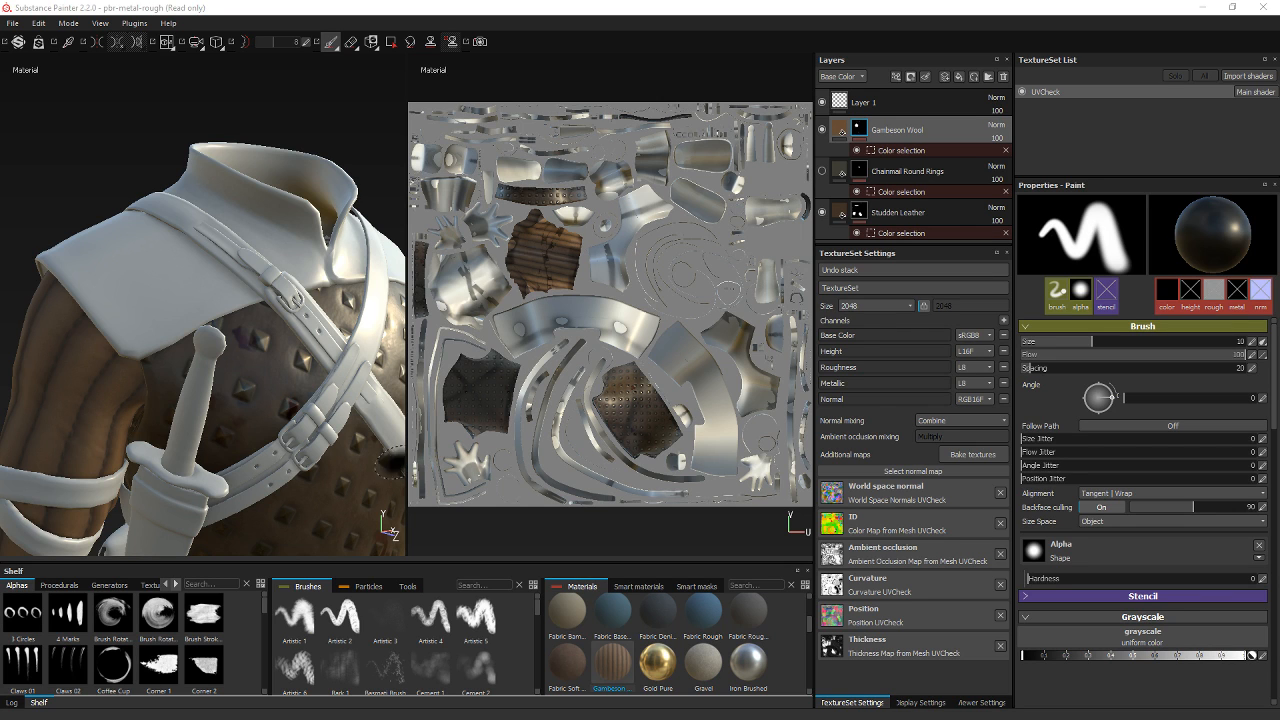
Examine the wool sleeves and studded leather on the character's torso from several angles and distances
alt+drag(352, 386, 390, 530)
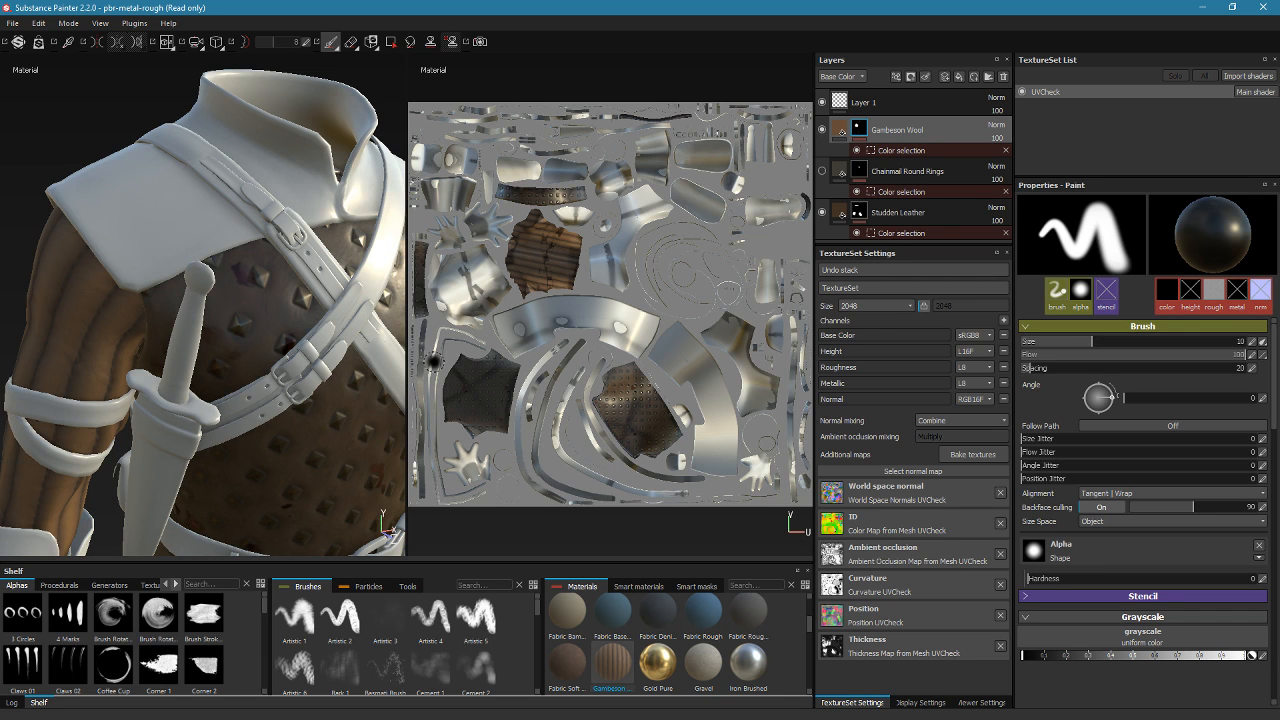
alt+drag(284, 394, 266, 374)
alt+middle_drag(277, 403, 252, 295)
alt+drag(252, 295, 300, 355)
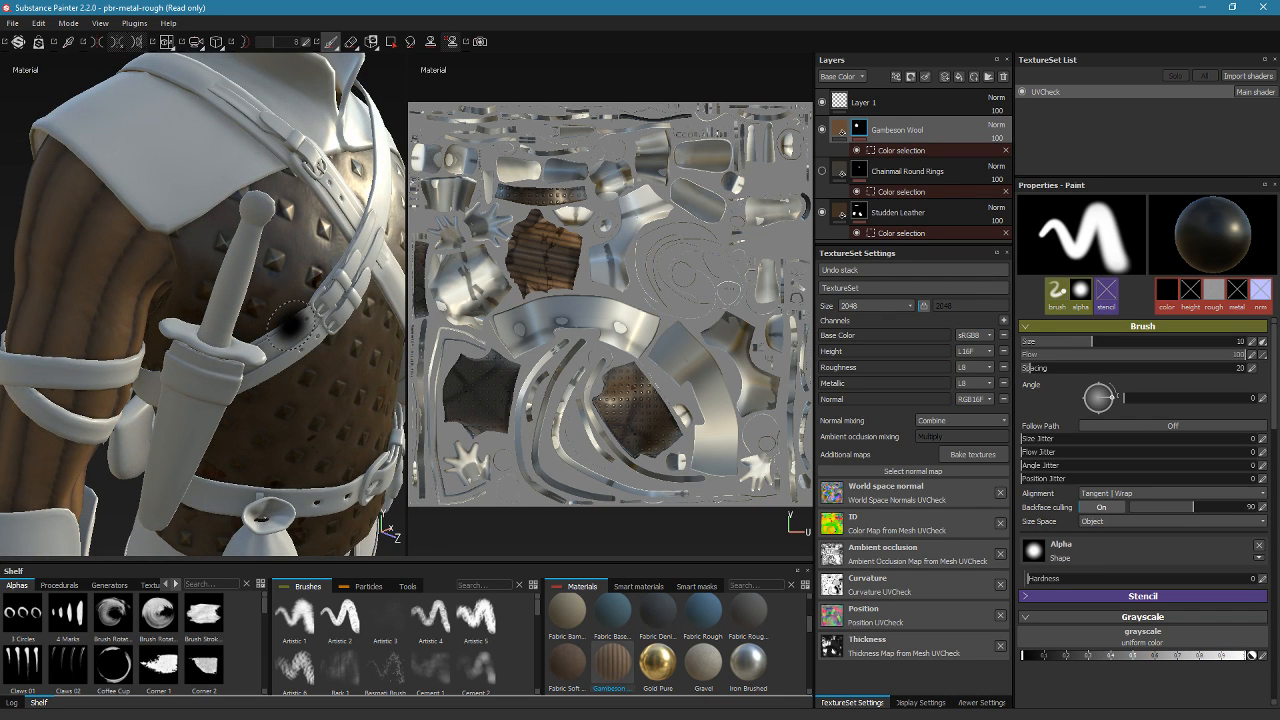
alt+drag(320, 222, 170, 220)
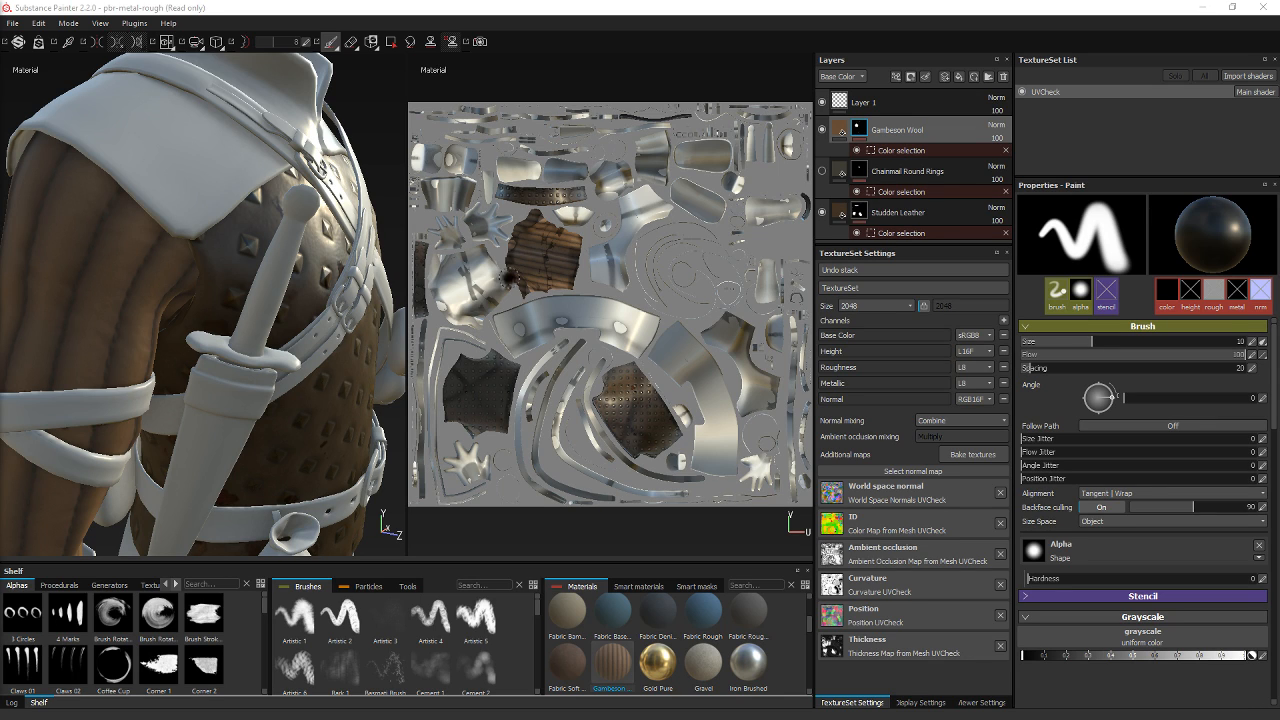
alt+drag(378, 275, 270, 282)
mouse_move(352, 287)
alt+middle_down()
mouse_move(305, 251)
mouse_move(308, 237)
alt+middle_up()
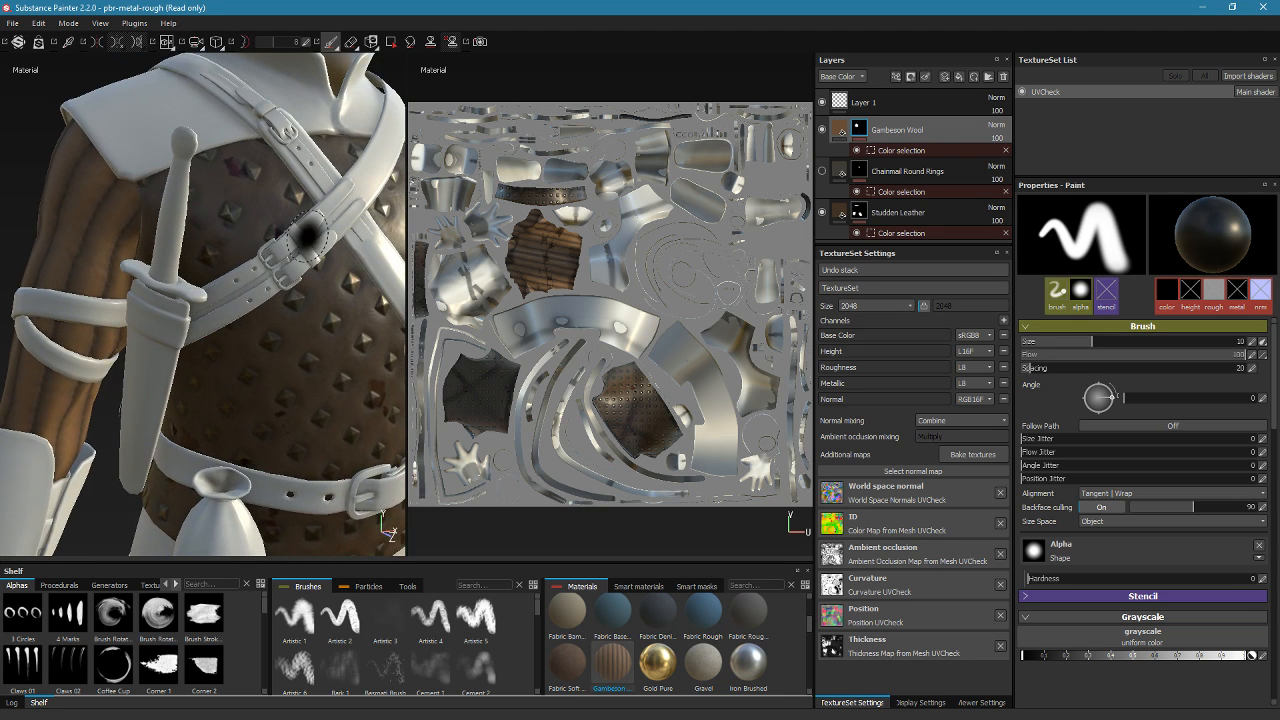
alt+right_drag(308, 237, 338, 278)
alt+middle_drag(338, 278, 334, 343)
alt+drag(334, 343, 338, 363)
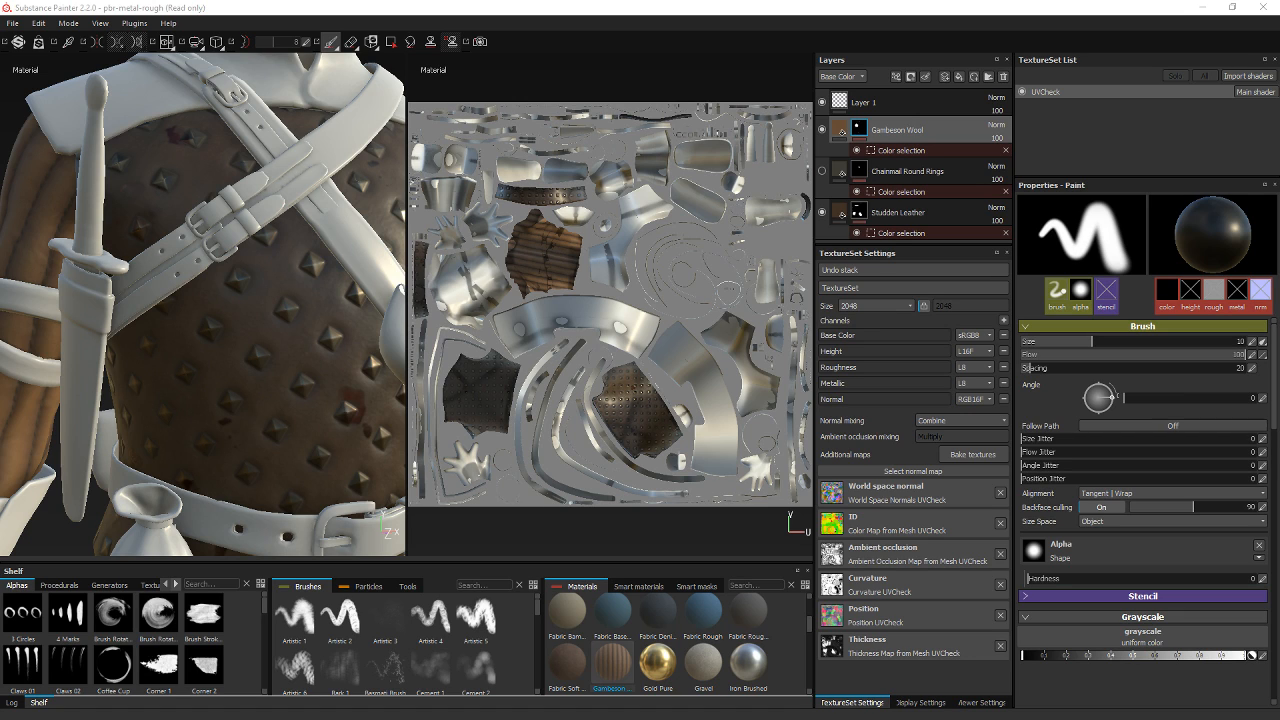
Add the Armor Lamellar material as a fill layer above Gambeson Wool and hide the Gambeson Wool layer
drag(797, 547, 690, 667)
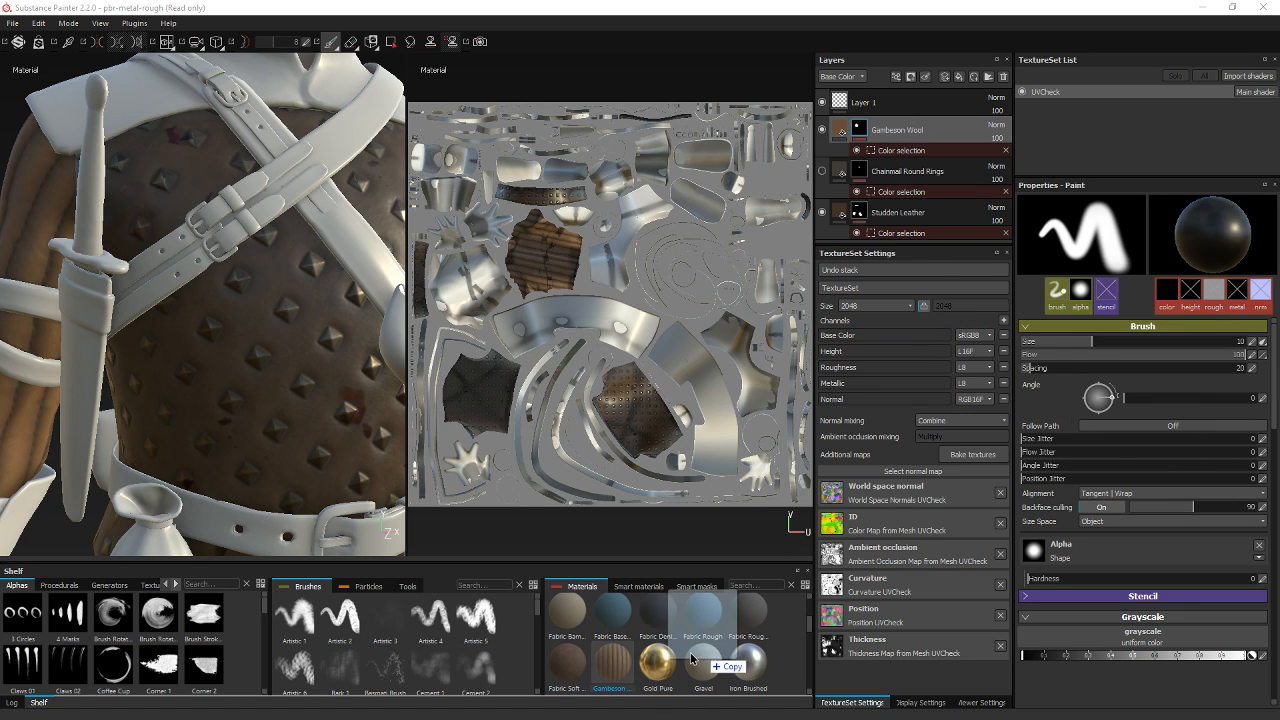
click(727, 663)
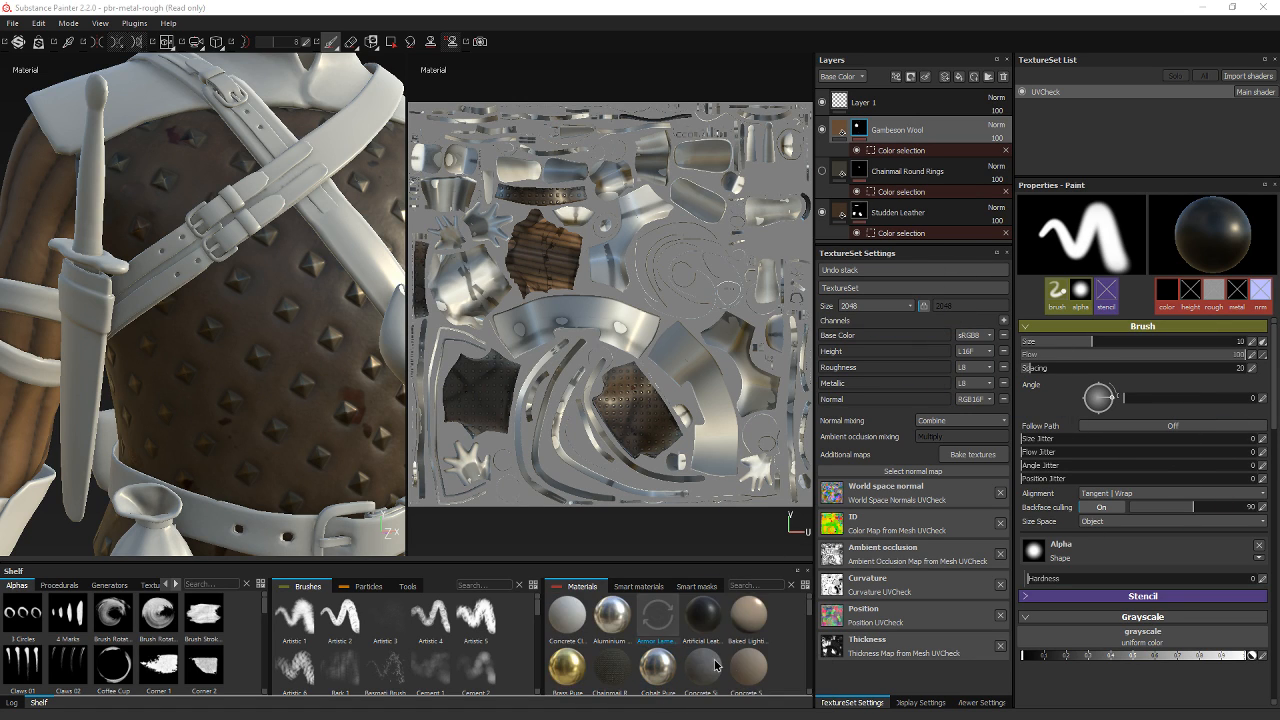
drag(650, 632, 860, 193)
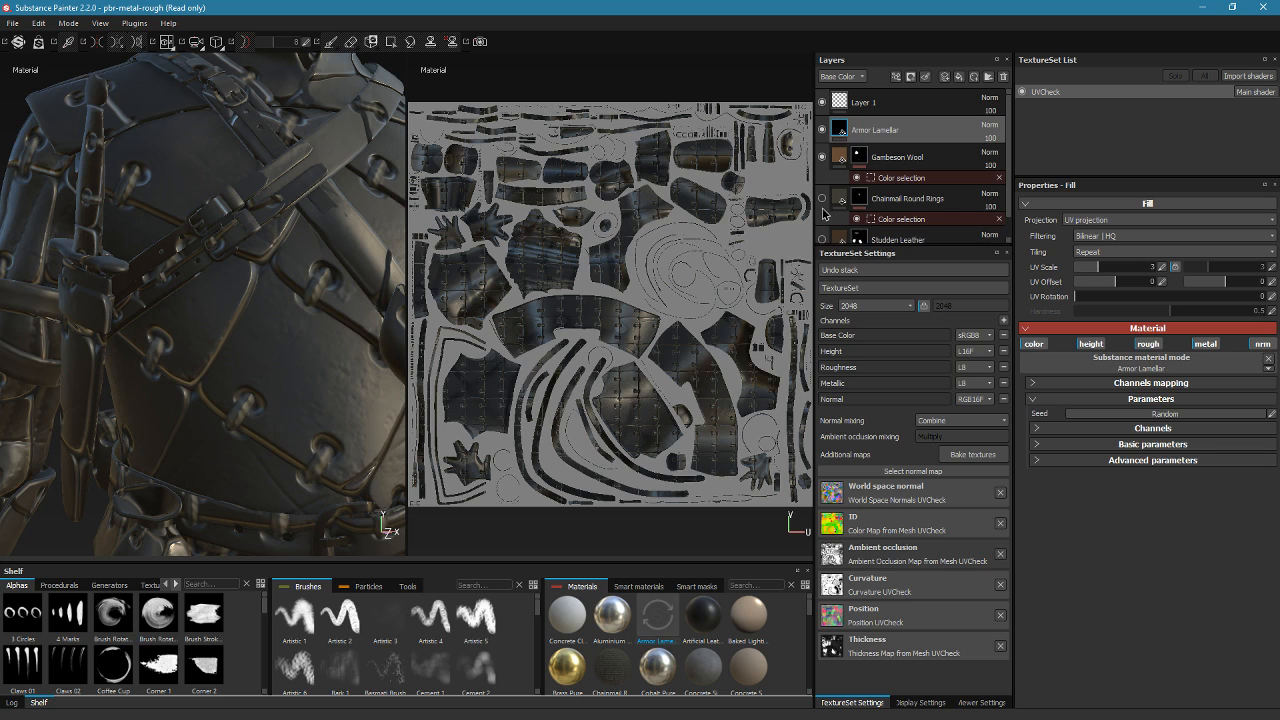
click(823, 158)
alt+drag(306, 288, 316, 330)
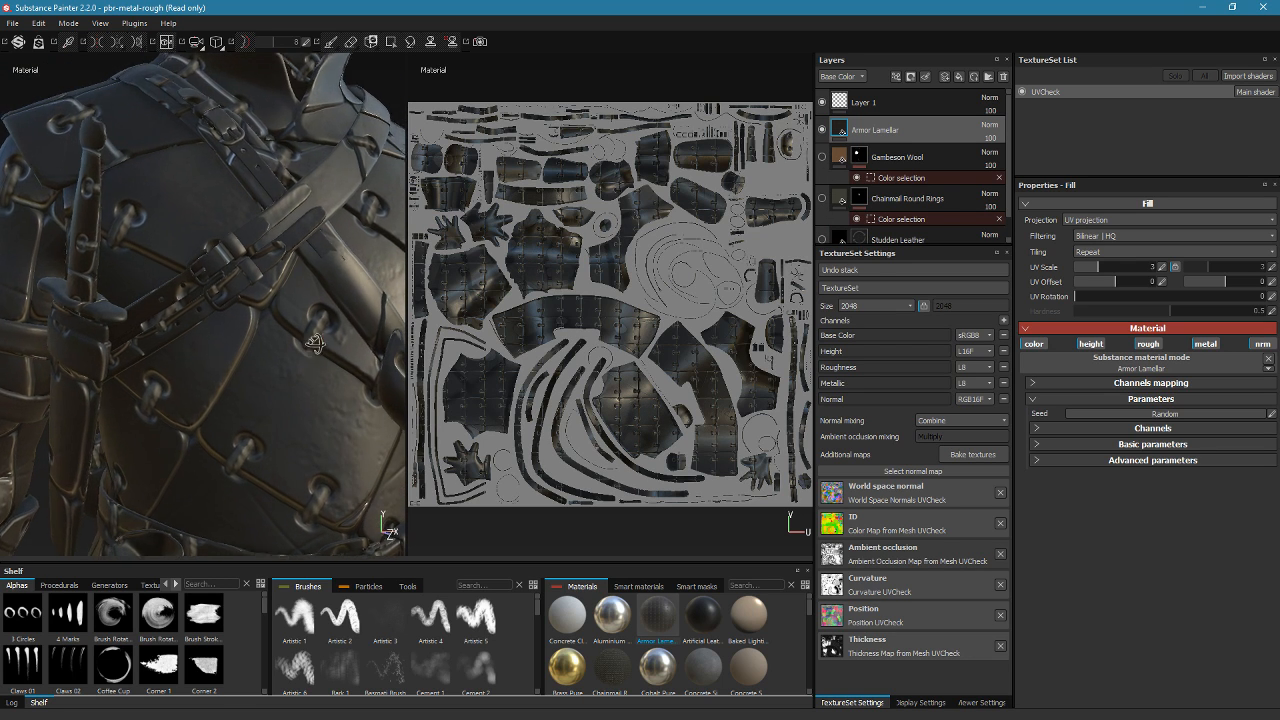
Set the Armor Lamellar layer's Height Range to 0.16 and its projection to Tri-planar projection
click(1140, 444)
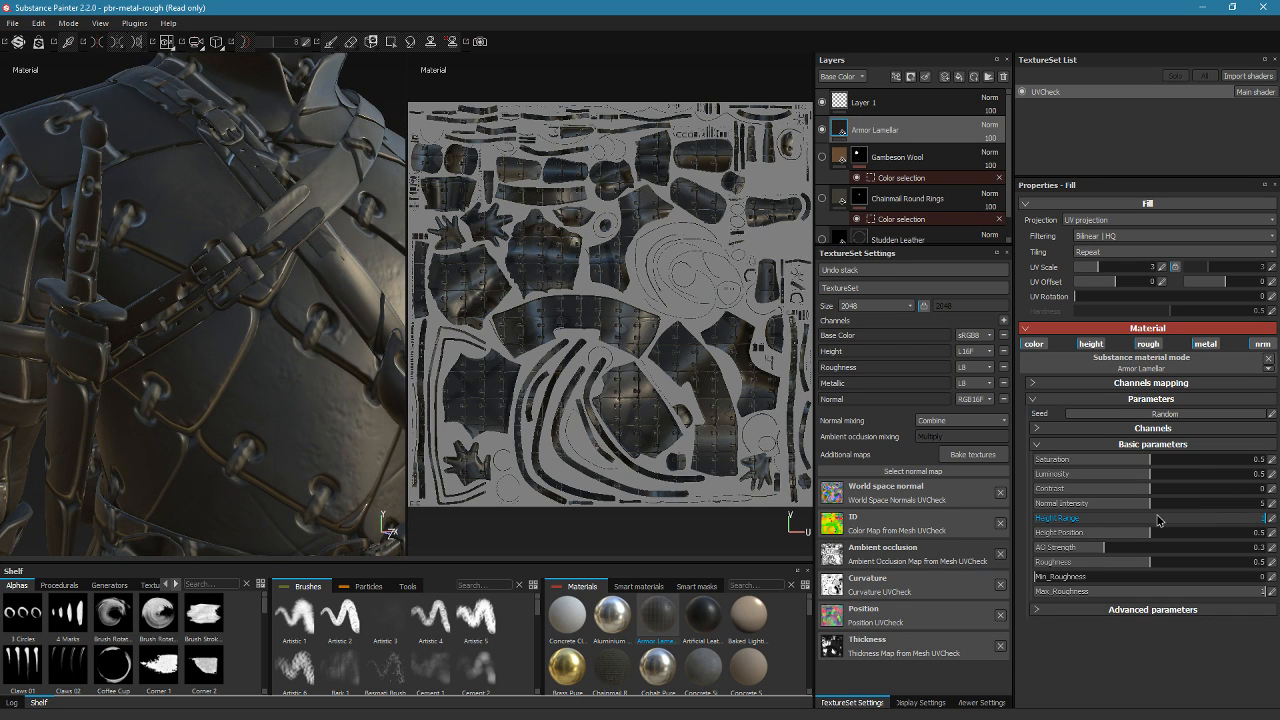
drag(1148, 520, 1071, 521)
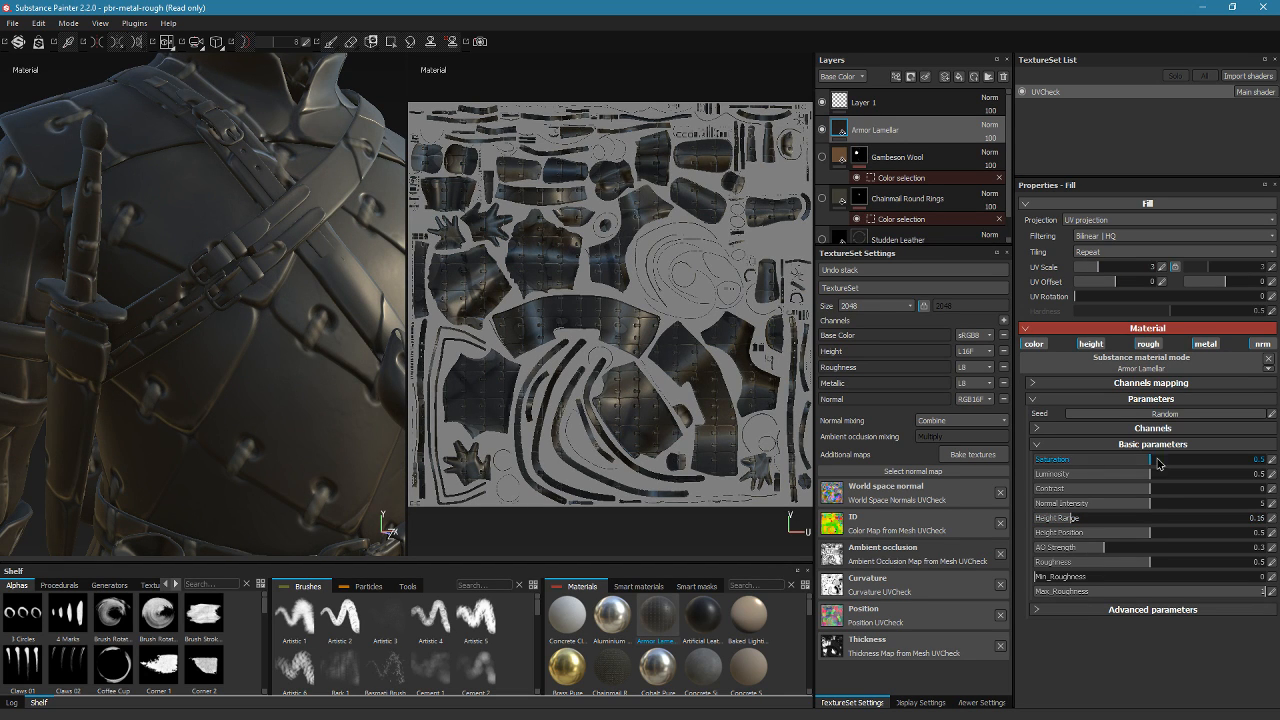
click(1120, 611)
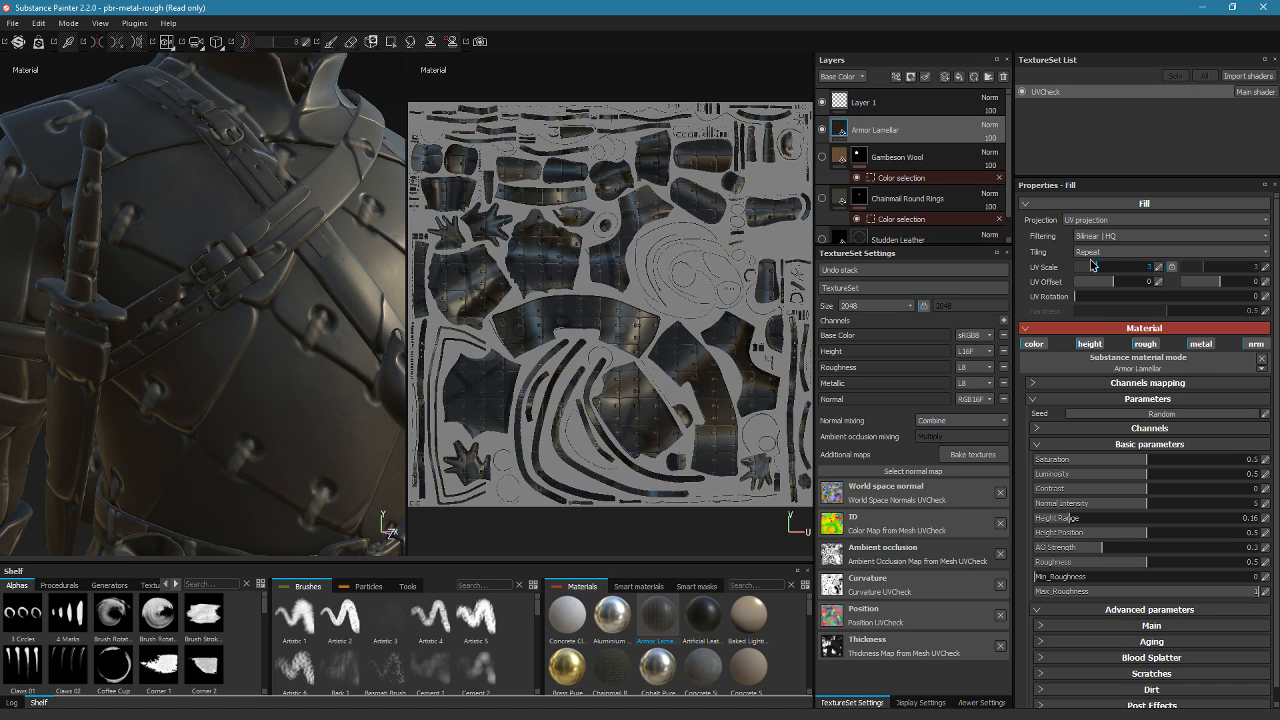
click(1115, 220)
click(1100, 238)
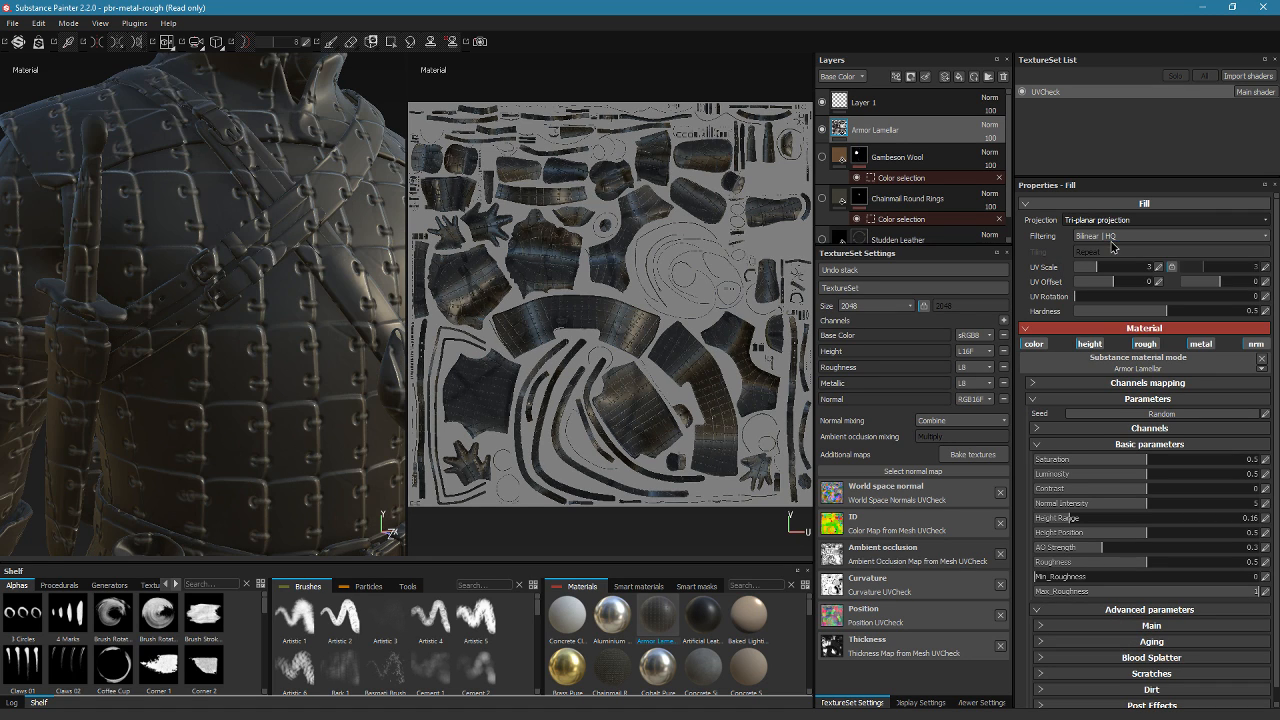
Mask the Armor Lamellar layer by color selection, picking the torso's ID color and setting the tolerance to 0
right_click(928, 131)
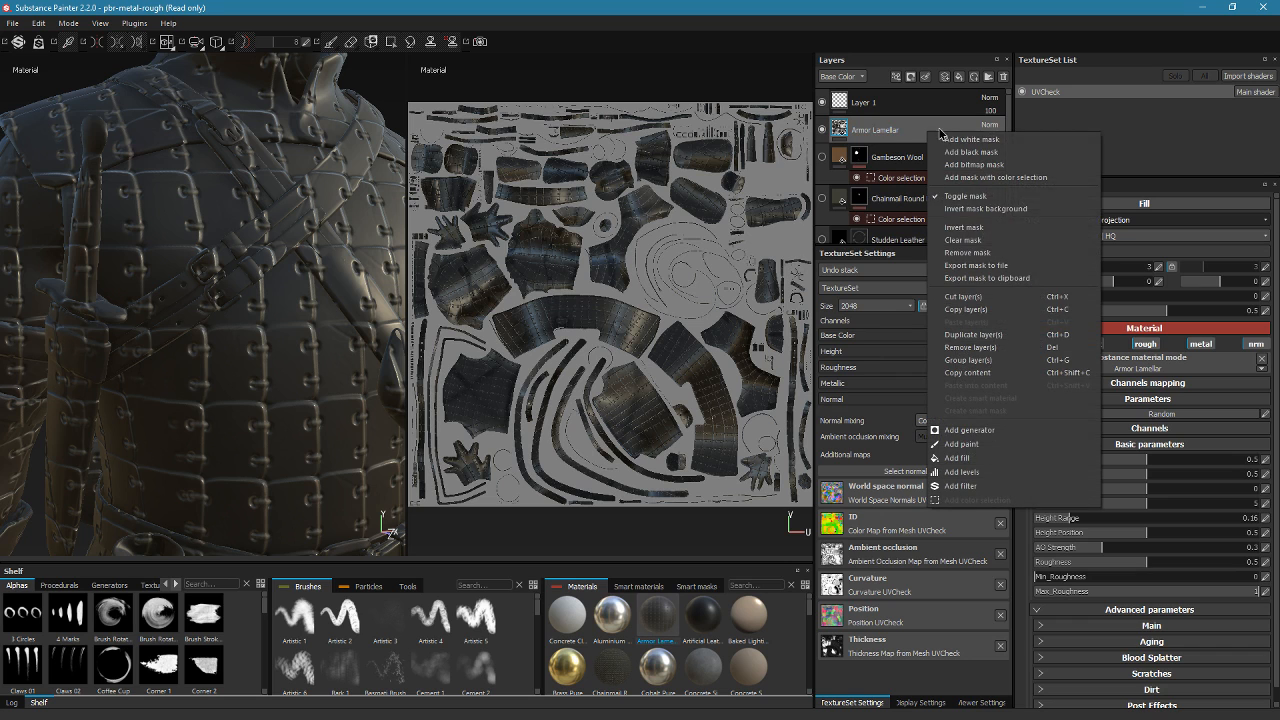
click(995, 177)
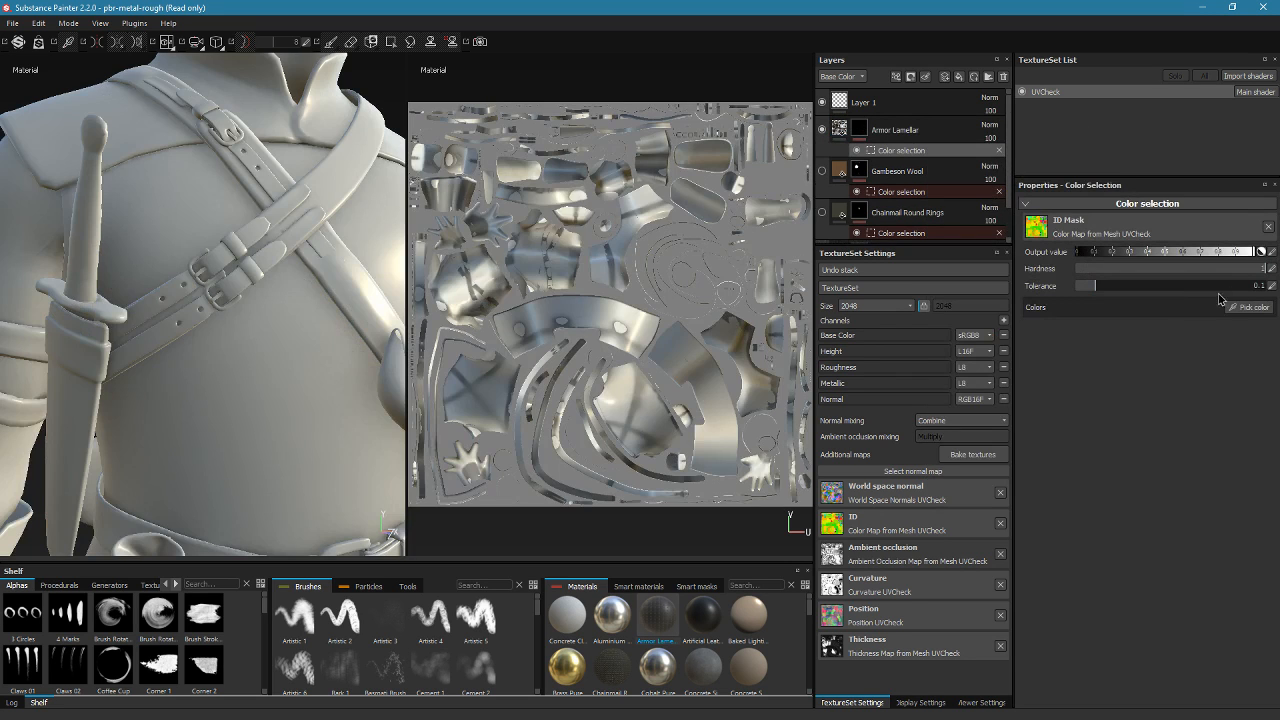
click(1249, 307)
click(279, 358)
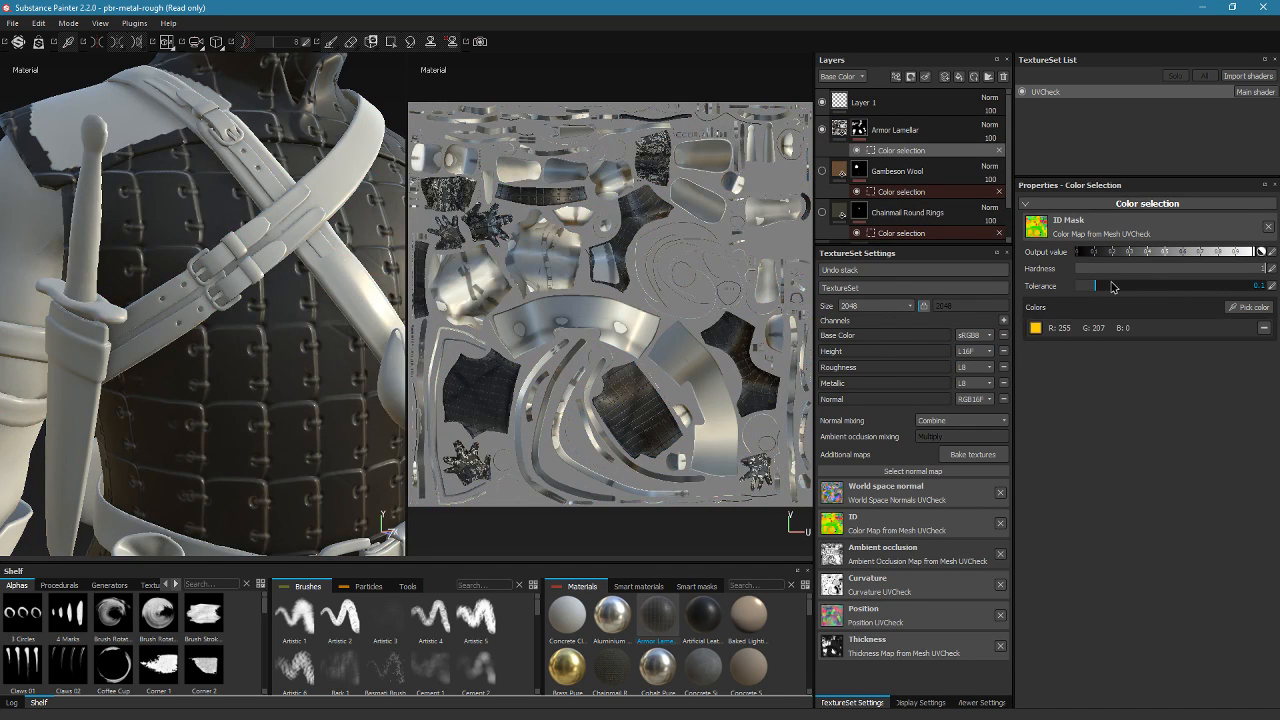
drag(1093, 286, 1075, 284)
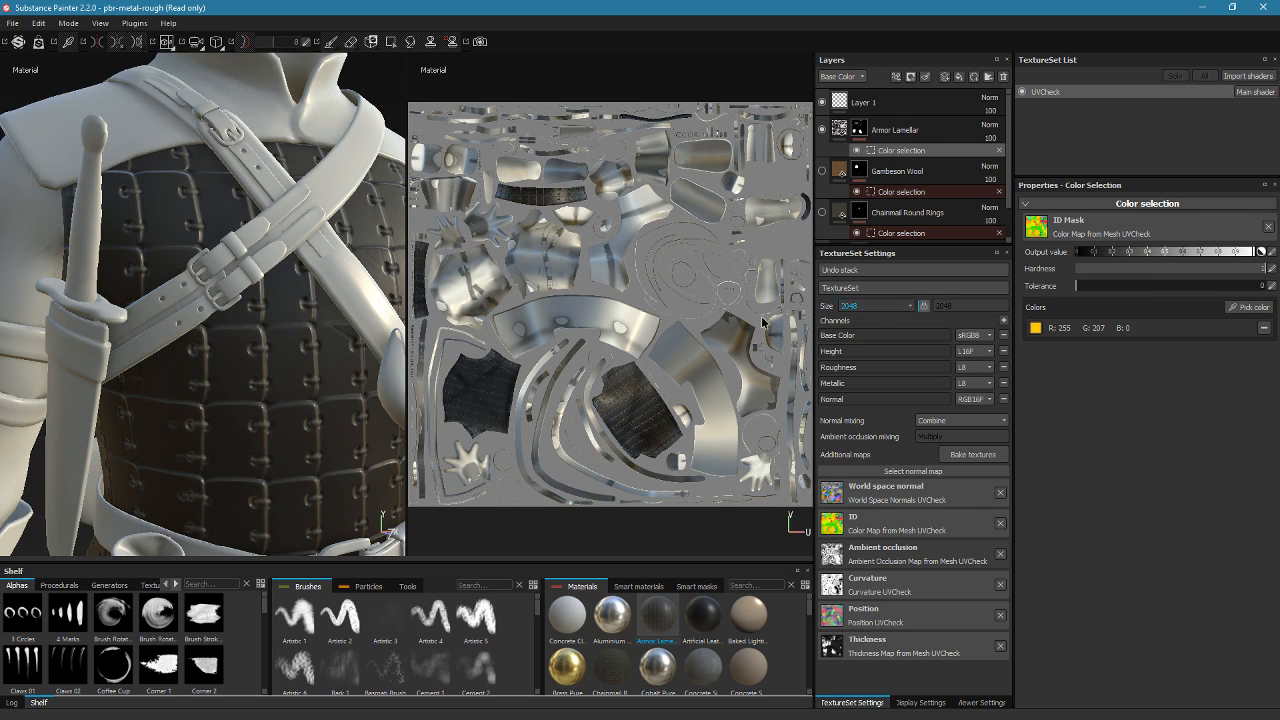
Set the Armor Lamellar material's Aging Amount to 0.38 and Edge Highlight Intensity to 0.35
alt+drag(254, 375, 325, 346)
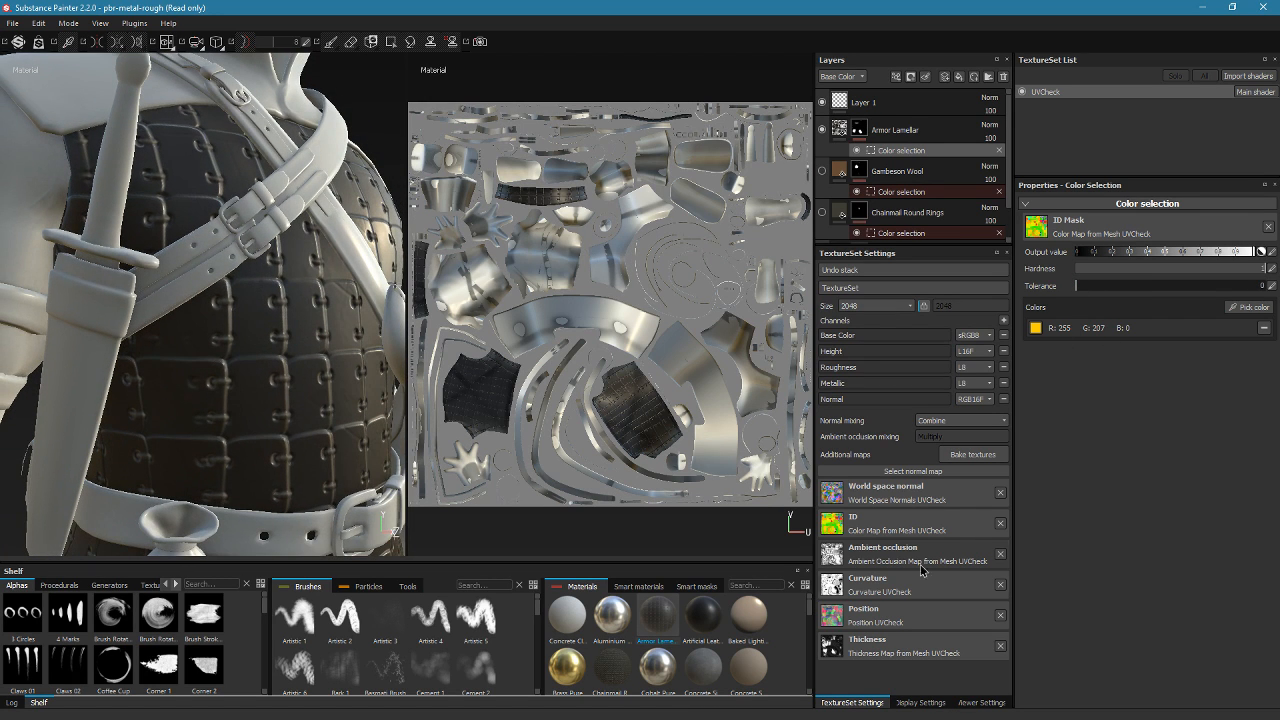
alt+drag(268, 414, 193, 381)
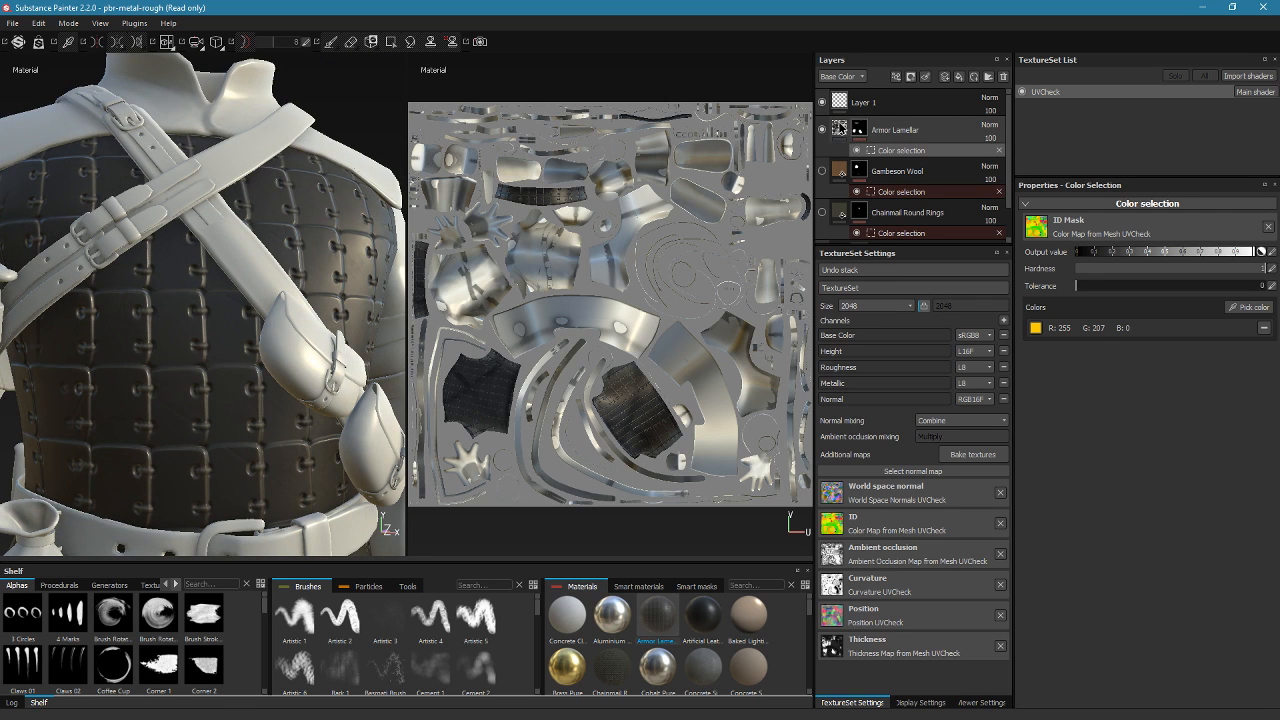
click(840, 130)
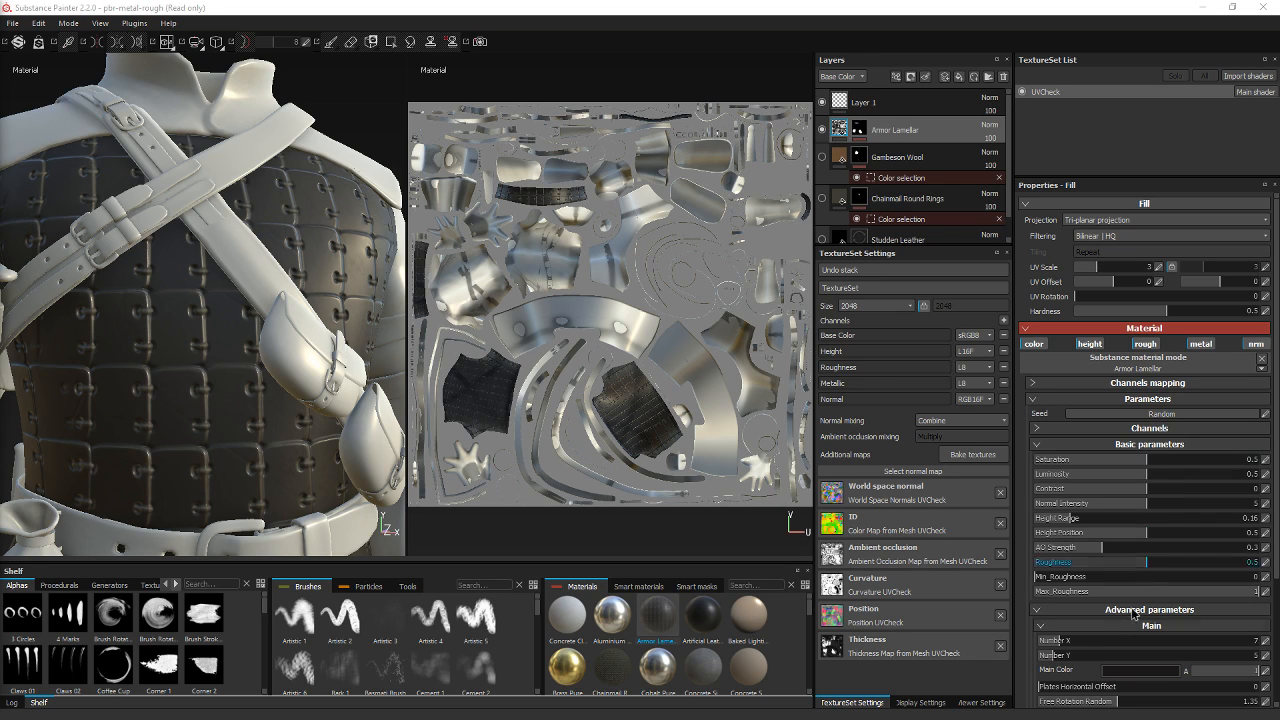
scroll(1110, 637, down, 3)
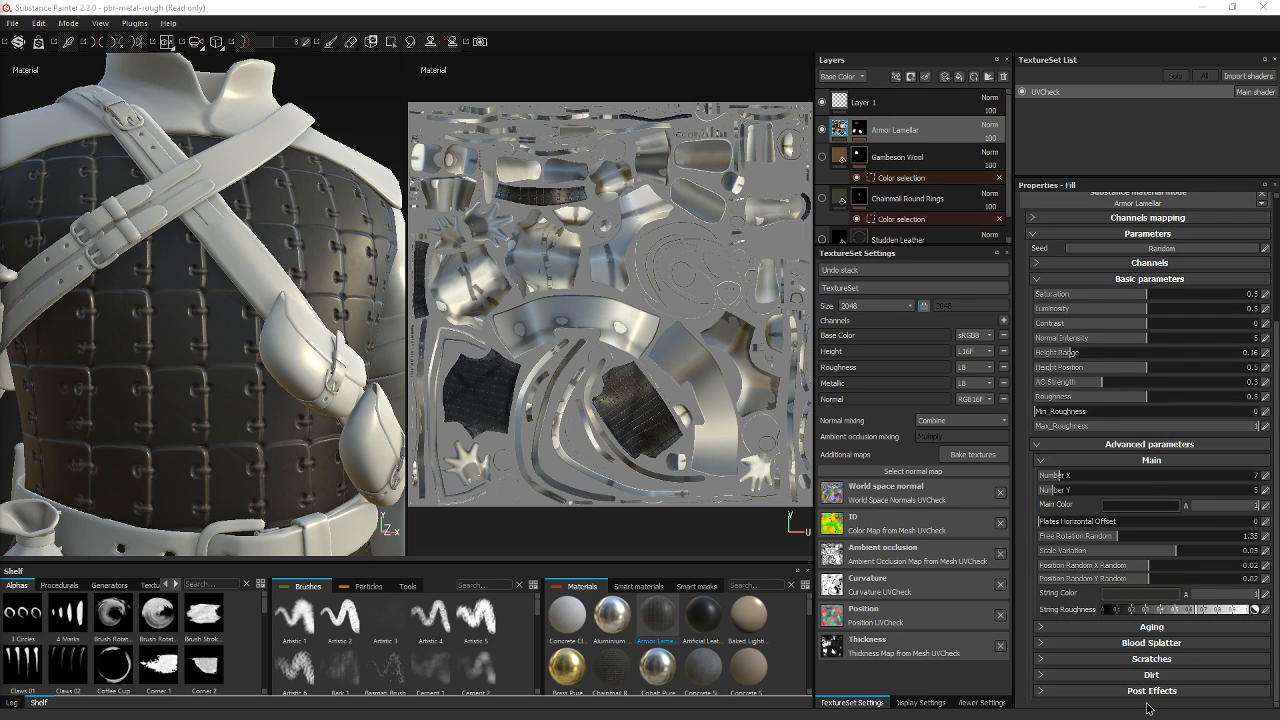
click(1130, 628)
scroll(1125, 620, down, 1)
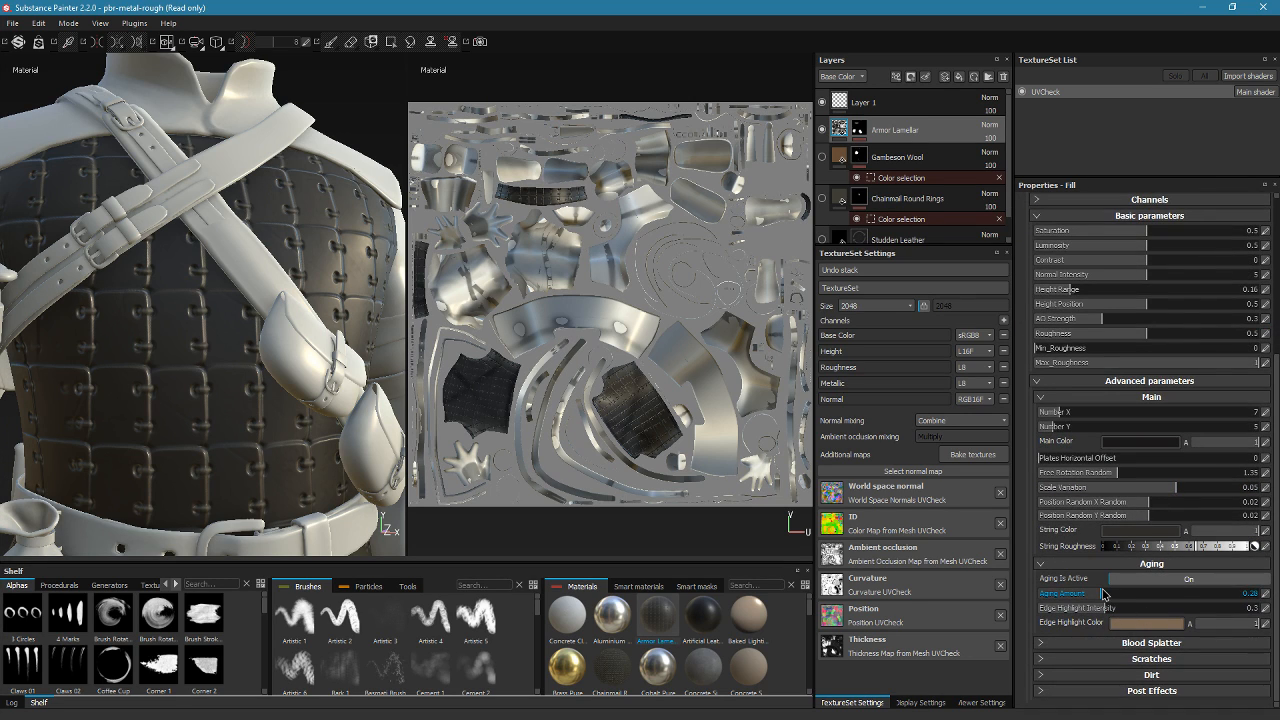
mouse_move(1113, 597)
mouse_down()
mouse_move(1123, 600)
mouse_move(1105, 607)
mouse_up()
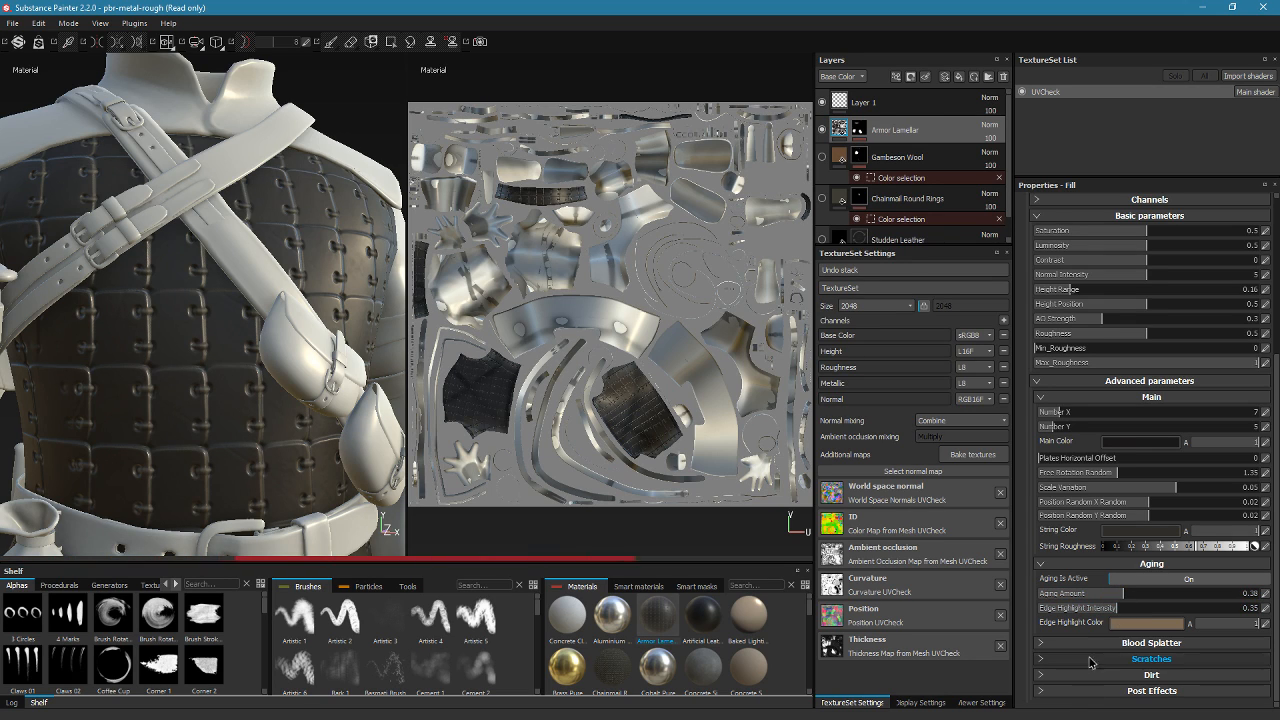
Activate Blood Splatter on the Armor Lamellar material, set its intensity to 0.96 and check the torso
click(1094, 642)
scroll(1090, 643, down, 1)
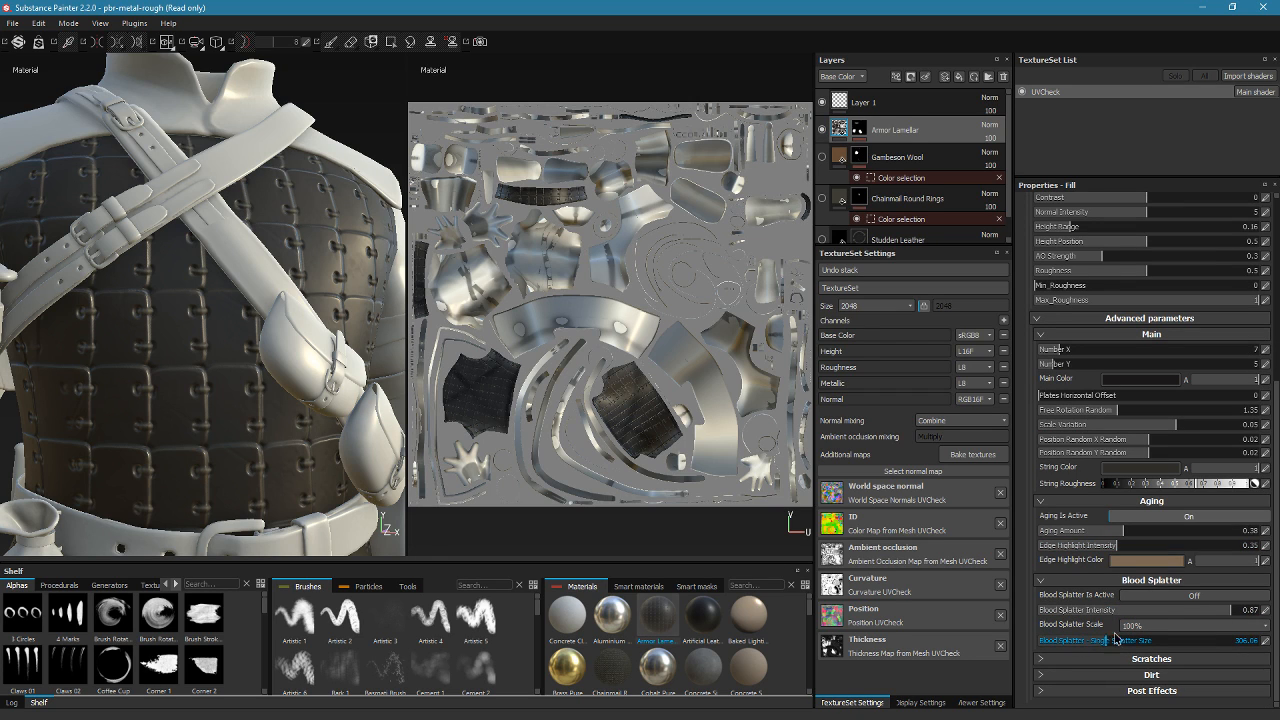
click(1164, 599)
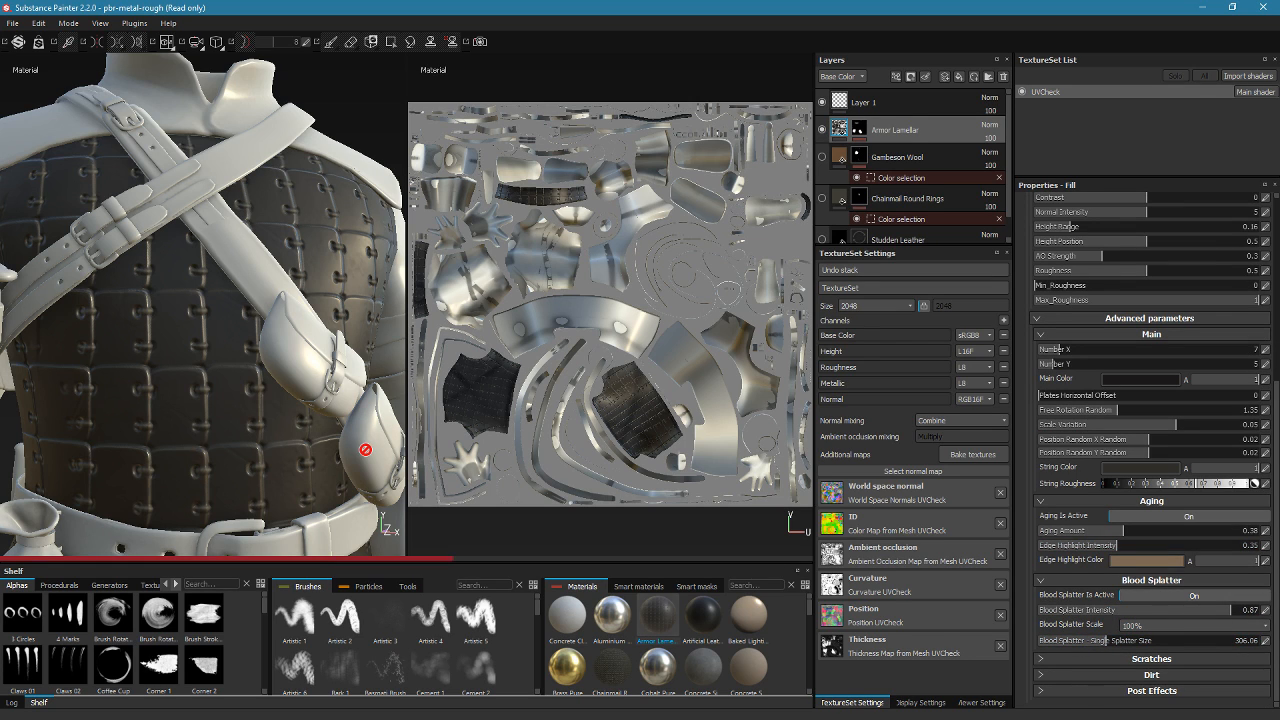
alt+drag(274, 346, 367, 297)
alt+drag(387, 367, 357, 417)
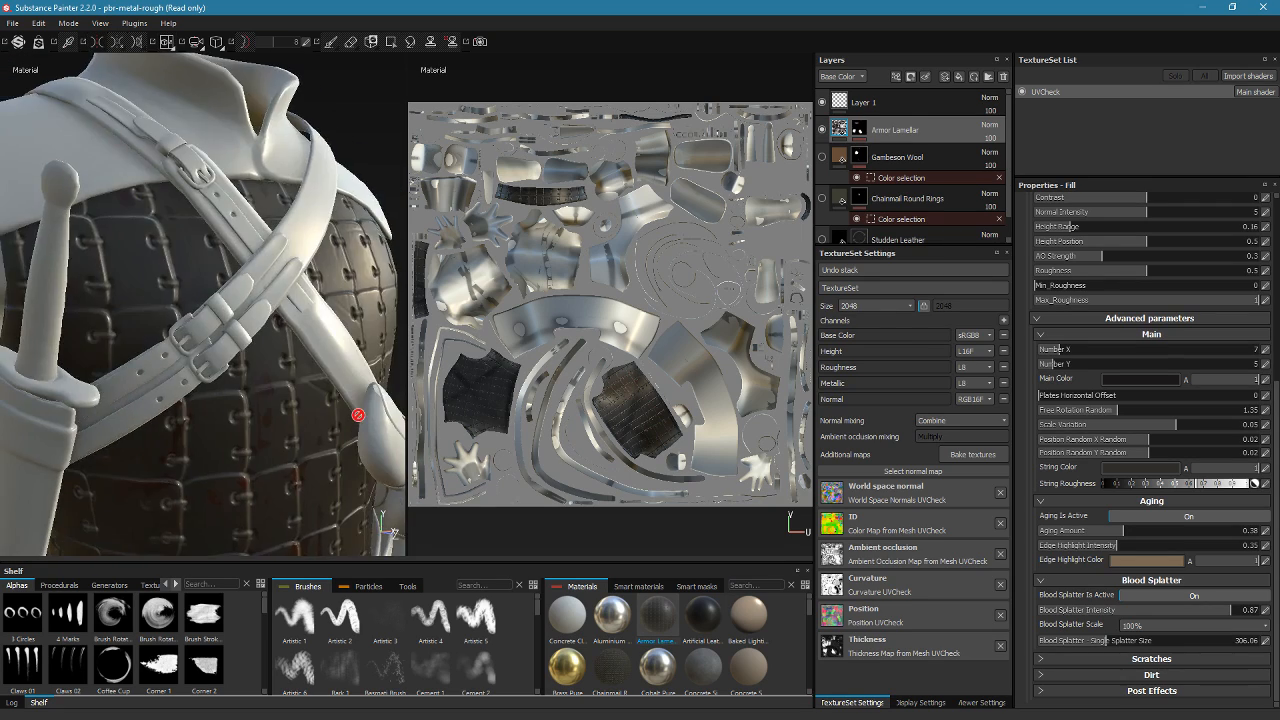
alt+middle_drag(357, 417, 363, 280)
alt+right_drag(363, 280, 324, 330)
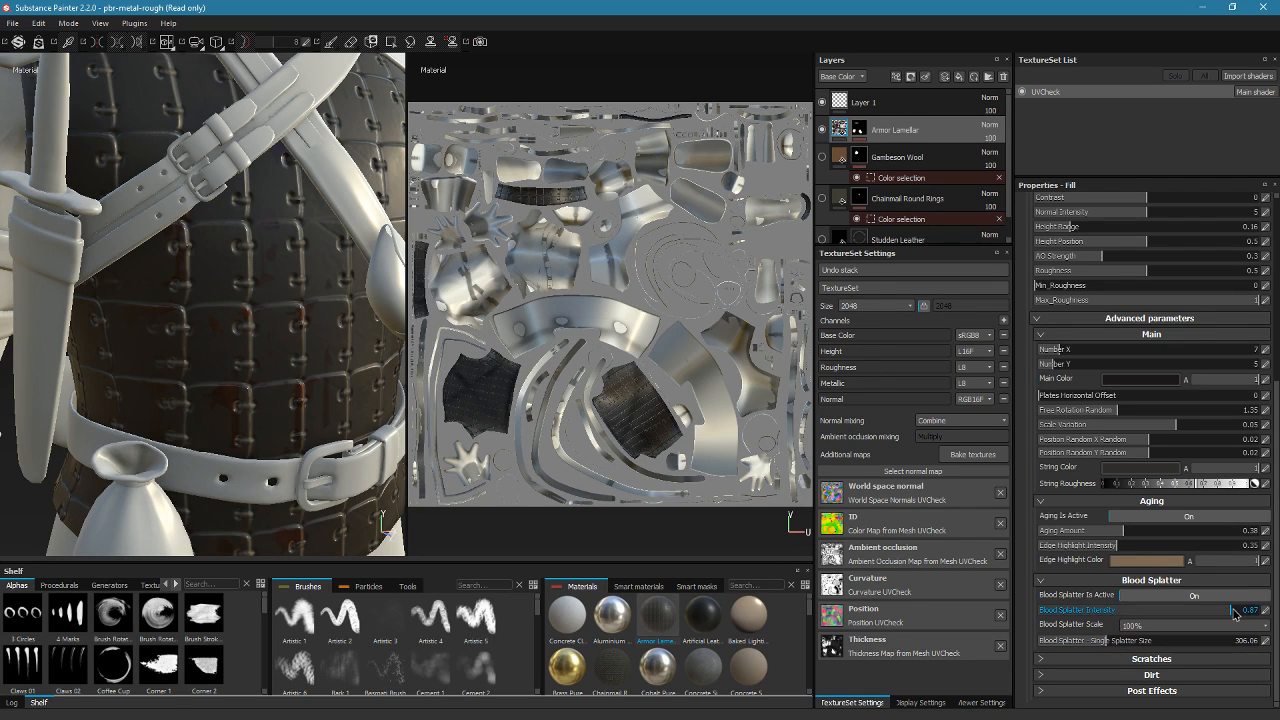
drag(1235, 612, 1252, 617)
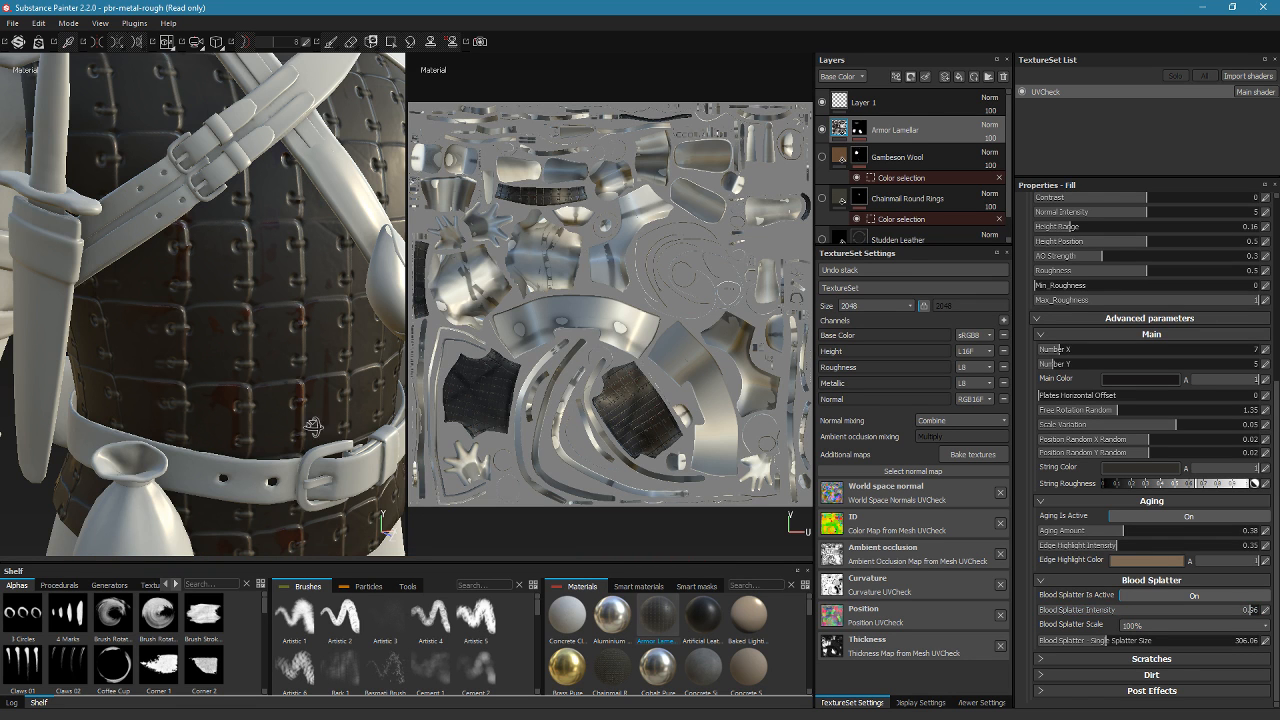
alt+drag(313, 427, 330, 486)
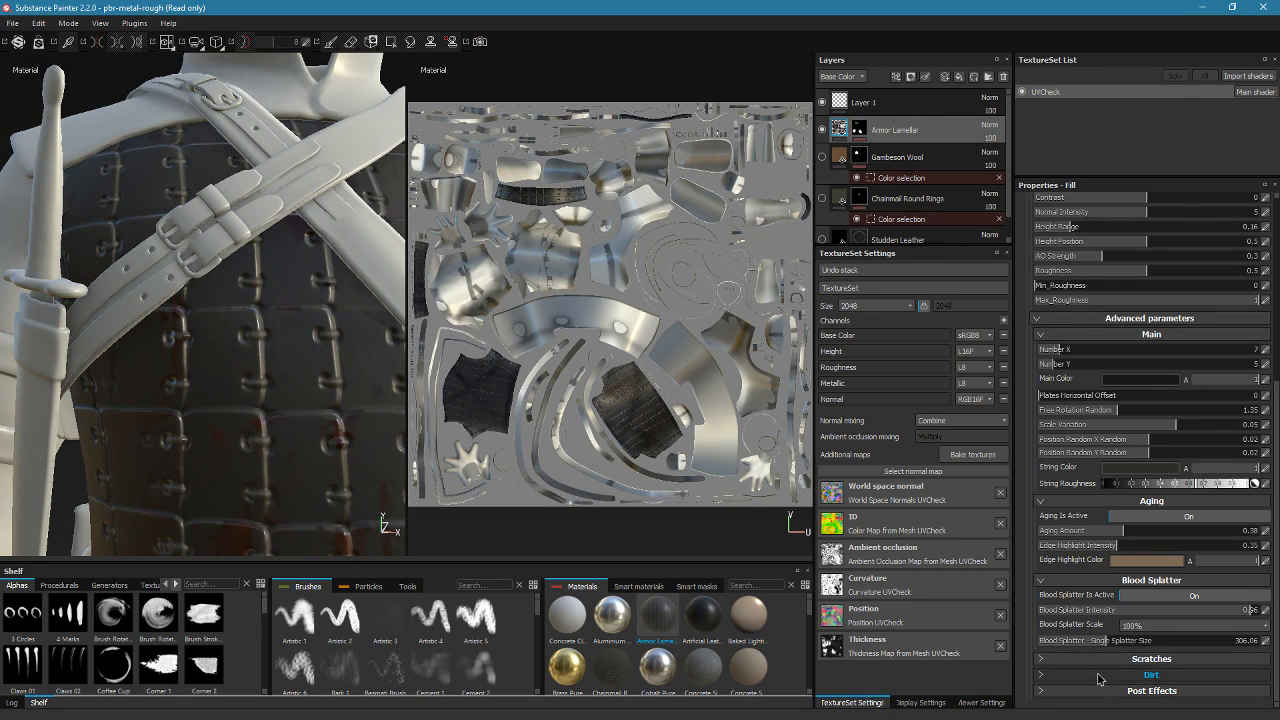
Set the Armor Lamellar material's Scratches Intensity to 0.36 and check the torso plates
click(1130, 658)
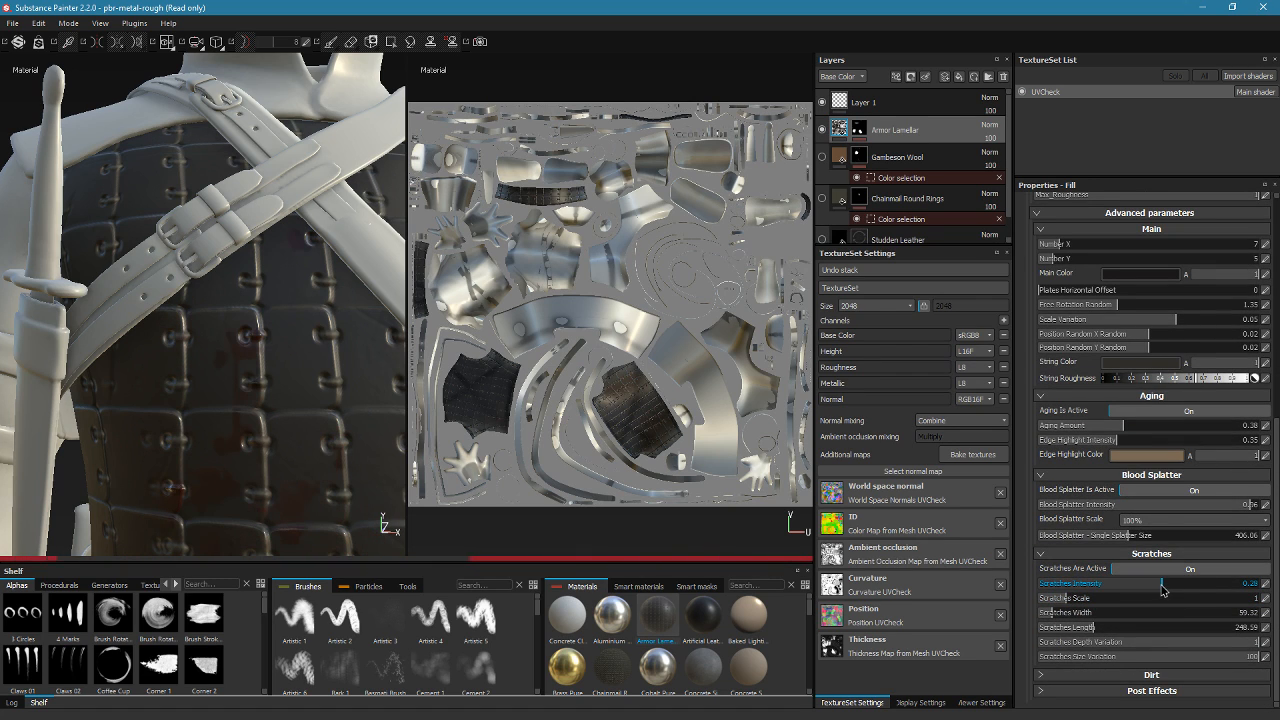
drag(1162, 583, 1198, 587)
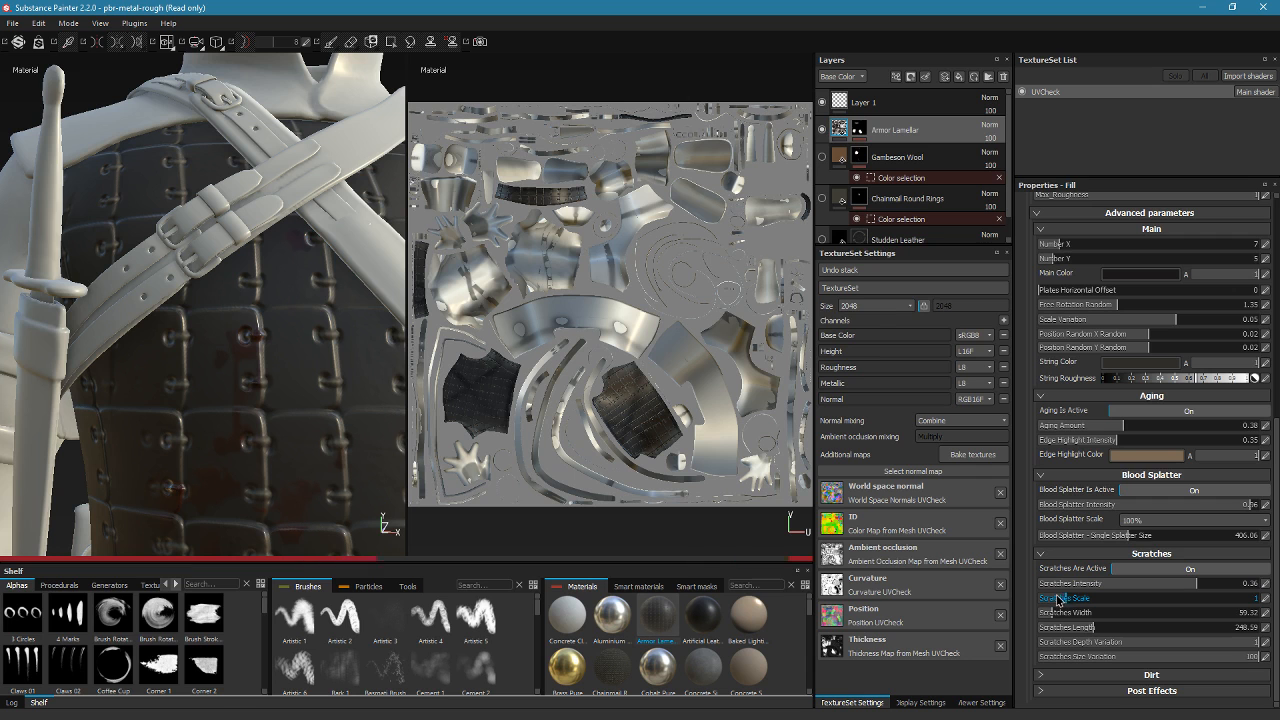
mouse_move(242, 396)
alt+mouse_down()
mouse_move(285, 346)
mouse_move(262, 405)
mouse_move(283, 380)
mouse_move(289, 437)
mouse_move(219, 283)
mouse_move(264, 291)
mouse_move(134, 298)
mouse_move(279, 304)
alt+mouse_up()
Raise the Aging Amount to 0.54 and the Edge Highlight Intensity to 0.48, then inspect the armor all around
drag(1122, 425, 1157, 425)
click(1144, 441)
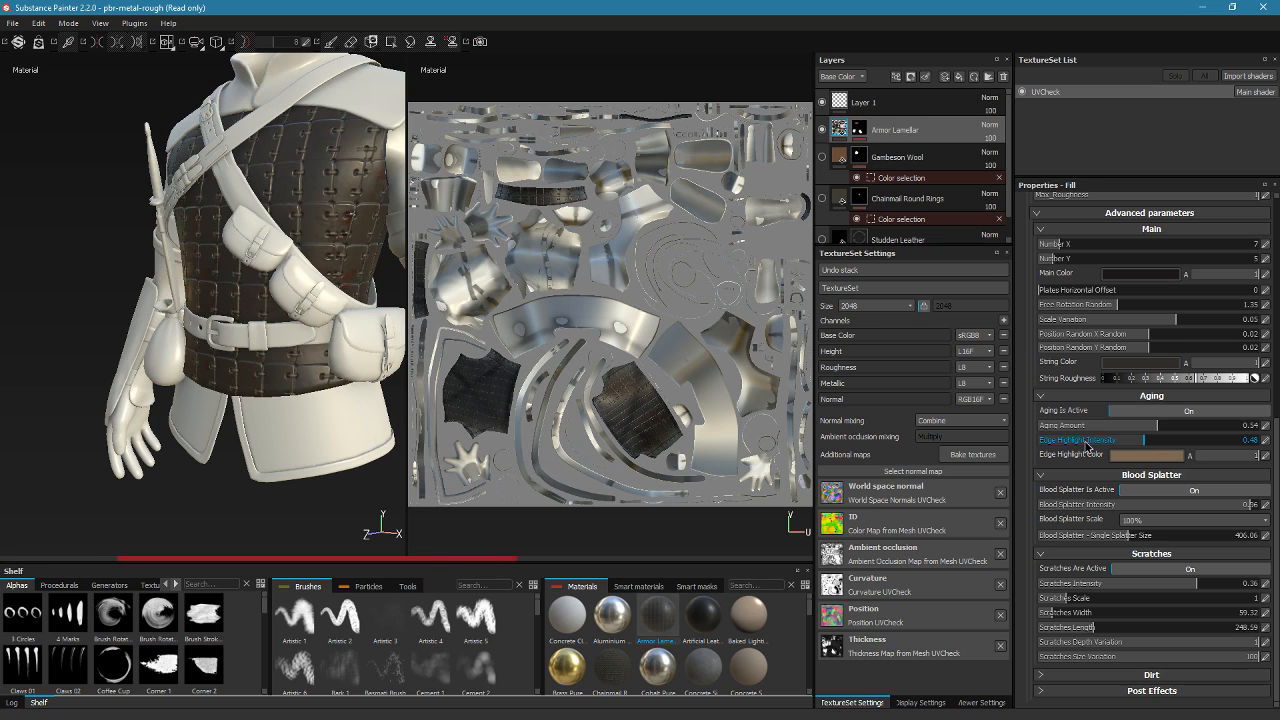
alt+drag(374, 303, 270, 303)
alt+right_drag(283, 324, 281, 346)
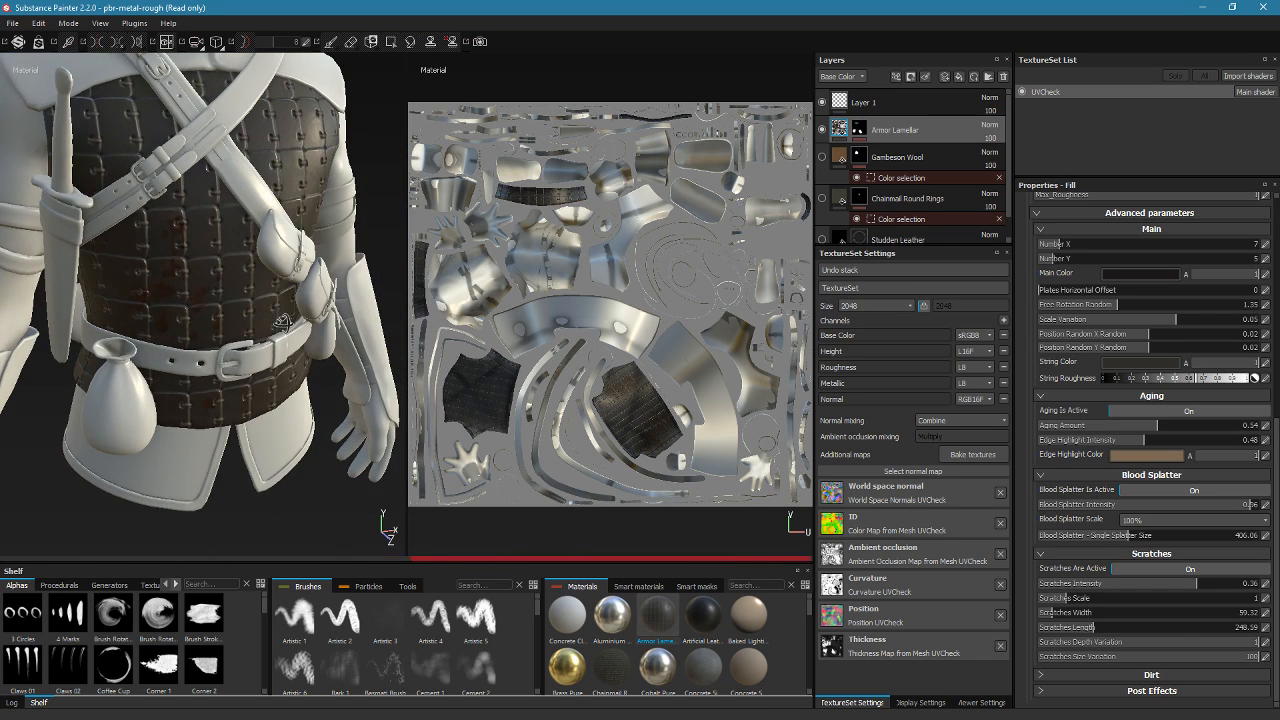
mouse_move(281, 347)
alt+mouse_down()
mouse_move(306, 309)
mouse_move(290, 330)
mouse_move(314, 371)
mouse_move(298, 328)
alt+mouse_up()
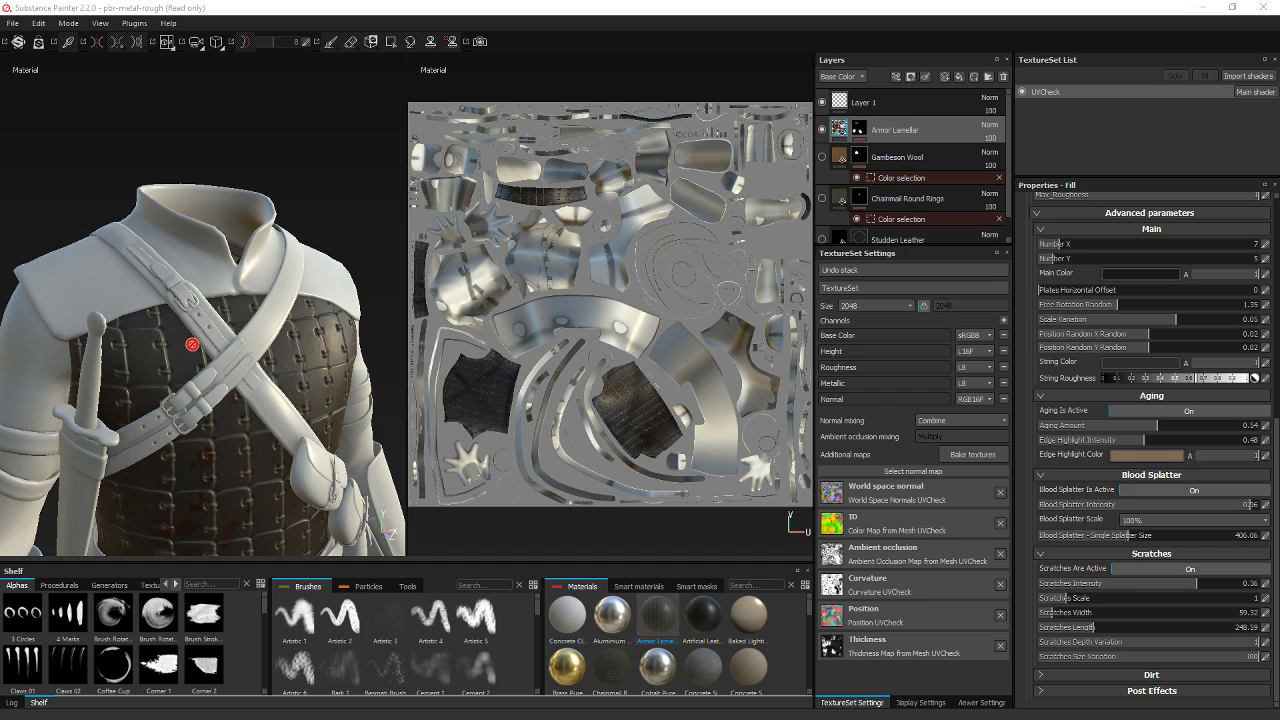
alt+drag(188, 346, 228, 331)
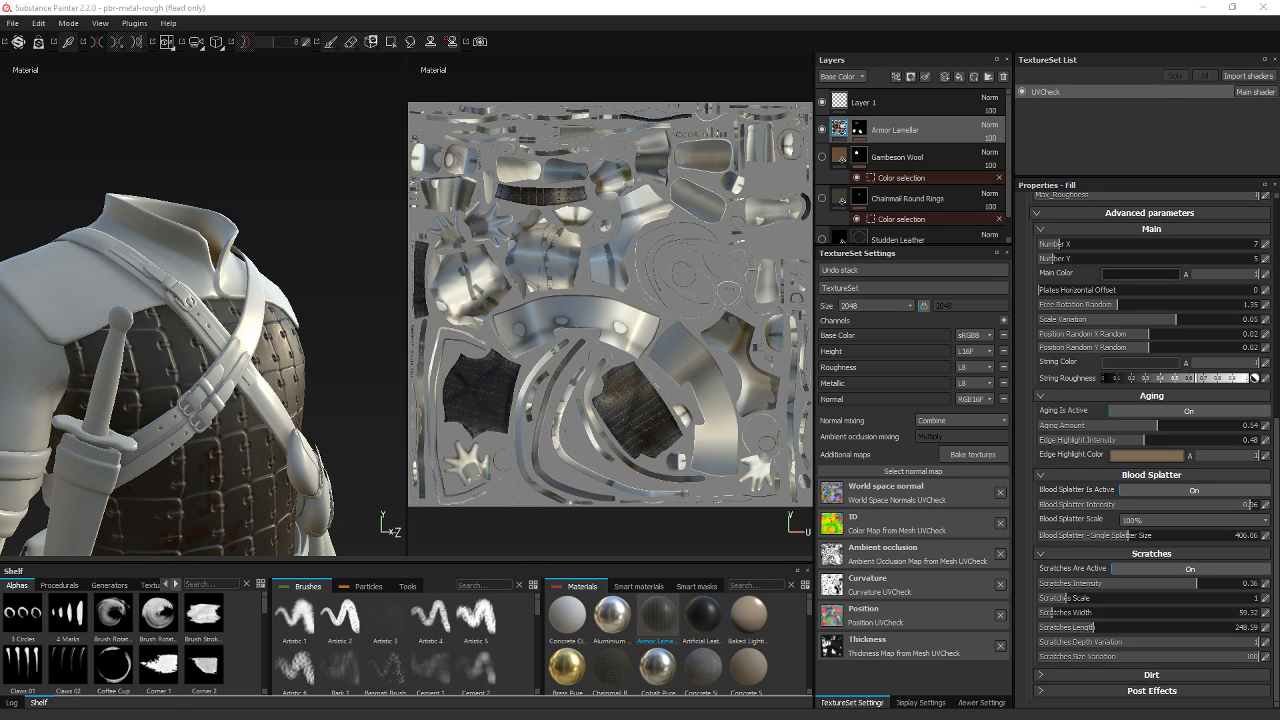
Import the Basic Suede material into the project and add it as a fill layer directly above Armor Lamellar
drag(900, 339, 678, 610)
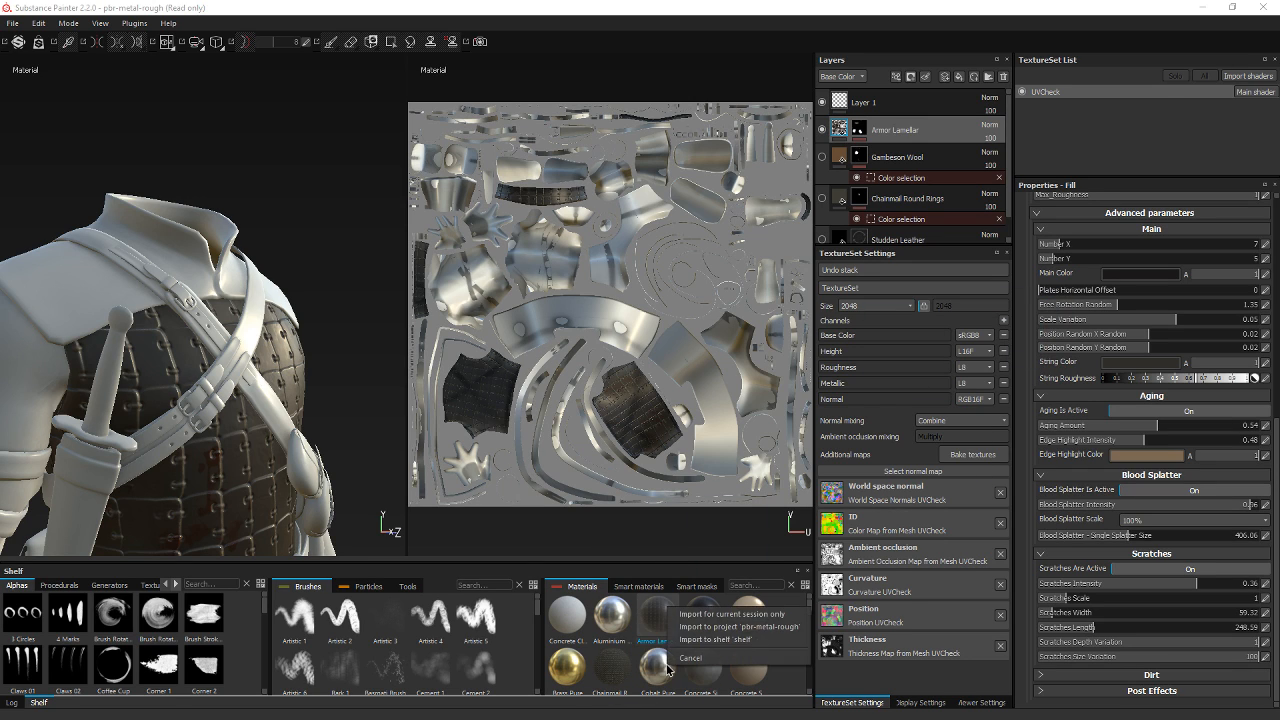
click(731, 627)
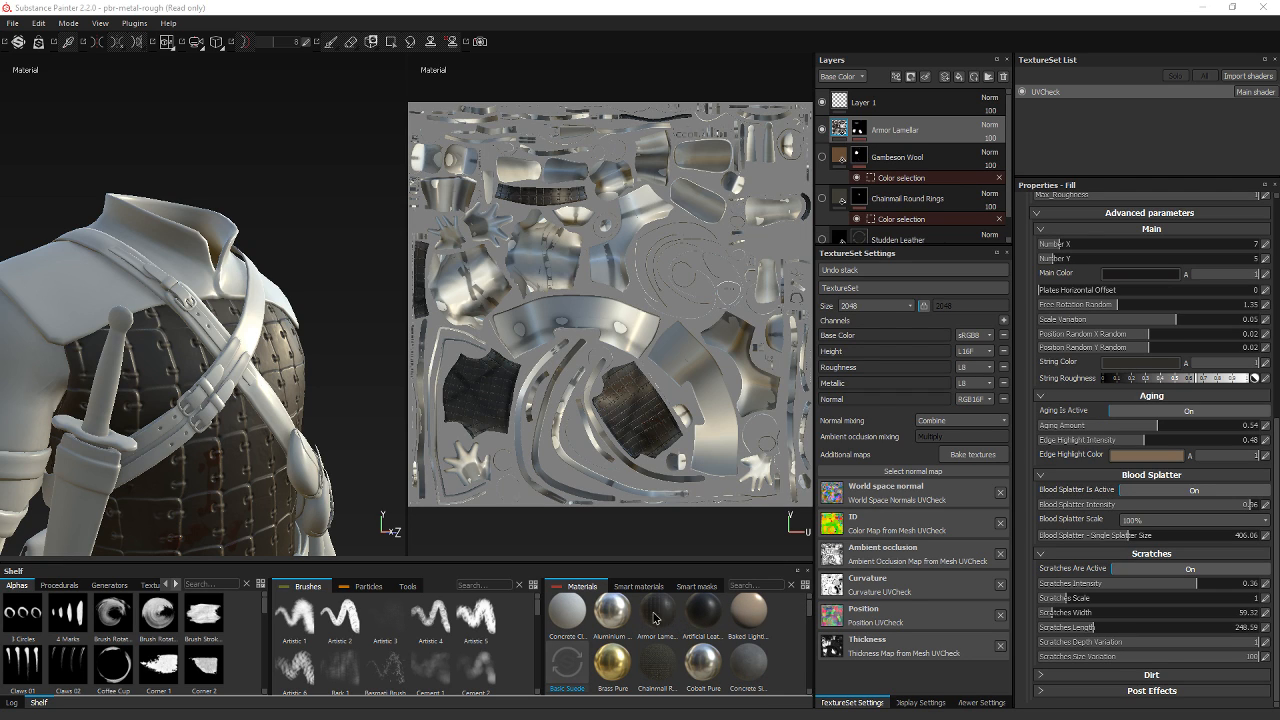
drag(570, 662, 908, 130)
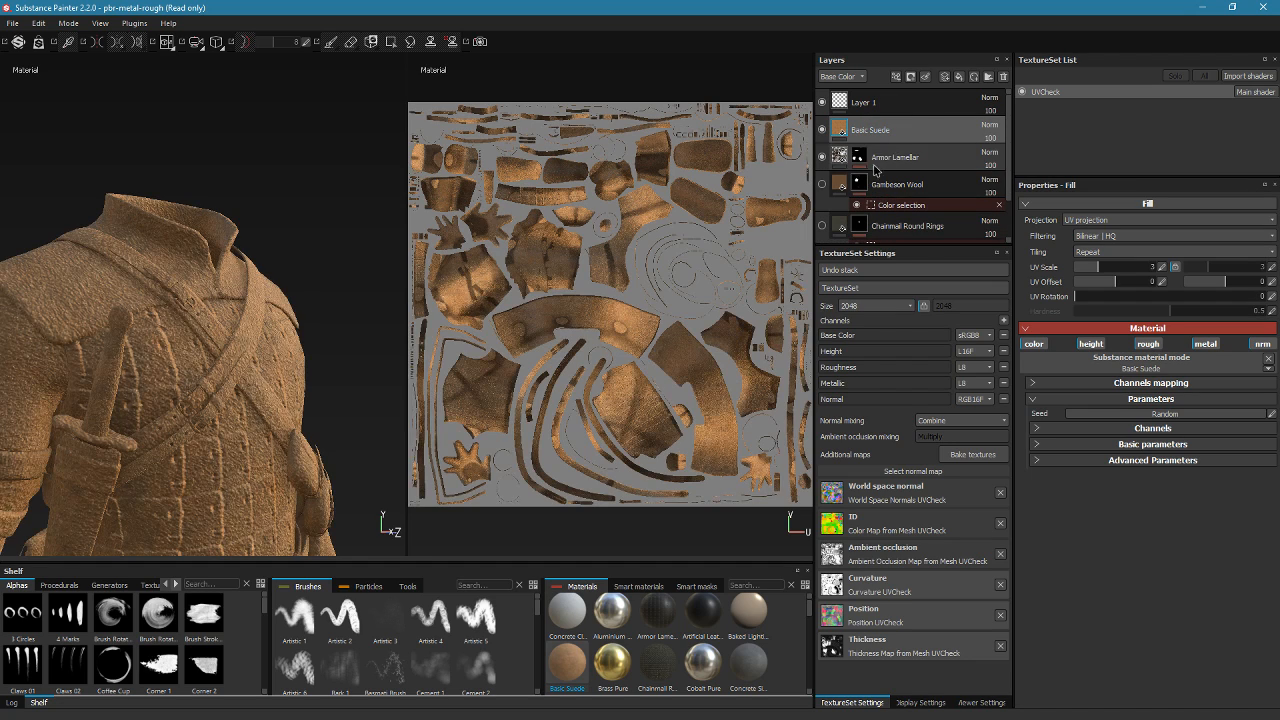
alt+drag(364, 362, 382, 386)
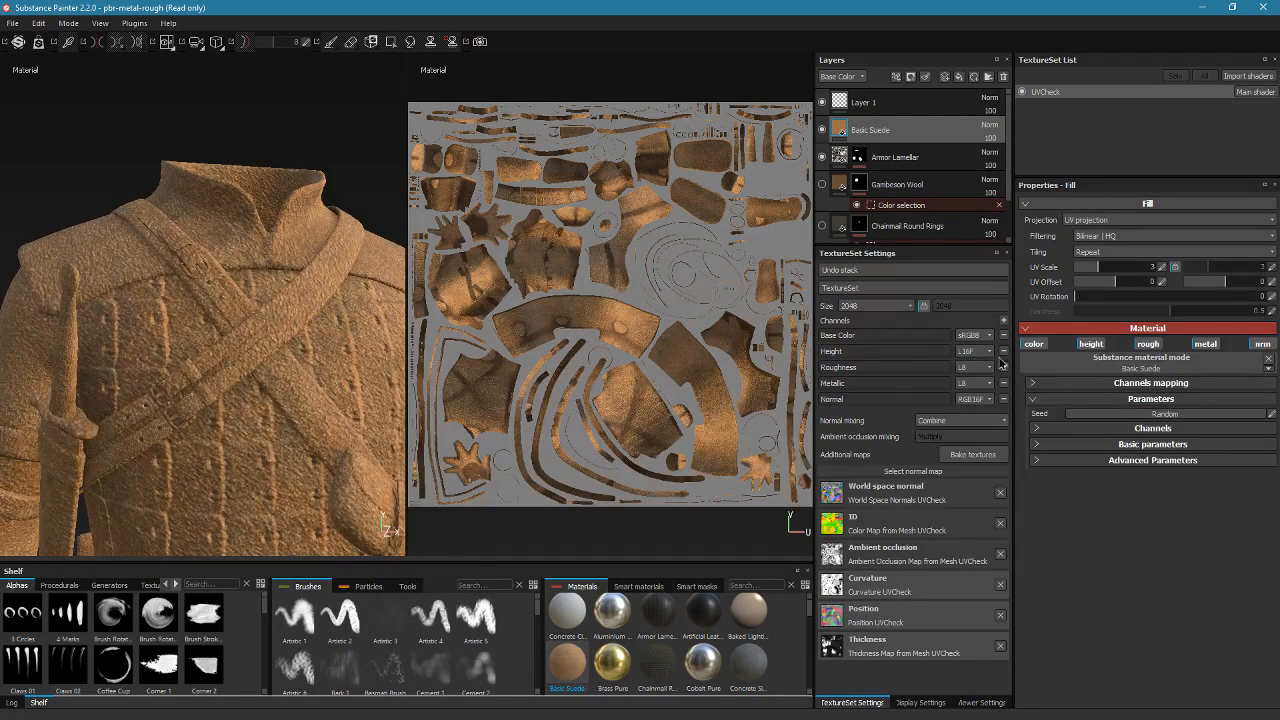
Examine the Basic Suede surface on the torso and review its basic parameters and channels
click(1058, 445)
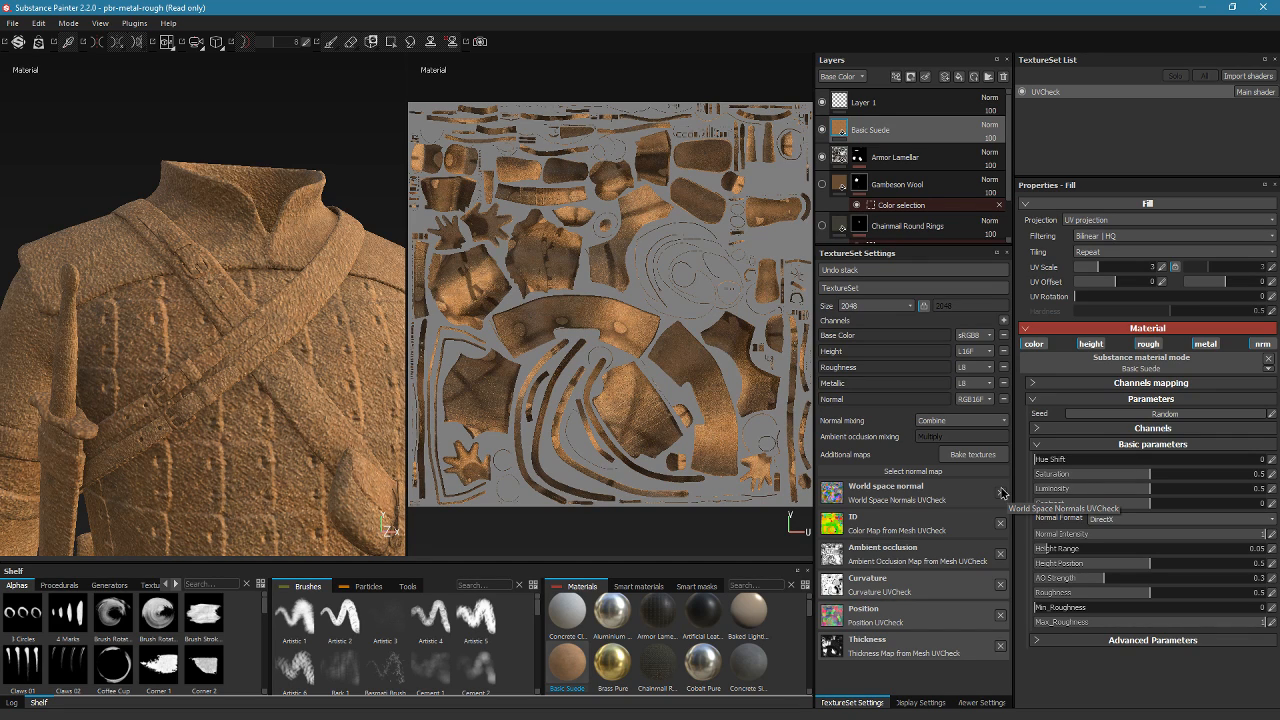
alt+drag(273, 362, 334, 383)
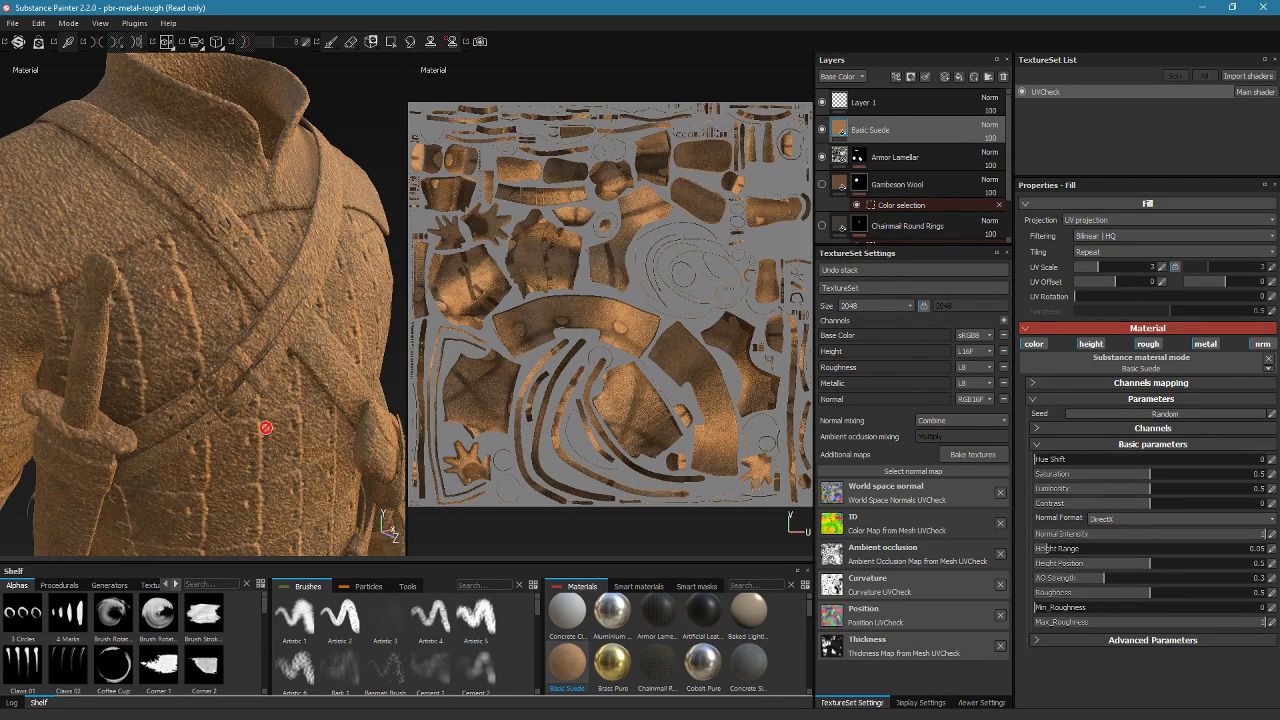
alt+drag(263, 429, 263, 417)
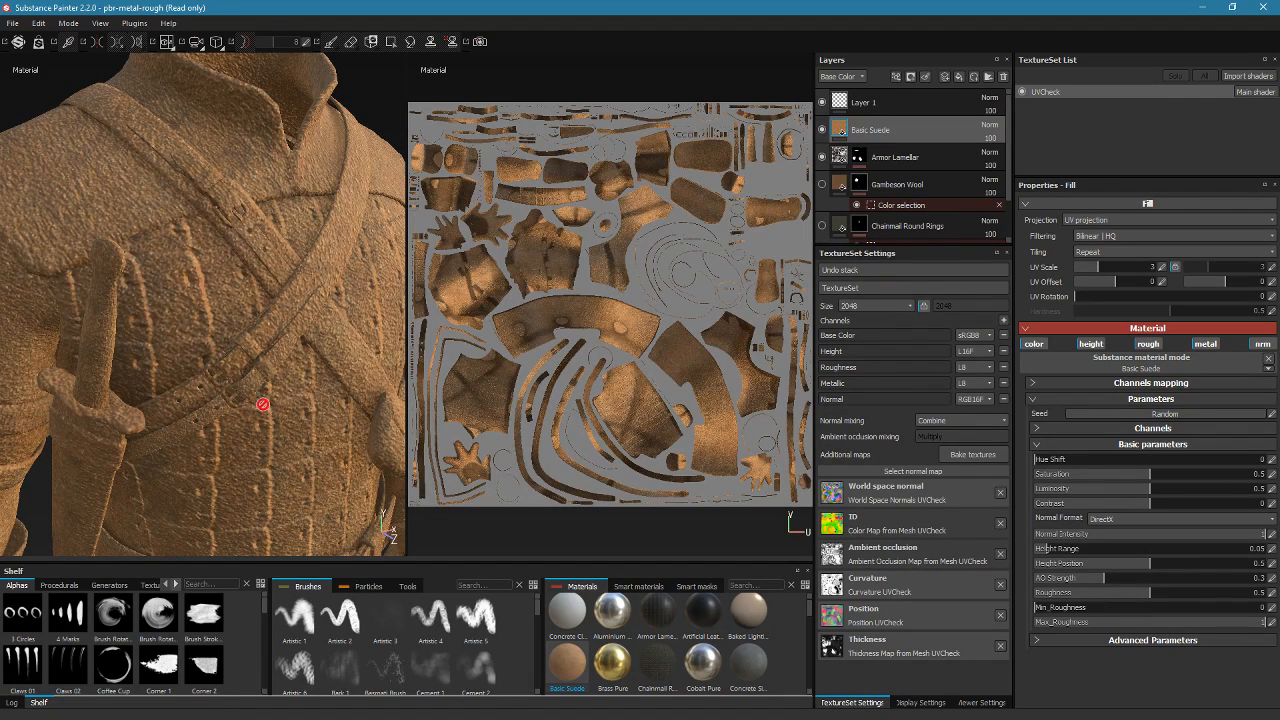
alt+drag(219, 339, 252, 265)
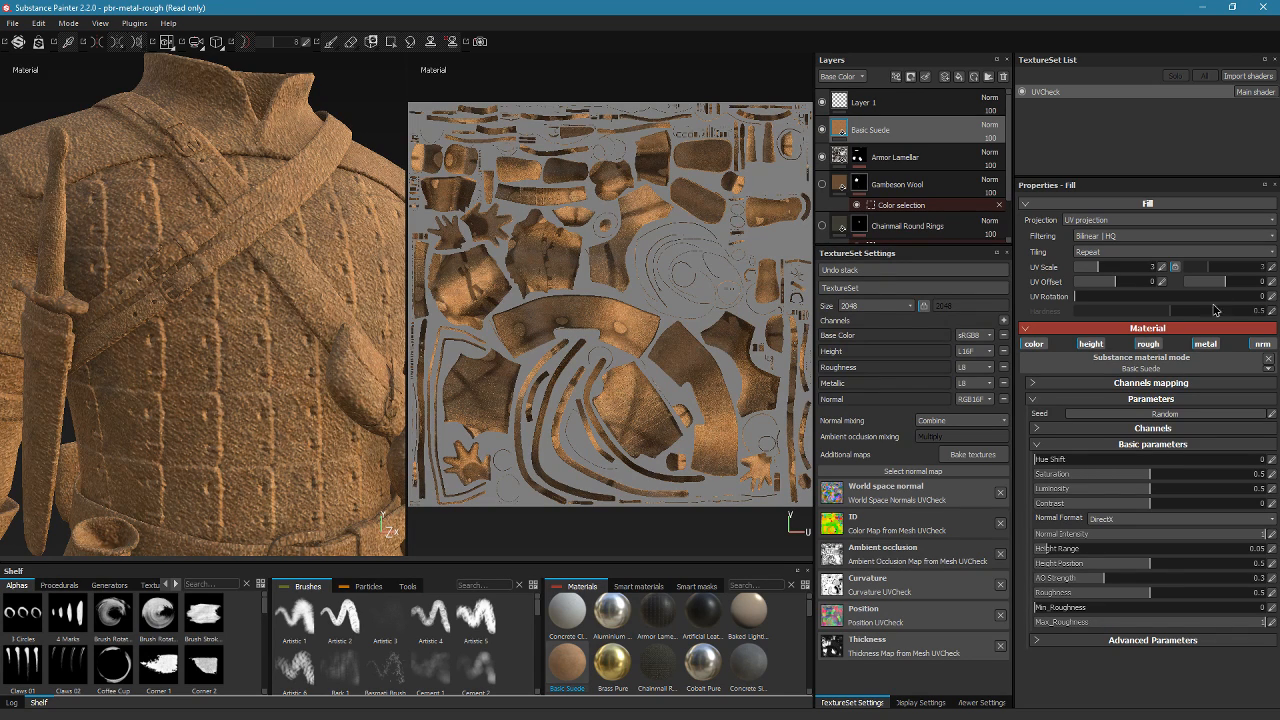
click(1110, 428)
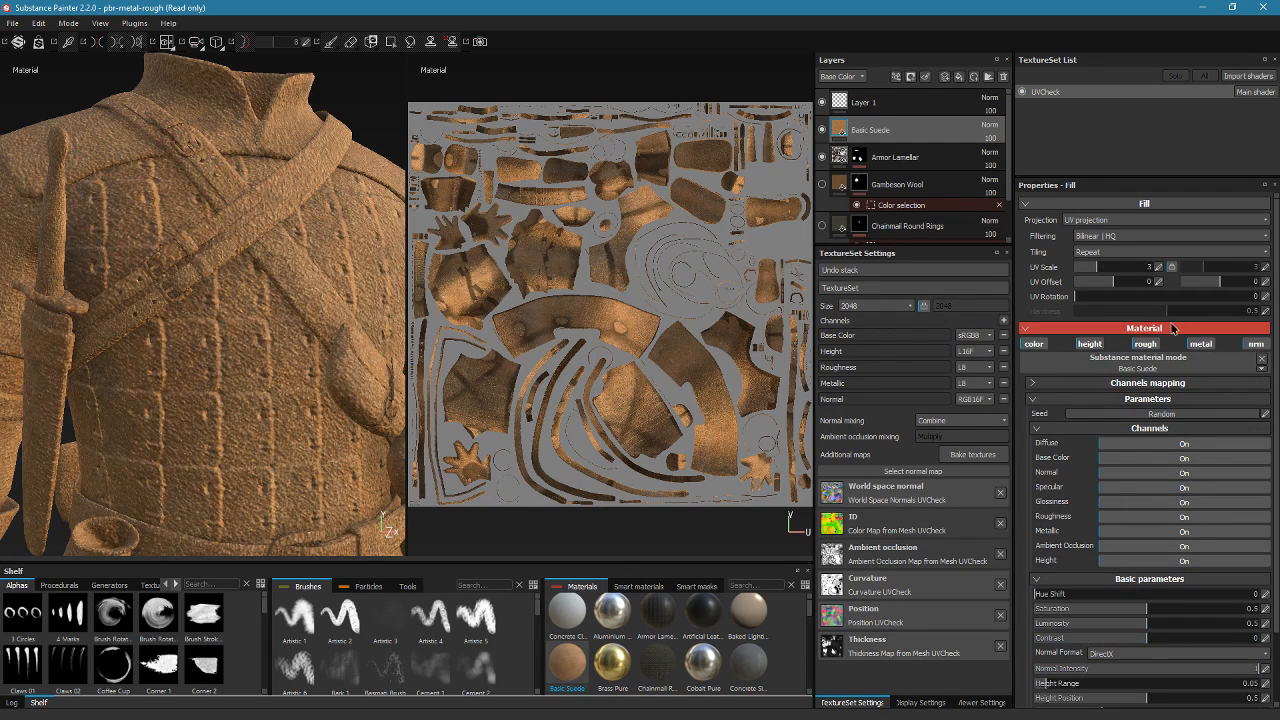
click(1083, 400)
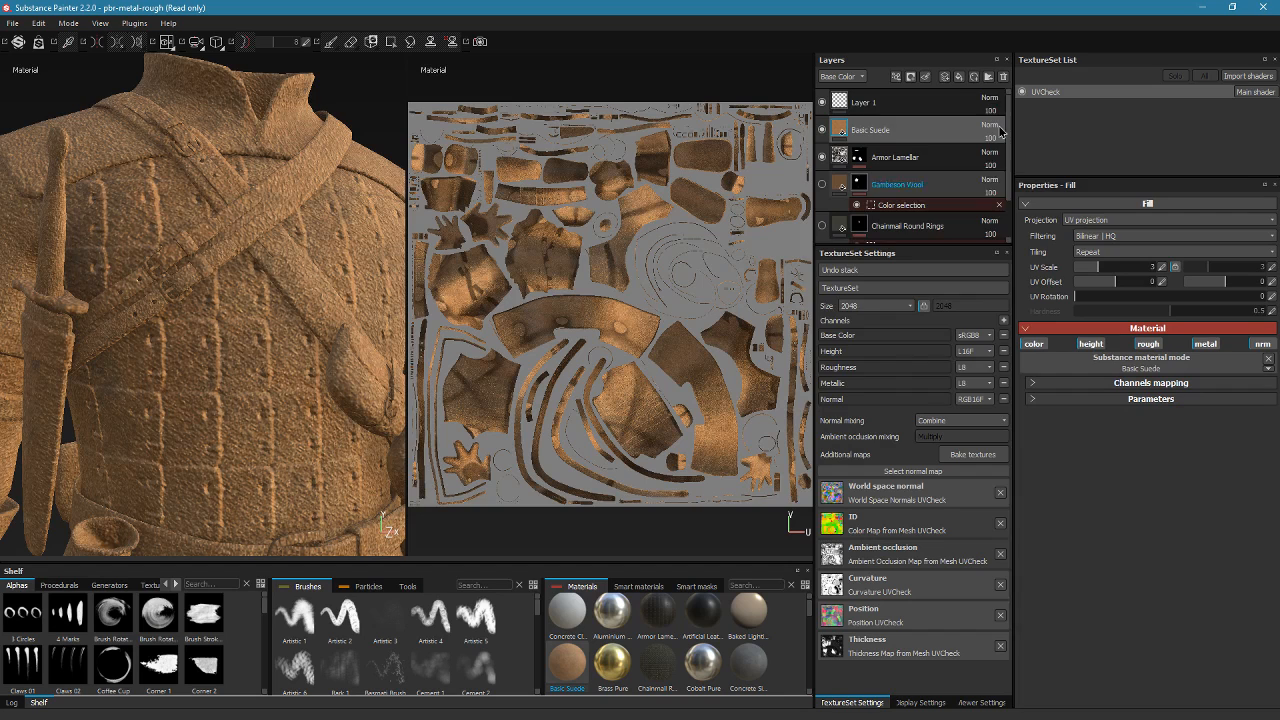
Mask the Basic Suede layer with a color selection of the diagonal chest strap's orange ID color, using a Tolerance of 0.07
right_click(885, 127)
click(949, 173)
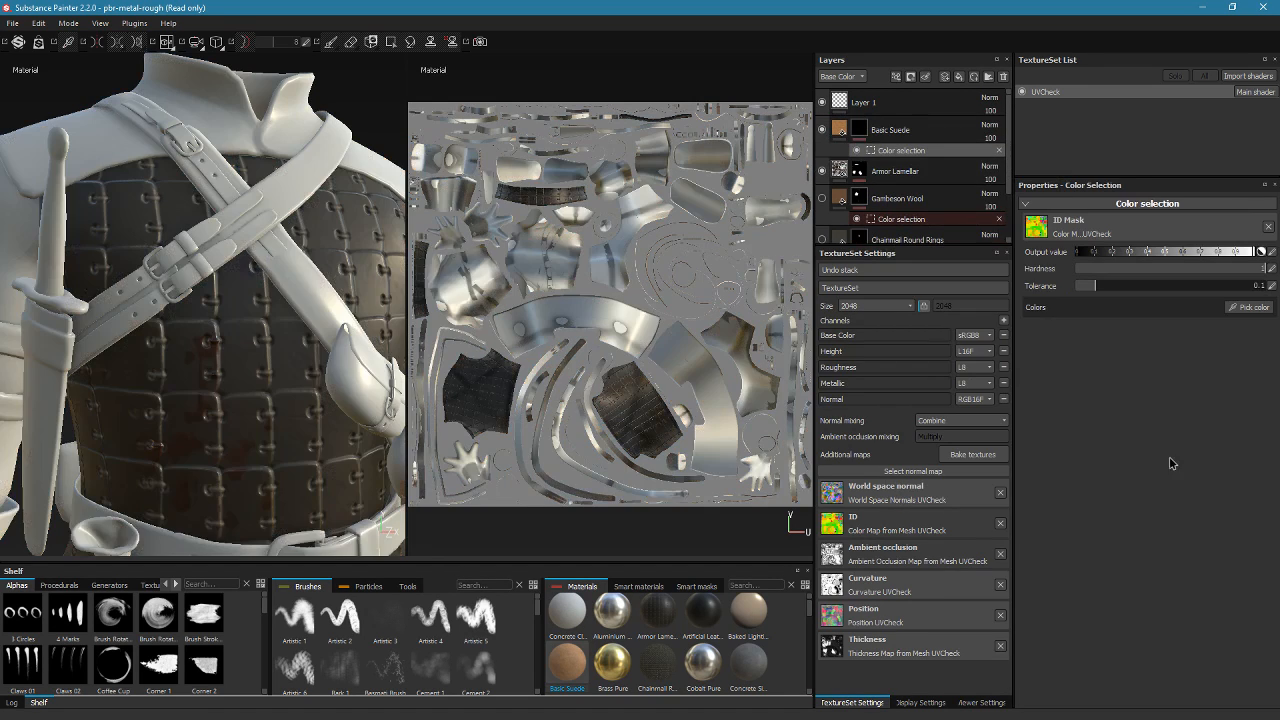
click(1249, 307)
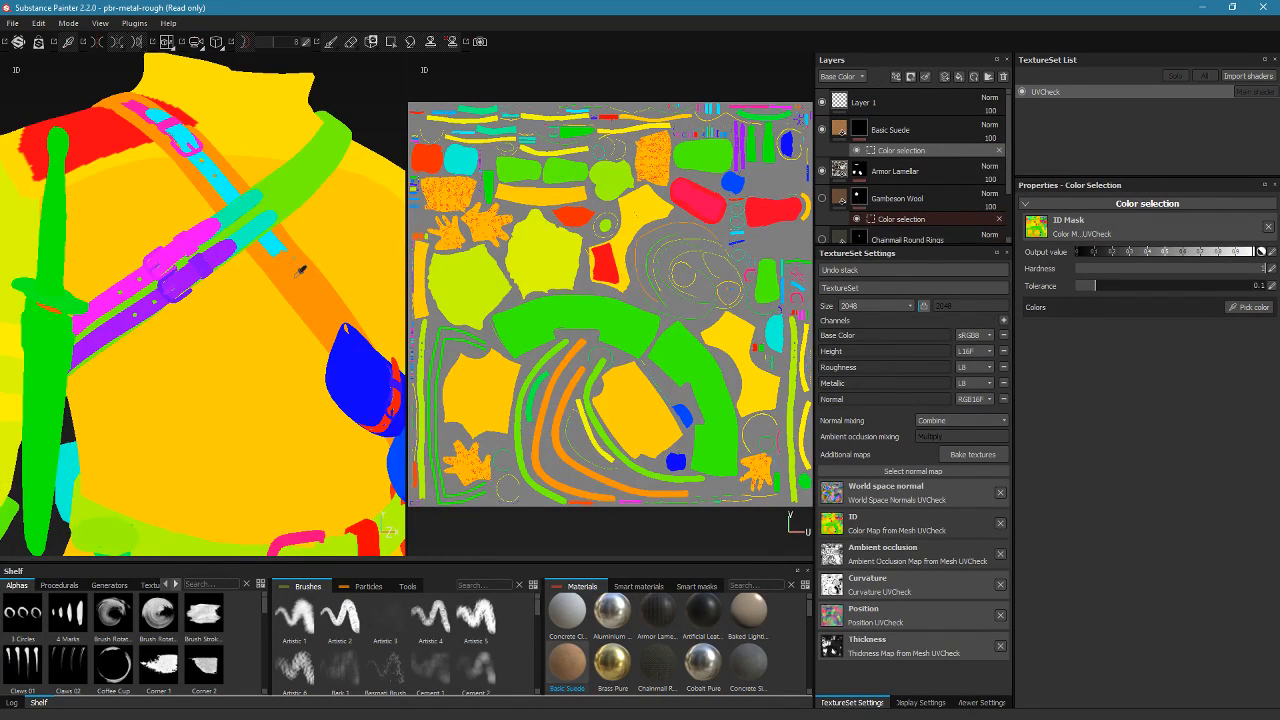
click(297, 273)
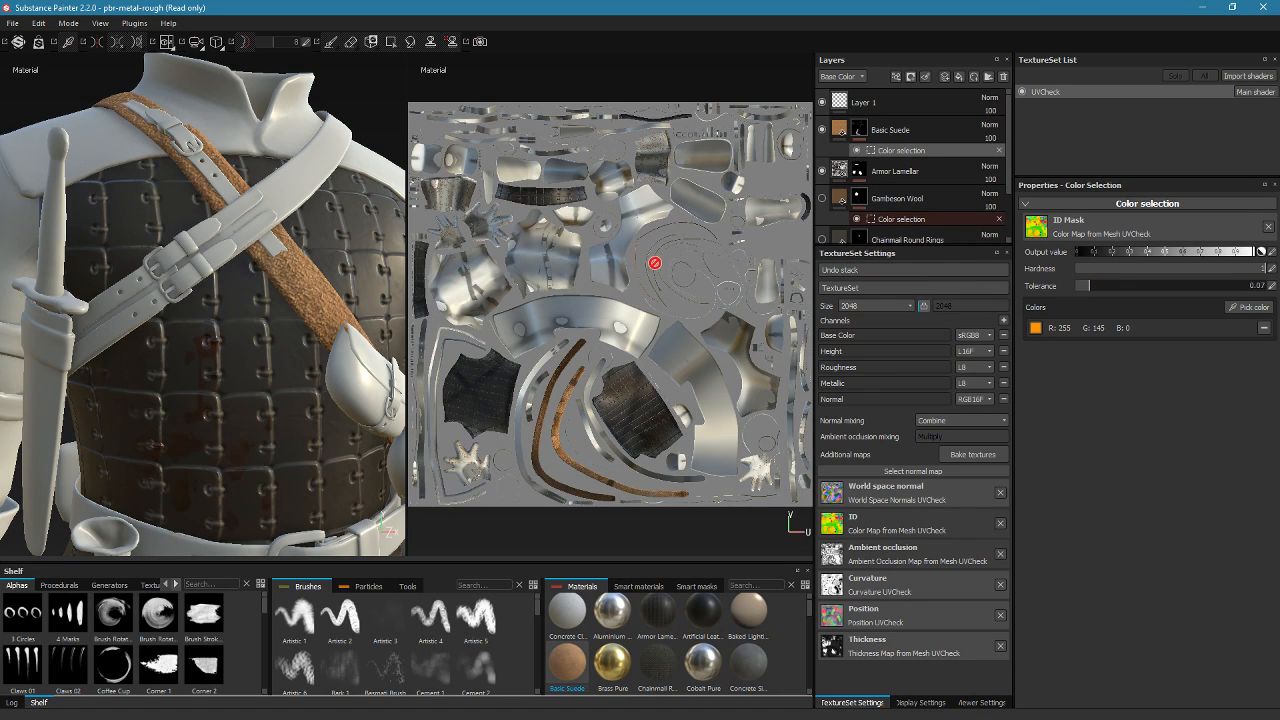
Set the Basic Suede material's Height Range to 0 and Normal Intensity to 0.68, and check the strap on the full character
click(833, 128)
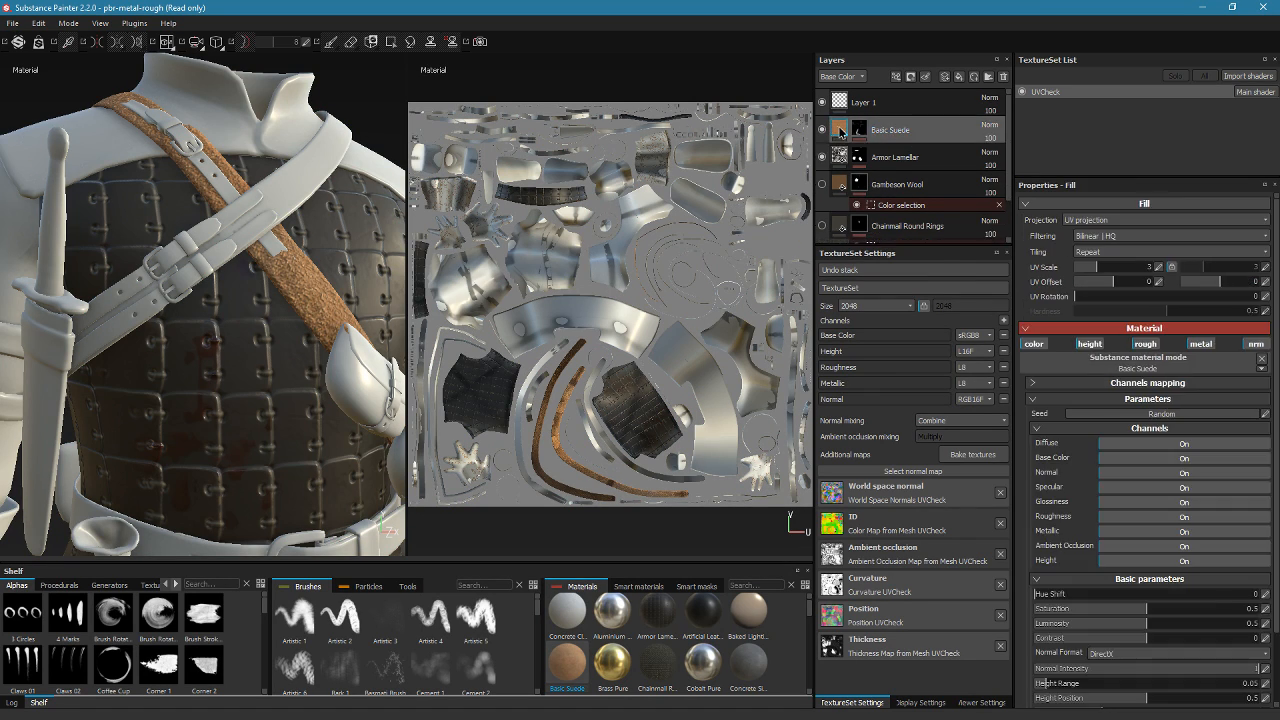
scroll(1075, 480, down, 2)
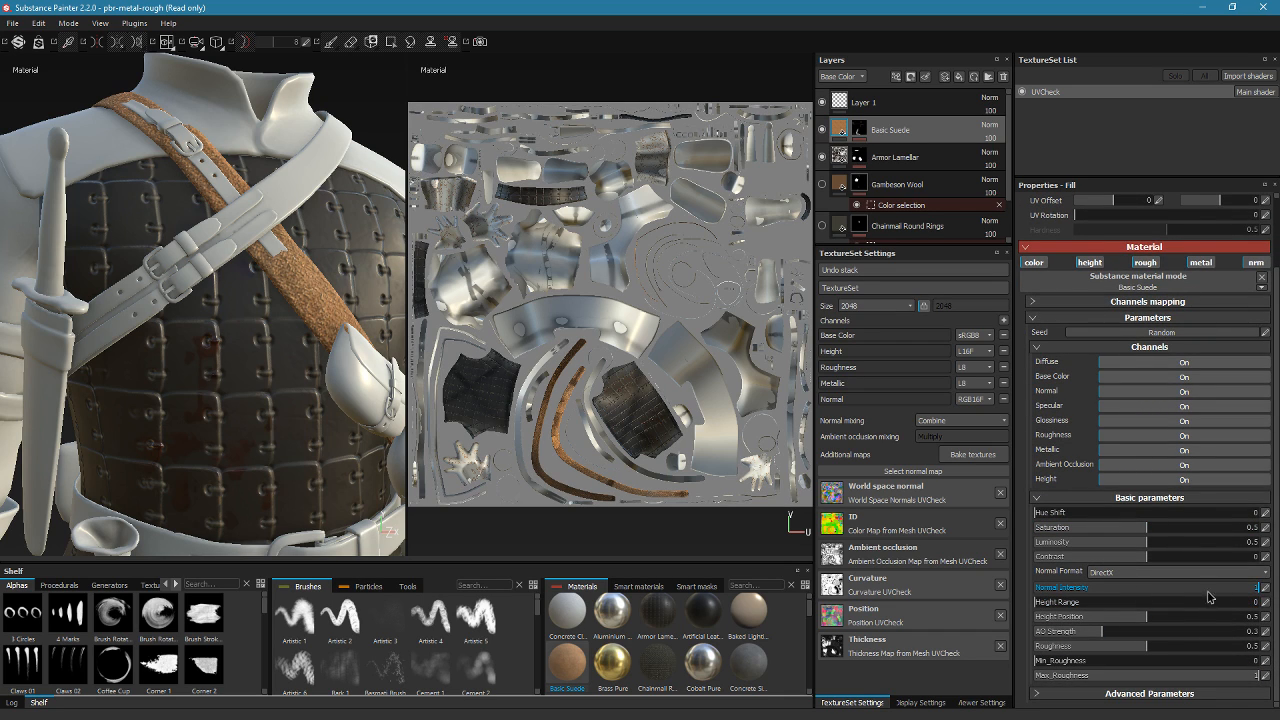
drag(1226, 592, 1192, 594)
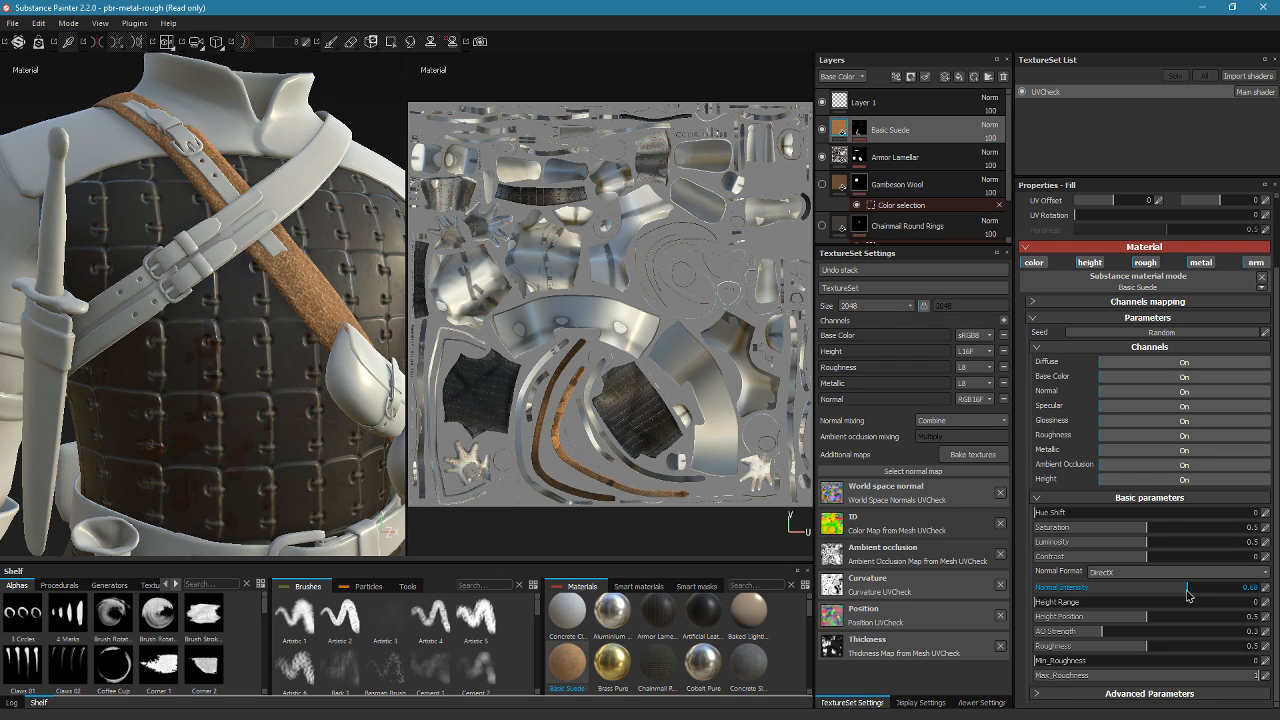
alt+drag(300, 228, 275, 300)
scroll(272, 298, down, 3)
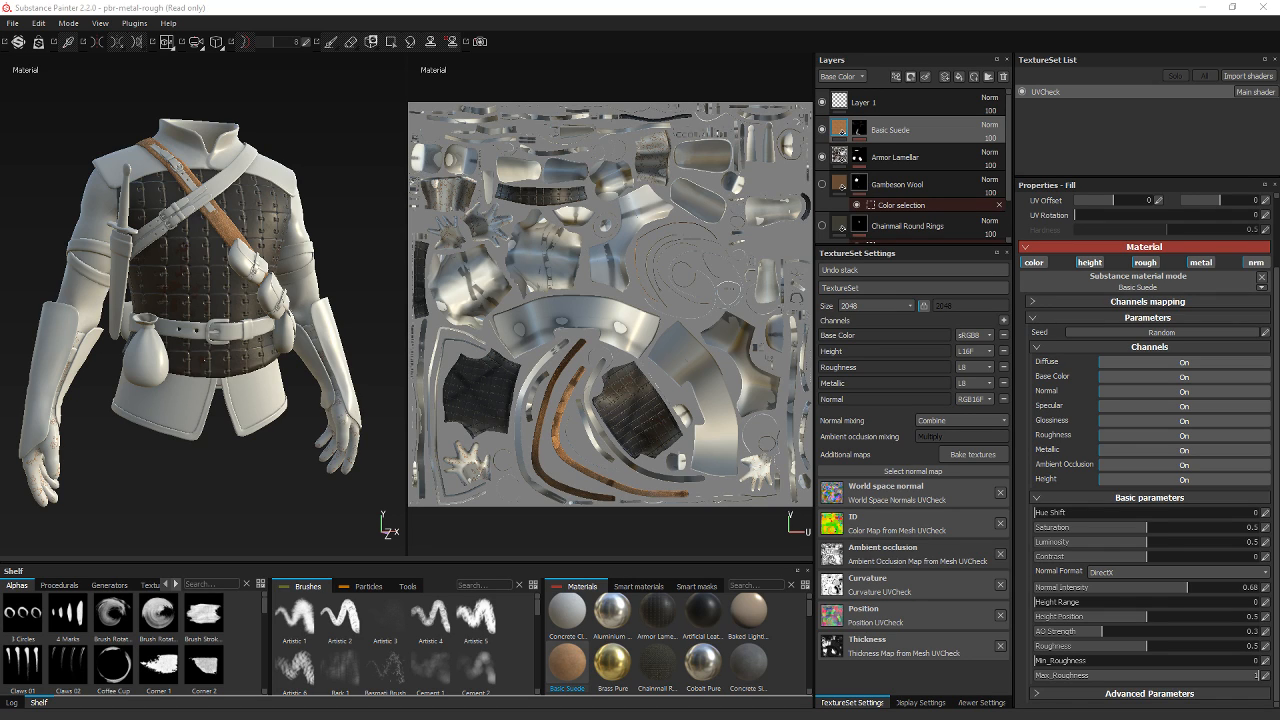
Import the Snakeskin Patterned Leather material and add it as a fill layer directly above Basic Suede
drag(567, 660, 670, 633)
click(707, 645)
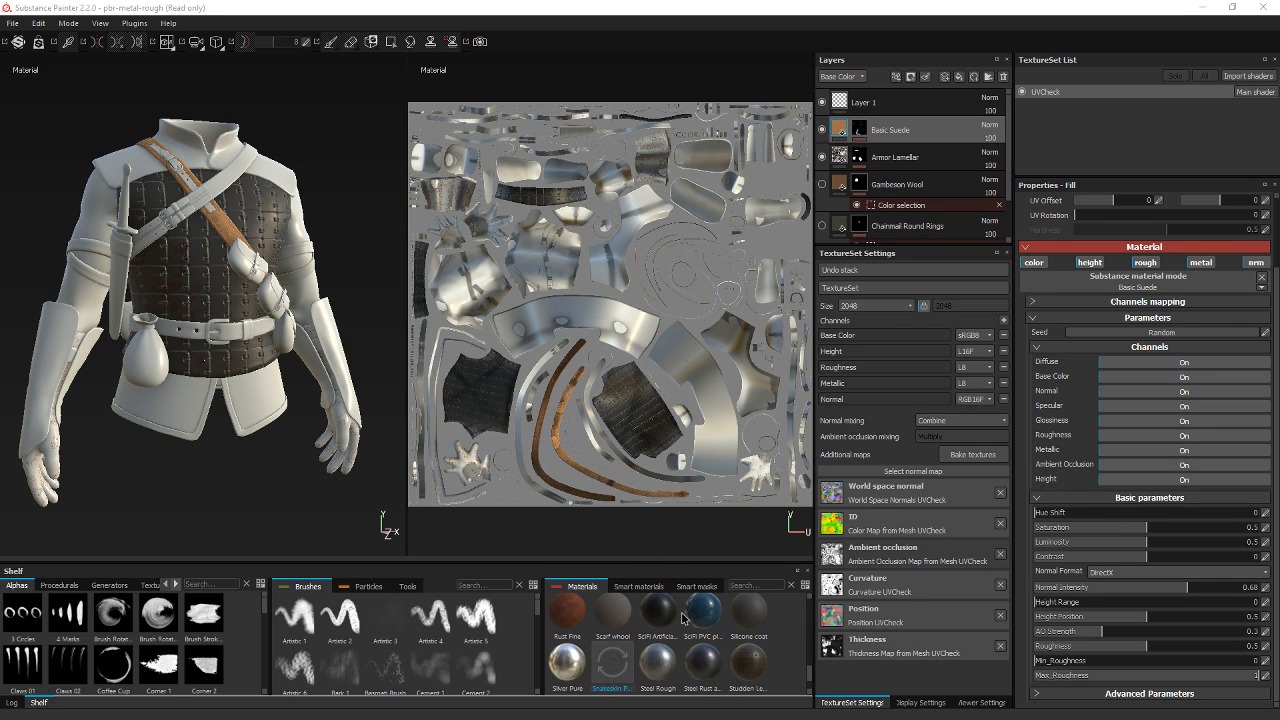
drag(617, 665, 910, 120)
alt+drag(326, 274, 364, 304)
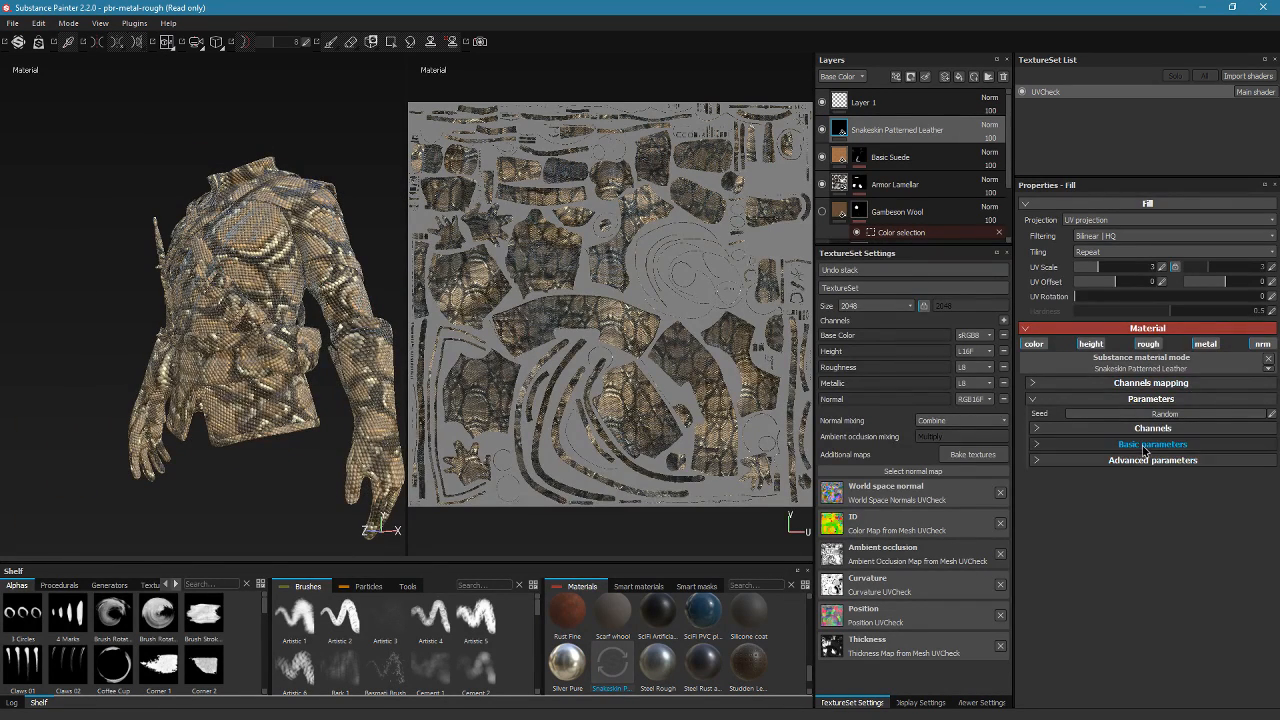
Set the Snakeskin Patterned Leather material's Height Range to 0.12 and inspect the character's upper body from several sides
click(1177, 448)
drag(1108, 535, 1058, 540)
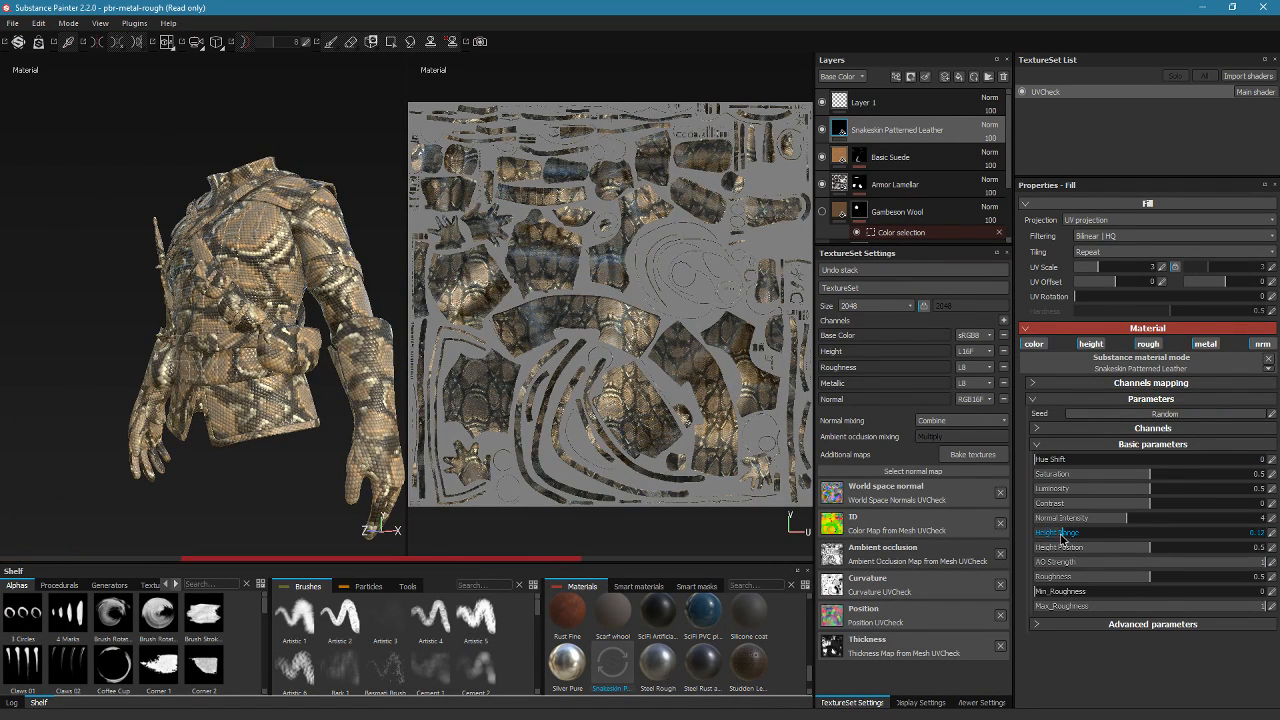
alt+drag(342, 334, 167, 388)
alt+drag(578, 387, 316, 394)
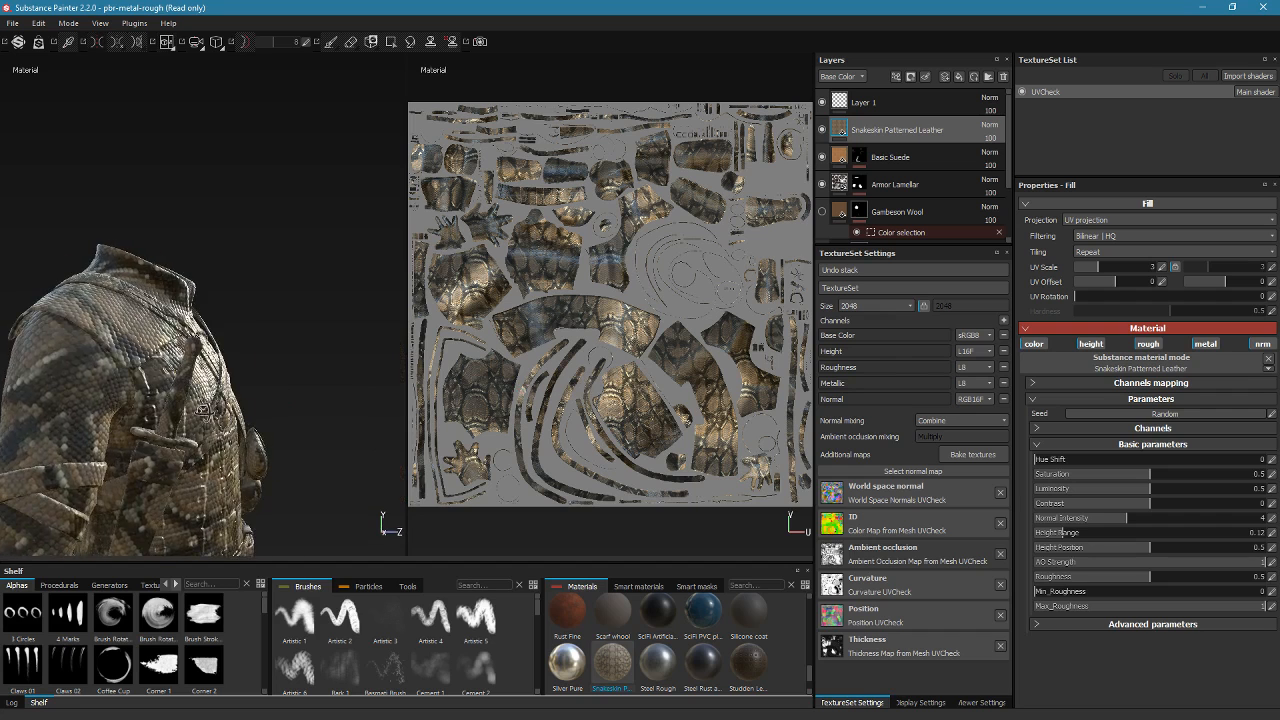
alt+drag(205, 413, 281, 501)
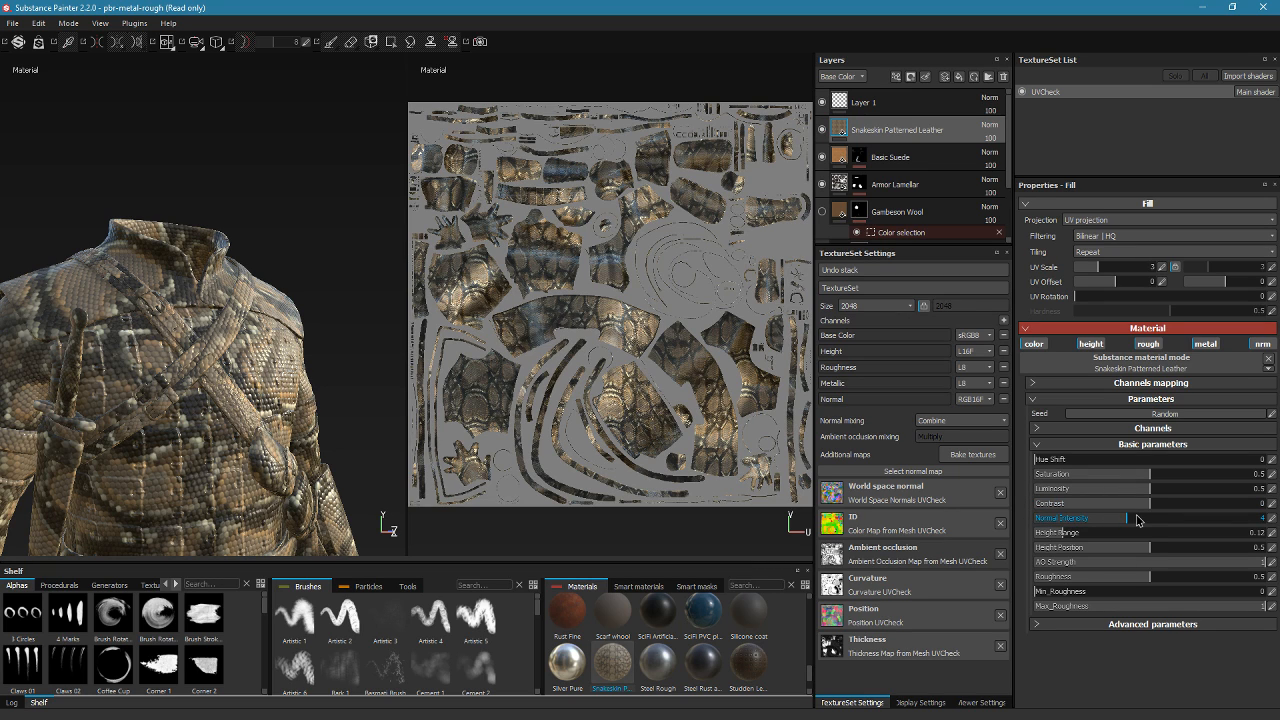
Set the snakeskin's Normal Intensity to 4.97 and Height Range to 0.01, and check the scales on the chest
drag(1130, 522, 1149, 527)
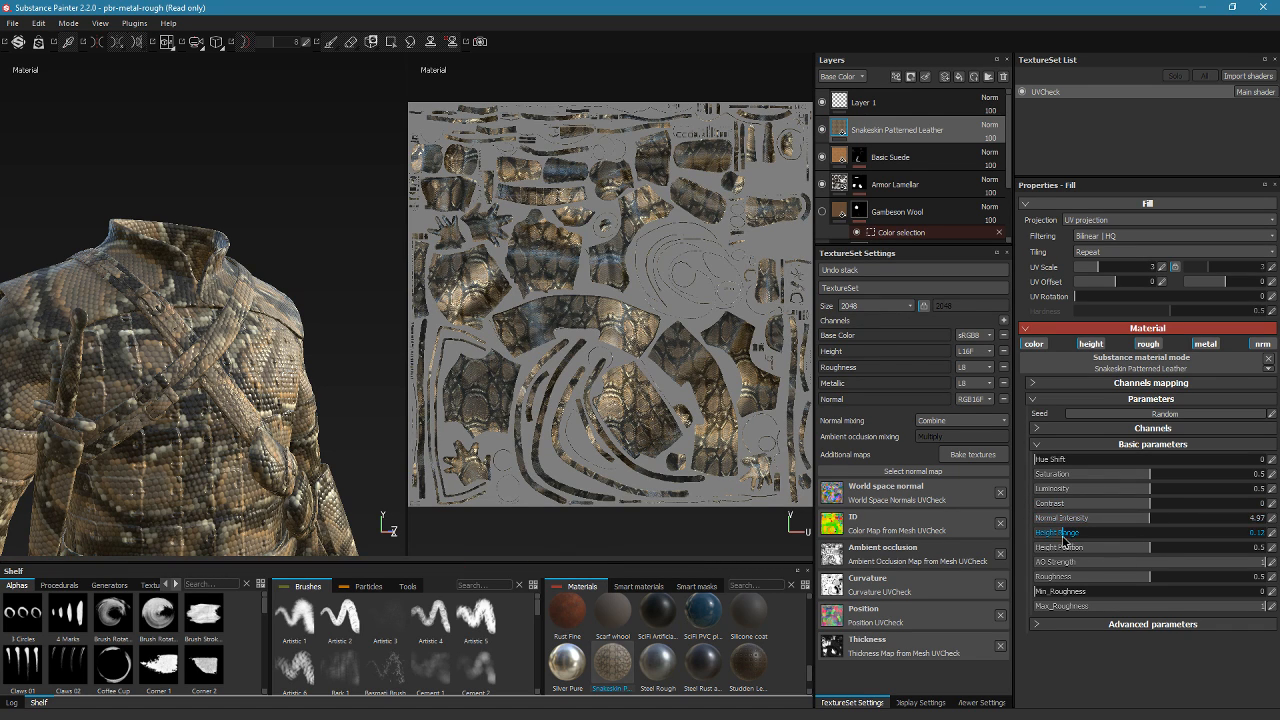
drag(1066, 541, 1039, 542)
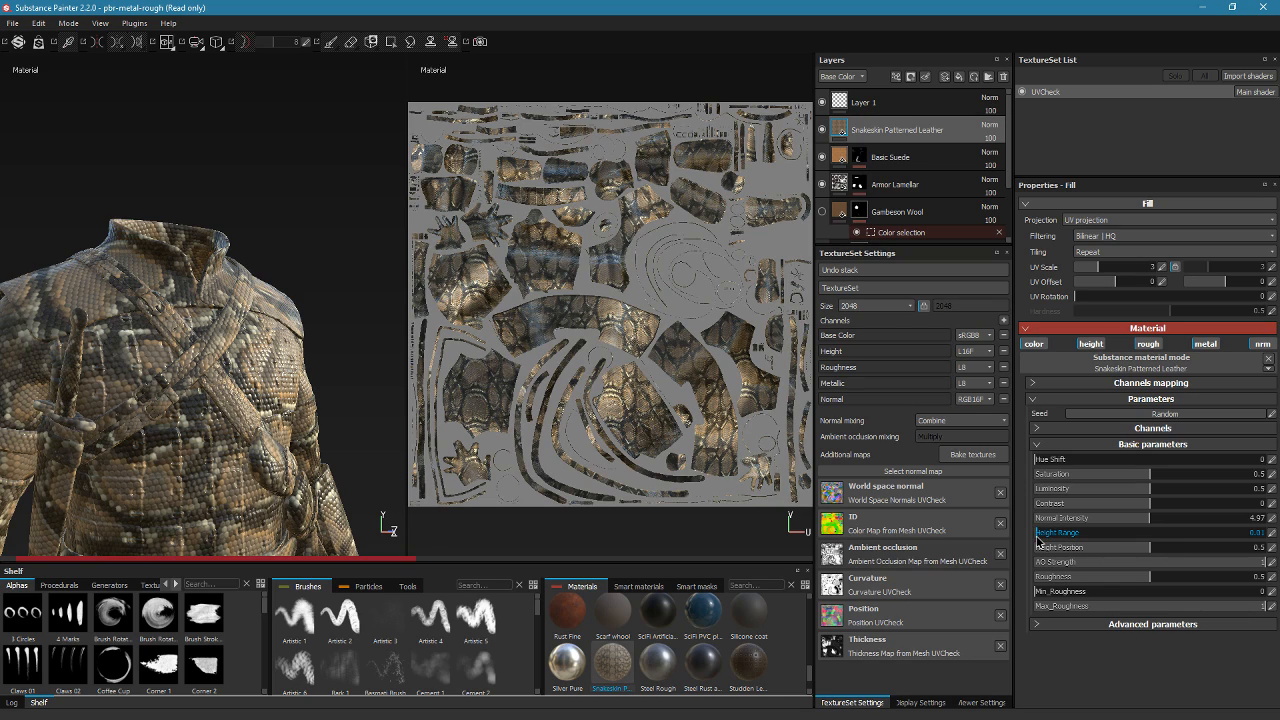
mouse_move(255, 345)
alt+mouse_down()
mouse_move(243, 374)
mouse_move(229, 358)
mouse_move(256, 364)
alt+mouse_up()
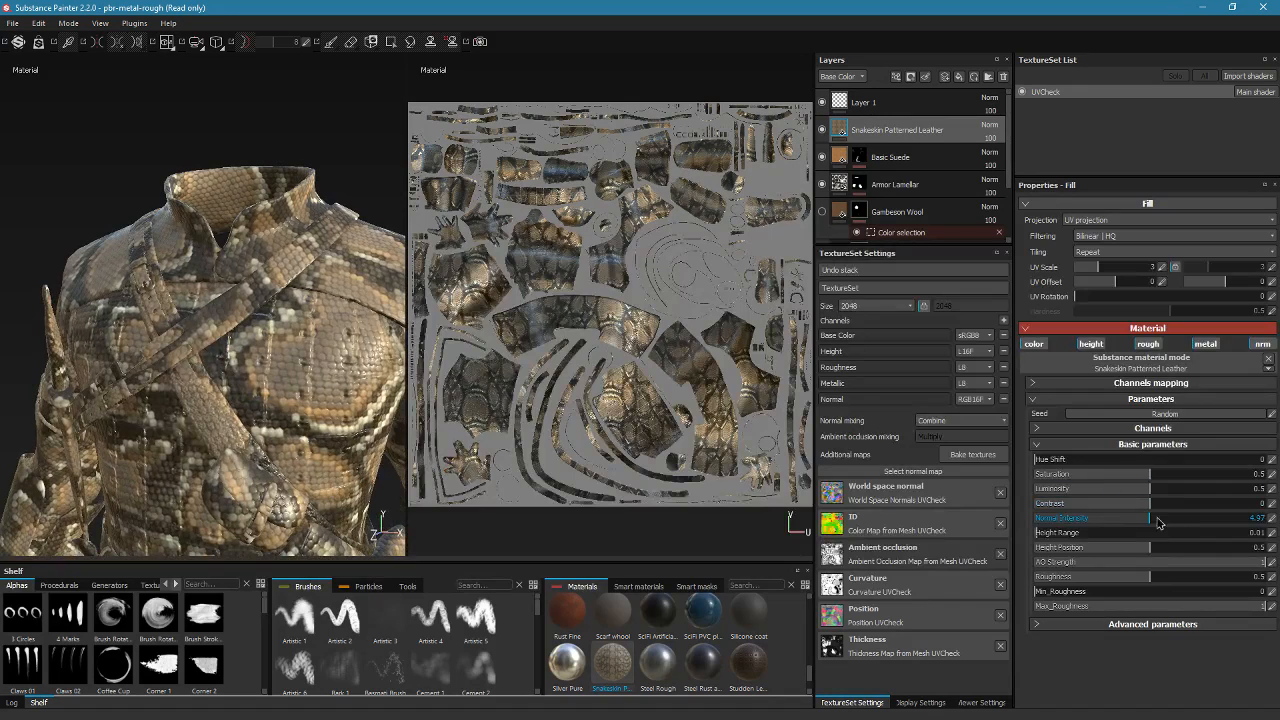
Try the snakeskin's Height Range at its maximum and at 0.1, comparing the scale relief on the body
drag(1070, 535, 1277, 542)
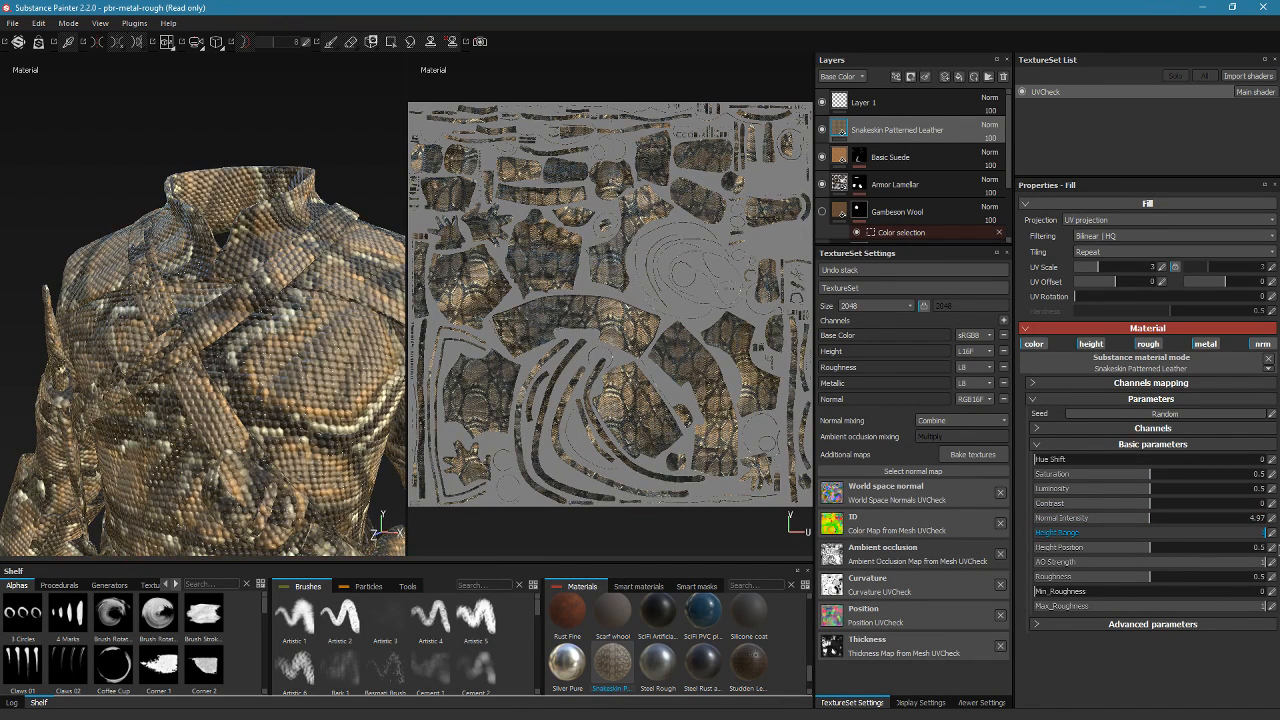
alt+drag(252, 420, 355, 307)
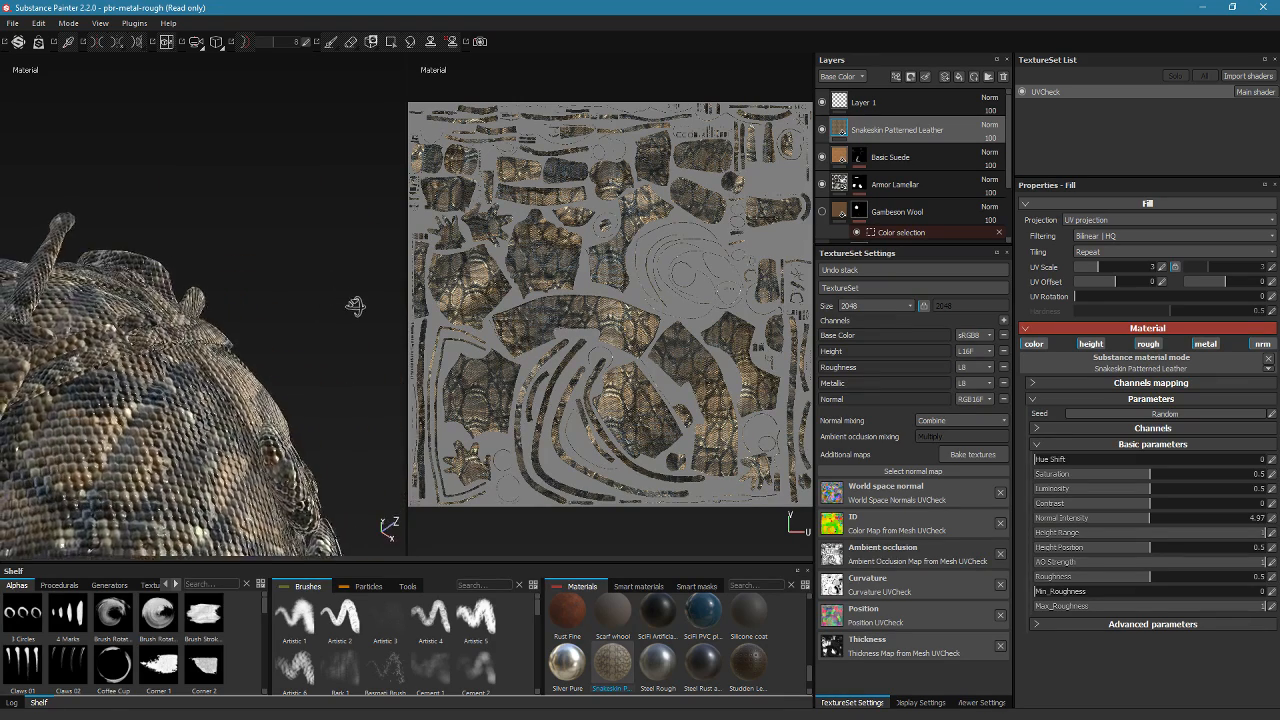
click(1084, 535)
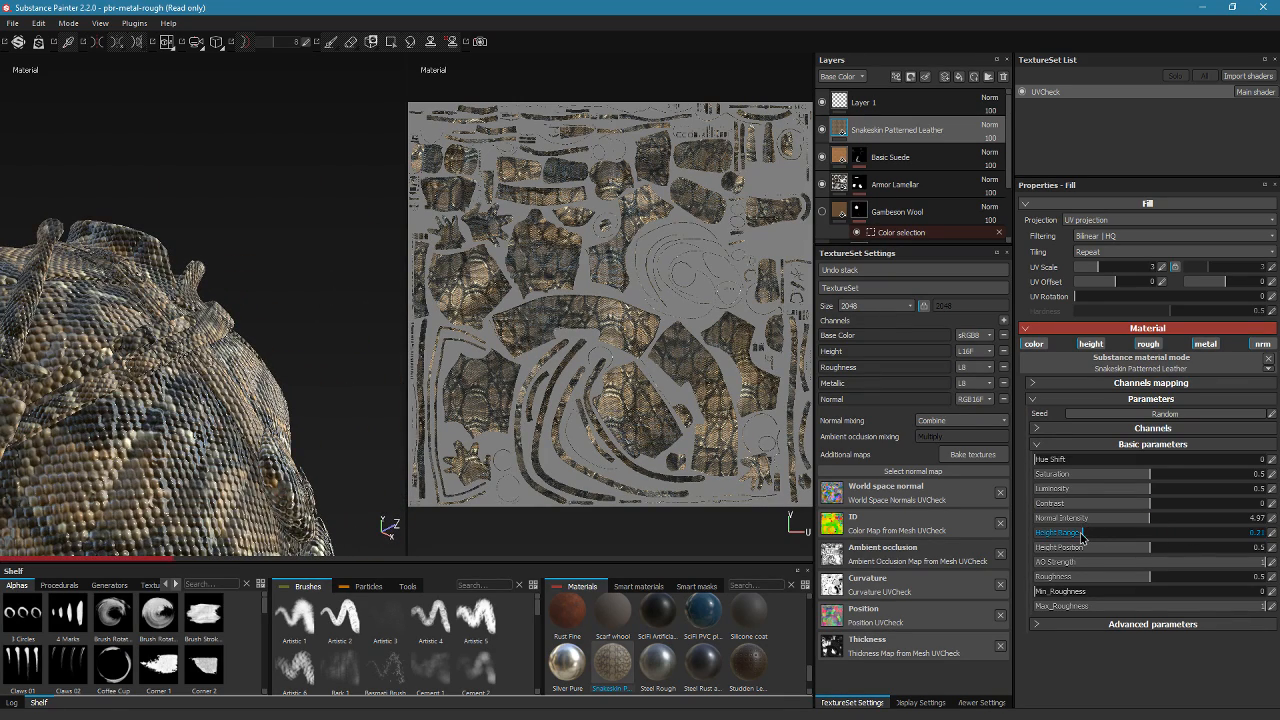
drag(1081, 535, 1059, 541)
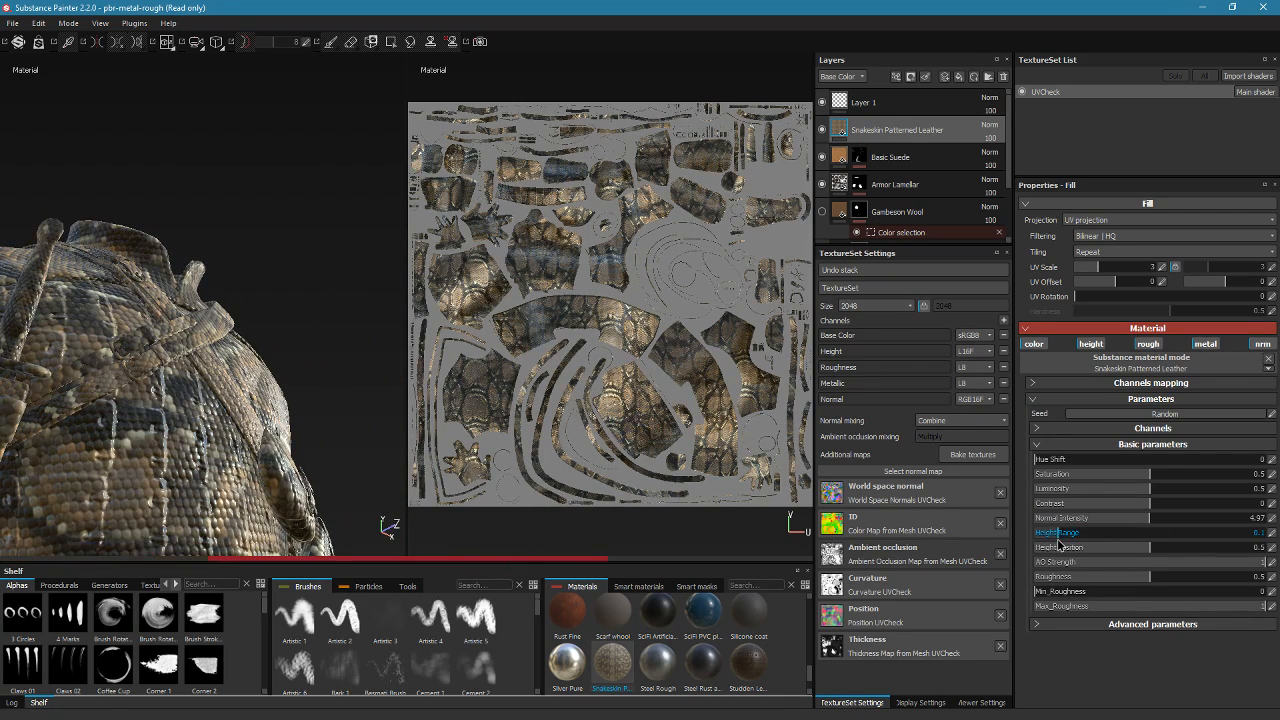
alt+drag(252, 418, 136, 478)
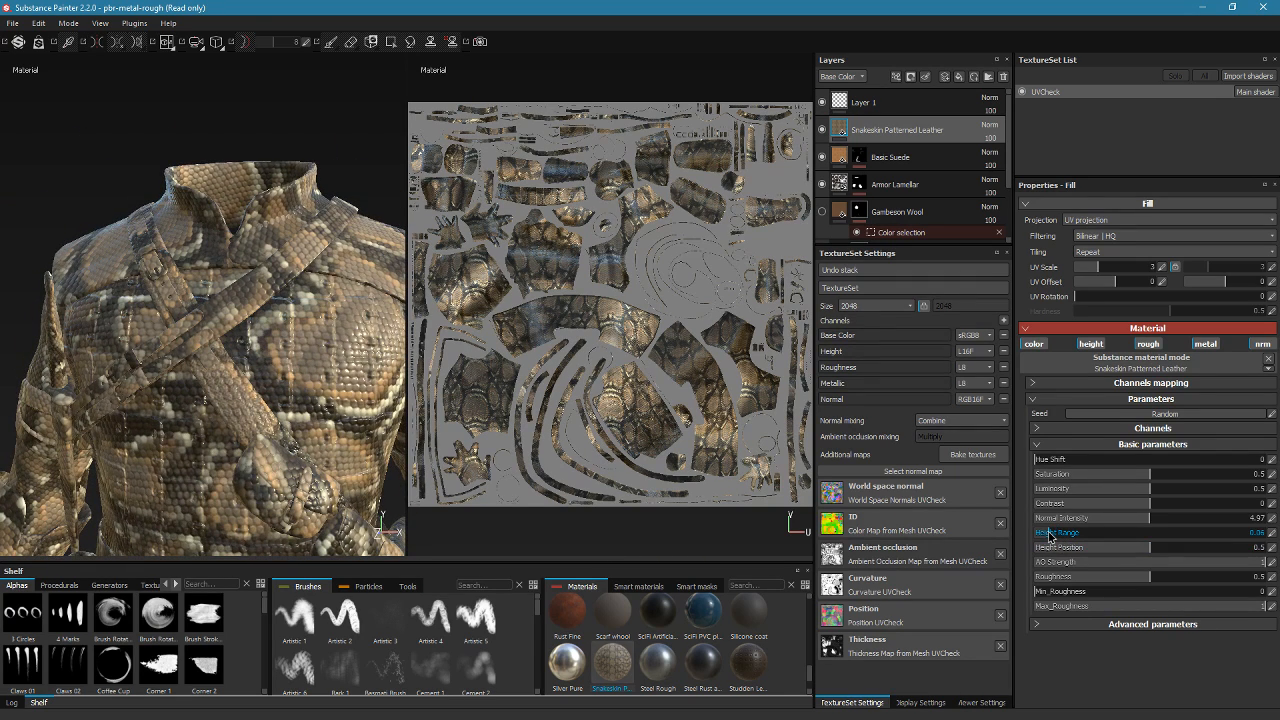
Try a snakeskin Normal Intensity of 0.06, return it to 4.97, and reduce the Height Range to 0.04
click(1038, 520)
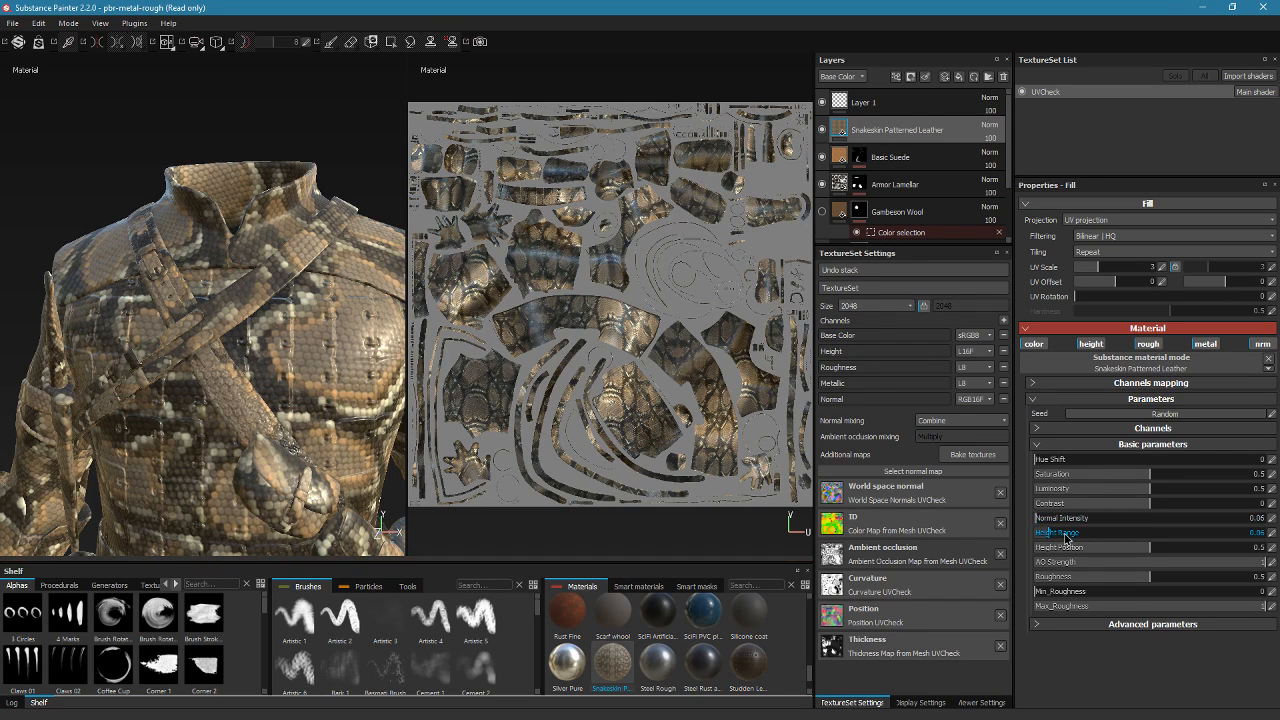
mouse_move(1052, 538)
mouse_down()
mouse_move(1109, 545)
mouse_move(1051, 545)
mouse_up()
click(1149, 524)
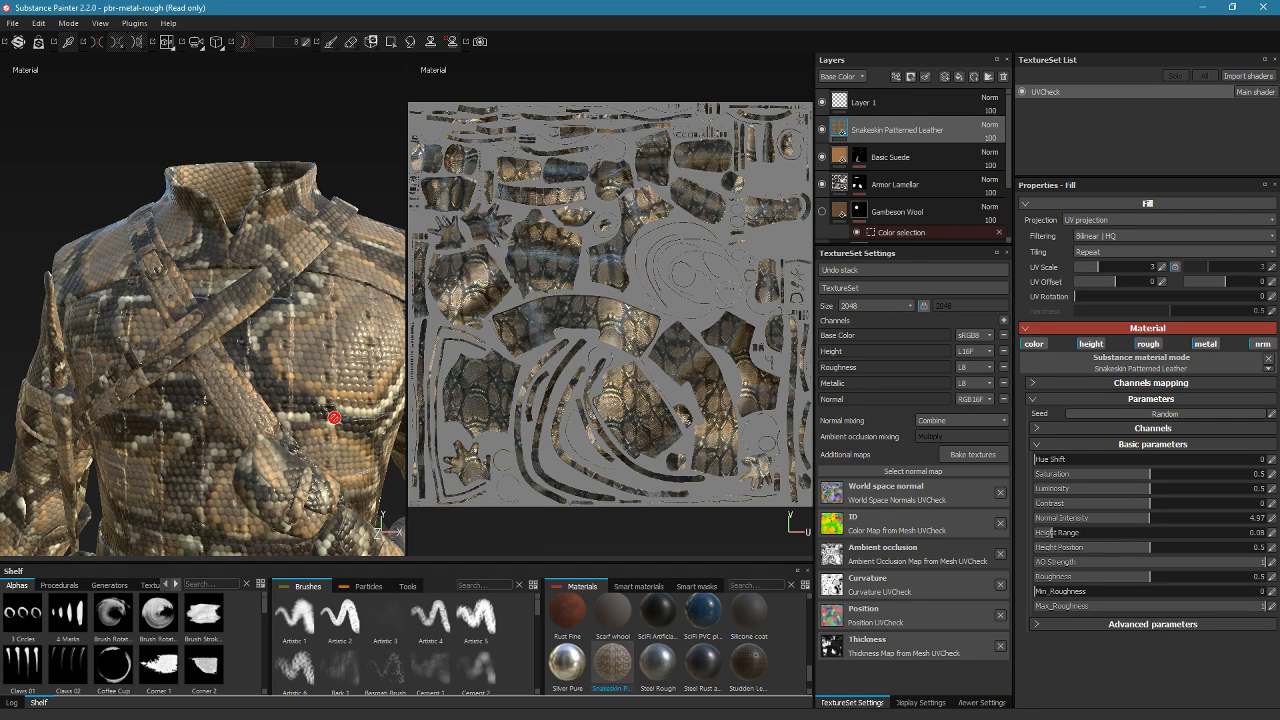
alt+drag(329, 423, 345, 368)
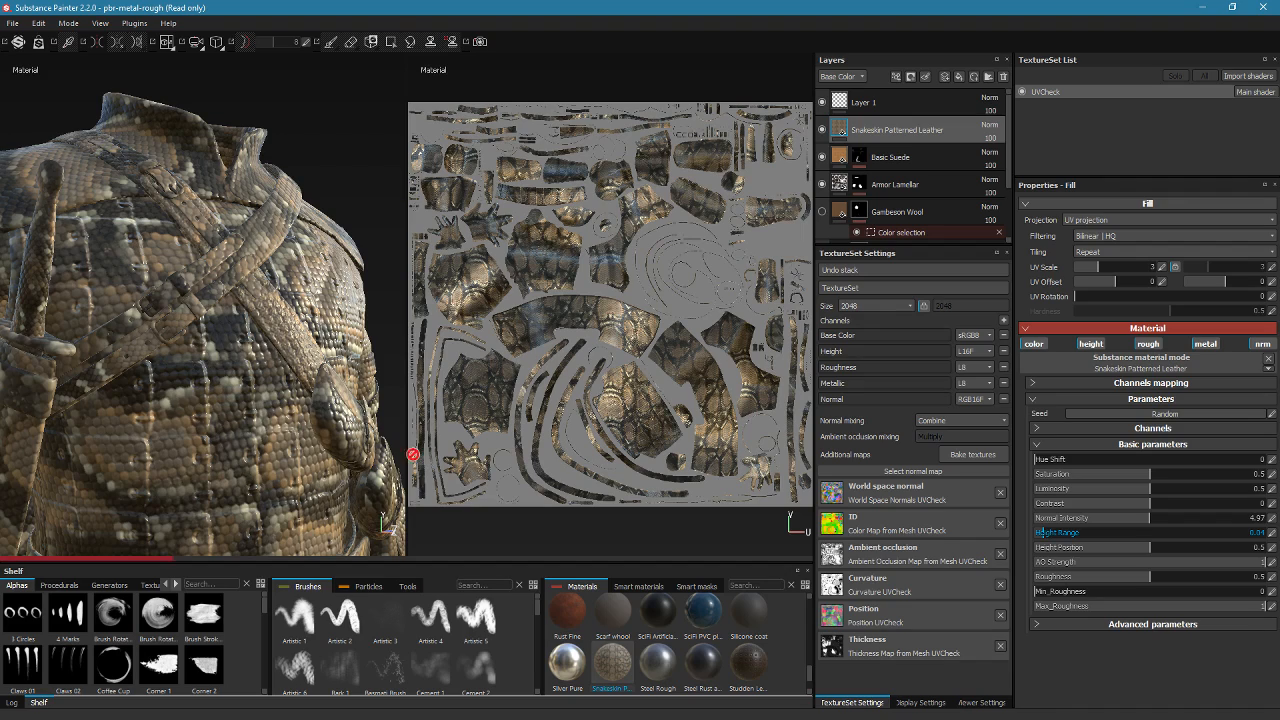
alt+drag(272, 497, 557, 375)
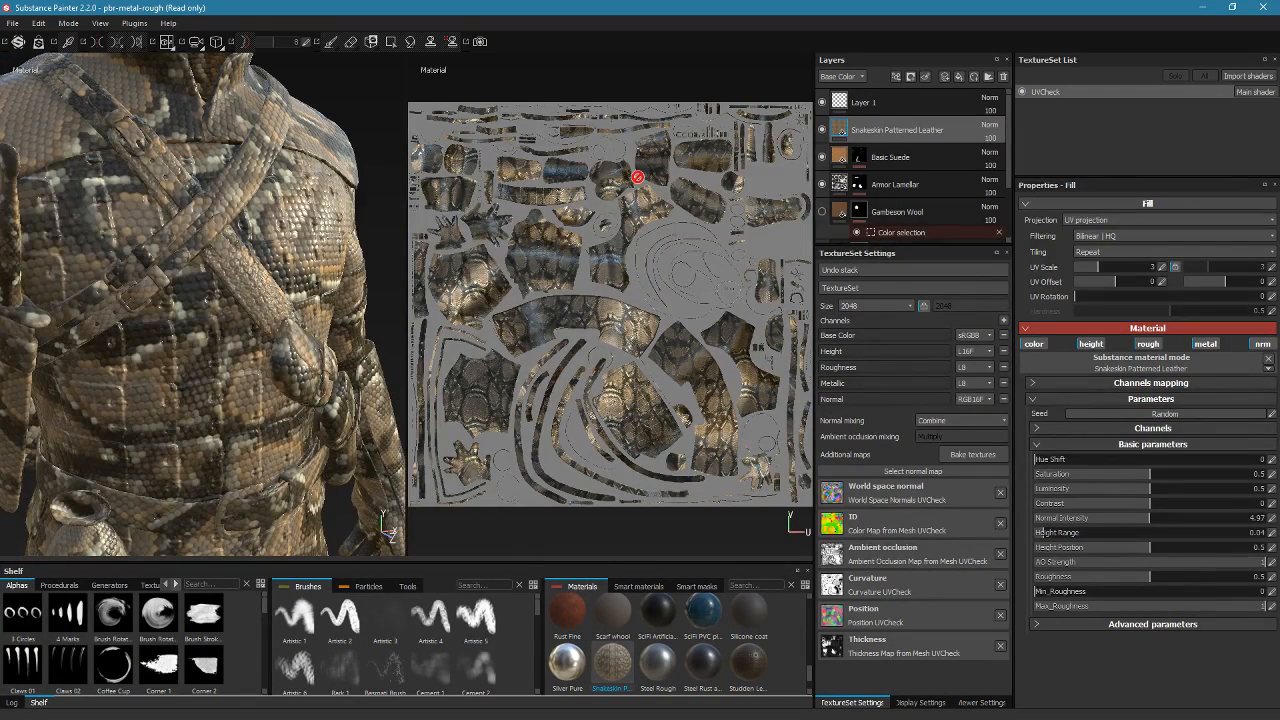
Mask the Snakeskin Patterned Leather layer by color selection, picking the sleeve's yellow-green ID color
right_click(887, 119)
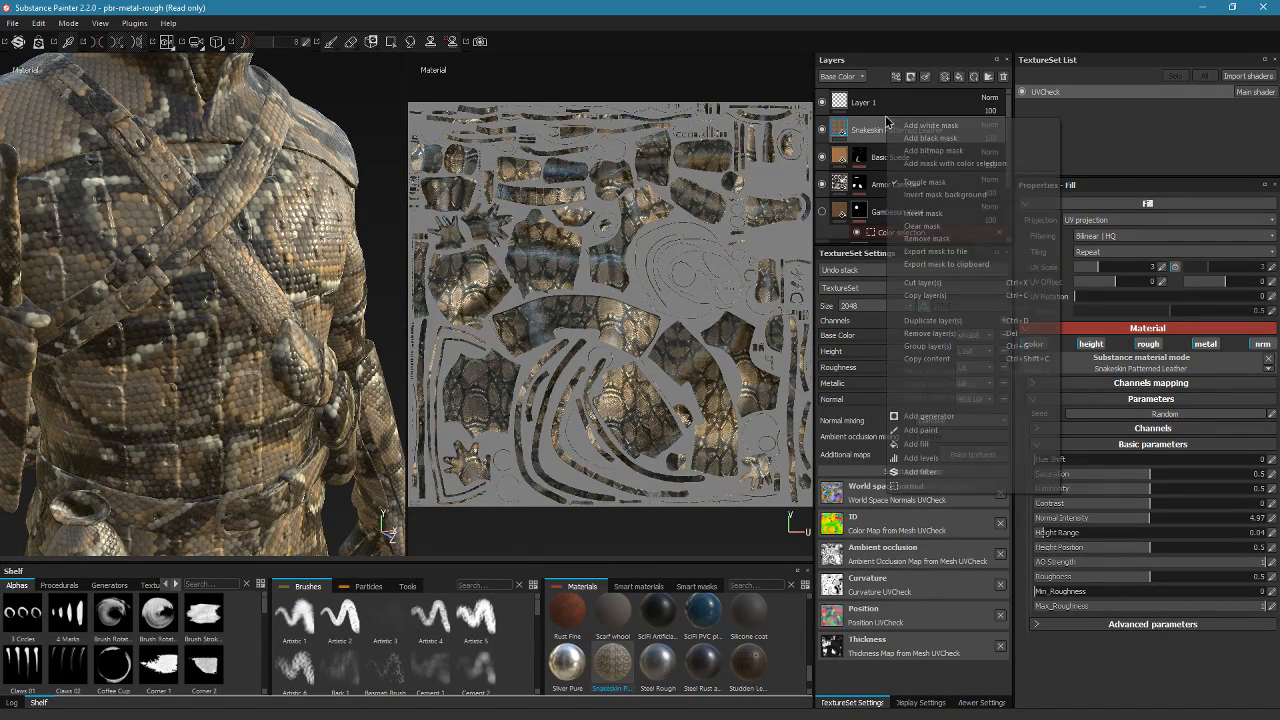
click(958, 163)
click(1252, 307)
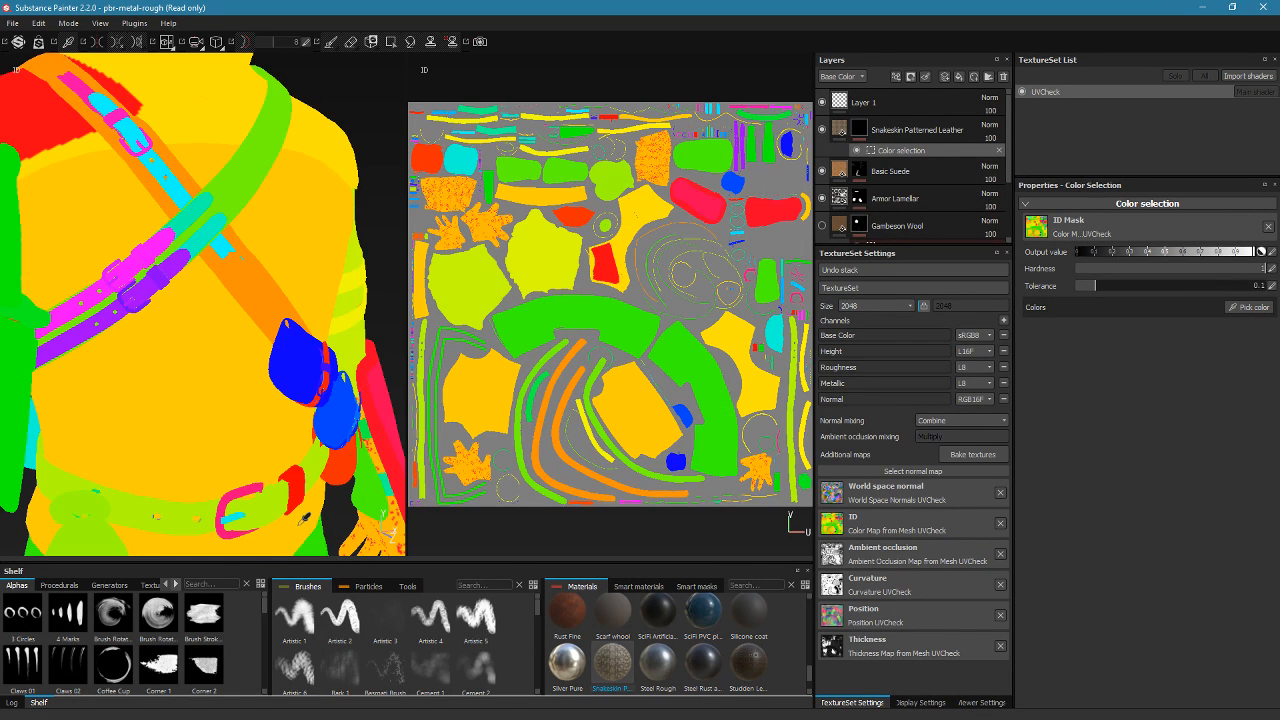
click(349, 344)
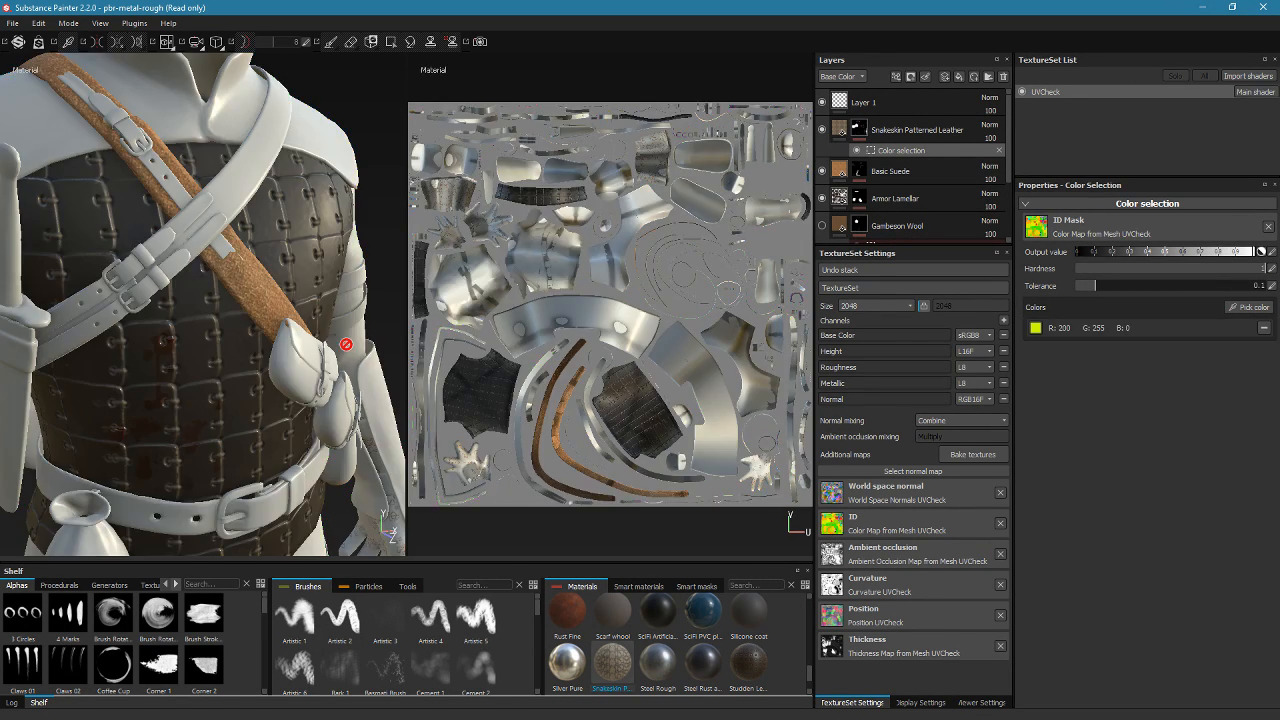
Inspect the masked snakeskin around the arm and belt, and reduce the color selection Tolerance to 0.04
alt+drag(344, 366, 32, 315)
alt+right_drag(32, 315, 150, 325)
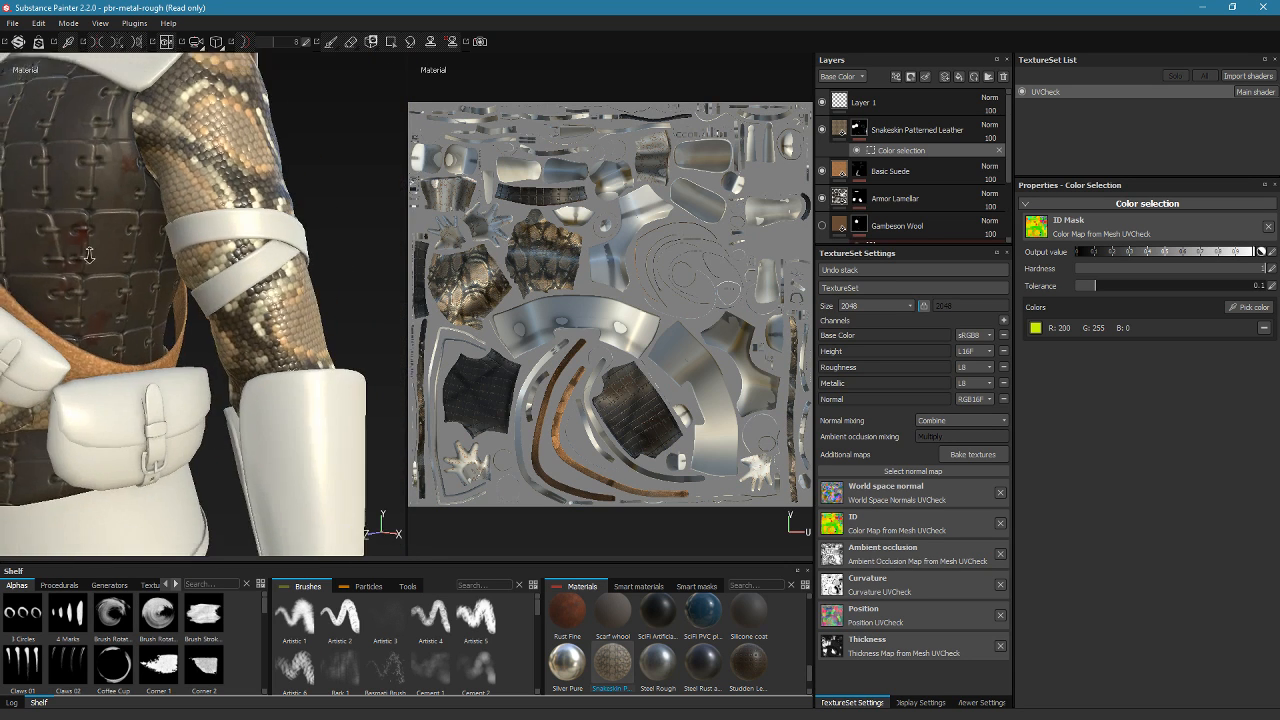
alt+middle_drag(150, 325, 68, 316)
alt+drag(100, 325, 306, 358)
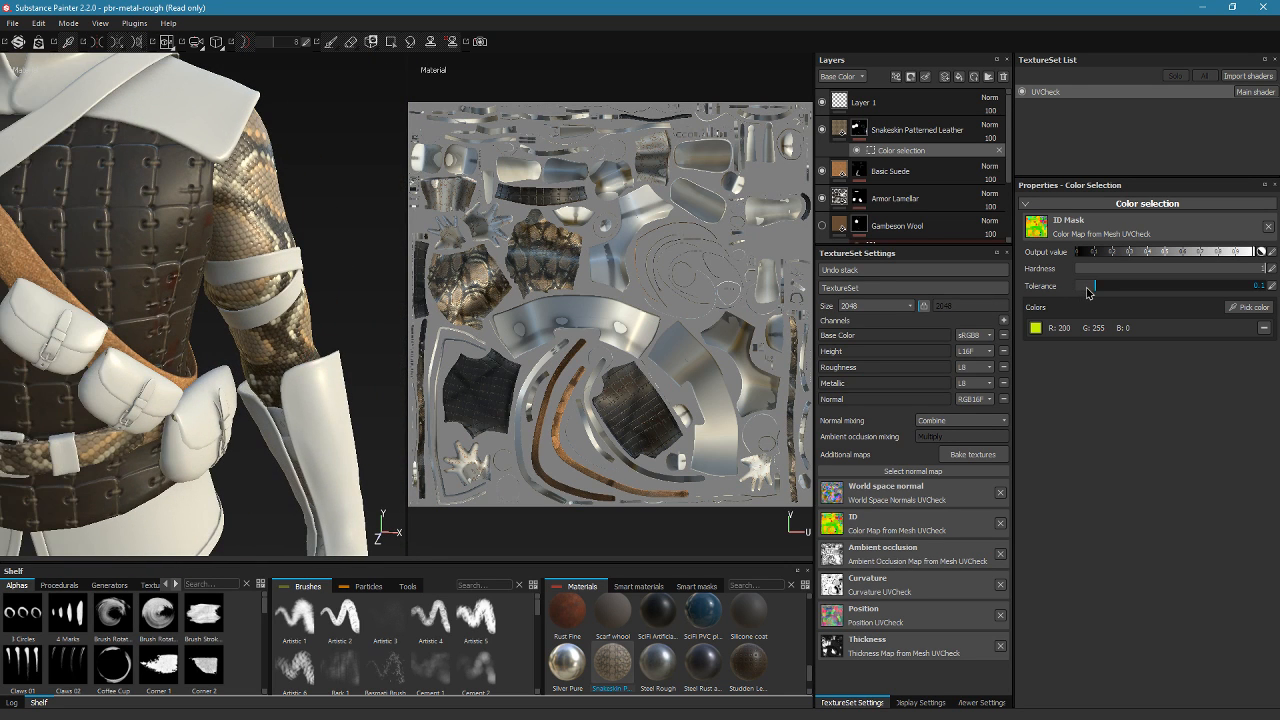
drag(1094, 286, 1084, 289)
alt+drag(349, 393, 250, 385)
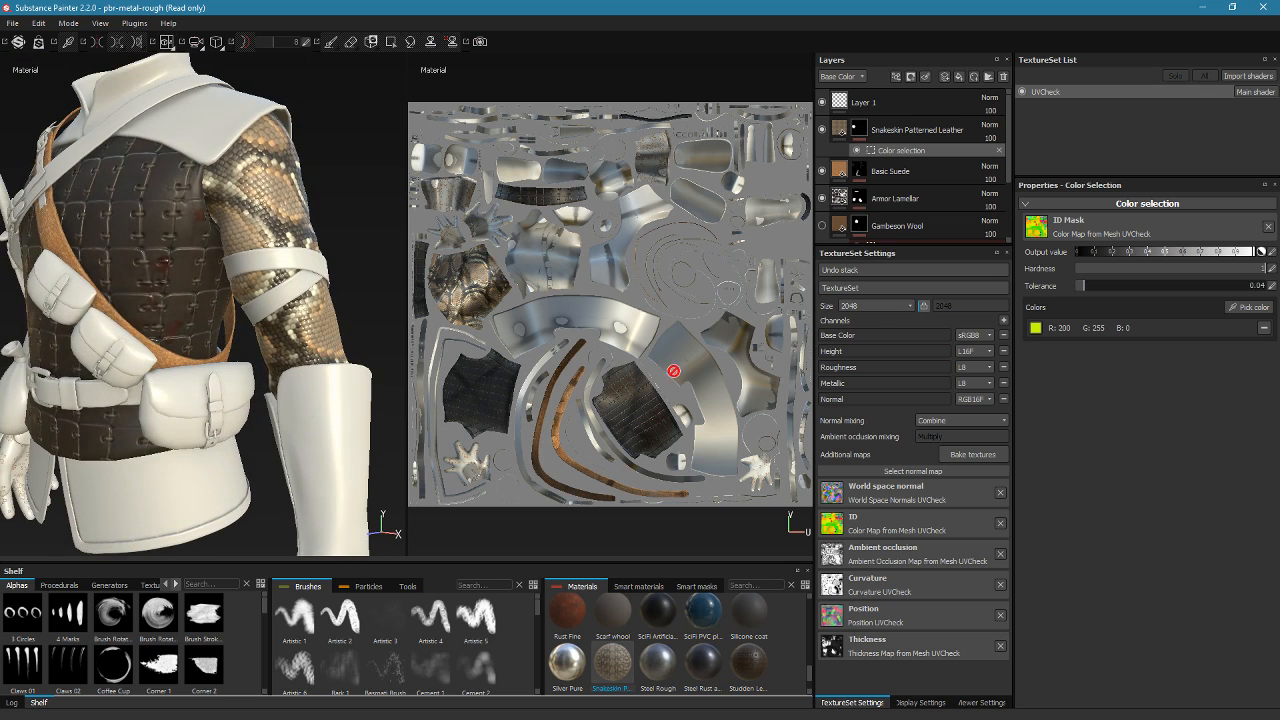
Set the Snakeskin Patterned Leather layer's UV Scale to 8 and check the pattern size on the sleeve from several angles
click(843, 138)
drag(1104, 268, 1106, 270)
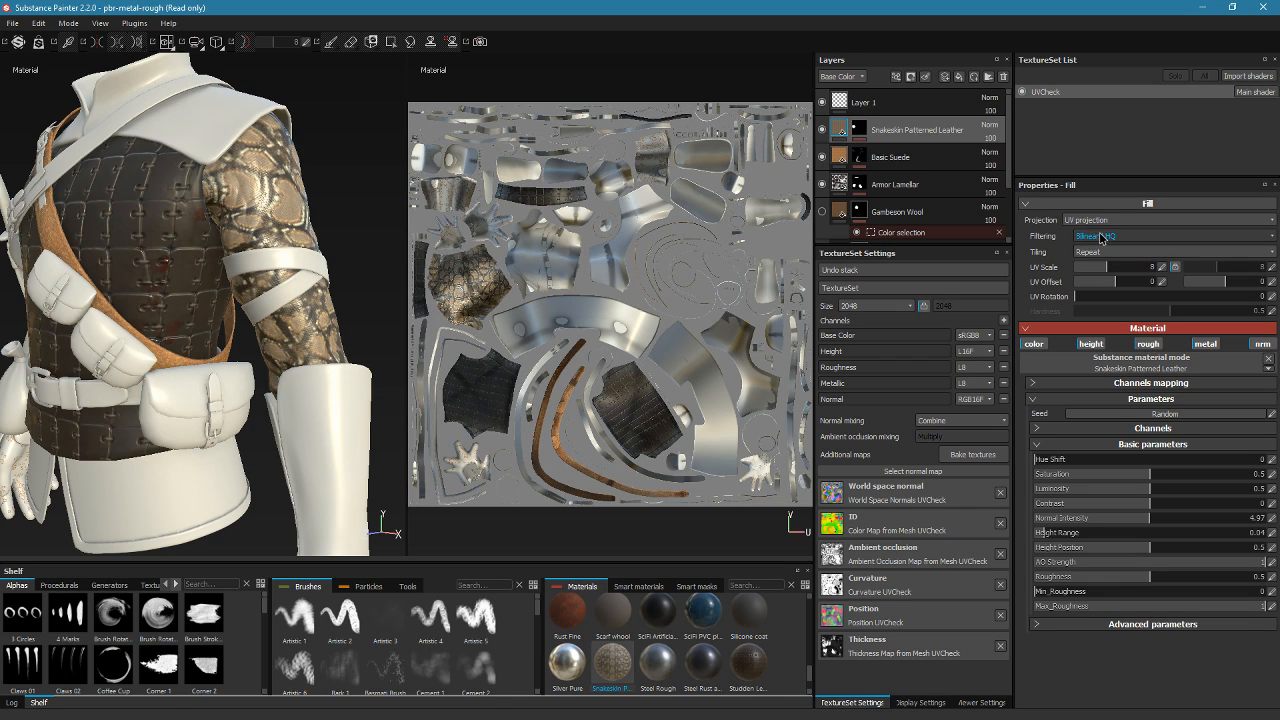
click(1100, 237)
click(1096, 243)
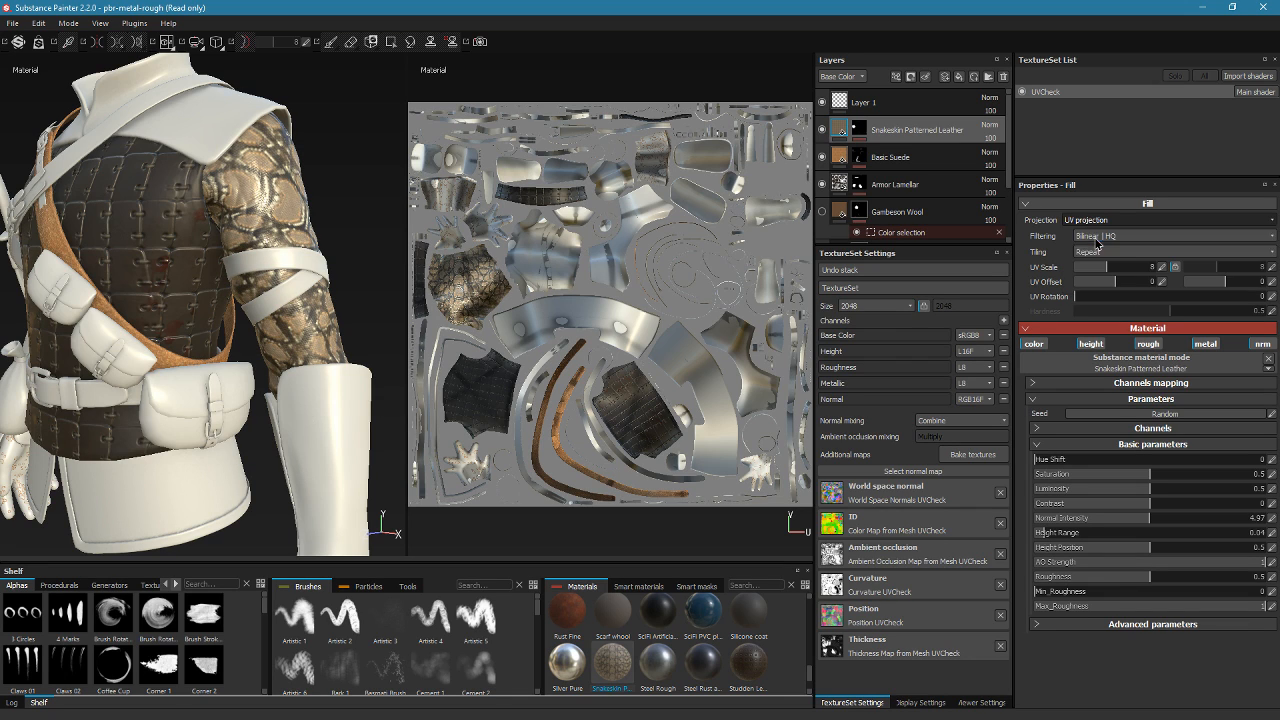
click(1150, 220)
click(1150, 233)
scroll(354, 391, up, 3)
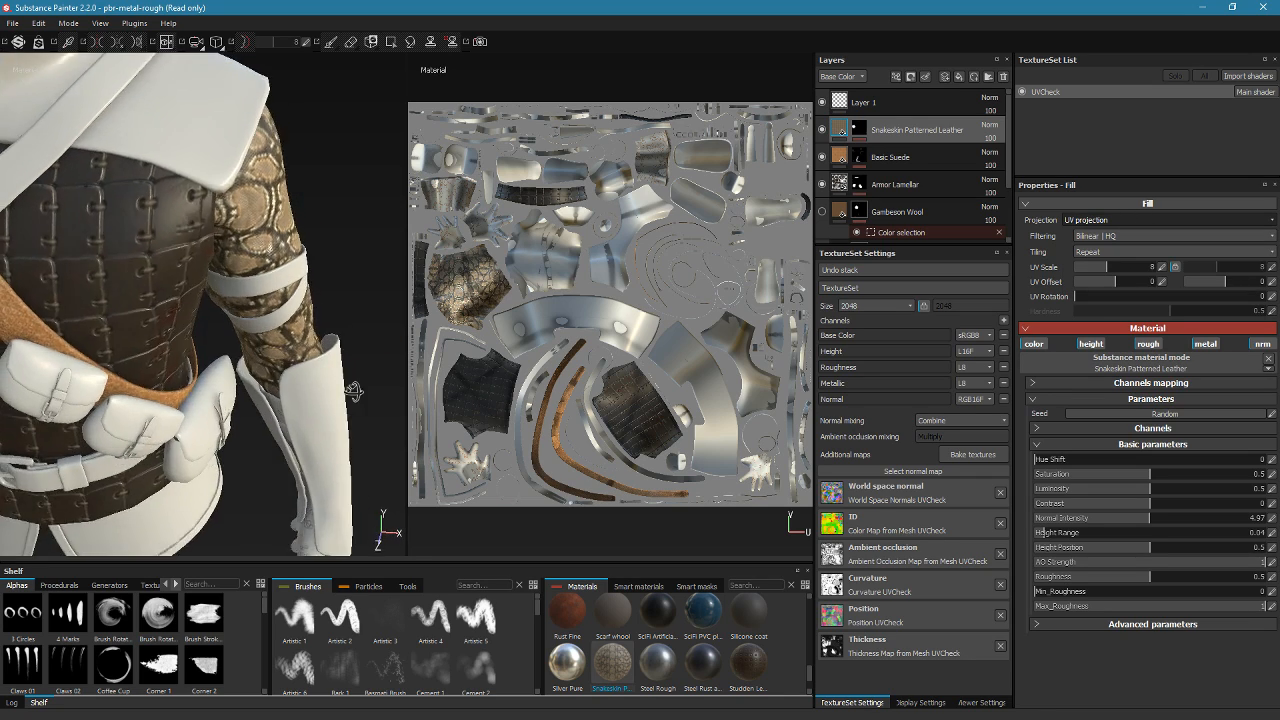
alt+drag(354, 391, 350, 360)
scroll(260, 274, down, 3)
alt+middle_drag(260, 274, 55, 235)
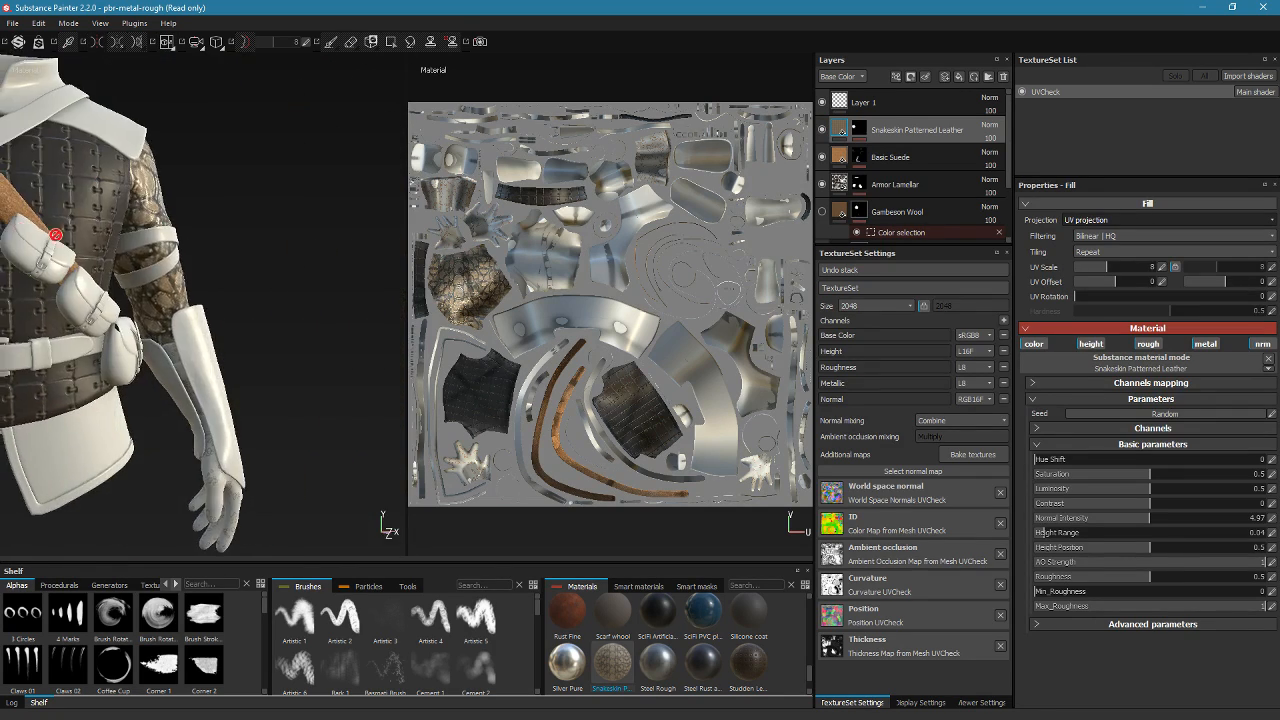
scroll(180, 260, up, 3)
mouse_move(180, 260)
alt+mouse_down()
mouse_move(120, 280)
mouse_move(134, 329)
mouse_move(263, 300)
mouse_move(186, 265)
alt+mouse_up()
scroll(263, 300, down, 3)
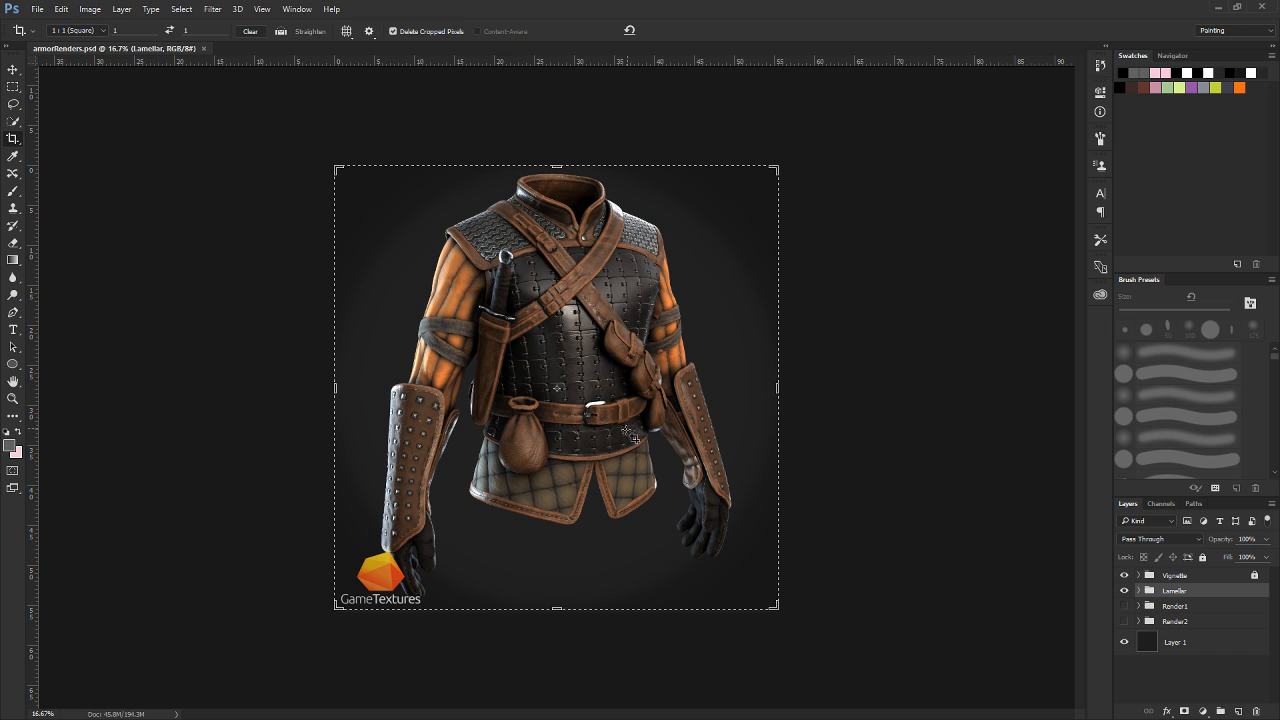
In Photoshop, examine the armor render's lamellar plates, leather straps, collar and chainmail shoulders up close
click(13, 70)
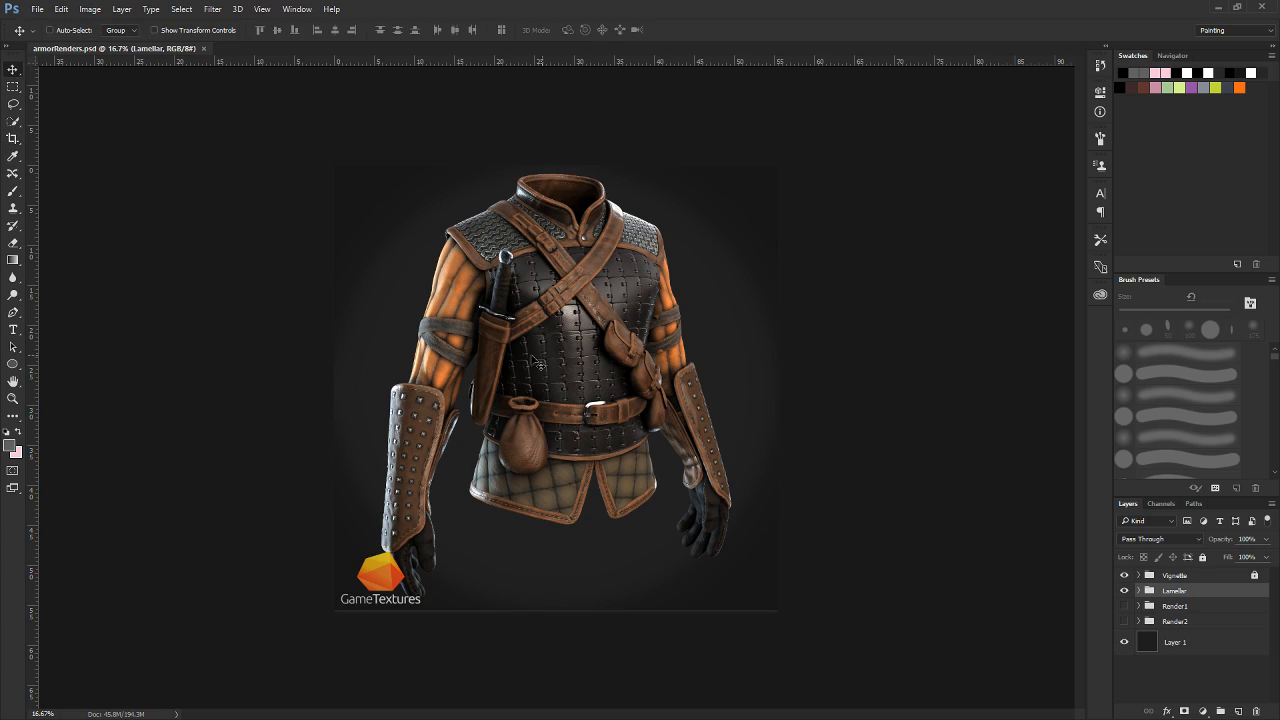
key(z)
drag(529, 366, 603, 298)
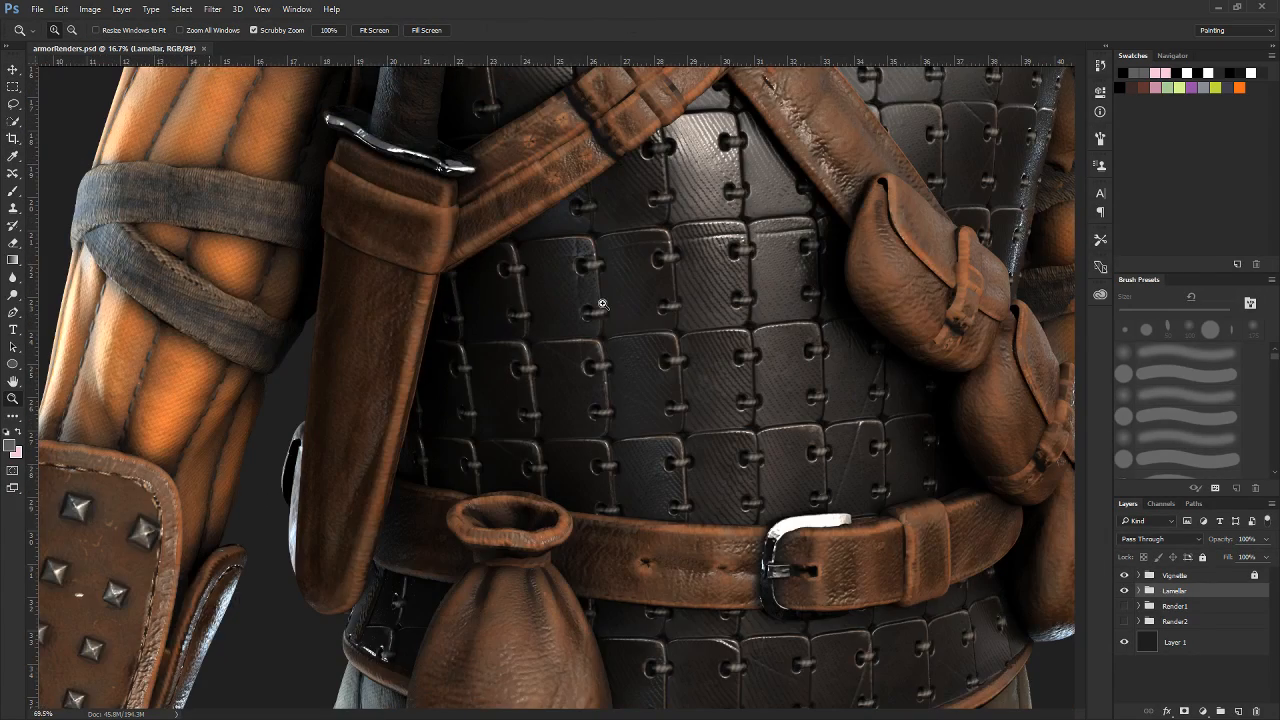
drag(720, 296, 602, 441)
drag(728, 134, 594, 508)
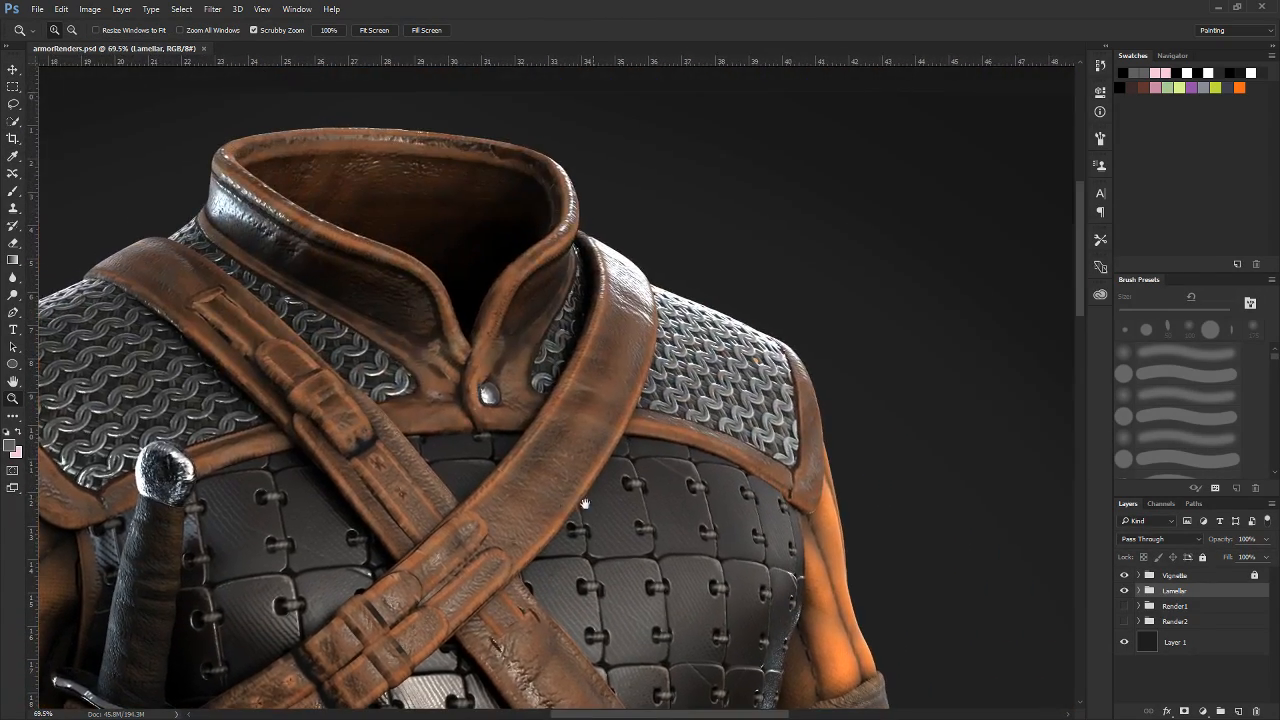
drag(514, 493, 543, 473)
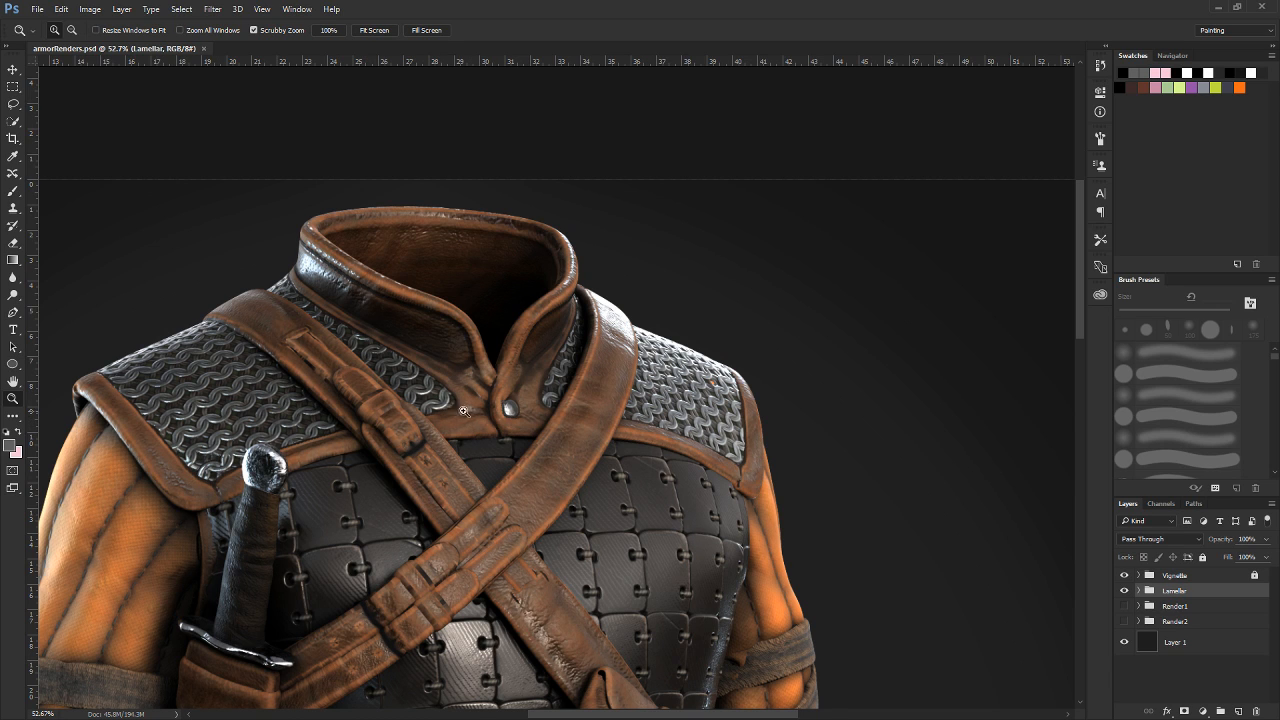
Examine the render's stitched orange sleeve, cloth arm wraps and dagger handle up close
drag(578, 520, 362, 264)
drag(417, 446, 810, 410)
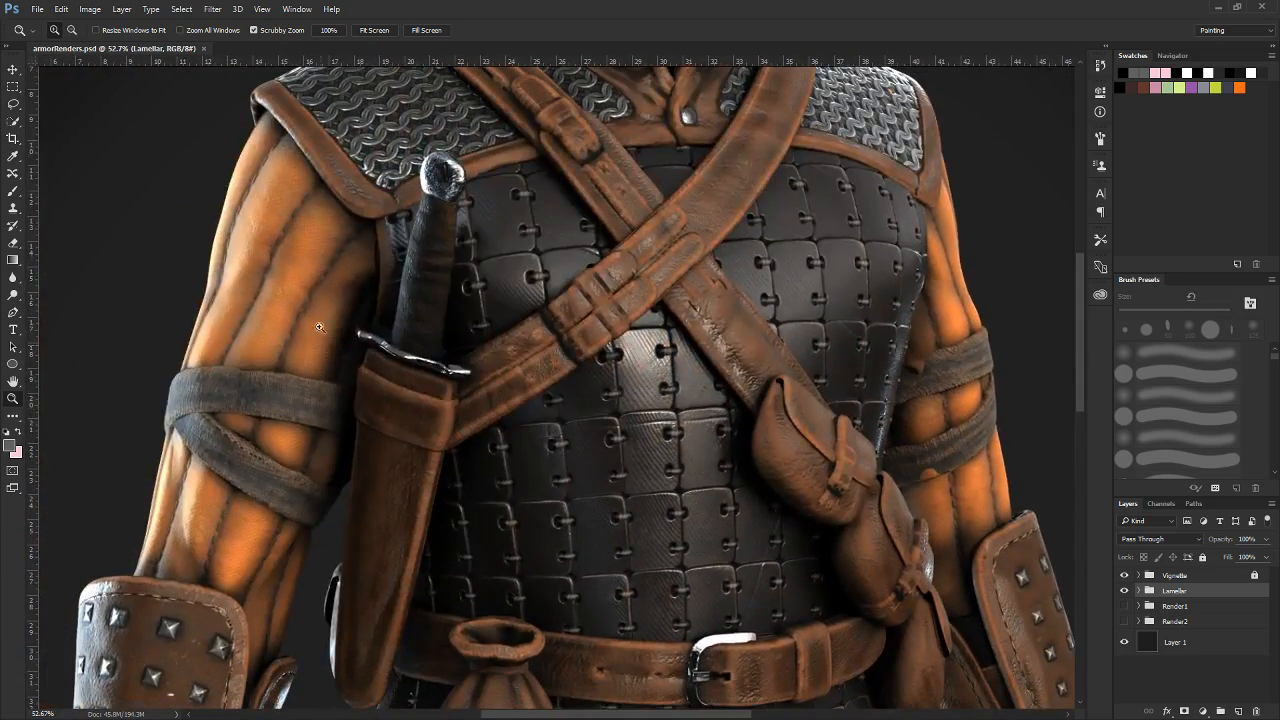
drag(319, 327, 425, 426)
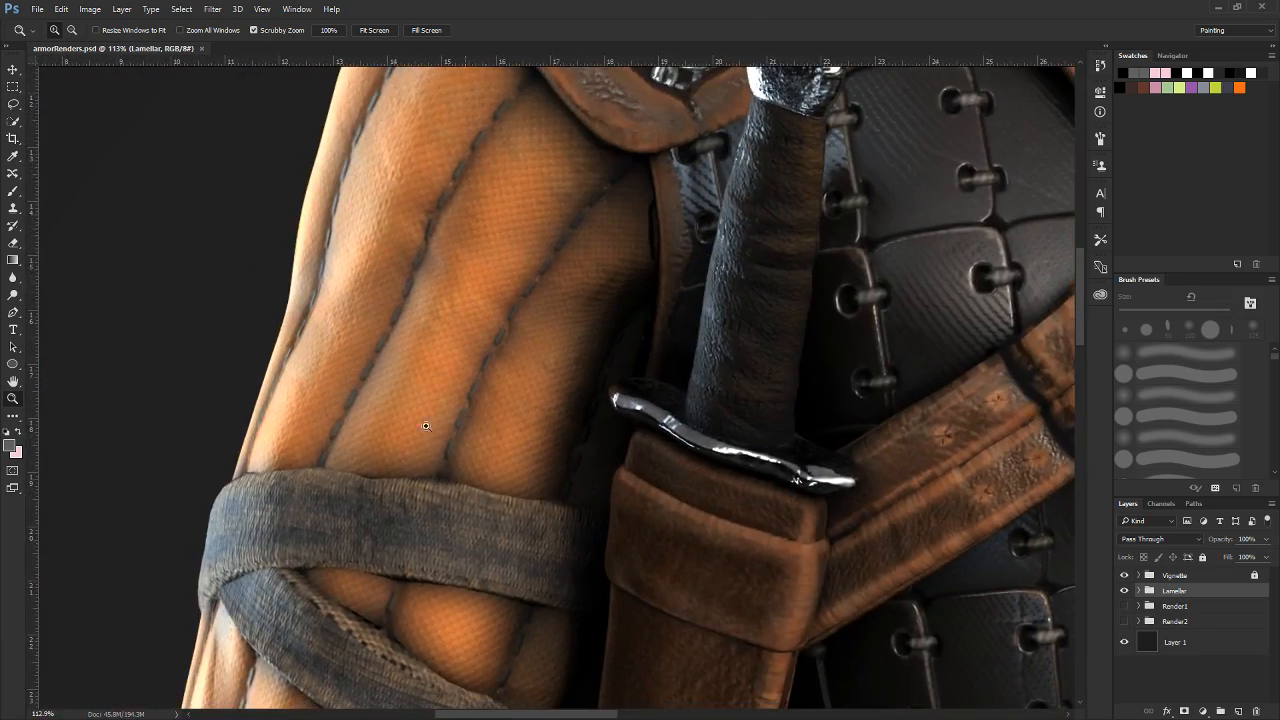
drag(483, 520, 470, 295)
drag(445, 535, 386, 400)
drag(468, 386, 365, 428)
drag(627, 422, 490, 428)
drag(832, 438, 694, 461)
drag(773, 175, 728, 213)
Examine the render's belt pouch, studded bracers and quilted skirt, the whole armor, and the chest
drag(613, 524, 627, 384)
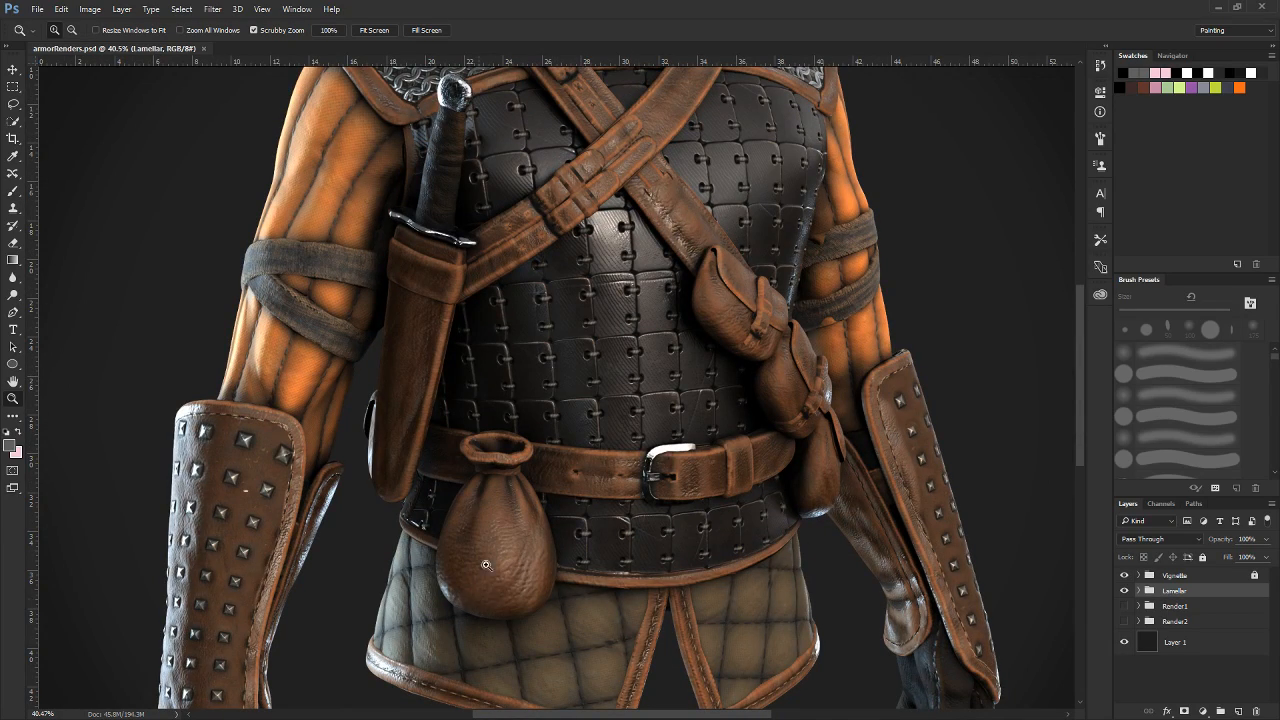
mouse_move(579, 441)
mouse_down()
mouse_move(549, 448)
mouse_move(566, 451)
mouse_up()
drag(410, 512, 487, 470)
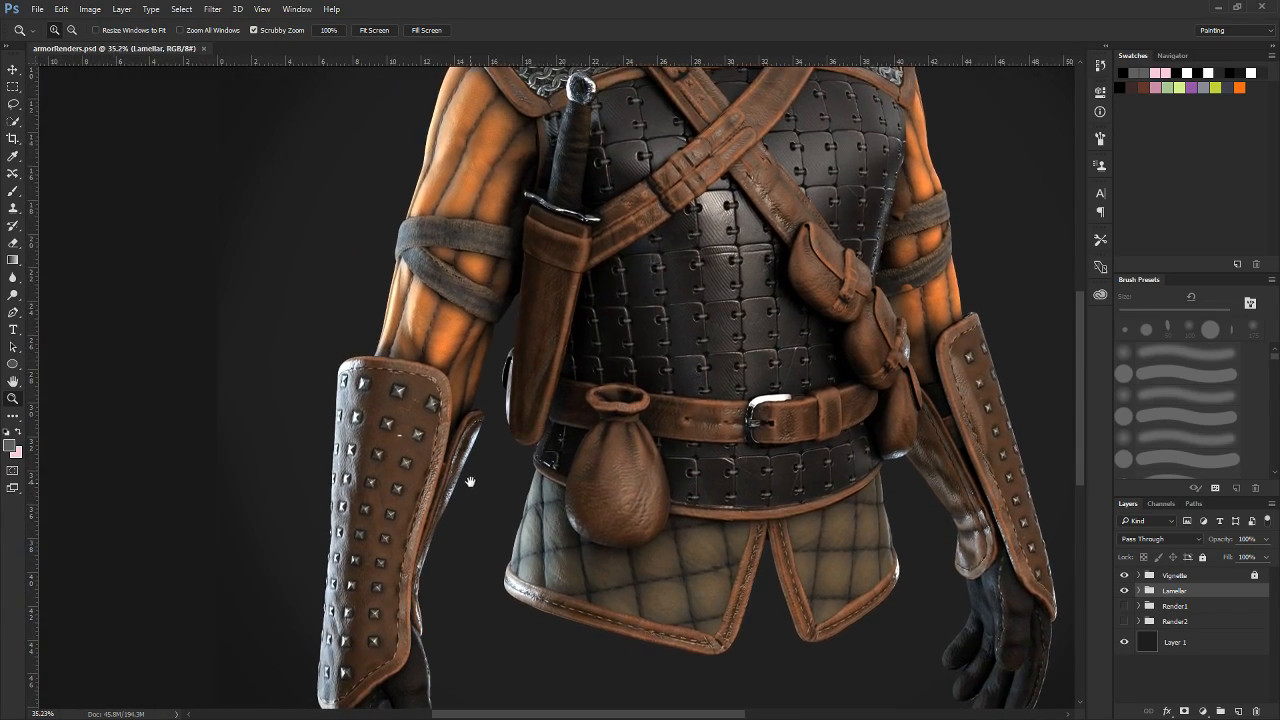
drag(577, 437, 641, 385)
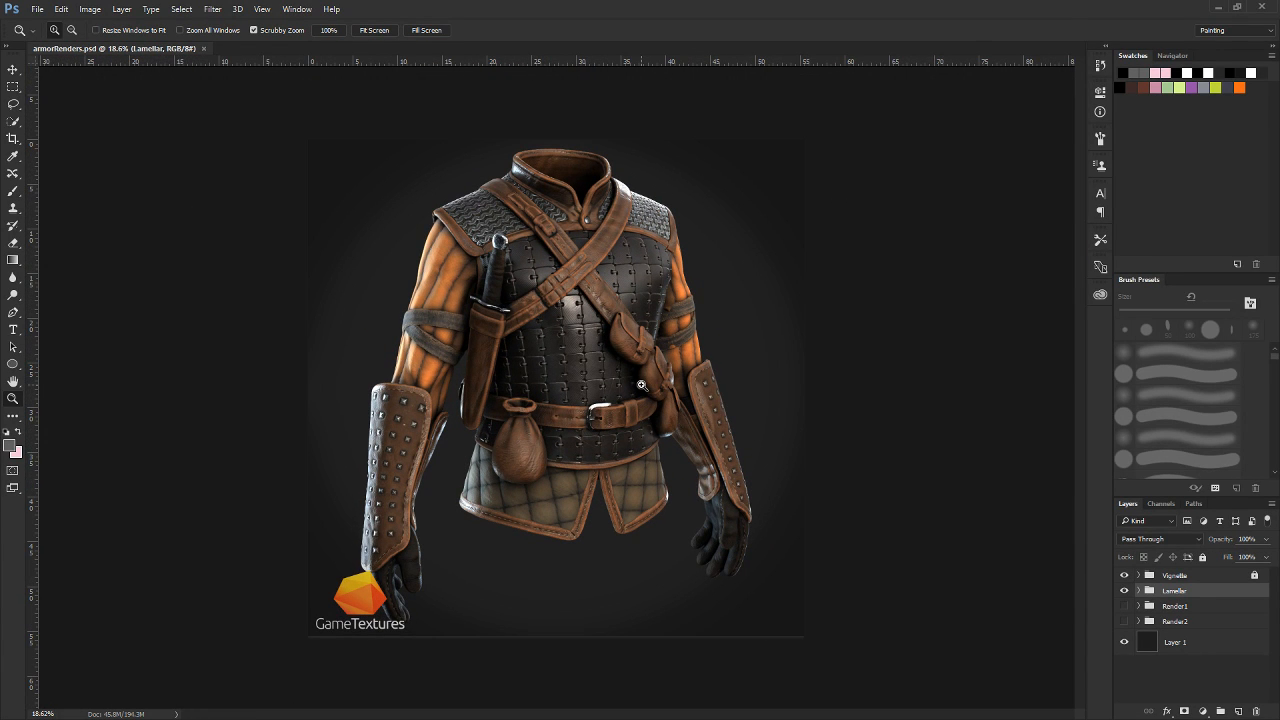
drag(577, 371, 620, 296)
drag(607, 247, 561, 337)
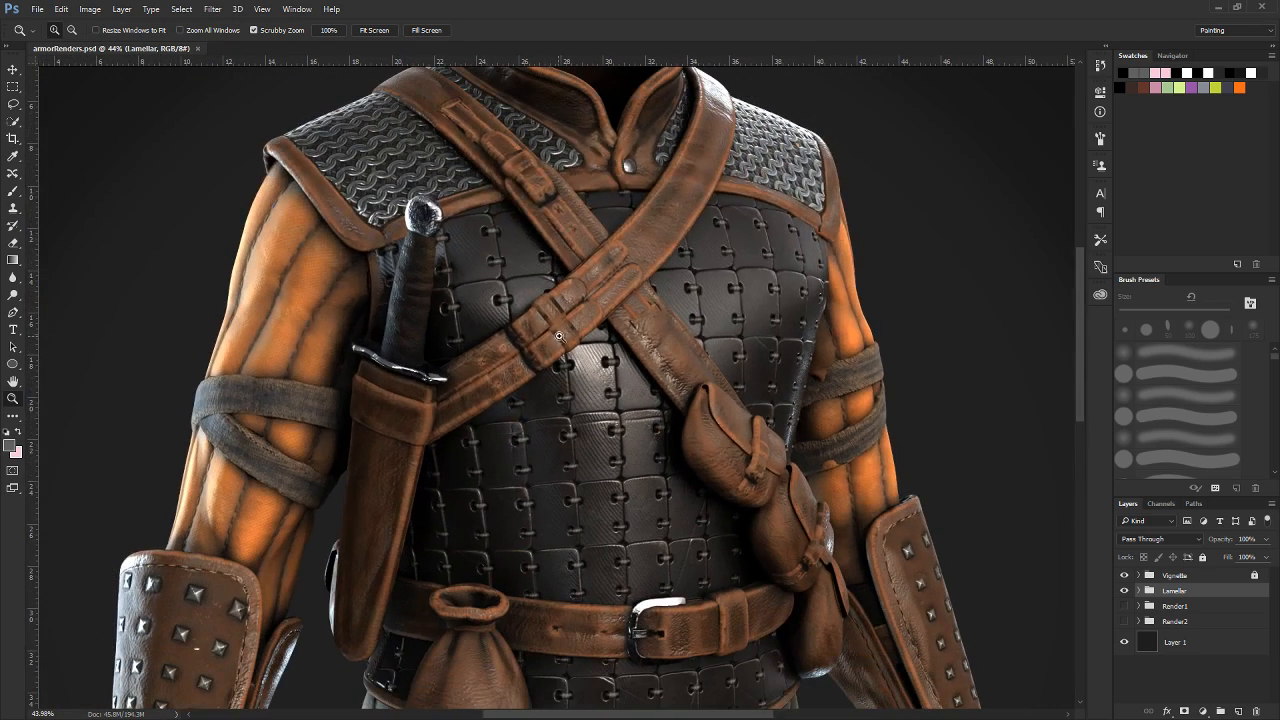
Leave Photoshop, open Armor_Brigandine.sbsar from the Layer Armor Pack folder in Substance Player, and inspect its riveted surface
click(1214, 8)
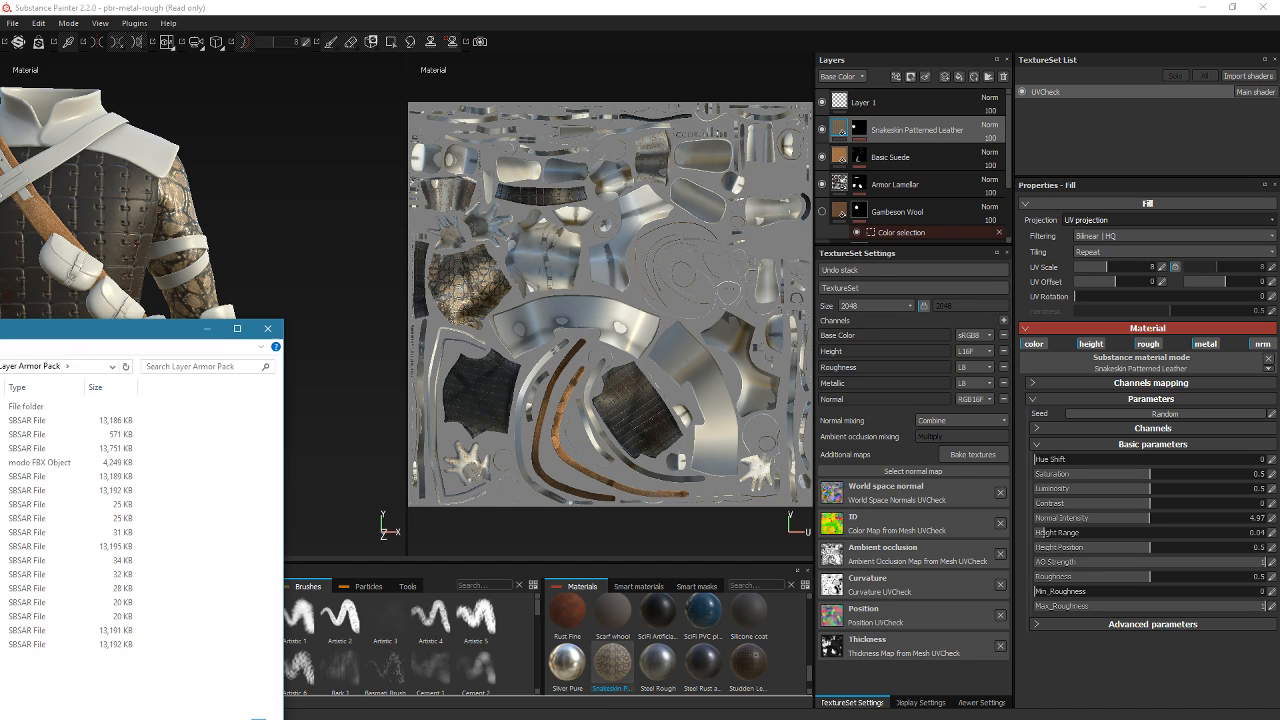
mouse_move(0, 327)
mouse_down()
mouse_move(800, 134)
mouse_move(732, 156)
mouse_up()
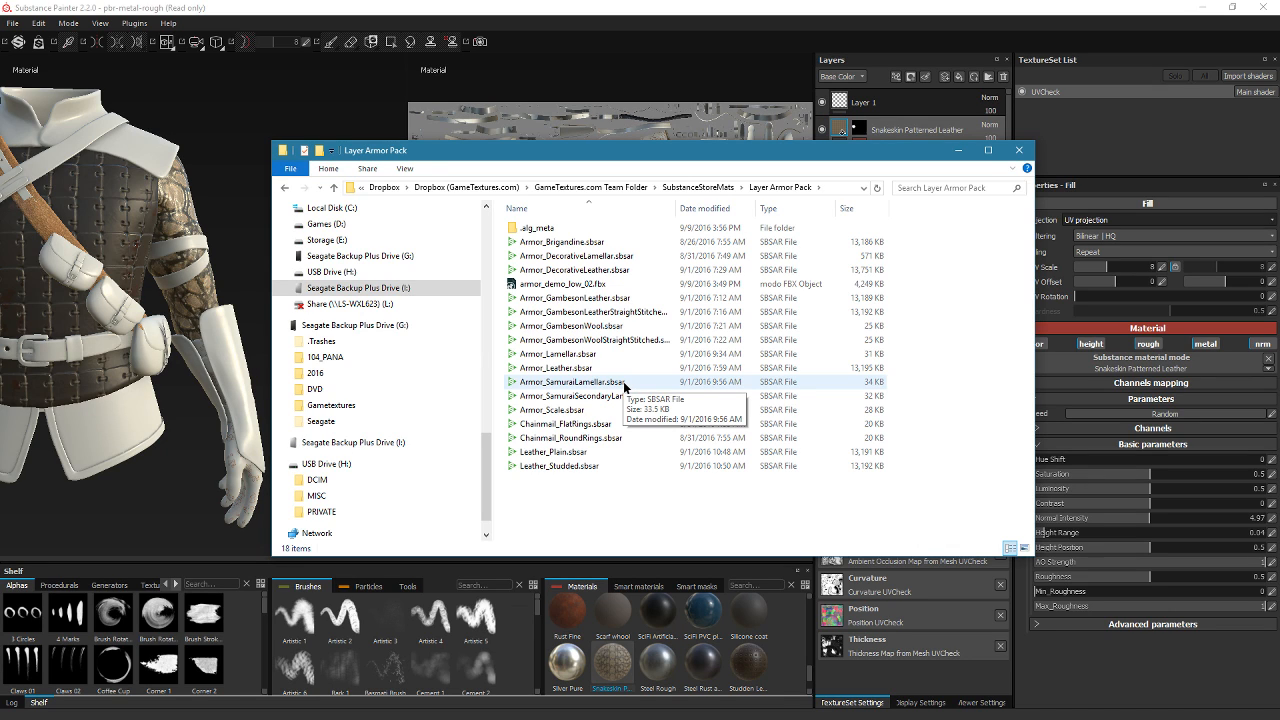
click(651, 245)
double_click(651, 245)
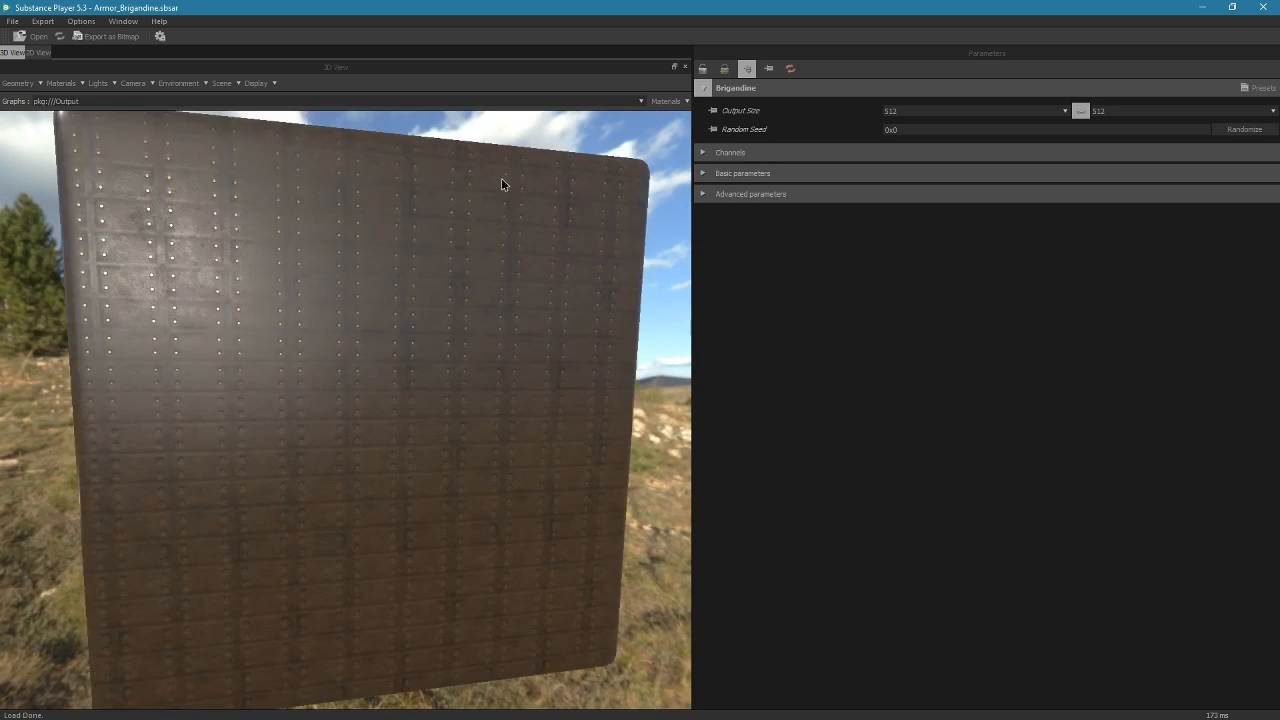
drag(502, 184, 352, 346)
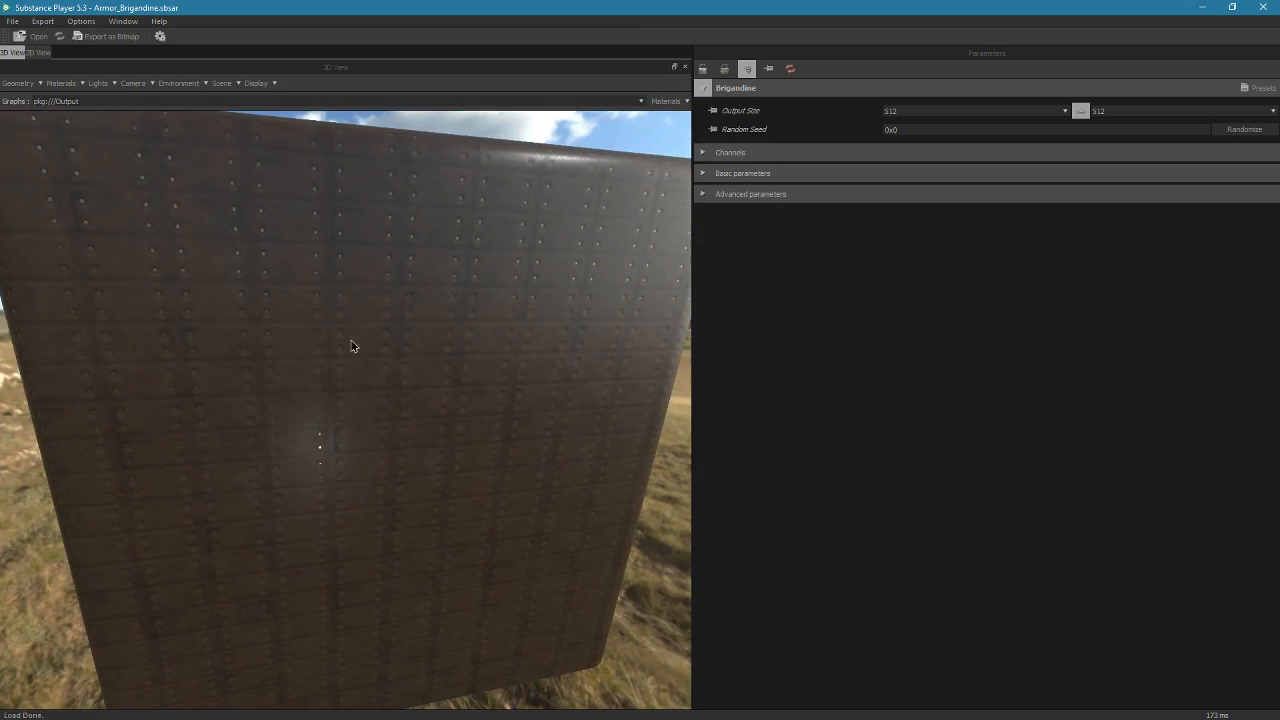
drag(439, 406, 431, 414)
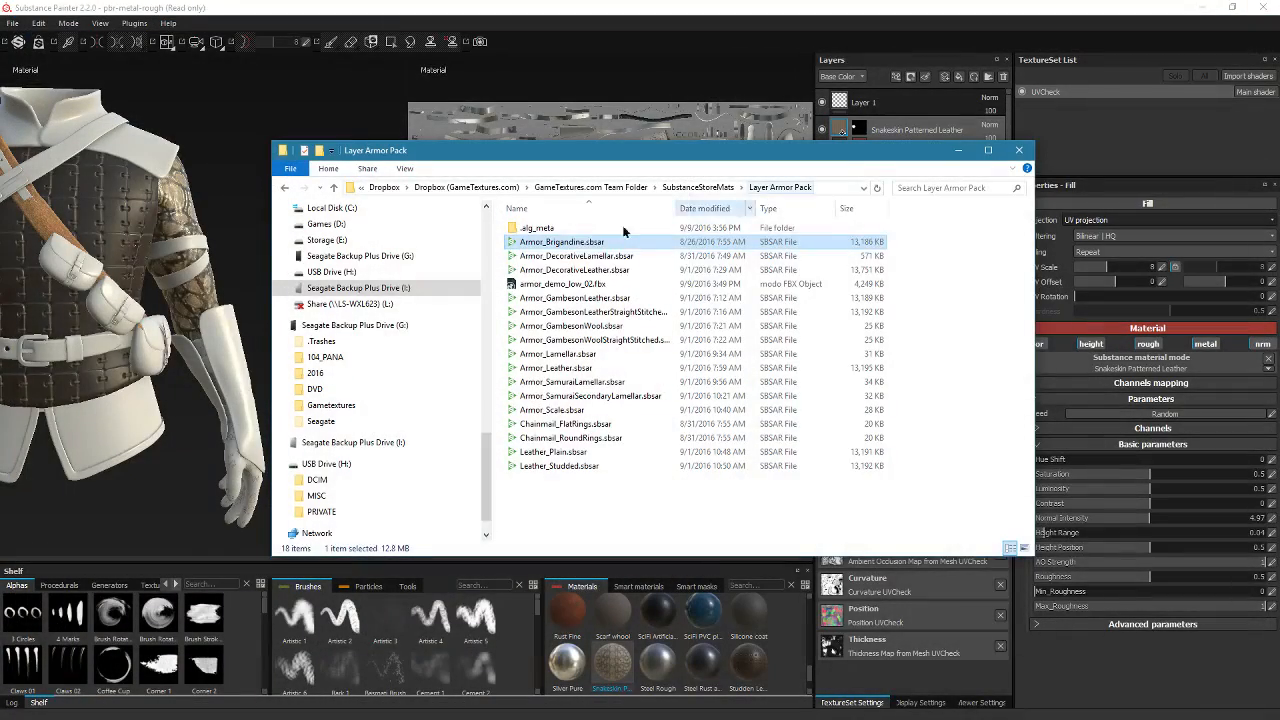
Open Armor_DecorativeLamellar.sbsar from the Layer Armor Pack folder in Substance Player and inspect the ornamented plates up close
click(582, 257)
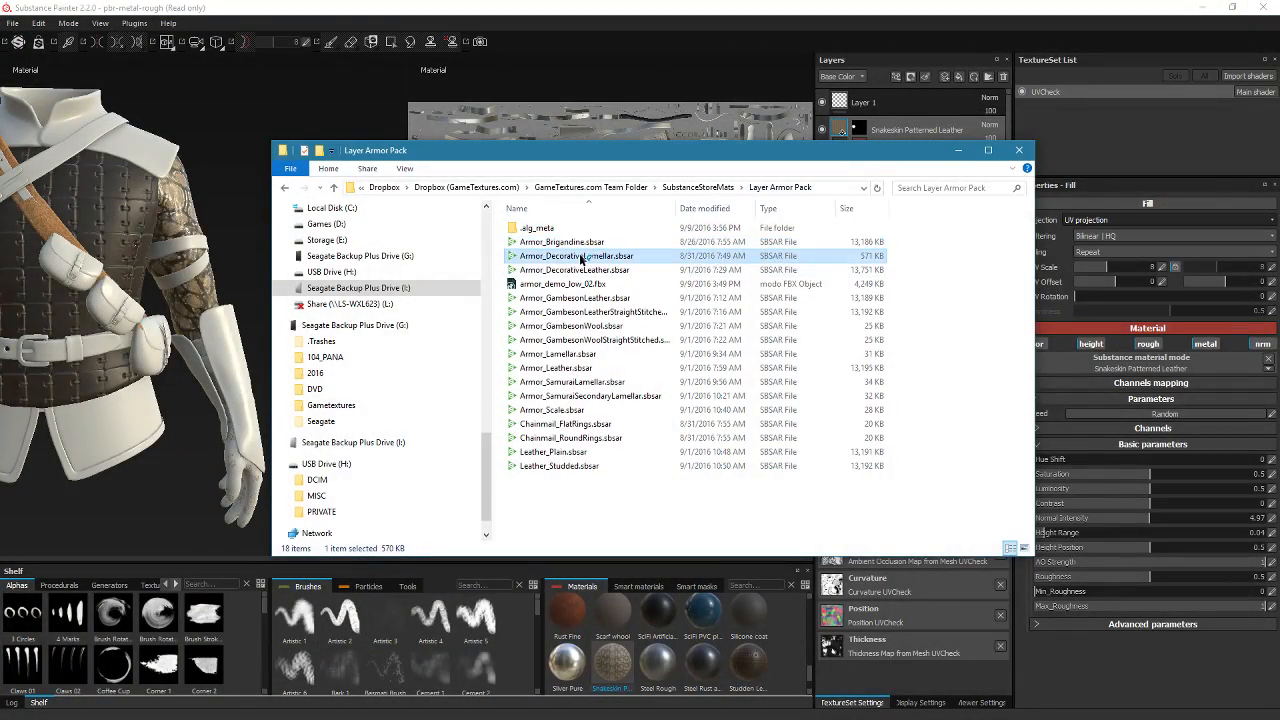
double_click(582, 257)
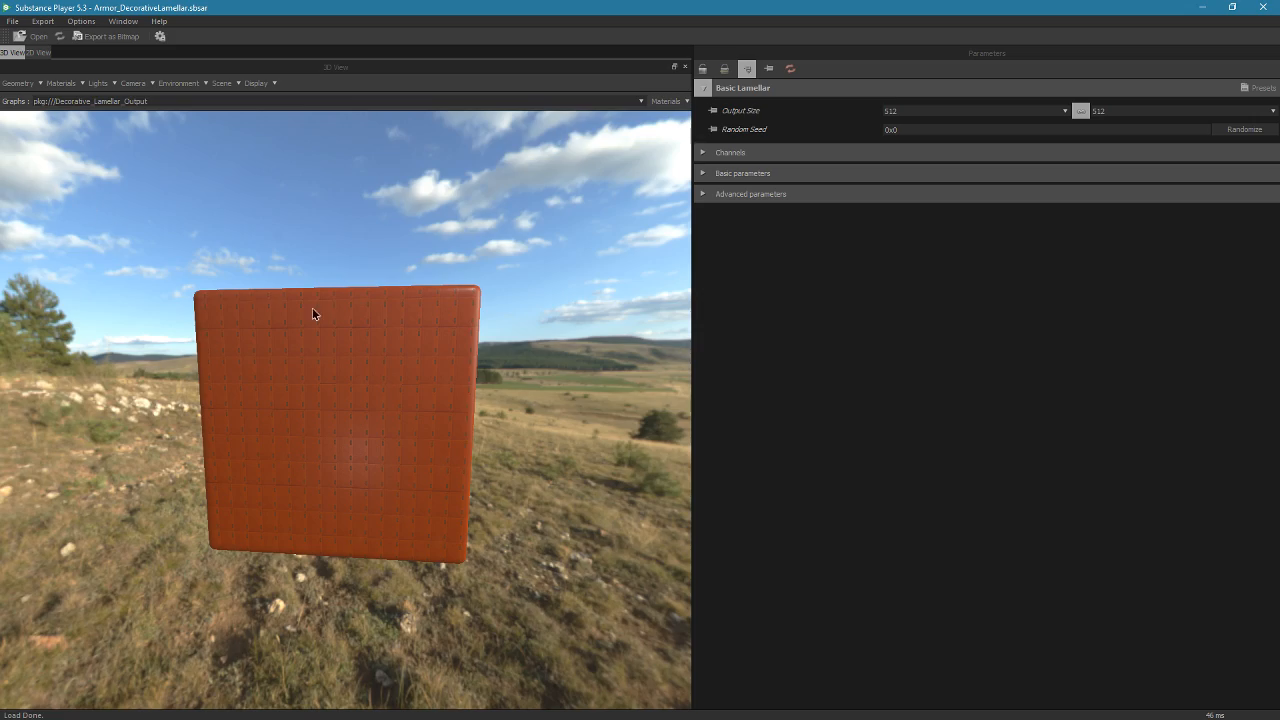
drag(312, 314, 397, 350)
scroll(412, 400, down, 6)
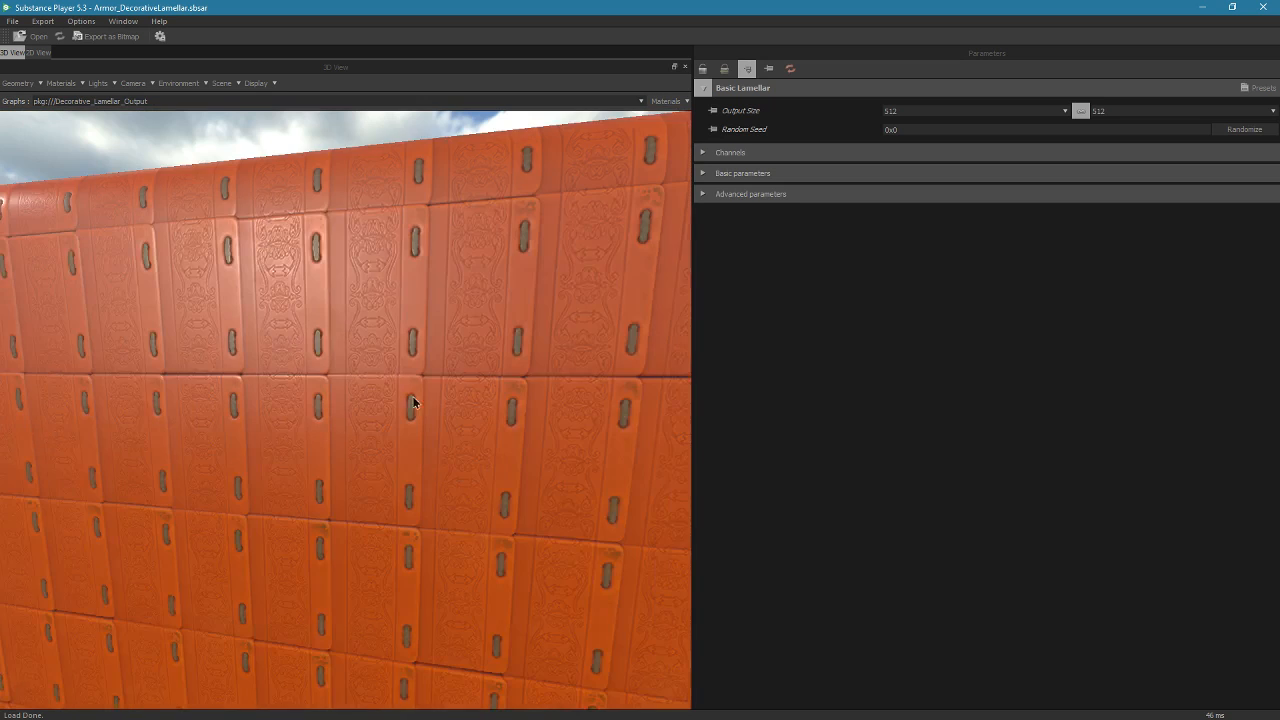
Set the decorative lamellar's Output Size to 2048 and examine the sharper ornament and stitching detail
click(916, 107)
click(915, 215)
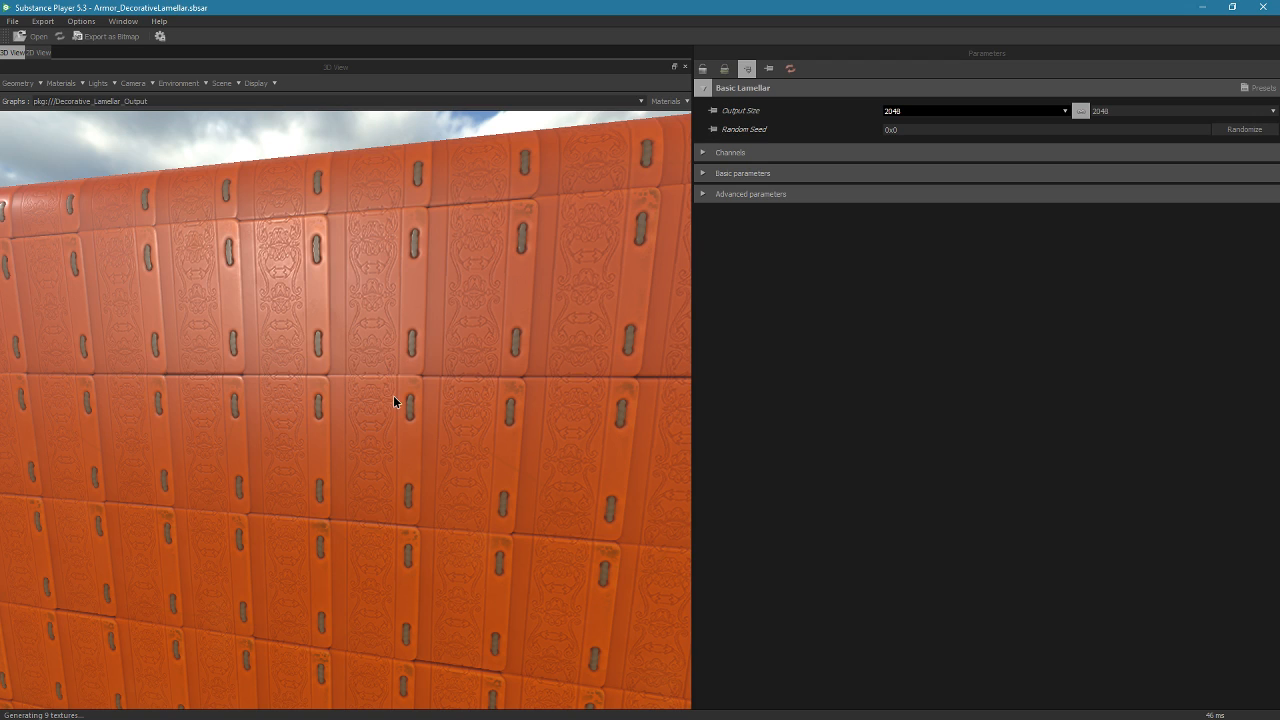
drag(393, 396, 354, 378)
scroll(372, 380, down, 4)
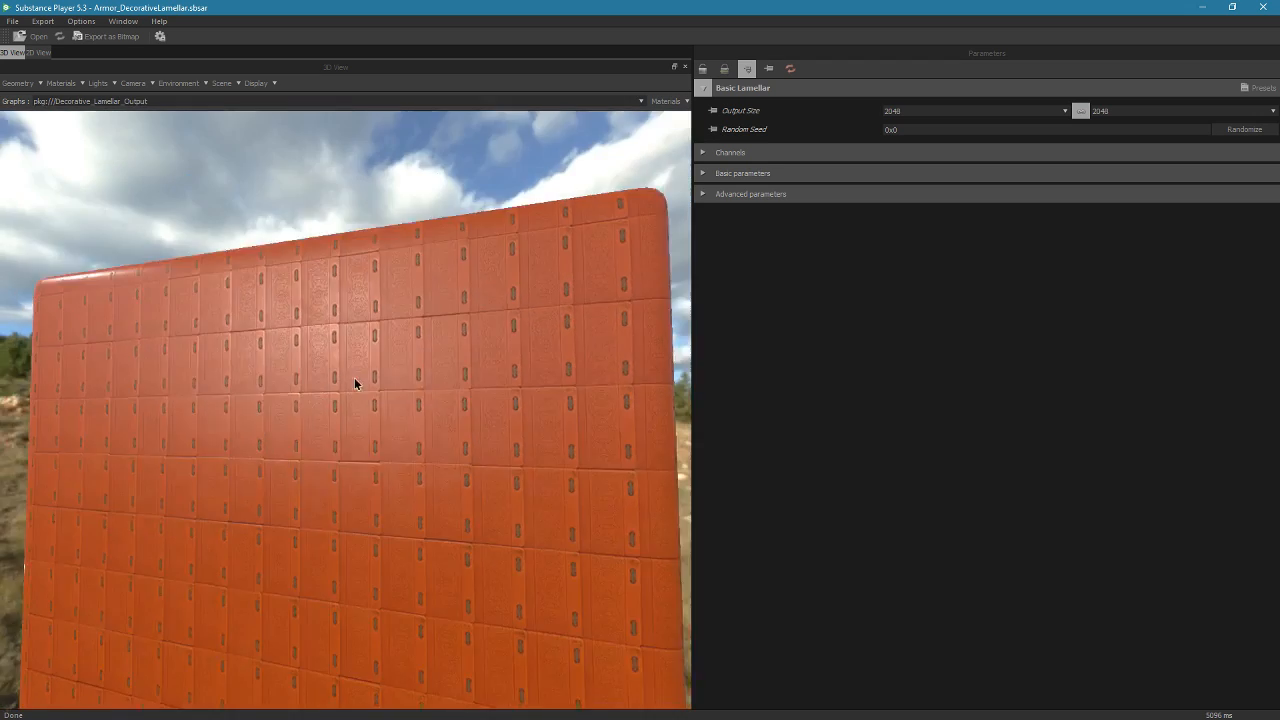
scroll(354, 383, up, 6)
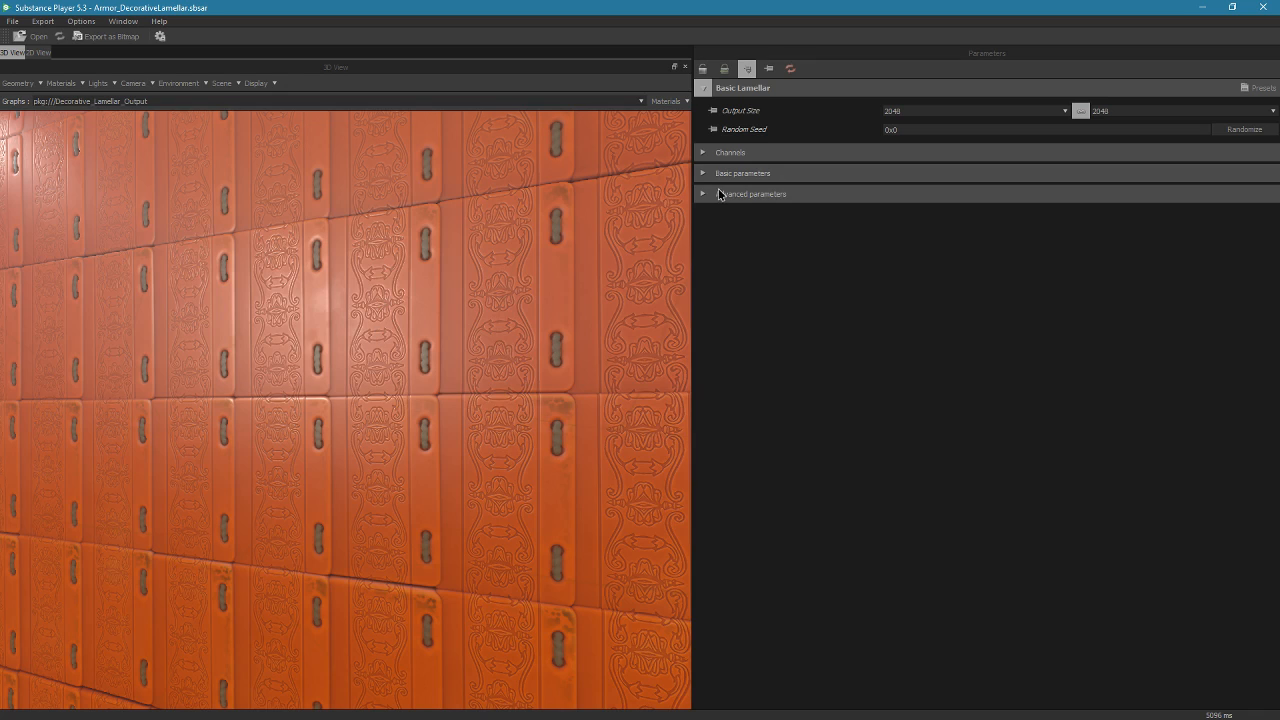
Expand the decorative lamellar's Advanced parameters to review the Main, Blood Splatter, Scratches, Dirt and Post Effects settings
click(719, 194)
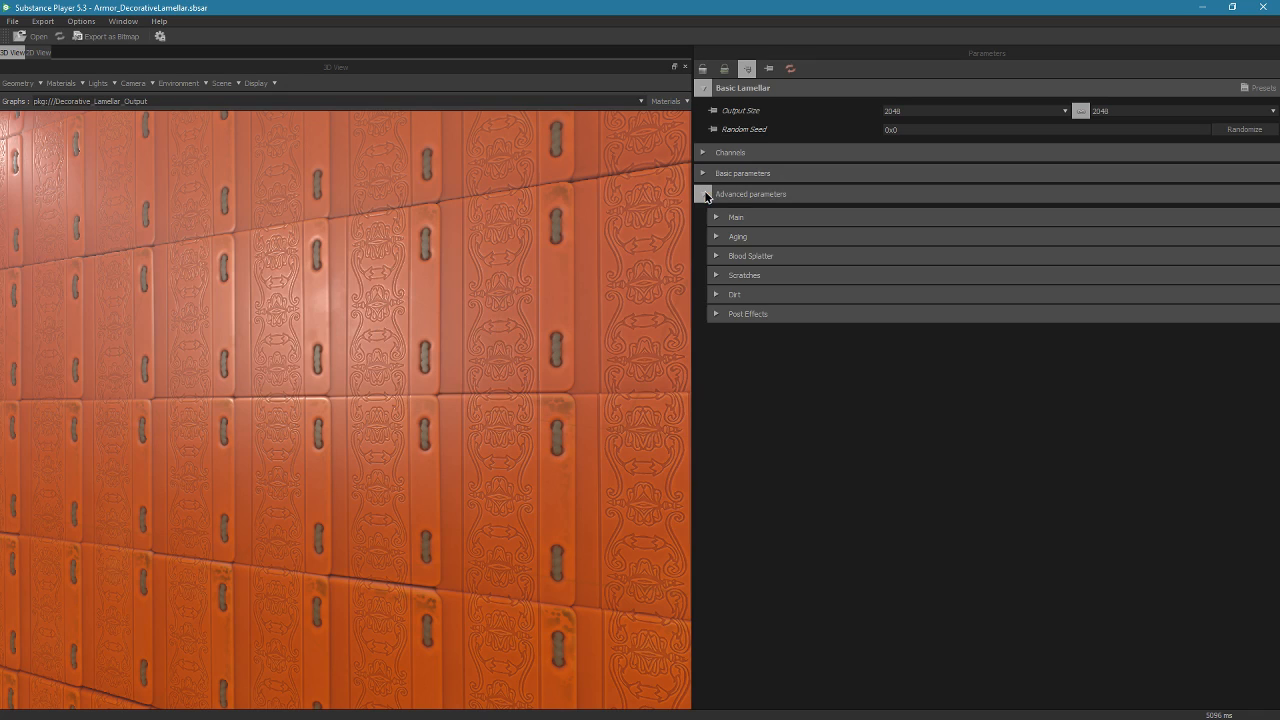
click(716, 314)
click(716, 294)
click(716, 275)
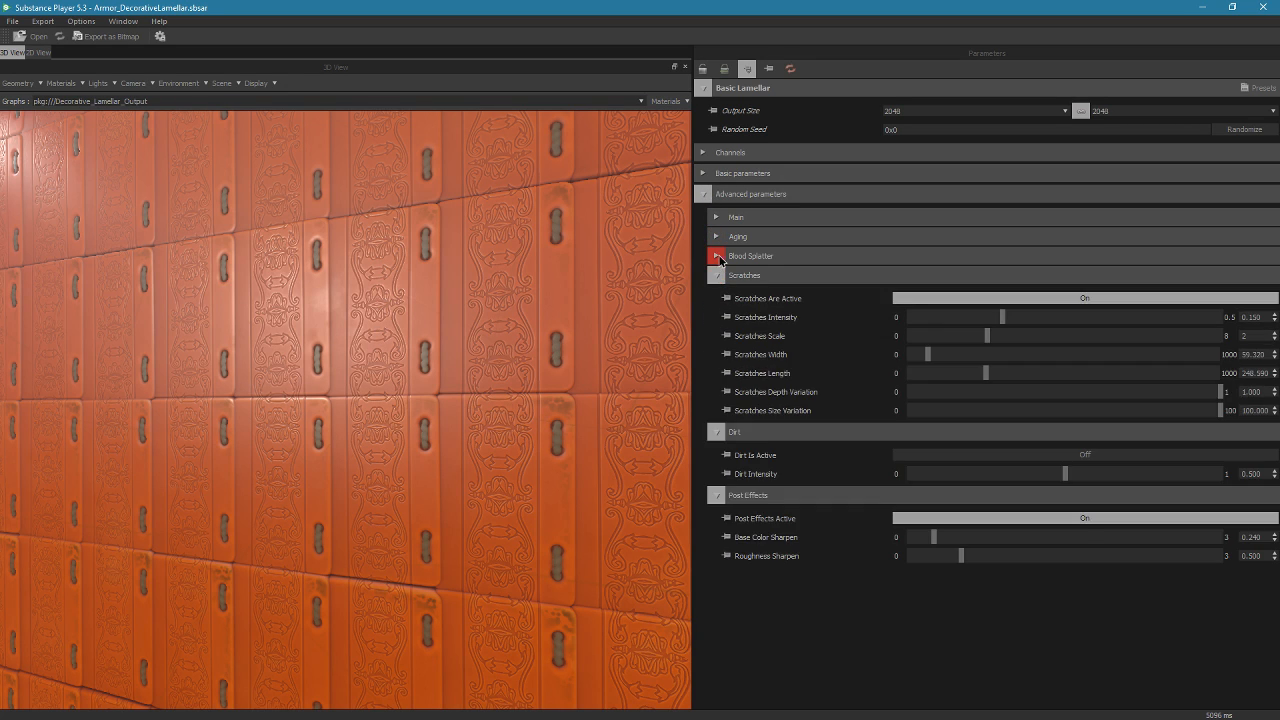
click(716, 256)
click(716, 236)
click(716, 224)
click(716, 209)
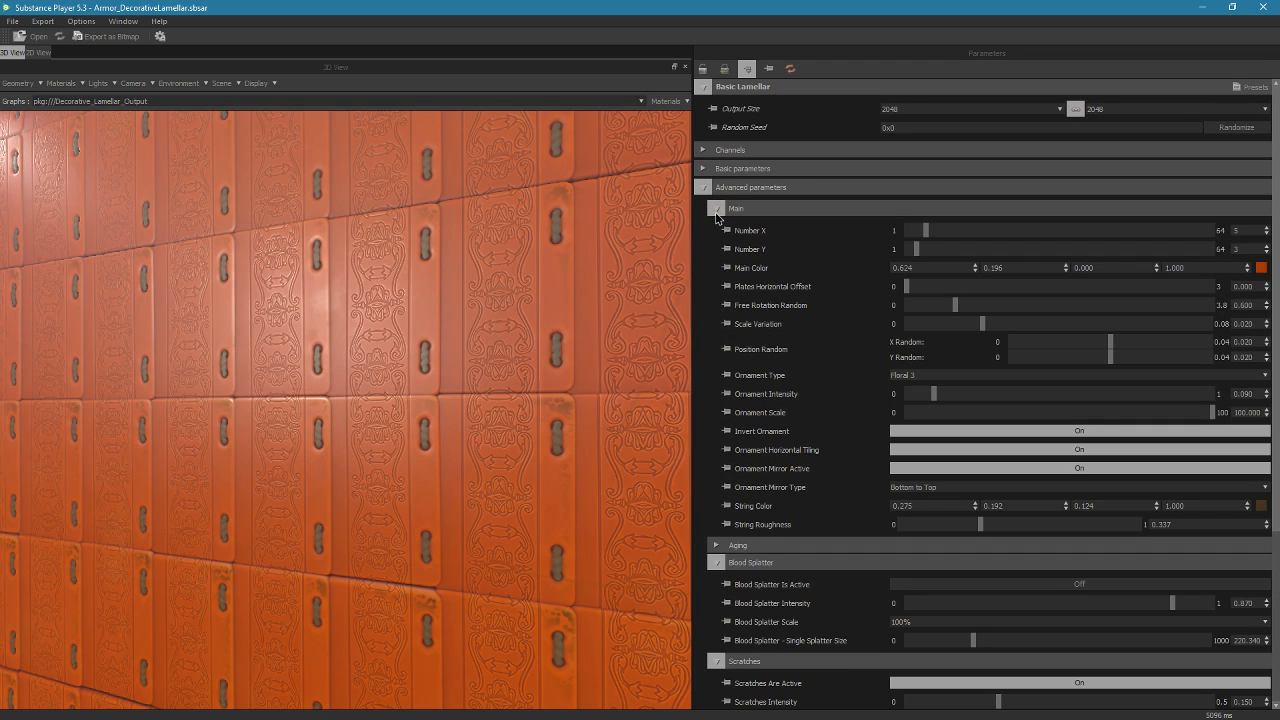
Set the decorative lamellar's Ornament Type to Dogs and raise its Ornament Intensity to about 0.44
click(900, 377)
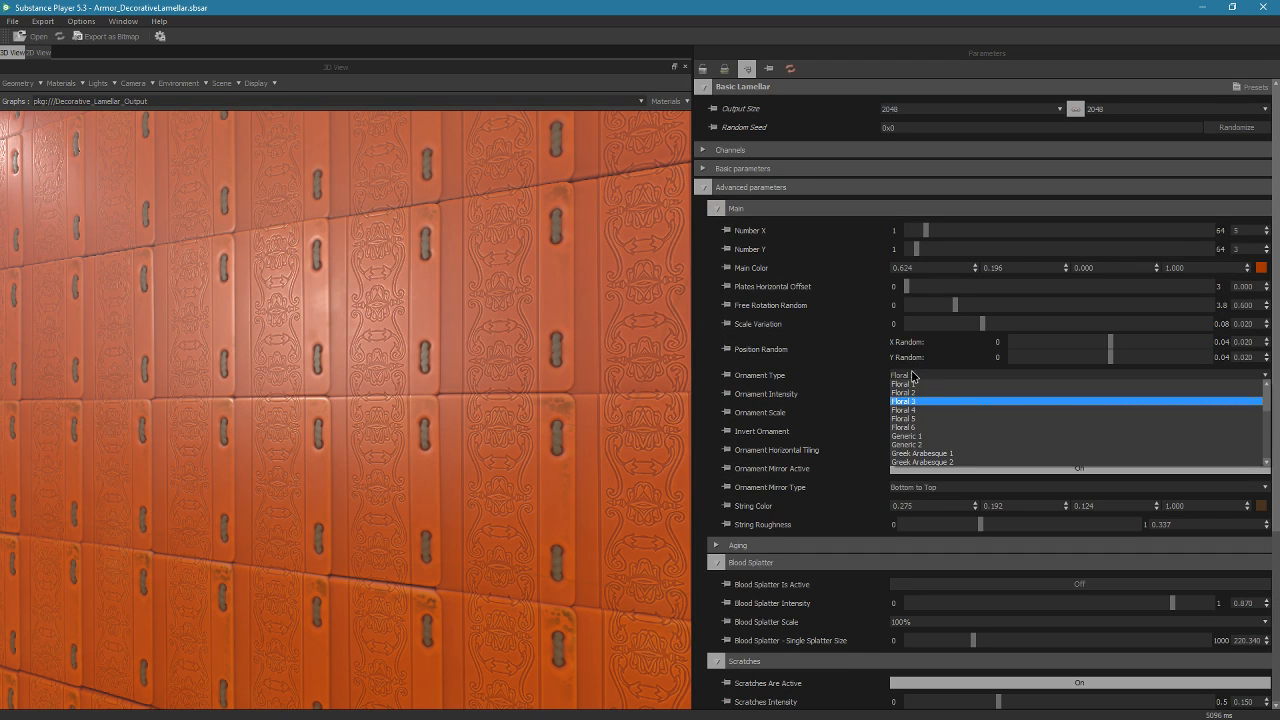
scroll(938, 426, up, 4)
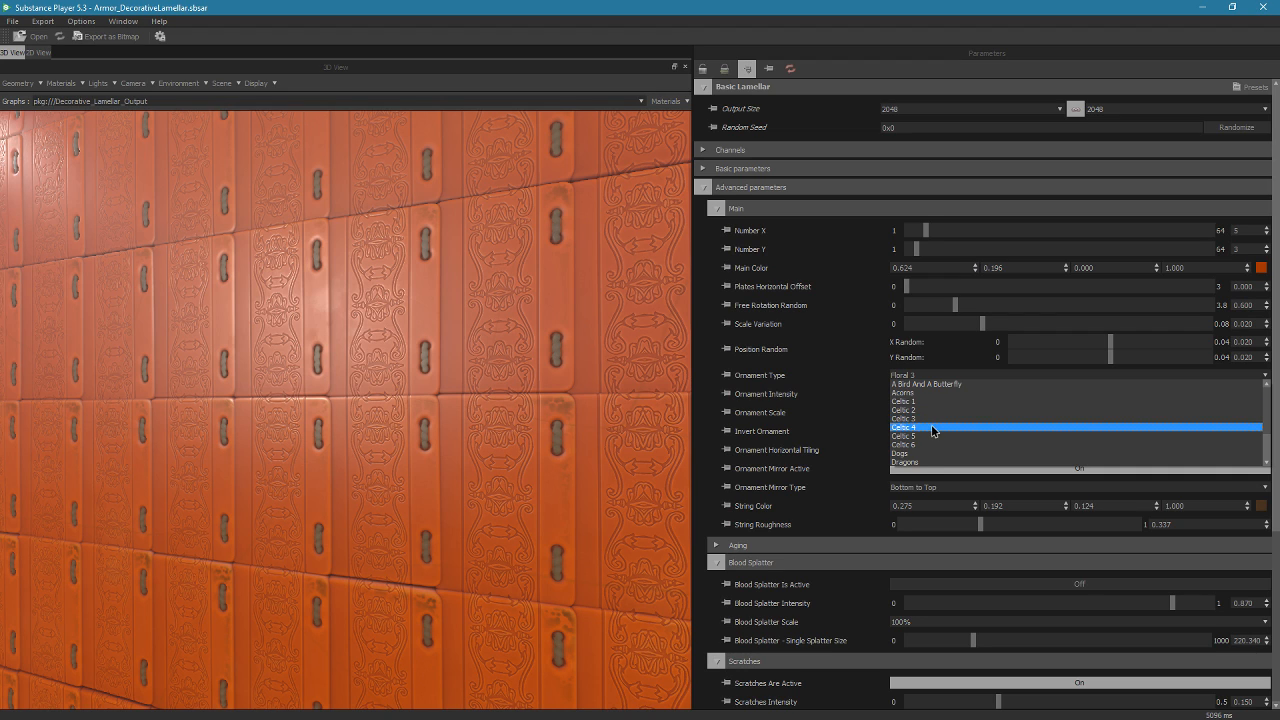
click(922, 453)
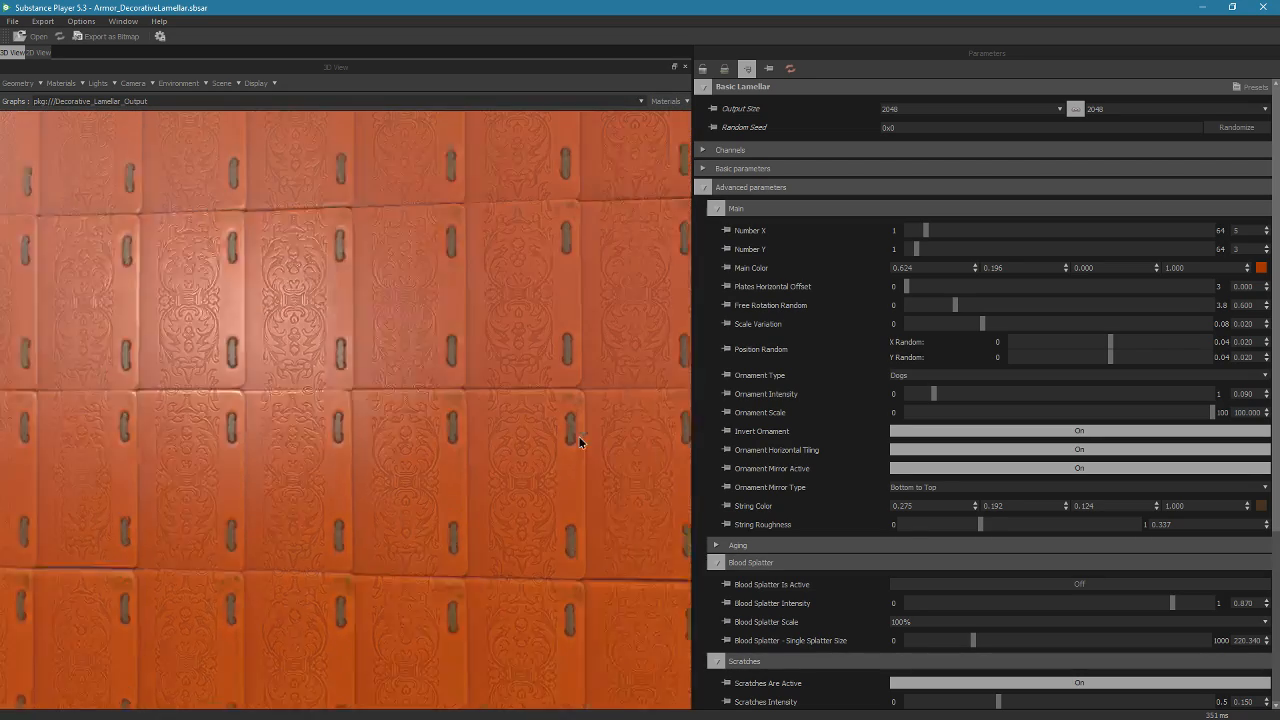
drag(933, 400, 1047, 390)
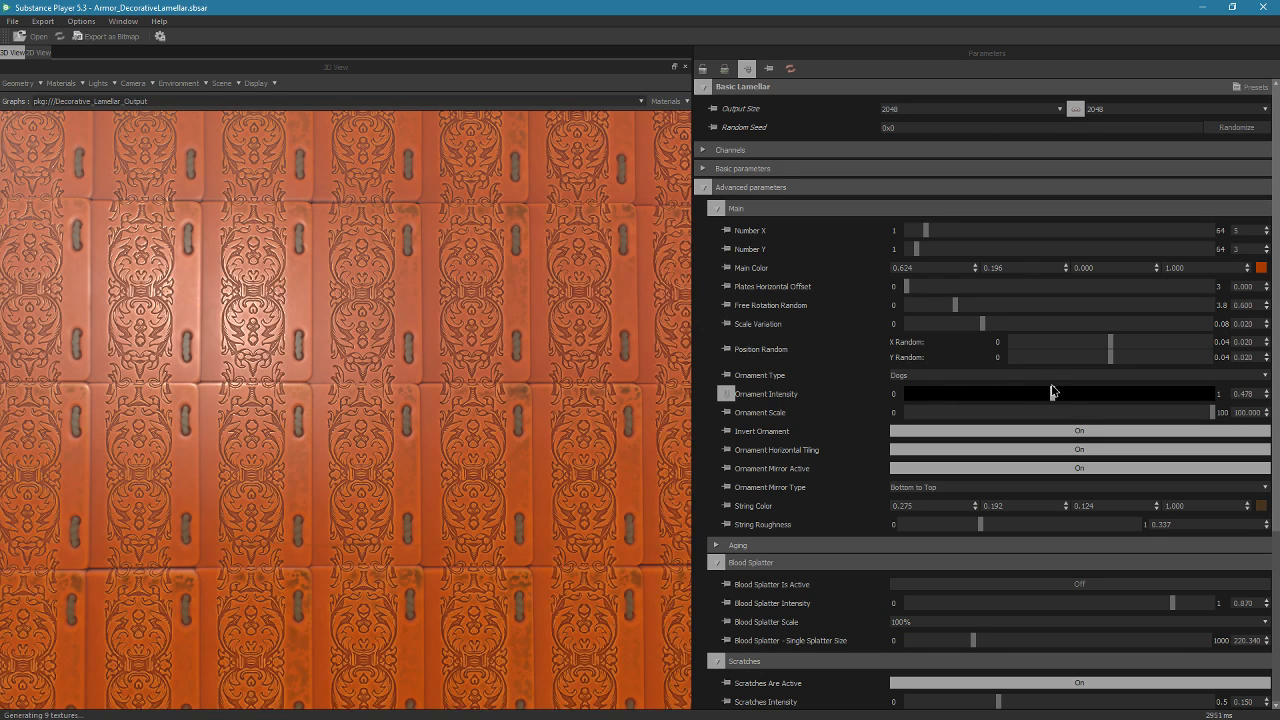
drag(1051, 390, 1041, 391)
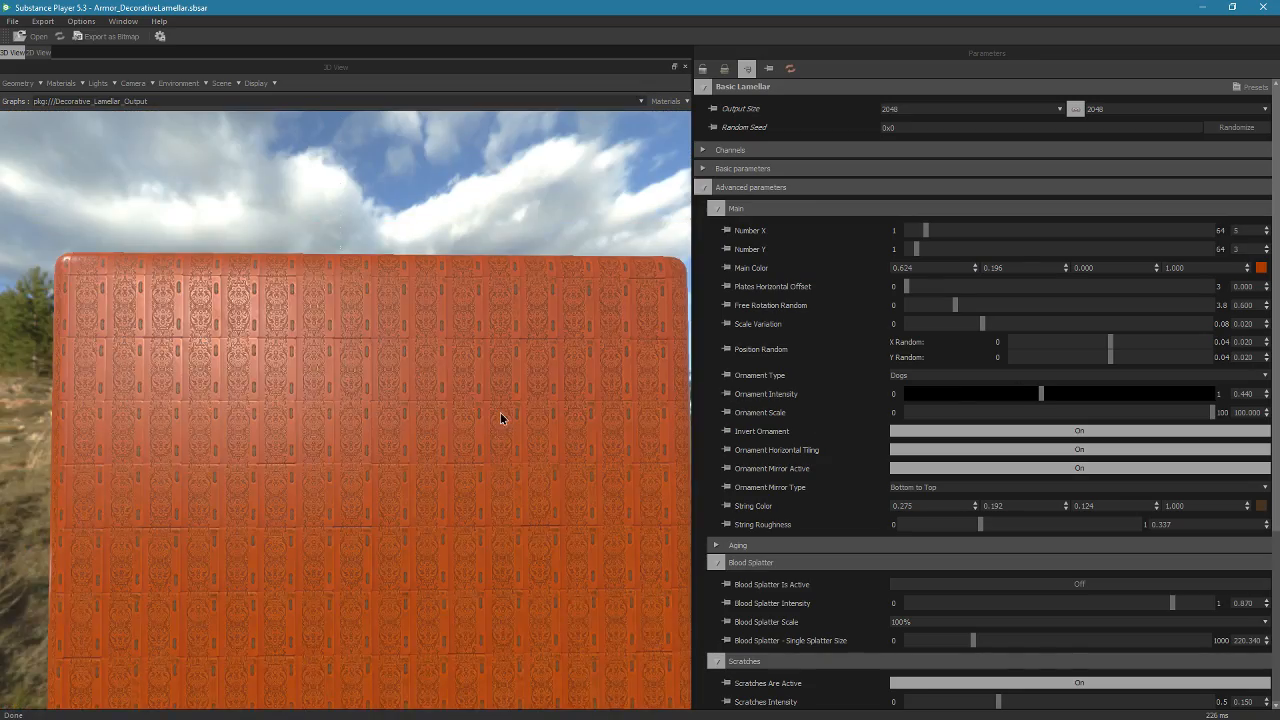
Try the Celtic 4 and Dragons ornament types on the lamellar and set Ornament Intensity to about 0.305
click(975, 377)
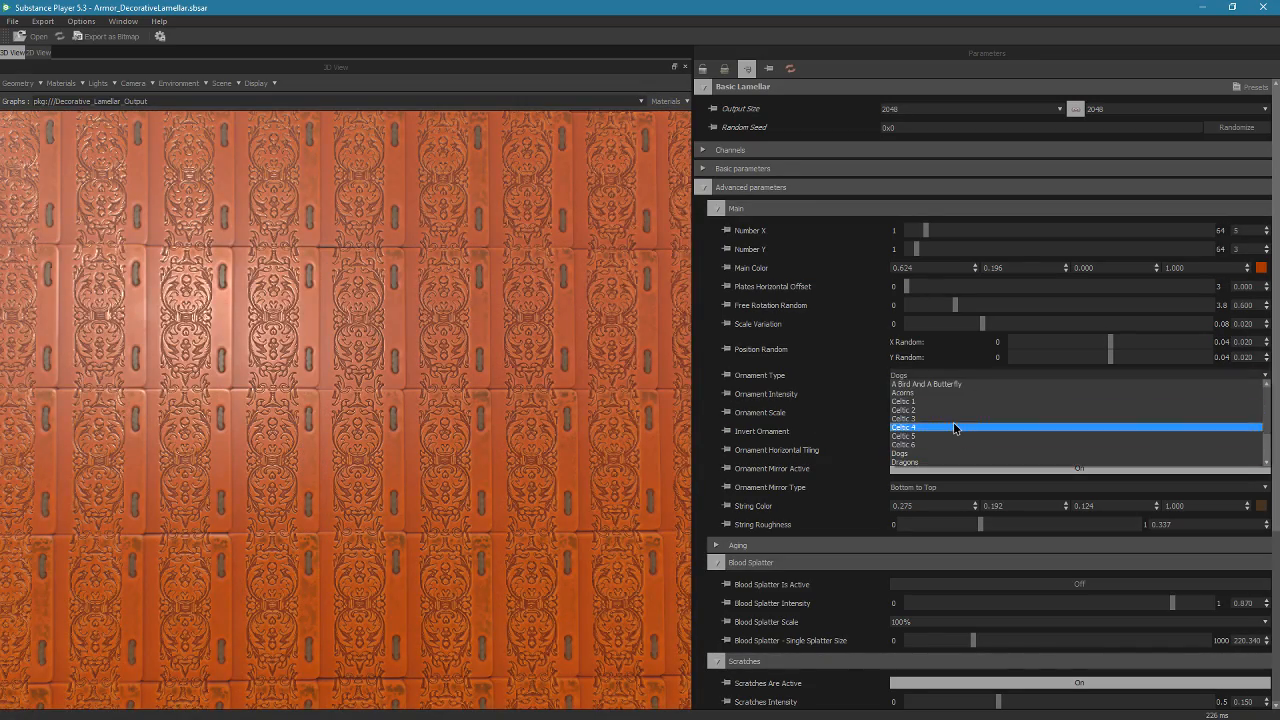
click(953, 425)
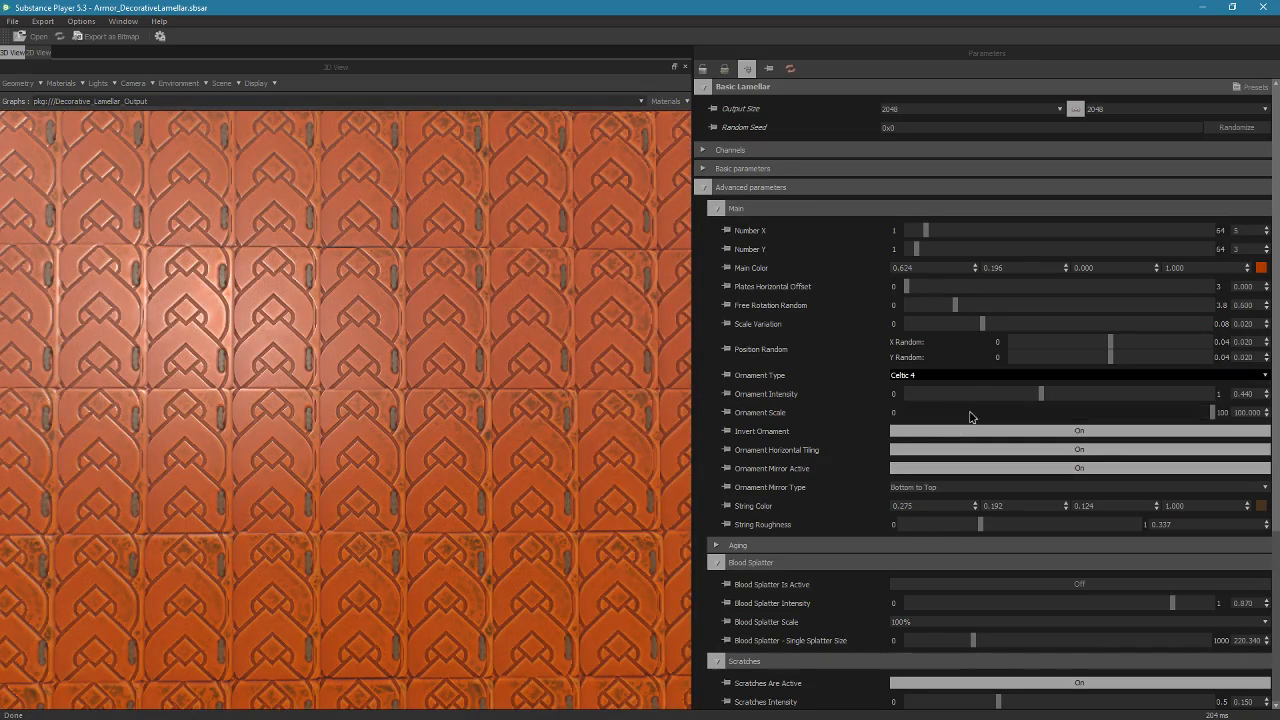
click(965, 375)
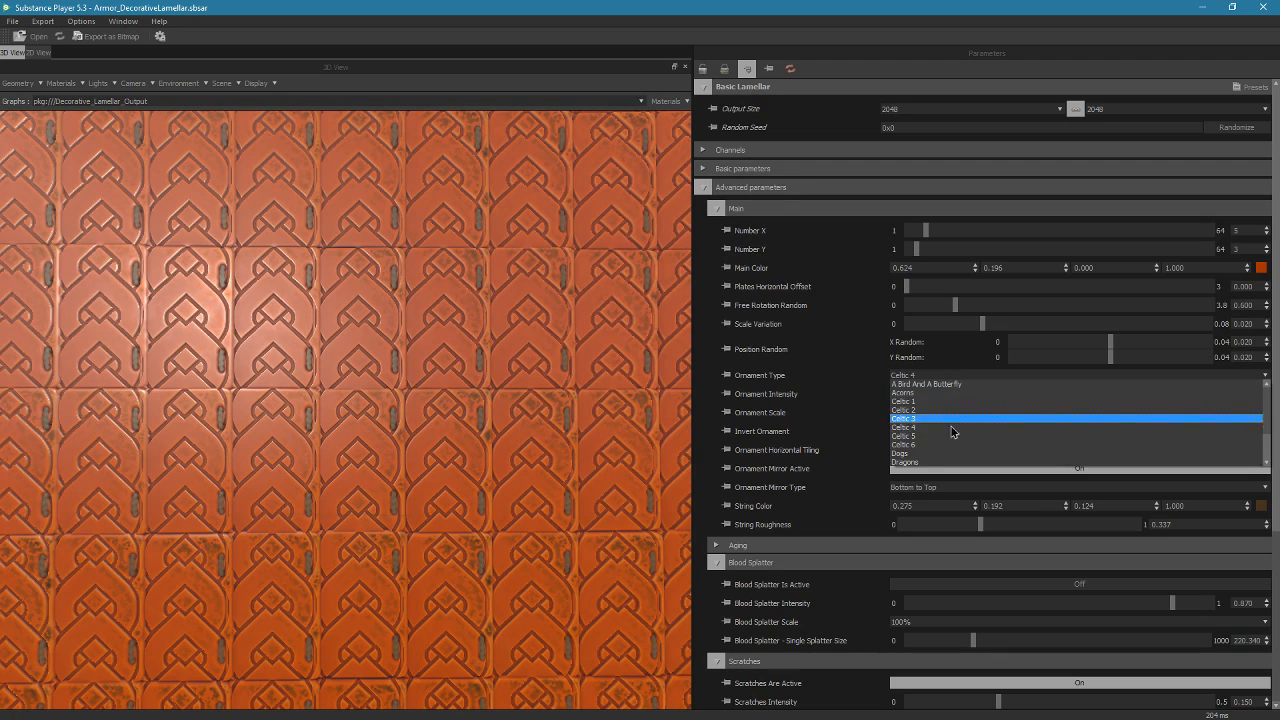
click(915, 462)
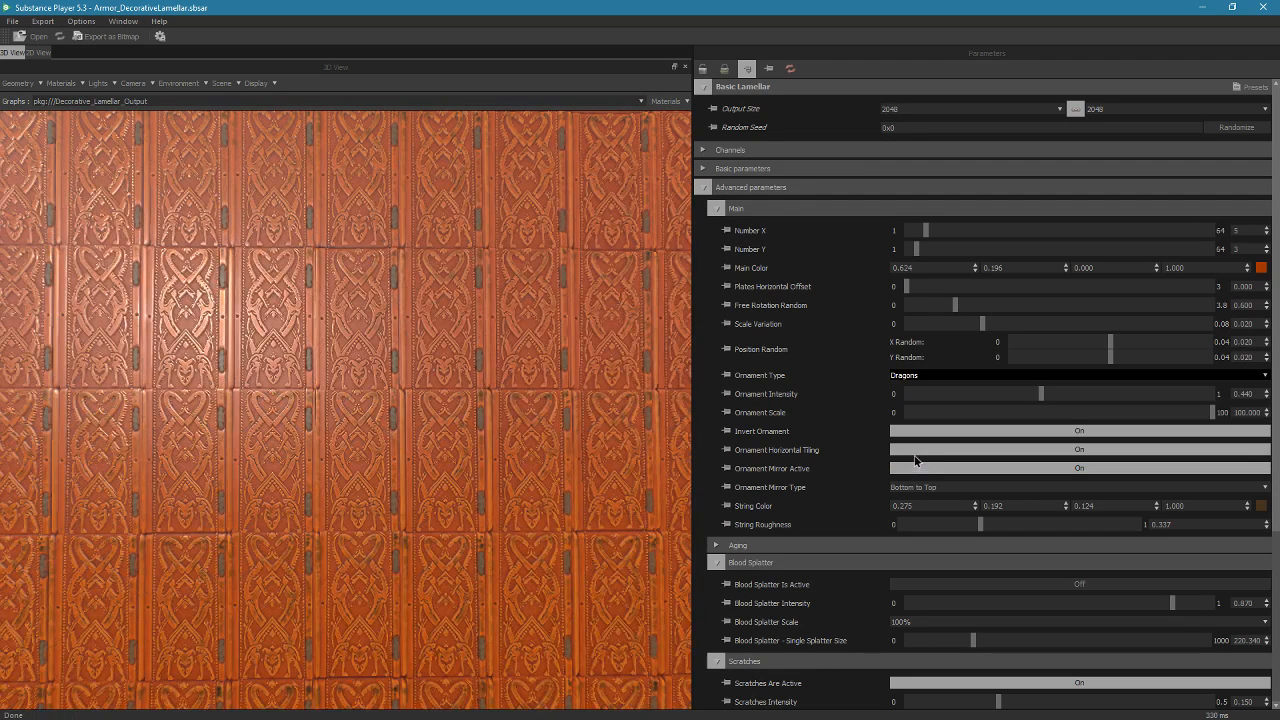
drag(1041, 393, 1000, 403)
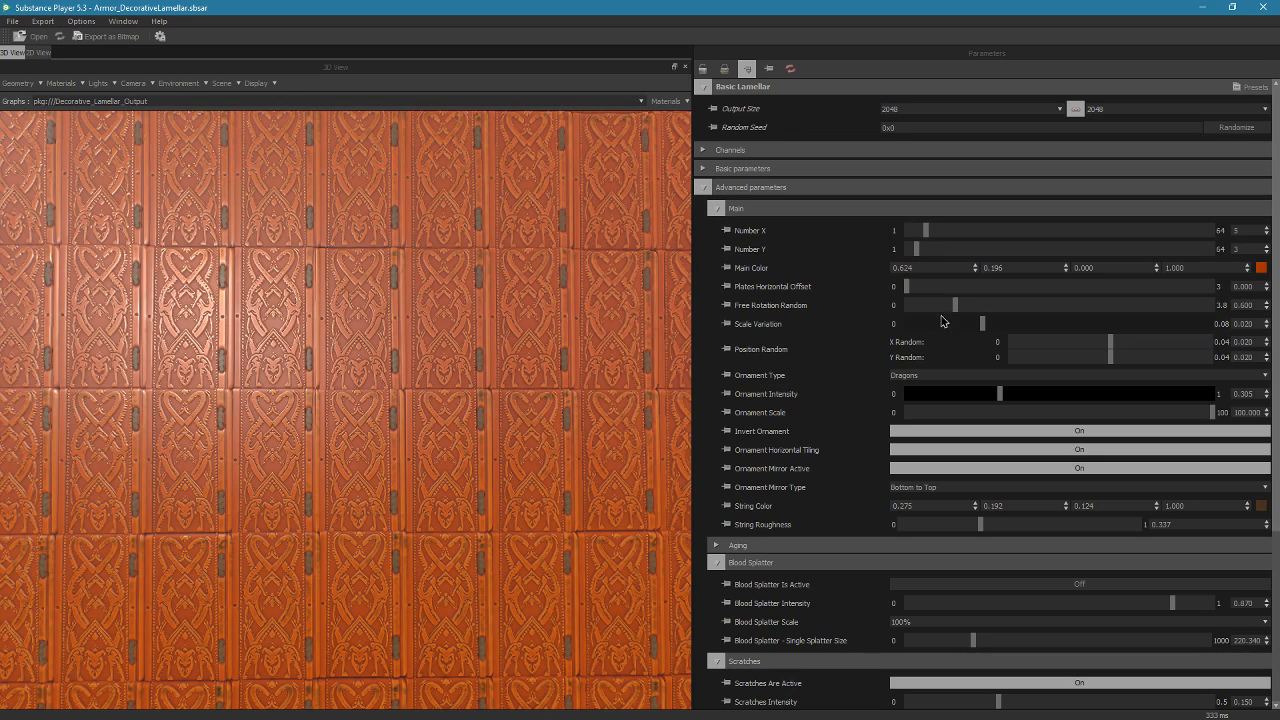
Set the lamellar's Ornament Type to Greek Arabesque 1 and inspect the plates from an angle
click(940, 375)
scroll(922, 398, up, 1)
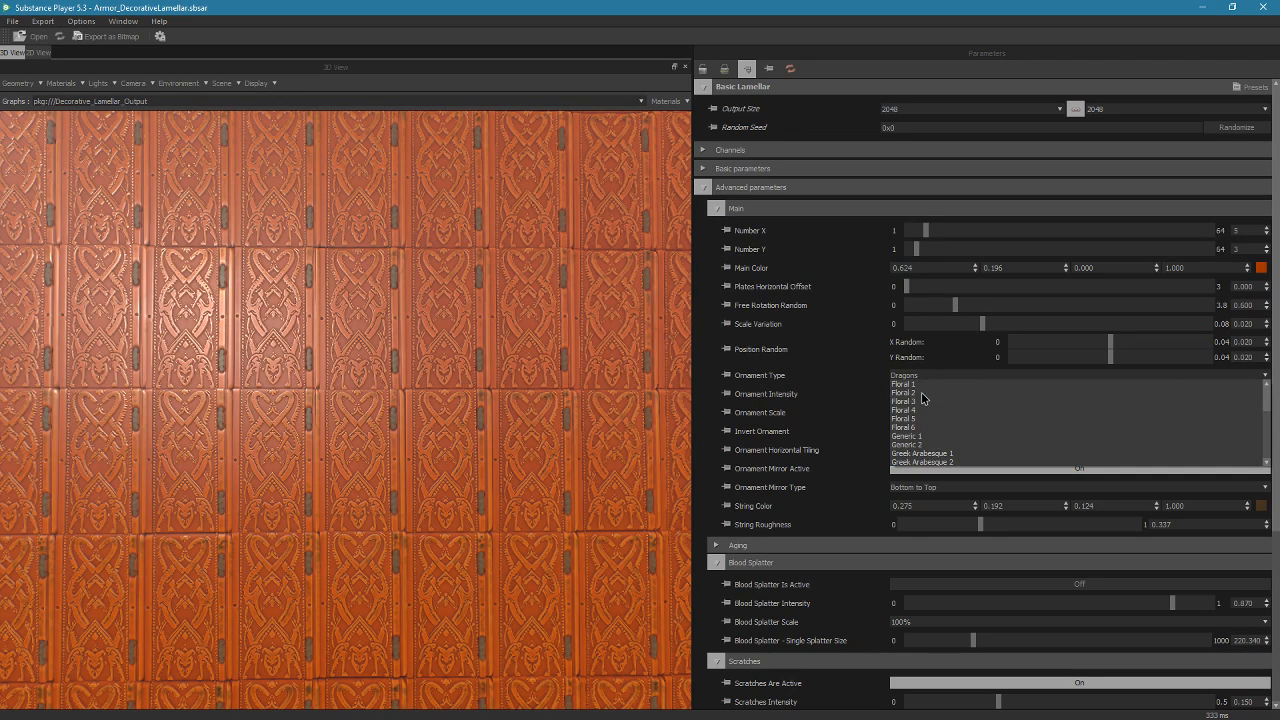
click(929, 454)
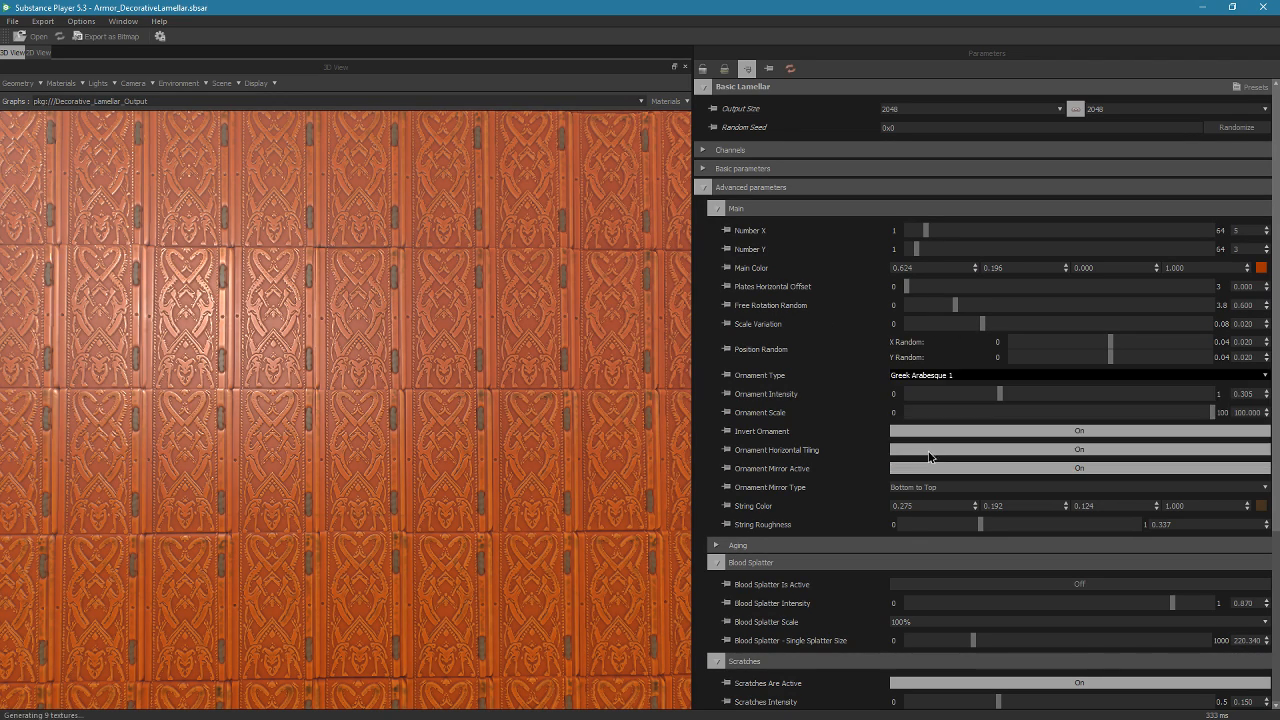
drag(380, 420, 366, 354)
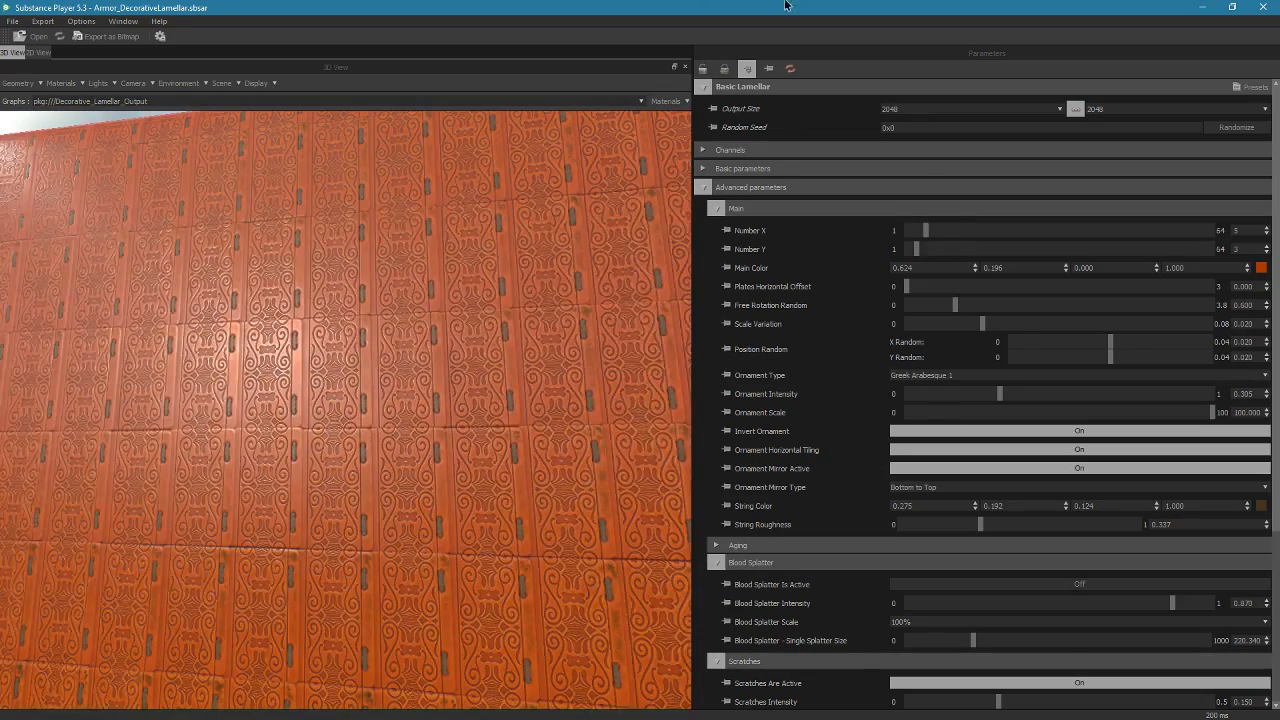
scroll(365, 450, up, 5)
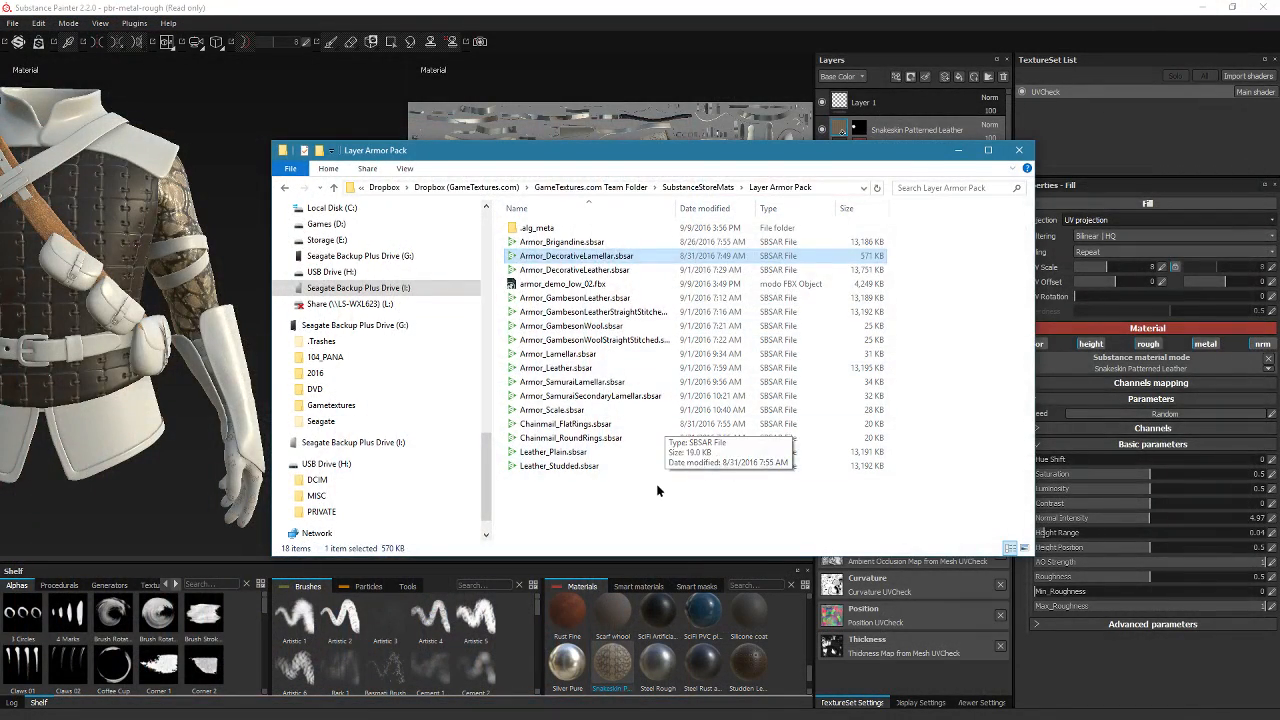
Open Armor_DecorativeLeather.sbsar from the Layer Armor Pack folder in Substance Player and inspect its laced bands and floral ornaments
click(652, 269)
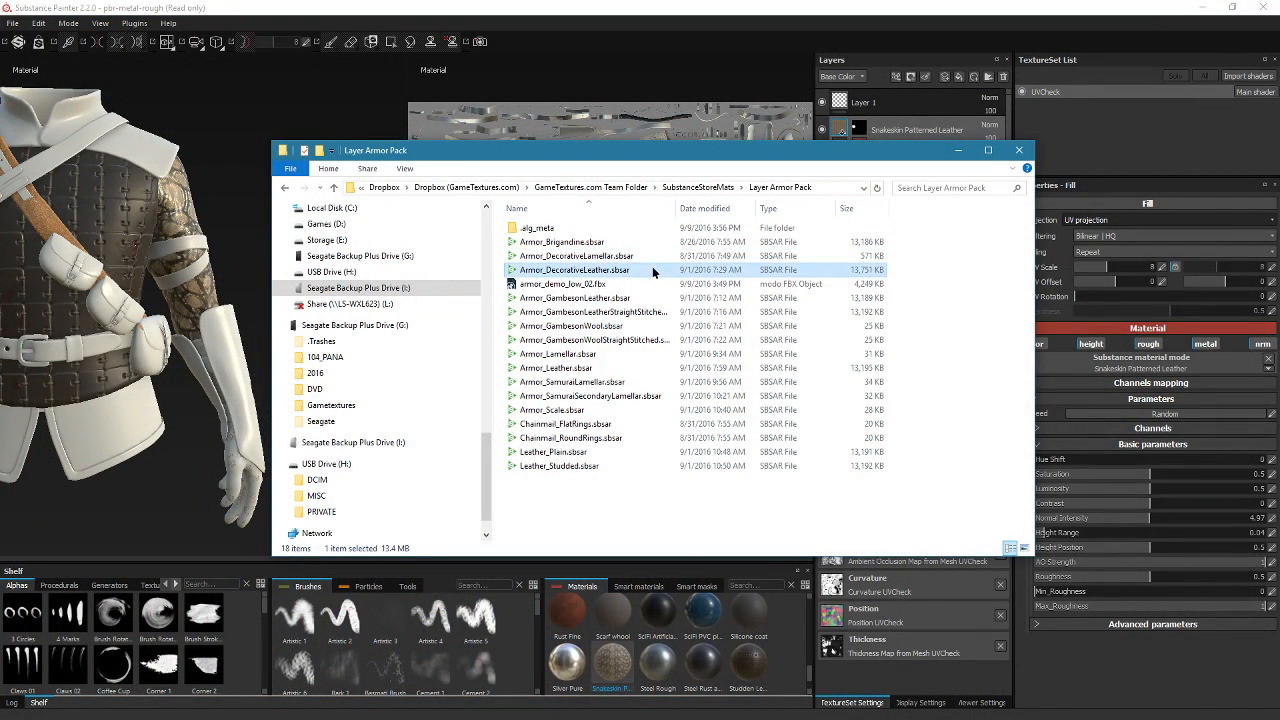
double_click(652, 269)
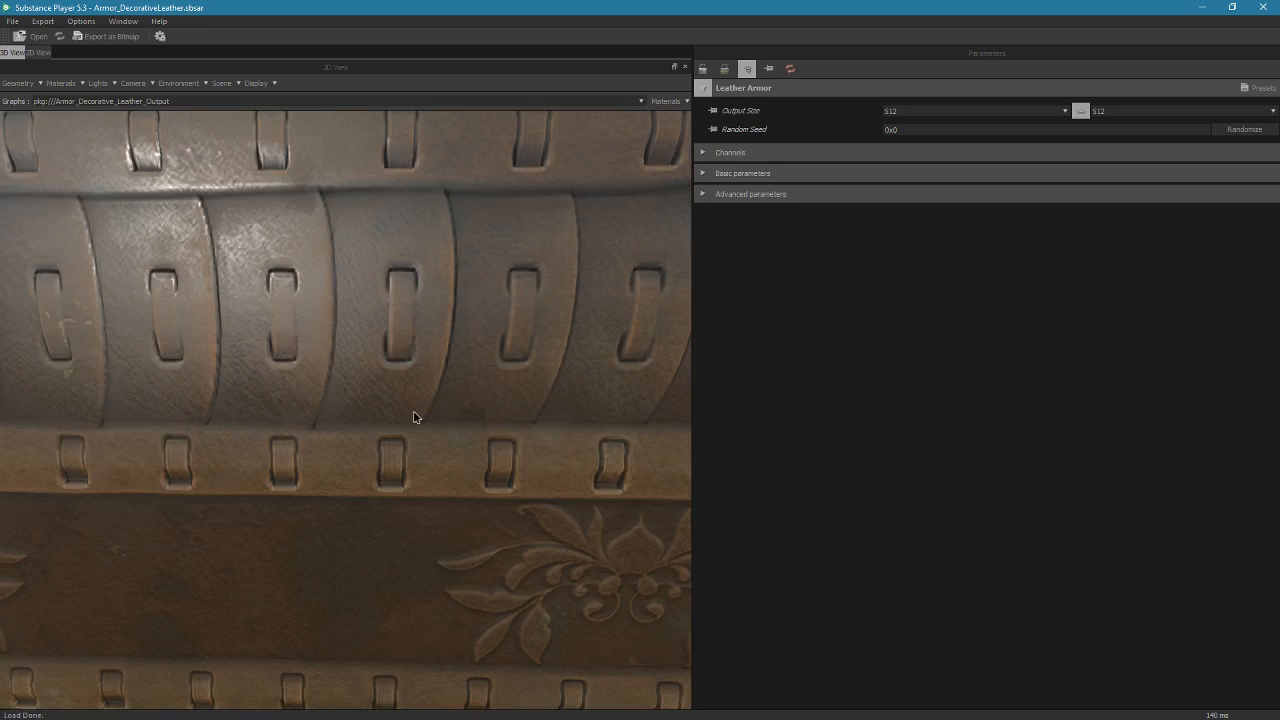
right_drag(413, 411, 413, 562)
drag(412, 532, 416, 519)
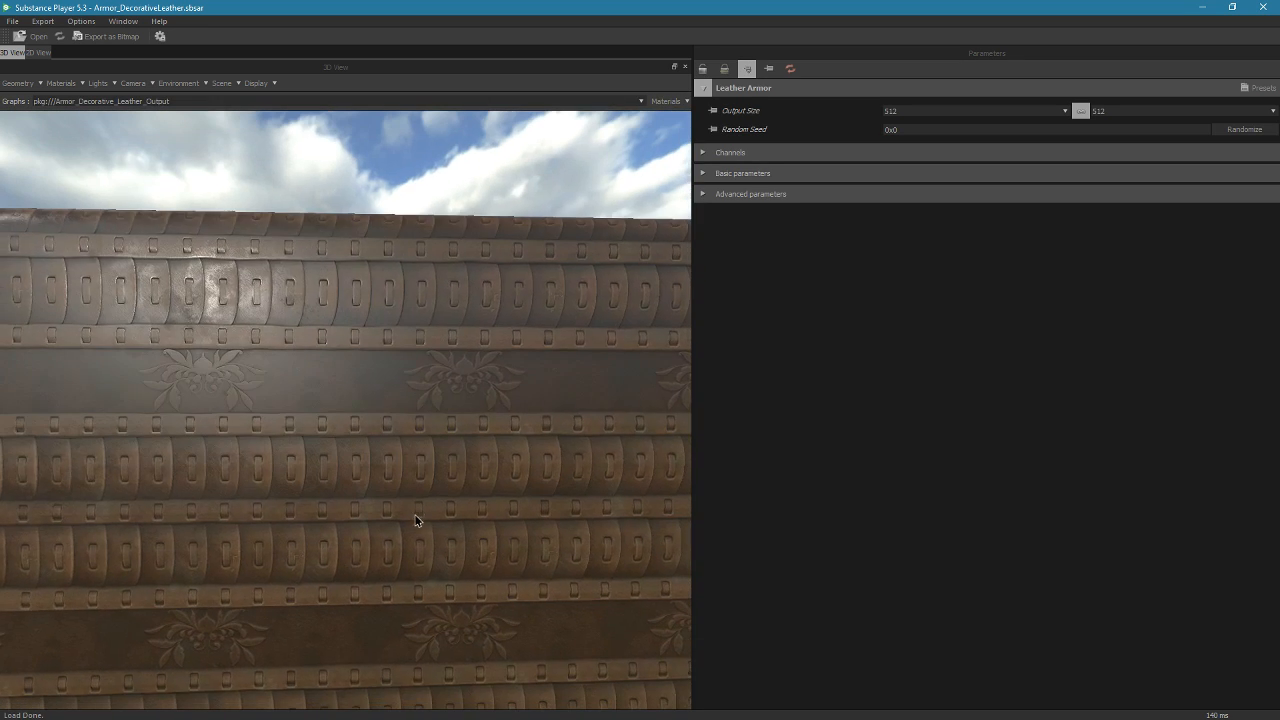
right_drag(416, 519, 387, 530)
middle_drag(320, 575, 349, 503)
drag(350, 508, 307, 456)
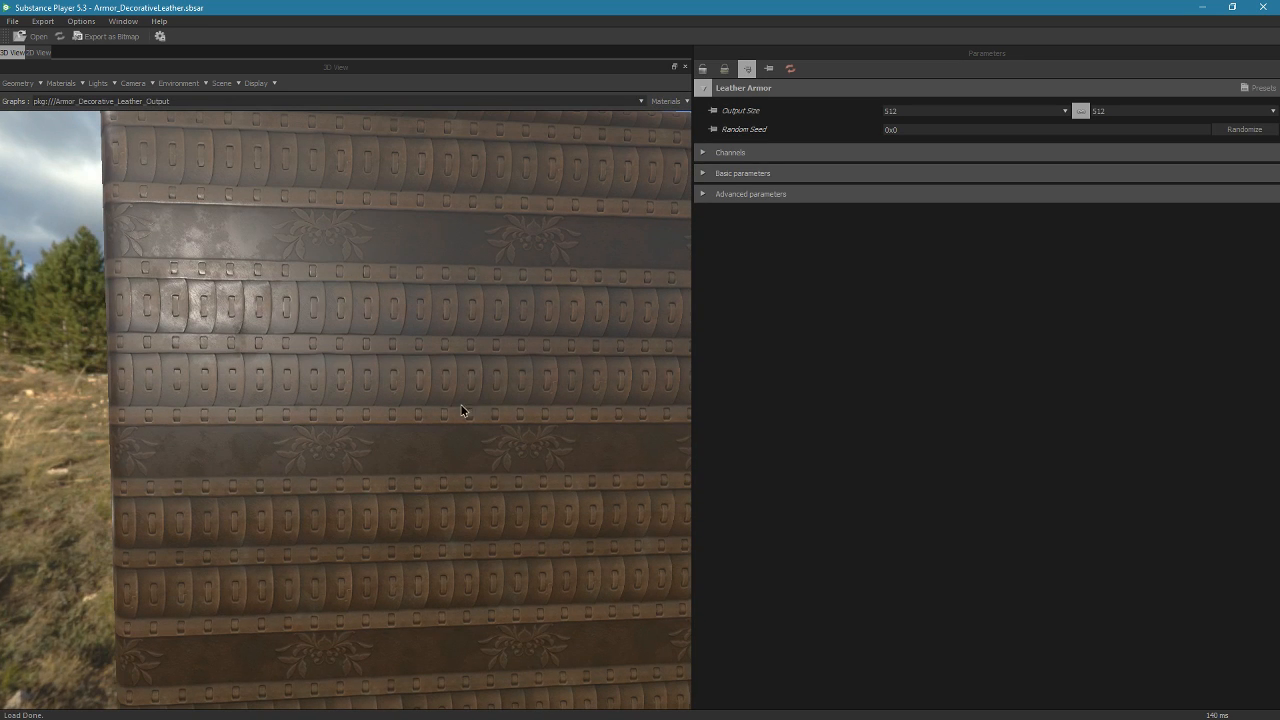
drag(289, 223, 426, 276)
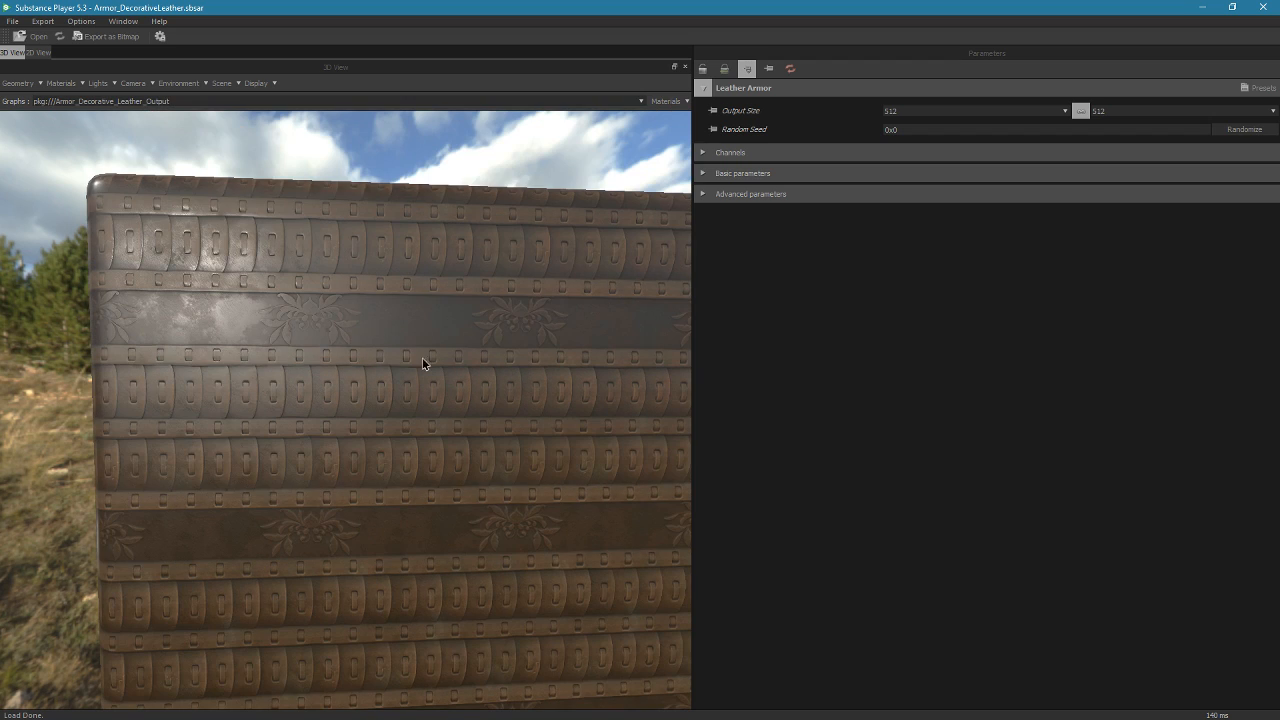
drag(422, 363, 447, 463)
Move the Layer Armor Pack folder window out of the way and return to the maximized Substance Player window
double_click(820, 12)
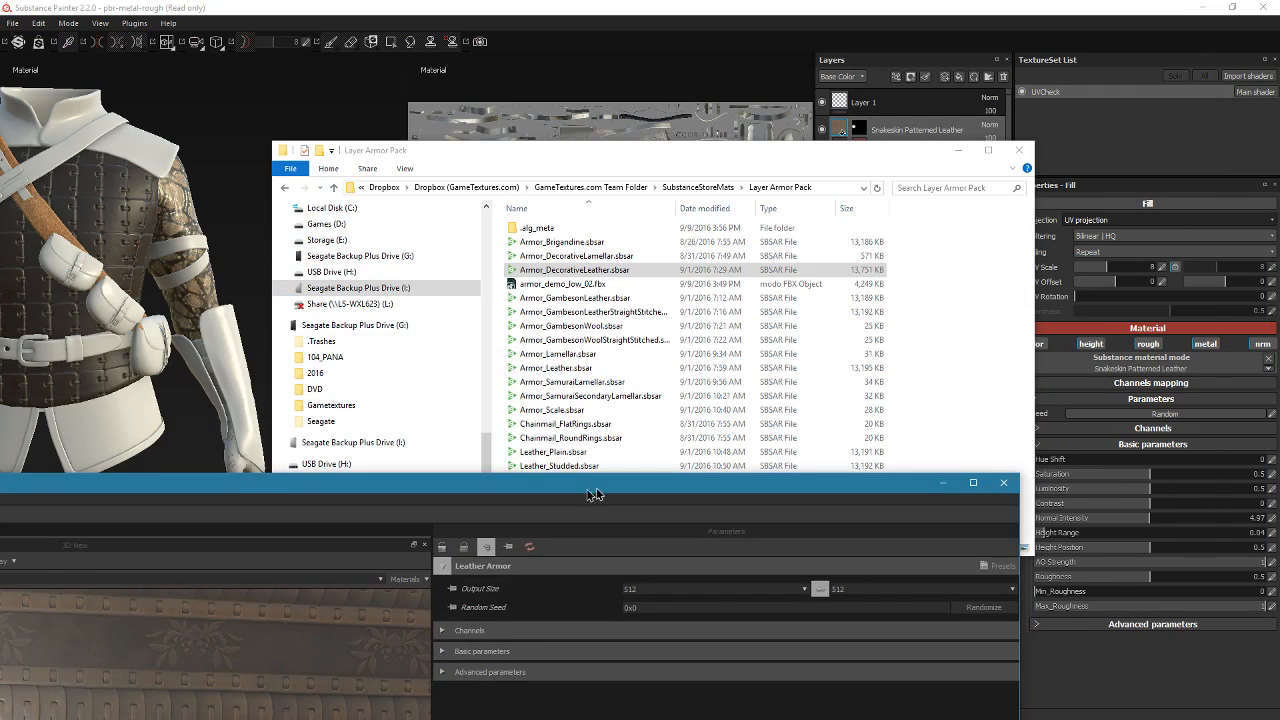
mouse_move(845, 145)
mouse_down()
mouse_move(376, 188)
mouse_move(0, 186)
mouse_up()
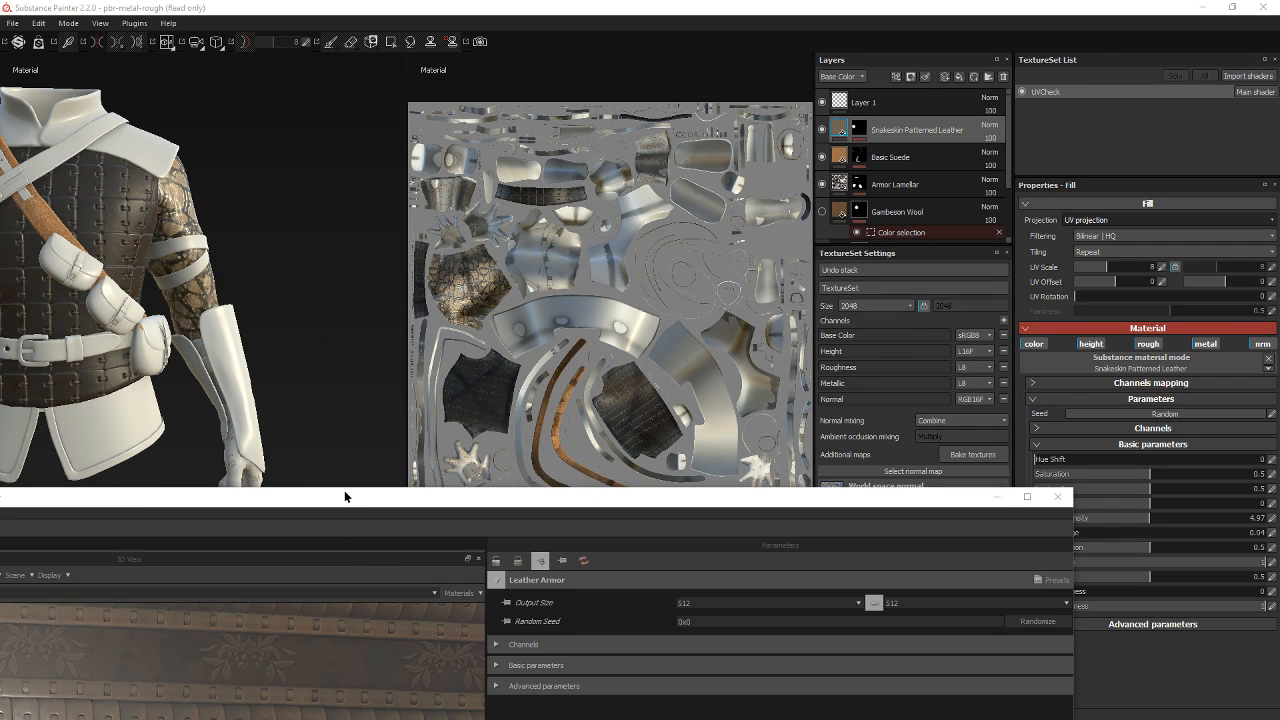
drag(344, 496, 649, 328)
double_click(649, 328)
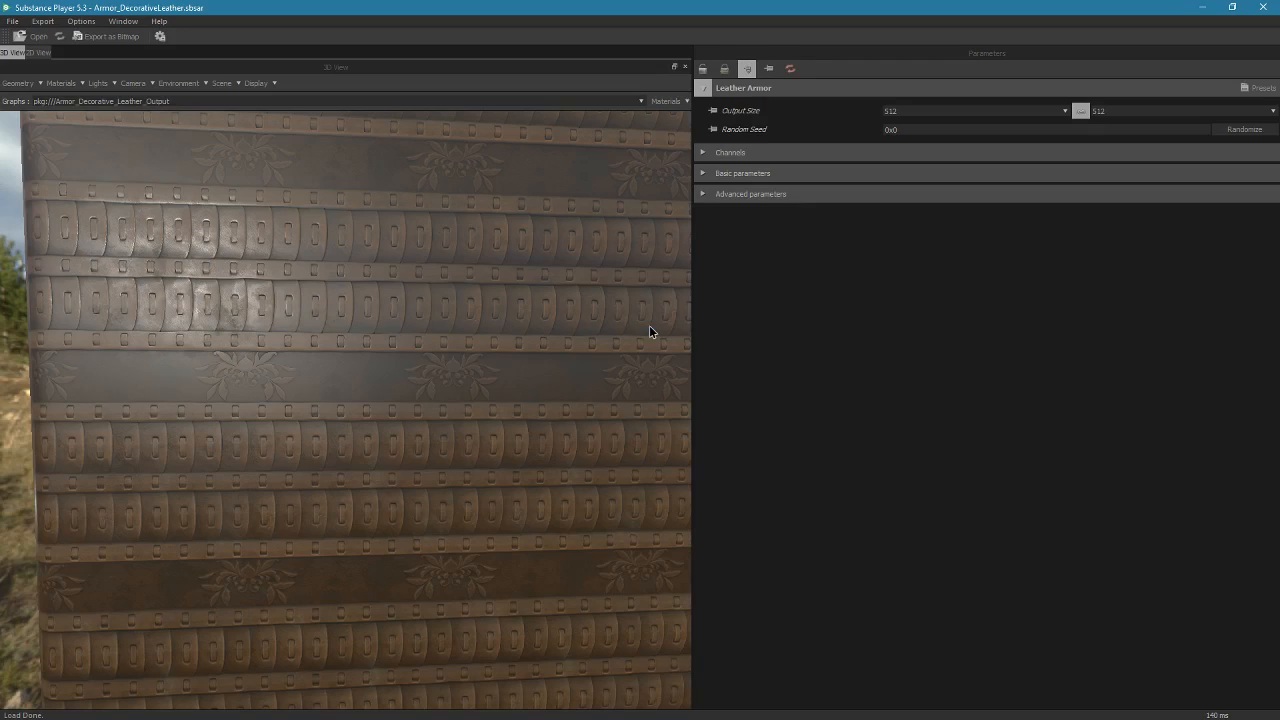
Expand the decorative leather's Advanced parameters and set Aging Amount to about 0.648
click(706, 196)
click(724, 257)
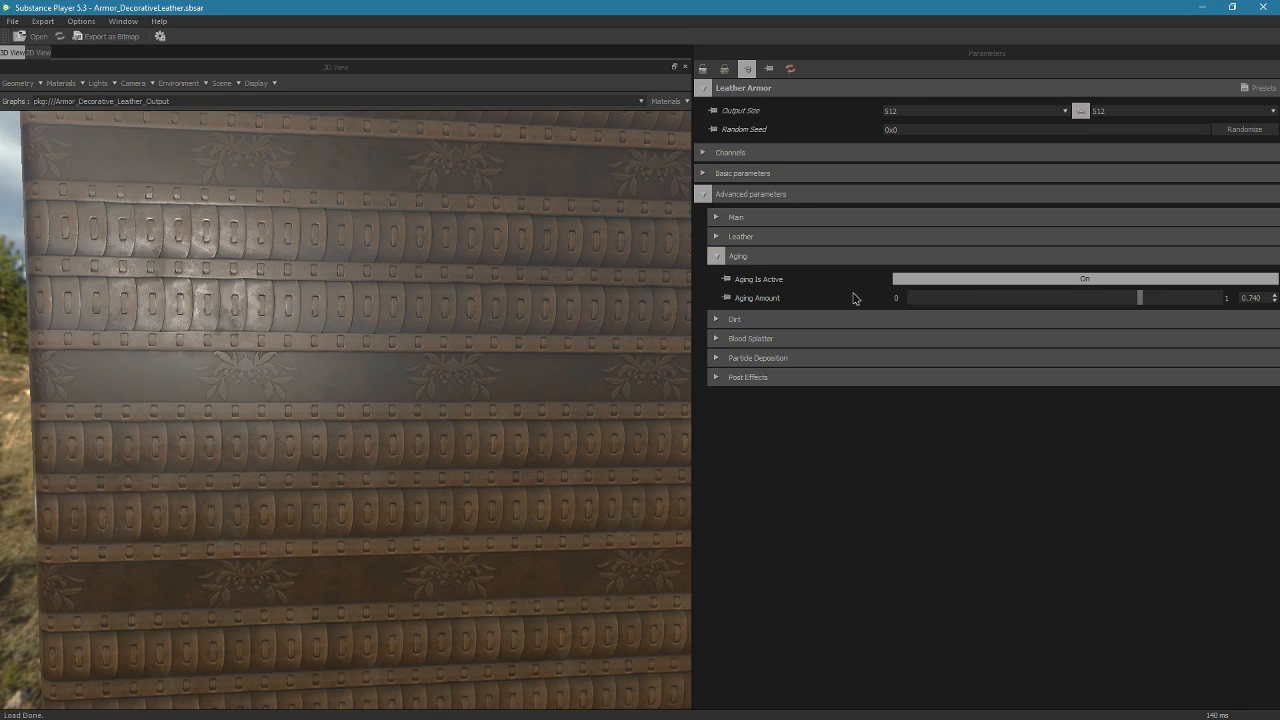
click(966, 298)
drag(968, 298, 1110, 299)
Activate Dirt on the decorative leather and raise Dirt Intensity to about 0.643
click(724, 320)
click(1040, 343)
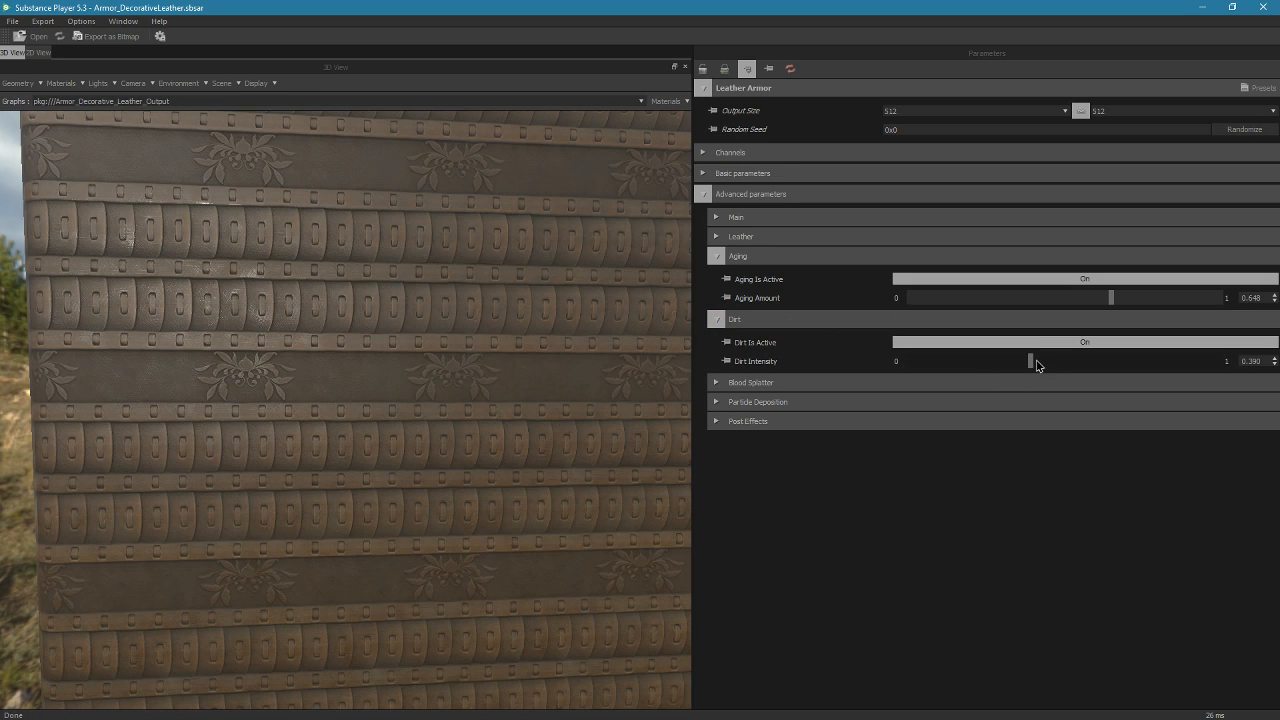
drag(1033, 367, 1109, 371)
Activate Blood Splatter on the decorative leather and inspect the stains up close
click(725, 385)
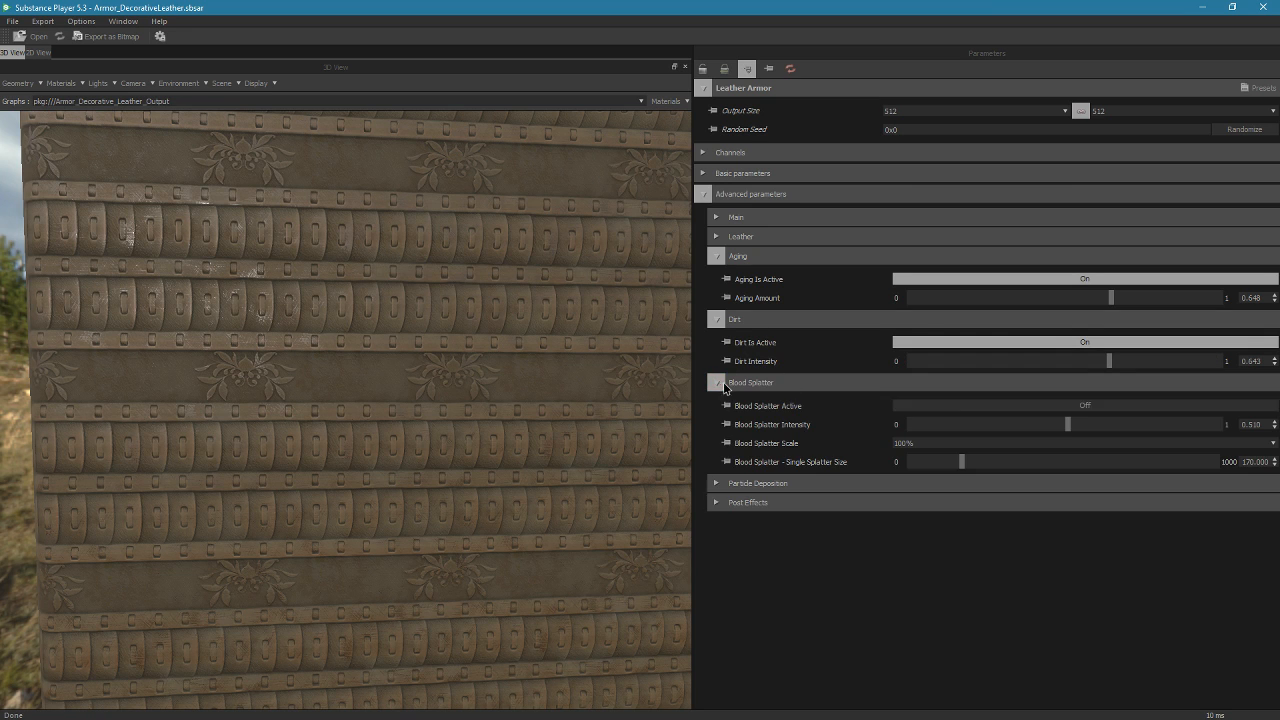
click(1085, 406)
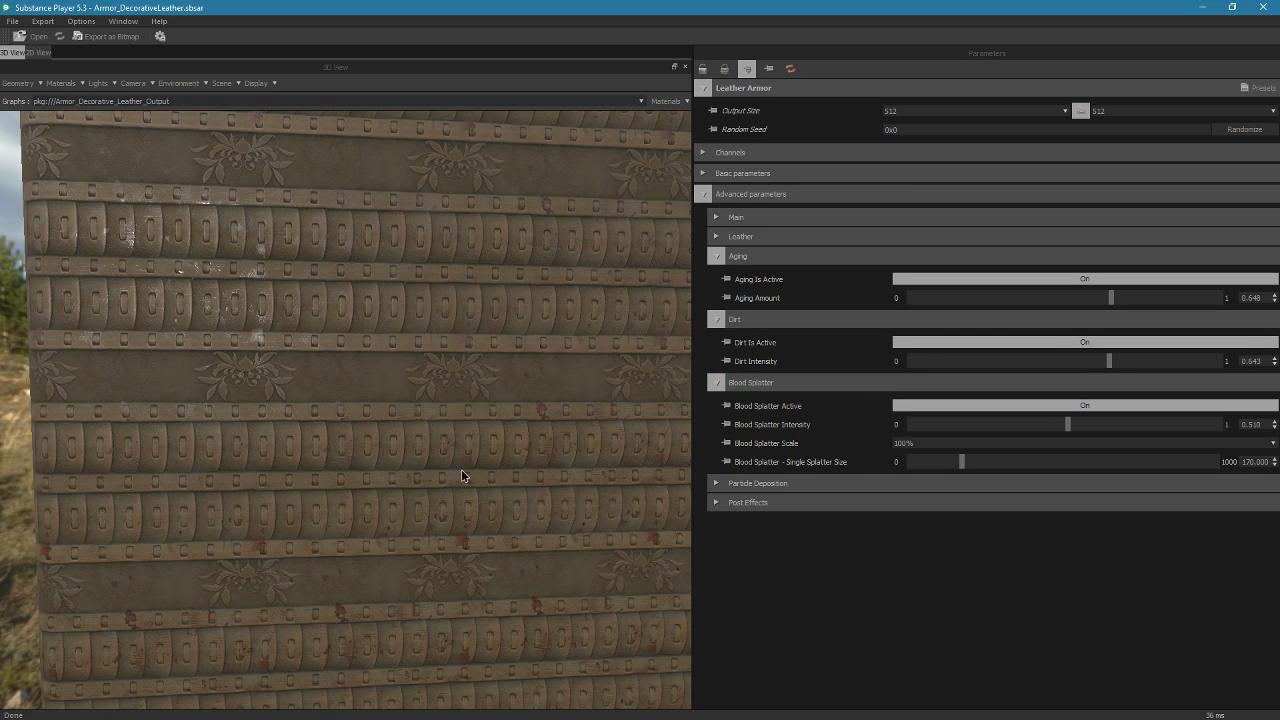
drag(461, 469, 309, 402)
right_drag(309, 402, 356, 209)
drag(356, 209, 617, 394)
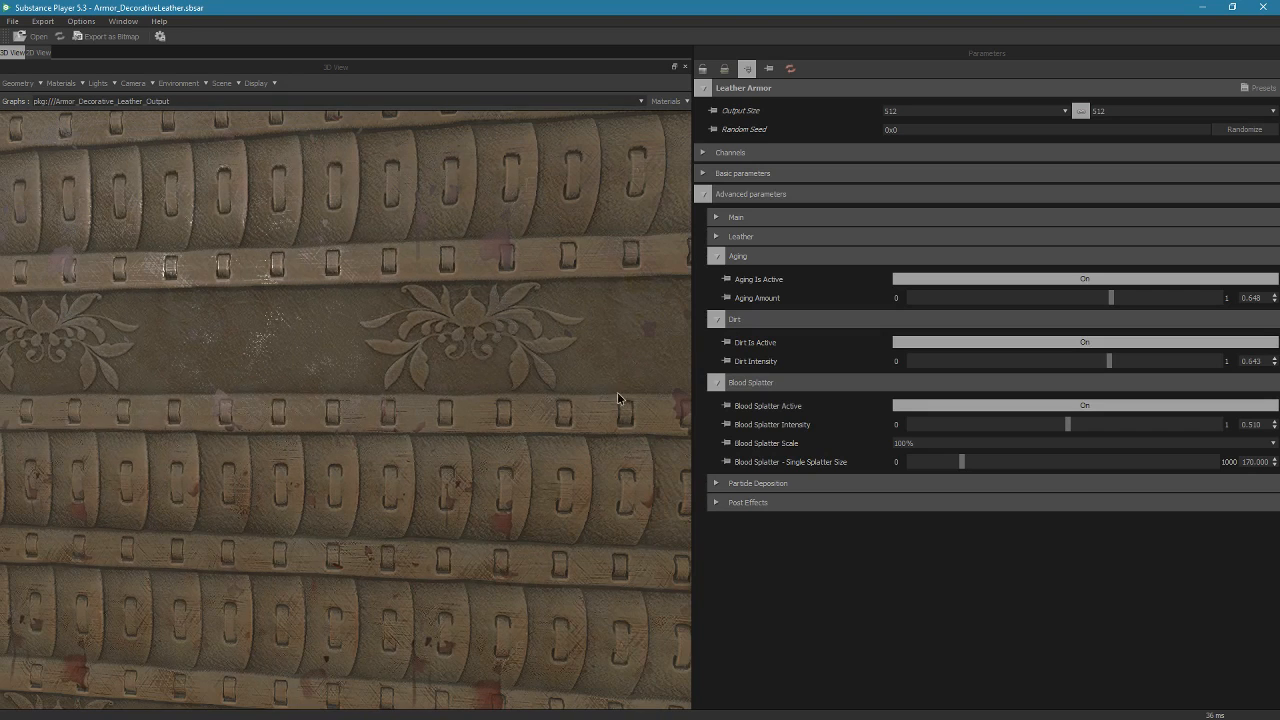
Set the decorative leather's Particle Deposition Intensity to about 0.302 and examine the surface from an angle
click(729, 484)
drag(955, 535, 1002, 525)
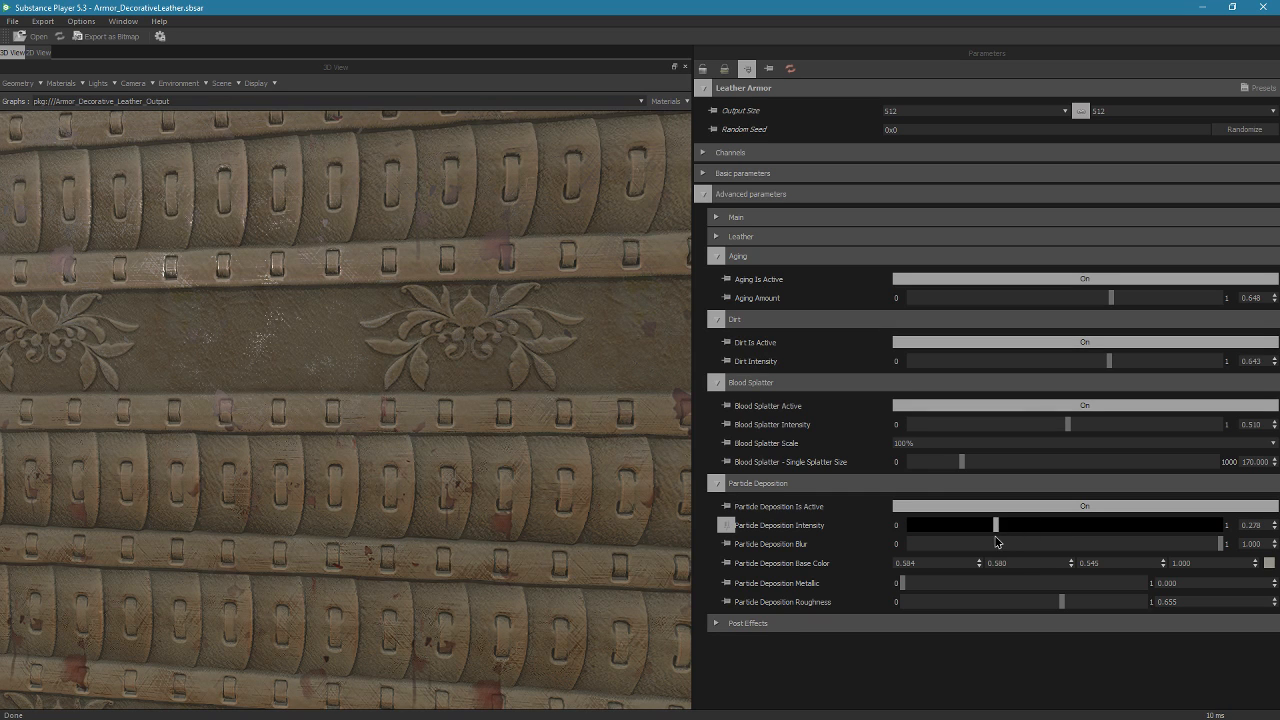
drag(560, 410, 600, 425)
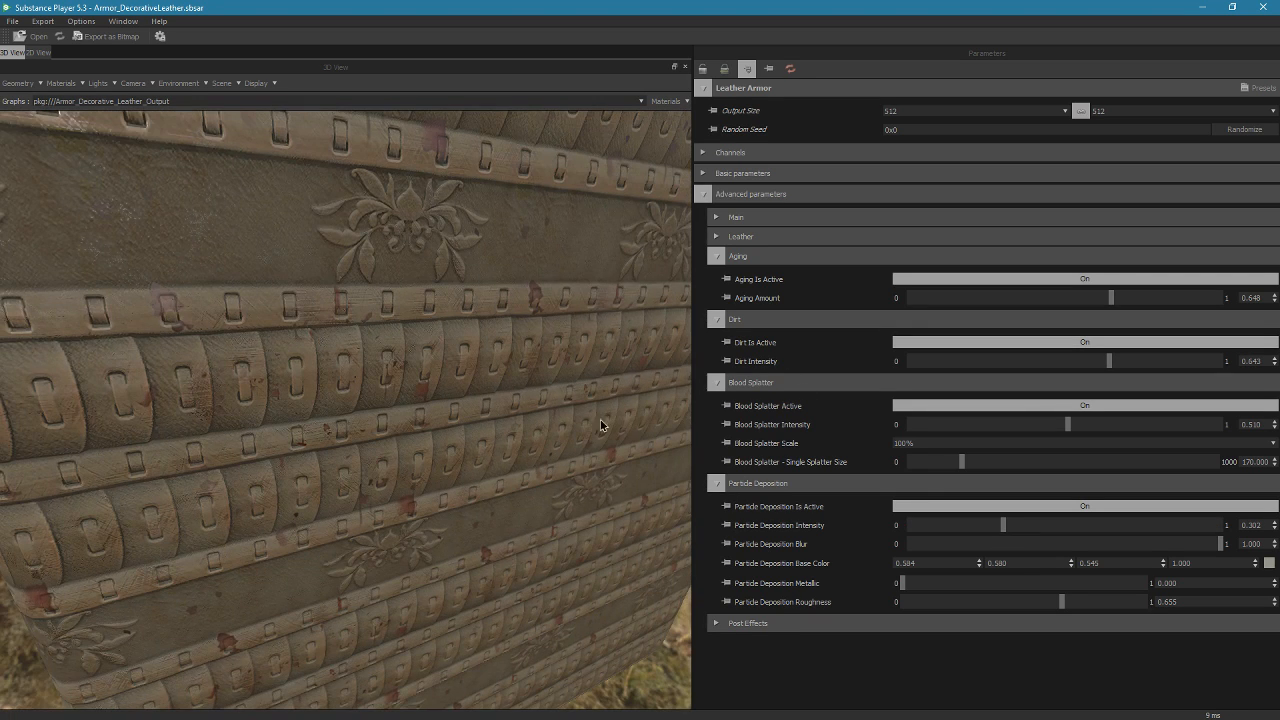
Under Post Effects, set Base Color Sharpen to about 0.565 and Roughness Sharpen to about 0.791, then view the whole cube
click(716, 623)
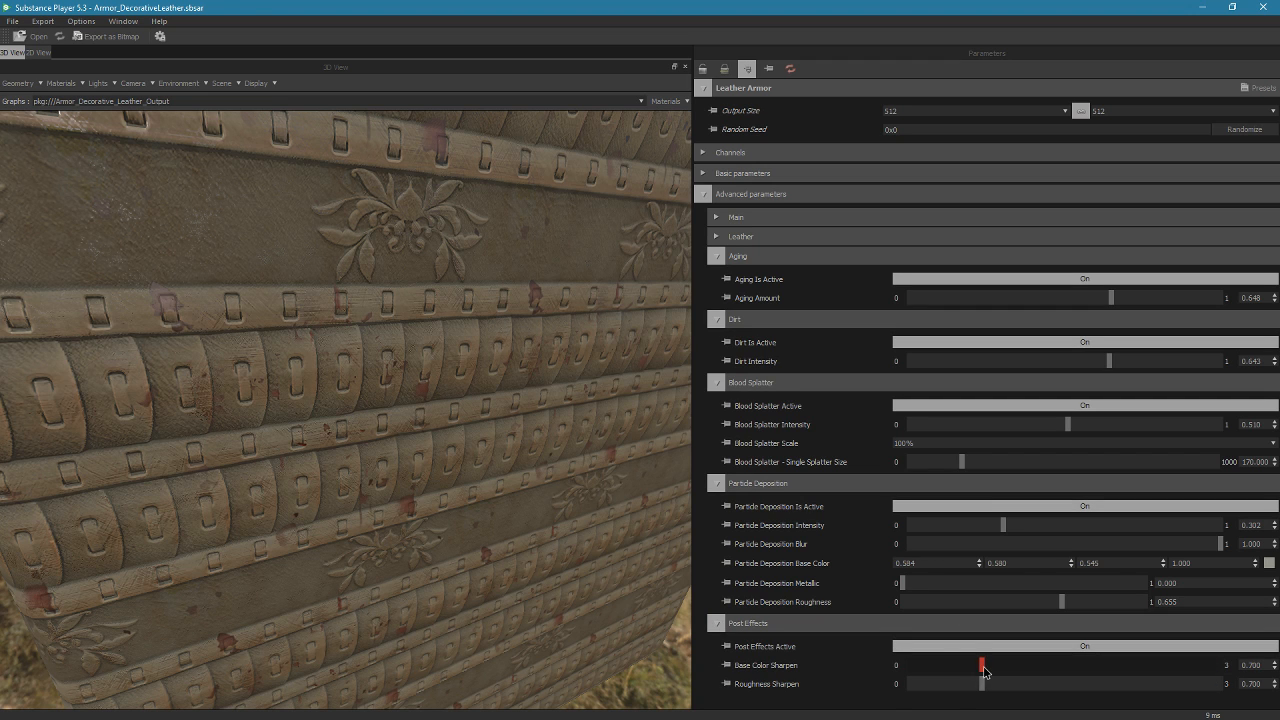
drag(980, 667, 992, 691)
mouse_move(480, 420)
mouse_down()
mouse_move(355, 393)
mouse_move(386, 487)
mouse_move(465, 412)
mouse_up()
scroll(370, 415, down, 5)
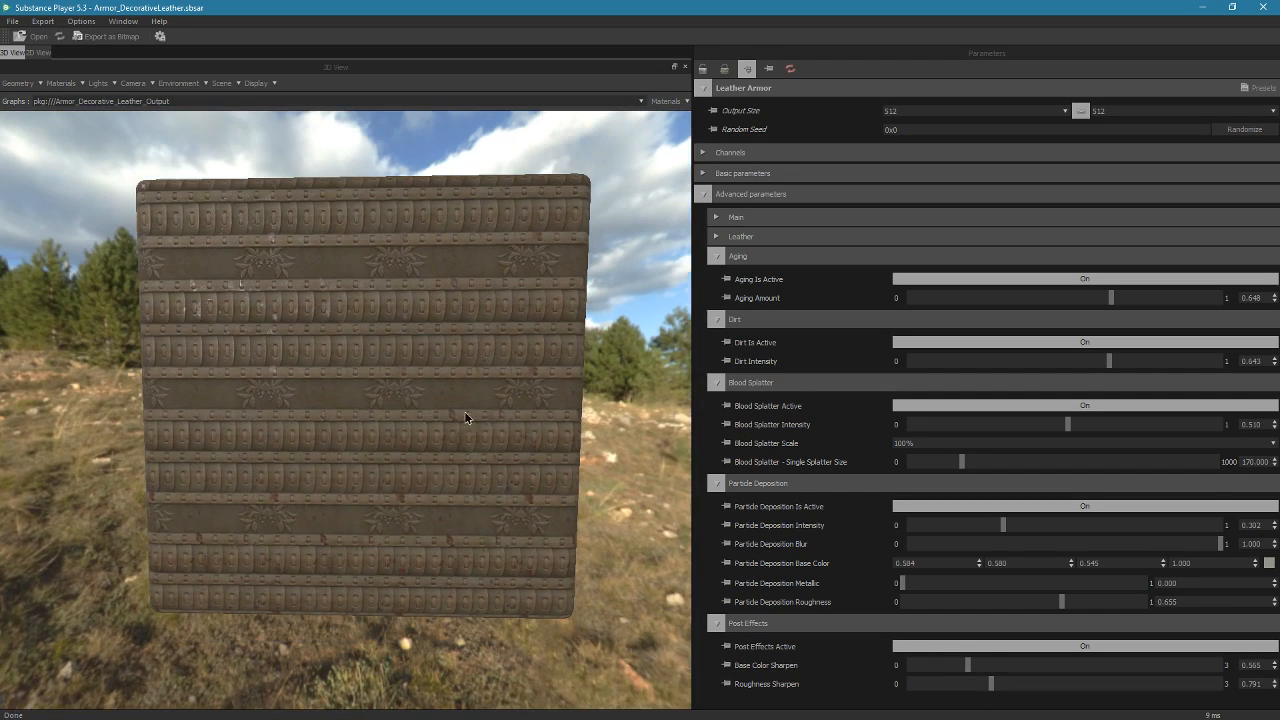
In the Main parameters, set Number X to 9 and Ornament Scale to 100, and inspect the floral ornament up close
click(721, 220)
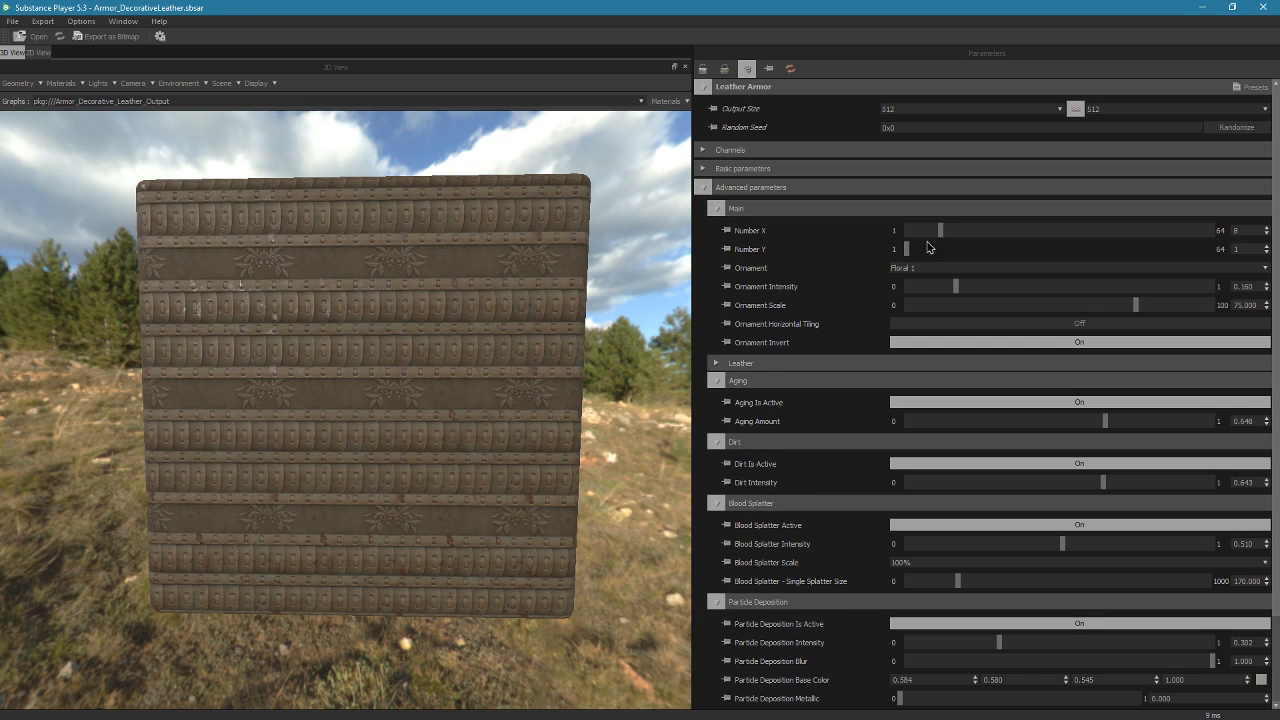
mouse_move(940, 231)
mouse_down()
mouse_move(903, 236)
mouse_move(929, 246)
mouse_move(958, 229)
mouse_move(945, 231)
mouse_up()
click(908, 267)
click(908, 267)
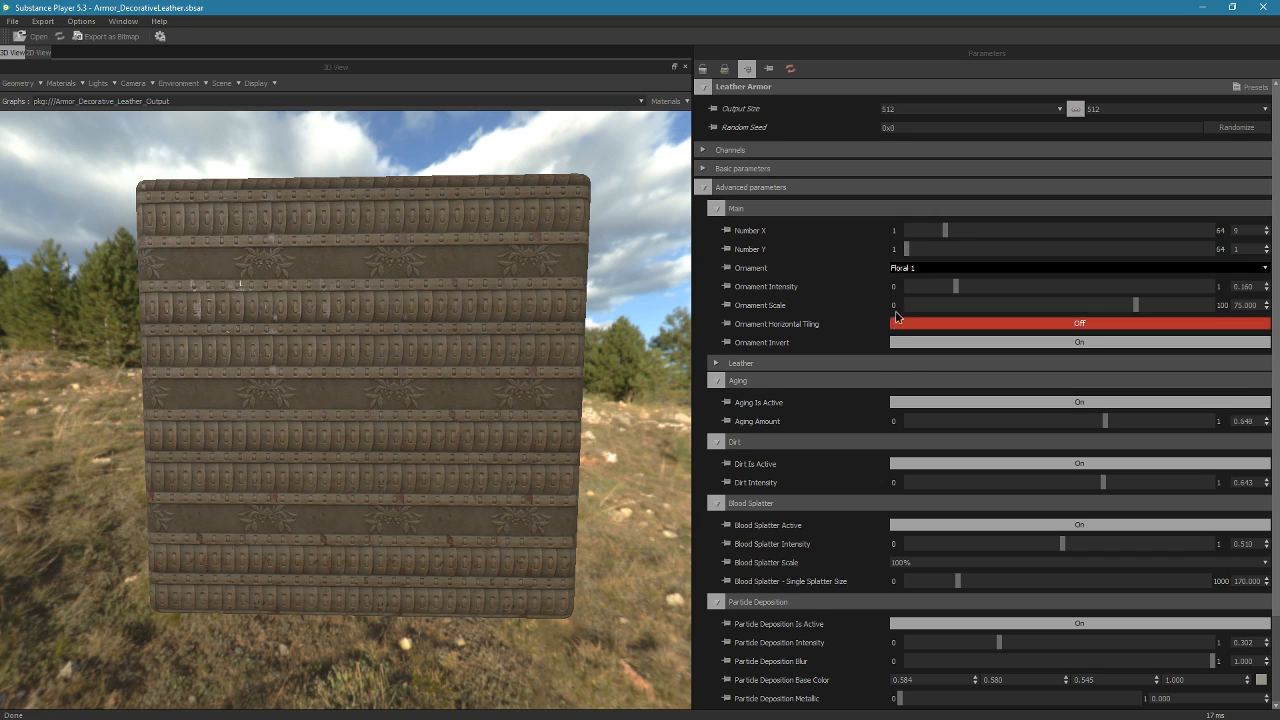
drag(1135, 305, 1190, 303)
drag(1237, 298, 1279, 293)
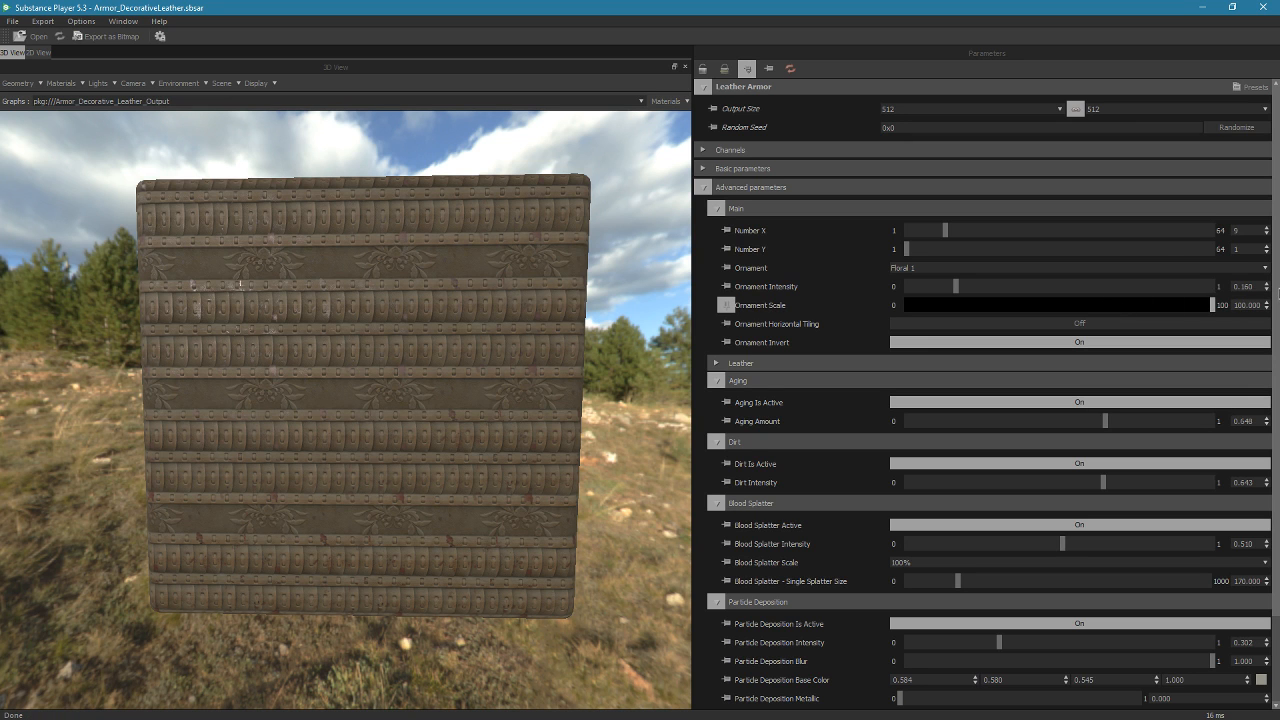
scroll(520, 391, up, 5)
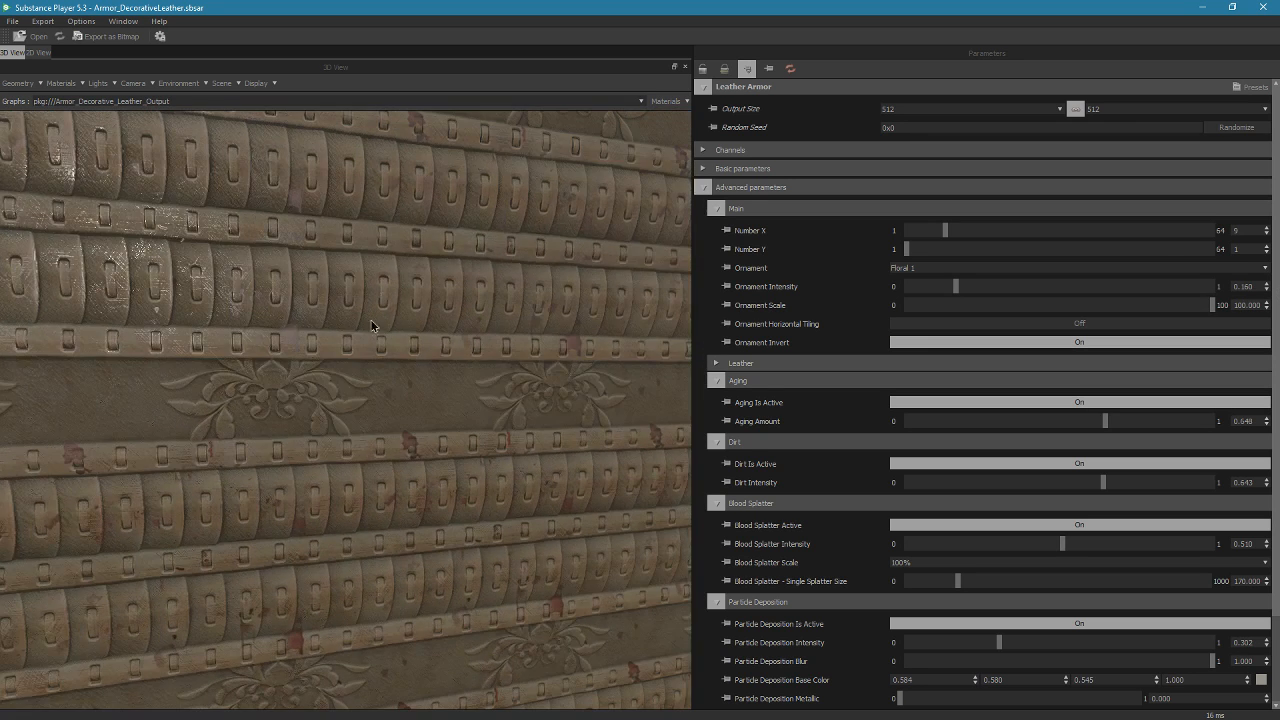
Try Ornament Horizontal Tiling on the decorative leather's floral ornament, and switch it back off
drag(371, 325, 680, 333)
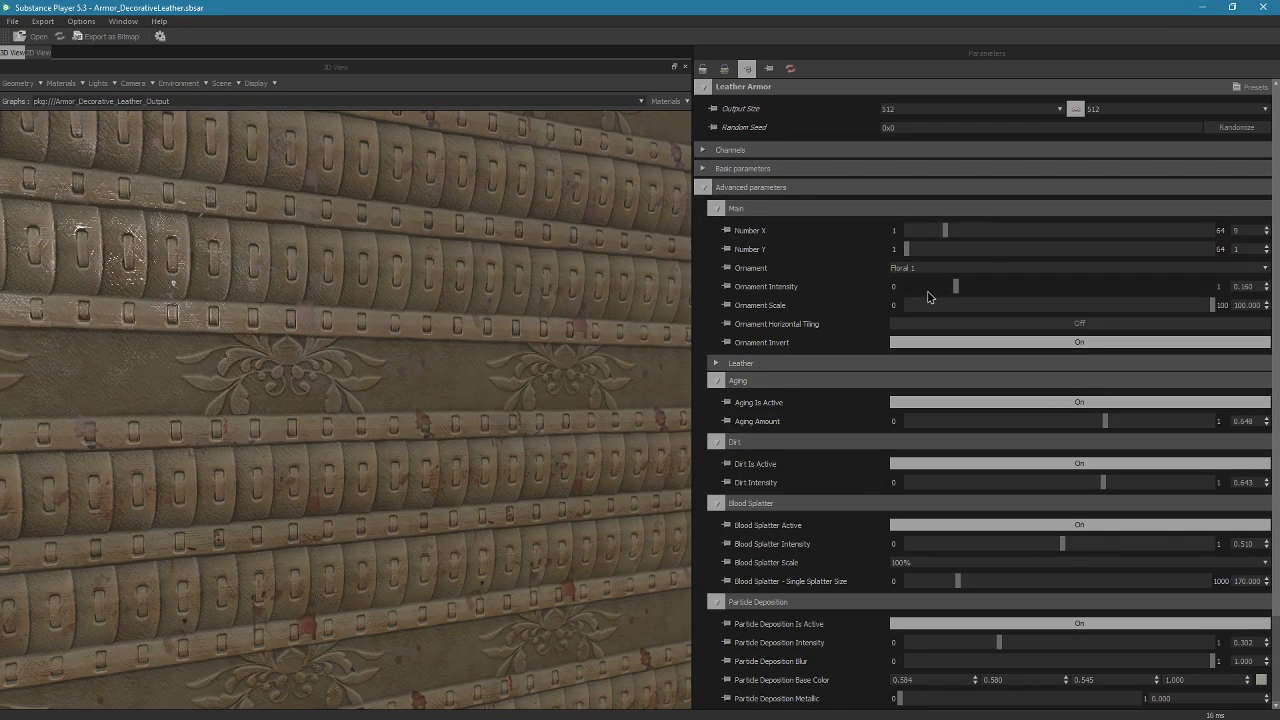
drag(1186, 305, 936, 353)
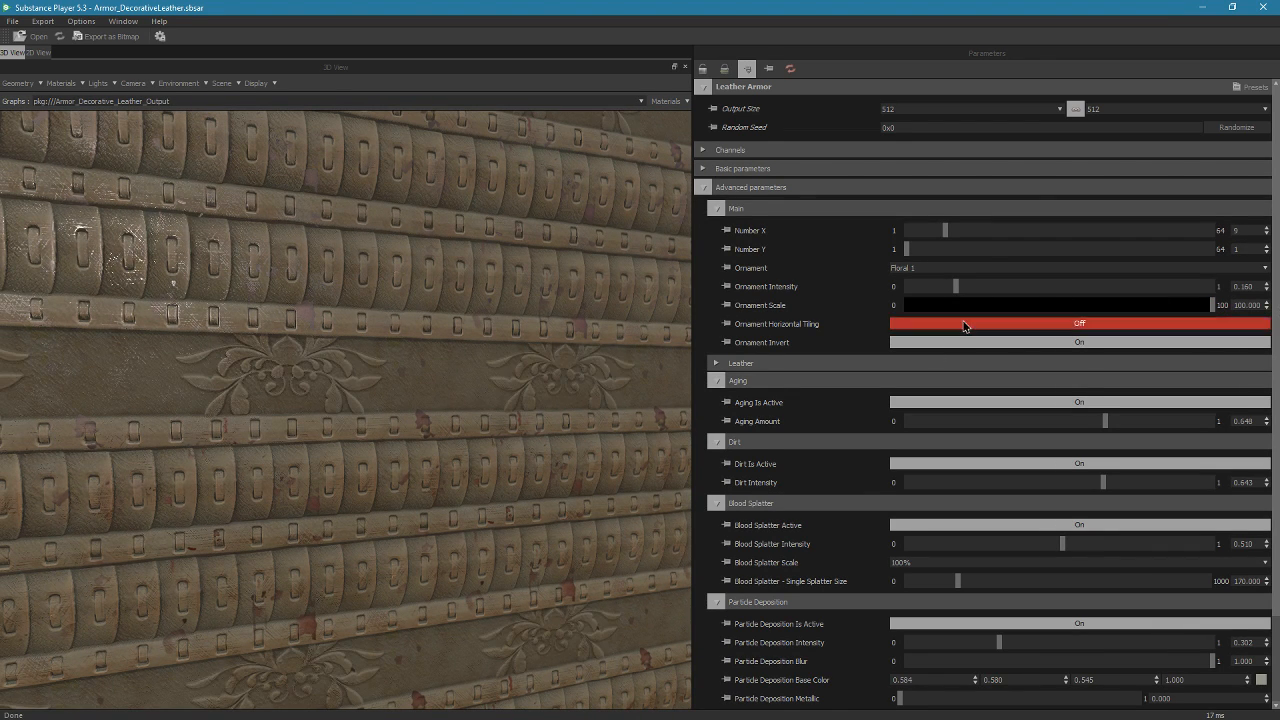
click(964, 324)
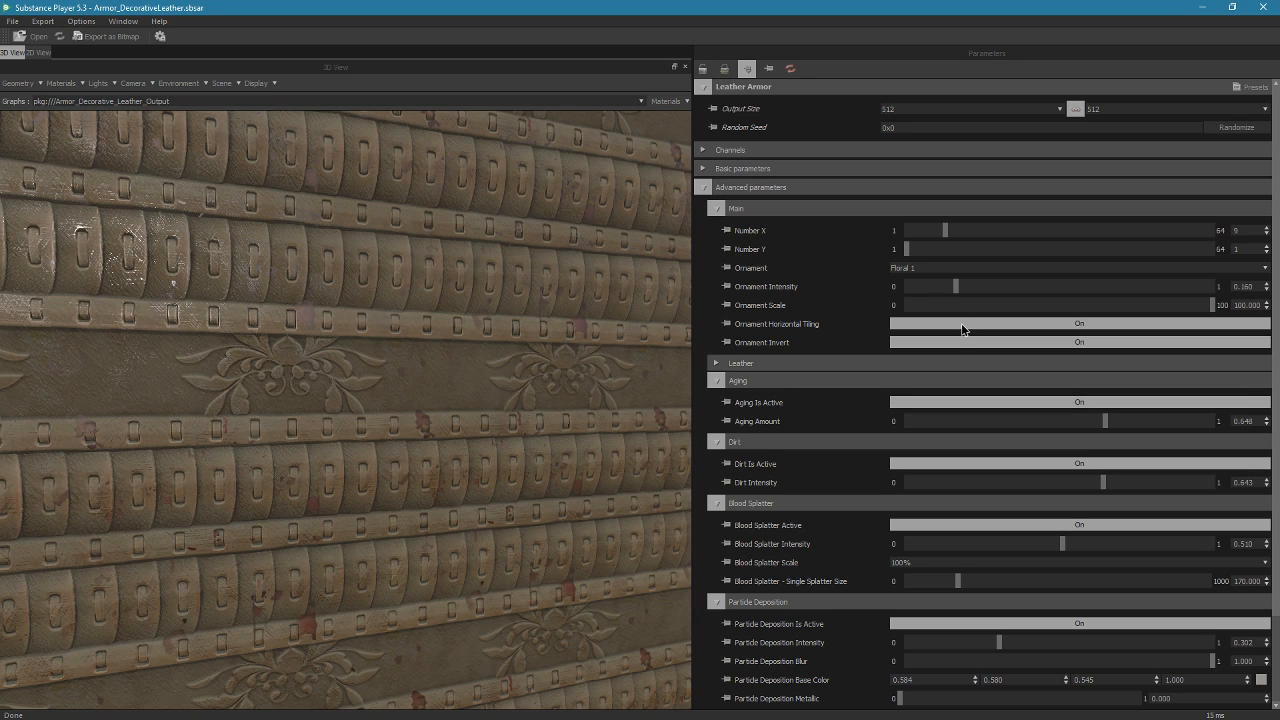
click(961, 323)
Turn off Ornament Invert for the decorative leather and view the floral ornament from an angle
drag(554, 359, 556, 392)
click(1017, 345)
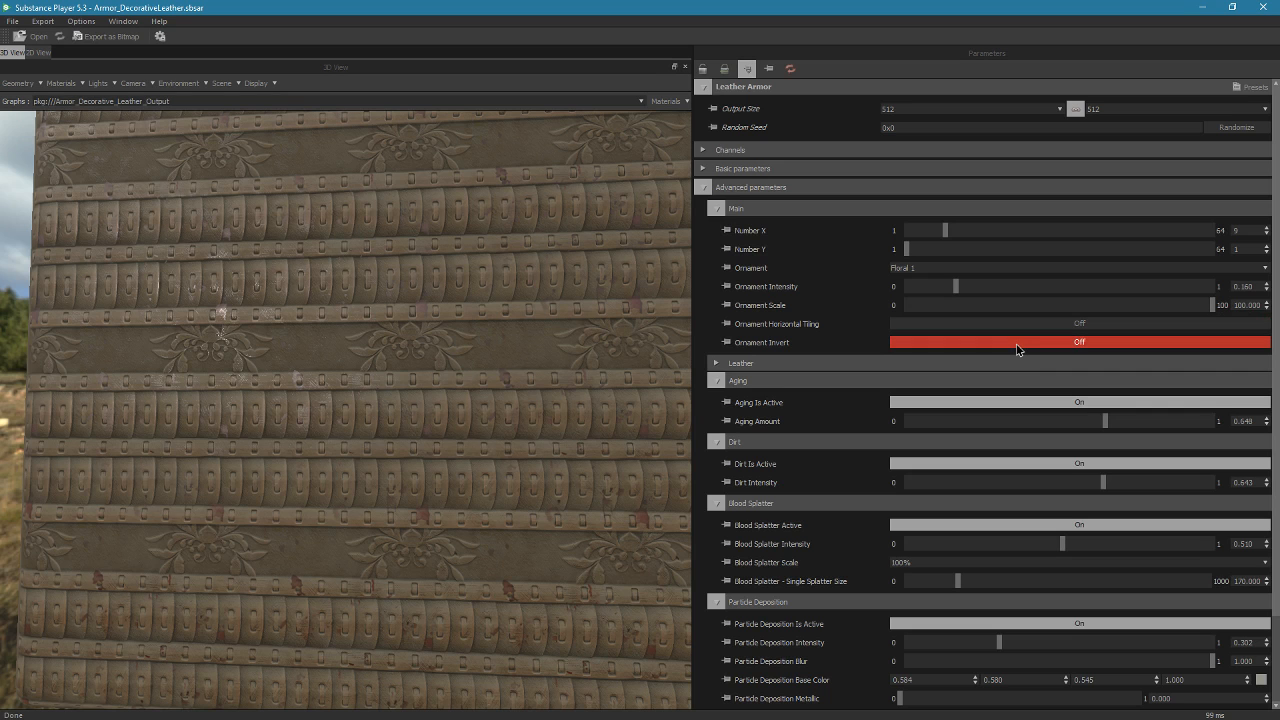
drag(303, 386, 451, 386)
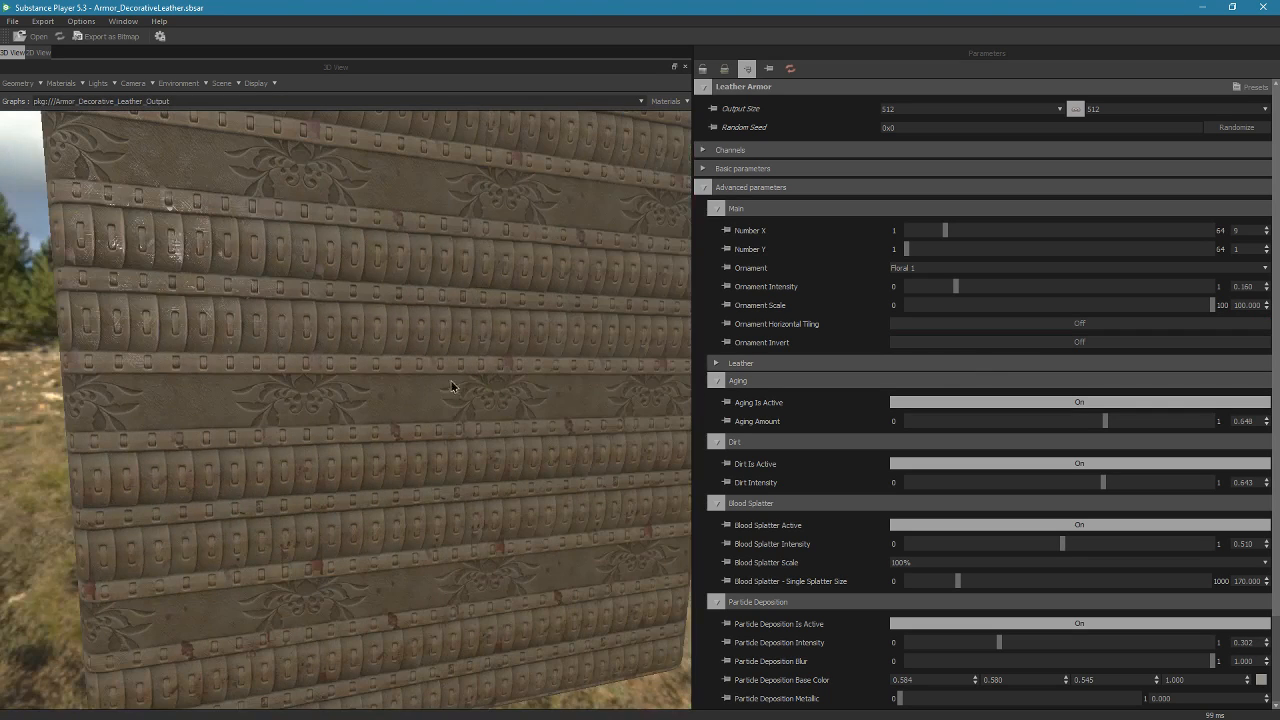
Set the decorative leather's Output Size to 2048 and inspect the ornament and straps up close
click(965, 108)
click(939, 210)
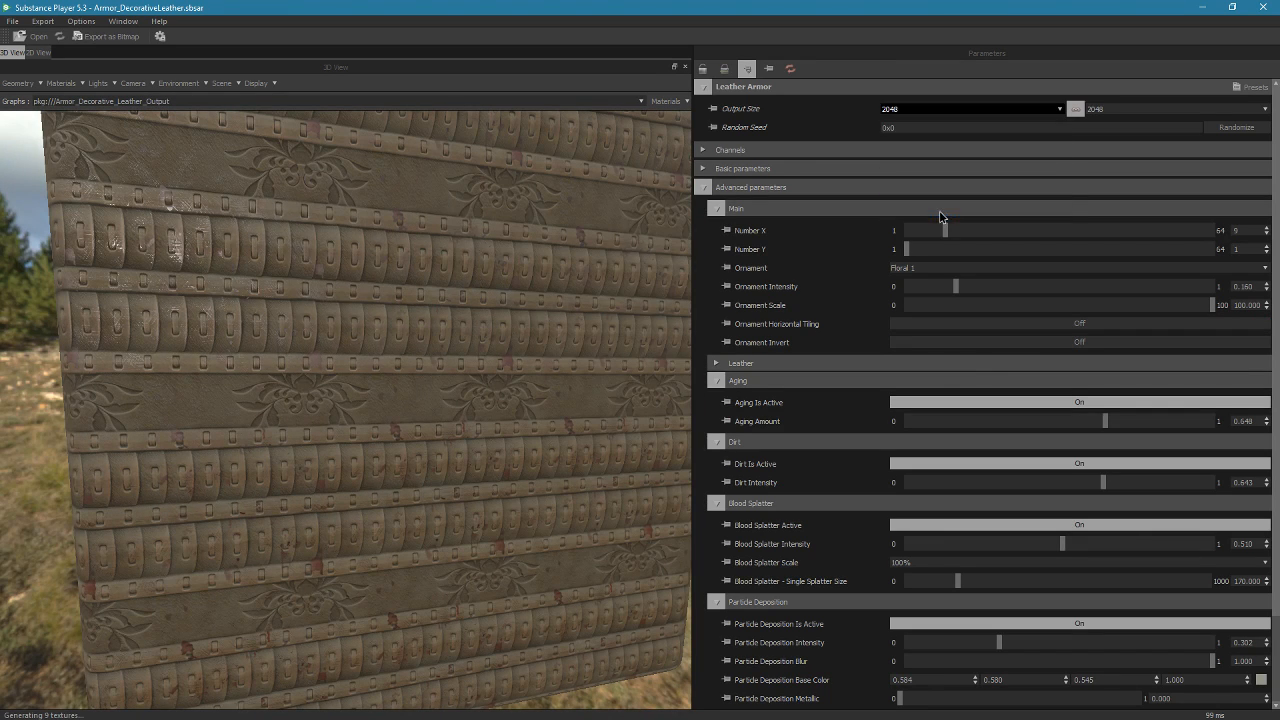
drag(628, 357, 540, 365)
right_drag(540, 365, 593, 103)
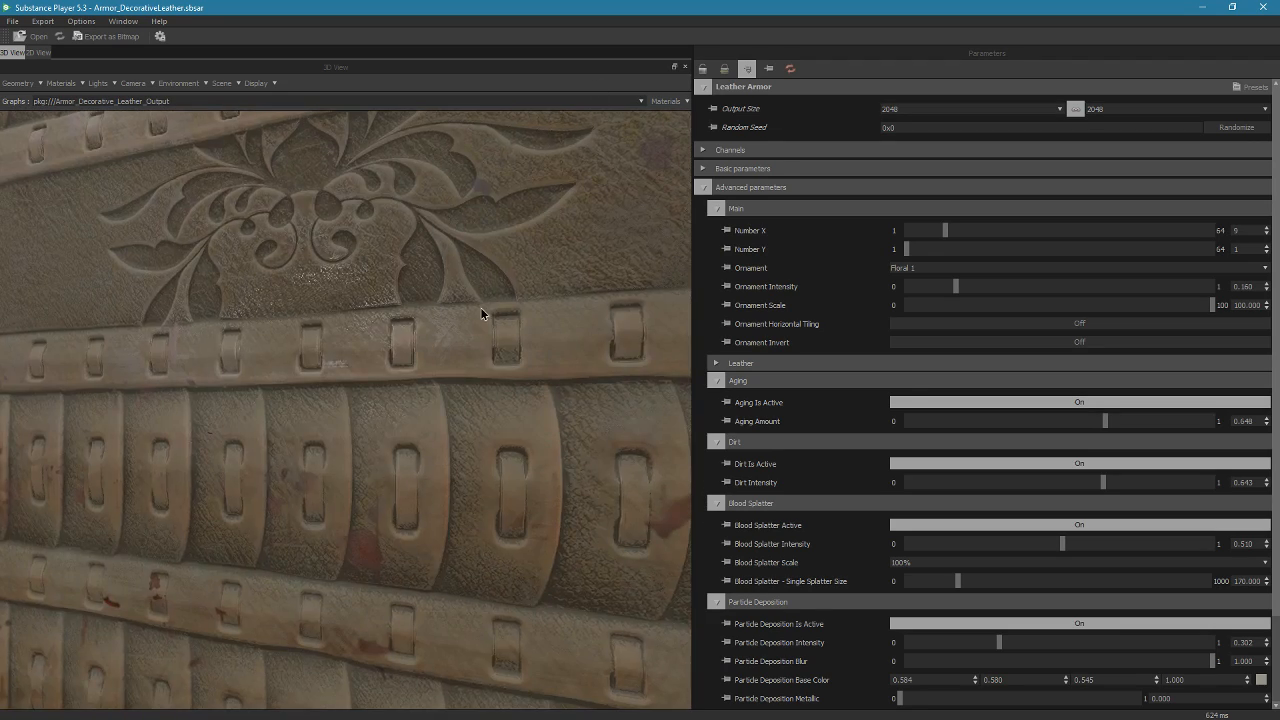
right_drag(480, 307, 480, 385)
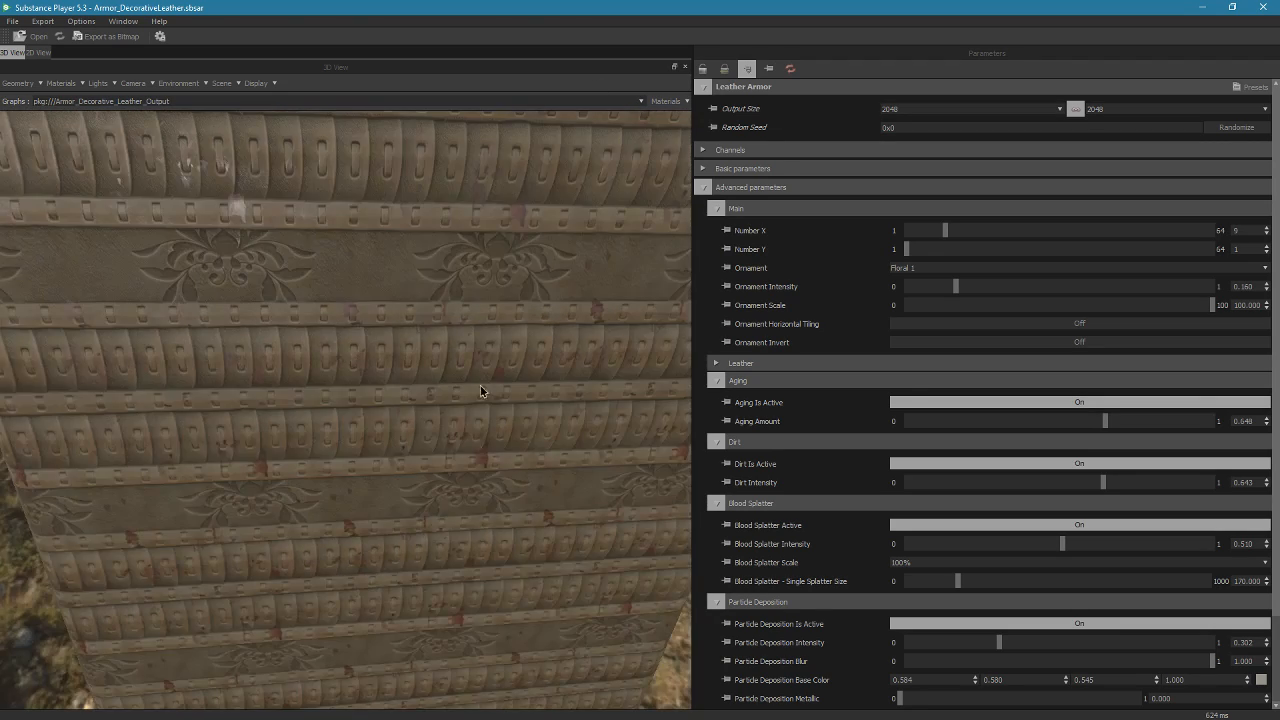
drag(307, 297, 328, 398)
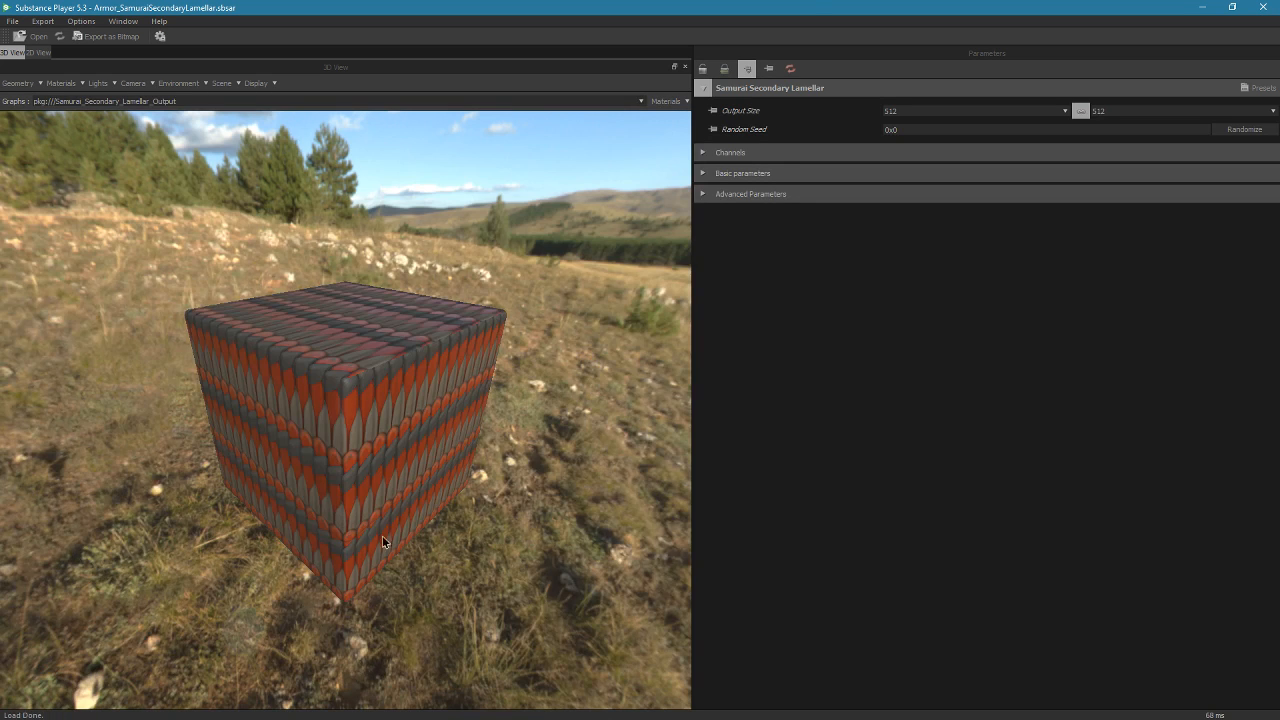
Examine the Samurai Secondary Lamellar cube's scales and straps up close and from several angles
drag(383, 538, 427, 523)
scroll(467, 343, up, 5)
drag(467, 343, 360, 370)
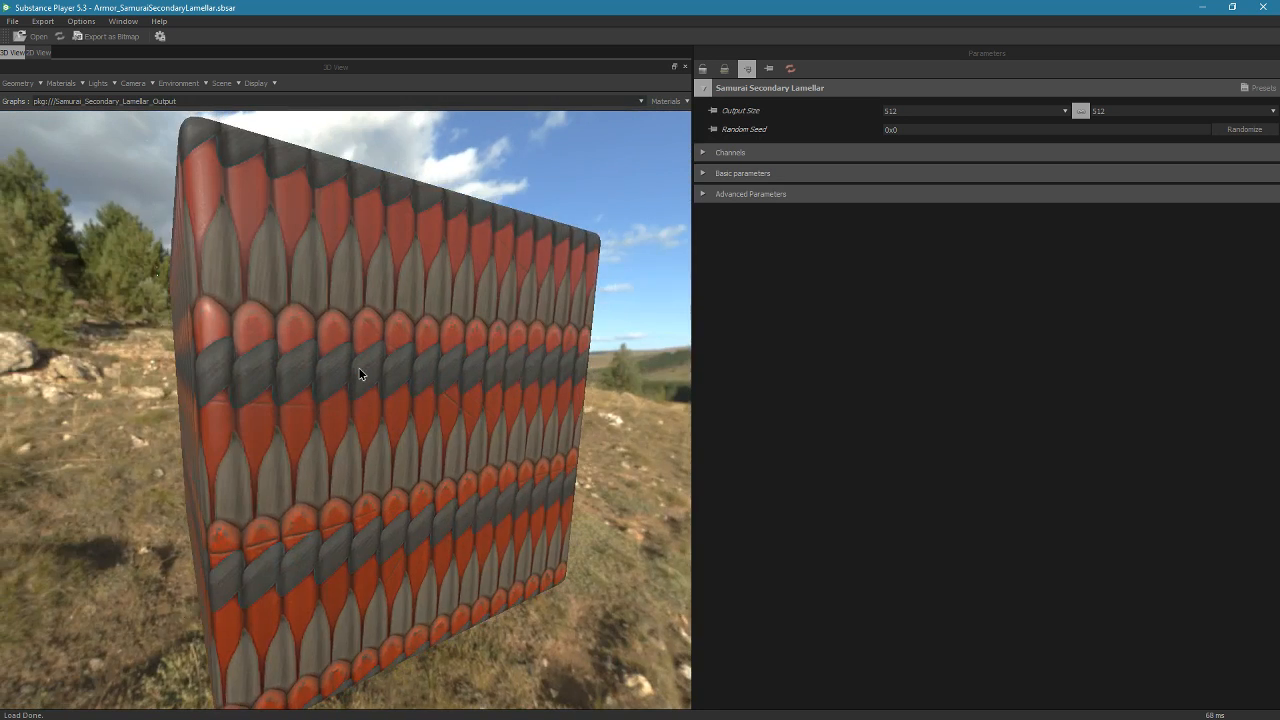
right_drag(360, 371, 375, 333)
drag(375, 333, 366, 428)
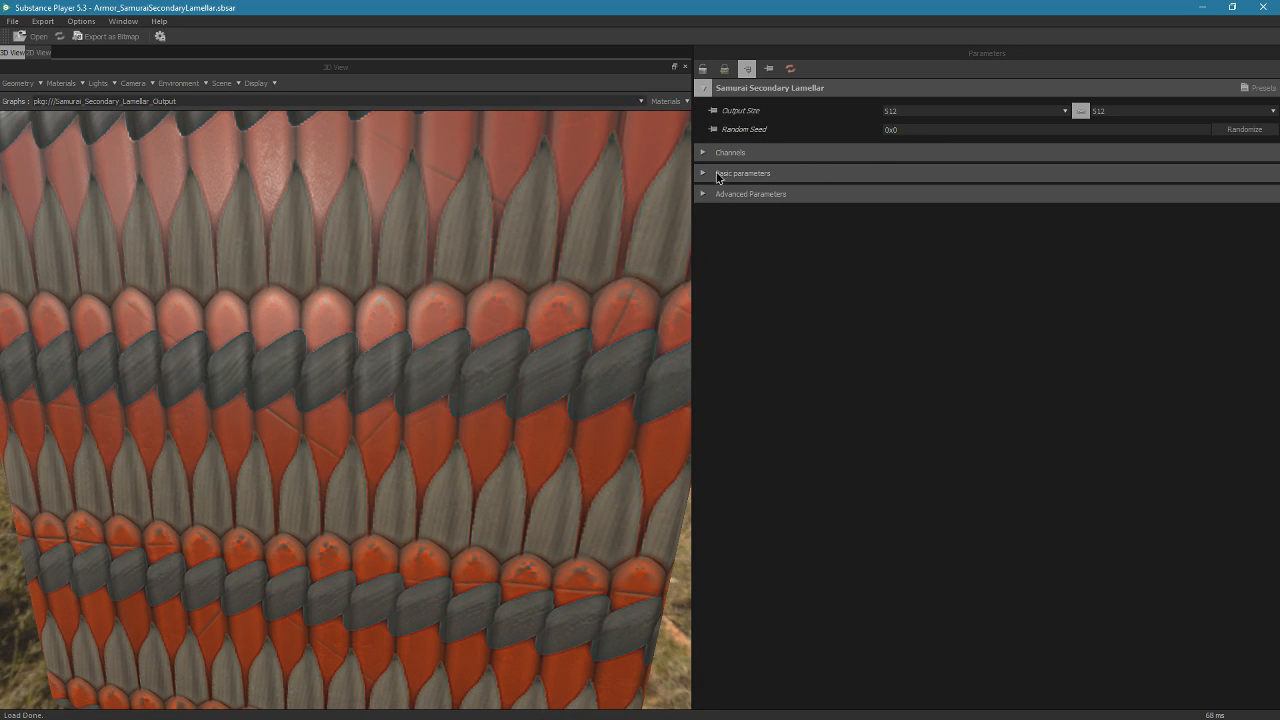
drag(501, 311, 483, 345)
right_drag(483, 345, 408, 485)
drag(408, 485, 395, 437)
right_drag(395, 437, 397, 352)
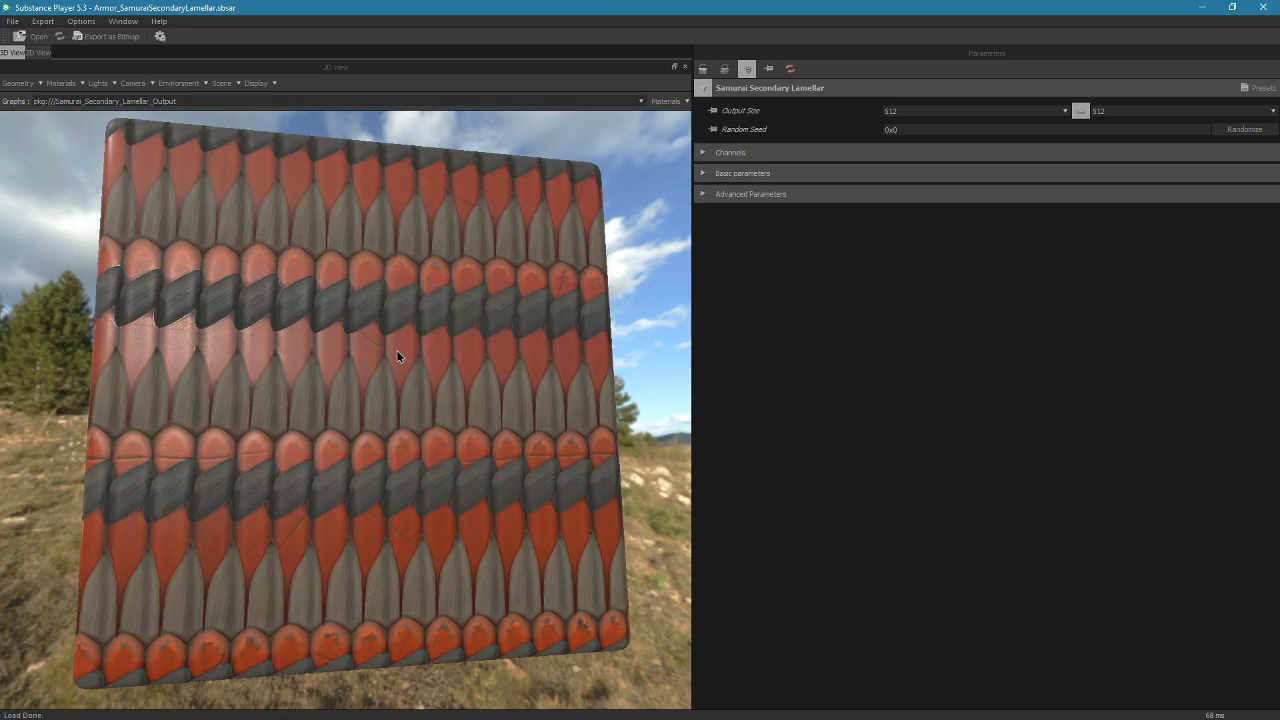
In the lamellar's Main parameters, set Number X to 24 and Number Y to 15
click(703, 194)
click(716, 217)
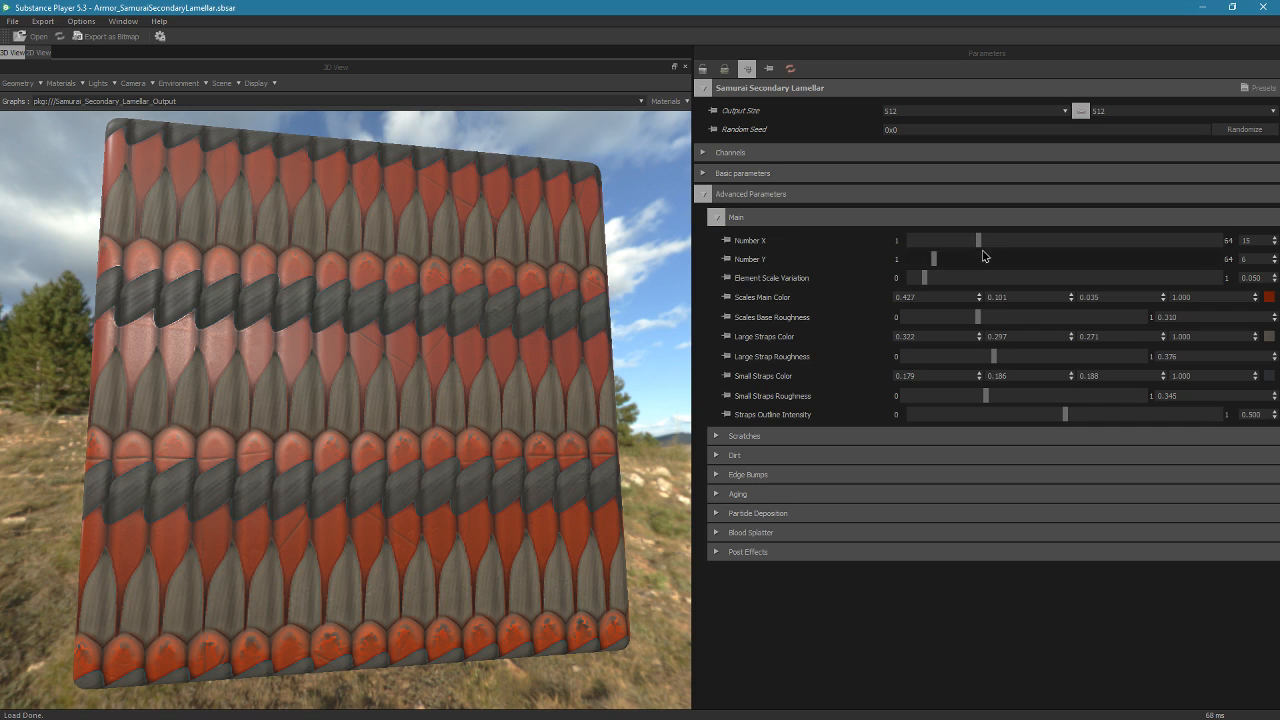
drag(983, 240, 1022, 241)
drag(934, 259, 978, 267)
Set the samurai lamellar's Output Size to 1024 and inspect the denser scale rows
click(914, 111)
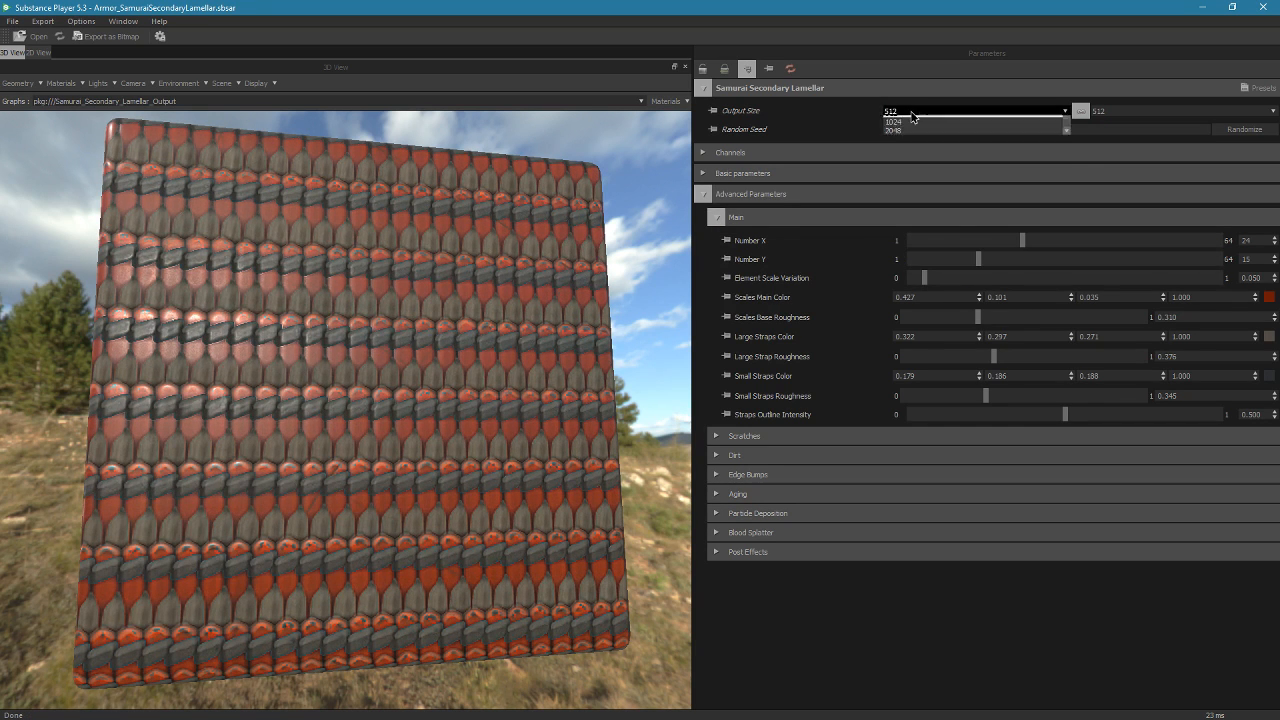
click(910, 212)
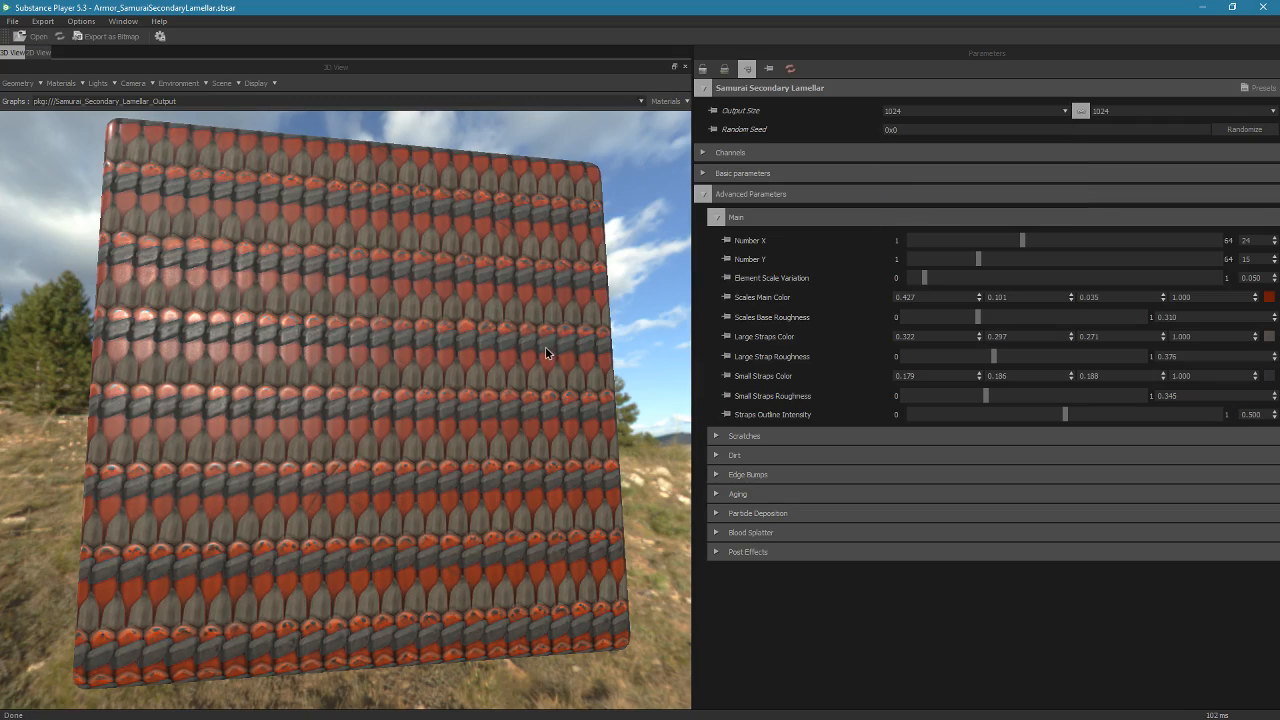
drag(545, 346, 415, 398)
scroll(517, 336, up, 2)
scroll(517, 336, down, 3)
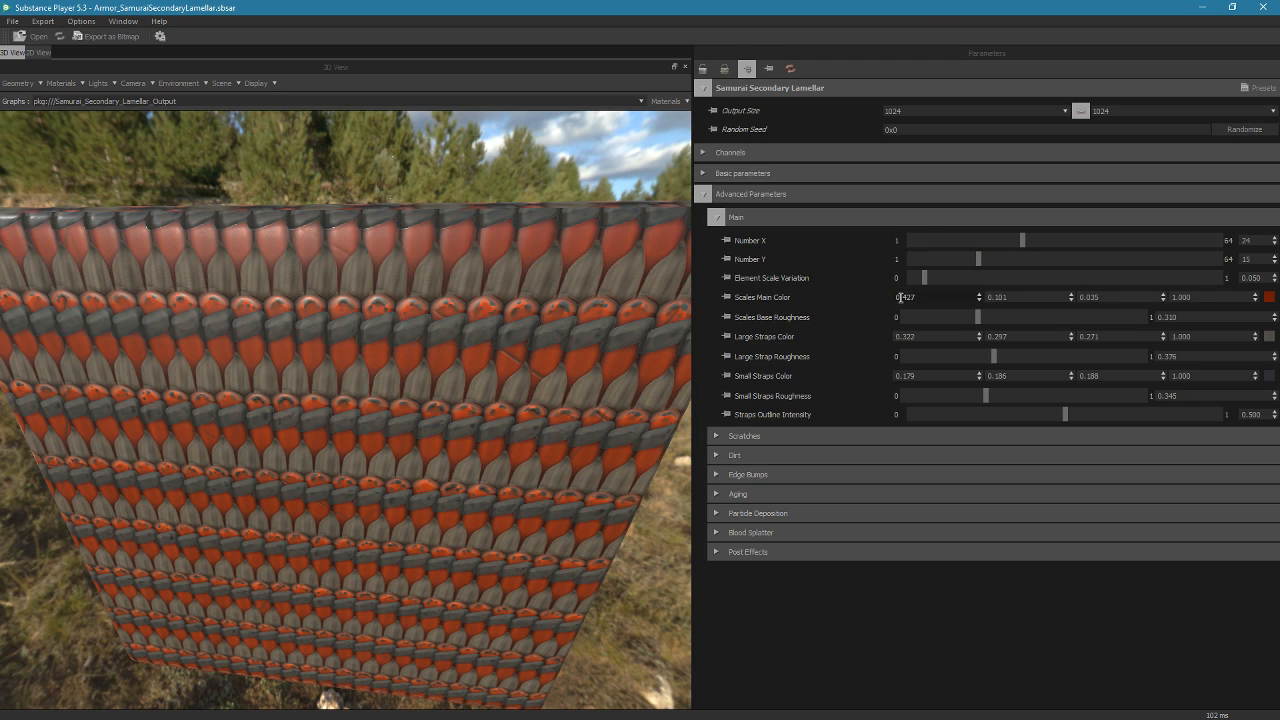
Set Scales Main Color to a dark red of about 0.420, 0.104, 0.041 and Scales Base Roughness to about 0.332
click(1269, 297)
click(595, 373)
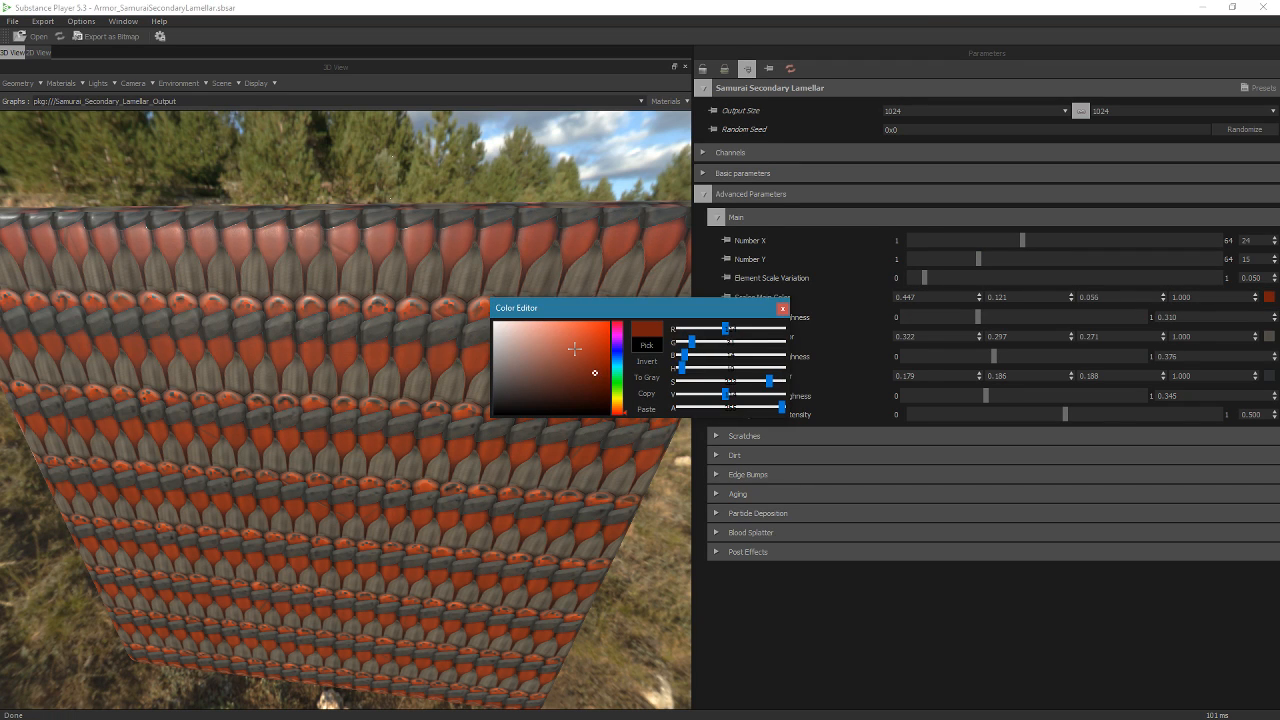
click(567, 369)
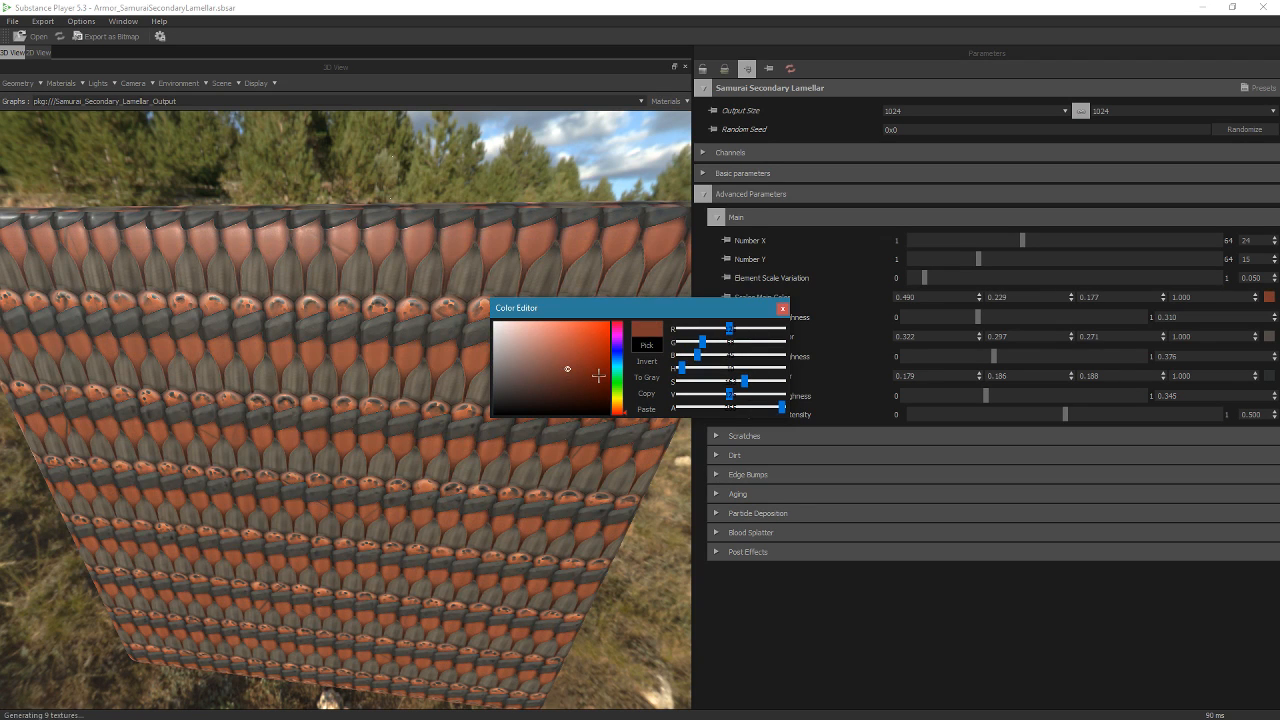
click(598, 375)
click(783, 308)
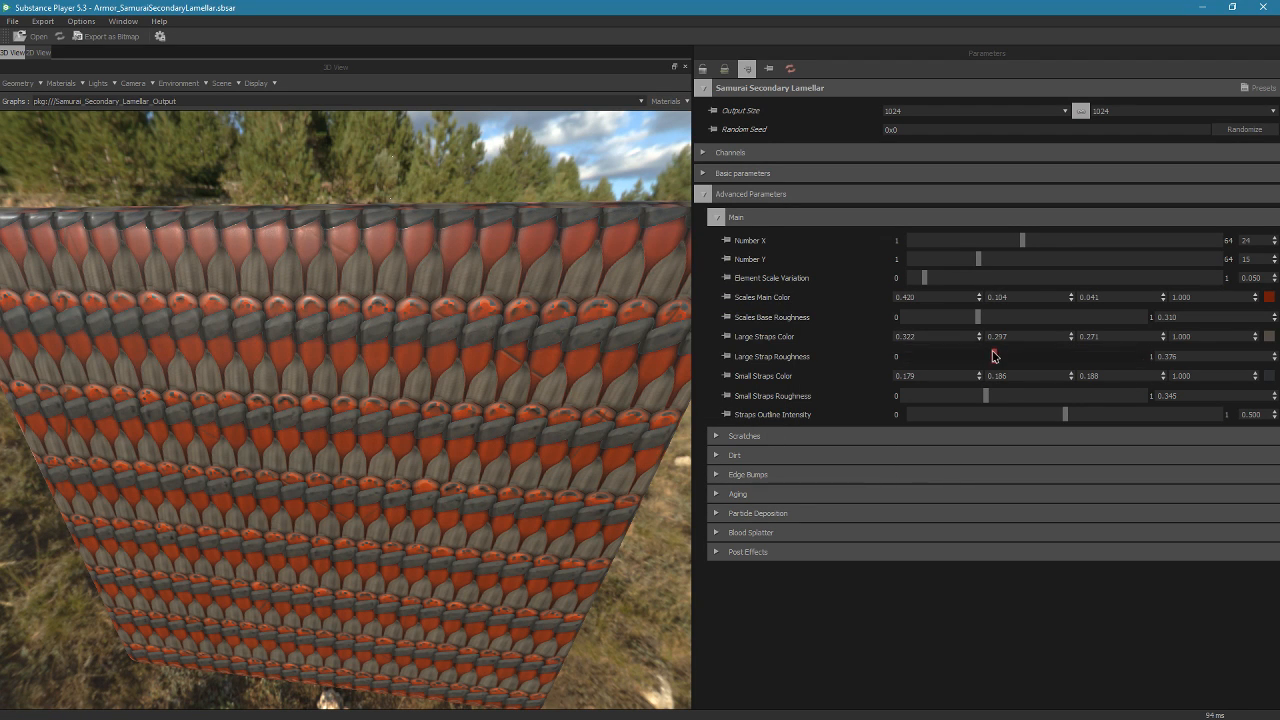
drag(980, 319, 985, 320)
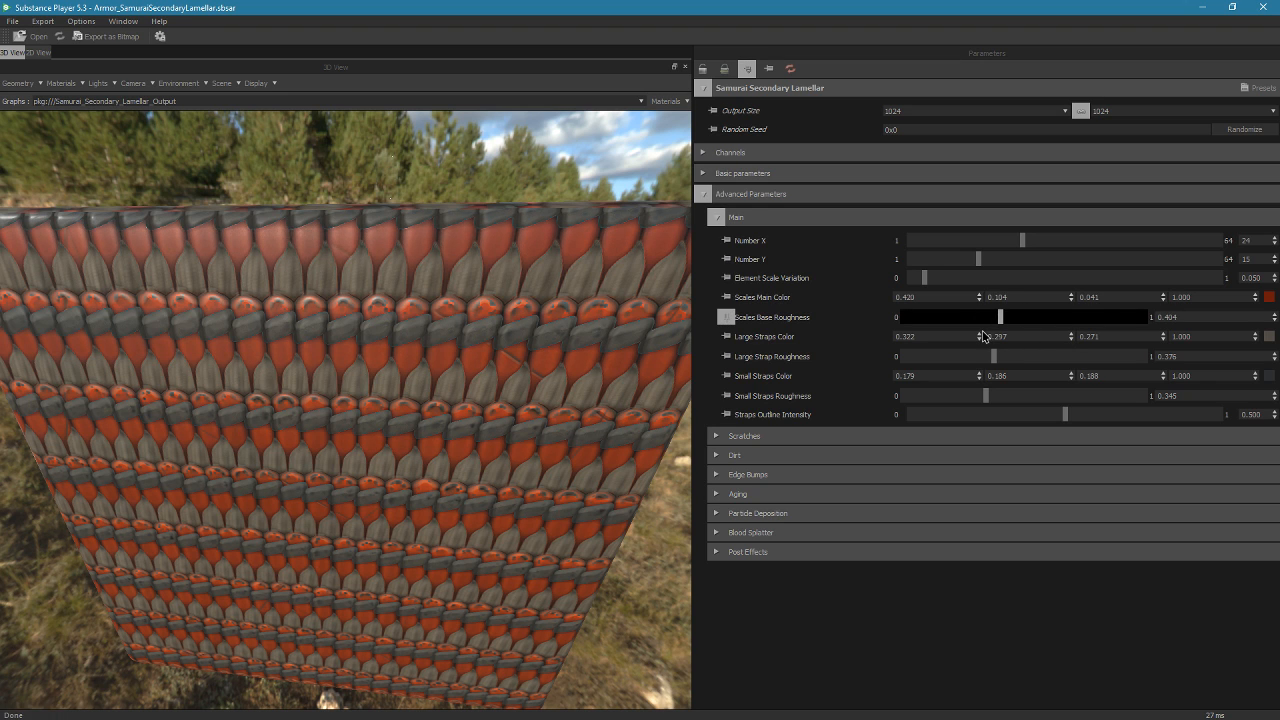
Activate Dirt on the samurai lamellar and set Dirt Intensity to about 0.244
click(723, 456)
click(1039, 479)
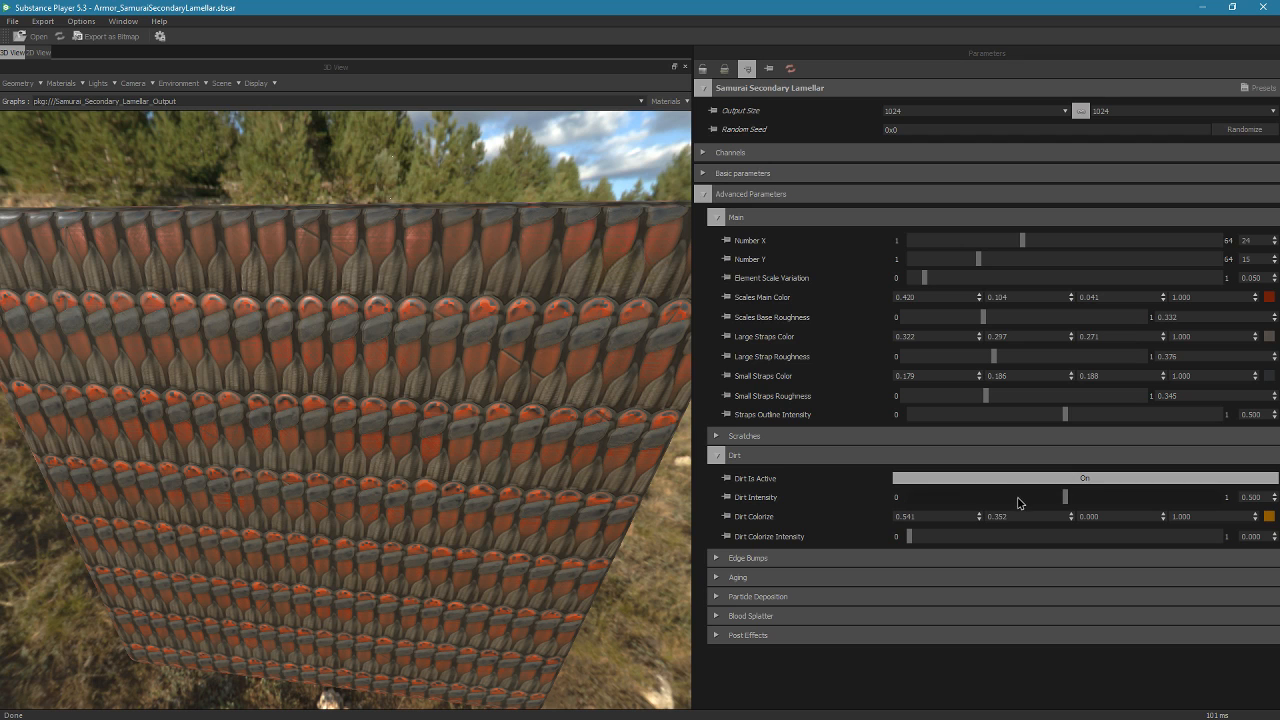
click(973, 497)
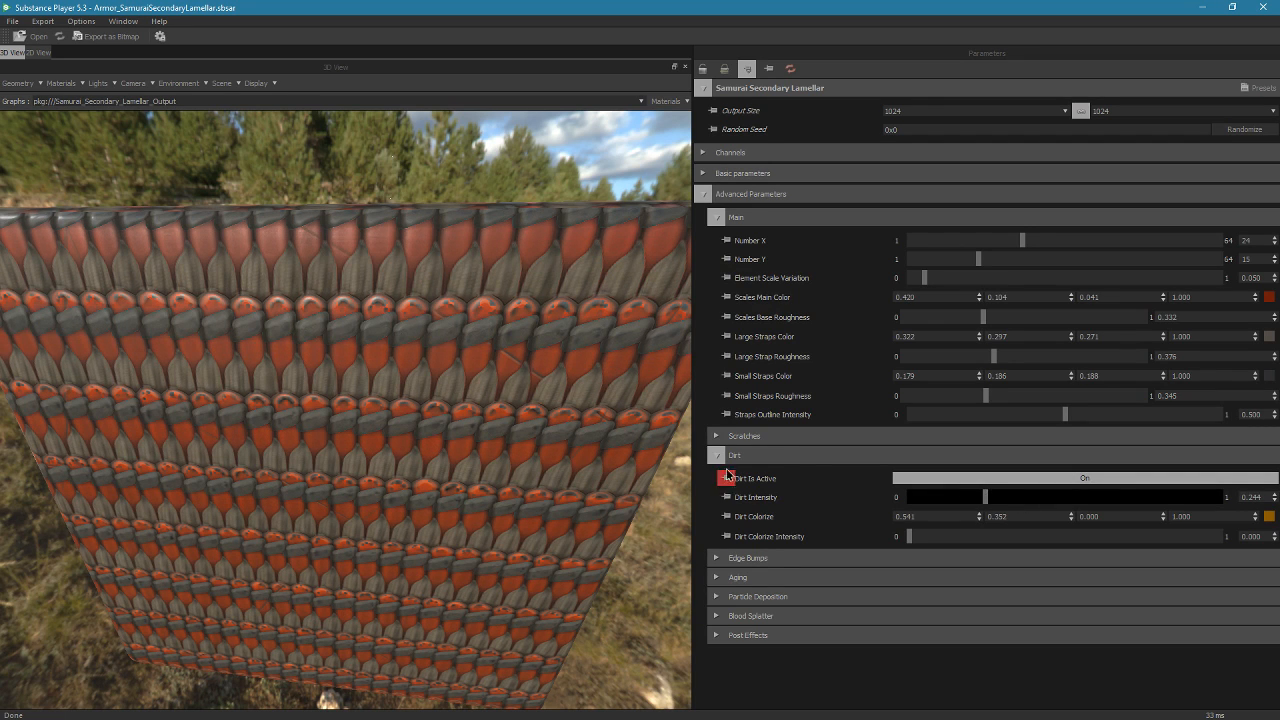
click(716, 455)
Set the samurai lamellar's Scratches Intensity to about 0.370 and view the scratched scales from the front
click(716, 437)
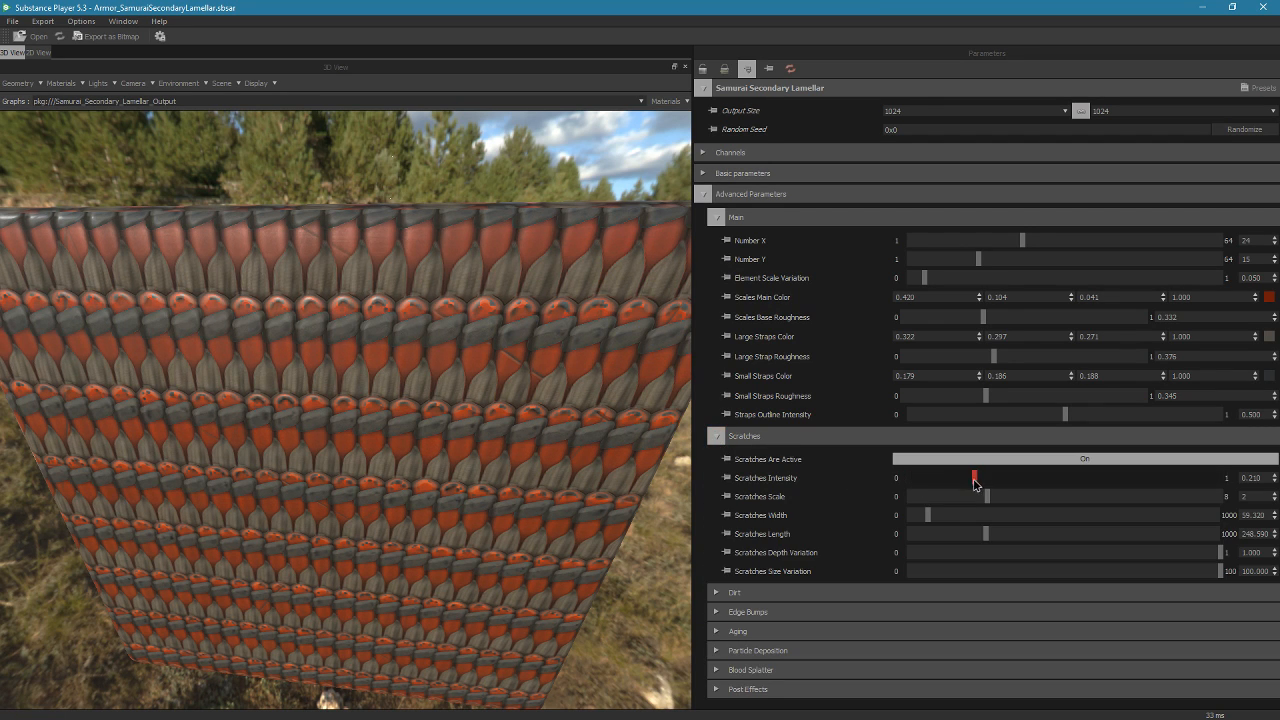
click(1041, 478)
click(1024, 478)
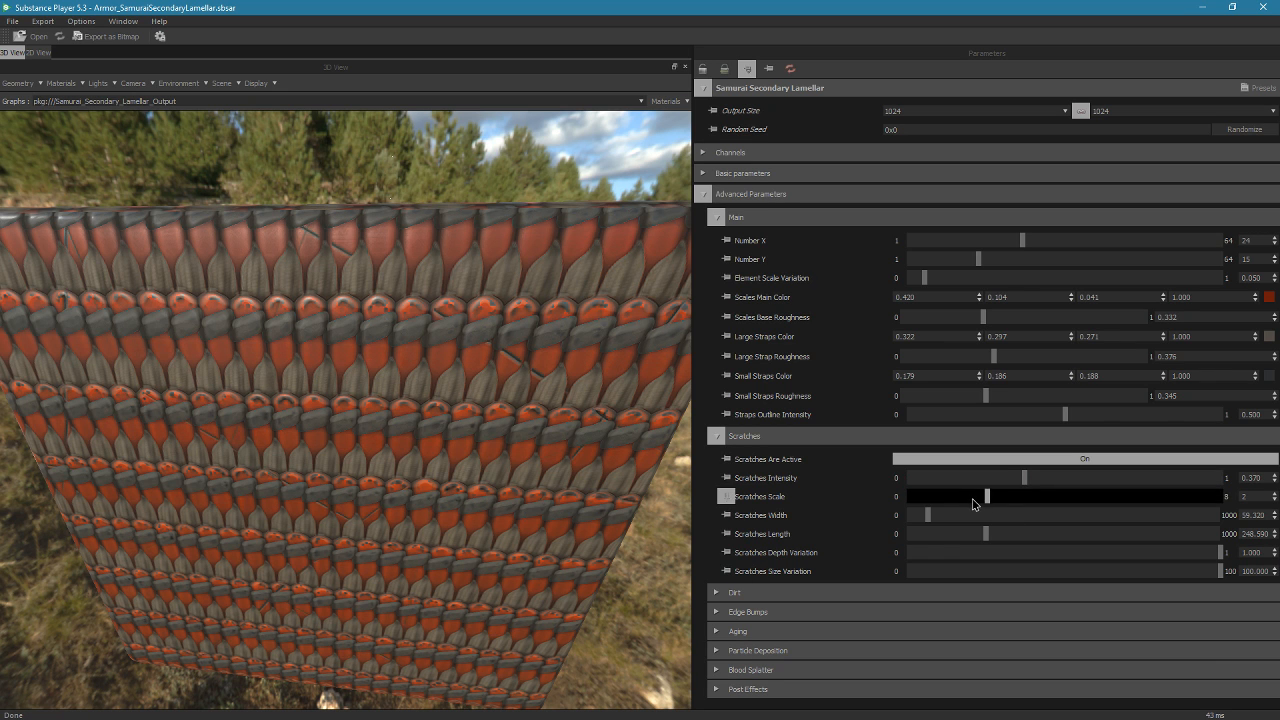
drag(384, 541, 396, 498)
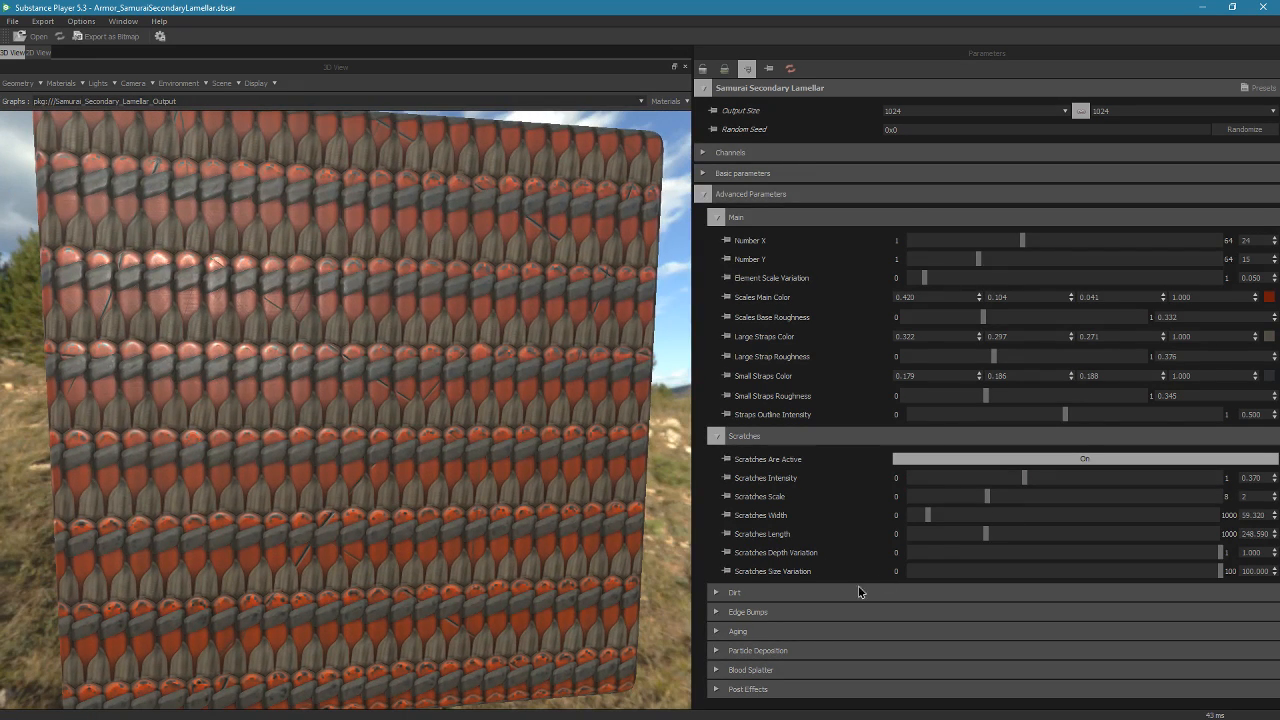
click(716, 437)
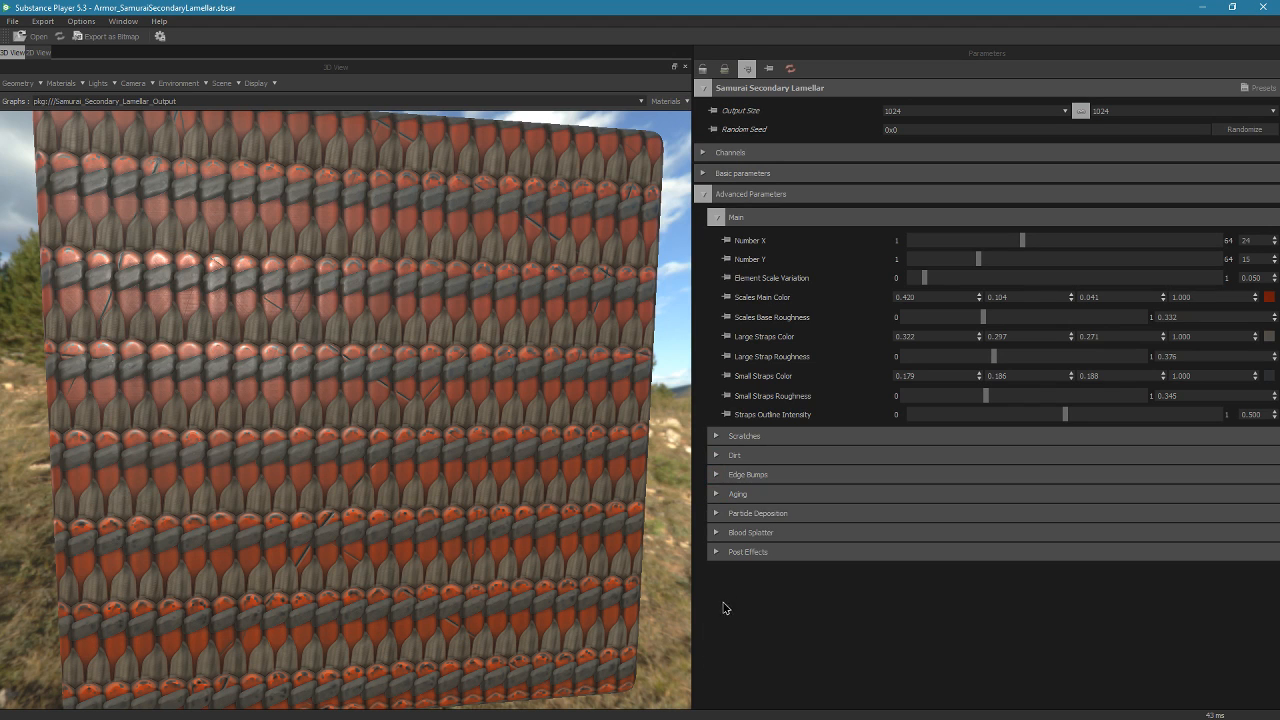
Adjust the slider in the samurai lamellar's Aging parameters
click(716, 494)
drag(1049, 537, 1098, 541)
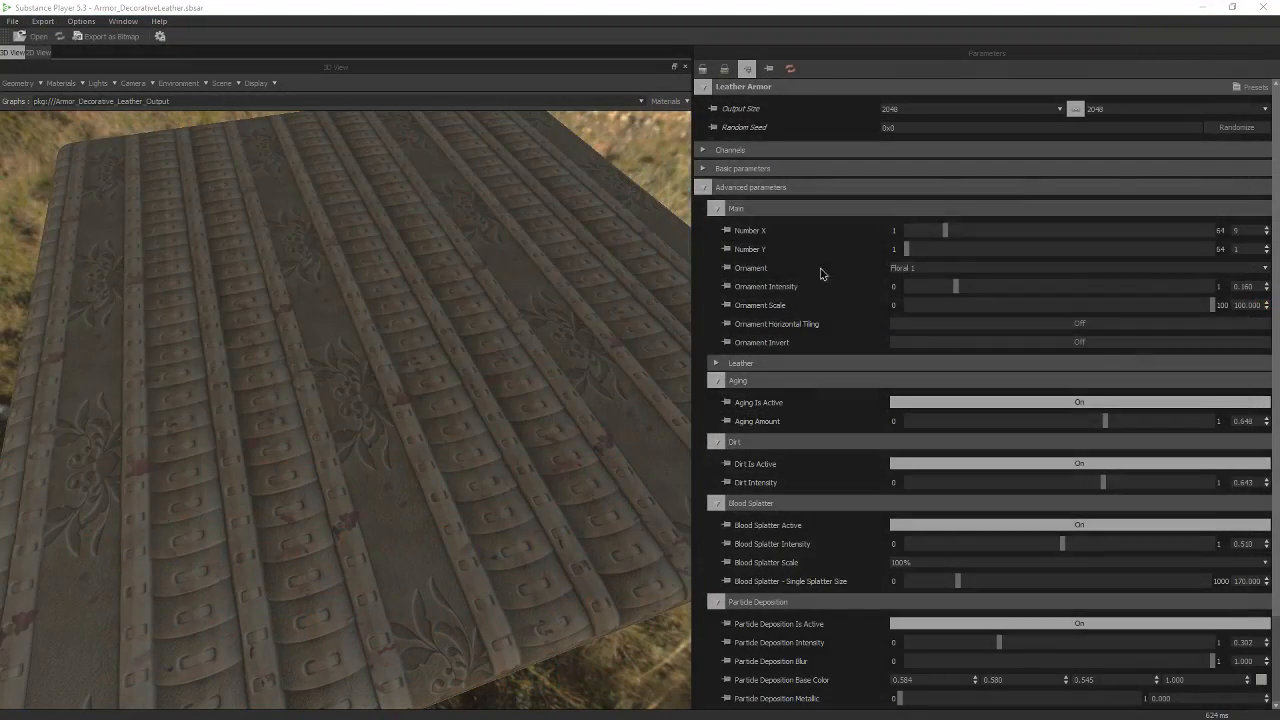
Close the decorative leather preview, return to Substance Painter, and frame the textured jacket to review it with its material layers
click(1259, 7)
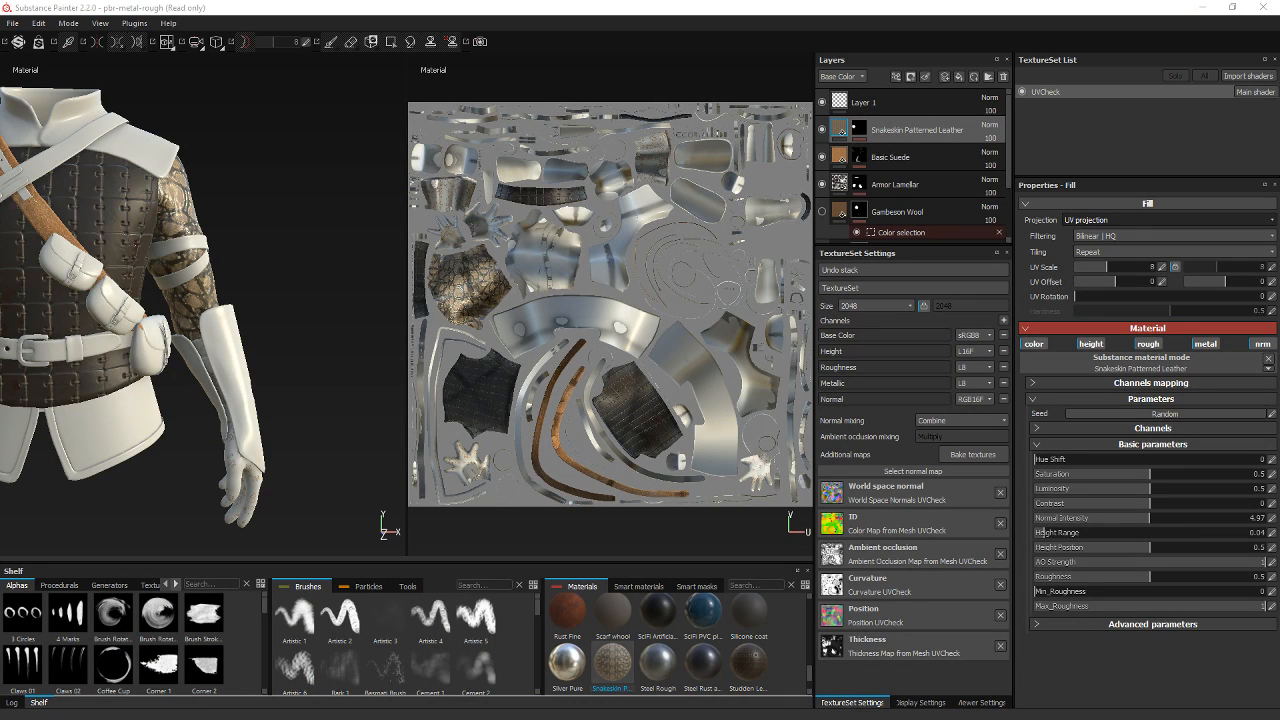
alt+drag(214, 297, 228, 300)
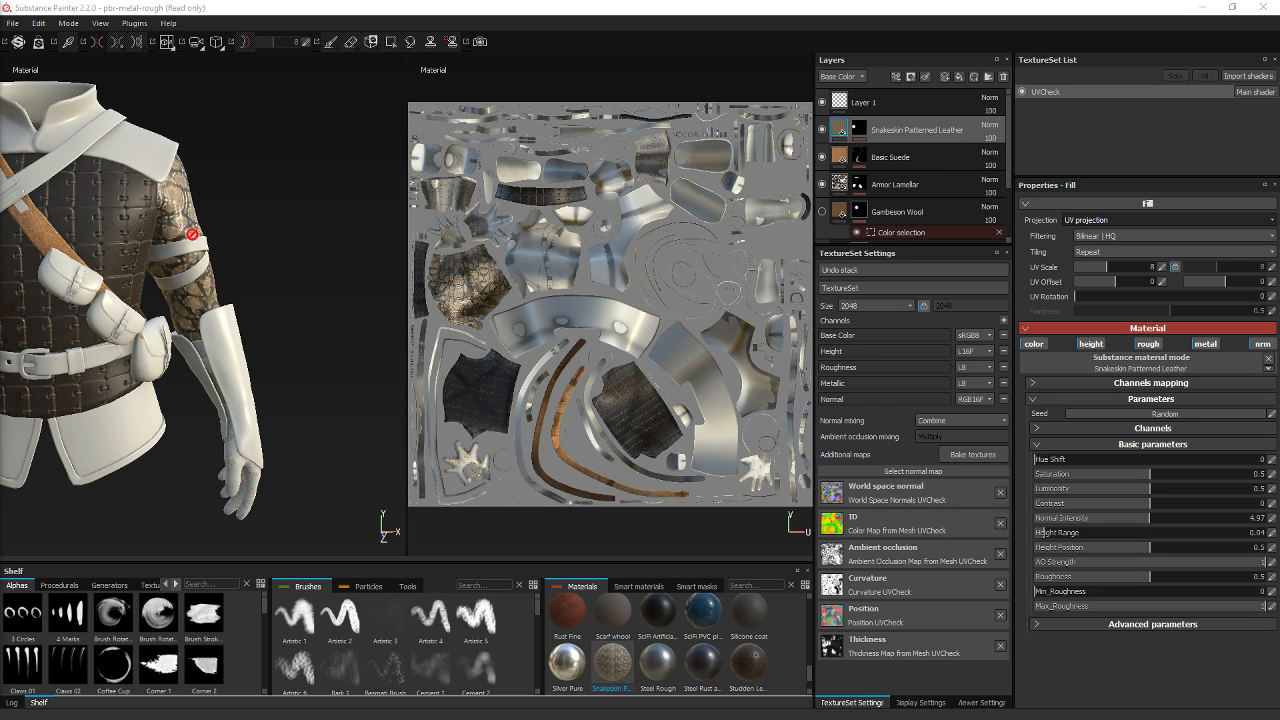
key(f)
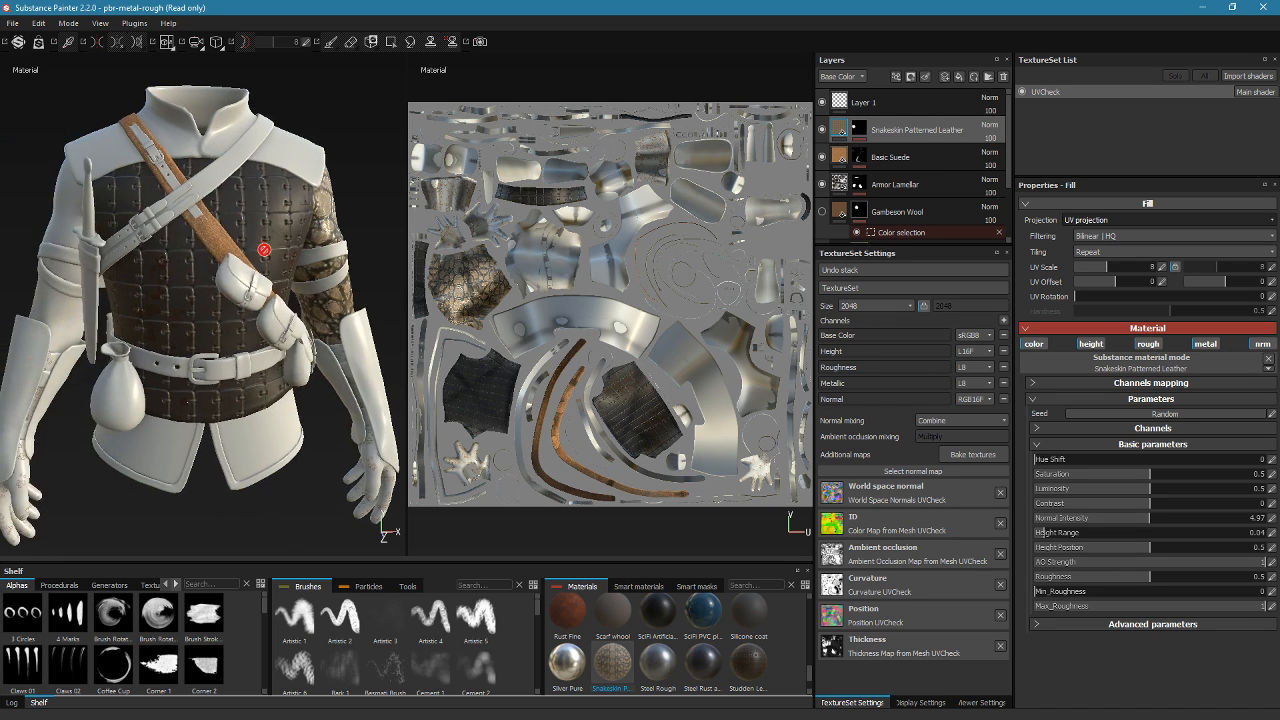
alt+drag(264, 250, 360, 220)
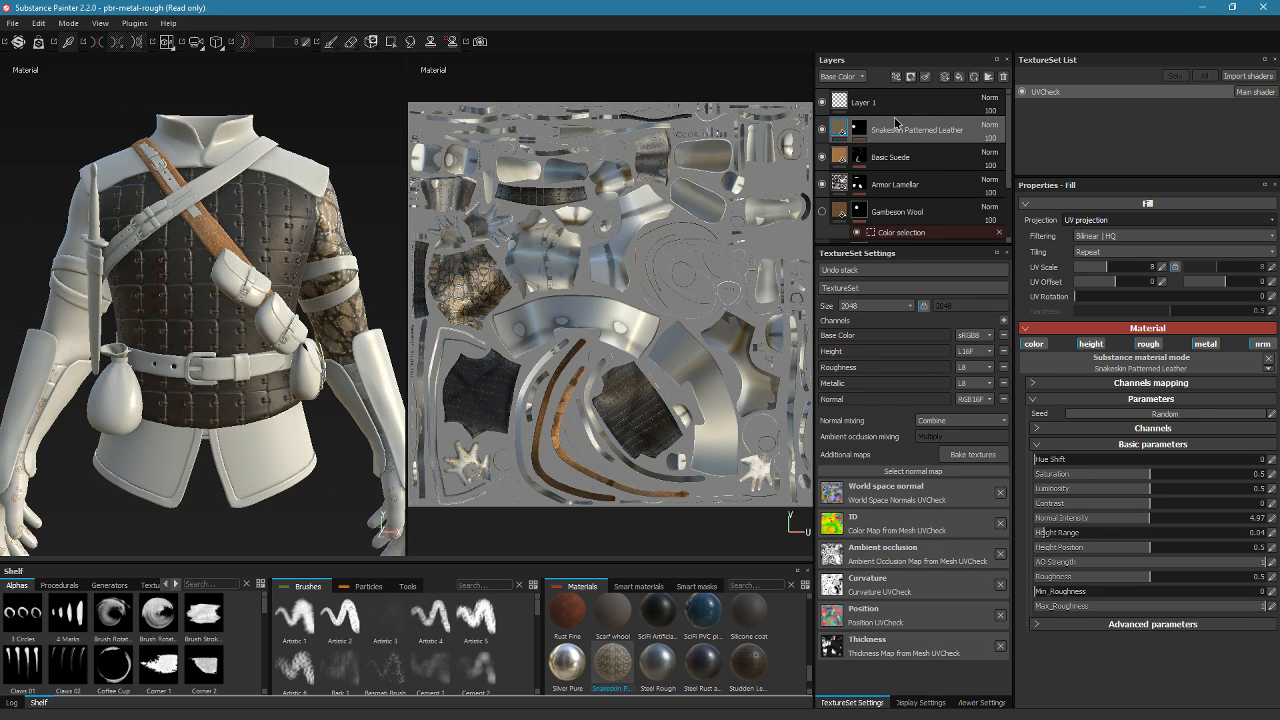
scroll(908, 160, down, 3)
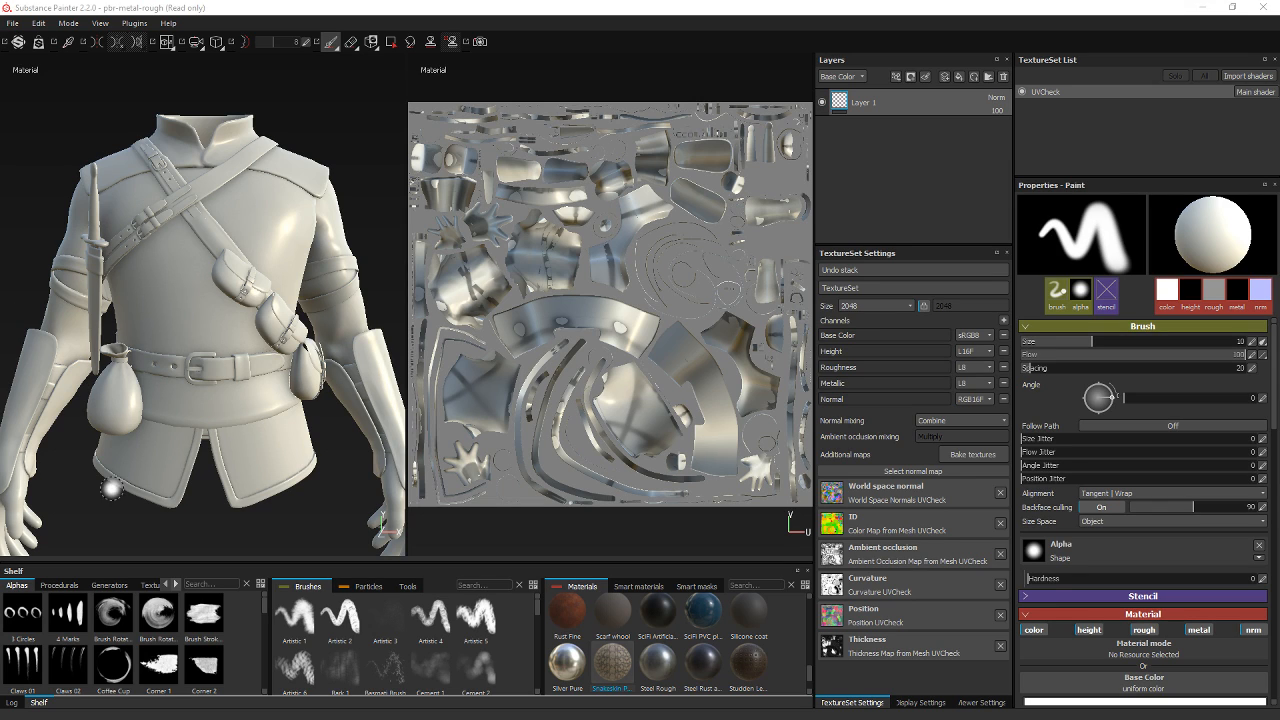
Import the substance material file into the material shelf for the current session only
alt+drag(202, 378, 215, 397)
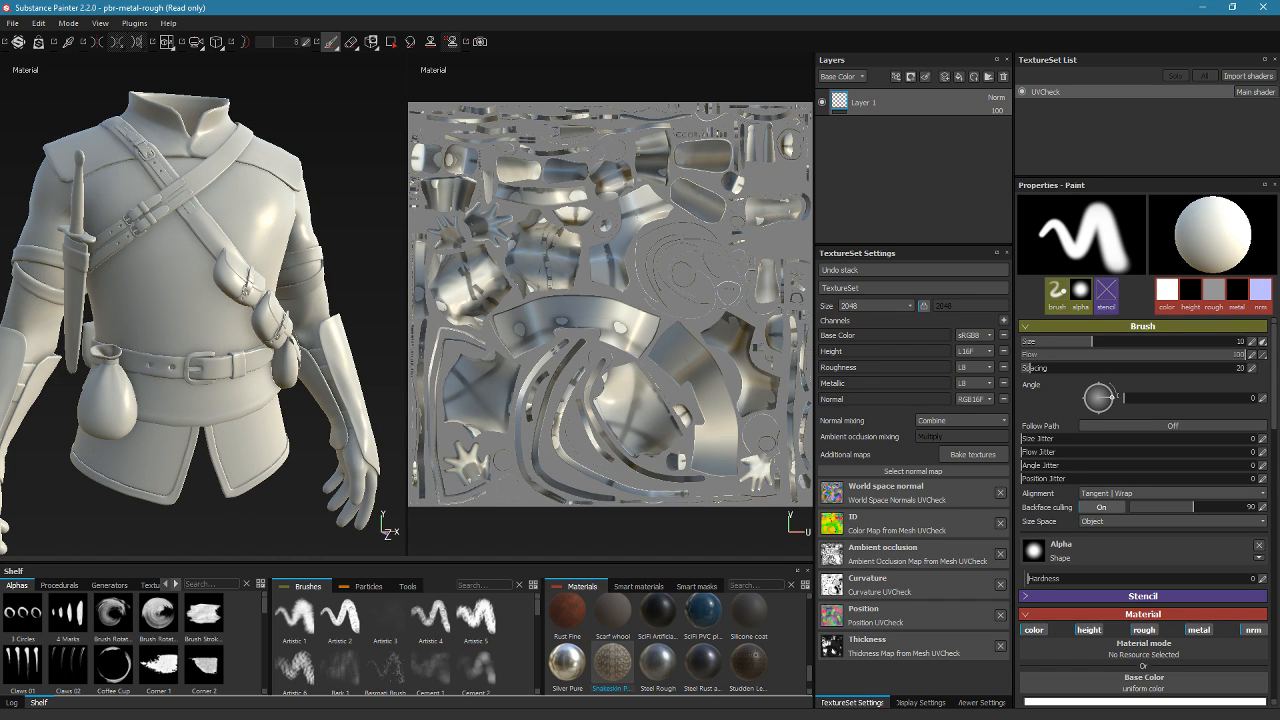
drag(703, 610, 660, 650)
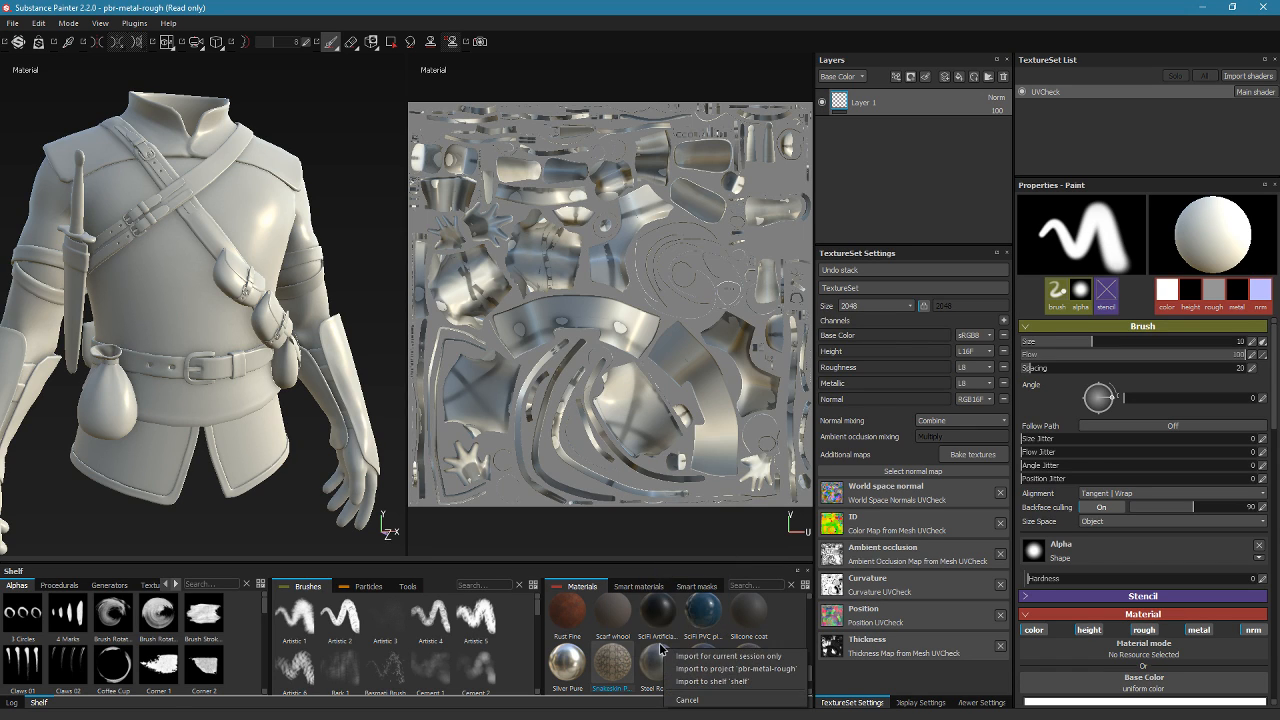
click(757, 657)
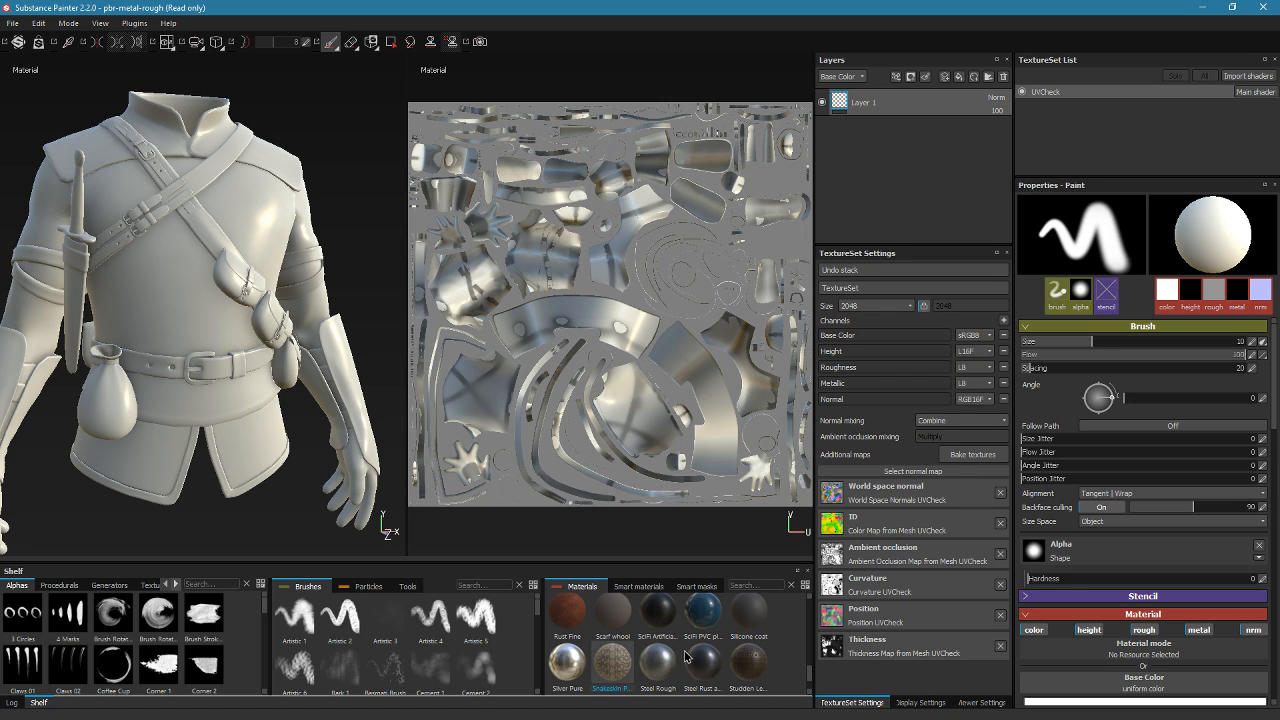
Look through the material shelf for the imported leather material, filtering by "dec" and clearing that filter
scroll(658, 633, up, 2)
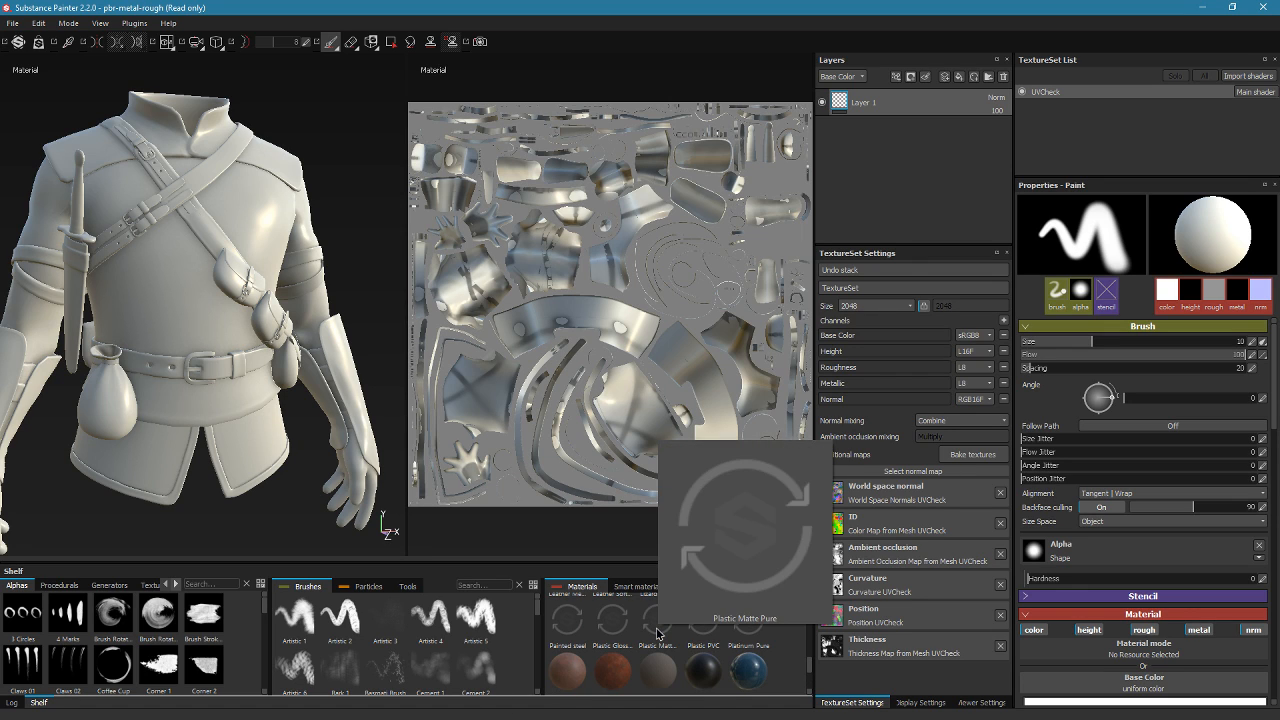
scroll(645, 630, up, 2)
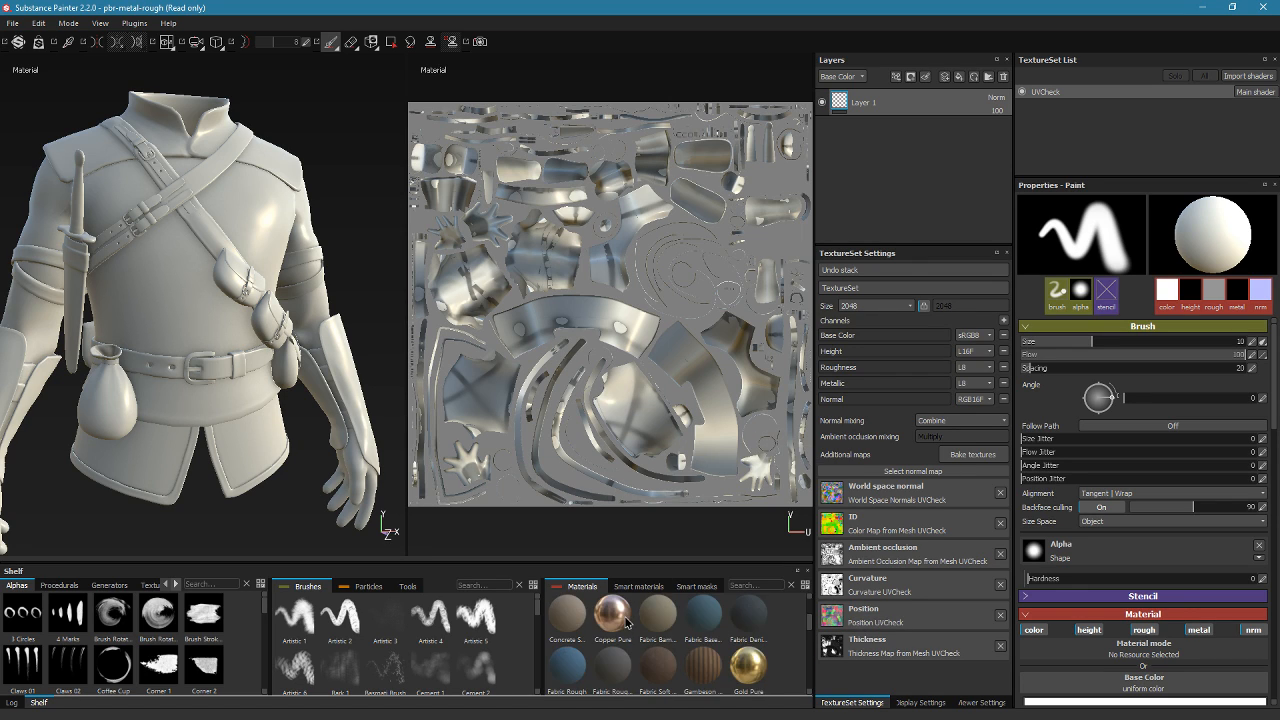
scroll(628, 622, down, 3)
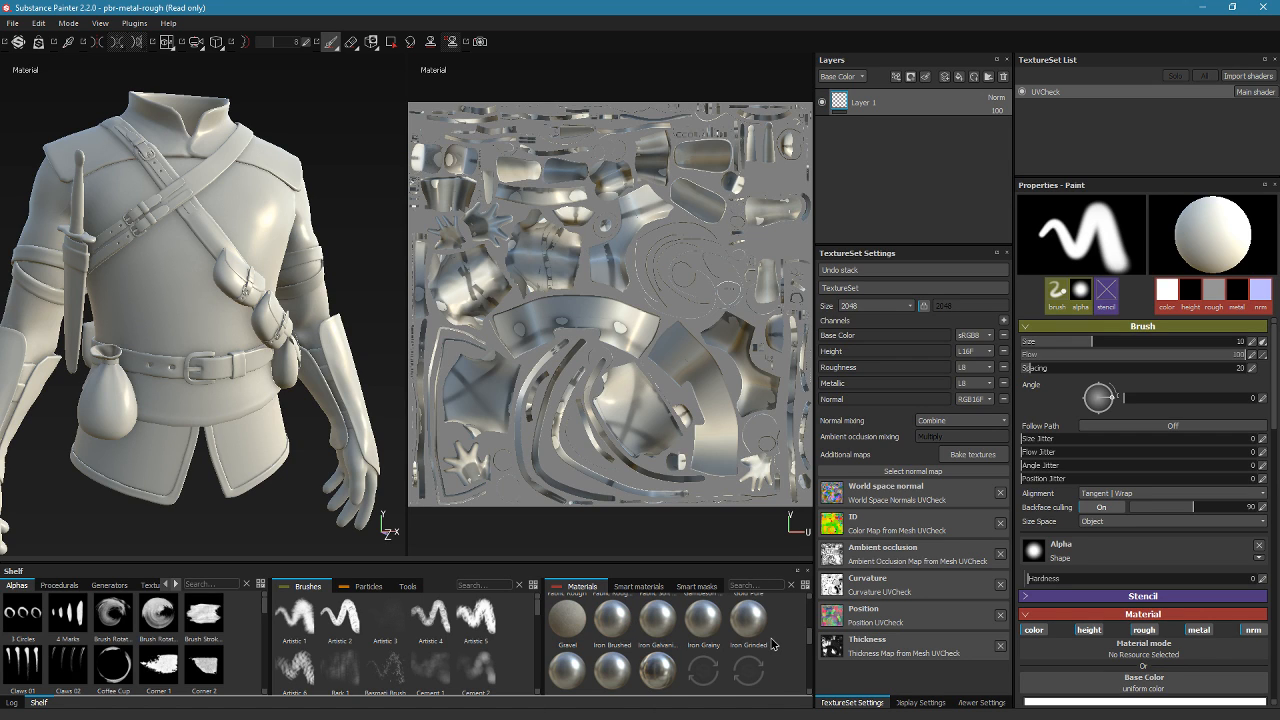
scroll(771, 644, up, 3)
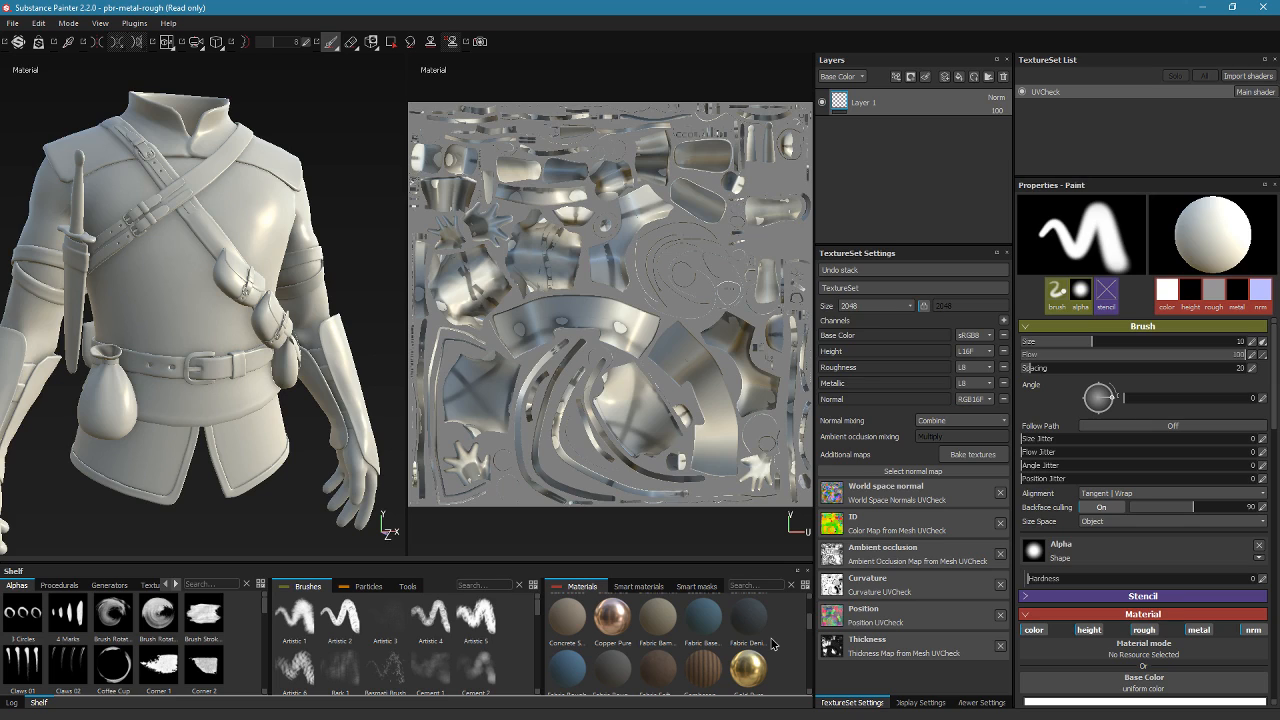
click(740, 586)
text(dec)
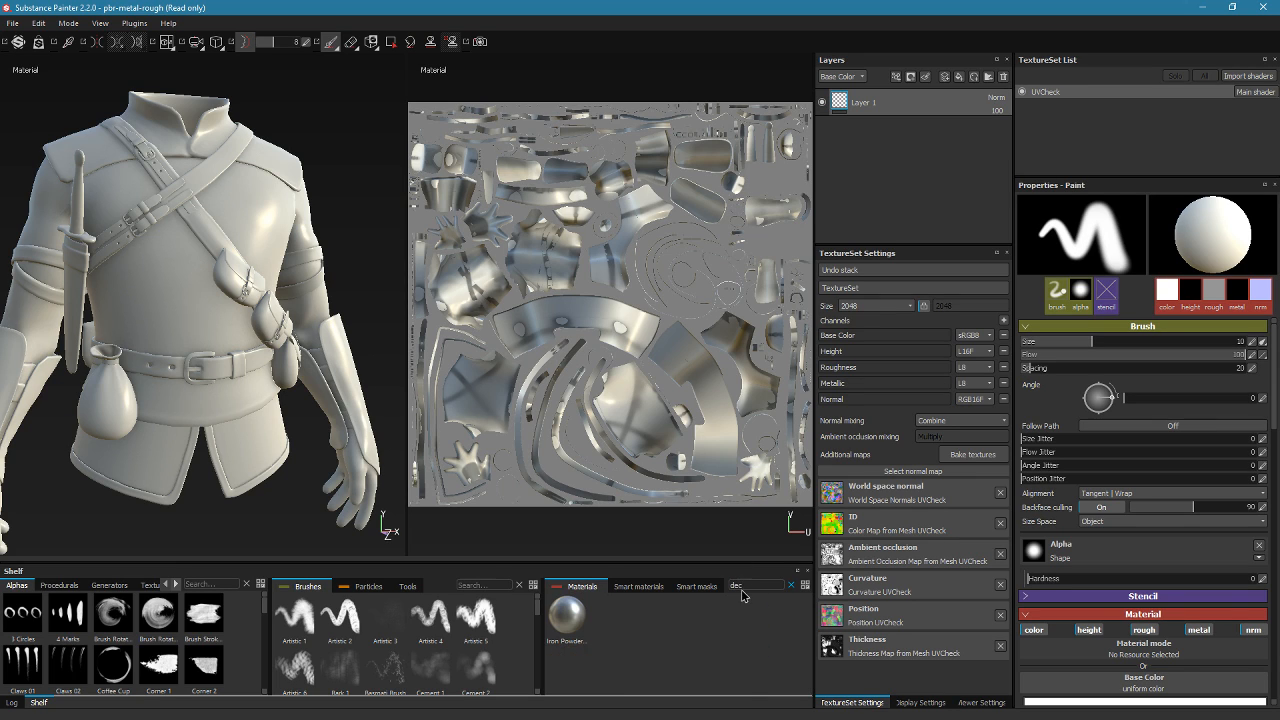
click(791, 585)
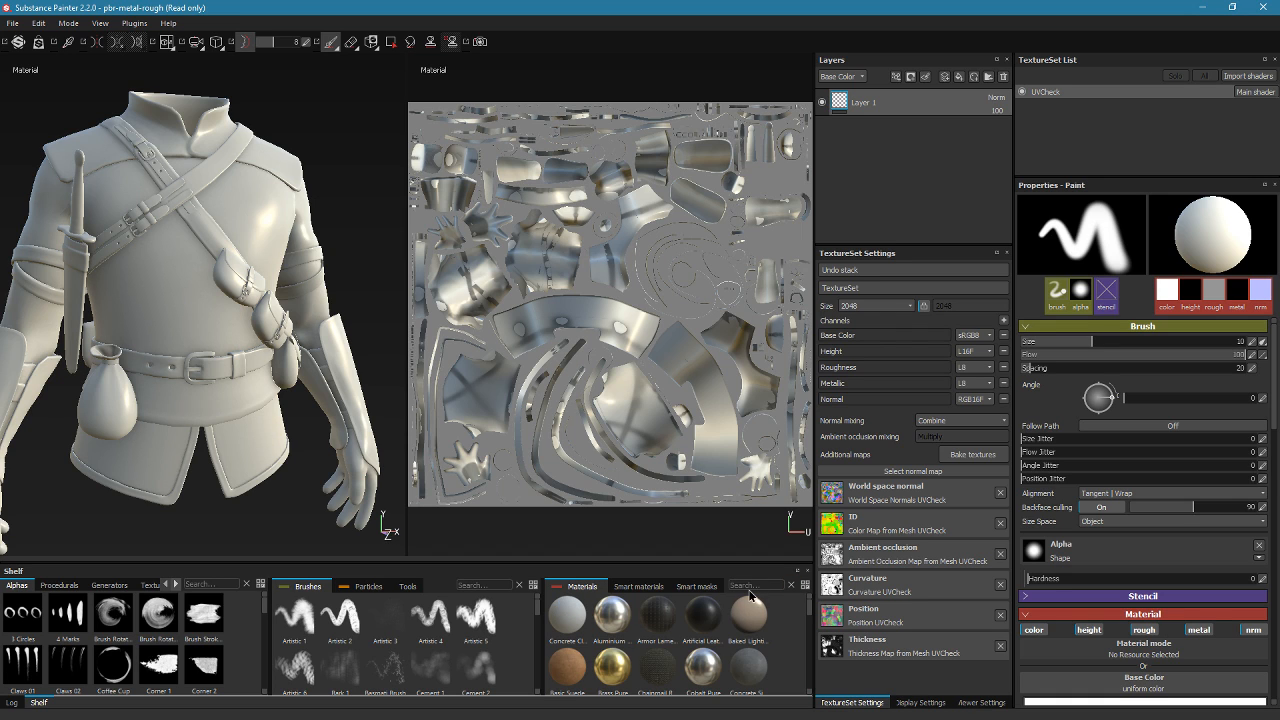
Filter the material shelf by "leathe" and add the Leather Armor material as a fill layer above Layer 1
click(744, 583)
text(leat)
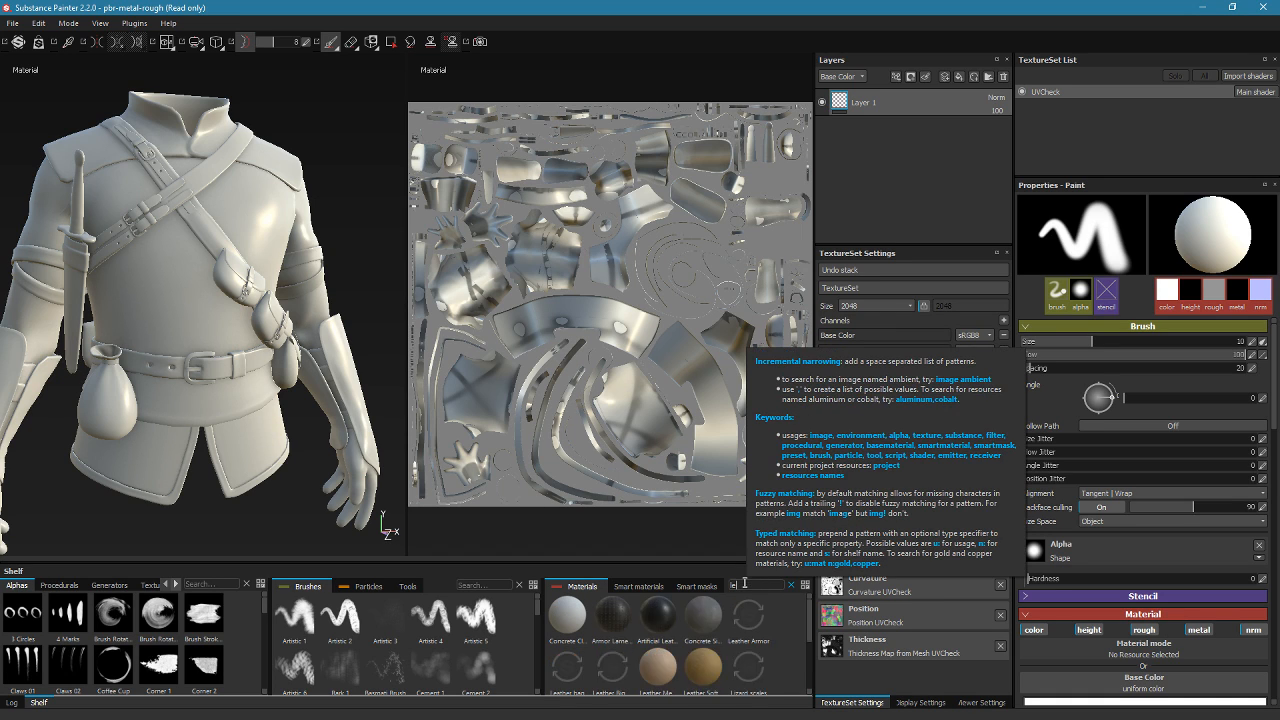
text(he)
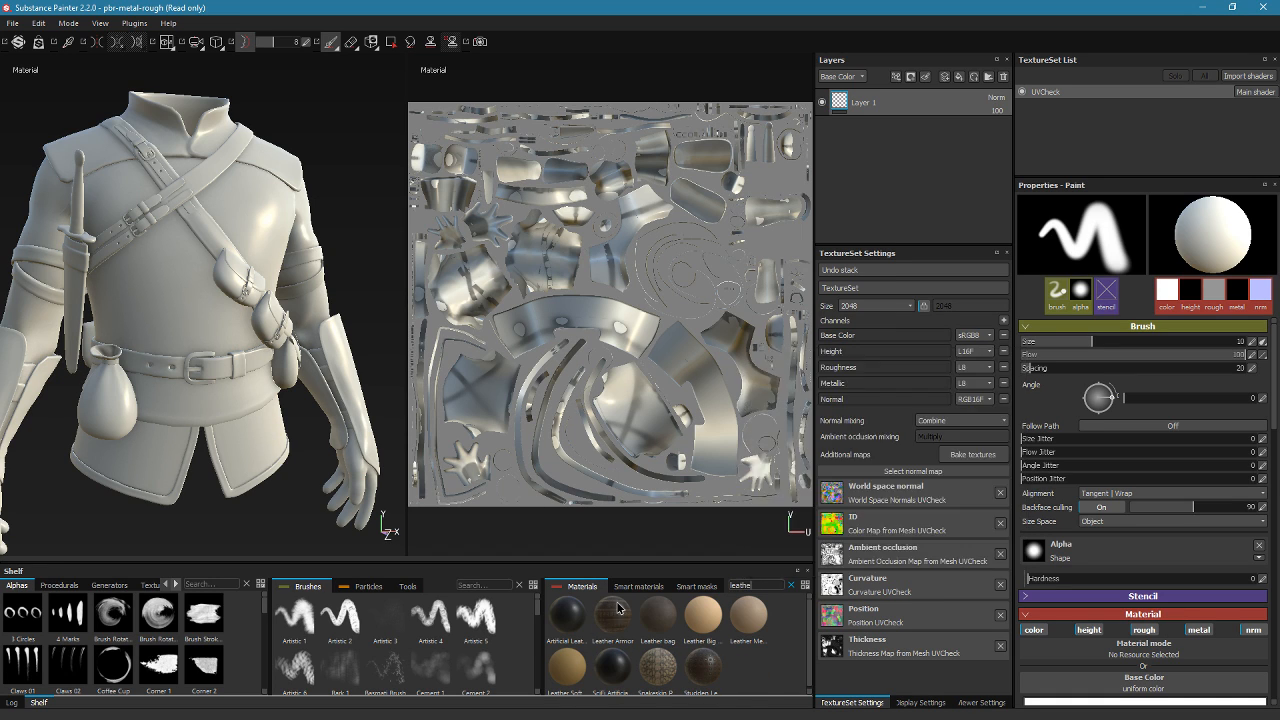
drag(613, 620, 894, 96)
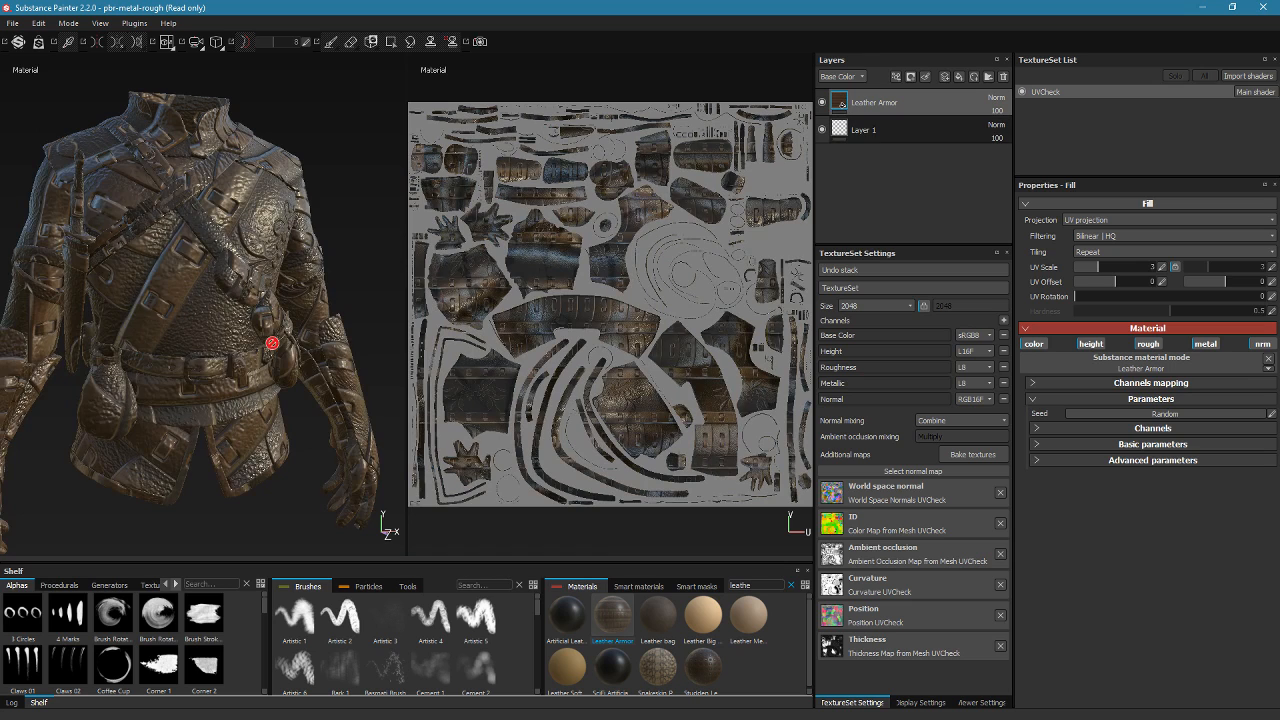
alt+drag(273, 327, 277, 323)
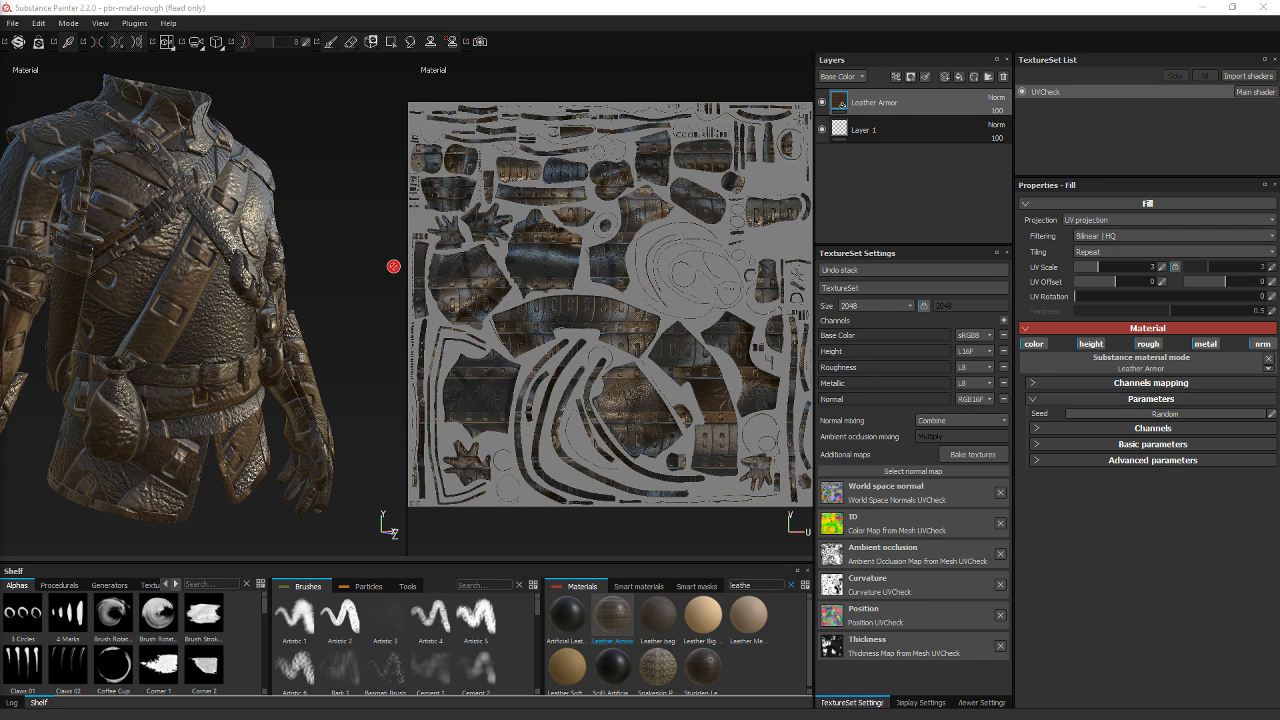
alt+drag(320, 266, 252, 214)
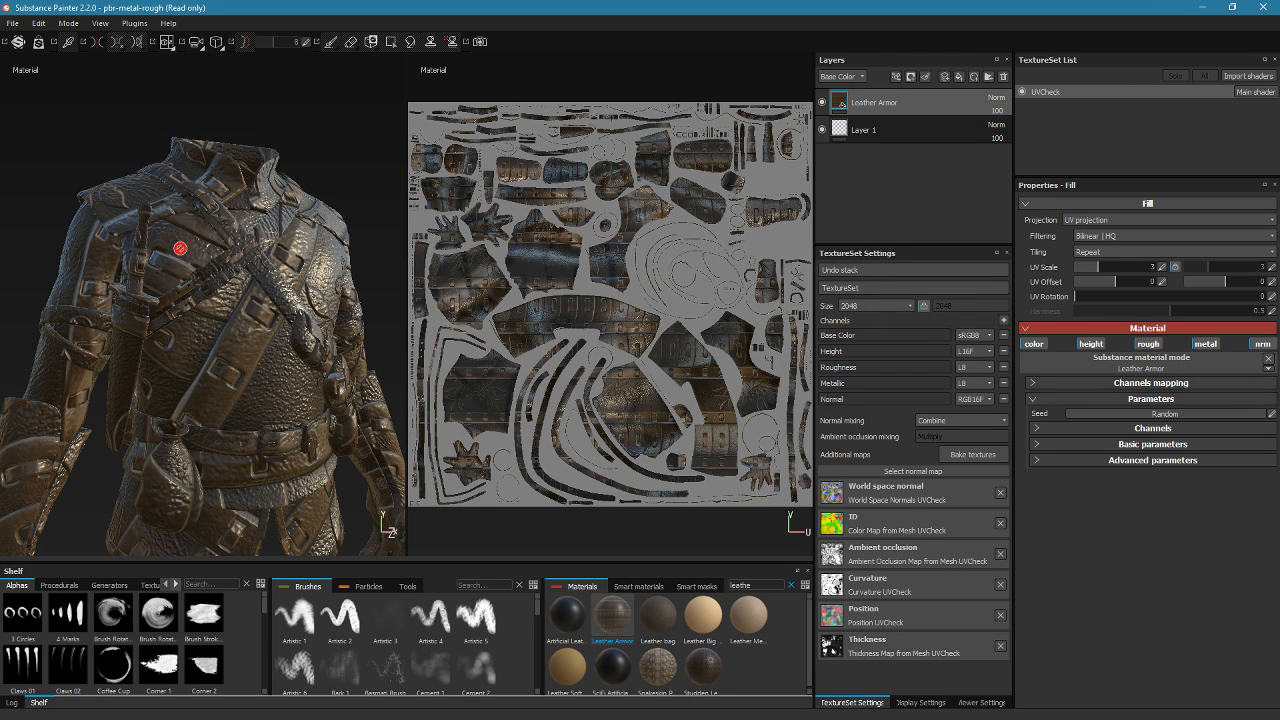
Add a color selection mask to the Leather Armor layer and pick the jacket torso's ID color
right_click(921, 105)
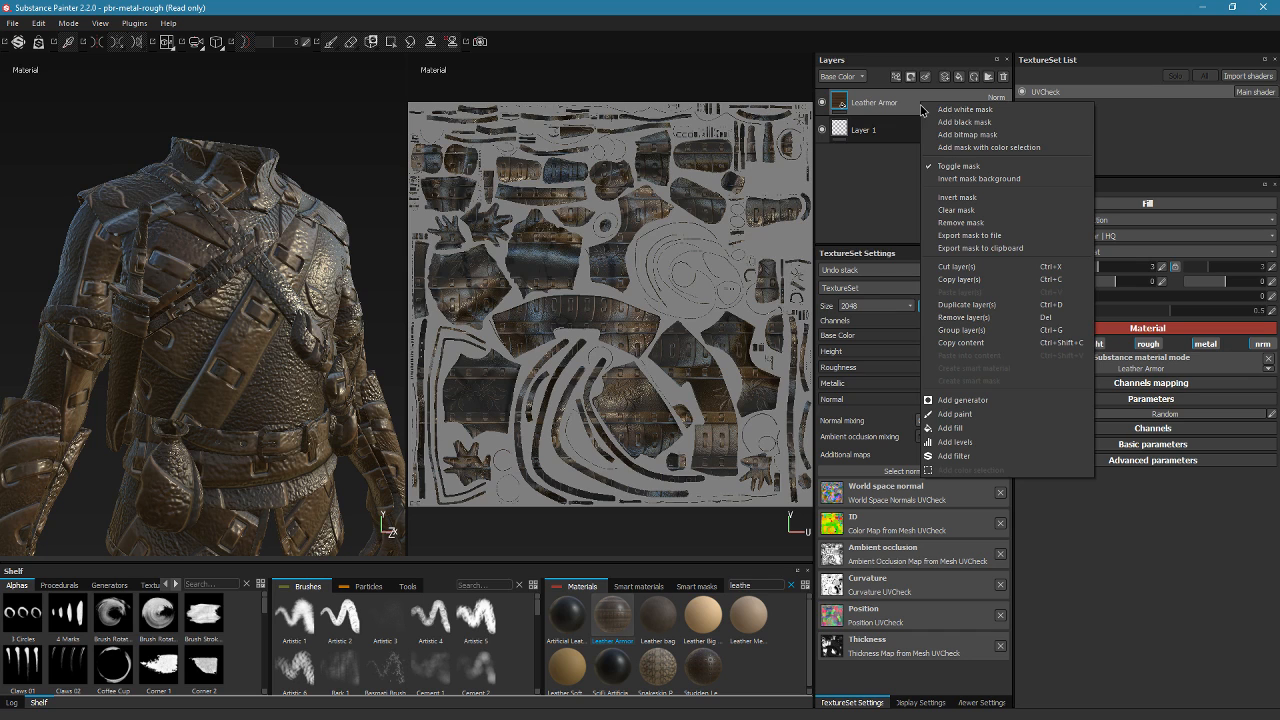
click(1005, 148)
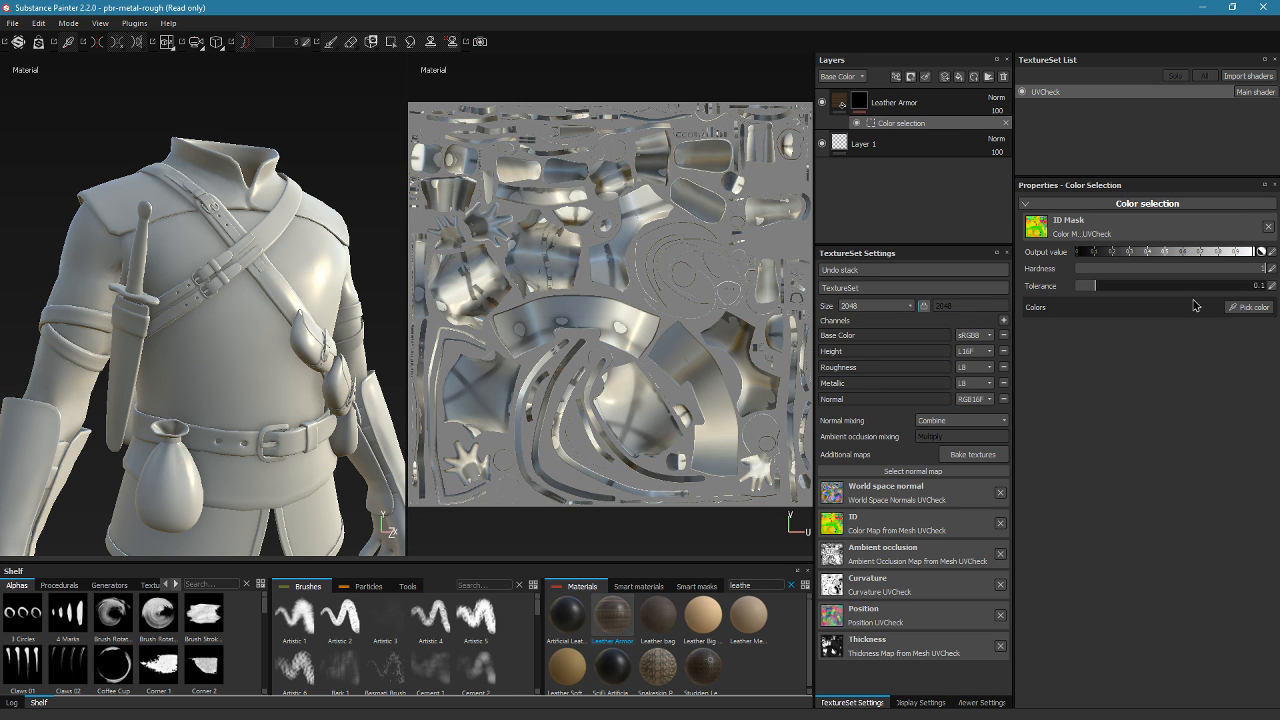
click(1229, 311)
click(334, 266)
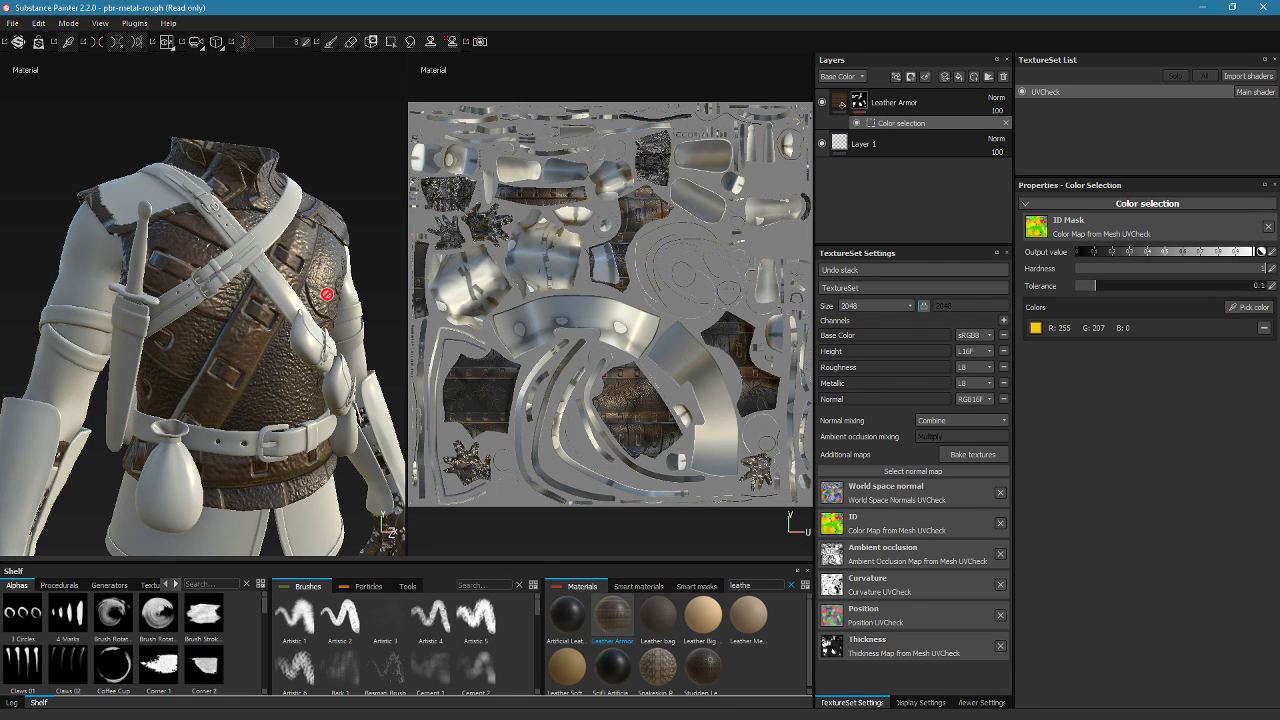
Lower the color selection's Tolerance to 0 so the mask covers only the torso piece, and check it on the model
drag(1090, 288, 1079, 292)
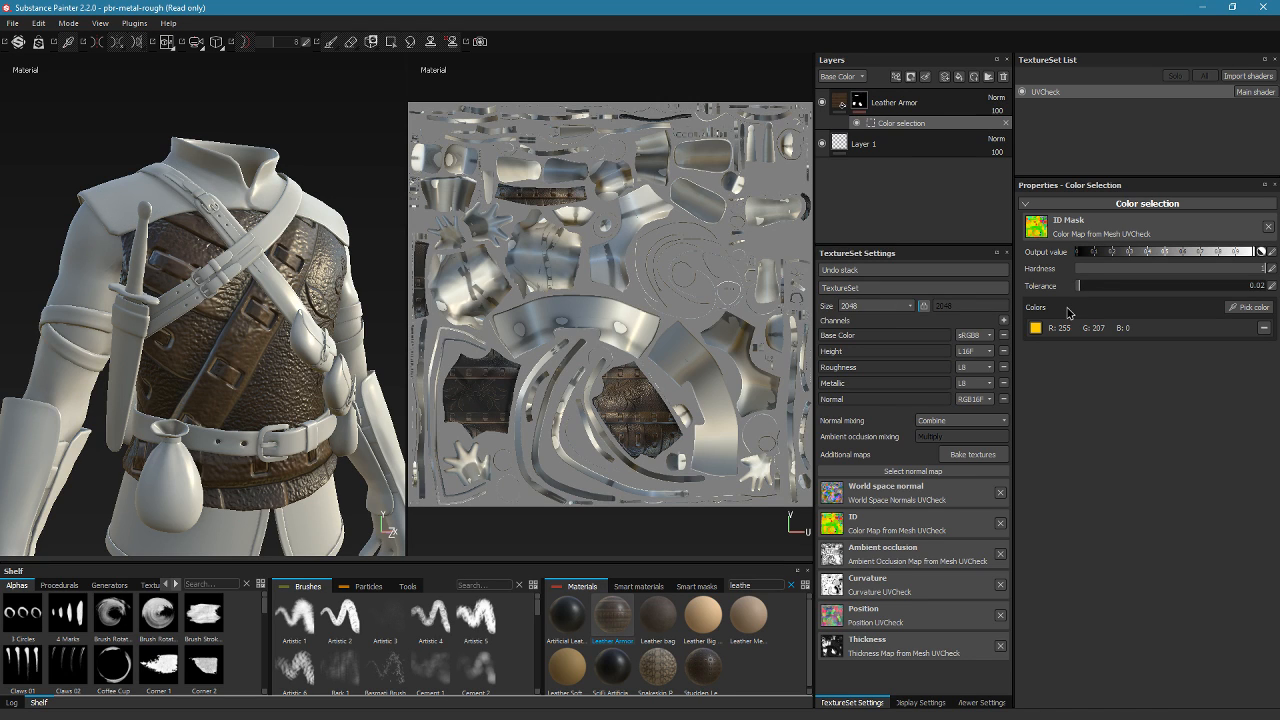
drag(1079, 291, 1064, 290)
alt+drag(334, 220, 289, 316)
alt+middle_drag(289, 316, 240, 306)
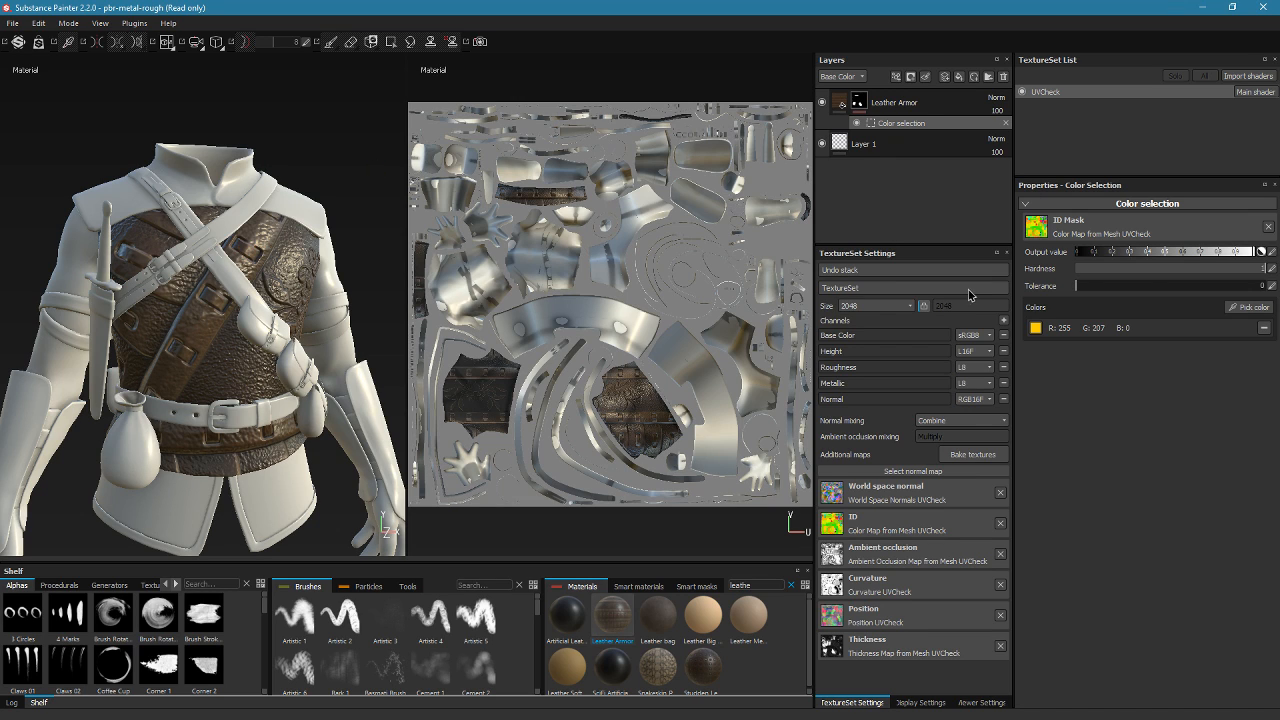
alt+drag(289, 397, 252, 308)
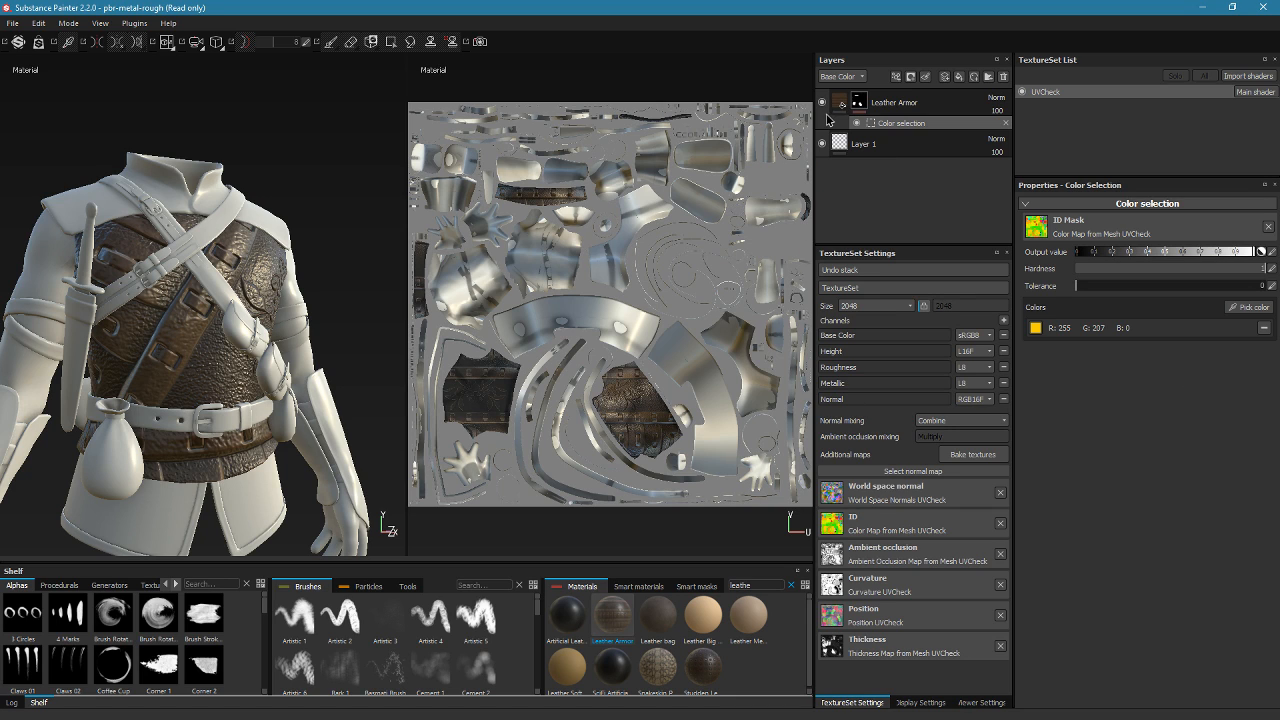
Select the Leather Armor layer's fill and examine how its pattern is laid out on the torso's UV islands
click(838, 105)
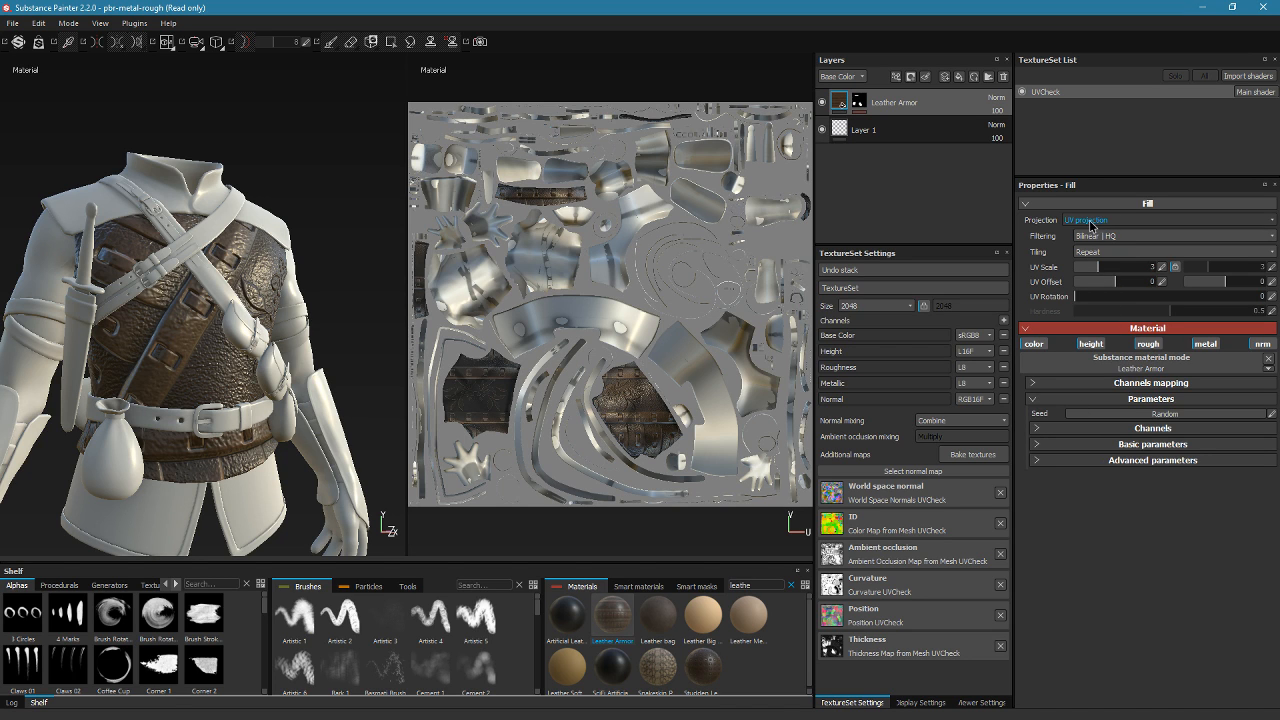
scroll(769, 260, up, 5)
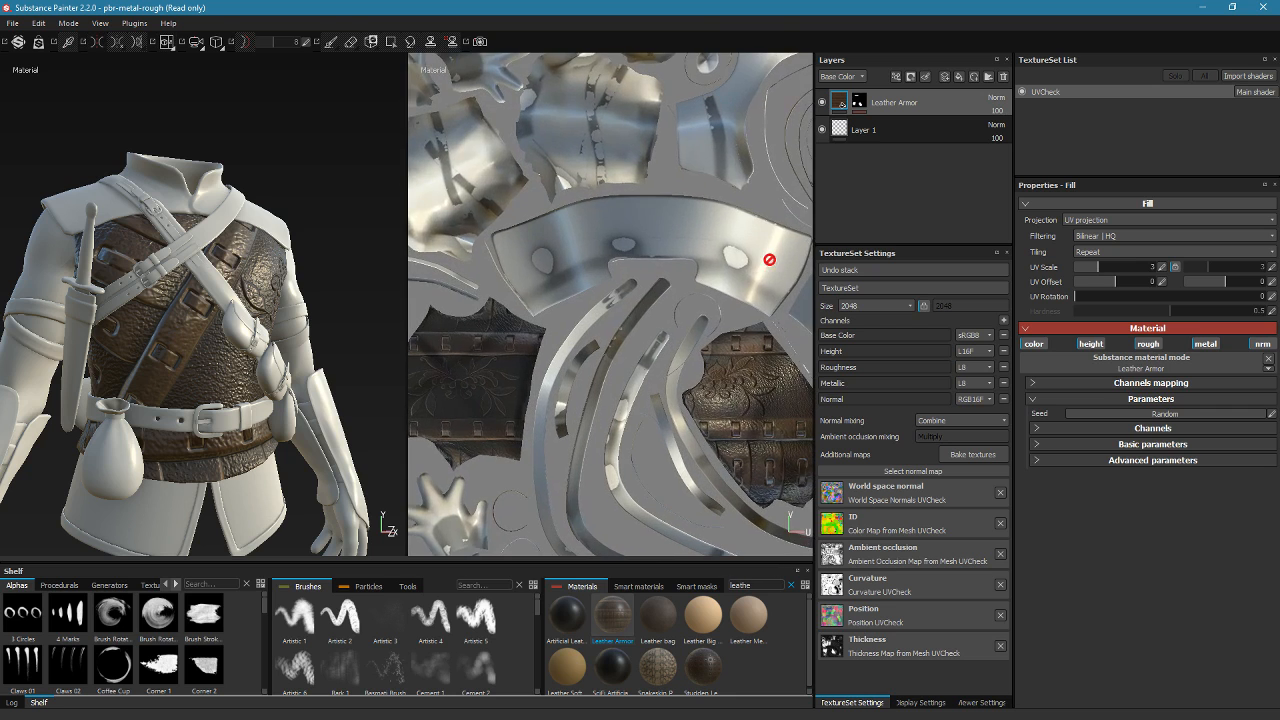
alt+middle_drag(762, 324, 655, 317)
scroll(702, 338, down, 1)
scroll(710, 326, down, 1)
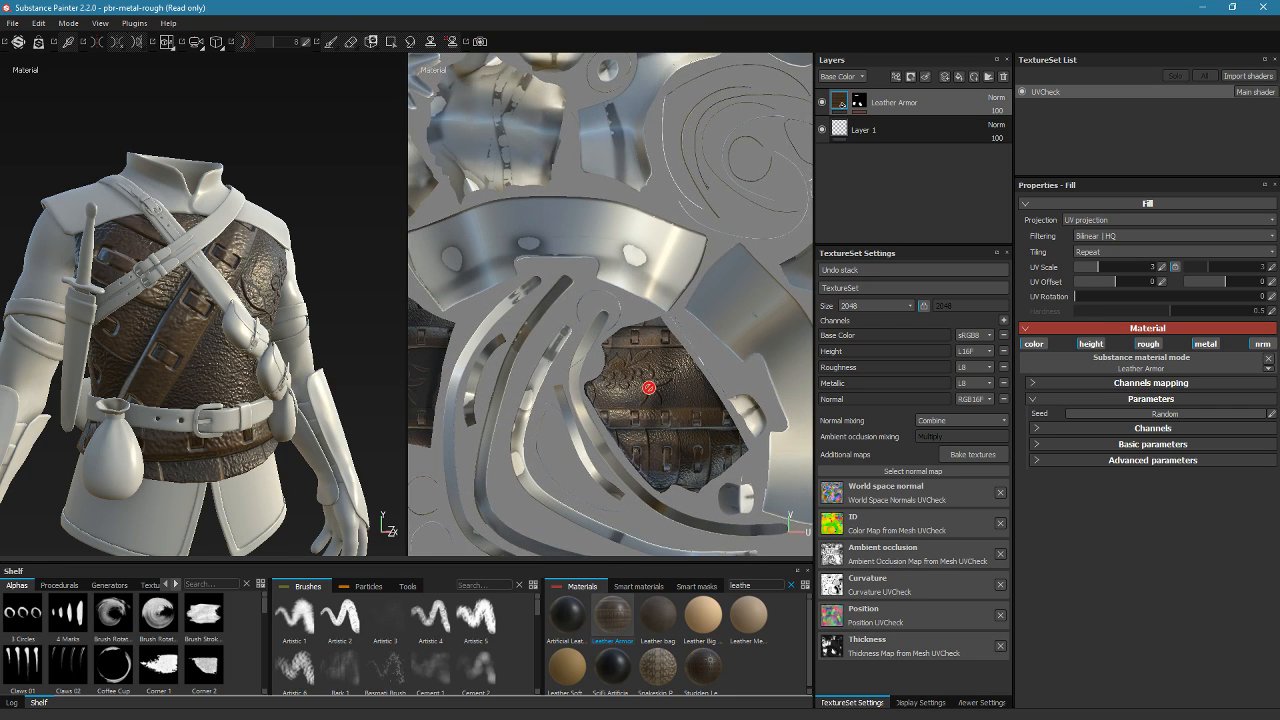
scroll(655, 372, down, 1)
scroll(640, 385, down, 1)
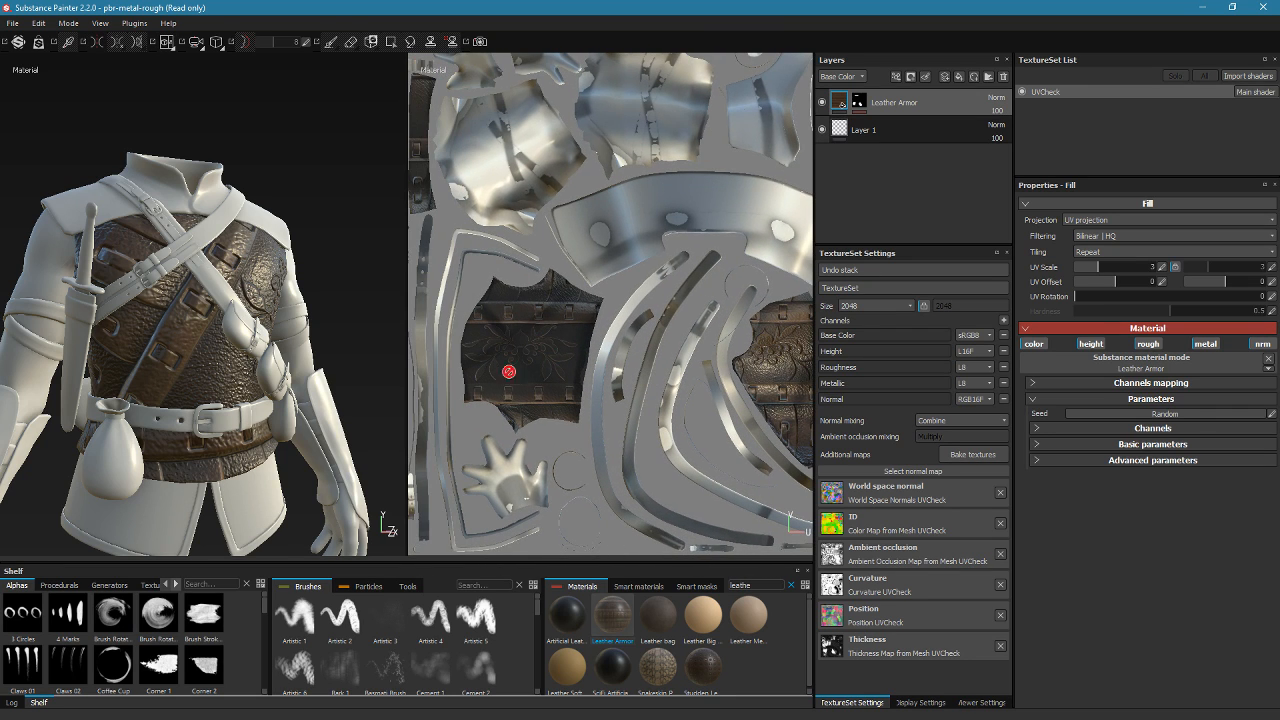
scroll(716, 298, up, 2)
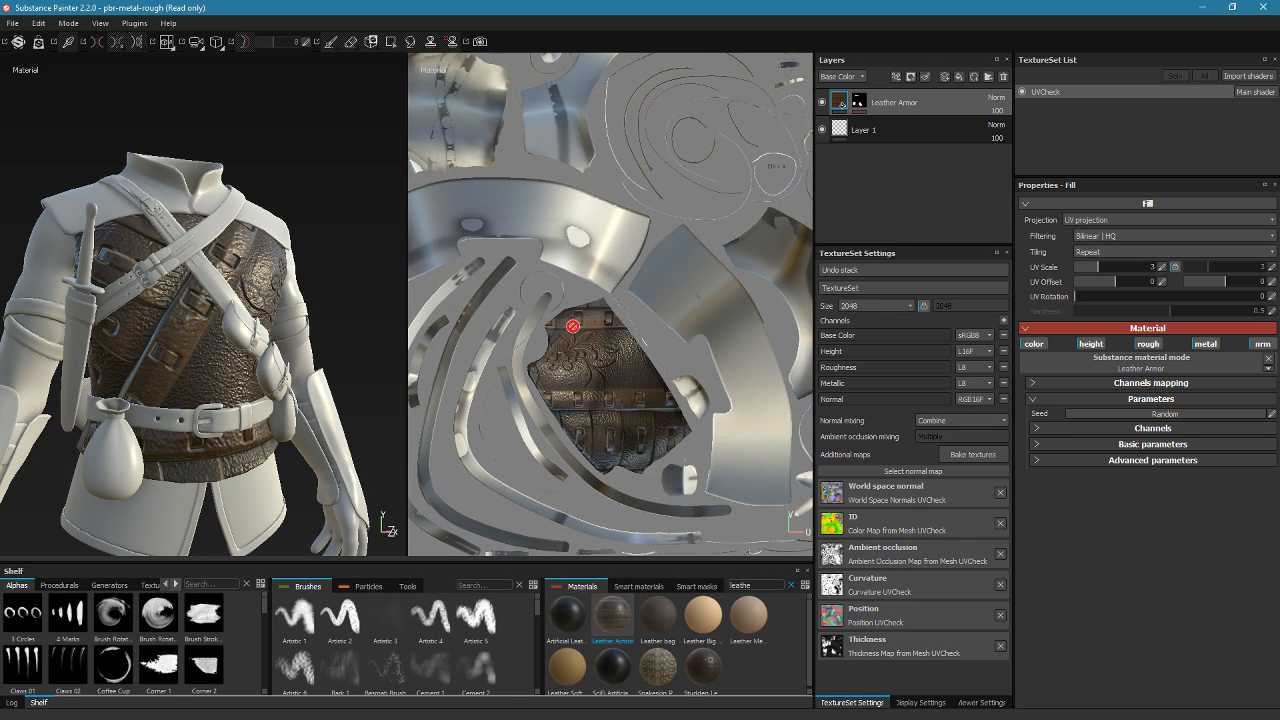
alt+middle_drag(537, 420, 637, 429)
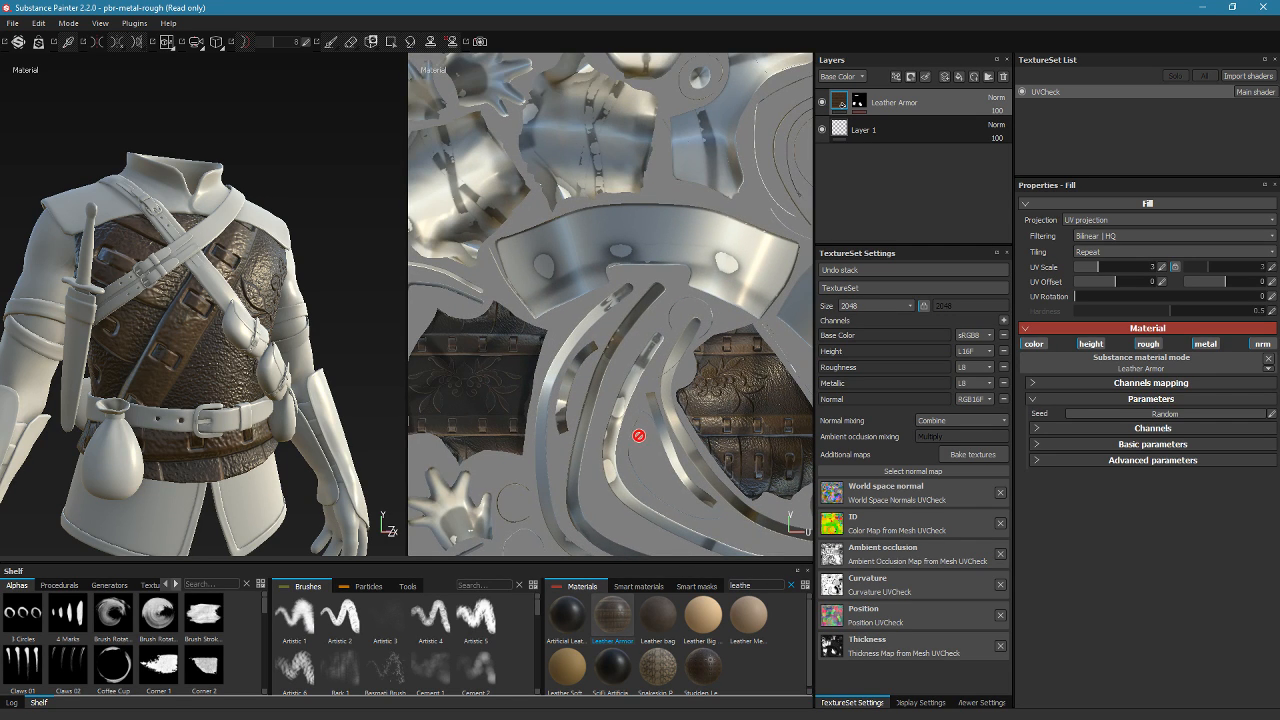
scroll(717, 449, up, 4)
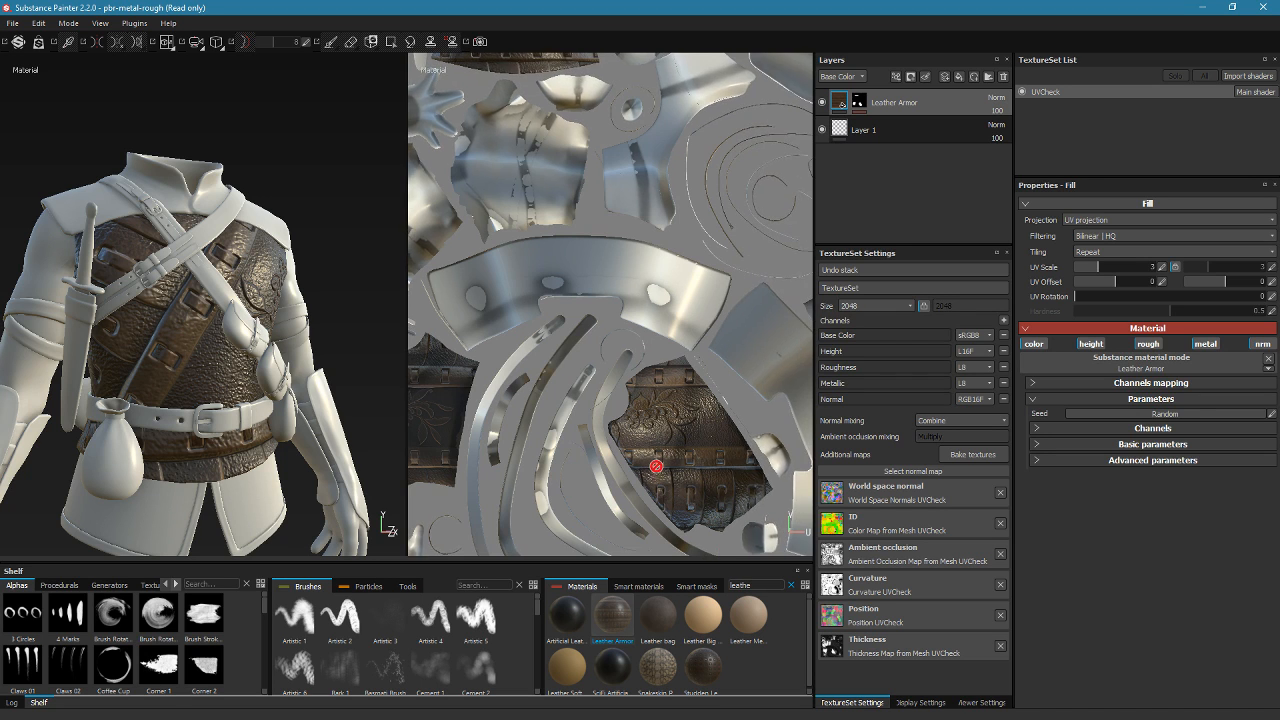
alt+middle_drag(694, 456, 699, 453)
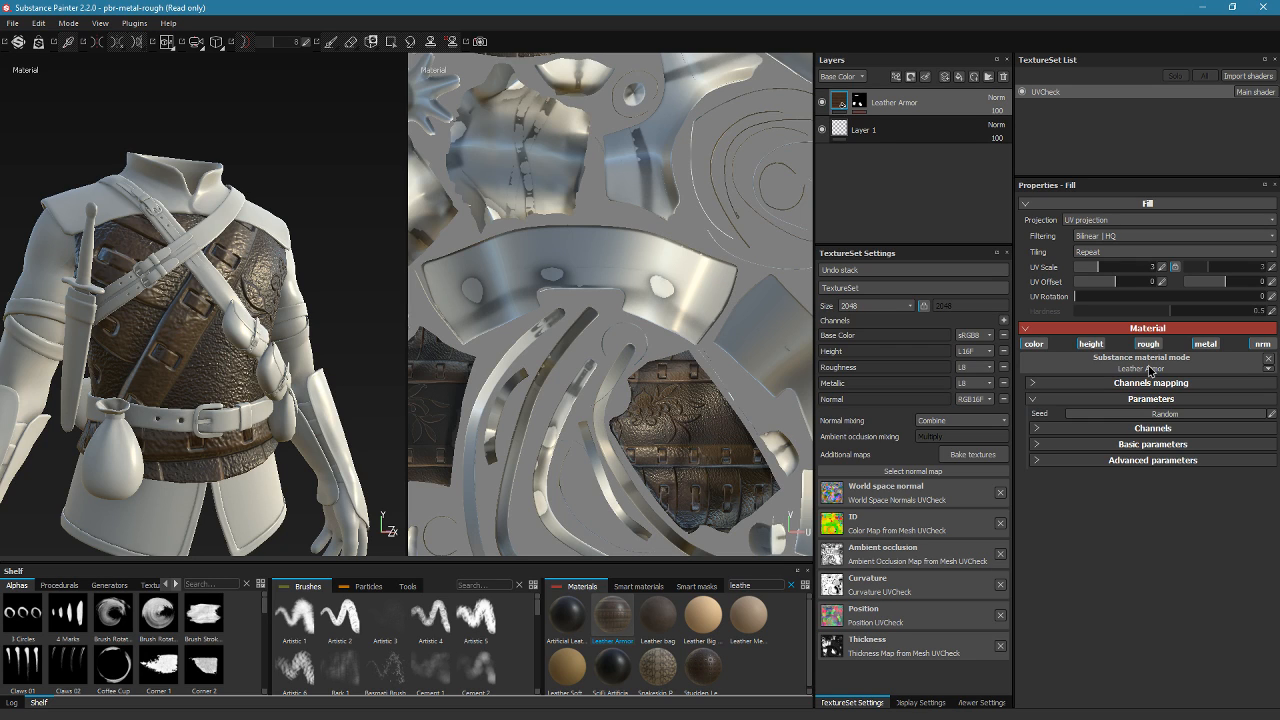
Switch the Leather Armor fill to Tri-planar projection and inspect the leather bands on the torso up close
click(1085, 227)
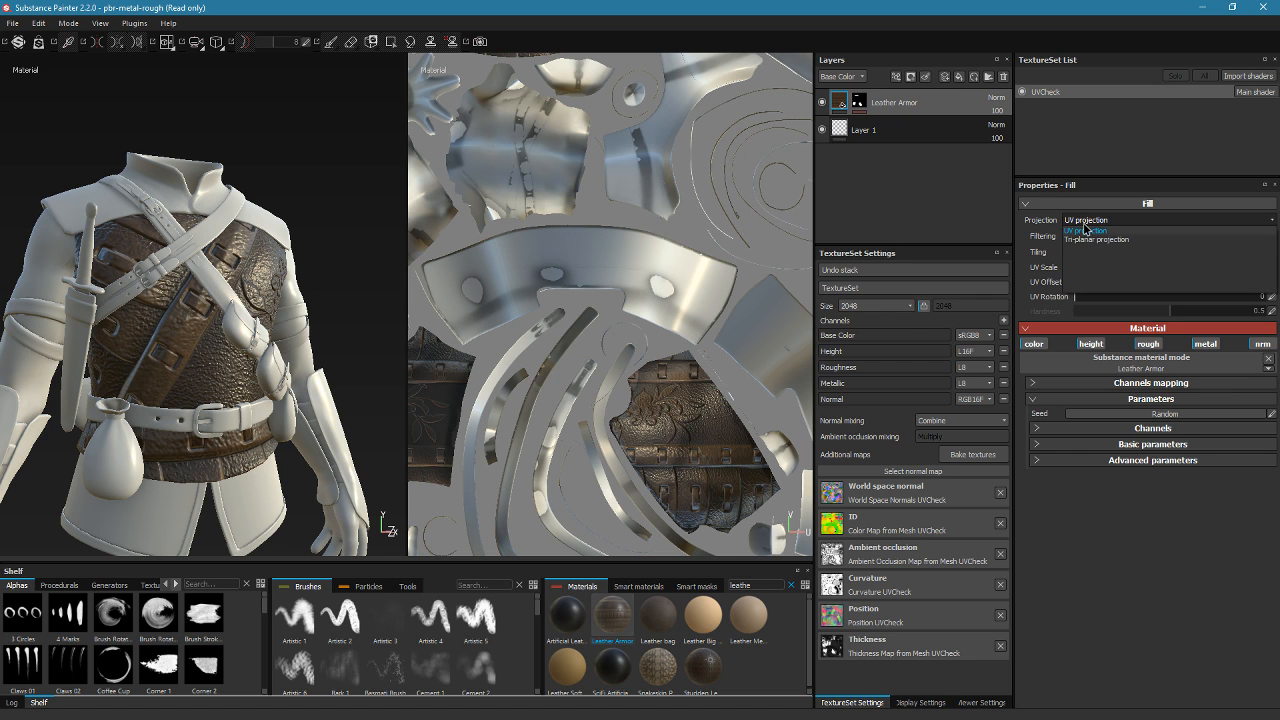
click(1090, 245)
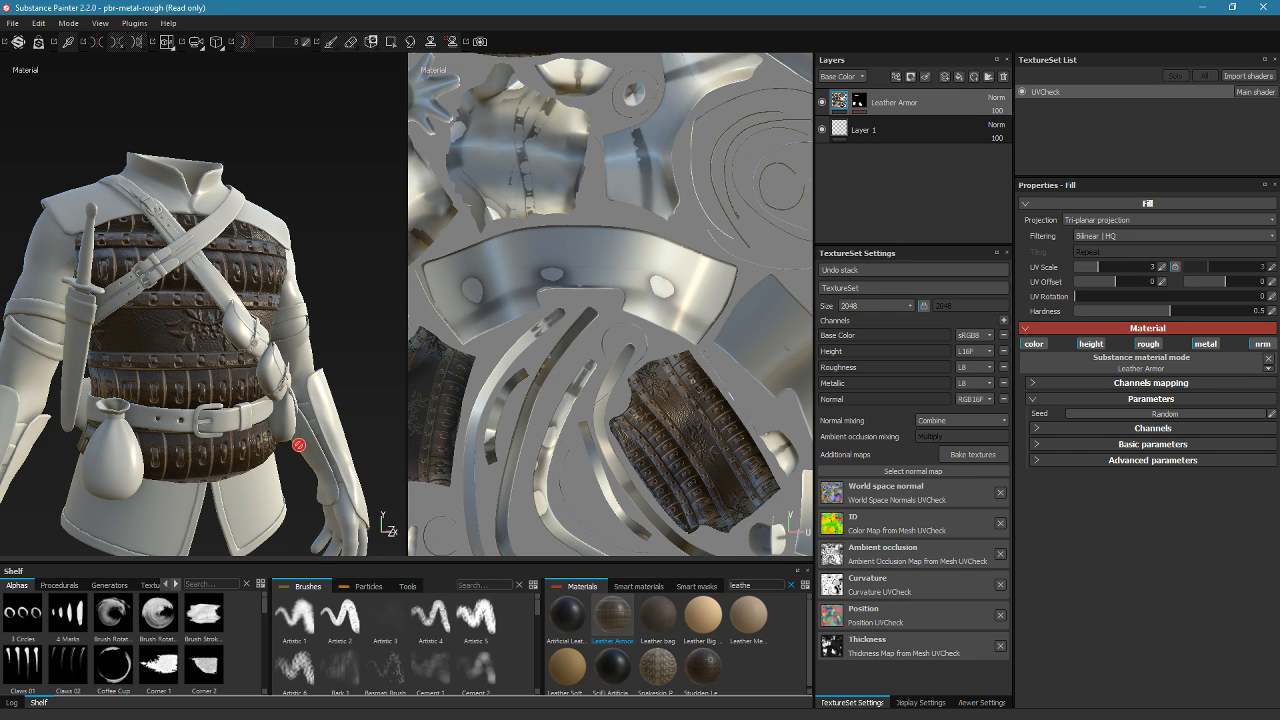
alt+drag(197, 417, 312, 350)
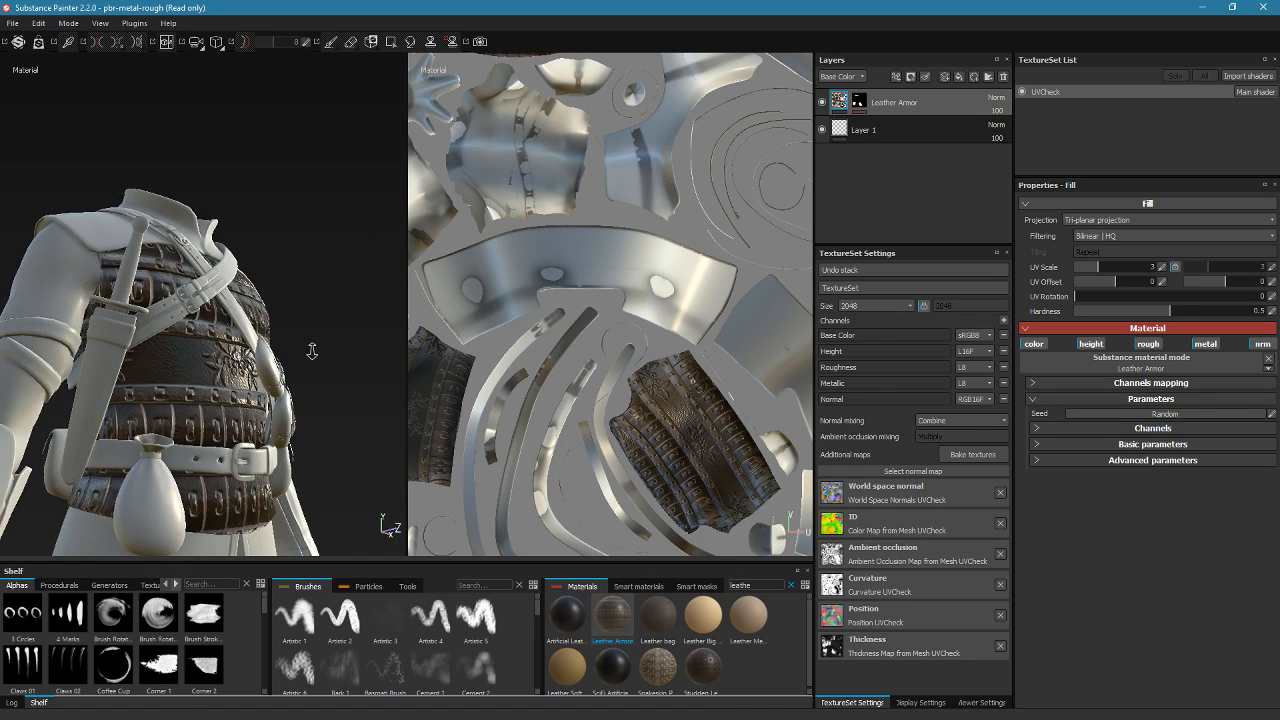
alt+right_drag(312, 351, 268, 438)
alt+middle_drag(268, 438, 342, 386)
alt+drag(320, 392, 292, 397)
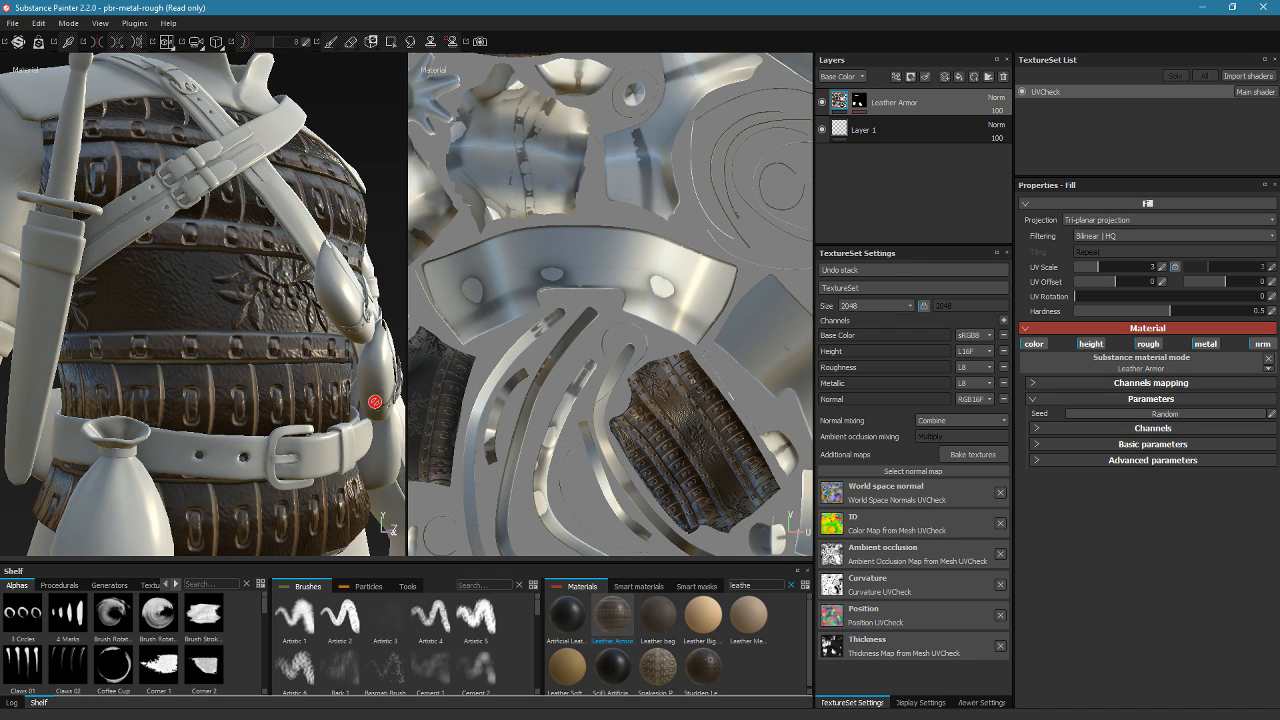
key(alt)
Set the Leather Armor's Height Range to 0.1 in its basic parameters and check the relief on the torso
click(1117, 445)
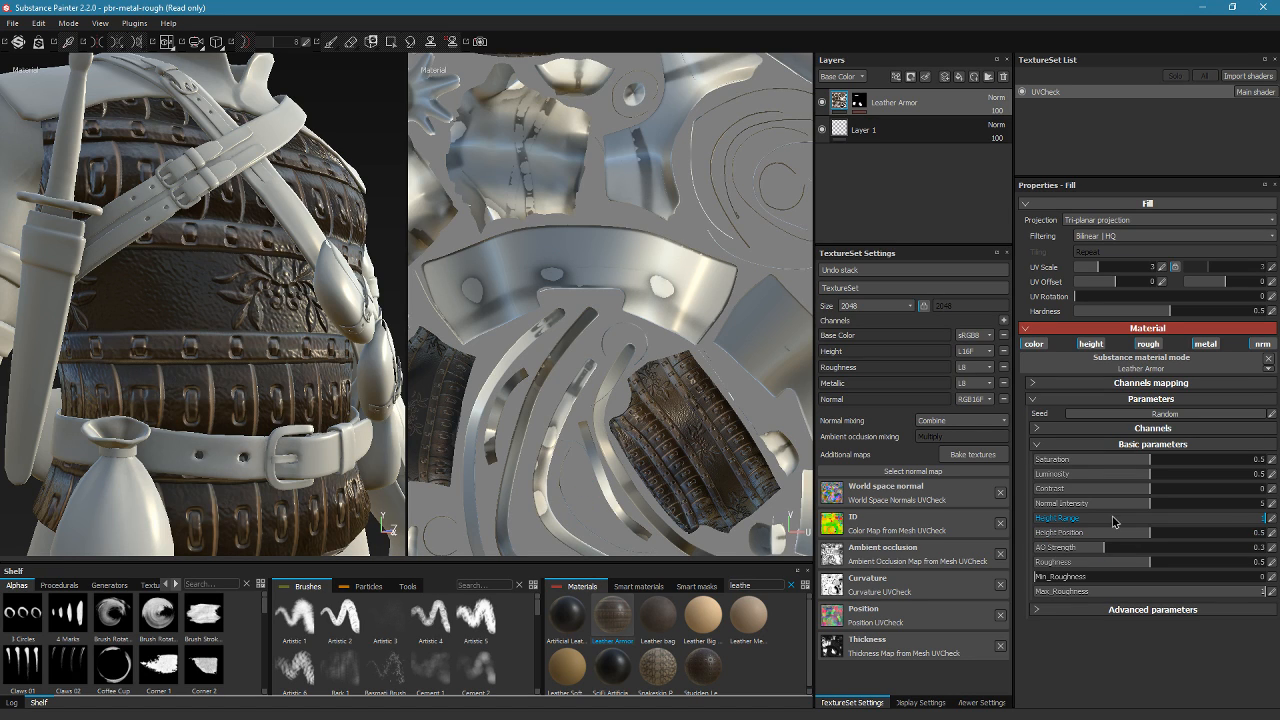
drag(1216, 519, 1058, 524)
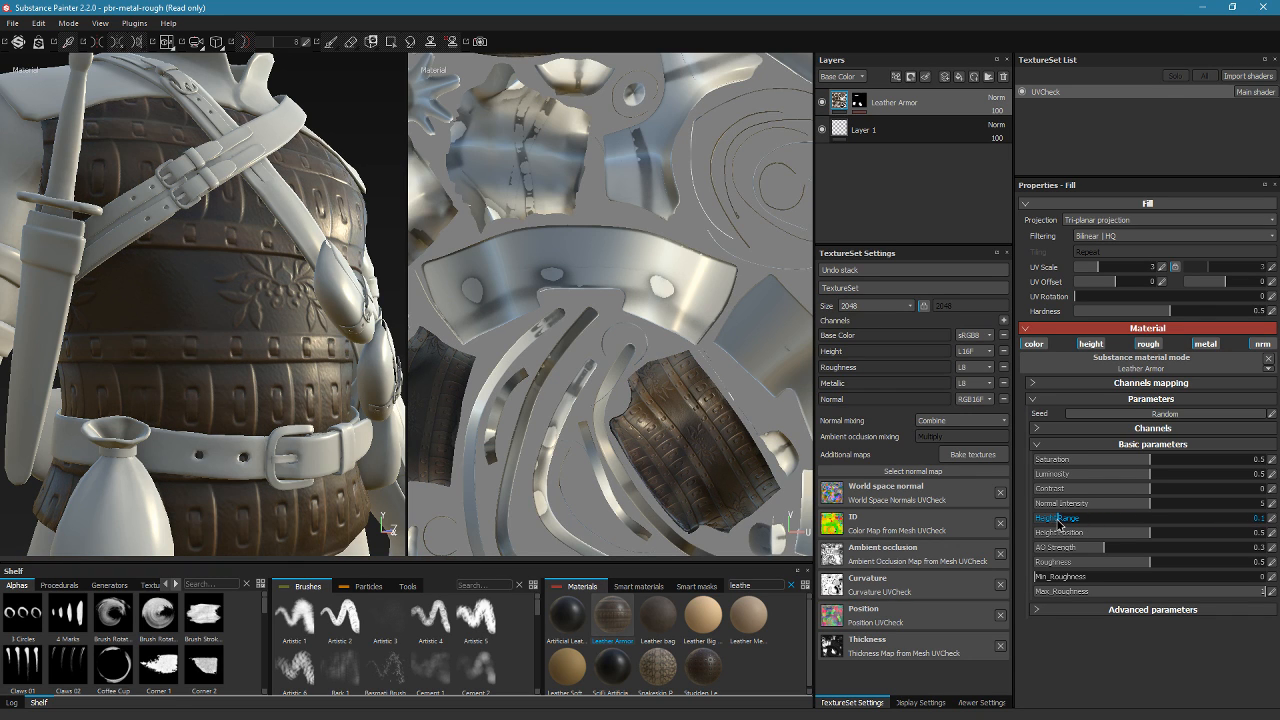
alt+drag(229, 396, 165, 410)
Raise the Leather Armor's Normal Intensity to about 6.53, checking the embossed detail on the torso
drag(1151, 505, 1168, 510)
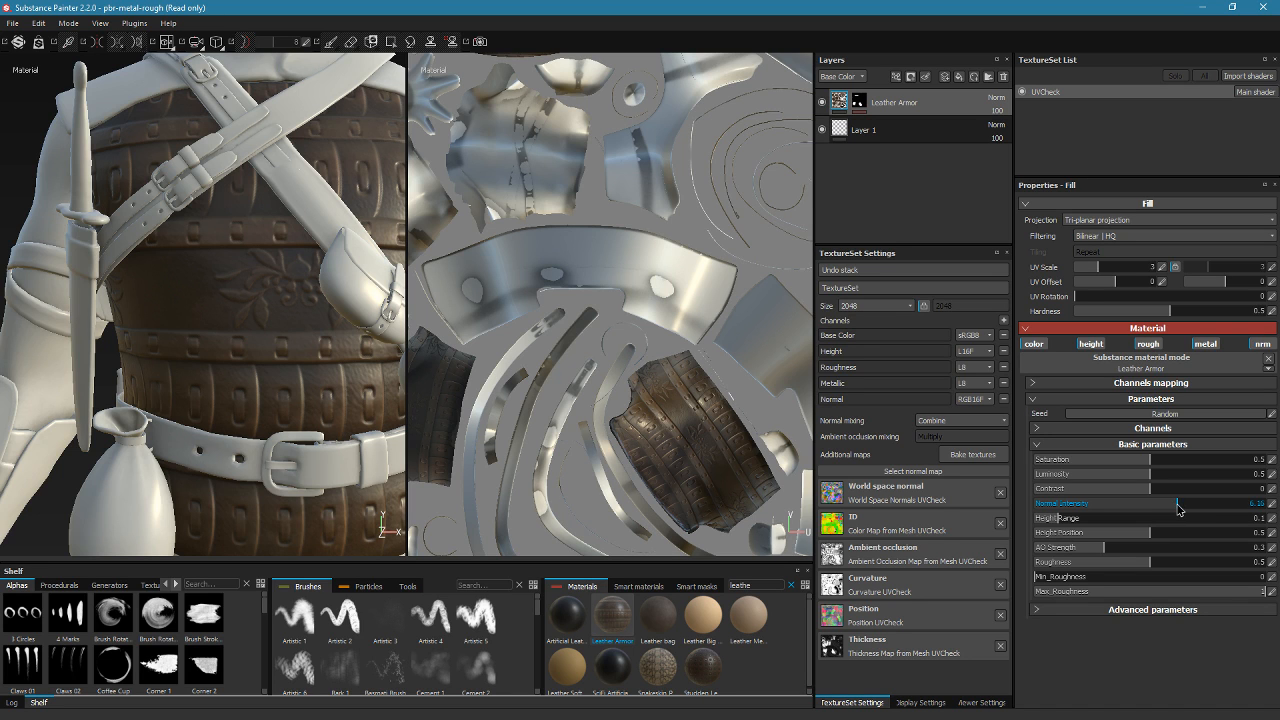
alt+drag(258, 376, 170, 380)
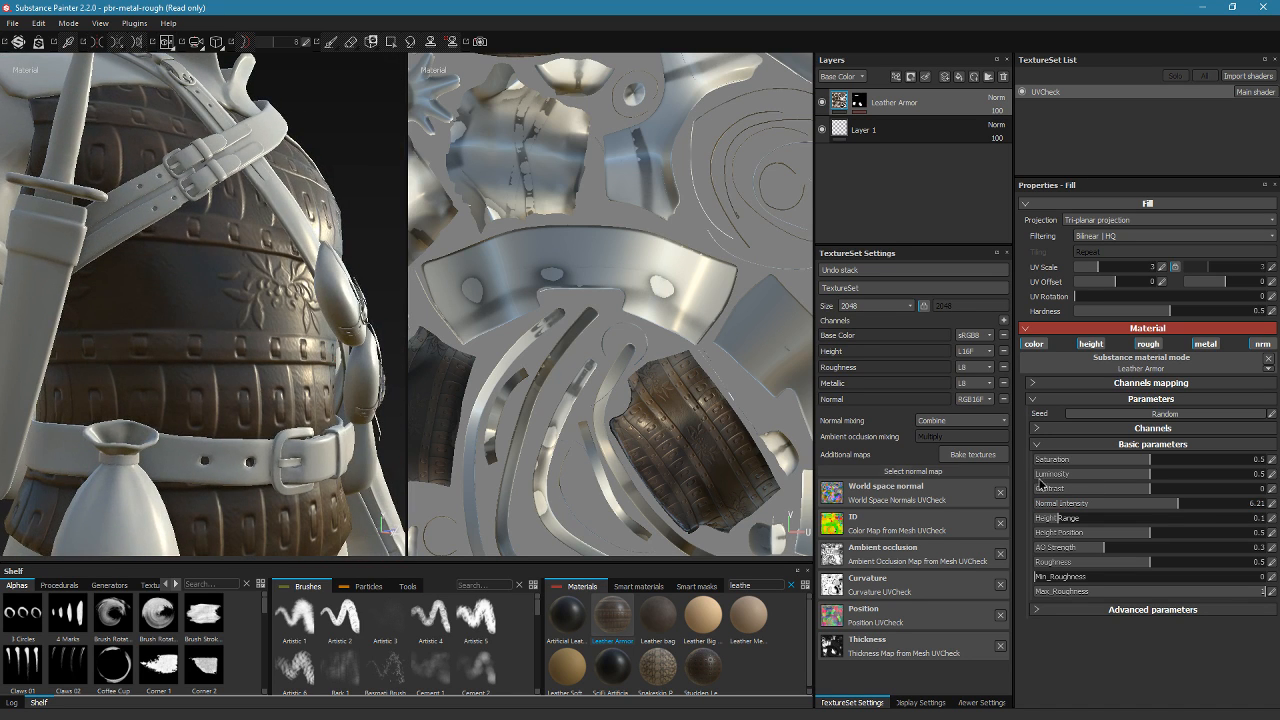
click(1175, 504)
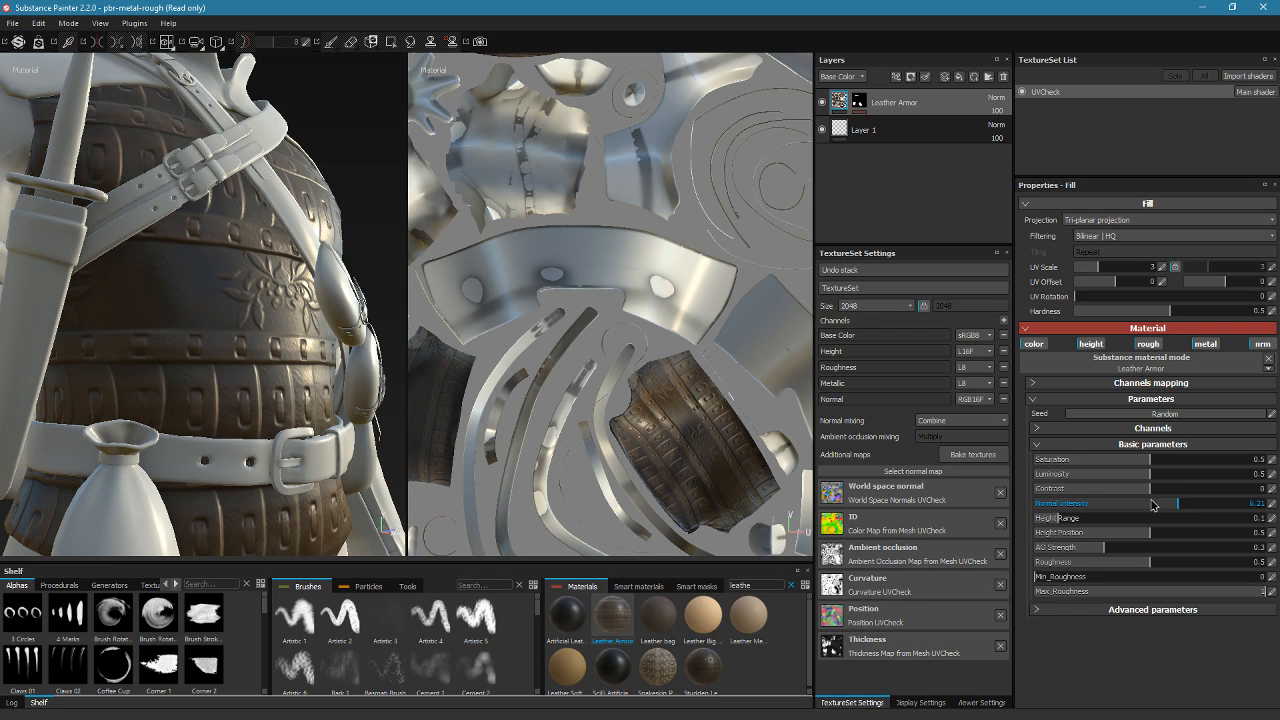
click(1151, 506)
mouse_move(1207, 512)
mouse_down()
mouse_move(1270, 507)
mouse_move(1192, 508)
mouse_up()
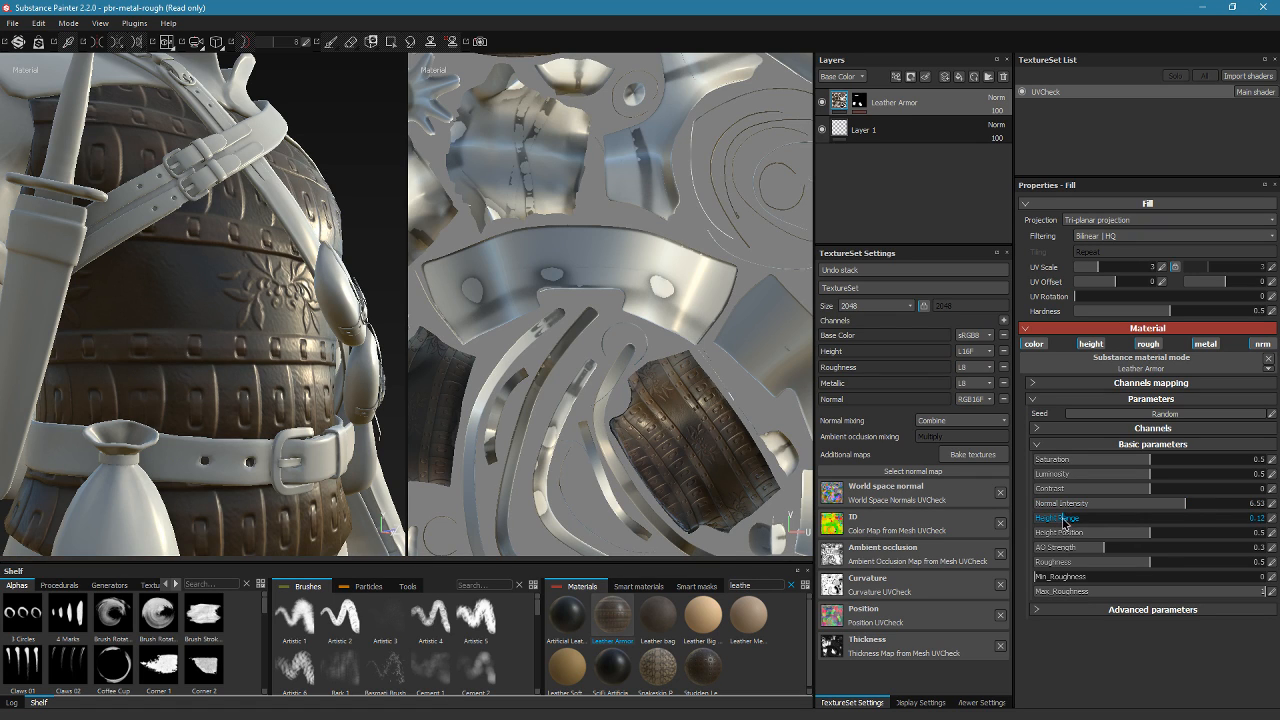
Set the Leather Armor's Height Range to 0.05 and Roughness to 0.52, checking the relief on the torso up close
mouse_move(1063, 521)
mouse_down()
mouse_move(970, 523)
mouse_move(1044, 531)
mouse_up()
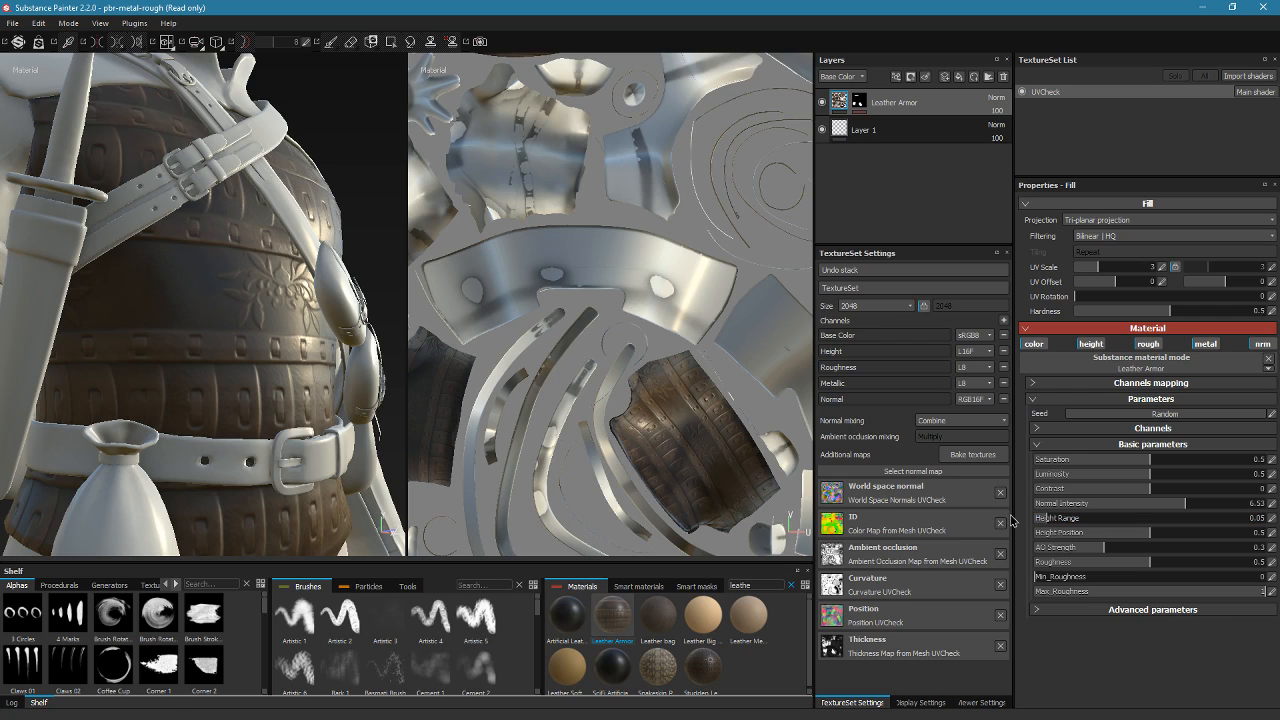
alt+drag(302, 411, 220, 388)
alt+drag(140, 370, 337, 428)
scroll(209, 338, up, 5)
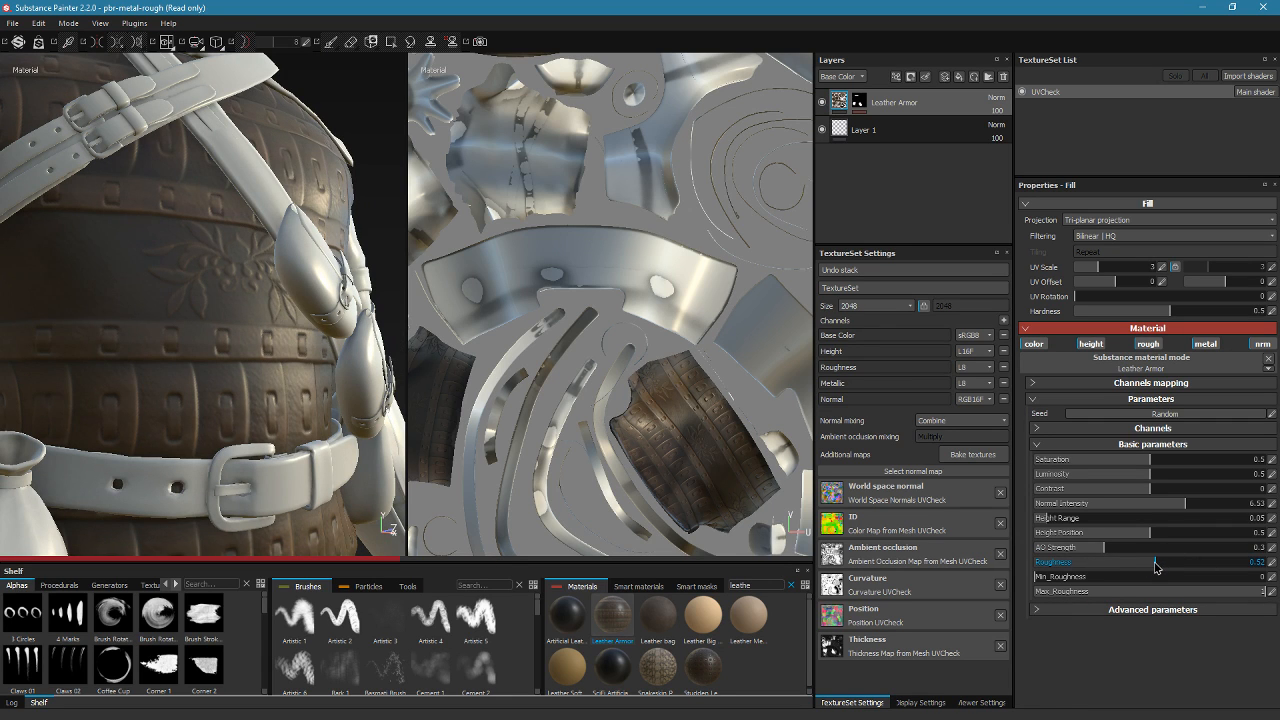
Examine the Leather Armor's sheen and embossed bands on the torso from several angles and distances
mouse_move(330, 385)
alt+mouse_down()
mouse_move(255, 400)
mouse_move(235, 443)
mouse_move(266, 403)
mouse_move(163, 337)
mouse_move(86, 415)
mouse_move(198, 547)
mouse_move(110, 206)
mouse_move(313, 466)
alt+mouse_up()
scroll(250, 405, down, 4)
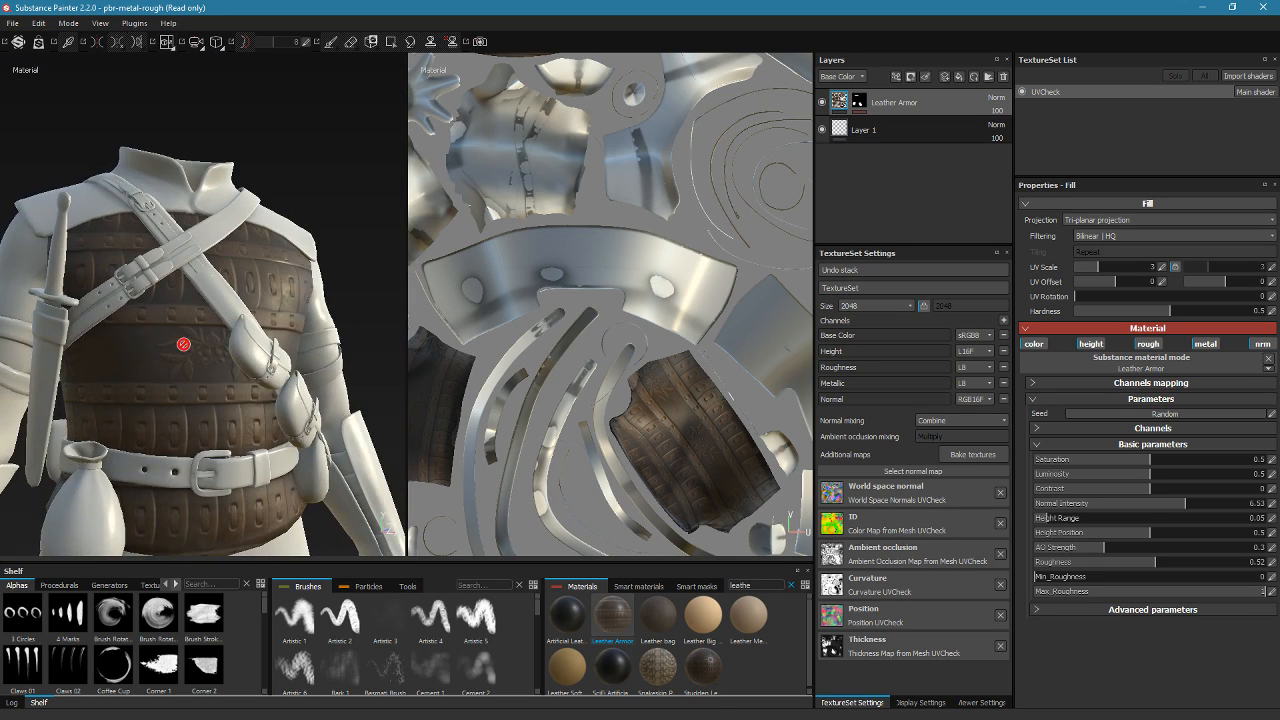
alt+drag(281, 414, 220, 330)
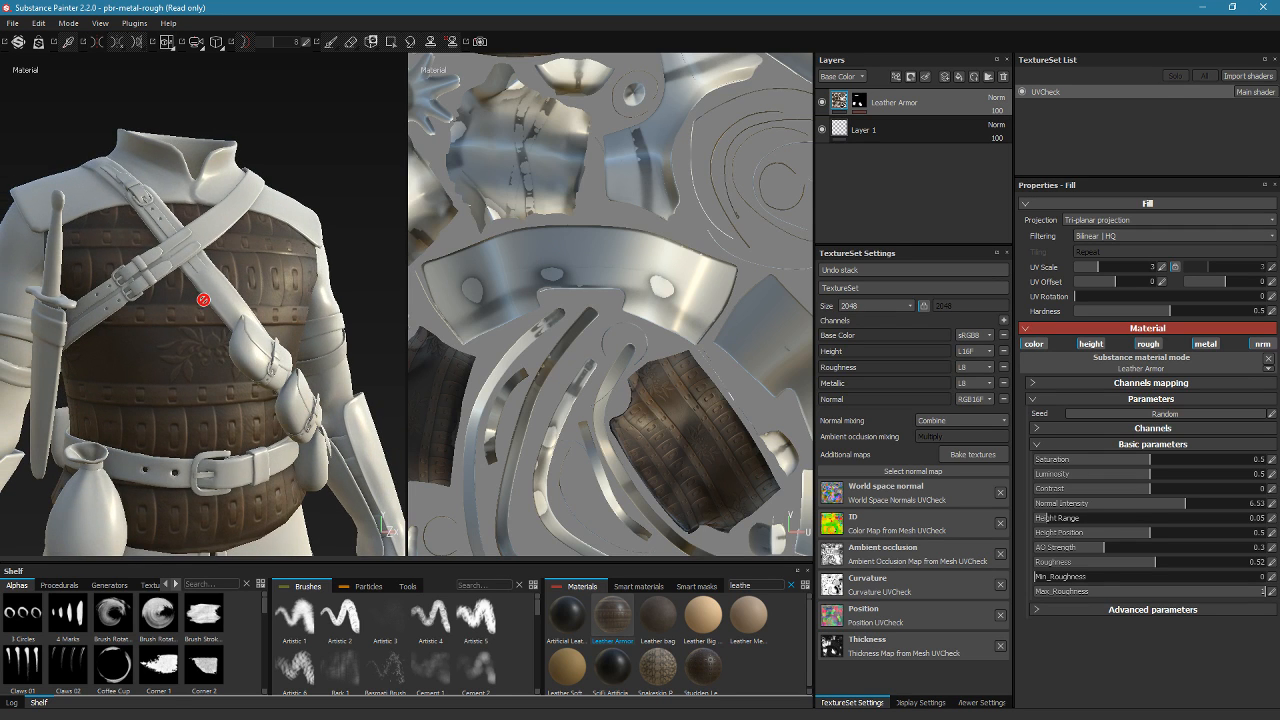
alt+drag(223, 386, 211, 369)
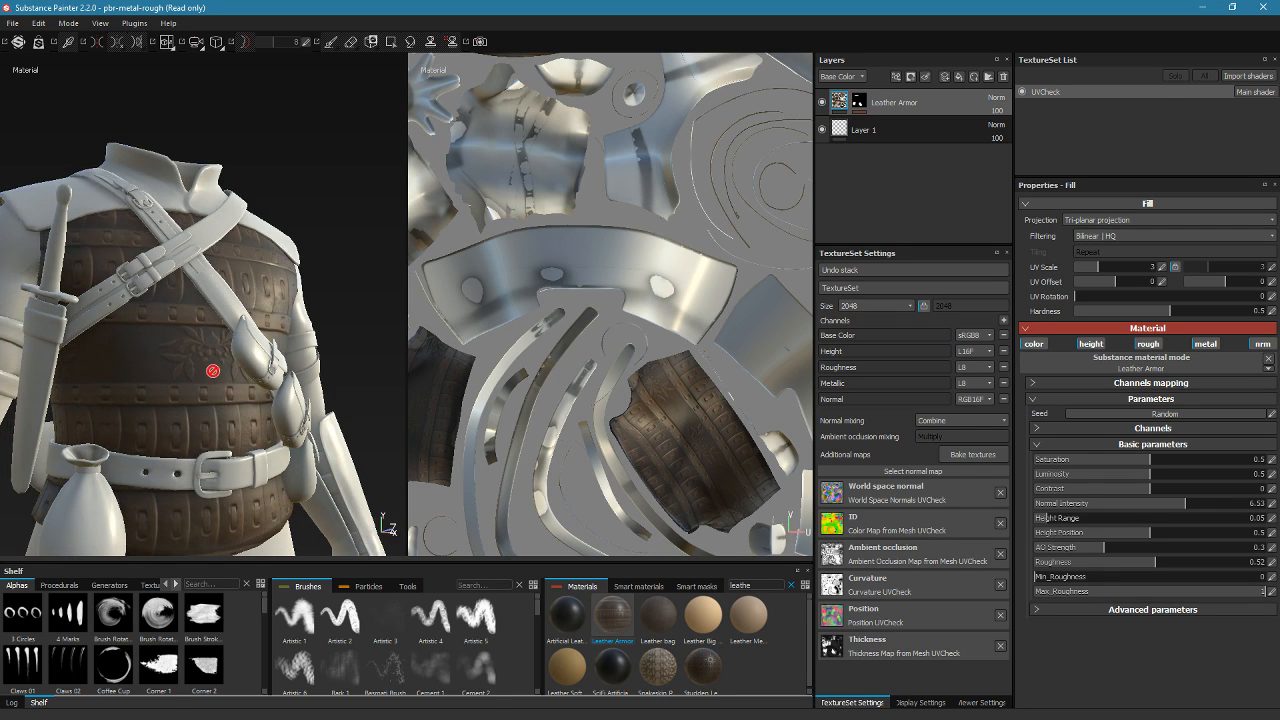
alt+right_drag(211, 369, 270, 238)
alt+right_drag(248, 334, 357, 237)
mouse_move(357, 237)
alt+mouse_down()
mouse_move(371, 146)
mouse_move(431, 363)
mouse_move(251, 423)
mouse_move(215, 412)
mouse_move(173, 355)
alt+mouse_up()
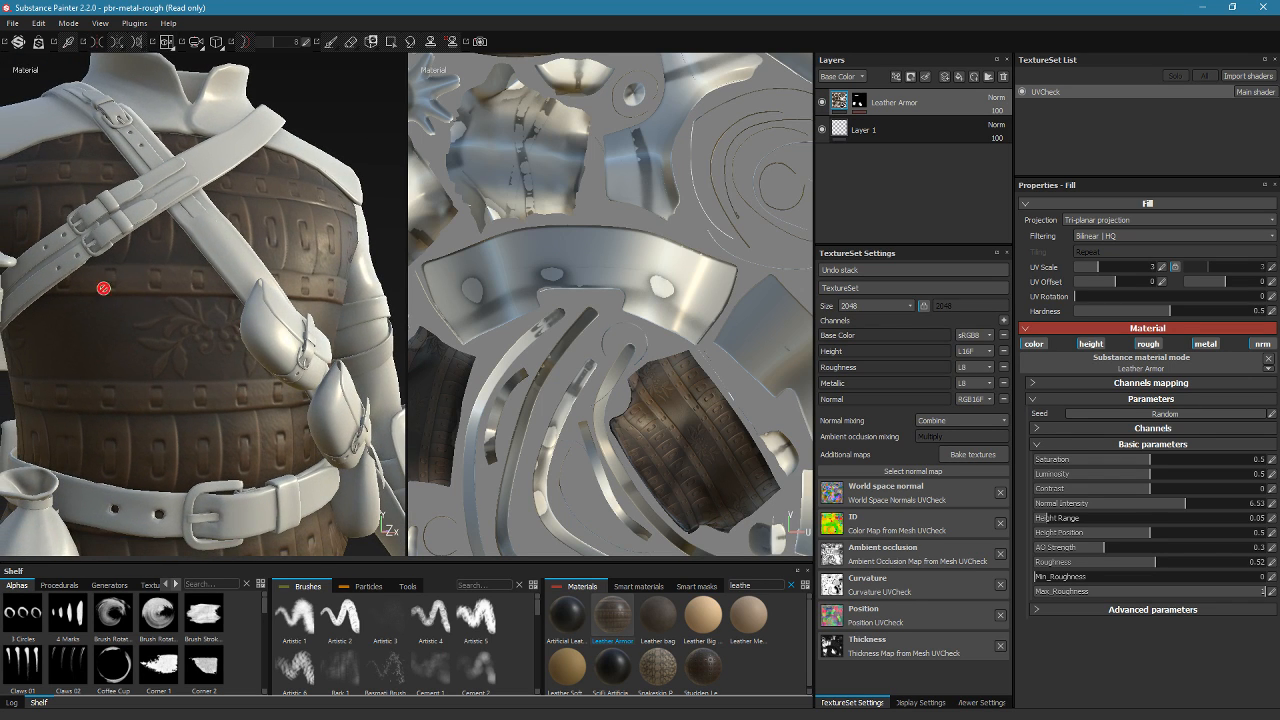
mouse_move(306, 369)
alt+mouse_down()
mouse_move(329, 334)
mouse_move(233, 353)
alt+mouse_up()
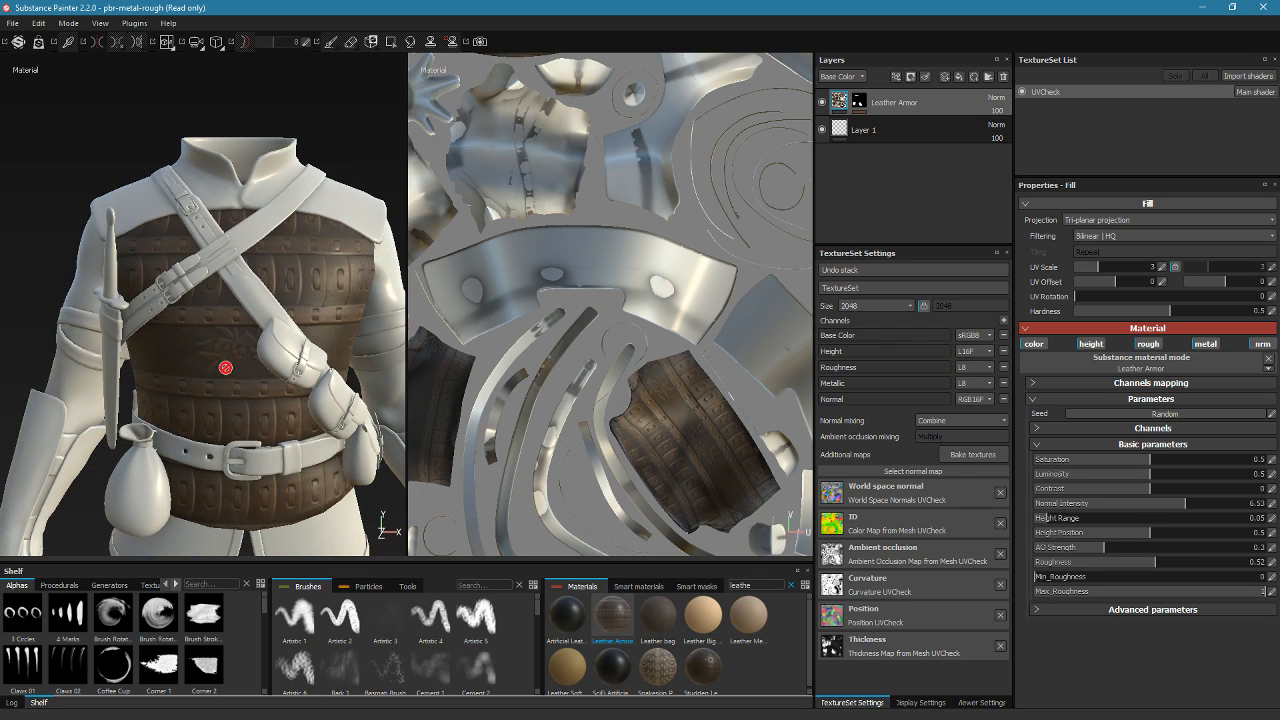
alt+drag(241, 451, 192, 356)
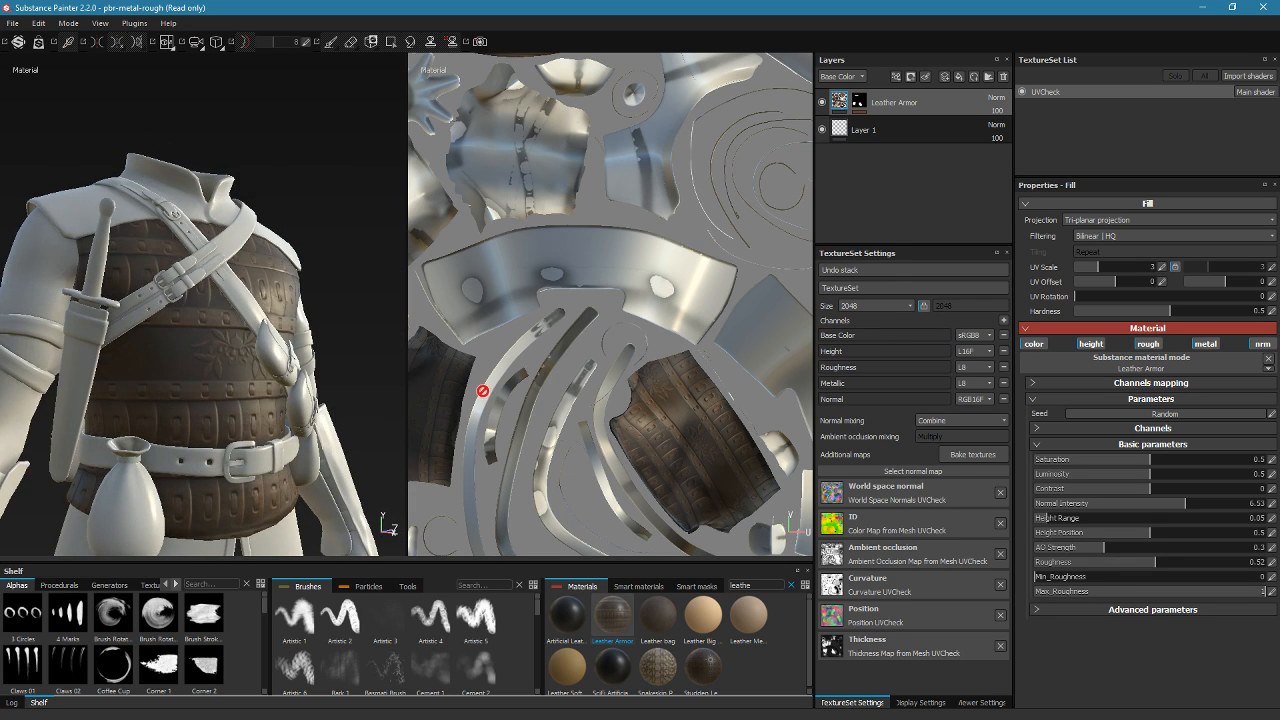
Set the Leather Armor fill's UV Scale to 5.75 and collapse the material's parameters
drag(1104, 277, 1104, 282)
alt+drag(316, 436, 272, 422)
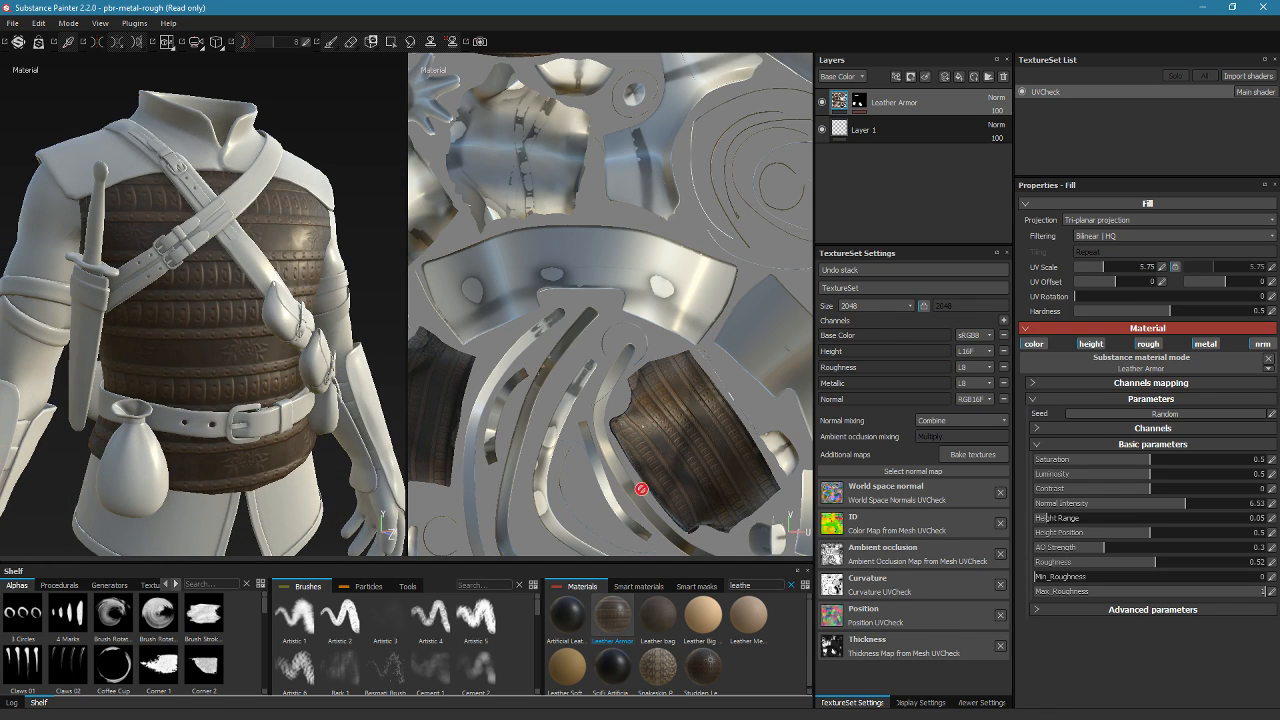
click(1120, 399)
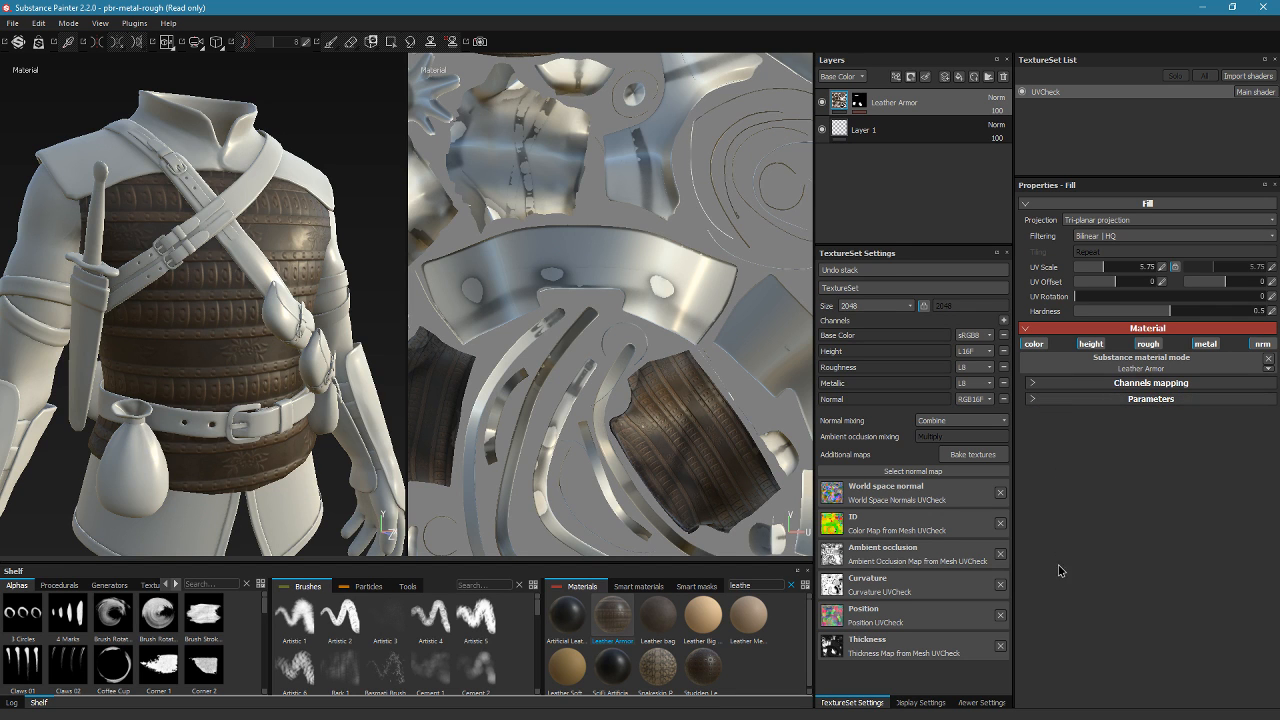
Set the tri-planar Hardness to 0.85 while checking the projection blend on the upper torso
alt+drag(145, 446, 231, 338)
alt+drag(237, 271, 259, 301)
alt+right_drag(259, 302, 368, 397)
alt+drag(233, 254, 207, 365)
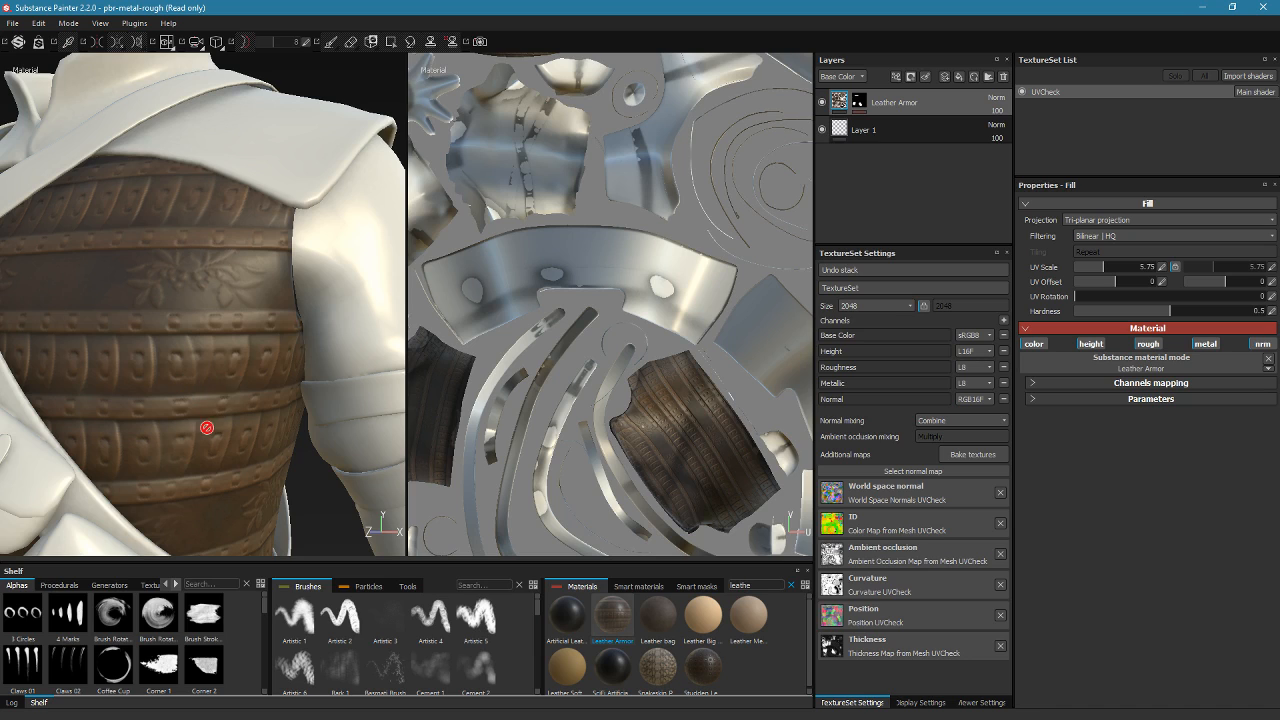
drag(1168, 312, 1207, 312)
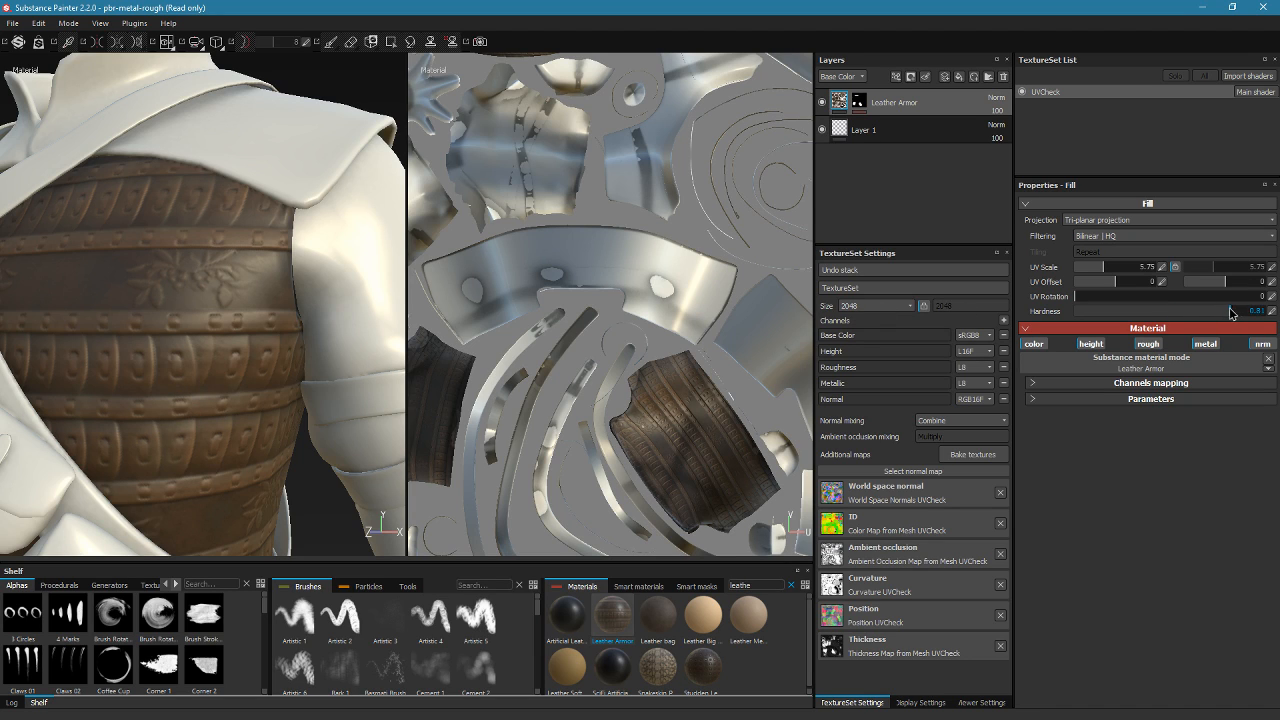
mouse_move(234, 457)
alt+mouse_down()
mouse_move(236, 469)
mouse_move(320, 457)
mouse_move(369, 403)
mouse_move(261, 350)
alt+mouse_up()
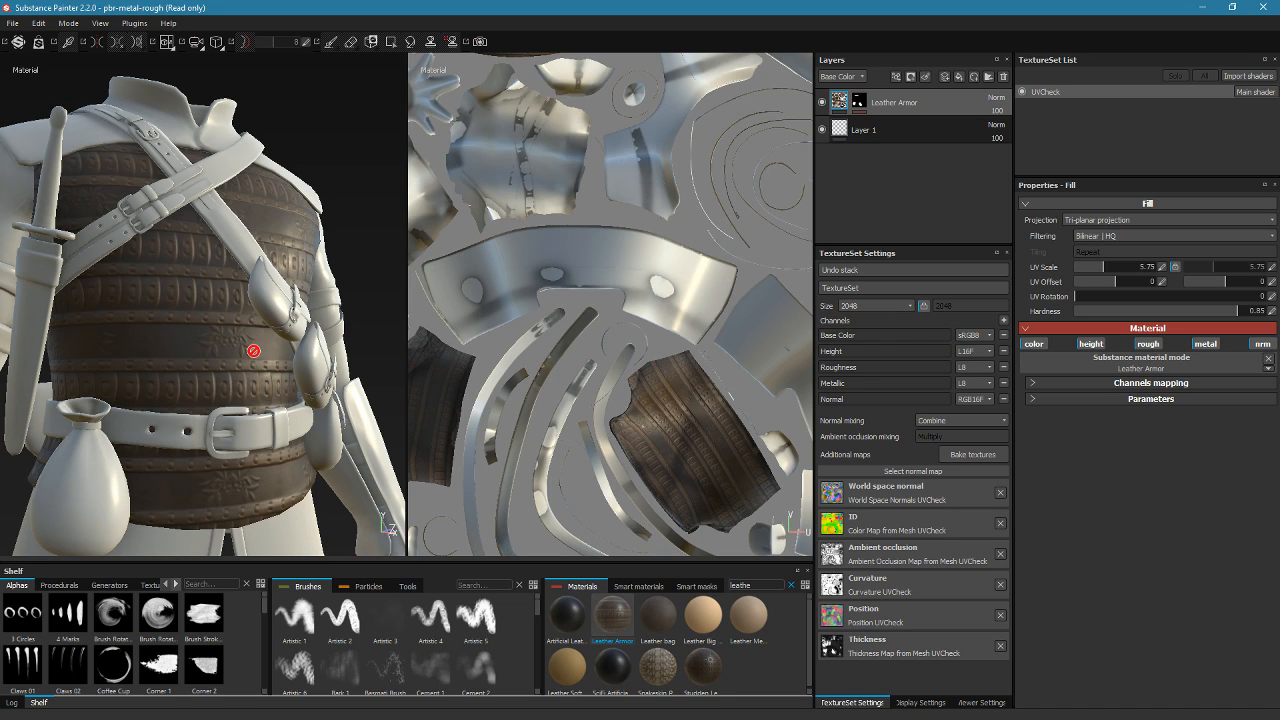
Set the Leather Armor's Saturation to 0.51 in its basic parameters and collapse that group
click(1100, 399)
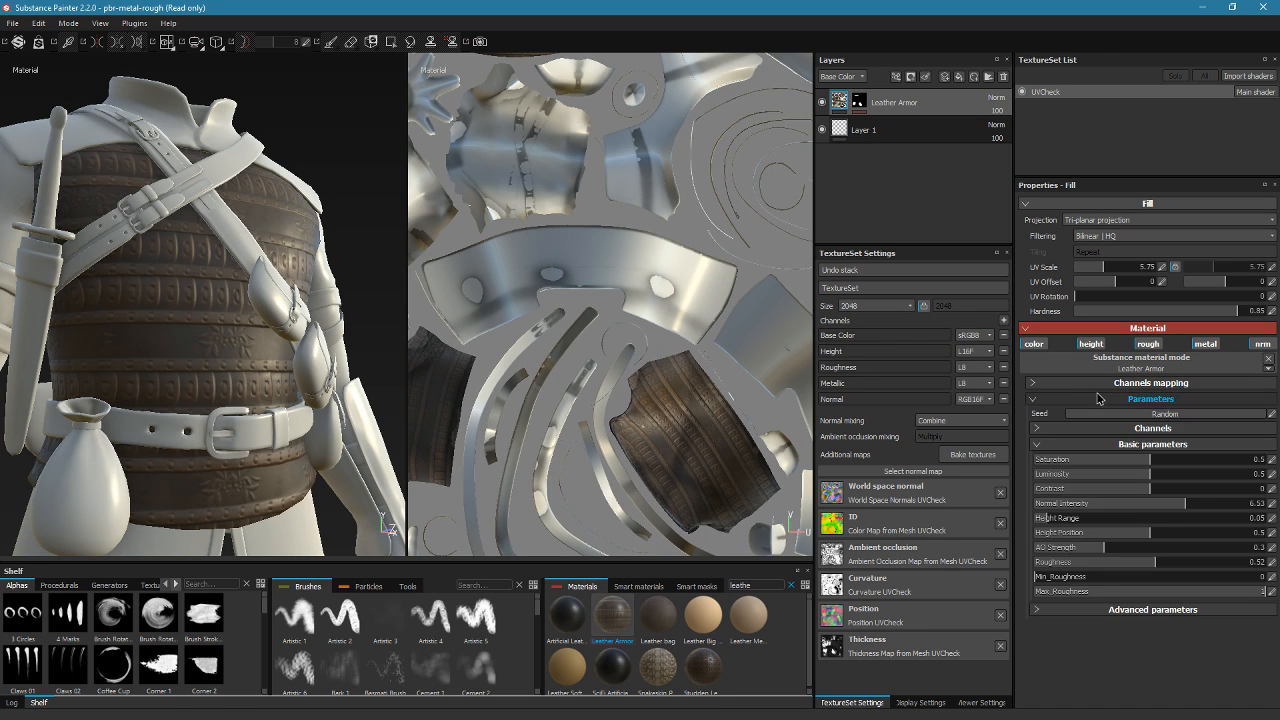
click(1092, 445)
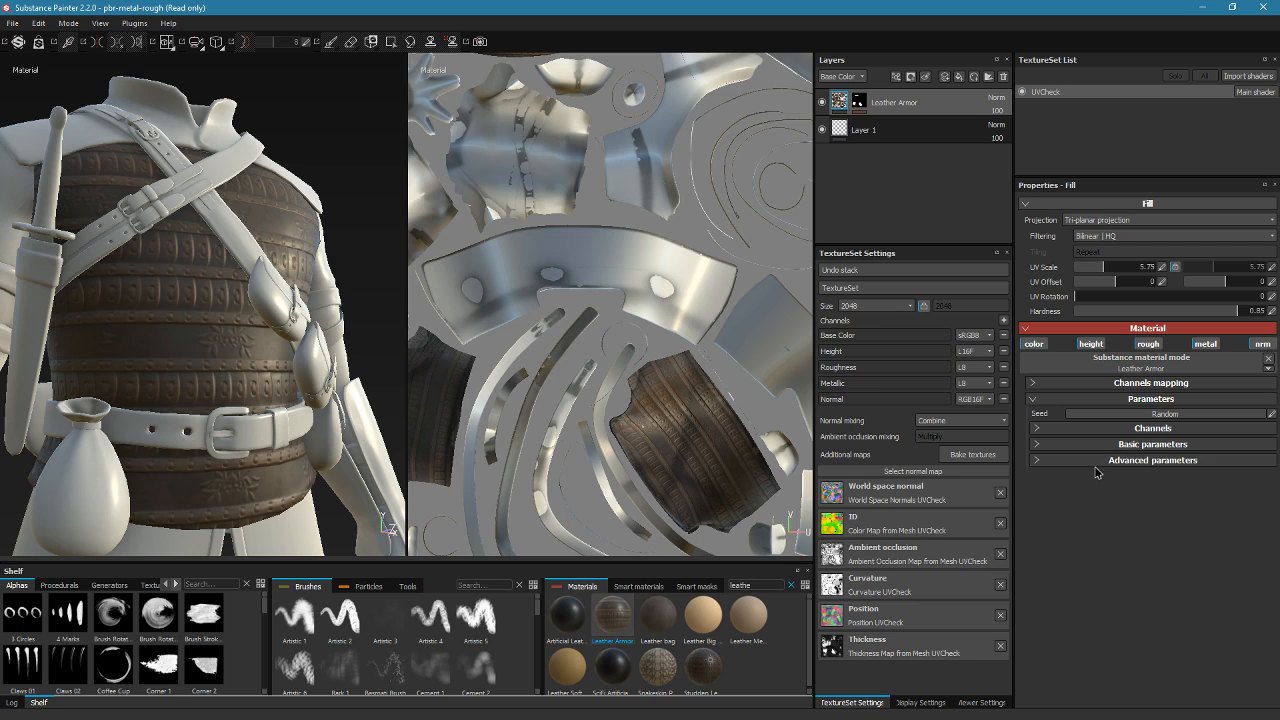
click(1097, 461)
click(1097, 461)
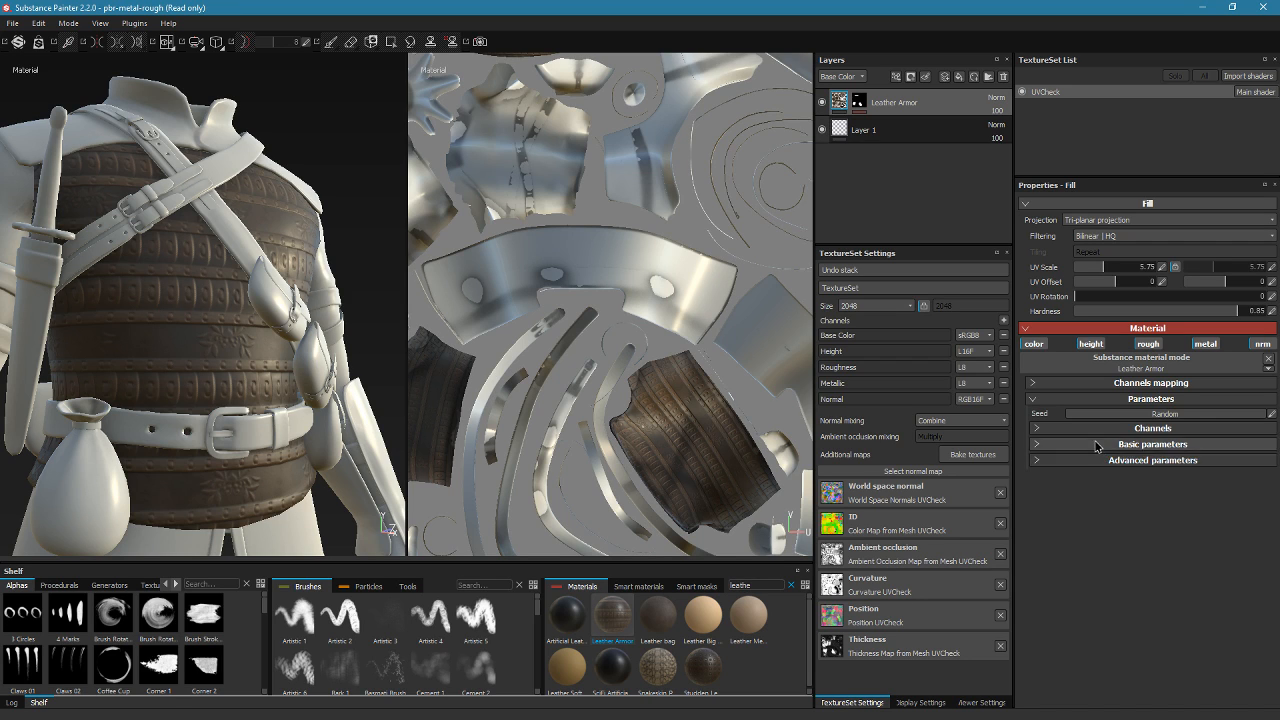
click(1101, 444)
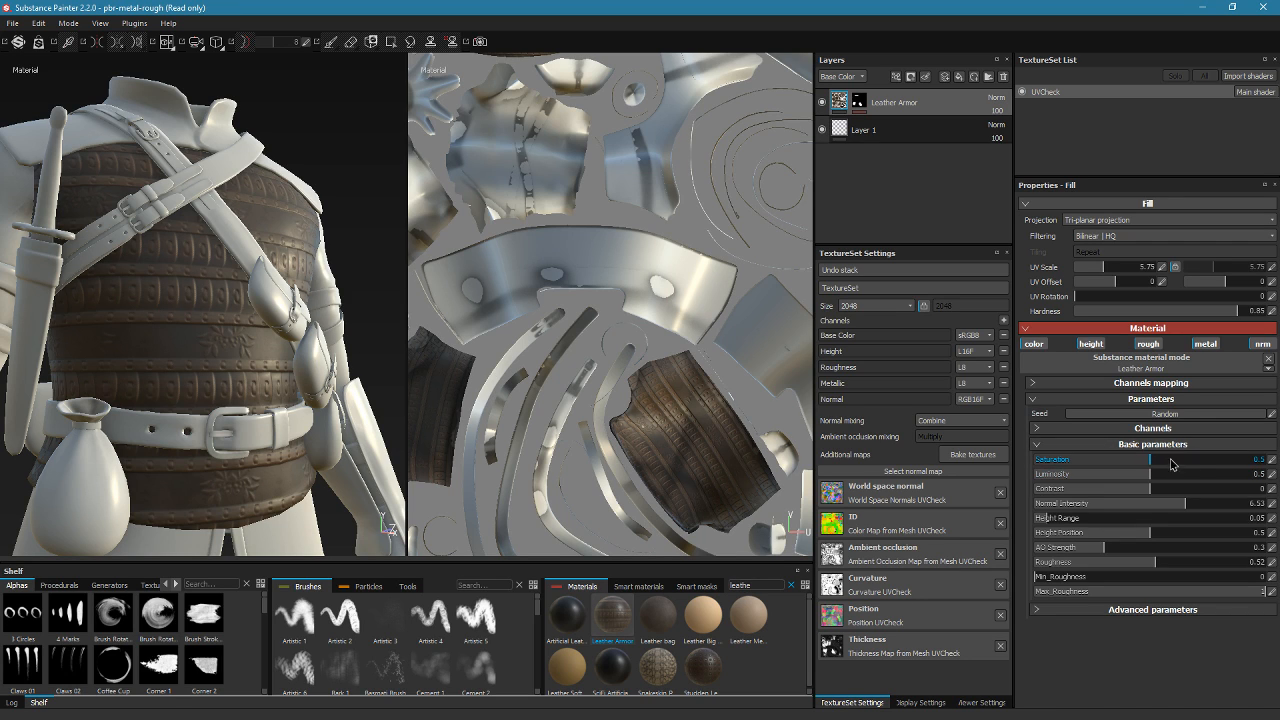
drag(1178, 462, 1156, 473)
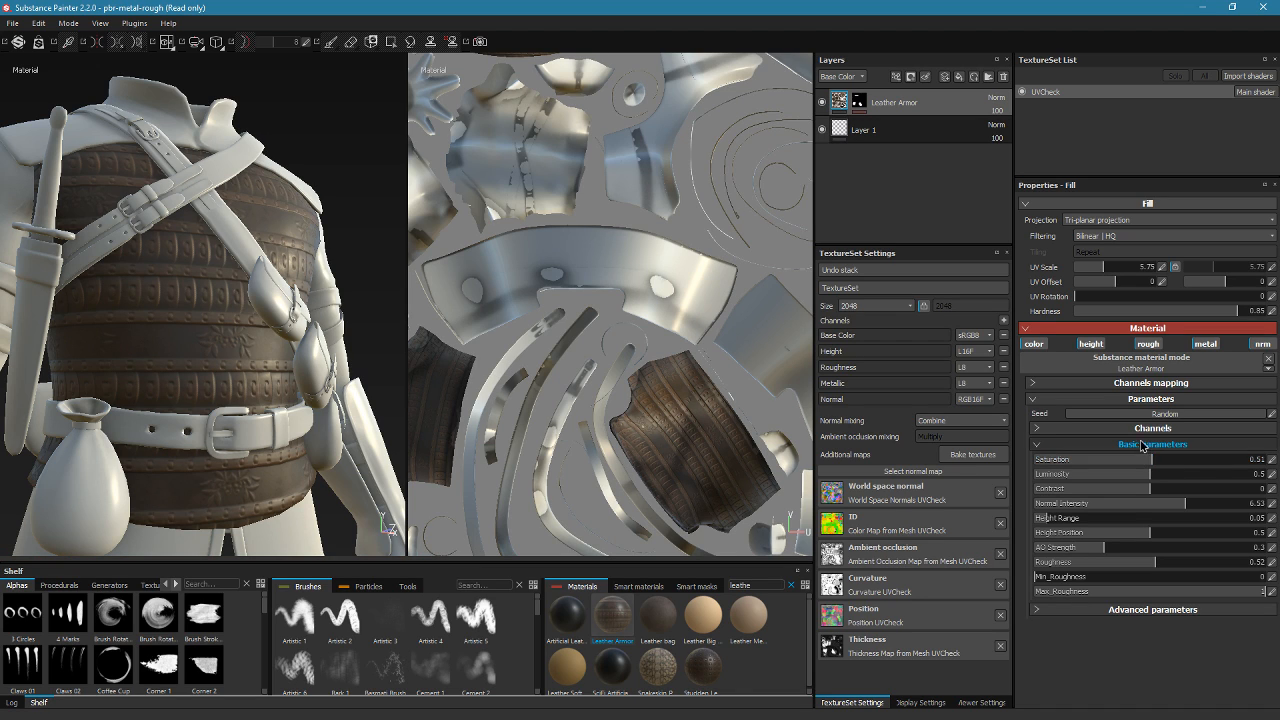
click(1140, 447)
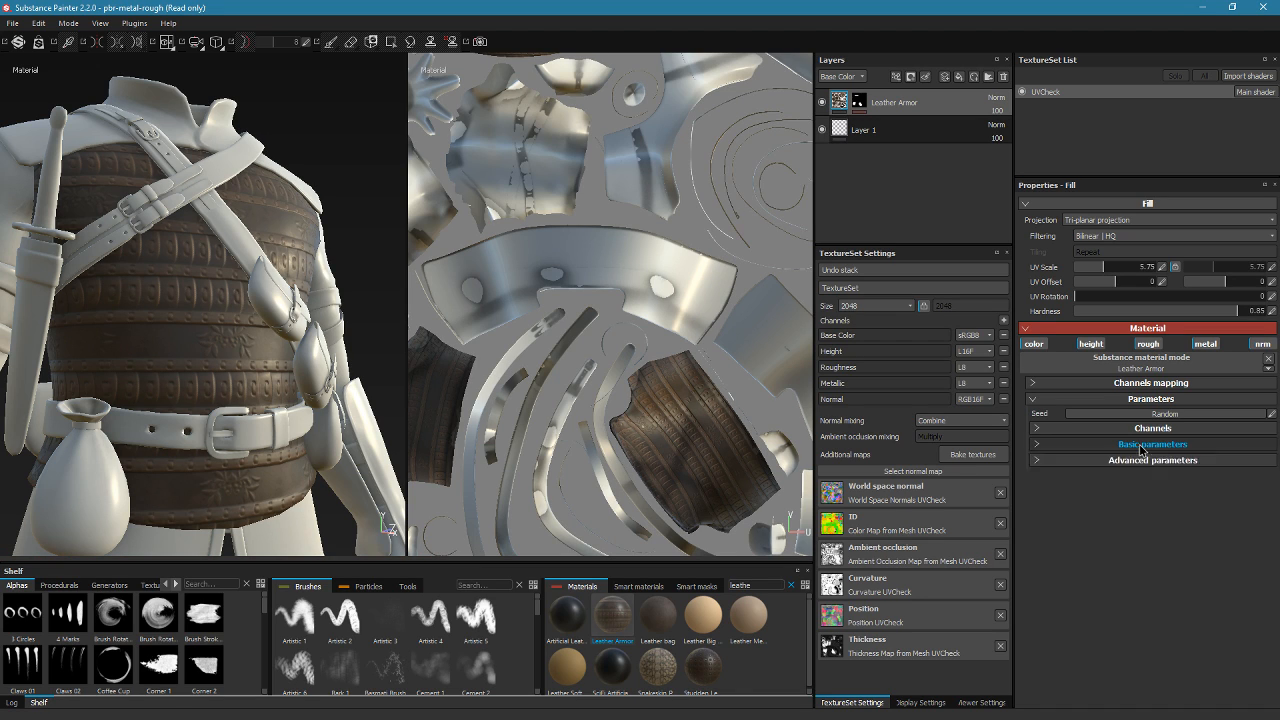
Set Number X to 9 in the Leather Armor's main advanced parameters and check the pattern on the torso
click(1084, 462)
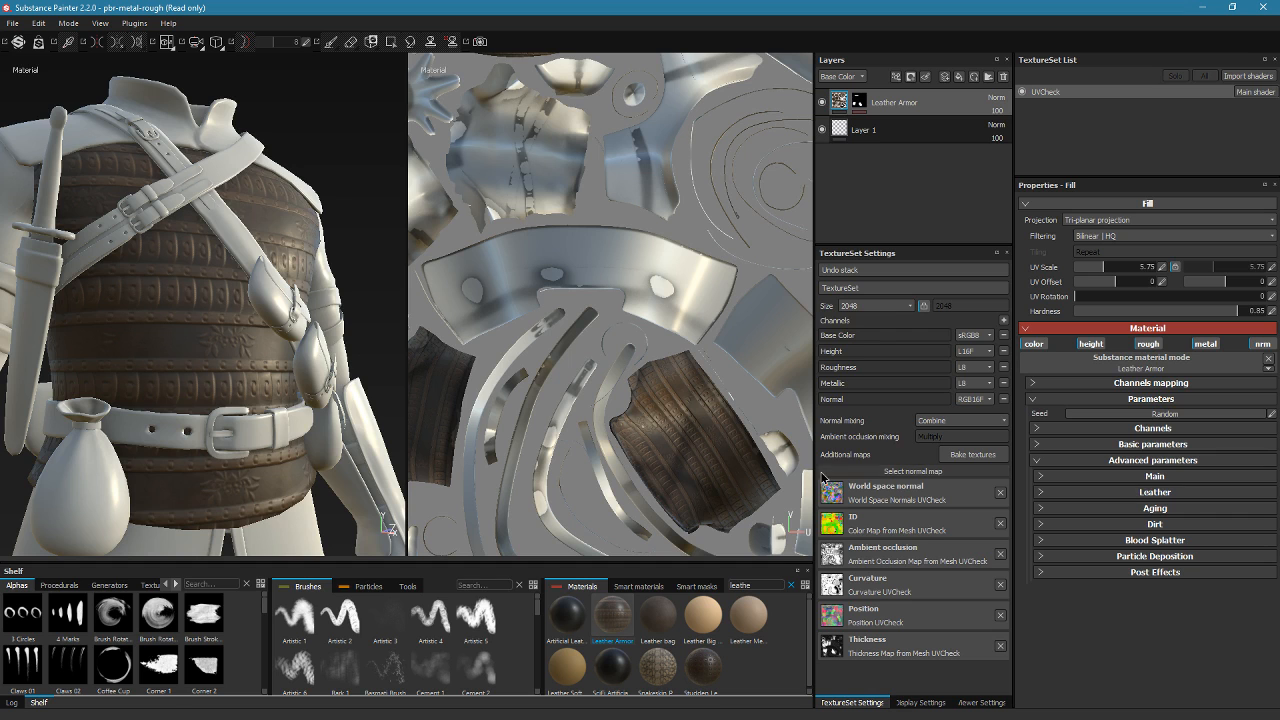
mouse_move(337, 372)
alt+mouse_down()
mouse_move(326, 378)
mouse_move(366, 391)
mouse_move(331, 393)
mouse_move(326, 377)
alt+mouse_up()
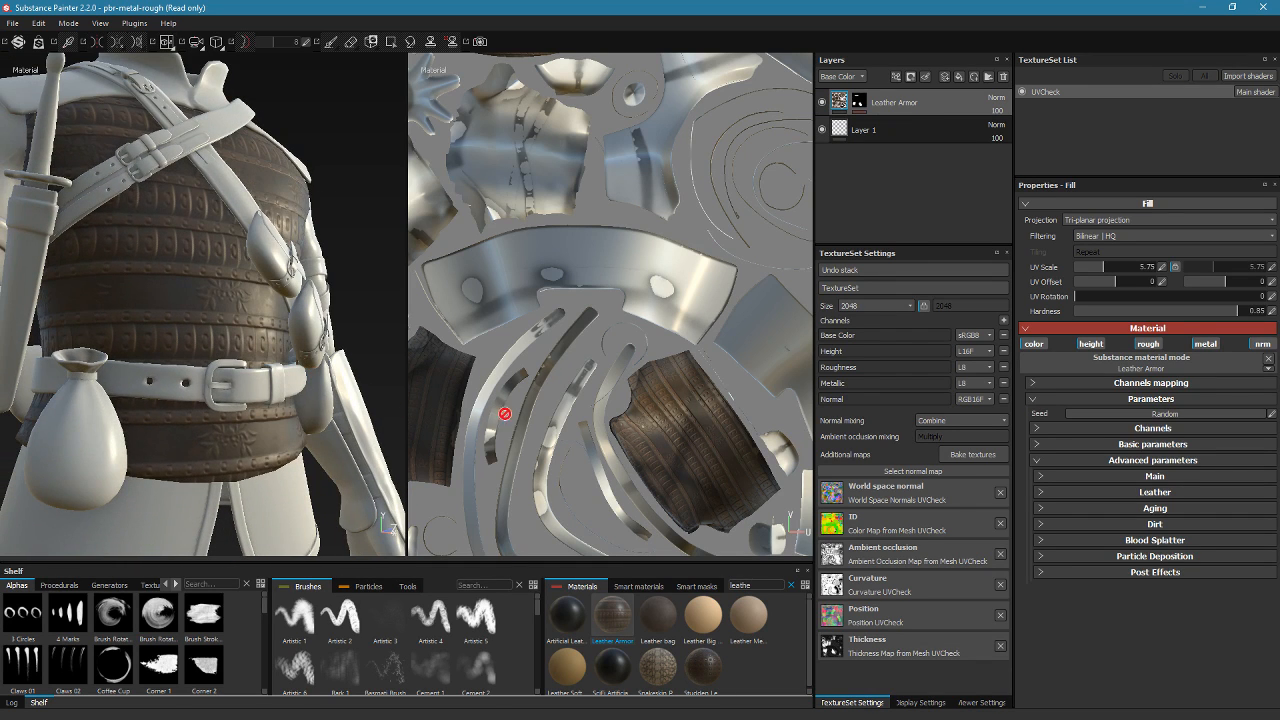
click(1160, 477)
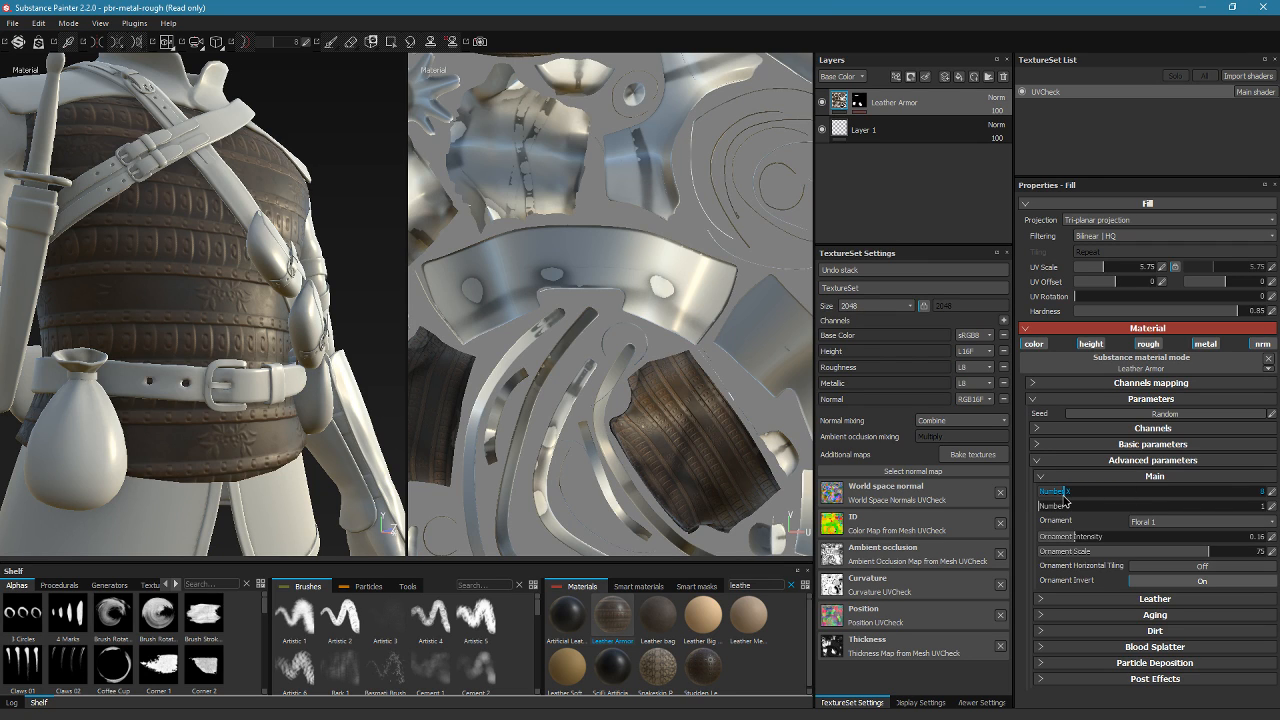
drag(1072, 495, 1045, 514)
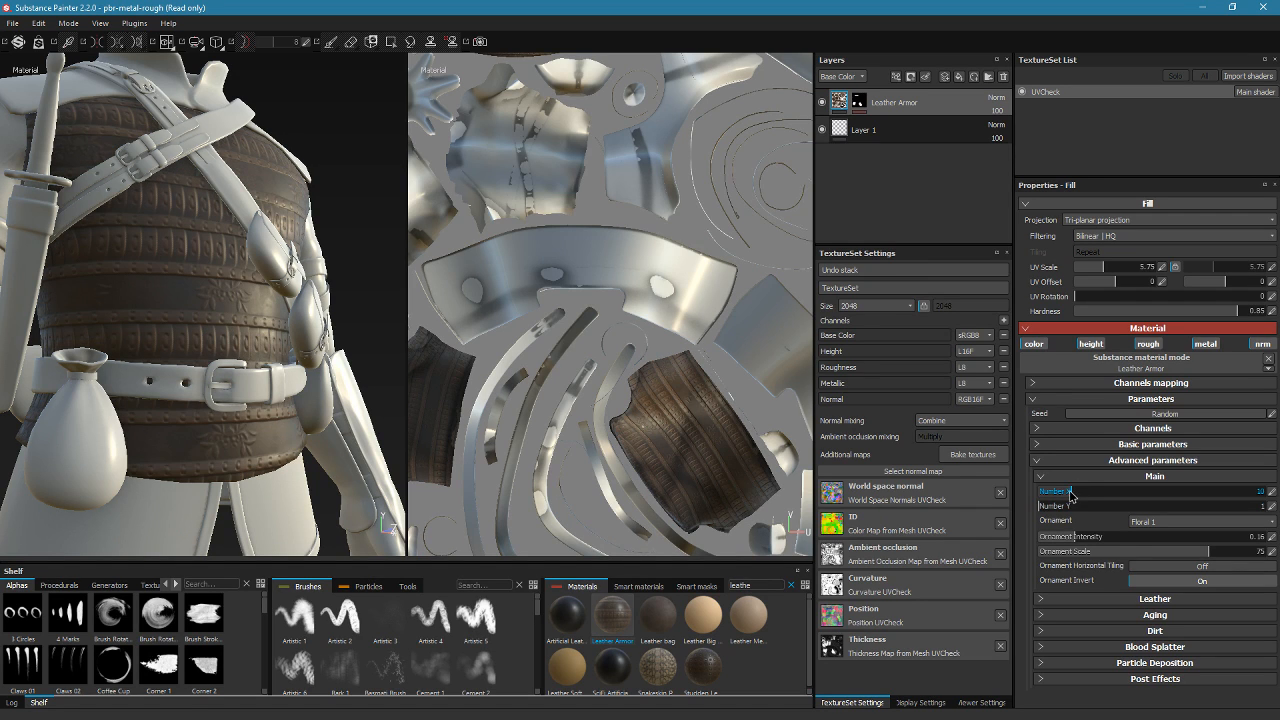
drag(1068, 496, 1066, 496)
alt+drag(188, 328, 267, 368)
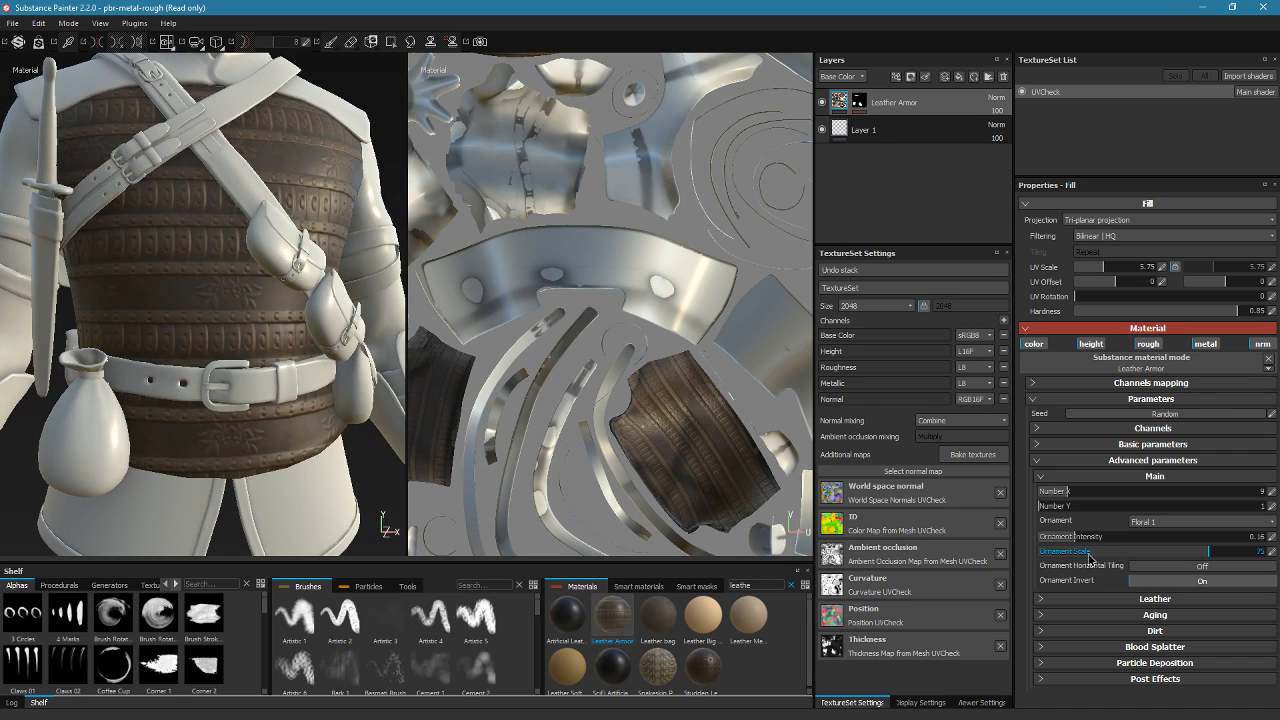
Change the Leather Armor's ornament to Greco Roman Meander 1 and inspect it near the belt
click(1165, 522)
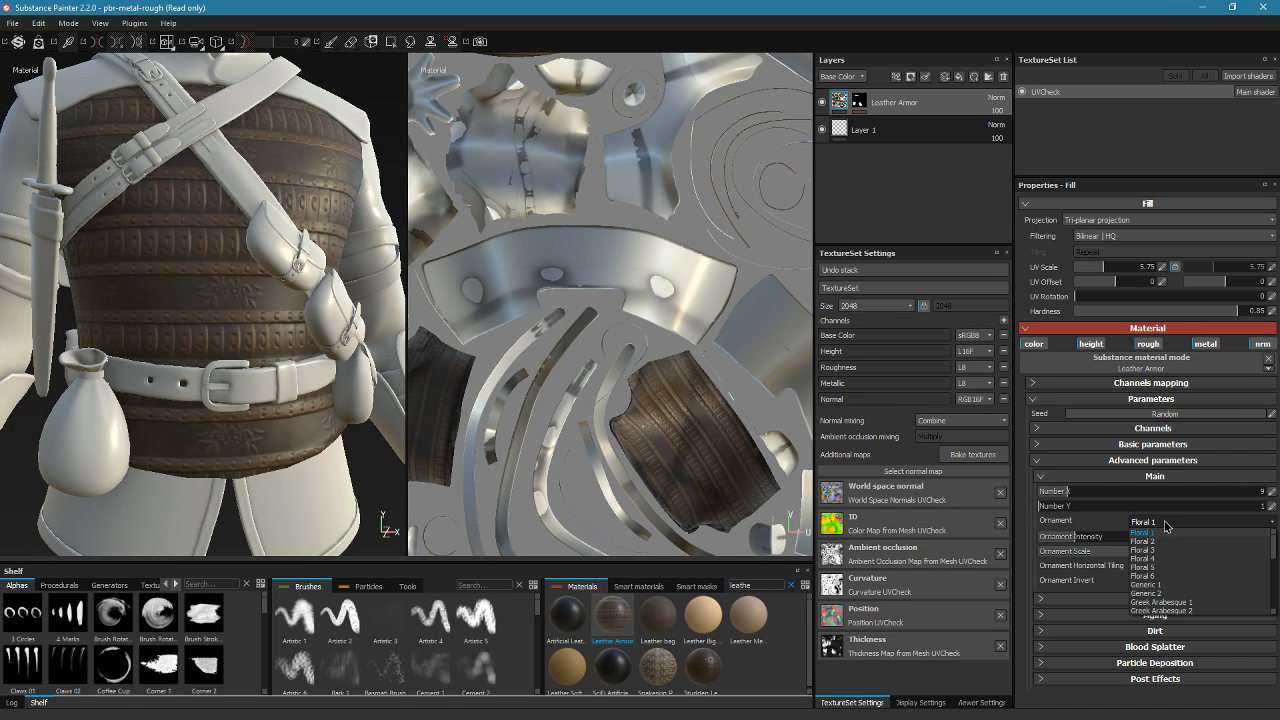
scroll(1166, 570, down, 2)
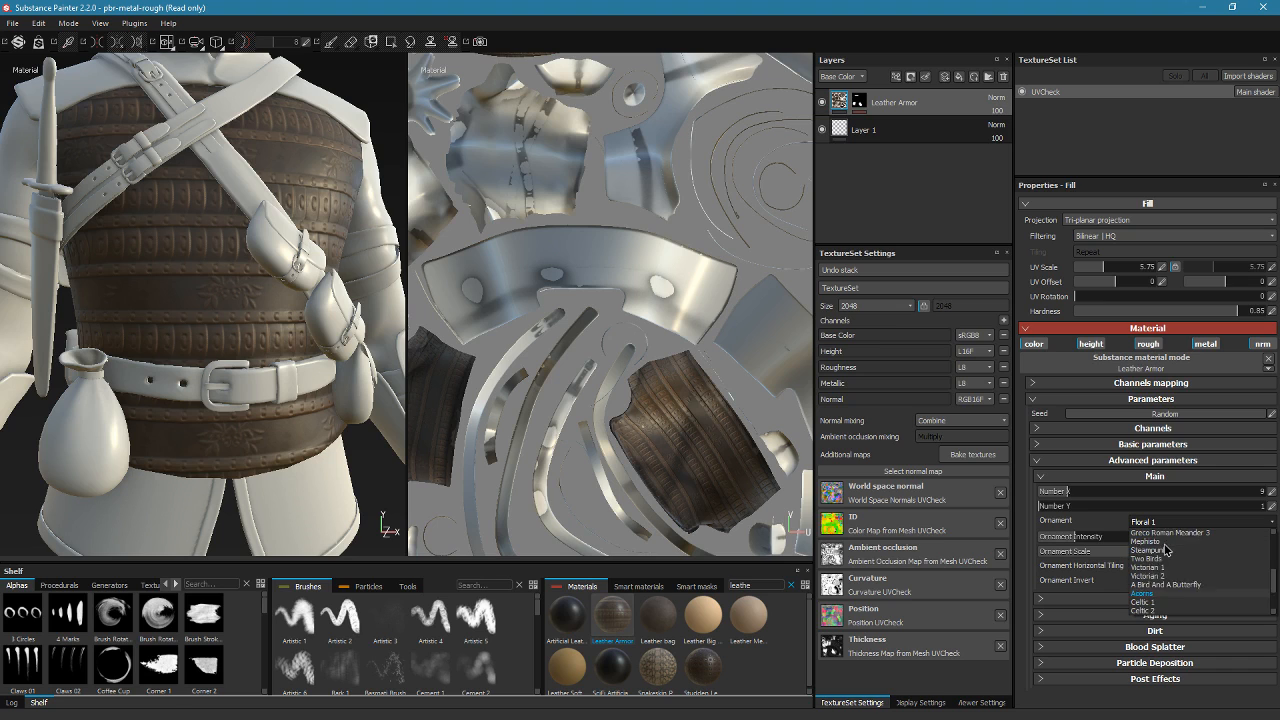
click(1172, 595)
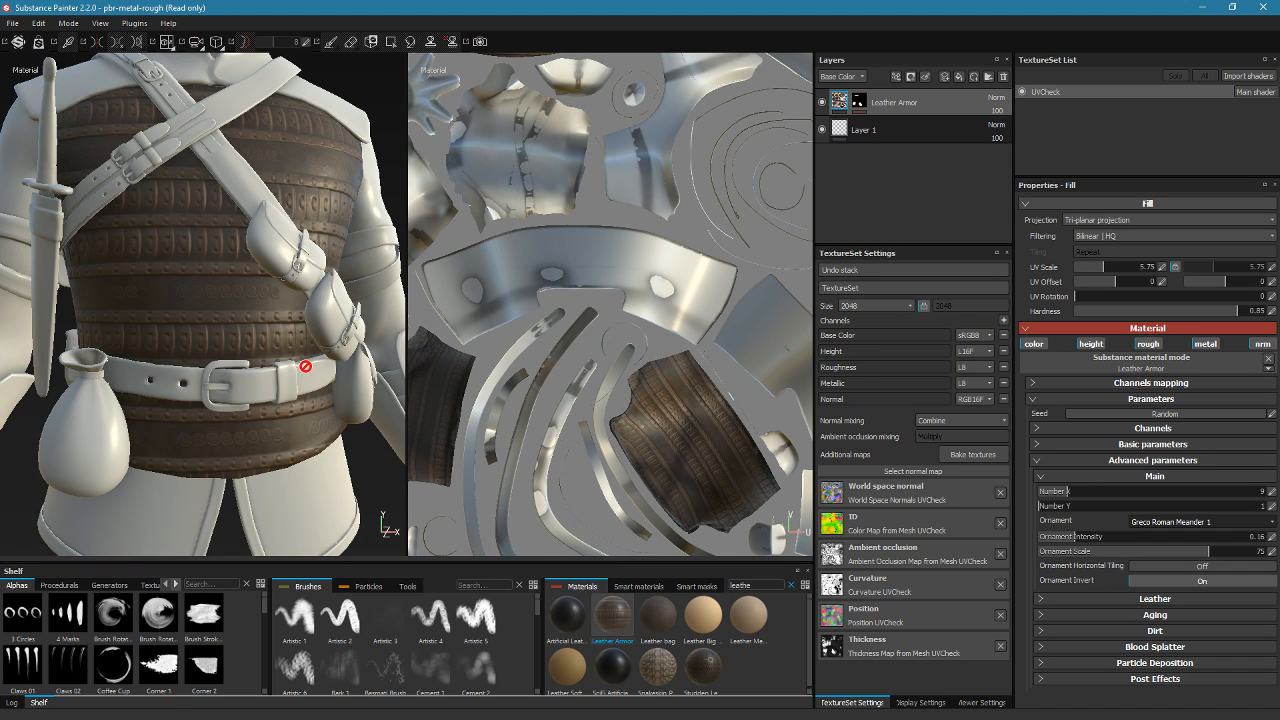
scroll(302, 340, up, 5)
scroll(302, 340, up, 8)
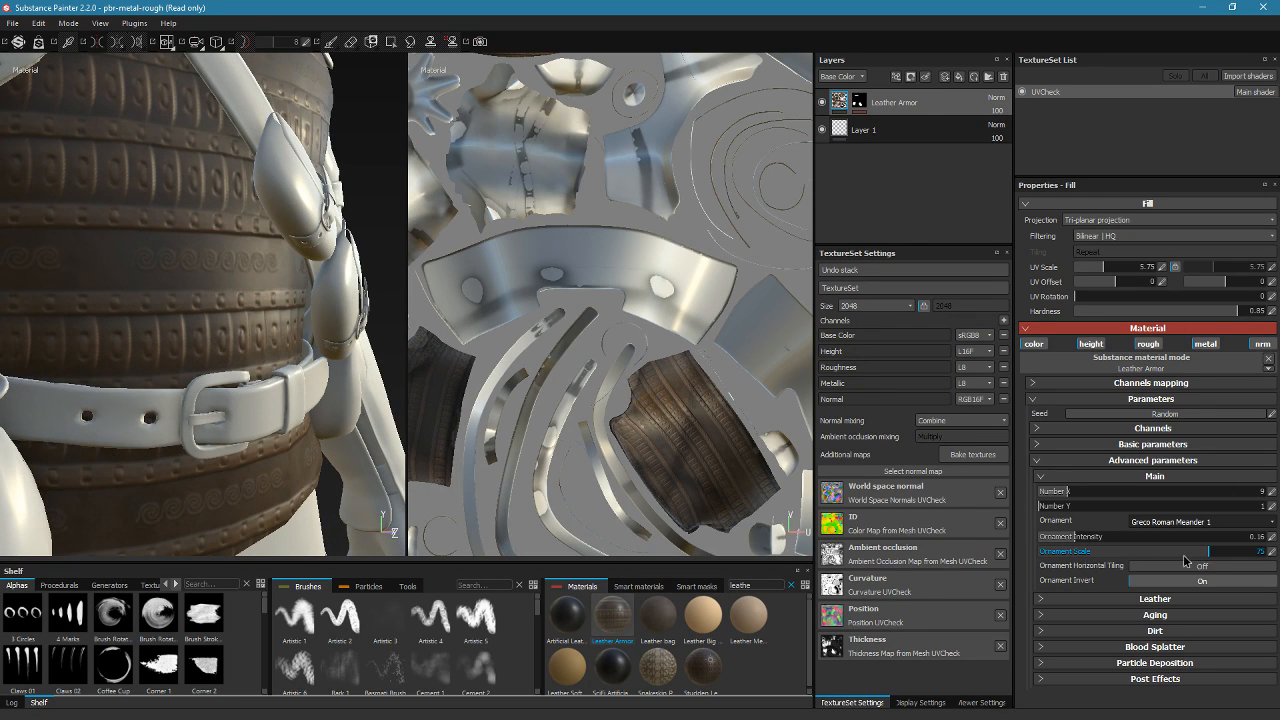
Set the Ornament Scale to 100 and check the meander bands around the waist
drag(1208, 551, 1278, 562)
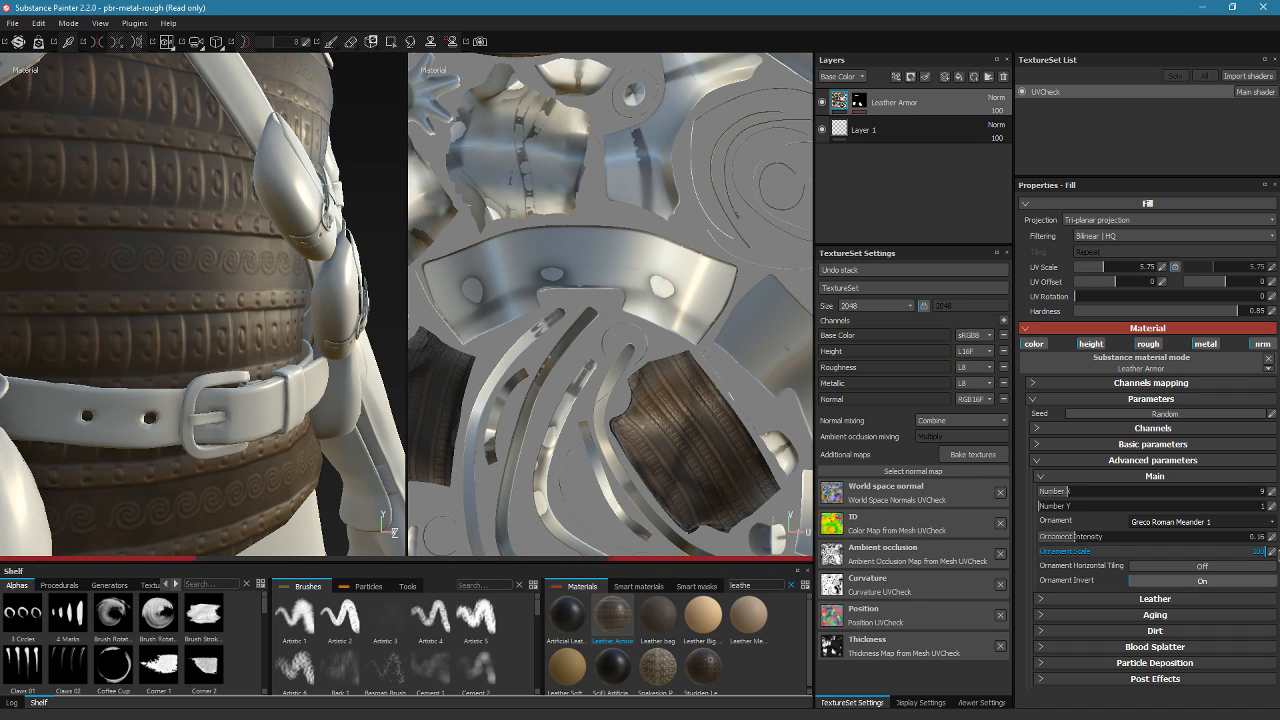
alt+drag(367, 449, 318, 462)
alt+middle_drag(318, 462, 315, 460)
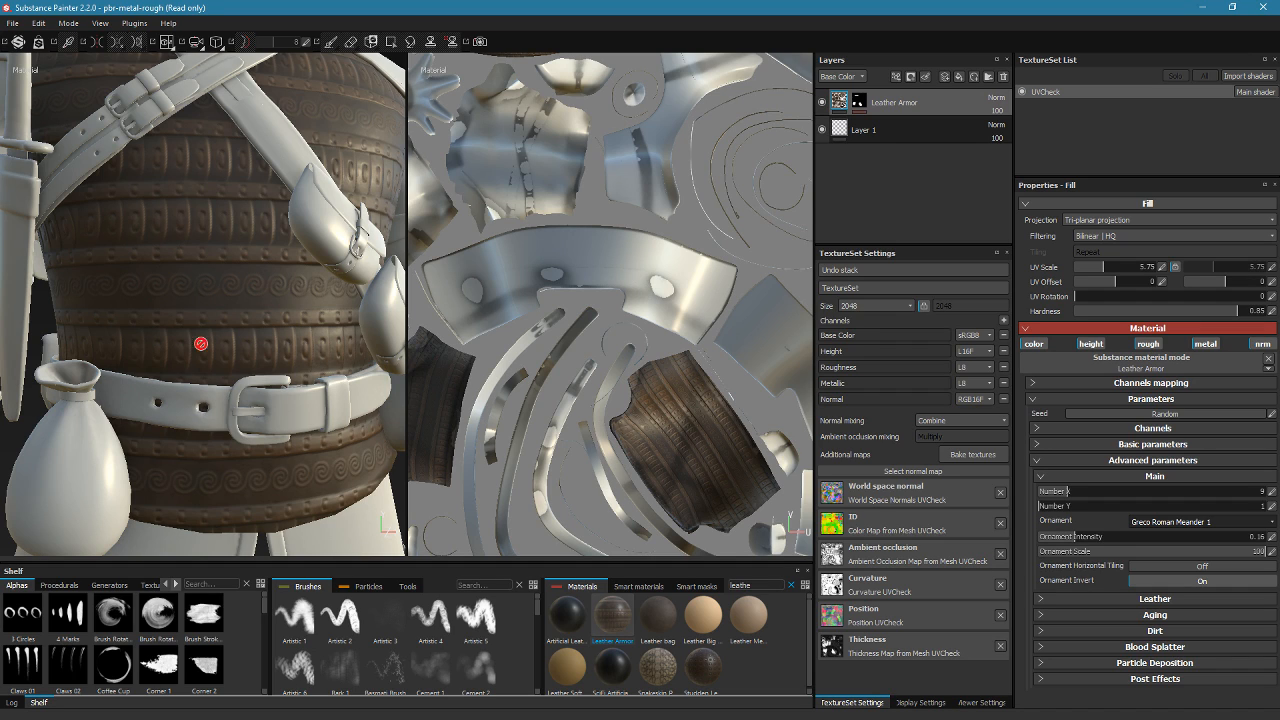
Turn on Ornament Horizontal Tiling and turn off Ornament Invert, checking the bands on the torso
click(1203, 569)
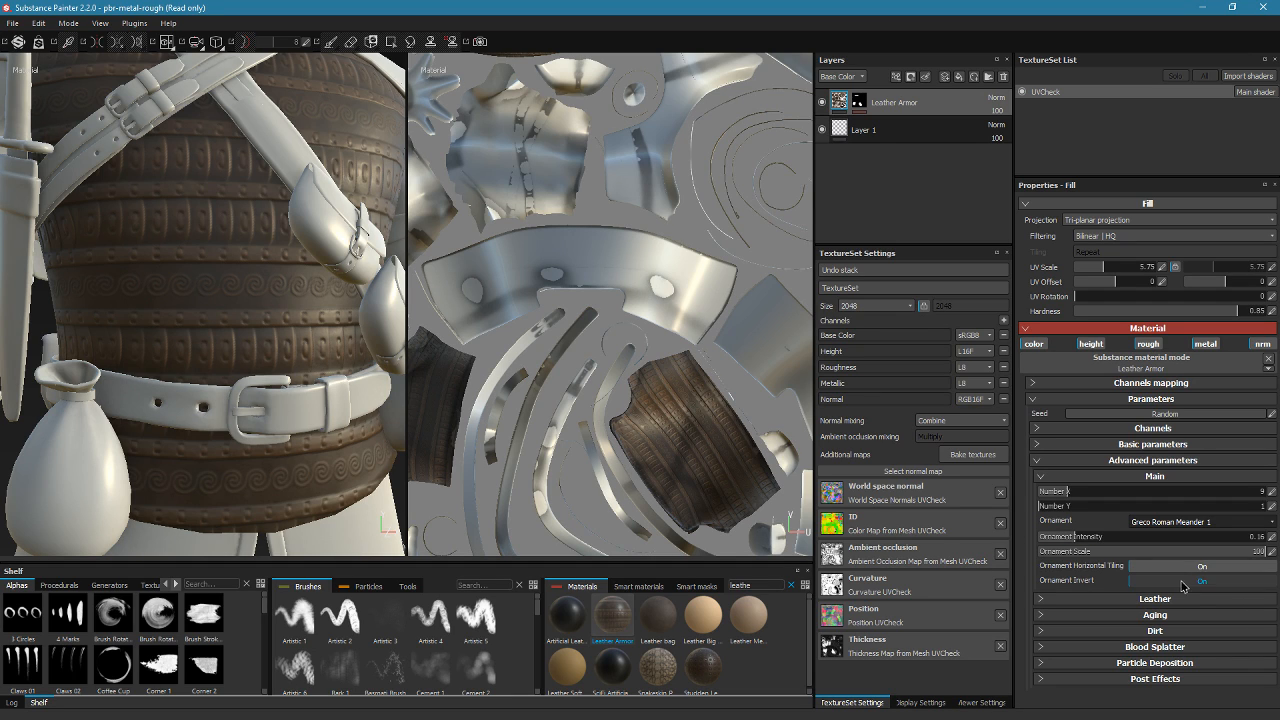
click(1168, 579)
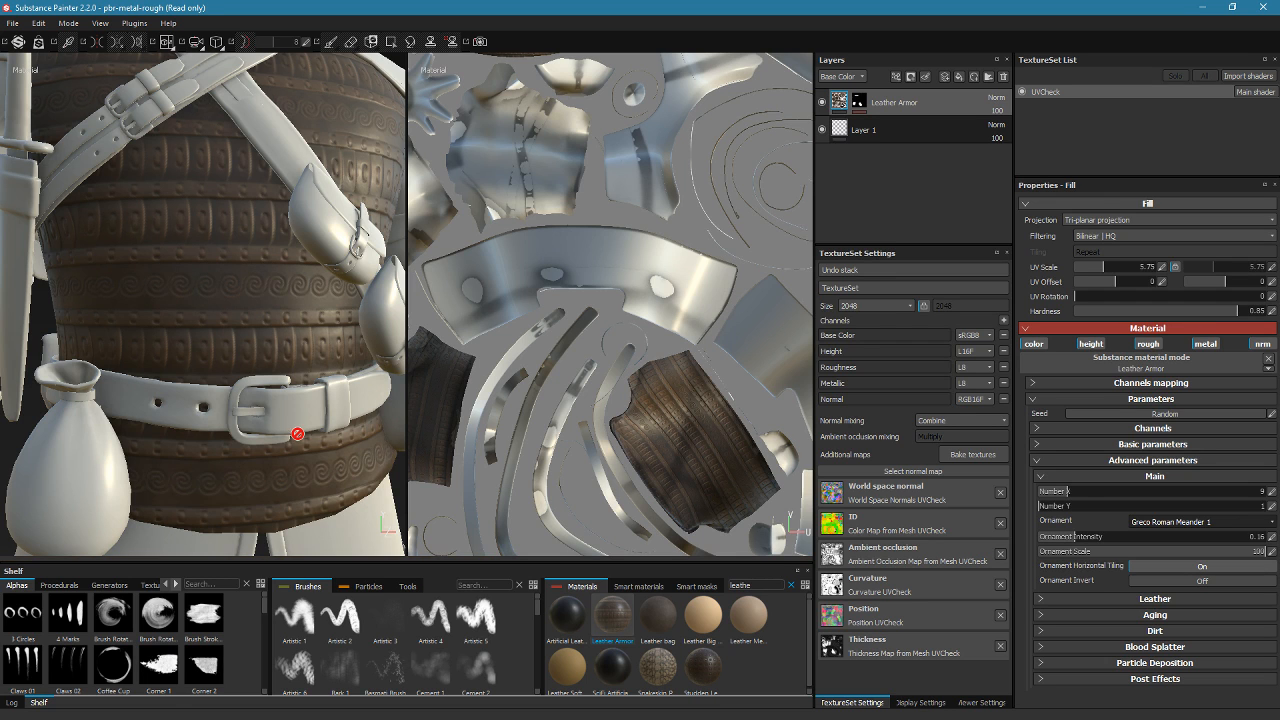
alt+drag(294, 434, 330, 420)
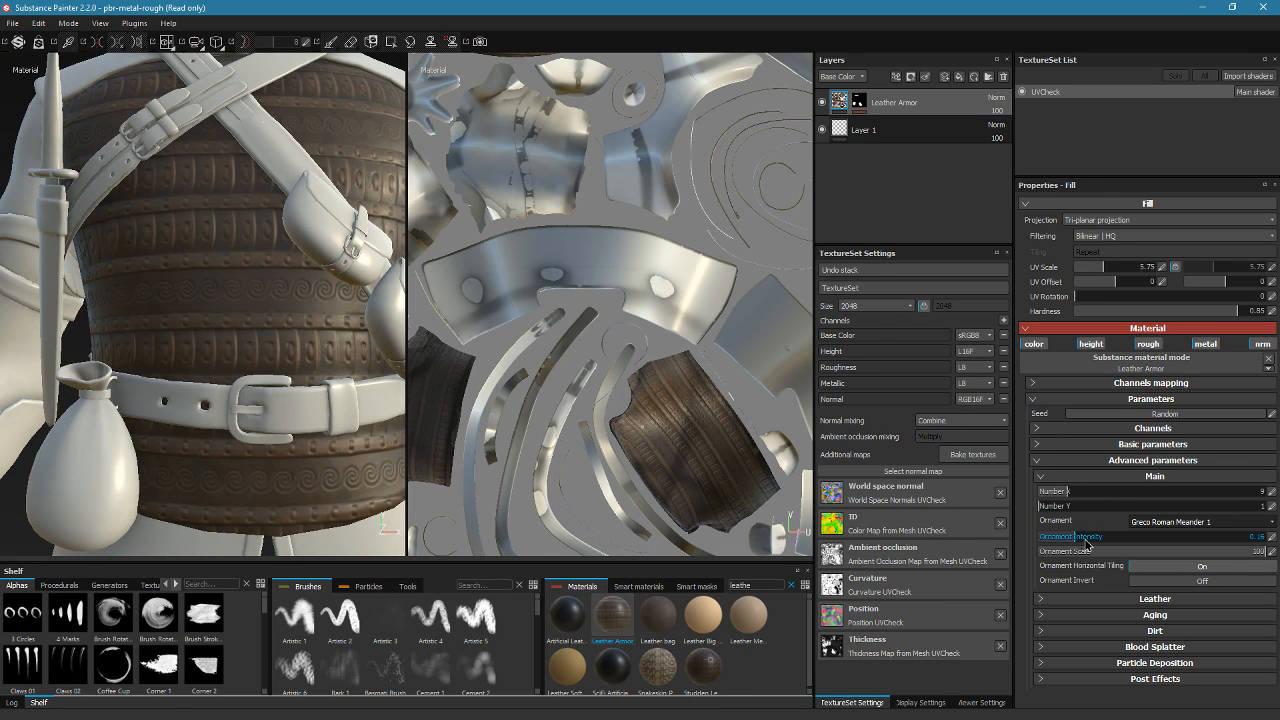
Raise the Ornament Intensity to 0.33 and inspect the meander relief across the whole torso
drag(1095, 543, 1101, 543)
alt+drag(340, 440, 404, 440)
alt+right_drag(404, 440, 200, 283)
mouse_move(200, 283)
alt+mouse_down()
mouse_move(289, 357)
mouse_move(234, 292)
mouse_move(210, 300)
alt+mouse_up()
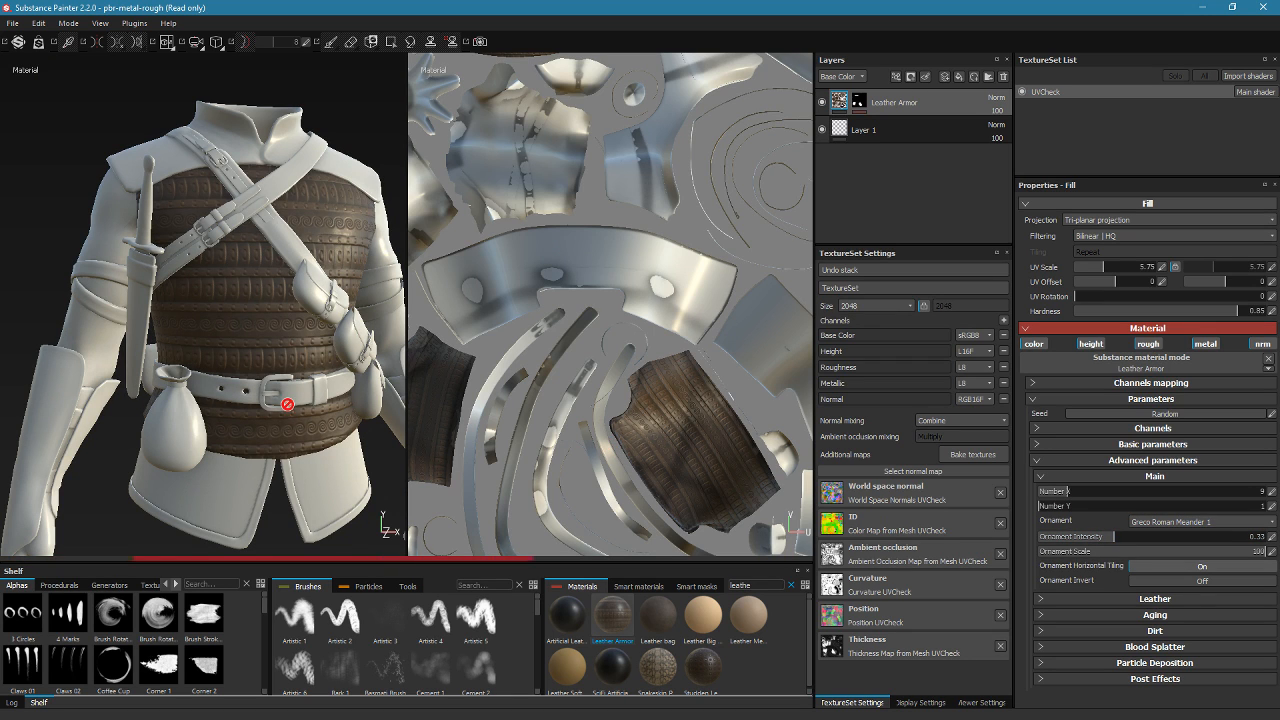
alt+drag(287, 404, 352, 418)
scroll(352, 418, up, 3)
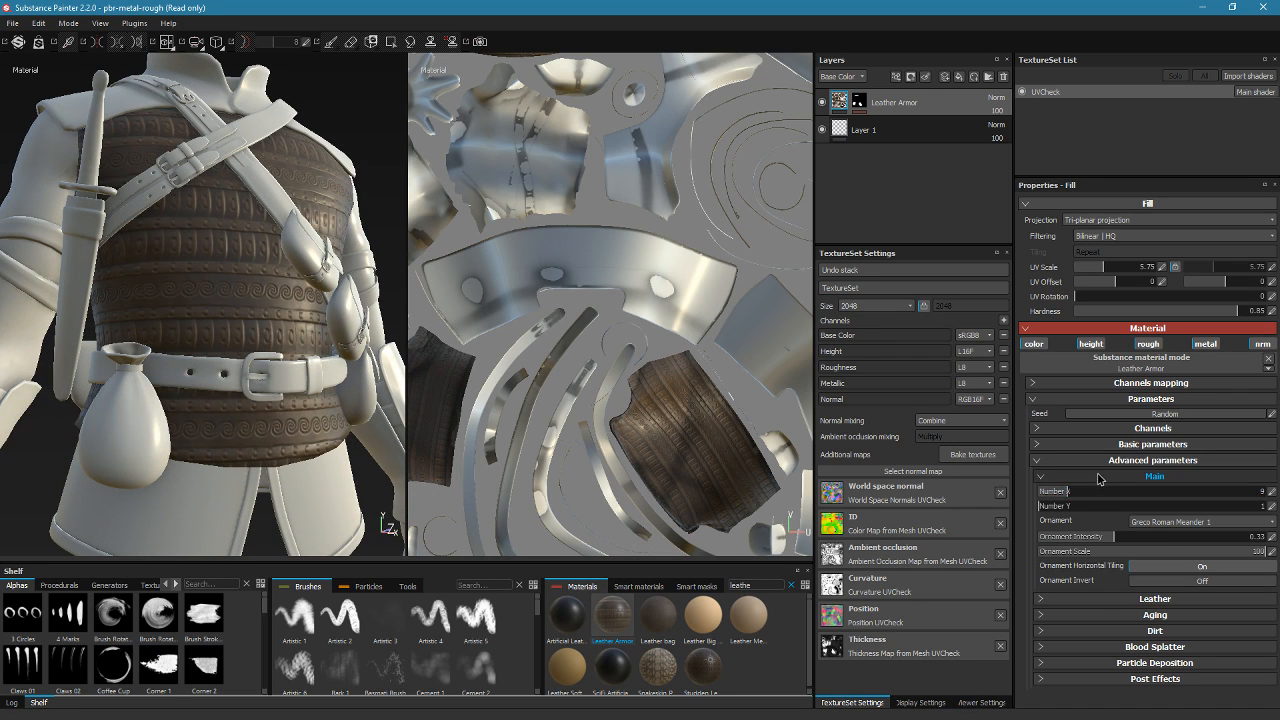
Change the Leather Armor's Leather Main Color to a lighter, less saturated brown
click(1130, 477)
click(1130, 492)
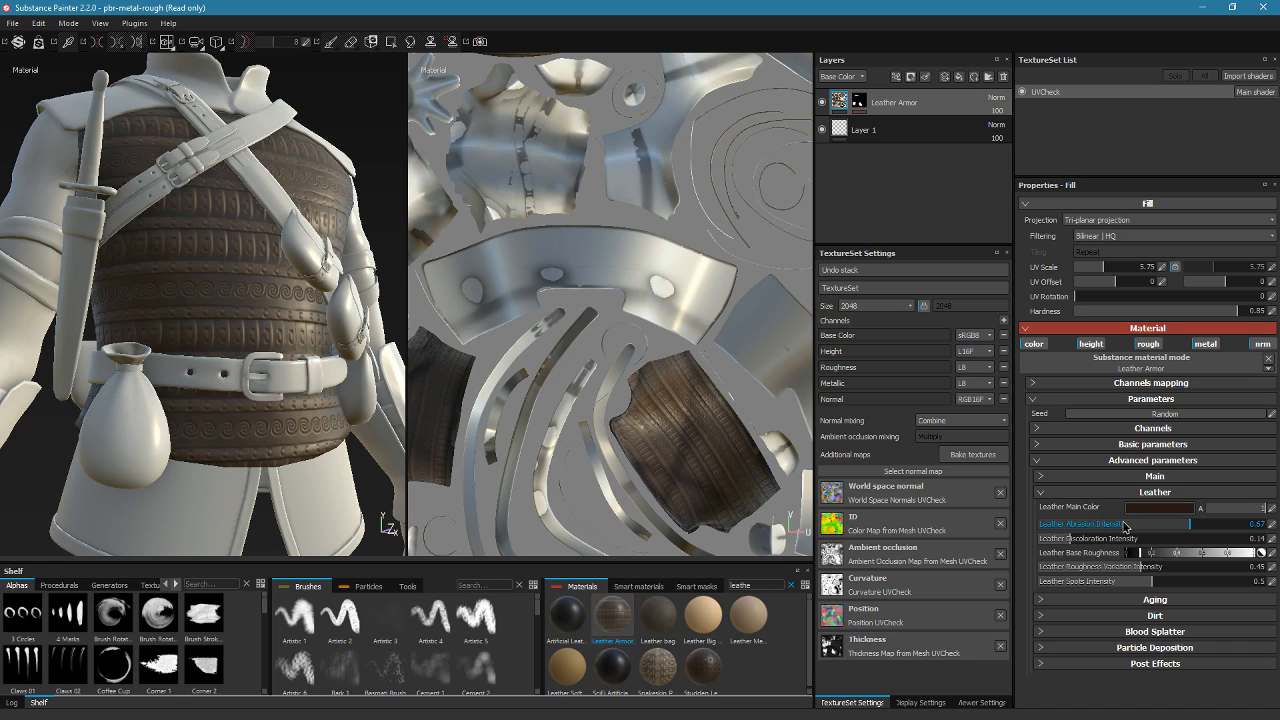
click(1152, 512)
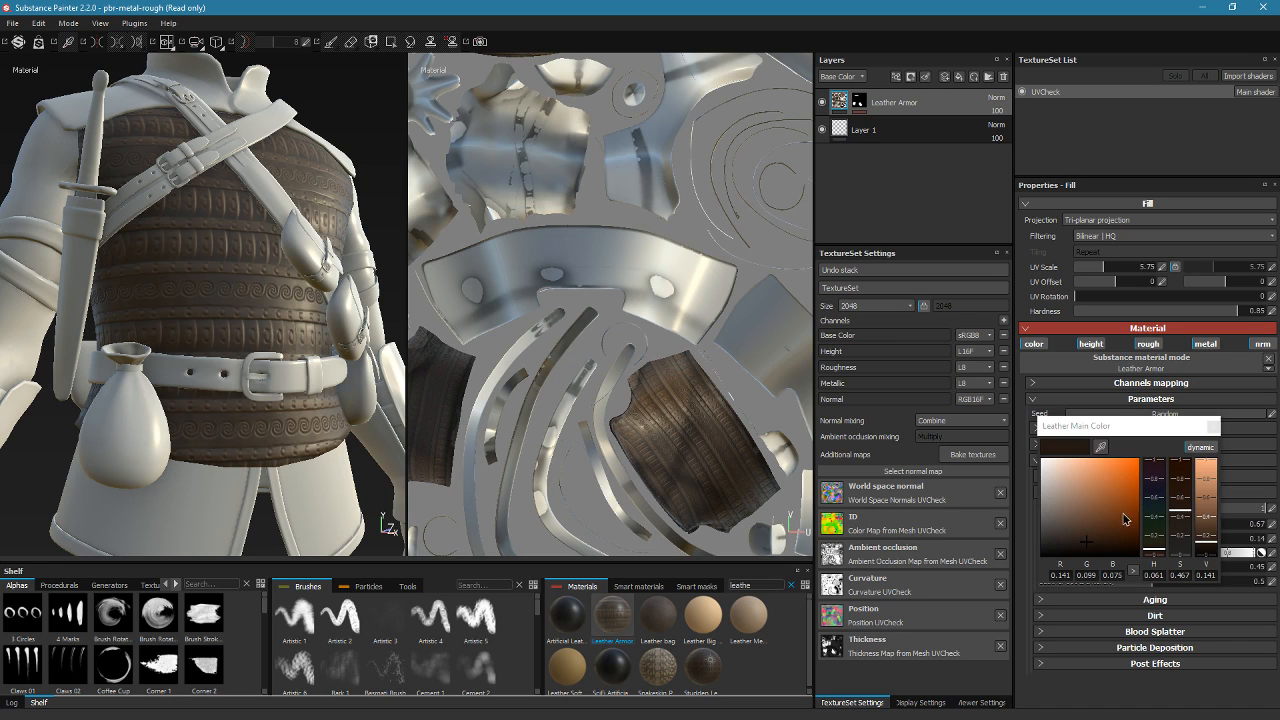
click(1068, 533)
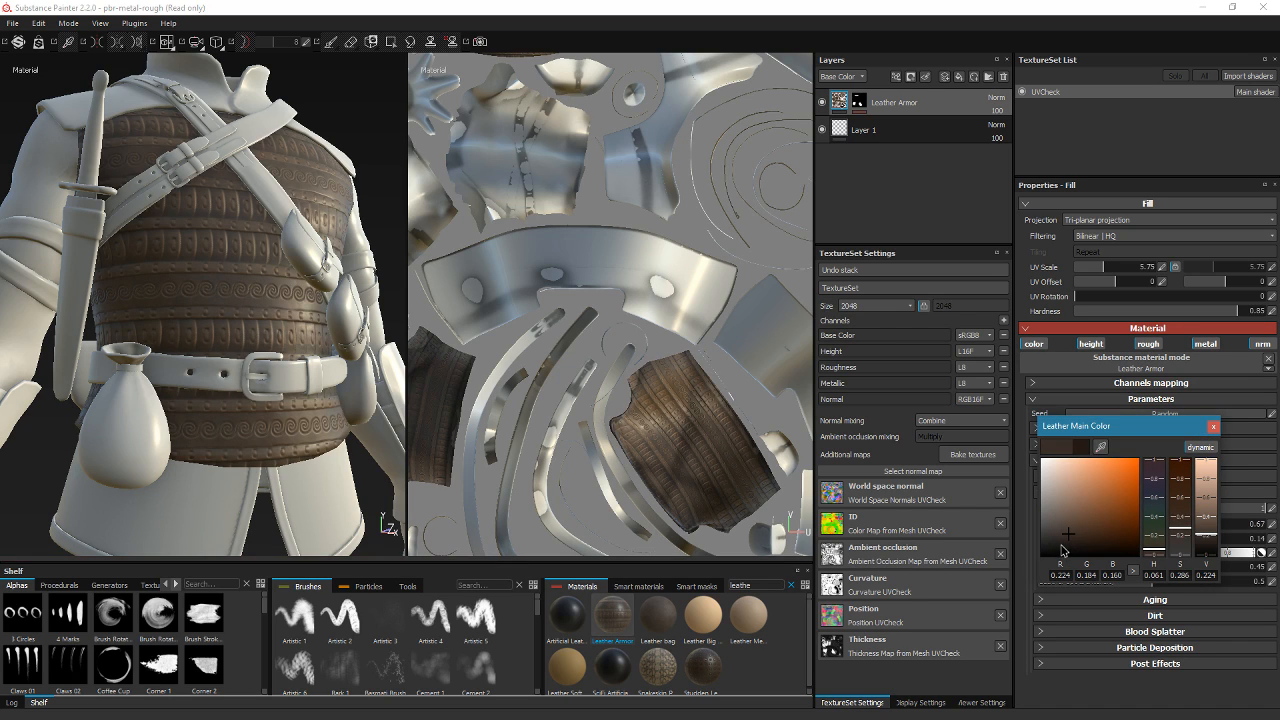
click(1070, 528)
click(1213, 426)
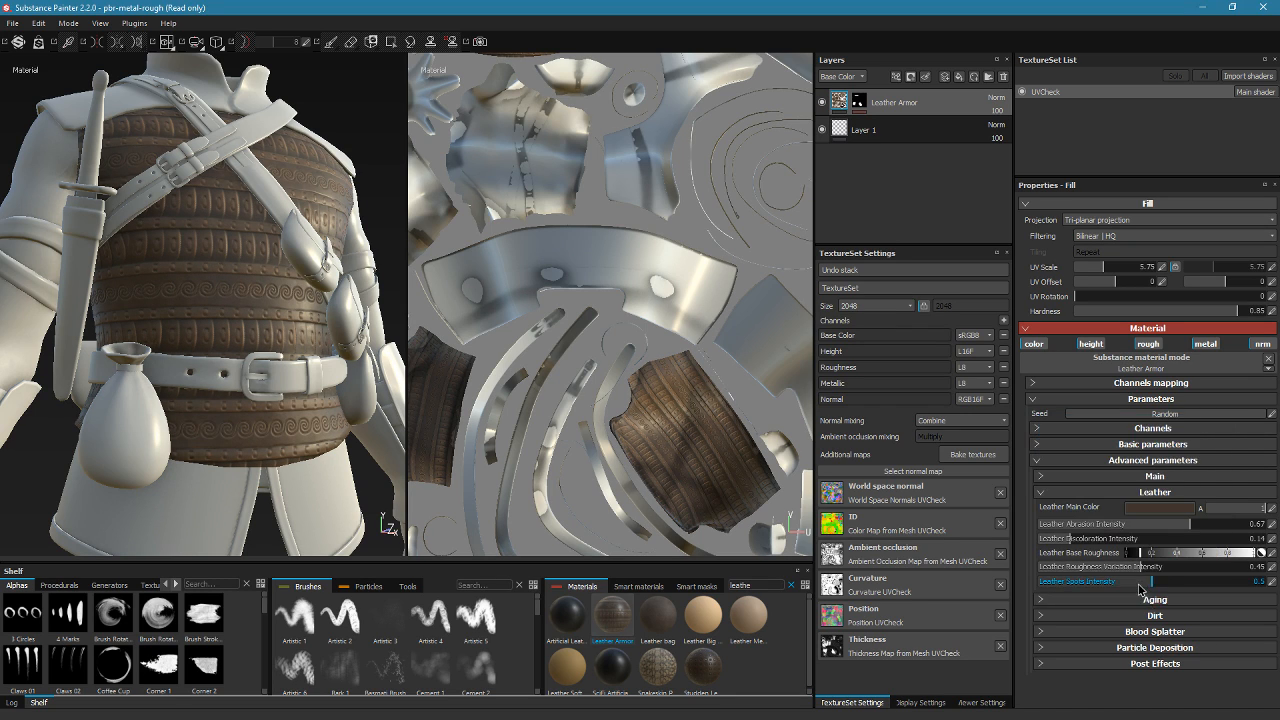
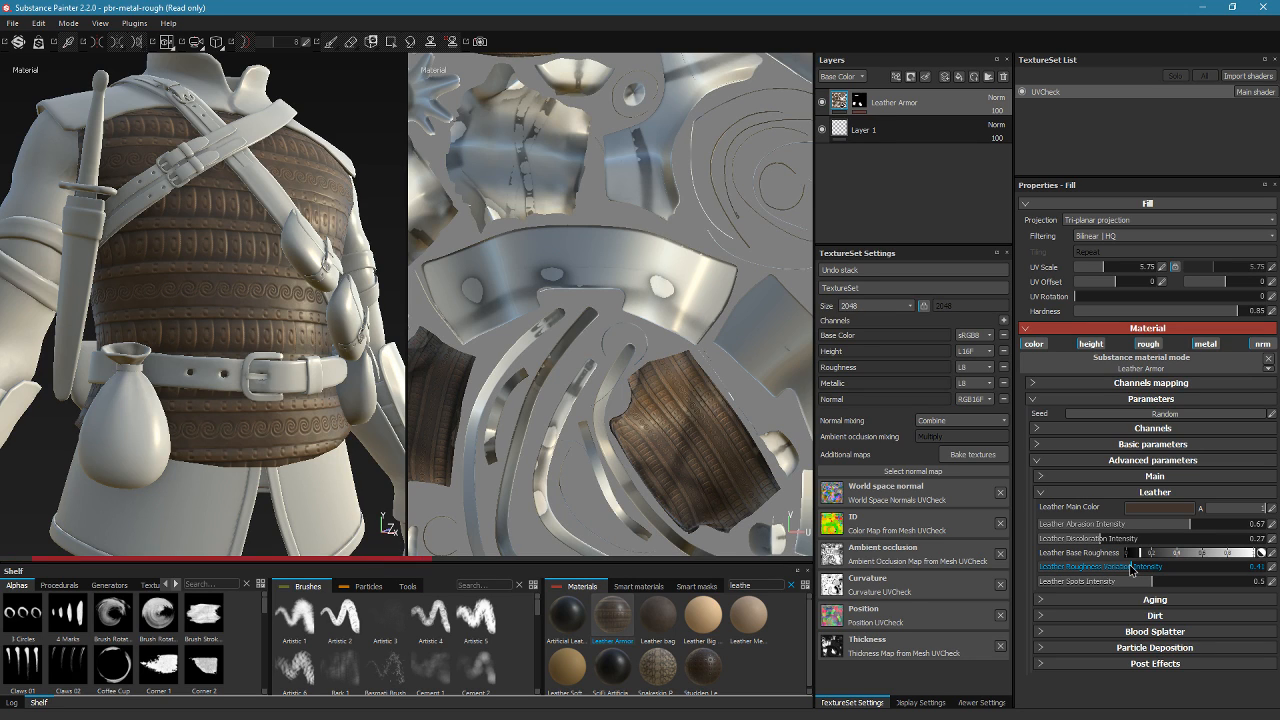
Set the Leather Roughness Variation Intensity to 0.47 and look over the material's basic parameters
drag(1144, 568, 1145, 568)
click(1131, 446)
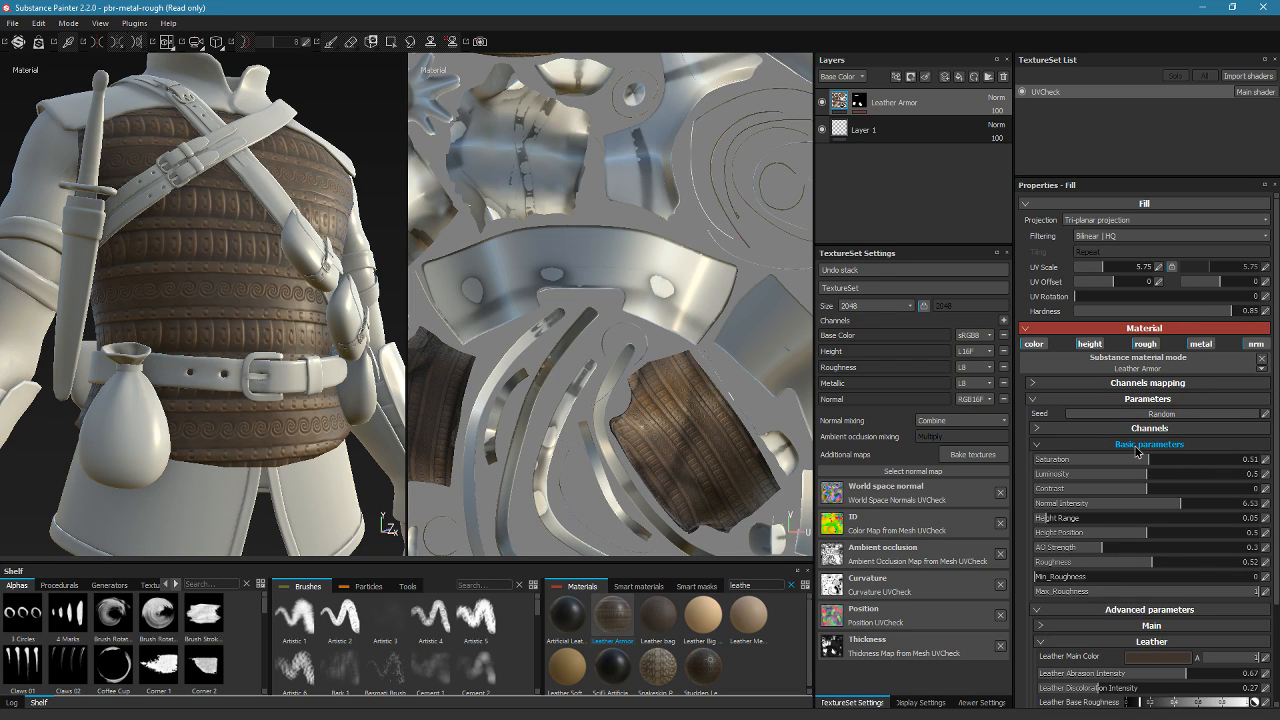
click(1143, 443)
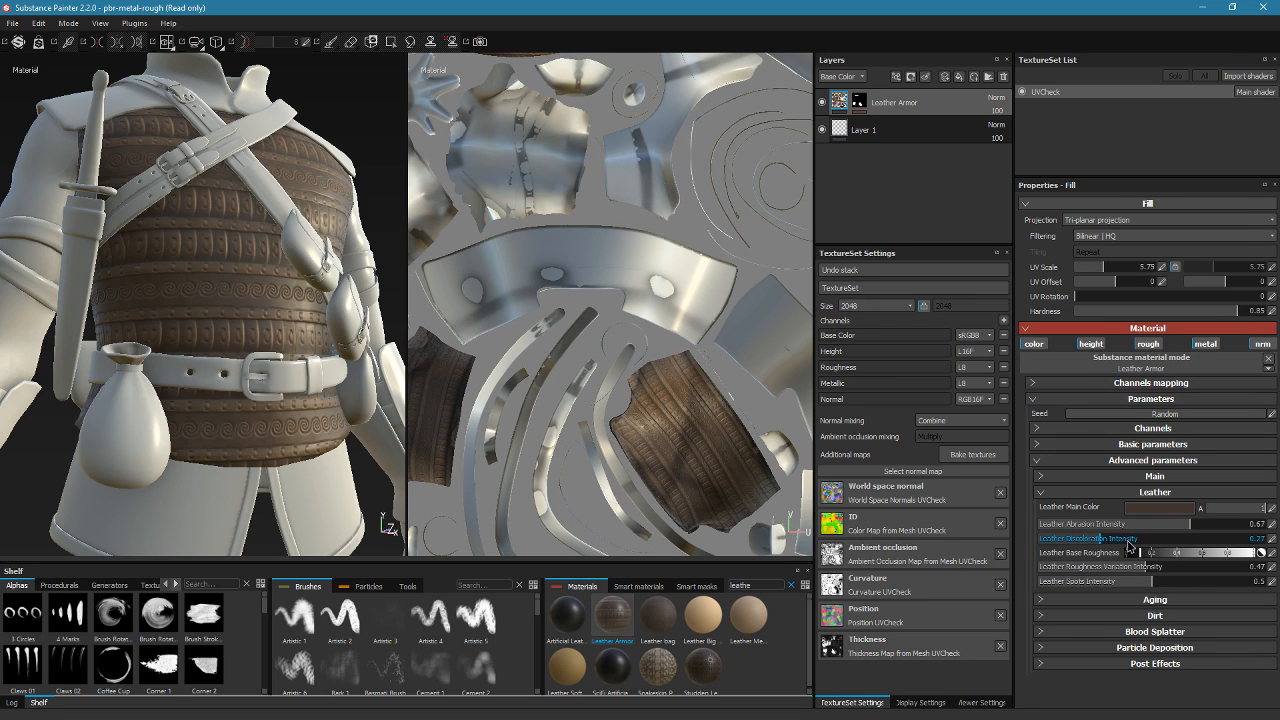
Examine the leather surface on the torso from several angles and up close between the straps and the belt
alt+drag(228, 342, 244, 389)
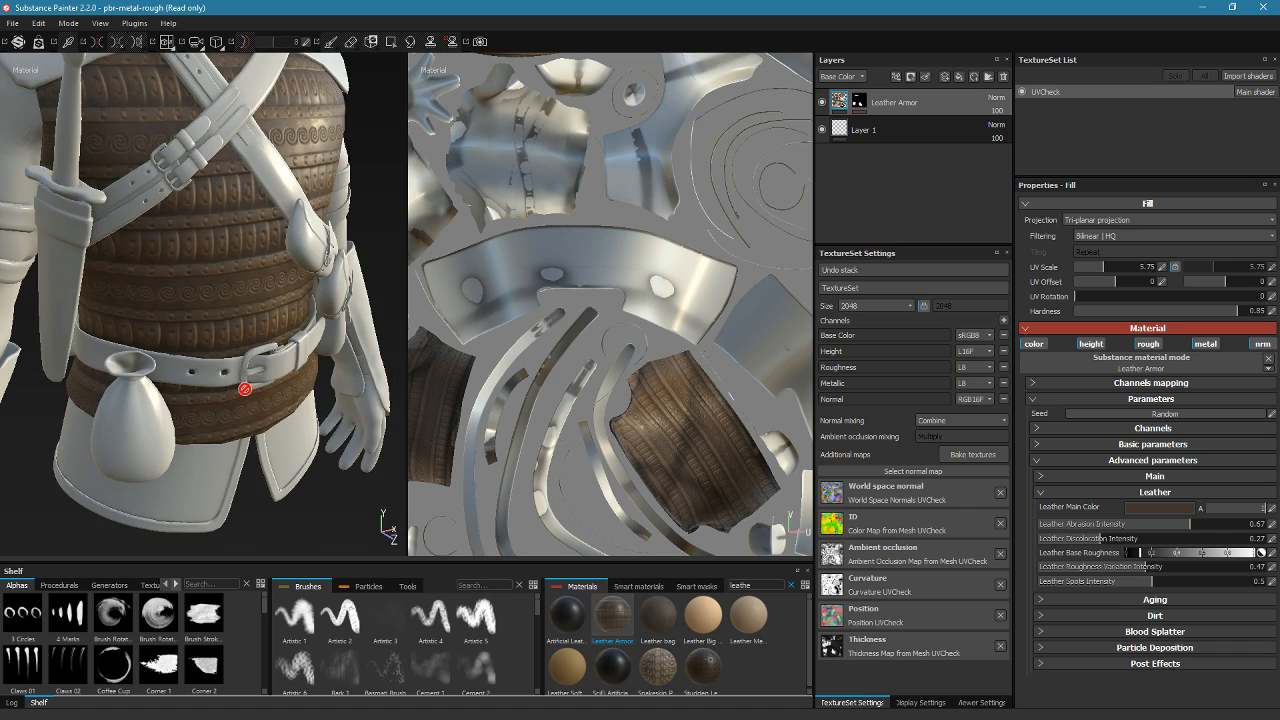
alt+middle_drag(235, 297, 203, 483)
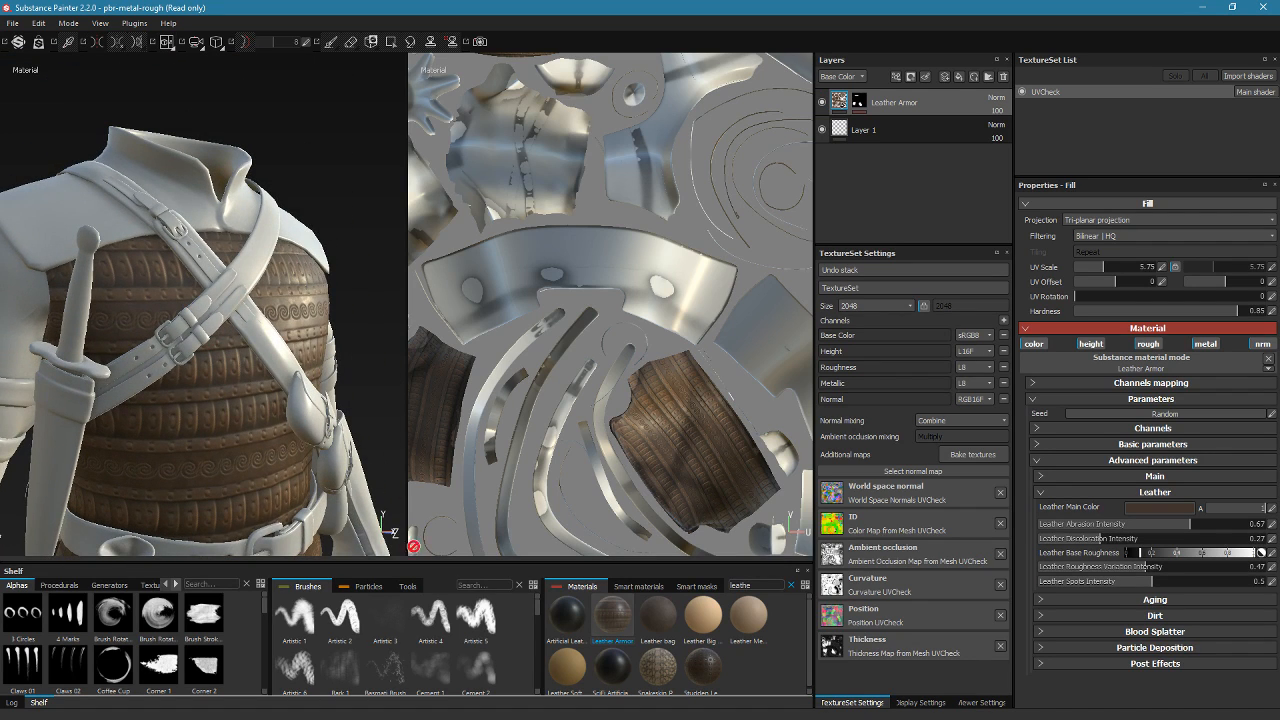
alt+drag(269, 424, 268, 386)
alt+middle_drag(268, 450, 268, 386)
alt+drag(268, 386, 216, 407)
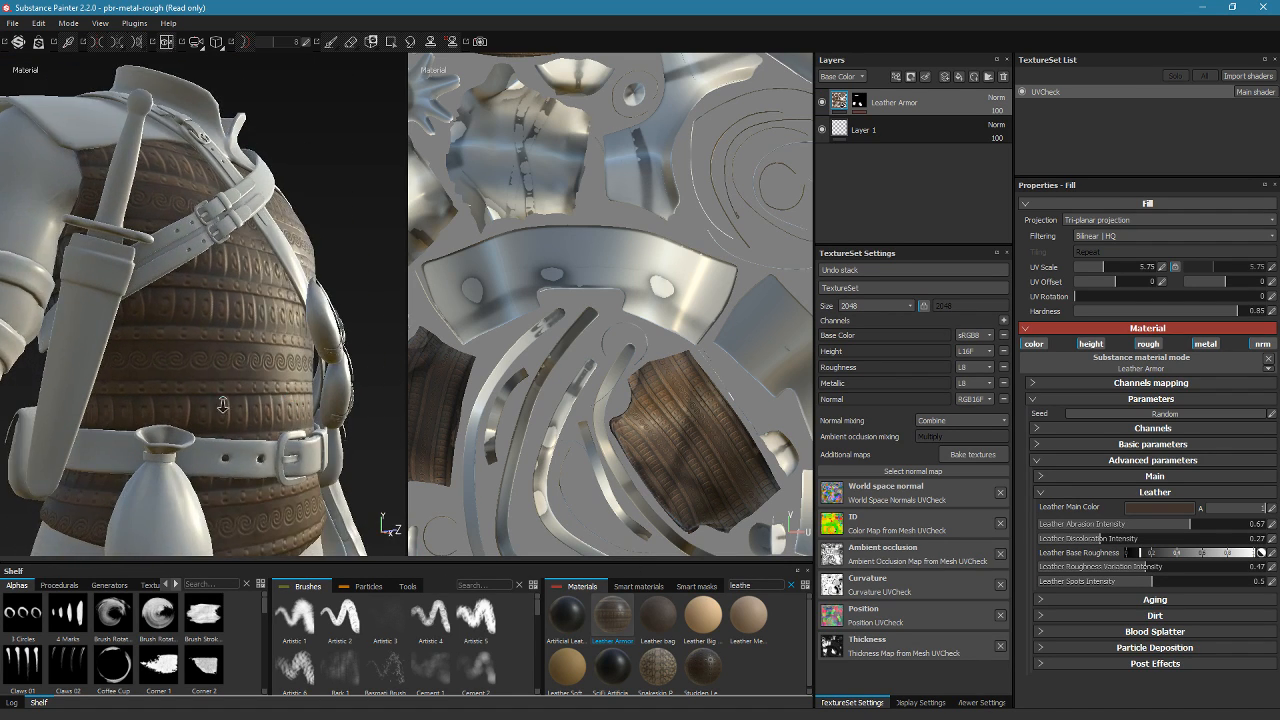
alt+right_drag(216, 407, 365, 577)
mouse_move(312, 412)
alt+mouse_down()
mouse_move(184, 390)
mouse_move(314, 388)
alt+mouse_up()
alt+drag(297, 474, 219, 450)
alt+middle_drag(219, 450, 223, 481)
alt+drag(223, 481, 251, 460)
alt+middle_drag(251, 460, 274, 460)
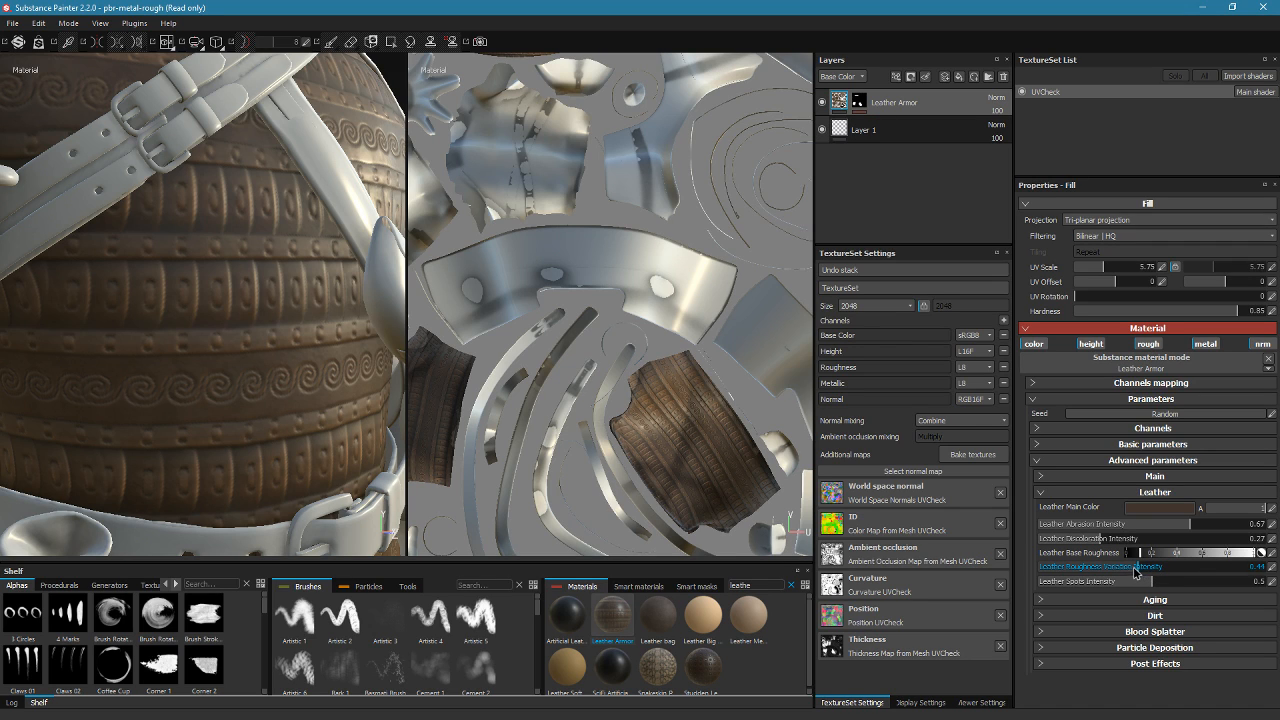
Set the Leather Roughness Variation Intensity to 0.41 and the Leather Spots Intensity to 0.7, checking the torso
drag(1135, 572, 1132, 572)
drag(1155, 581, 1204, 597)
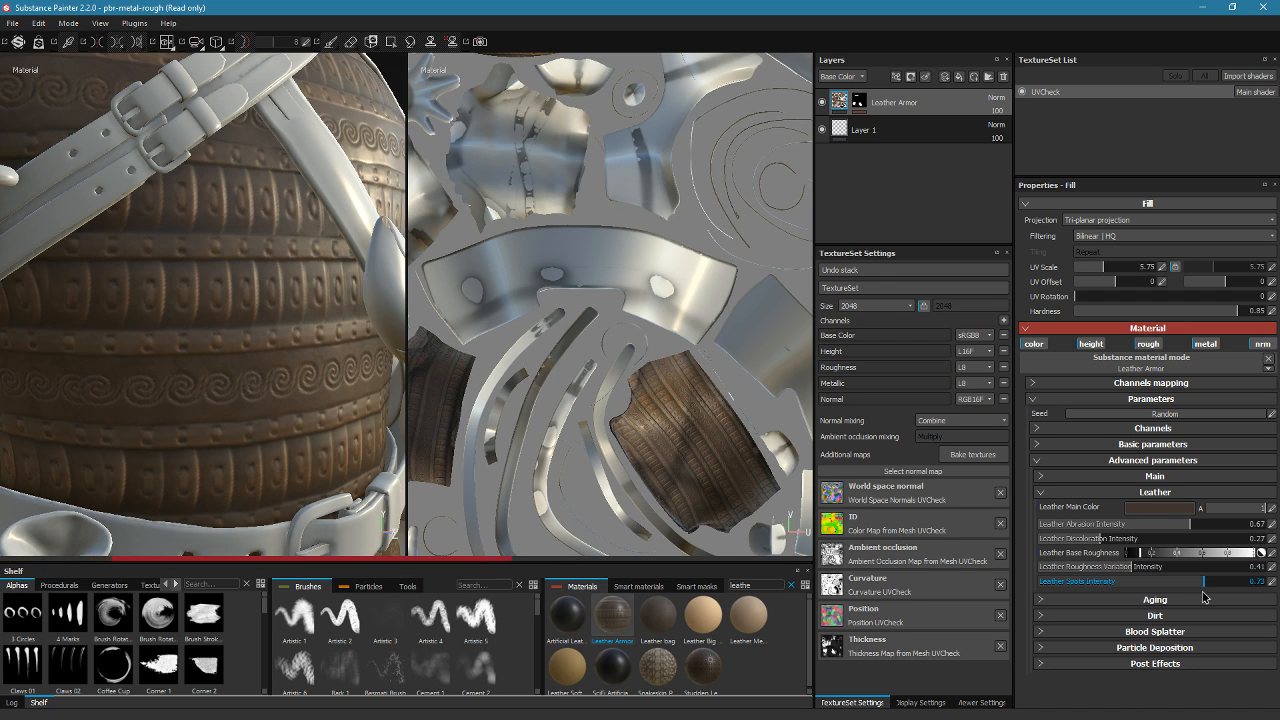
drag(1205, 597, 1203, 598)
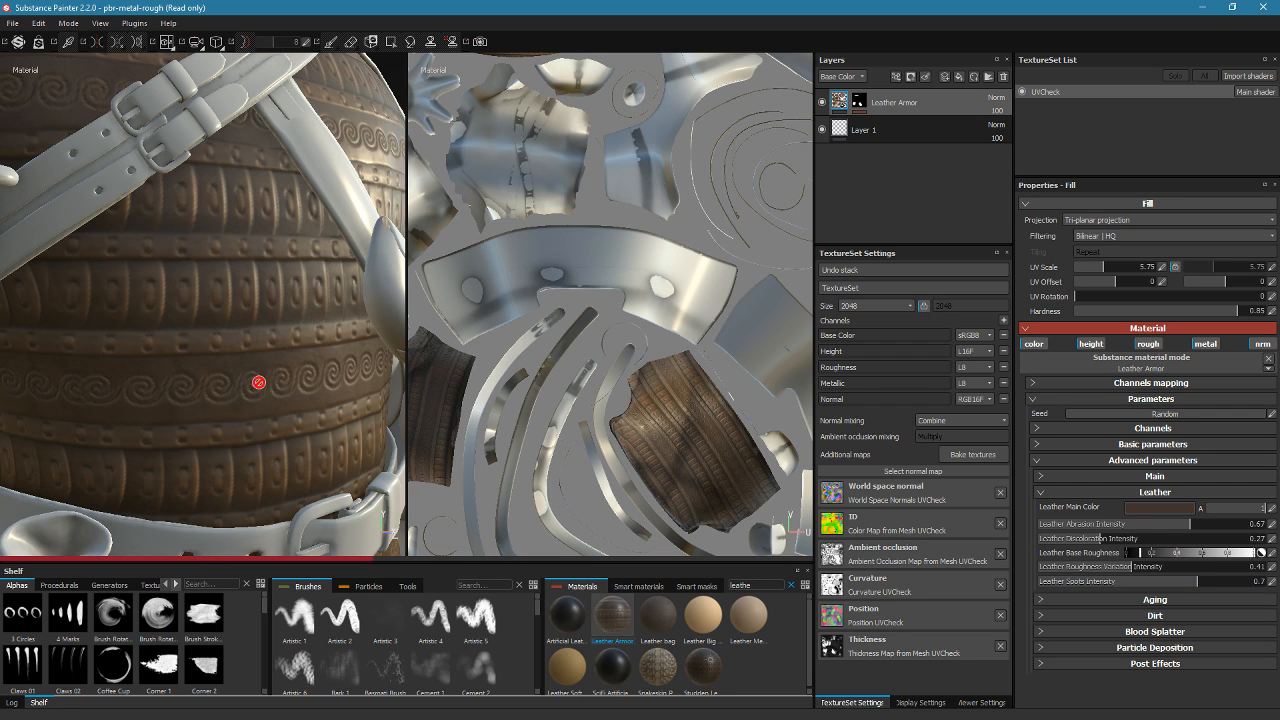
alt+drag(257, 380, 341, 233)
key(f)
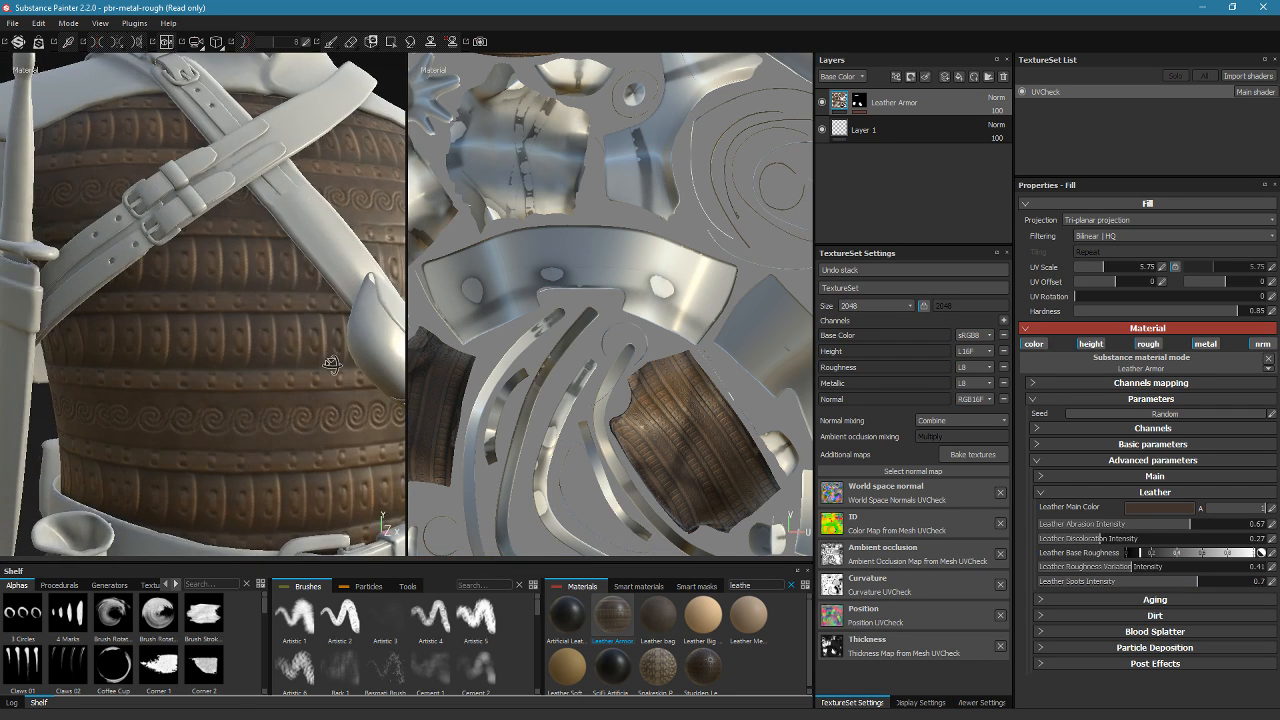
alt+drag(251, 276, 336, 372)
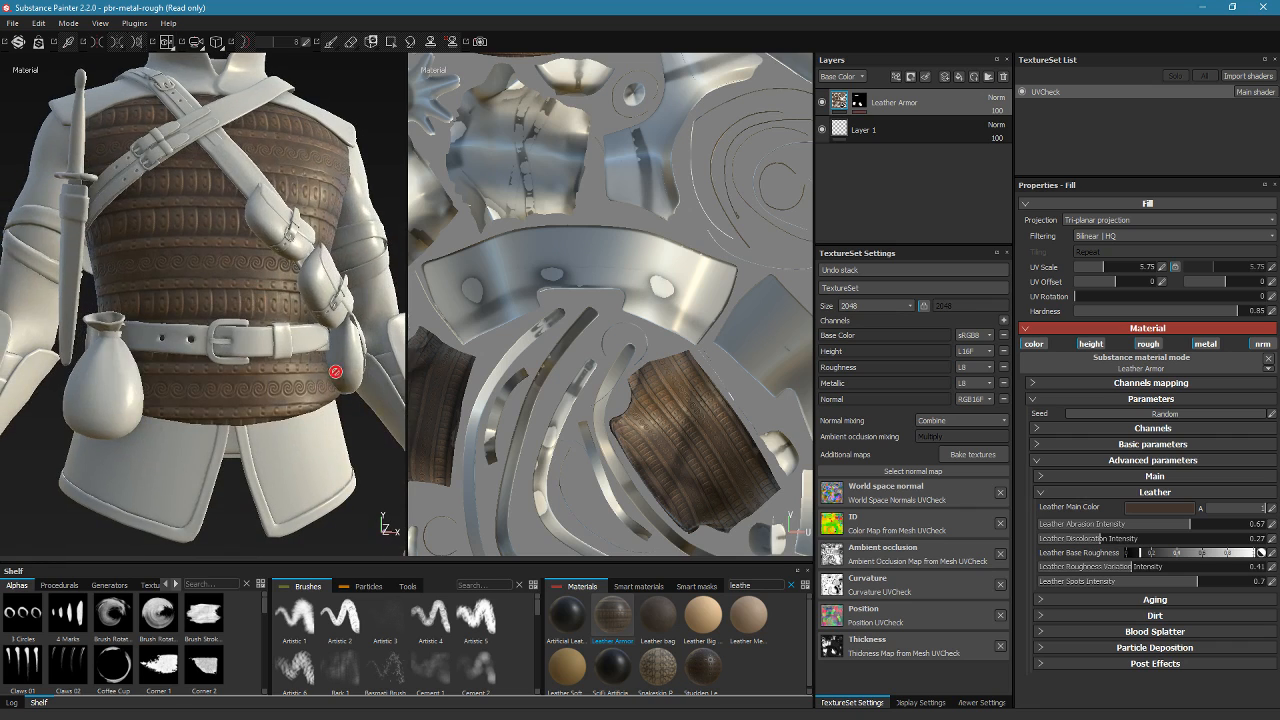
click(1120, 497)
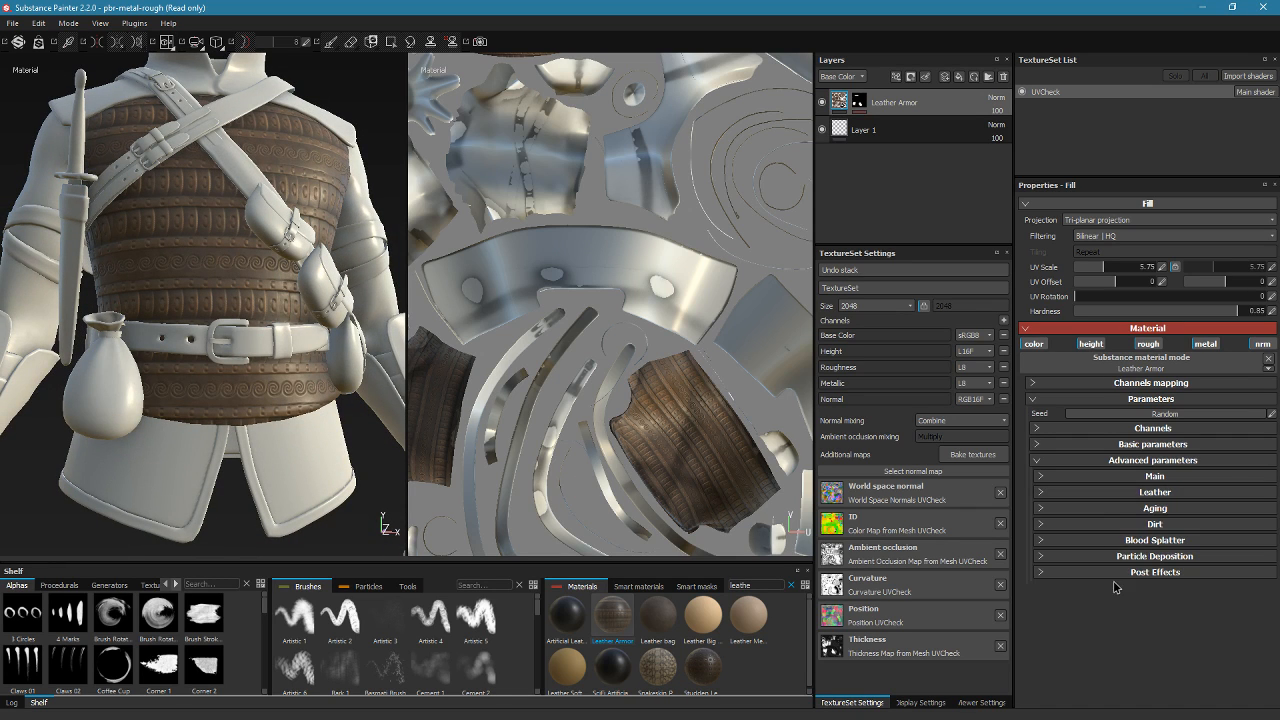
Set the Leather Armor's Aging Amount to 0.92 and check the worn leather on the torso
click(1122, 508)
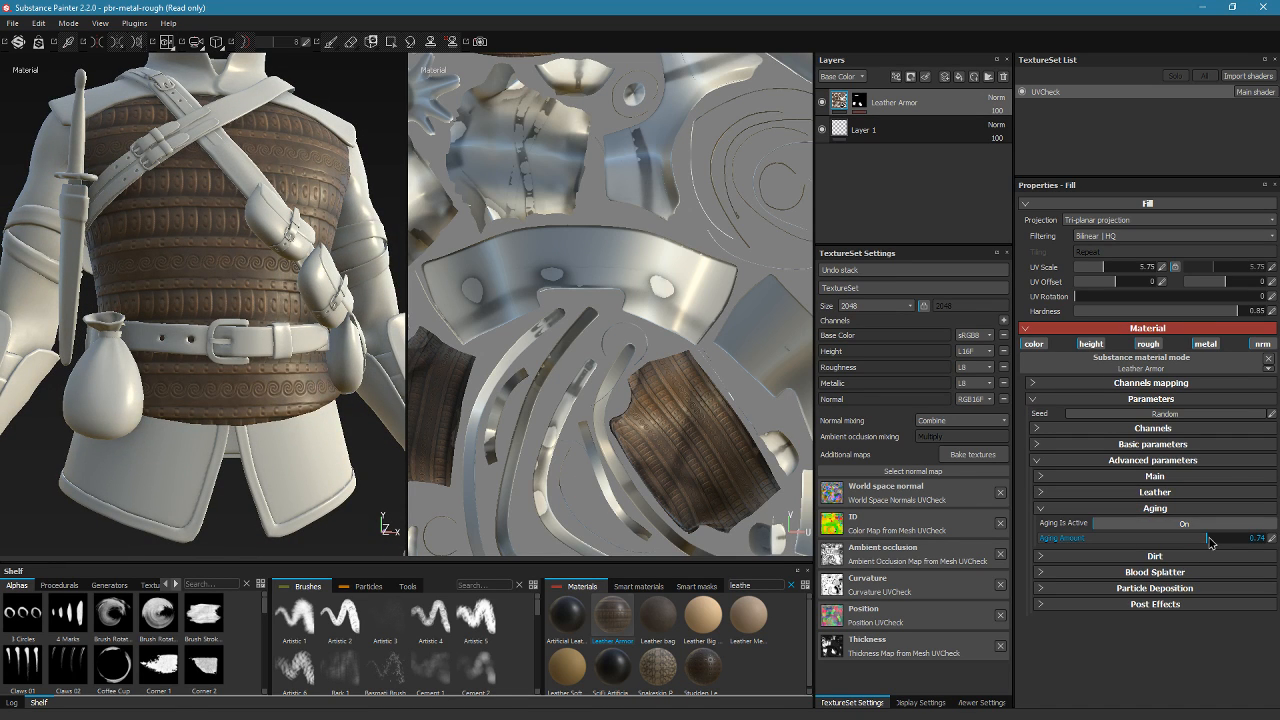
drag(1209, 541, 1241, 546)
alt+drag(335, 400, 278, 450)
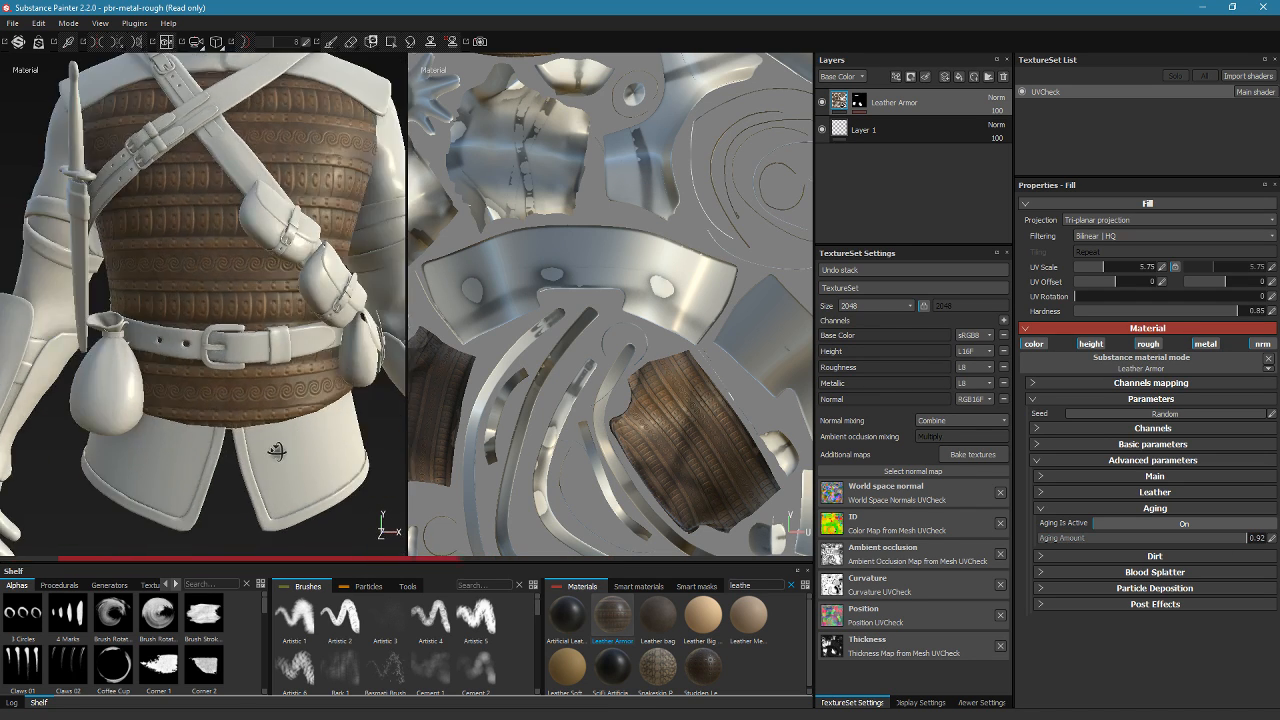
click(1155, 508)
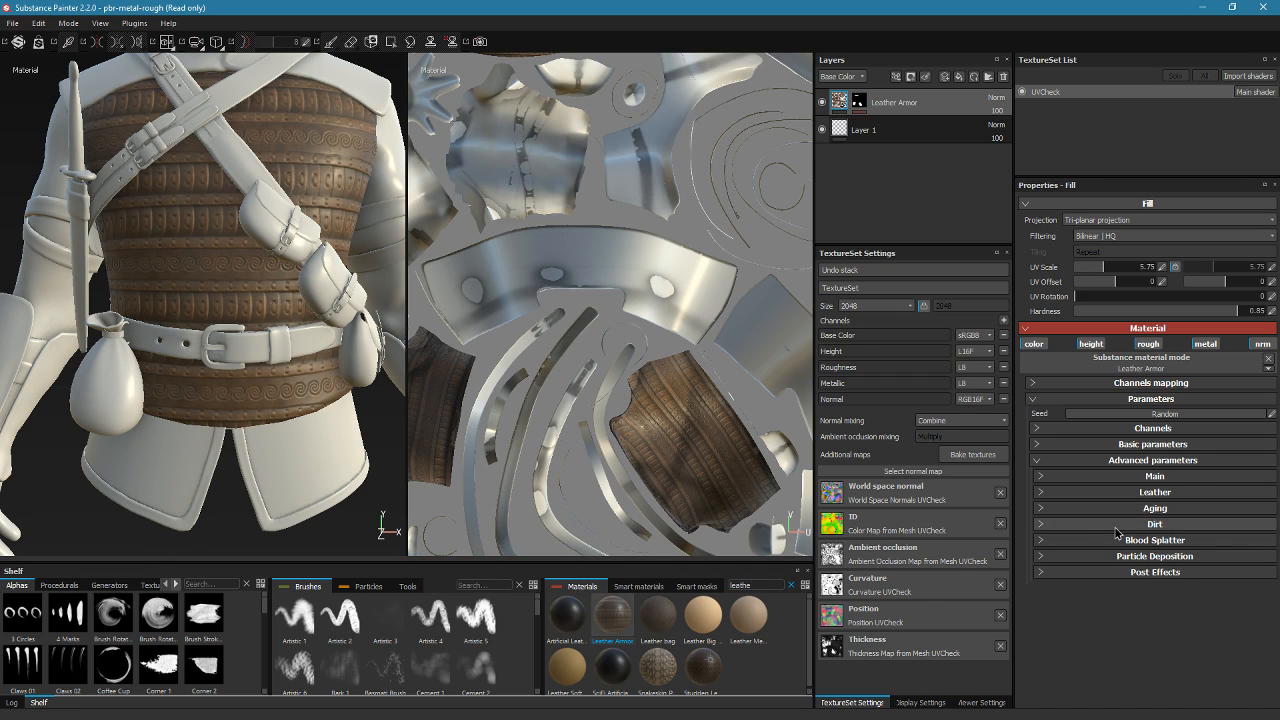
Turn on the Leather Armor's Dirt effect and set the Dirt Intensity to 0.22
click(1158, 524)
click(1163, 541)
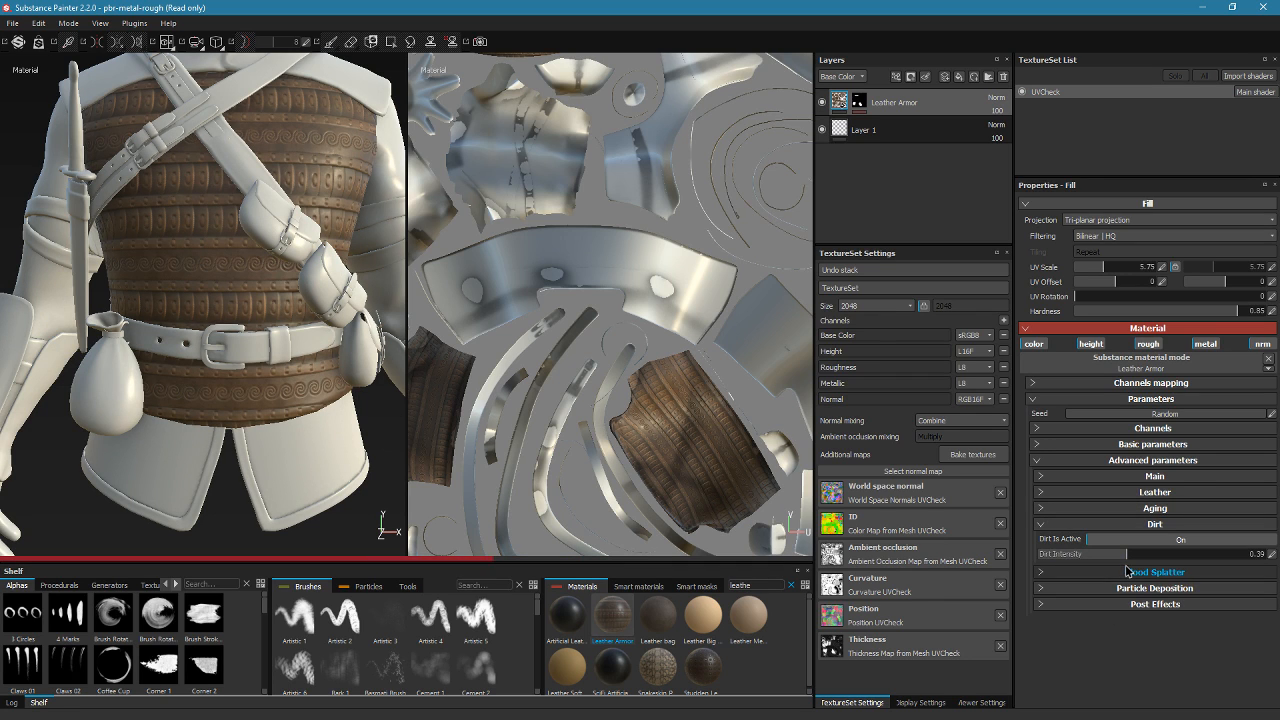
alt+drag(384, 434, 416, 442)
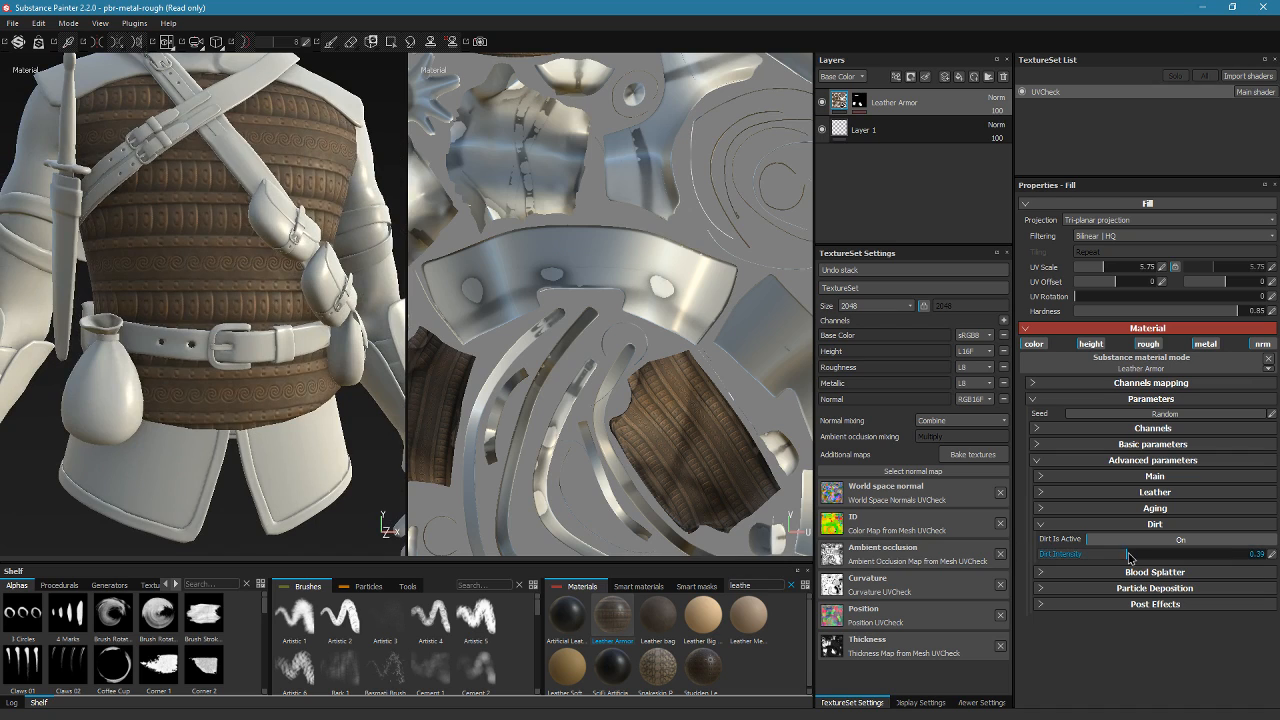
drag(1128, 554, 1238, 554)
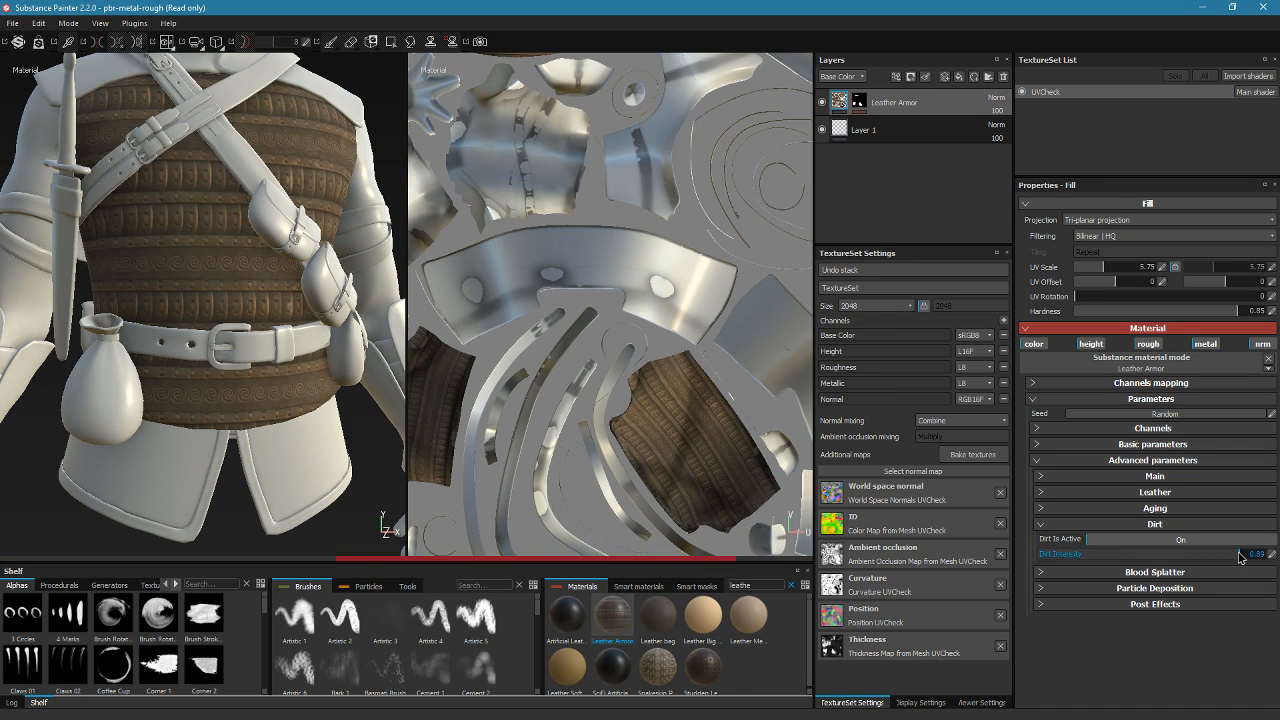
drag(1240, 554, 1090, 567)
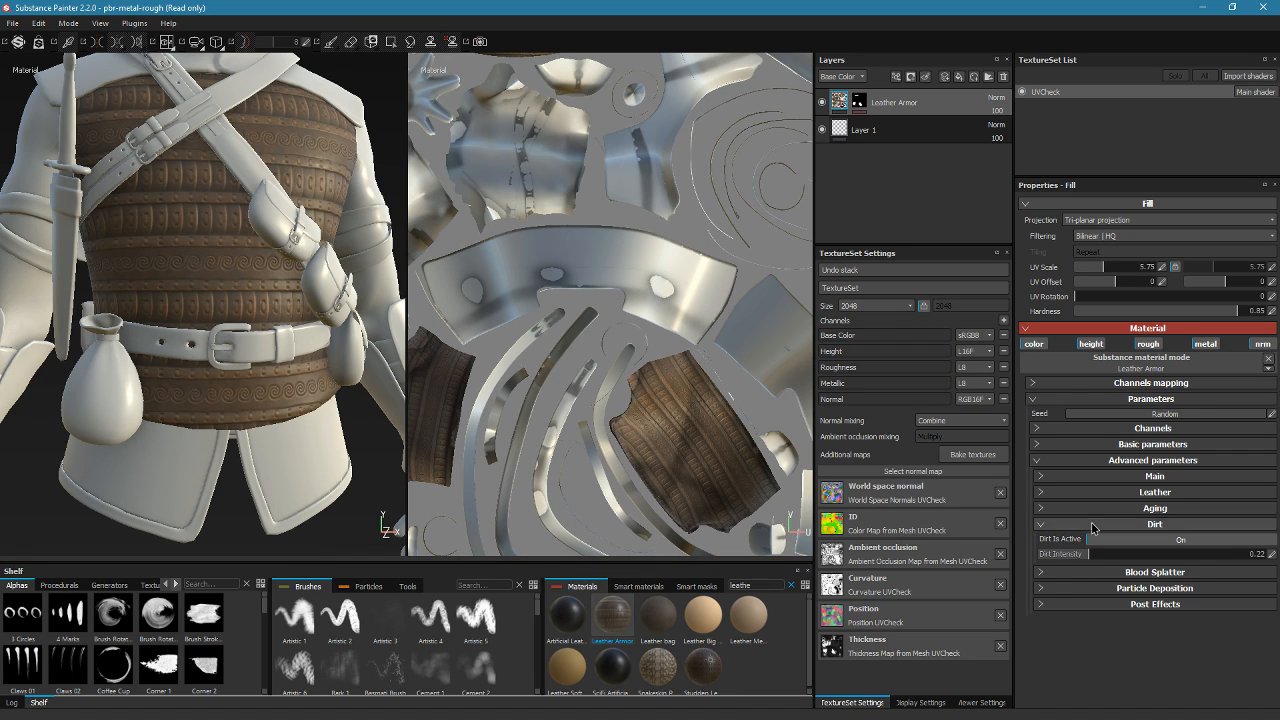
click(1105, 524)
Set the Blood Splatter's Single Splatter Size to 400 and inspect the torso around the belt
click(1150, 541)
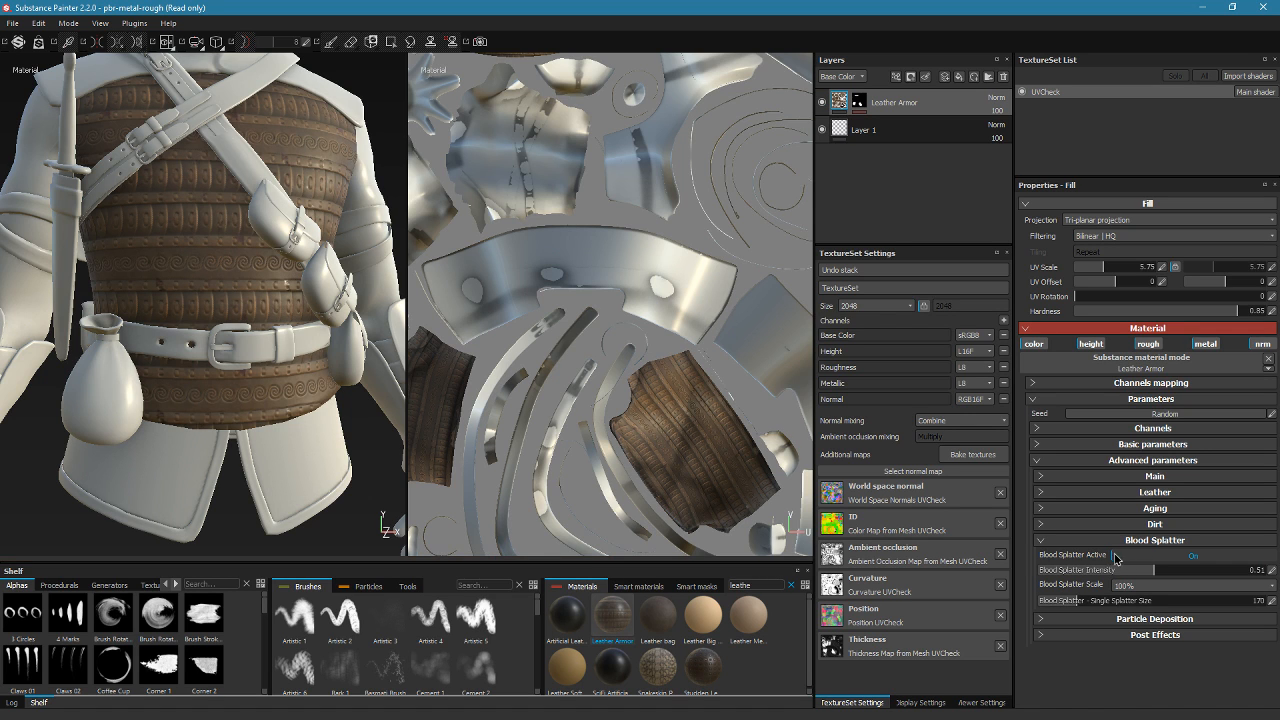
alt+drag(372, 374, 304, 402)
alt+middle_drag(234, 364, 254, 391)
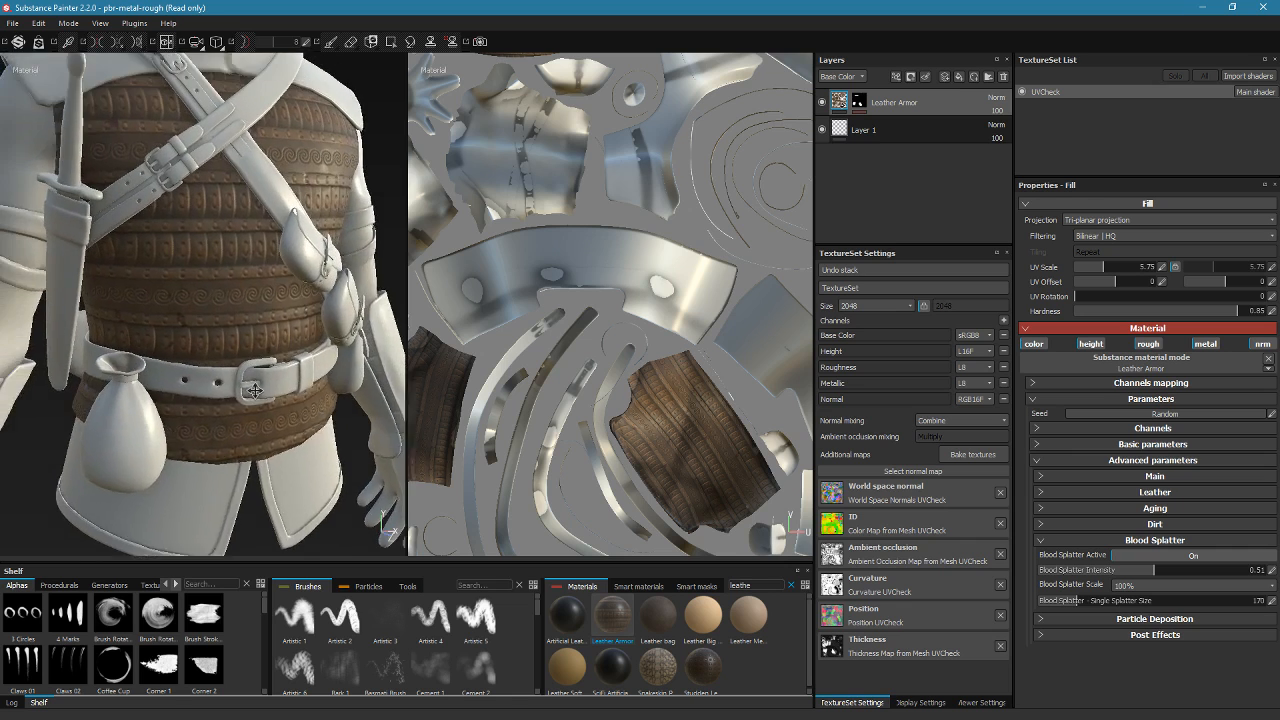
alt+drag(254, 391, 207, 276)
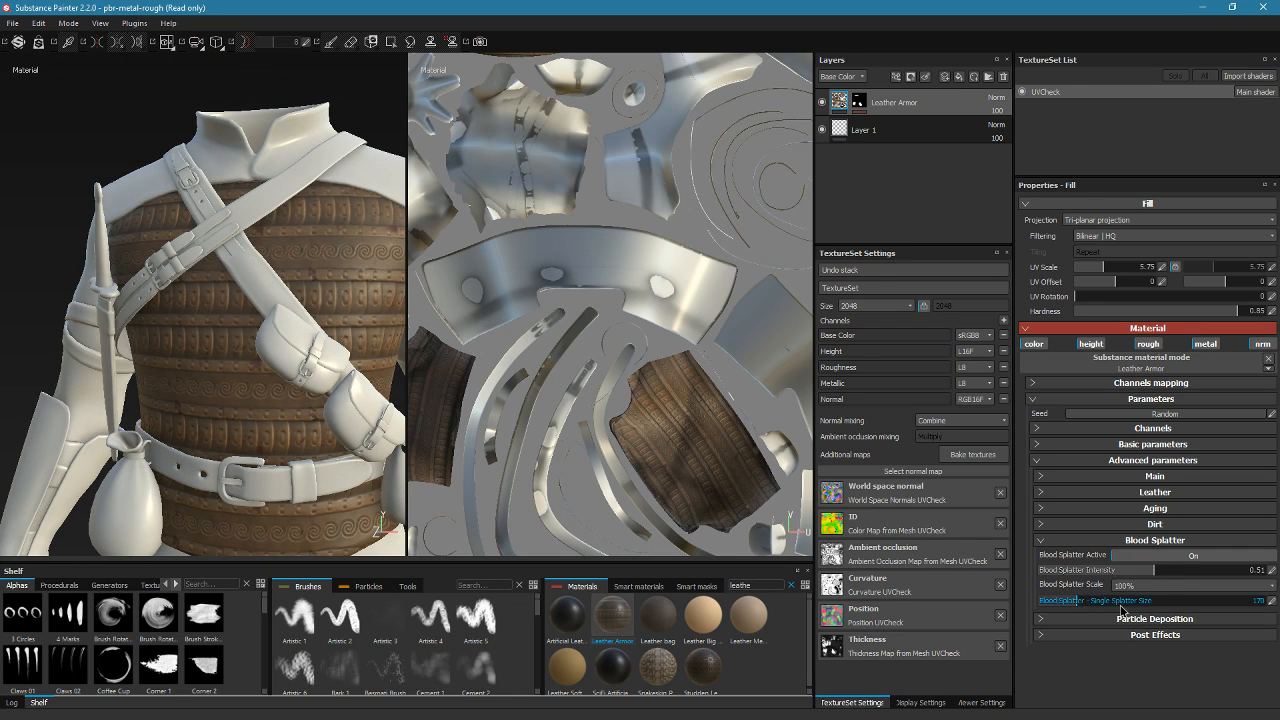
click(1121, 601)
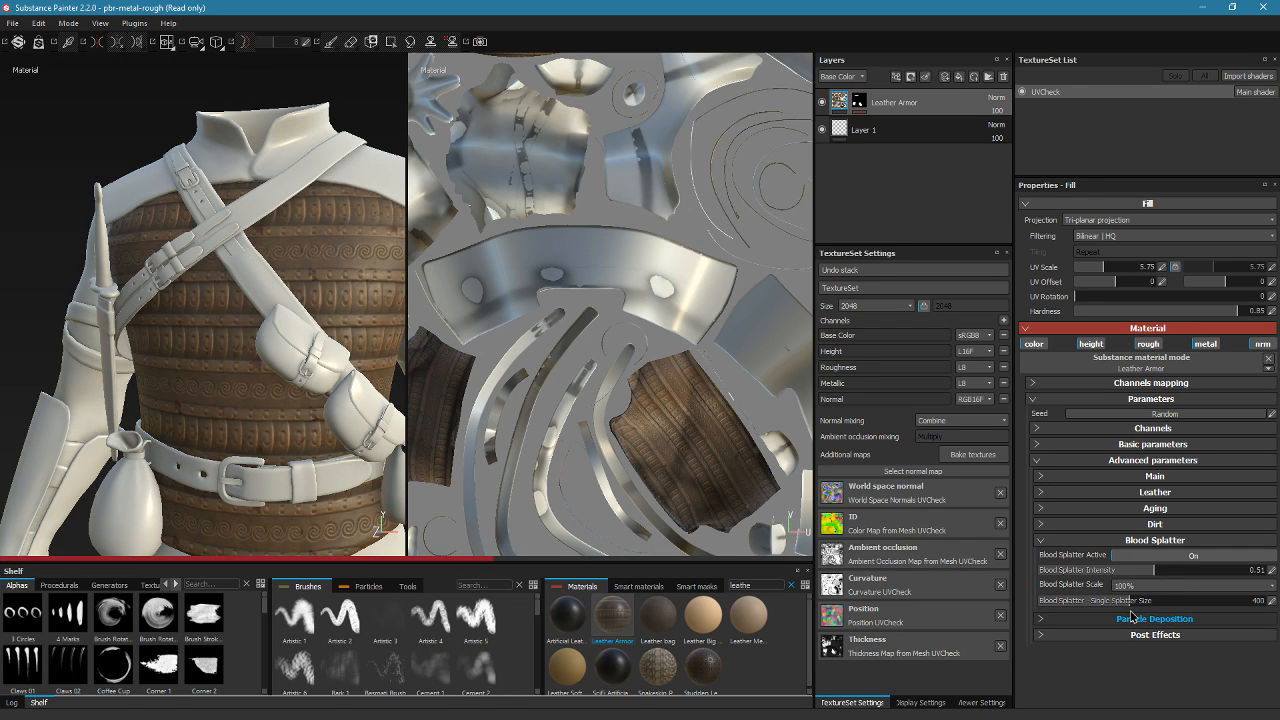
alt+drag(329, 443, 412, 272)
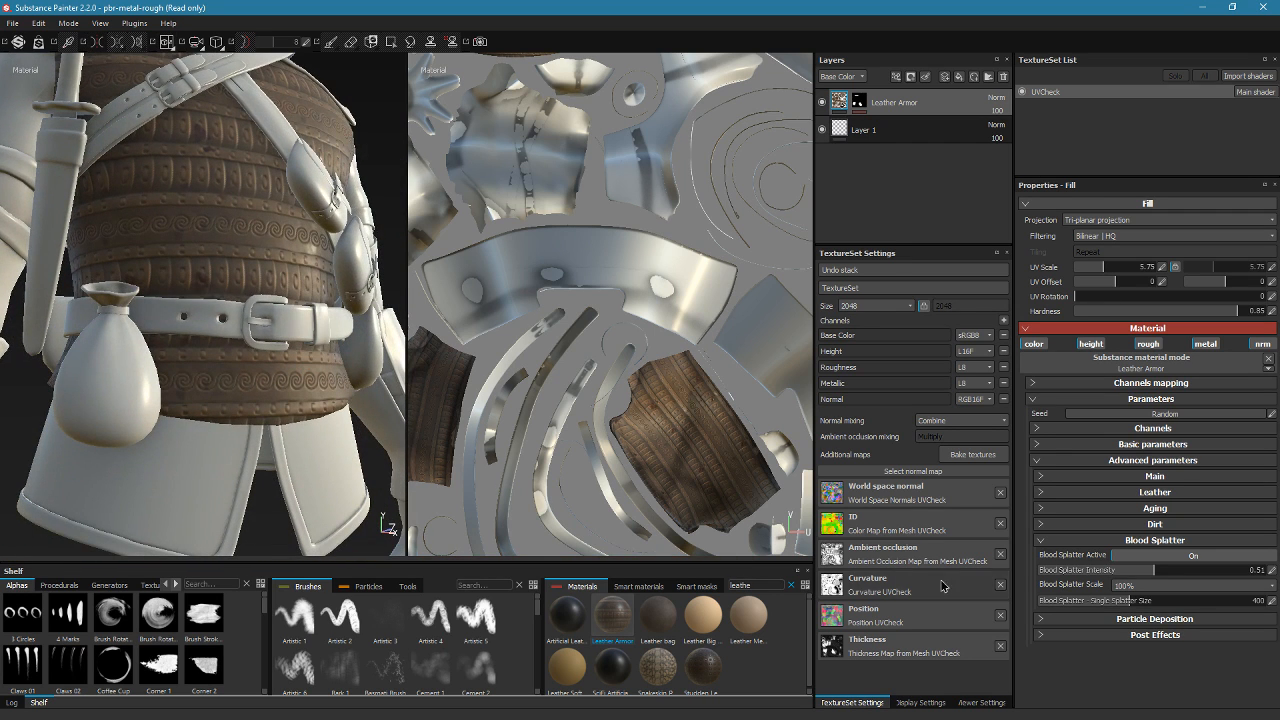
click(1057, 542)
Set the Particle Deposition Intensity to 0.24 and inspect the deposits on the torso leather up close
click(1097, 558)
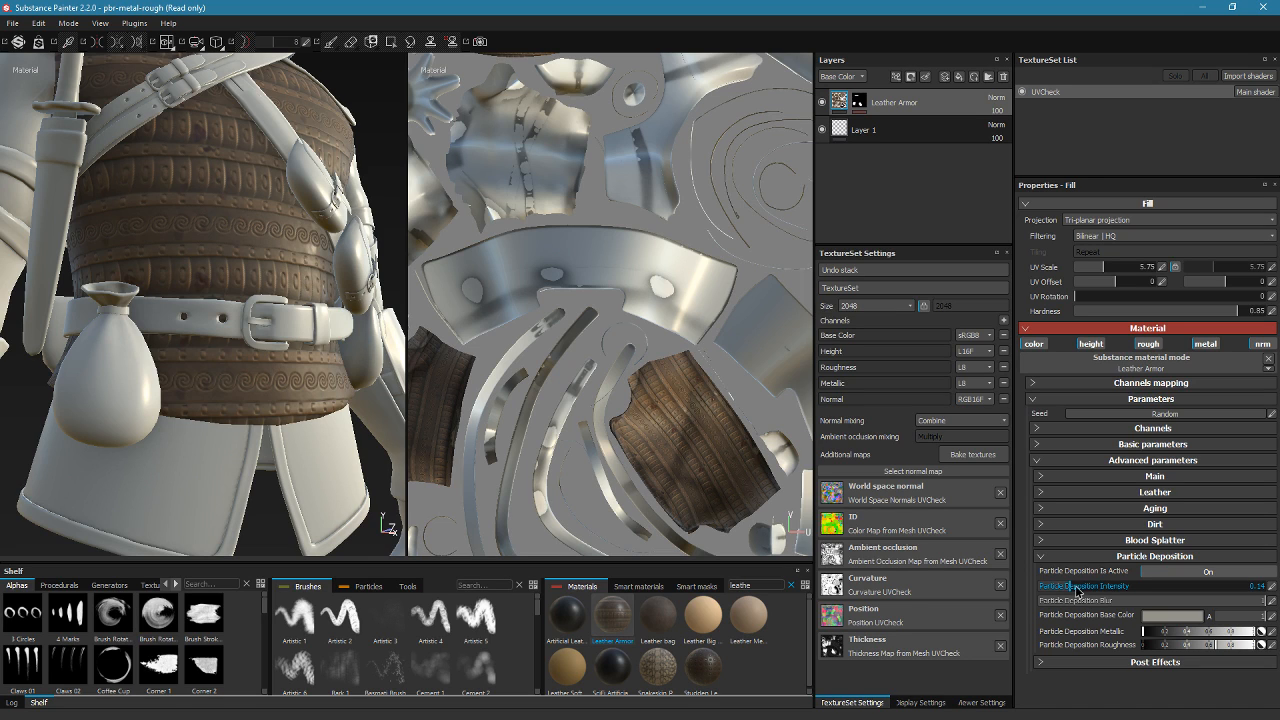
drag(1086, 588, 1093, 590)
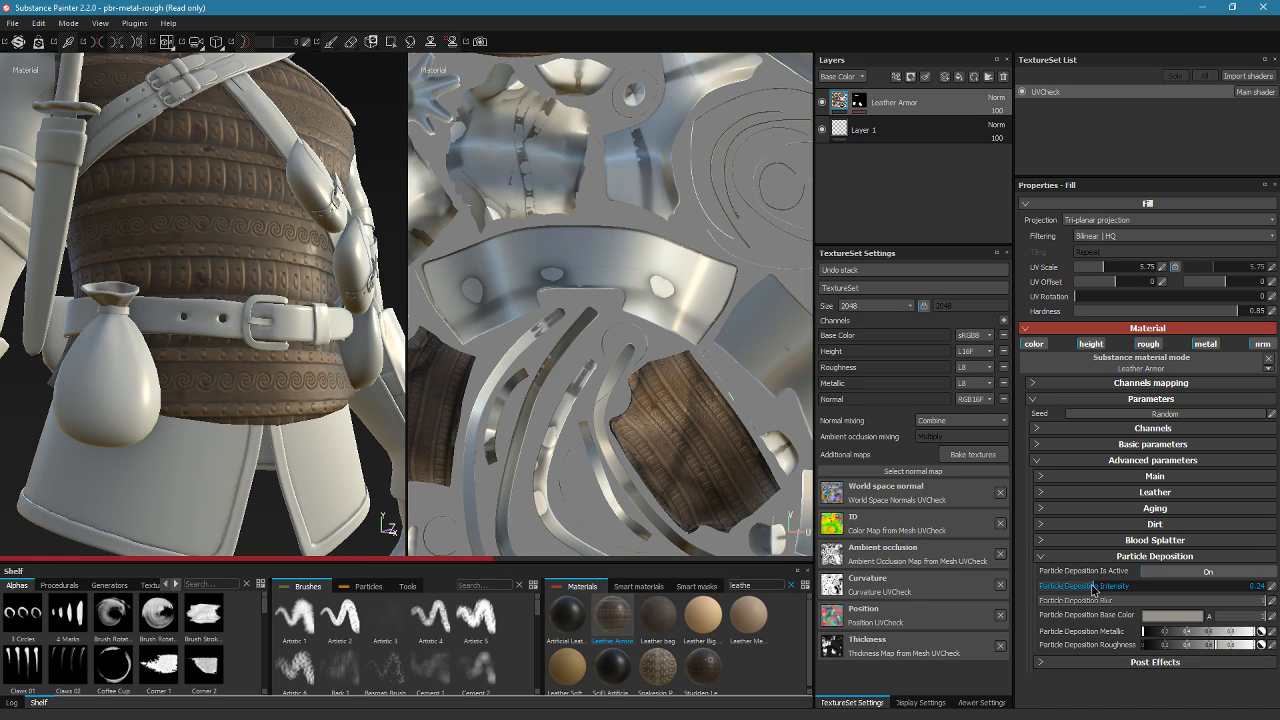
scroll(286, 300, up, 4)
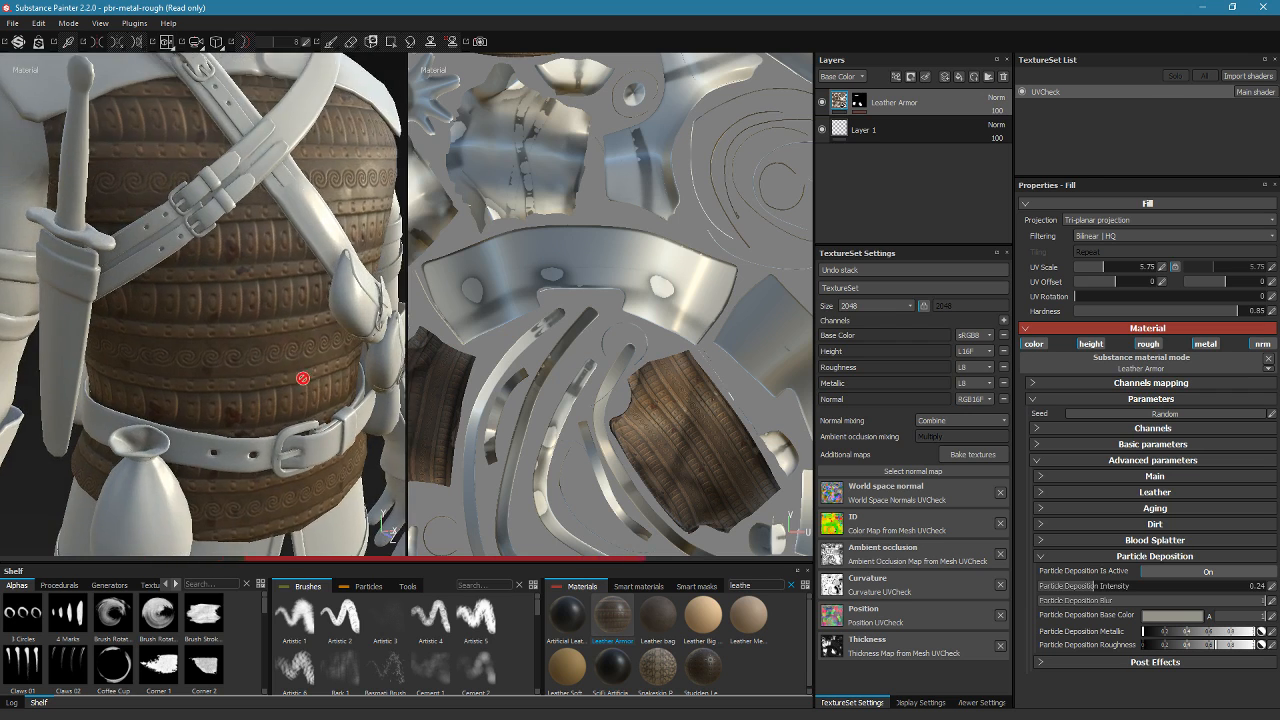
scroll(191, 396, up, 2)
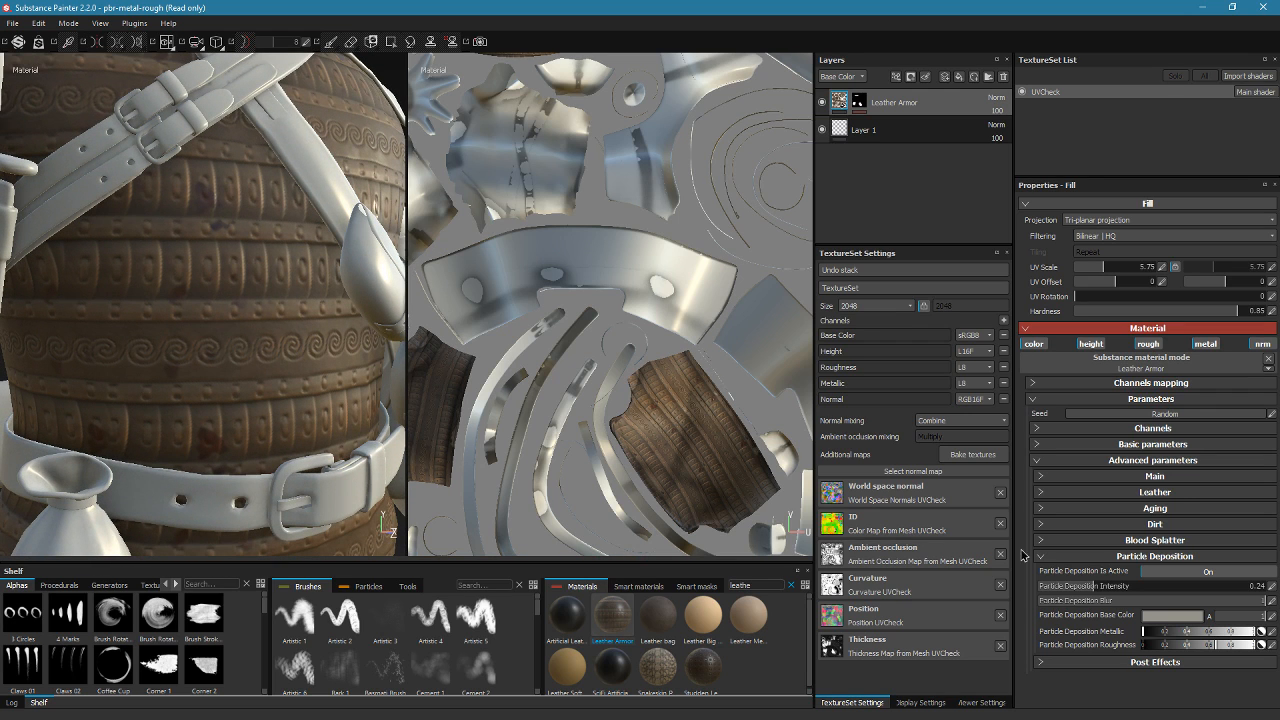
click(1055, 557)
Try the maximum Base Color Sharpen in the Post Effects, and settle on 0.55
click(1094, 572)
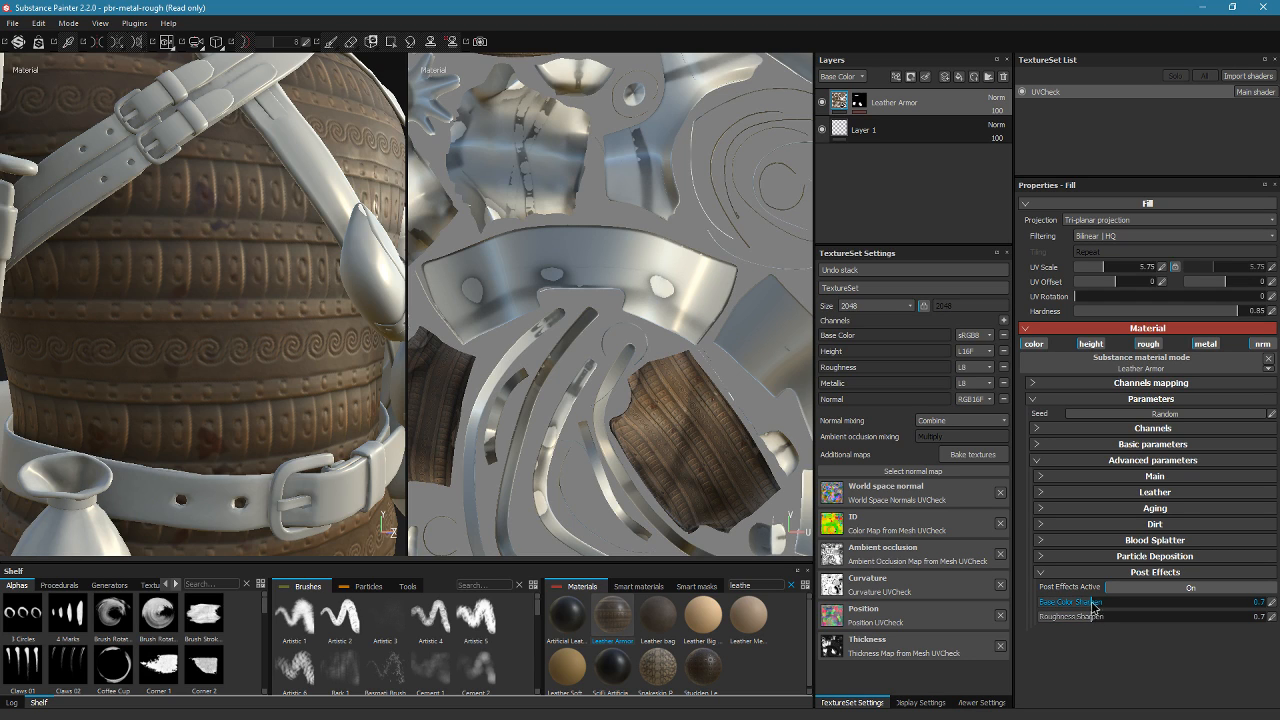
drag(1103, 608, 1278, 621)
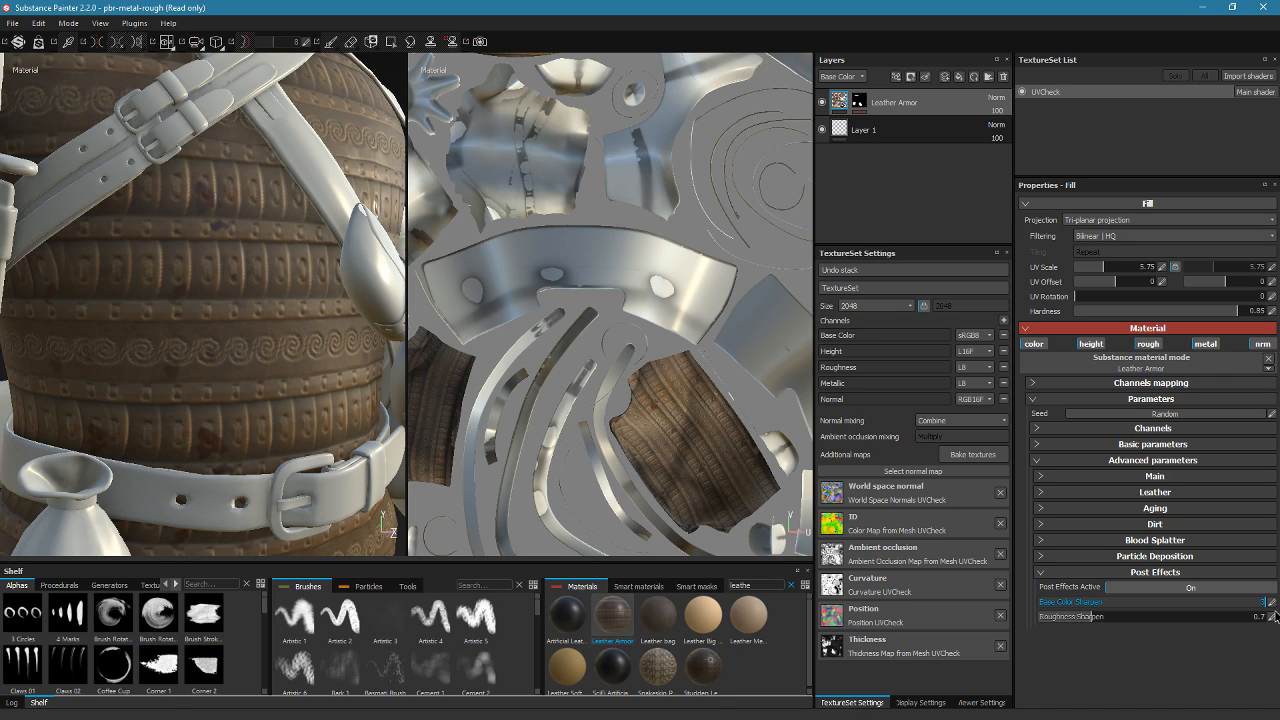
drag(1276, 618, 1087, 627)
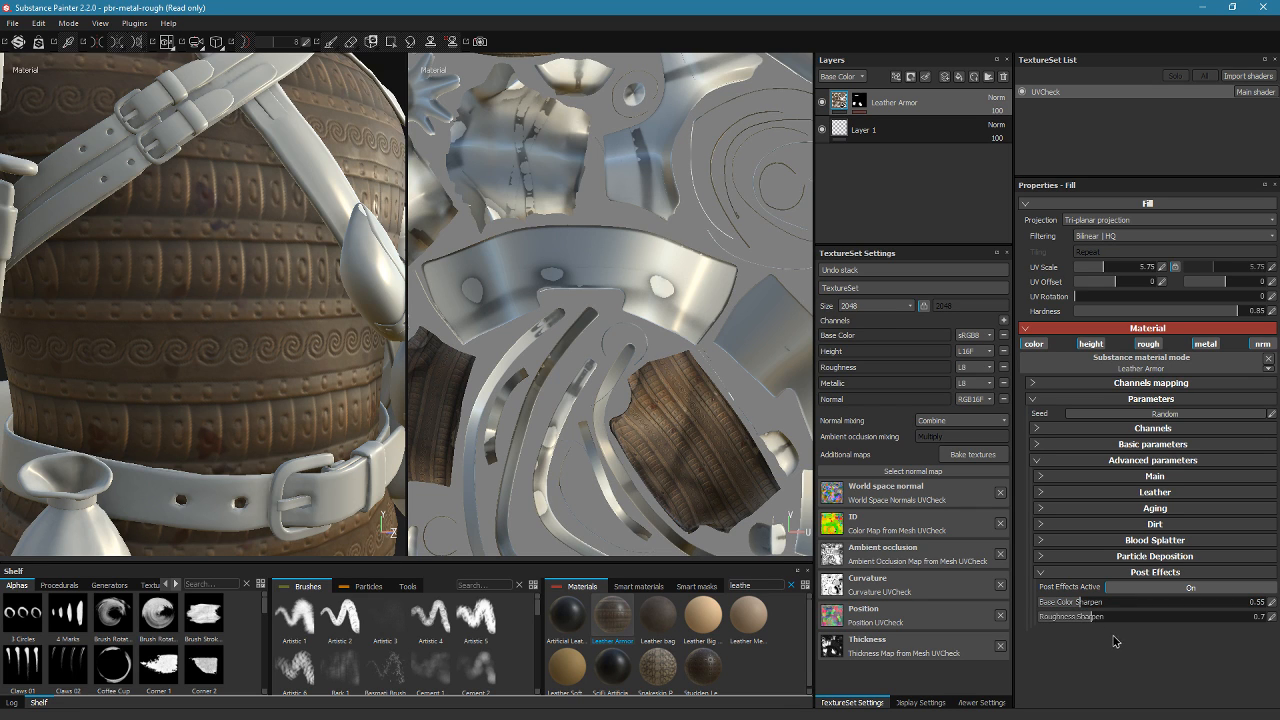
Inspect the finished leather armor on the torso from the front and sides, both up close and from farther away
alt+drag(337, 317, 220, 343)
alt+right_drag(220, 343, 241, 374)
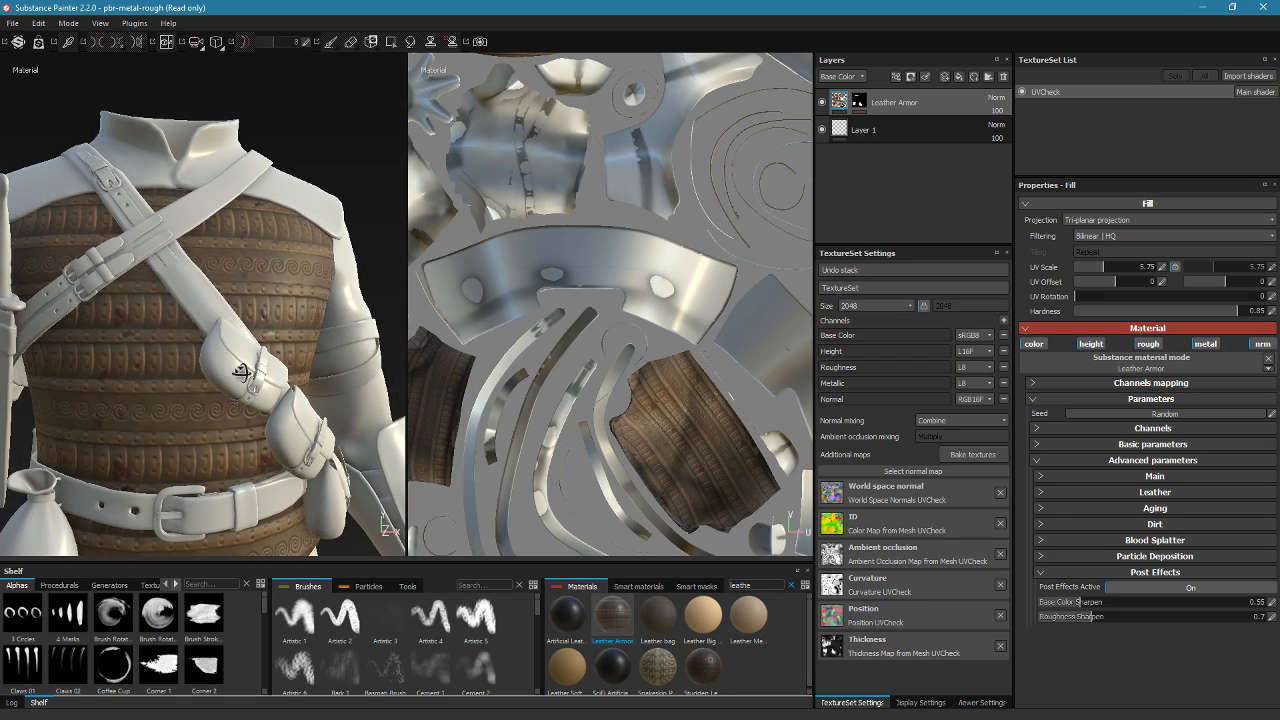
alt+middle_drag(241, 374, 268, 259)
alt+drag(268, 259, 281, 364)
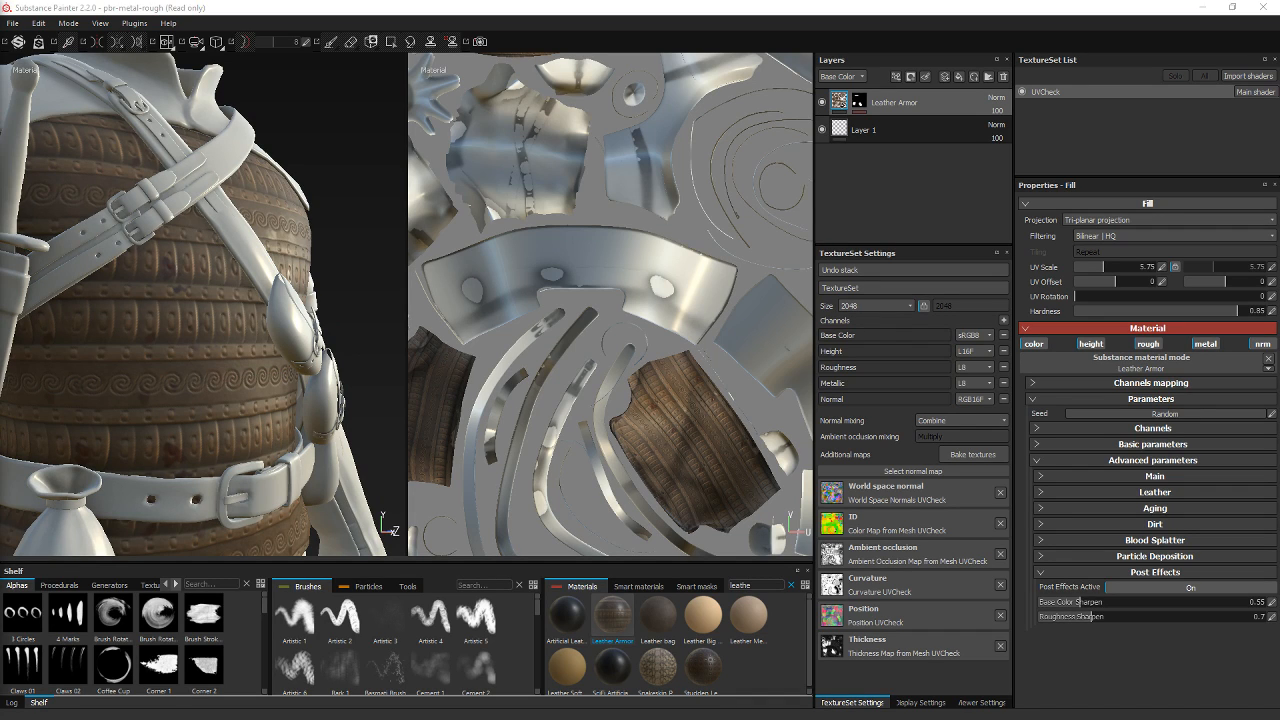
alt+drag(178, 388, 184, 405)
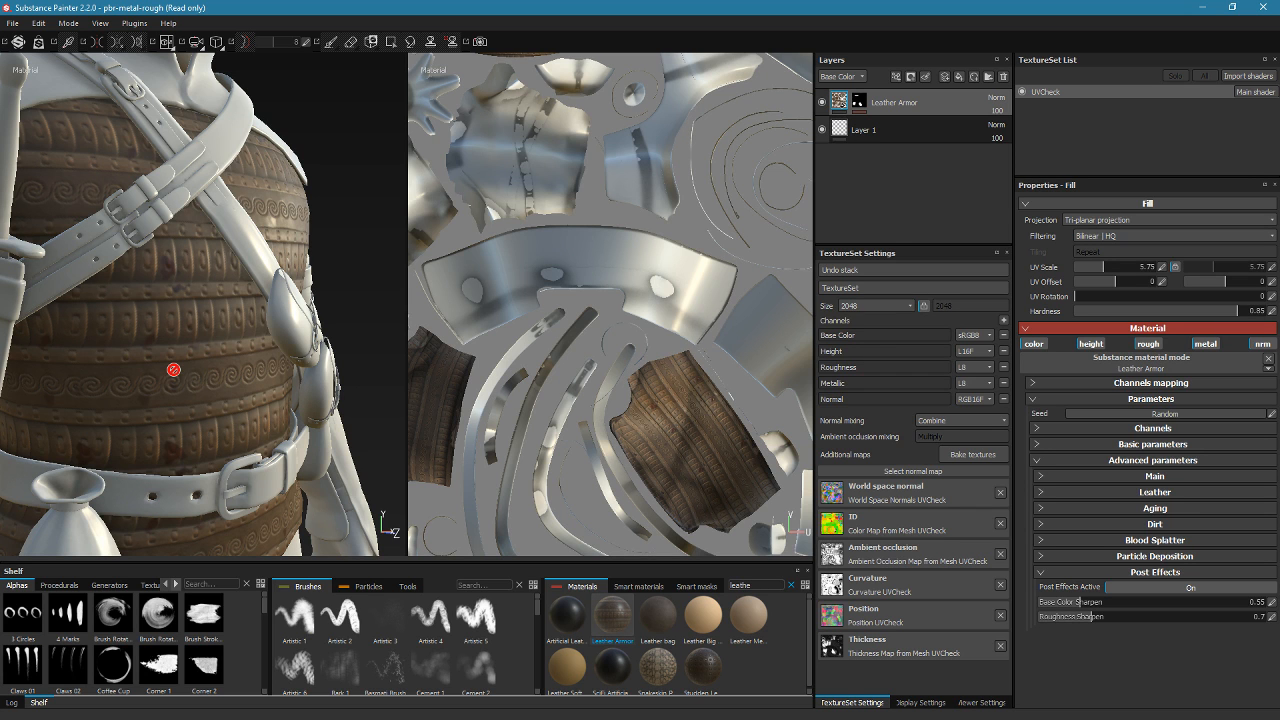
alt+drag(173, 369, 259, 260)
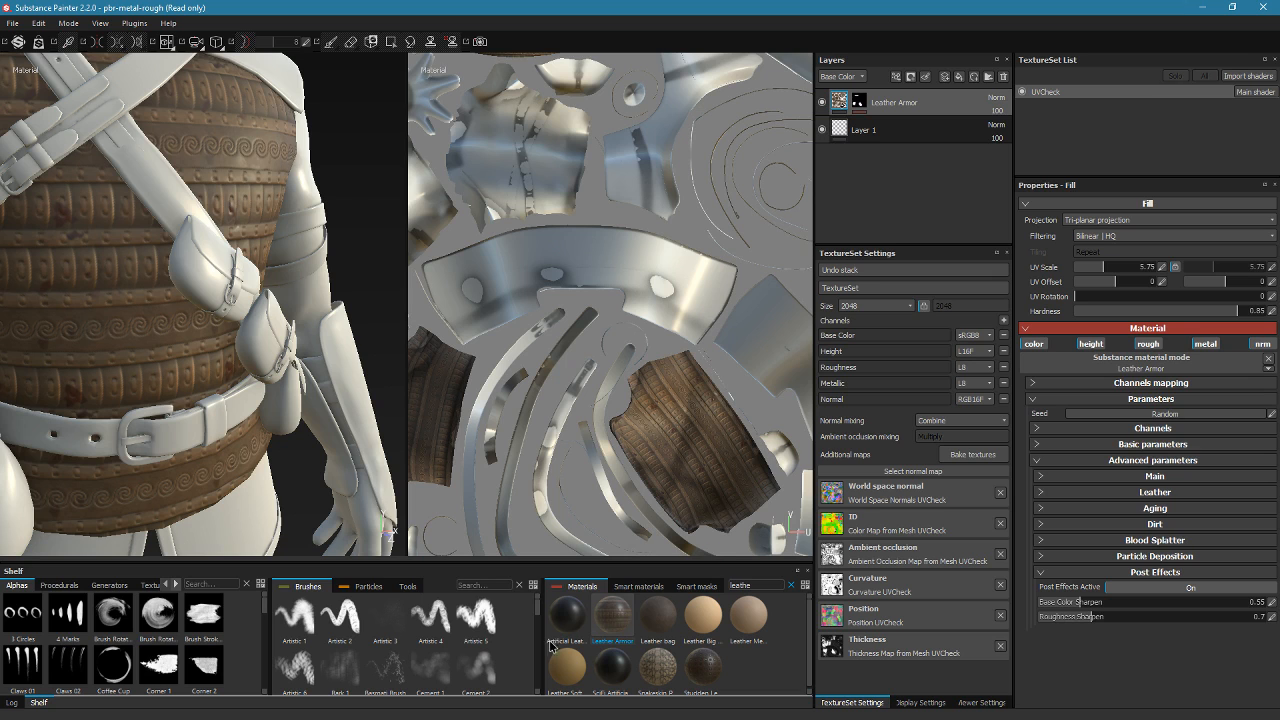
mouse_move(314, 106)
alt+mouse_down()
mouse_move(263, 149)
mouse_move(262, 248)
mouse_move(113, 195)
alt+mouse_up()
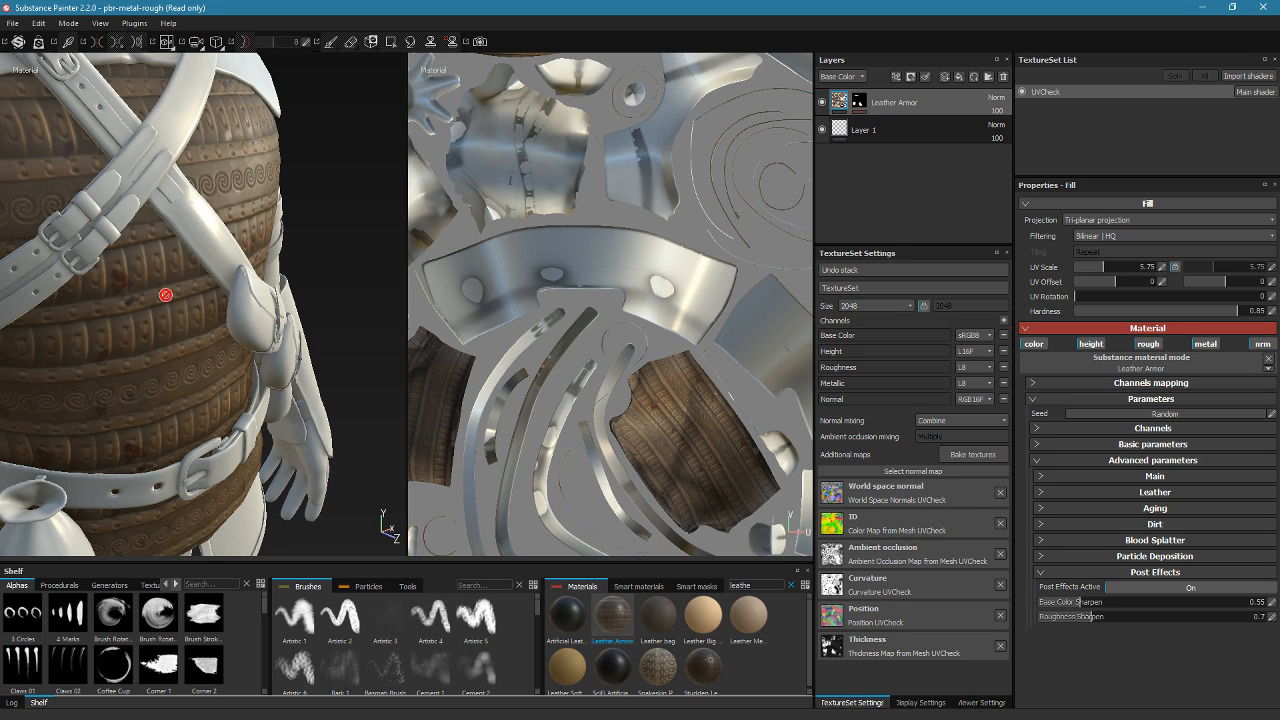
alt+drag(191, 317, 209, 278)
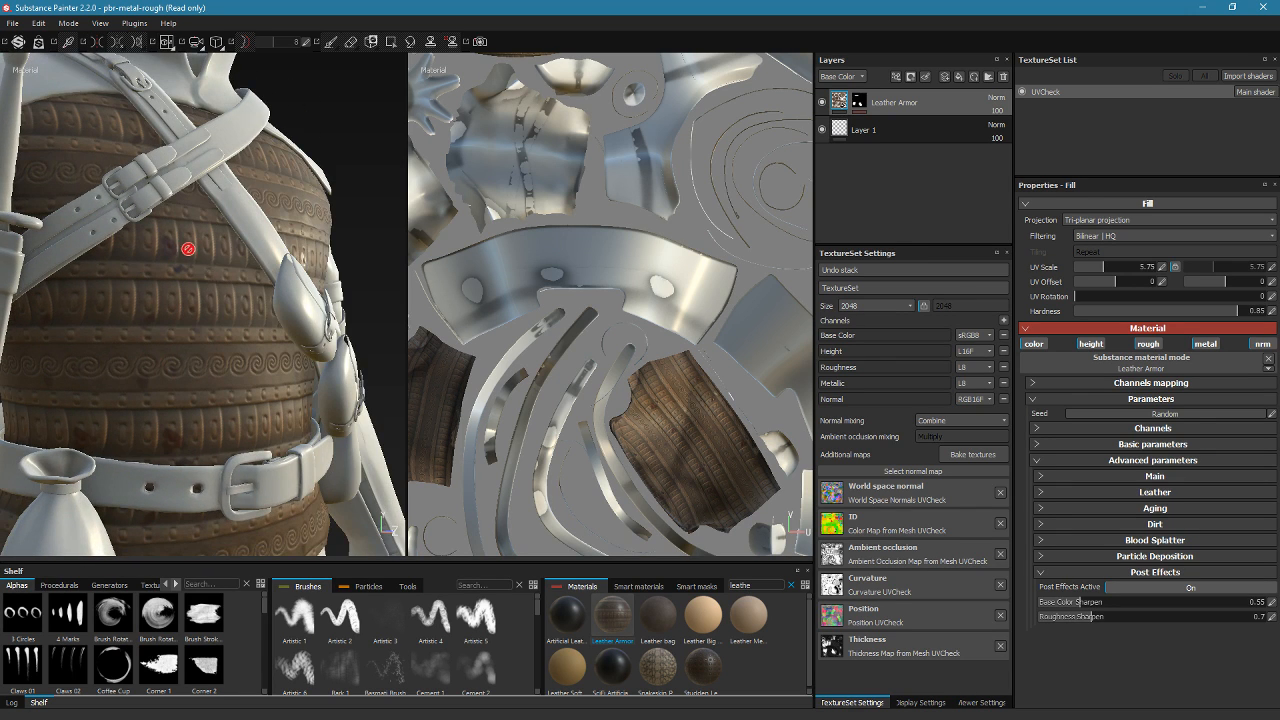
alt+drag(226, 280, 254, 357)
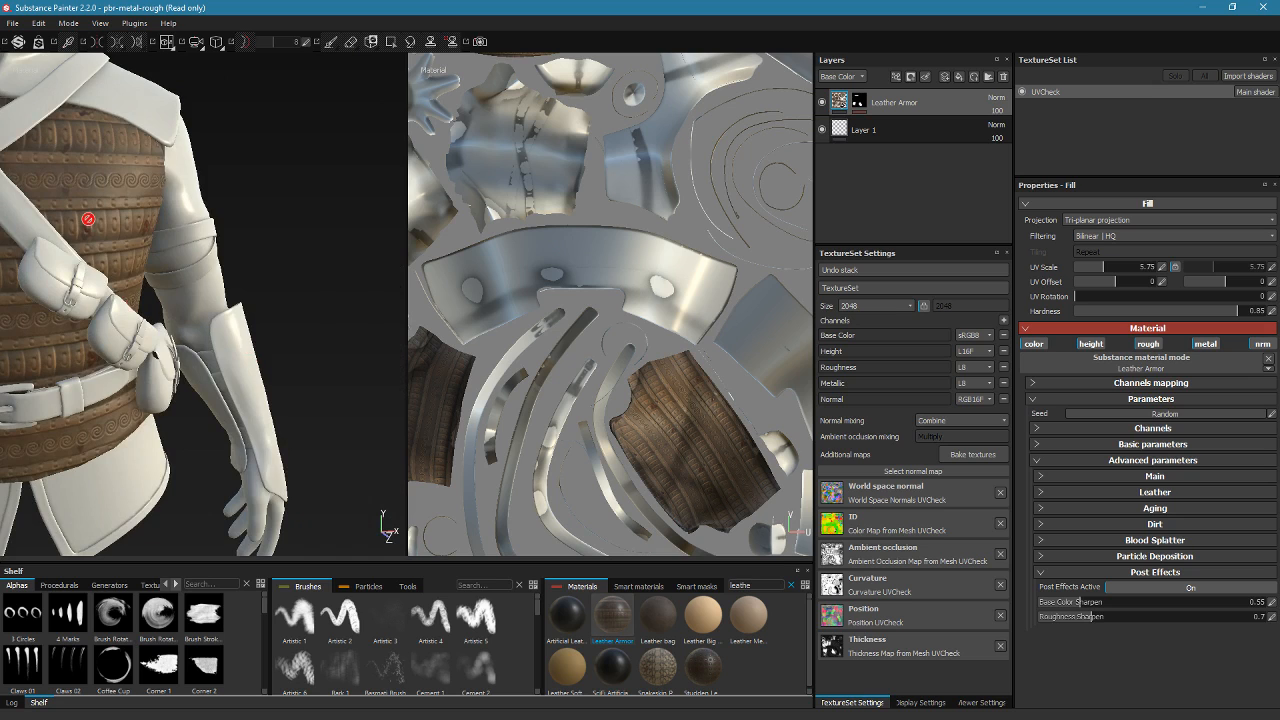
mouse_move(89, 217)
alt+mouse_down()
mouse_move(224, 235)
mouse_move(100, 151)
alt+mouse_up()
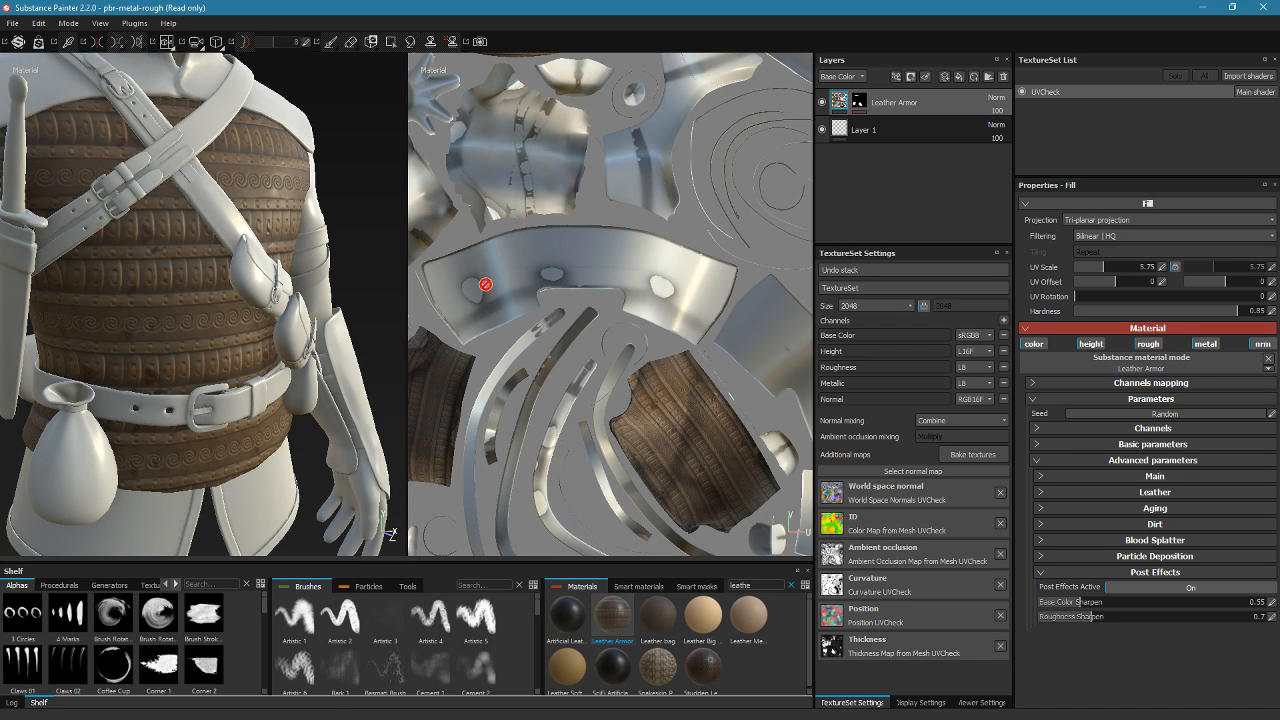
Clear the leather search filter from the material shelf and browse the full list down to the fabric materials
right_click(942, 110)
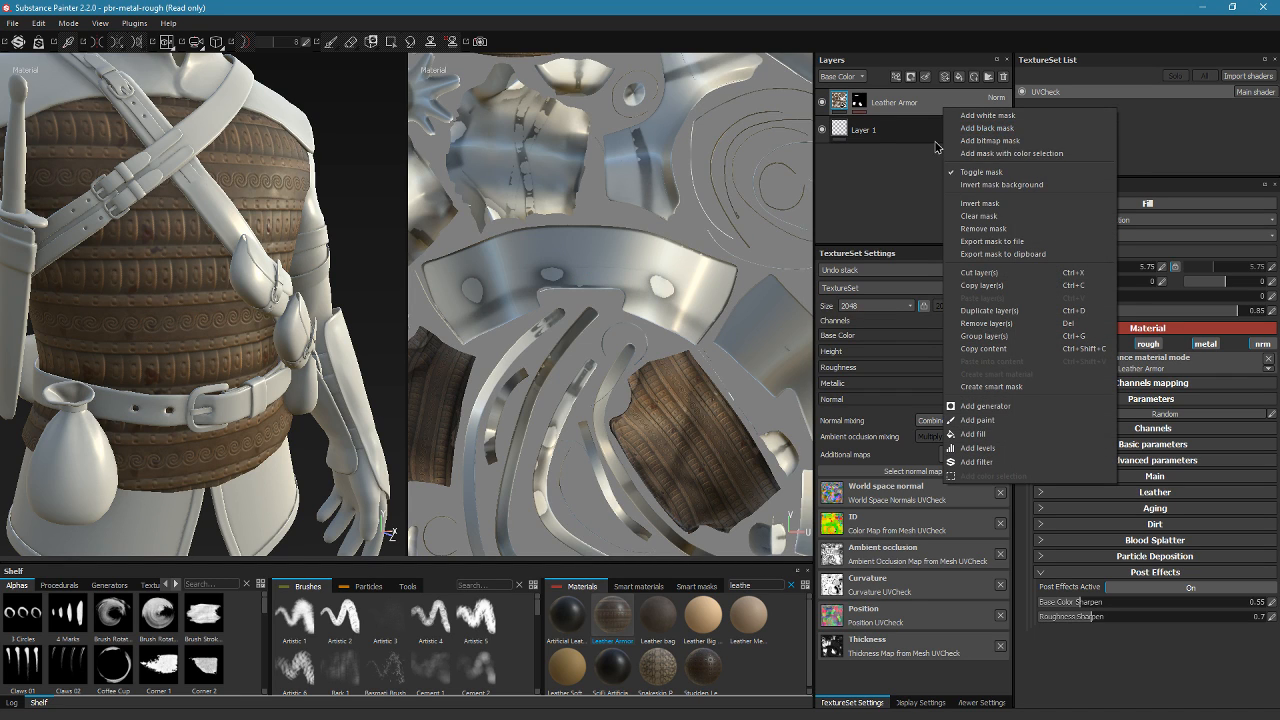
click(752, 597)
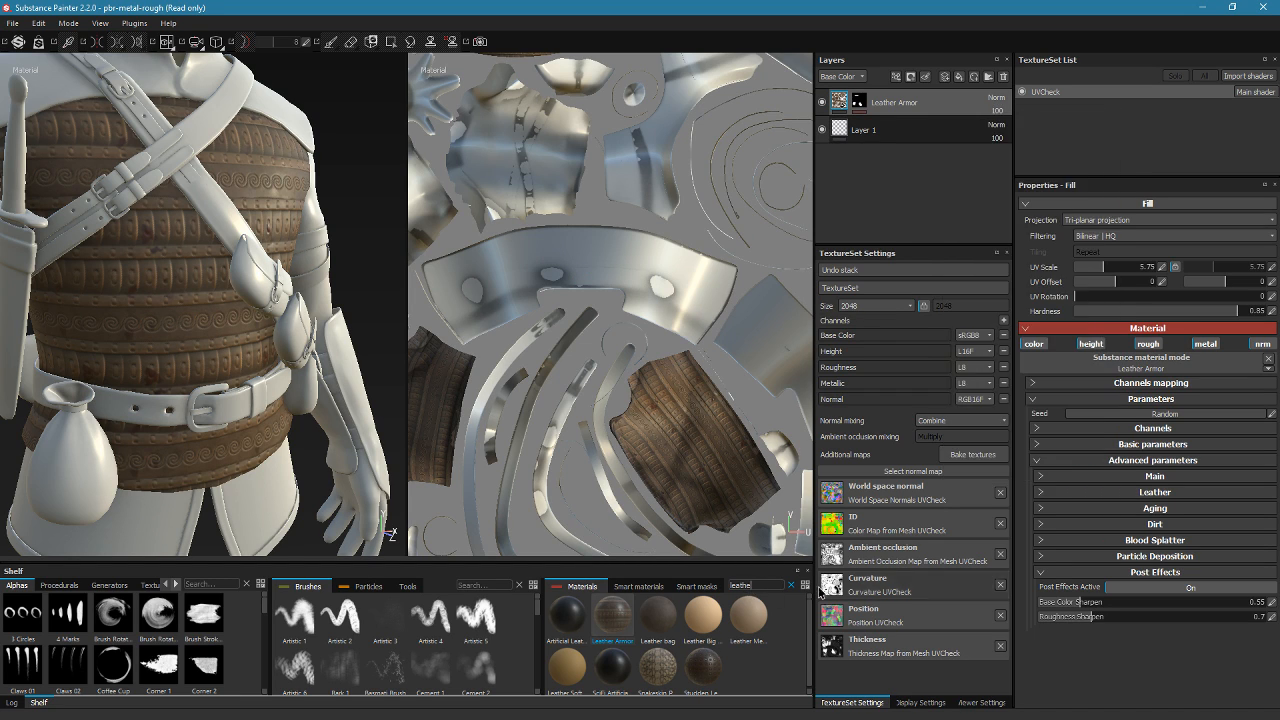
click(791, 585)
click(740, 587)
text(d)
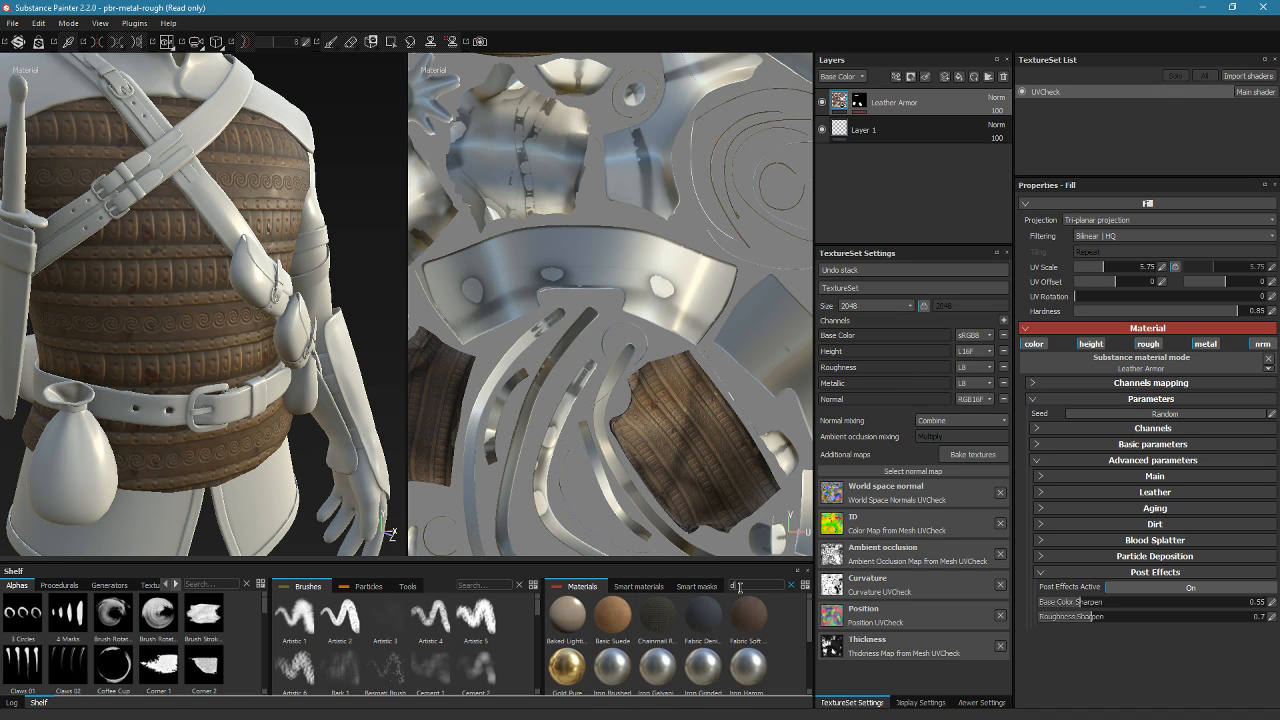
key(BackSpace)
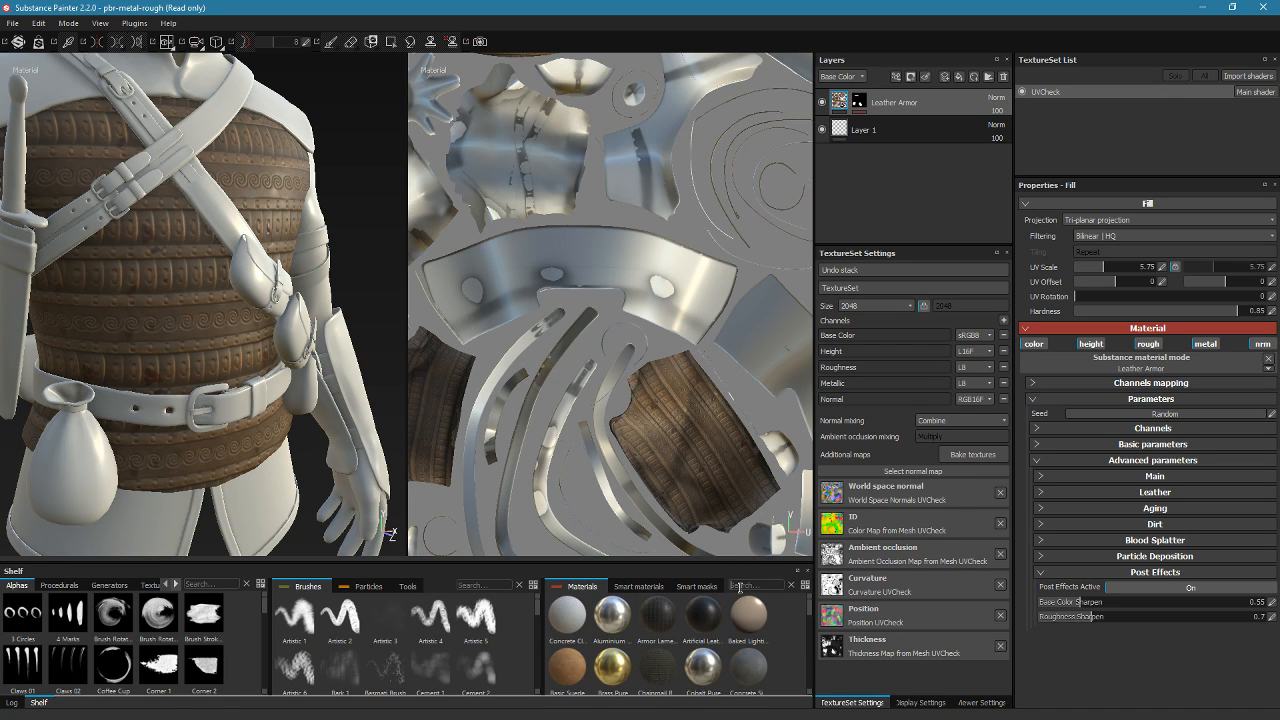
scroll(626, 612, down, 2)
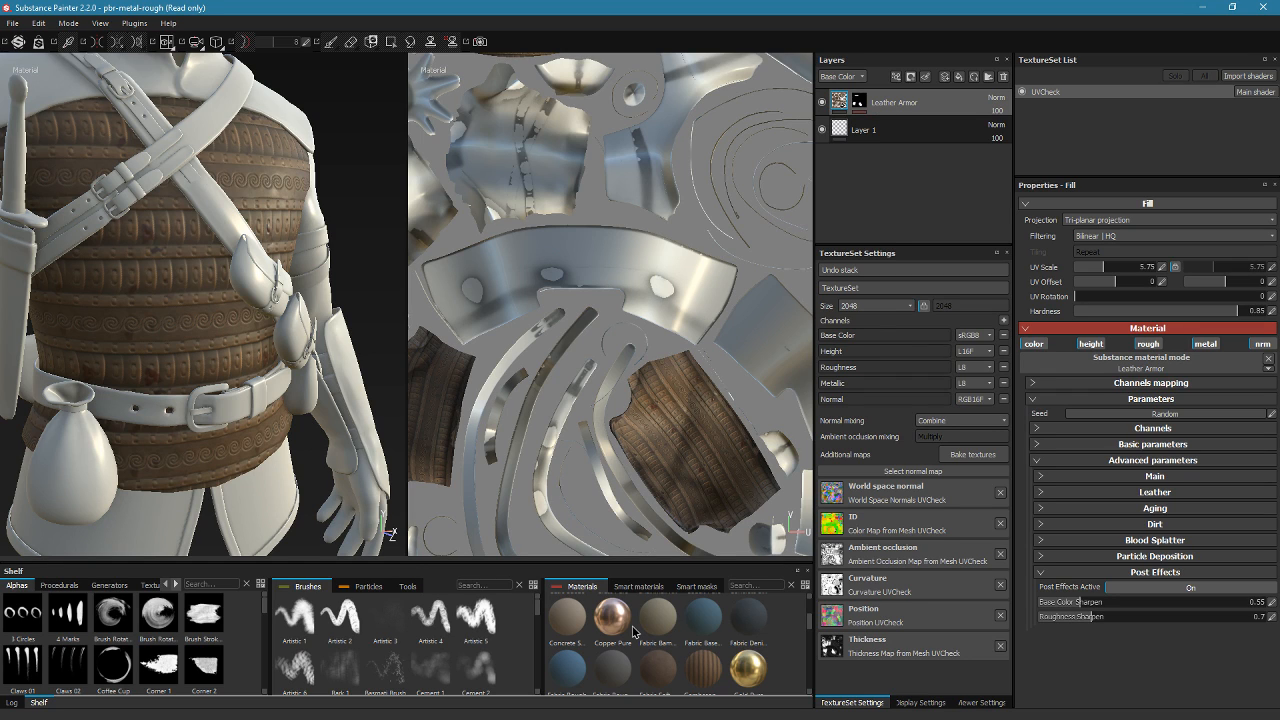
Hide the panels and inspect the whole character in the enlarged viewports
drag(531, 391, 315, 364)
click(358, 253)
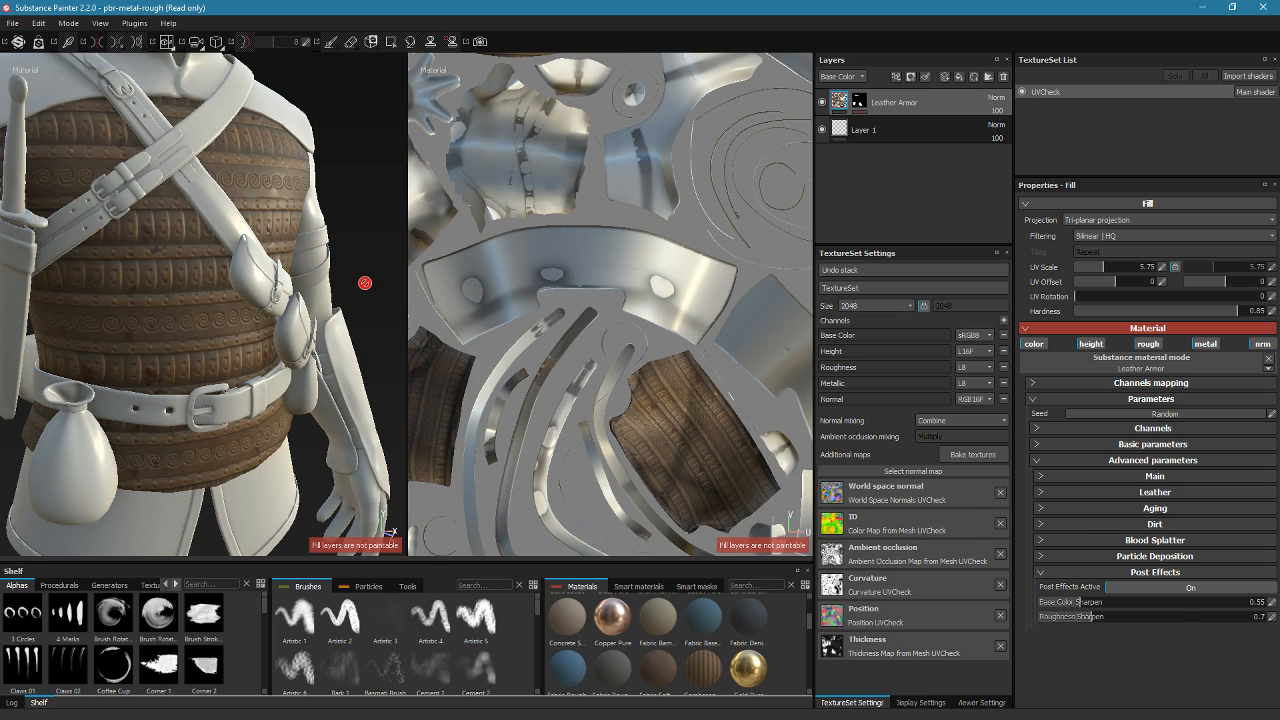
key(Tab)
alt+drag(497, 360, 507, 390)
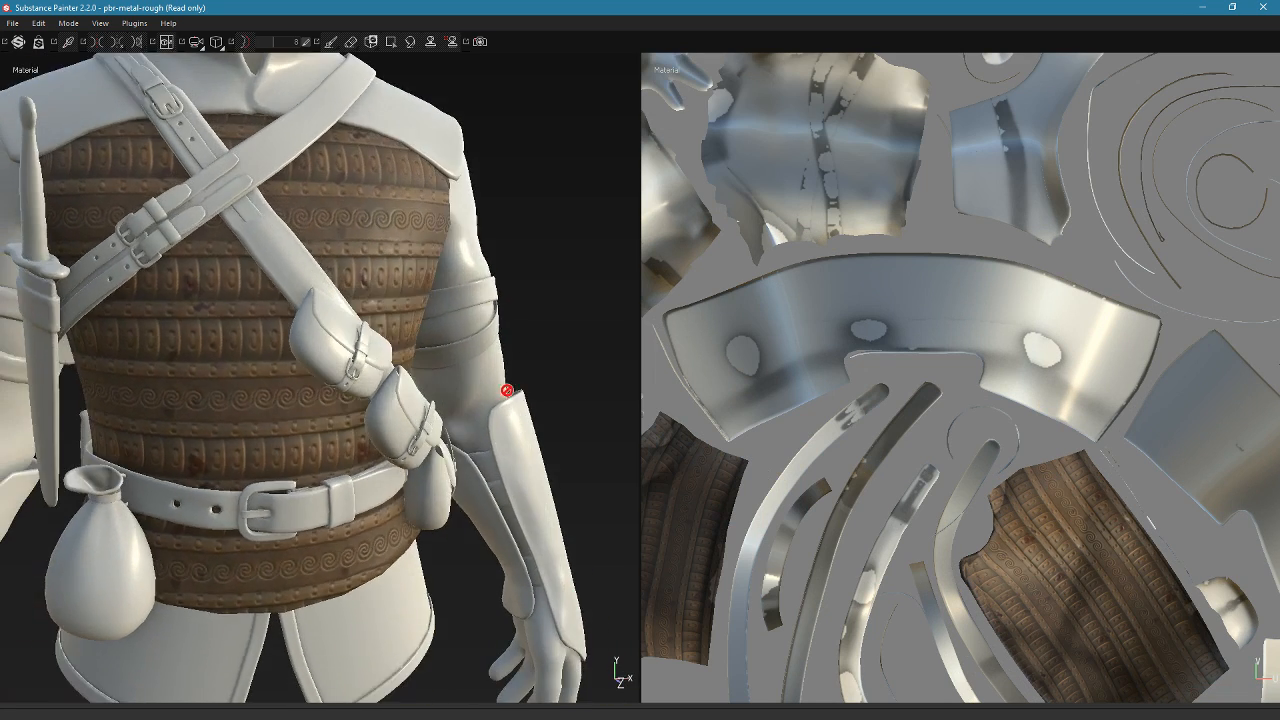
scroll(478, 342, down, 4)
alt+drag(451, 340, 428, 310)
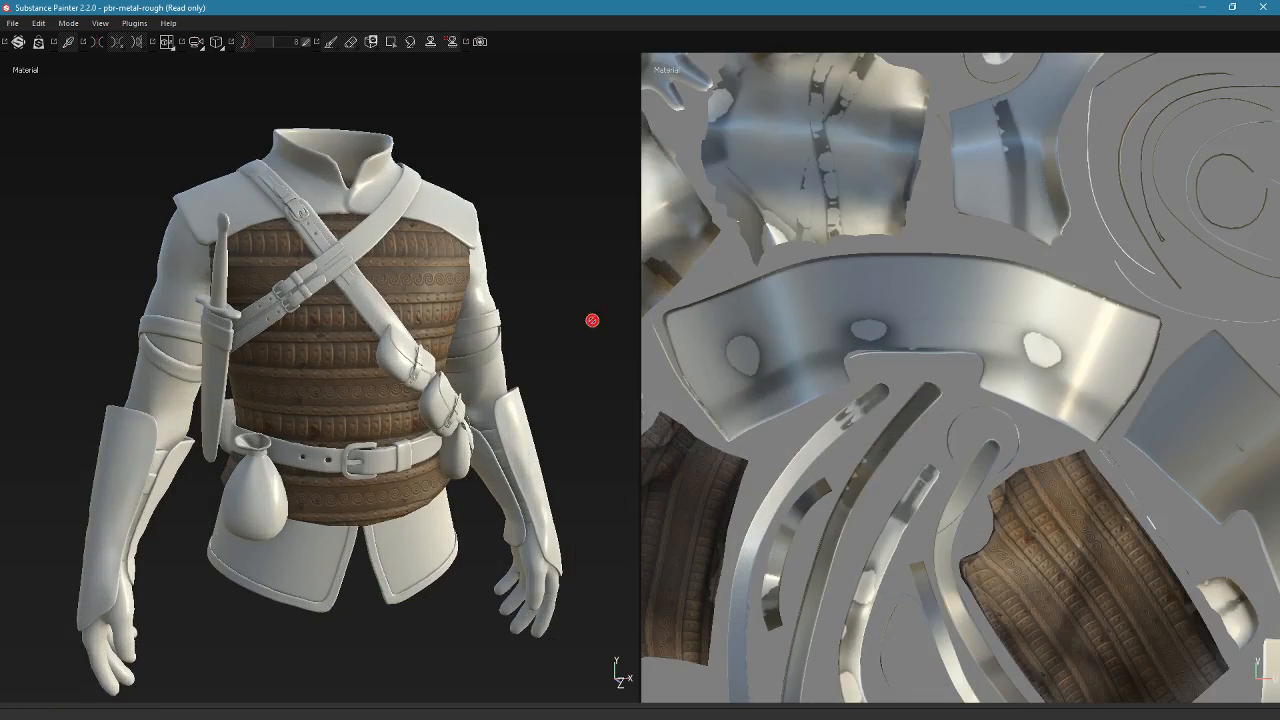
alt+middle_drag(592, 320, 483, 302)
key(Tab)
key(Tab)
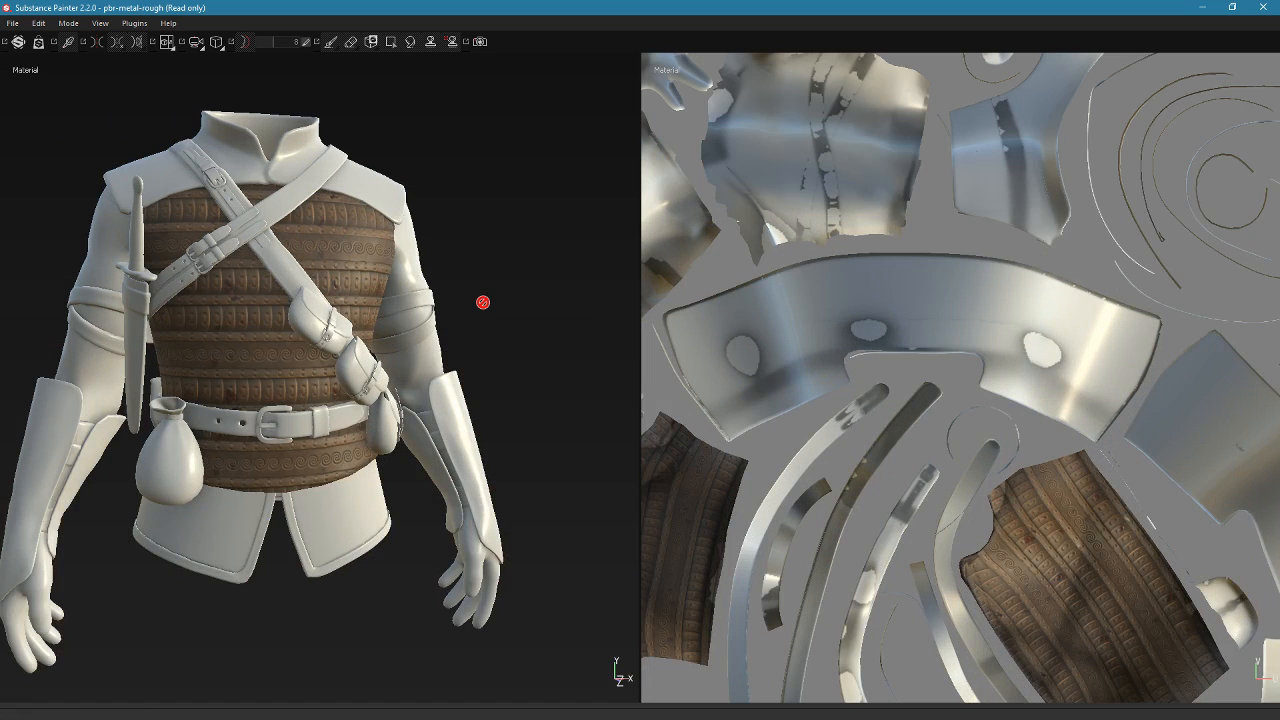
Show the character in the 3D view only, restore the panels, and frame the upper body from the front
key(F3)
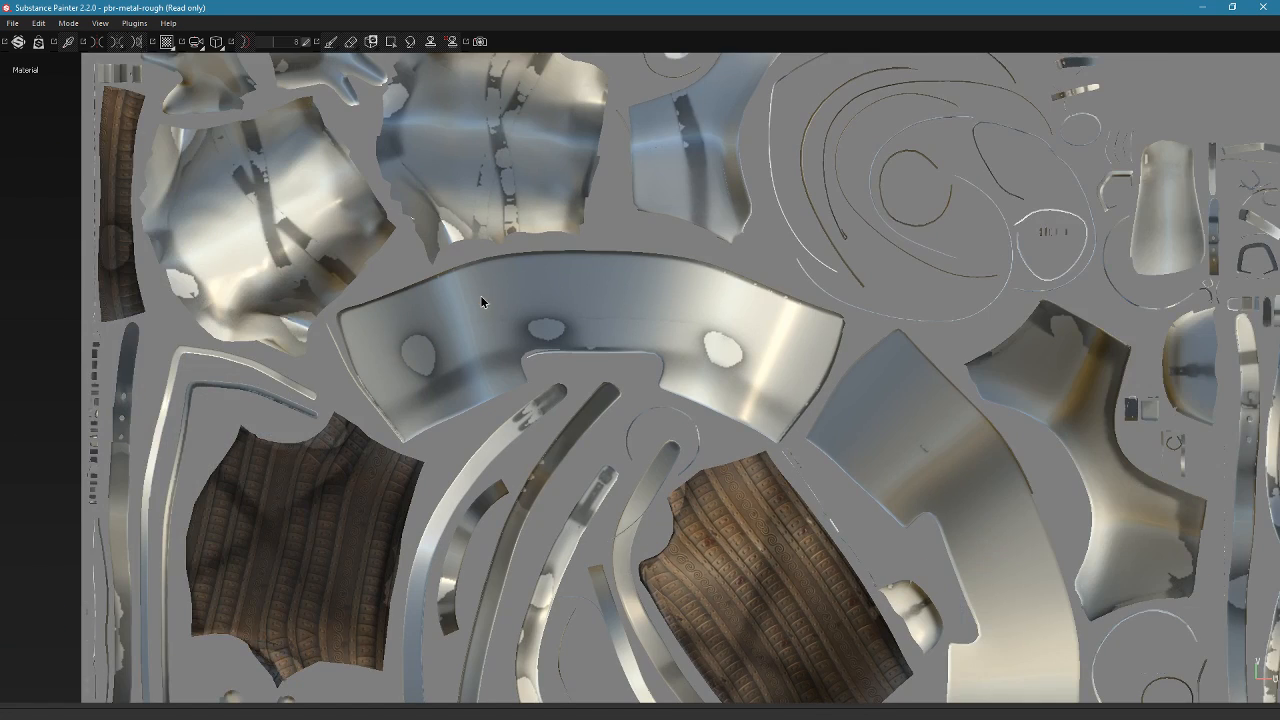
key(F2)
alt+drag(837, 297, 772, 281)
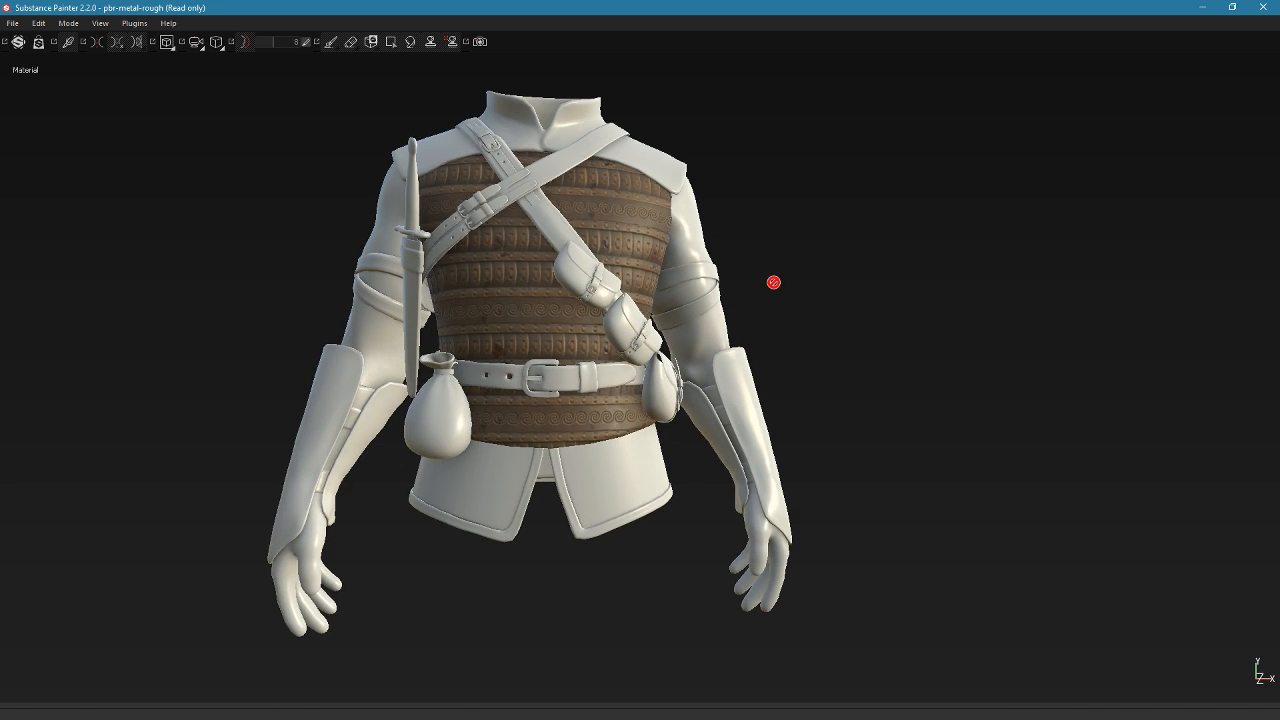
key(Tab)
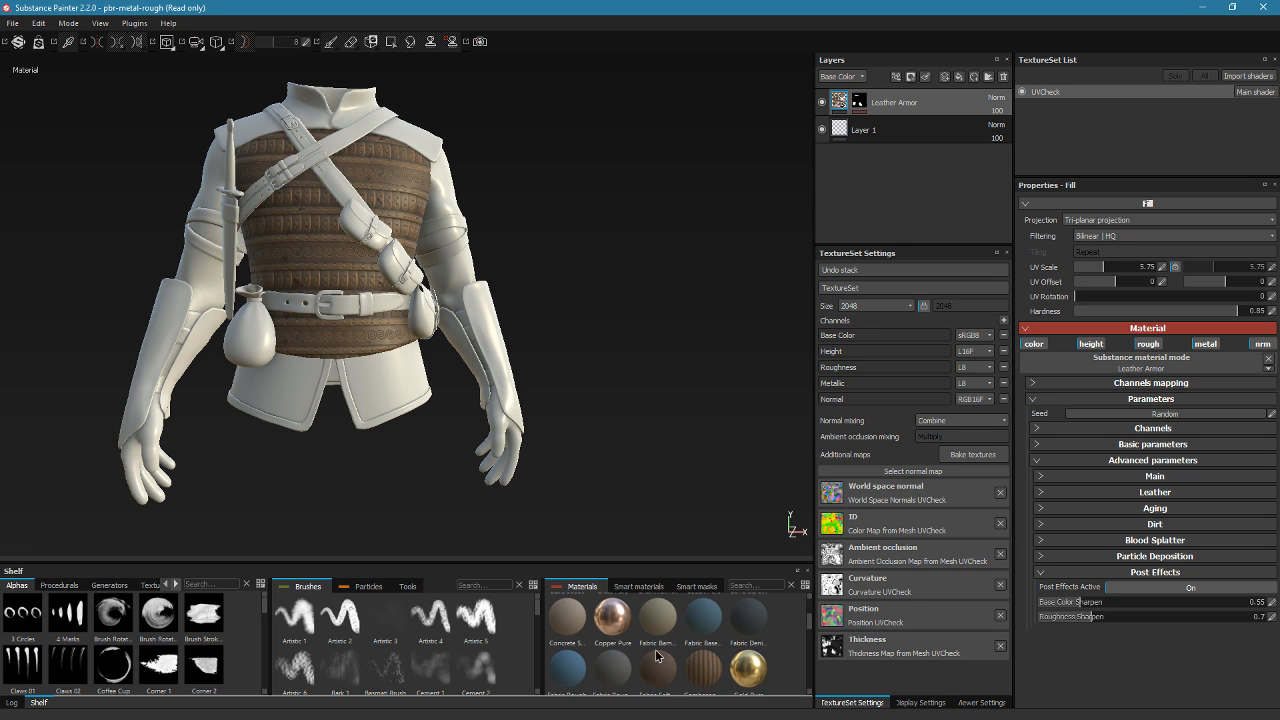
alt+drag(472, 356, 534, 243)
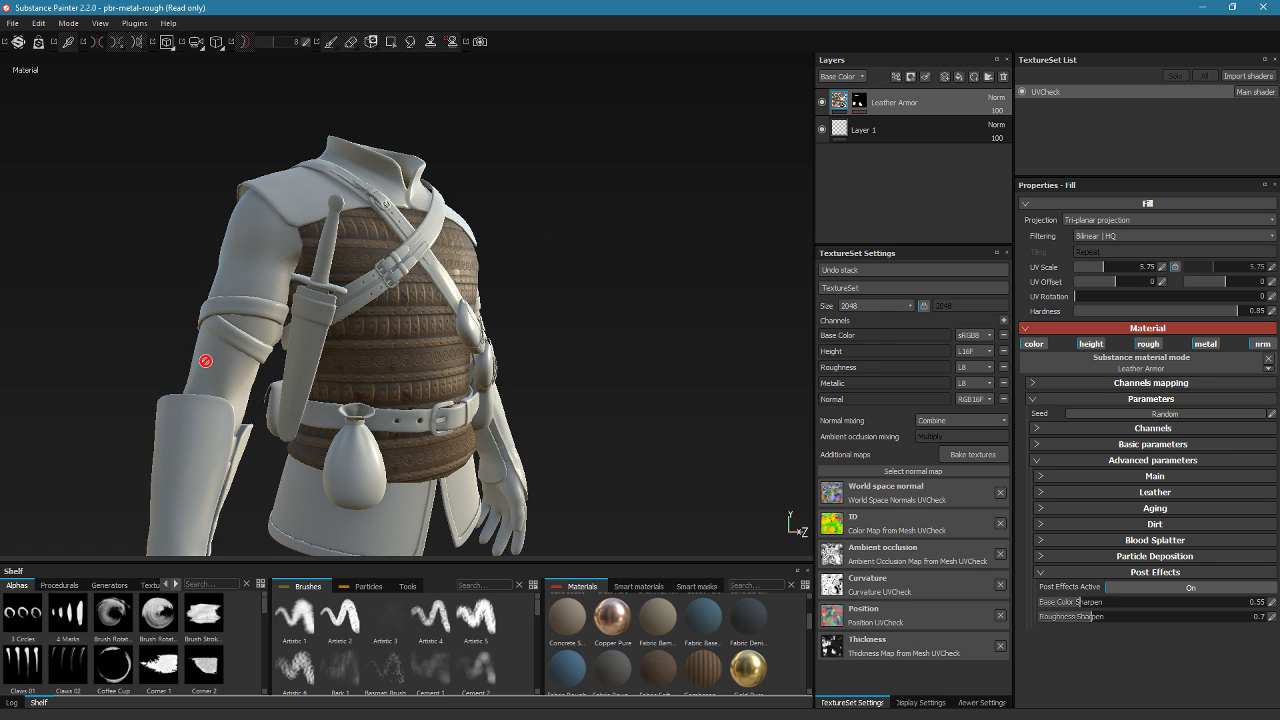
alt+drag(232, 354, 561, 401)
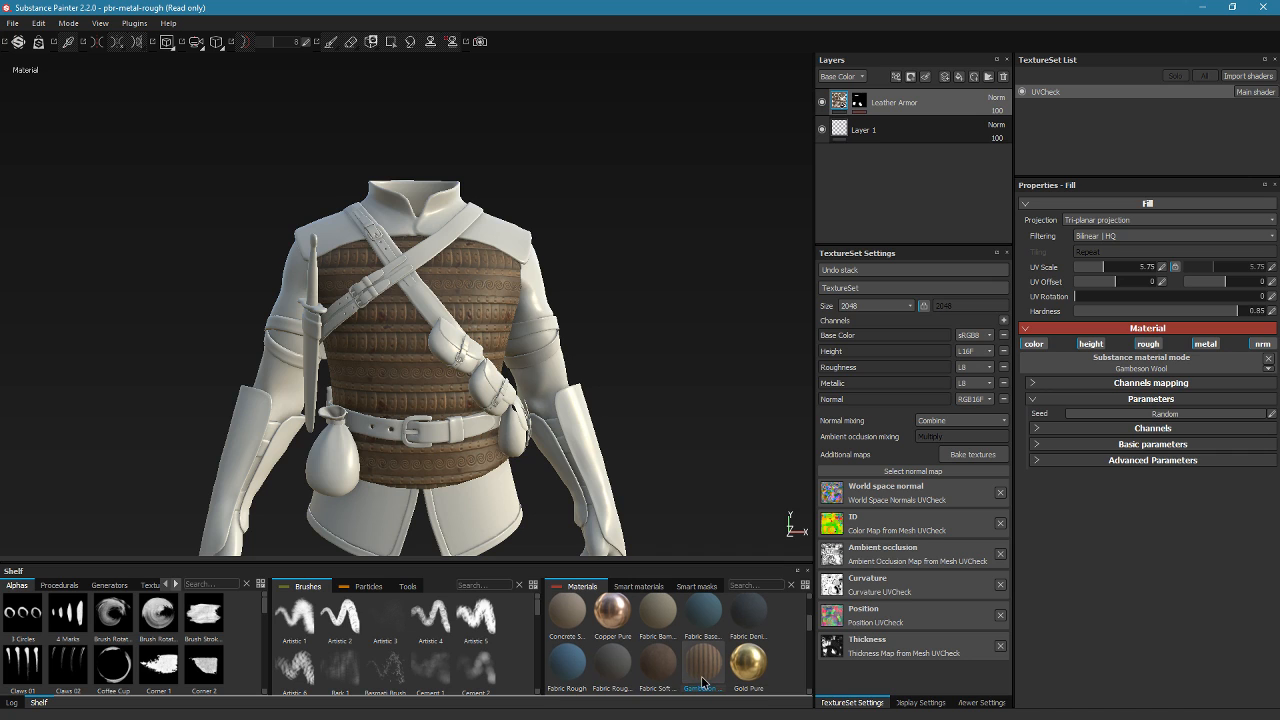
drag(704, 680, 908, 93)
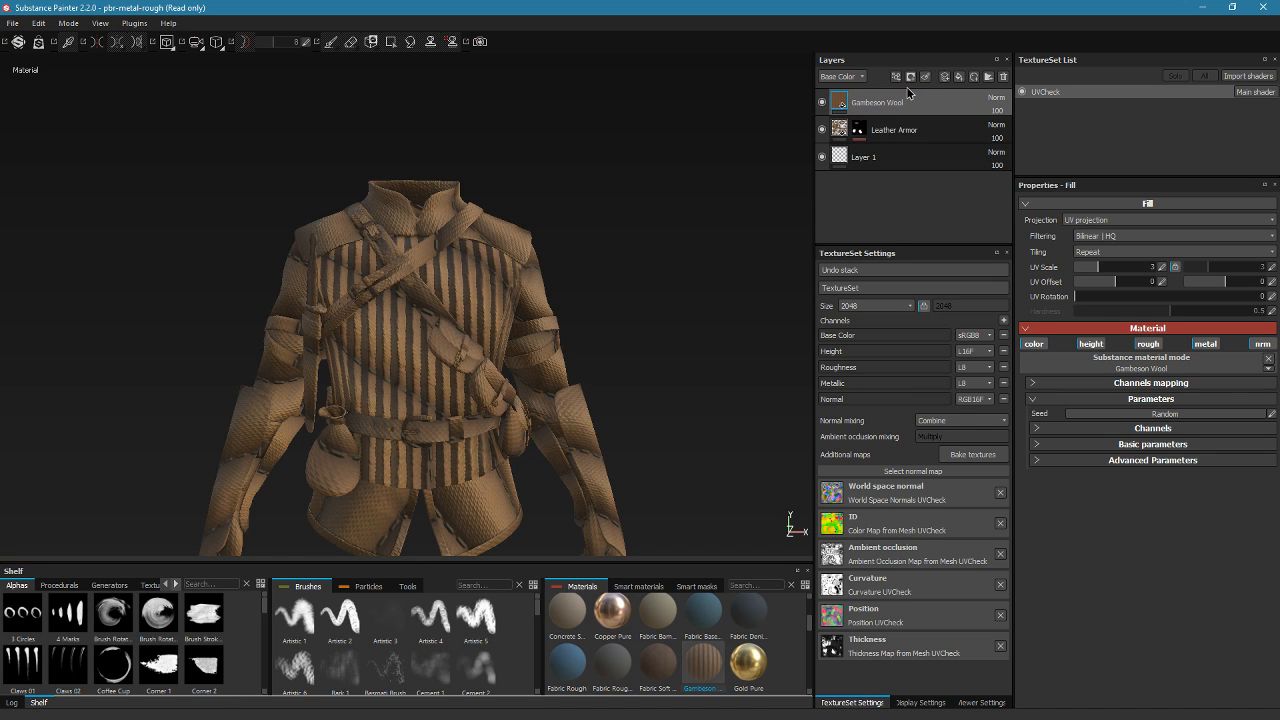
click(822, 103)
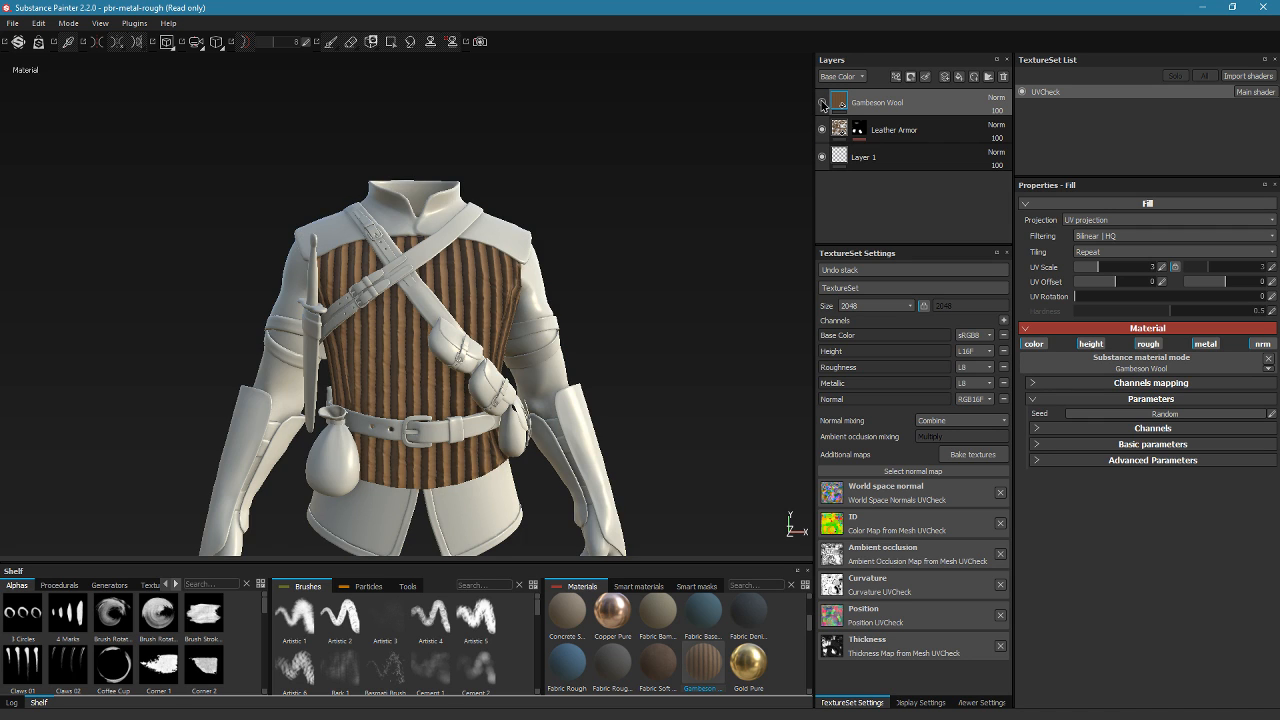
alt+drag(669, 222, 720, 170)
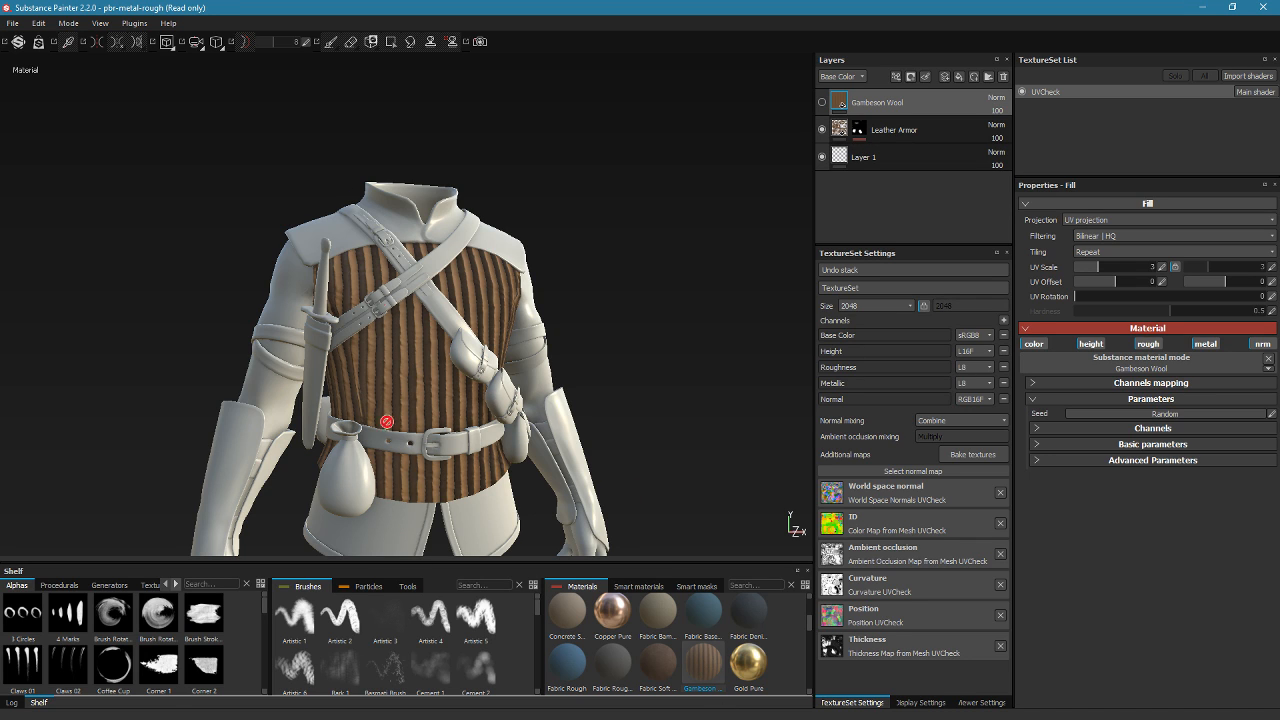
key(ctrl+z)
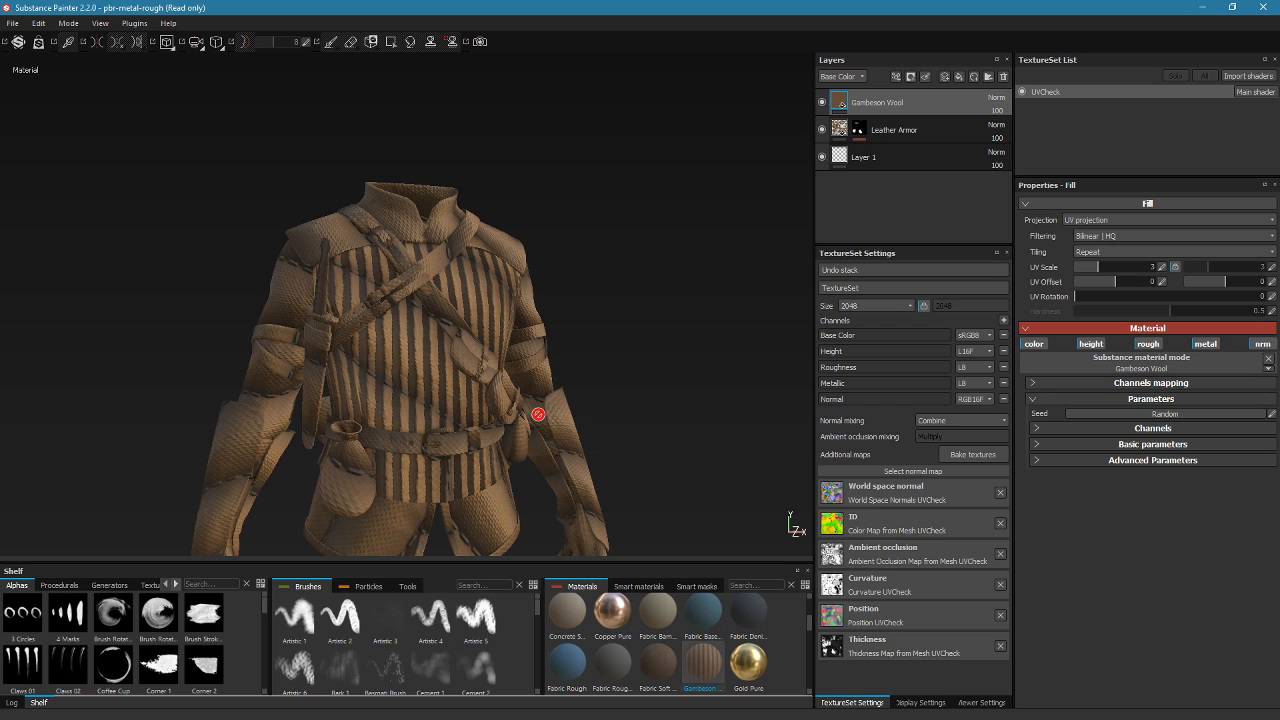
key(ctrl+z)
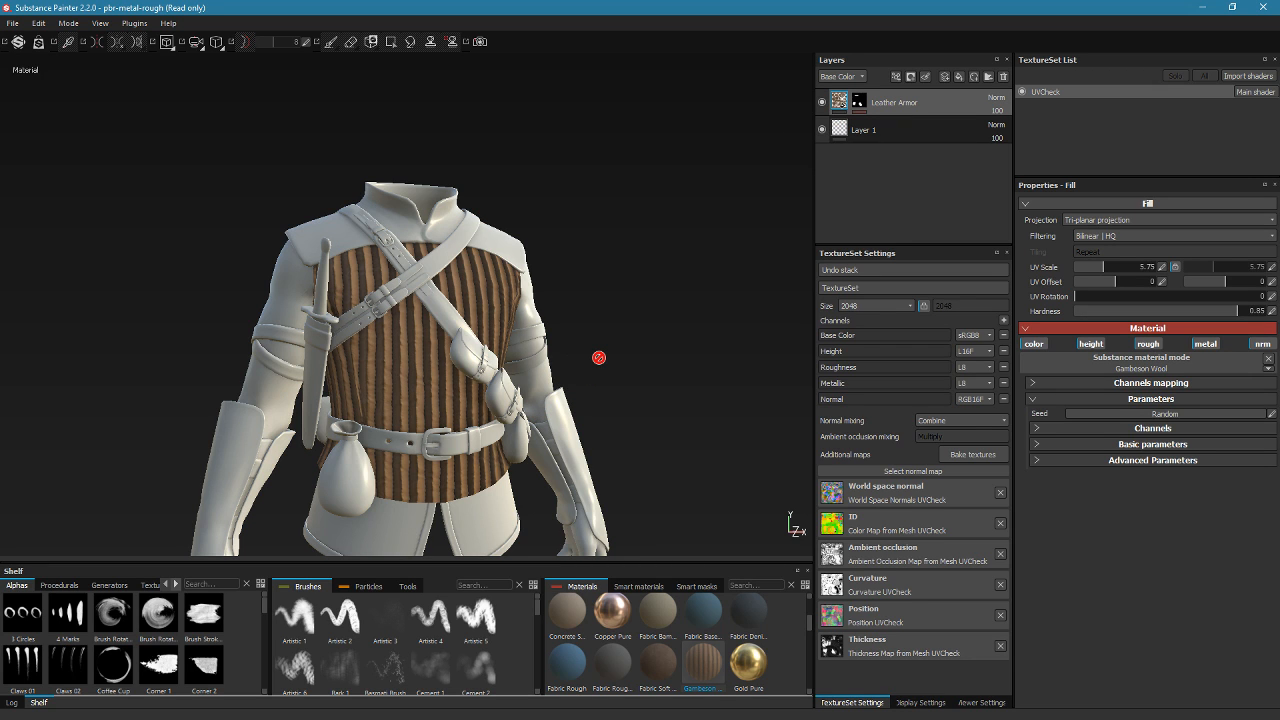
key(ctrl)
key(ctrl+z)
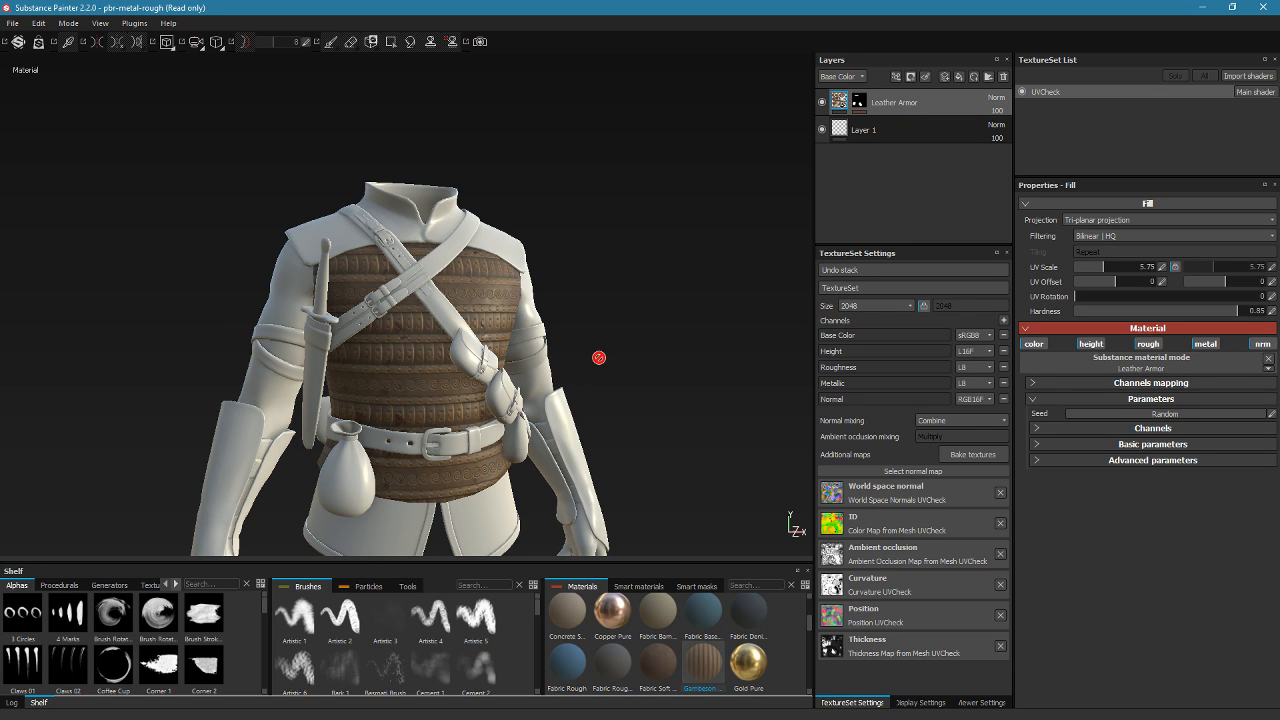
Add the Gambeson Wool material as a new layer above Leather Armor, compare with and without it, and leave the layer hidden
drag(703, 668, 928, 96)
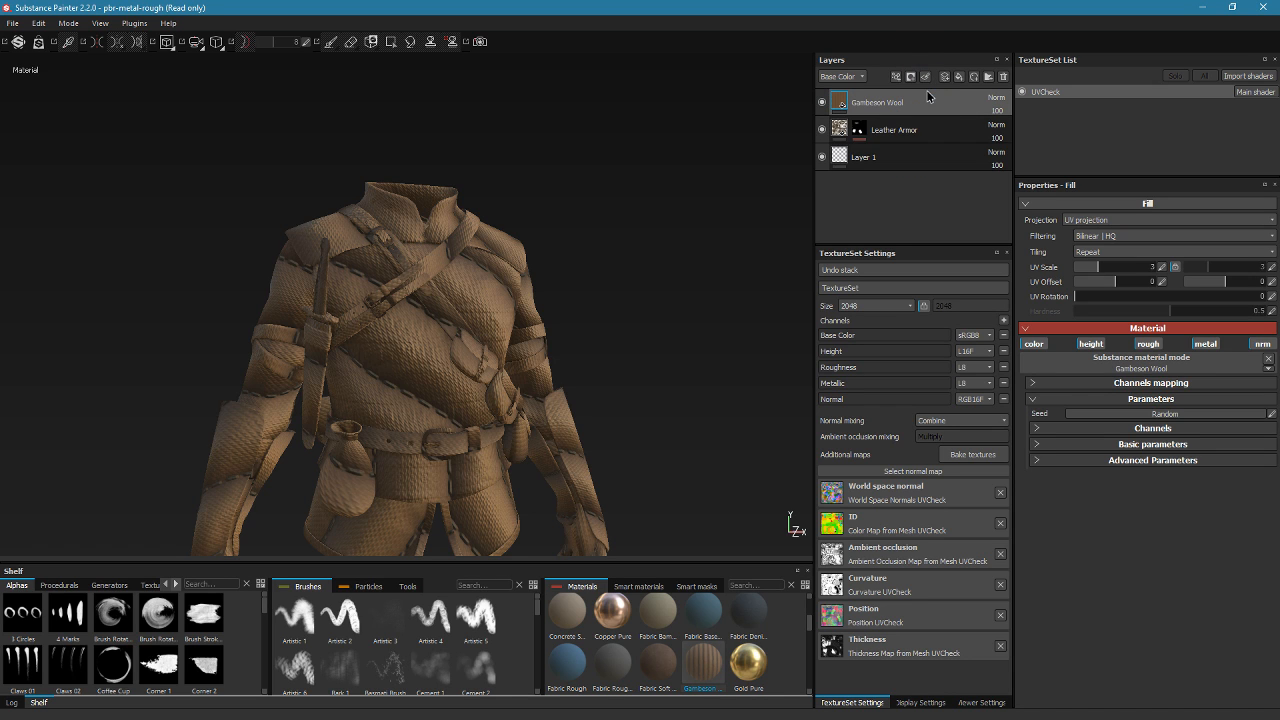
click(822, 103)
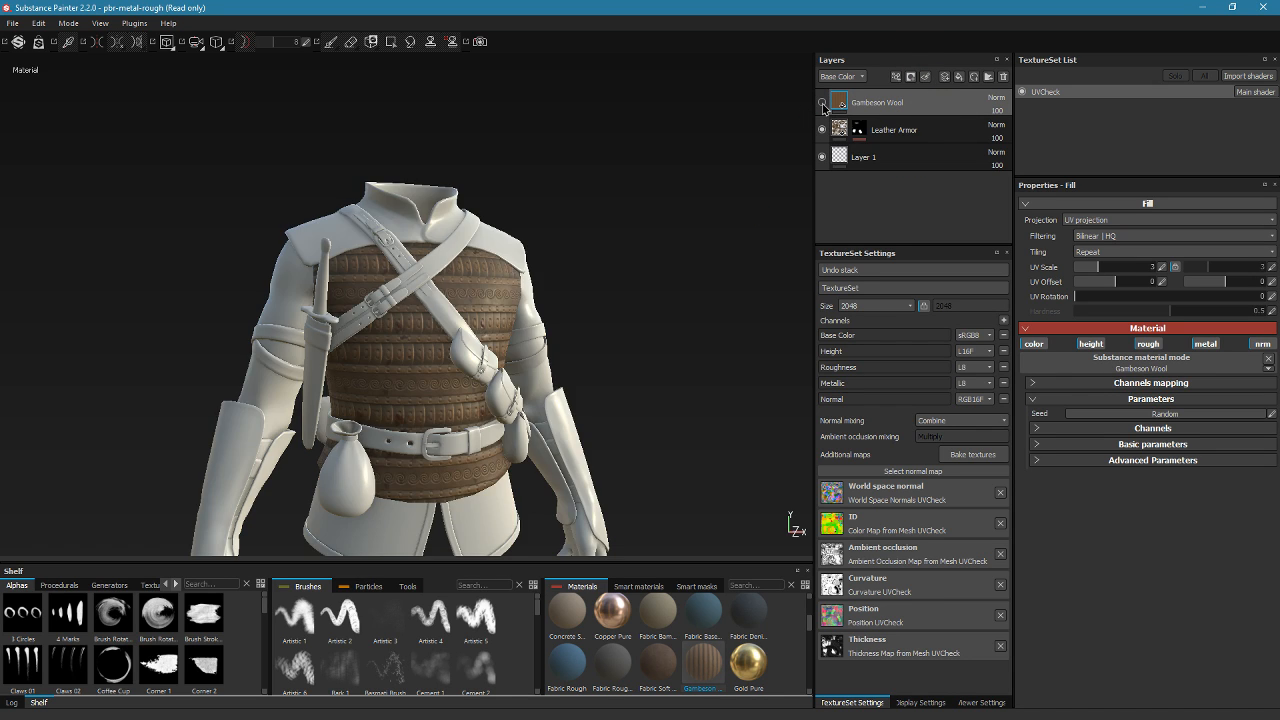
click(822, 103)
click(822, 103)
click(822, 103)
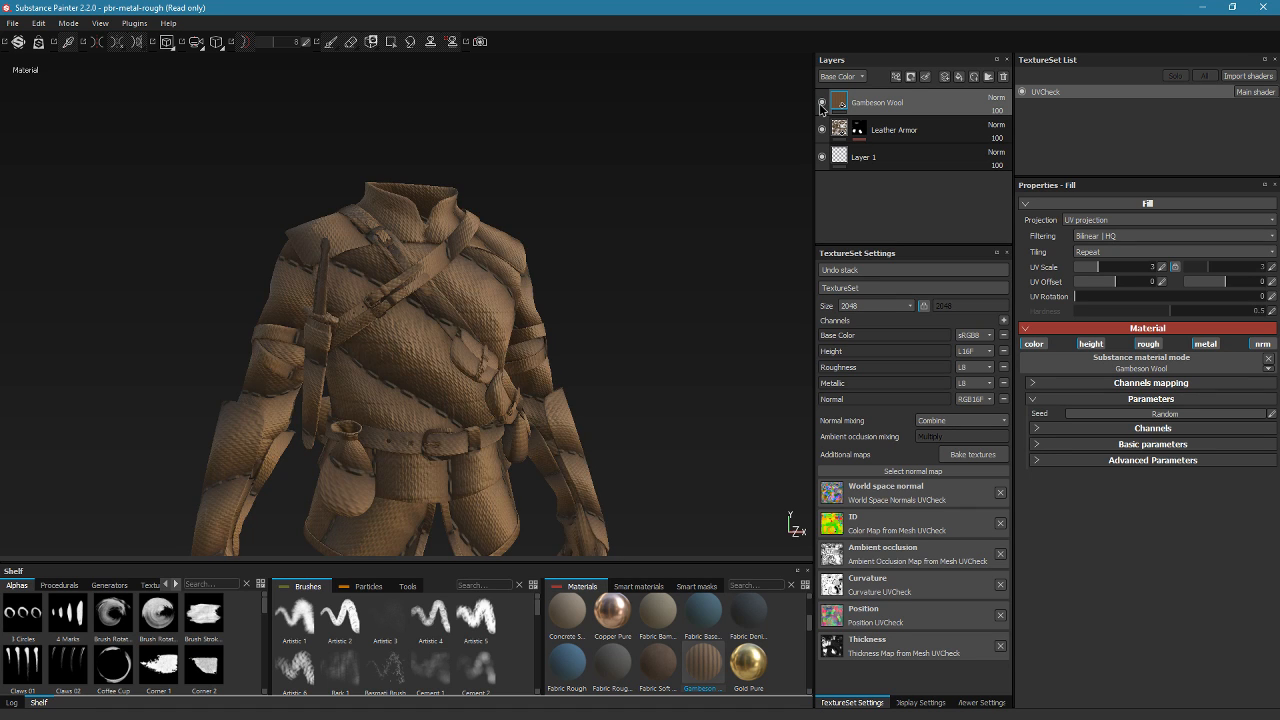
click(822, 103)
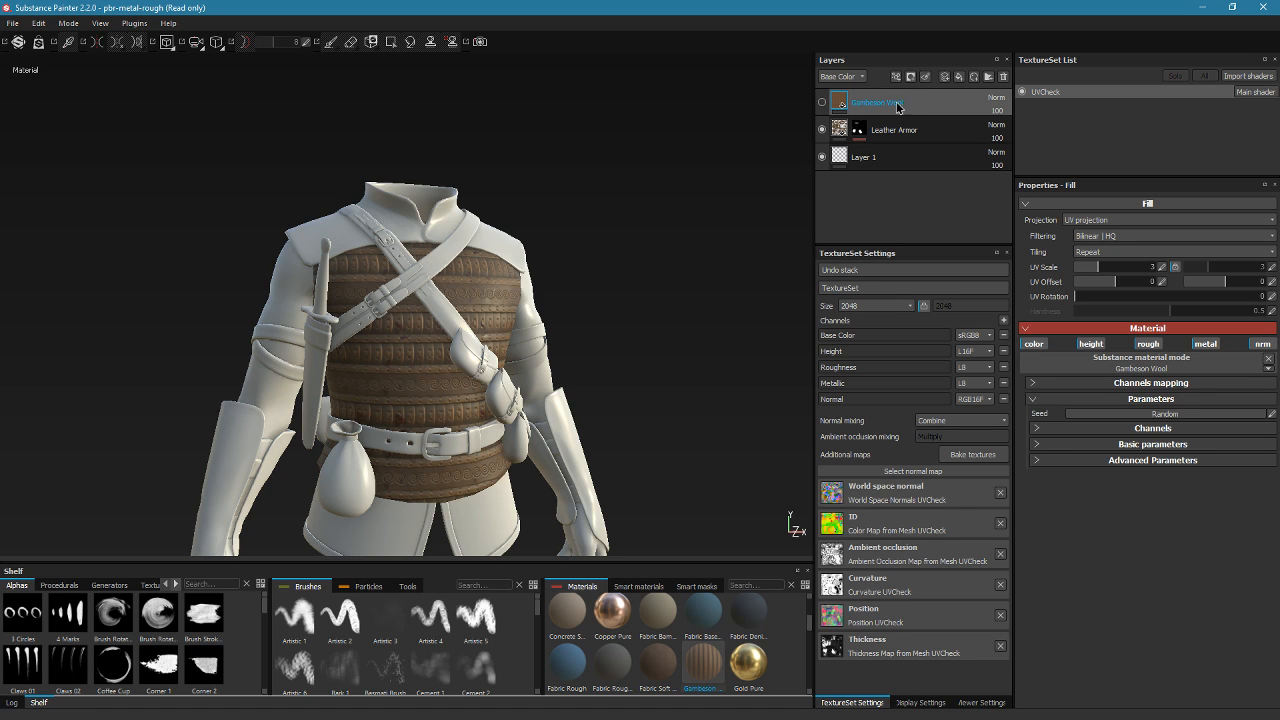
Set the Gambeson Wool's Height Range to 0.11 in its basic parameters
click(1100, 443)
drag(1166, 518, 1060, 520)
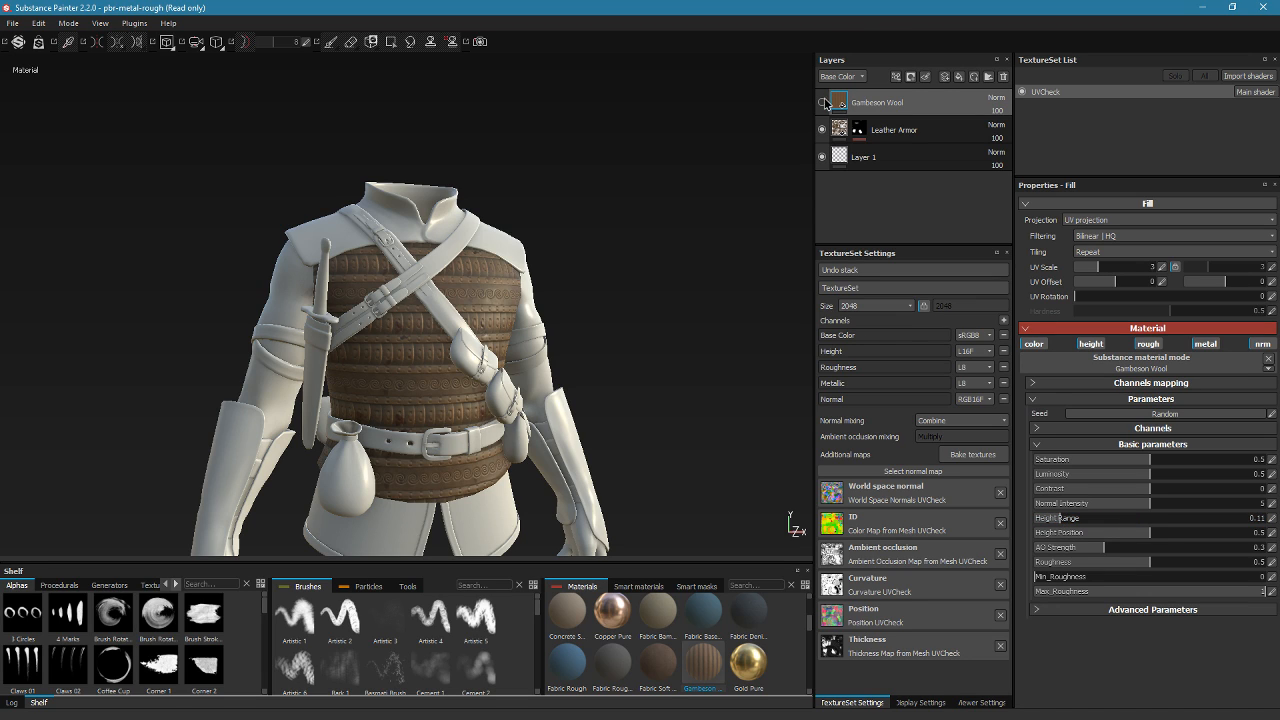
Add a color selection mask to the Gambeson Wool layer
double_click(866, 101)
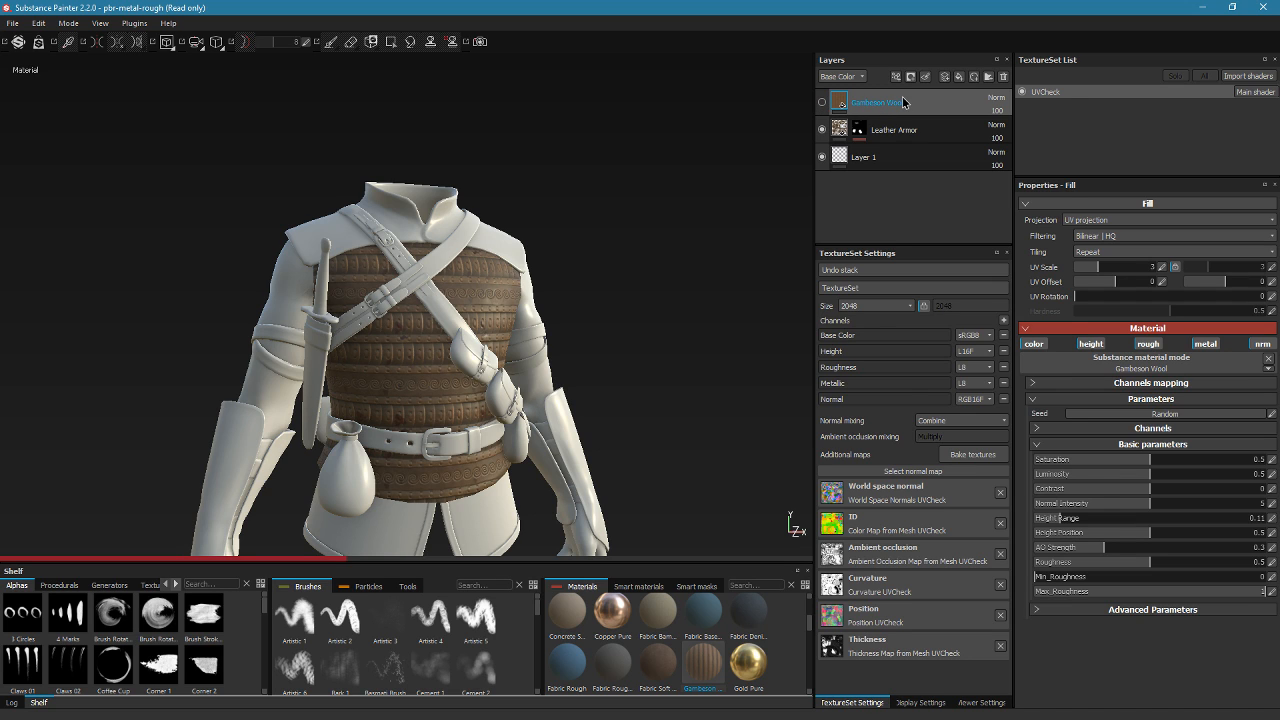
right_click(903, 102)
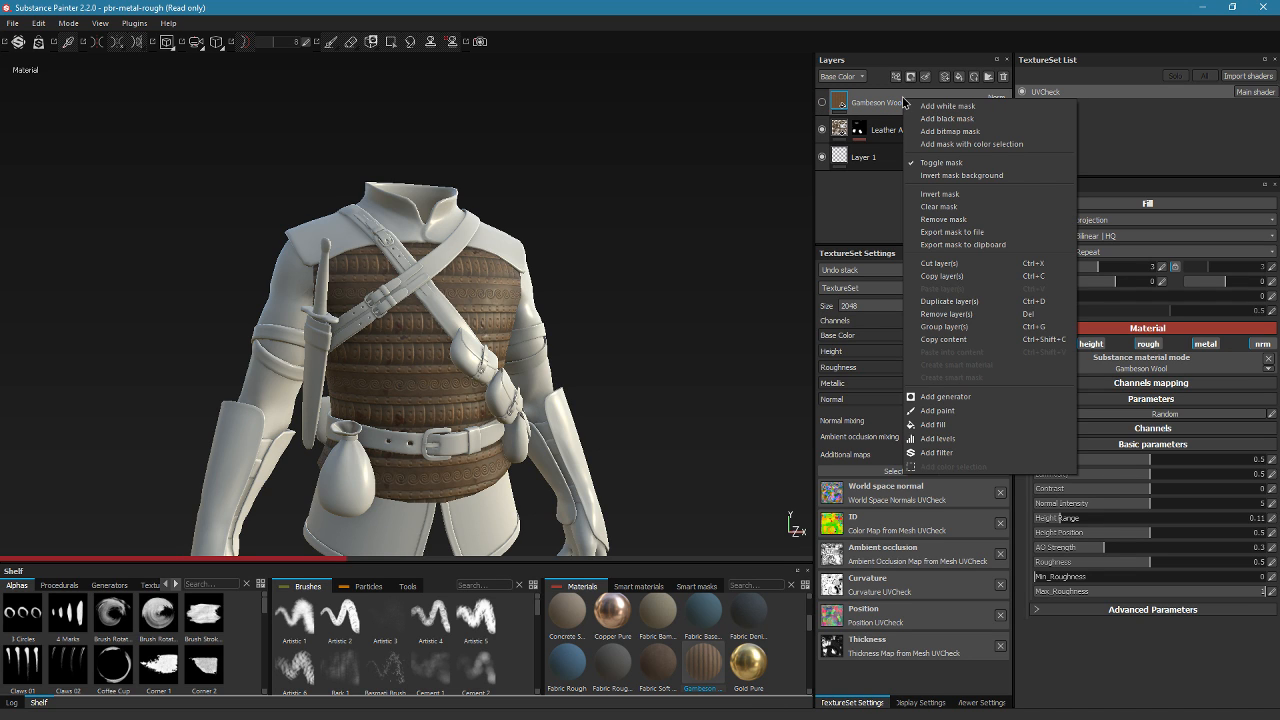
click(975, 144)
Try the armband's yellow and the sleeve's yellow-green ID colors in the Gambeson Wool mask, and remove the yellow-green one
click(1248, 307)
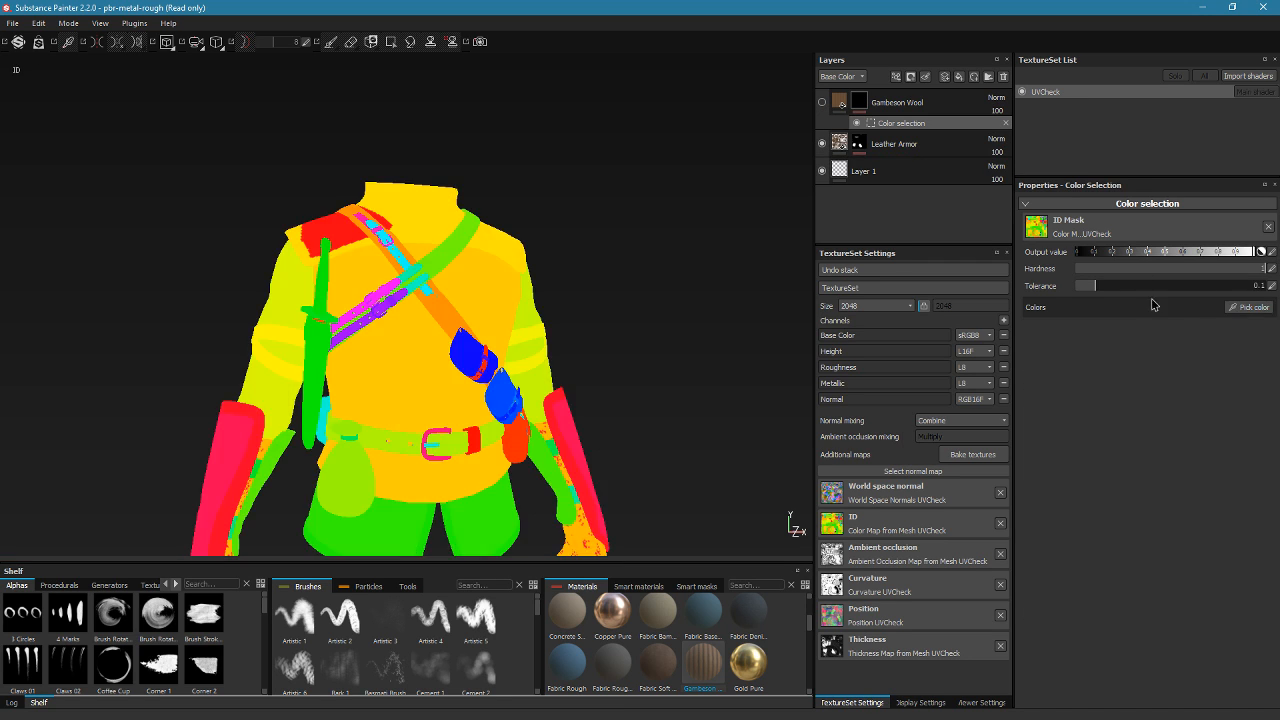
click(275, 326)
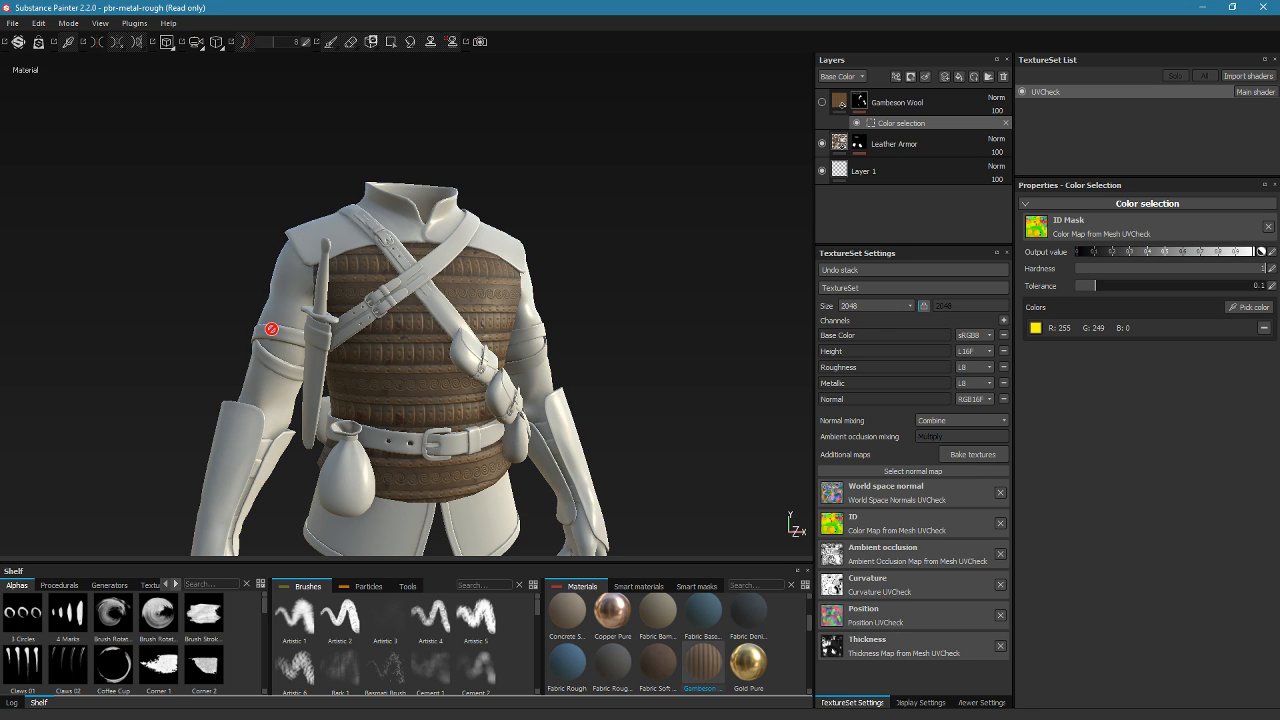
click(1248, 307)
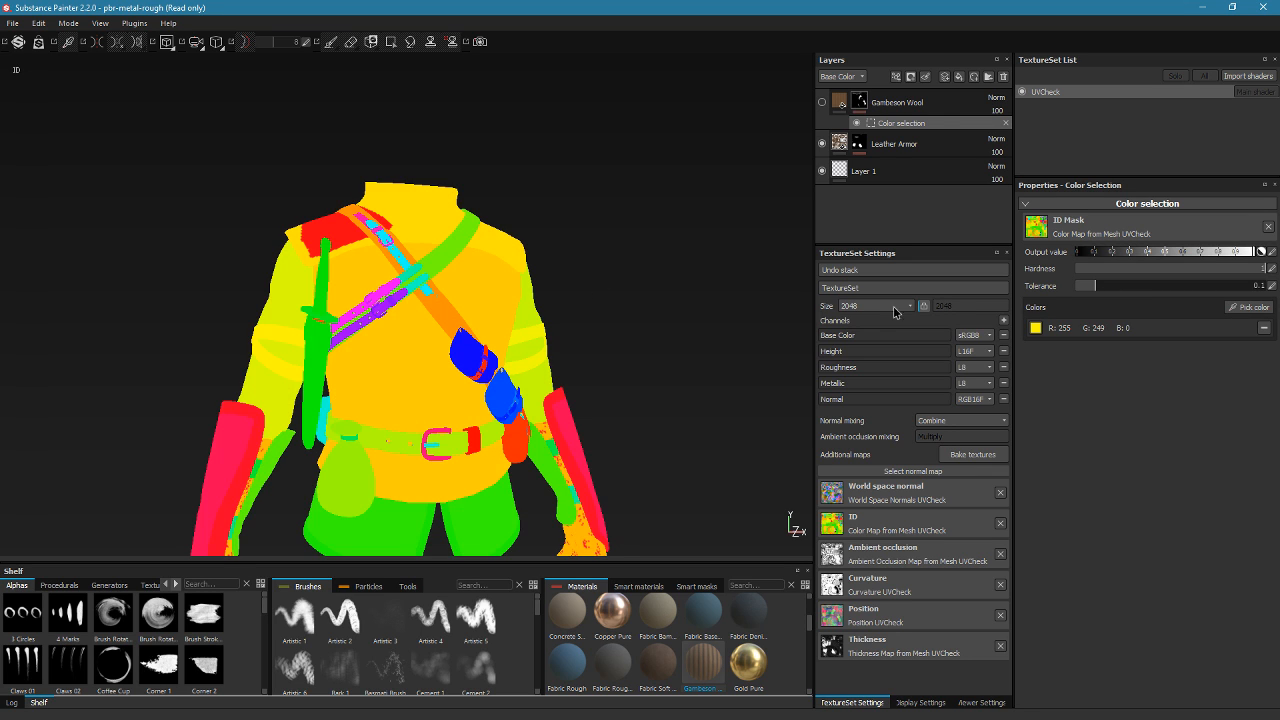
click(297, 282)
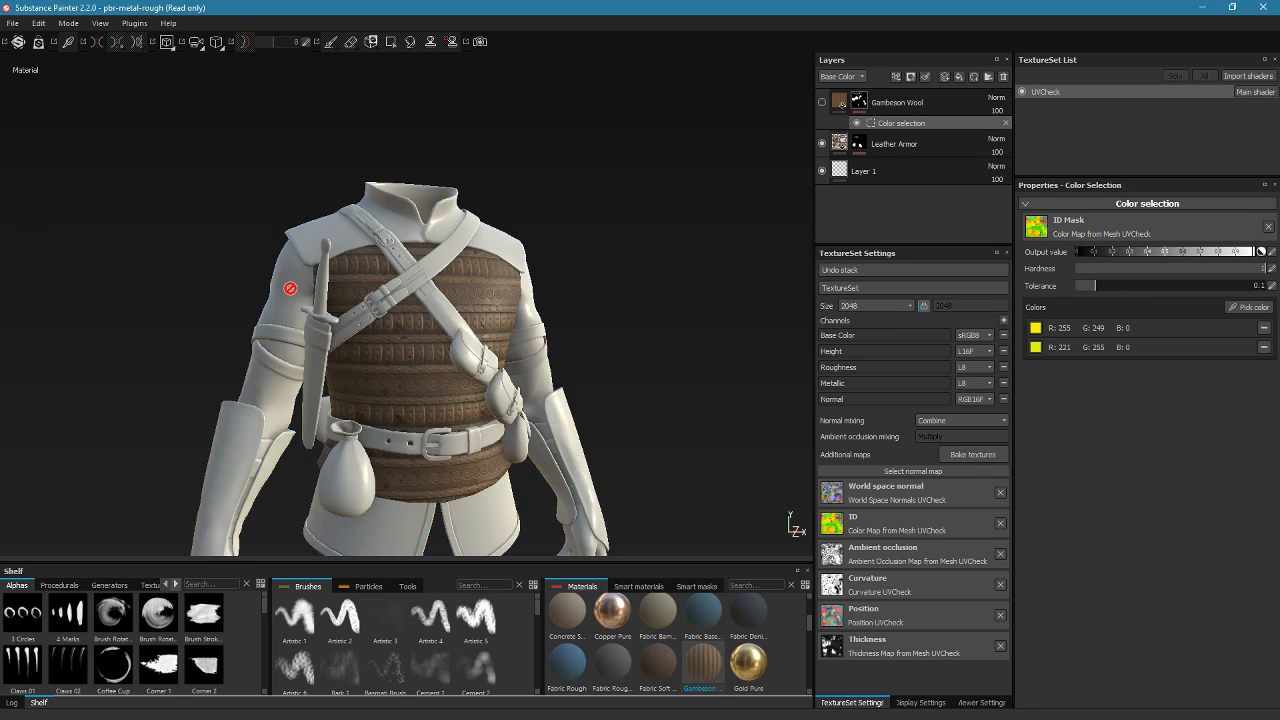
click(1264, 351)
Show Gambeson Wool and replace the yellow in its mask with the sleeves' yellow-green ID color (R 221, G 255, B 0)
click(822, 102)
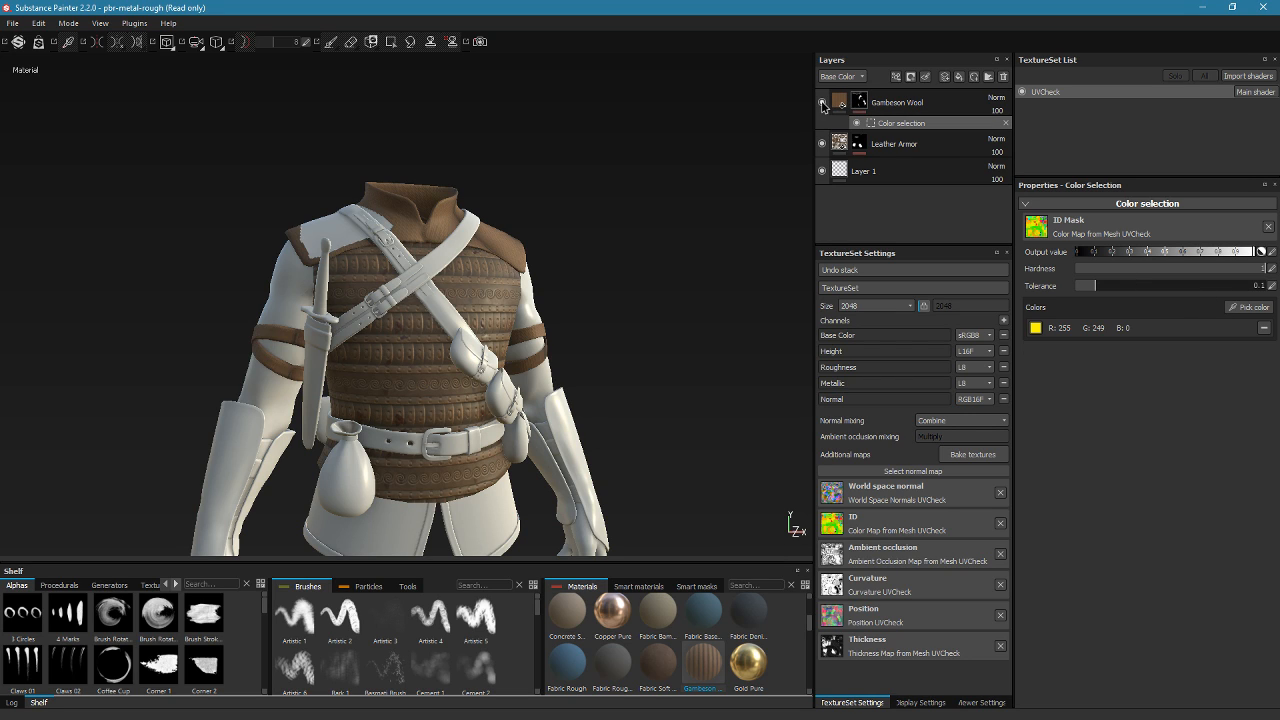
click(1264, 328)
click(1250, 307)
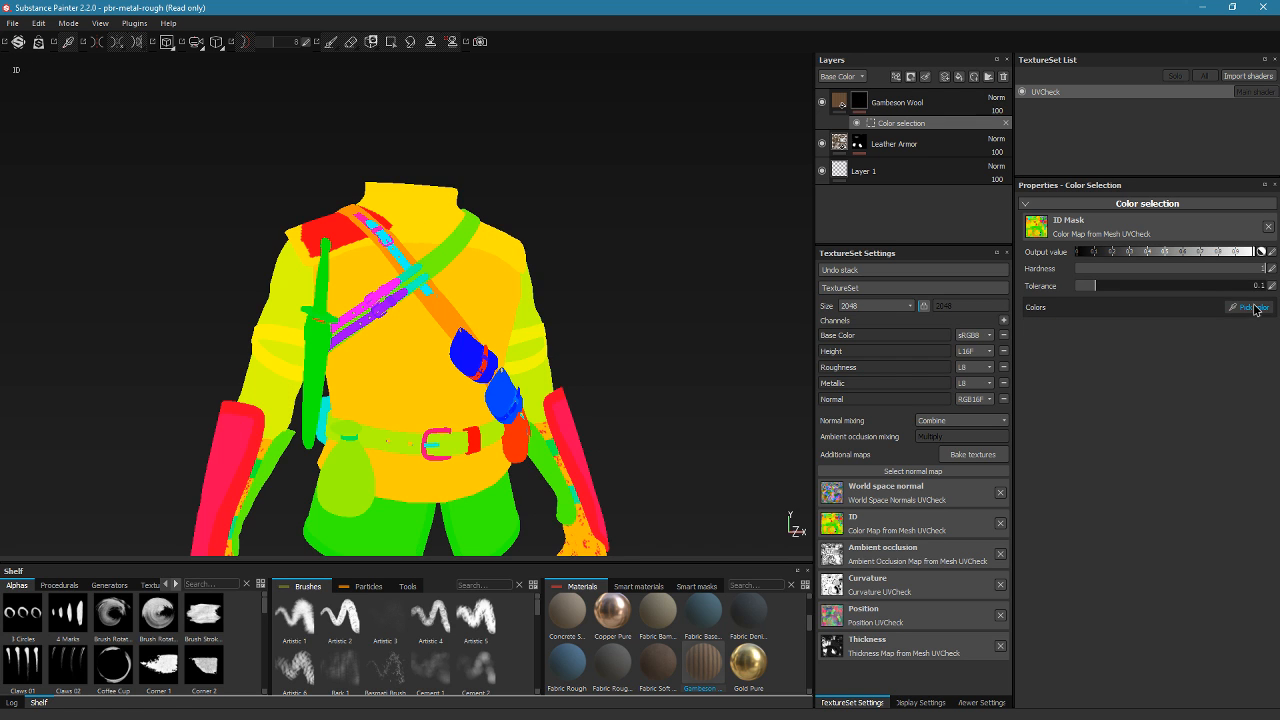
click(299, 275)
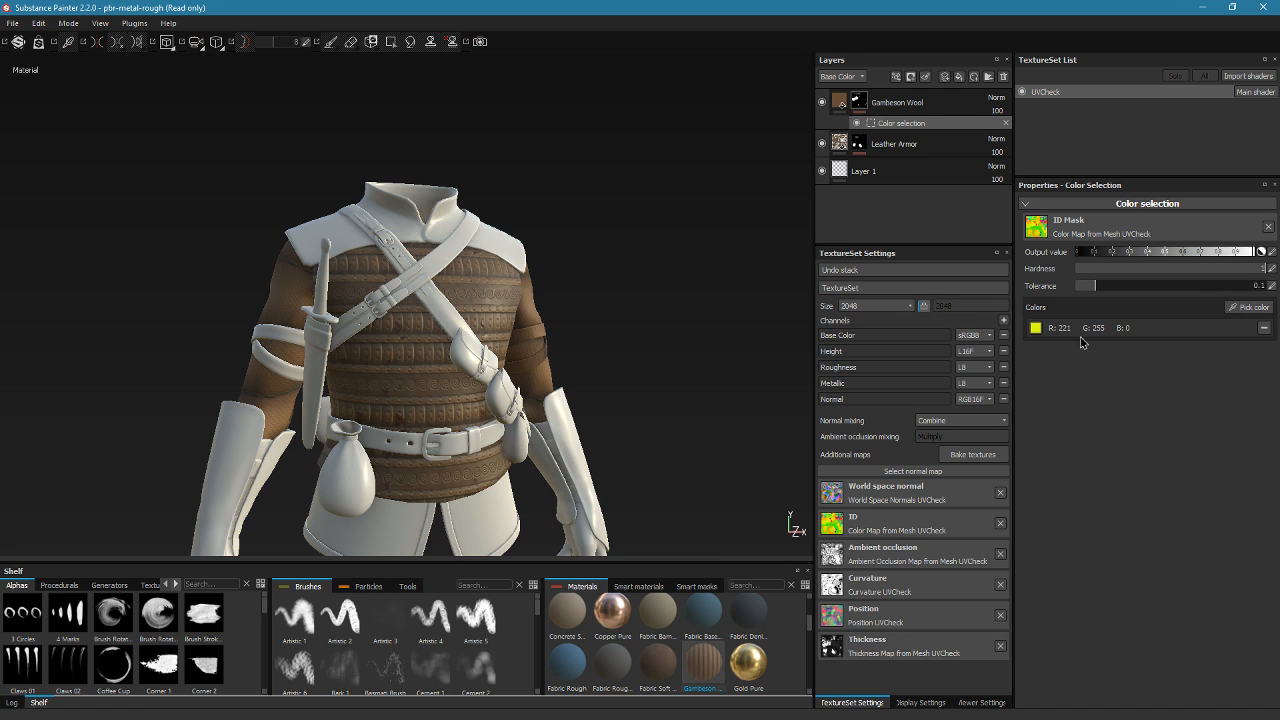
Set the color selection Tolerance of the Gambeson Wool mask to 0.02 so the armbands are excluded
mouse_move(640, 340)
alt+mouse_down()
mouse_move(346, 357)
mouse_move(674, 328)
mouse_move(573, 321)
mouse_move(600, 290)
mouse_move(558, 287)
mouse_move(531, 320)
mouse_move(543, 305)
alt+mouse_up()
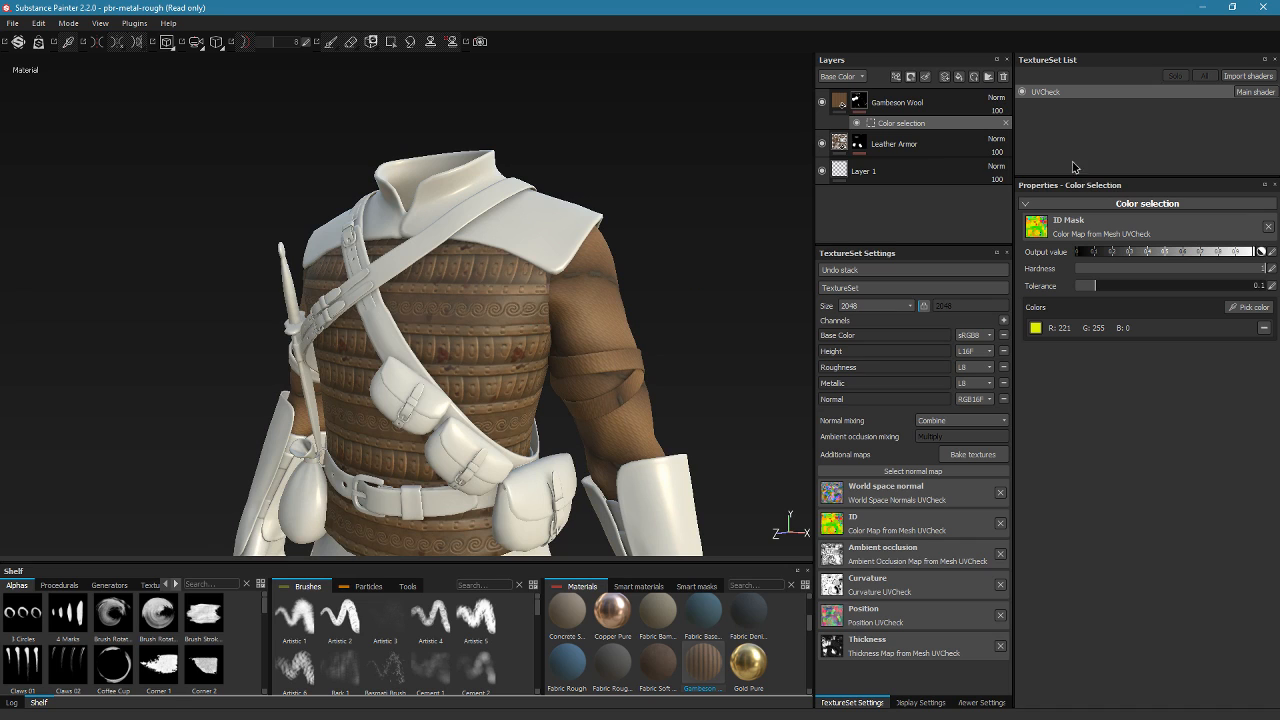
click(838, 103)
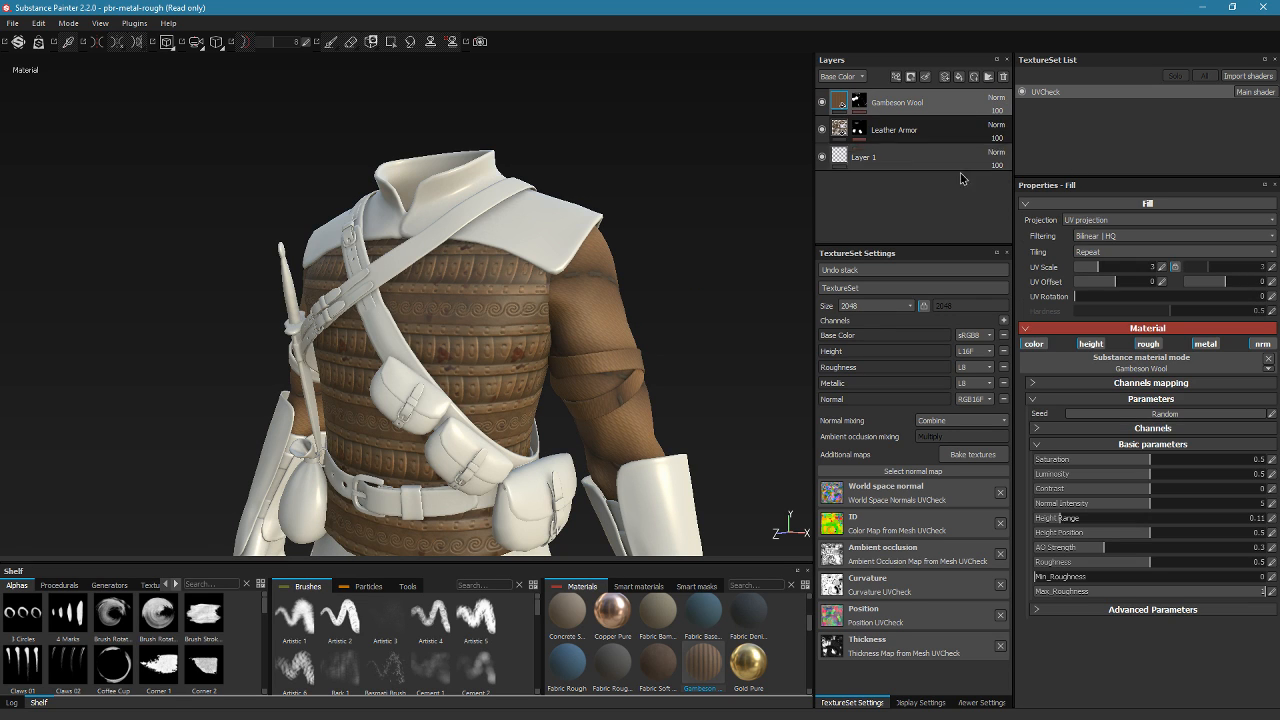
alt+drag(638, 343, 585, 329)
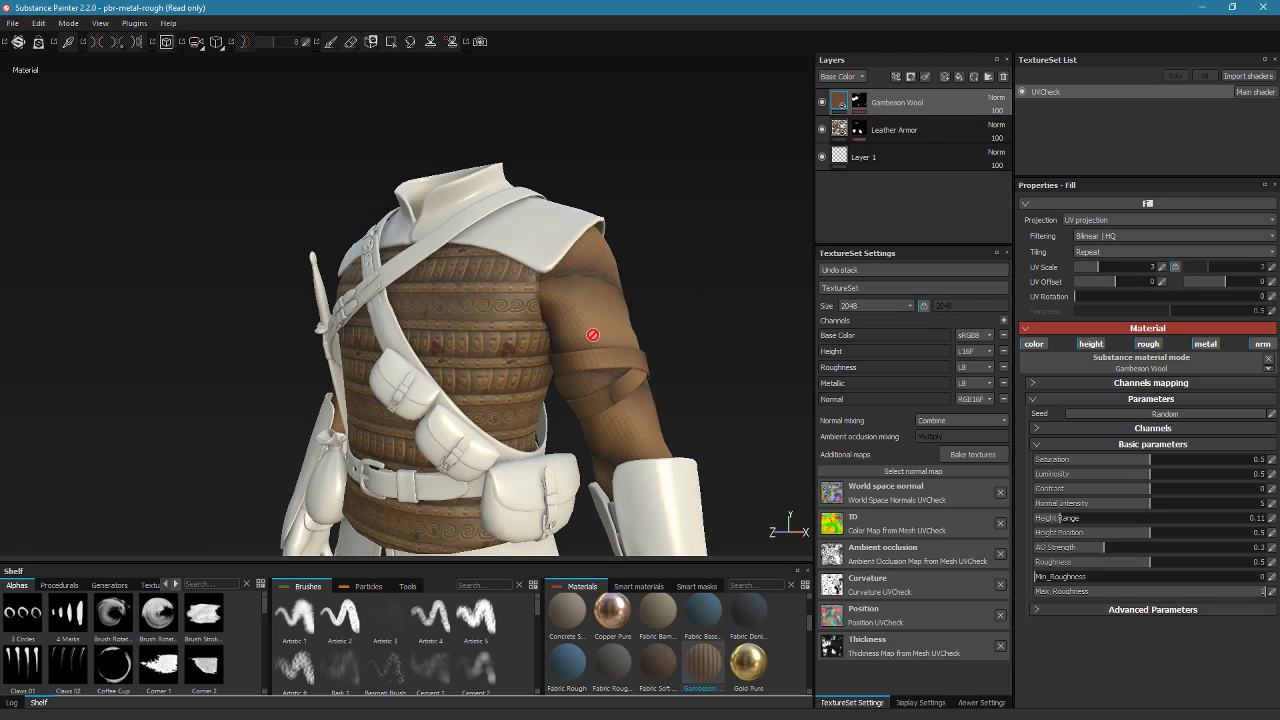
alt+drag(644, 418, 573, 330)
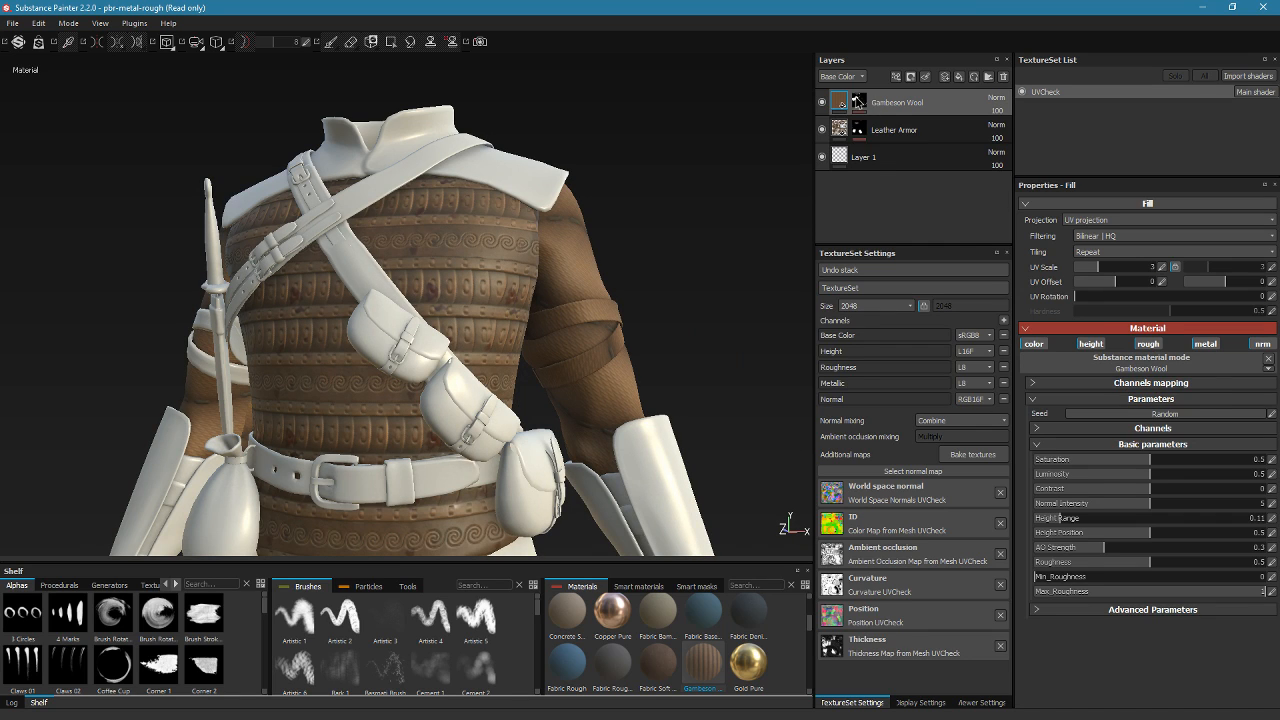
click(859, 103)
click(872, 124)
mouse_move(1094, 285)
mouse_down()
mouse_move(1077, 286)
mouse_move(1079, 307)
mouse_move(1093, 300)
mouse_move(1079, 300)
mouse_up()
alt+drag(640, 280, 342, 355)
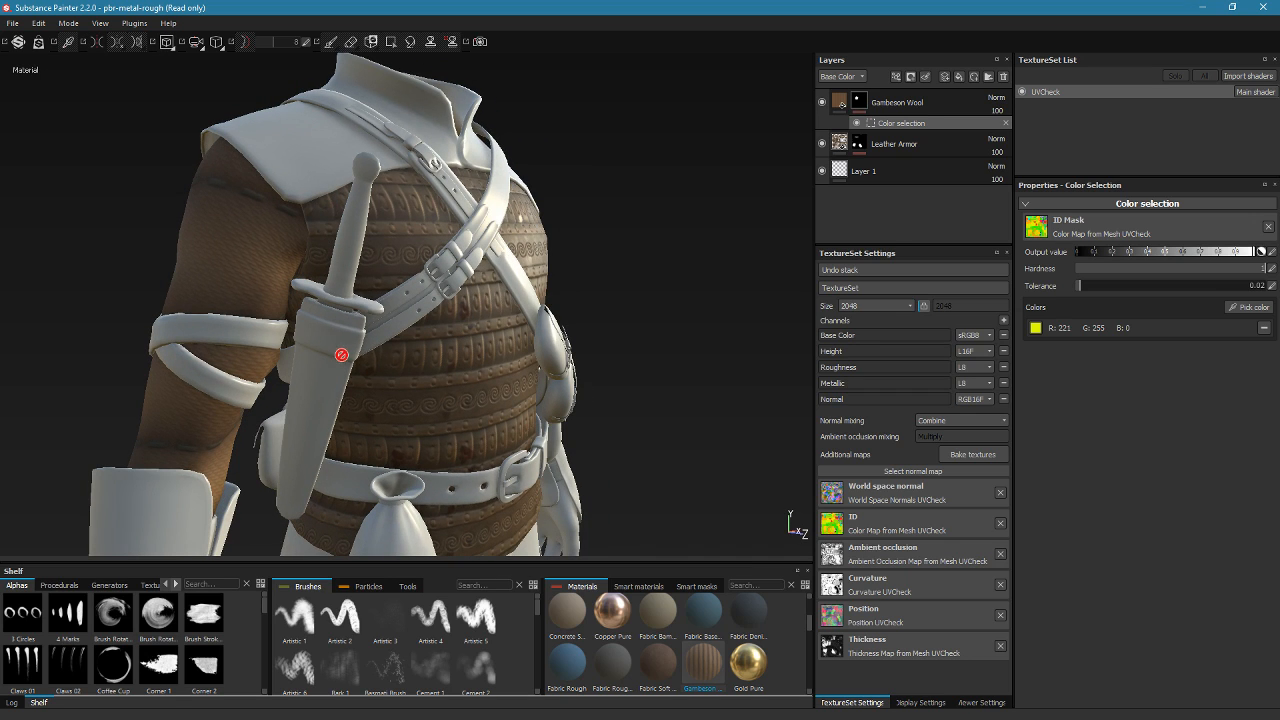
Set the Gambeson Wool fill's UV Scale to 8 and its UV Rotation to 81.82
key(1)
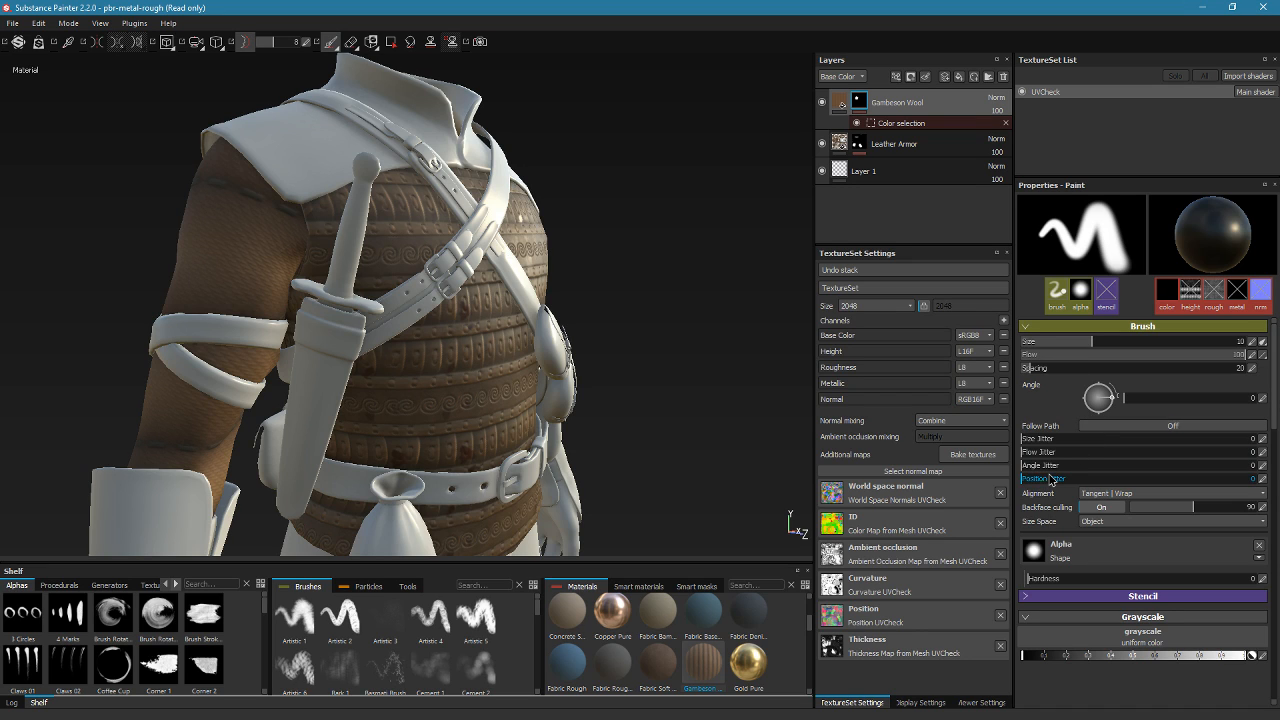
click(840, 100)
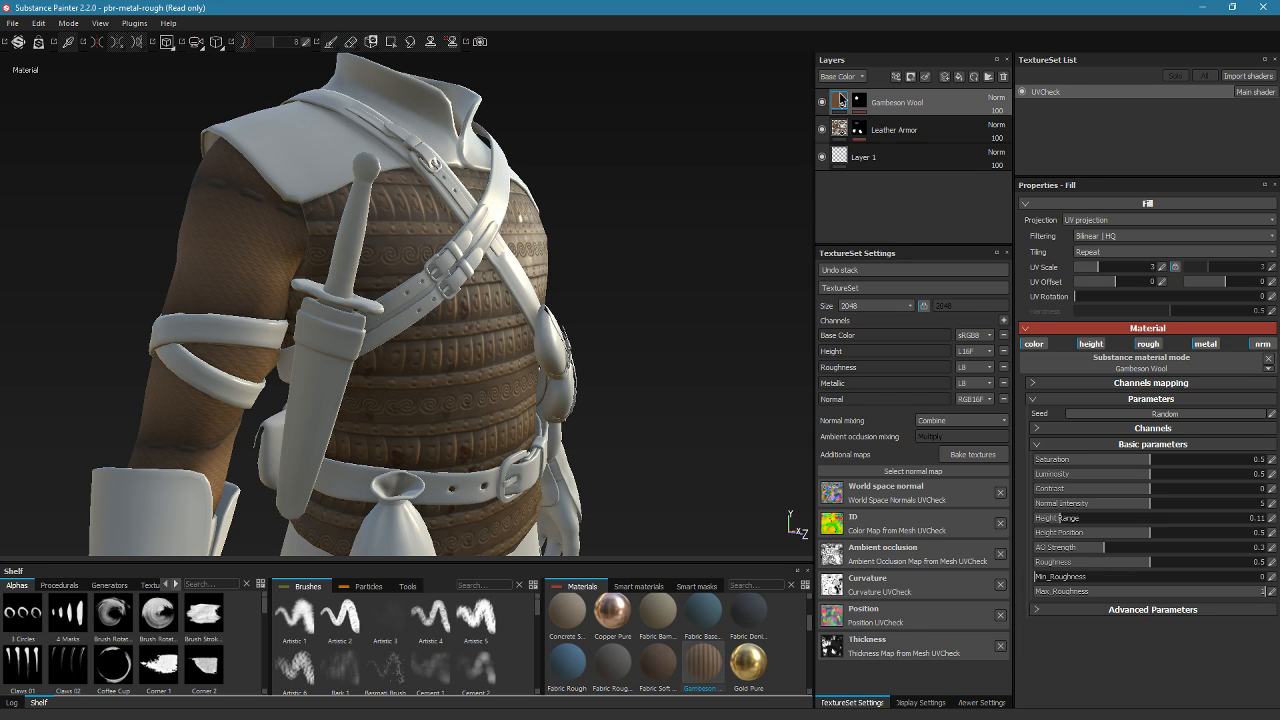
drag(1098, 268, 1108, 274)
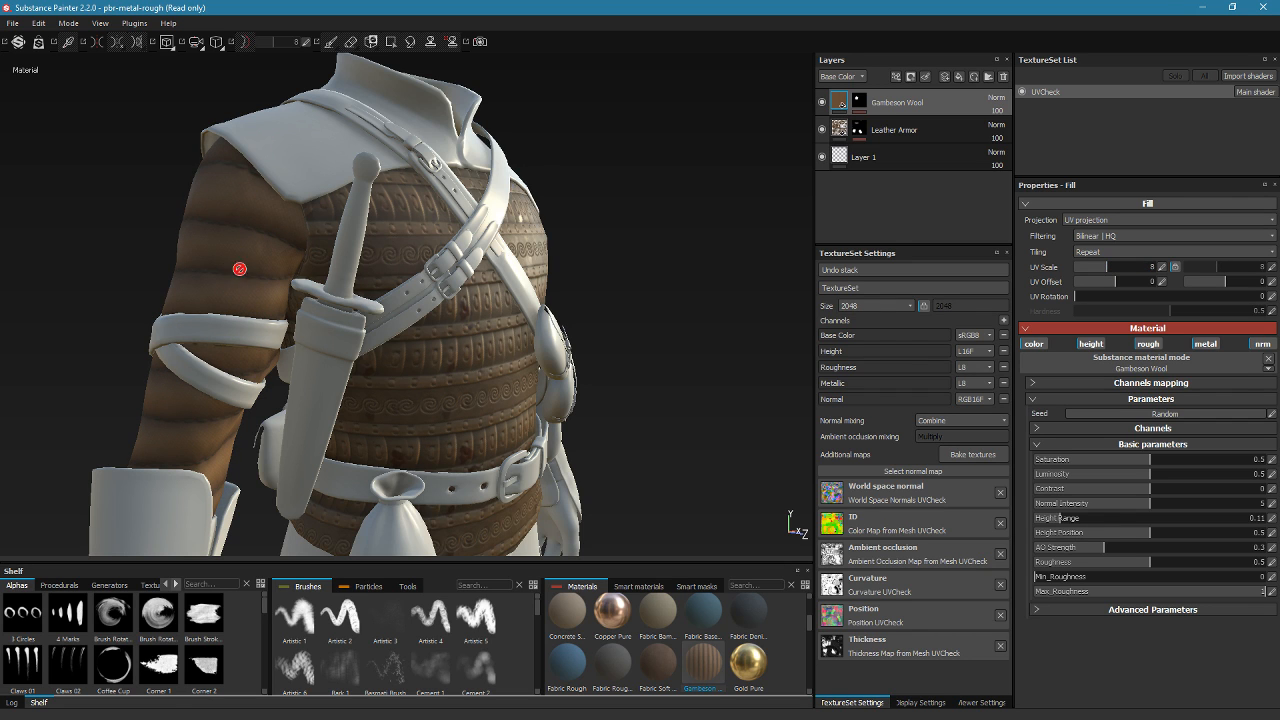
alt+drag(508, 429, 623, 412)
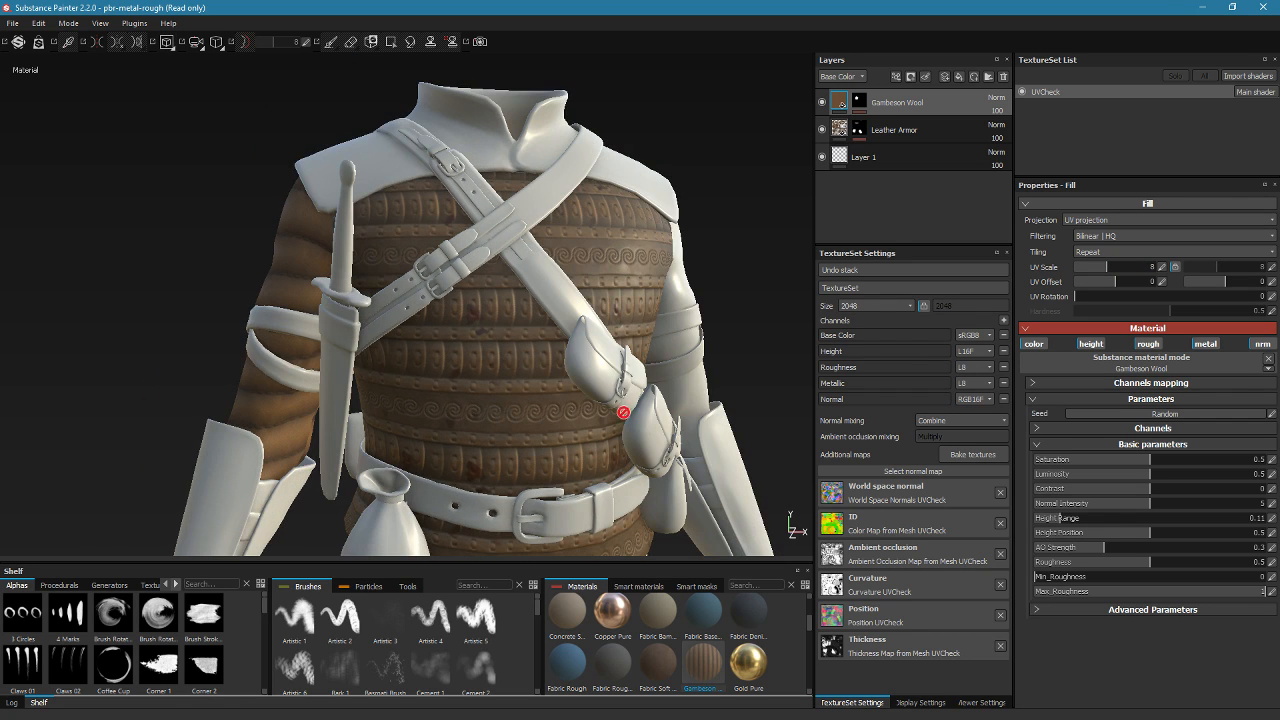
click(1091, 297)
drag(1091, 297, 1119, 316)
alt+drag(580, 416, 450, 440)
Set Aging to 0.54 in the Gambeson Wool's advanced parameters
click(1062, 446)
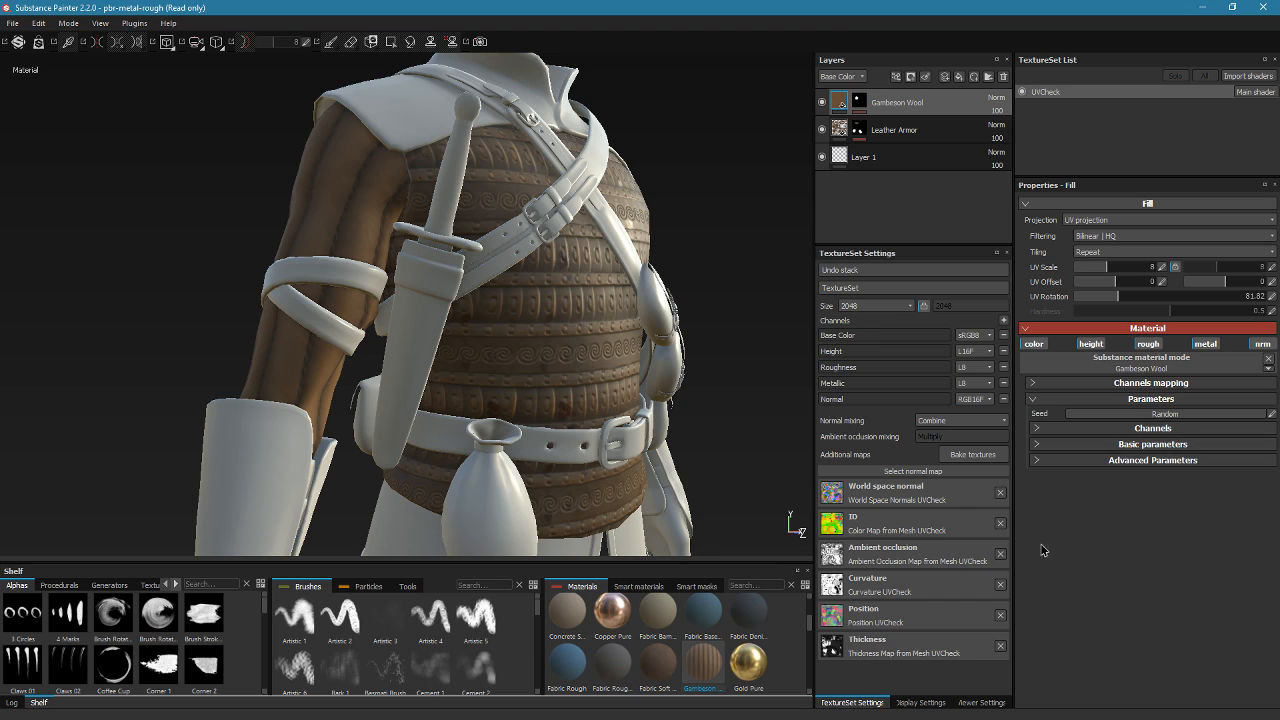
click(1075, 462)
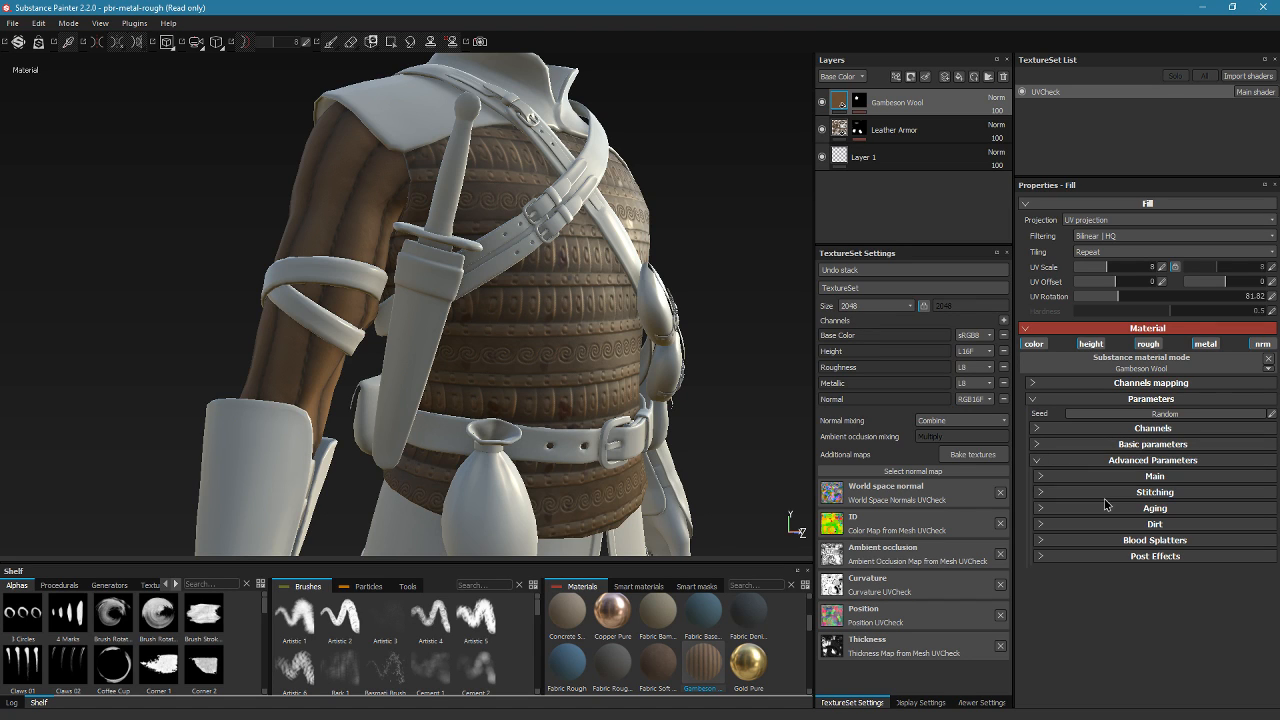
click(1150, 508)
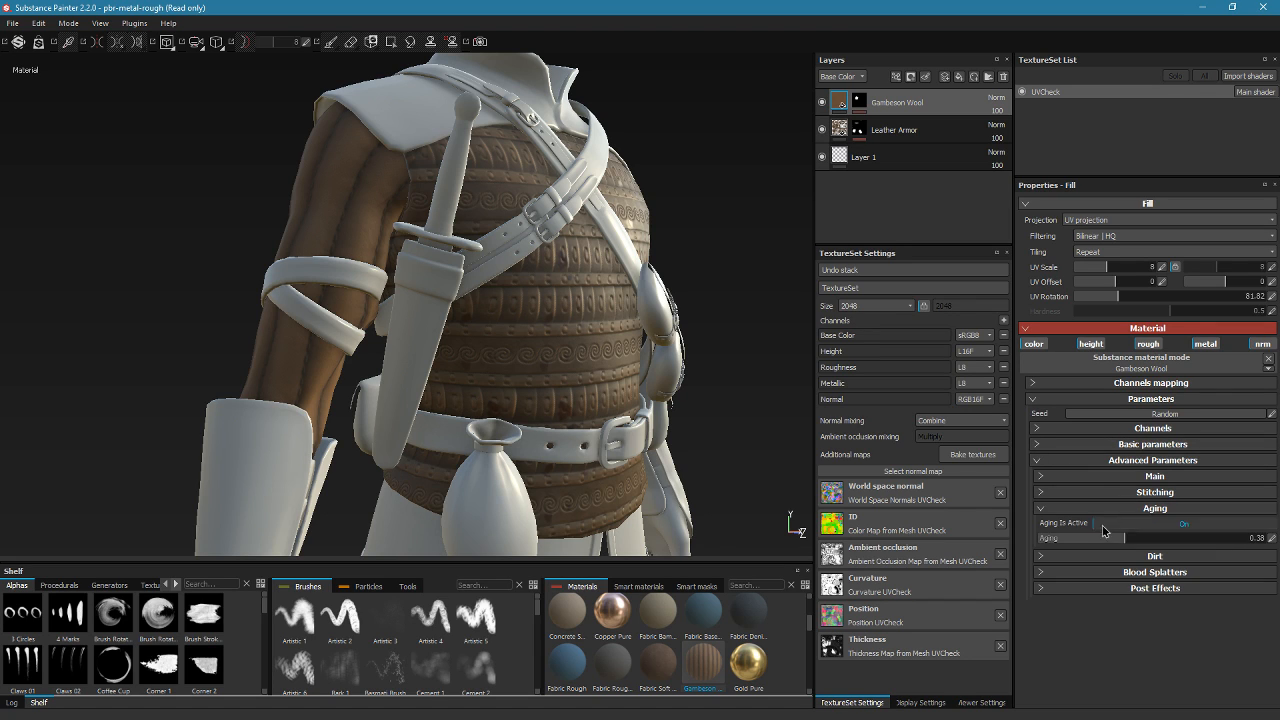
click(1164, 541)
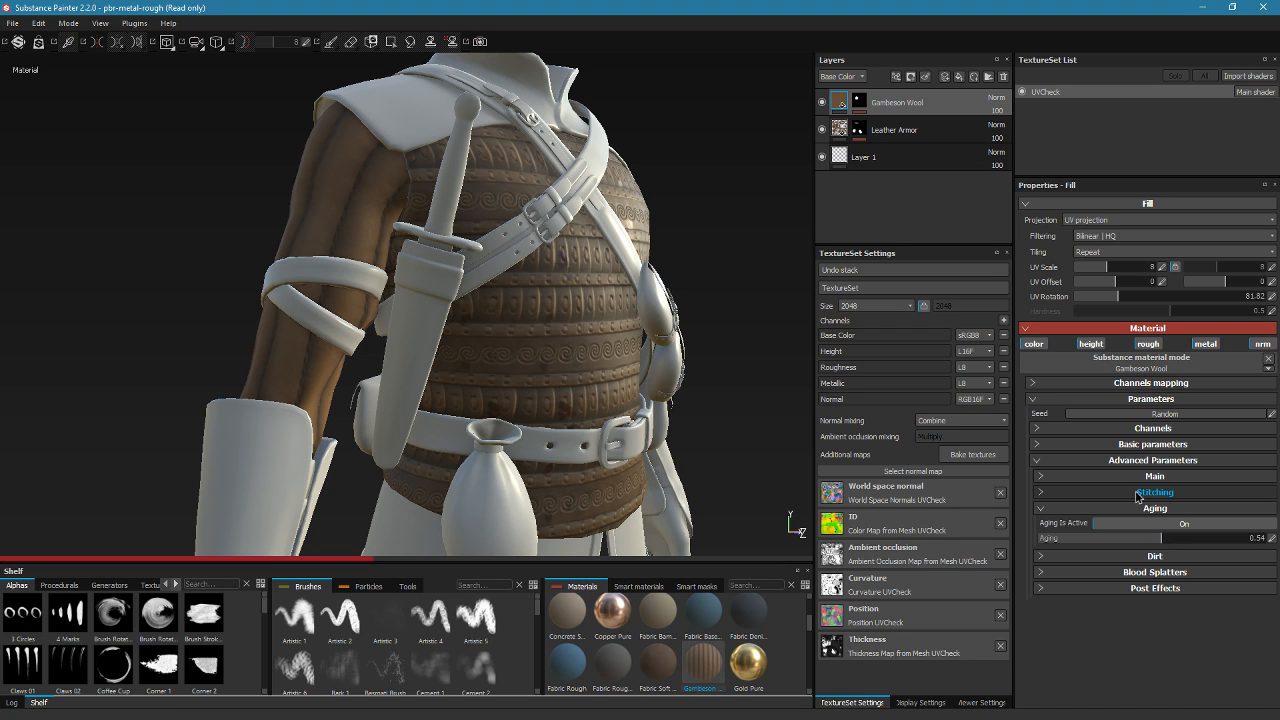
Try a light tan Stitching Color of R 0.769, G 0.667, B 0.580 on the Gambeson Wool sleeves
click(1137, 493)
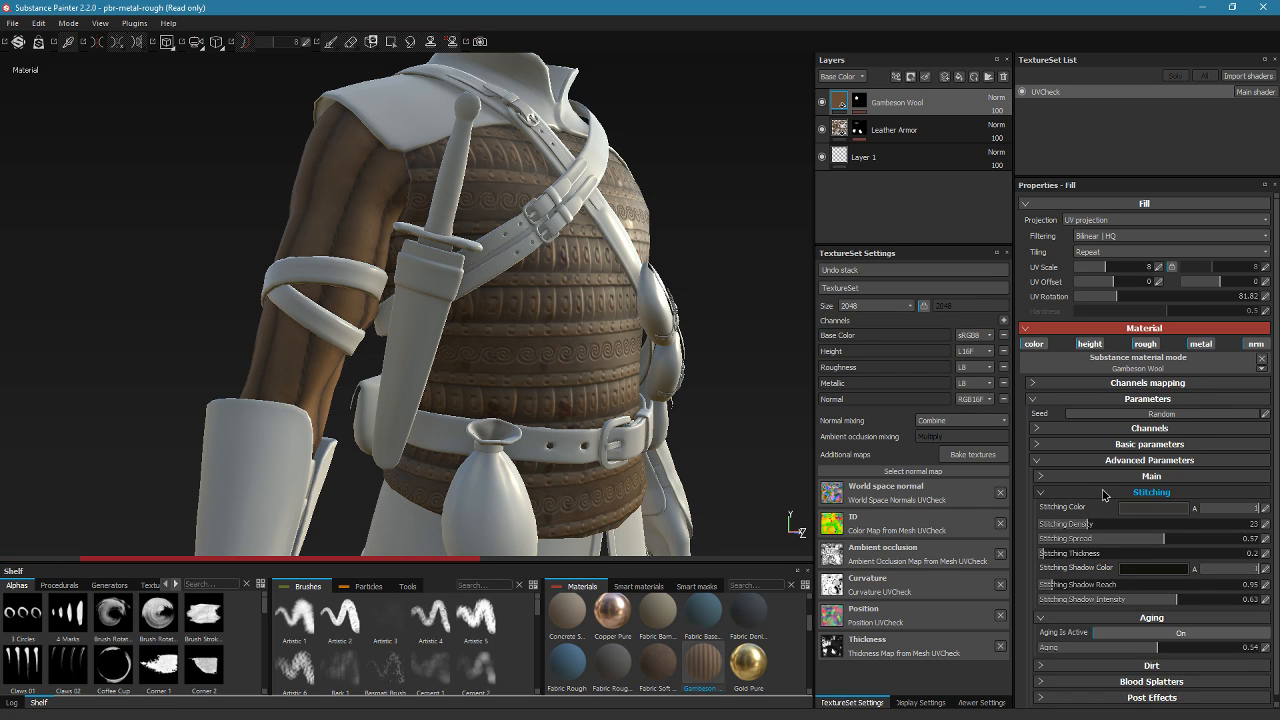
alt+drag(465, 150, 500, 330)
alt+right_drag(530, 345, 670, 377)
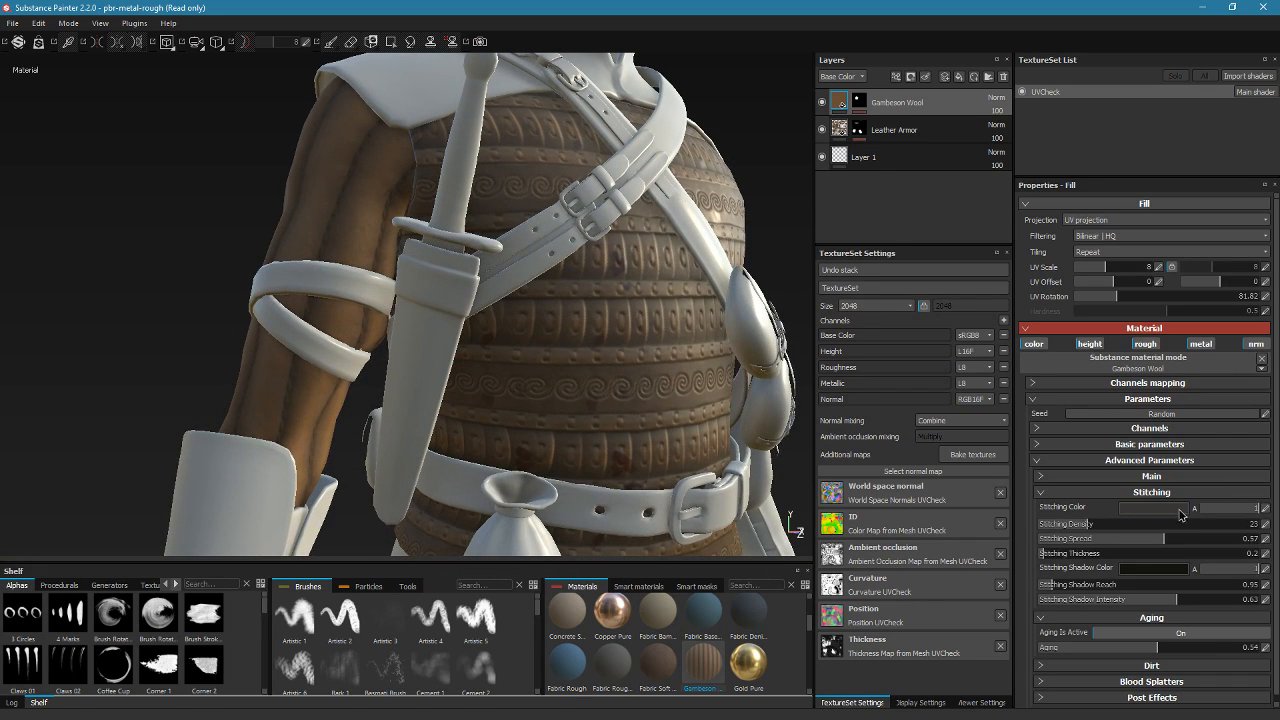
click(1167, 509)
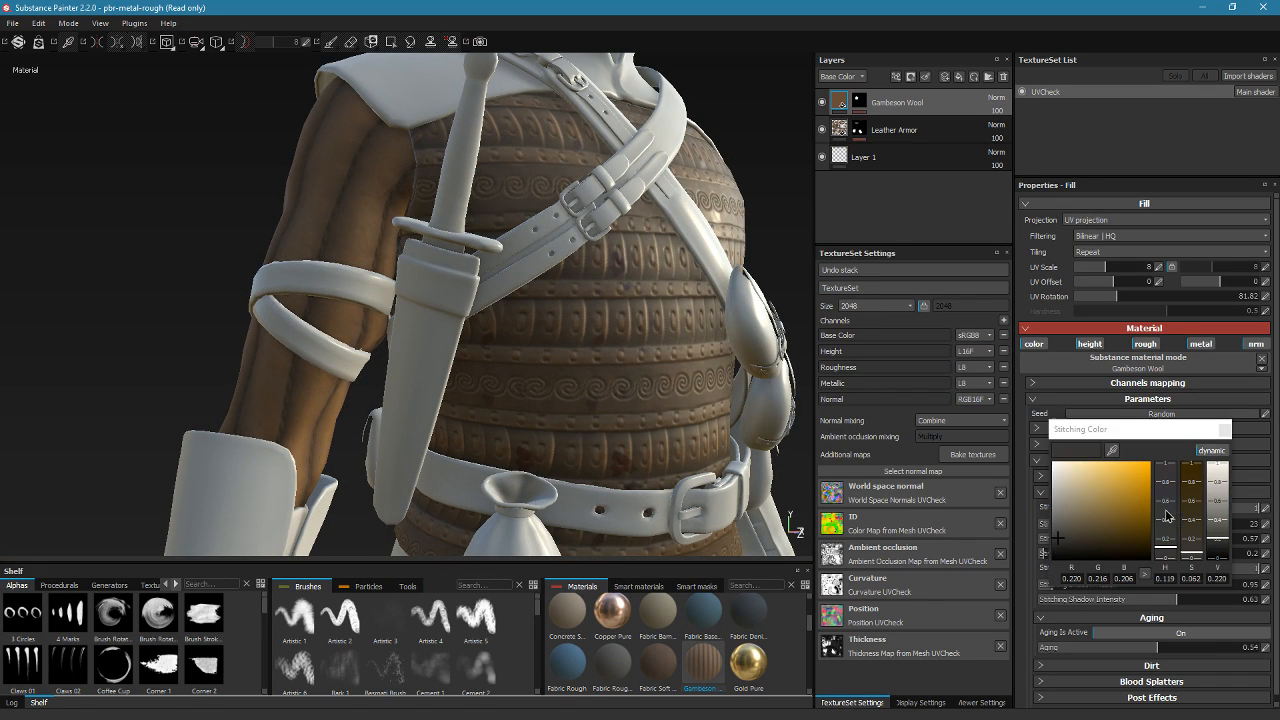
click(1082, 476)
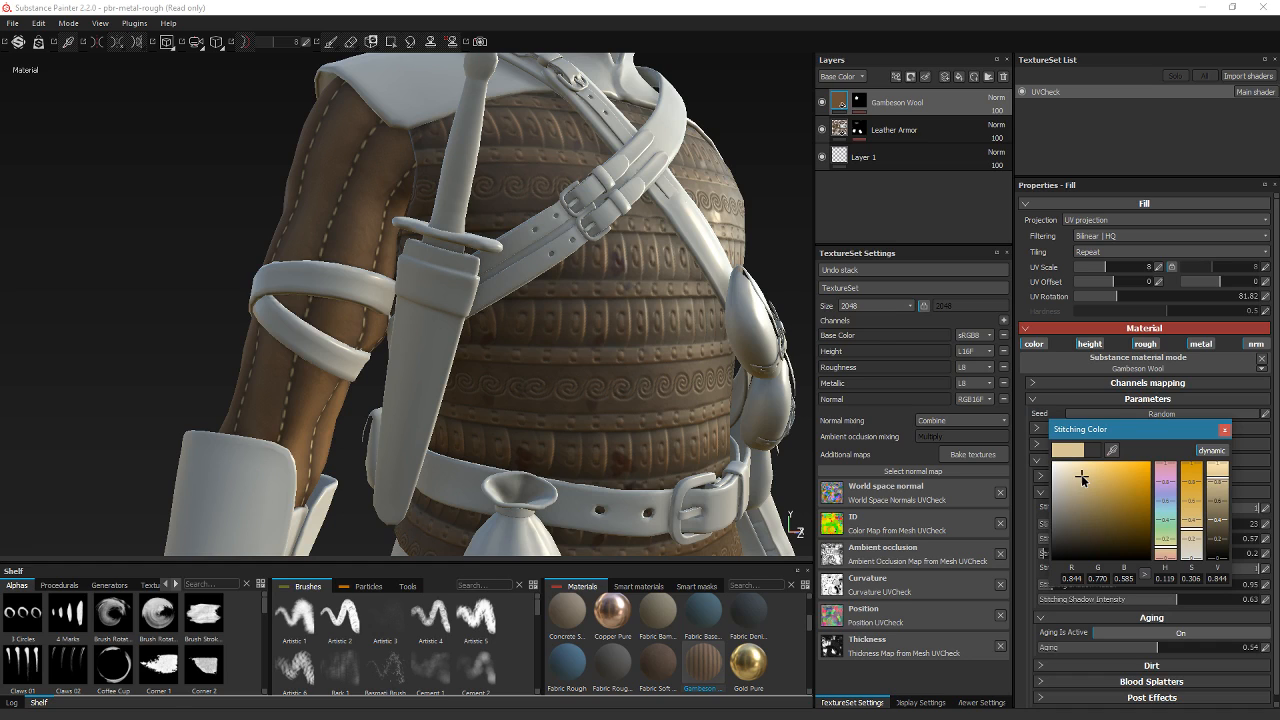
mouse_move(1088, 497)
mouse_down()
mouse_move(1092, 485)
mouse_move(1075, 484)
mouse_up()
drag(1166, 548, 1166, 553)
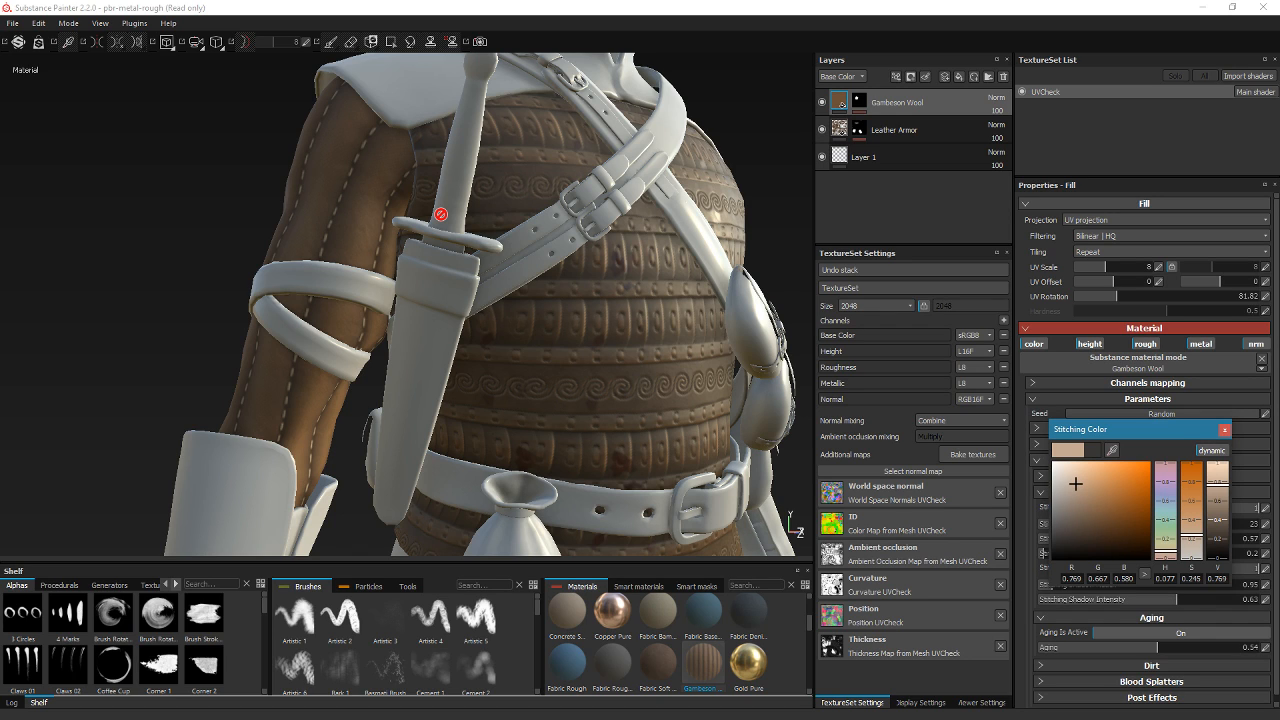
Inspect the sleeve stitches up close and try a yellower Stitching Color with hue 0.112
alt+drag(522, 222, 440, 217)
alt+right_drag(440, 217, 631, 534)
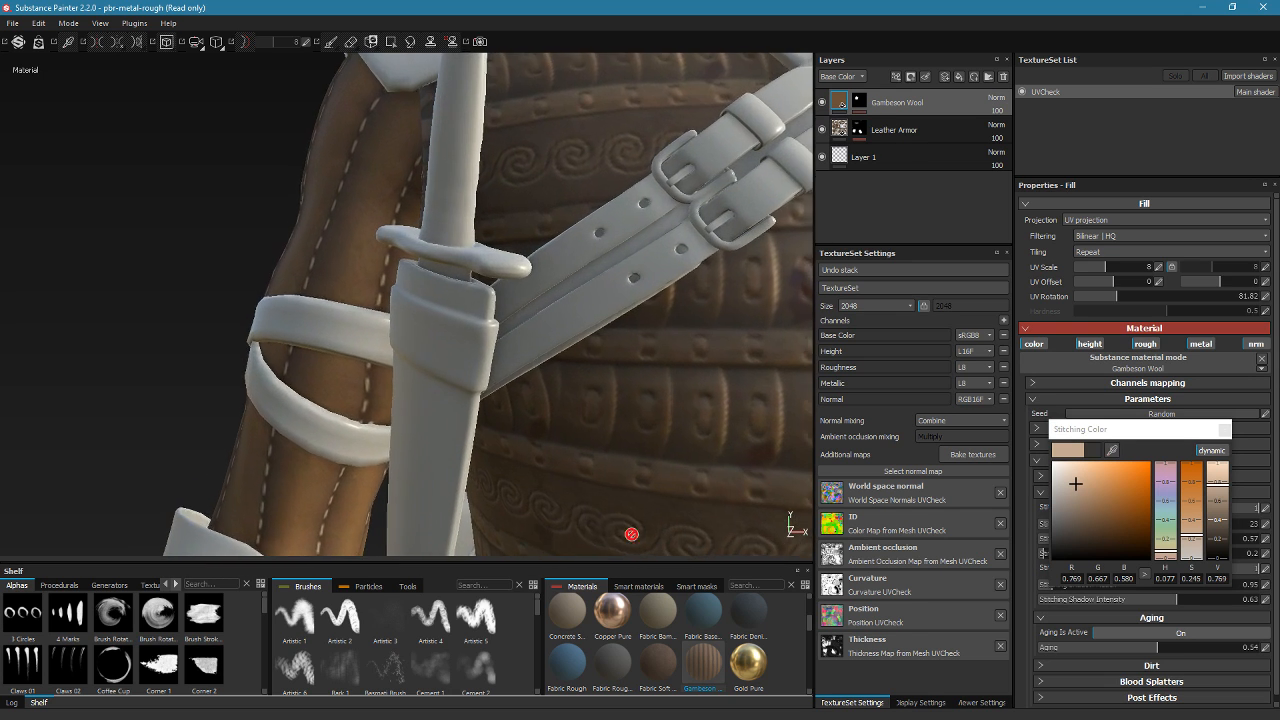
alt+drag(631, 534, 497, 289)
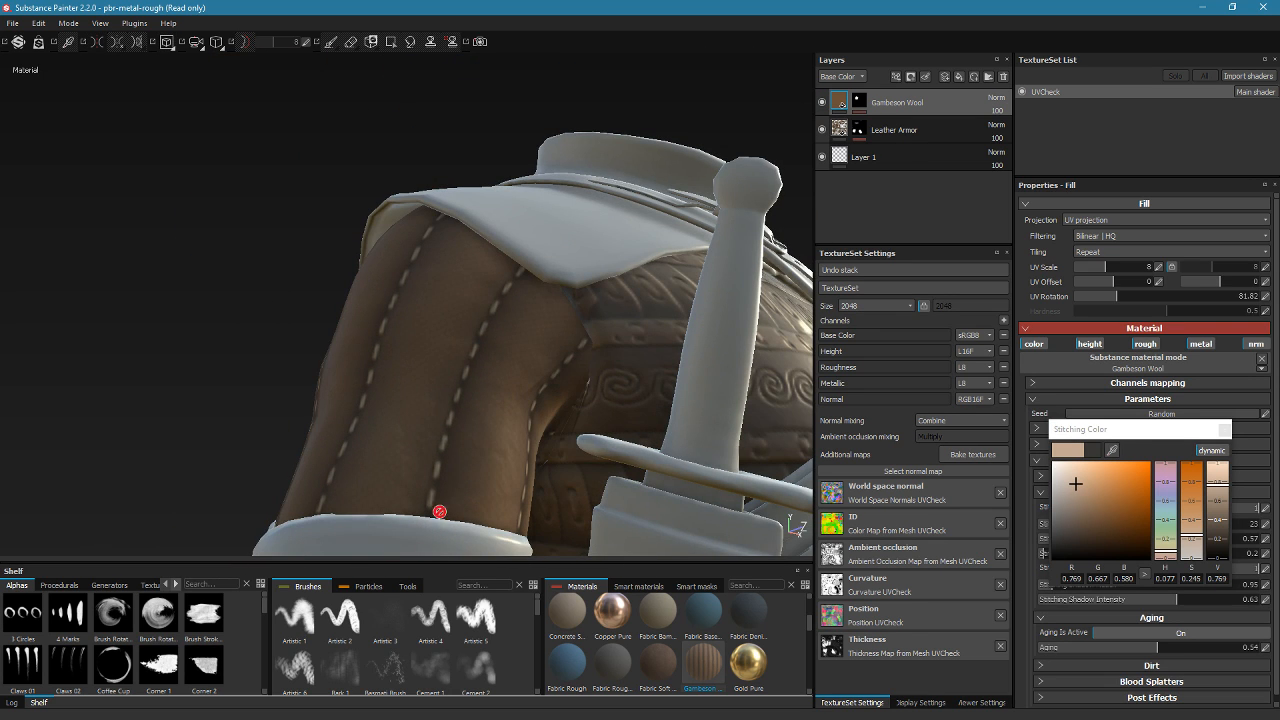
alt+drag(477, 494, 428, 435)
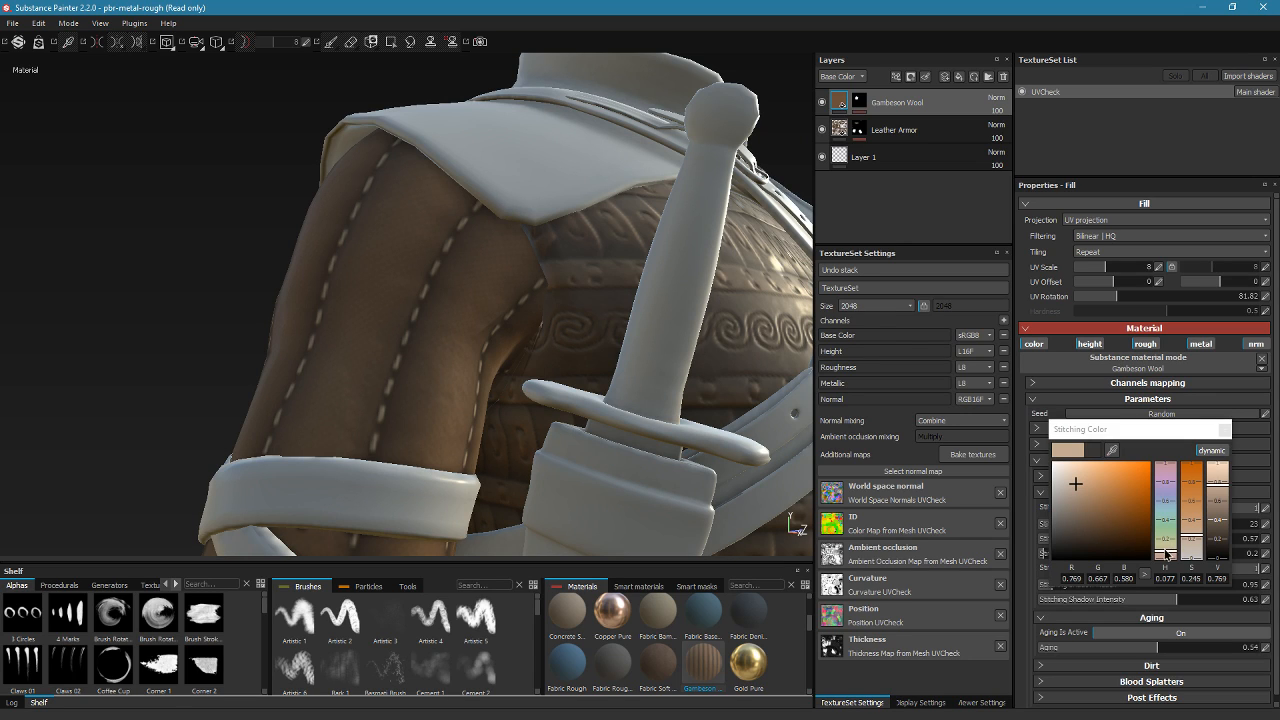
click(1164, 551)
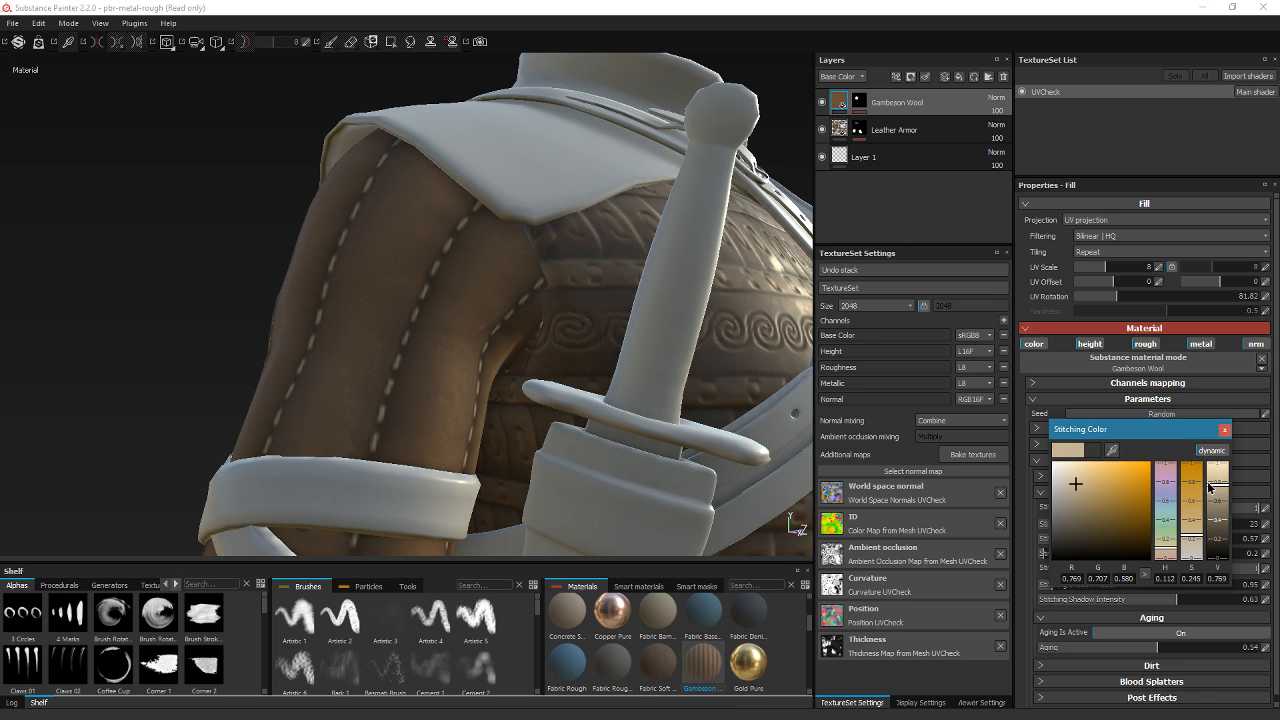
mouse_move(423, 374)
alt+mouse_down()
mouse_move(514, 446)
mouse_move(342, 292)
mouse_move(403, 360)
mouse_move(380, 370)
mouse_move(356, 350)
alt+mouse_up()
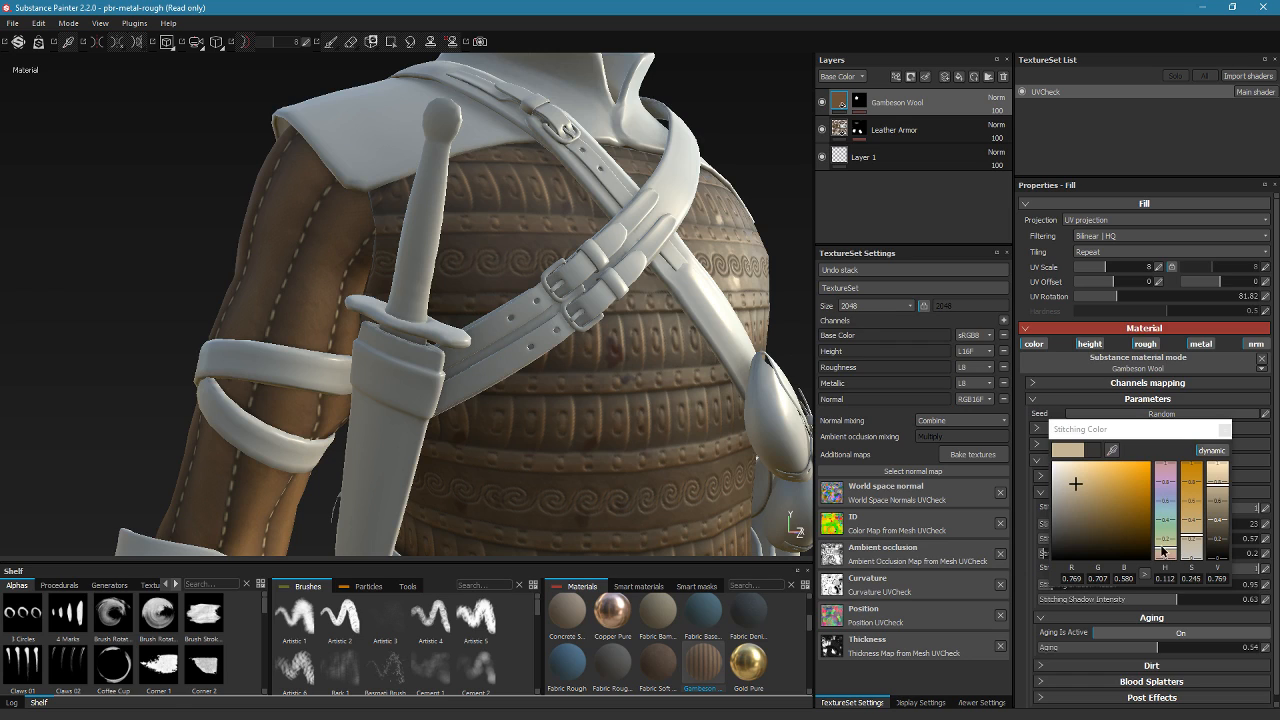
Try a pink Stitching Color with hue 0.860 and saturation 0.385, and undo the stitching color changes
drag(1165, 548, 1176, 482)
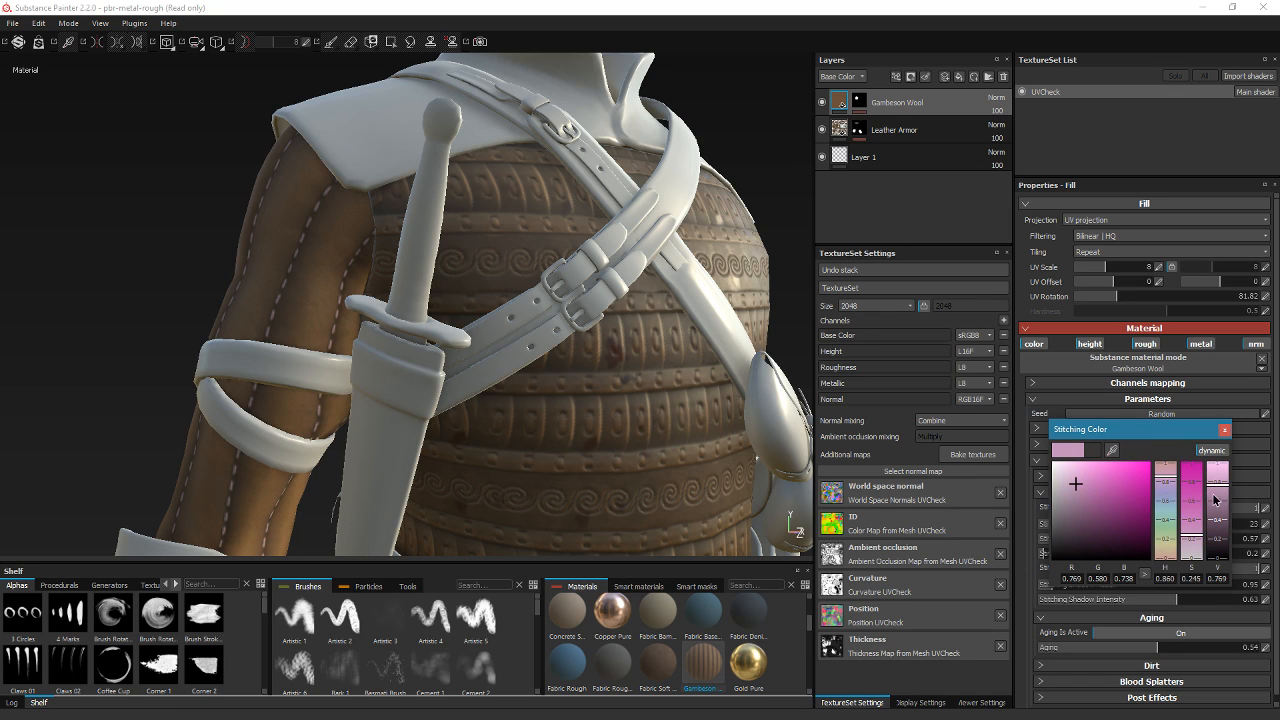
drag(1188, 541, 1190, 524)
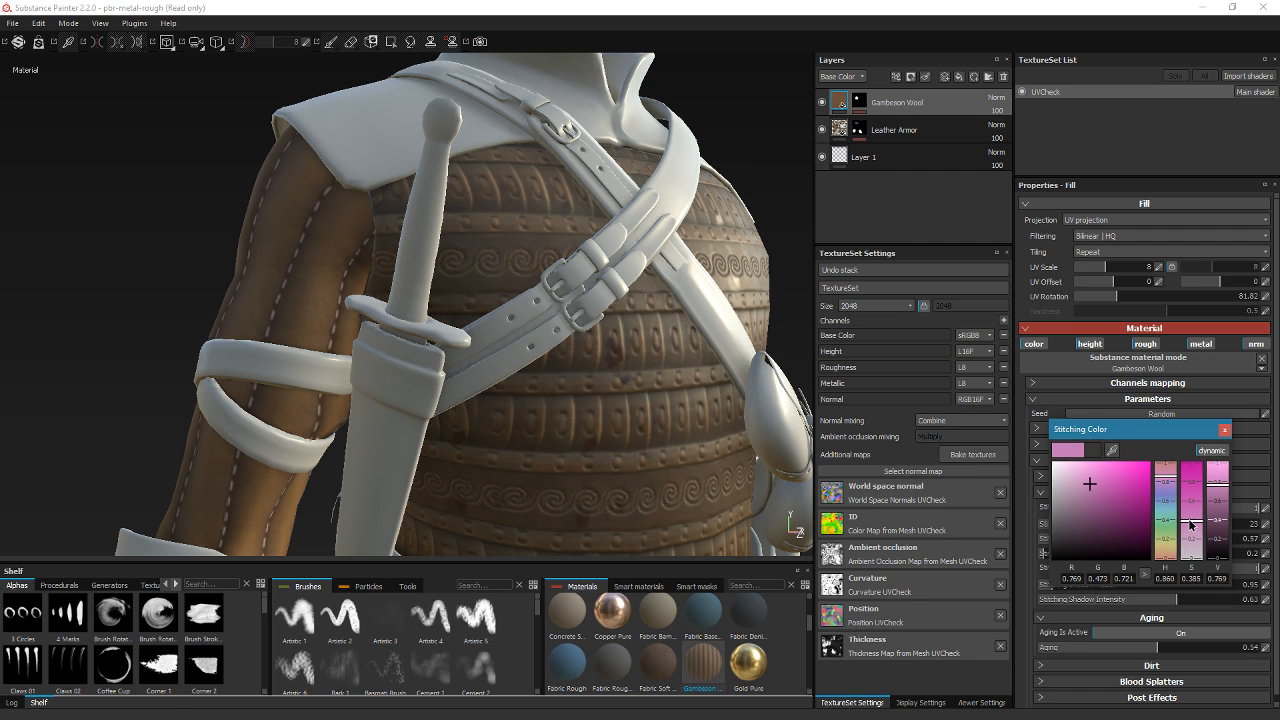
alt+drag(523, 434, 490, 408)
key(ctrl+z)
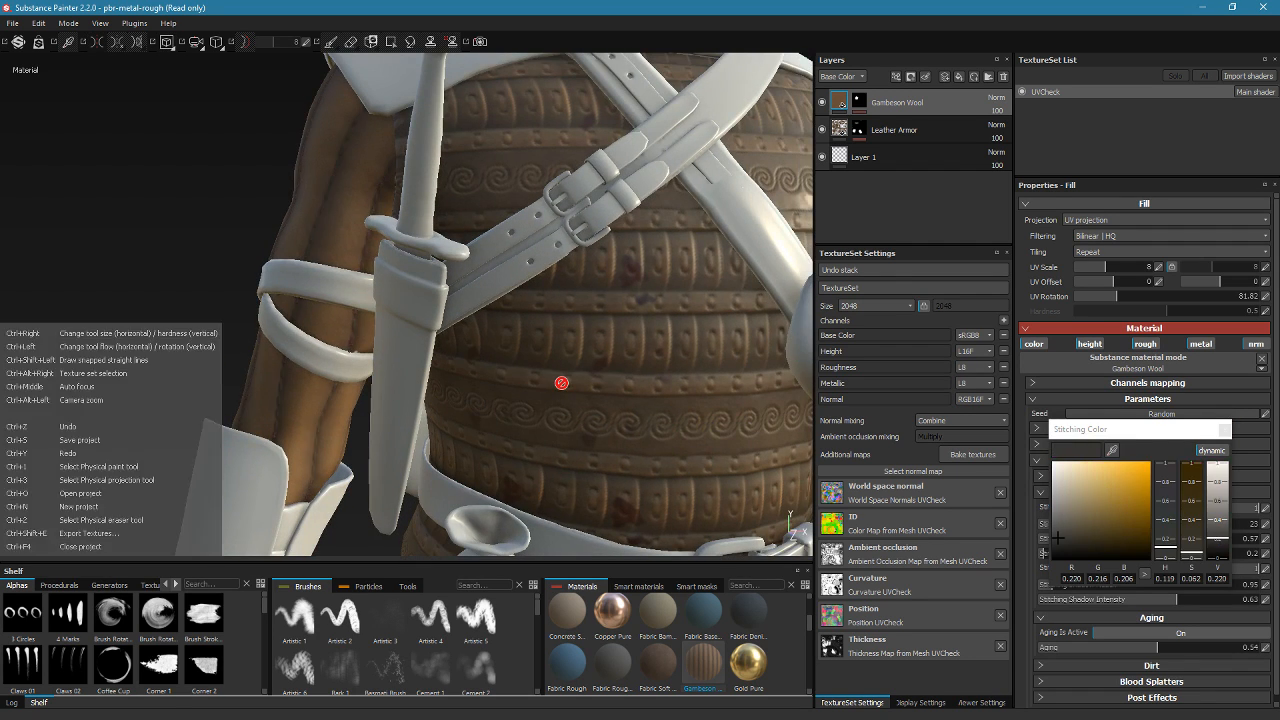
Undo the last aging change and set the gambeson wool's stitching color to light beige (RGB about 0.653, 0.605, 0.484)
key(ctrl+z)
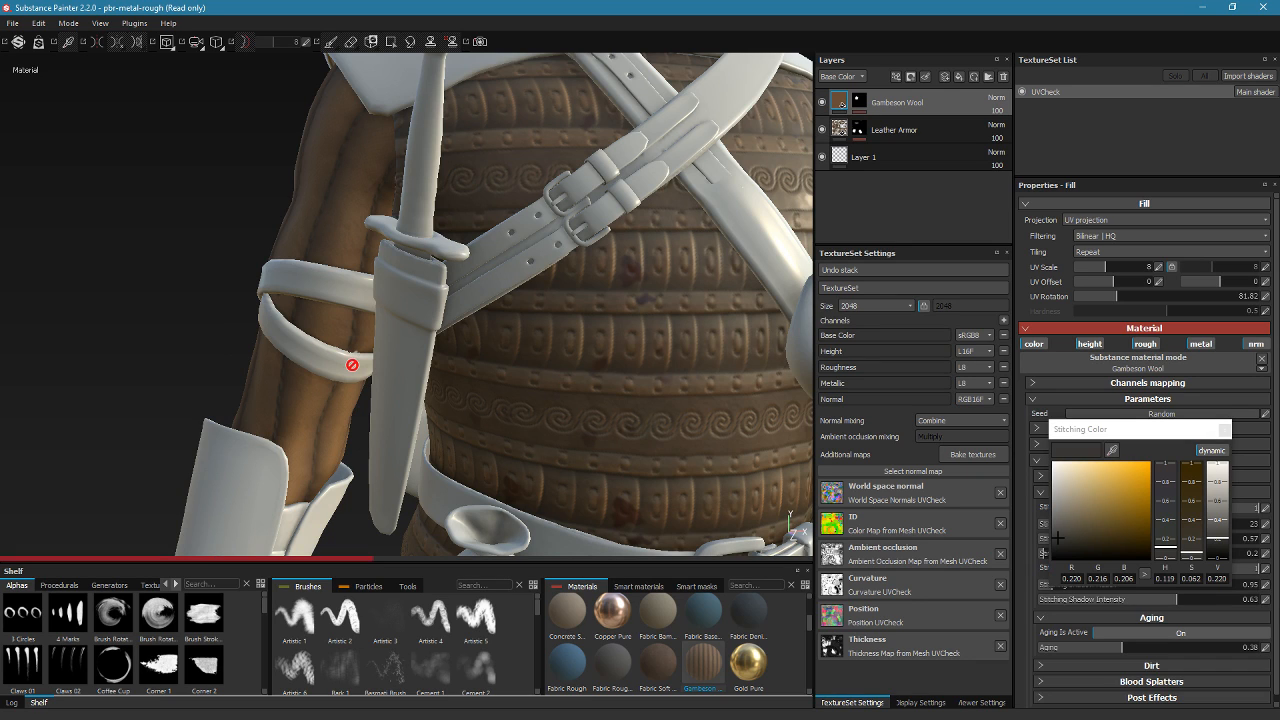
click(1074, 513)
click(1075, 498)
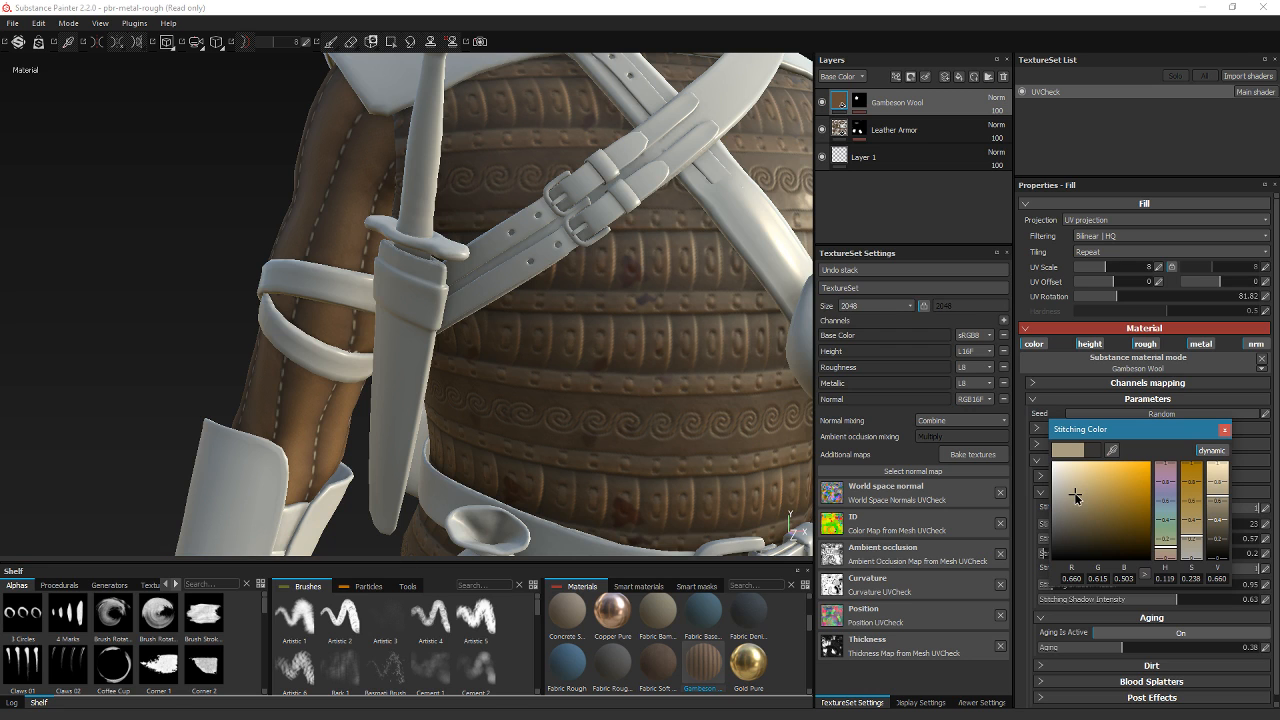
drag(1076, 501, 1078, 497)
alt+drag(623, 366, 400, 280)
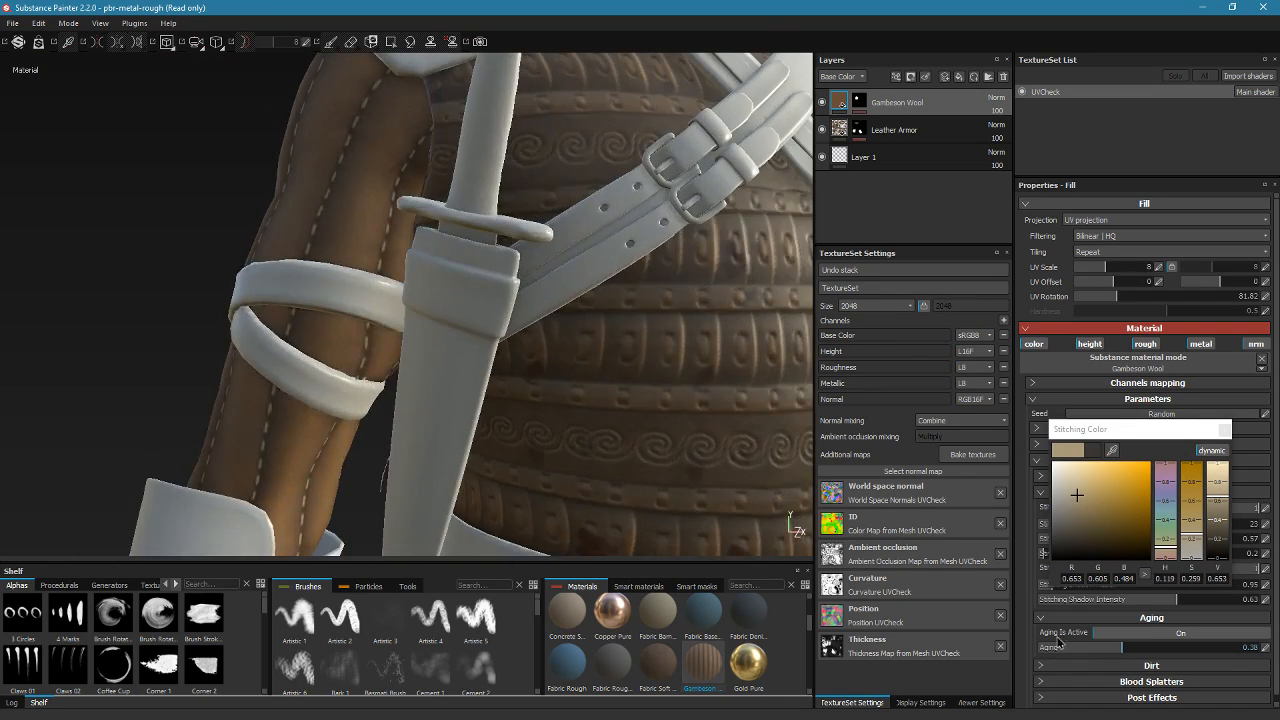
Set the gambeson wool's aging to 0.47 and activate its blood splatters
click(1140, 648)
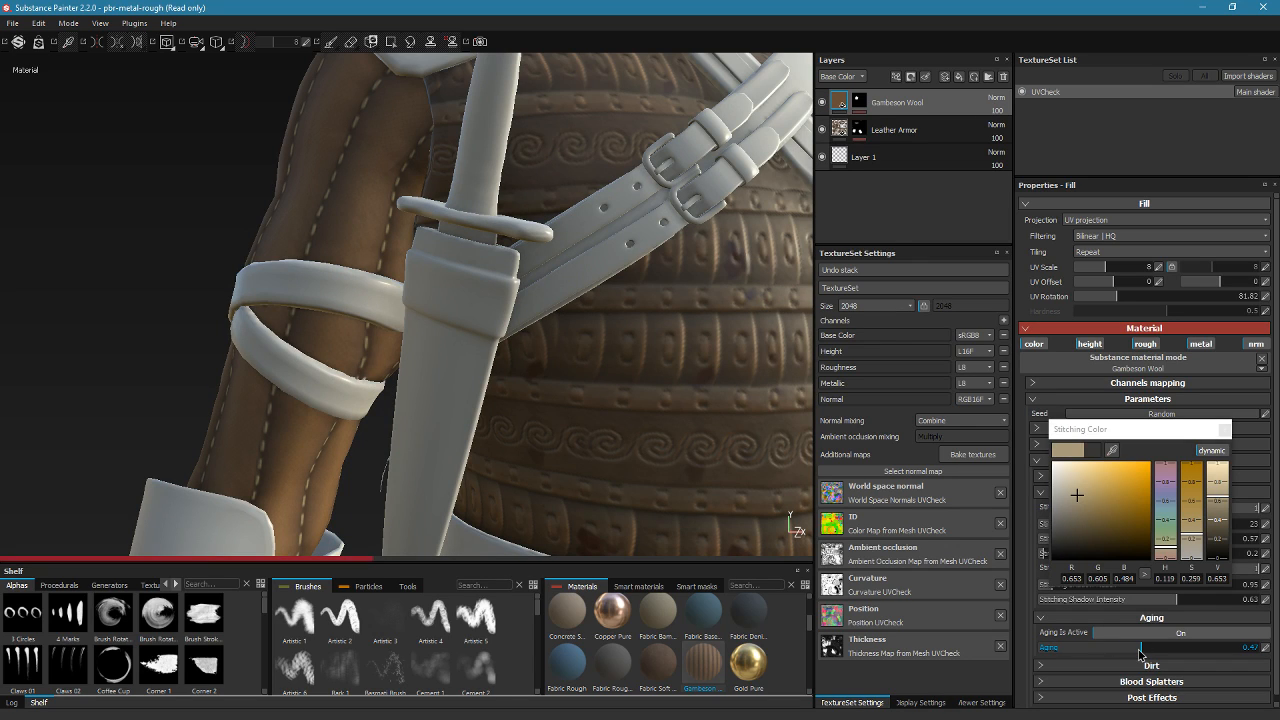
click(1081, 681)
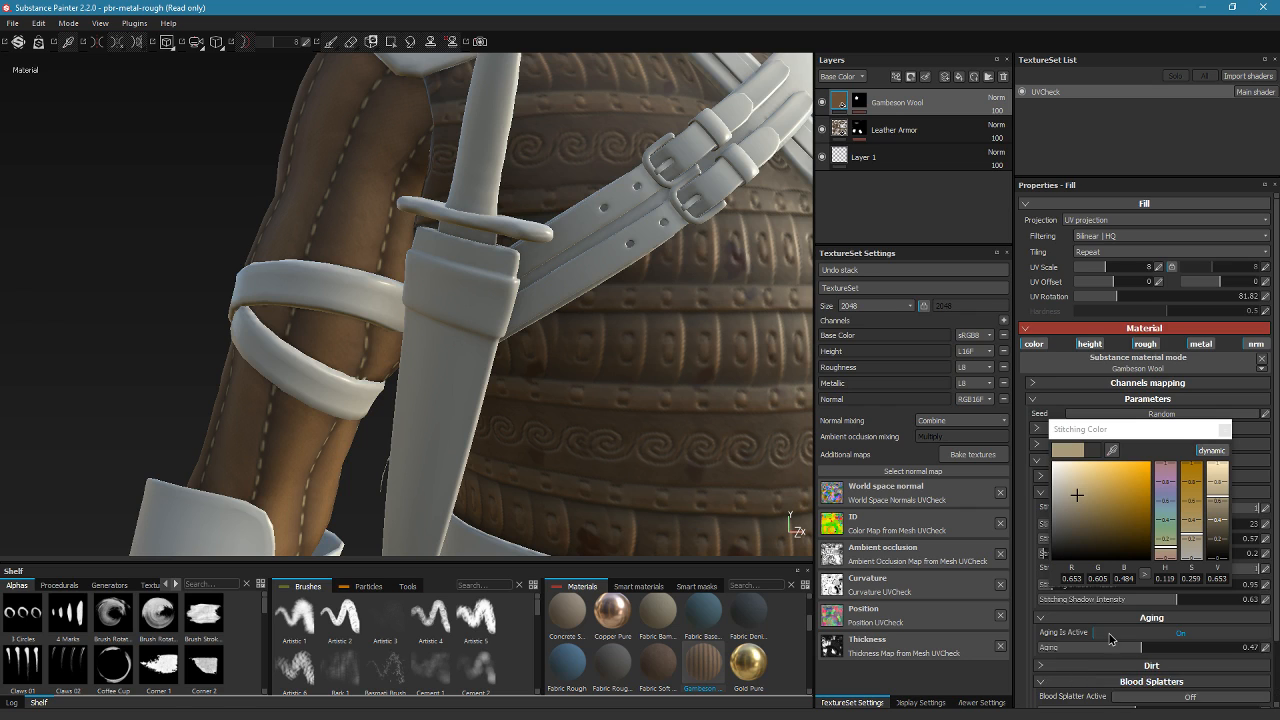
scroll(1109, 638, down, 2)
click(1112, 628)
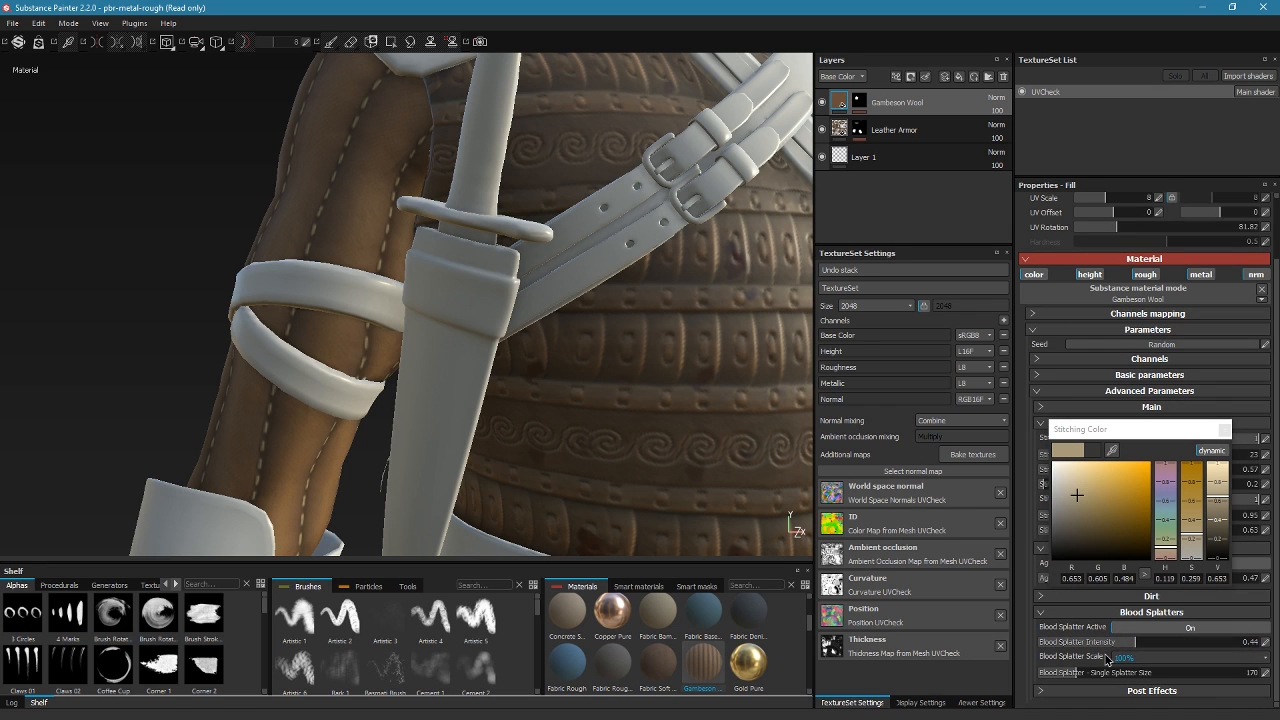
Examine the blood splatters and stitching on the gambeson sleeve and torso from several angles
alt+middle_drag(676, 485, 528, 438)
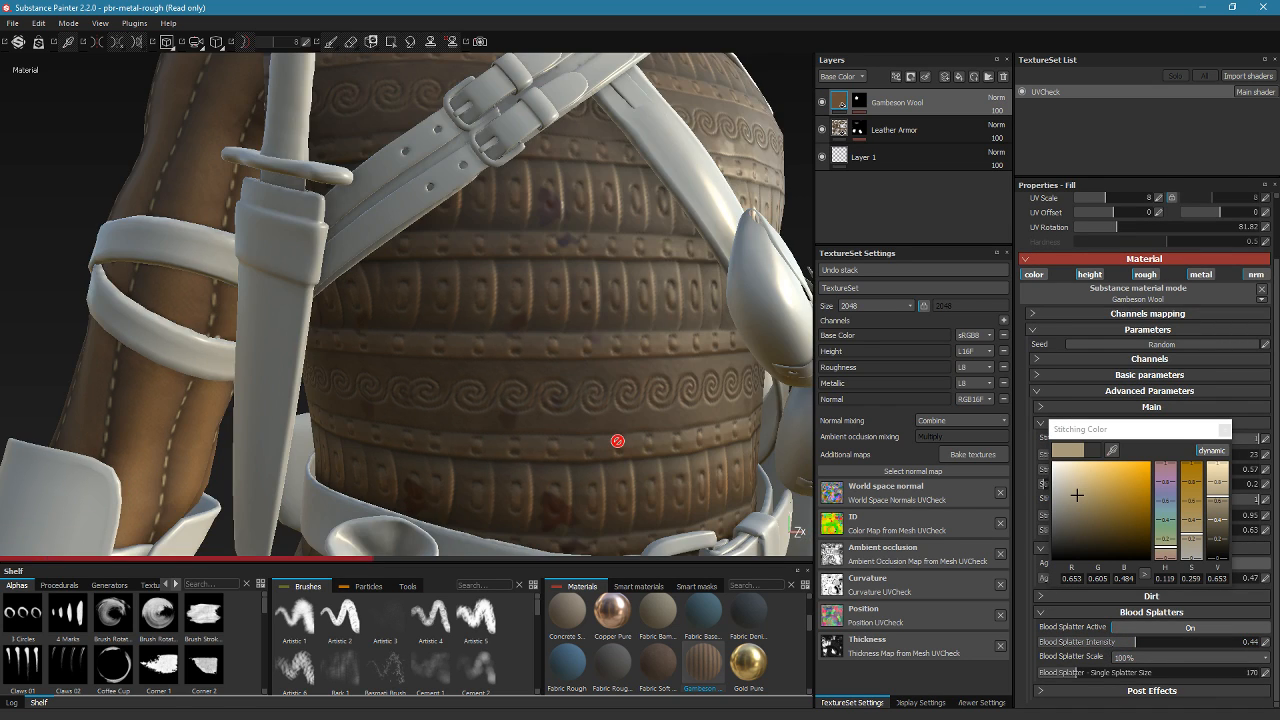
alt+middle_drag(618, 441, 486, 436)
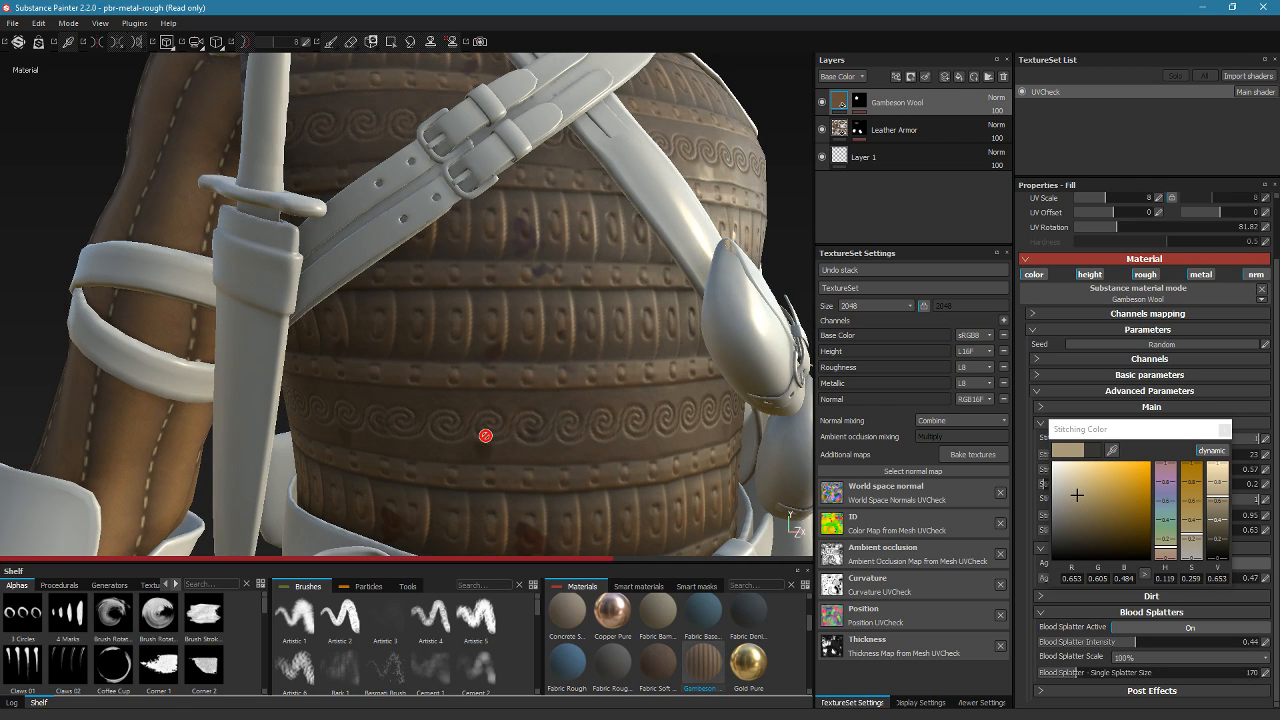
alt+drag(486, 435, 781, 403)
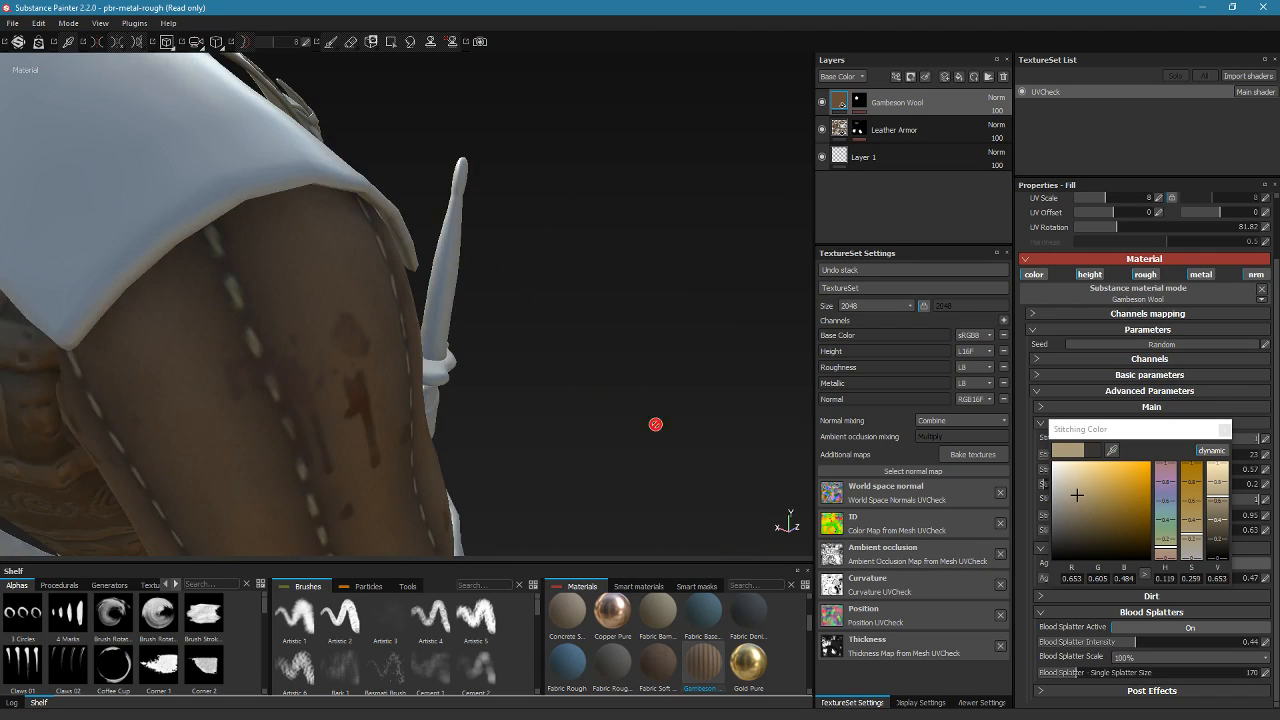
alt+drag(655, 424, 325, 325)
alt+drag(474, 329, 330, 335)
alt+right_drag(400, 370, 490, 430)
alt+middle_drag(490, 430, 441, 353)
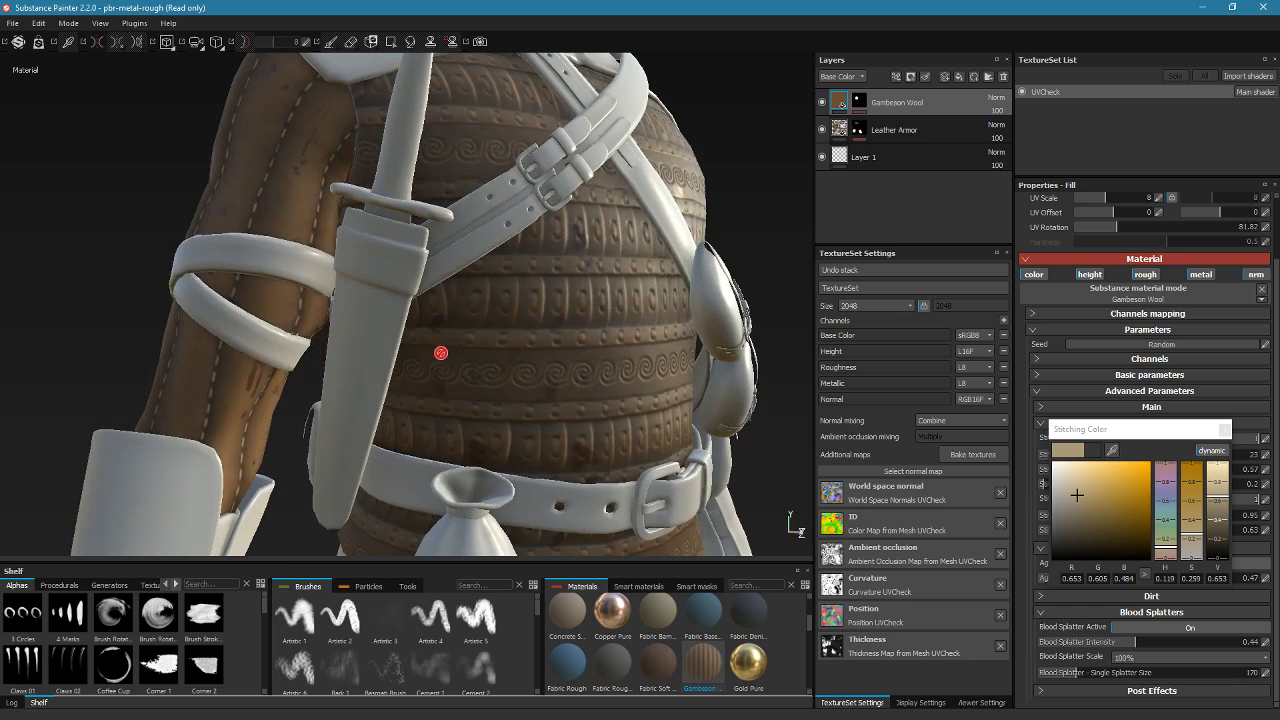
alt+drag(447, 359, 497, 361)
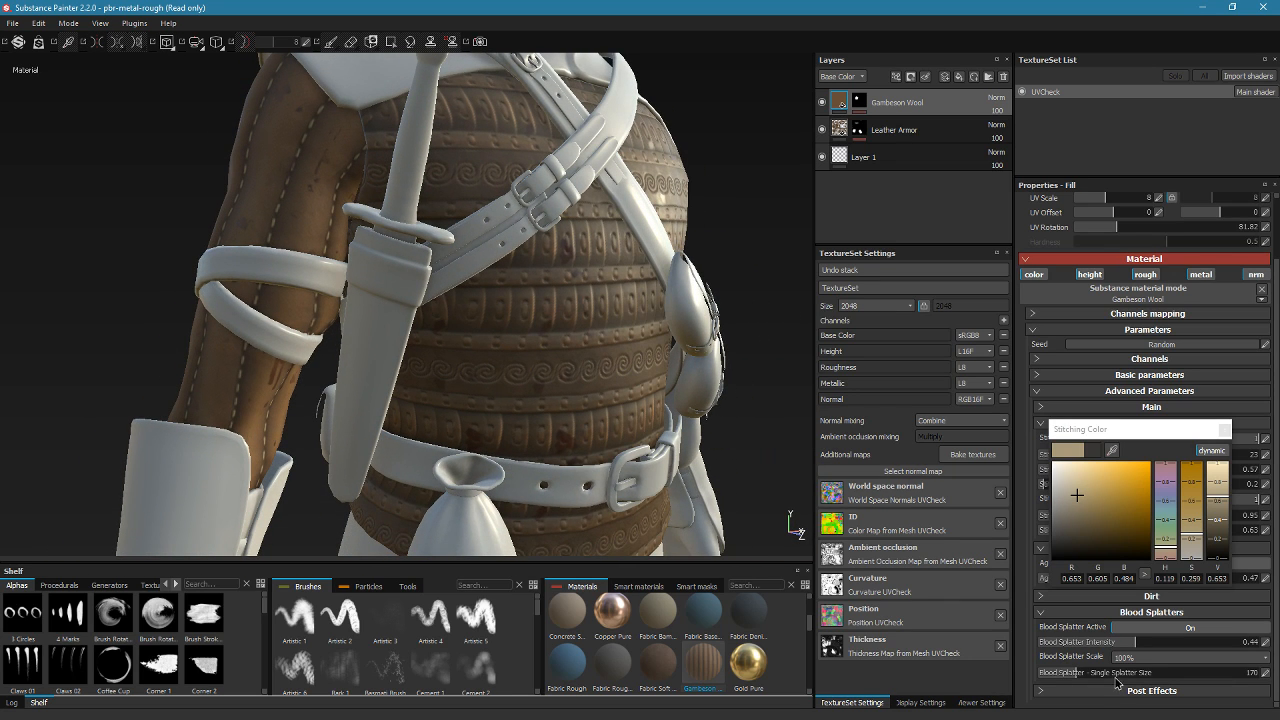
Try the maximum dirt intensity of 1 on the gambeson wool and check the sleeve
click(1086, 612)
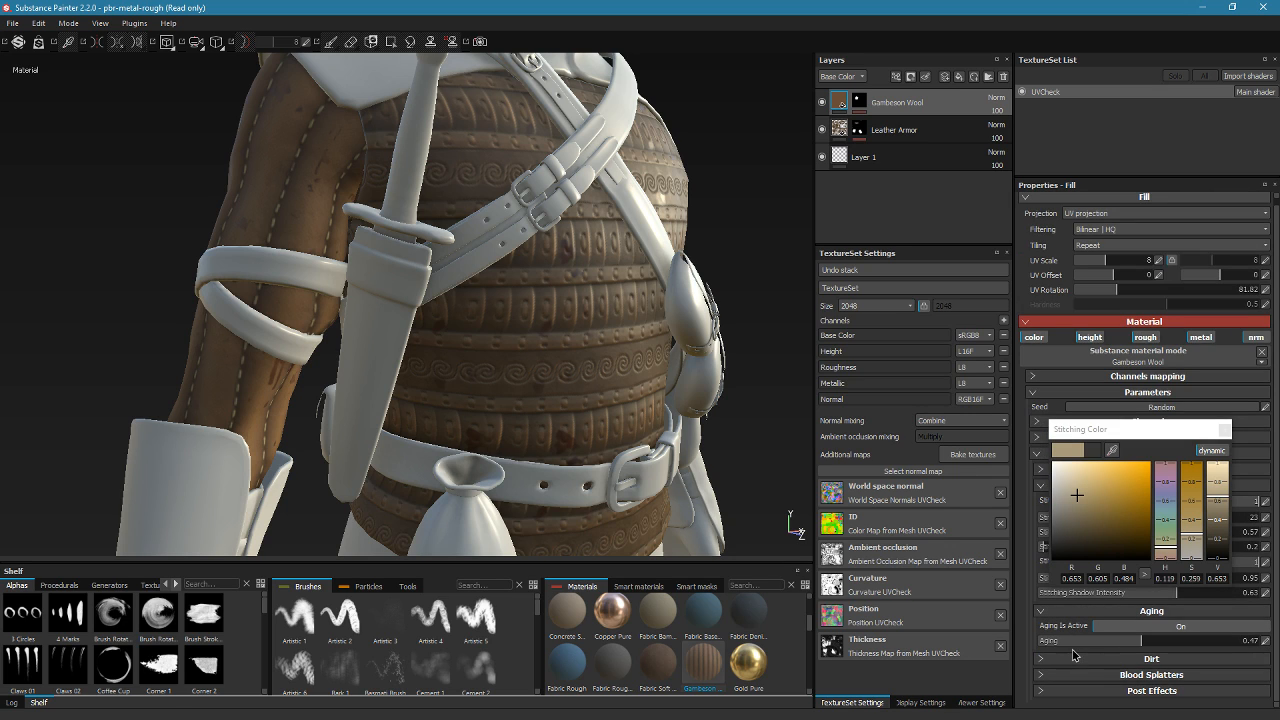
click(1088, 659)
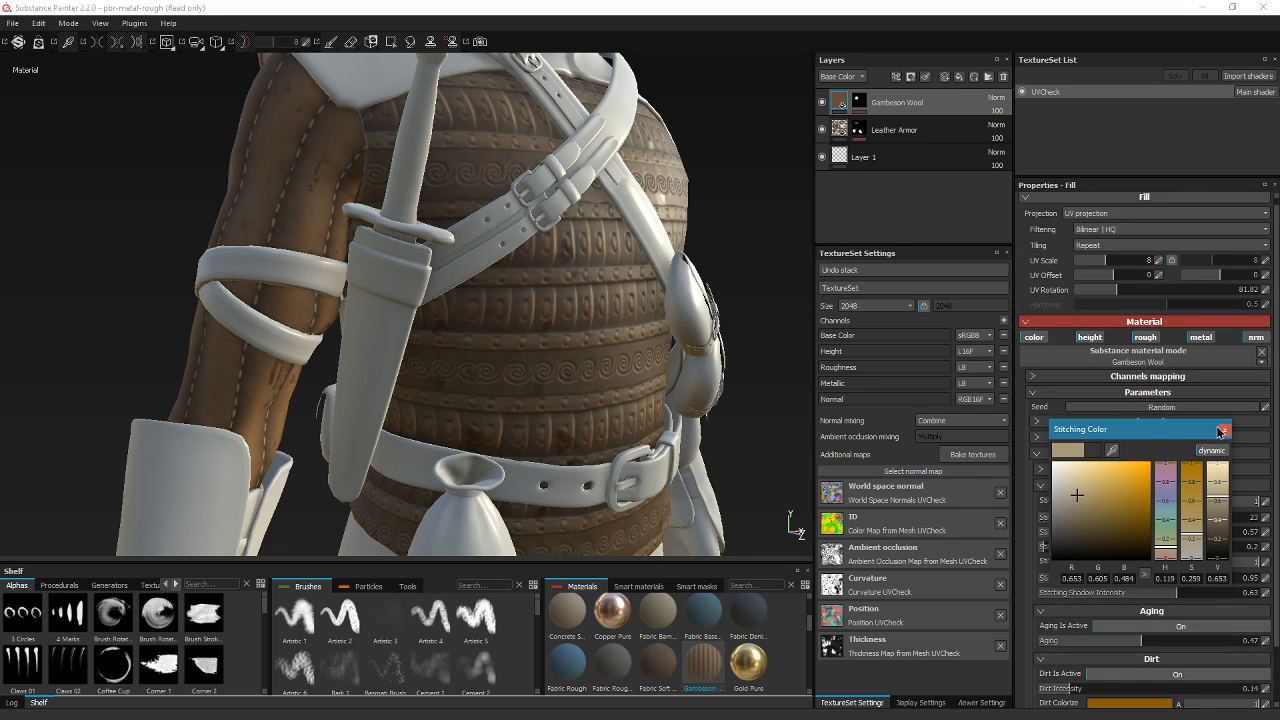
scroll(1130, 665, down, 2)
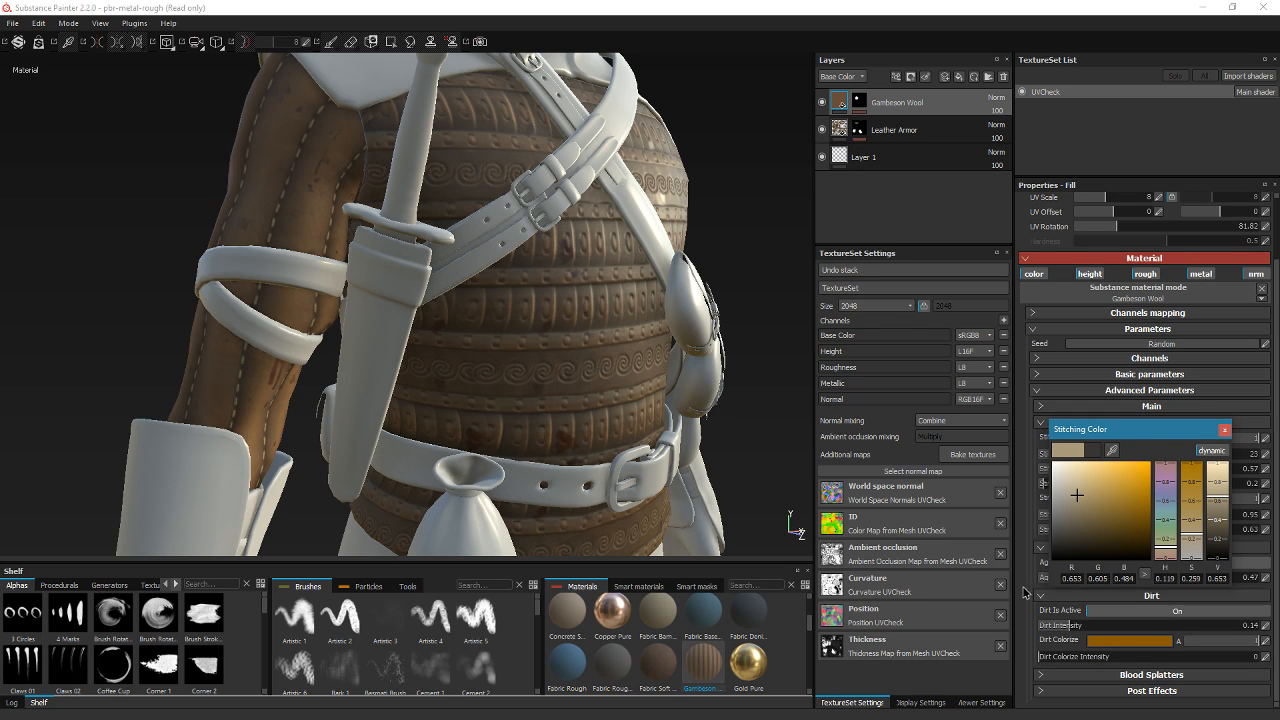
drag(1073, 626, 1260, 622)
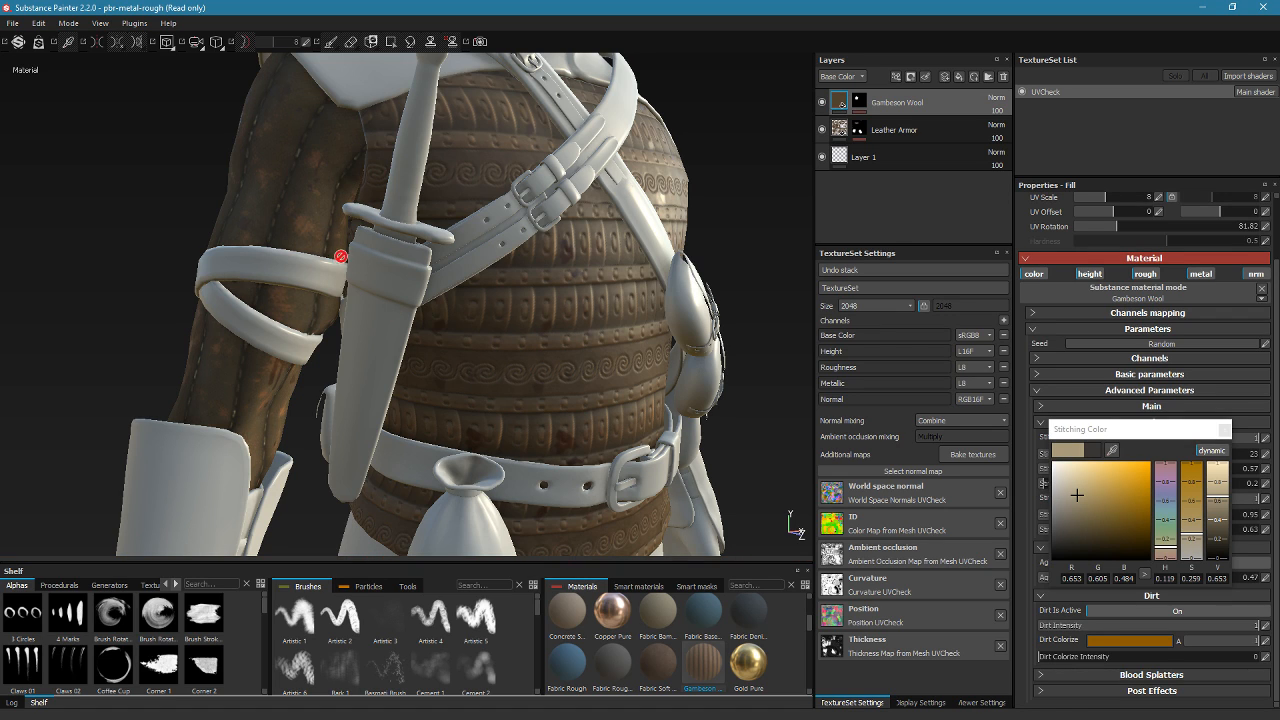
alt+drag(342, 256, 429, 240)
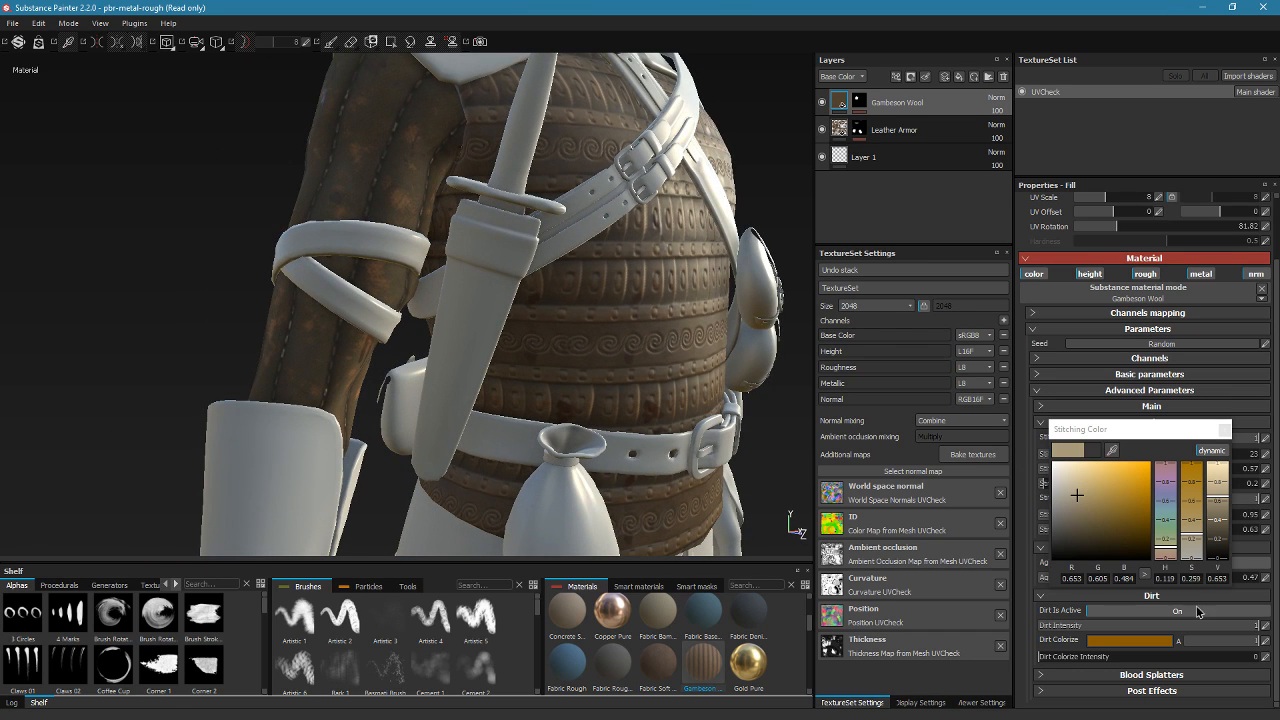
Close the stitching color picker, then set the dirt colorize alpha to 0.42 and the dirt intensity to 0.37
click(1224, 429)
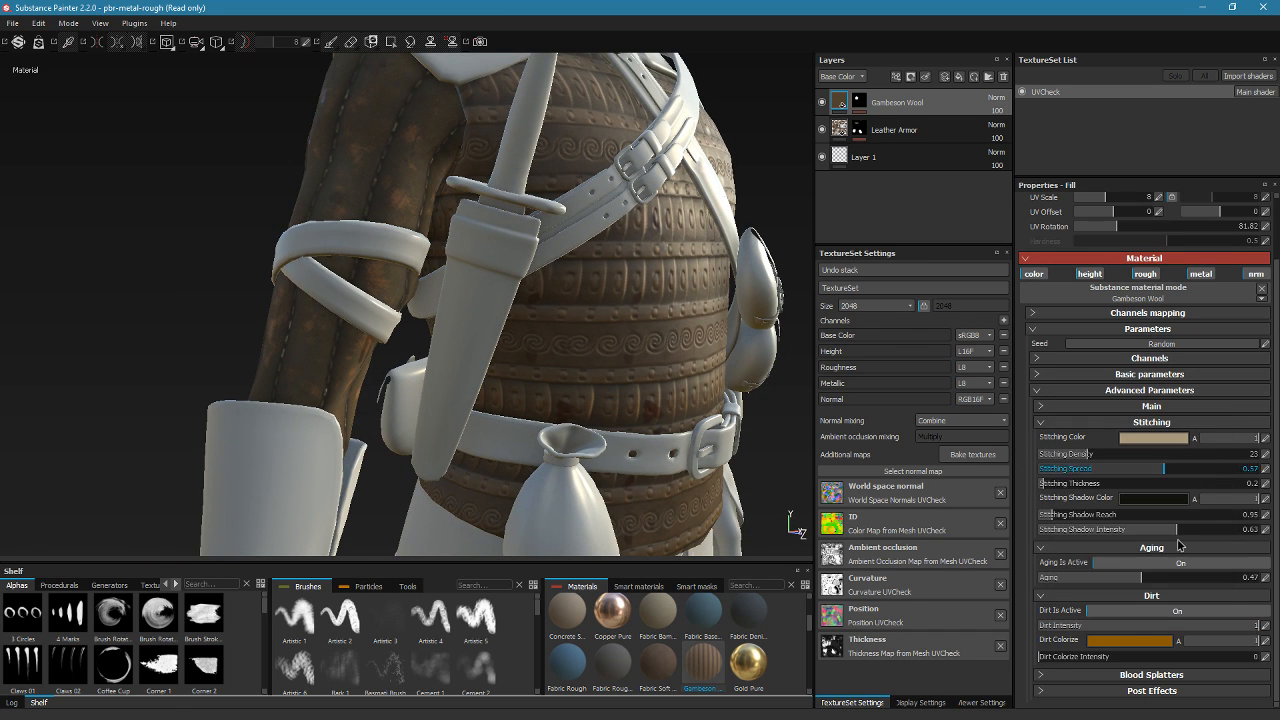
click(1100, 627)
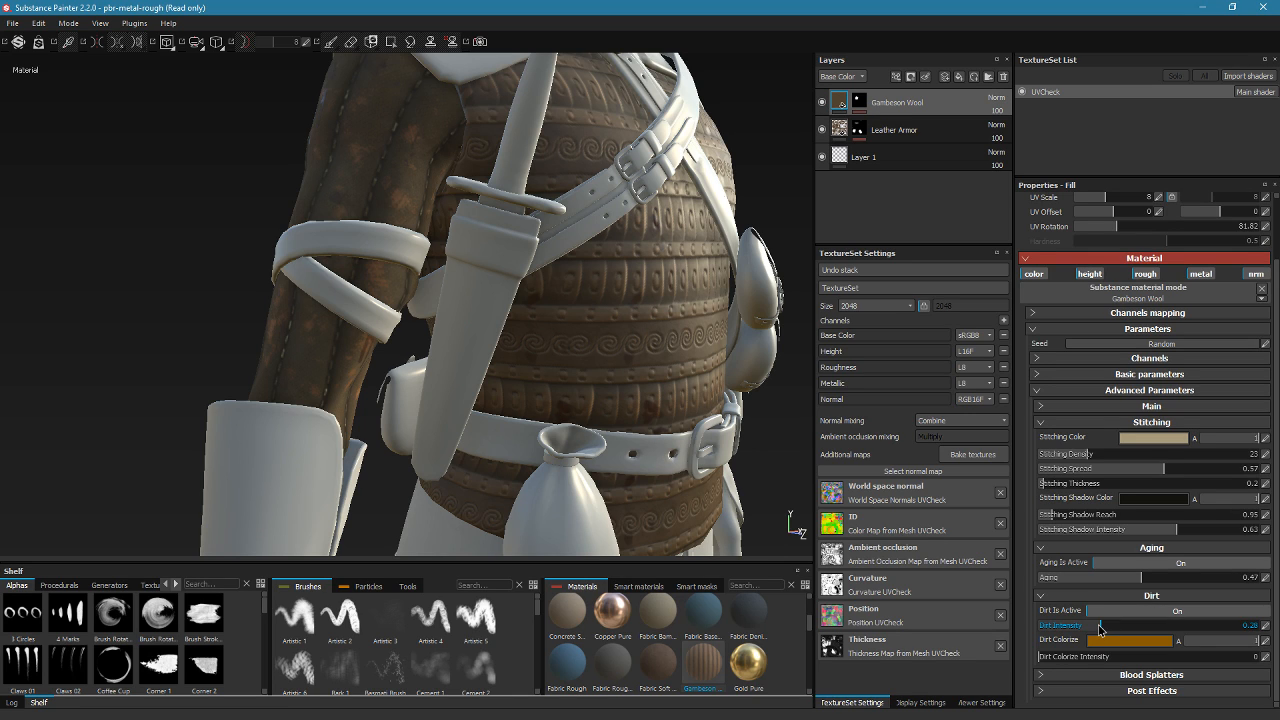
click(1218, 641)
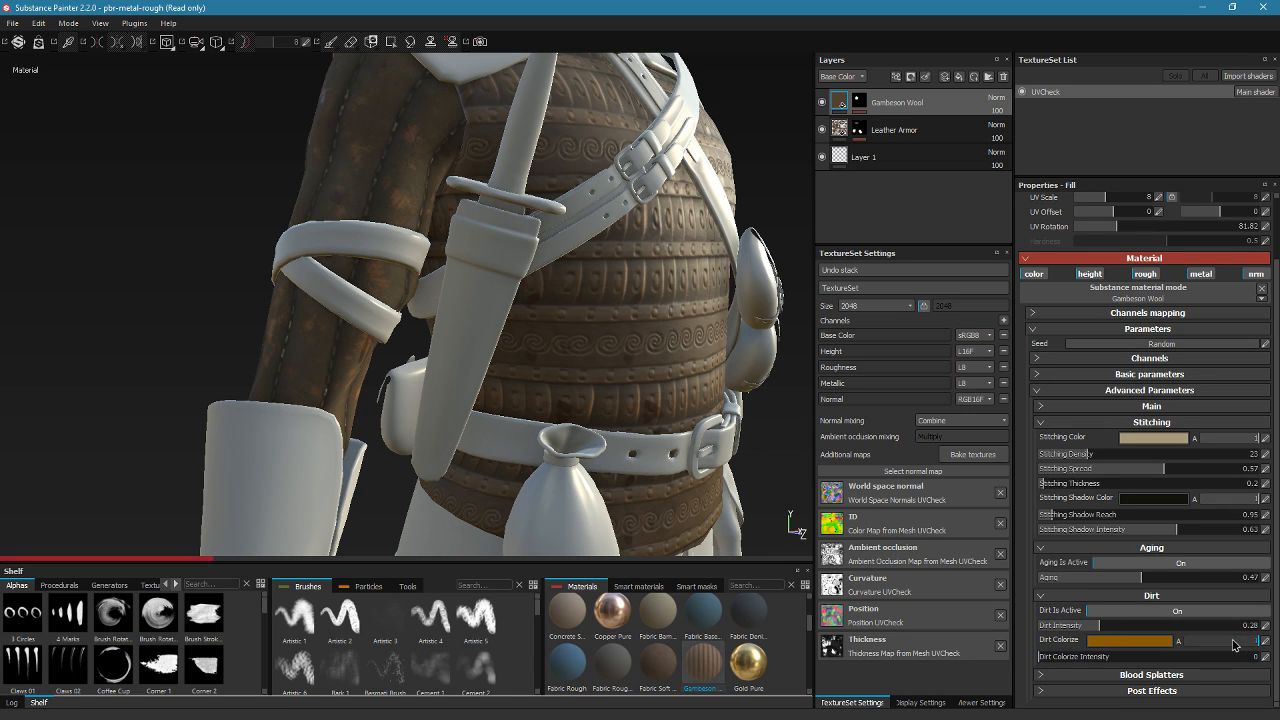
drag(1218, 644, 1217, 643)
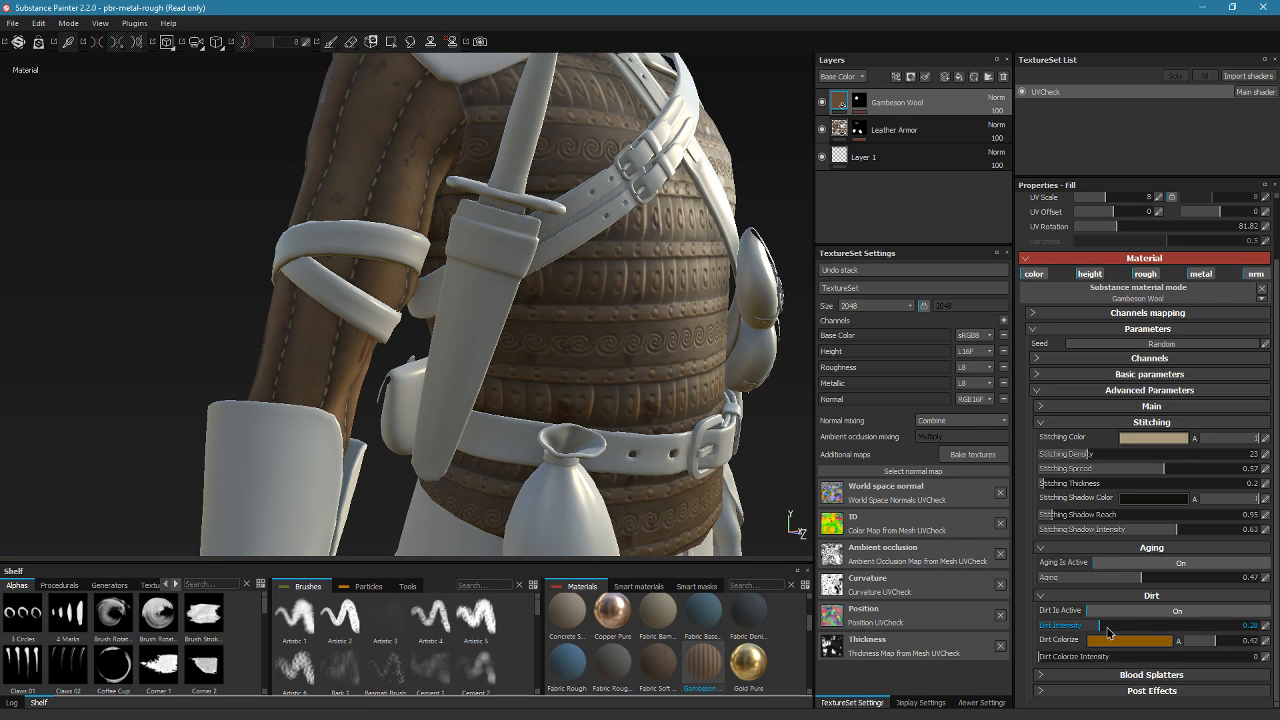
mouse_move(1099, 625)
mouse_down()
mouse_move(1138, 627)
mouse_move(1095, 622)
mouse_up()
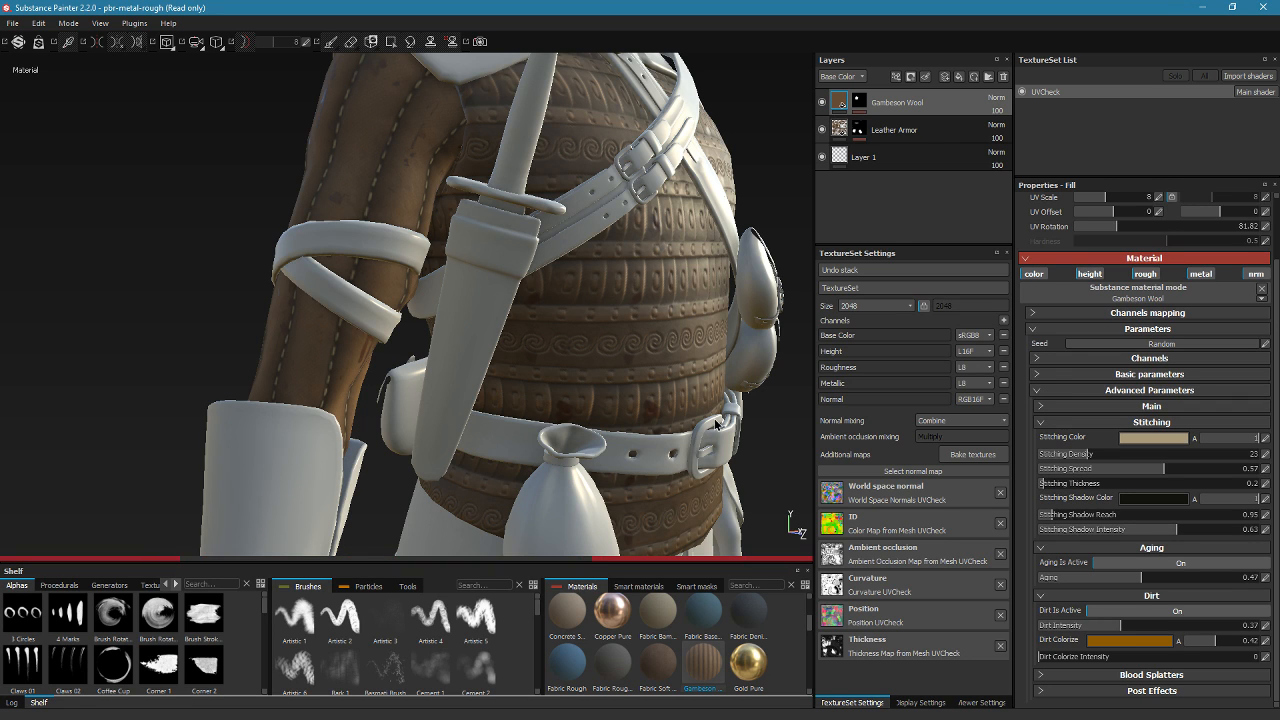
Change the dirt colorize color to dark brown (RGB 0.238, 0.201, 0.131) and set its colorize intensity to 0.68
scroll(534, 352, up, 3)
alt+drag(534, 352, 770, 360)
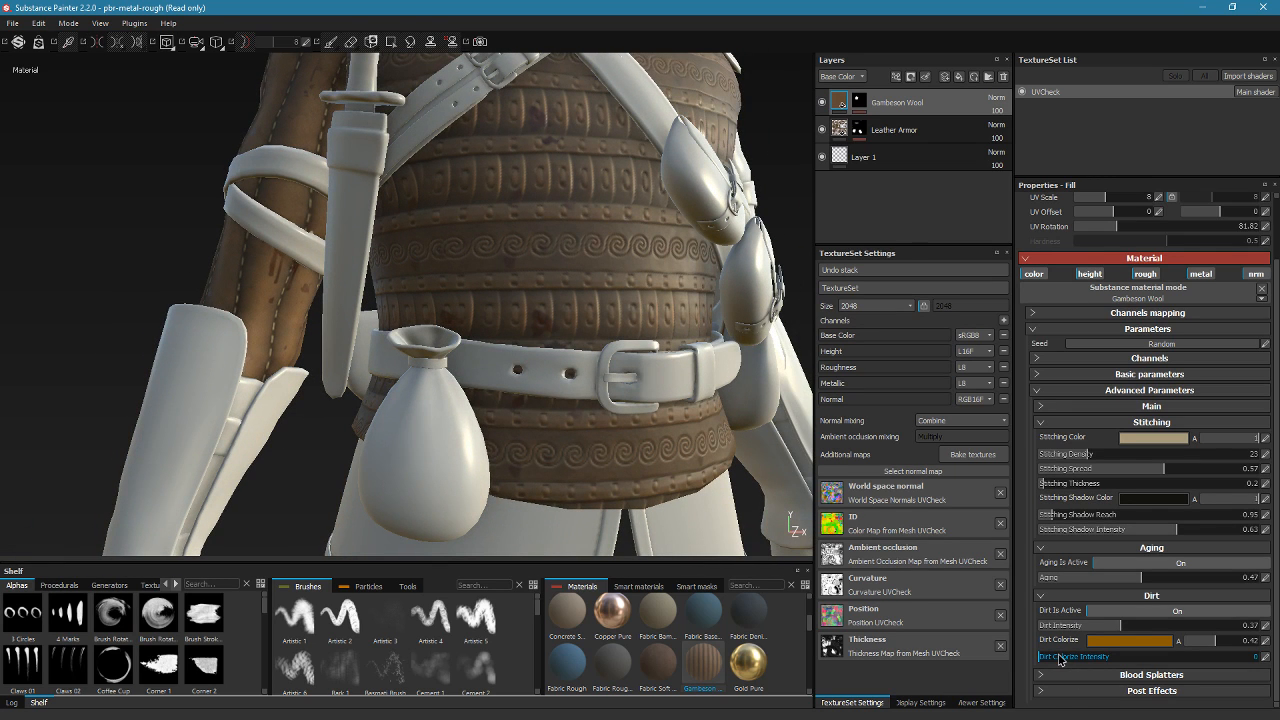
click(1103, 642)
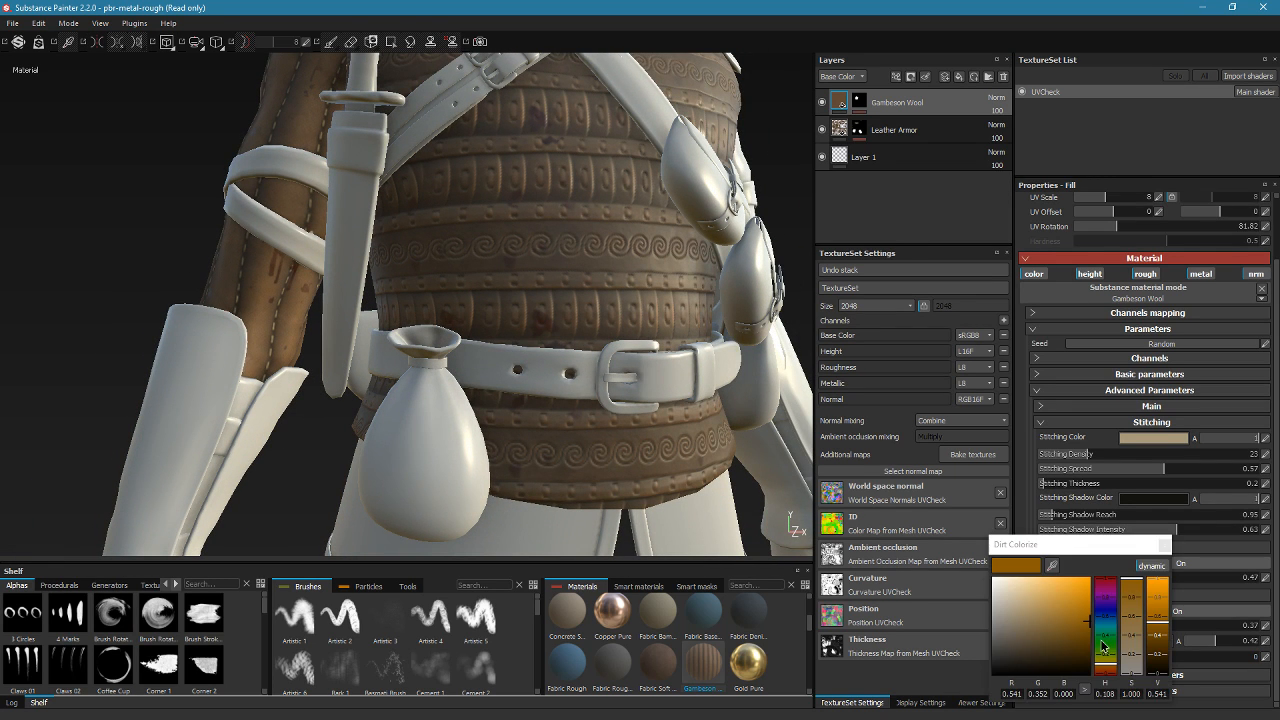
click(1038, 651)
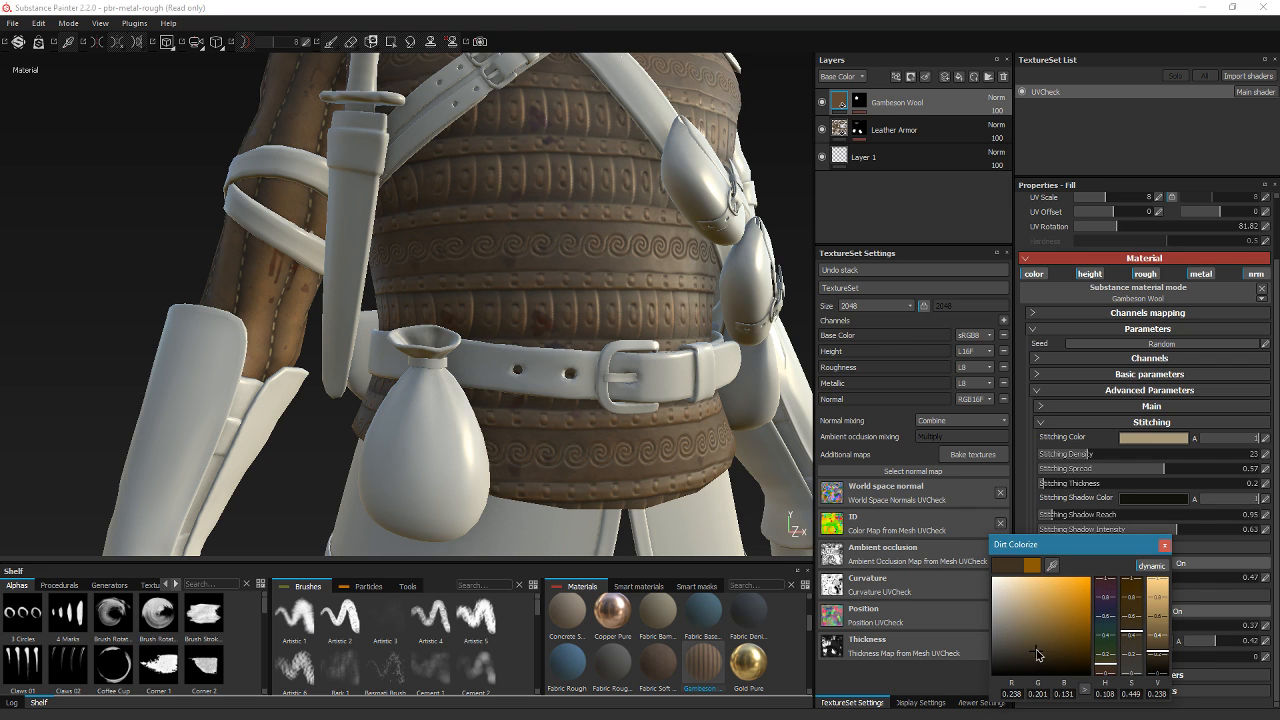
drag(1141, 658, 1188, 658)
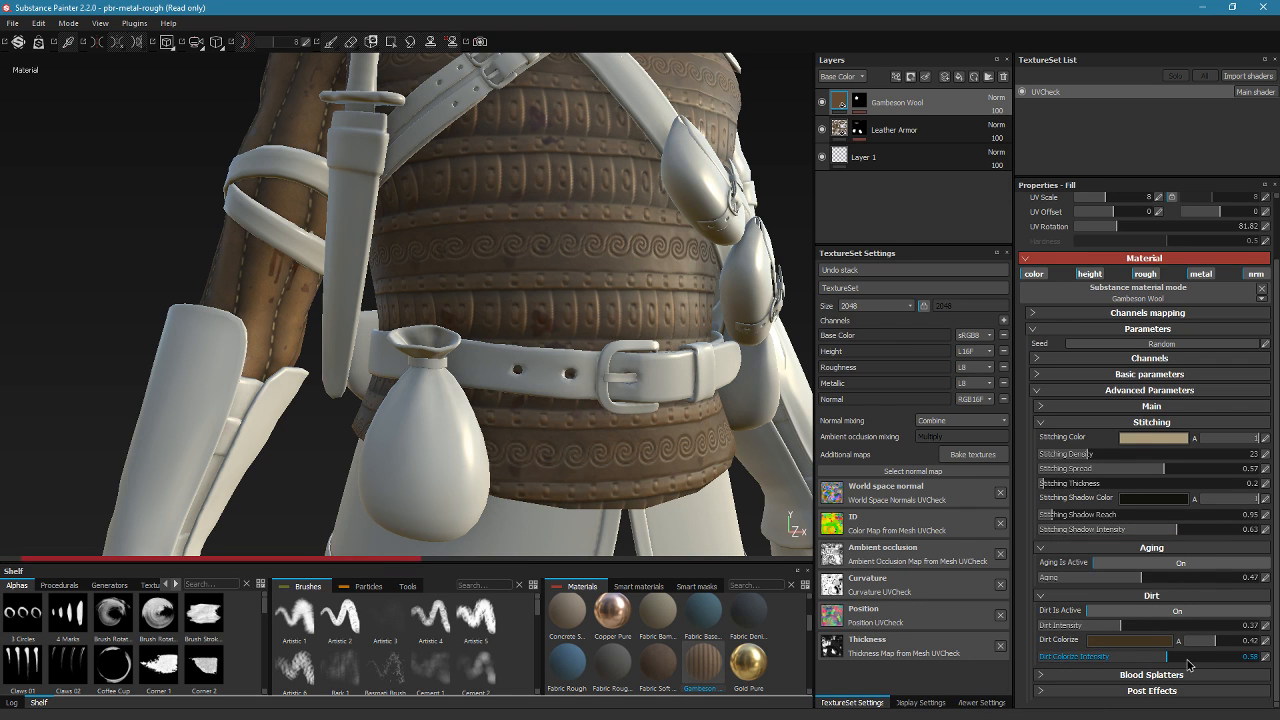
Examine the dirt coloring on the sleeve with the whole character's upper body in view
alt+drag(437, 420, 520, 438)
alt+middle_drag(520, 438, 614, 586)
alt+drag(614, 586, 560, 489)
alt+right_drag(560, 489, 472, 415)
alt+drag(560, 470, 483, 494)
alt+middle_drag(483, 494, 443, 468)
alt+drag(443, 468, 412, 405)
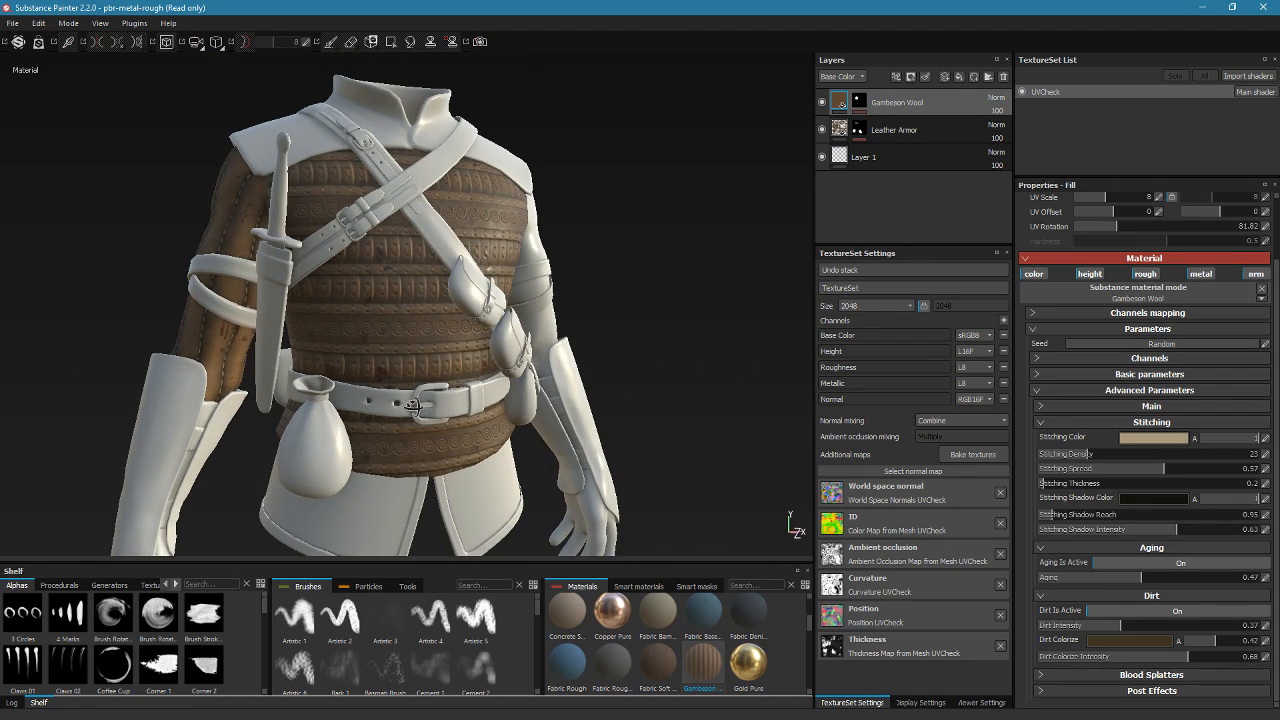
alt+middle_drag(412, 405, 478, 382)
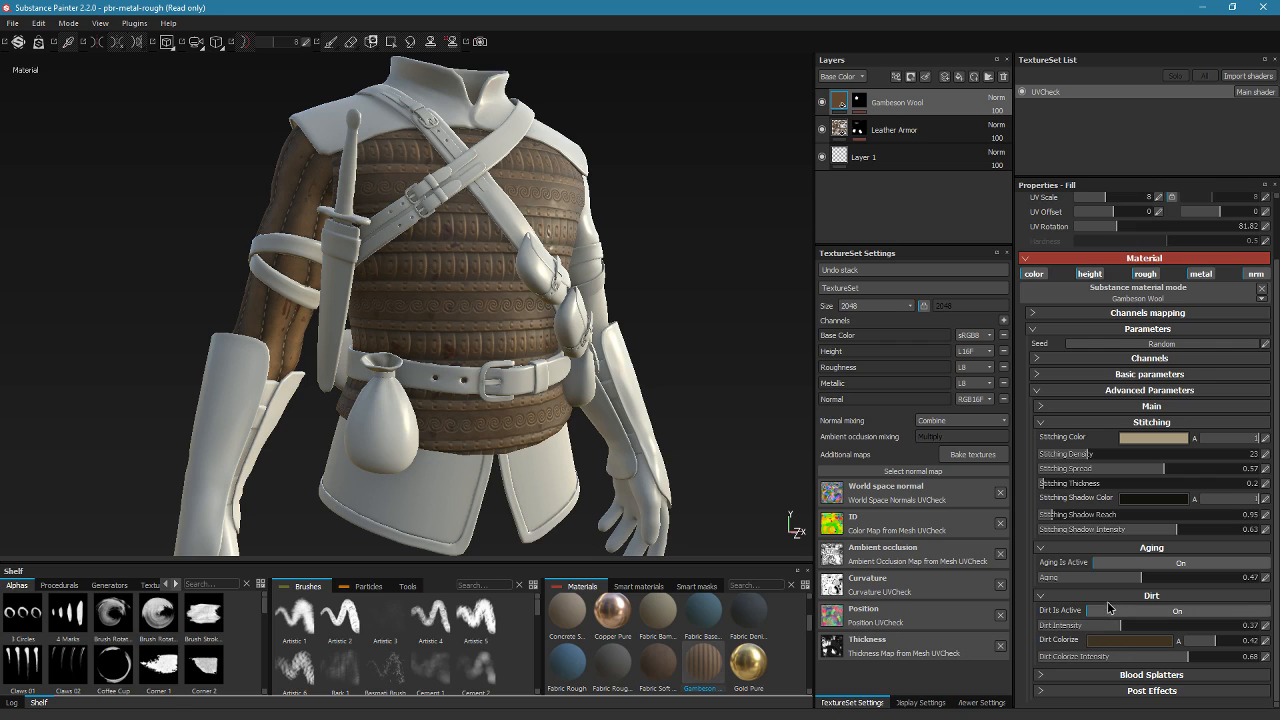
Try a blood splatter intensity of 0.85 with a single splatter size of about 457 and inspect the sleeve
click(1110, 599)
click(1116, 677)
scroll(1124, 613, down, 2)
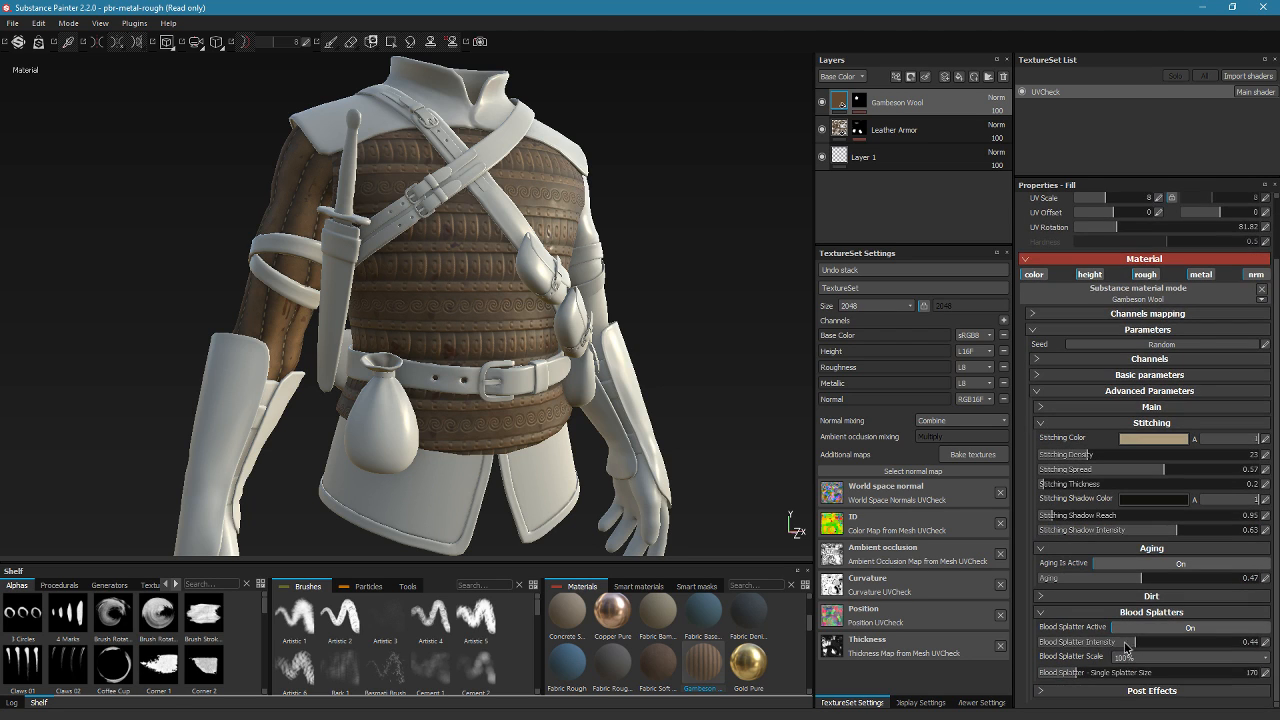
drag(1124, 643, 1228, 641)
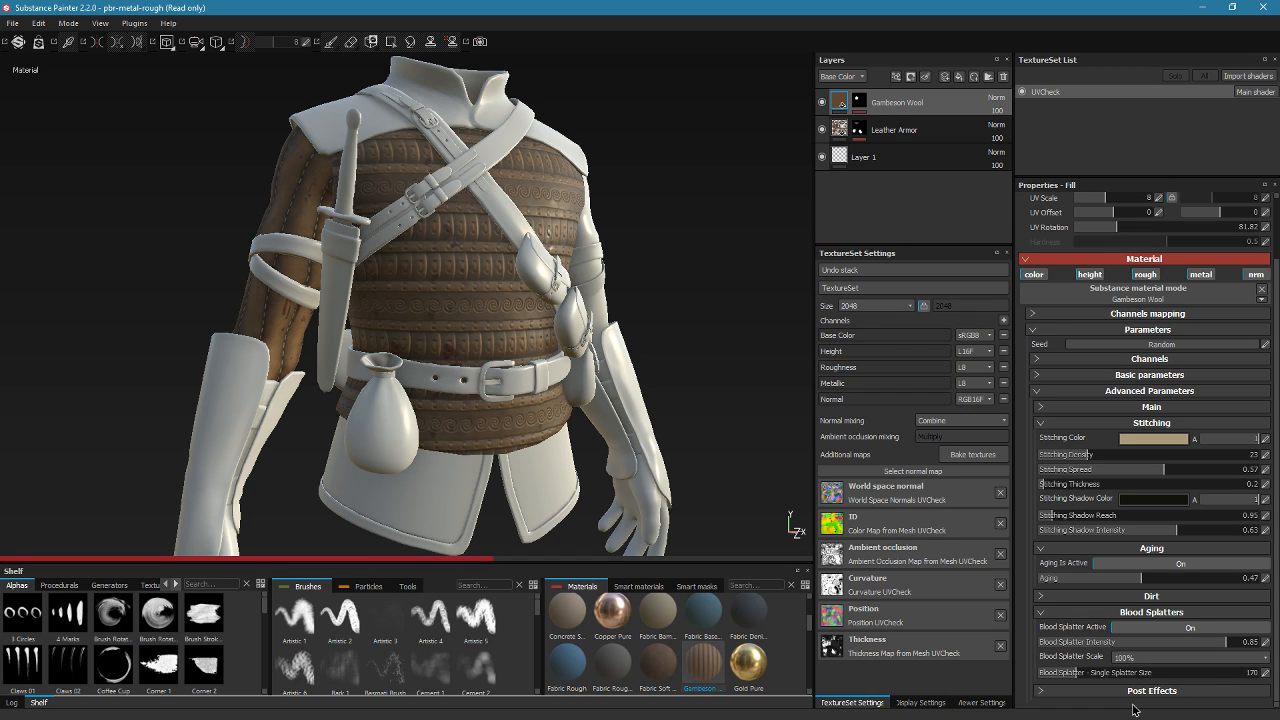
drag(1122, 678, 1138, 678)
alt+drag(513, 475, 631, 500)
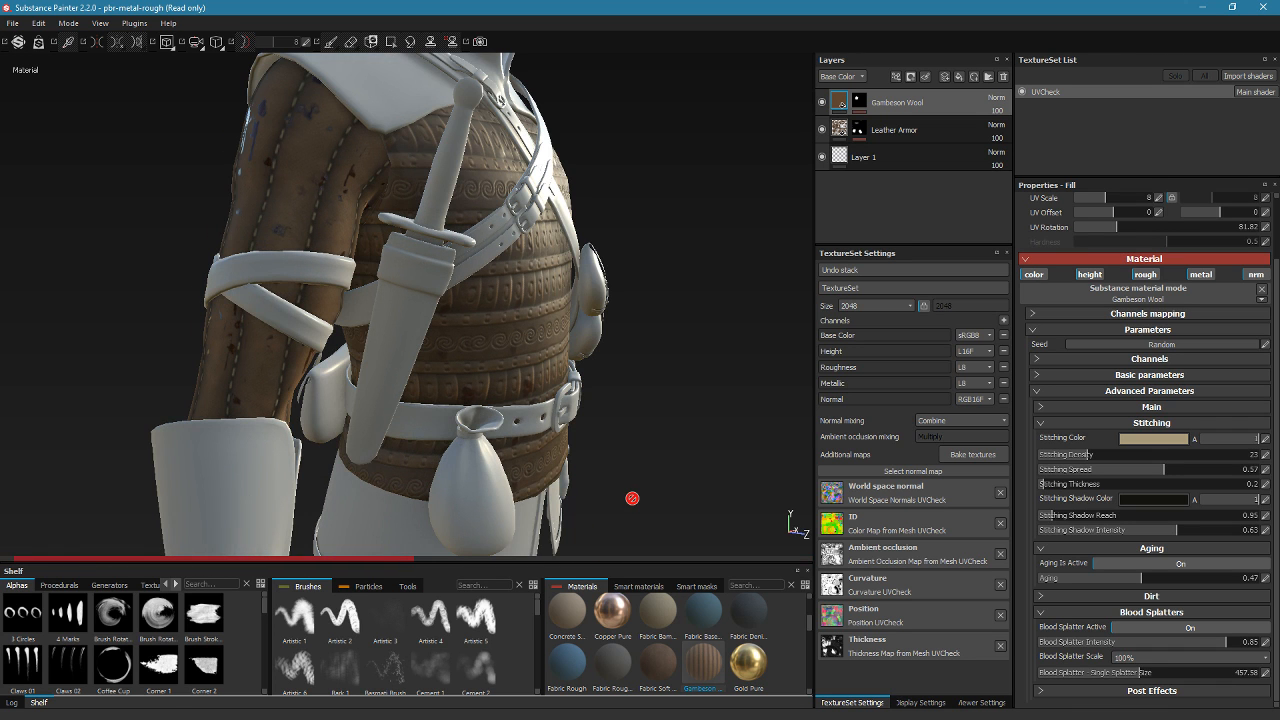
alt+drag(749, 529, 497, 494)
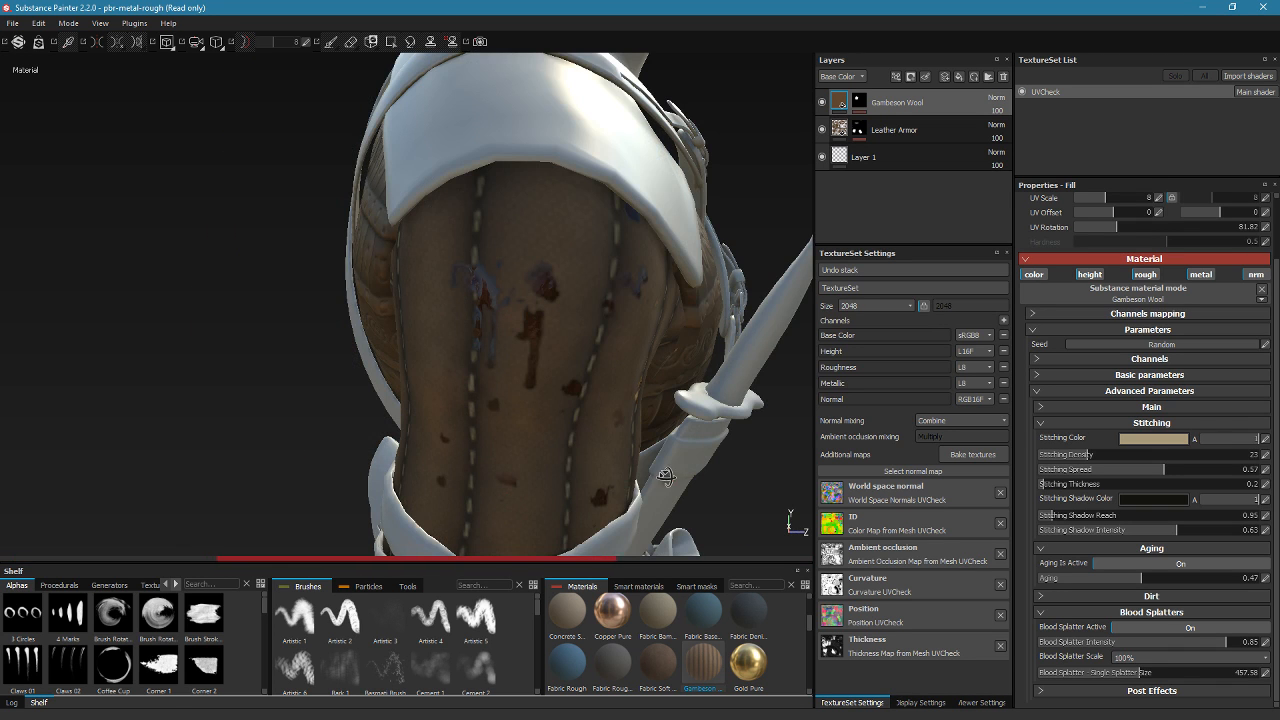
alt+drag(666, 478, 340, 398)
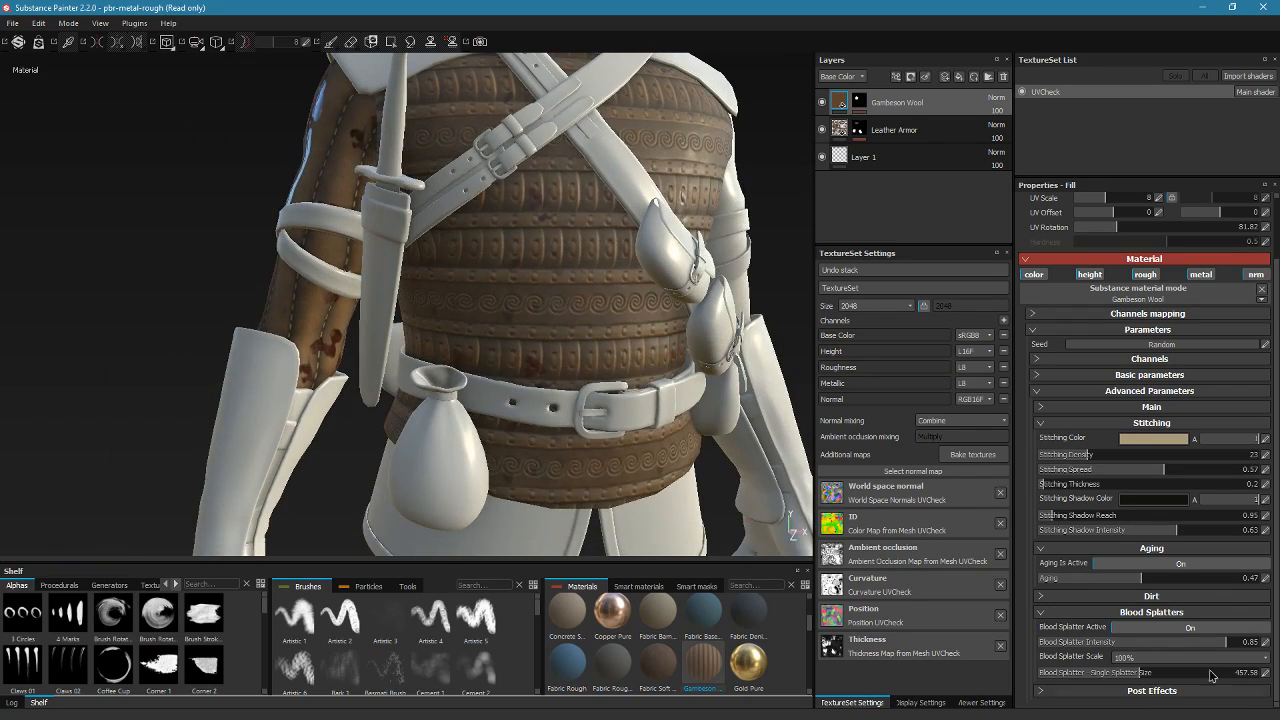
Reduce the single blood splatter size to about 303 and the blood splatter intensity to 0.49, and check the sleeve
drag(1116, 677, 1105, 678)
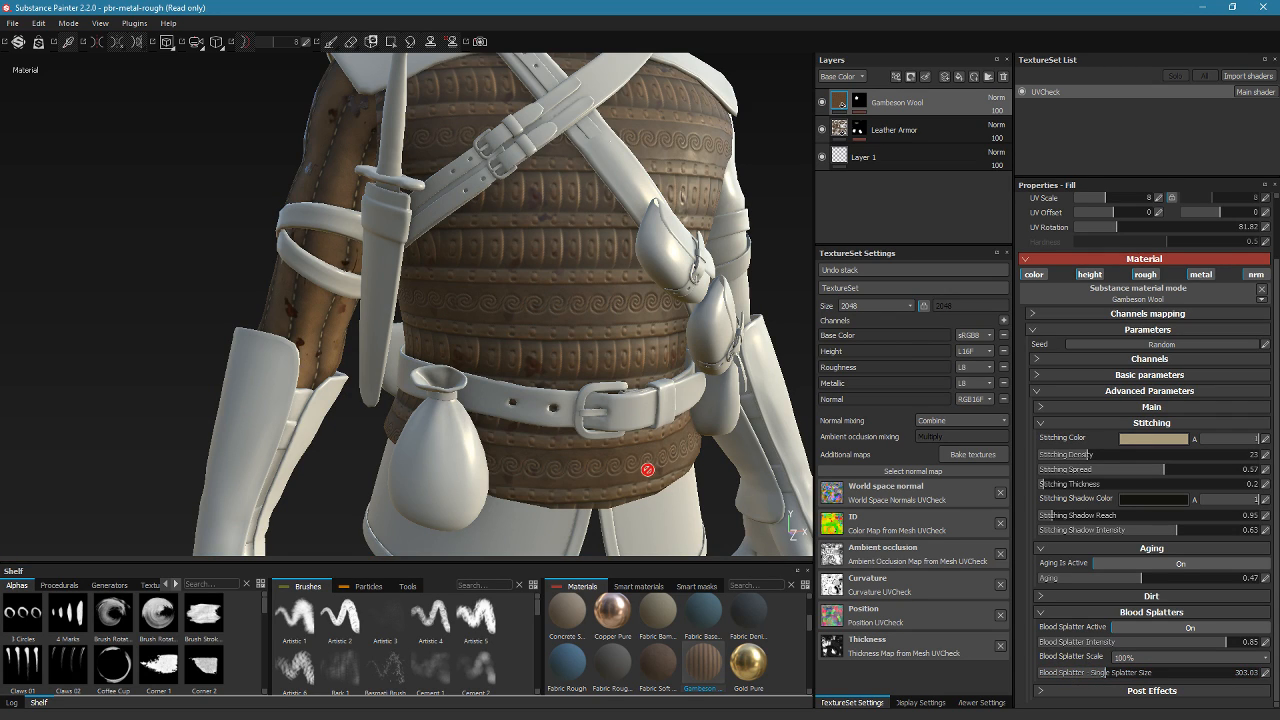
click(1146, 648)
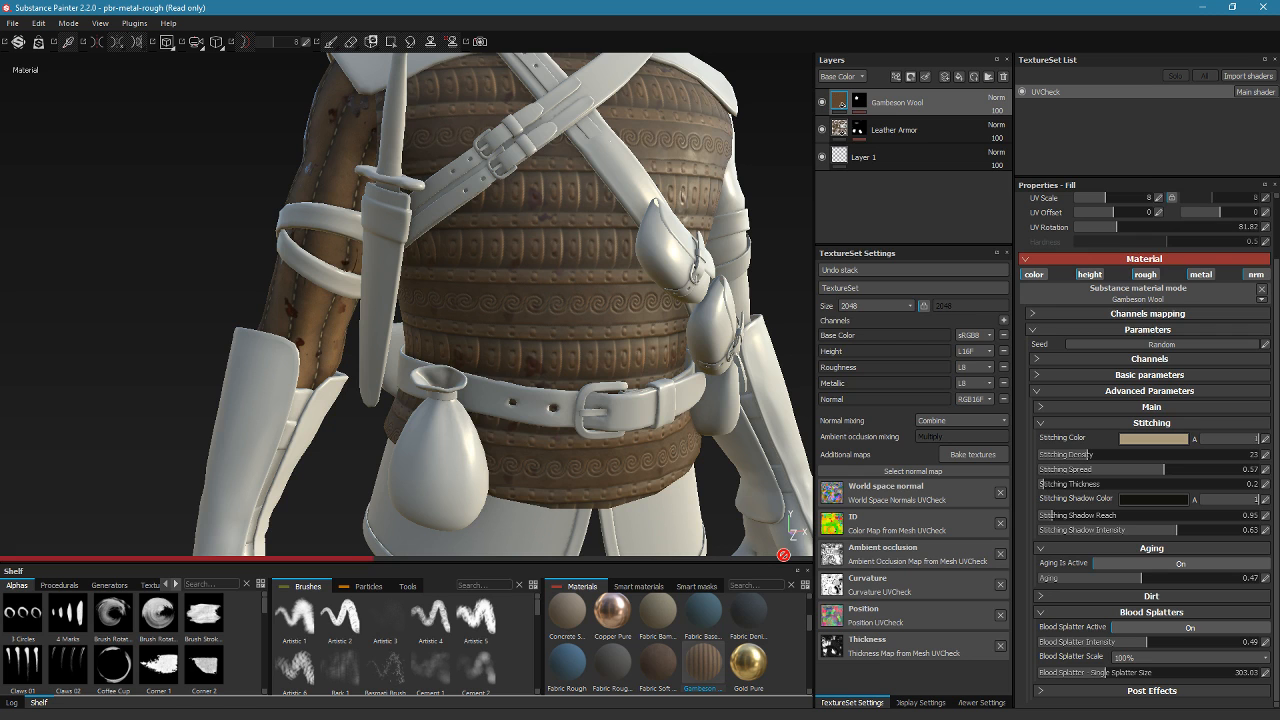
alt+drag(401, 321, 480, 310)
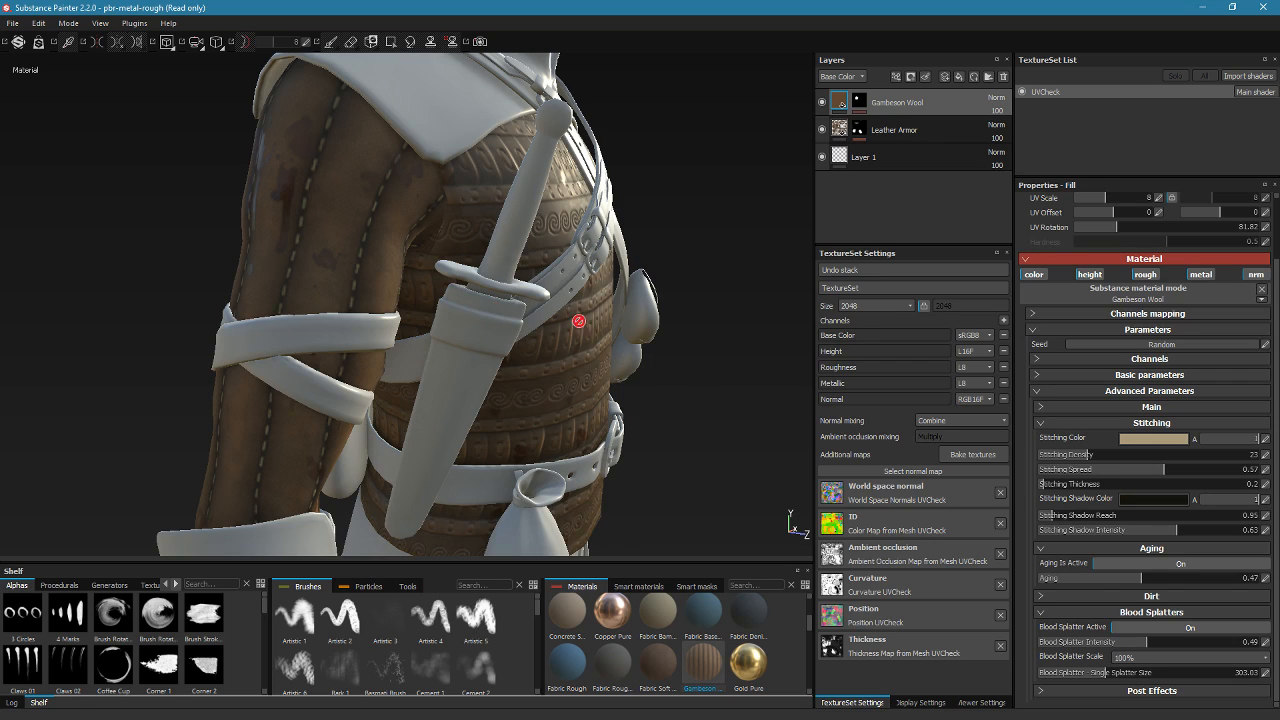
Preview the Leather_Studded.sbsar material on the cube in Substance Player from several angles, and close the preview
alt+drag(580, 334, 529, 303)
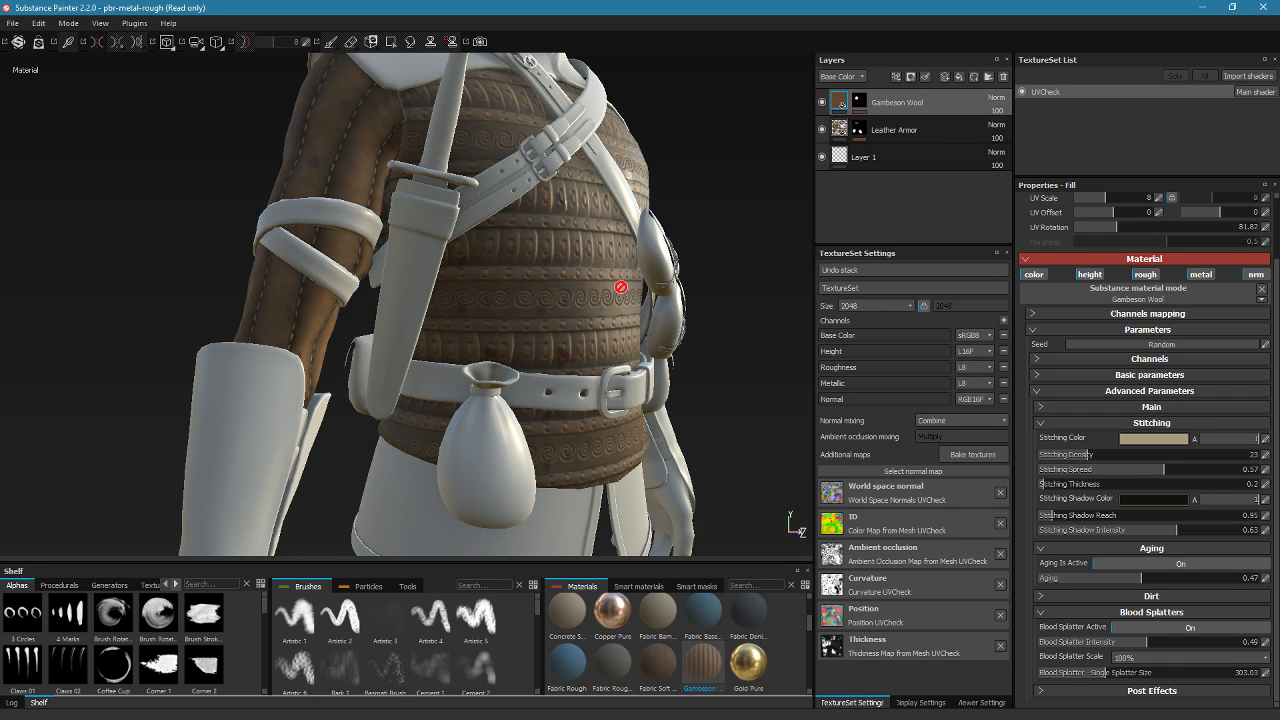
alt+drag(623, 286, 263, 349)
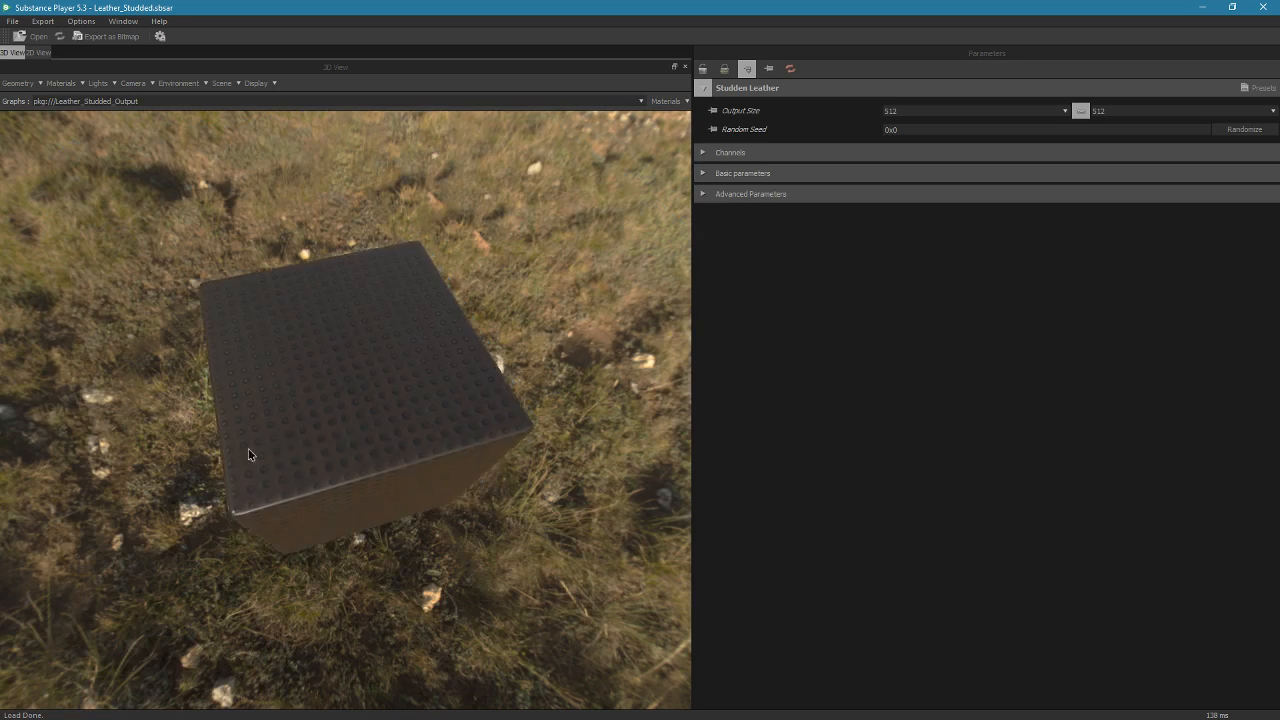
drag(248, 450, 281, 333)
right_drag(281, 333, 396, 127)
drag(396, 127, 402, 162)
click(1273, 5)
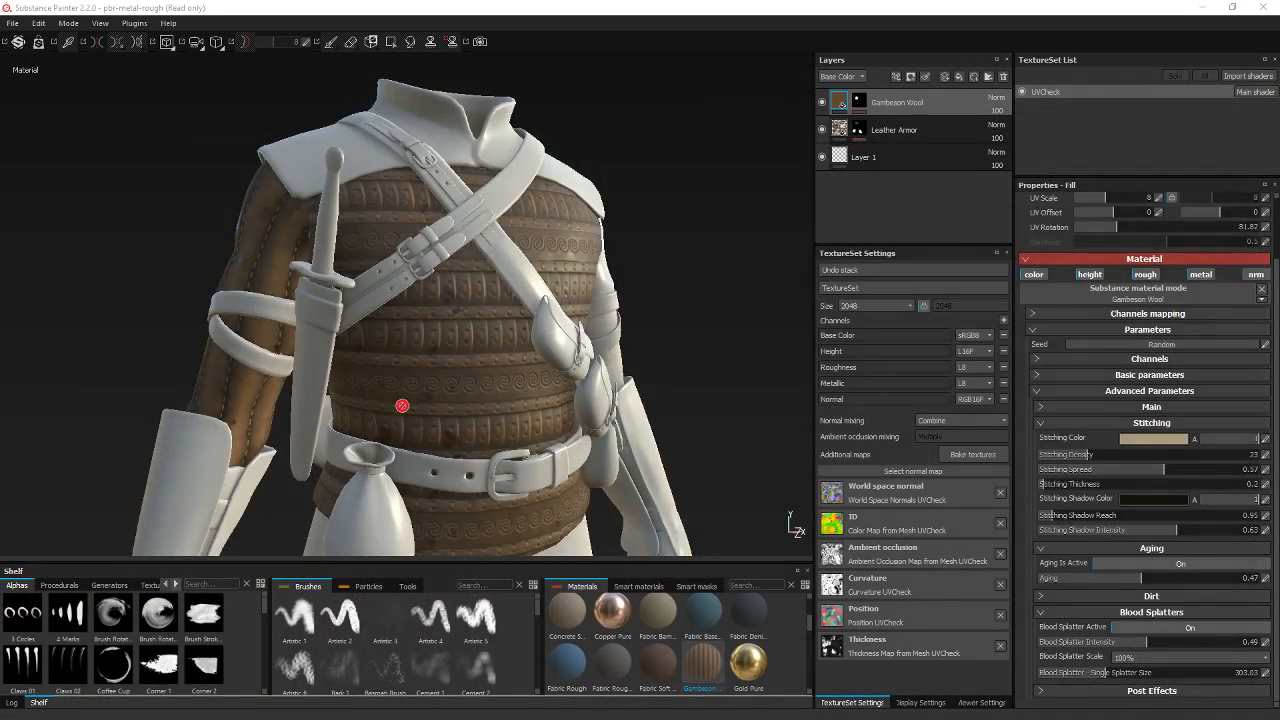
Add the Studden Leather shelf material as a fill layer and place it above the Gambeson Wool layer
alt+drag(403, 403, 419, 272)
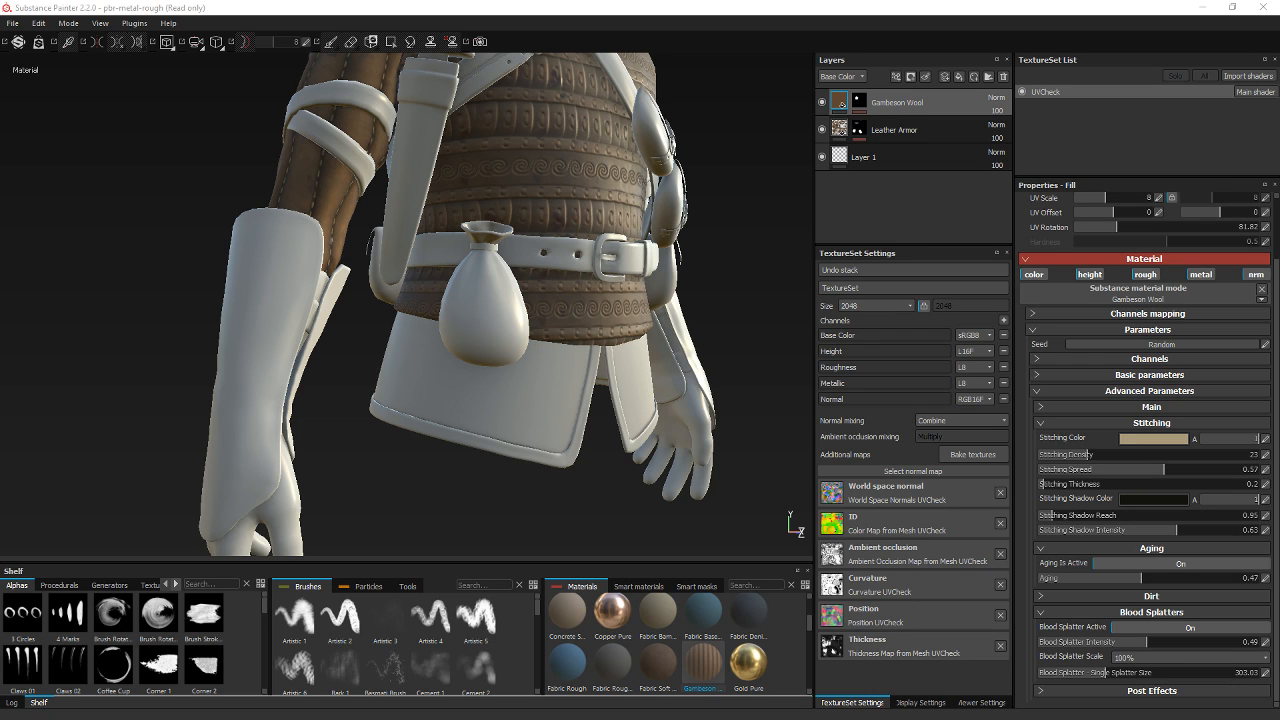
drag(612, 530, 655, 662)
click(688, 670)
scroll(671, 660, down, 5)
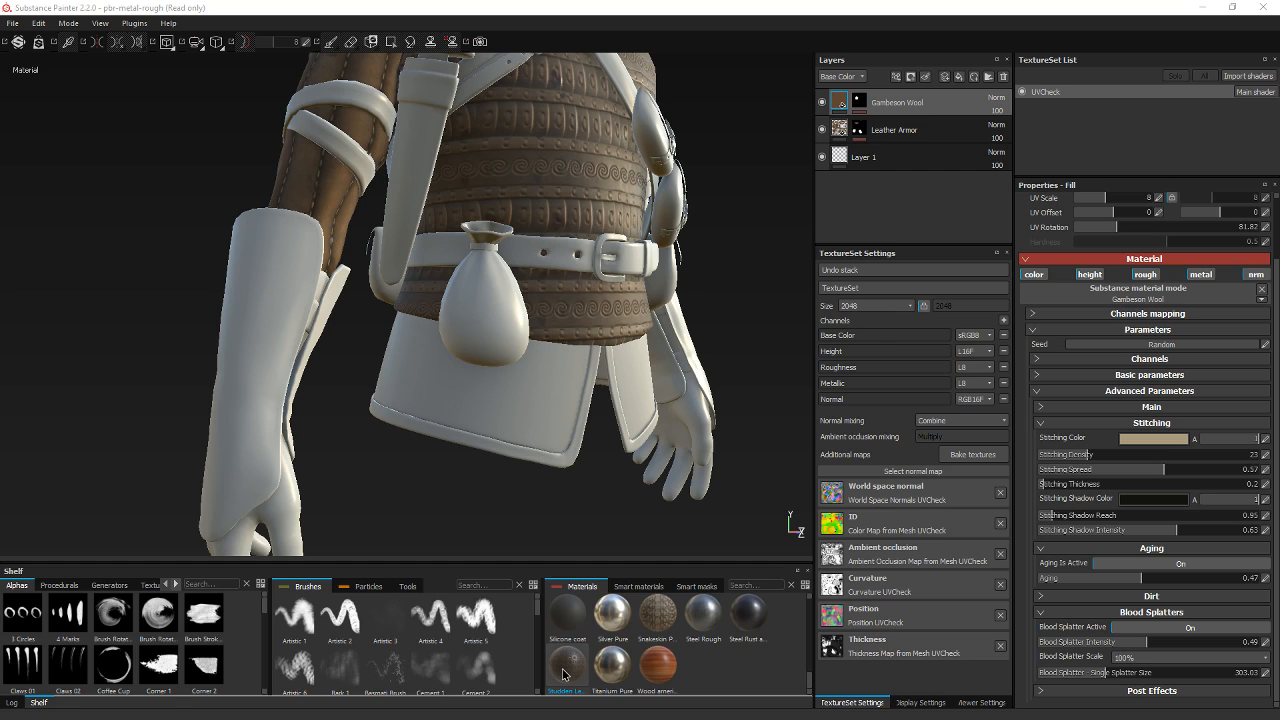
drag(565, 675, 940, 150)
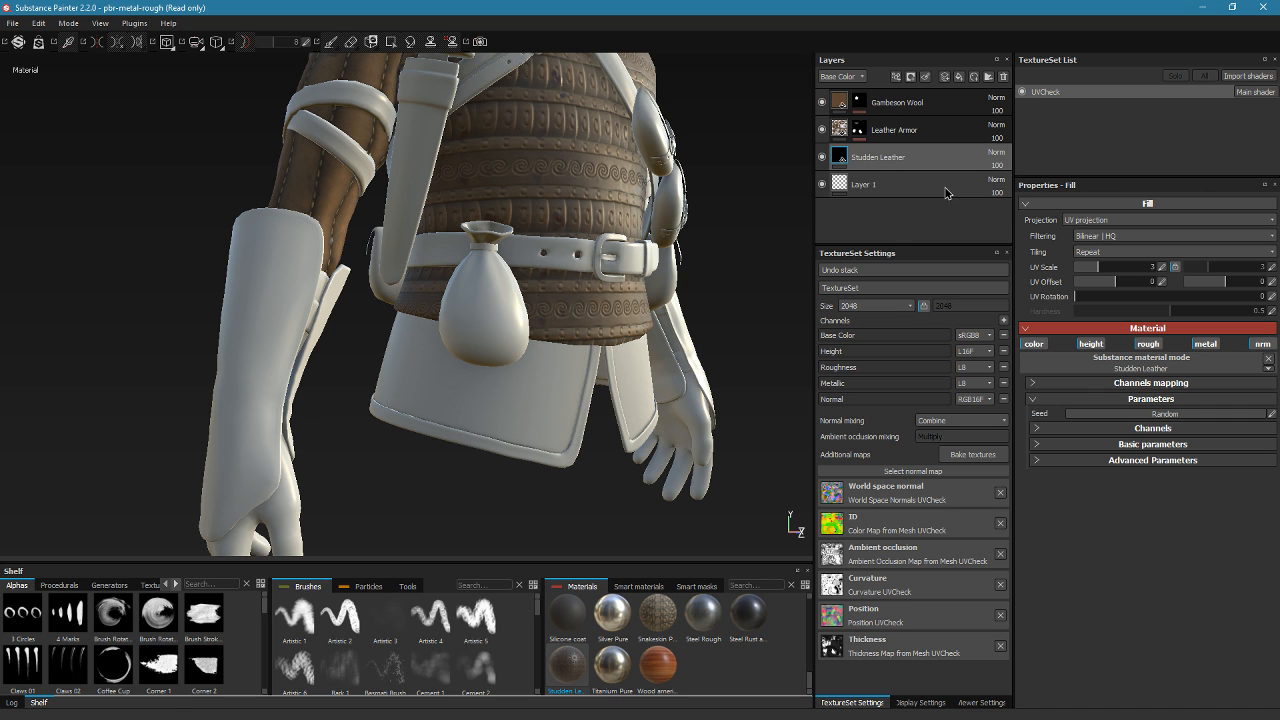
alt+drag(708, 224, 694, 281)
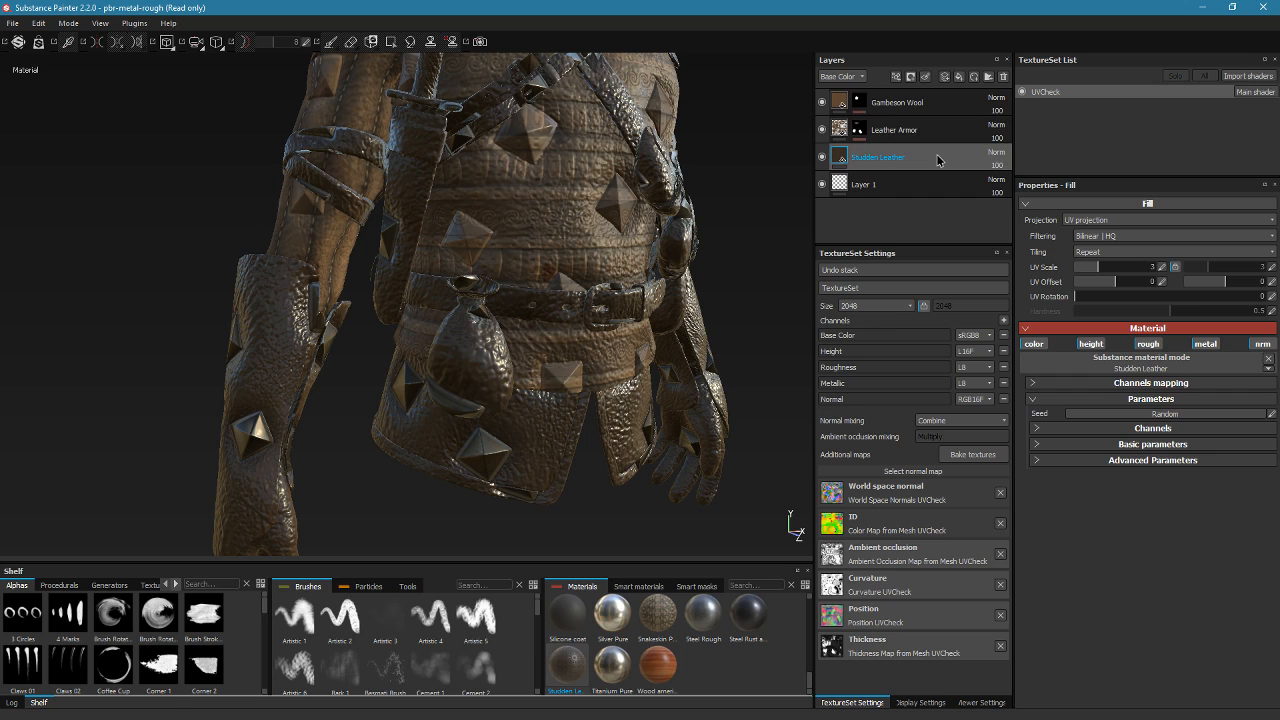
drag(938, 96, 938, 98)
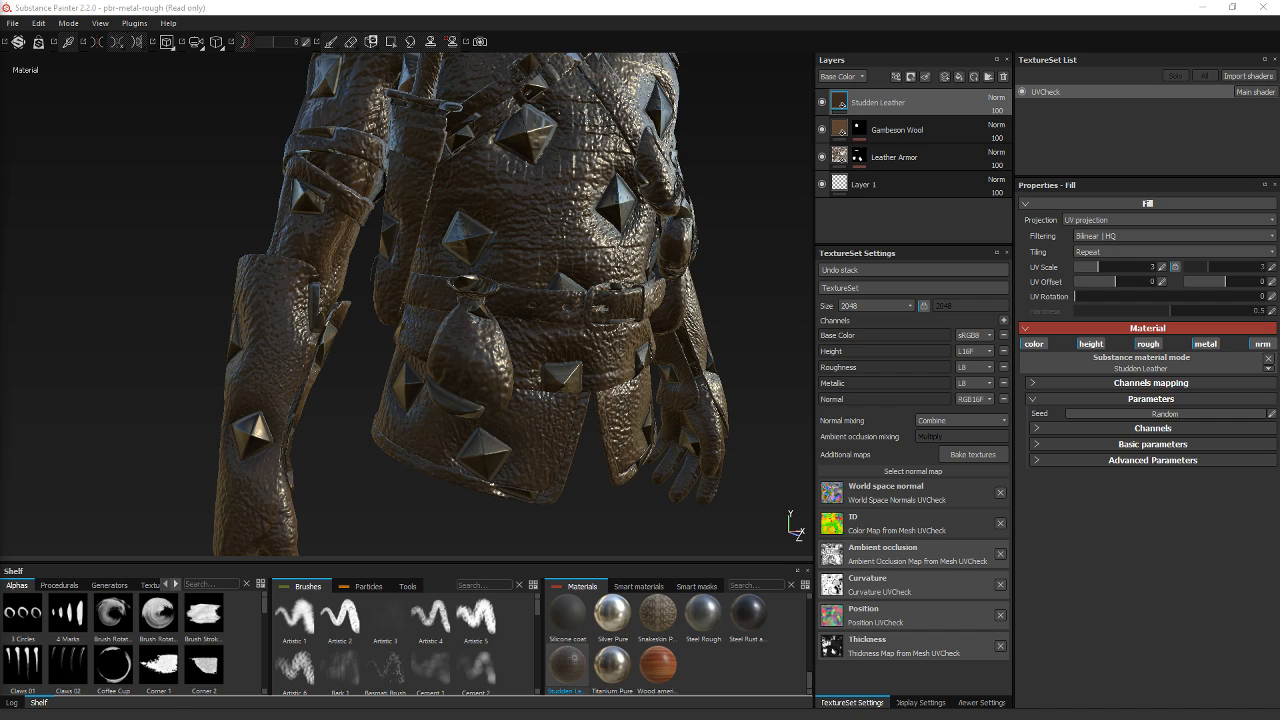
Set the Studden Leather layer's Height Range to 0.07 and its UV scale to 17.23
alt+middle_drag(614, 148, 597, 207)
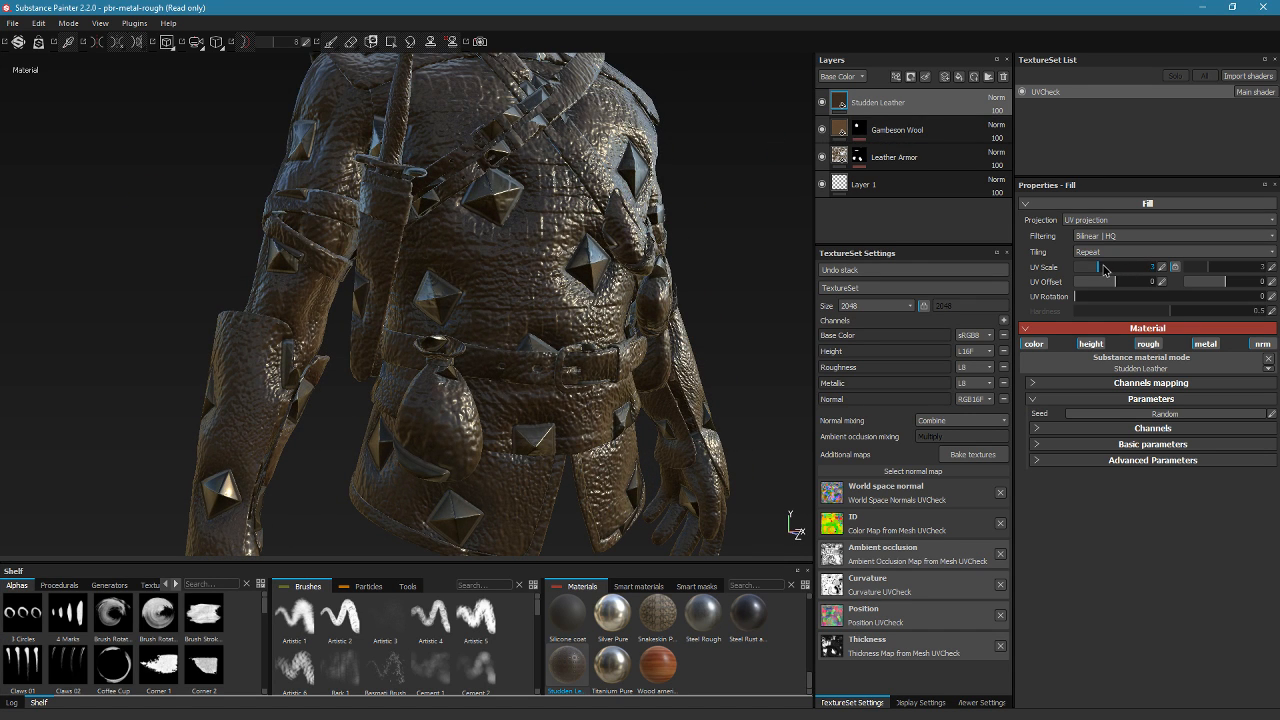
click(1128, 445)
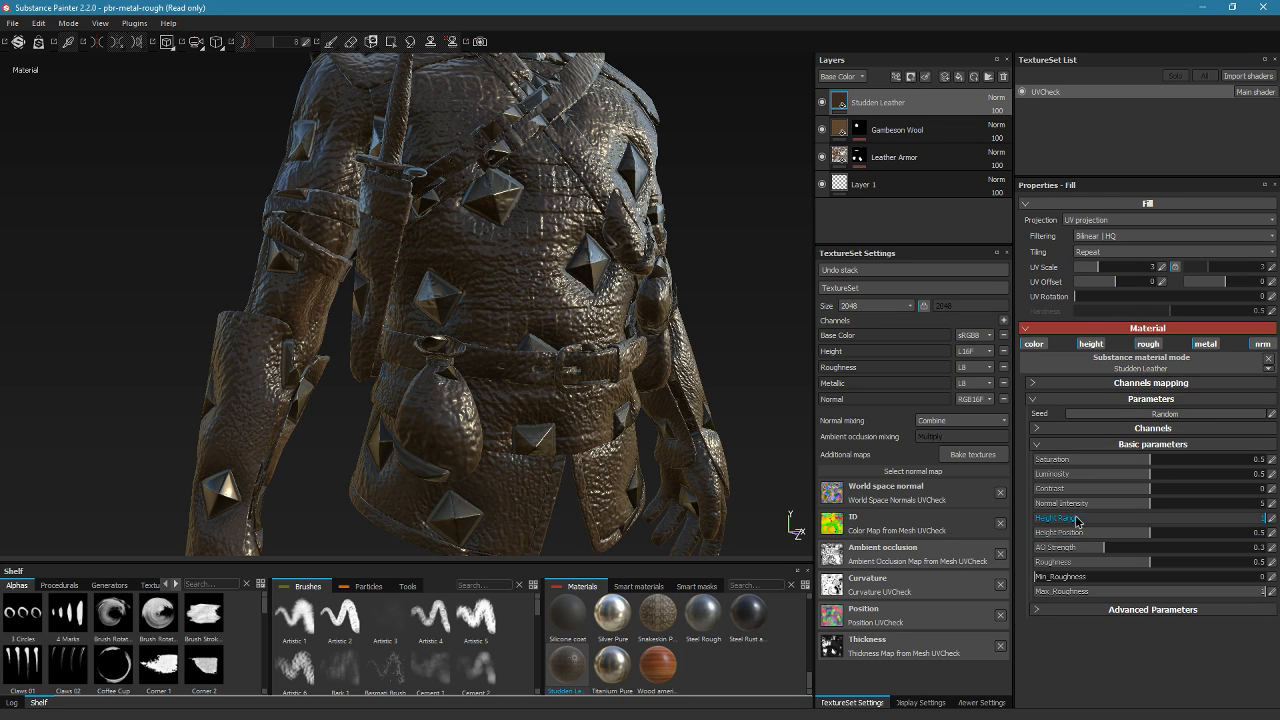
drag(1076, 520, 1050, 532)
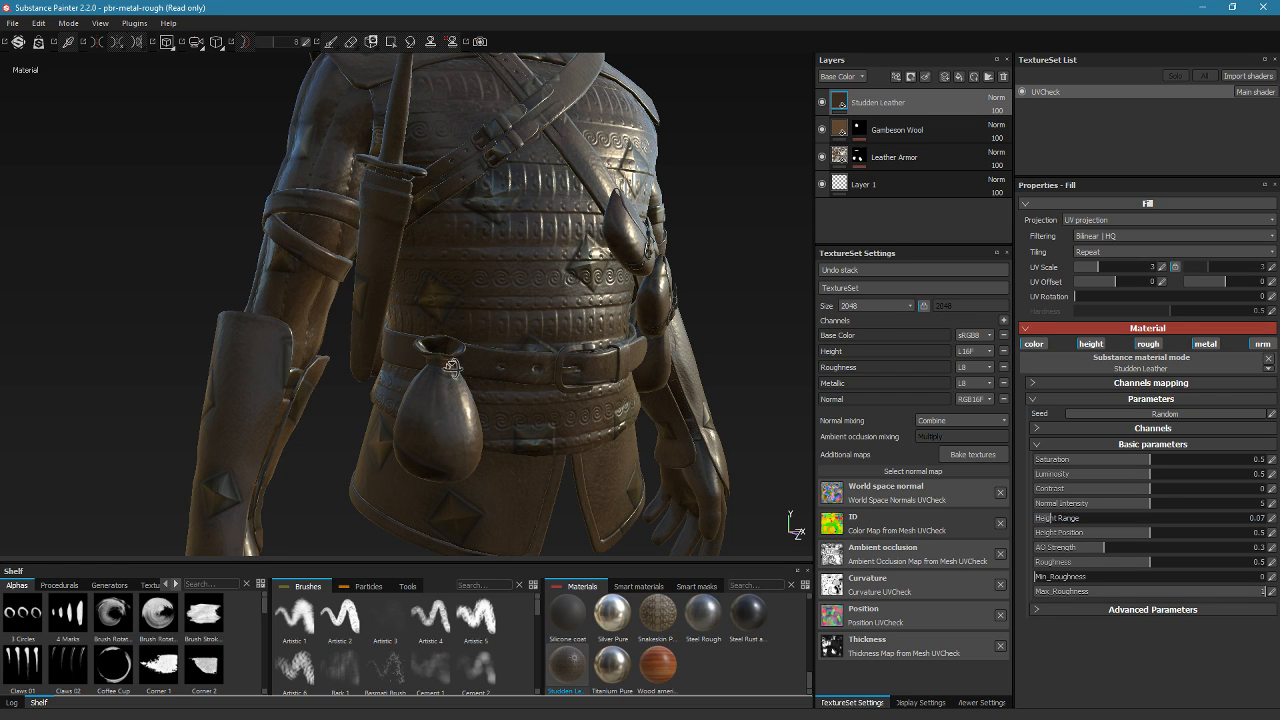
alt+drag(450, 366, 509, 349)
drag(1099, 268, 1117, 269)
alt+drag(286, 366, 344, 374)
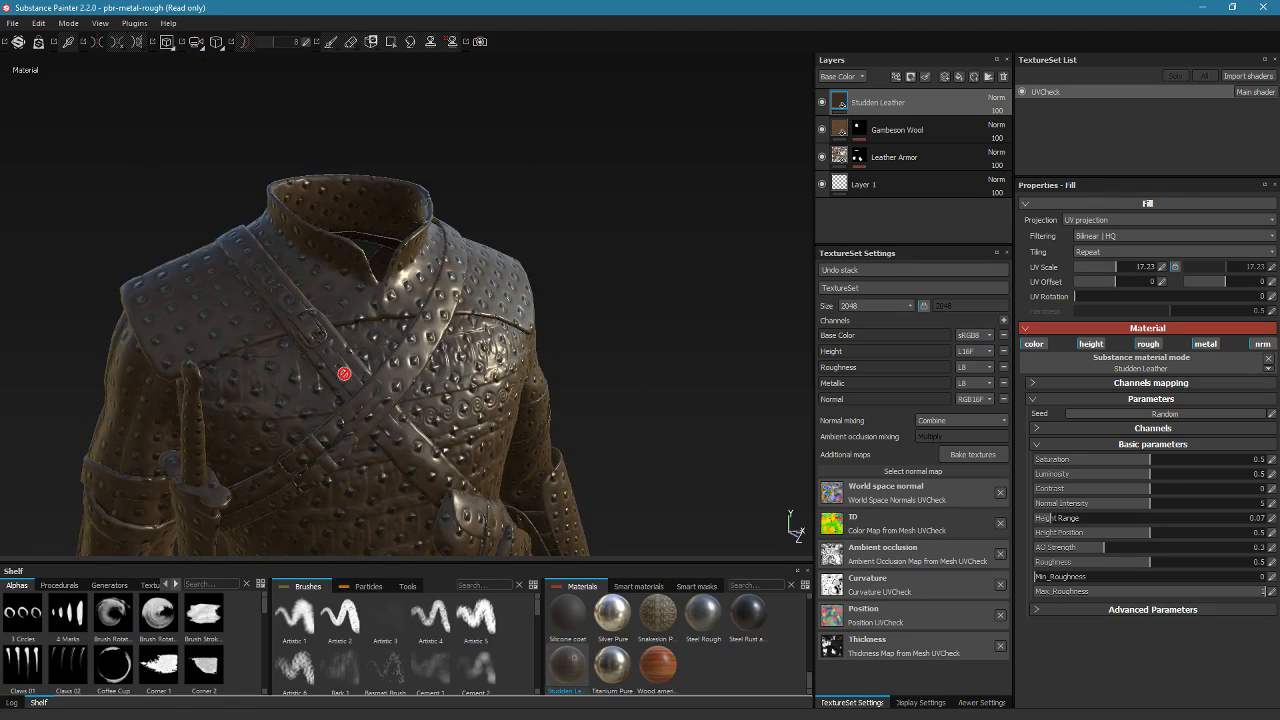
Add a color selection mask to the Studden Leather layer and pick the forearm guard's pinkish-red ID color (RGB 255, 0, 83)
right_click(905, 106)
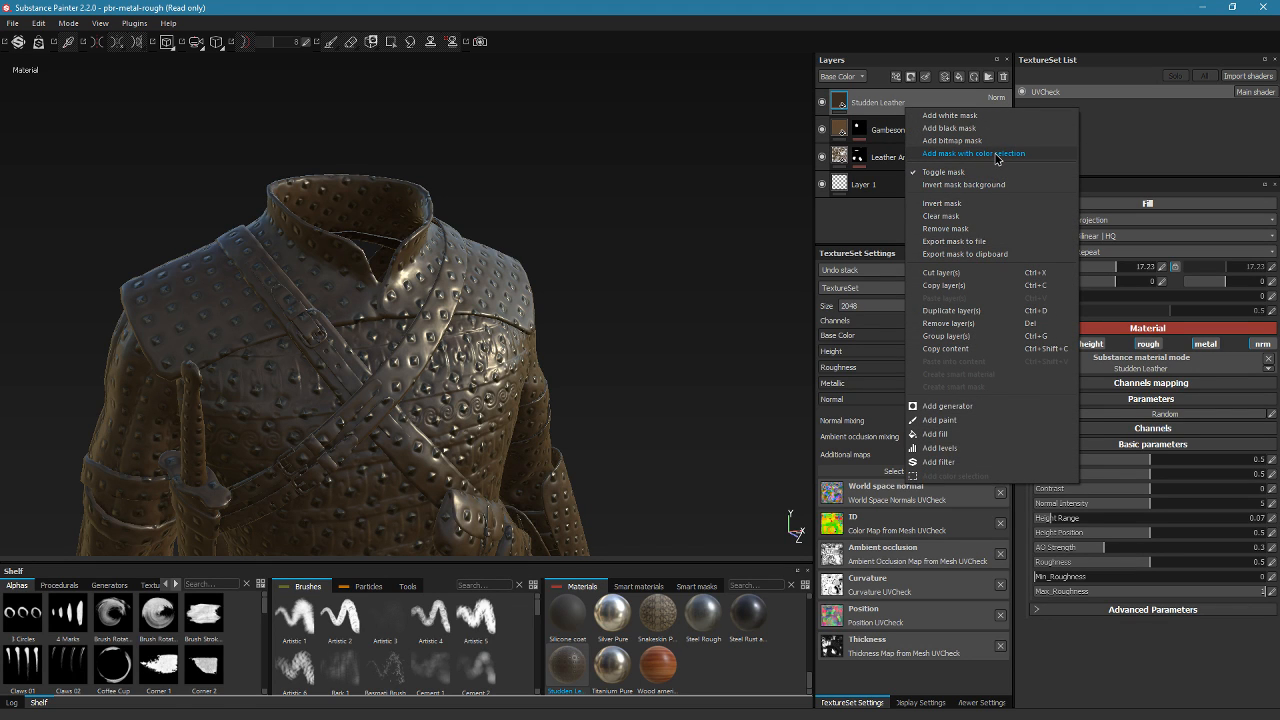
click(996, 158)
alt+middle_drag(335, 378, 463, 27)
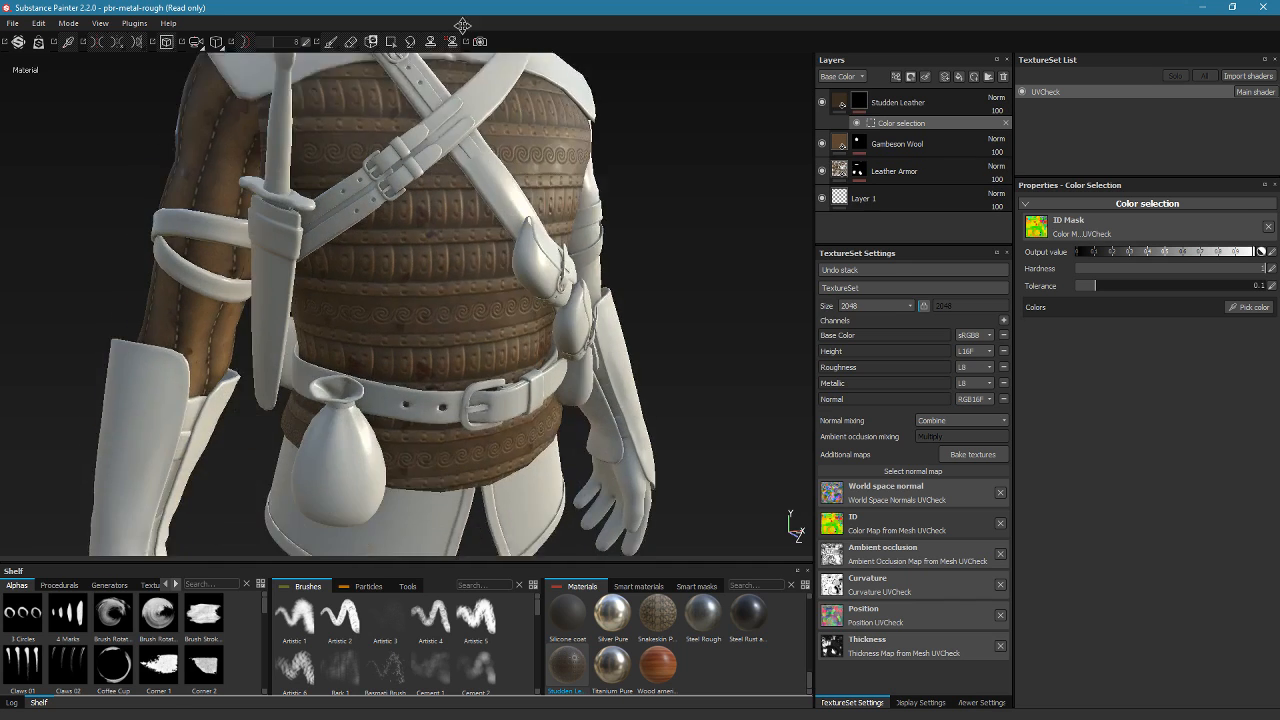
alt+drag(489, 347, 518, 220)
click(1249, 307)
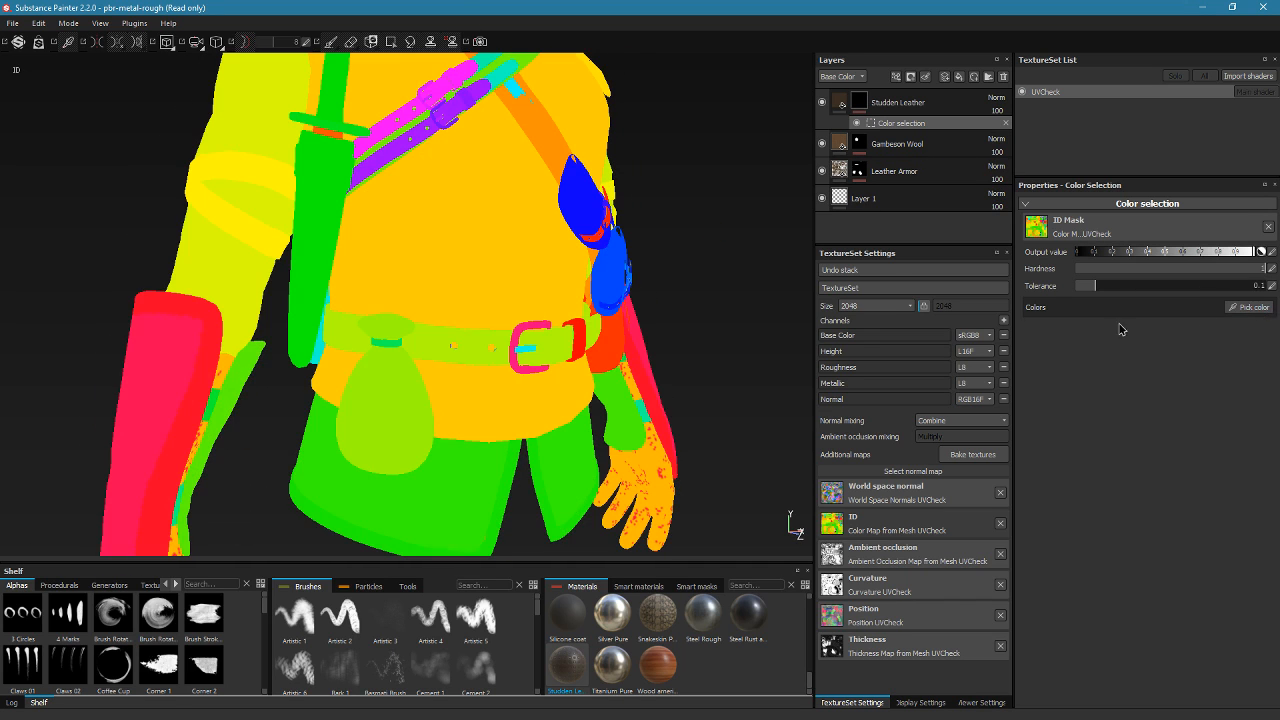
click(170, 369)
alt+drag(229, 386, 310, 345)
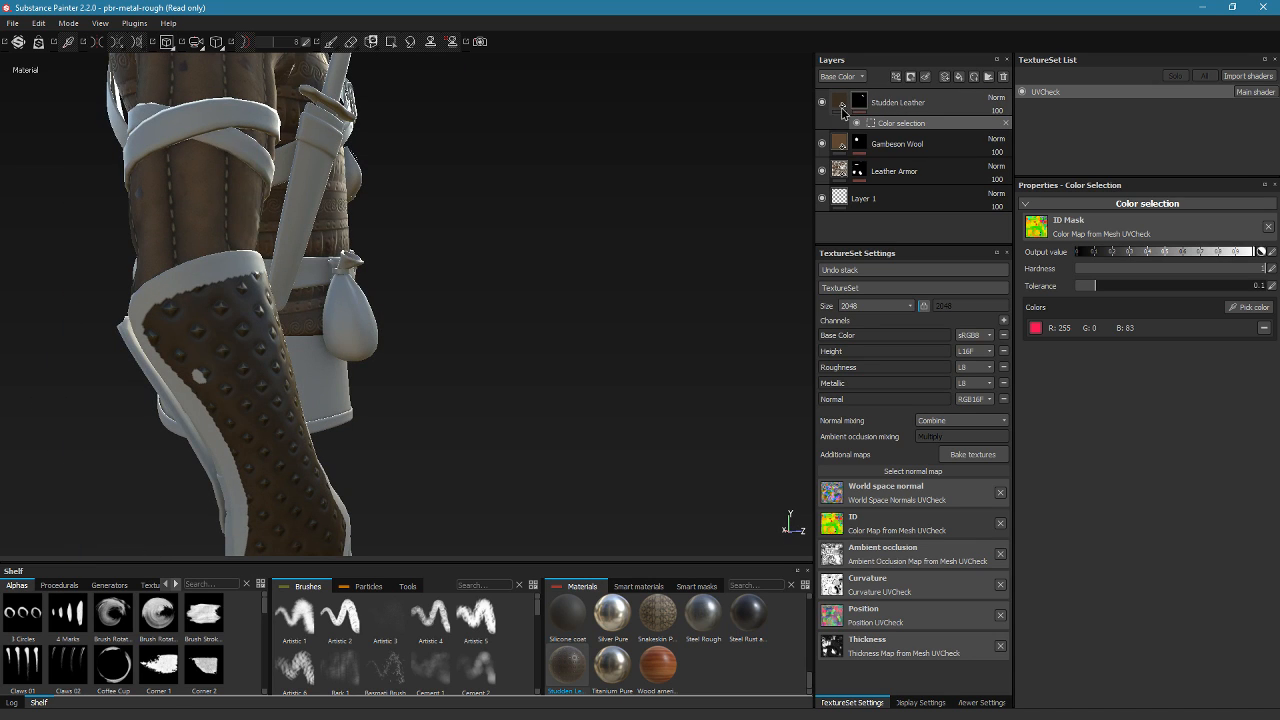
Try a hardness of 0.04 and a tolerance of 0.16 for the color selection, and inspect the mask edge on the forearm guard
click(870, 105)
click(900, 123)
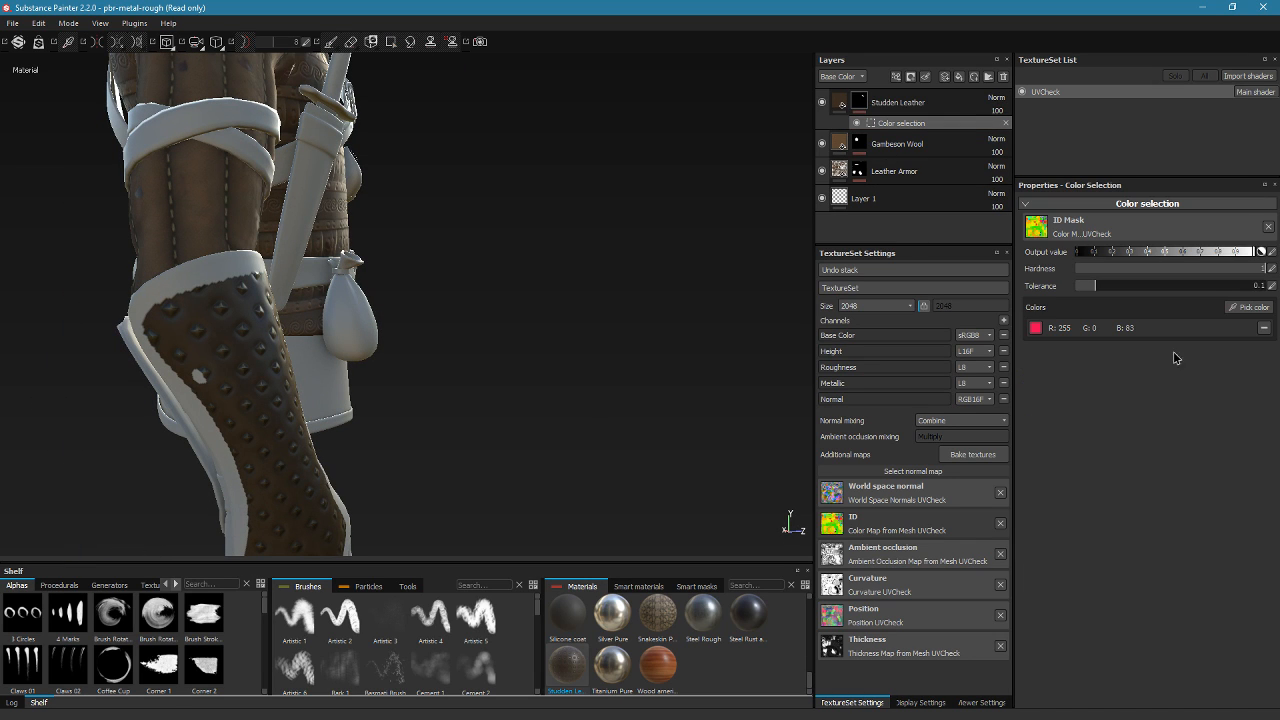
mouse_move(1108, 269)
mouse_down()
mouse_move(1180, 272)
mouse_move(1068, 280)
mouse_up()
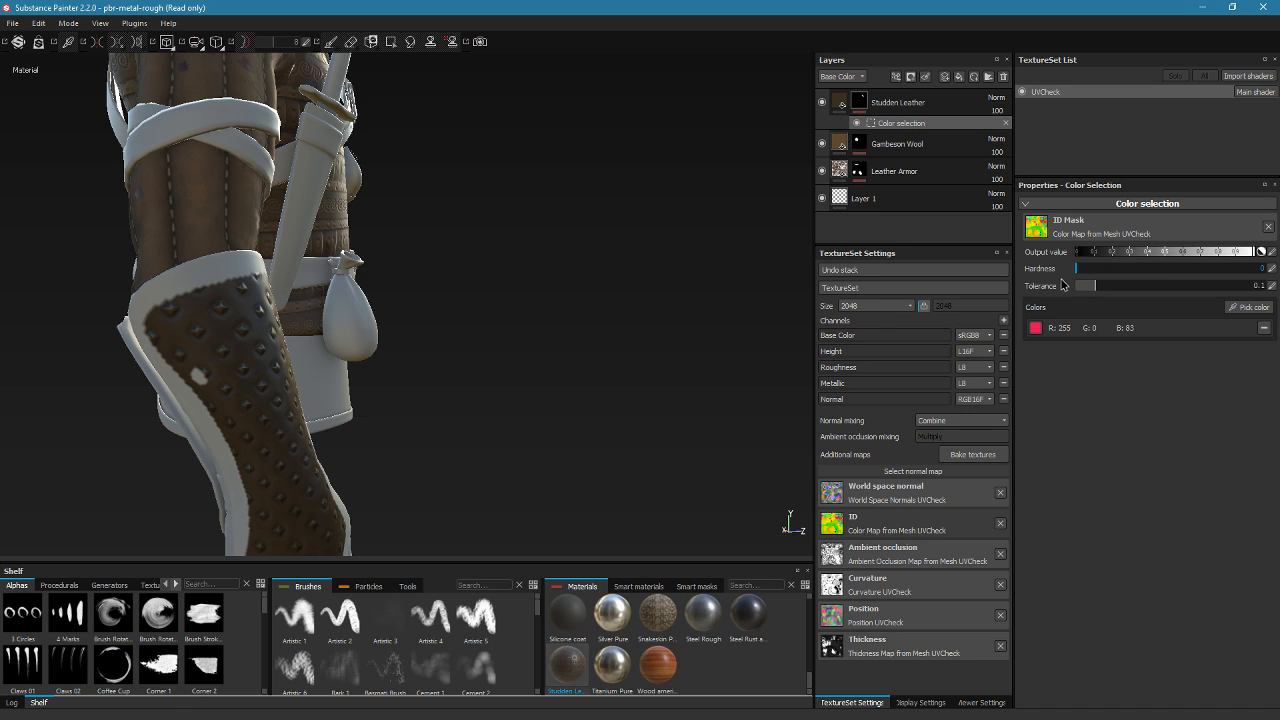
drag(1062, 285, 1084, 280)
alt+drag(484, 418, 341, 418)
drag(1095, 287, 1105, 288)
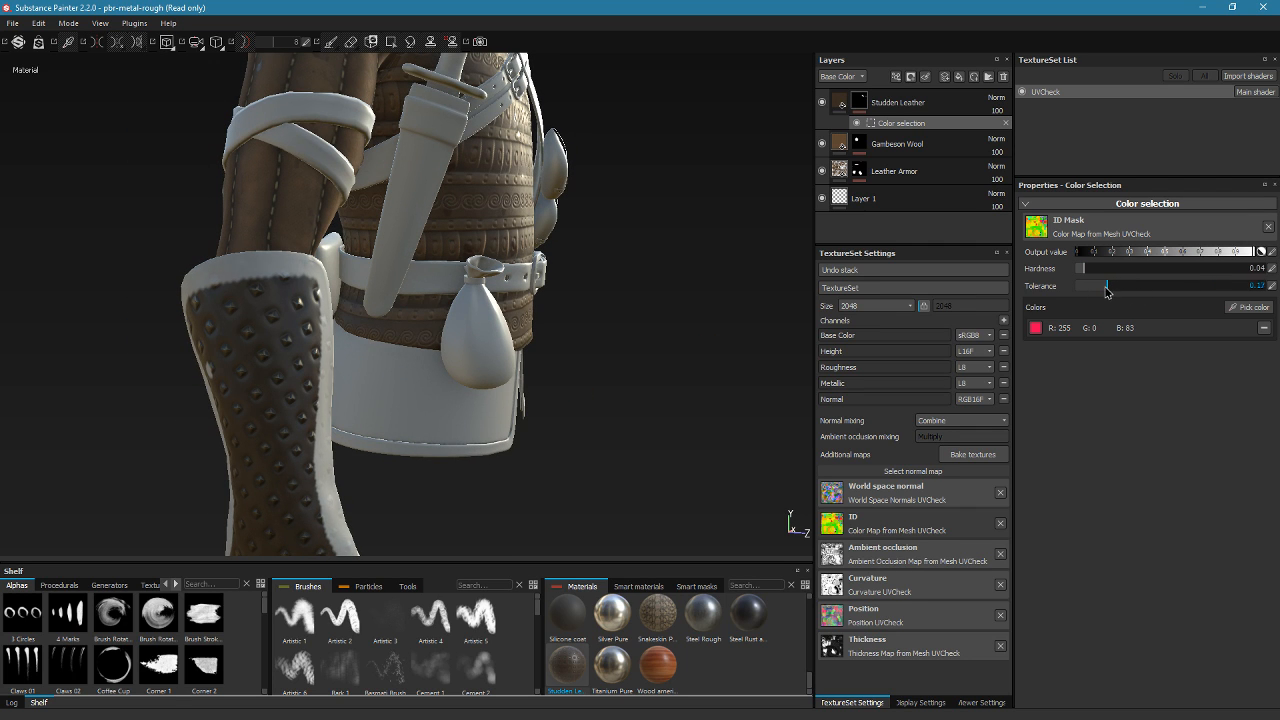
alt+drag(508, 330, 534, 257)
scroll(528, 249, up, 5)
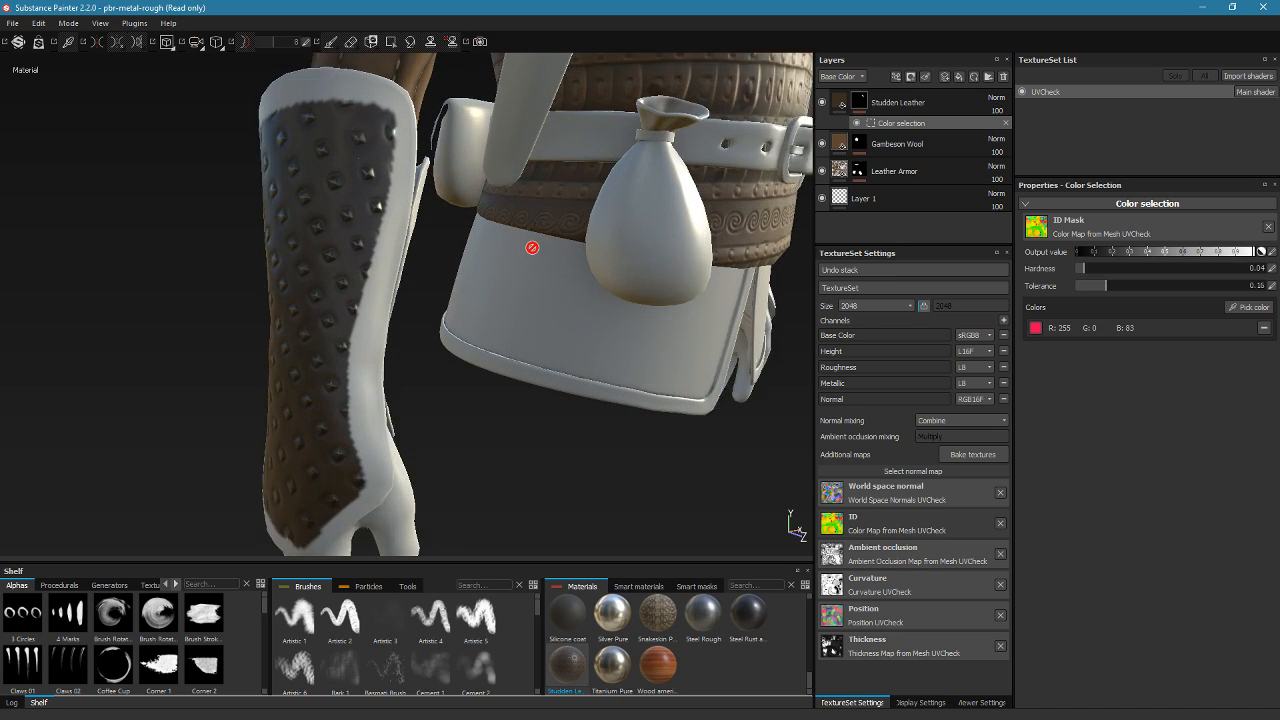
scroll(534, 237, down, 3)
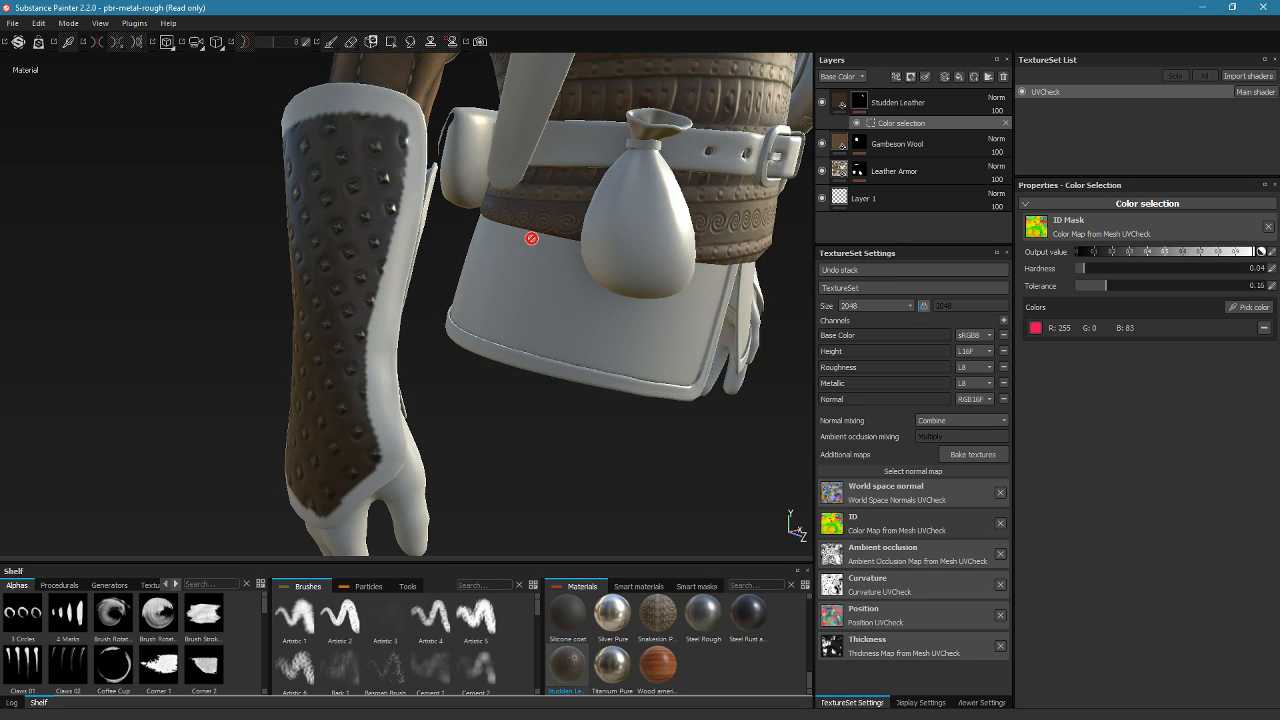
scroll(532, 235, up, 4)
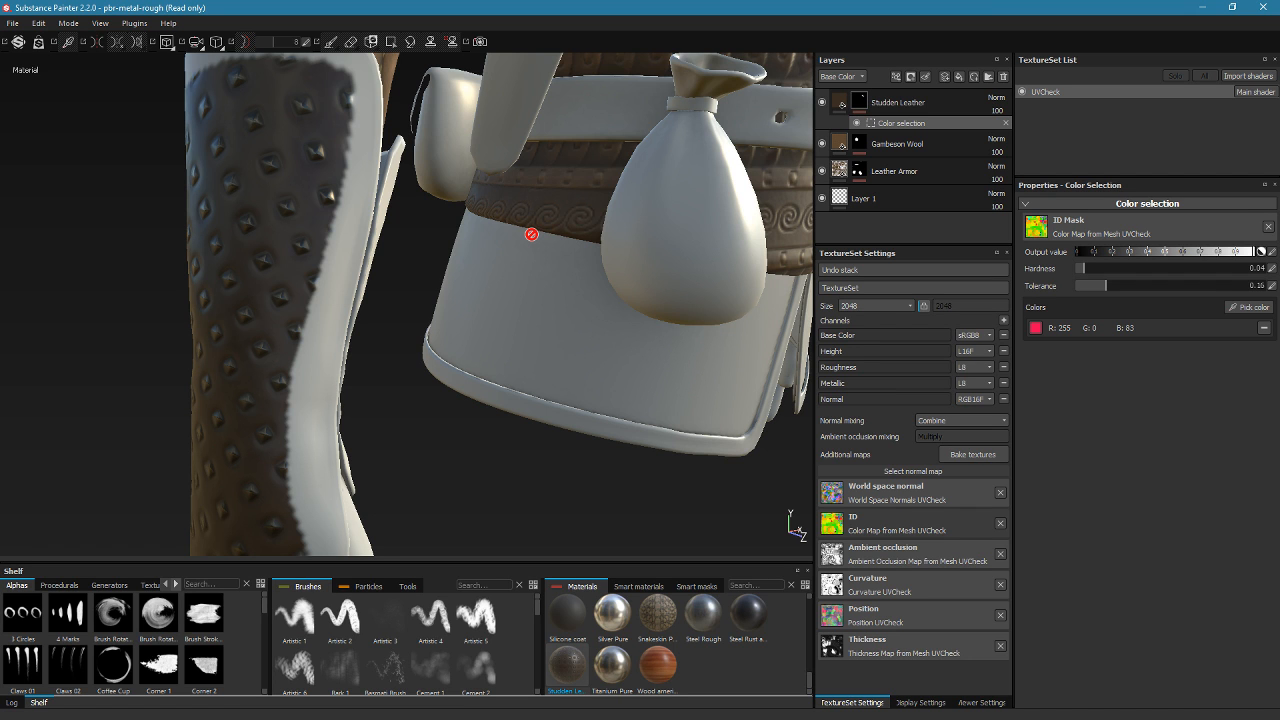
Try a hardness of 0.12 and a tolerance of 0.54 for the color selection, and inspect the forearm guard from several sides
alt+drag(489, 260, 614, 234)
mouse_move(1082, 268)
mouse_down()
mouse_move(1099, 270)
mouse_move(1102, 291)
mouse_move(1264, 299)
mouse_move(1178, 292)
mouse_up()
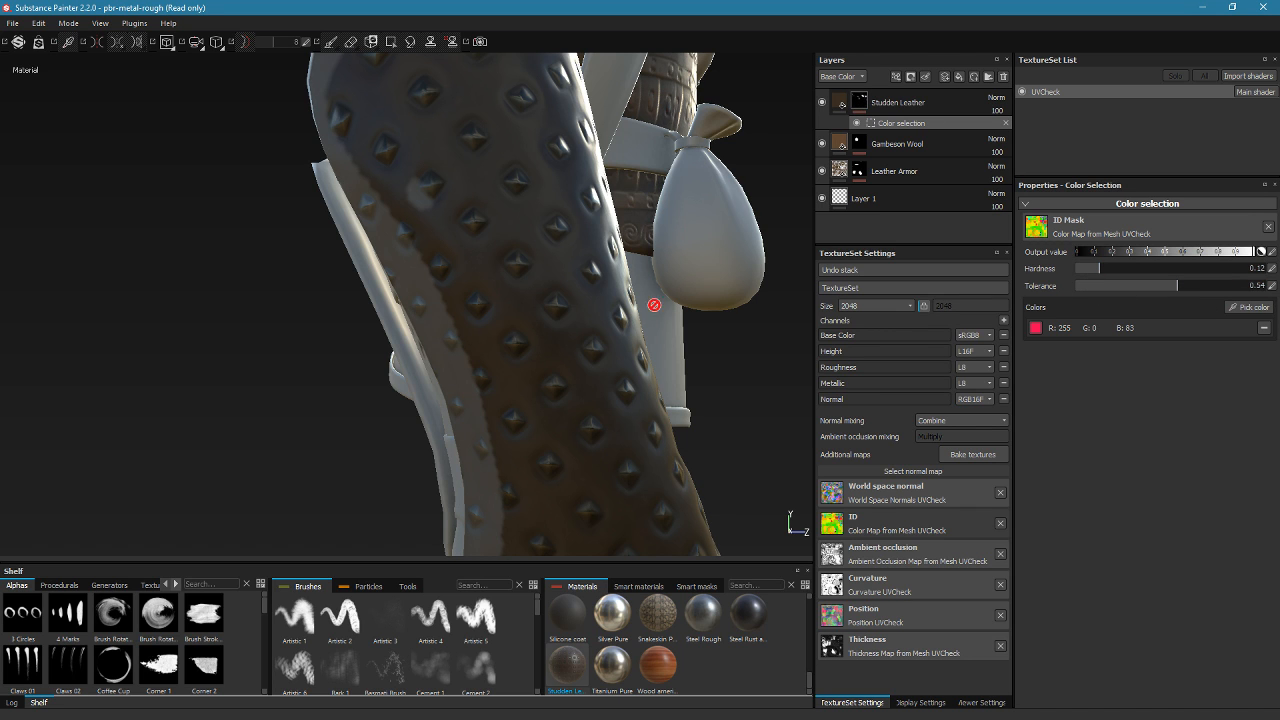
mouse_move(654, 304)
alt+mouse_down()
mouse_move(449, 300)
mouse_move(491, 63)
mouse_move(580, 223)
mouse_move(365, 214)
mouse_move(491, 251)
alt+mouse_up()
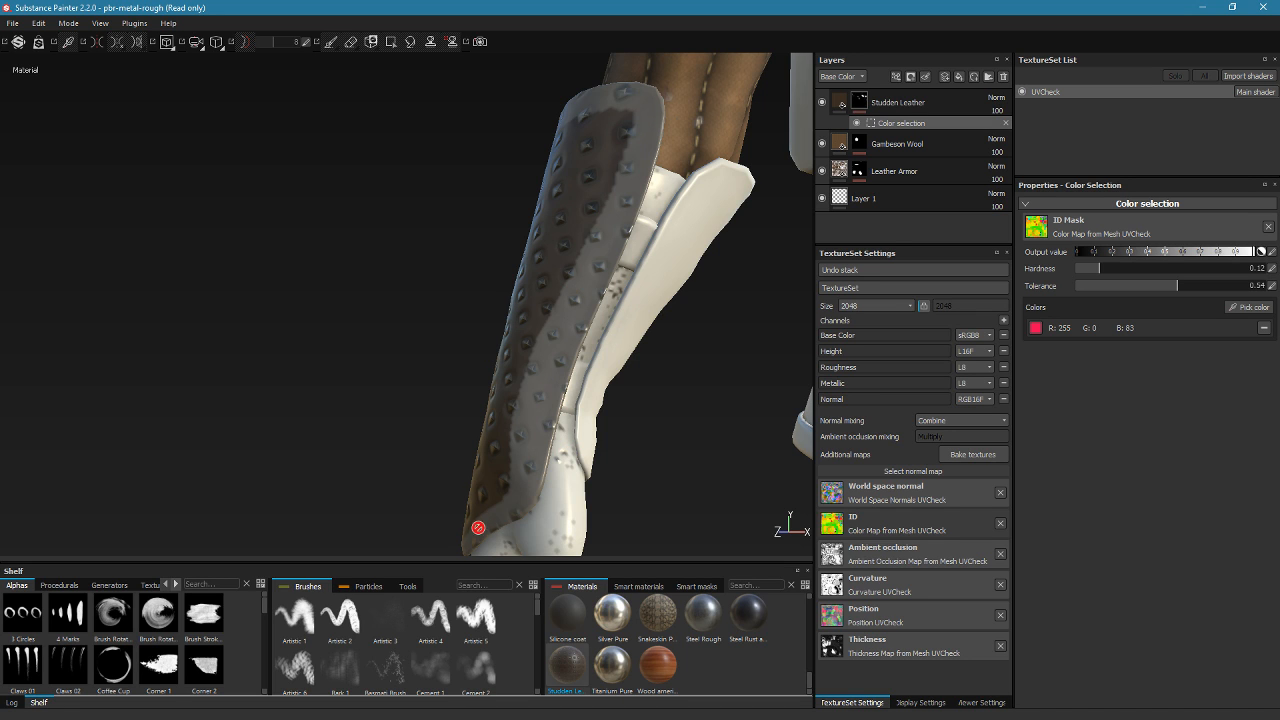
alt+drag(534, 403, 688, 262)
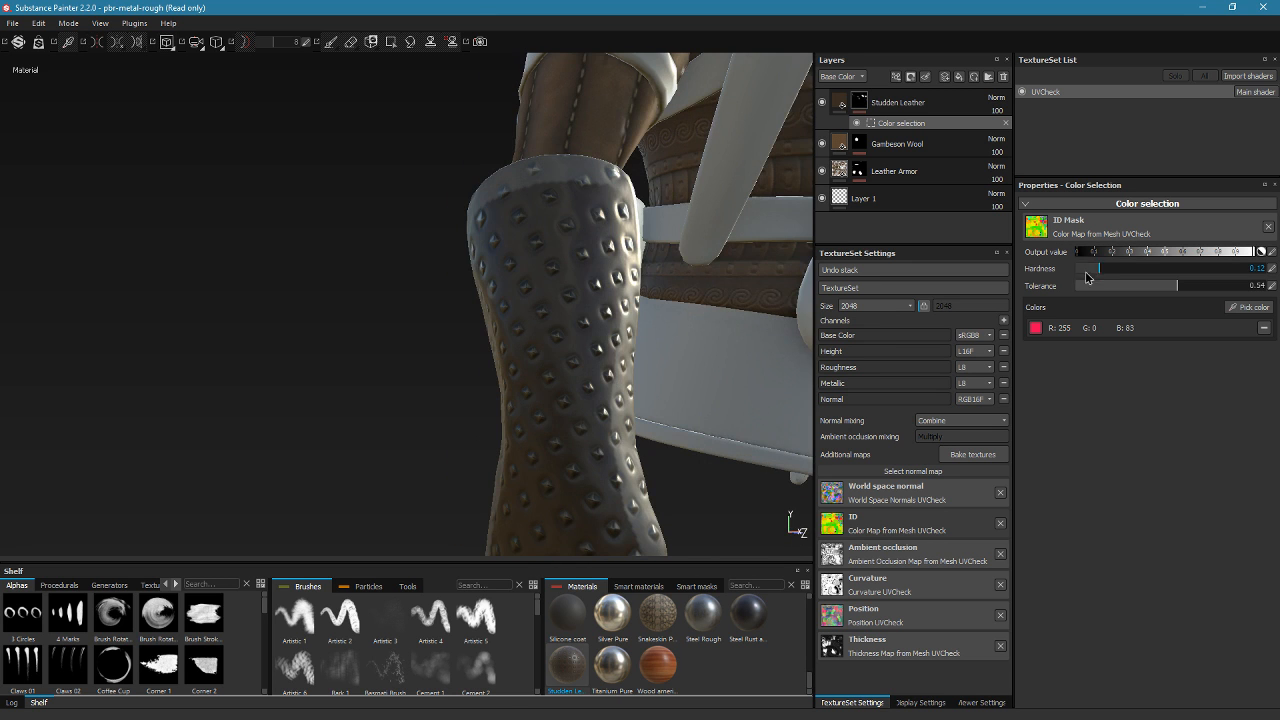
alt+drag(617, 358, 623, 263)
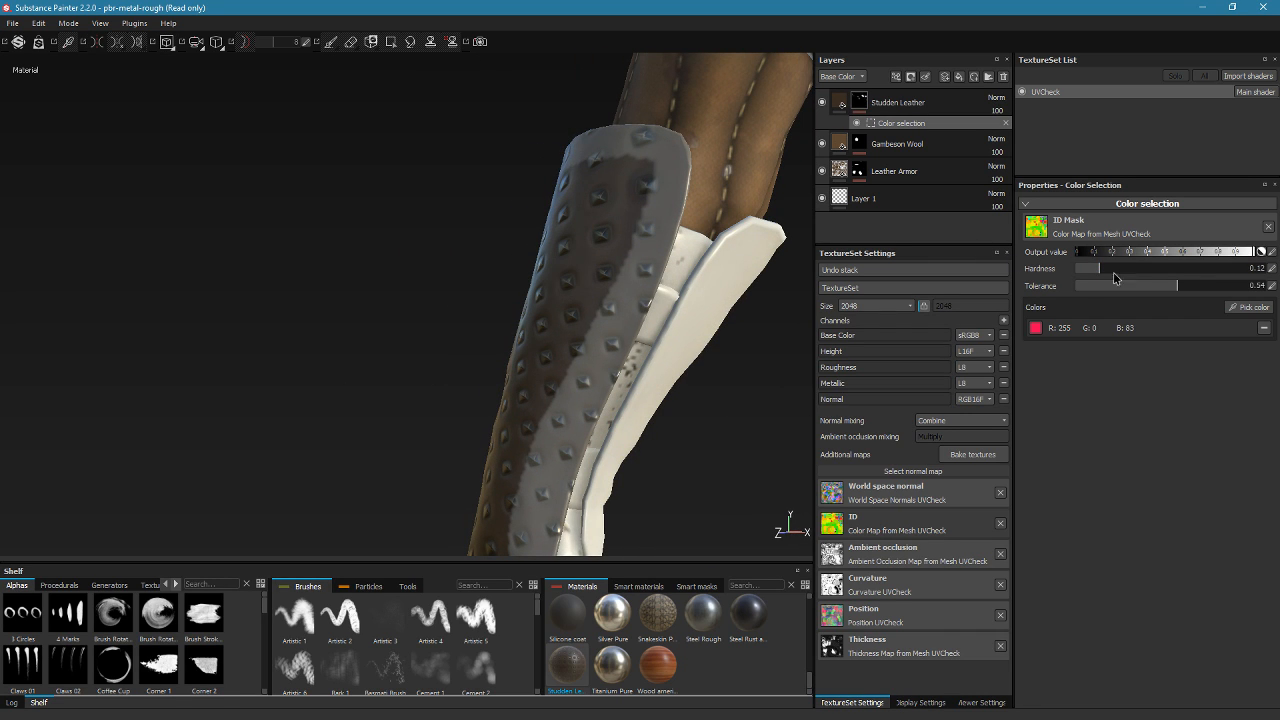
mouse_move(698, 231)
alt+mouse_down()
mouse_move(737, 268)
mouse_move(711, 240)
alt+mouse_up()
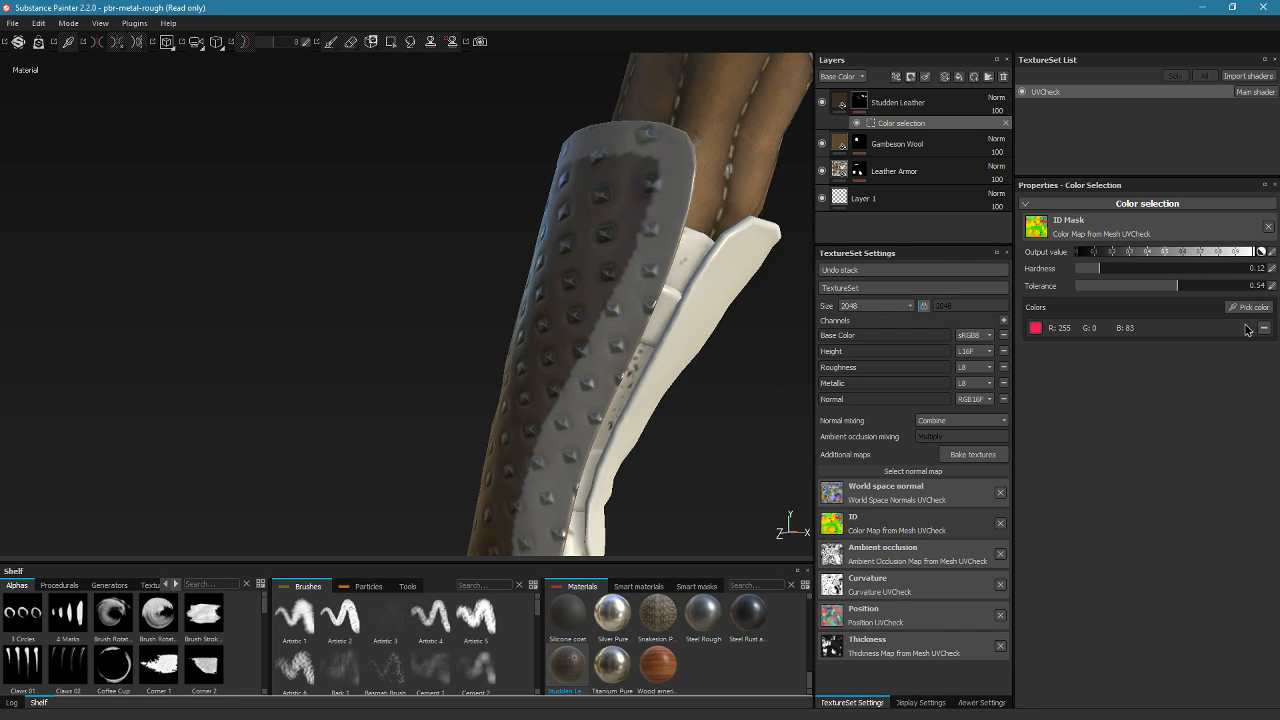
Set the color selection's hardness back to 1 and its tolerance to 0, and inspect the forearm guard's border
drag(1099, 268, 1276, 270)
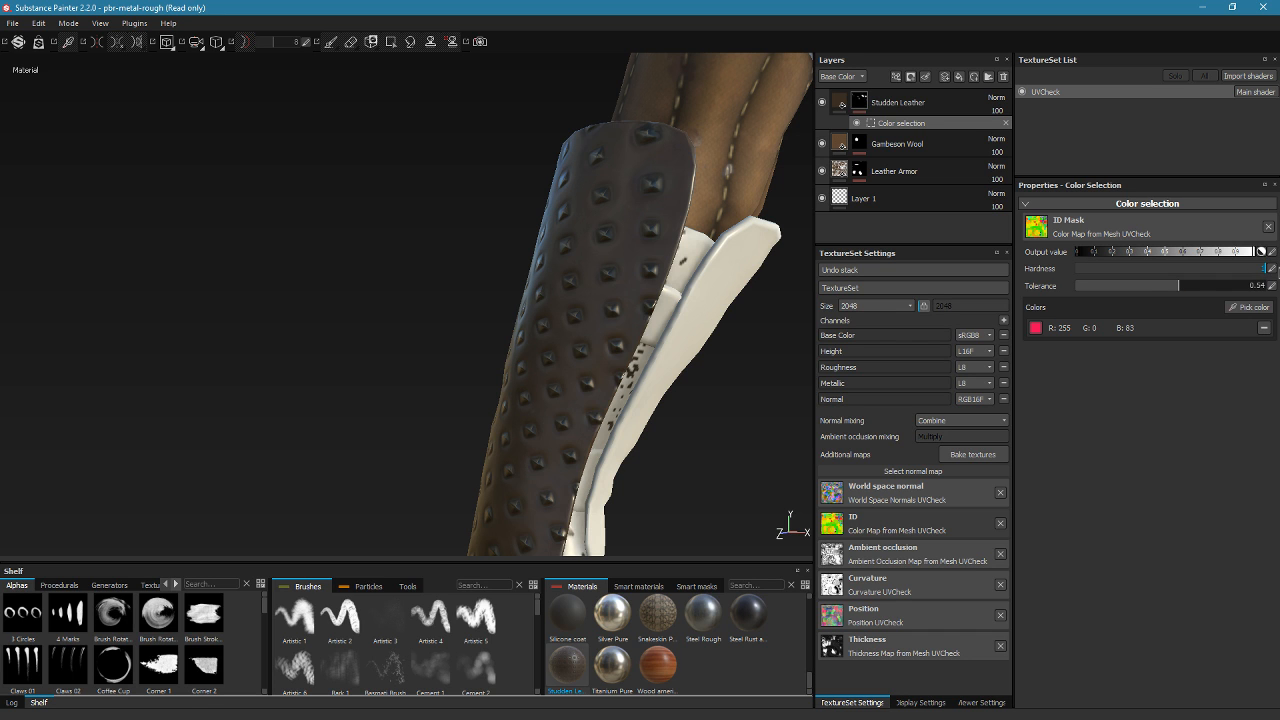
mouse_move(720, 289)
alt+mouse_down()
mouse_move(663, 280)
mouse_move(708, 289)
alt+mouse_up()
drag(1148, 286, 944, 292)
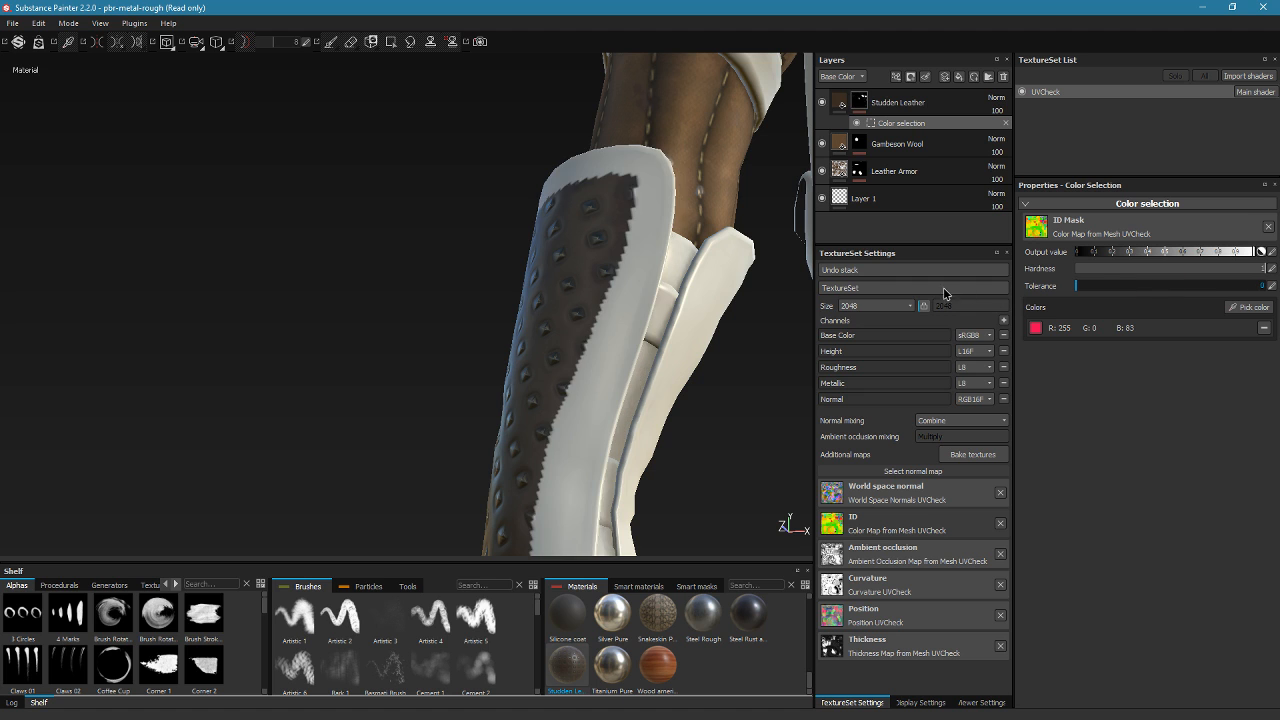
alt+drag(614, 298, 559, 208)
alt+drag(517, 425, 543, 366)
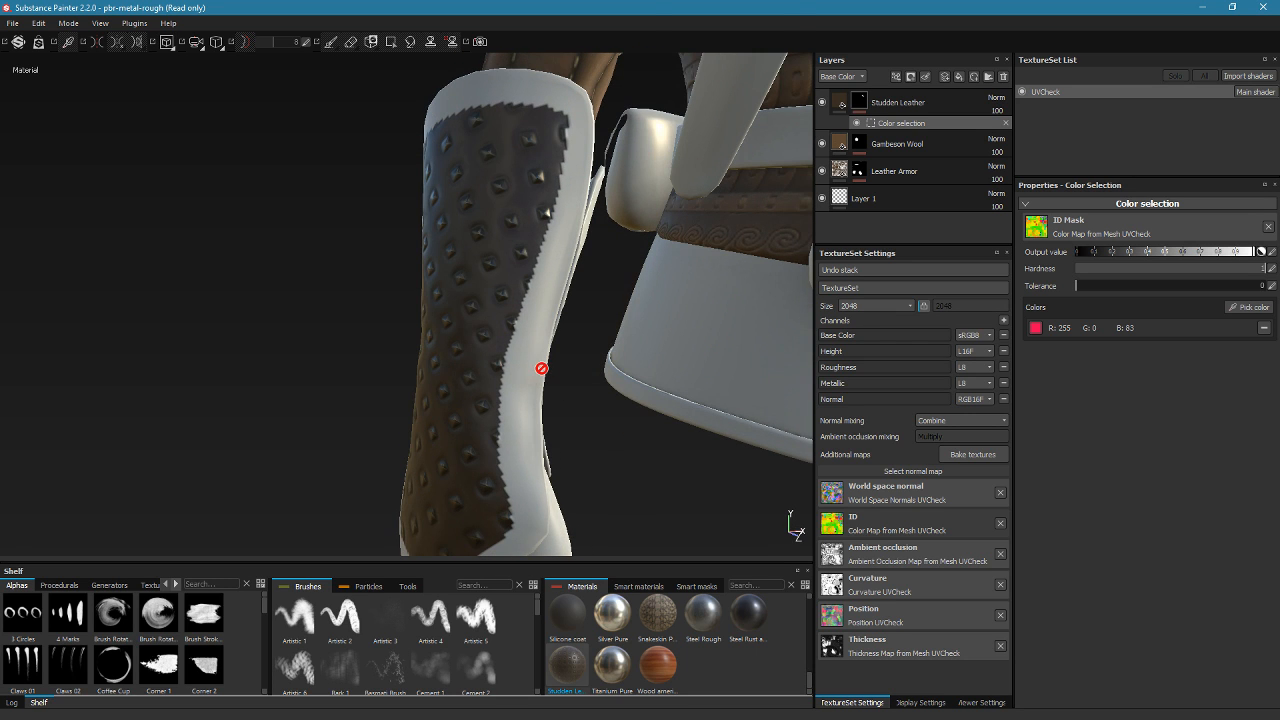
Add the forearm guard border's red ID color (RGB 255, 0, 41) to the mask and set the tolerance to 0.11
click(1246, 307)
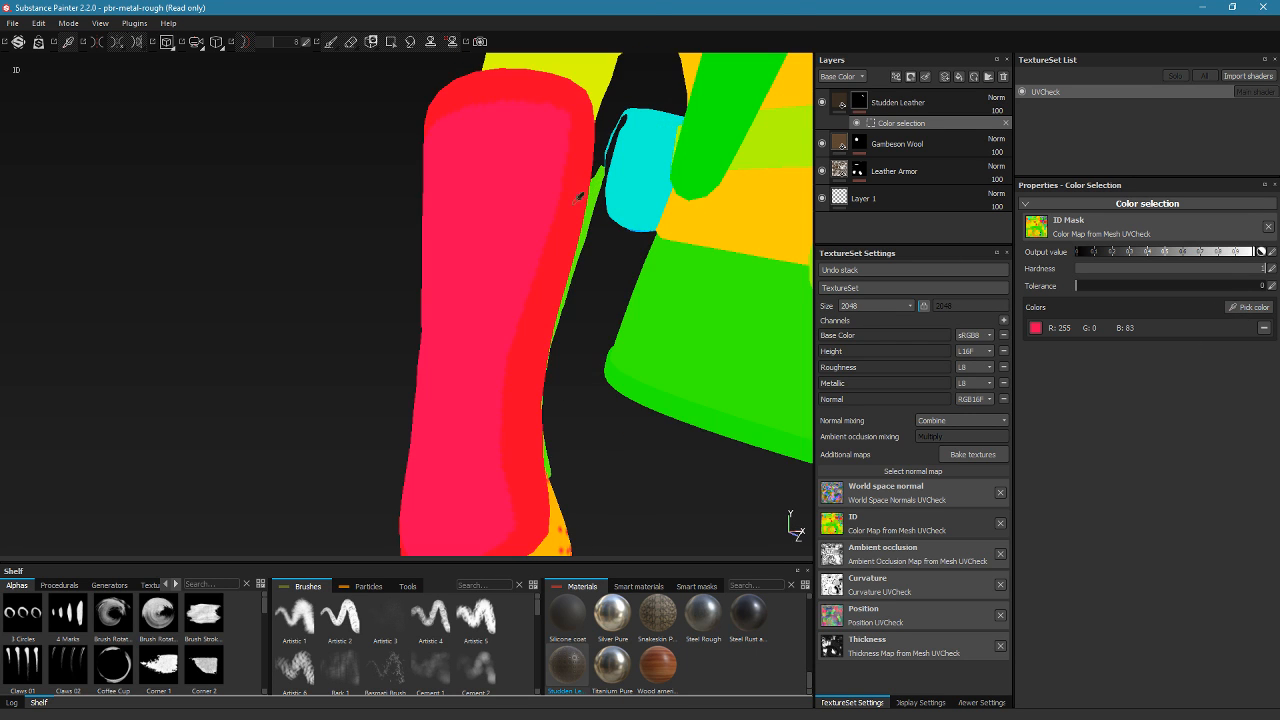
click(578, 197)
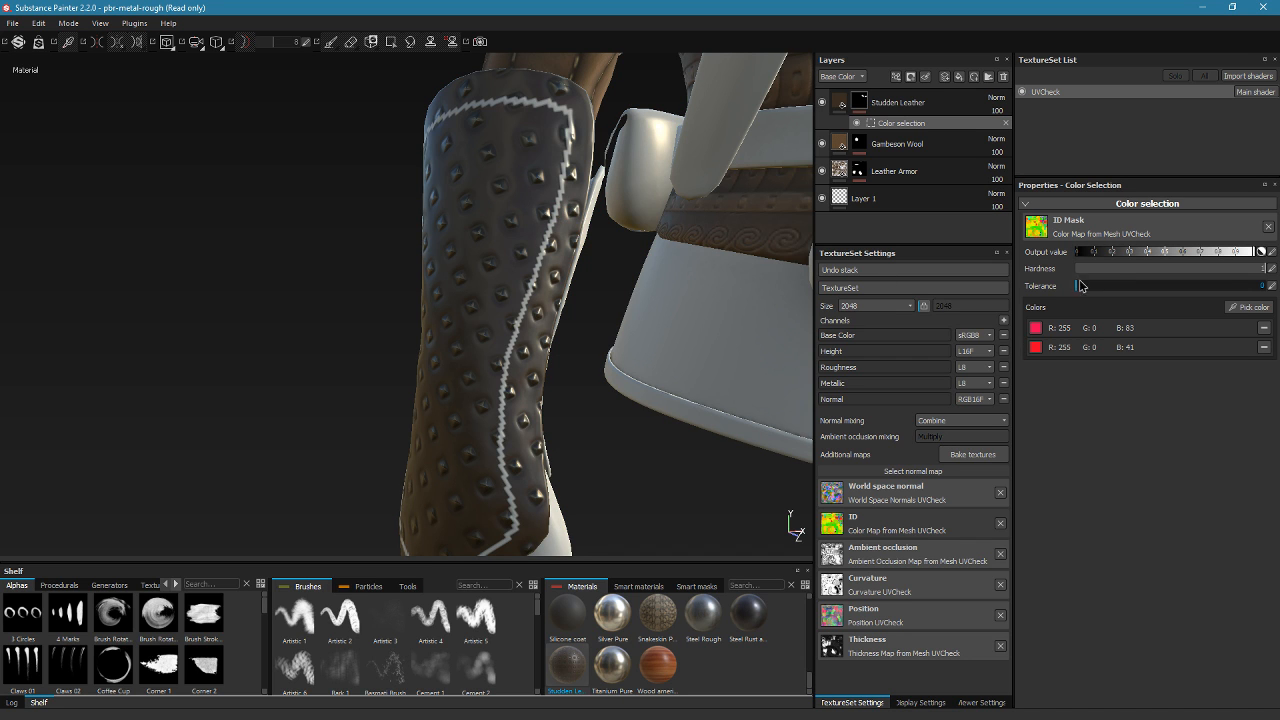
drag(1080, 287, 1096, 287)
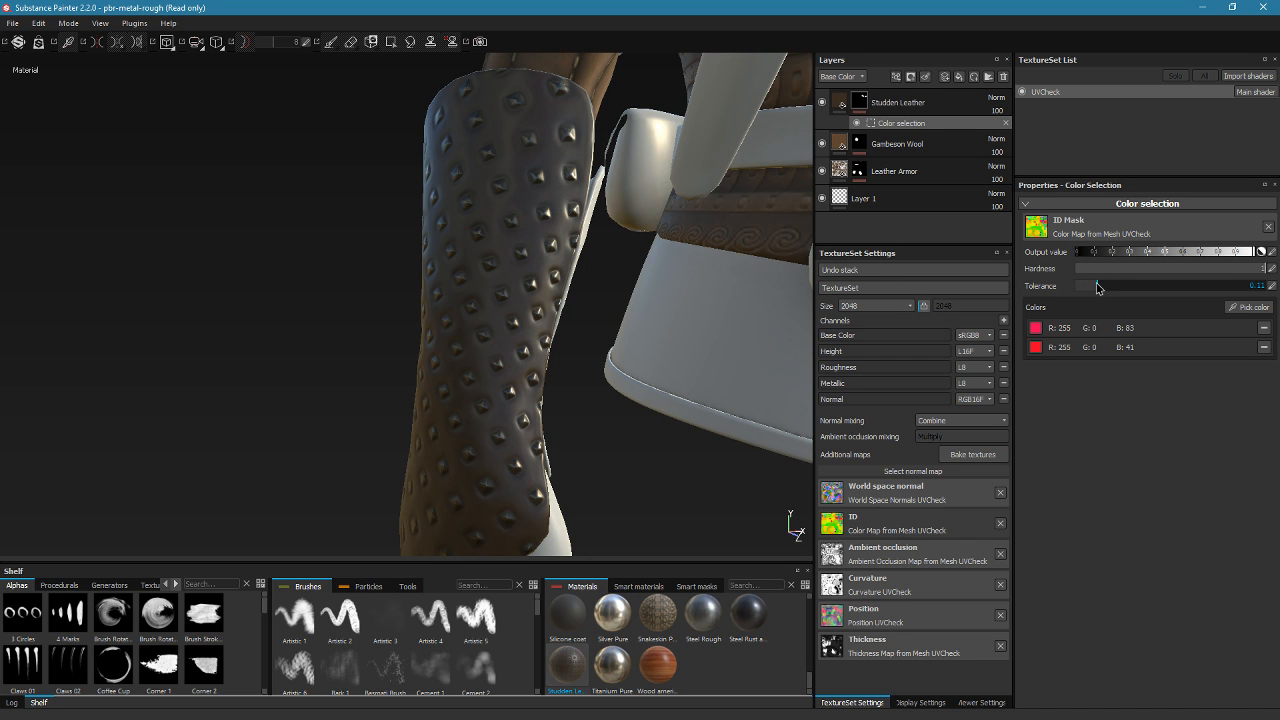
alt+drag(560, 340, 371, 400)
alt+drag(406, 309, 359, 422)
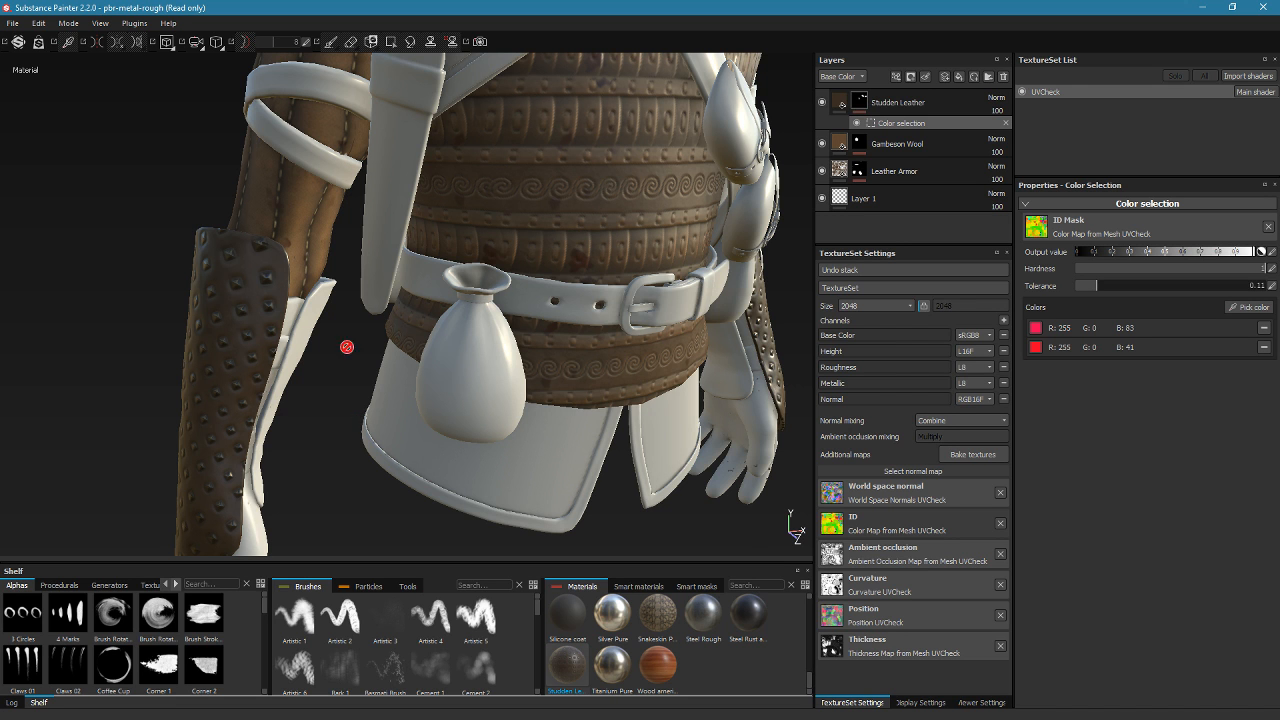
alt+middle_drag(522, 186, 520, 392)
alt+drag(528, 335, 757, 176)
alt+scroll(557, 268, down, 4)
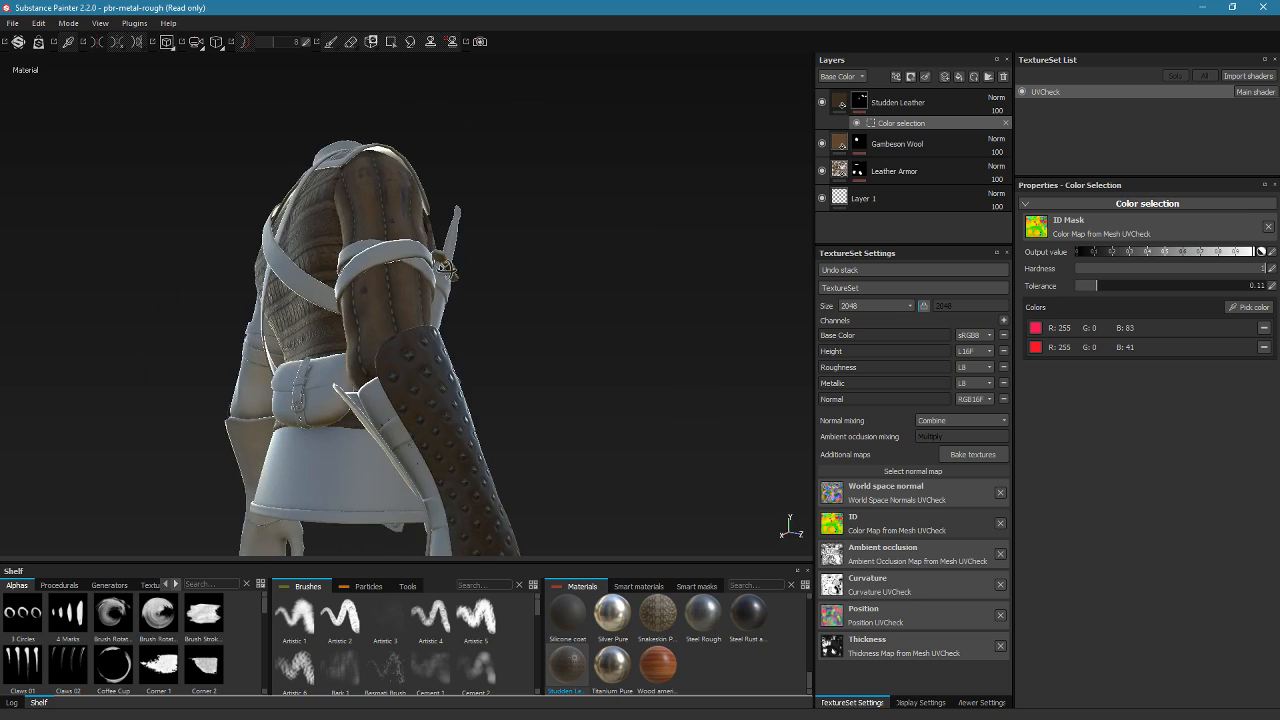
Add the green ID color (RGB 96, 255, 0) of the forearm guard's inner plate to the studded leather mask
scroll(554, 308, up, 4)
scroll(554, 308, down, 4)
alt+drag(554, 308, 40, 290)
scroll(362, 308, up, 5)
scroll(362, 308, down, 5)
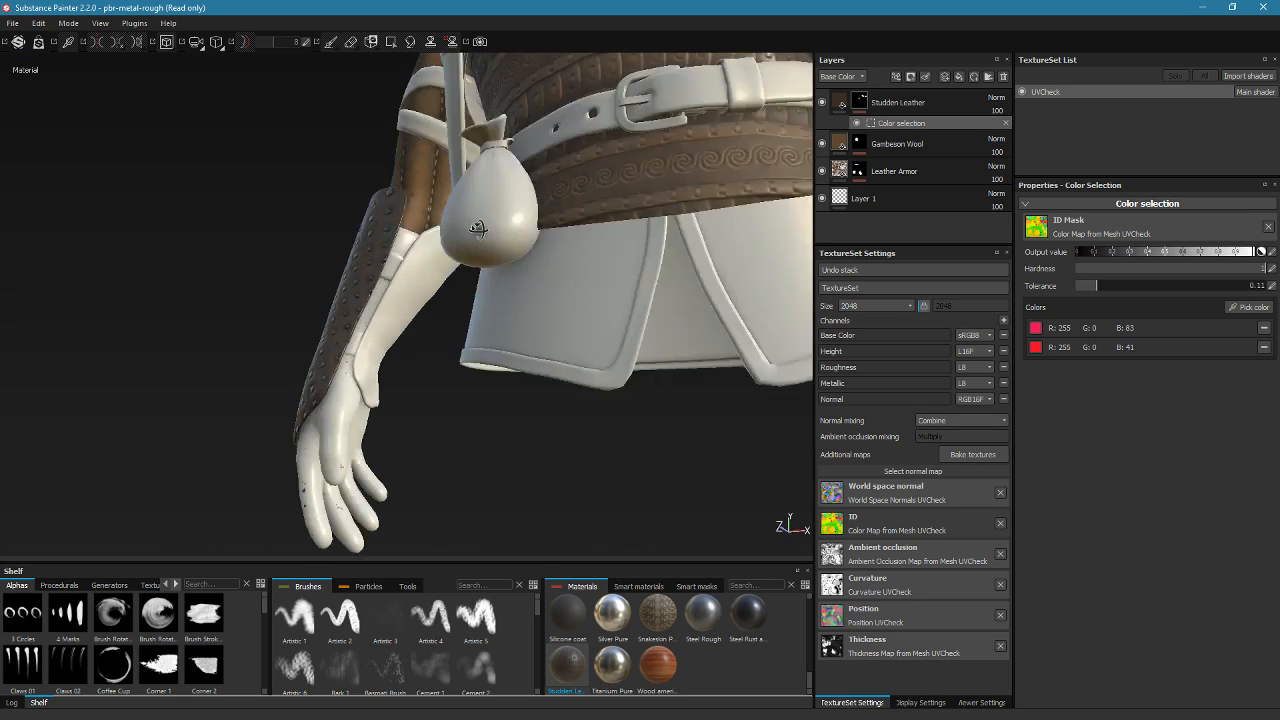
click(1256, 308)
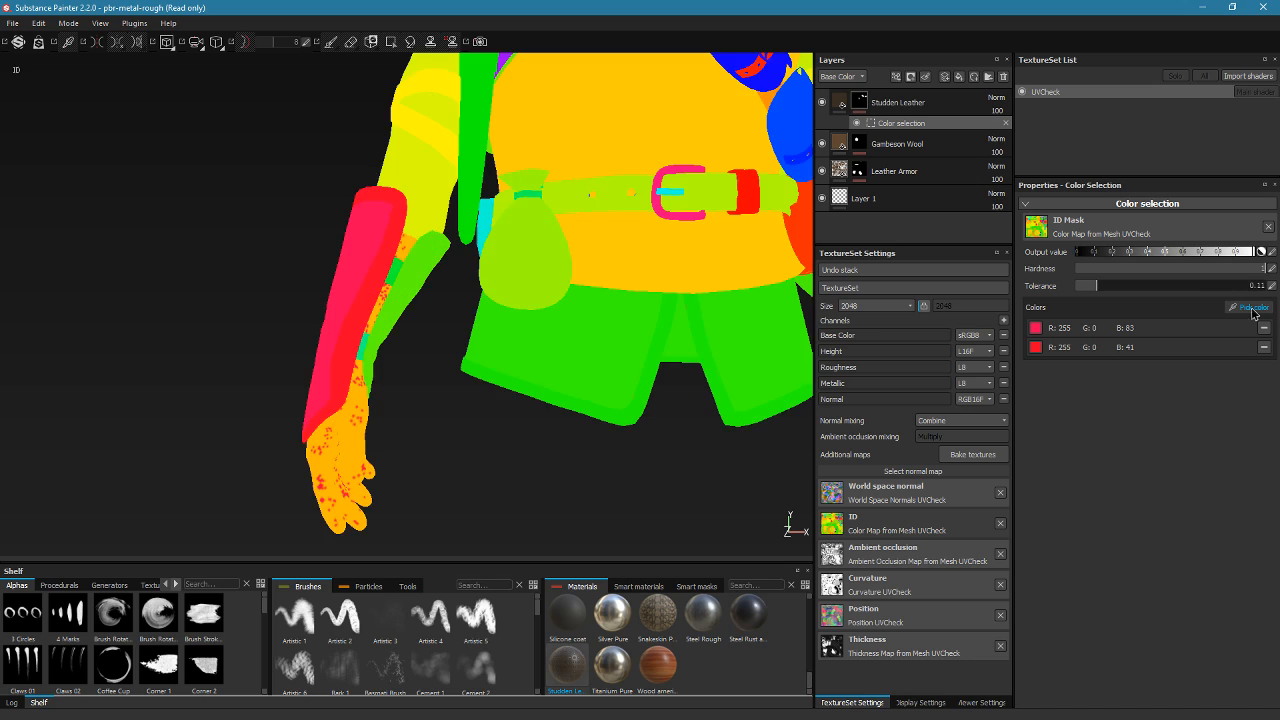
click(408, 288)
alt+drag(443, 329, 177, 274)
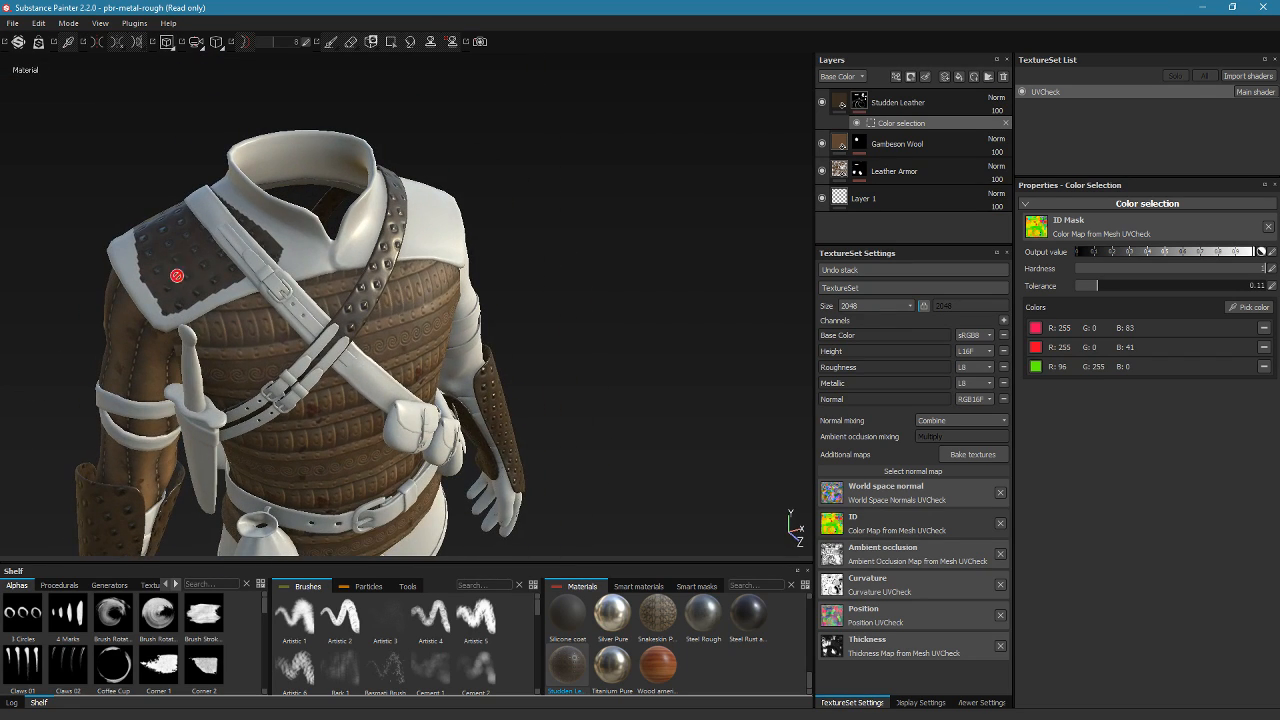
Try to pick one more ID color for the studded leather mask, and inspect the shoulder and forearm guard
click(1248, 307)
click(234, 257)
alt+drag(309, 309, 280, 142)
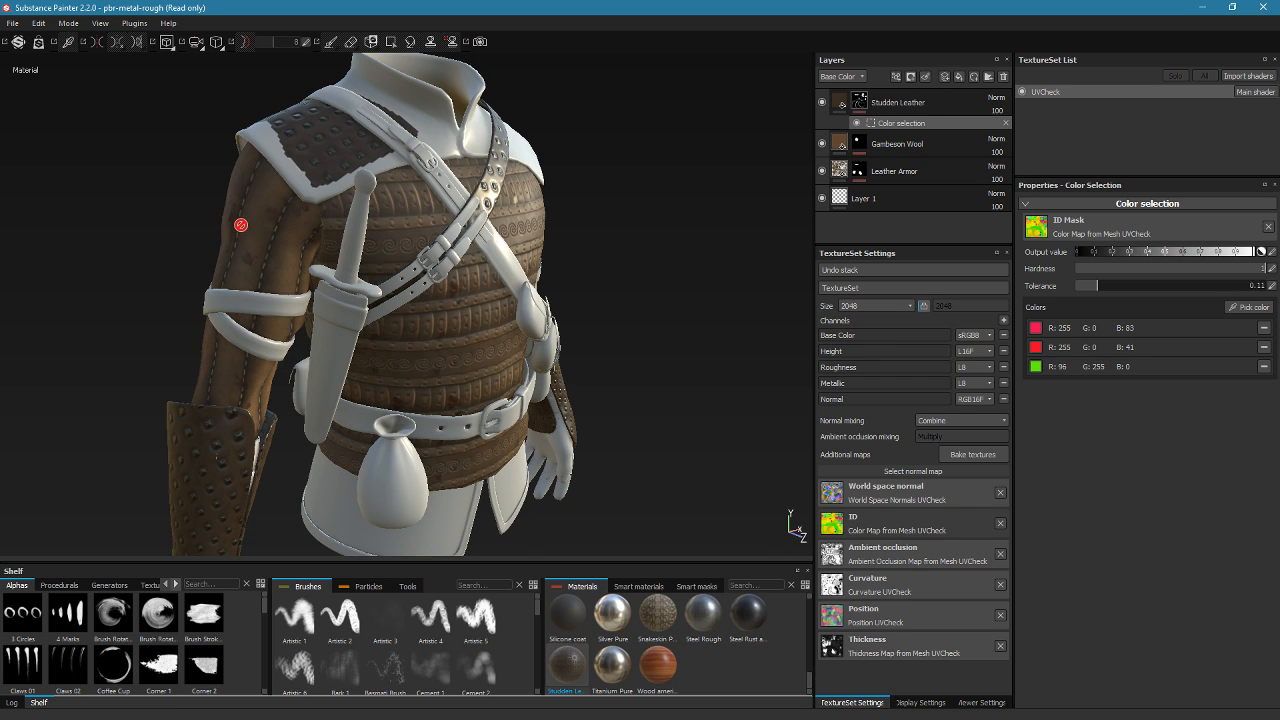
alt+drag(240, 223, 319, 208)
alt+middle_drag(355, 347, 391, 143)
alt+drag(458, 200, 478, 263)
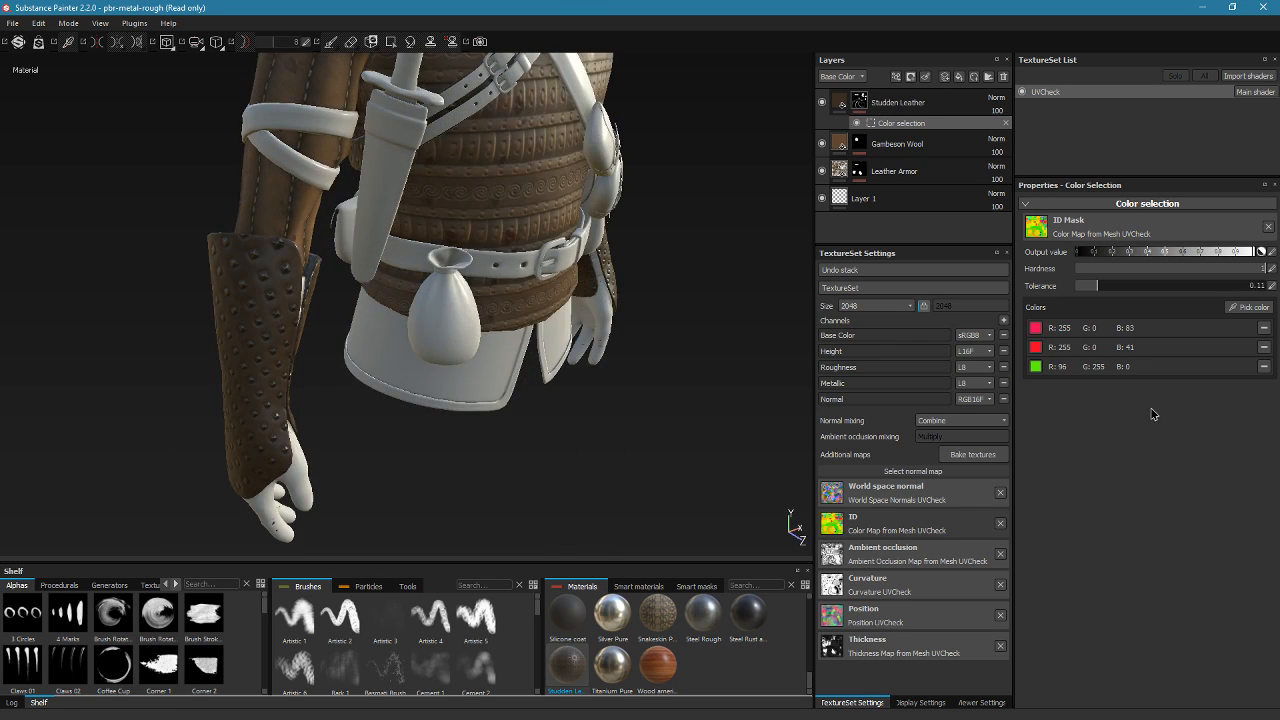
Set the studded leather material's Aging Amount to 0.77 in its advanced parameters
click(840, 102)
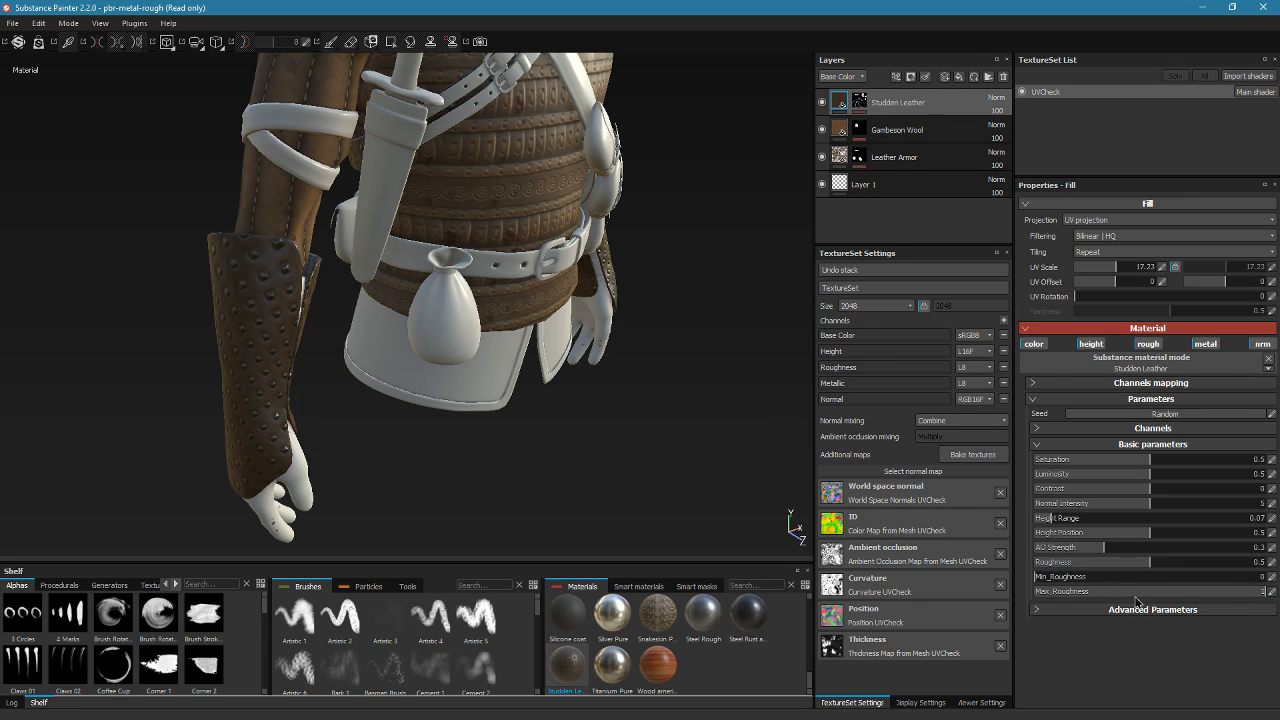
click(1117, 611)
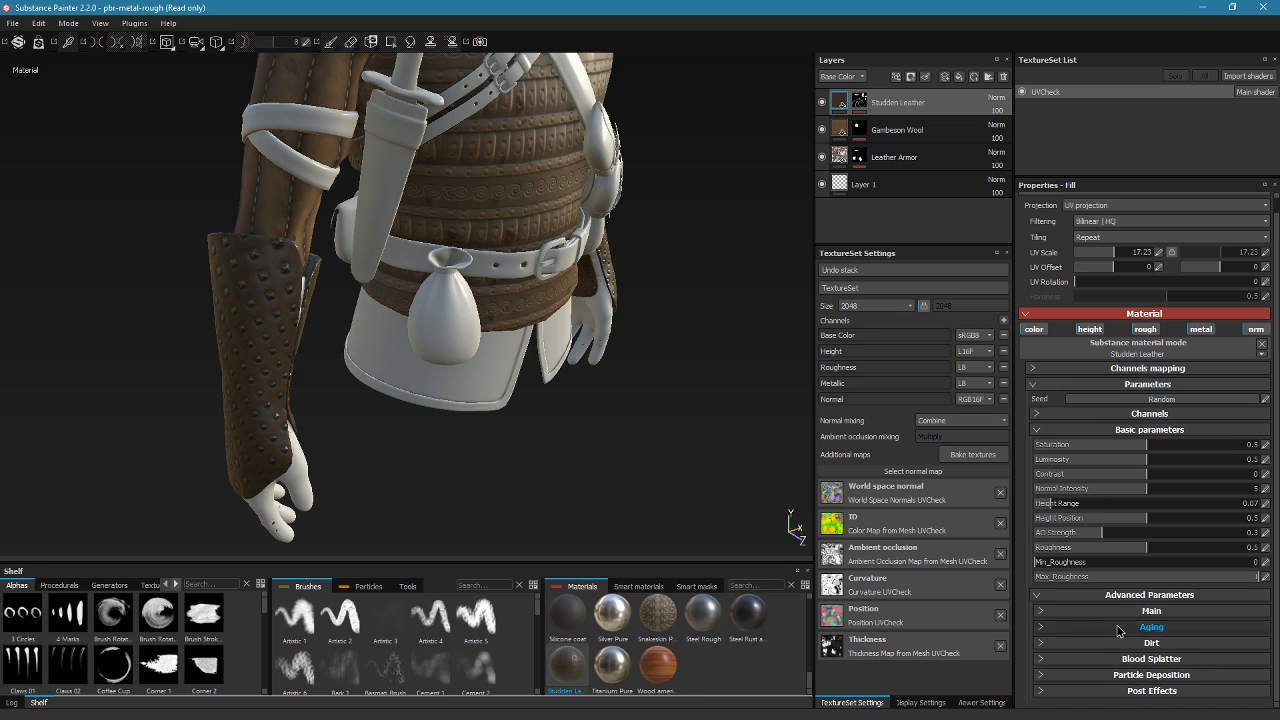
scroll(1158, 573, down, 1)
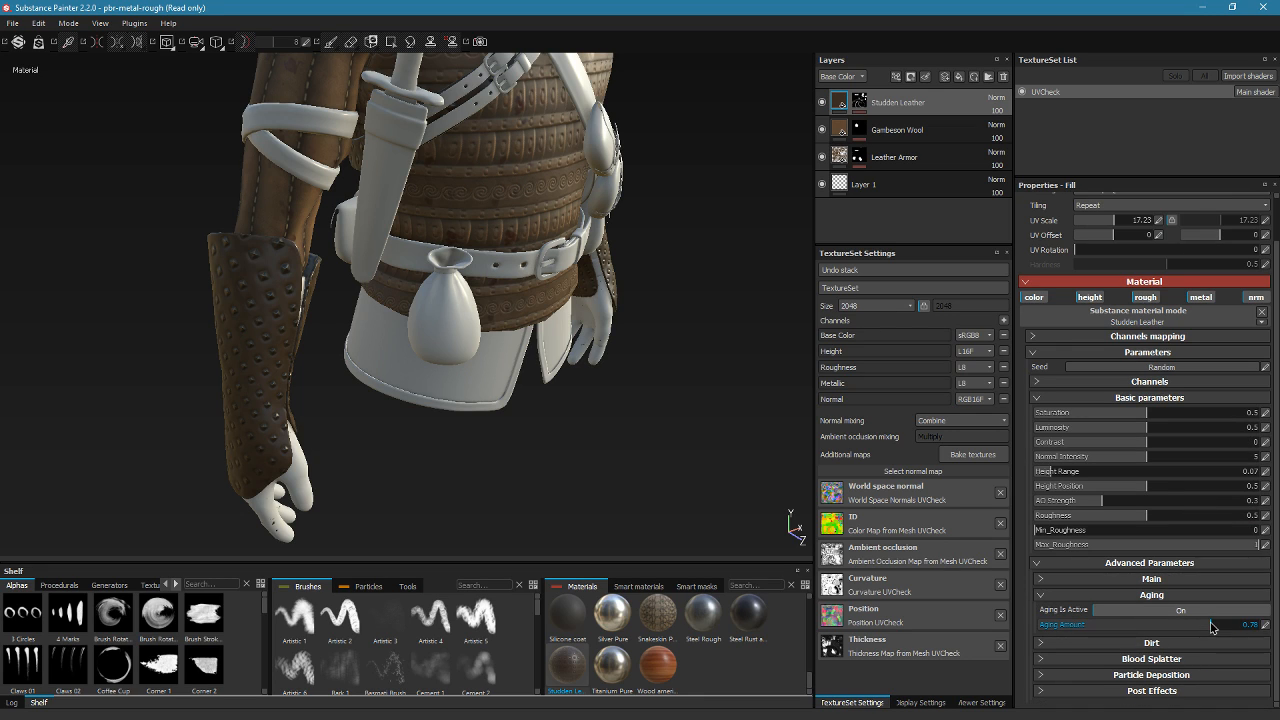
drag(1210, 621, 1207, 621)
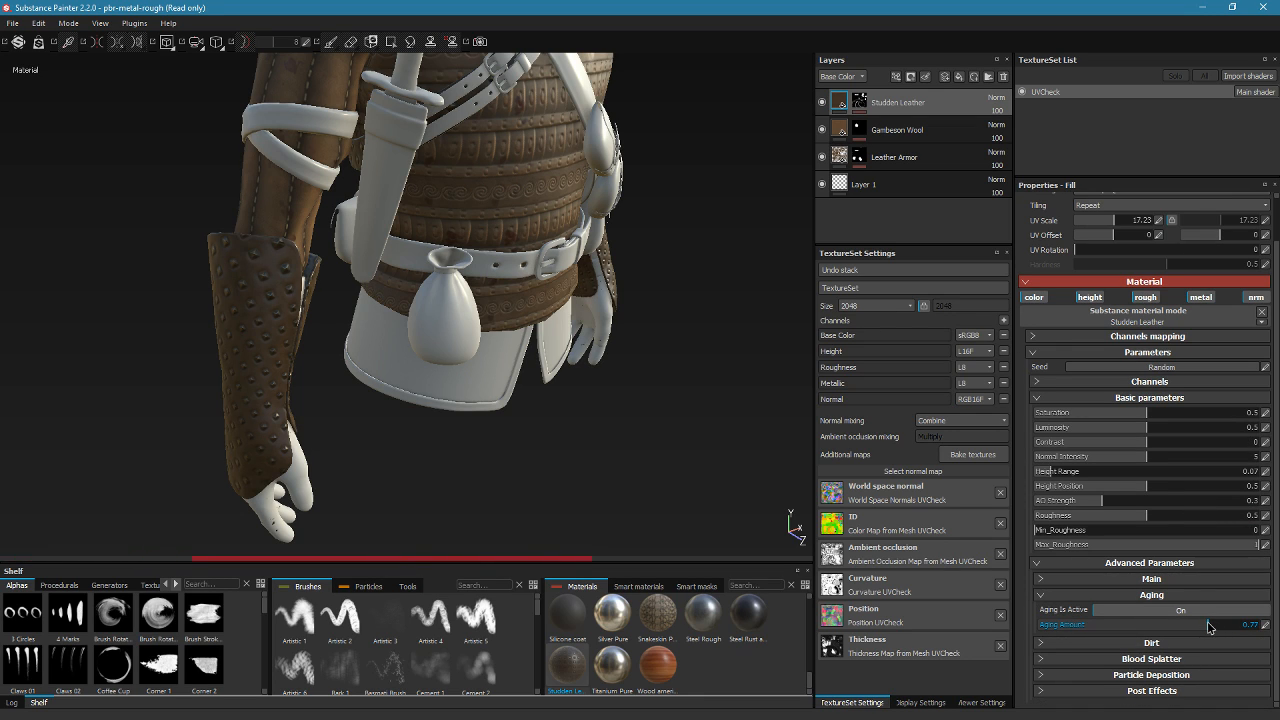
Activate Dirt on the studded leather material and set the Dirt Intensity to 0.23
click(1112, 646)
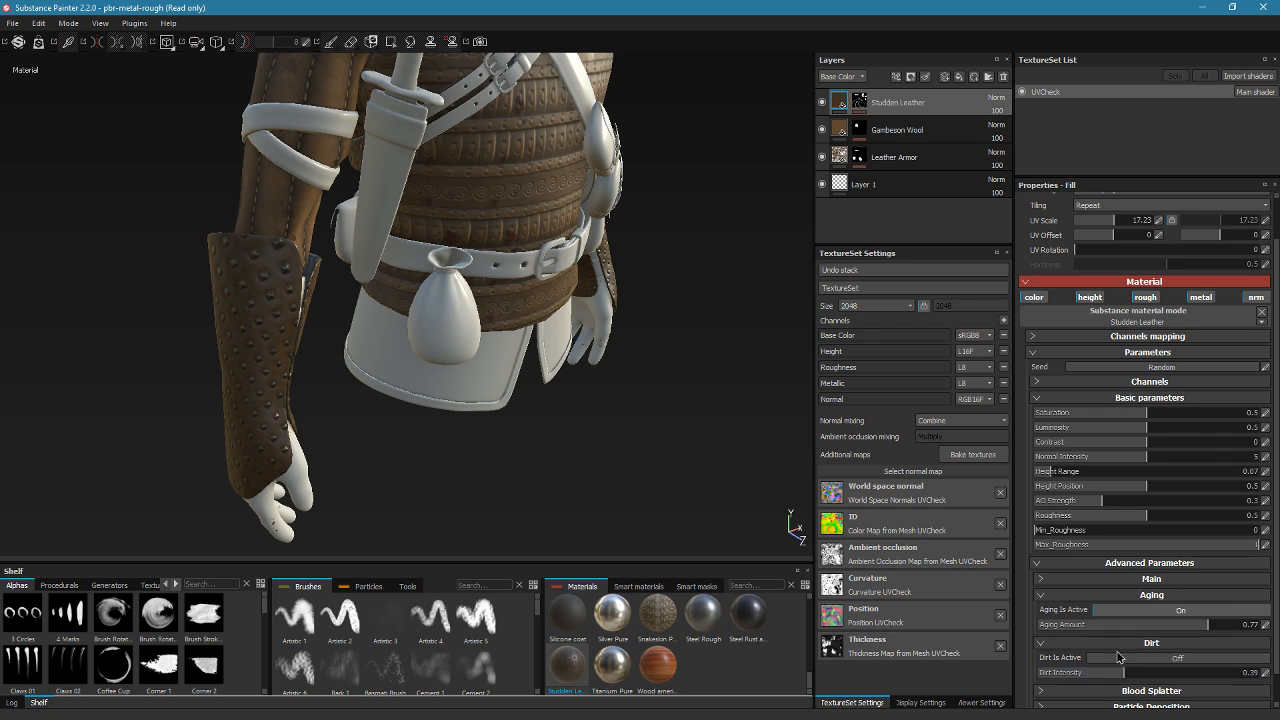
click(1160, 661)
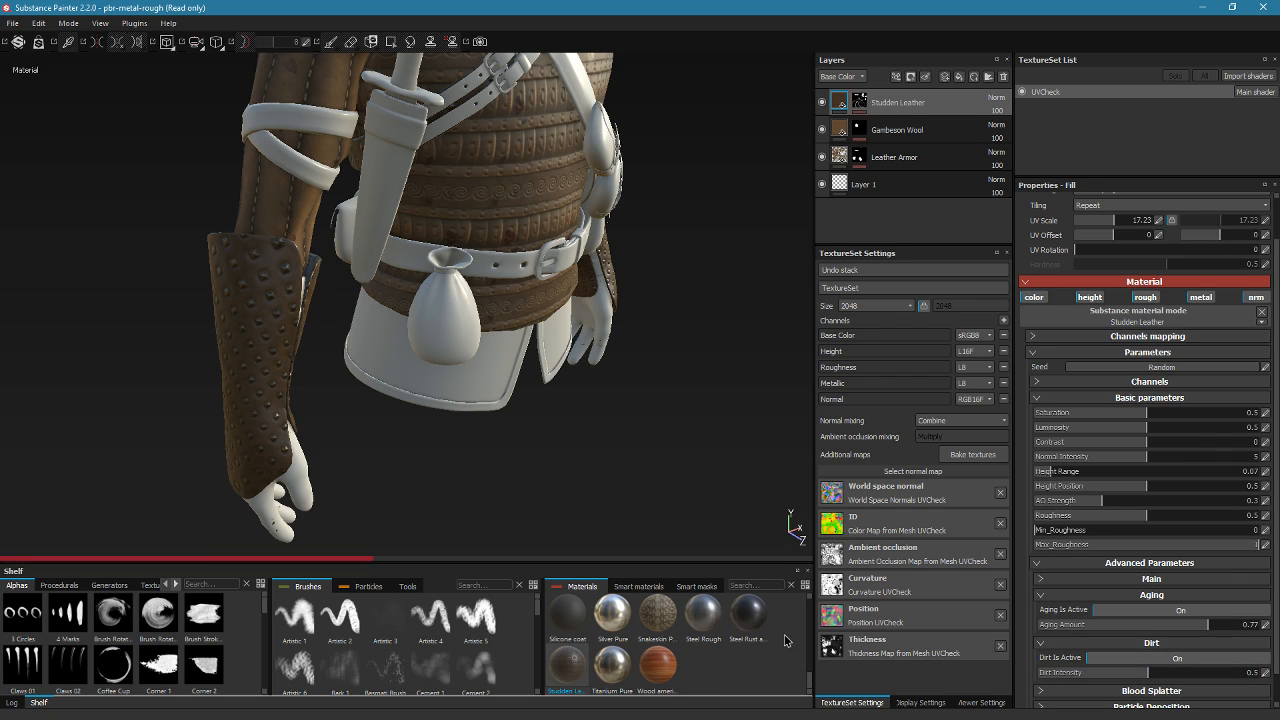
drag(1131, 675, 1091, 677)
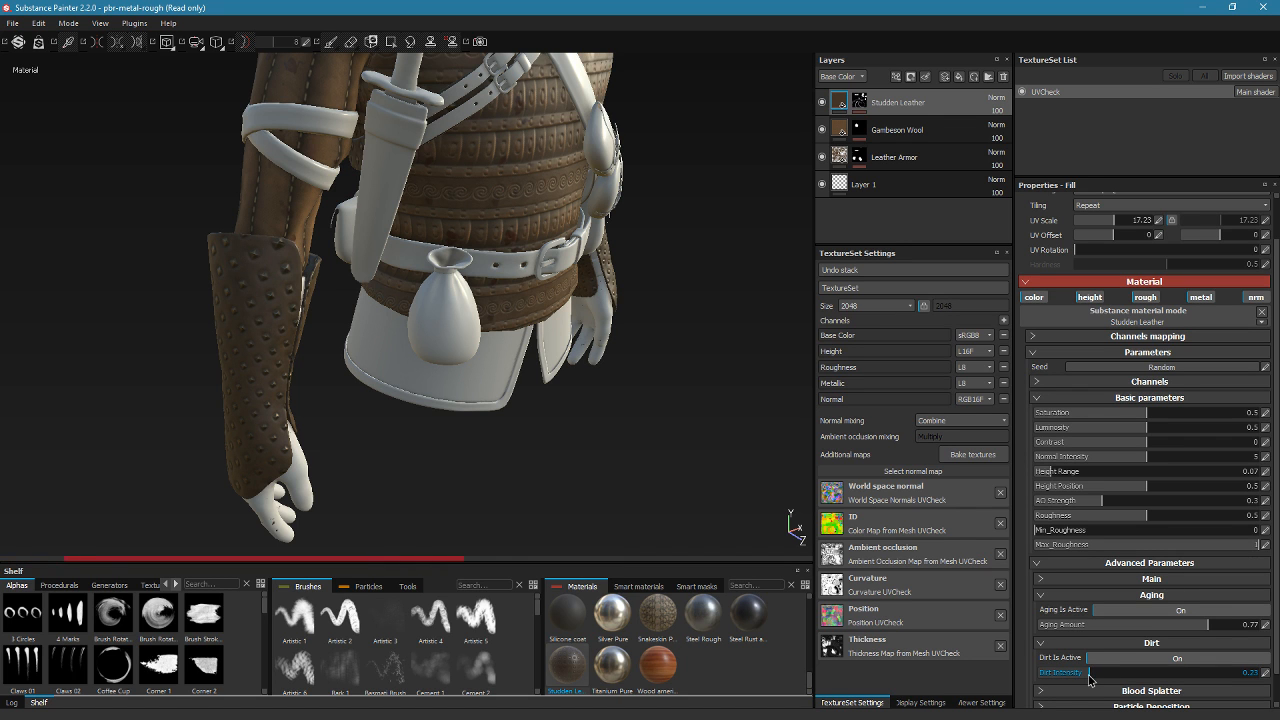
alt+drag(417, 442, 300, 365)
alt+drag(533, 346, 378, 345)
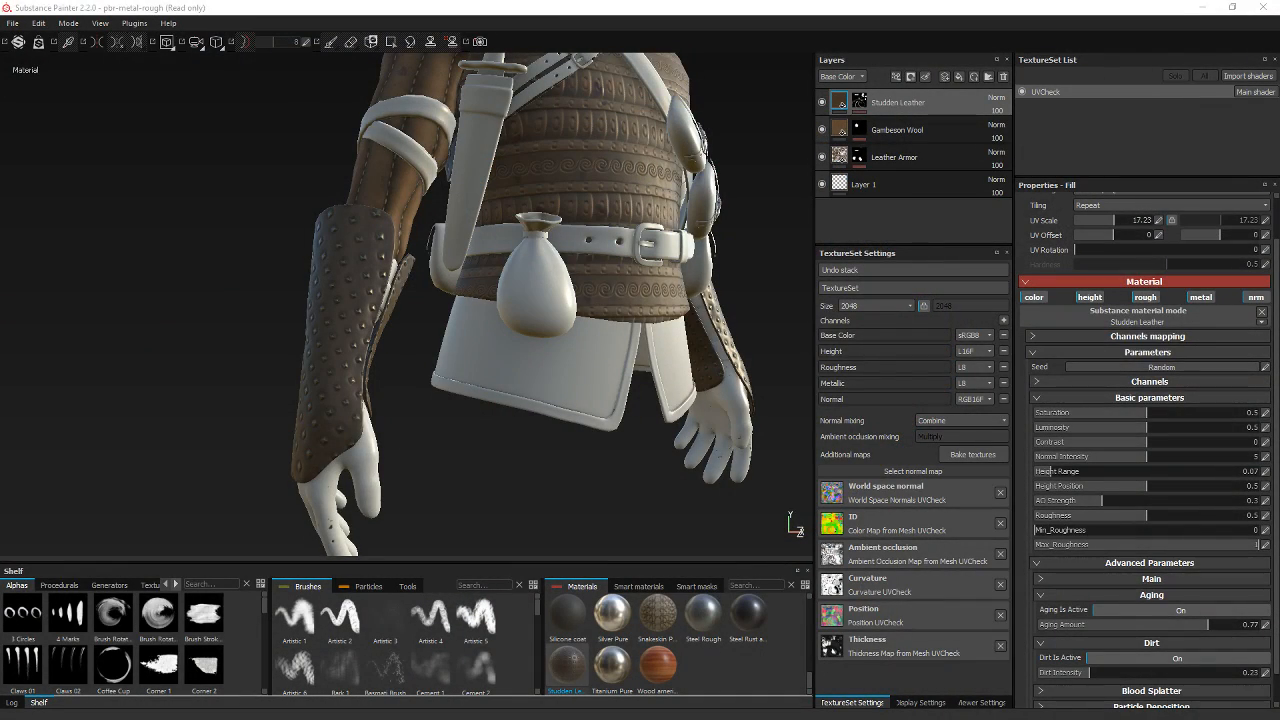
Glance at the reference render among the open windows, and examine the whole outfit's leather from the front
key(super+Tab)
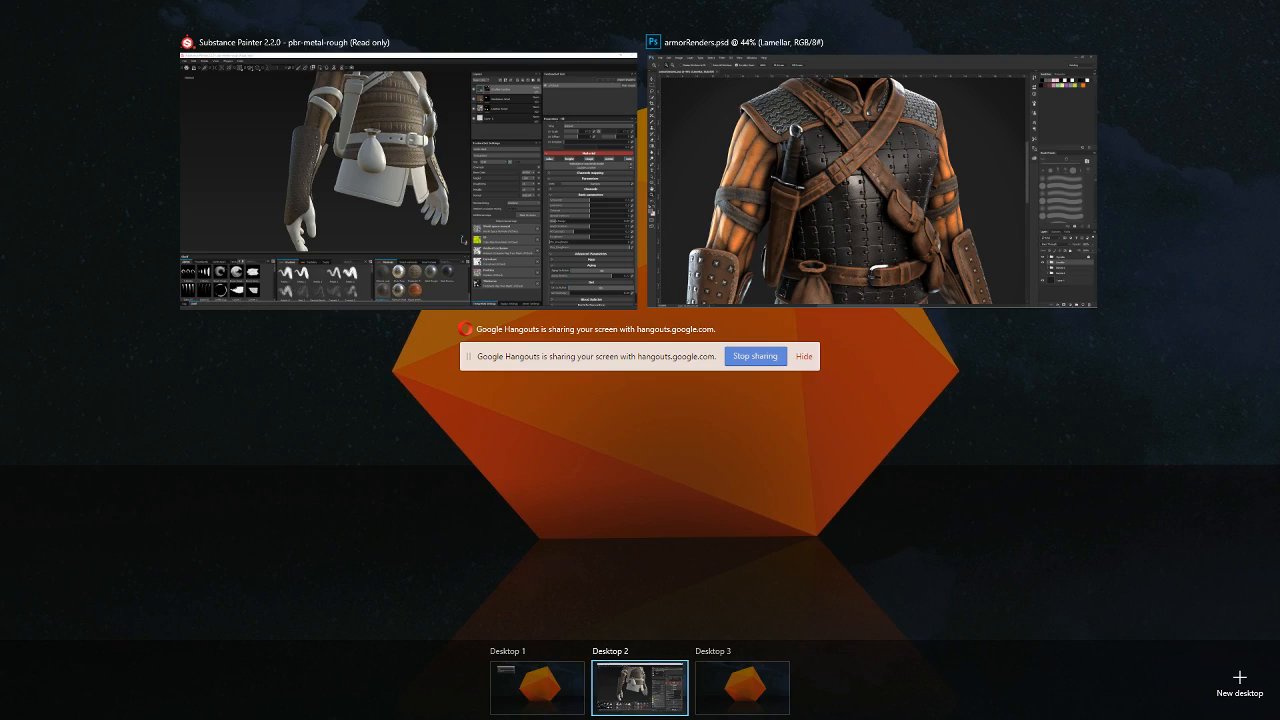
key(Escape)
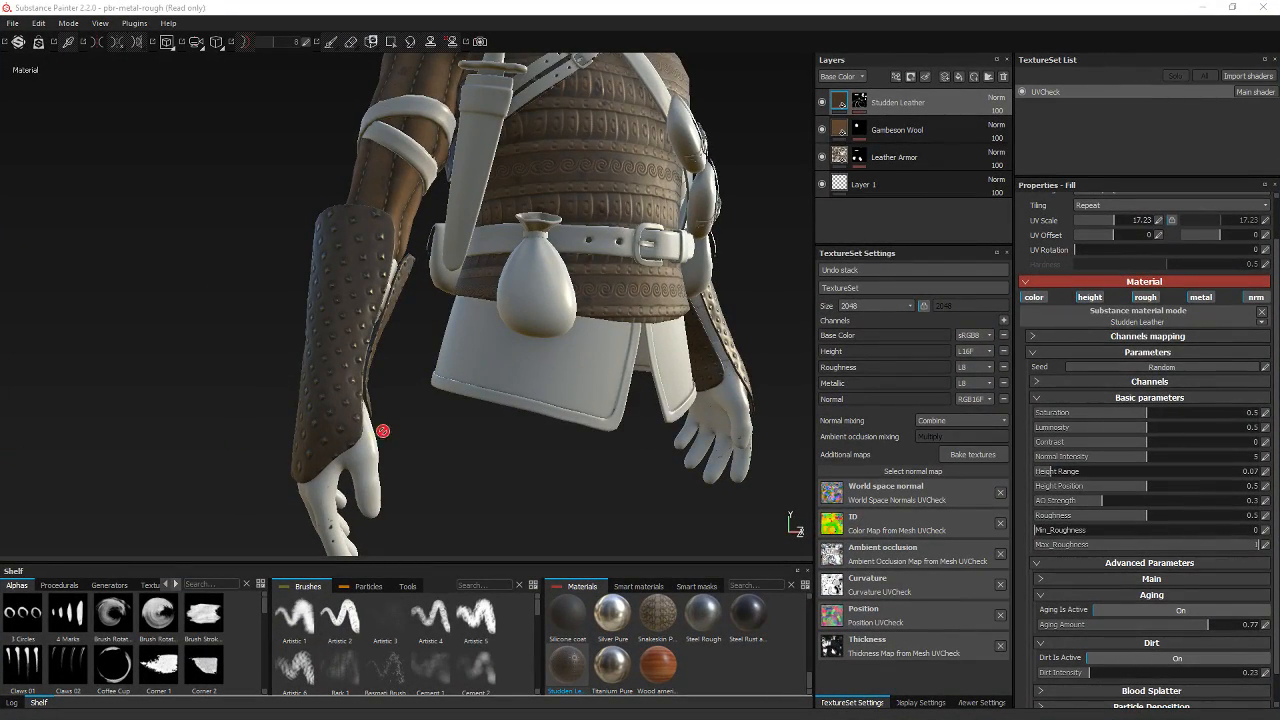
mouse_move(621, 320)
alt+mouse_down()
mouse_move(514, 107)
mouse_move(537, 294)
mouse_move(429, 343)
mouse_move(524, 401)
mouse_move(500, 411)
mouse_move(611, 431)
alt+mouse_up()
scroll(1220, 623, down, 1)
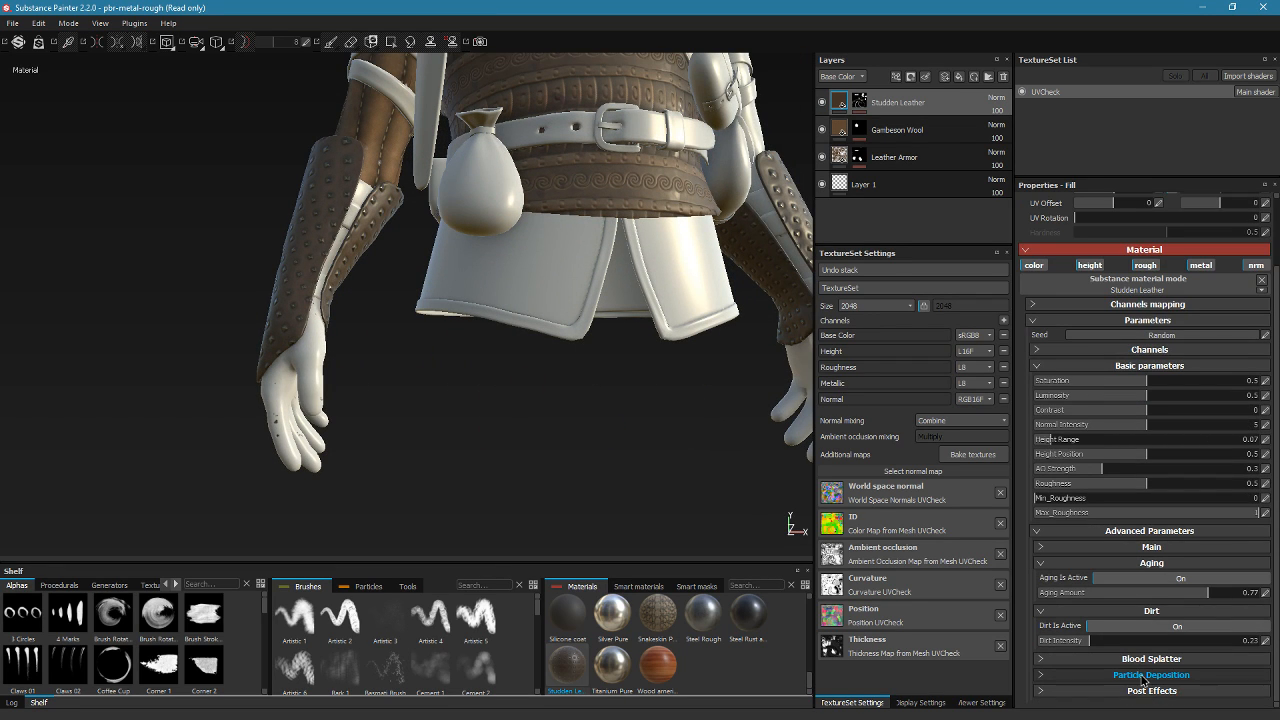
alt+drag(480, 304, 493, 347)
alt+drag(557, 311, 477, 311)
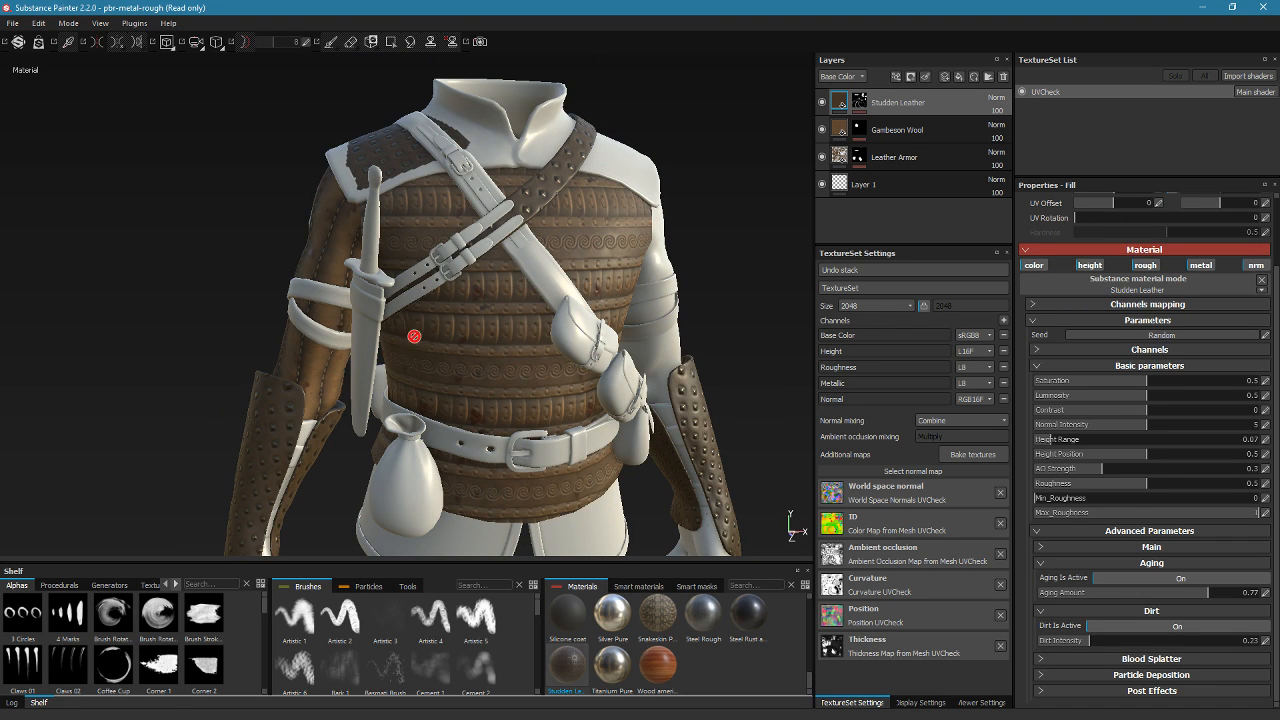
alt+middle_drag(543, 380, 548, 238)
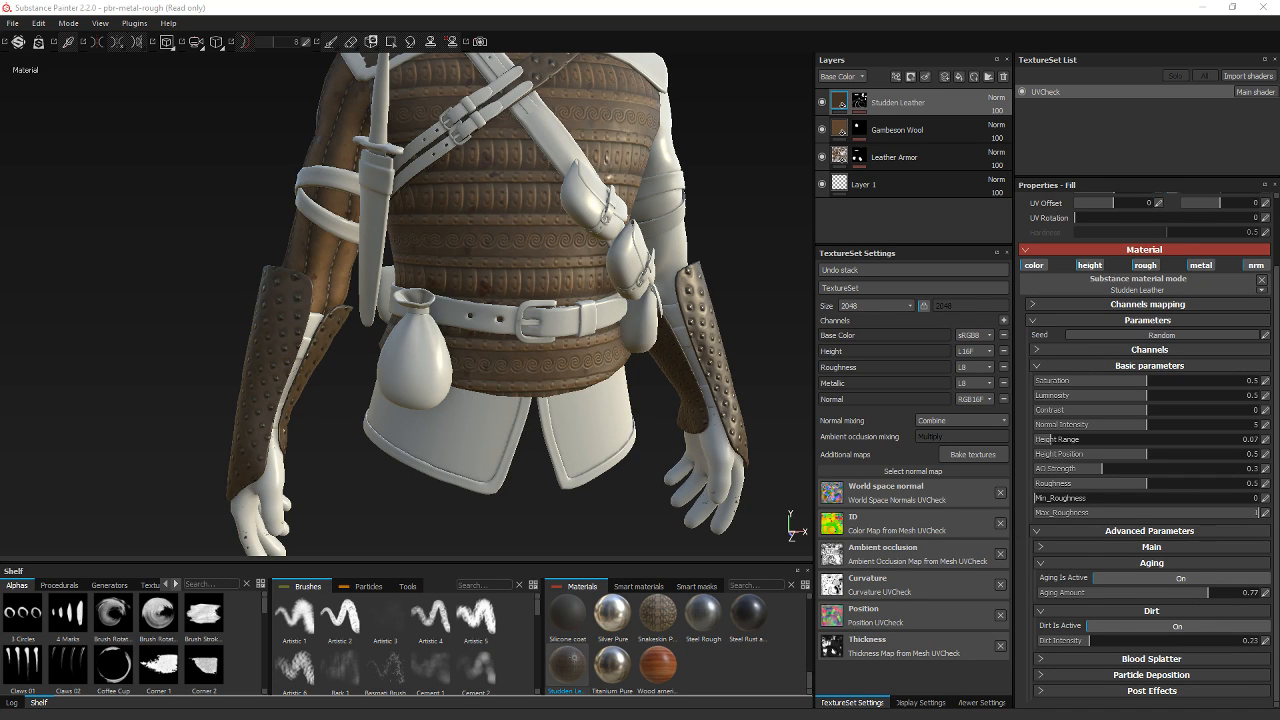
alt+drag(202, 405, 369, 383)
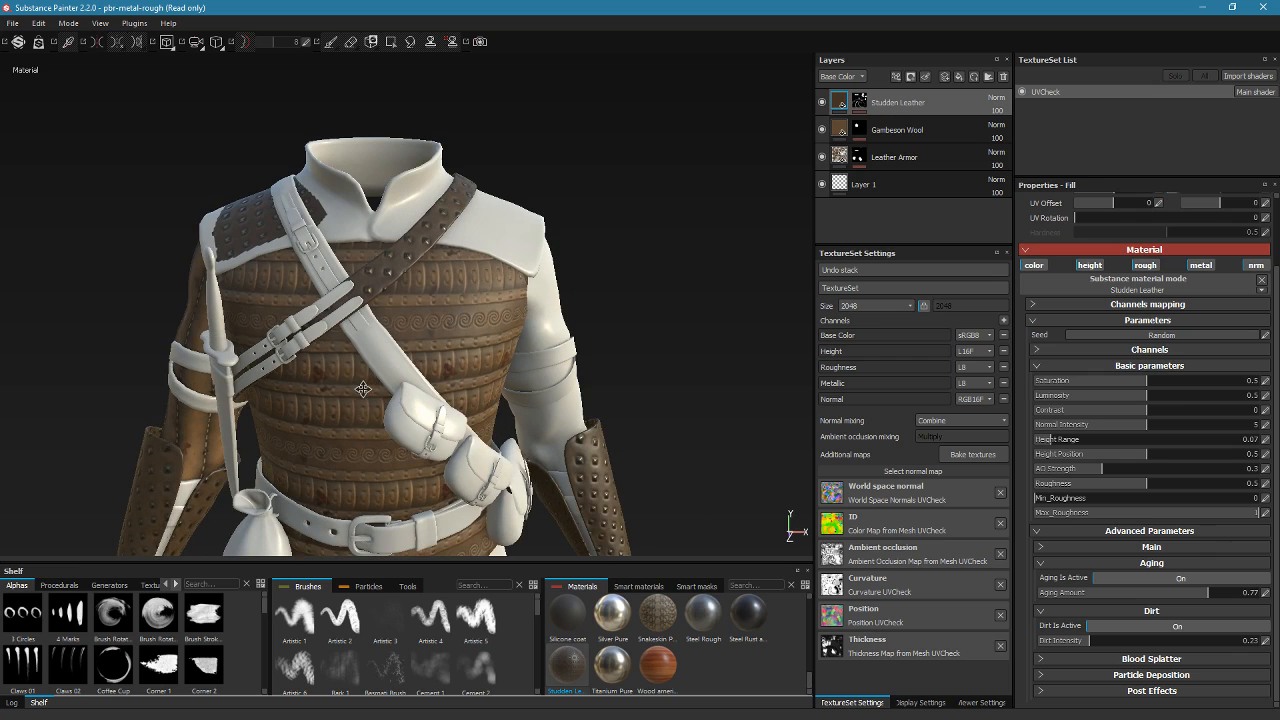
alt+middle_drag(363, 389, 378, 321)
alt+drag(378, 321, 397, 316)
alt+middle_drag(328, 395, 361, 335)
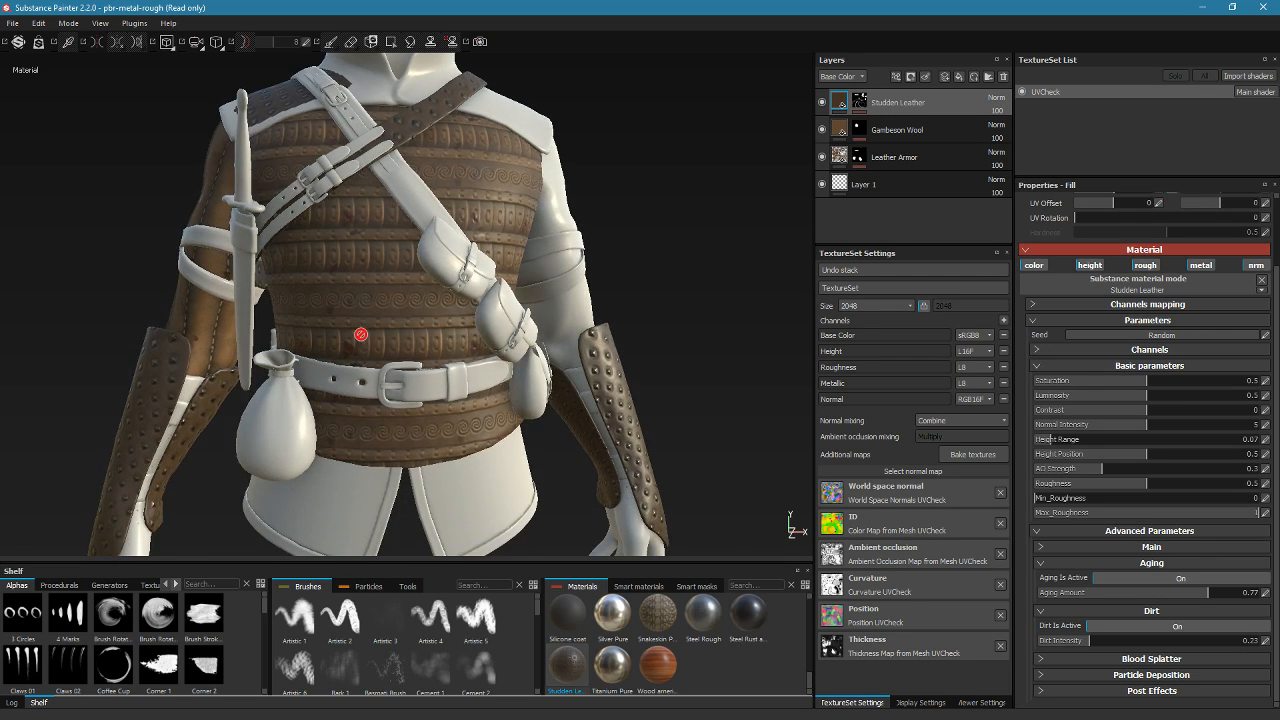
Examine the torso armor, belt, pouches and studded forearm guard up close from the side
alt+drag(488, 374, 446, 373)
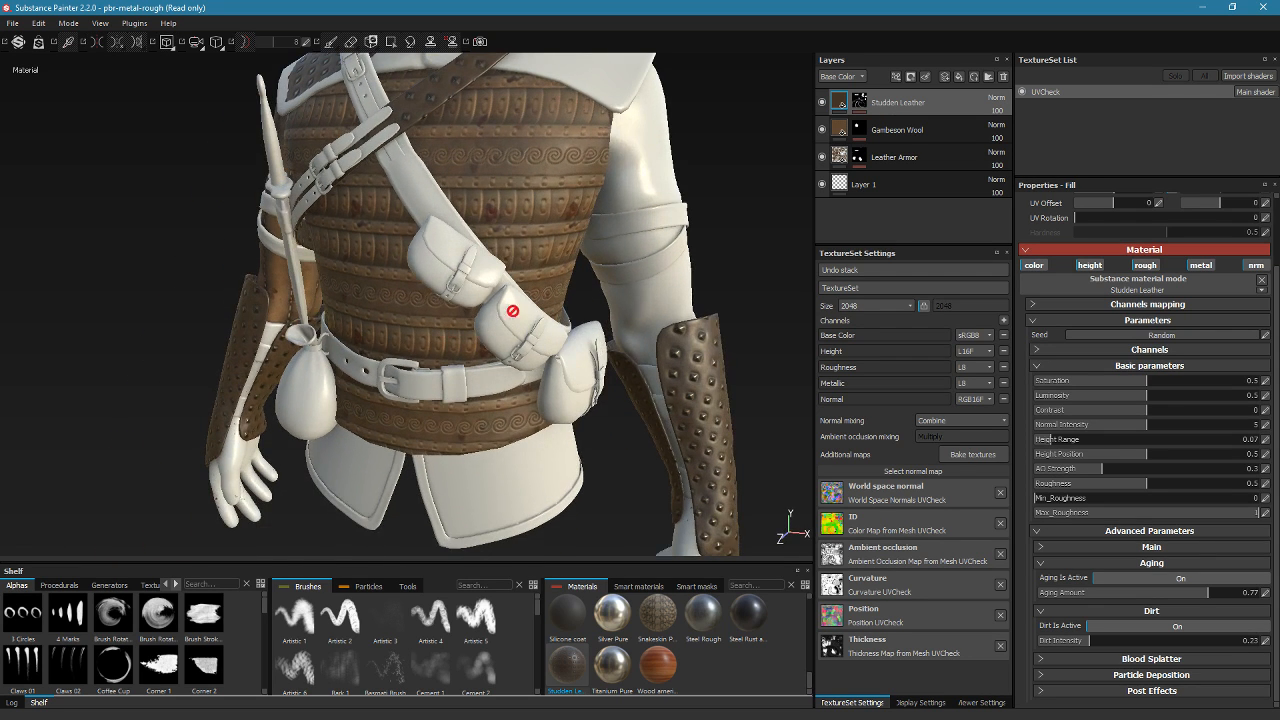
alt+drag(512, 311, 403, 242)
alt+right_drag(403, 242, 439, 255)
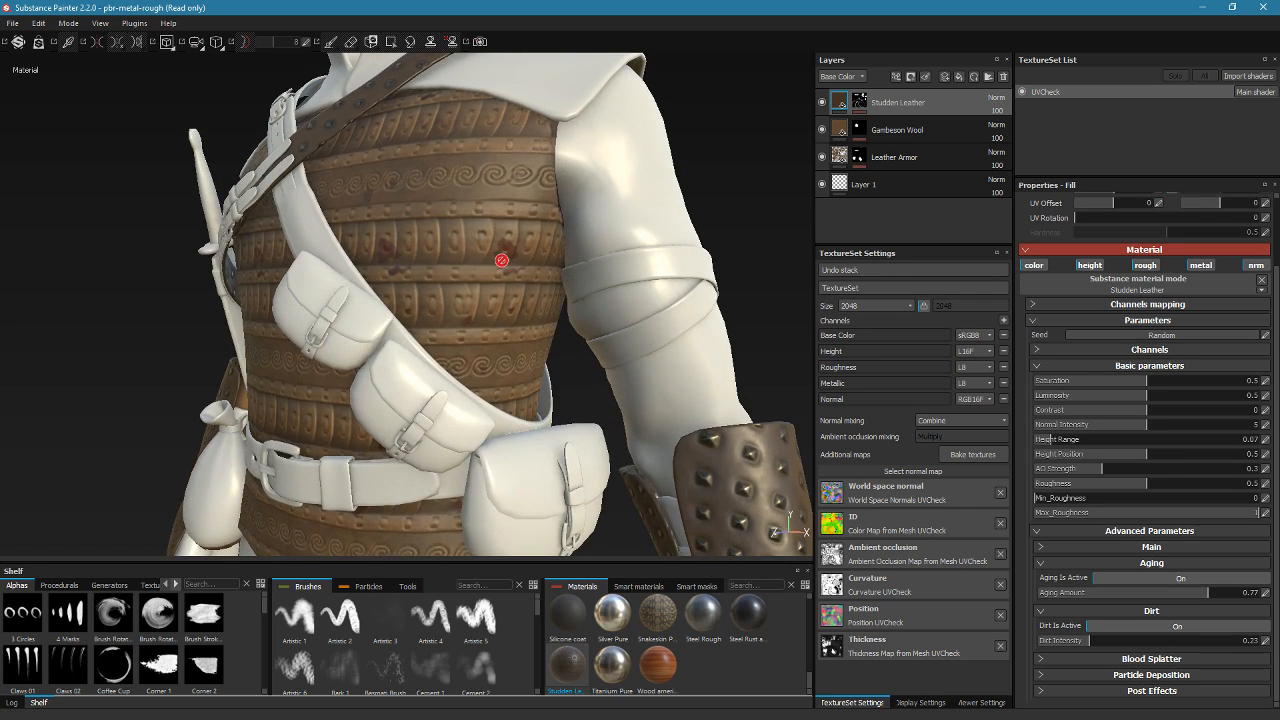
alt+middle_drag(624, 397, 352, 150)
alt+drag(436, 262, 394, 268)
alt+middle_drag(274, 257, 414, 281)
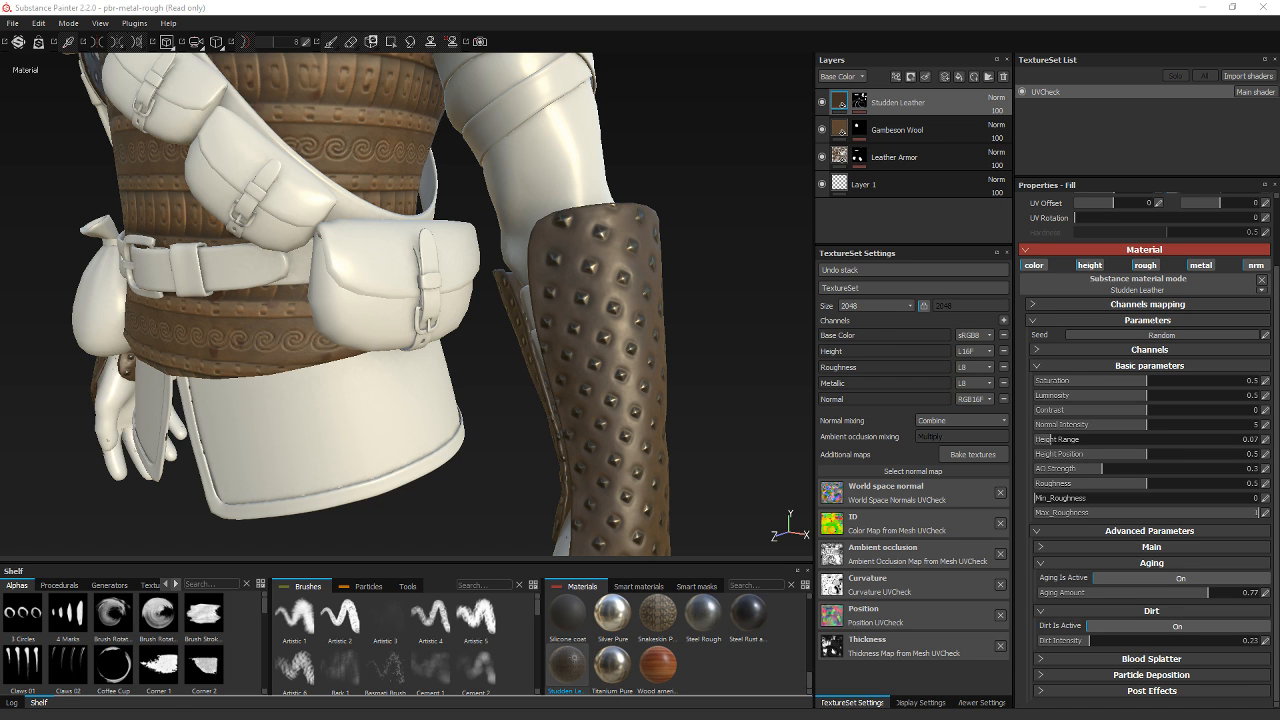
alt+drag(293, 212, 394, 337)
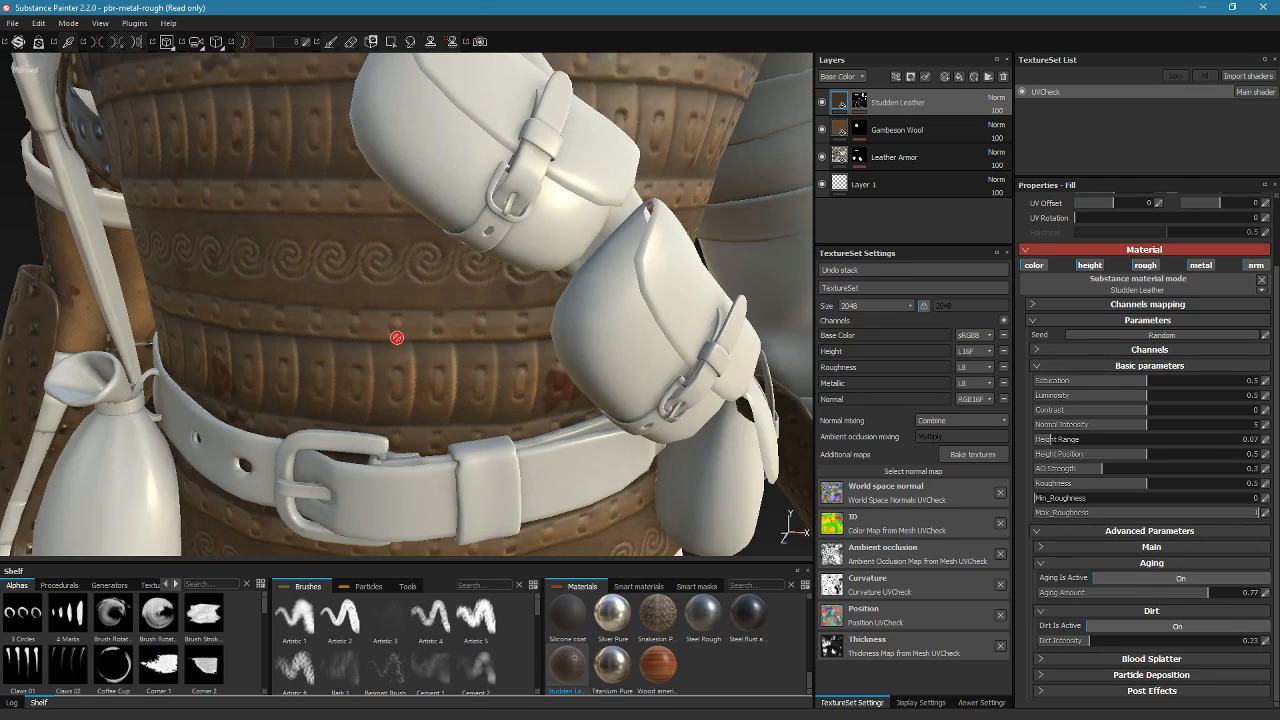
alt+drag(466, 258, 440, 44)
alt+right_drag(430, 262, 370, 168)
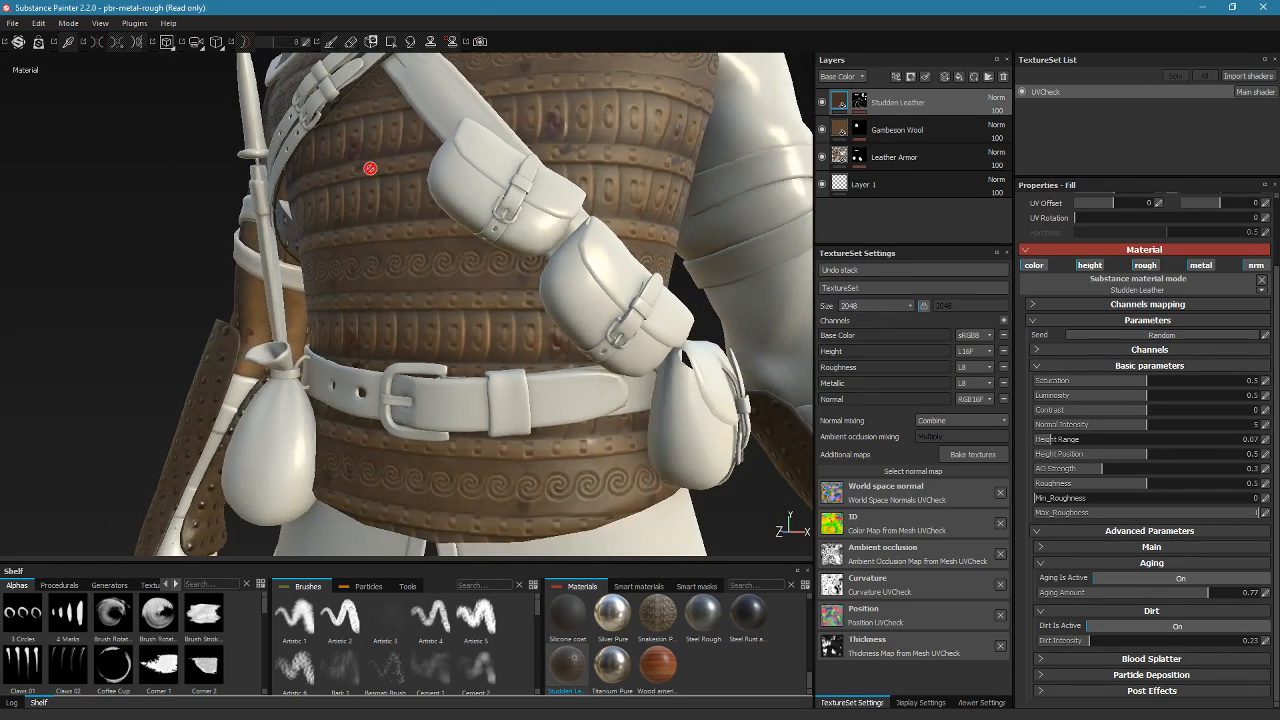
alt+middle_drag(578, 221, 419, 299)
alt+drag(419, 299, 470, 300)
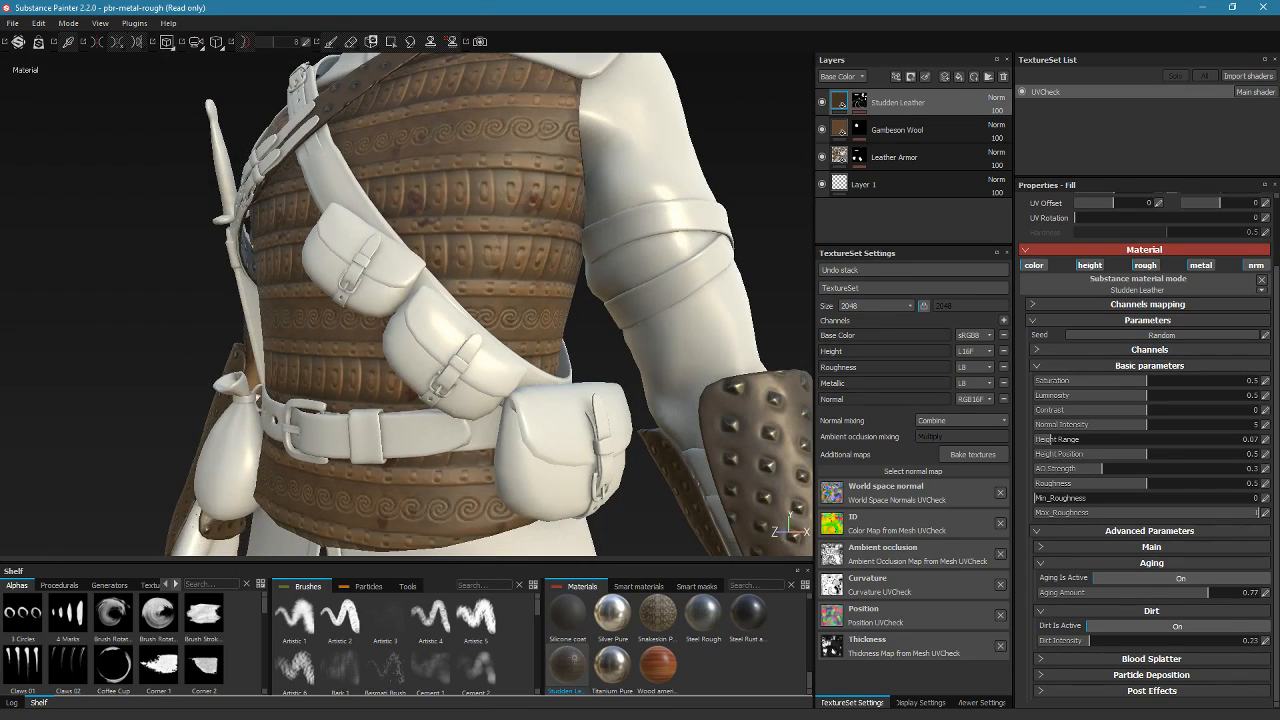
Add the Chesterfield Leather Sofa material as a new layer above Studden Leather, and inspect it on the body and skirt
drag(362, 572, 758, 674)
click(834, 633)
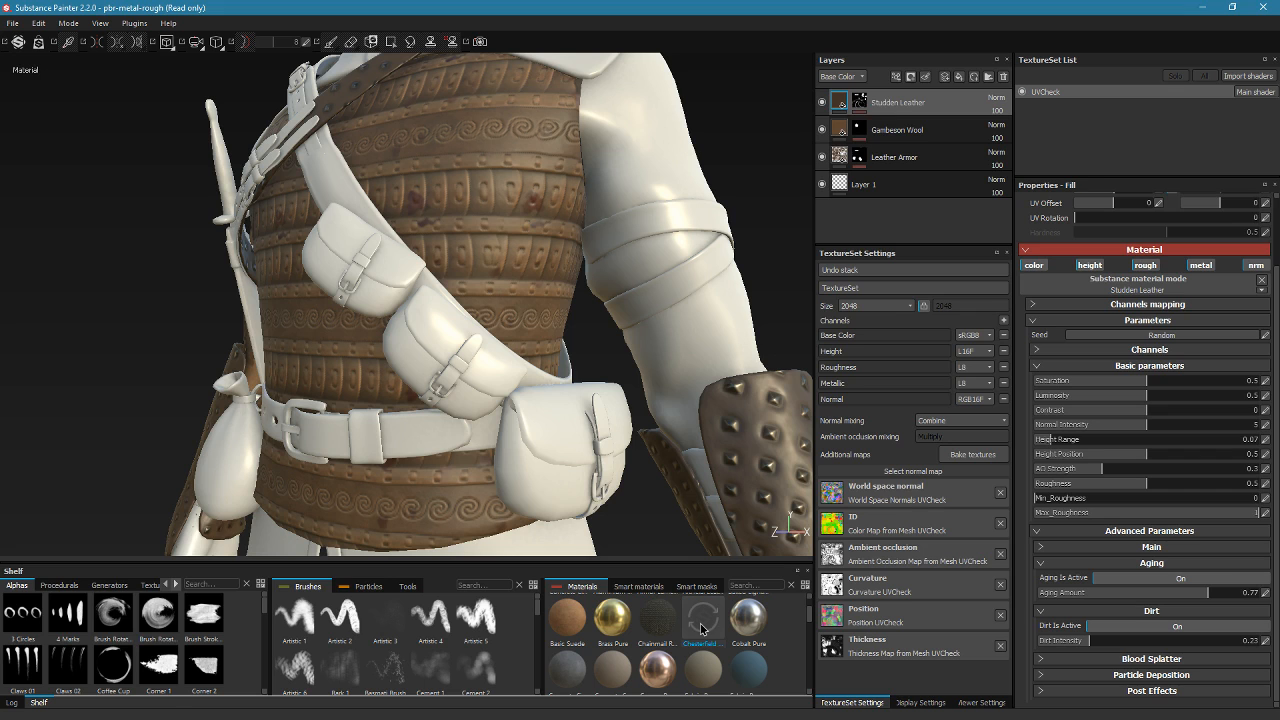
drag(700, 623, 885, 100)
alt+drag(732, 240, 509, 234)
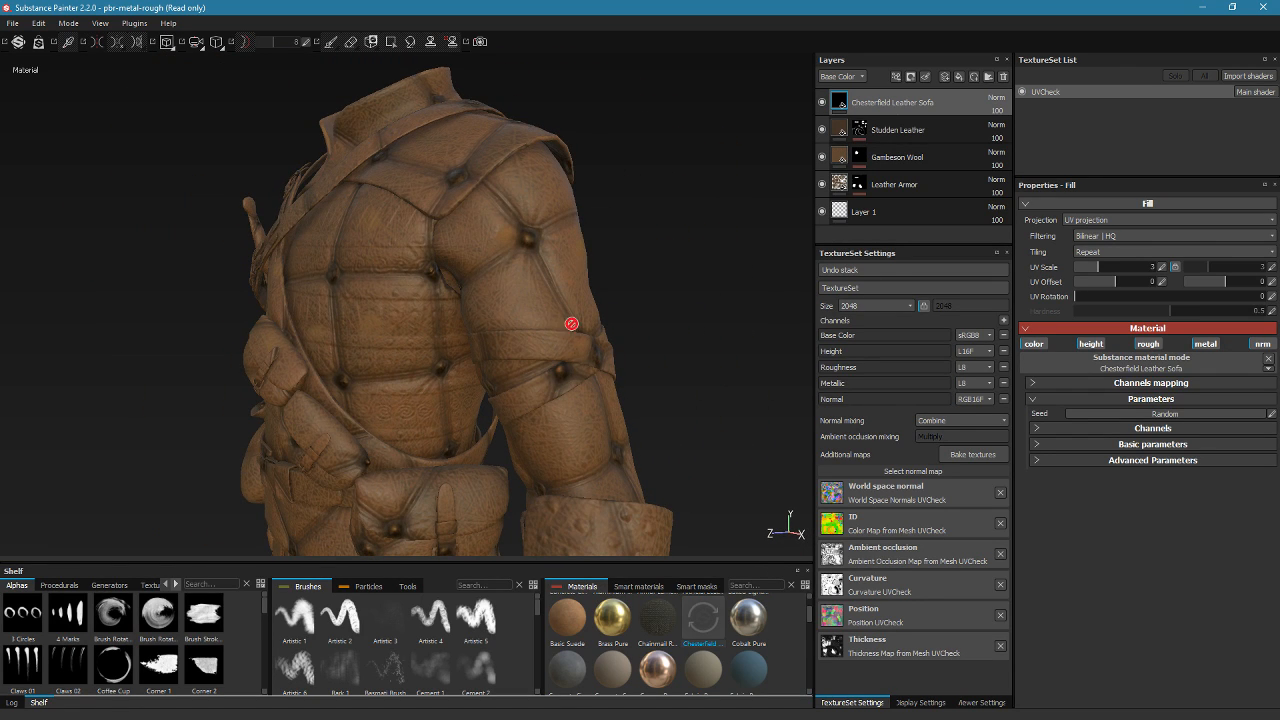
alt+drag(517, 309, 551, 214)
alt+middle_drag(548, 400, 543, 186)
alt+drag(543, 186, 362, 388)
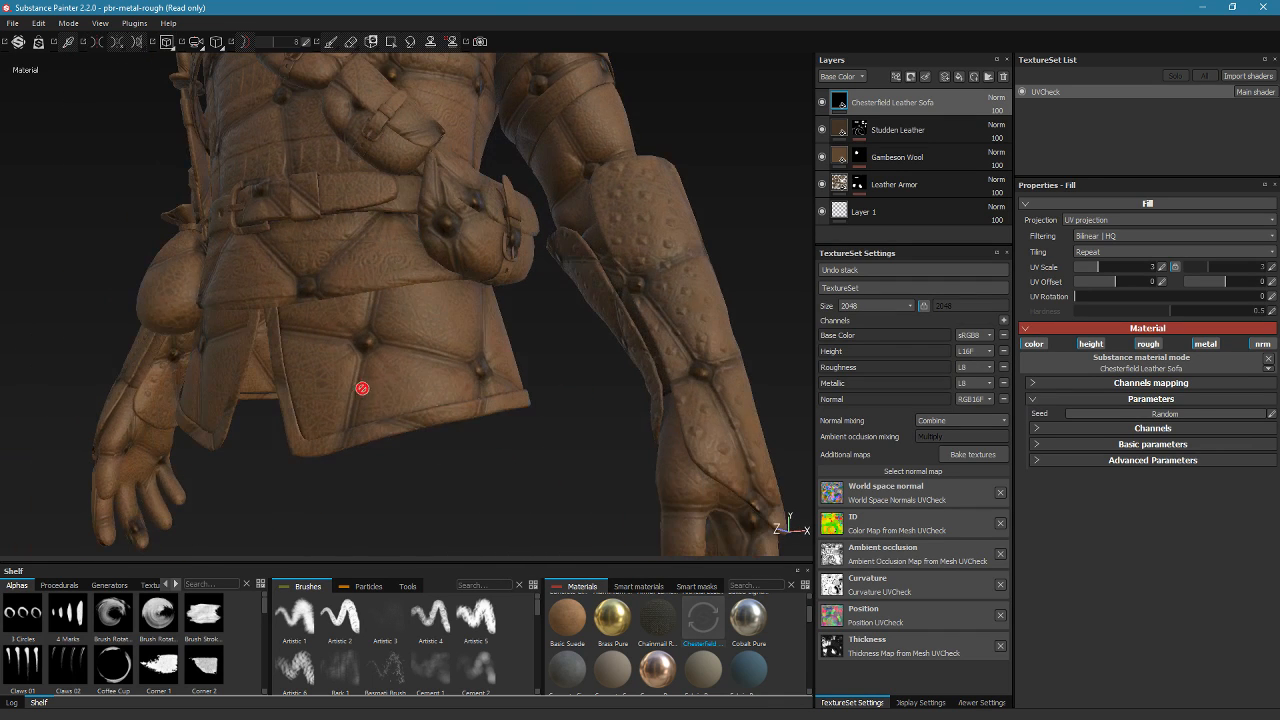
Mask the Chesterfield Leather Sofa layer with a color selection using the skirt's green ID color (RGB 55, 255, 0)
right_click(951, 101)
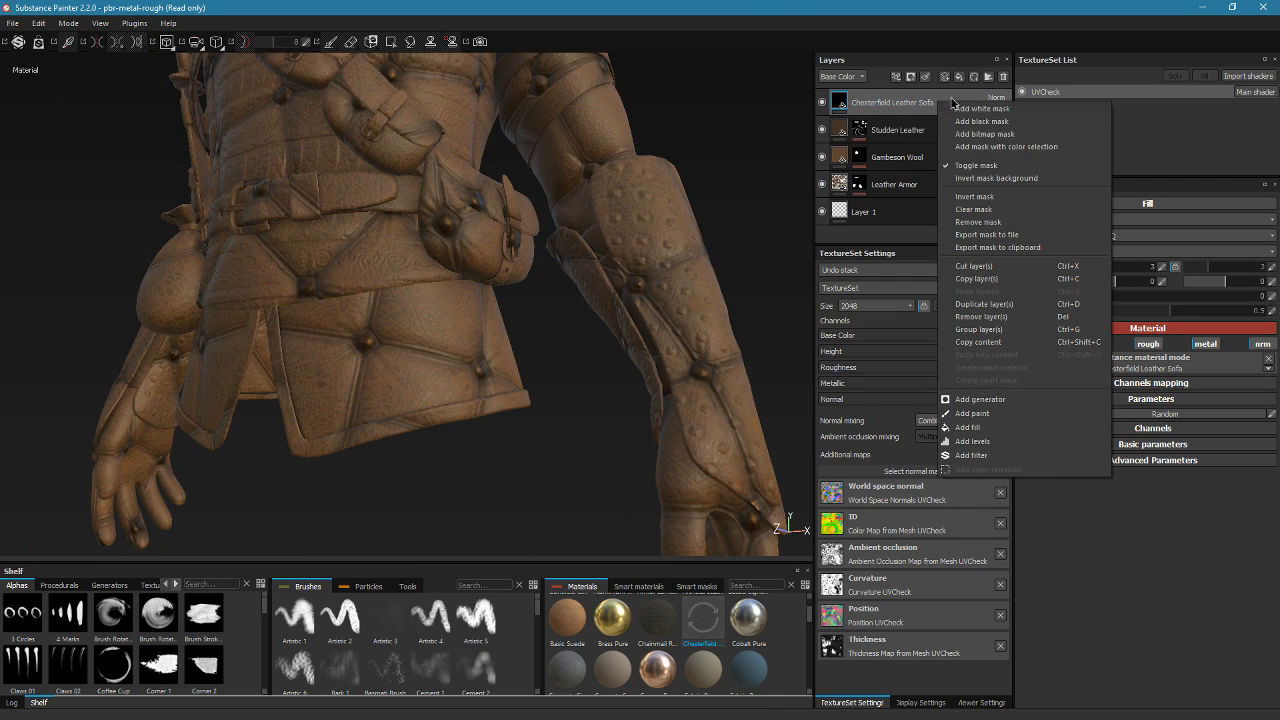
click(1000, 147)
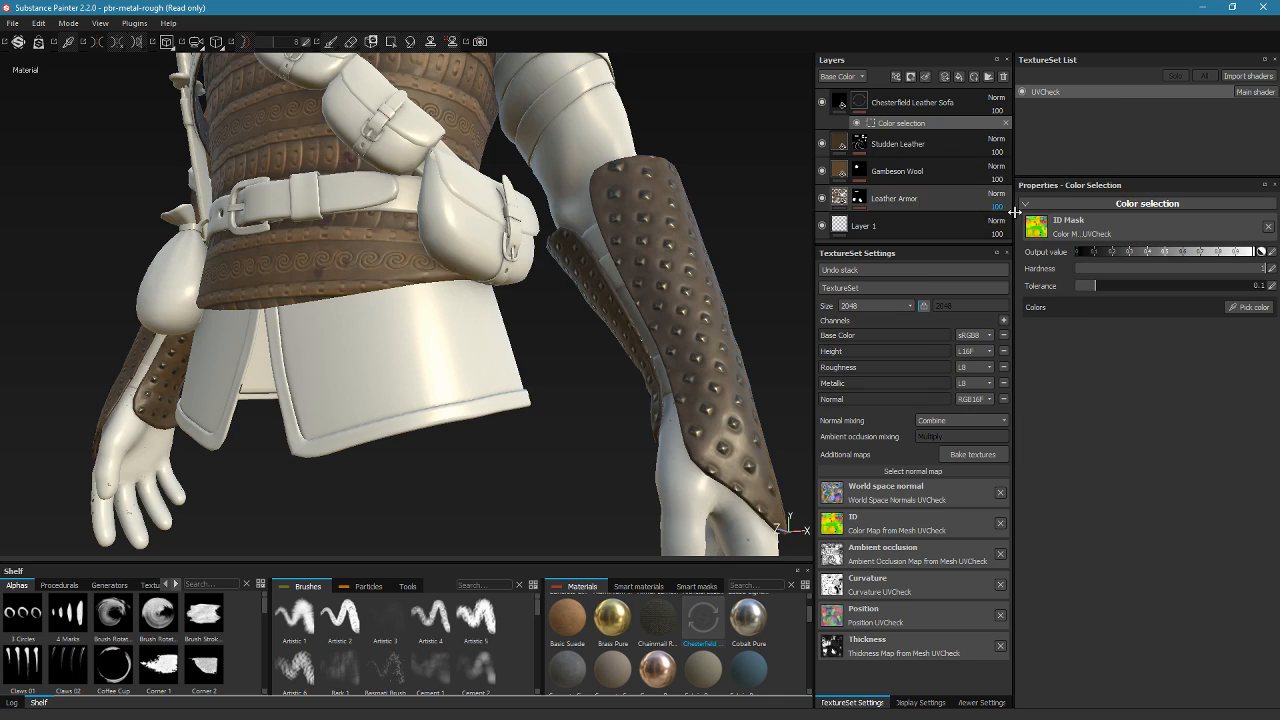
click(1248, 307)
click(456, 344)
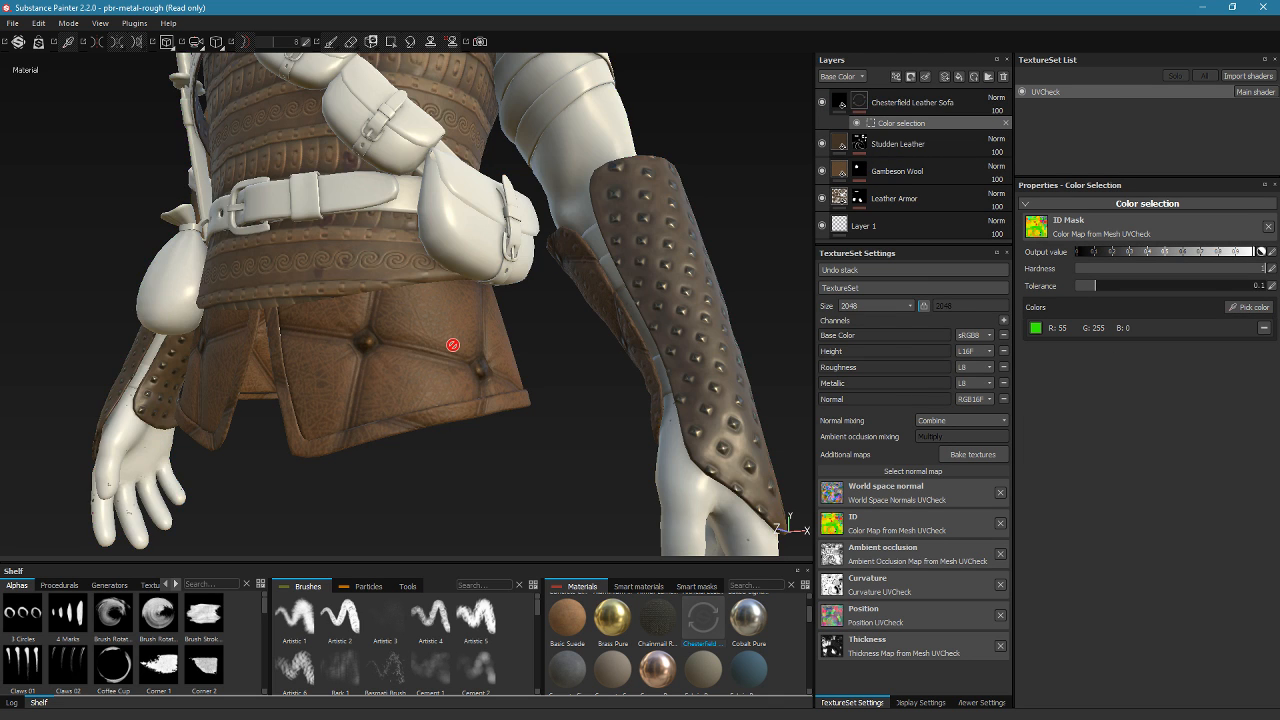
alt+drag(300, 354, 465, 365)
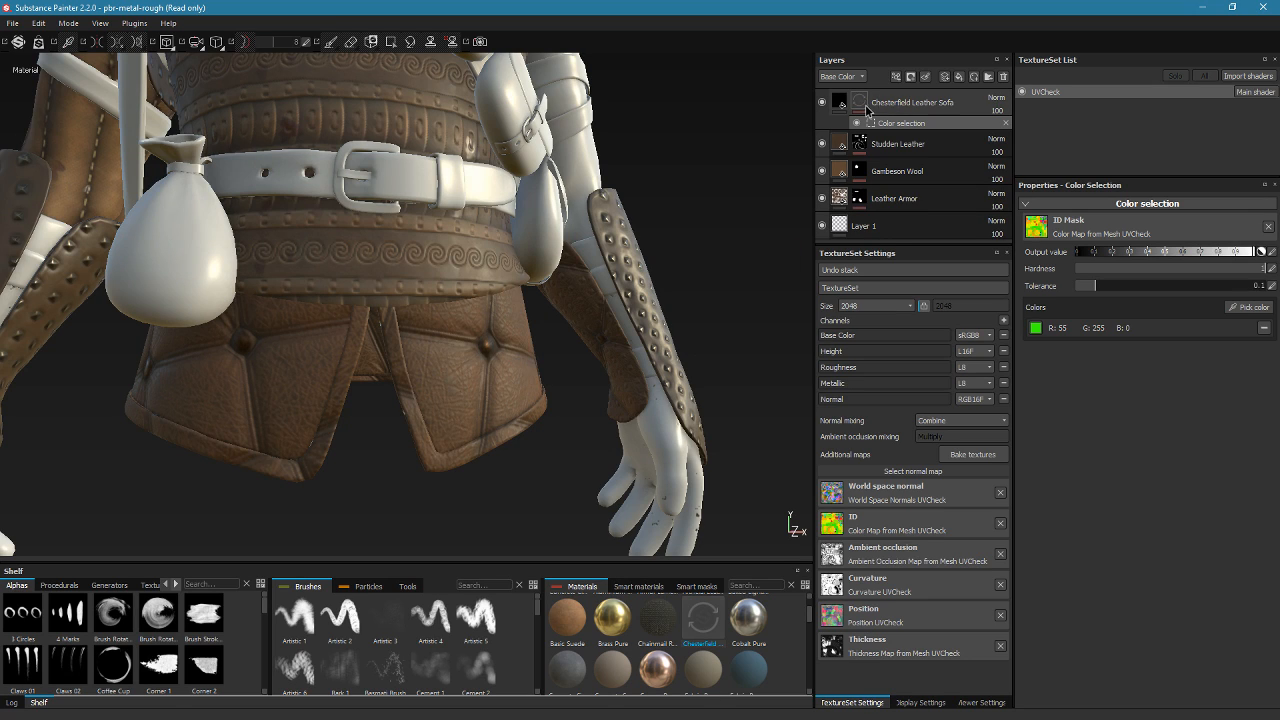
Set the Chesterfield Leather Sofa fill's UV rotation to 11.33
click(837, 102)
mouse_move(838, 103)
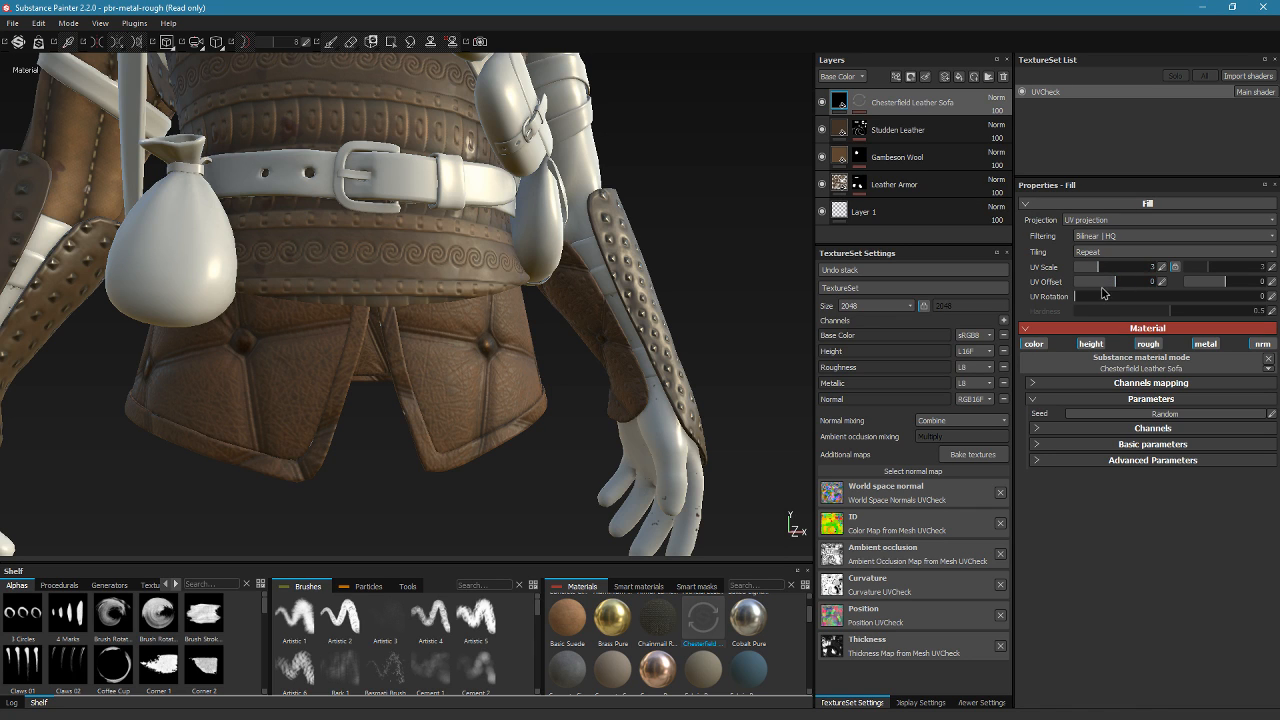
drag(1082, 298, 1079, 300)
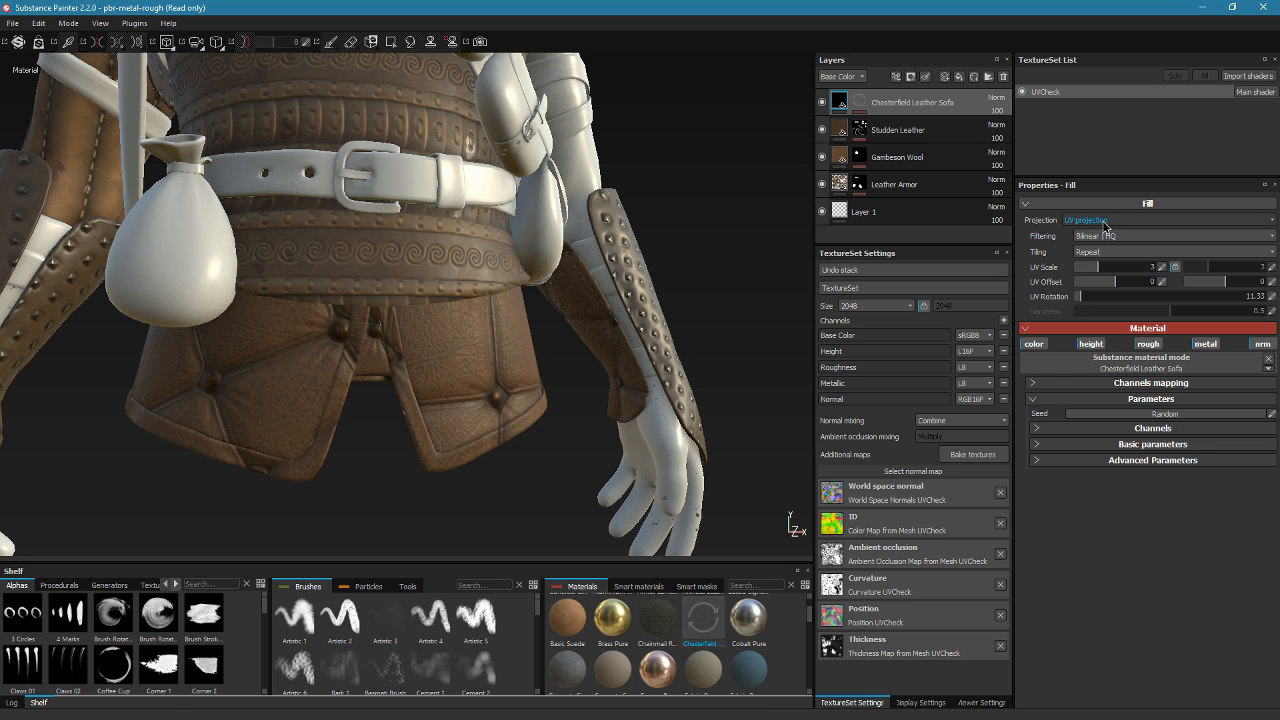
Switch the Chesterfield Leather Sofa fill to tri-planar projection and set its UV scale to 2.61
click(1104, 220)
click(1090, 250)
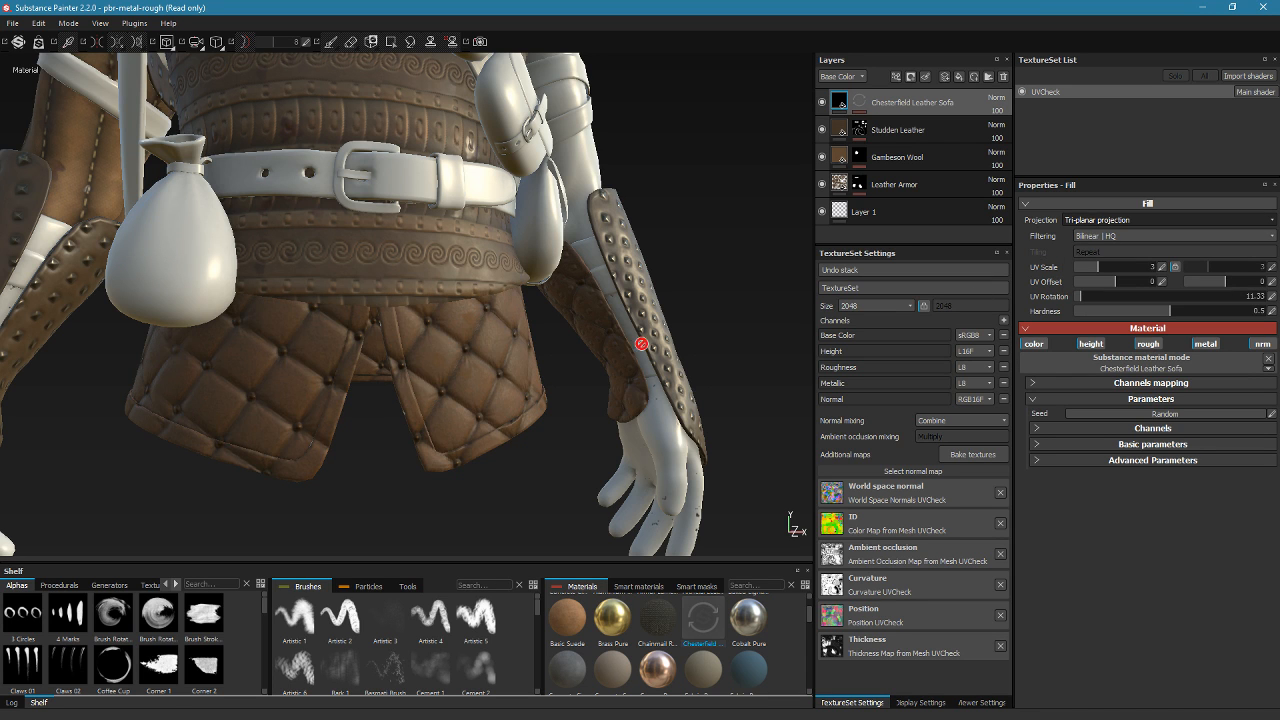
alt+drag(418, 389, 620, 277)
click(1095, 268)
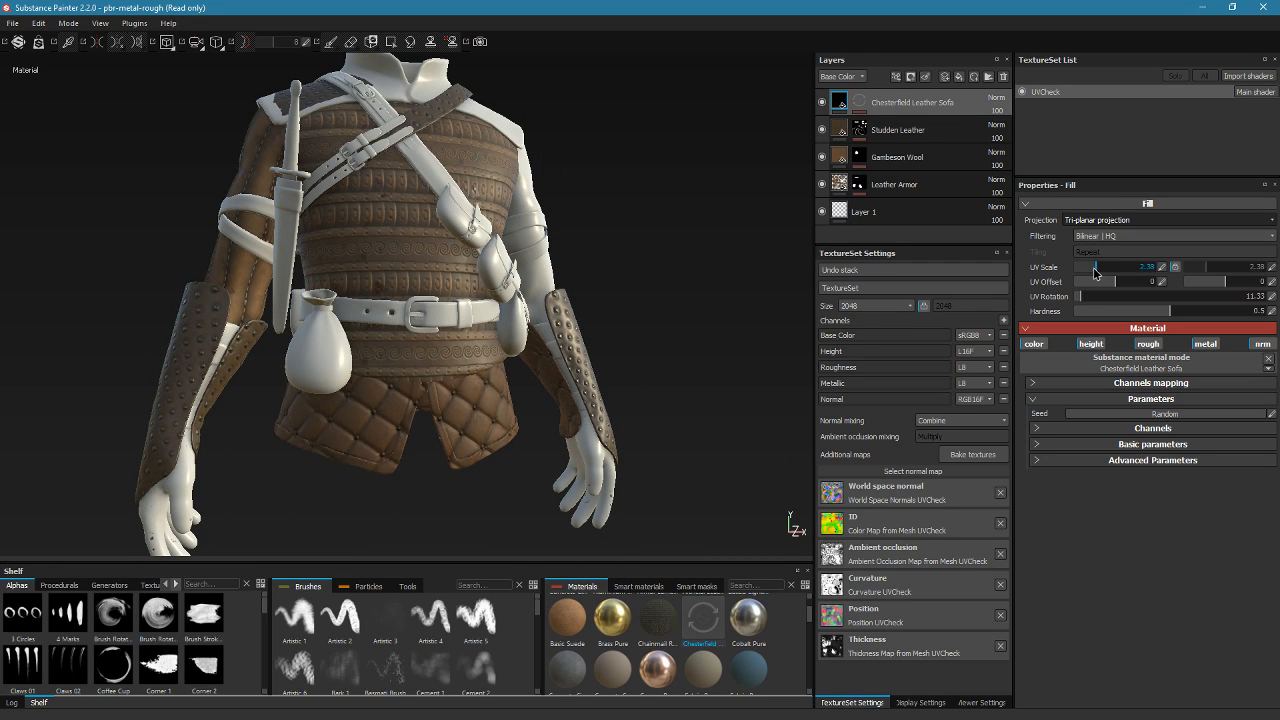
click(1097, 272)
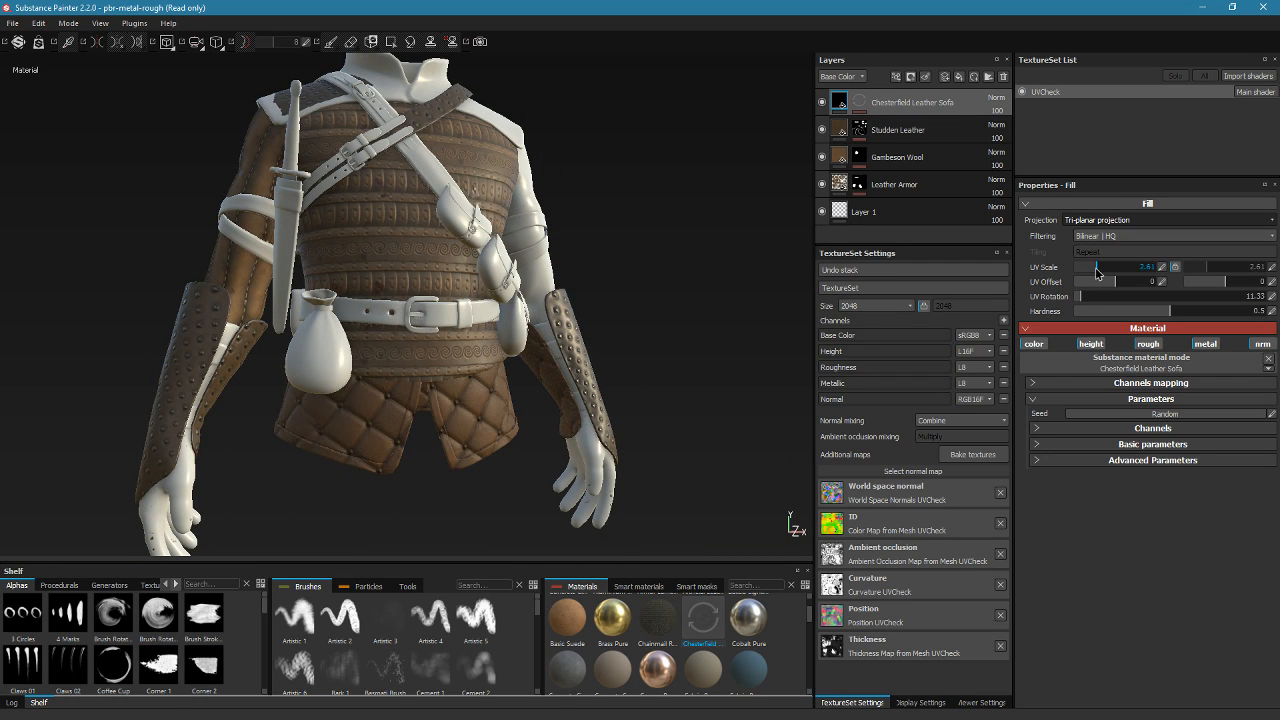
alt+drag(512, 372, 486, 345)
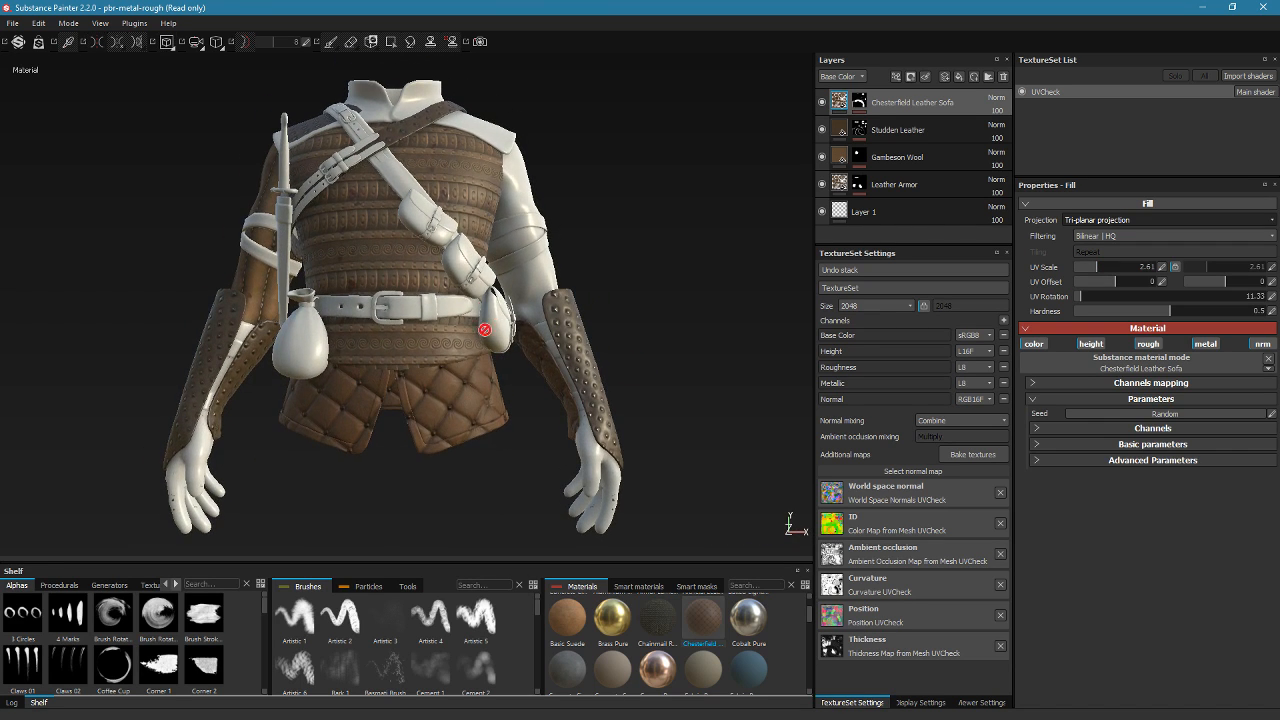
Expand the Chesterfield material's basic and advanced parameters, and try the Button Metal option off and on
alt+right_drag(485, 330, 595, 385)
click(1083, 445)
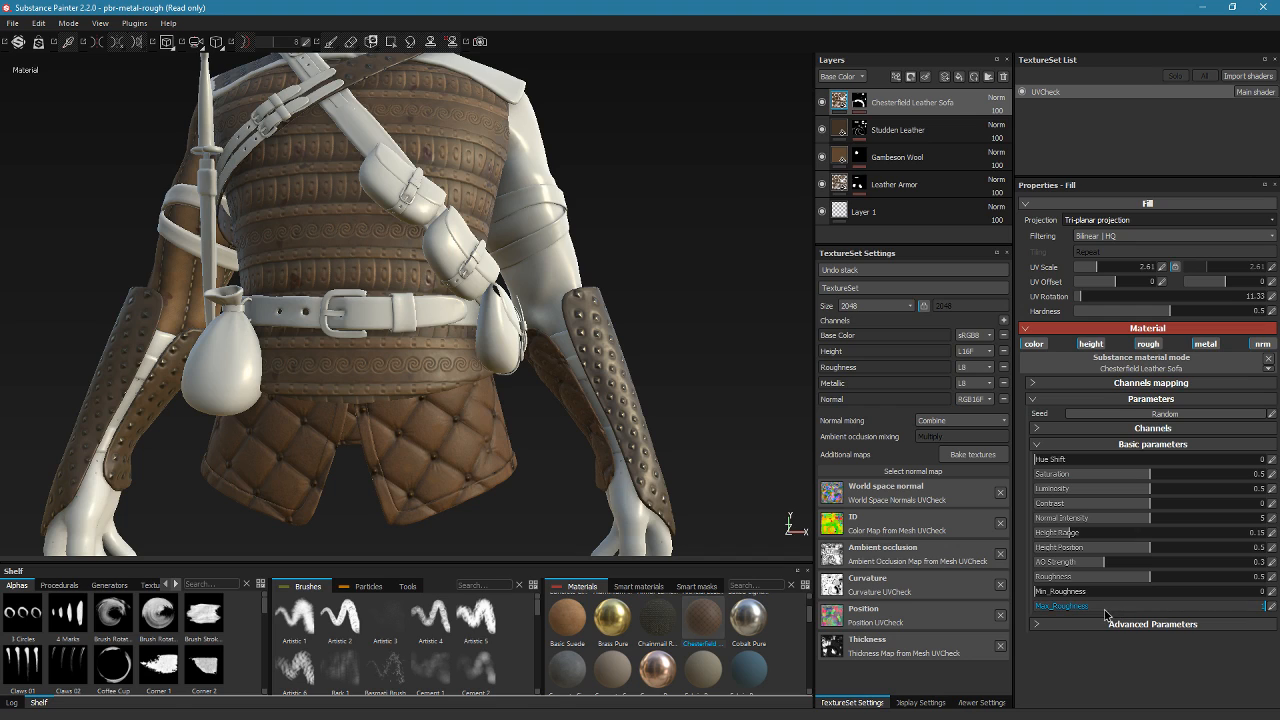
click(1068, 628)
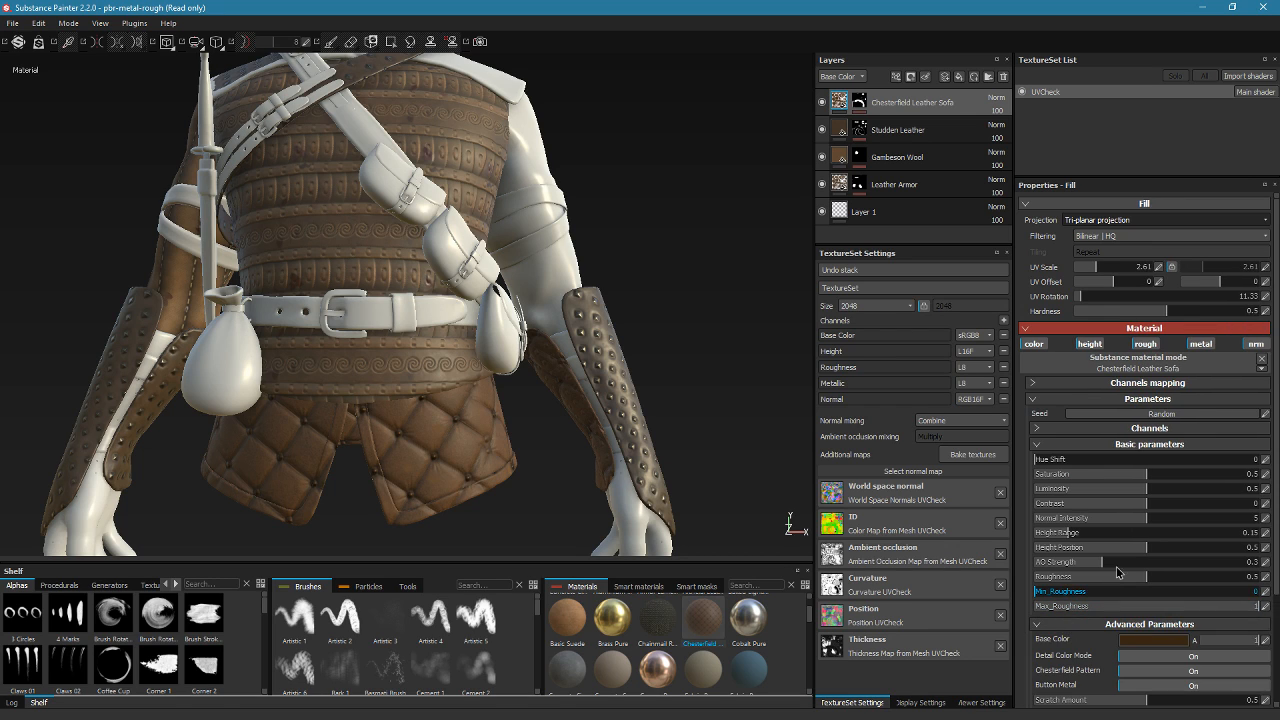
scroll(1110, 590, down, 3)
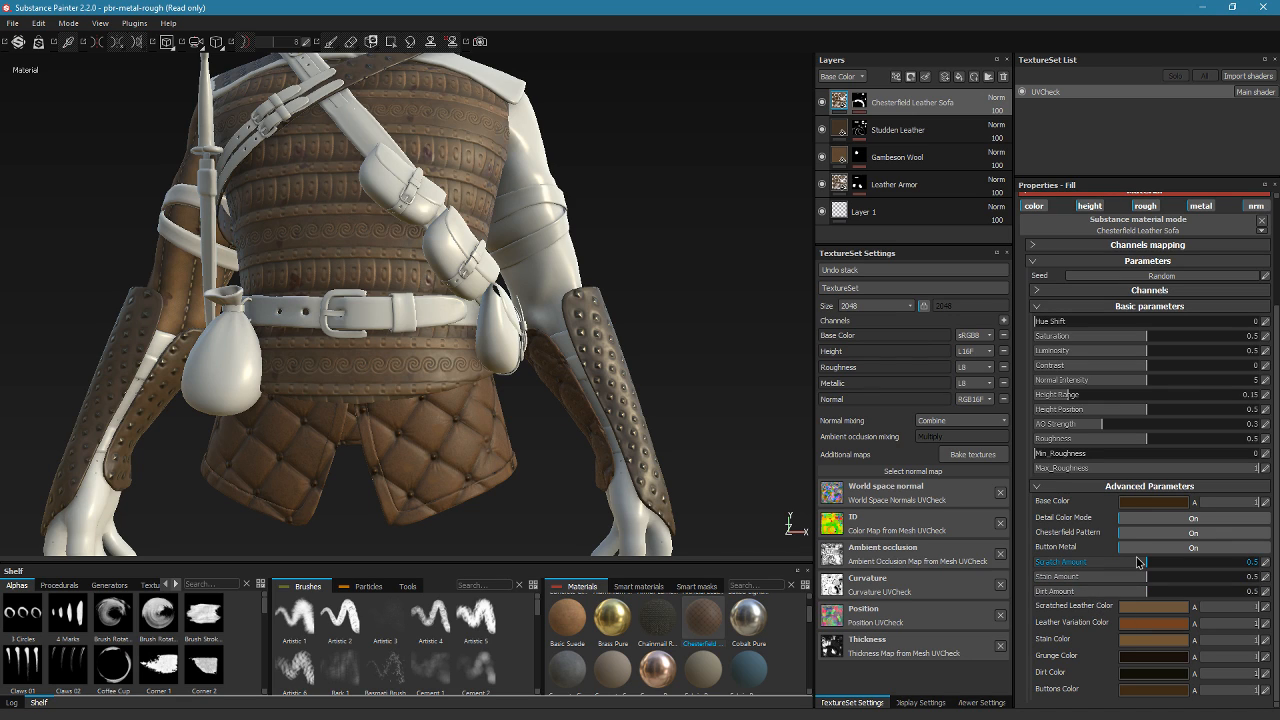
click(1149, 547)
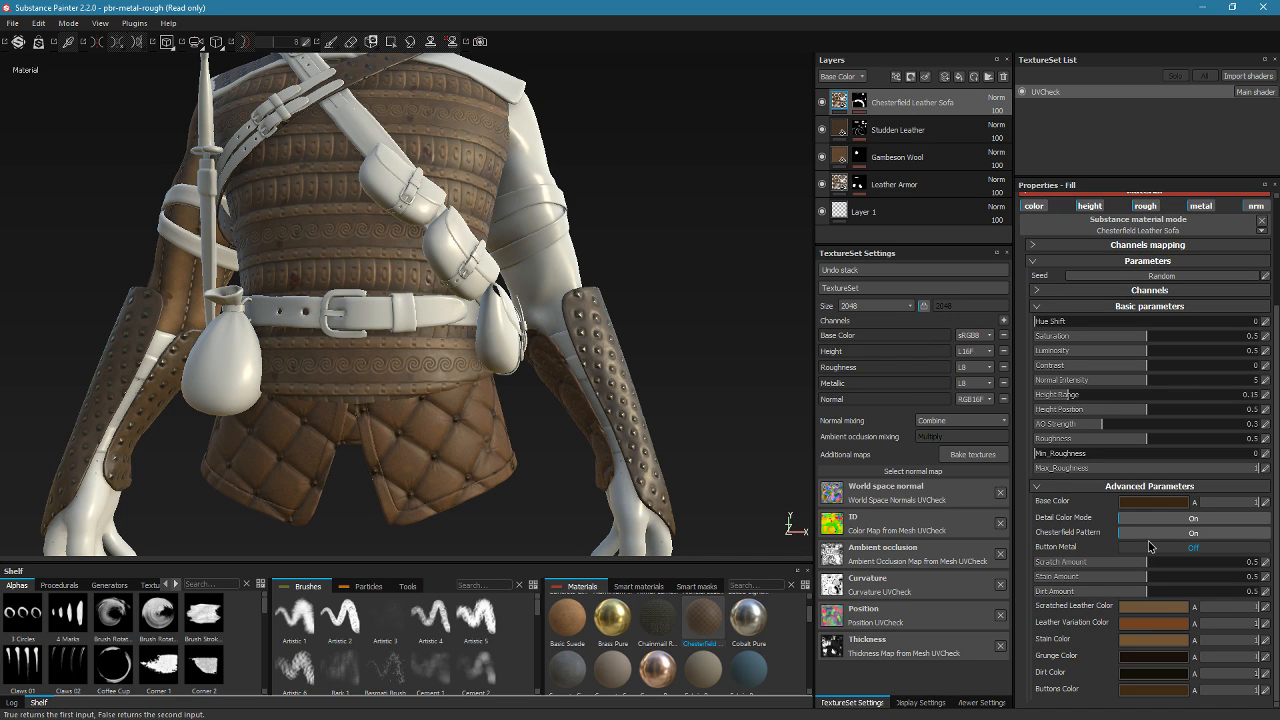
click(1149, 547)
click(1149, 547)
alt+drag(471, 491, 565, 465)
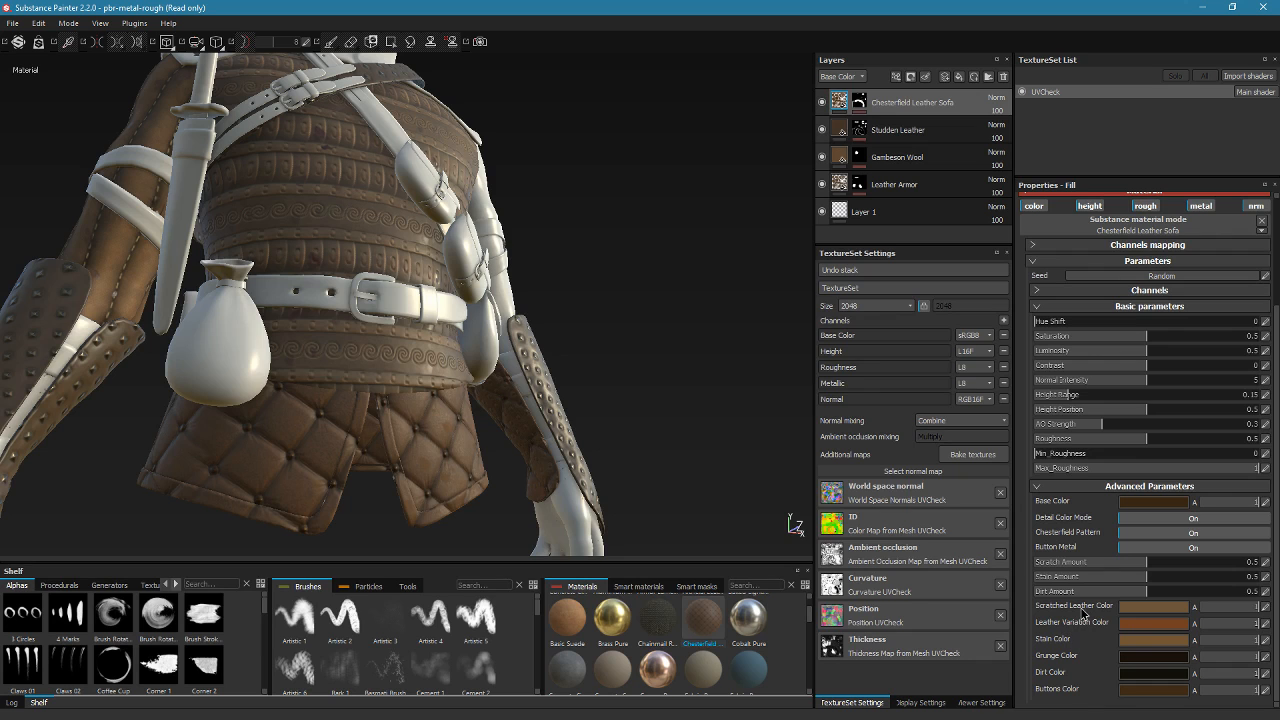
Set the Chesterfield material's Stain Amount to 0.68 and check the skirt from the side
drag(1178, 581, 1189, 580)
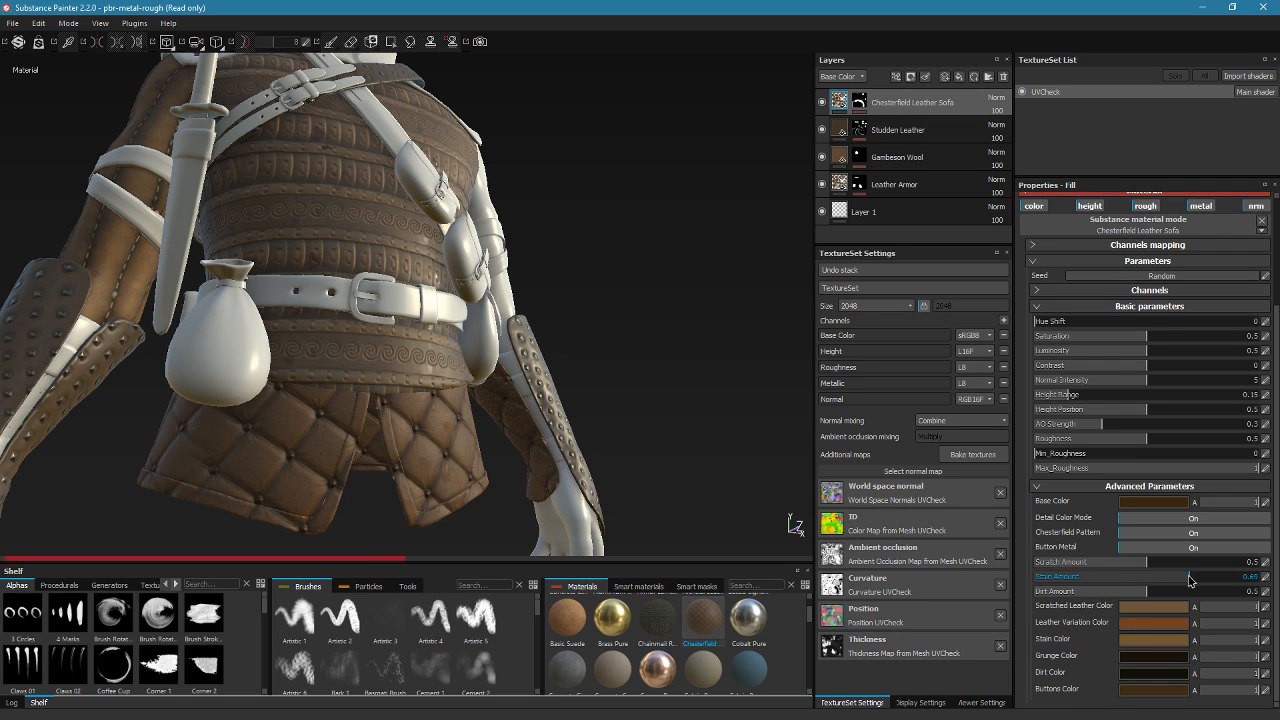
alt+drag(545, 462, 395, 405)
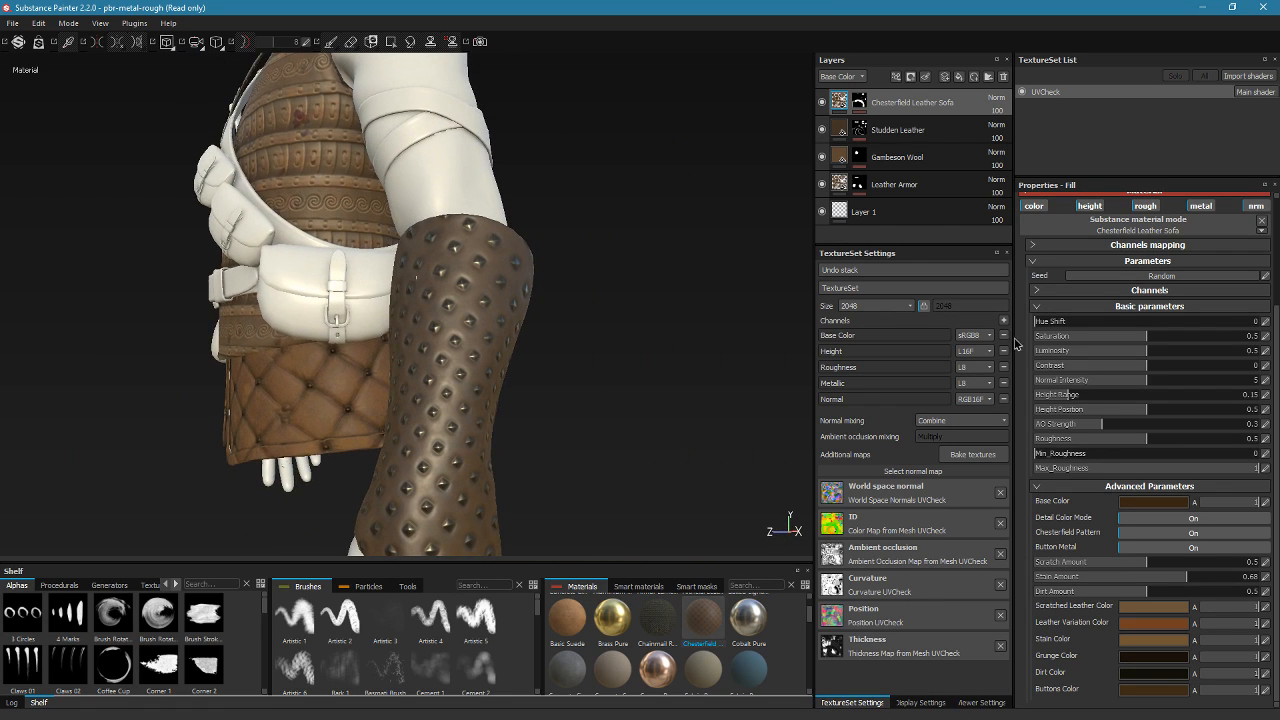
scroll(1145, 316, up, 2)
scroll(1145, 316, up, 2)
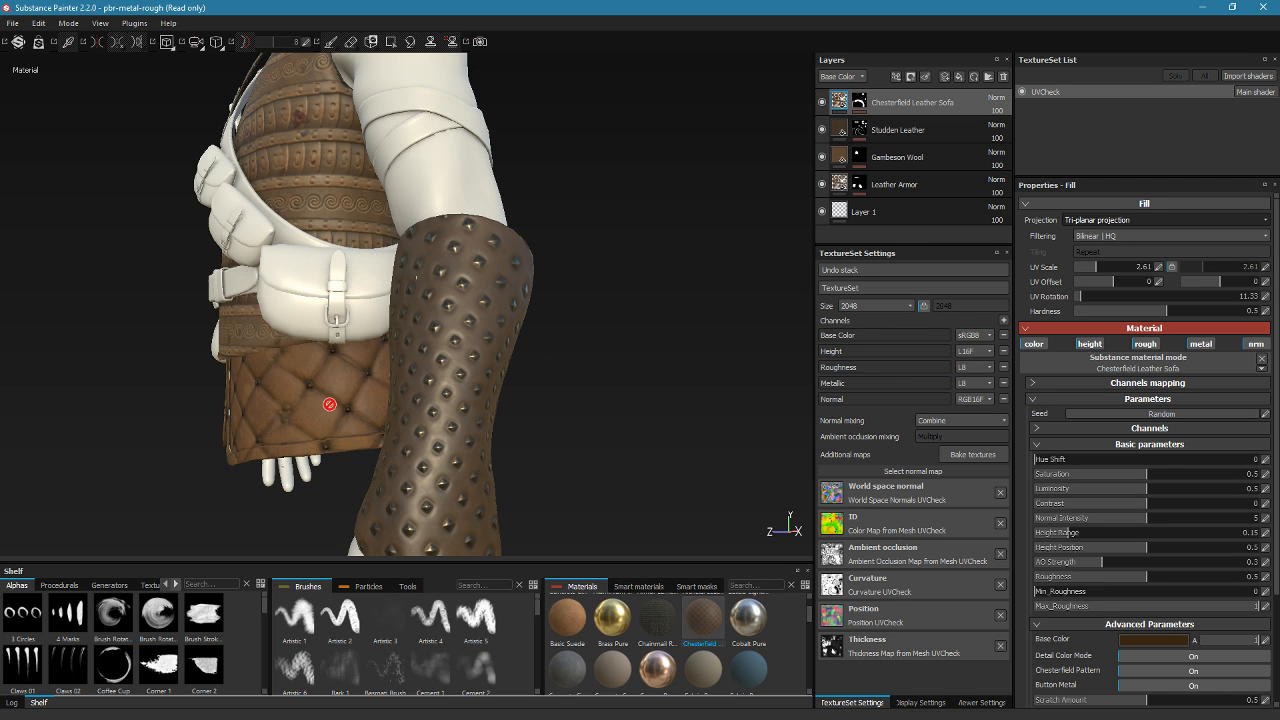
Try a tri-planar hardness of 0.86 on the Chesterfield fill, compare the quilting around the skirt, and set the hardness to 0.23
alt+drag(331, 409, 446, 425)
alt+middle_drag(262, 409, 380, 391)
alt+drag(380, 391, 450, 392)
alt+right_drag(354, 378, 440, 430)
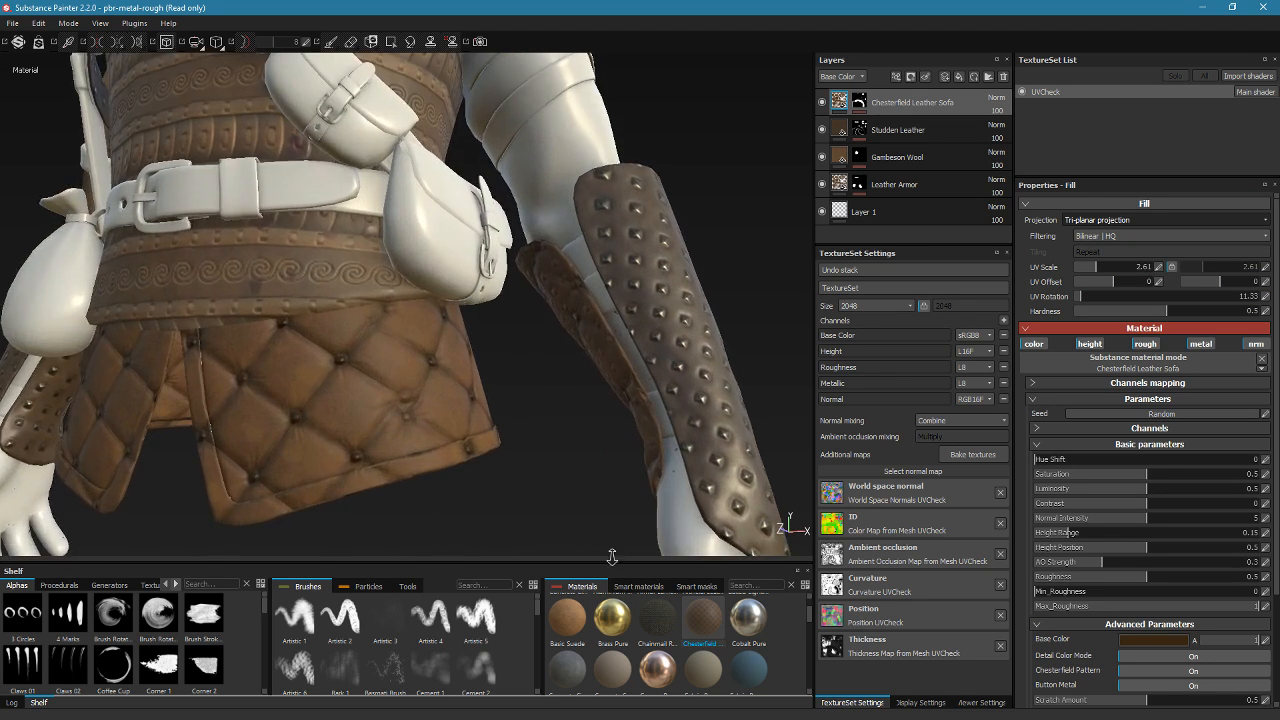
alt+middle_drag(440, 460, 390, 411)
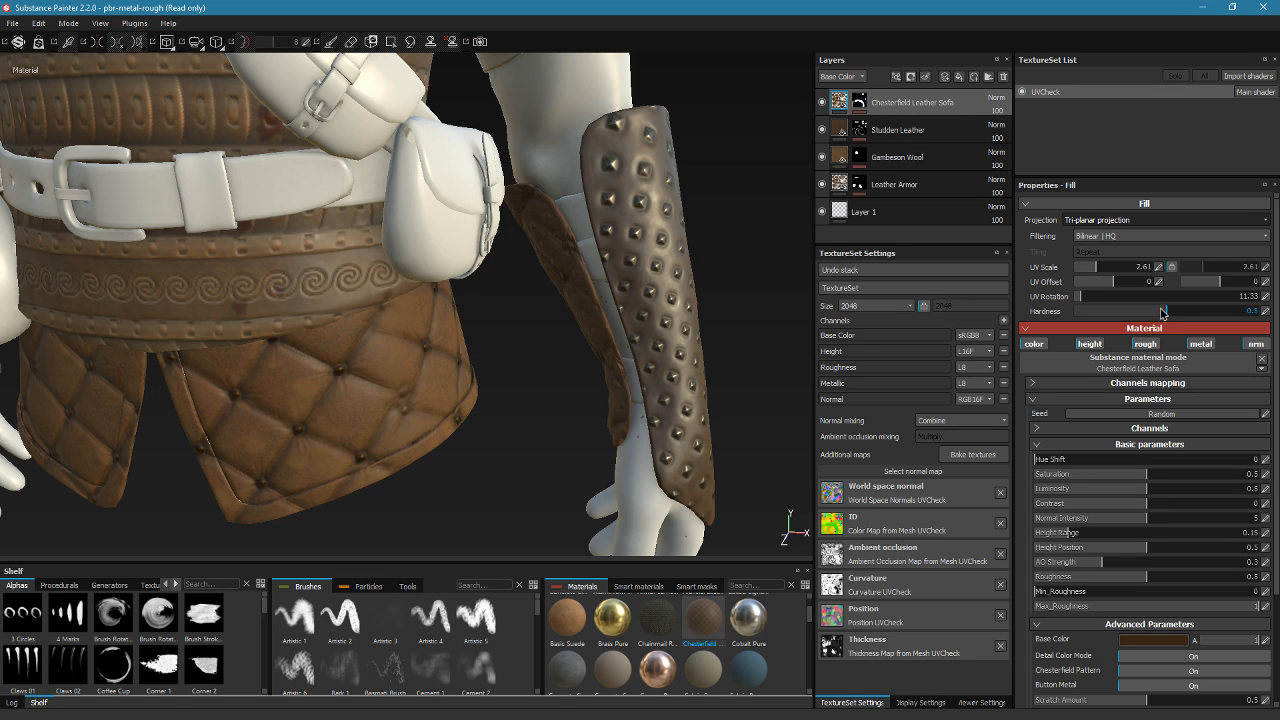
drag(1158, 312, 1234, 316)
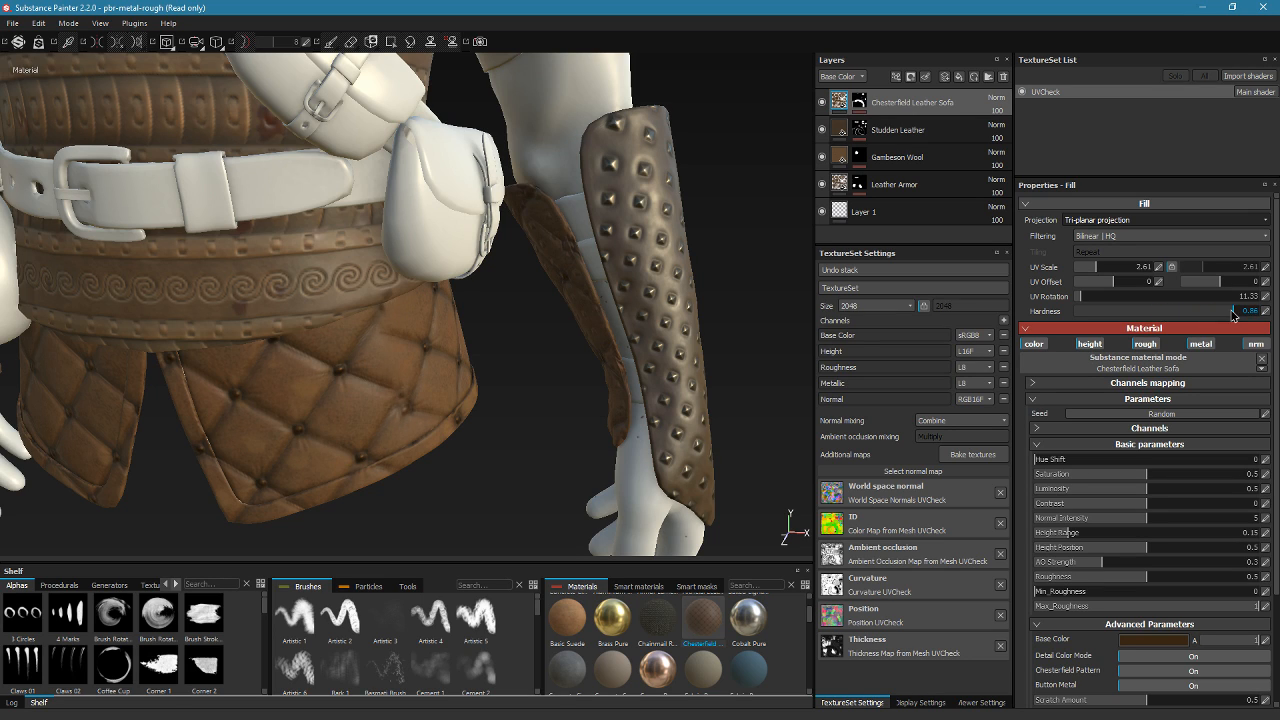
click(1253, 313)
alt+drag(651, 408, 348, 281)
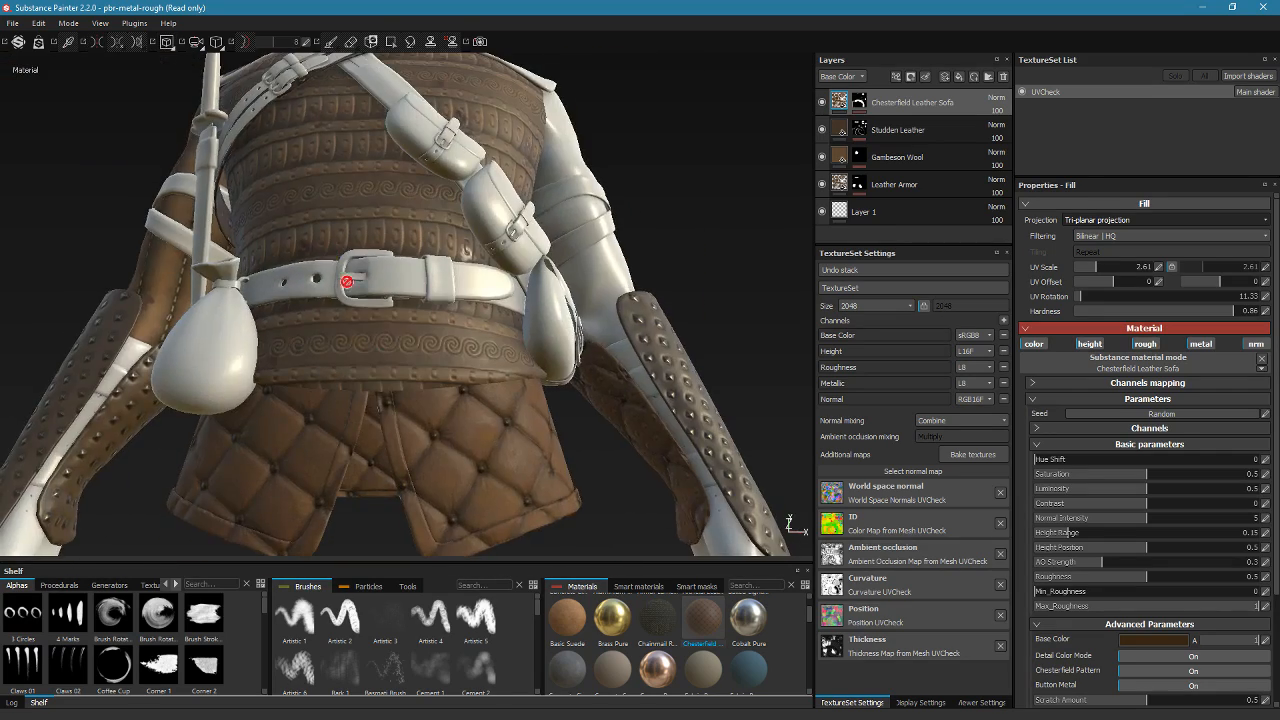
alt+drag(411, 331, 666, 354)
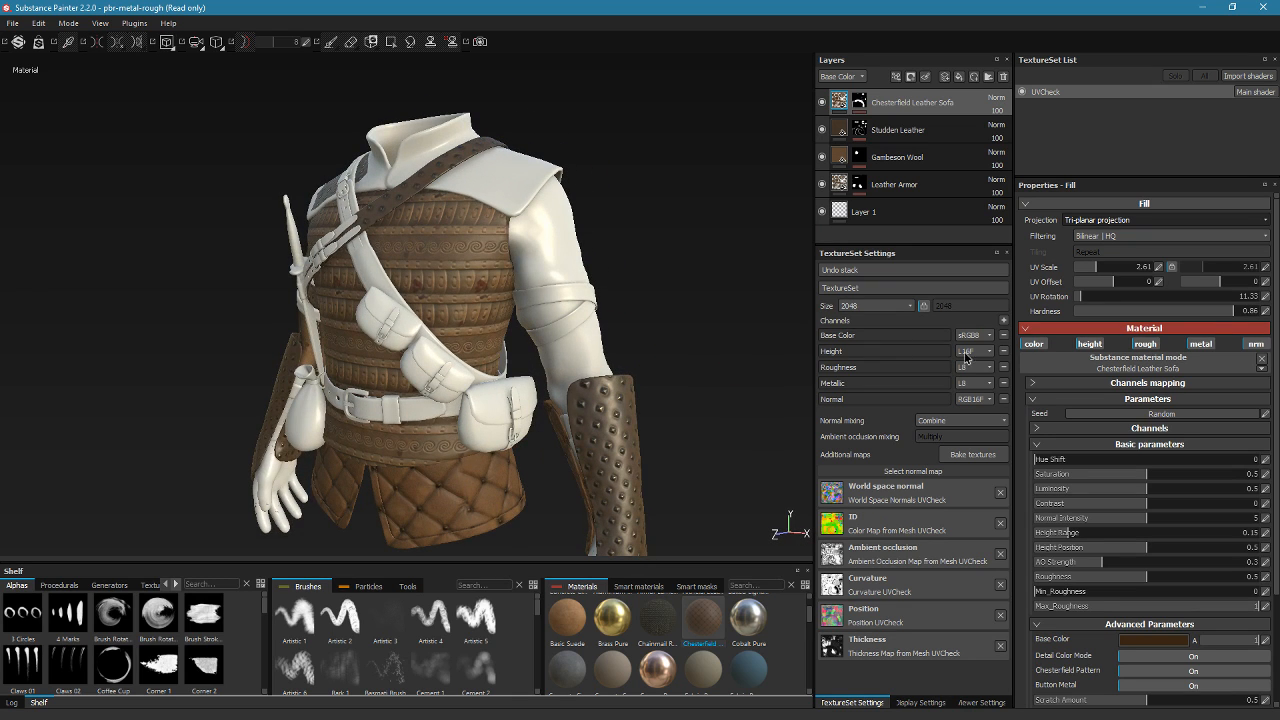
drag(1205, 311, 1117, 313)
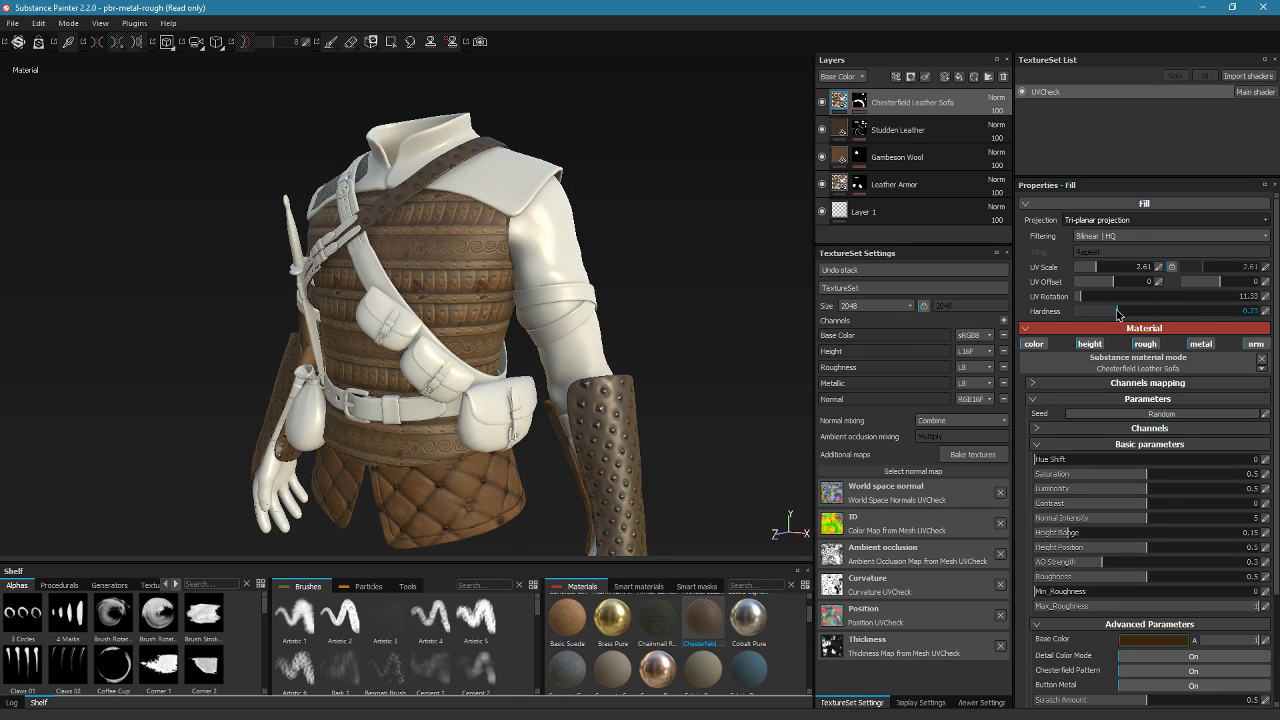
alt+drag(450, 320, 550, 347)
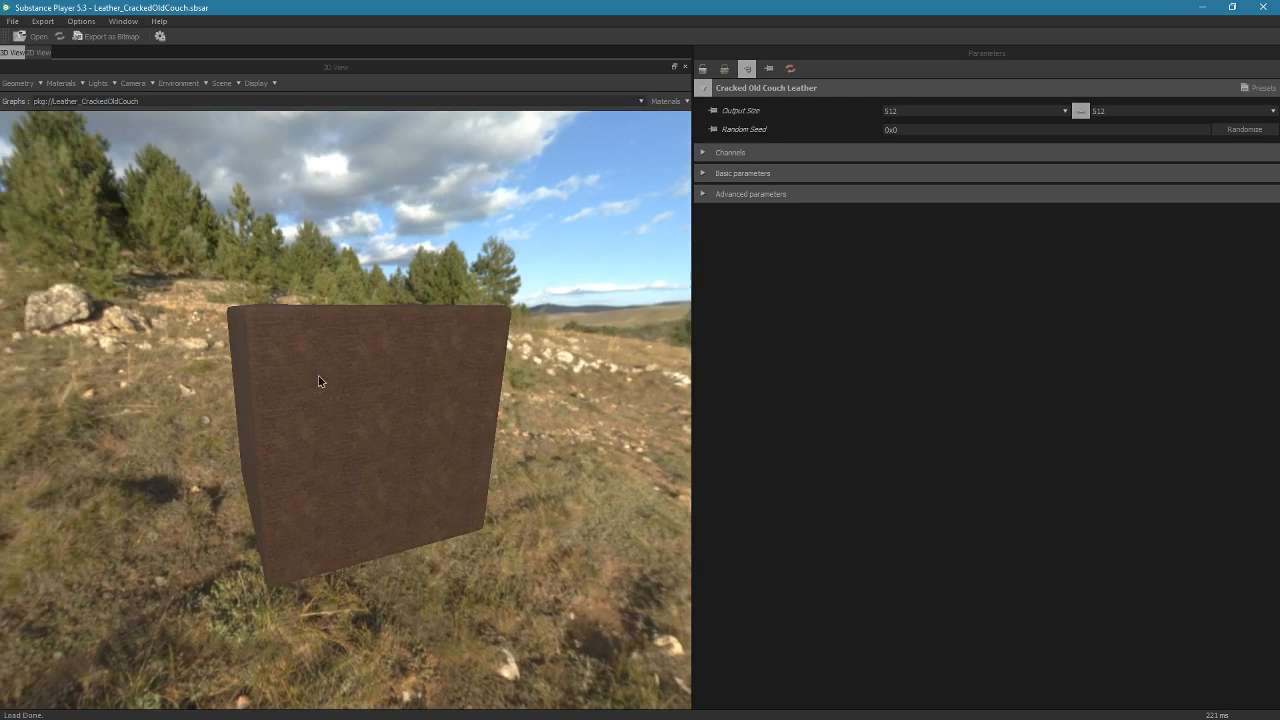
Close the Cracked Old Couch Leather preview, and examine the Jerky Leather material up close in Substance Player
click(1263, 7)
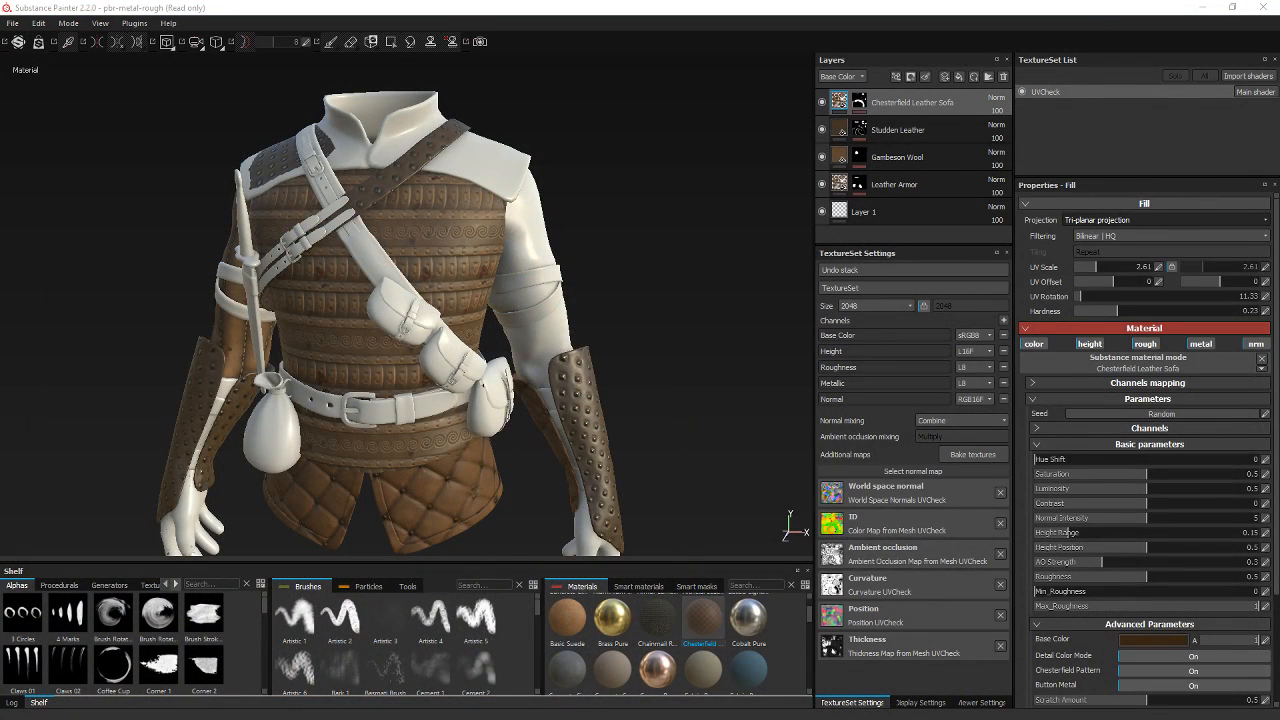
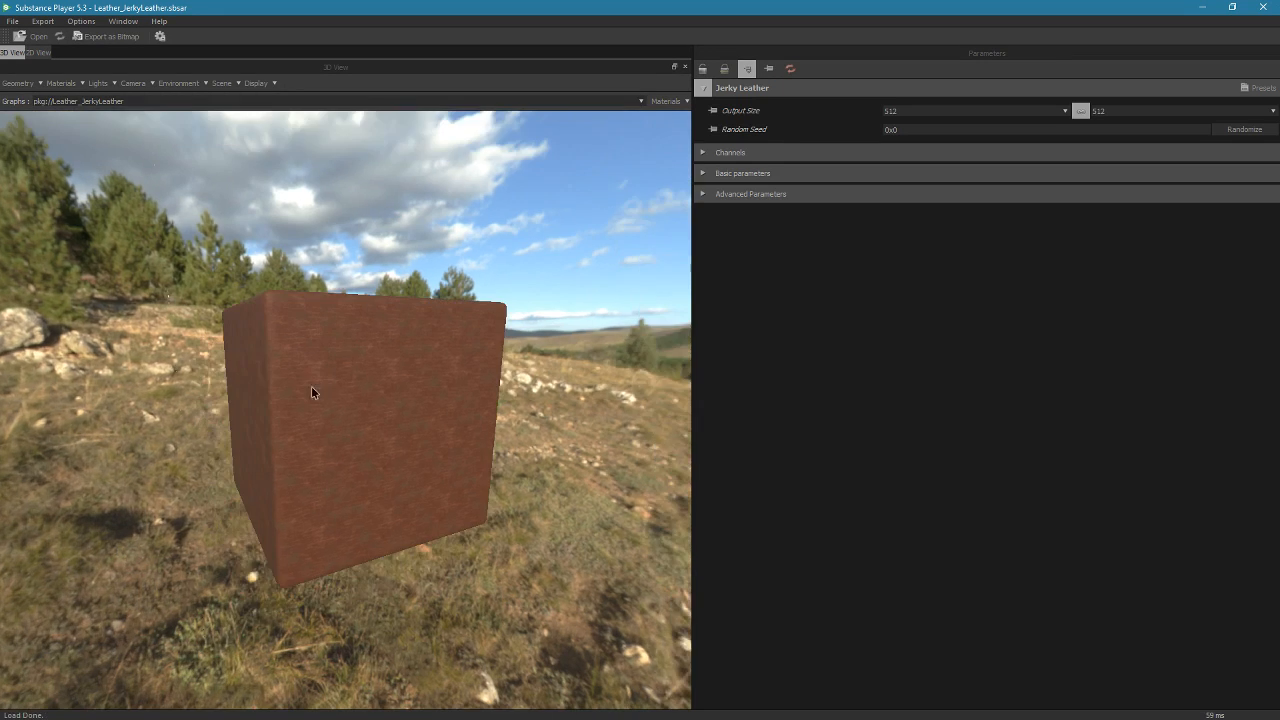
scroll(311, 392, up, 10)
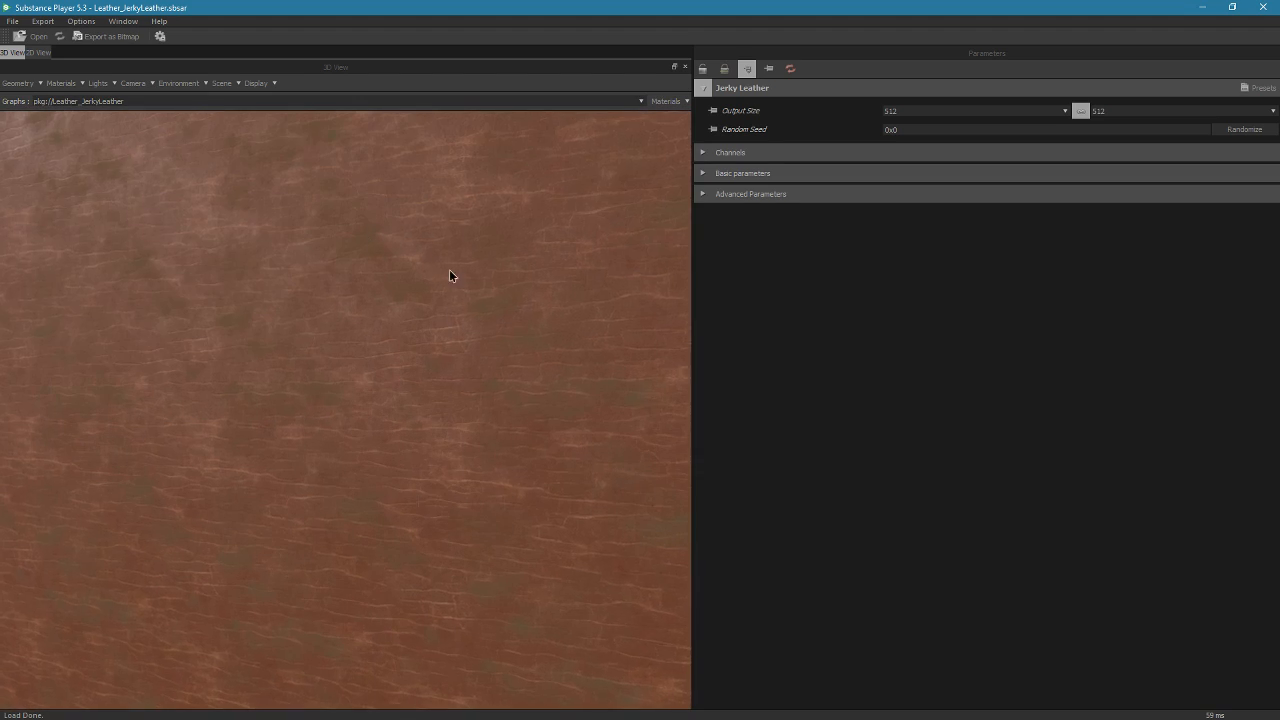
scroll(437, 366, down, 6)
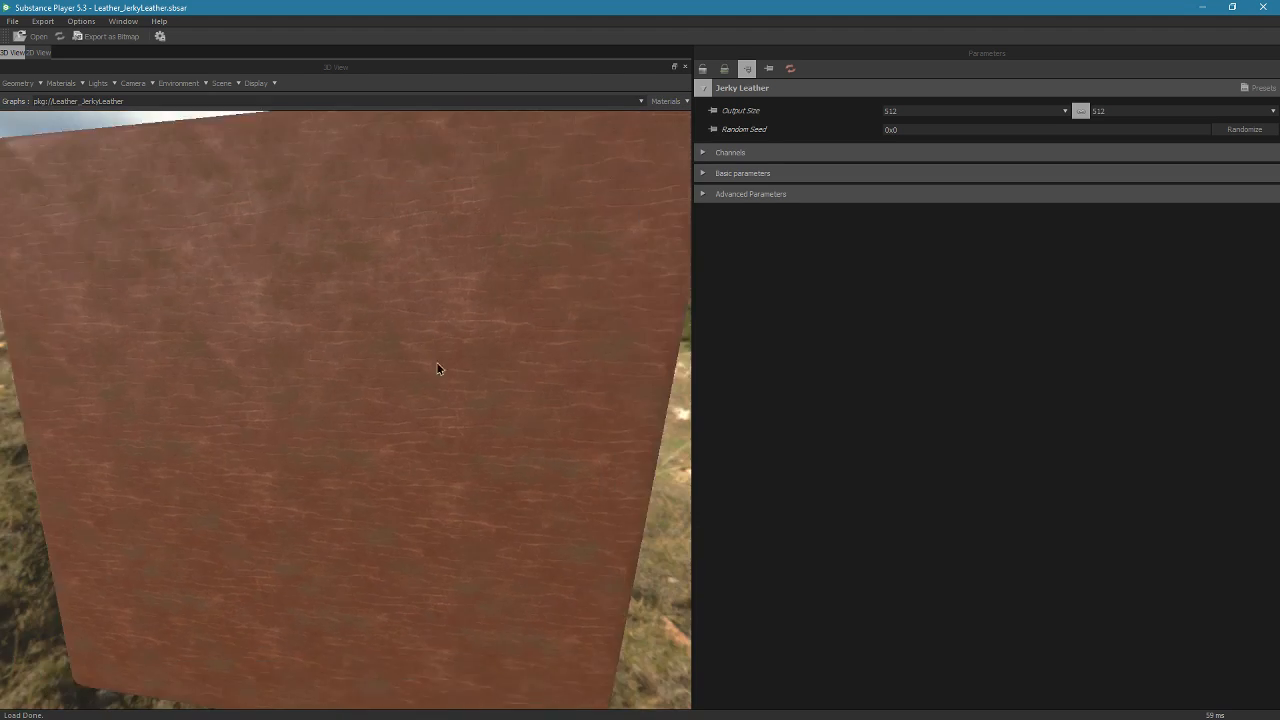
drag(420, 391, 226, 581)
scroll(400, 300, up, 5)
scroll(346, 317, down, 2)
scroll(431, 369, up, 3)
scroll(226, 581, down, 3)
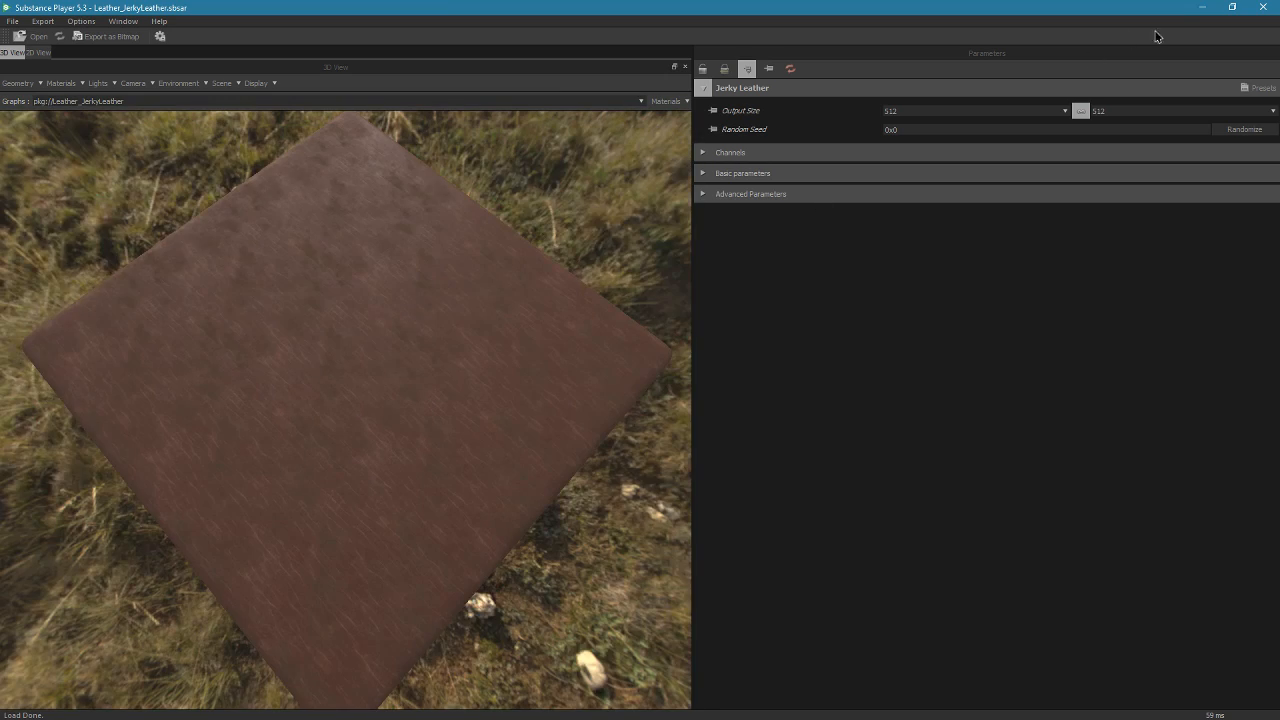
click(1262, 7)
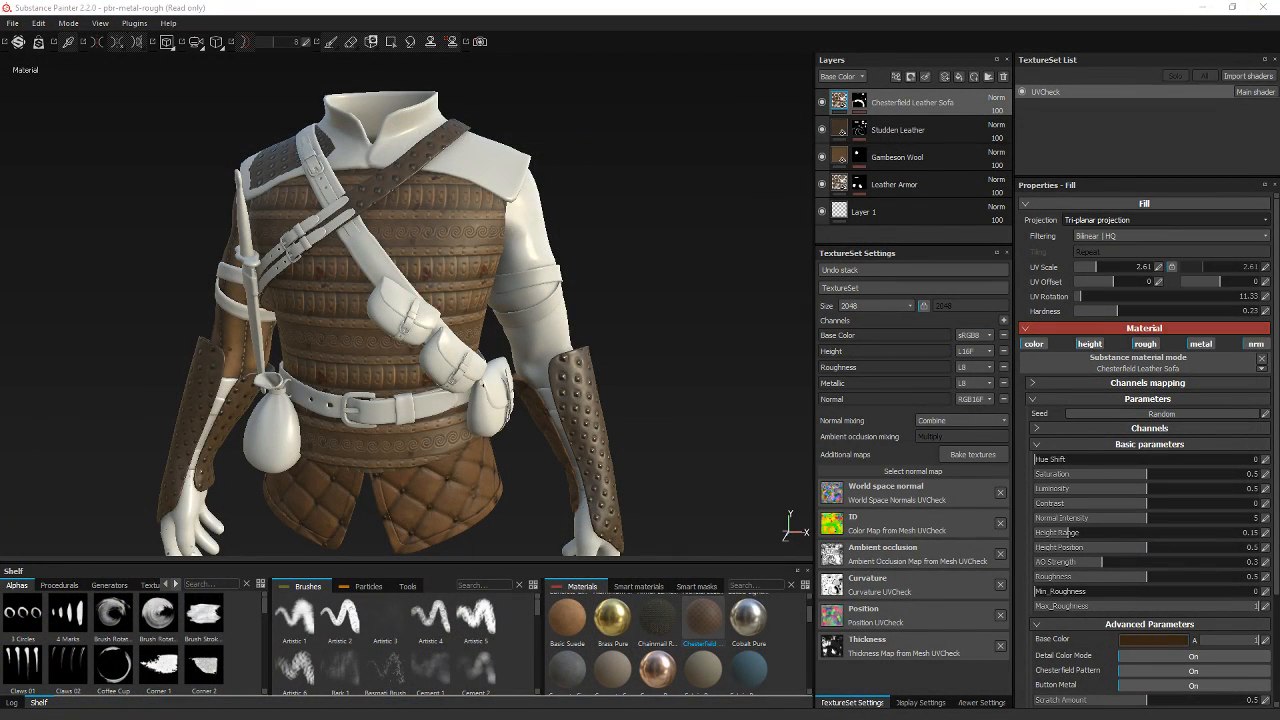
Import the Jerky Leather substance into the material shelf and add it as a new layer above Chesterfield Leather Sofa
drag(90, 310, 643, 625)
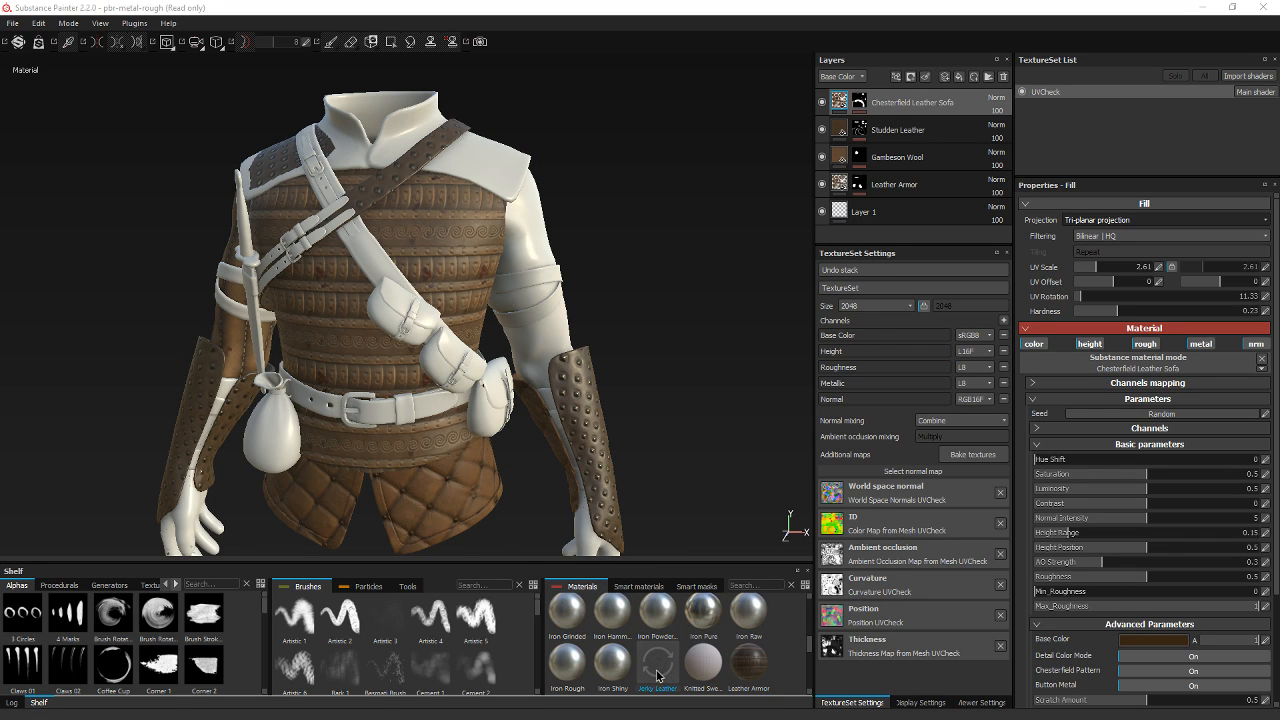
drag(657, 676, 913, 100)
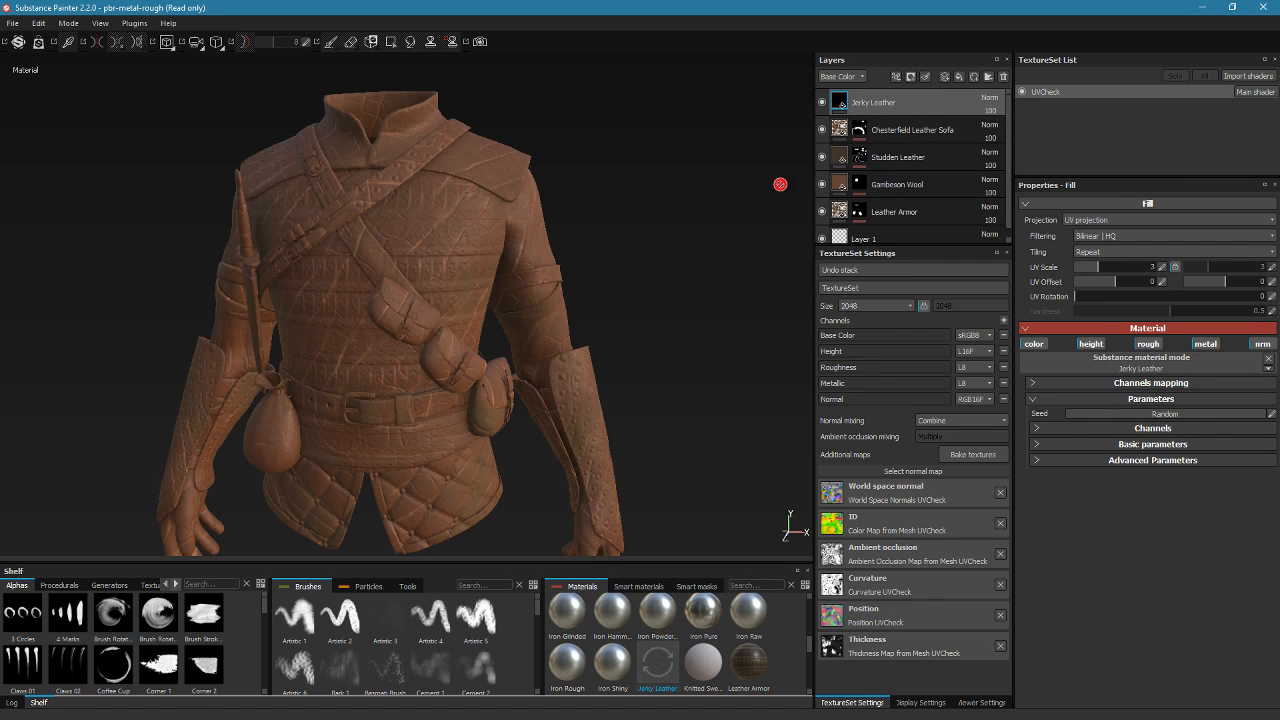
alt+drag(631, 235, 575, 247)
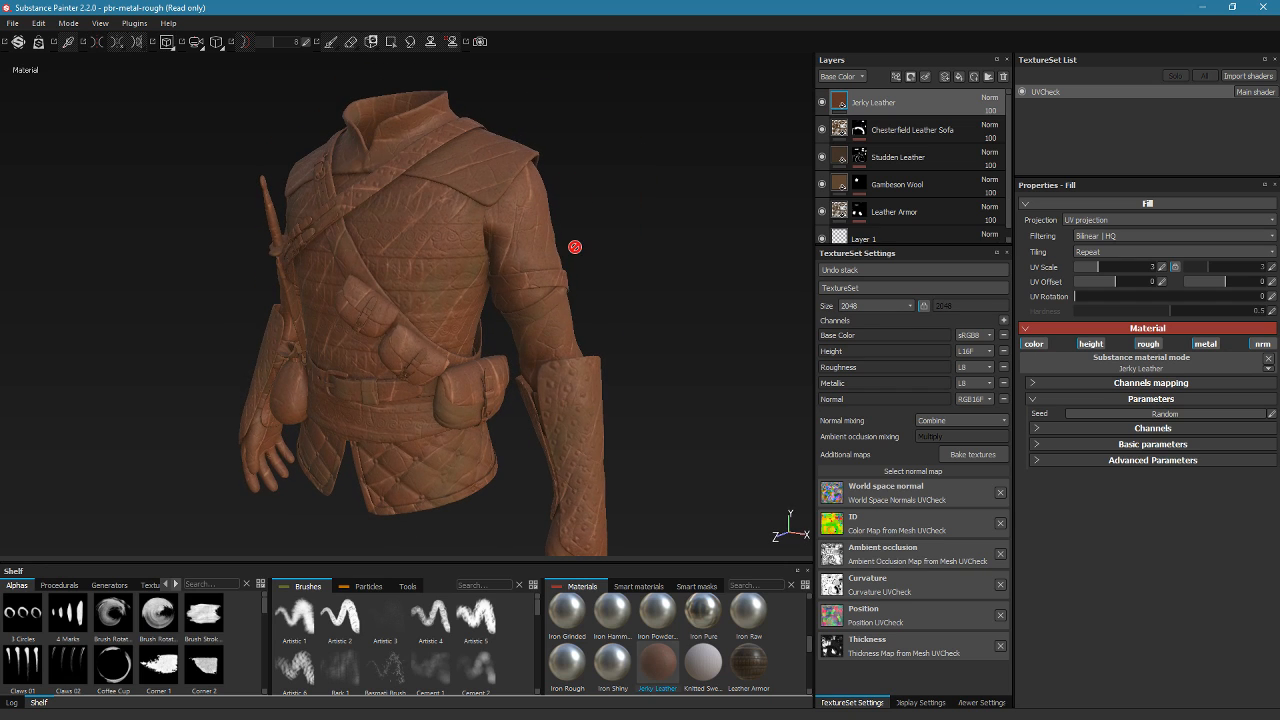
Mask the Jerky Leather layer with a color selection using the sleeve's yellow-green ID color (RGB 200, 255, 0)
double_click(904, 101)
right_click(908, 106)
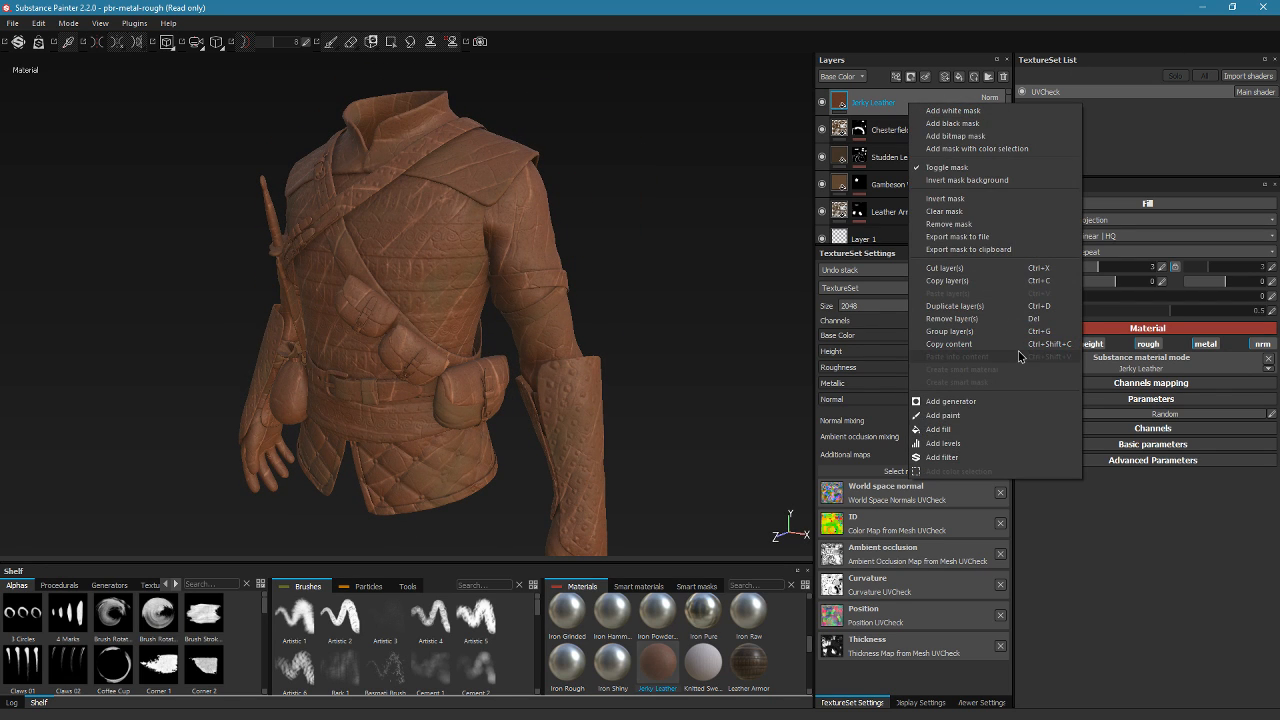
click(1017, 148)
click(1248, 307)
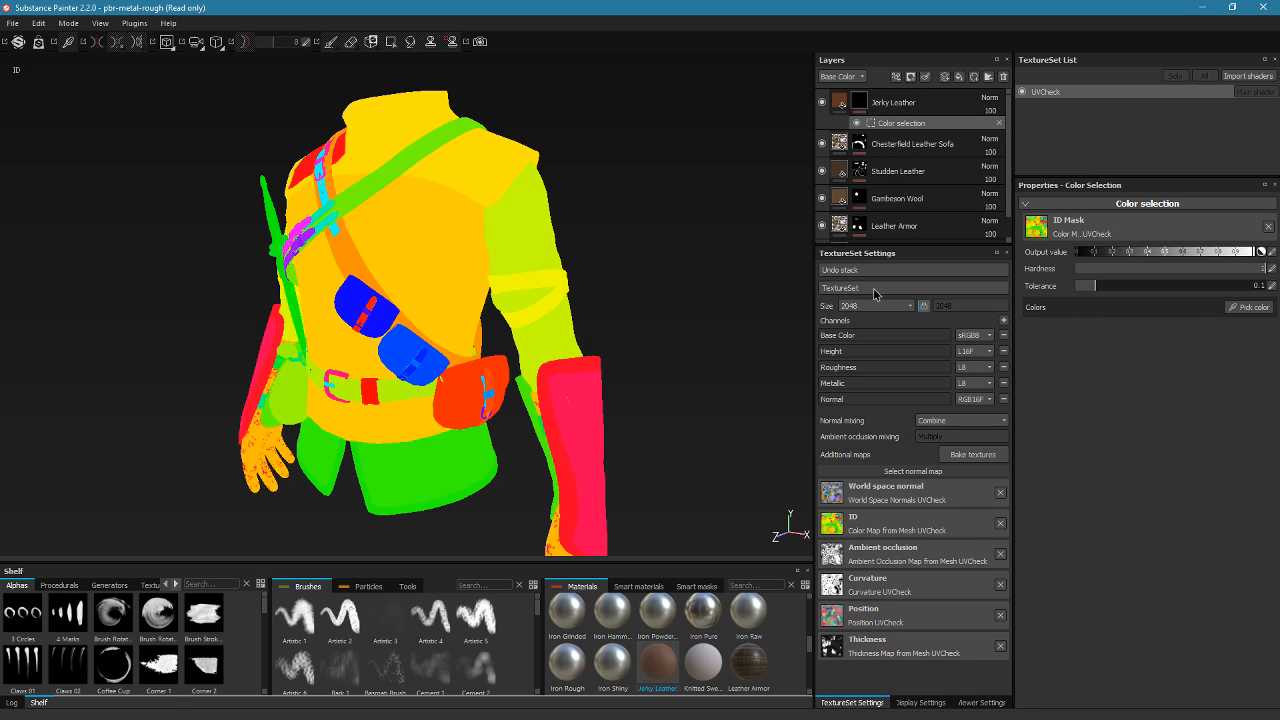
click(543, 234)
mouse_move(535, 240)
alt+mouse_down()
mouse_move(586, 251)
mouse_move(594, 223)
mouse_move(737, 245)
mouse_move(571, 257)
mouse_move(520, 241)
alt+mouse_up()
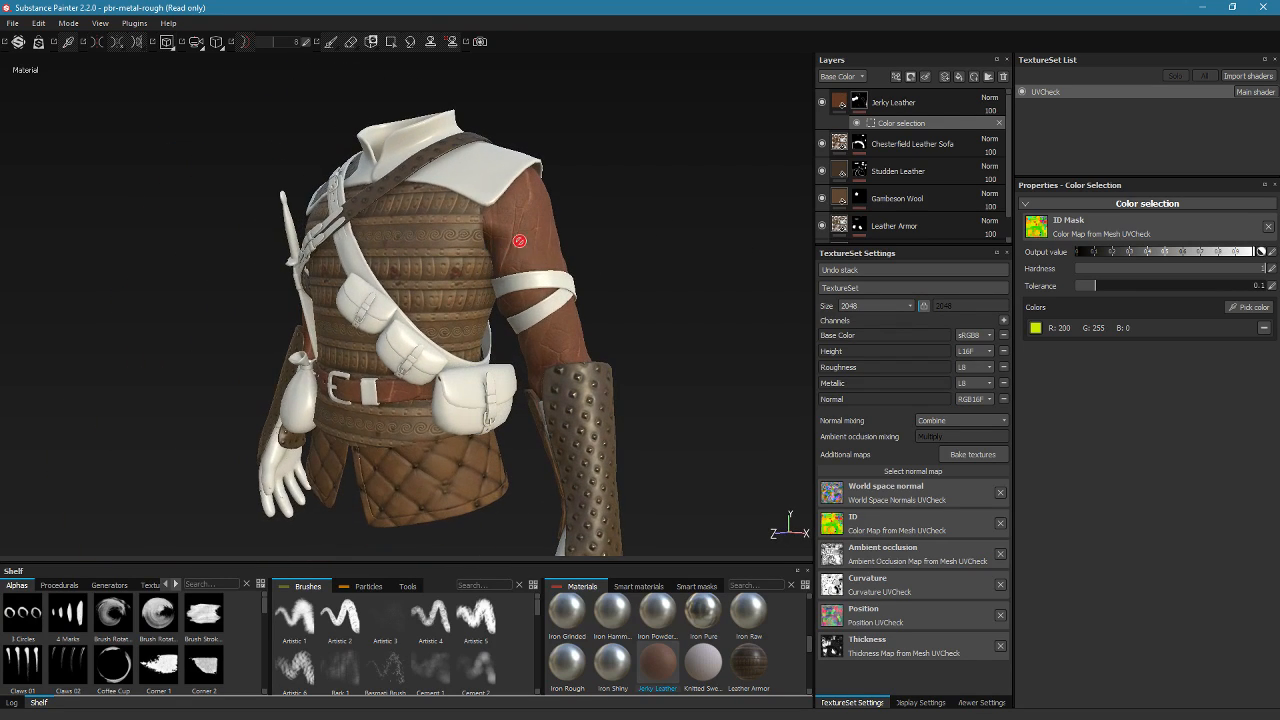
scroll(648, 376, up, 5)
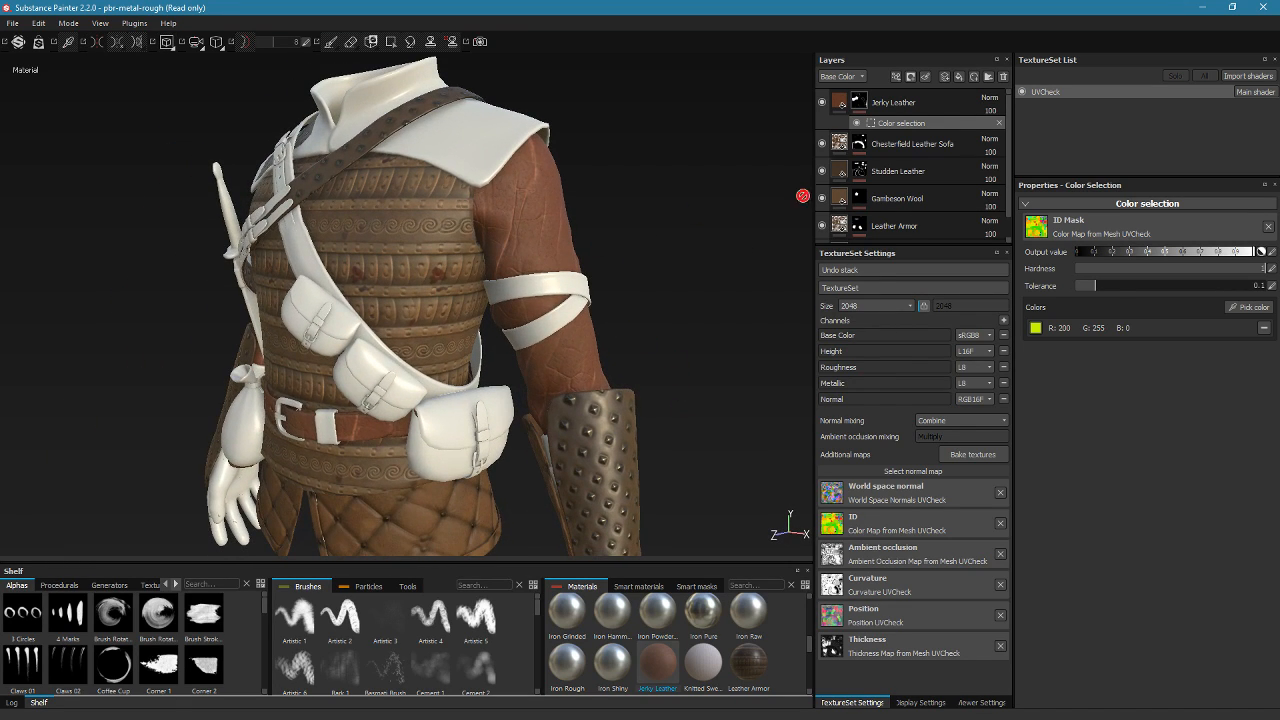
Switch the Jerky Leather fill to tri-planar projection and inspect it on the sleeves and belt
click(838, 102)
click(1068, 221)
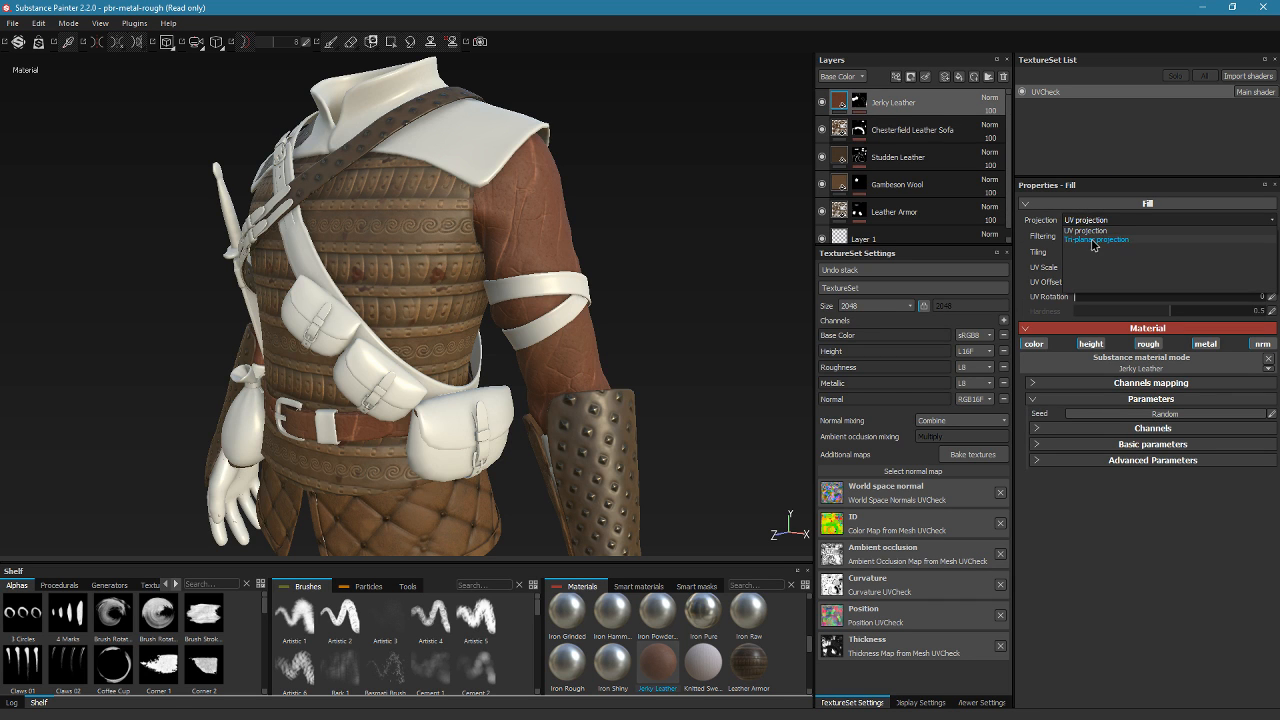
click(1092, 238)
alt+drag(677, 298, 820, 277)
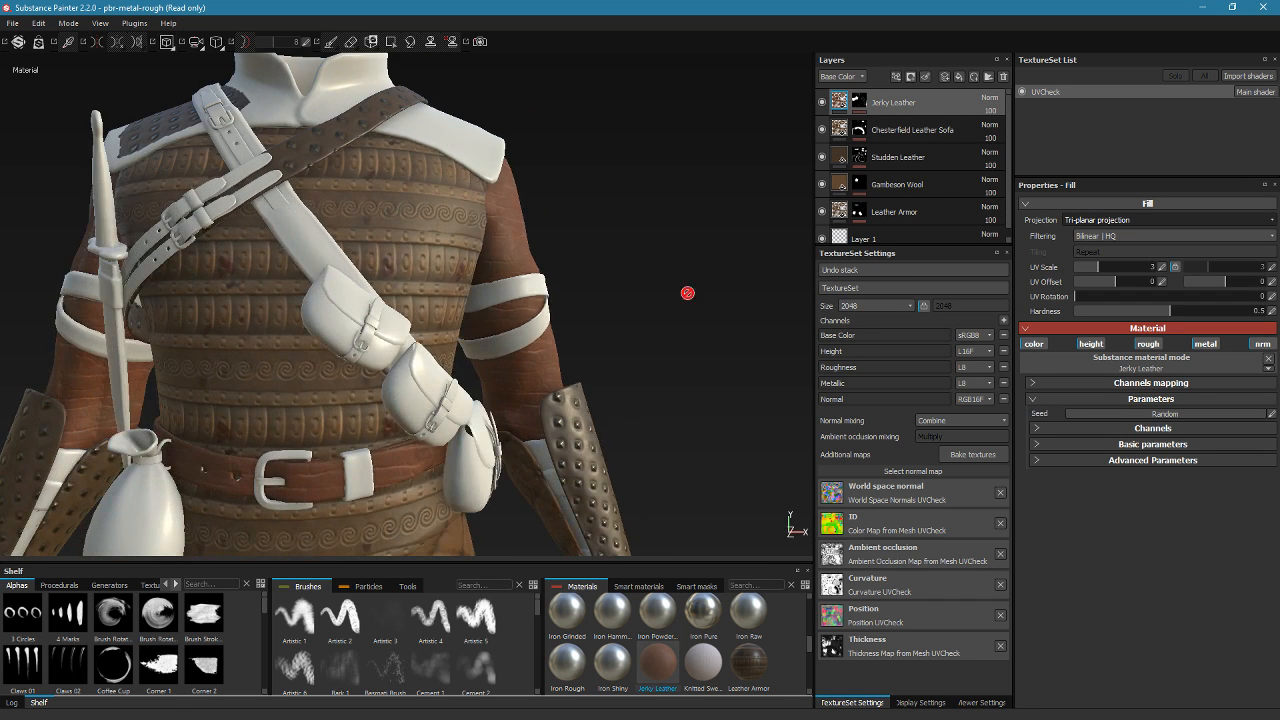
alt+drag(686, 294, 546, 298)
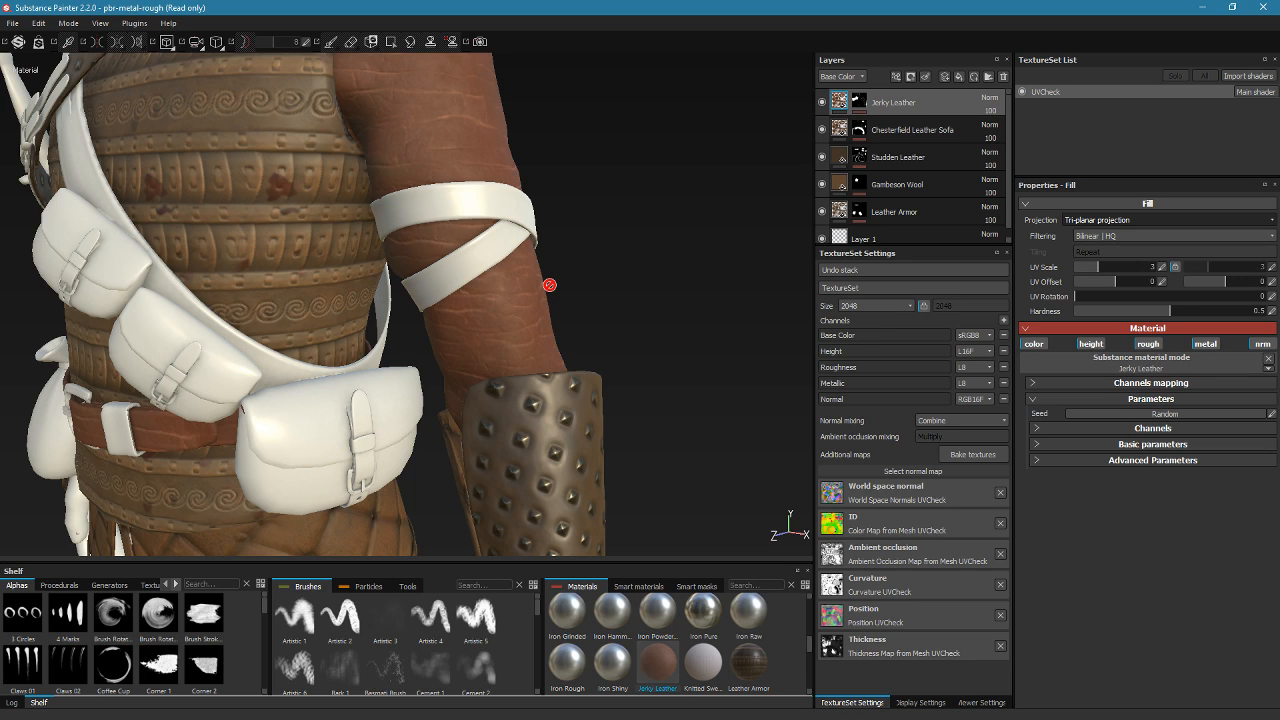
Try lowering the Jerky Leather material's Leather Variation Amount to 0.44 in its advanced parameters
click(1063, 461)
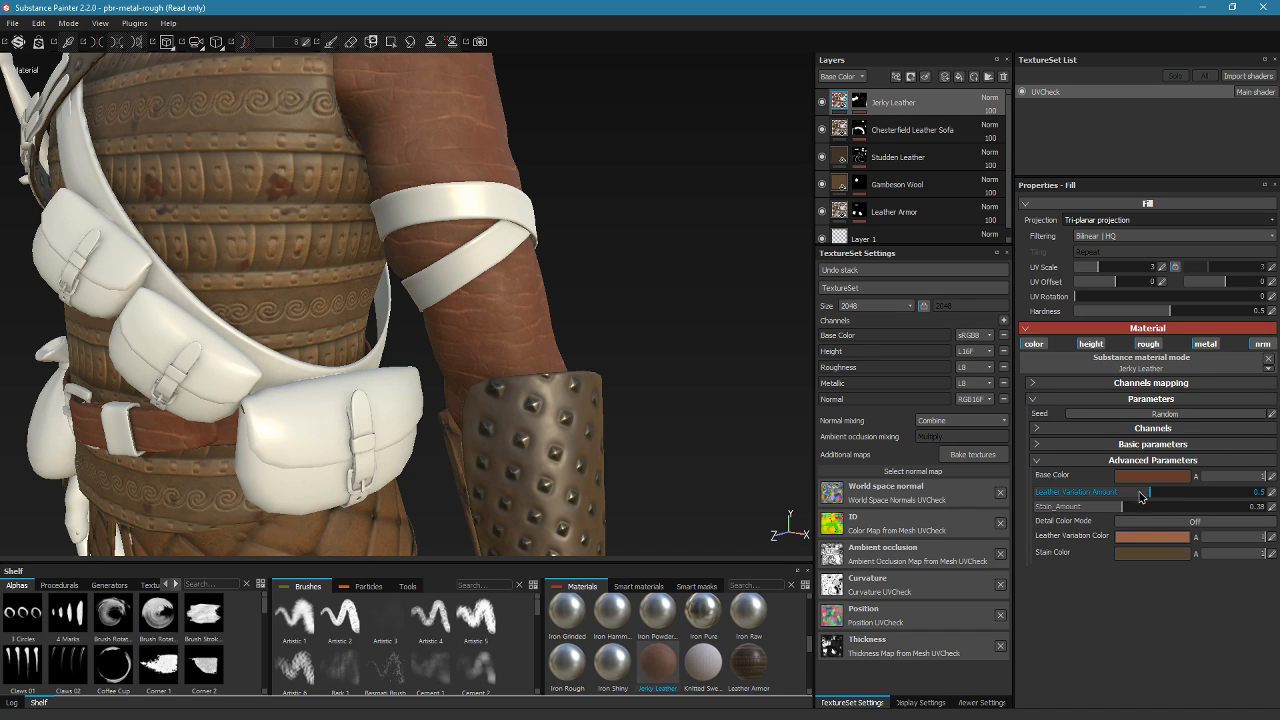
drag(1141, 497, 1136, 497)
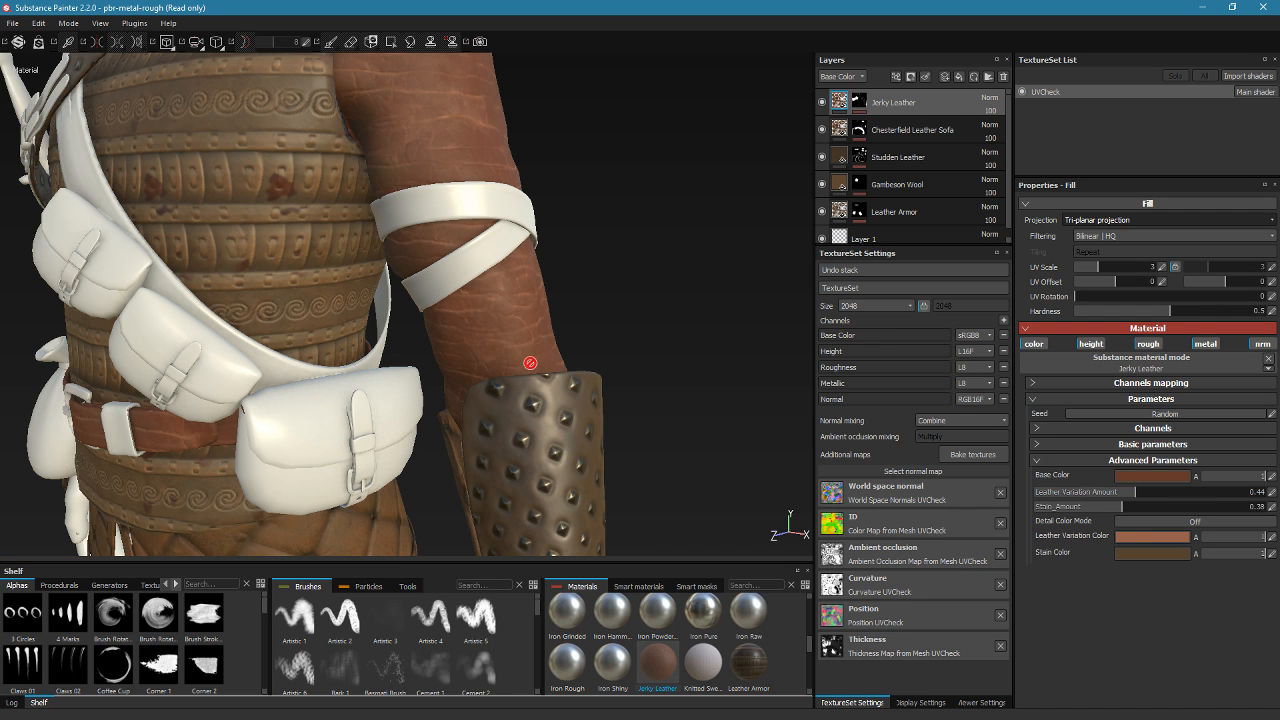
scroll(525, 374, up, 4)
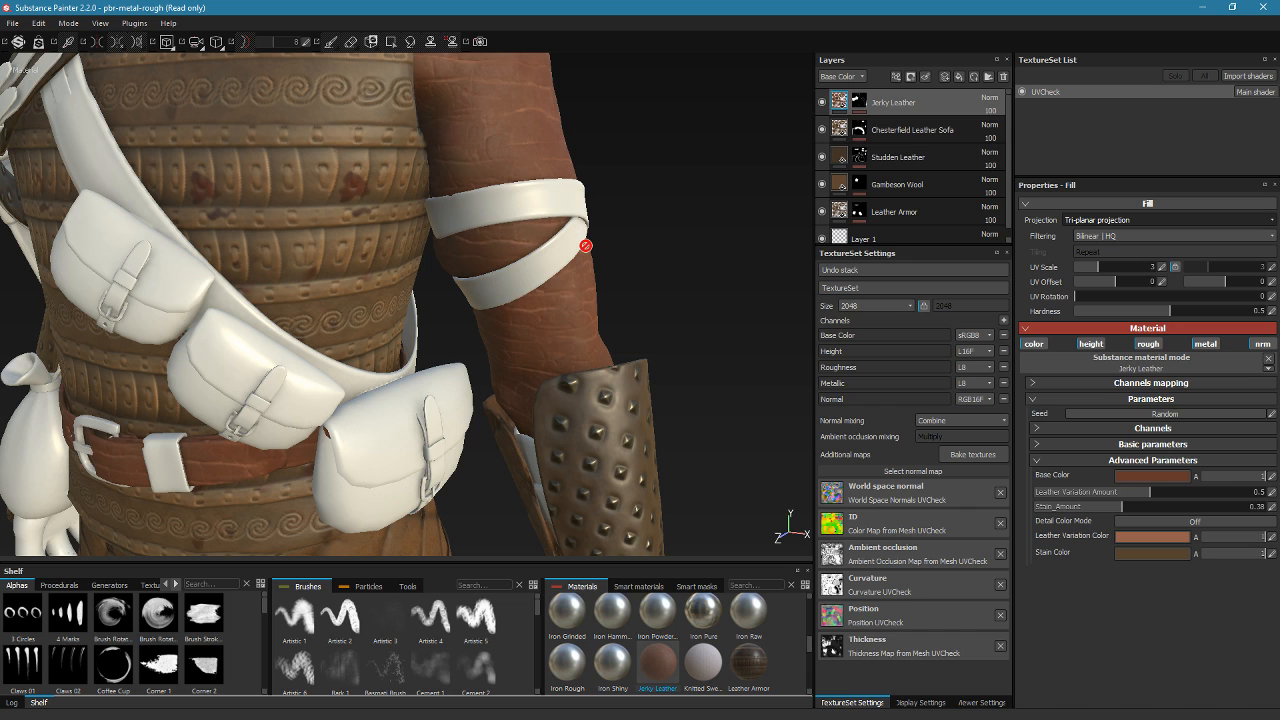
Undo the Jerky Leather layer's tri-planar projection and the sleeve color picked for its mask
key(ctrl+z)
key(ctrl+z)
alt+drag(661, 254, 808, 266)
scroll(705, 291, down, 3)
alt+drag(314, 172, 402, 272)
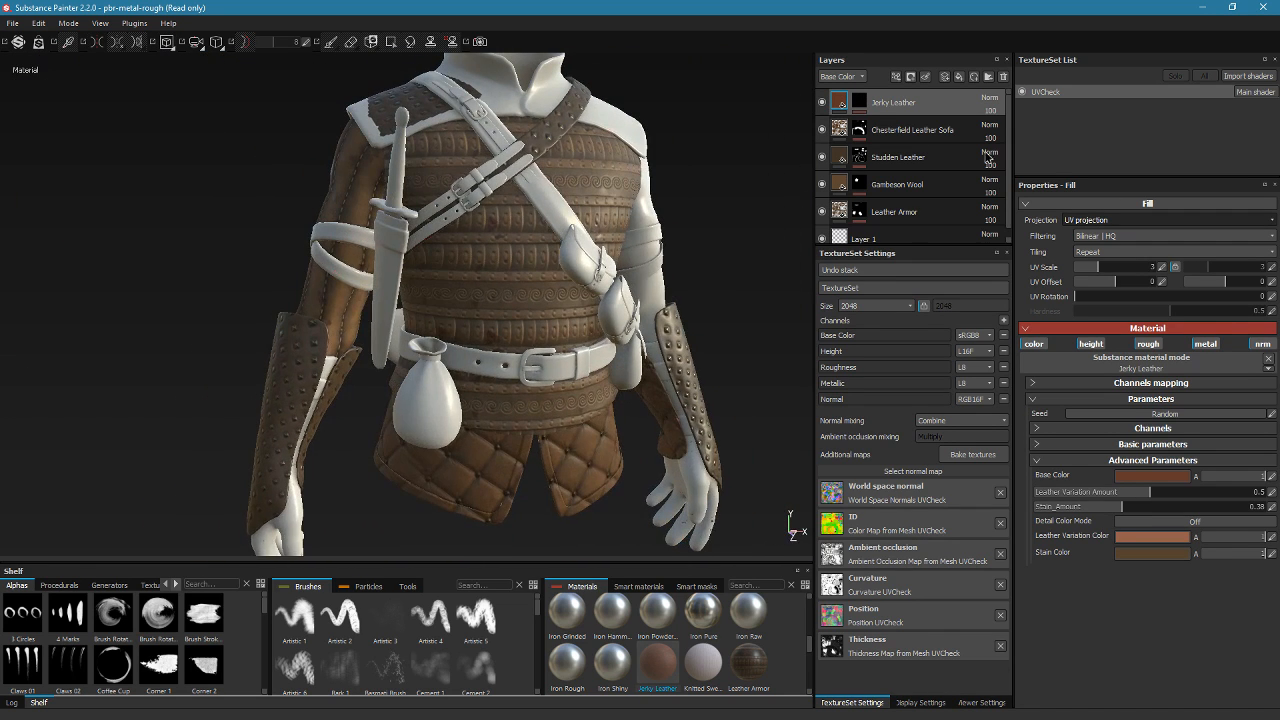
Mask the Jerky Leather layer to the upper-arm straps by picking their yellow ID color (RGB 255, 249, 0)
click(858, 103)
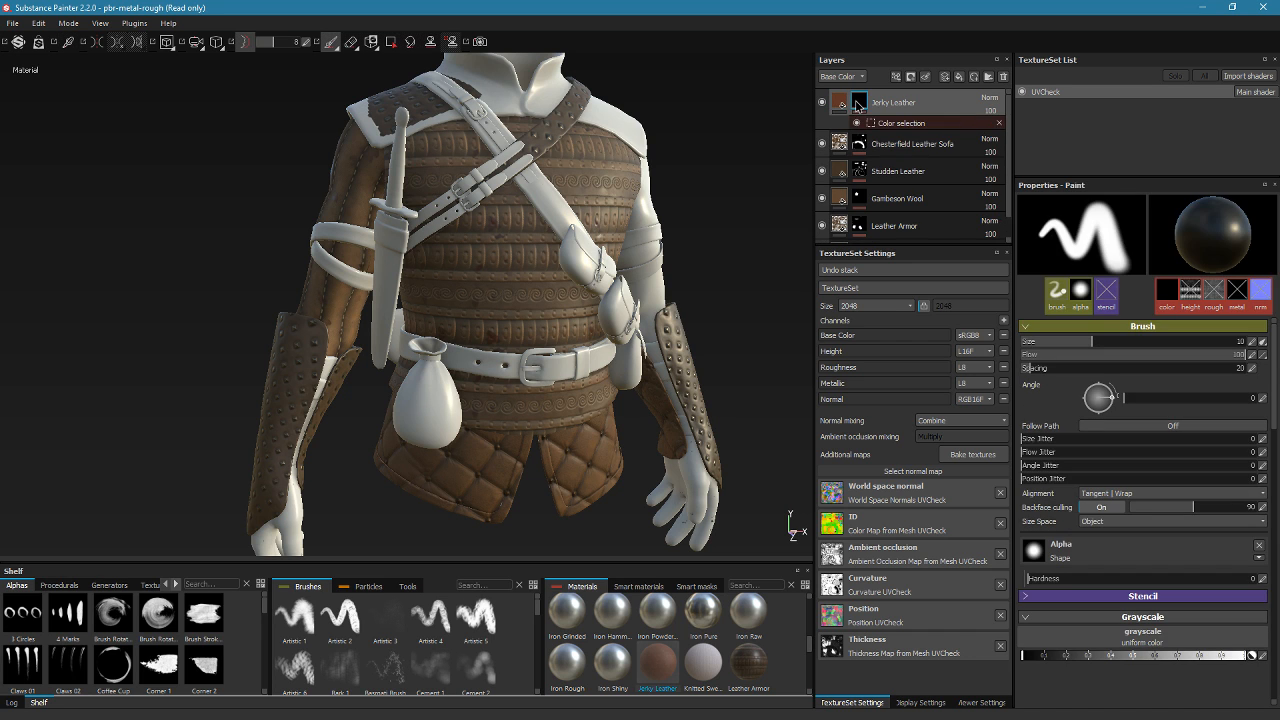
click(888, 124)
click(1257, 309)
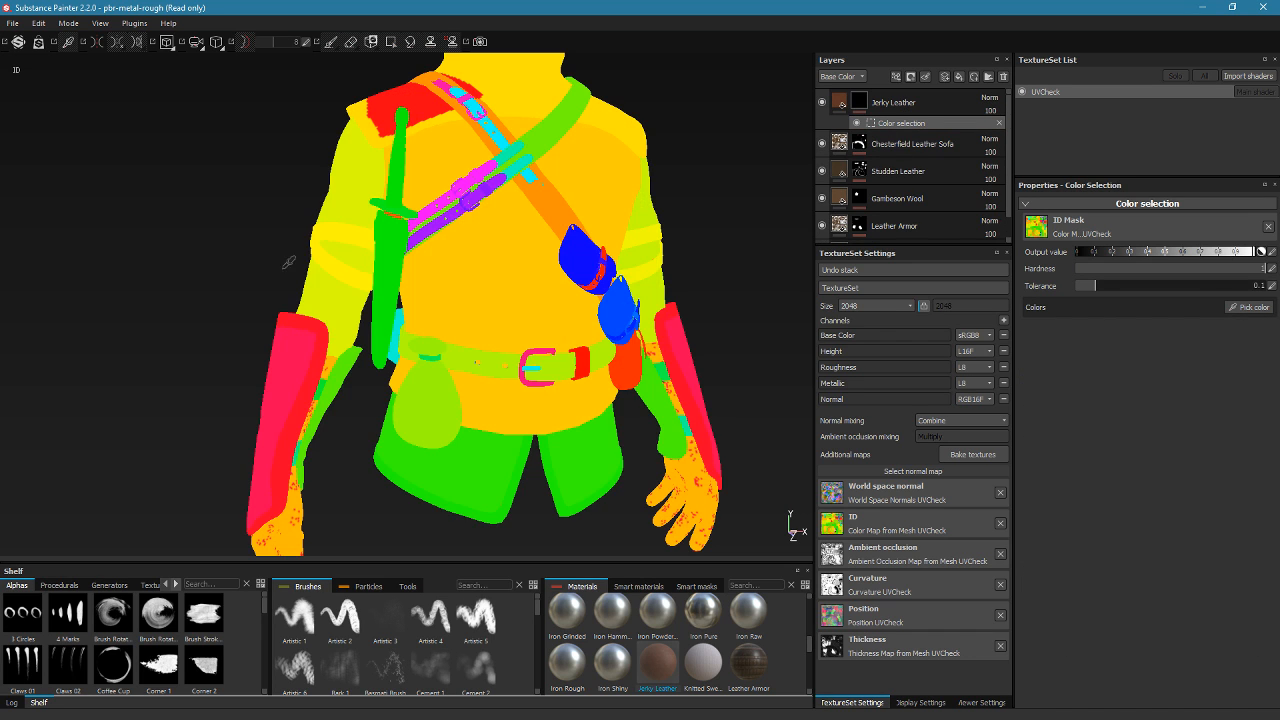
click(335, 275)
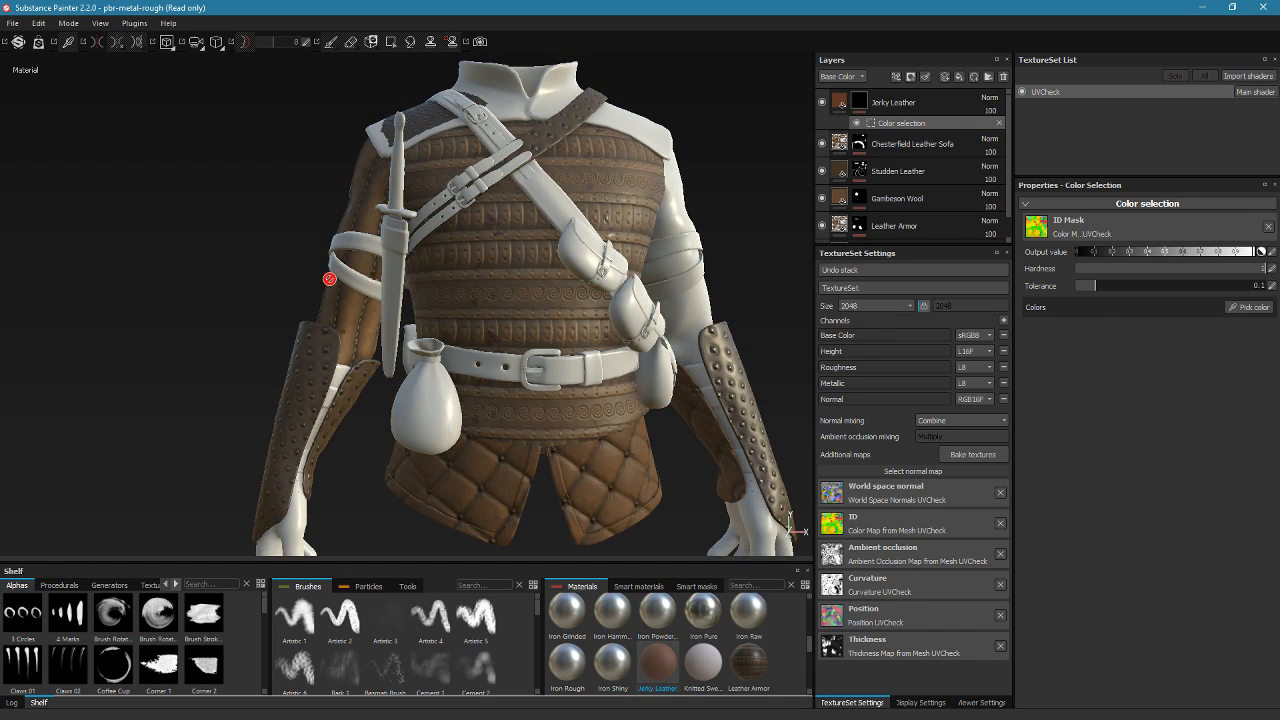
scroll(437, 305, up, 4)
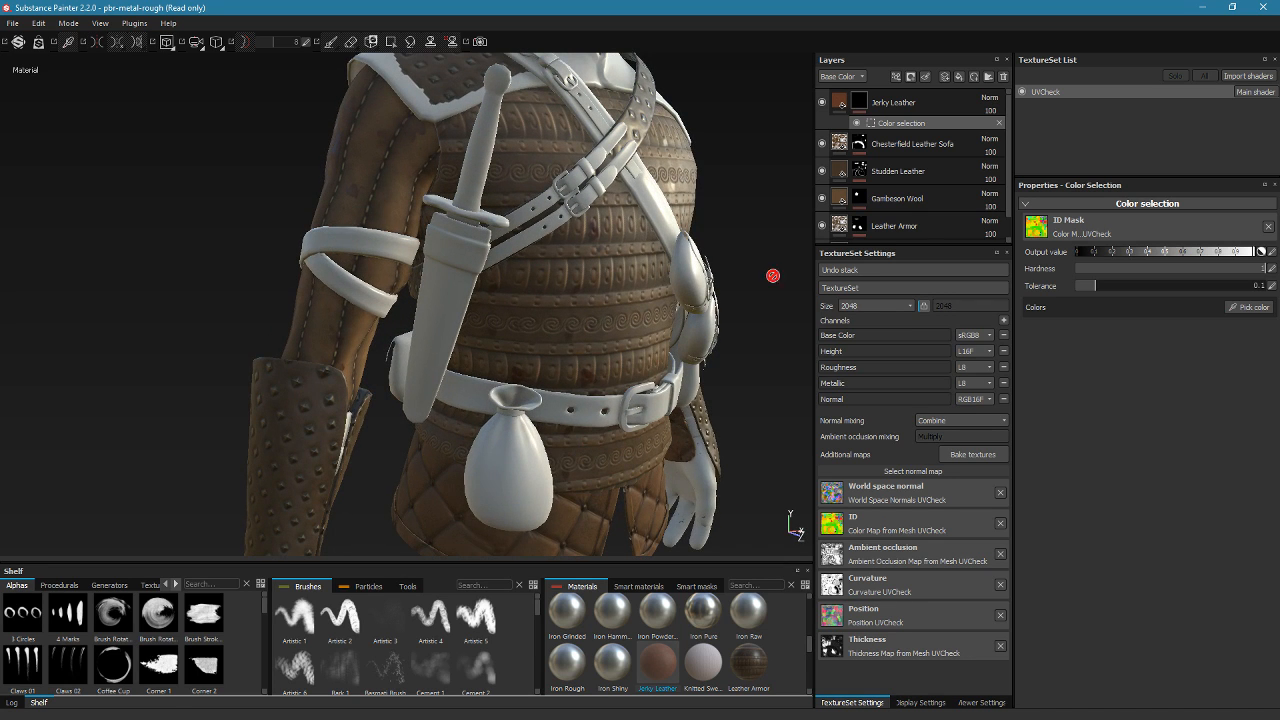
click(1266, 308)
click(384, 244)
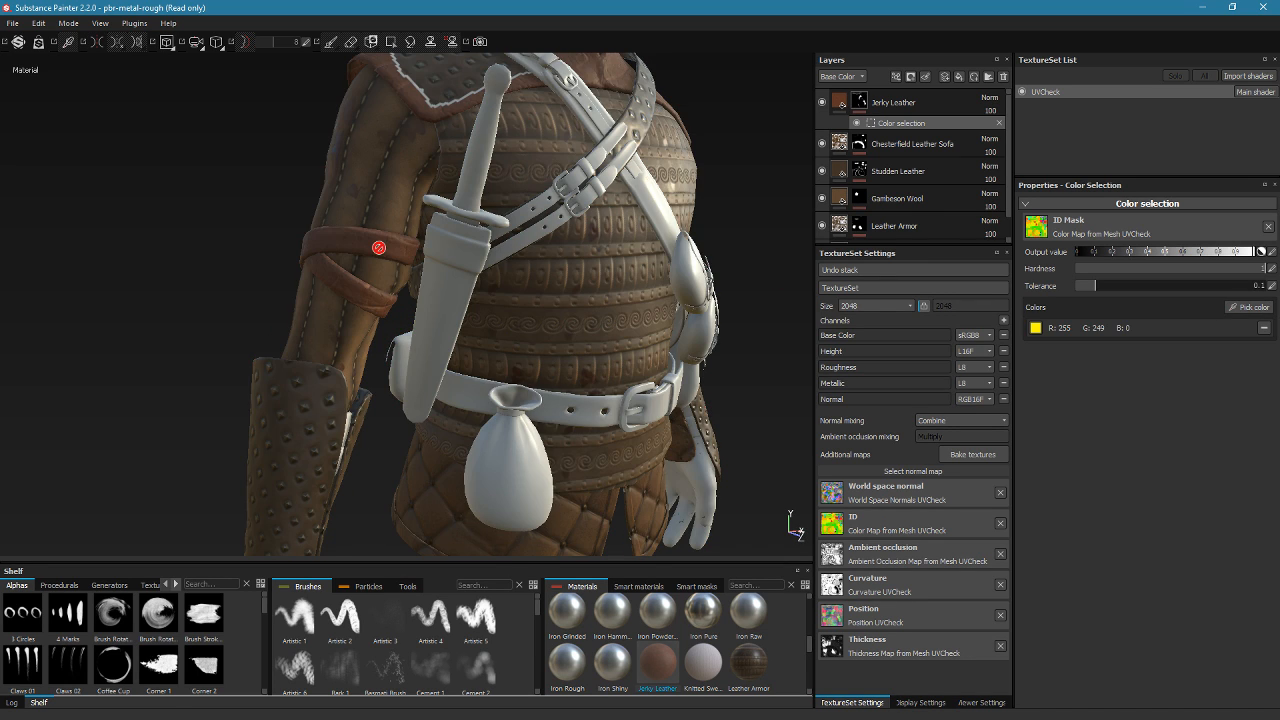
alt+drag(429, 286, 378, 254)
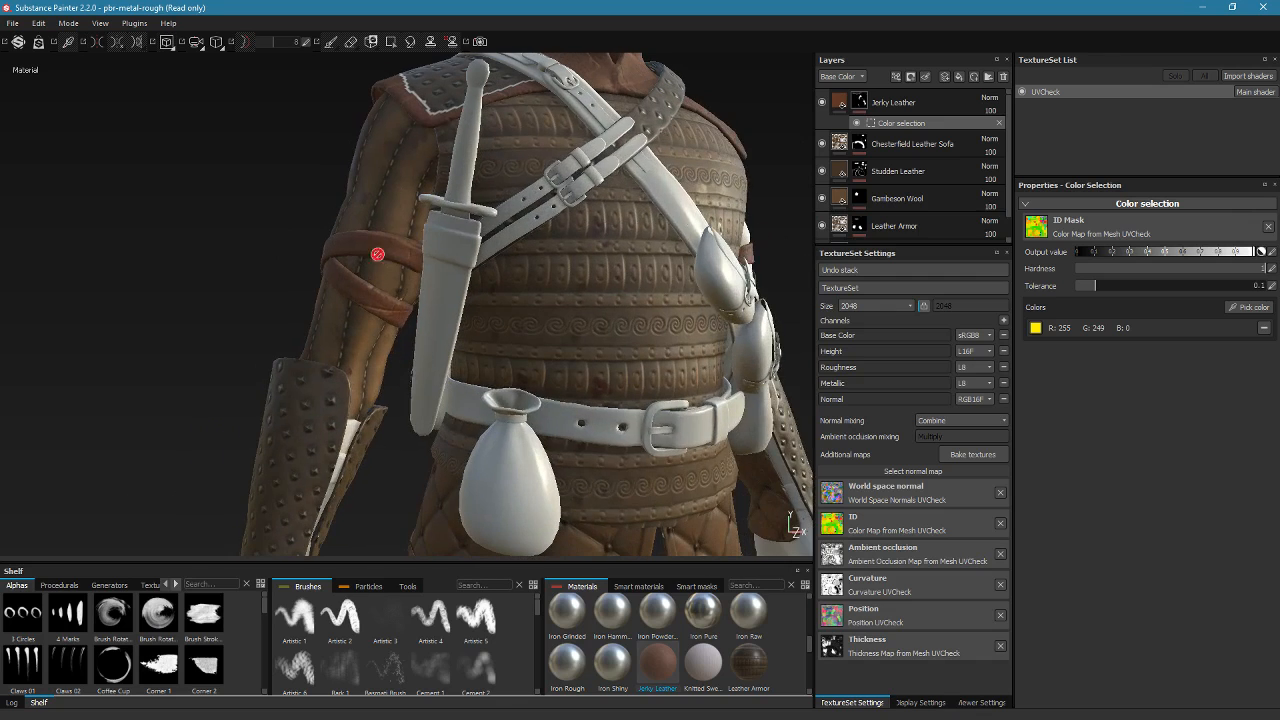
Switch the Jerky Leather fill to tri-planar projection
click(834, 101)
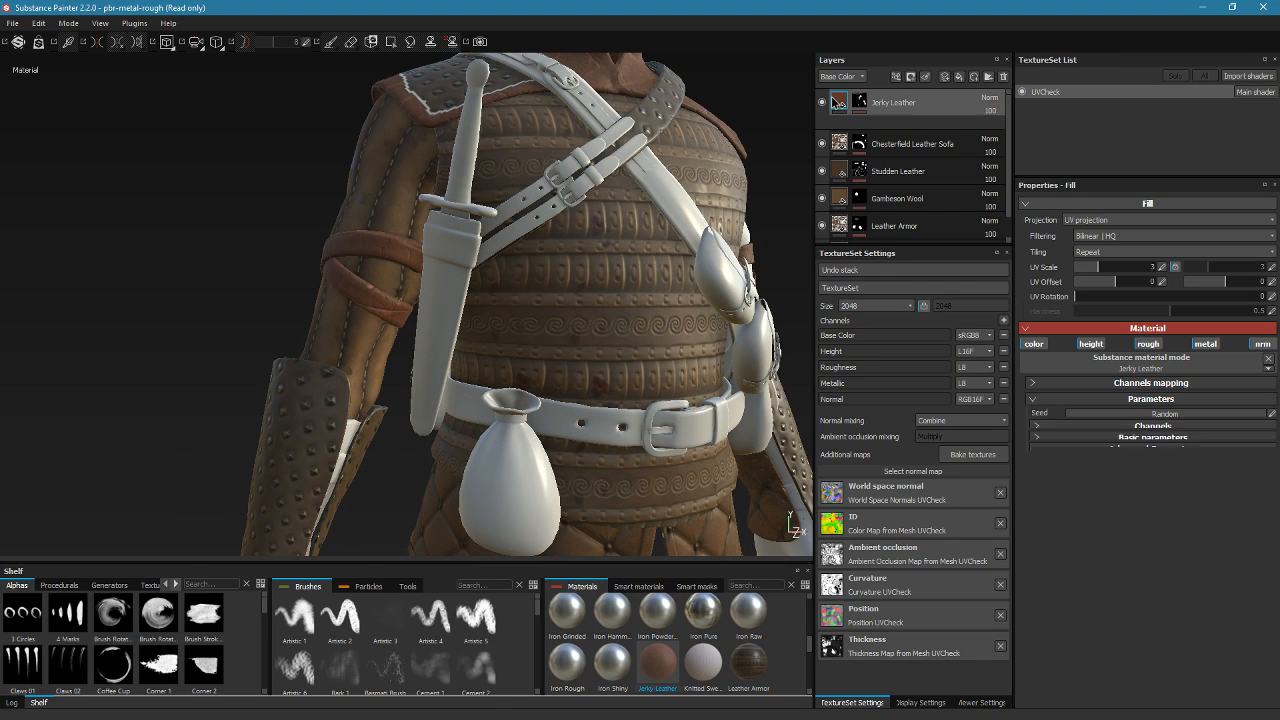
click(1111, 222)
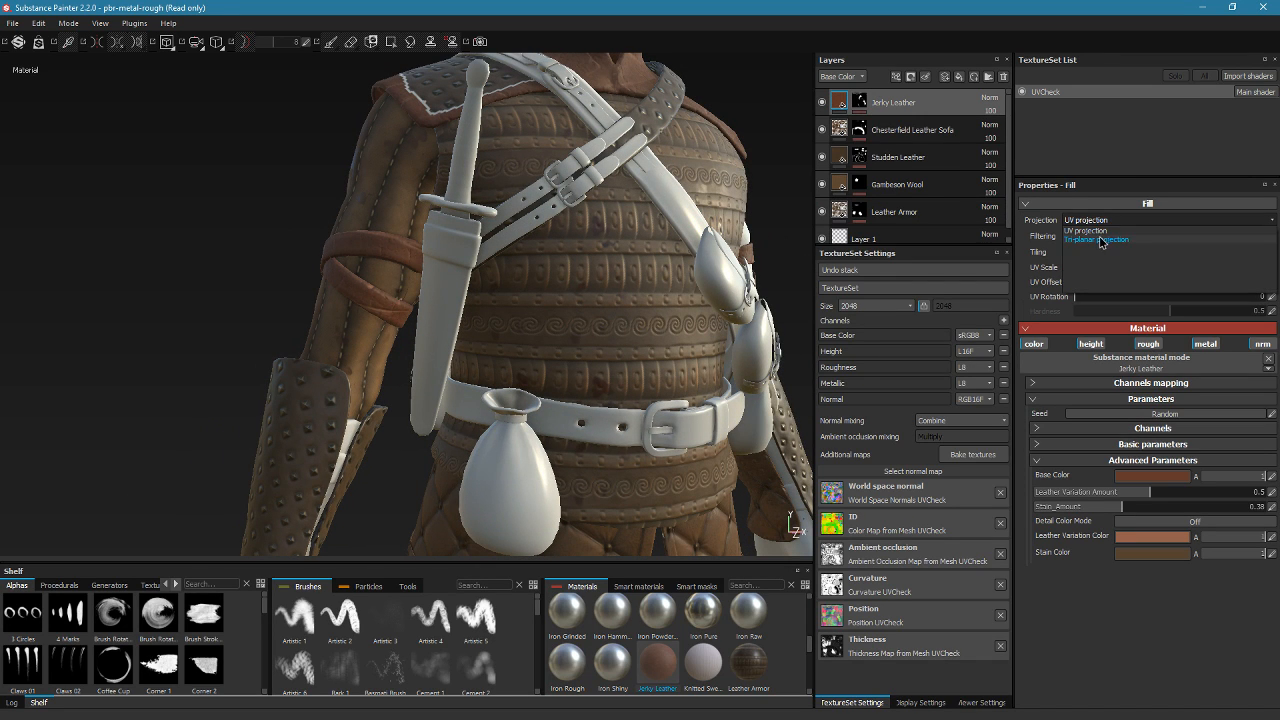
click(1097, 240)
alt+drag(441, 310, 700, 400)
Change the Jerky Leather base color to a dark greyish brown (R 0.259, G 0.201, B 0.179)
click(1145, 476)
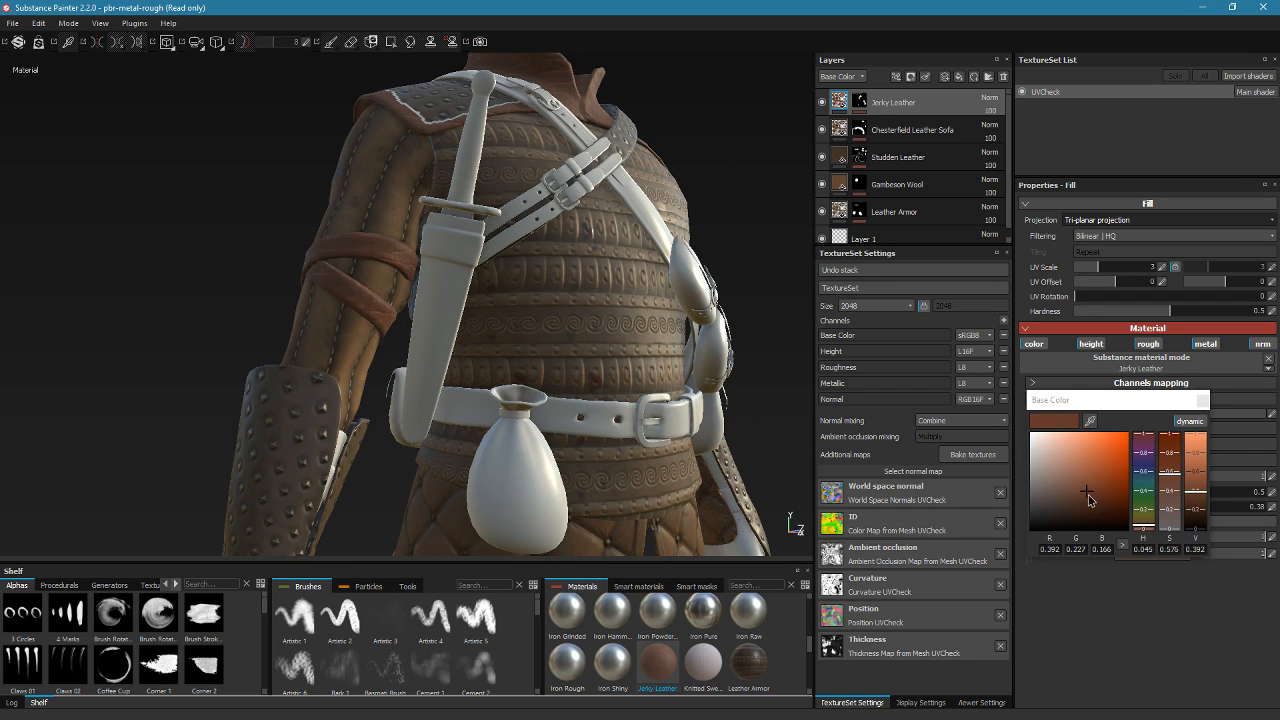
drag(1090, 500, 1063, 510)
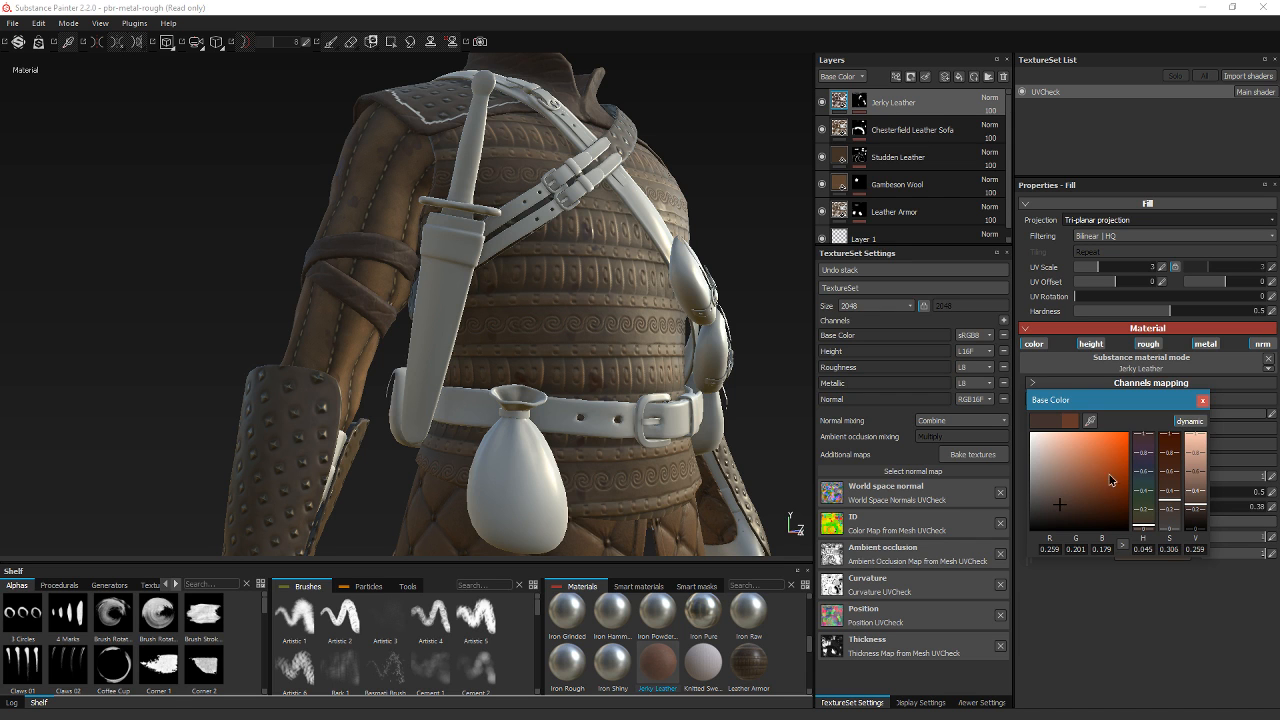
click(1202, 400)
alt+drag(667, 372, 640, 430)
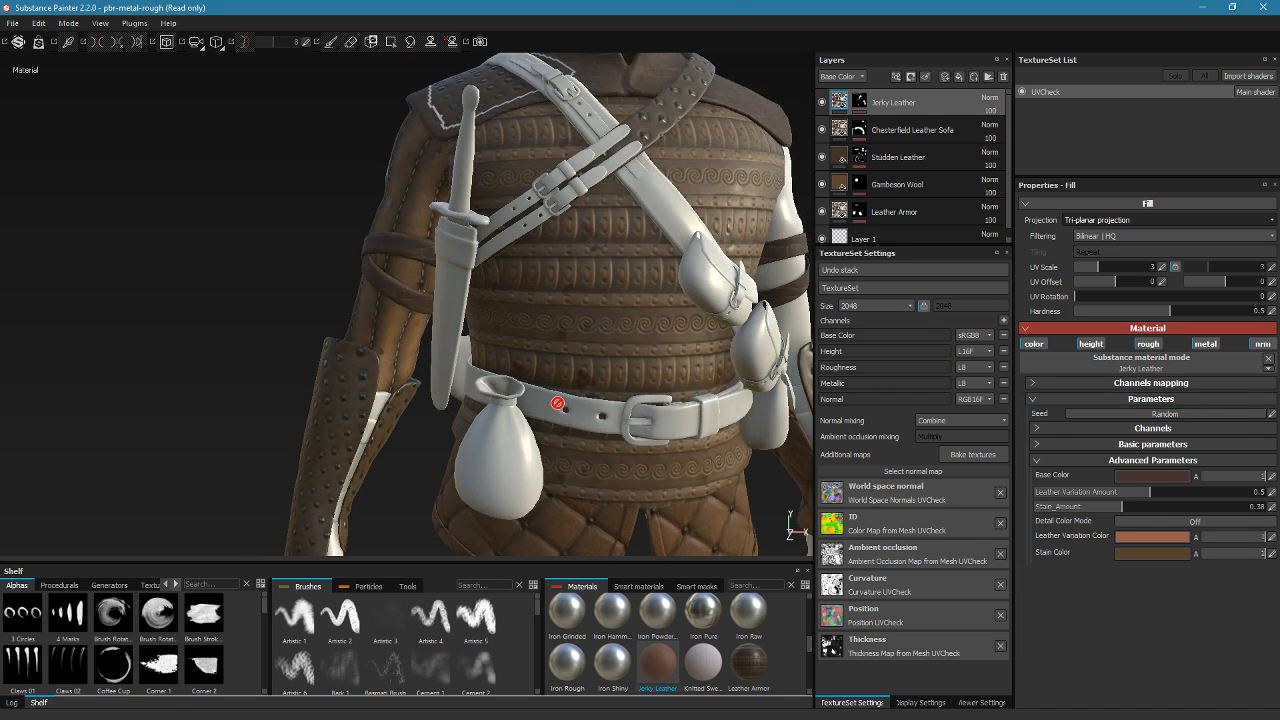
Set the Jerky Leather stain amount to 0.55 and its Leather Variation Color to pale beige (R 0.810, G 0.666, B 0.611)
drag(1122, 508, 1158, 512)
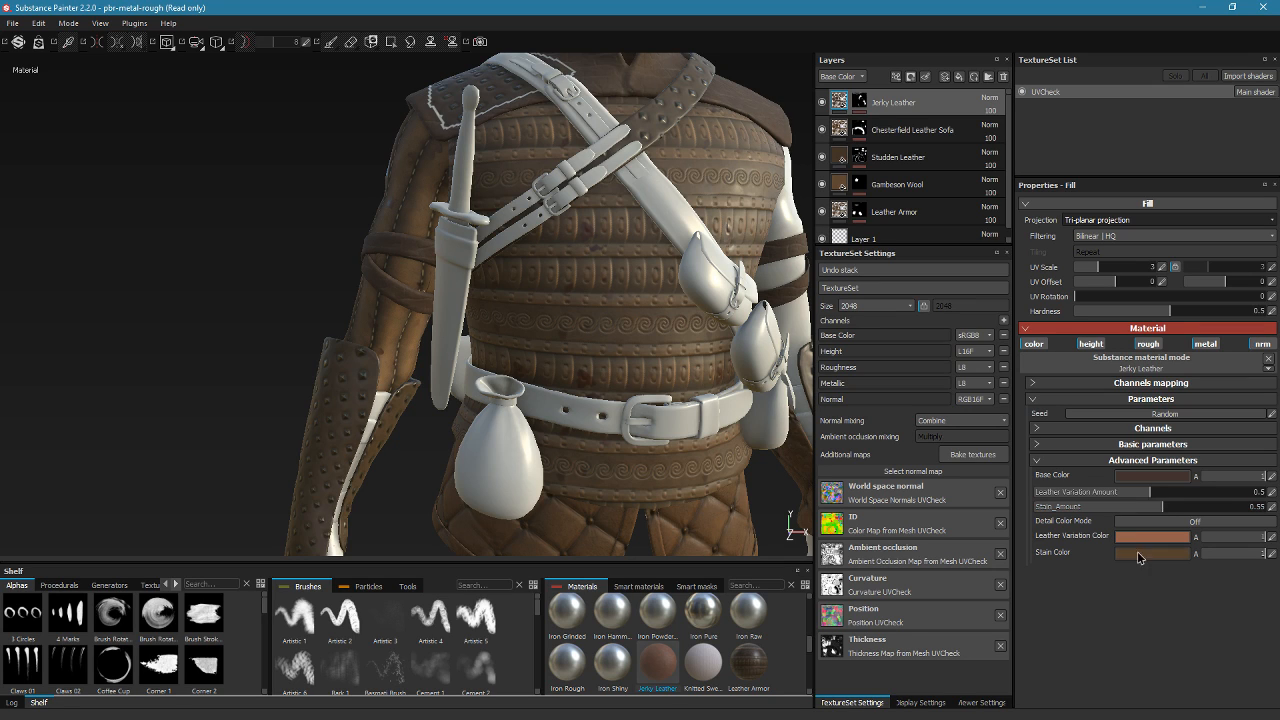
click(1135, 537)
drag(1066, 523, 1051, 505)
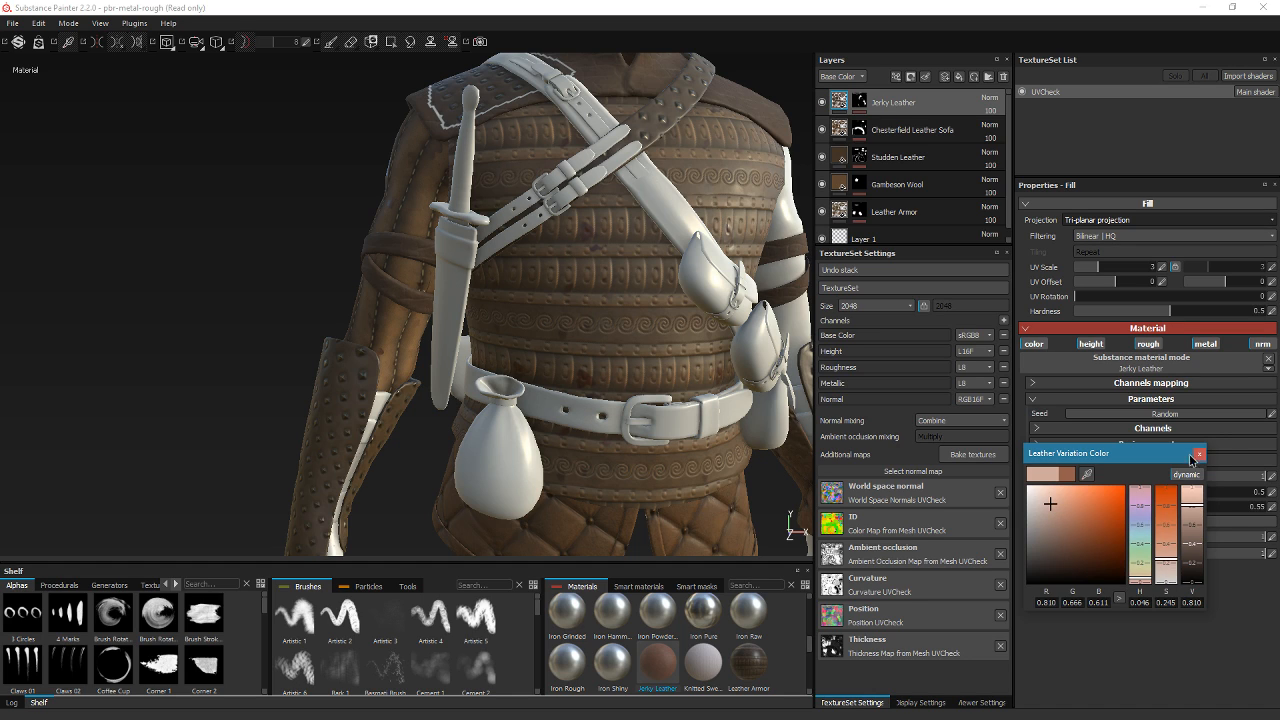
click(1199, 455)
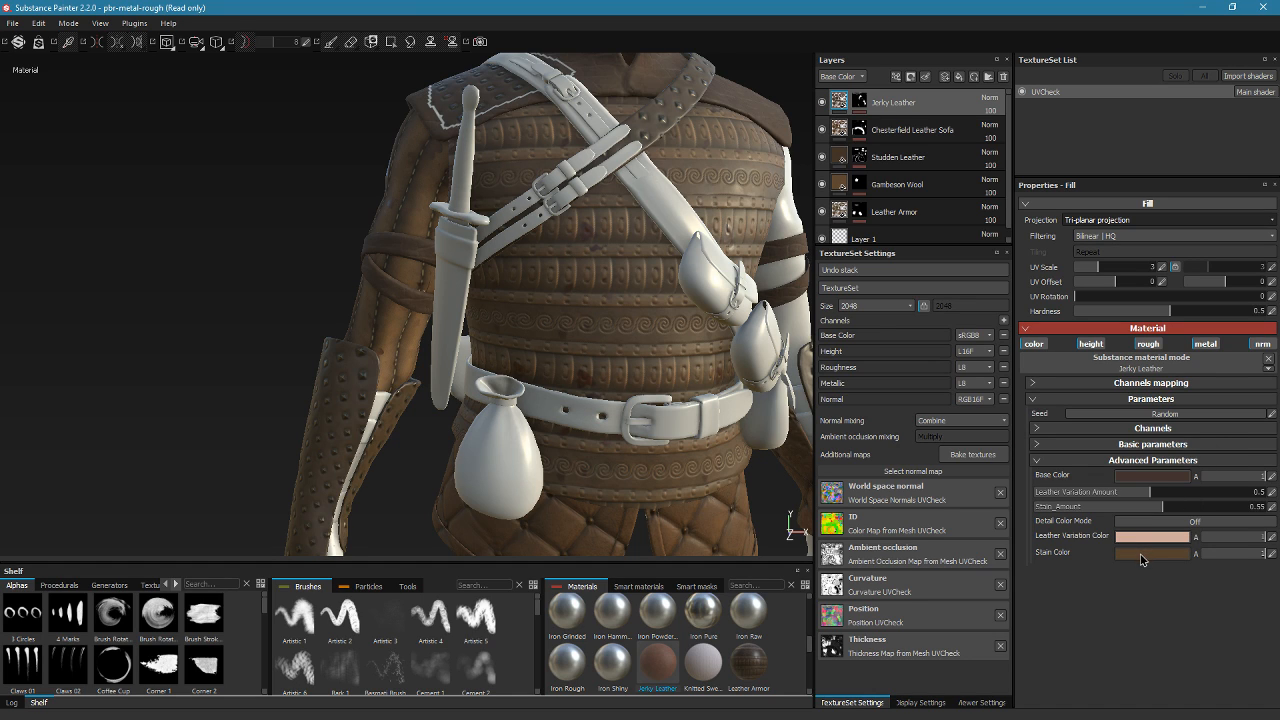
Set the Jerky Leather Stain Color to an orange-brown (R 0.687, G 0.456, B 0.224)
click(1138, 555)
drag(1090, 547, 1094, 532)
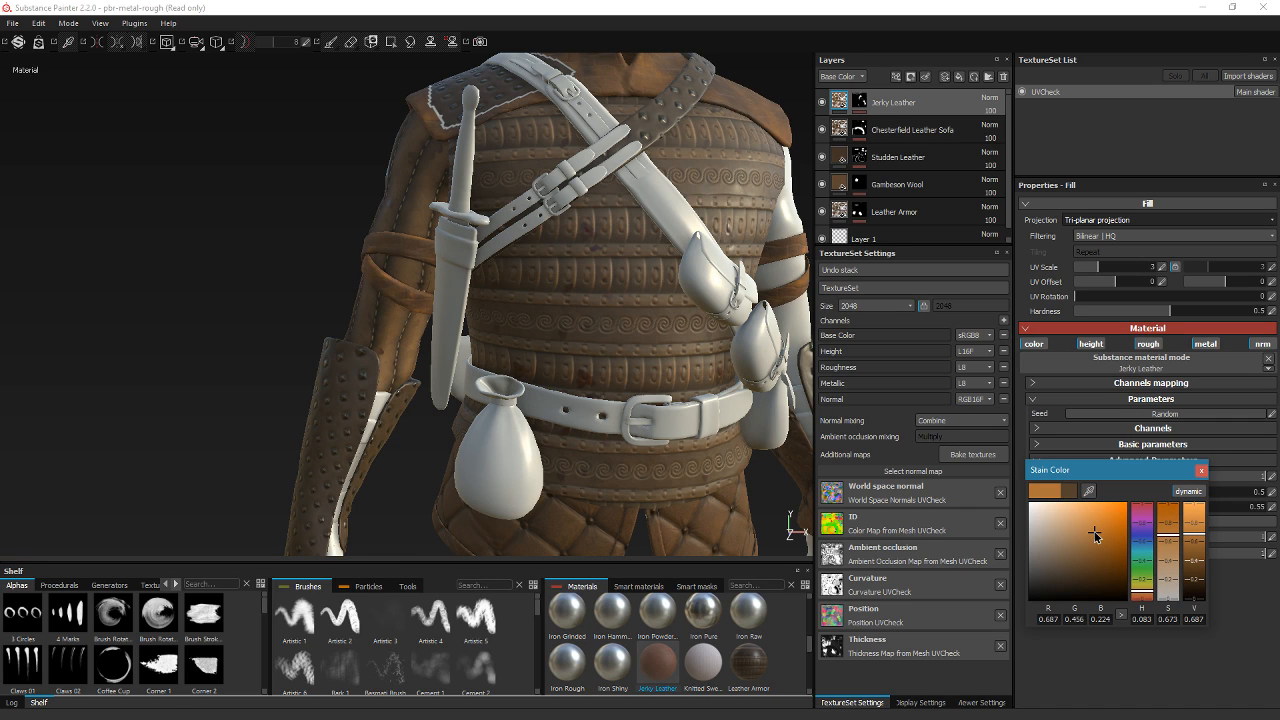
click(1201, 470)
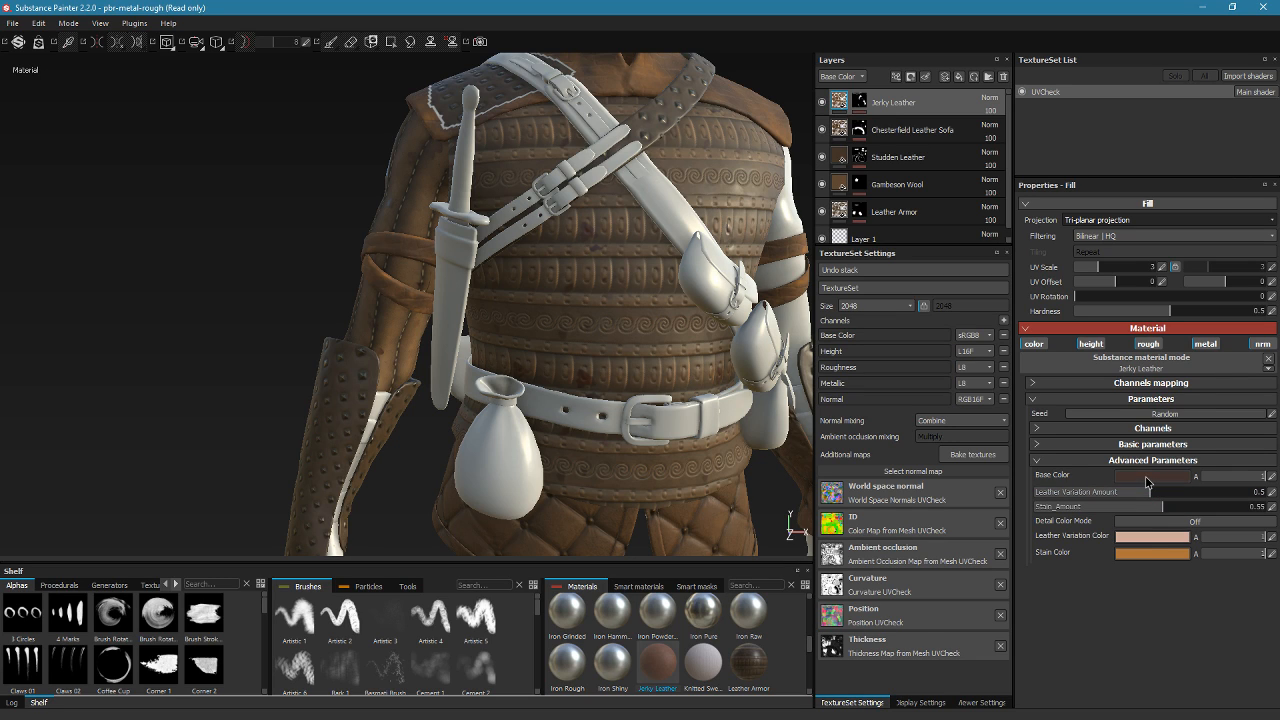
Set the Jerky Leather base color to a bright orange (R 0.714, G 0.369, B 0.194)
click(1150, 476)
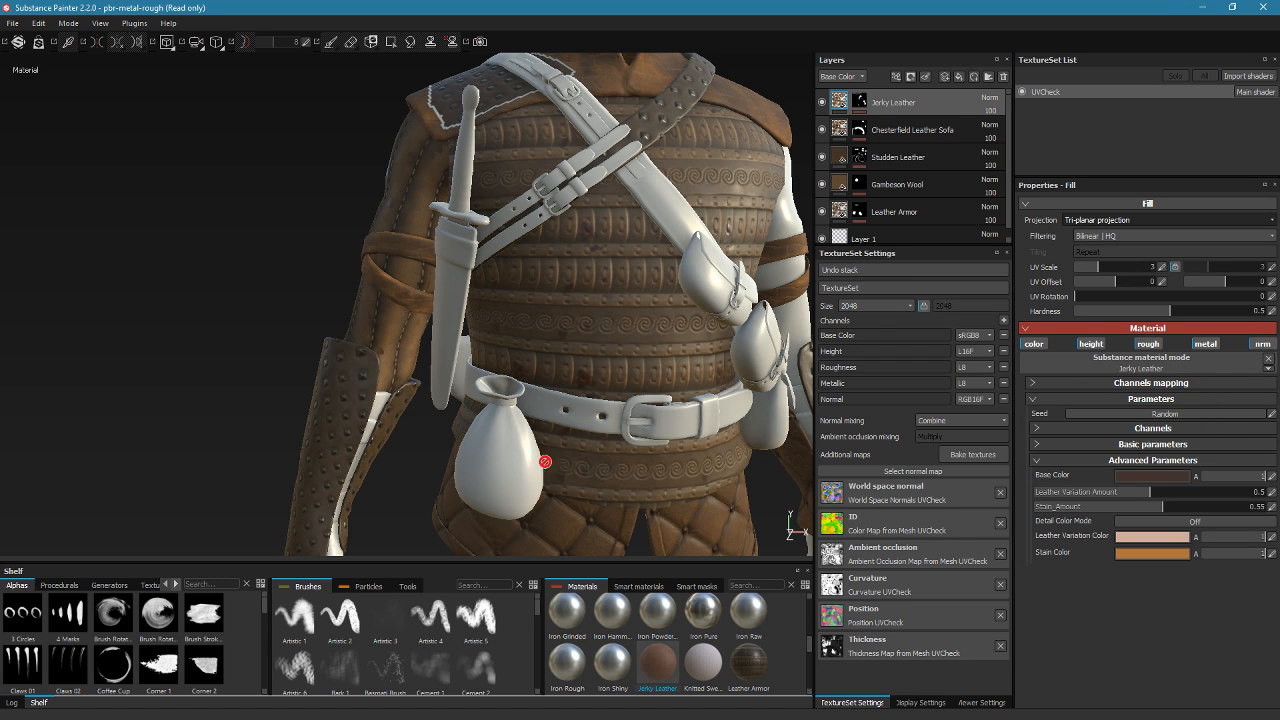
alt+drag(473, 416, 526, 431)
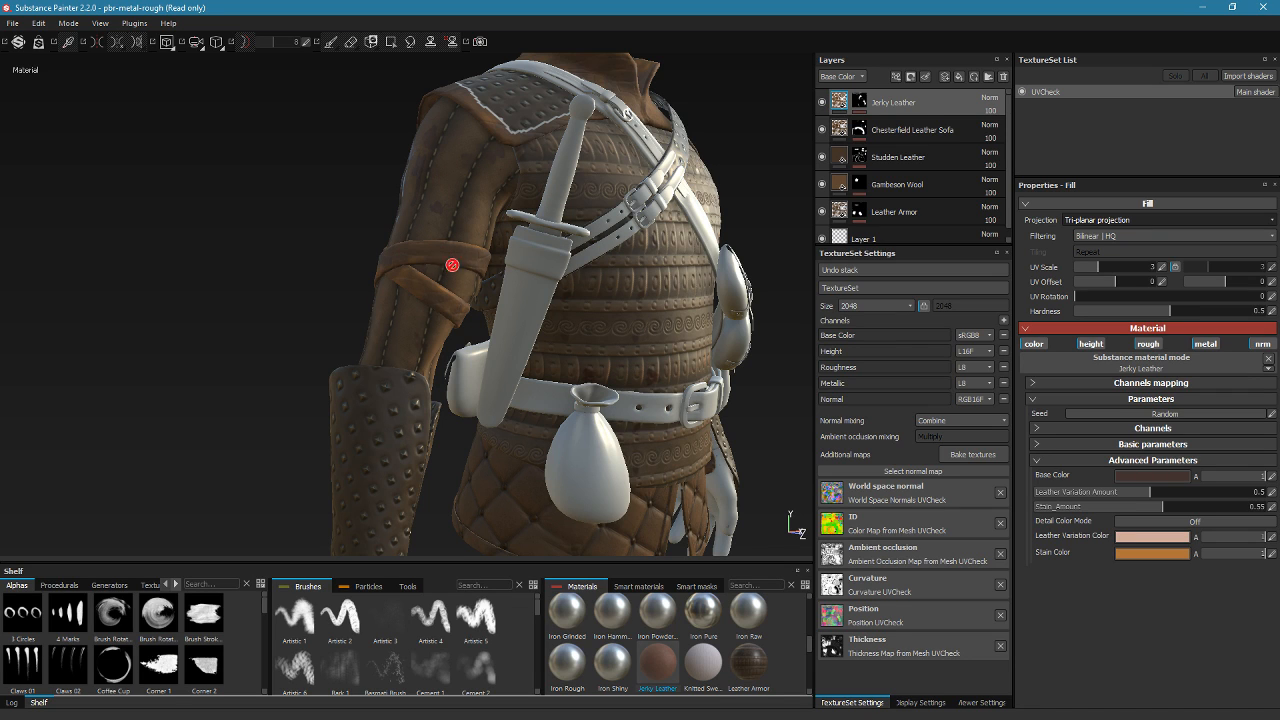
click(1151, 476)
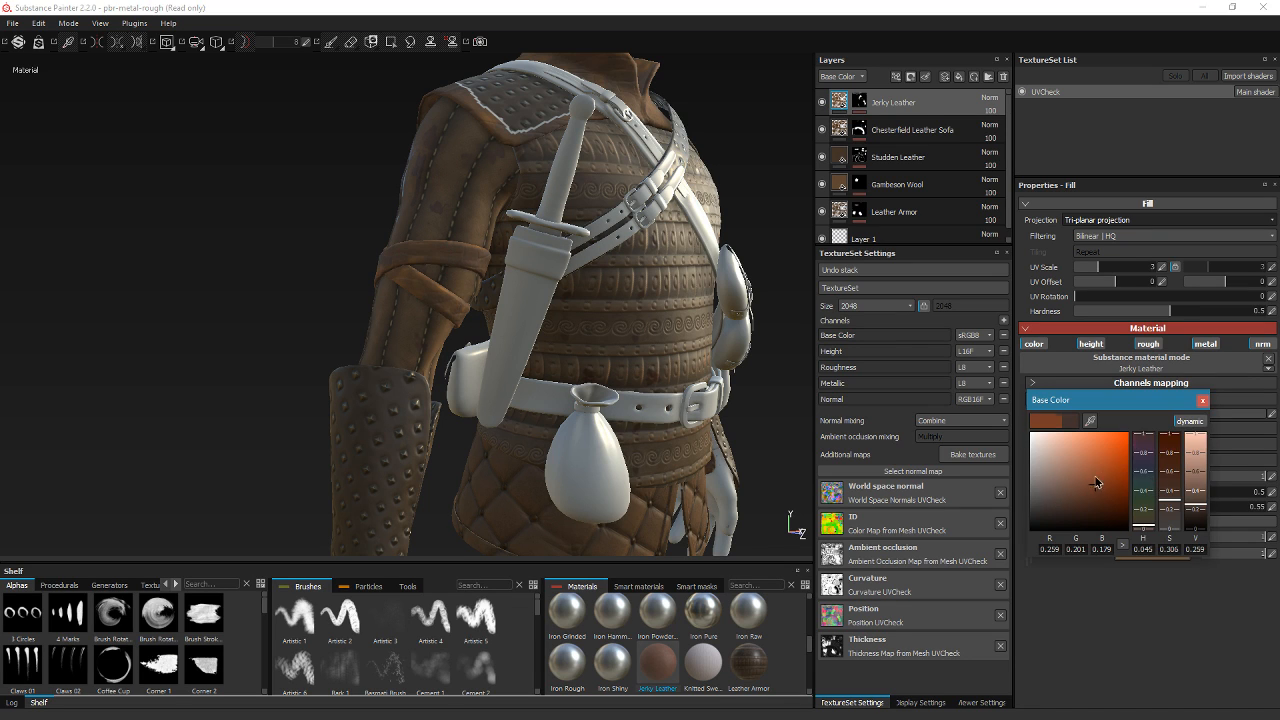
click(1102, 456)
drag(1106, 457, 1103, 462)
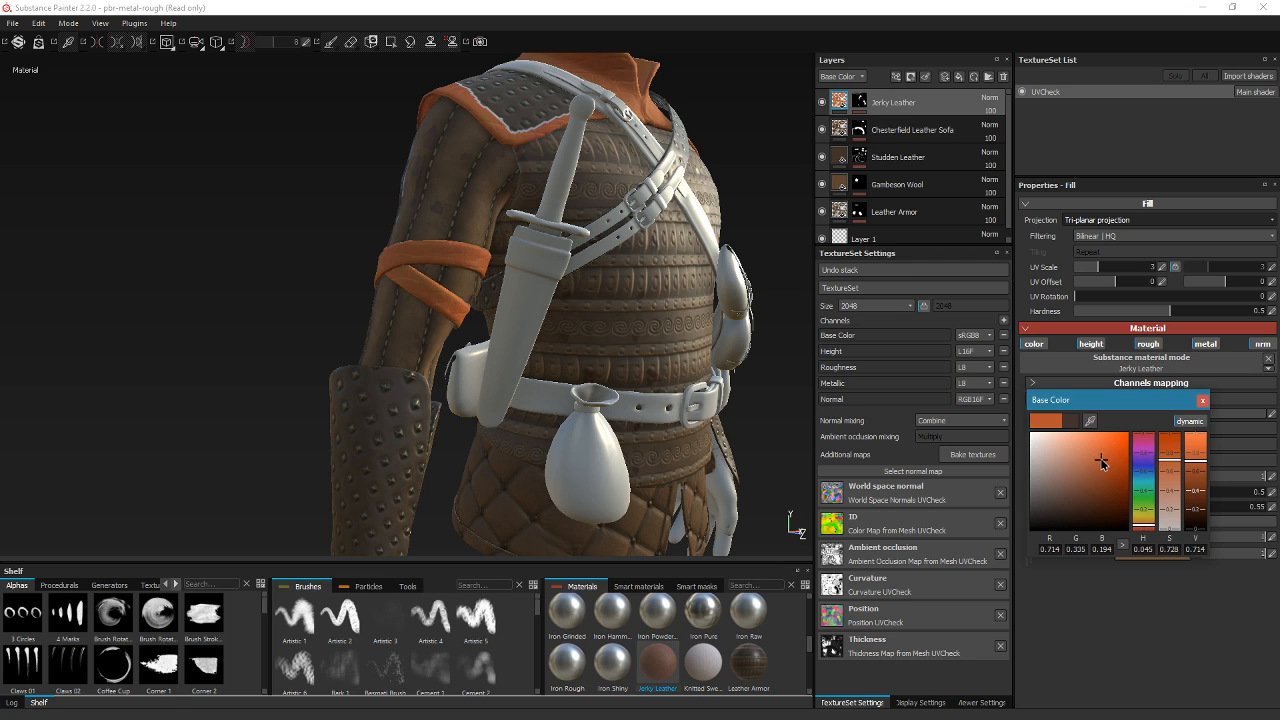
drag(1146, 524, 1148, 525)
click(1203, 401)
alt+drag(627, 398, 623, 423)
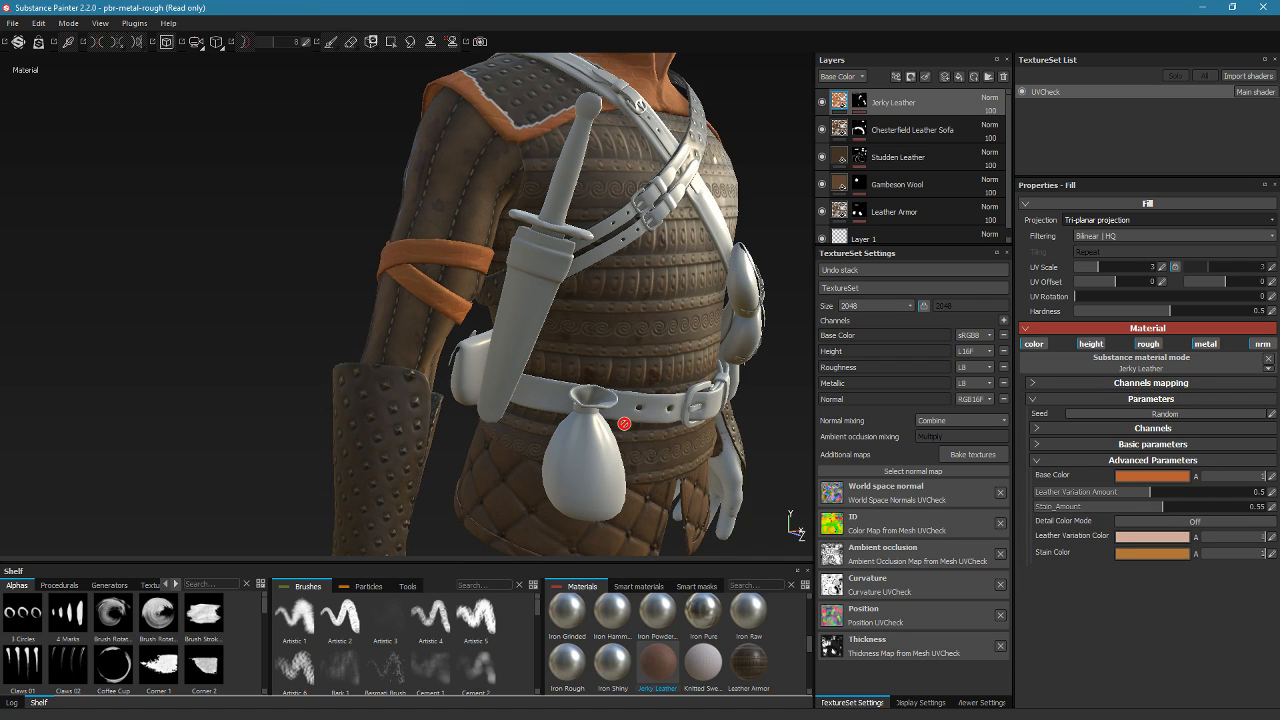
Darken the Leather Variation Color to a deep reddish brown (R 0.266, G 0.113, B 0.056)
click(1160, 540)
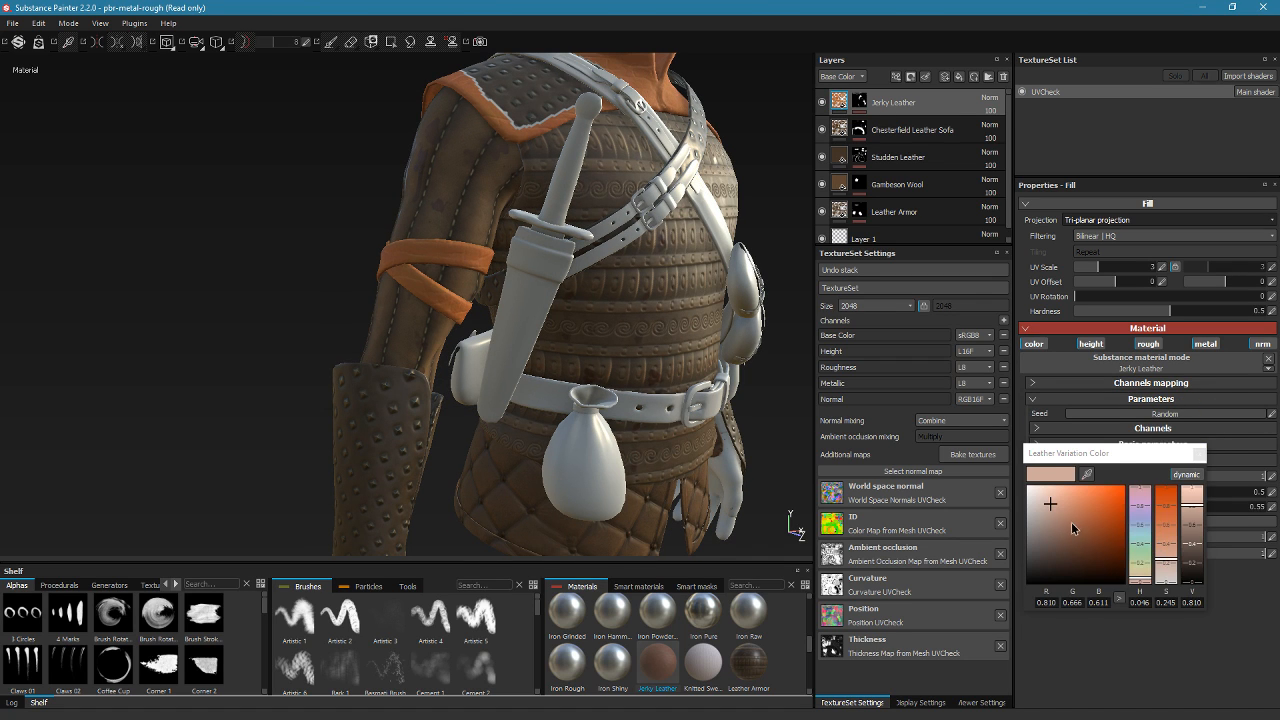
click(1086, 550)
drag(1086, 550, 1103, 566)
drag(1188, 563, 1188, 538)
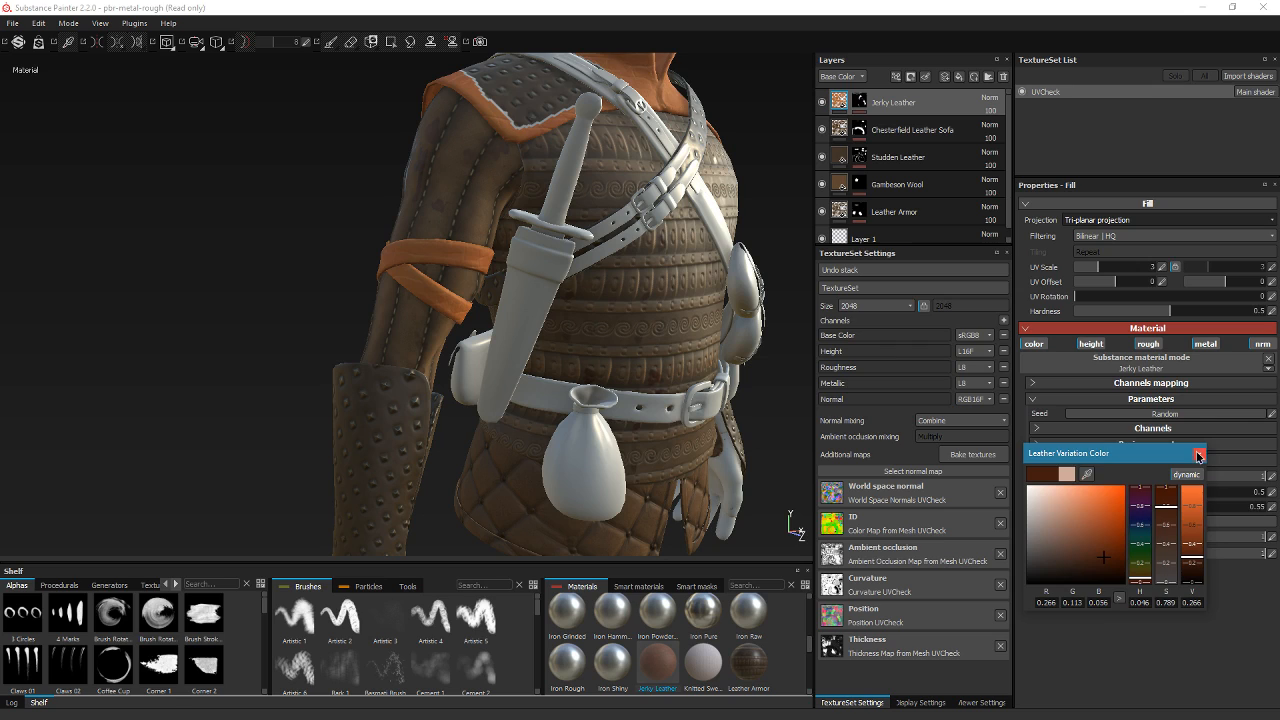
click(1199, 455)
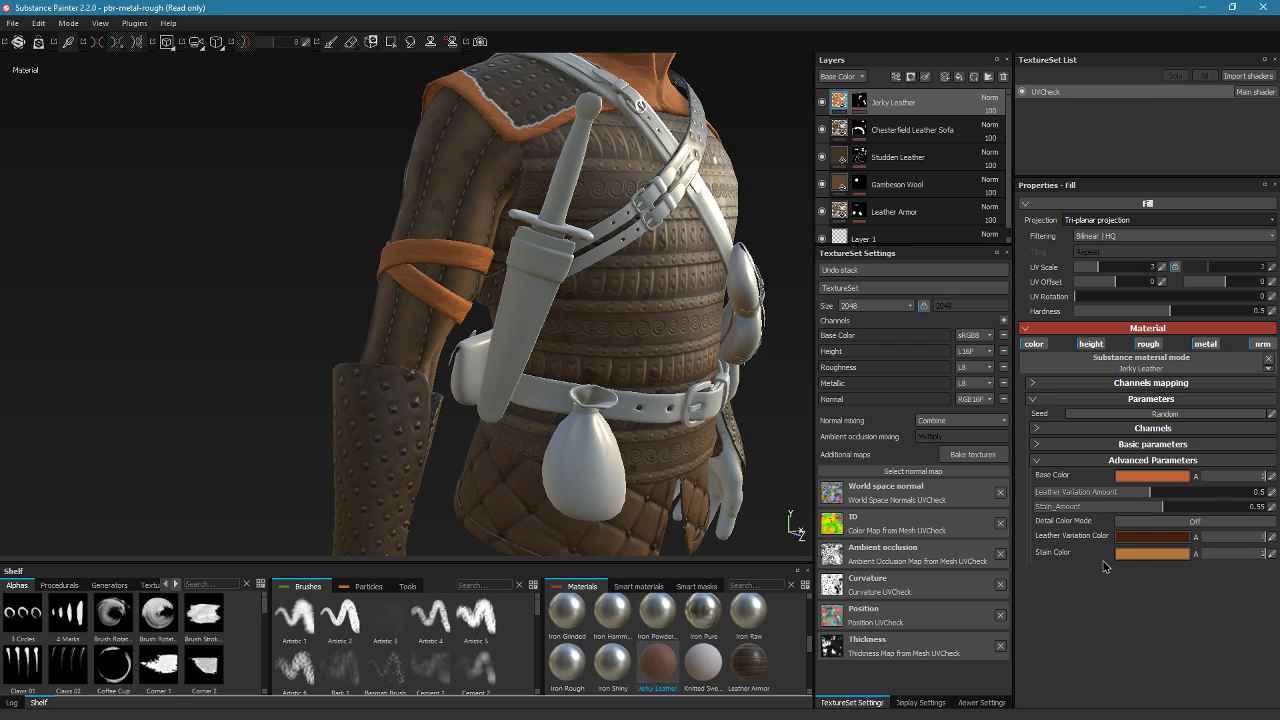
Set the Leather Variation Amount to 0.91 and its color to a muted dark brown (R 0.190, G 0.135, B 0.114)
drag(1152, 493, 1252, 522)
click(1160, 537)
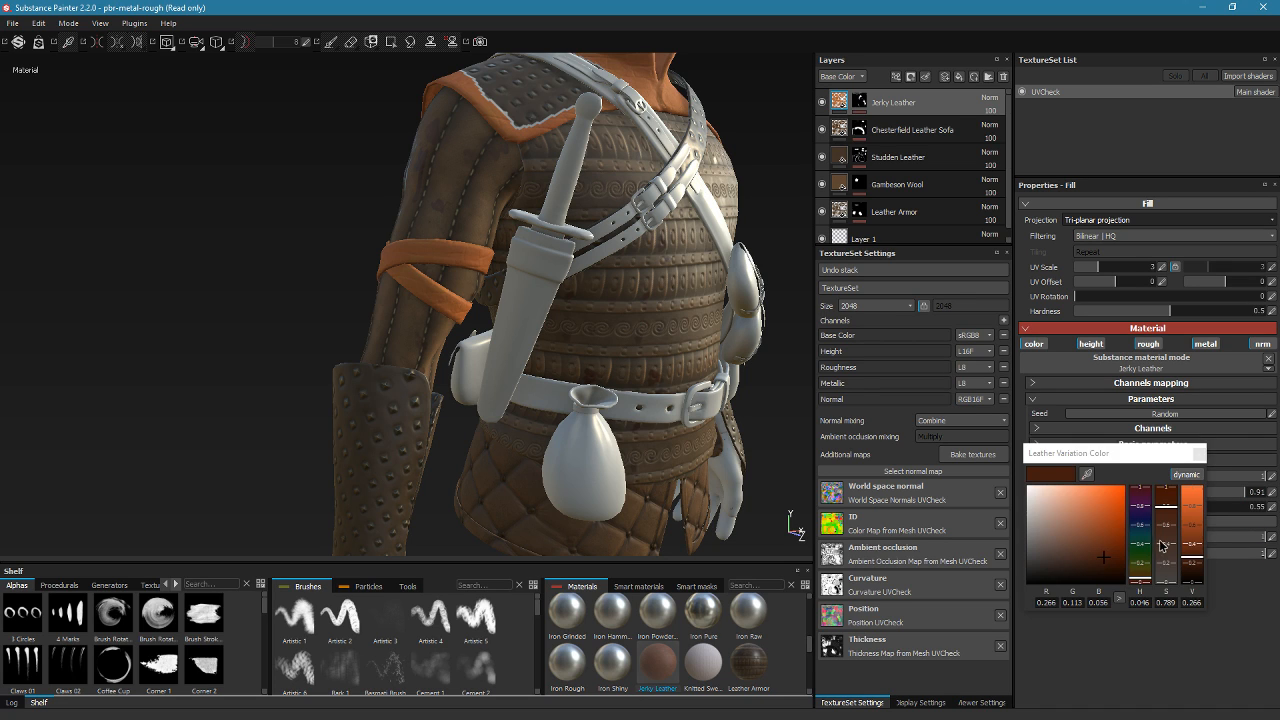
drag(1104, 568, 1068, 568)
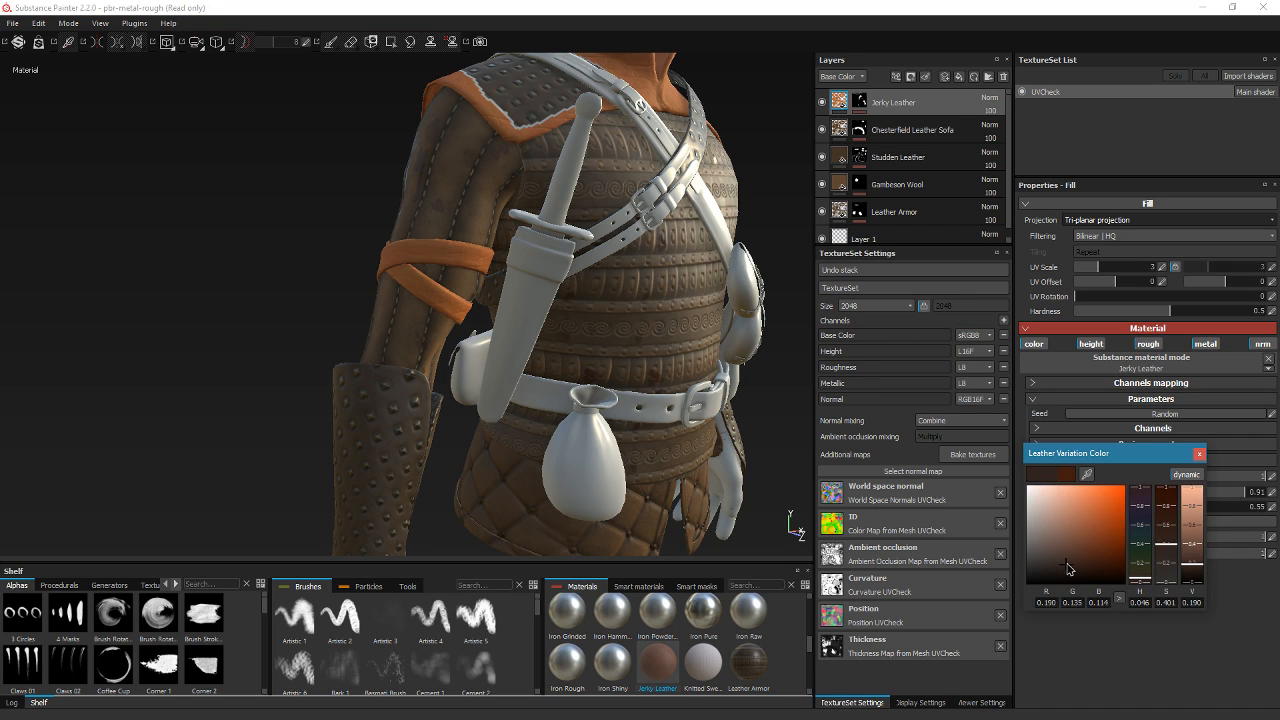
click(1198, 454)
Set the Jerky Leather Stain Color to a very dark brown (R 0.211, G 0.126, B 0.040)
click(1124, 557)
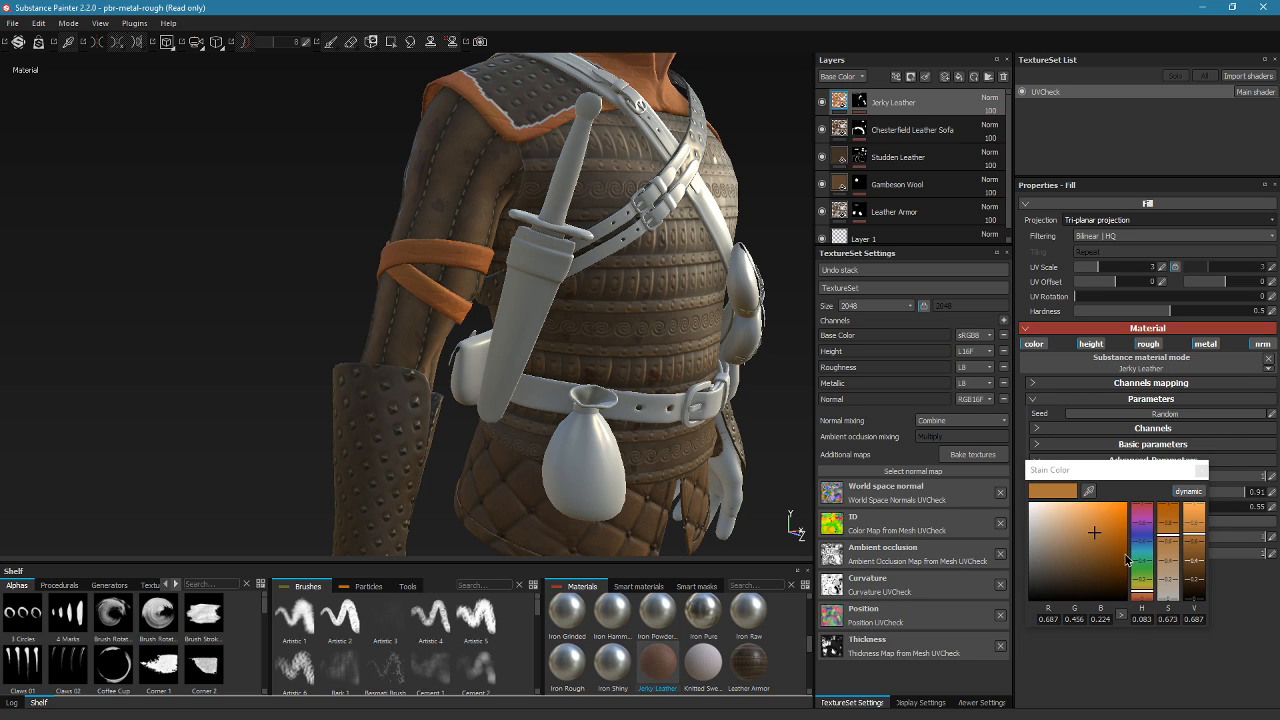
click(1106, 575)
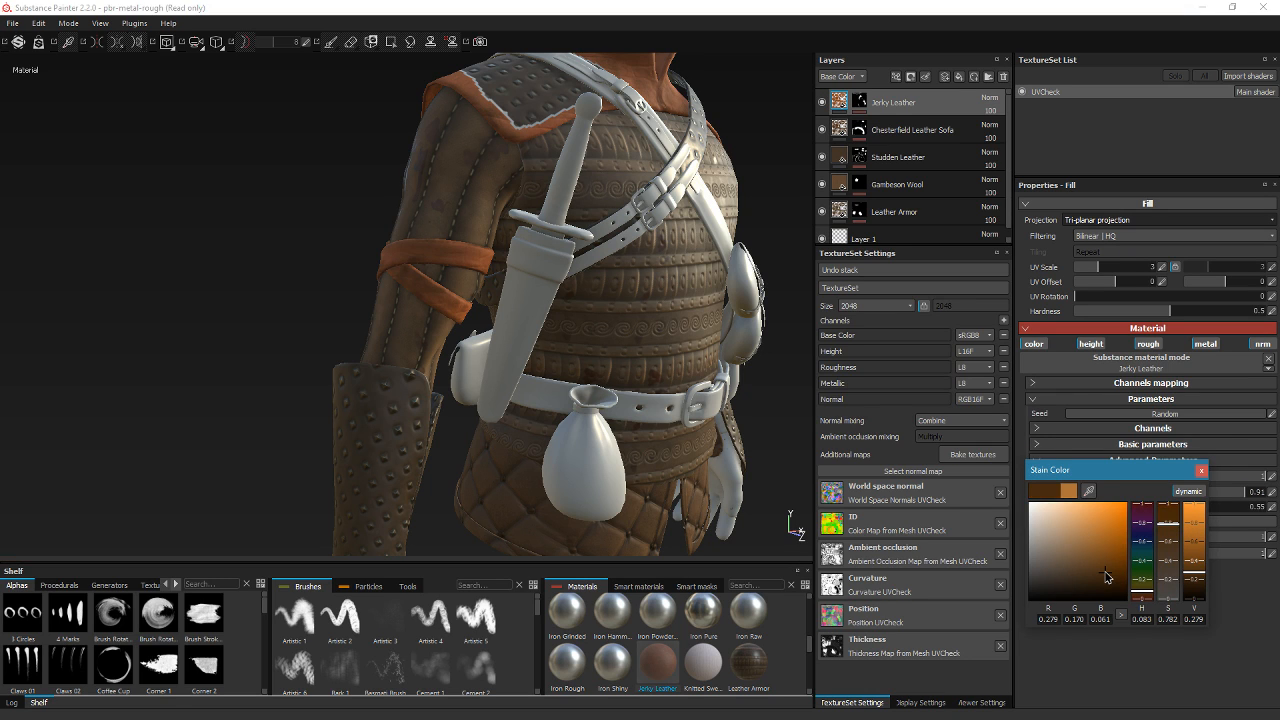
drag(1106, 576, 1108, 583)
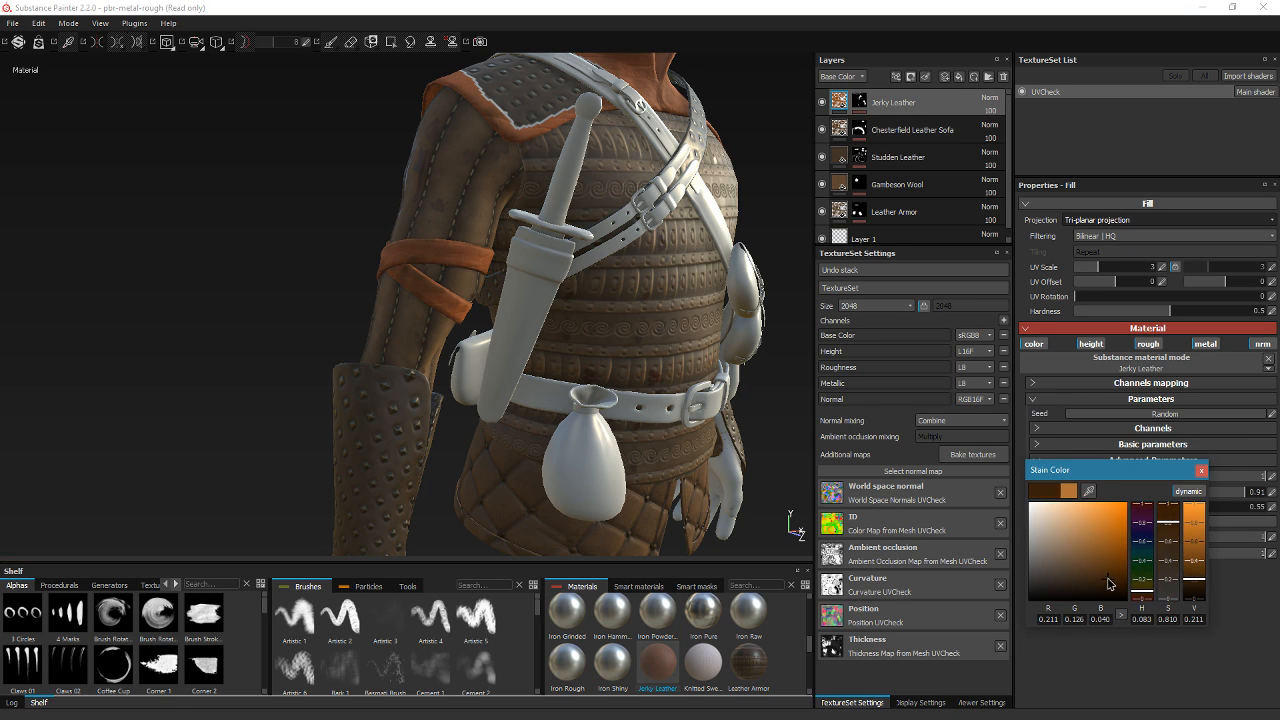
click(1201, 471)
Shift the Jerky Leather base color's hue toward yellow and make it a slightly more saturated orange
click(1116, 495)
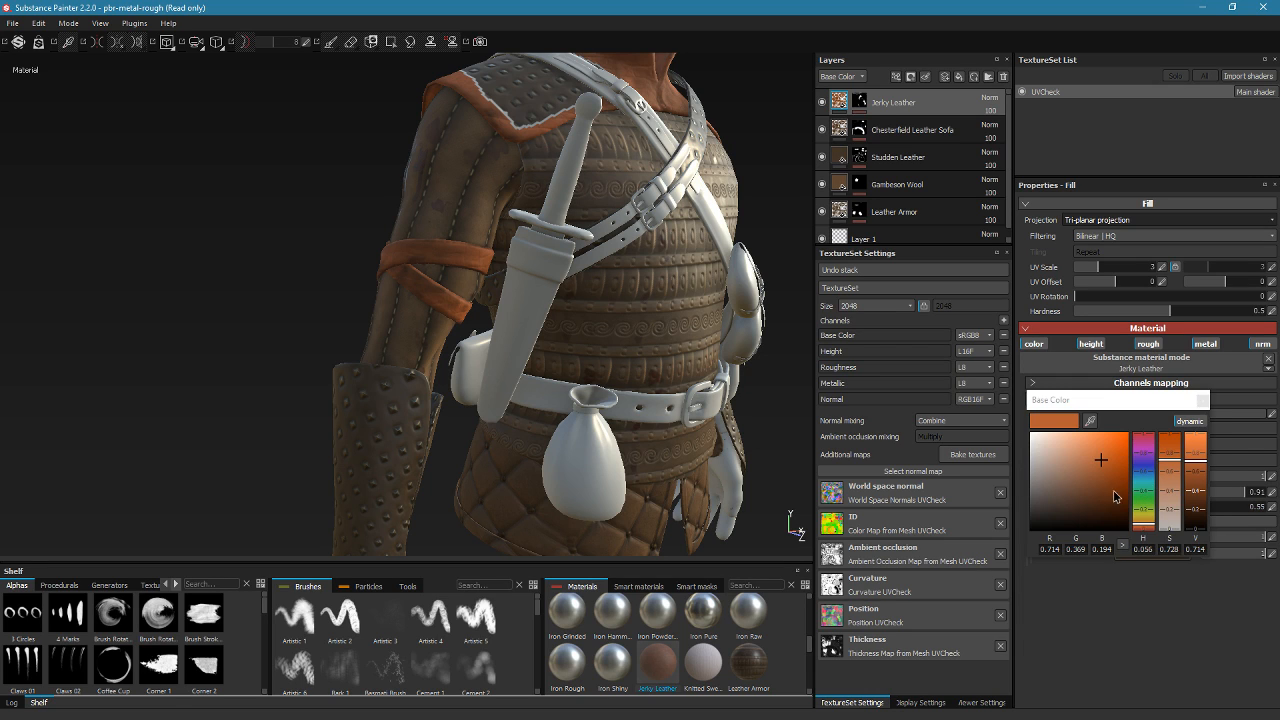
click(1148, 527)
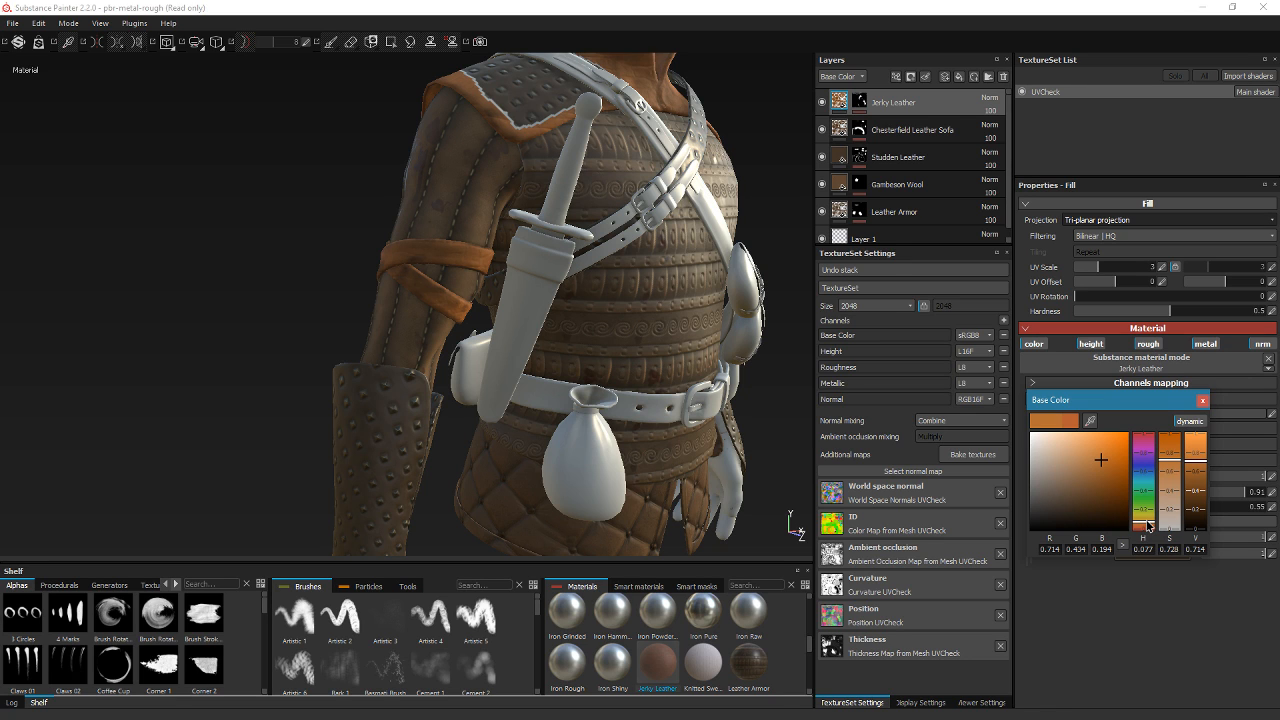
drag(1110, 463, 1113, 457)
click(1205, 402)
Examine the recolored leather on the arm straps, collar and shoulder trim from several angles
alt+drag(640, 400, 480, 395)
alt+middle_drag(480, 395, 406, 443)
alt+drag(406, 443, 481, 422)
alt+middle_drag(481, 422, 245, 448)
mouse_move(600, 405)
alt+mouse_down()
mouse_move(450, 455)
mouse_move(425, 400)
mouse_move(609, 404)
mouse_move(529, 429)
alt+mouse_up()
alt+drag(481, 392, 486, 434)
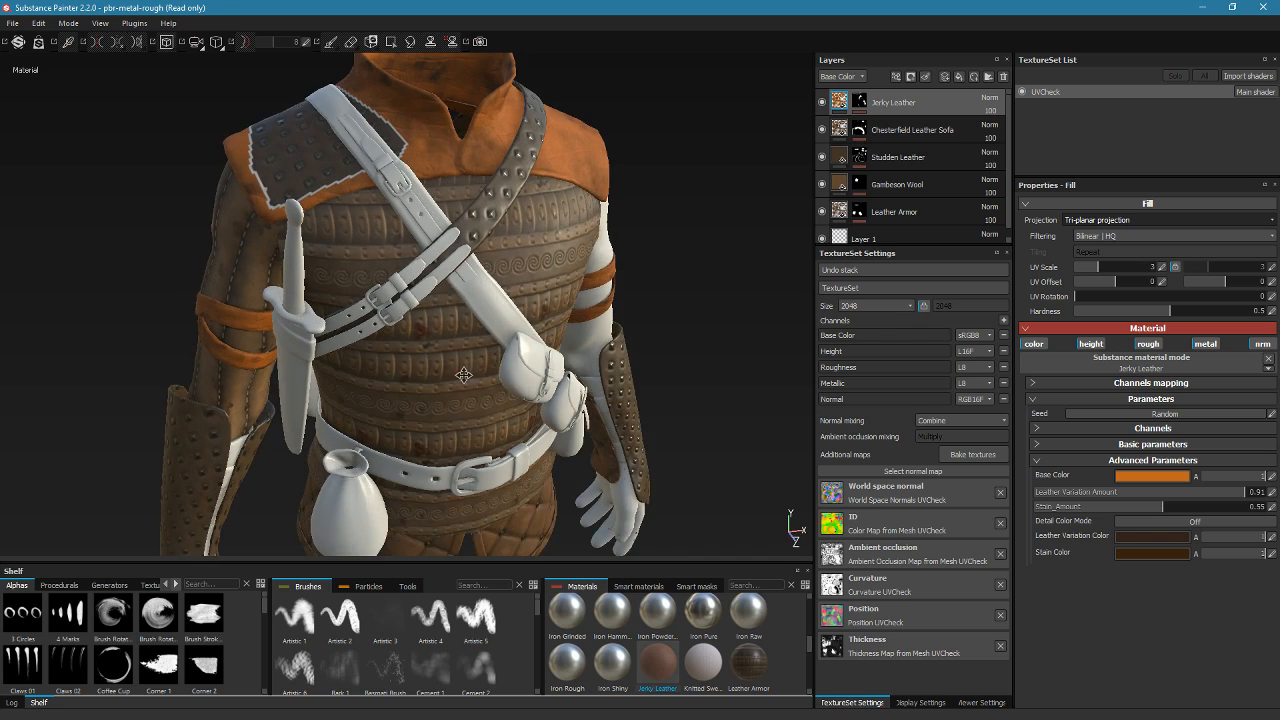
alt+middle_drag(464, 375, 486, 512)
alt+drag(492, 418, 392, 356)
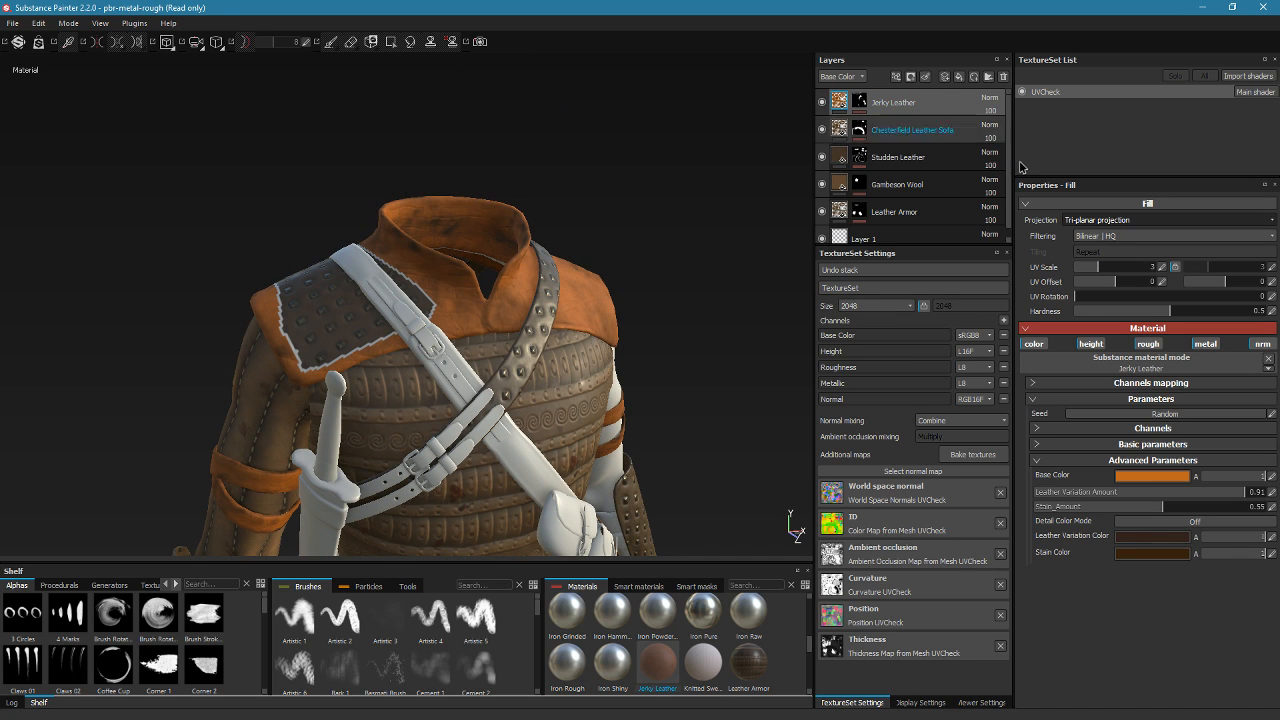
alt+drag(377, 385, 424, 302)
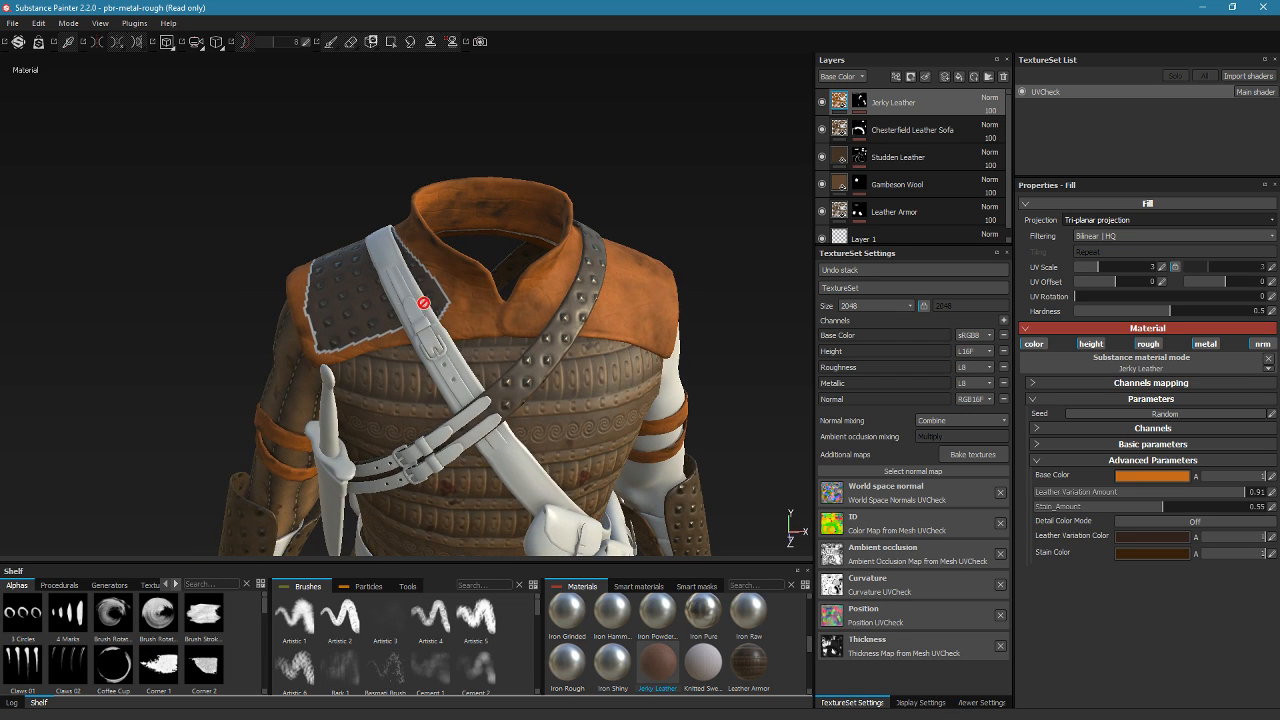
Try to add the studded shoulder patch's ID color to the Jerky Leather mask's color selection
click(861, 100)
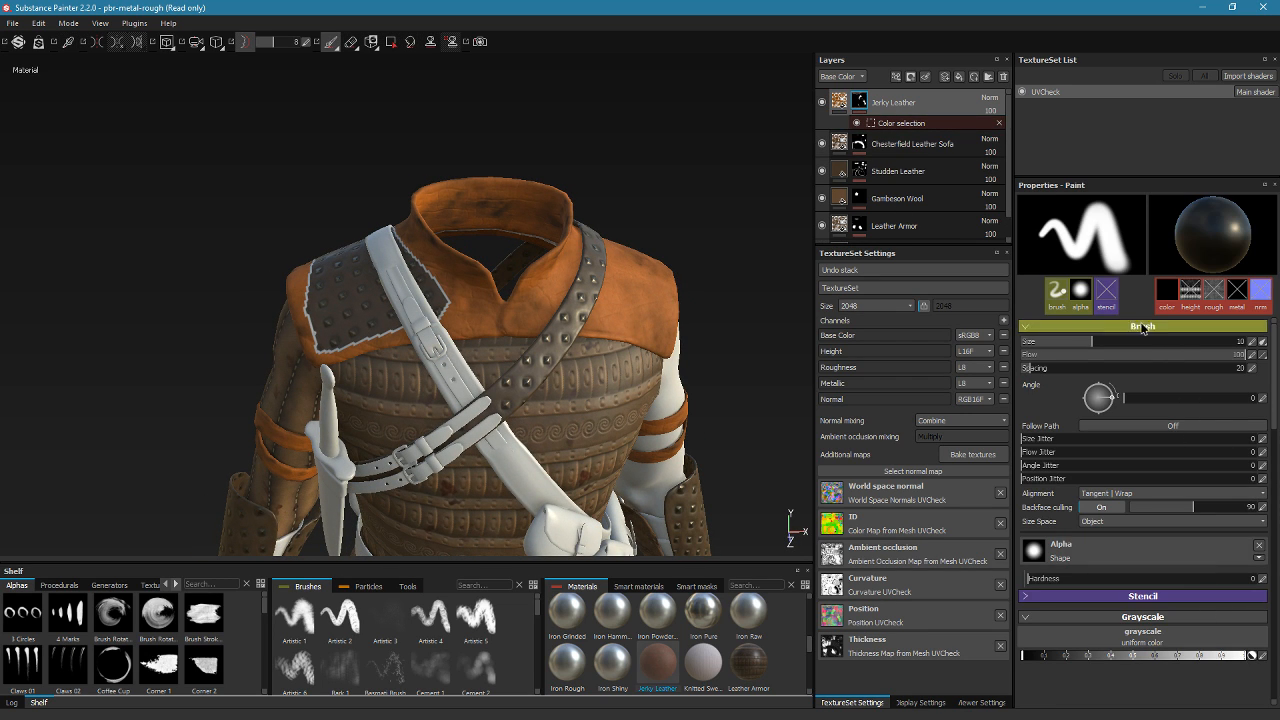
click(895, 123)
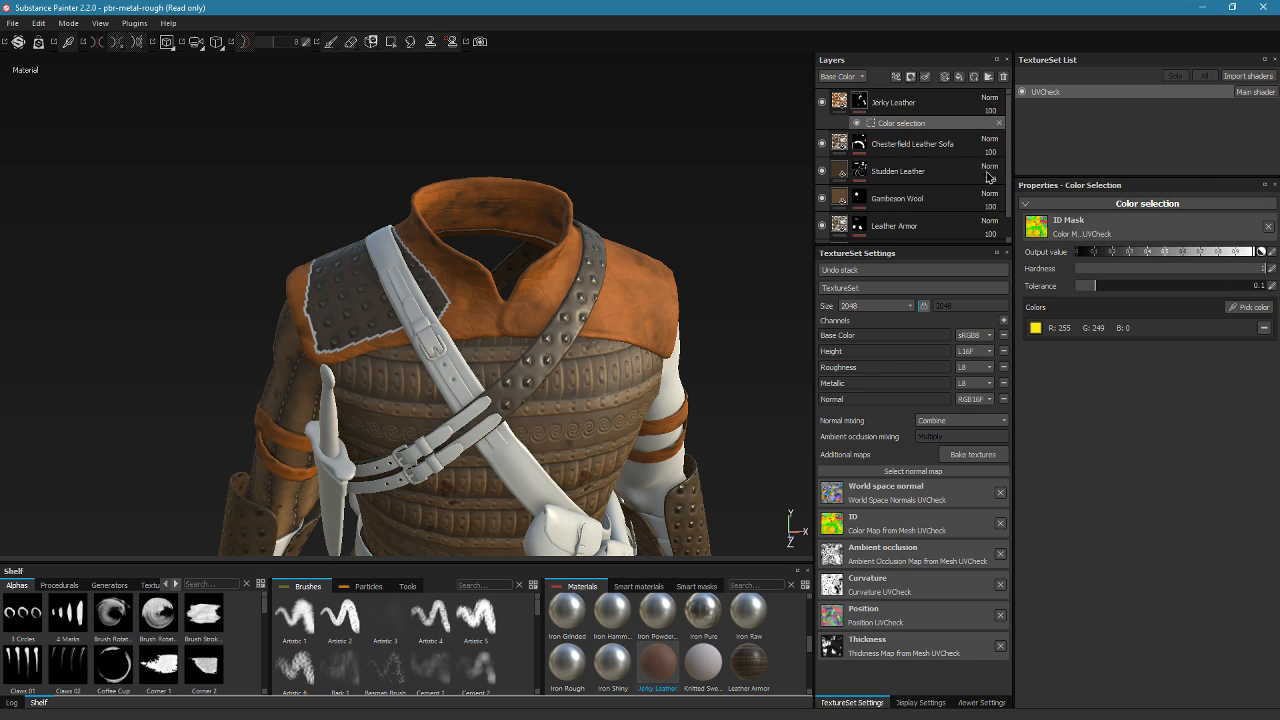
click(1248, 307)
click(369, 298)
alt+drag(376, 364, 449, 258)
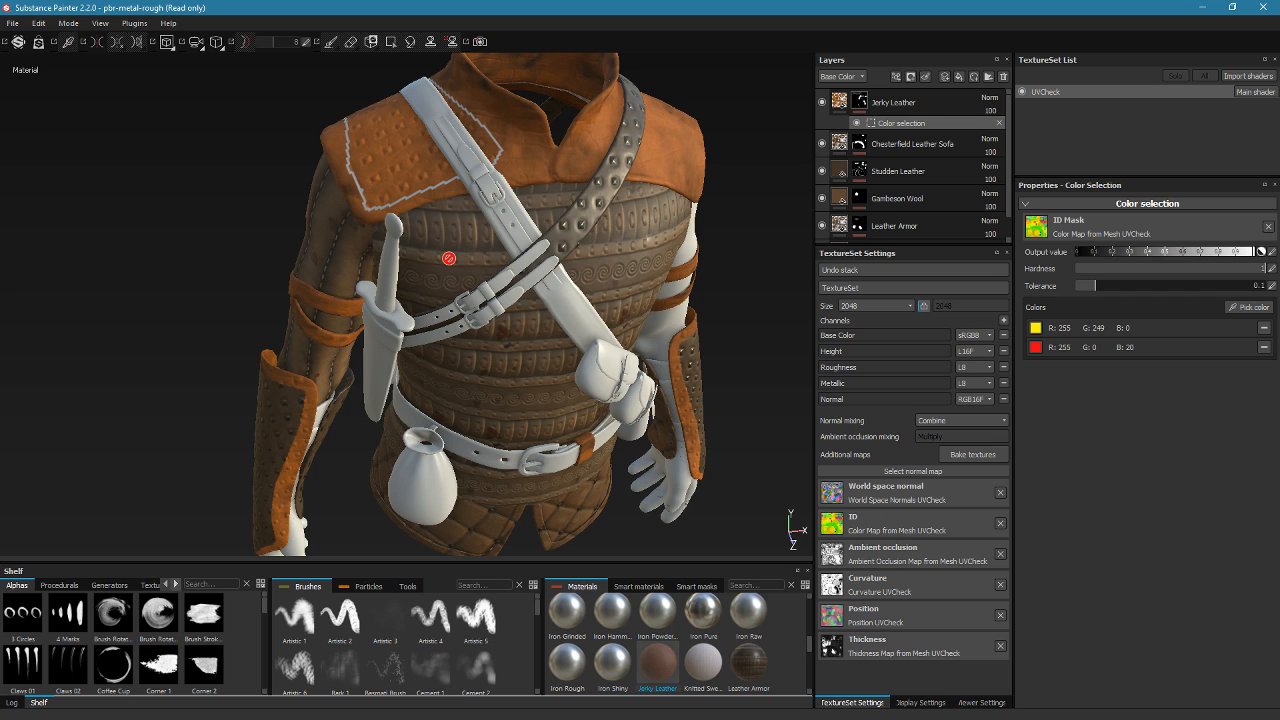
key(ctrl)
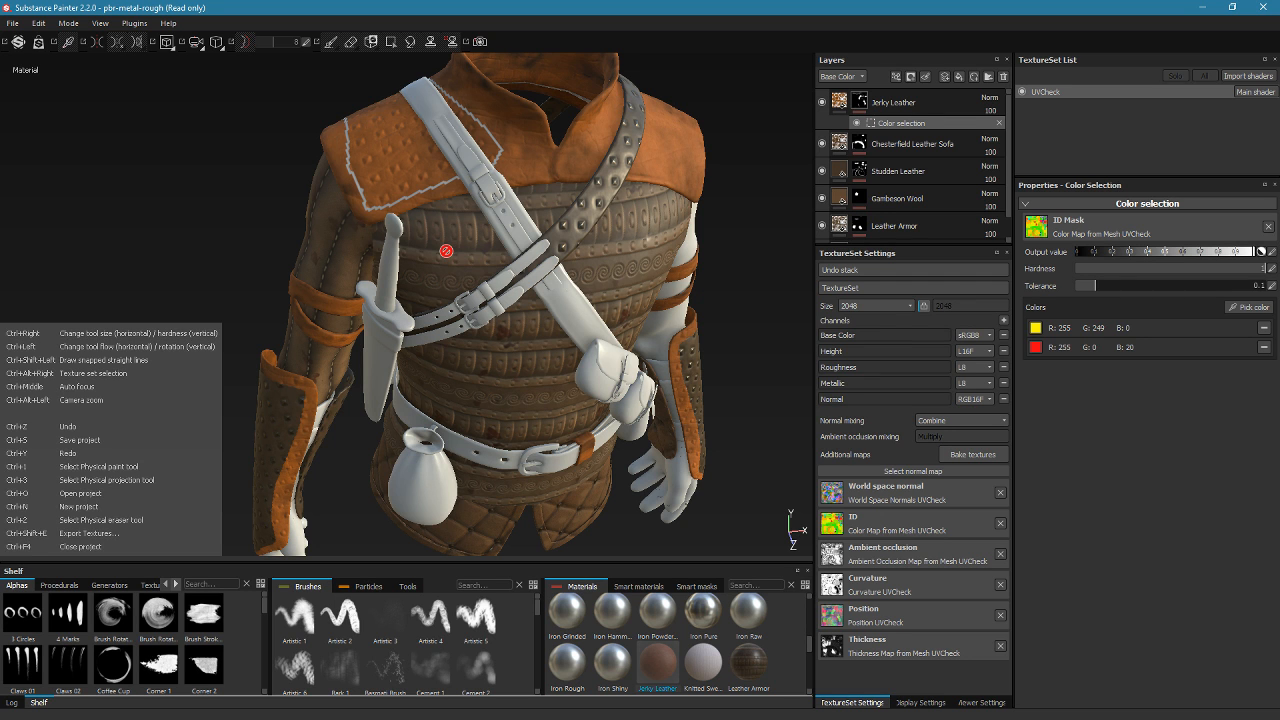
key(ctrl+z)
Add a paint effect above the color selection in the Jerky Leather mask and set its brush grayscale to white
alt+drag(443, 246, 554, 278)
mouse_move(851, 230)
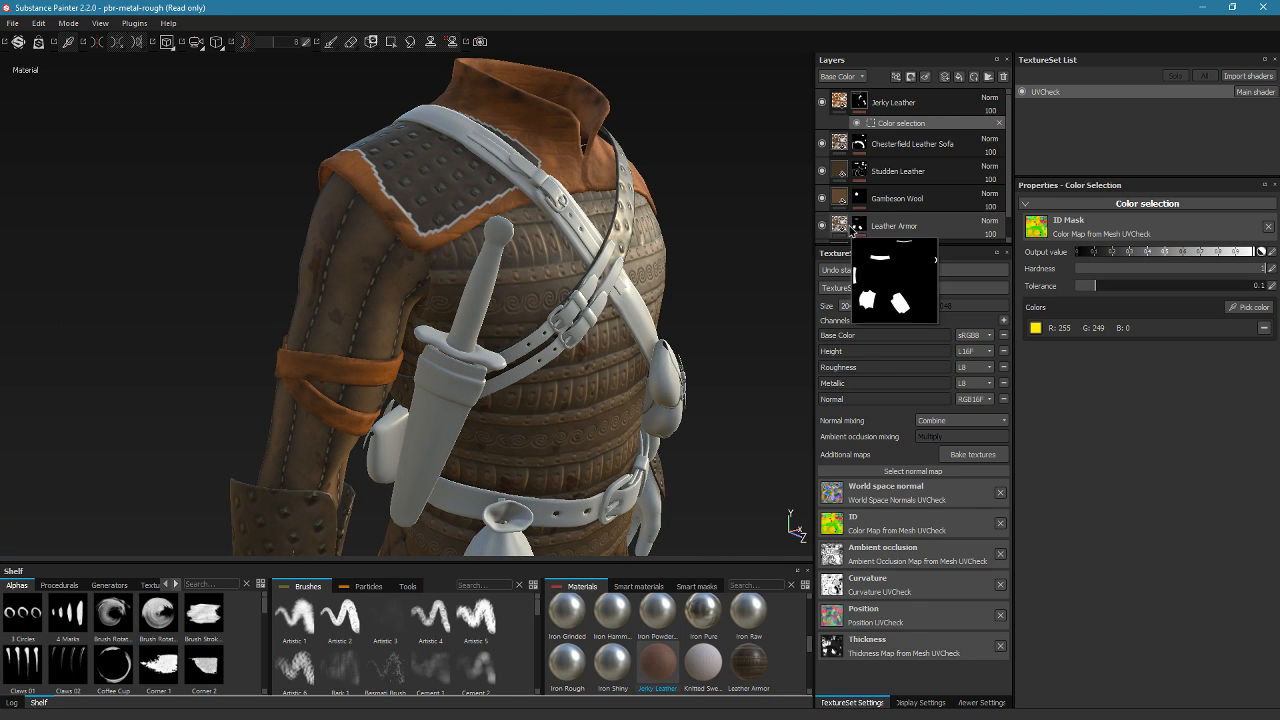
right_click(907, 123)
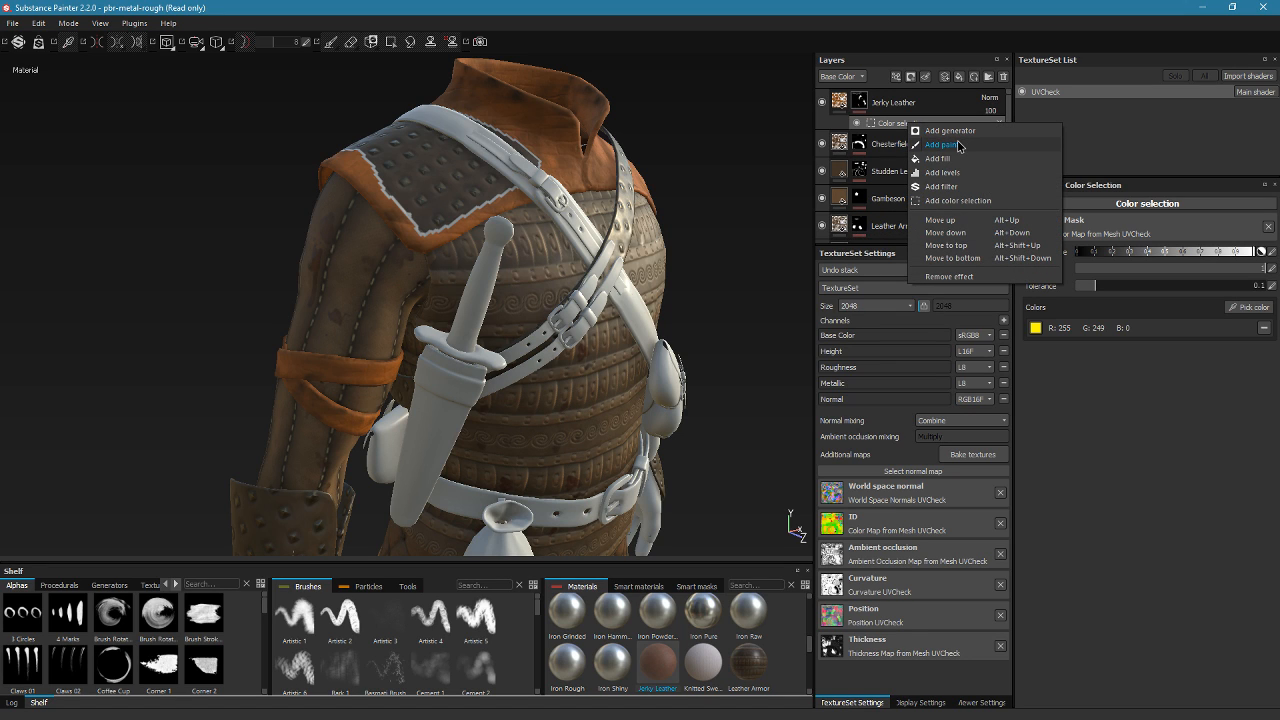
key(1)
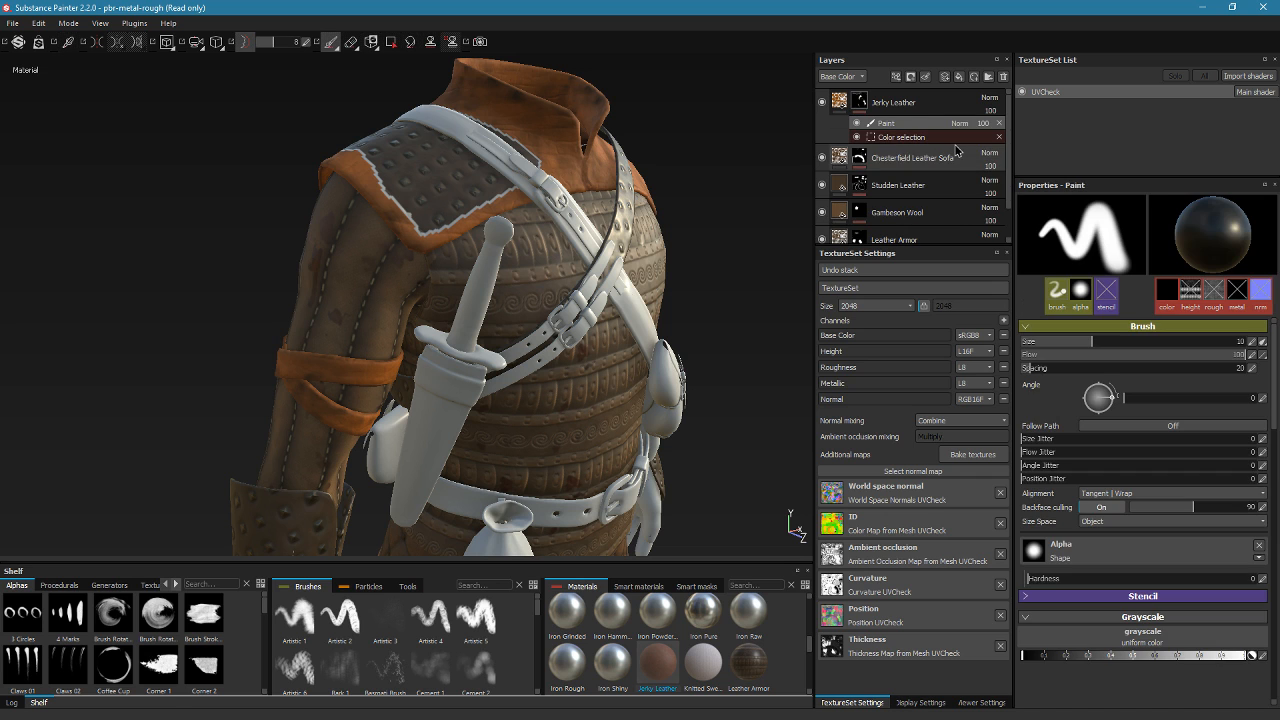
alt+drag(465, 227, 420, 313)
alt+right_drag(420, 313, 1275, 627)
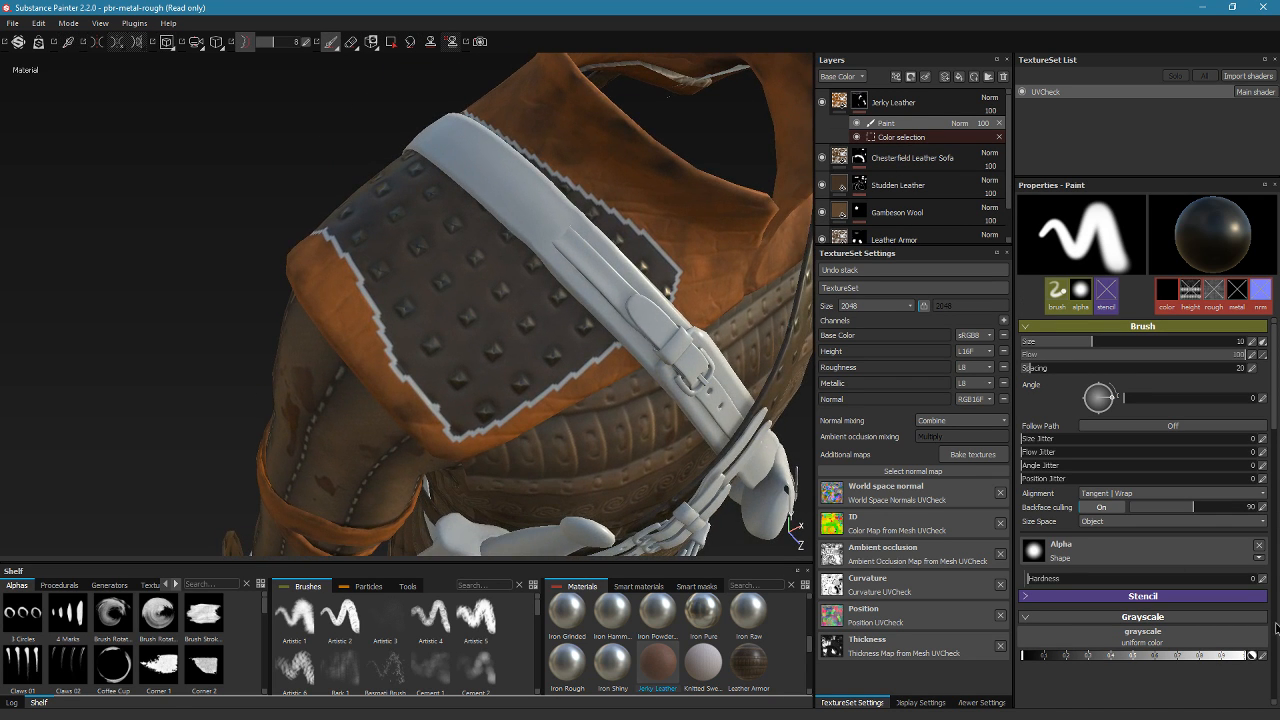
drag(1206, 658, 1275, 659)
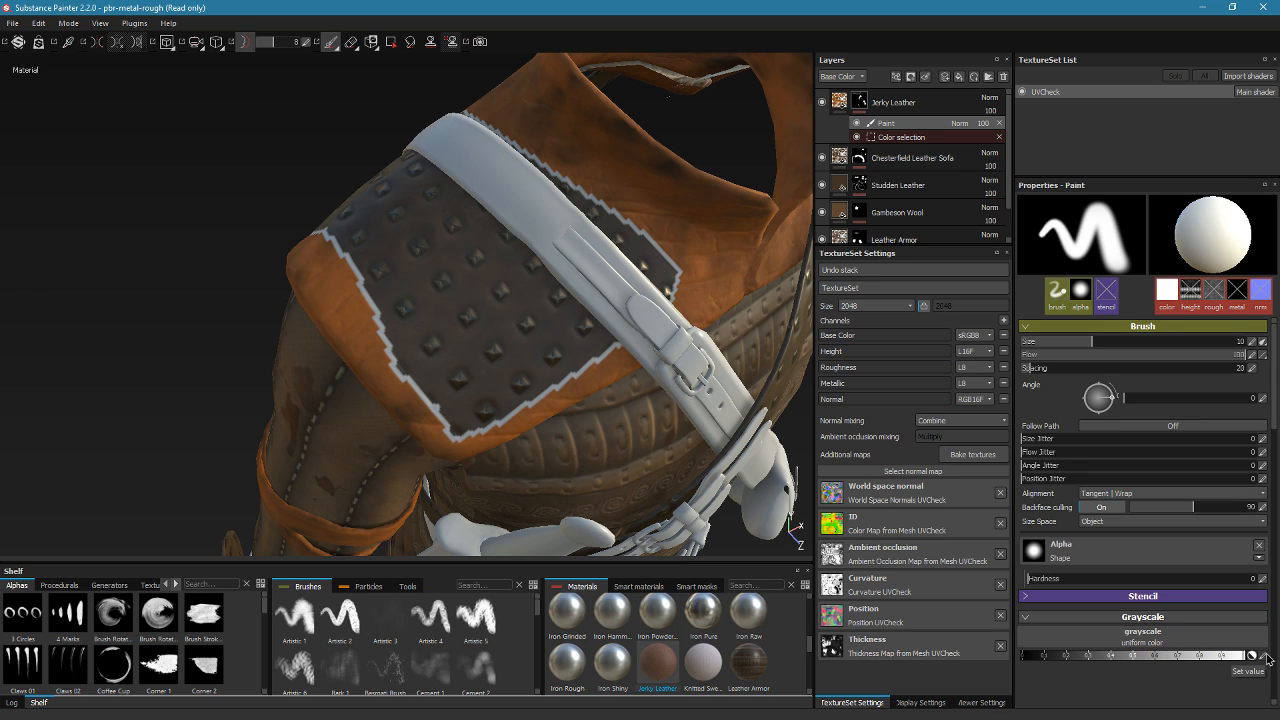
Paint the outer part of the studded shoulder patch white in the Jerky Leather mask with the size 10 brush
click(432, 340)
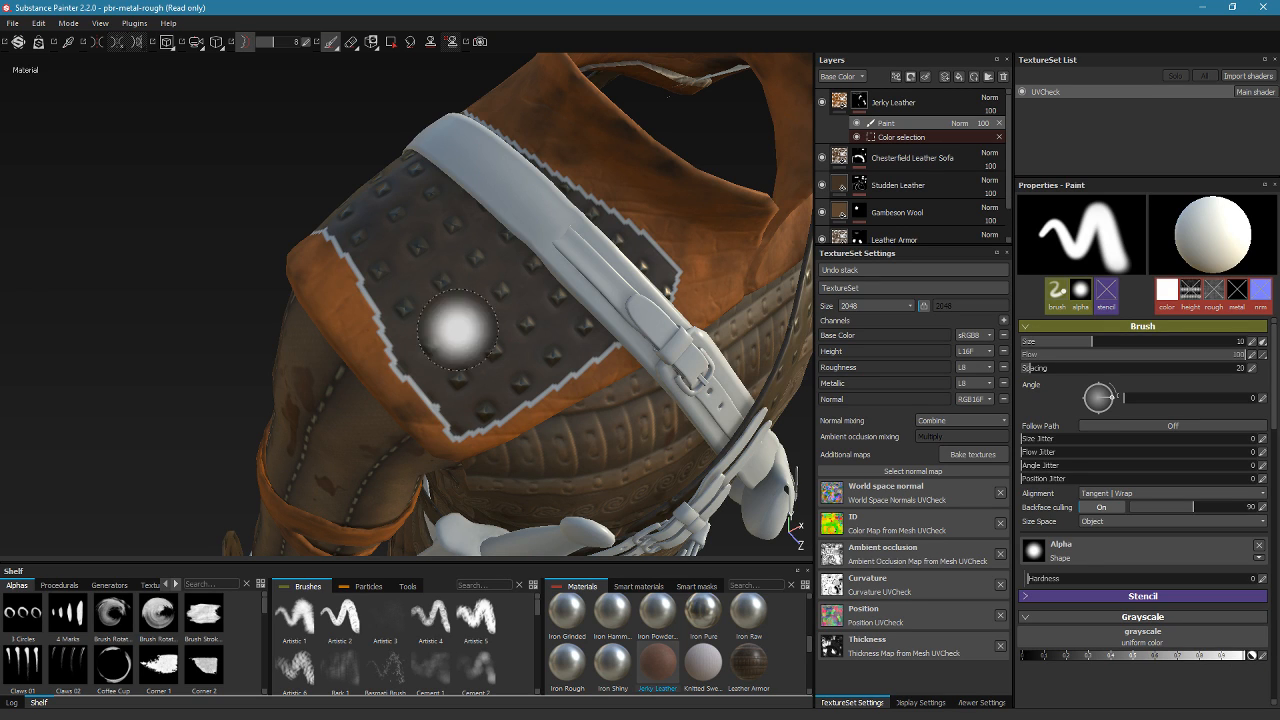
click(455, 345)
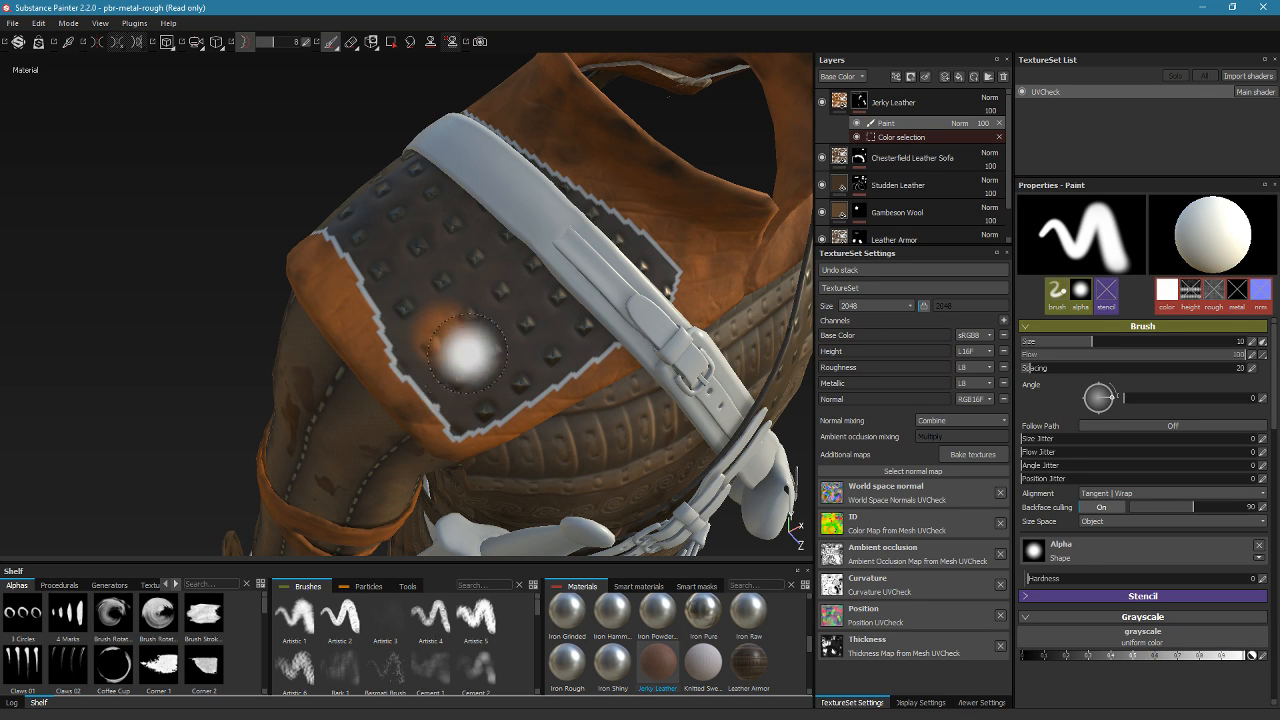
click(385, 302)
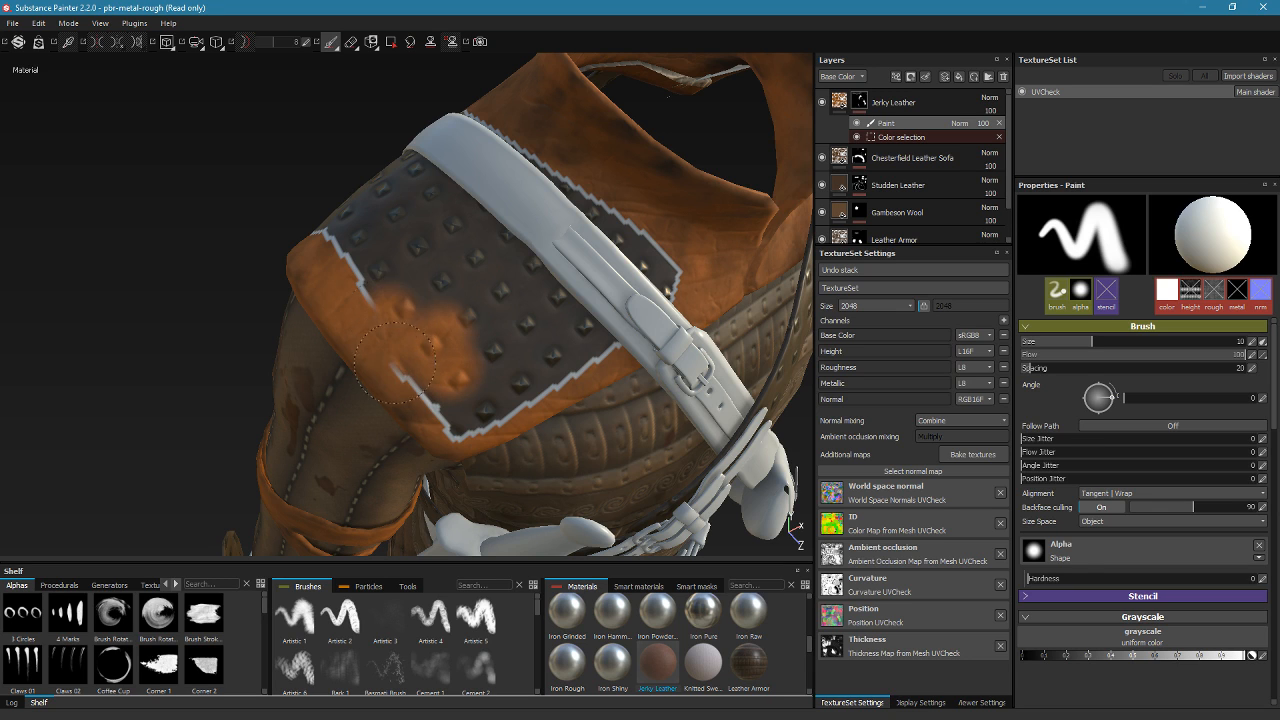
click(461, 408)
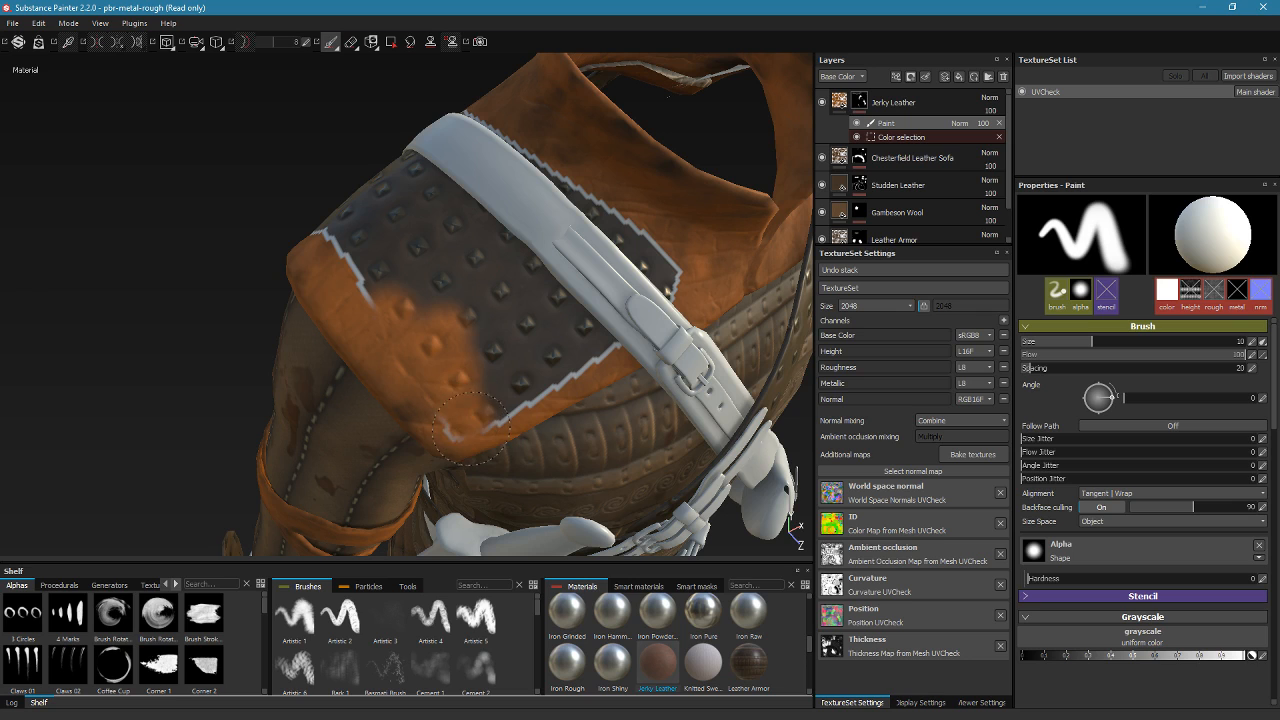
mouse_move(484, 394)
mouse_down()
mouse_move(512, 386)
mouse_move(512, 408)
mouse_up()
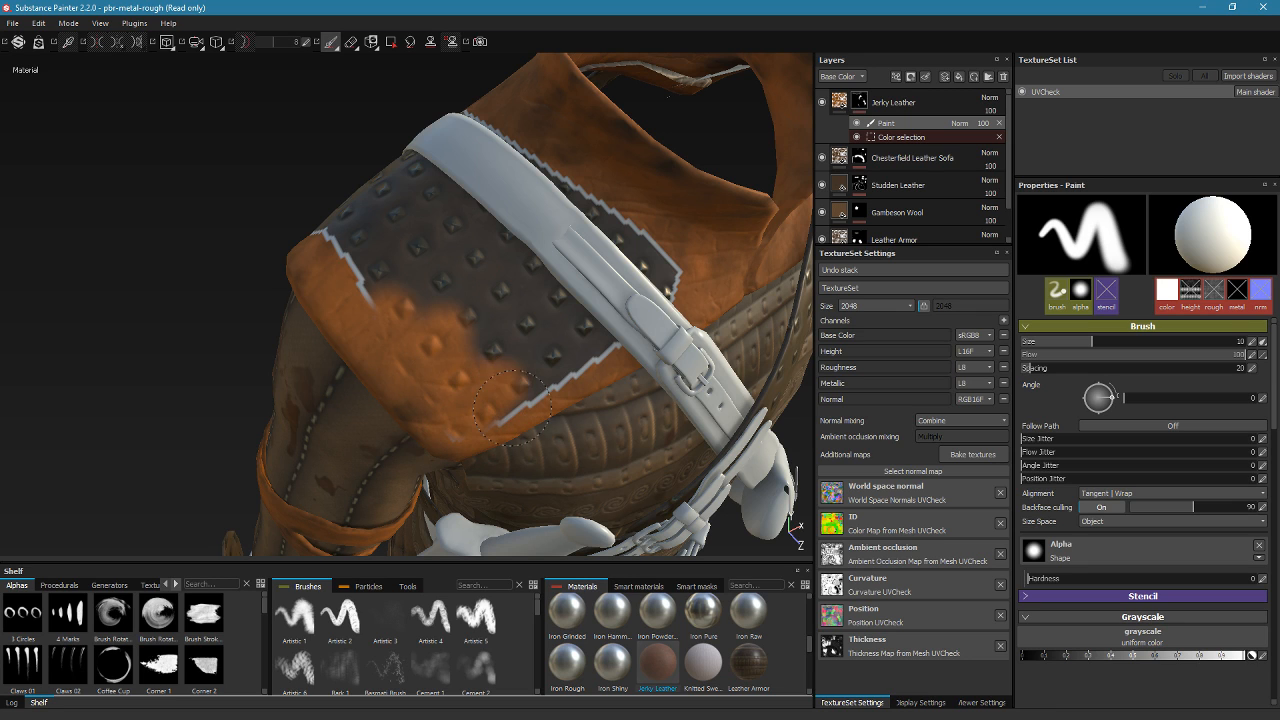
click(362, 256)
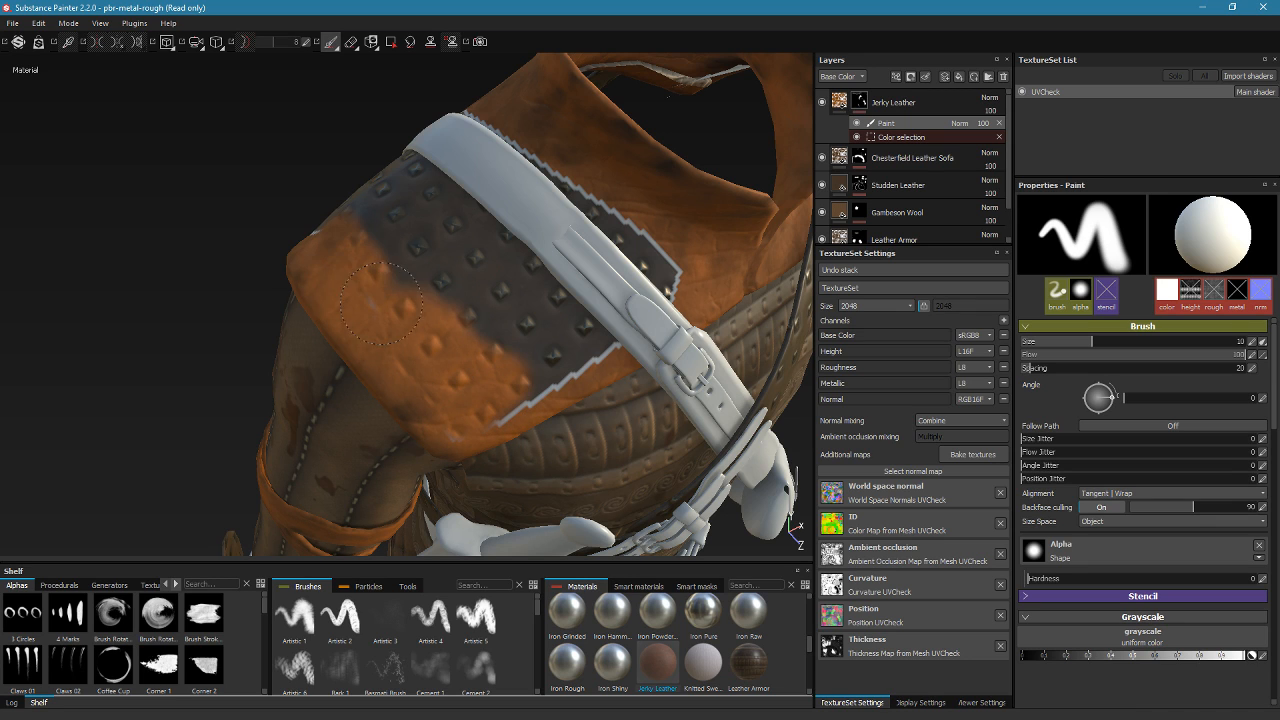
mouse_move(416, 250)
mouse_down()
mouse_move(495, 335)
mouse_move(526, 390)
mouse_move(512, 395)
mouse_up()
Reduce the brush size to 4.68 and paint over the remaining jagged trim on the shoulder patch's front side
mouse_move(512, 393)
ctrl+right_down()
mouse_move(488, 398)
mouse_move(505, 420)
ctrl+right_up()
drag(527, 398, 555, 372)
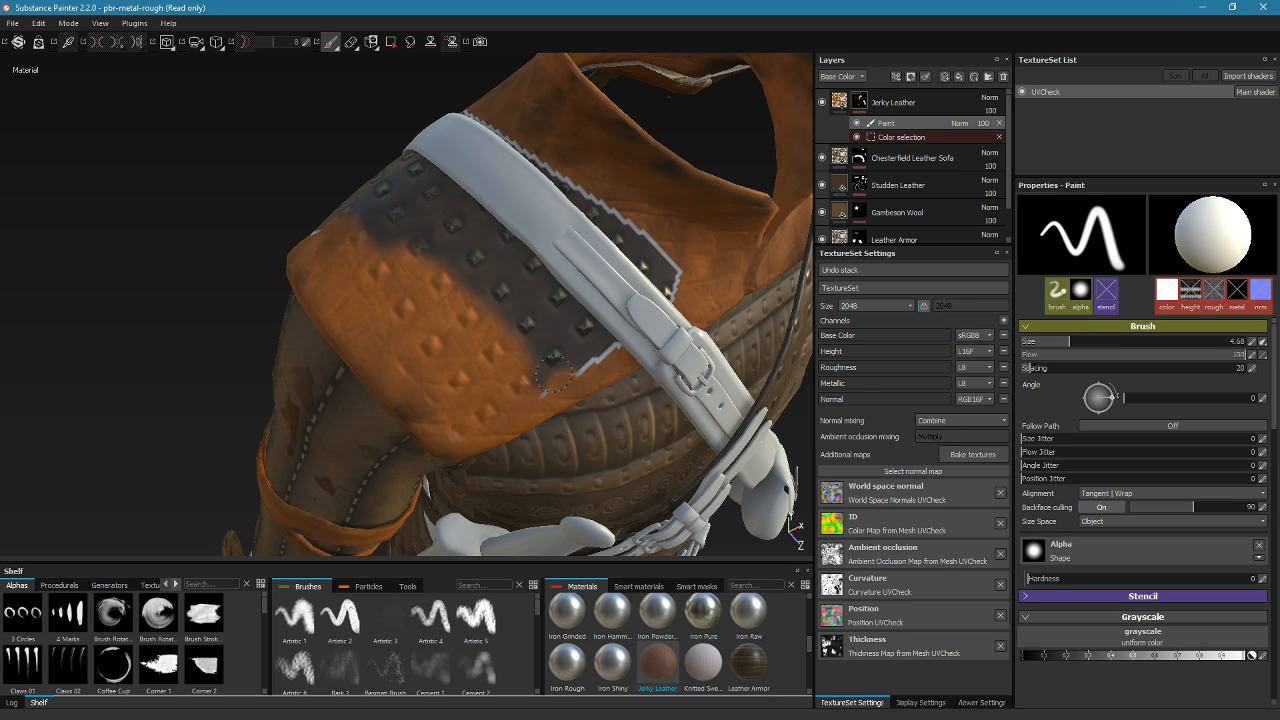
drag(395, 222, 366, 215)
Paint Jerky Leather over the jagged trim and studded area on the back side of the shoulder patch
mouse_move(531, 306)
alt+mouse_down()
mouse_move(587, 320)
mouse_move(706, 292)
mouse_move(628, 320)
mouse_move(523, 449)
mouse_move(582, 380)
mouse_move(623, 286)
alt+mouse_up()
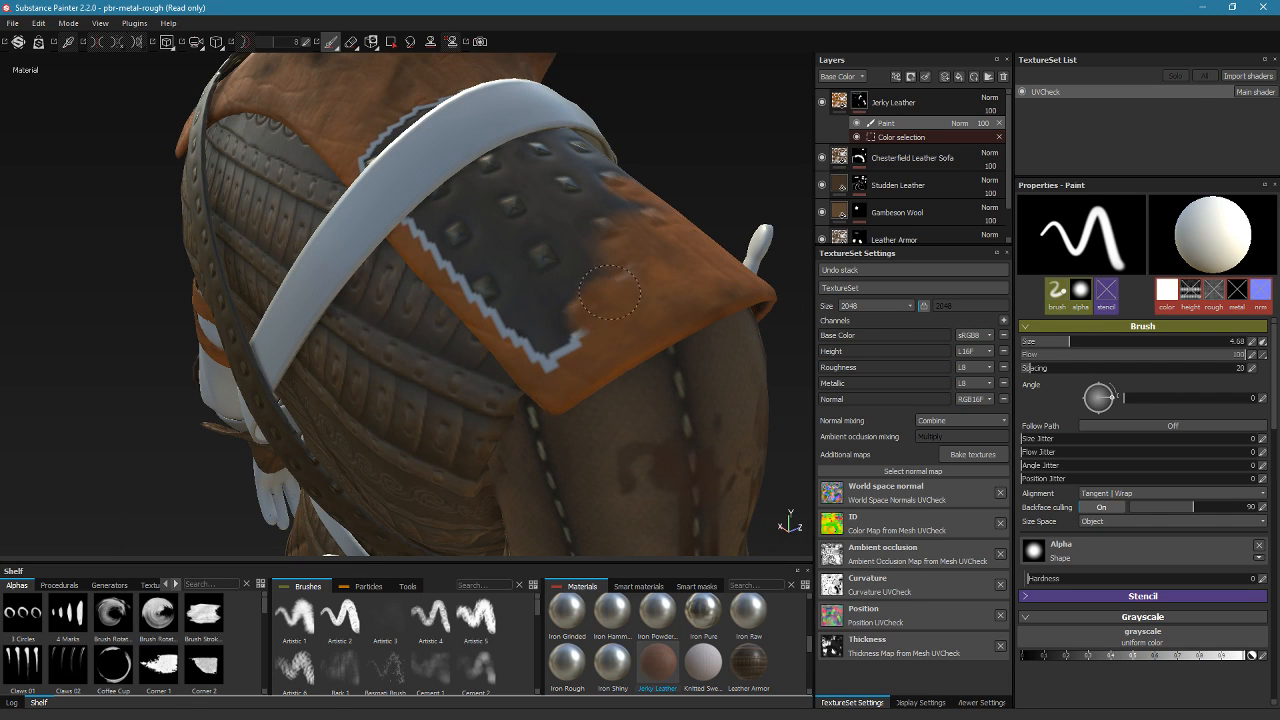
mouse_move(587, 340)
mouse_down()
mouse_move(551, 351)
mouse_move(529, 328)
mouse_up()
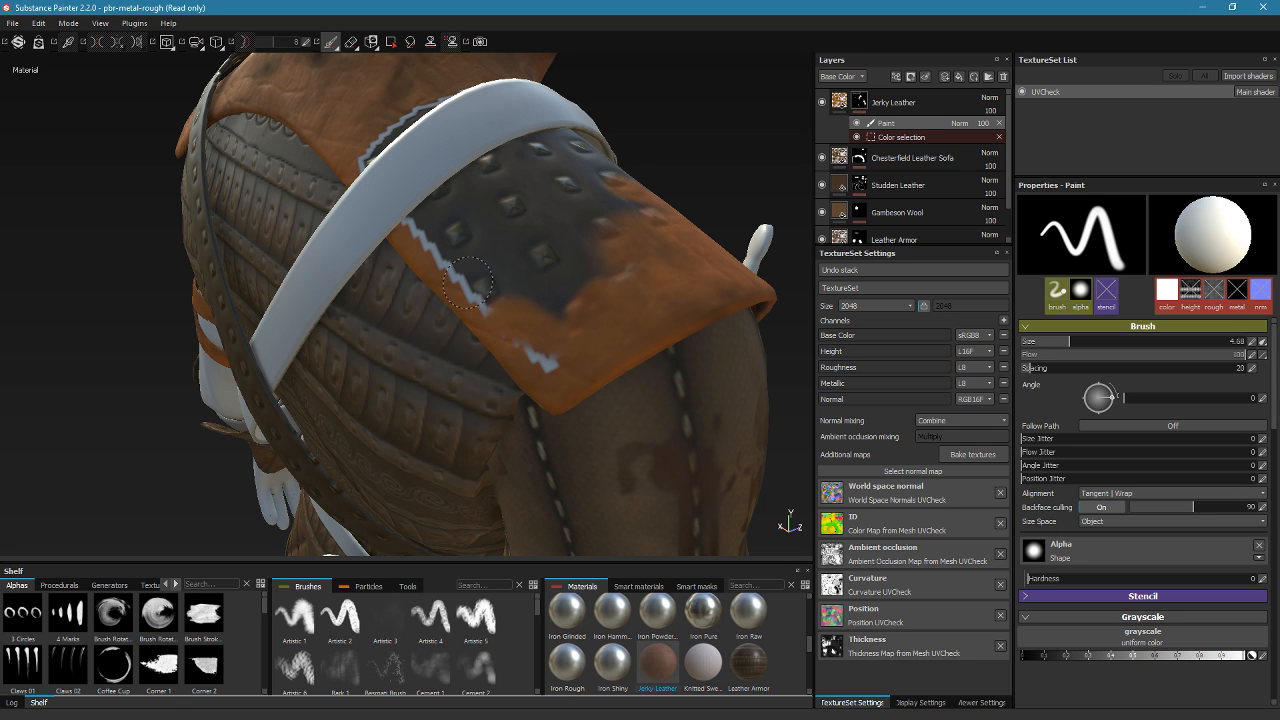
mouse_move(518, 287)
alt+mouse_down()
mouse_move(543, 257)
mouse_move(531, 337)
mouse_move(449, 334)
alt+mouse_up()
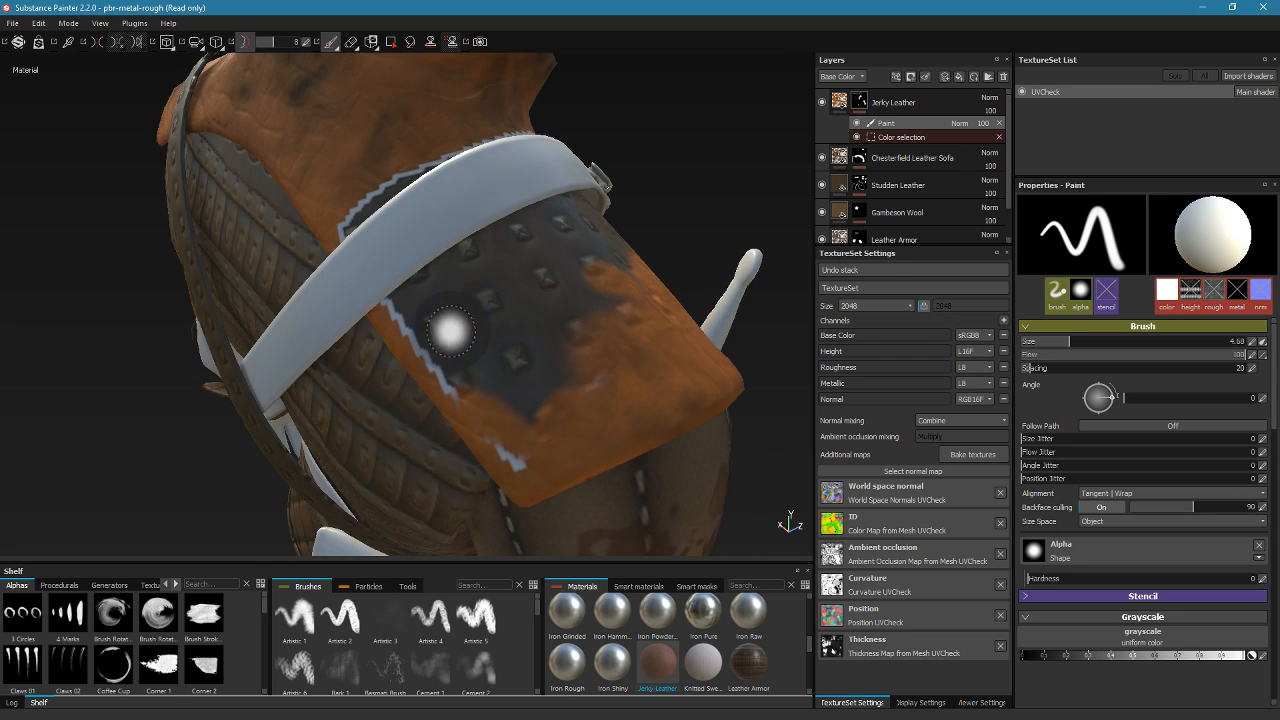
mouse_move(437, 288)
mouse_down()
mouse_move(430, 340)
mouse_move(416, 339)
mouse_move(485, 440)
mouse_up()
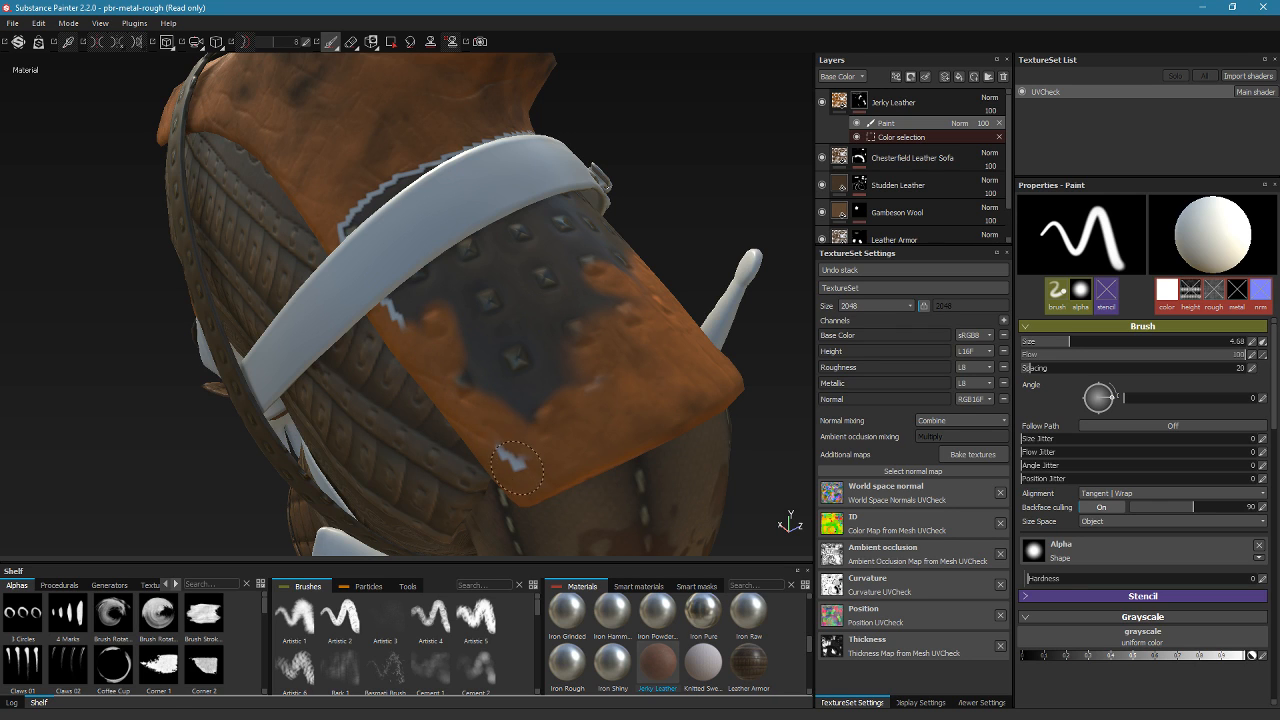
mouse_move(514, 309)
mouse_down()
mouse_move(529, 323)
mouse_move(599, 243)
mouse_up()
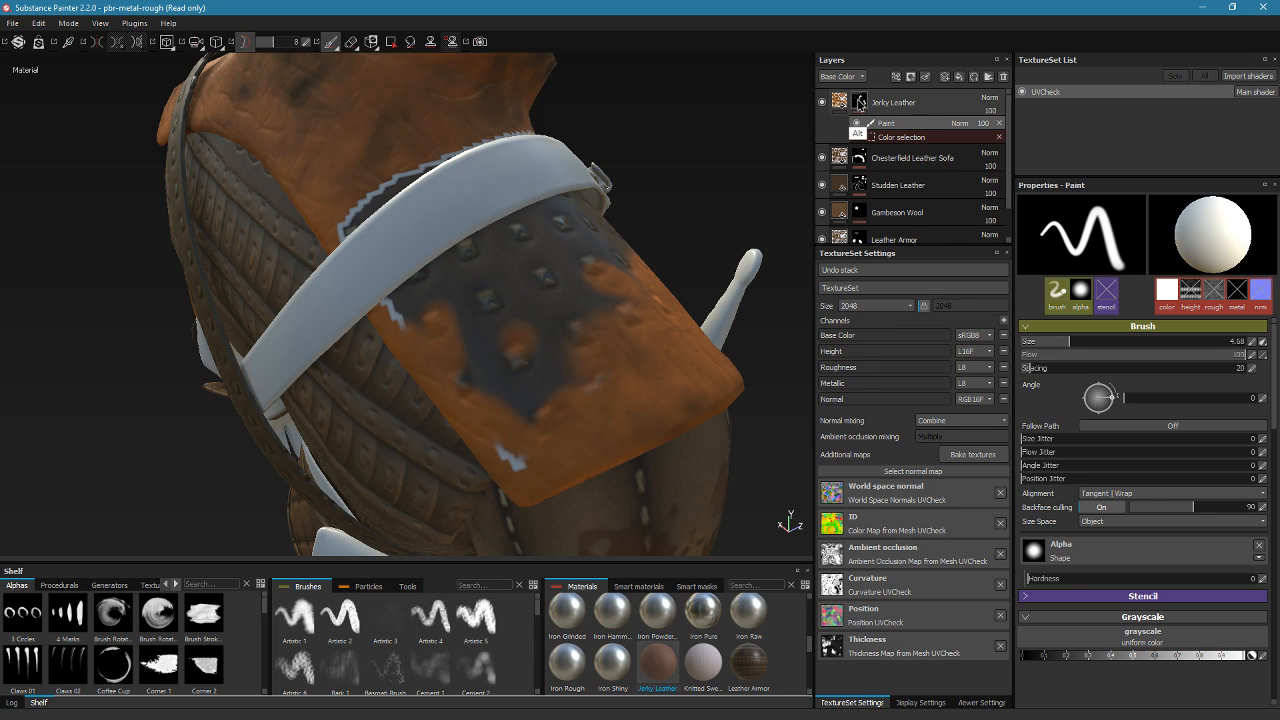
Display the Jerky Leather mask on its own and paint the shoulder patch's black gaps white
alt+click(859, 103)
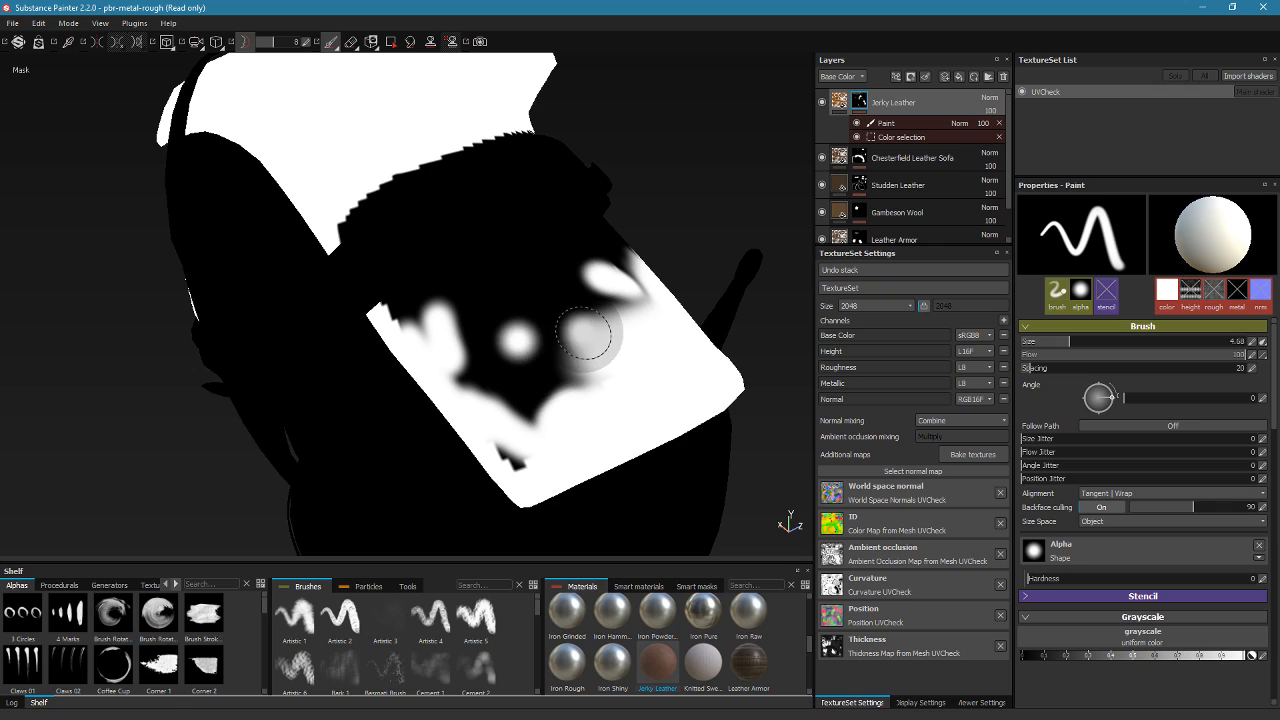
mouse_move(584, 333)
mouse_down()
mouse_move(530, 385)
mouse_move(545, 385)
mouse_move(550, 345)
mouse_move(525, 374)
mouse_move(549, 442)
mouse_move(511, 366)
mouse_move(521, 488)
mouse_move(511, 451)
mouse_move(520, 471)
mouse_move(583, 377)
mouse_move(543, 323)
mouse_move(497, 337)
mouse_move(580, 351)
mouse_move(557, 386)
mouse_move(552, 326)
mouse_move(480, 349)
mouse_move(534, 314)
mouse_move(398, 355)
mouse_move(434, 349)
mouse_move(421, 386)
mouse_up()
Lower the texture set size to 1024 and paint more of the shoulder patch's dark spots white in the mask
click(881, 306)
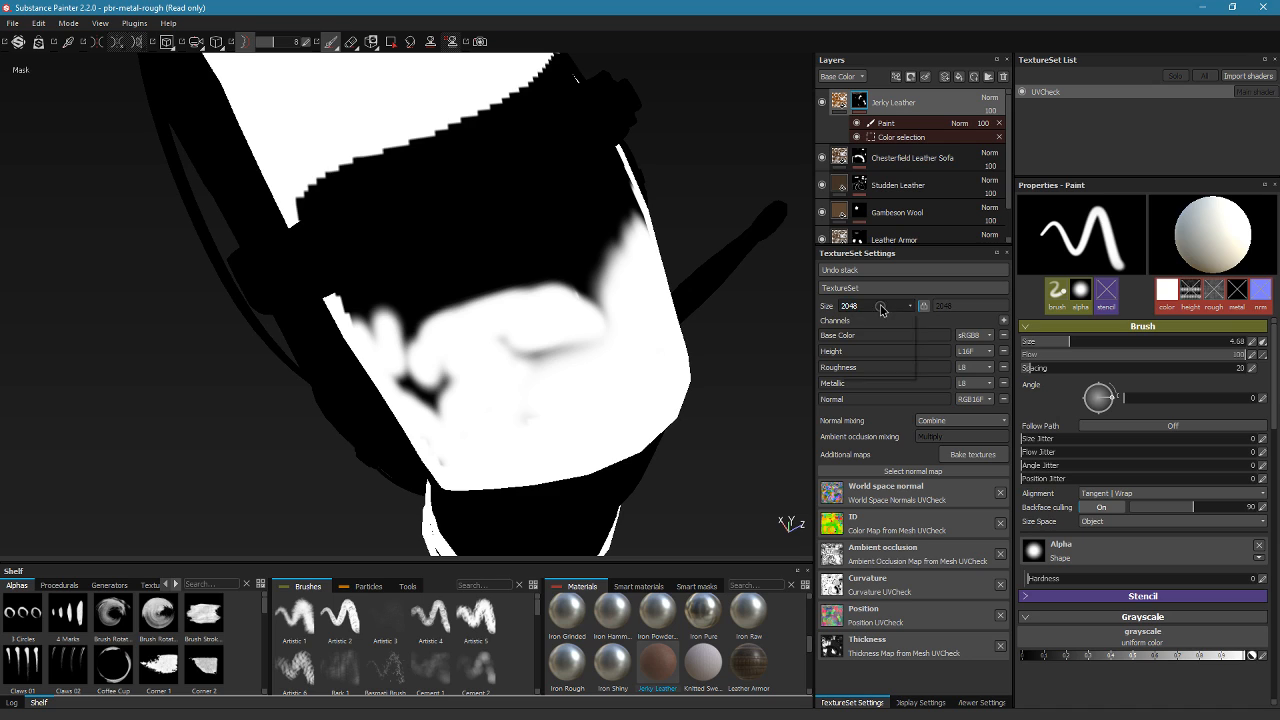
click(863, 346)
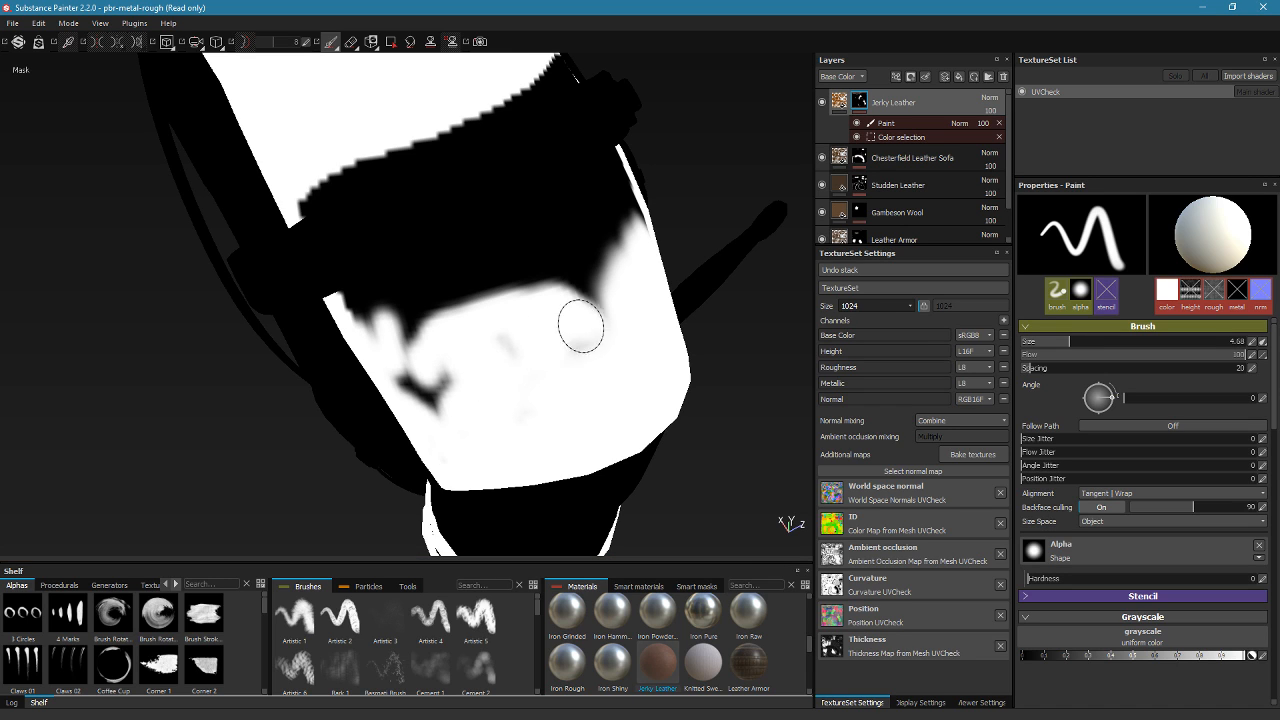
mouse_move(603, 265)
mouse_down()
mouse_move(412, 322)
mouse_move(429, 400)
mouse_move(414, 380)
mouse_move(427, 398)
mouse_move(474, 345)
mouse_move(443, 410)
mouse_move(417, 403)
mouse_move(429, 443)
mouse_up()
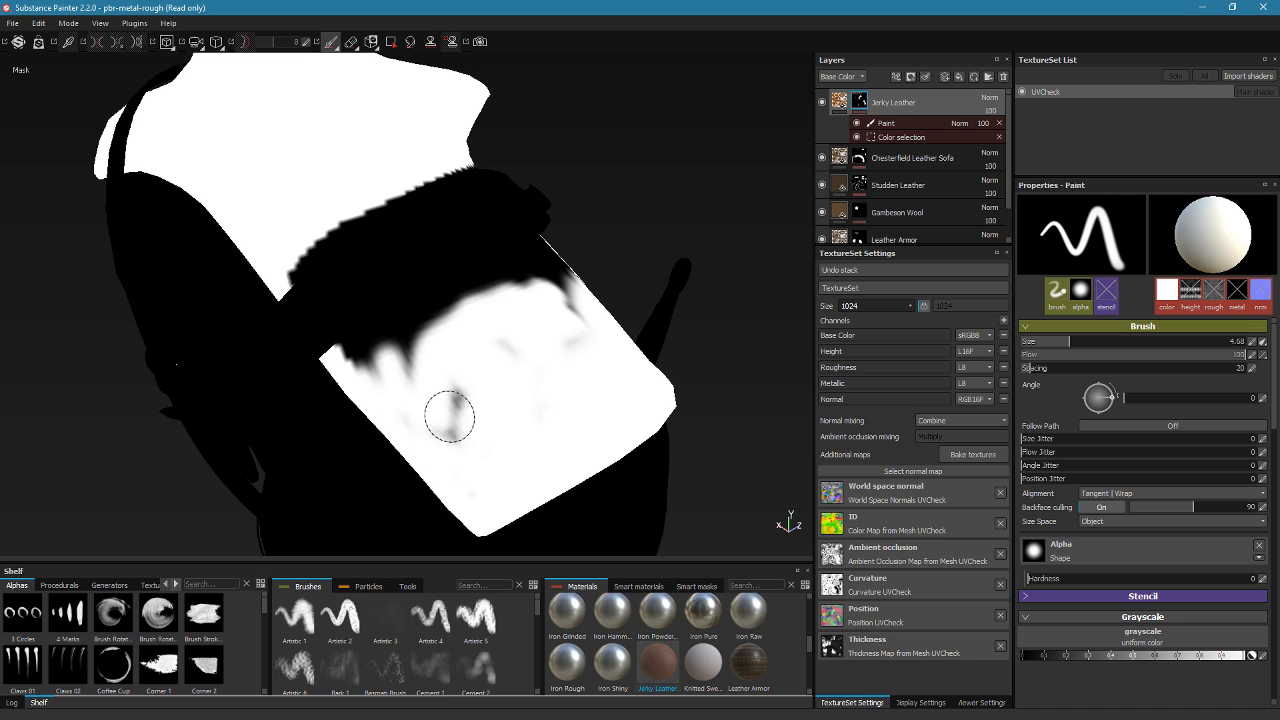
alt+drag(466, 397, 474, 397)
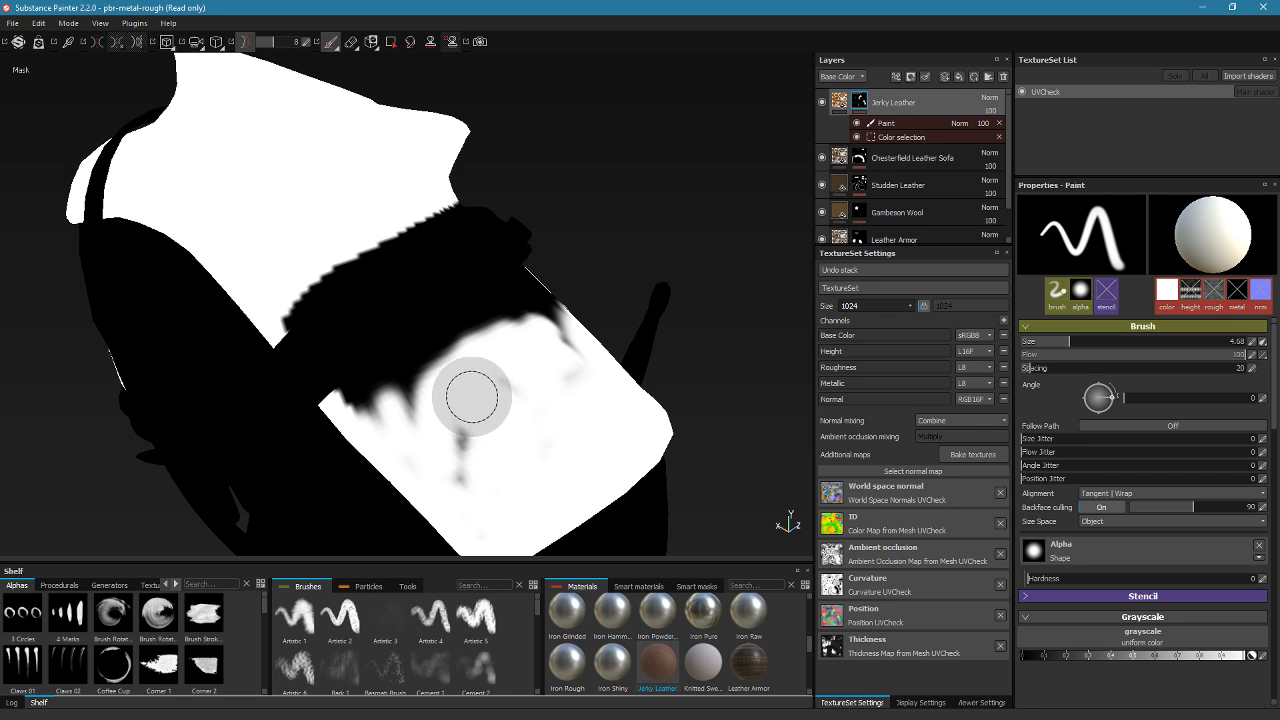
key(d)
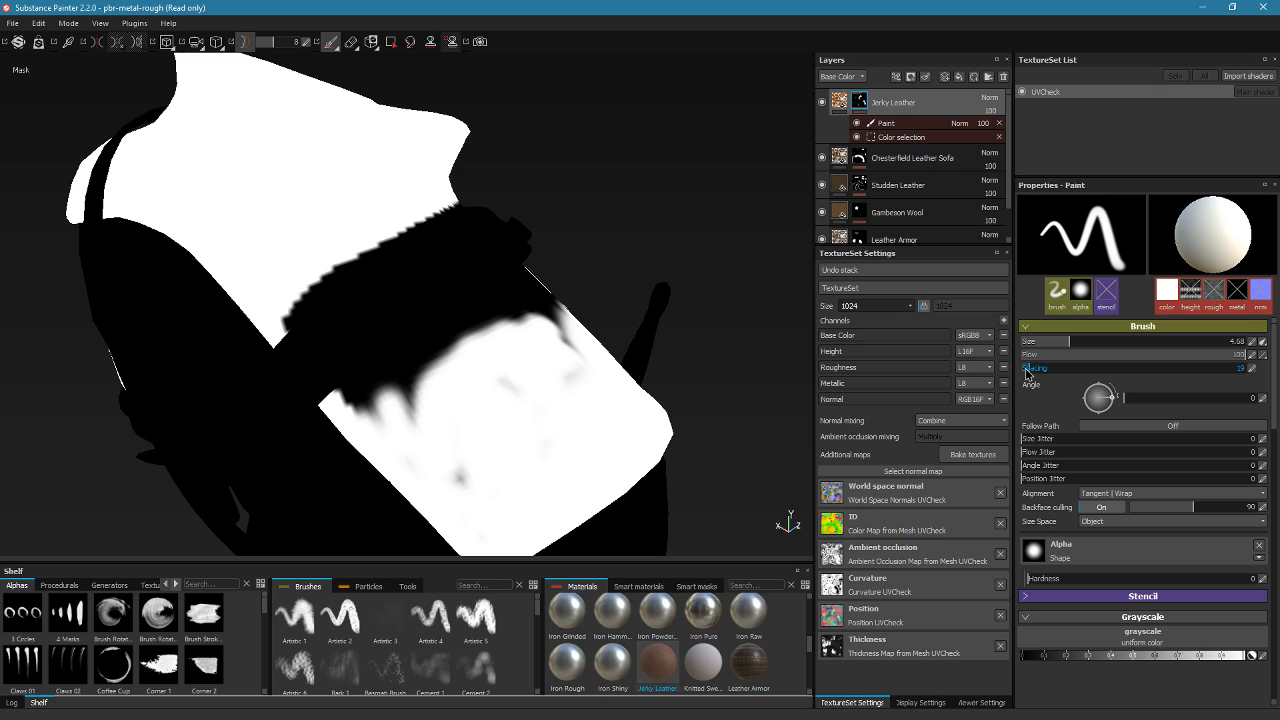
Use Polygon Fill to turn the black and gray mask polygons white on the back side of the shoulder patch, below the strap
click(391, 43)
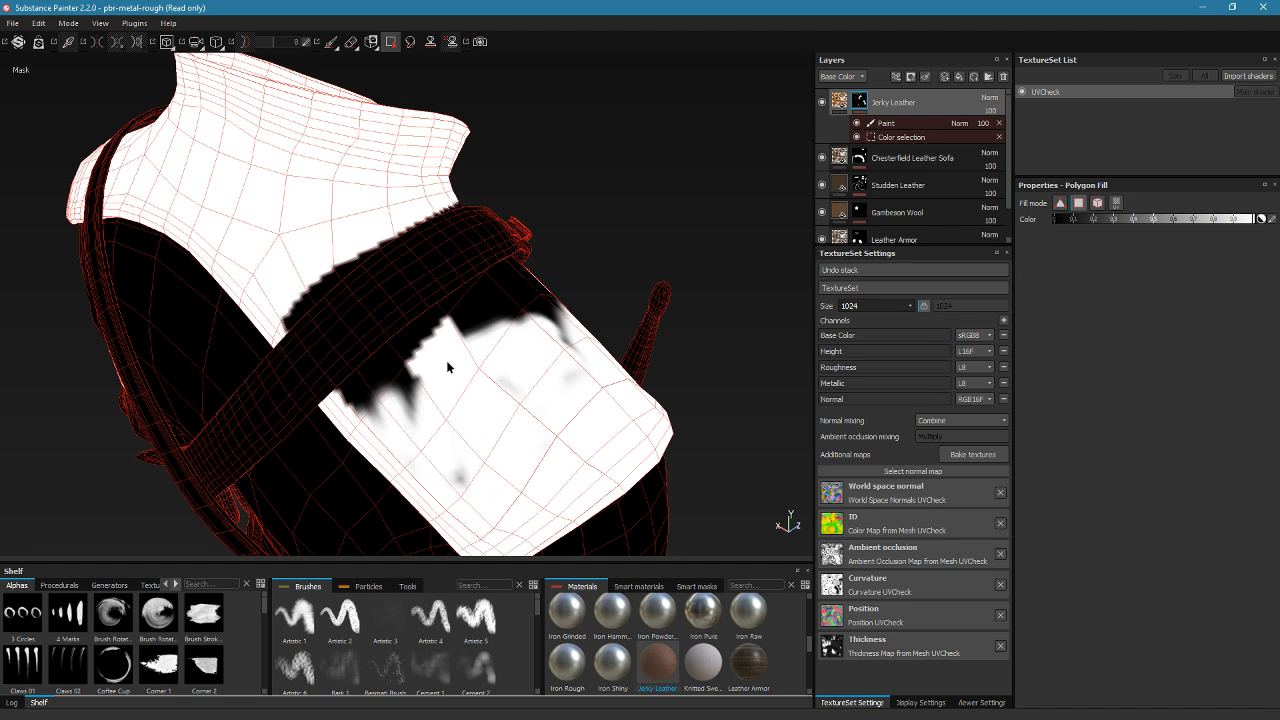
click(484, 319)
click(412, 394)
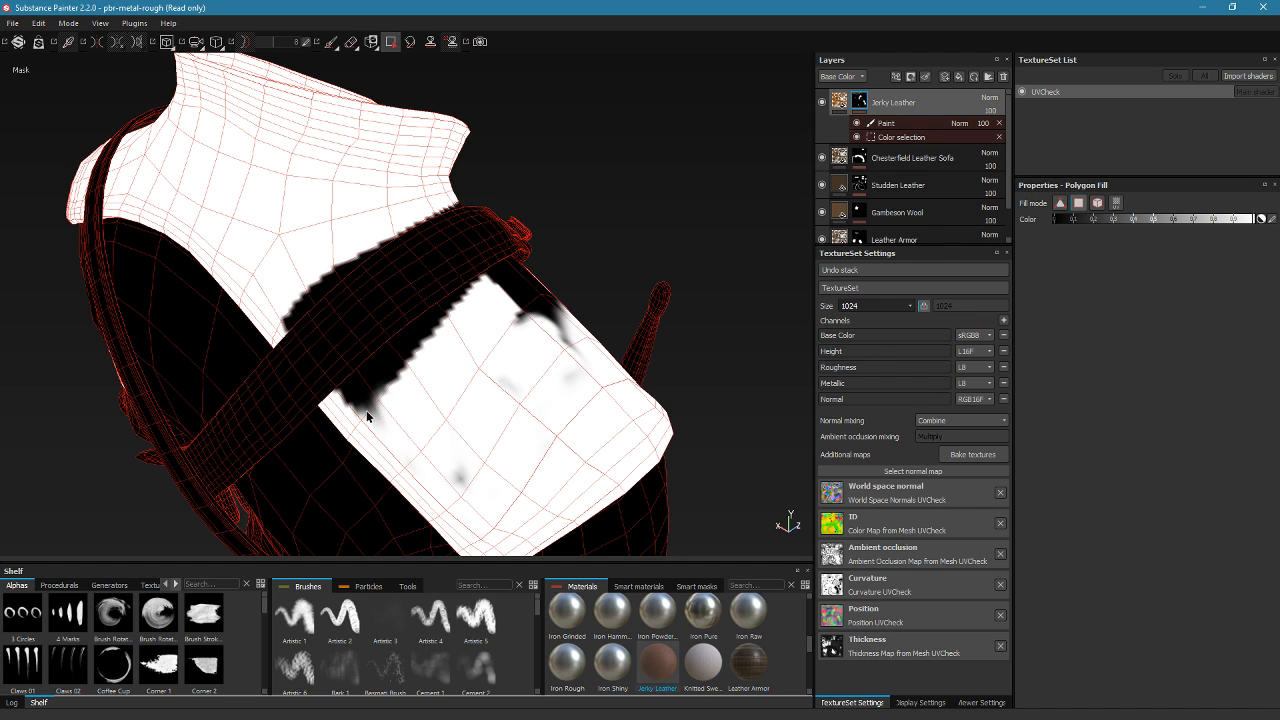
click(390, 398)
click(374, 413)
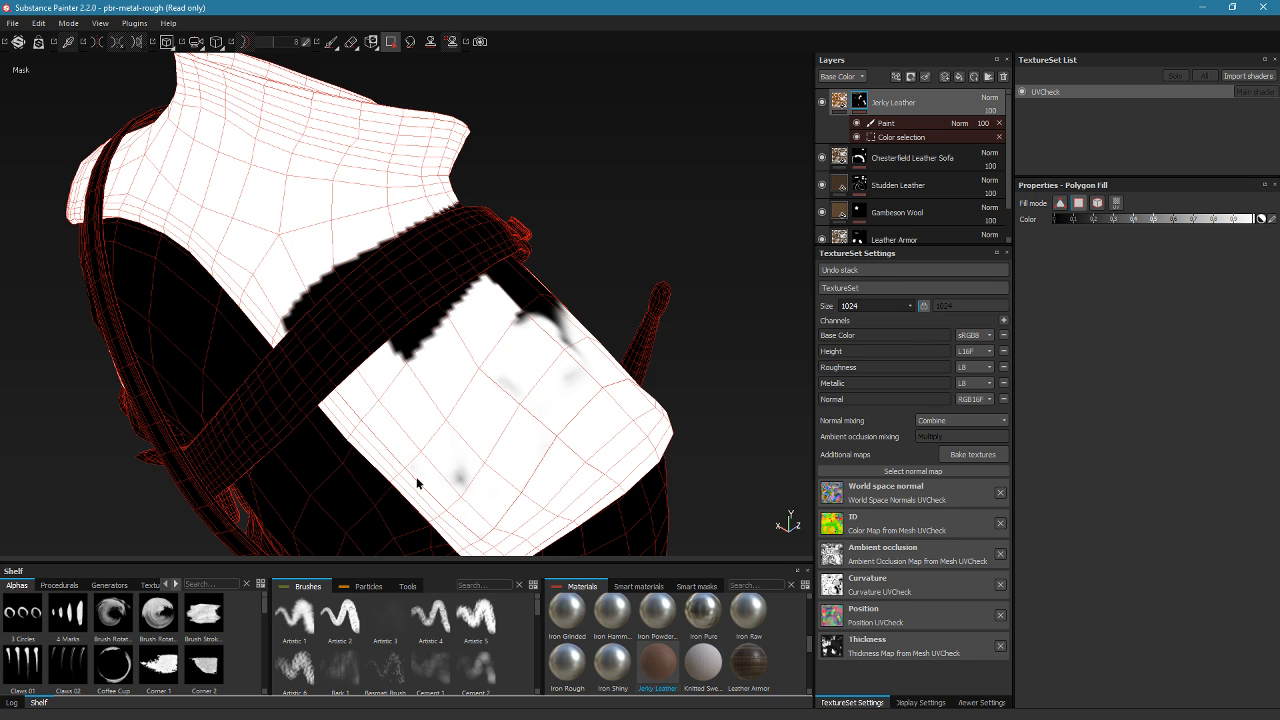
click(462, 472)
click(545, 323)
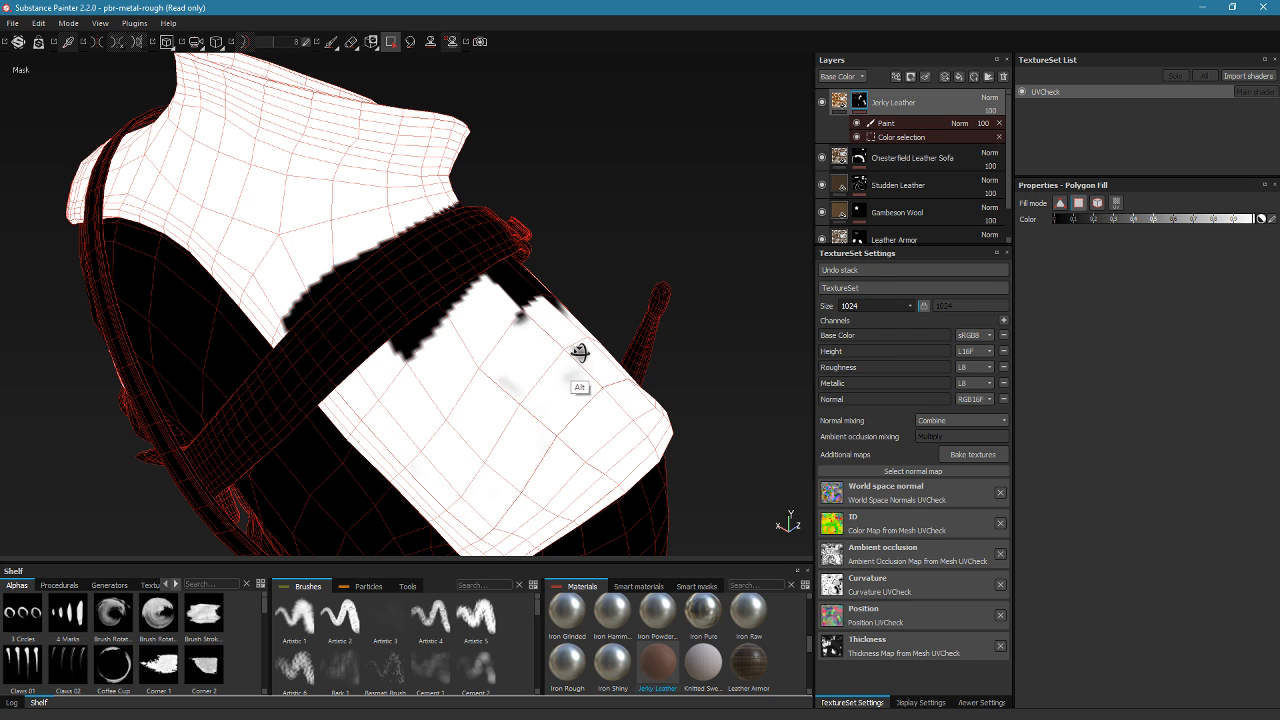
Fill the remaining dark mask polygons white across the outer and front sides of the shoulder patch below the strap
alt+drag(580, 343, 617, 325)
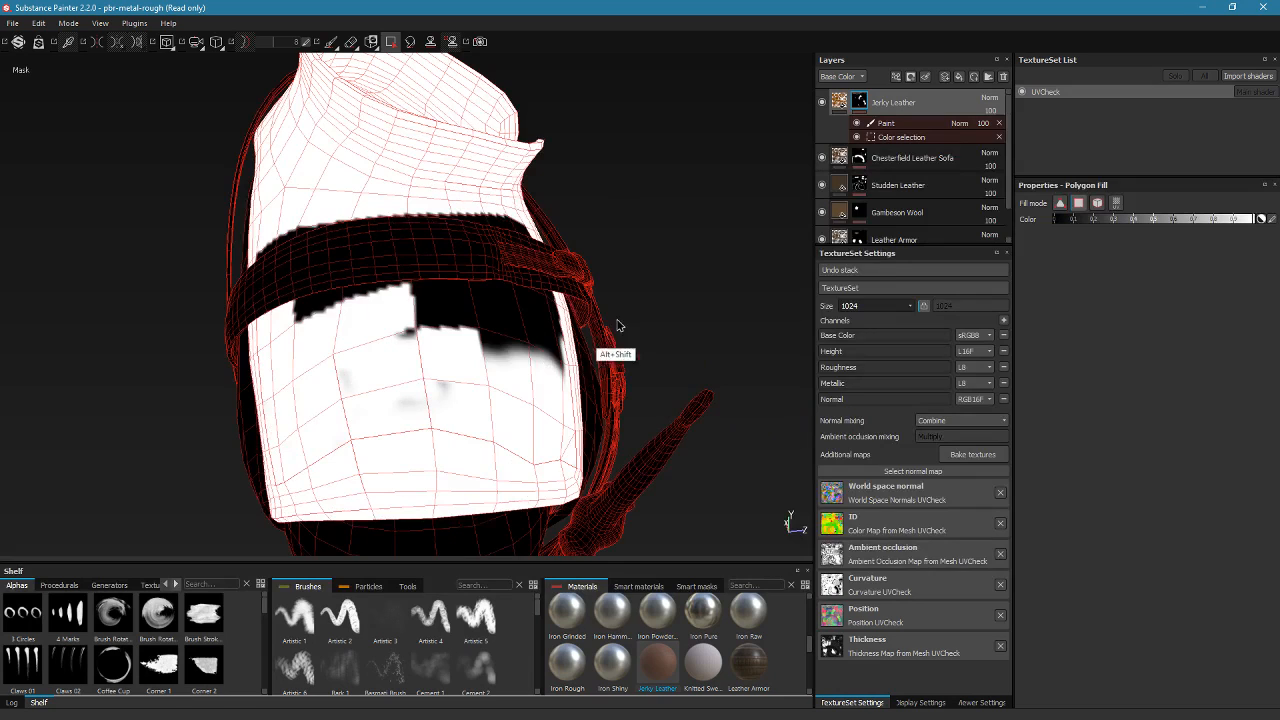
click(500, 371)
click(543, 383)
click(441, 406)
click(410, 406)
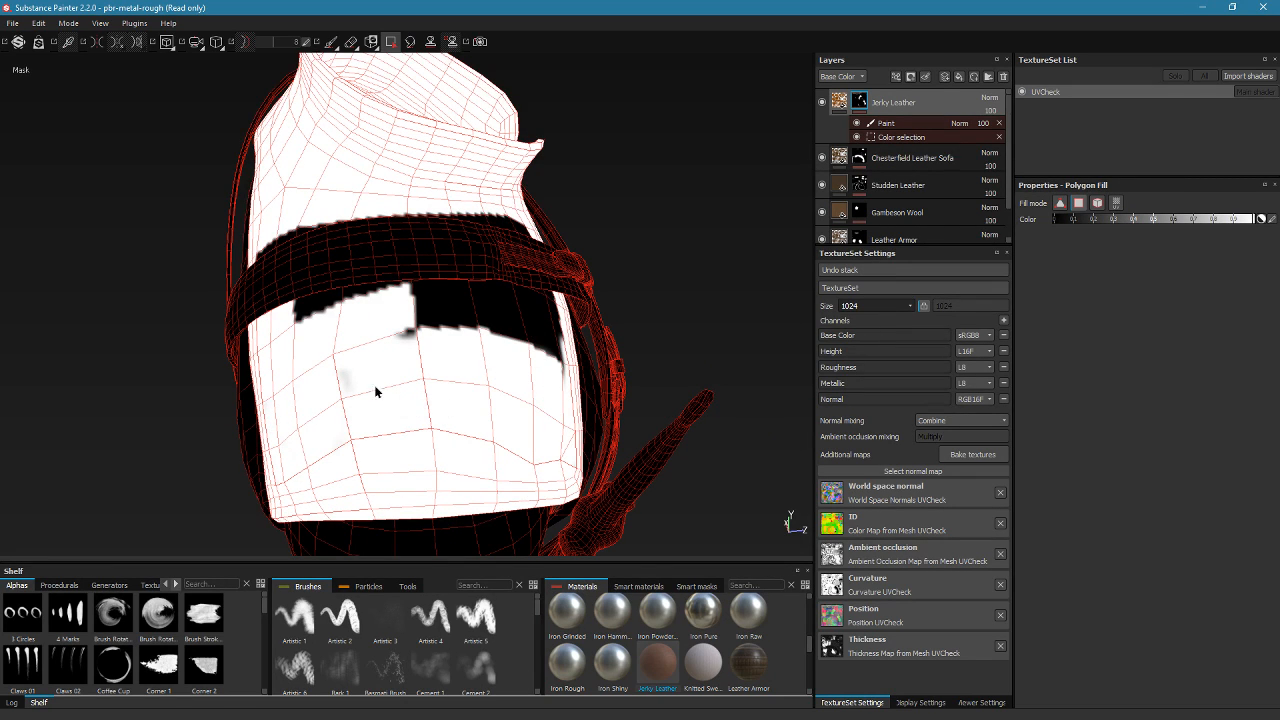
click(372, 384)
click(451, 317)
click(500, 320)
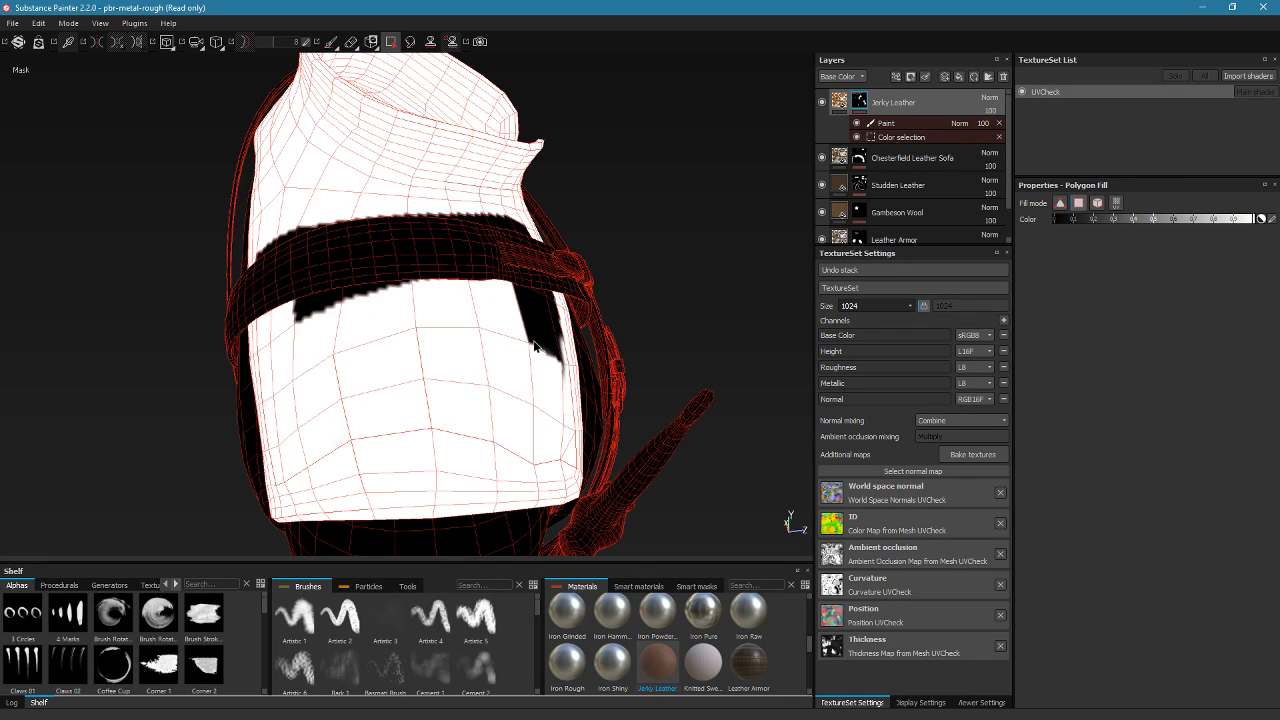
click(532, 305)
alt+drag(561, 390, 594, 366)
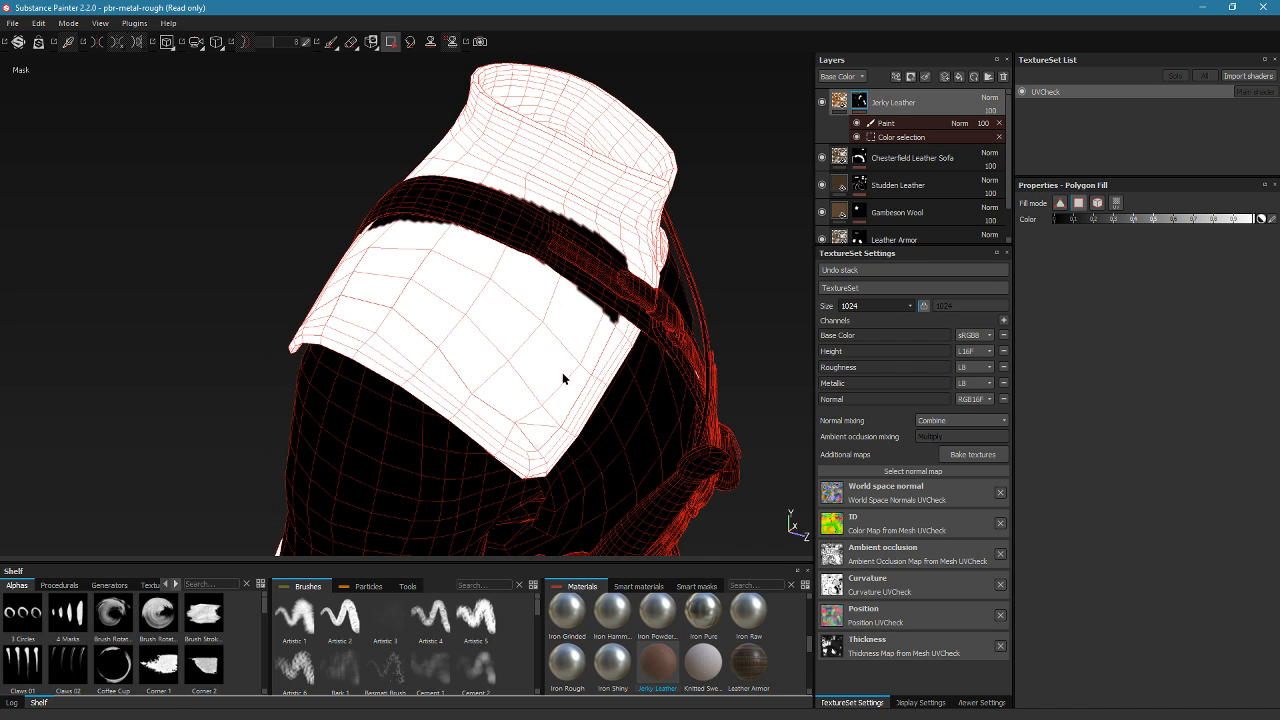
click(598, 312)
Fill the black mask polygons between the collar and the shoulder strap white
alt+drag(531, 336, 207, 428)
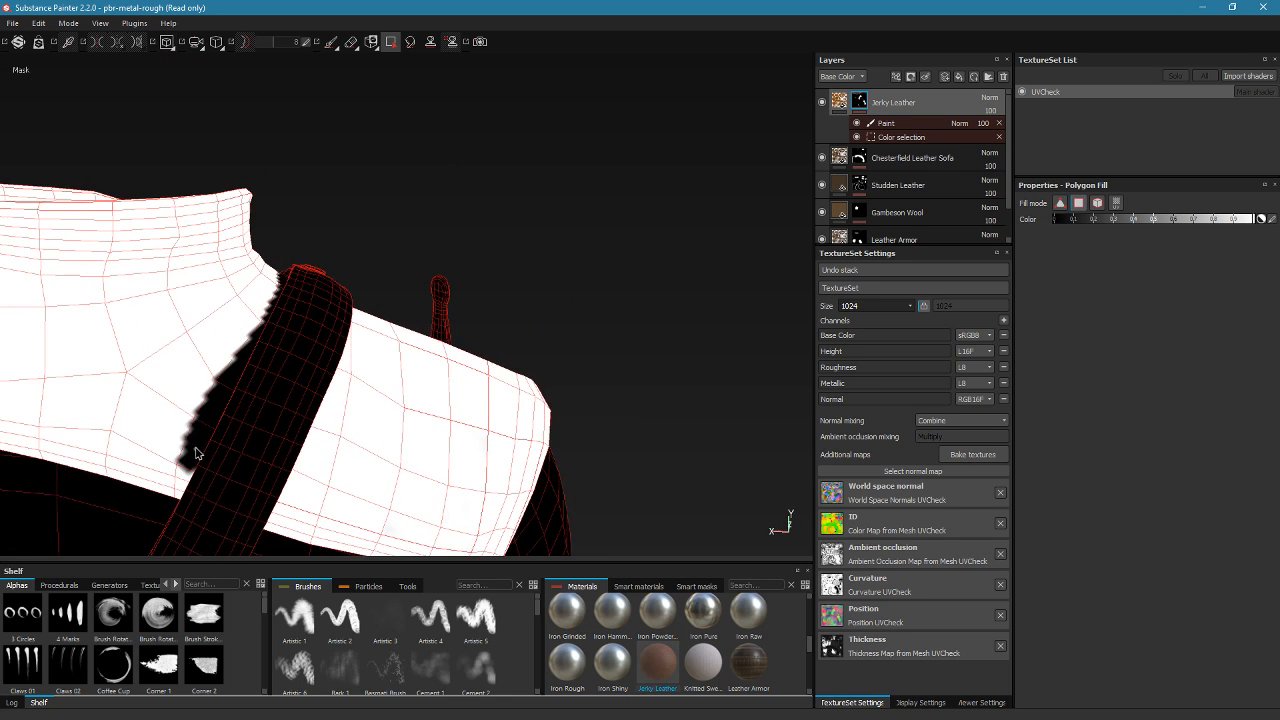
click(216, 410)
click(242, 355)
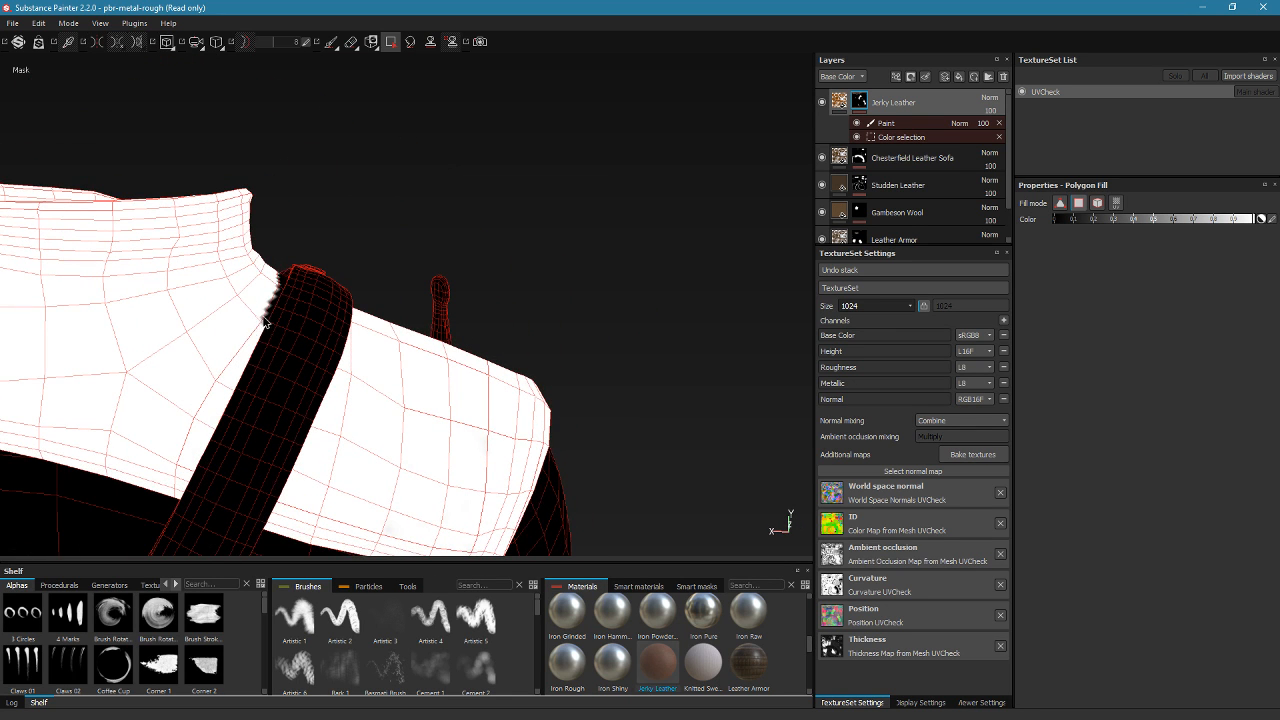
alt+drag(277, 323, 295, 345)
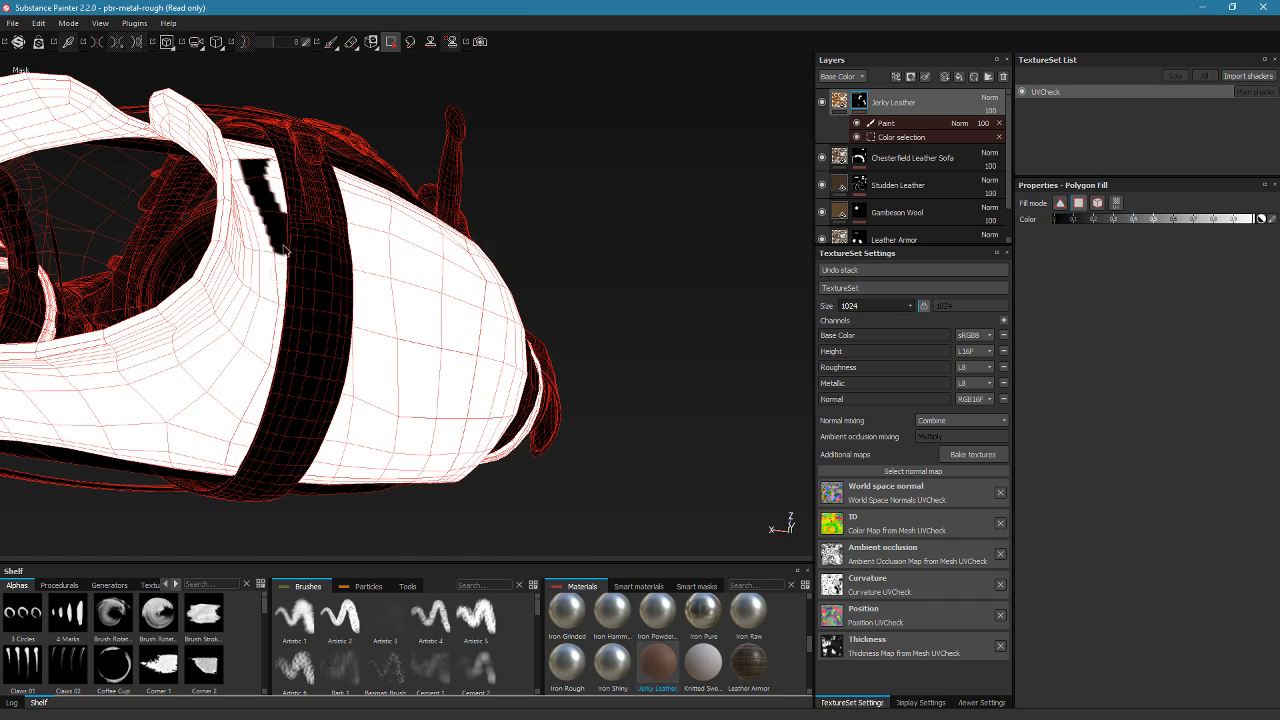
click(281, 238)
click(270, 200)
click(258, 170)
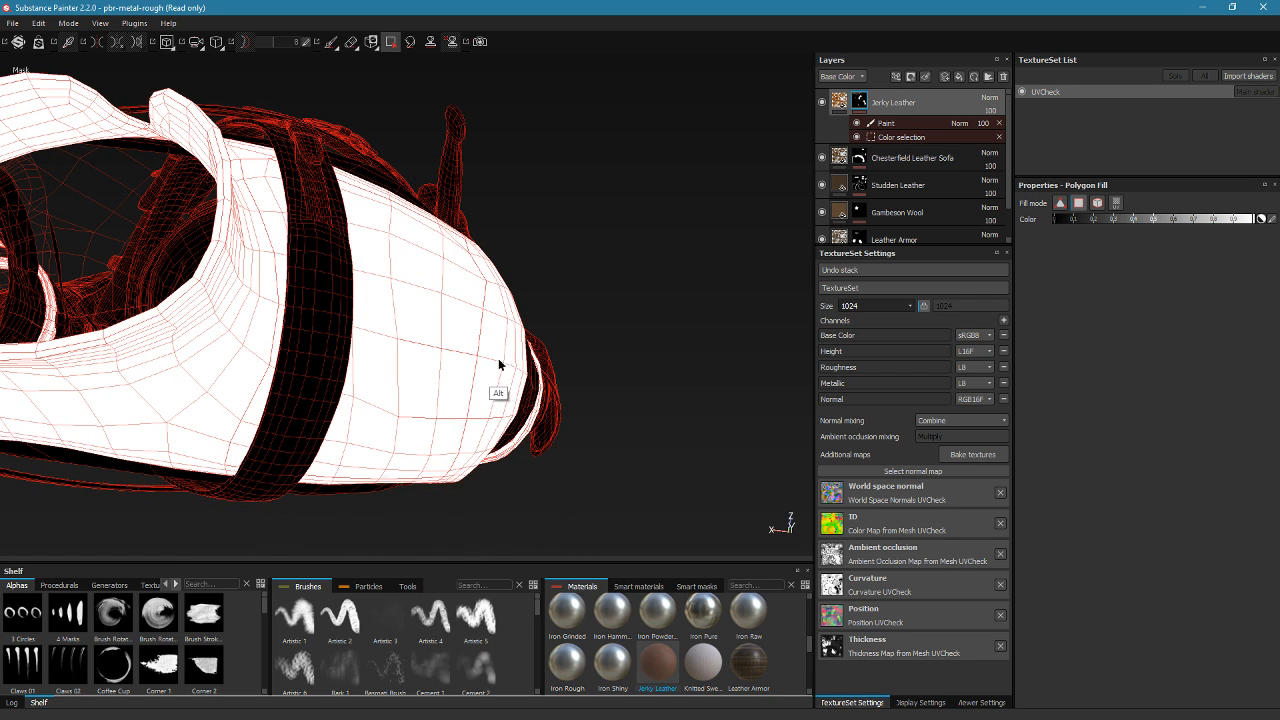
Examine the Jerky Leather mask's coverage on the 3D model and in the UV layout
alt+drag(500, 390, 505, 255)
alt+drag(585, 341, 445, 315)
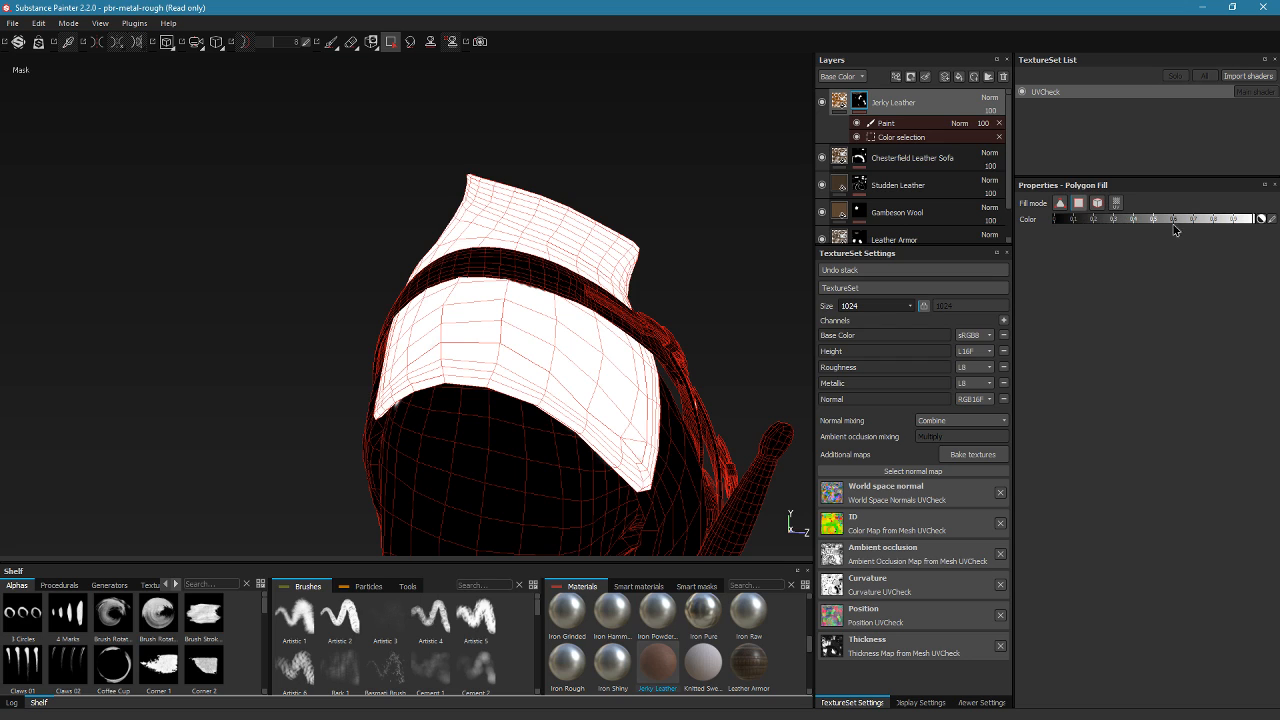
double_click(904, 108)
key(F1)
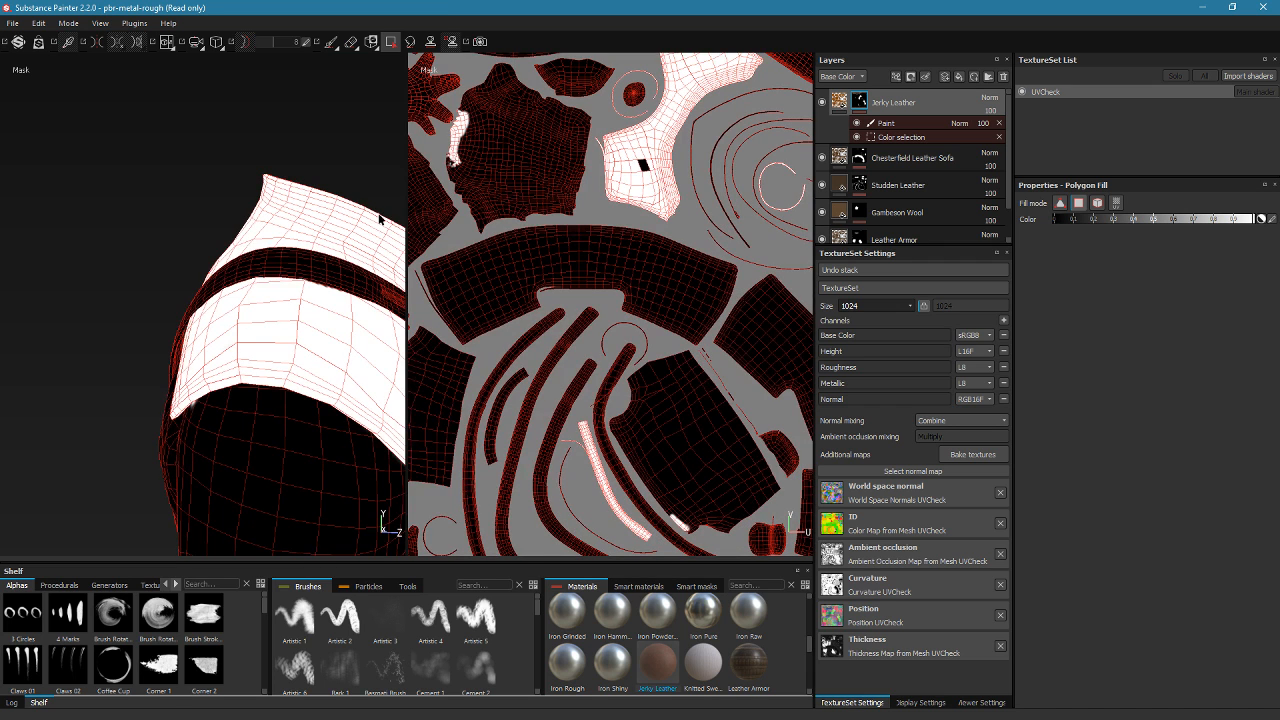
key(F2)
key(F3)
key(F2)
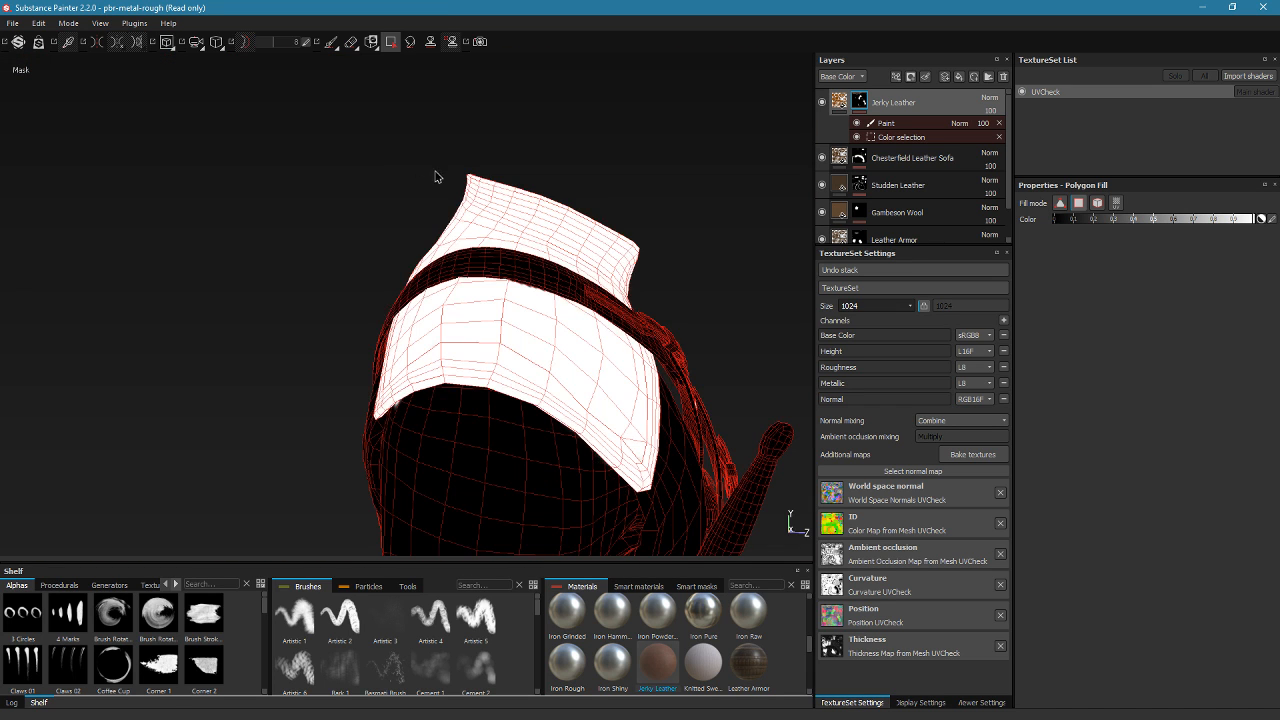
Return the viewport to the material display and raise the texture set size to 2048
key(m)
alt+right_drag(691, 286, 706, 357)
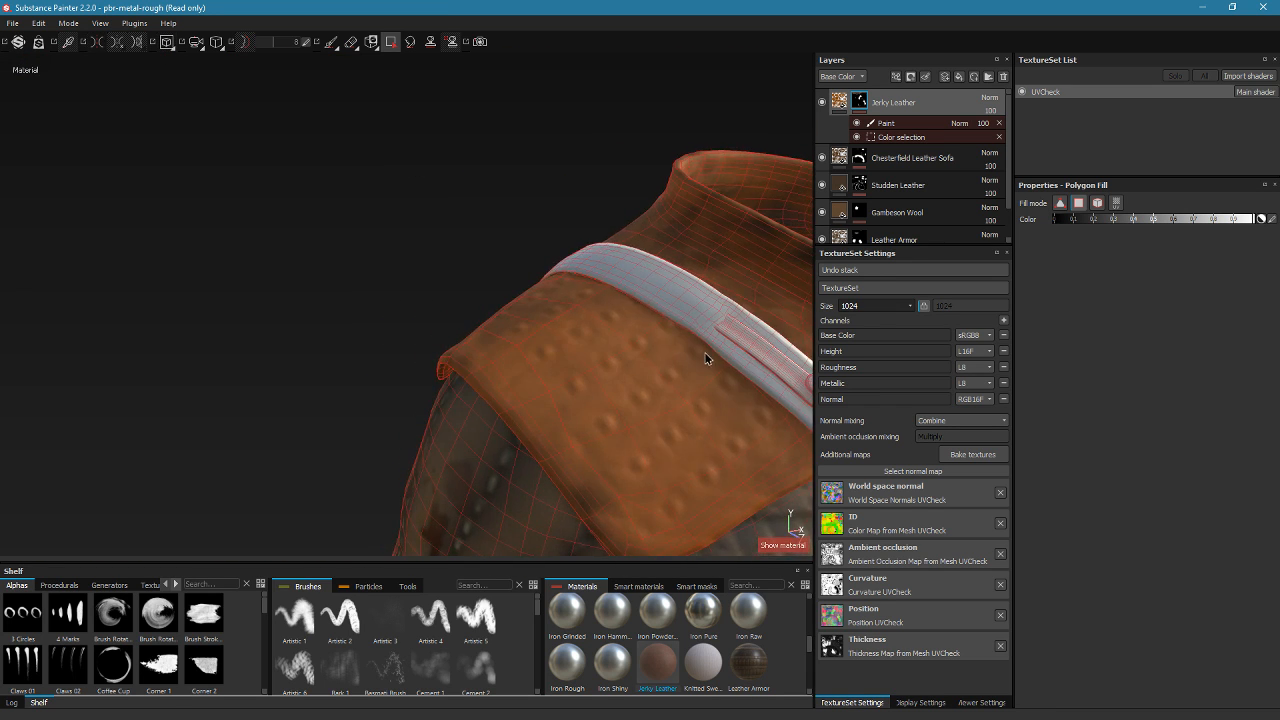
alt+drag(706, 357, 229, 124)
alt+right_drag(229, 124, 482, 269)
alt+drag(482, 269, 387, 214)
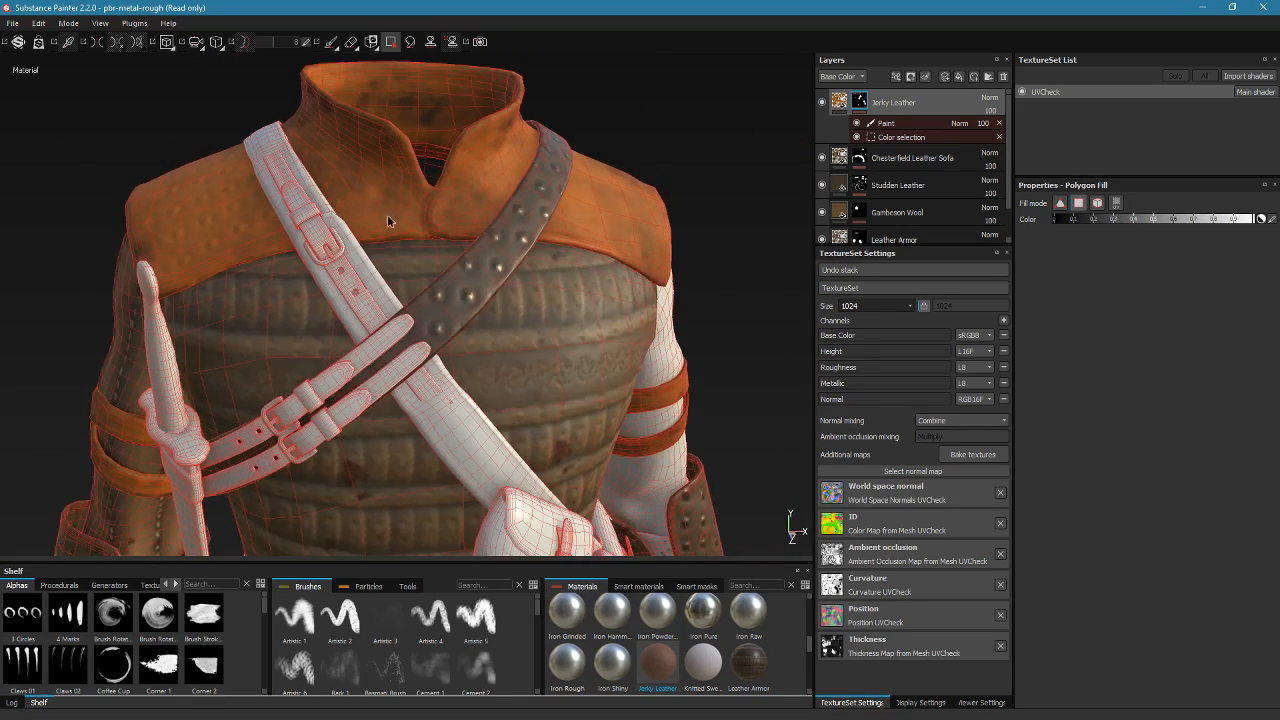
alt+right_drag(387, 214, 471, 291)
alt+drag(471, 291, 535, 268)
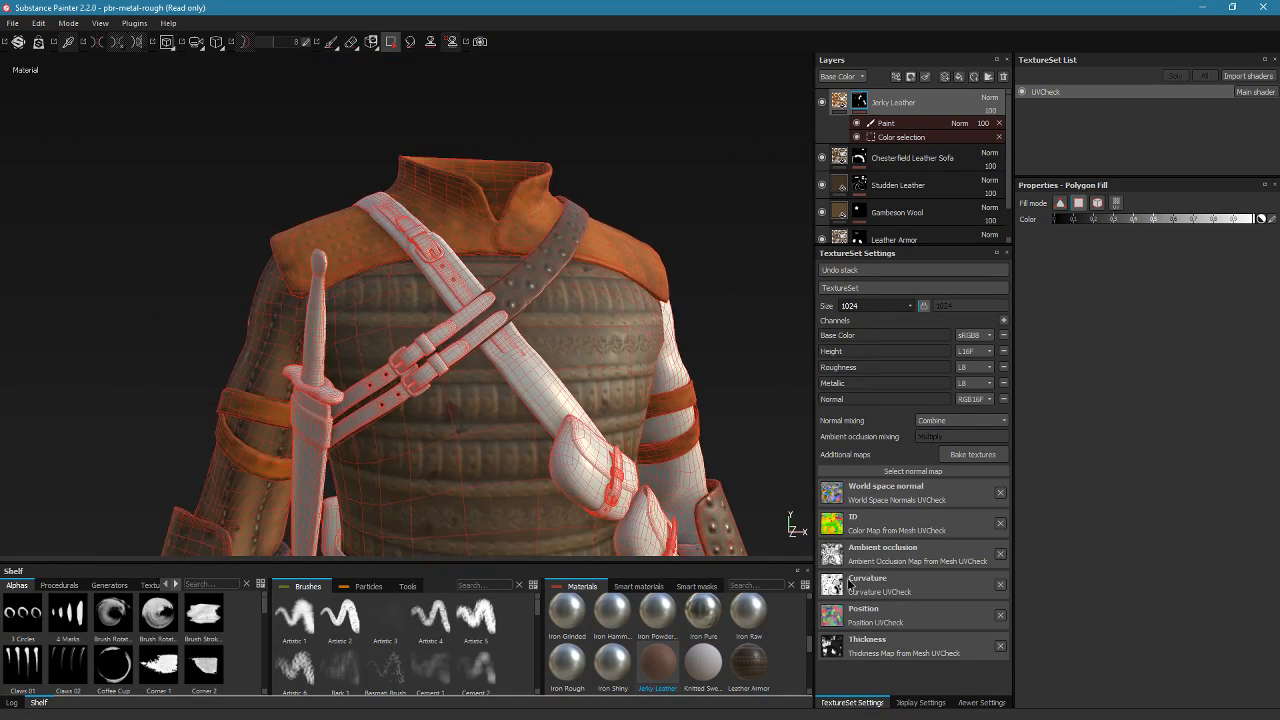
click(897, 308)
click(879, 351)
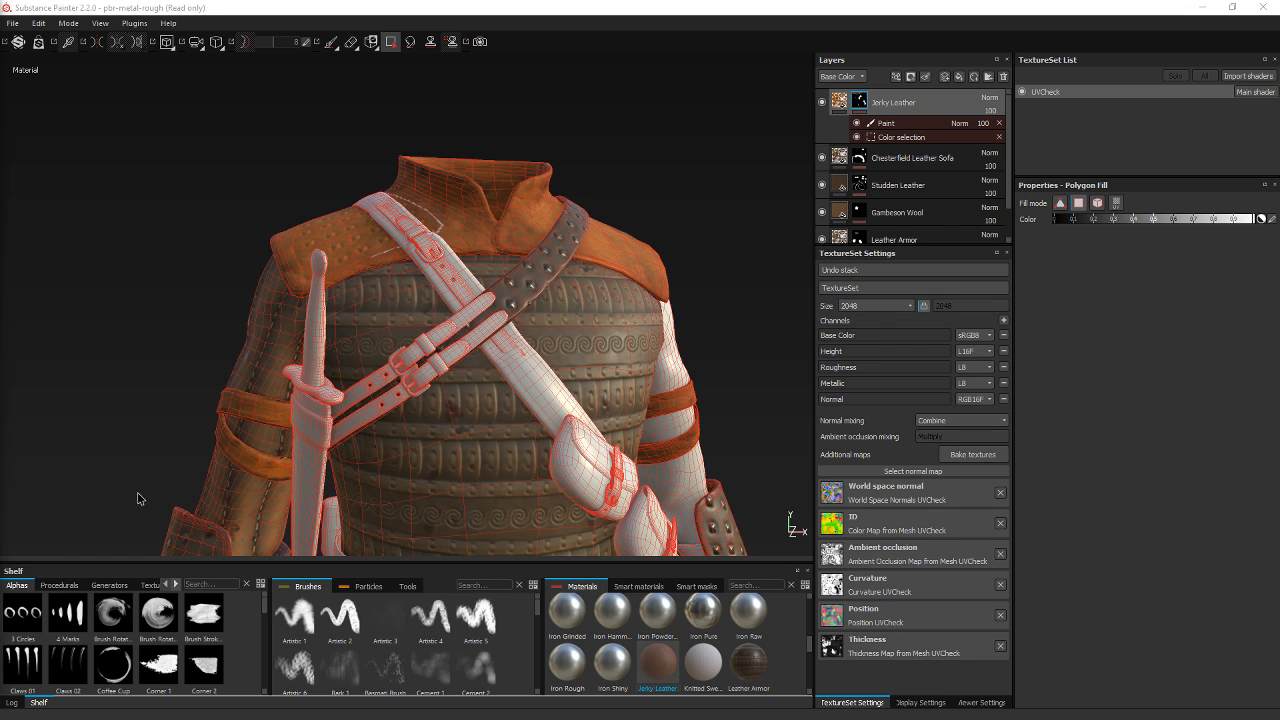
Examine the Jerky Leather's edges along the strap and the studded relief on the shoulder patch from all sides
alt+drag(409, 153, 473, 386)
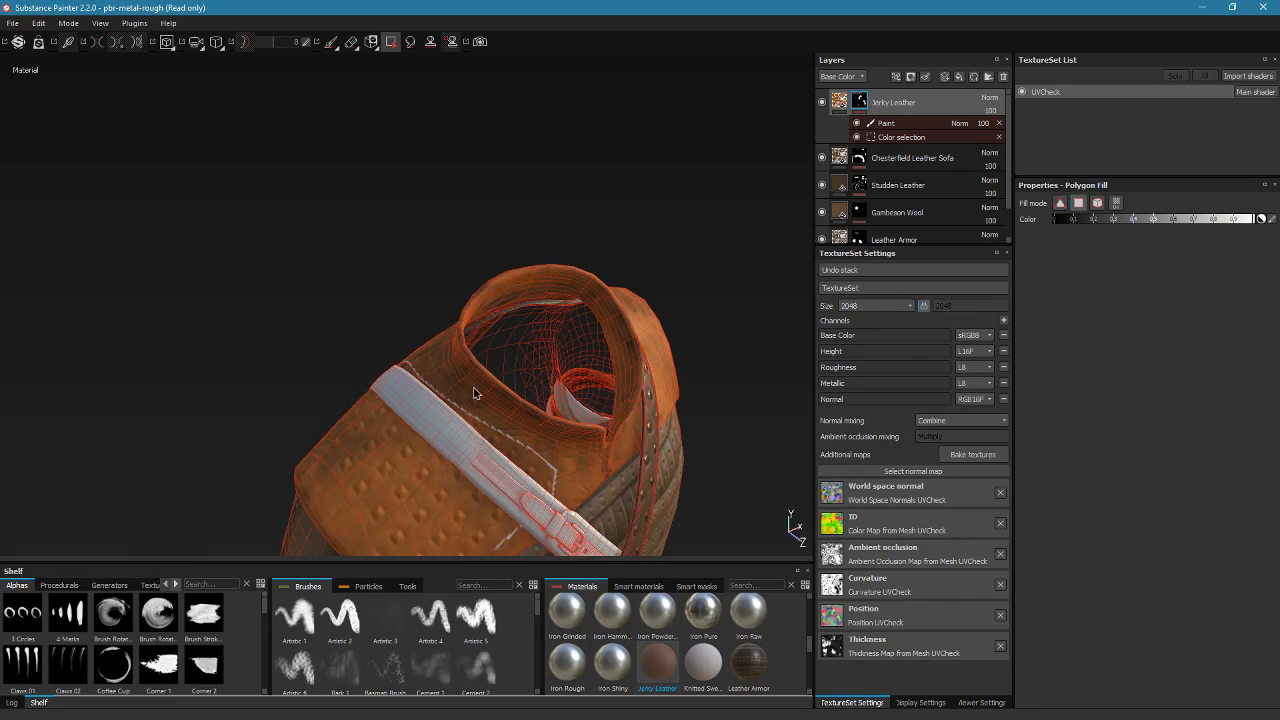
alt+right_drag(473, 386, 750, 551)
alt+drag(750, 551, 437, 369)
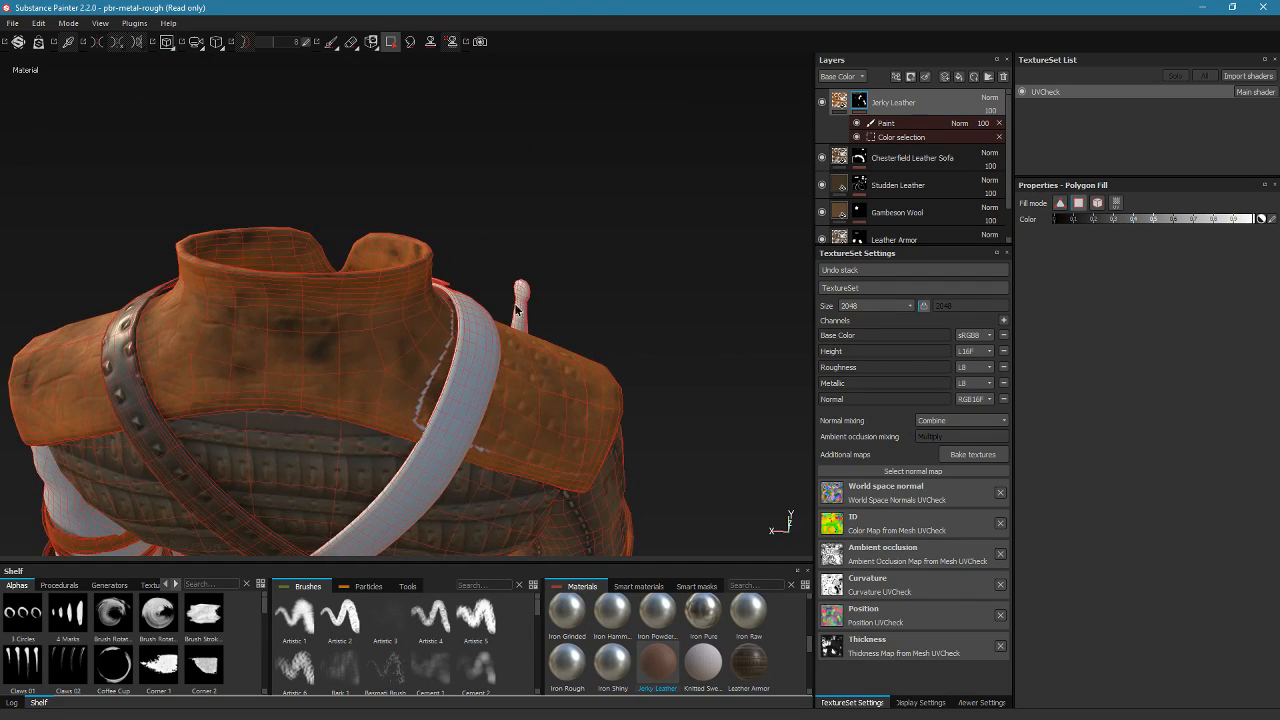
alt+right_drag(437, 369, 528, 440)
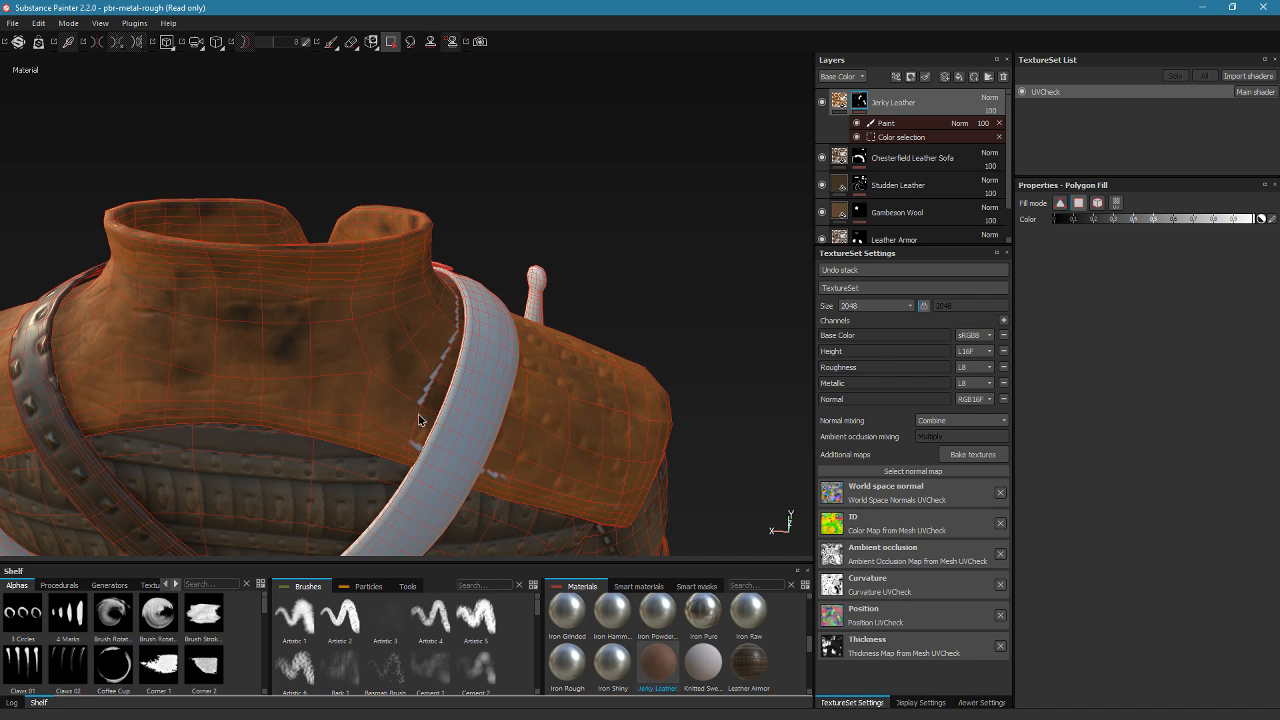
alt+drag(430, 362, 430, 433)
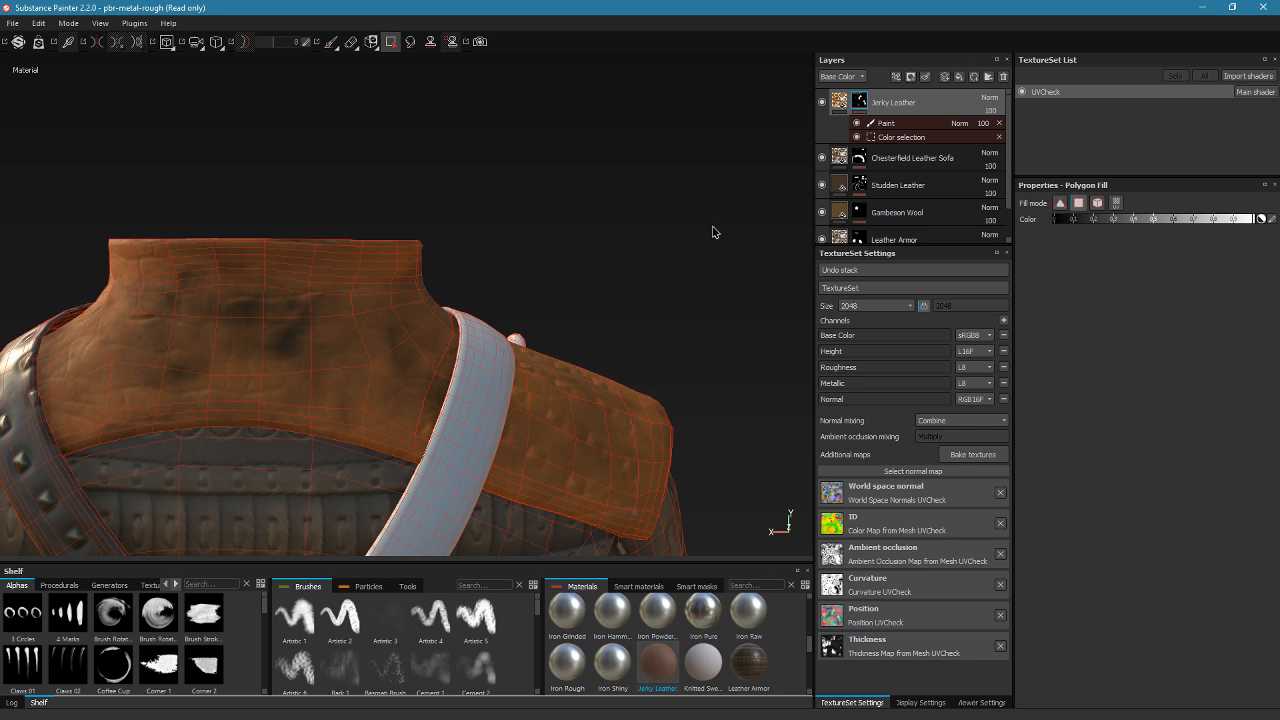
alt+drag(713, 232, 413, 242)
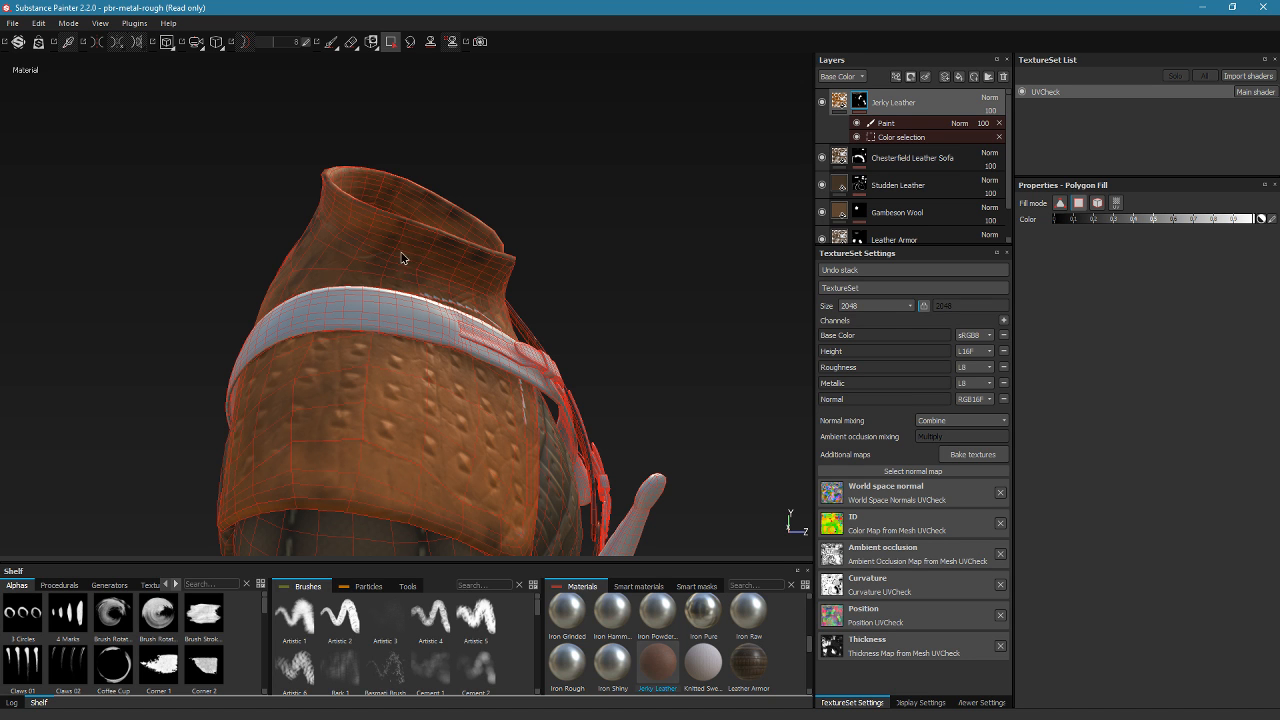
alt+drag(400, 257, 427, 303)
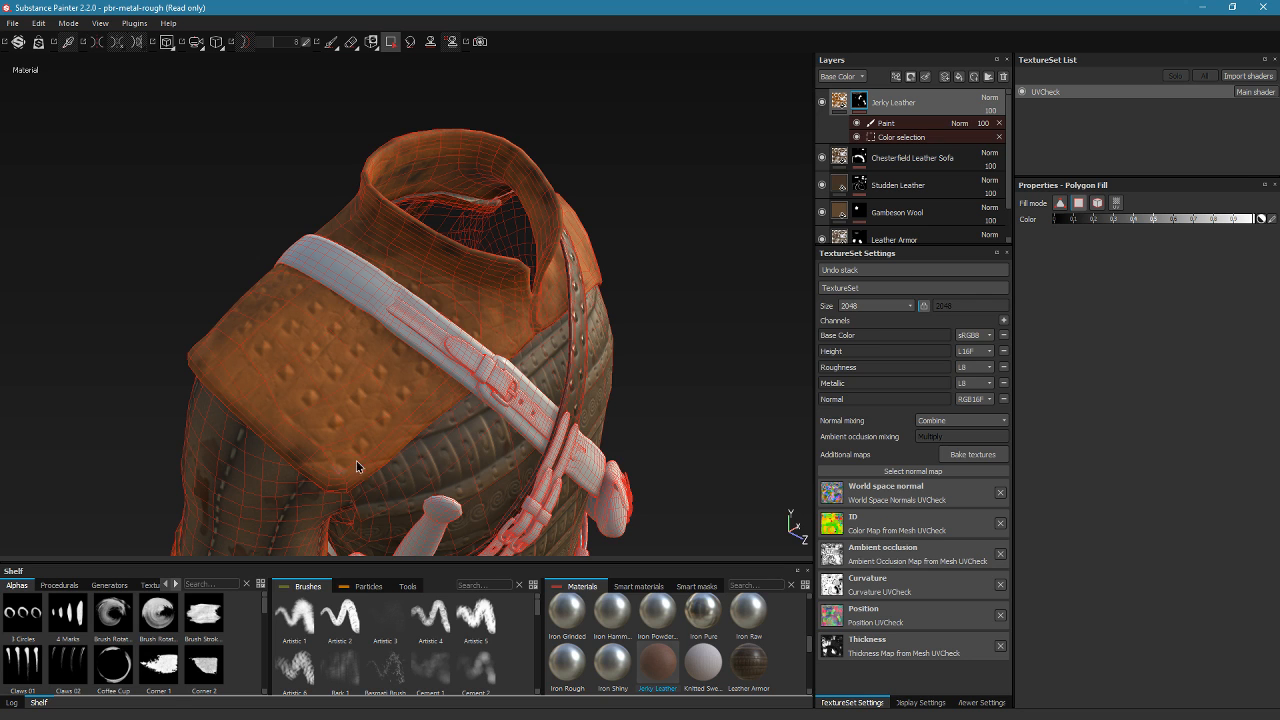
alt+drag(571, 317, 487, 298)
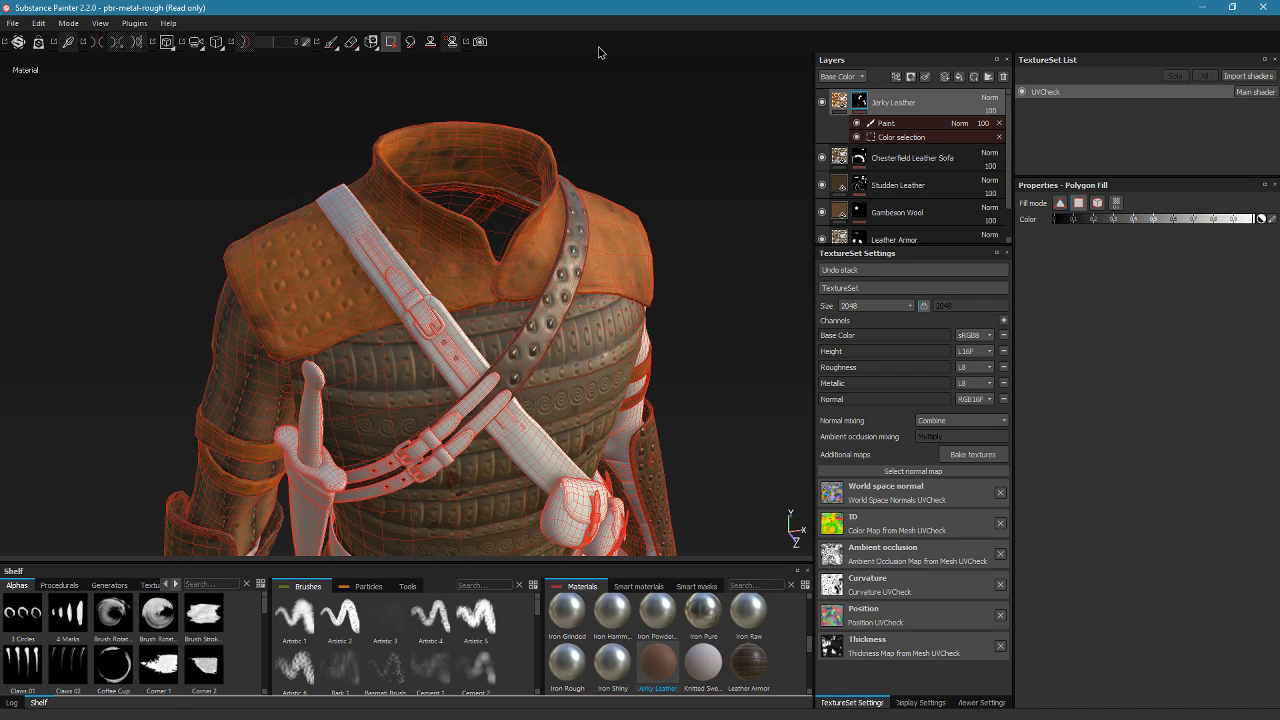
Set Jerky Leather's blending mode to Normal for the Height channel
click(840, 76)
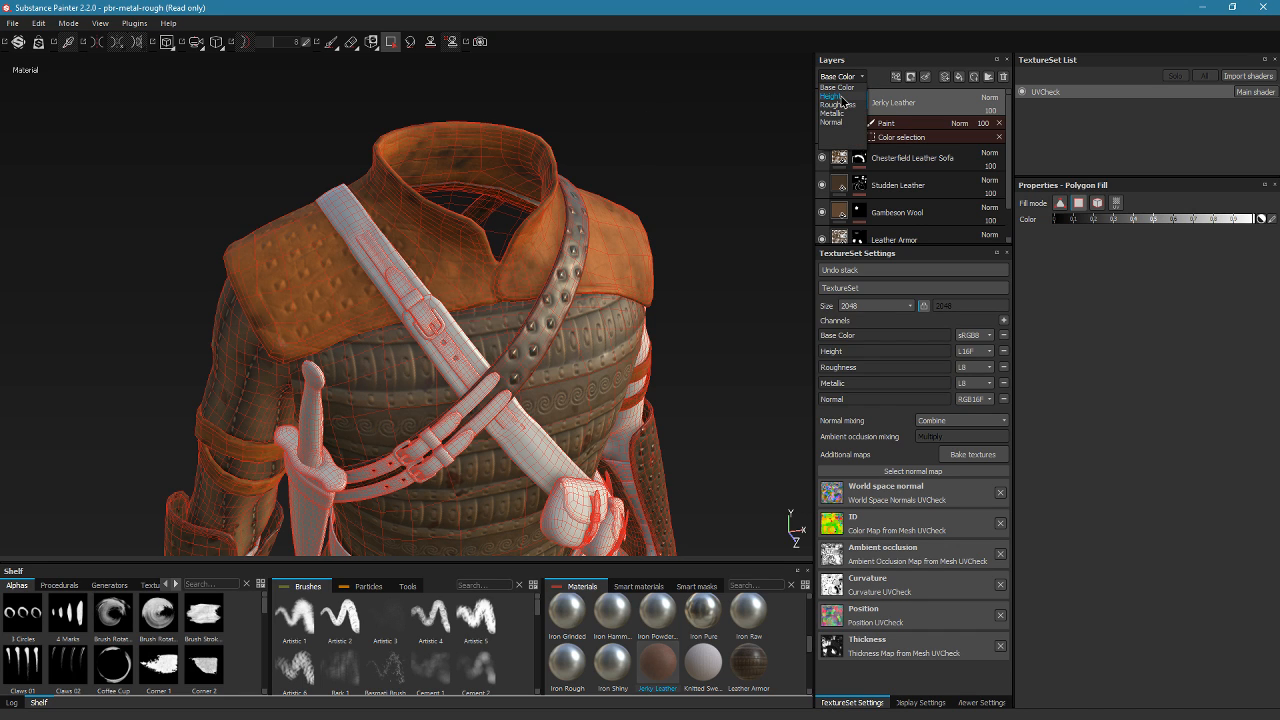
click(836, 96)
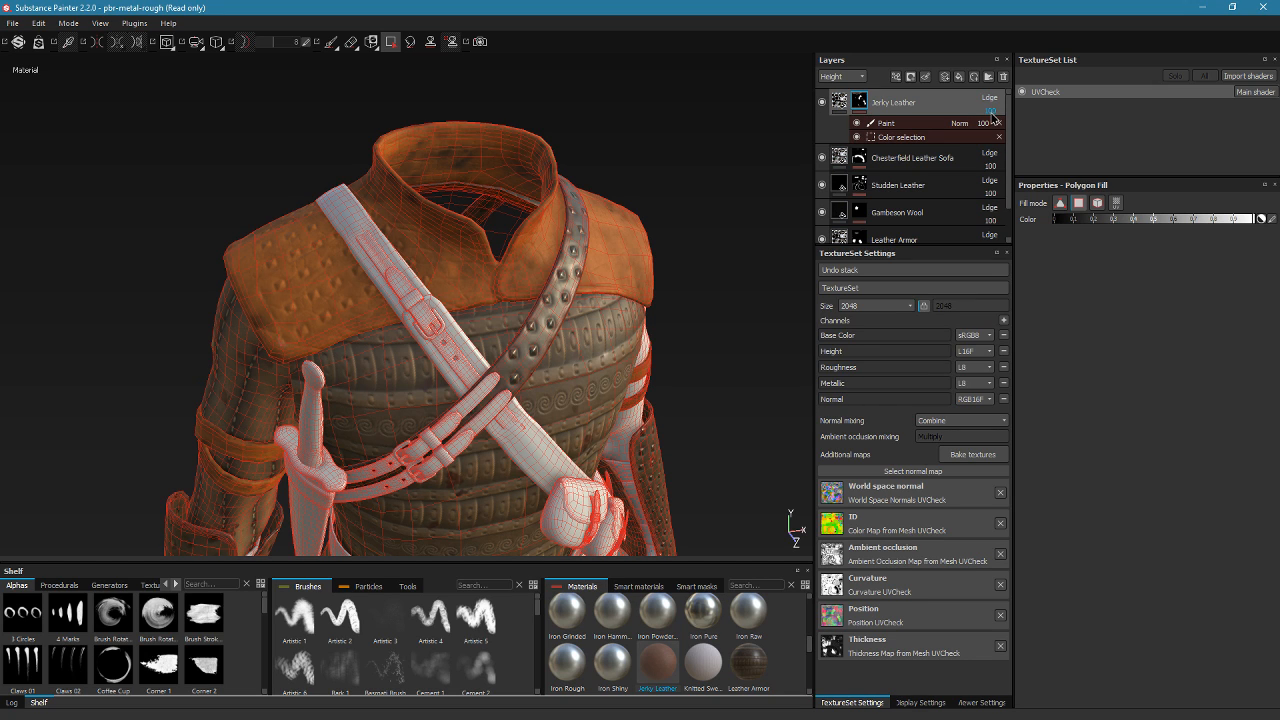
click(990, 100)
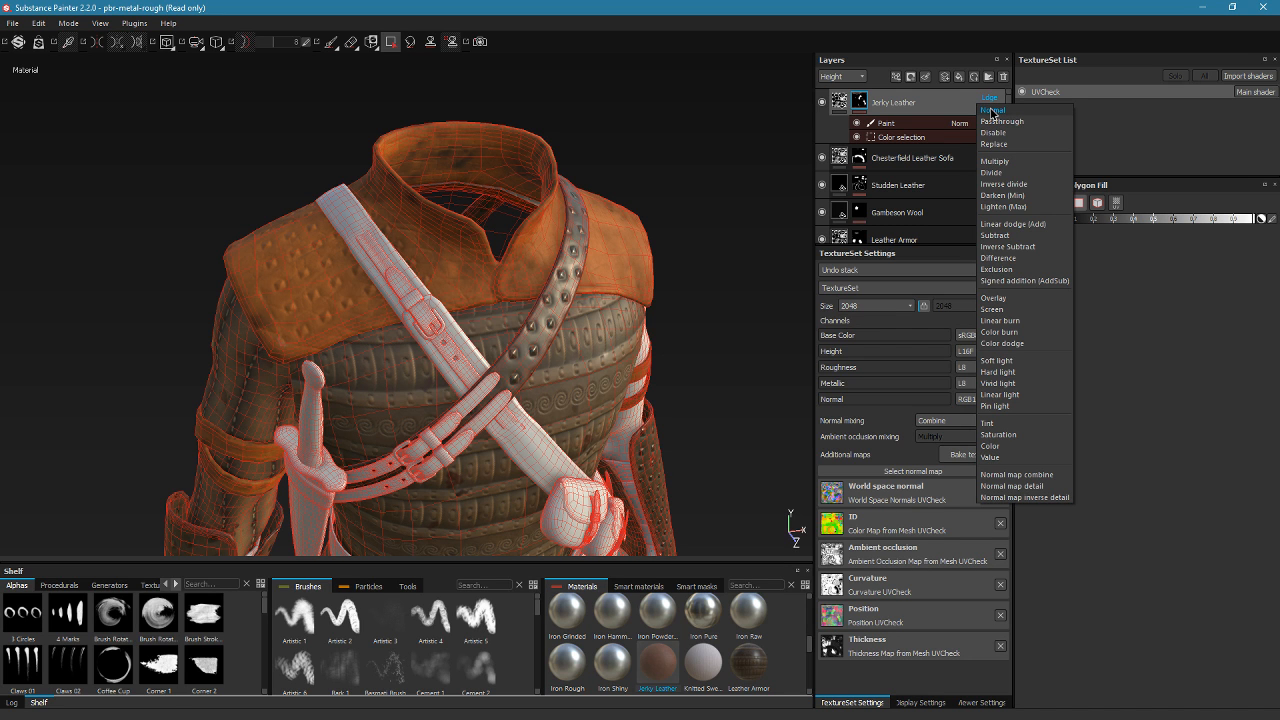
click(992, 111)
alt+drag(555, 181, 407, 323)
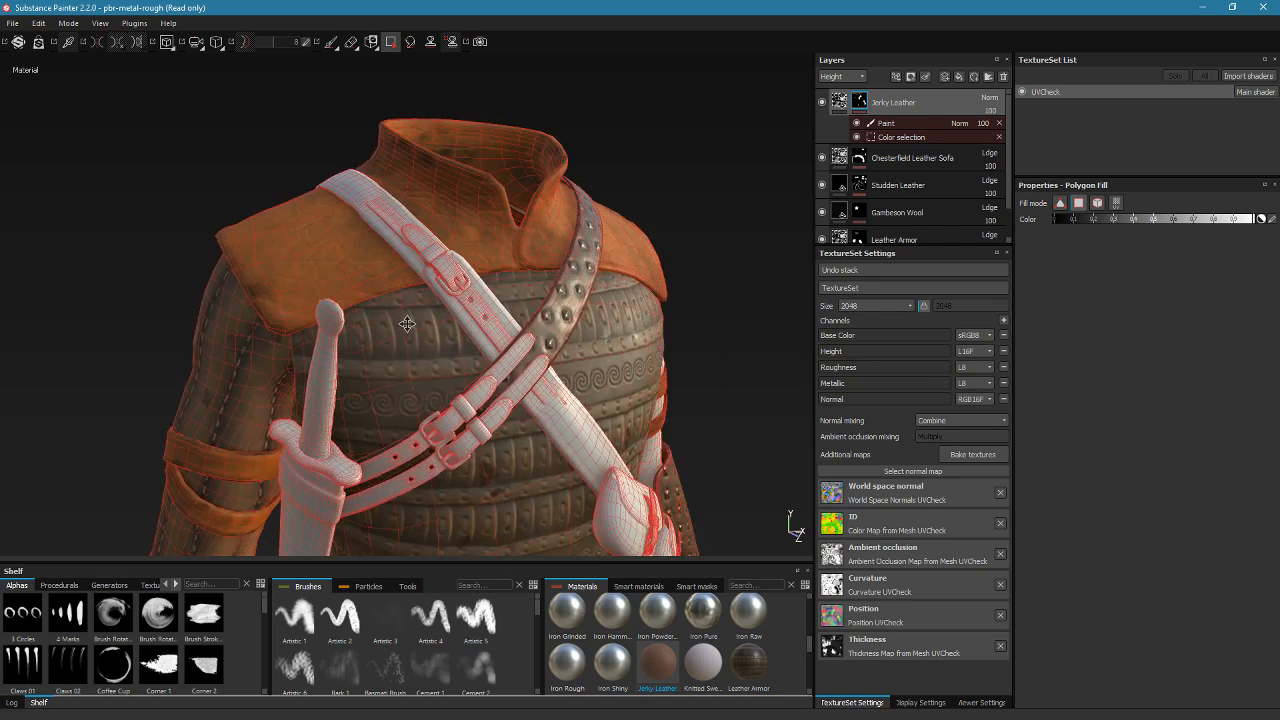
Return to the Paint brush and inspect the outfit's shoulder, sleeve, belt and dagger without the wireframe, ending on the full front
alt+middle_drag(407, 323, 554, 314)
alt+drag(554, 314, 263, 366)
alt+middle_drag(263, 366, 155, 438)
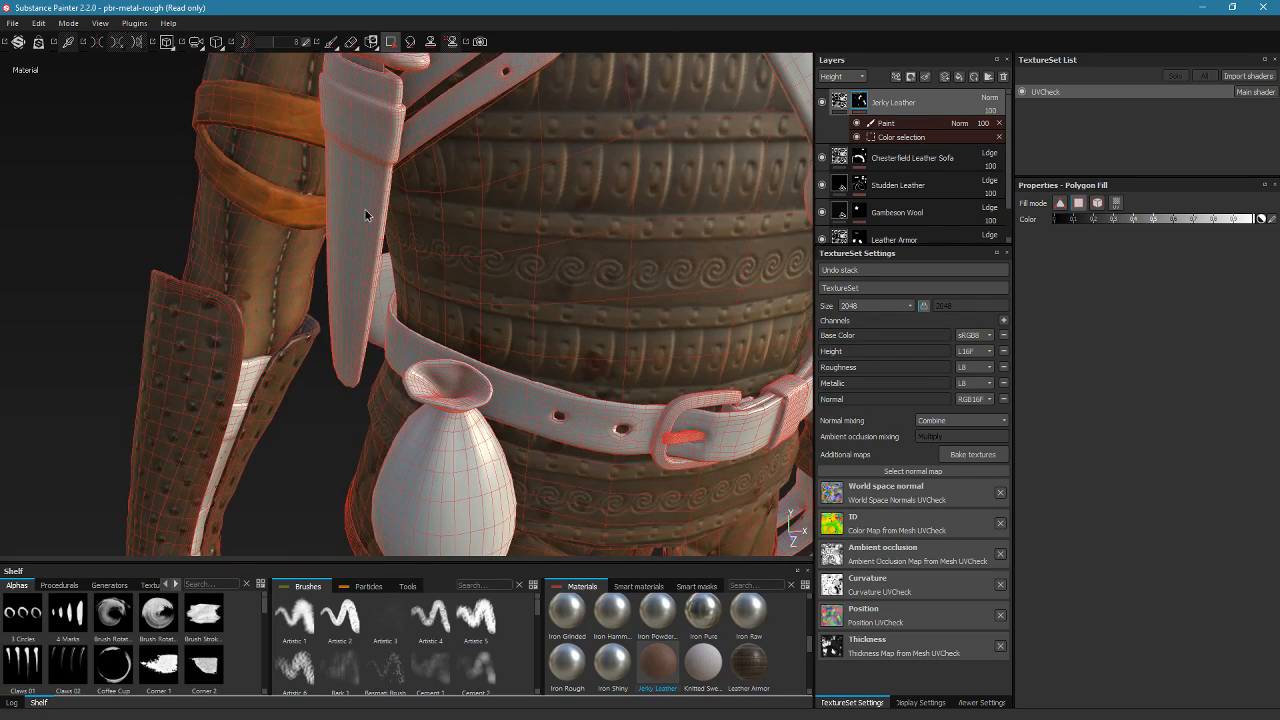
click(331, 41)
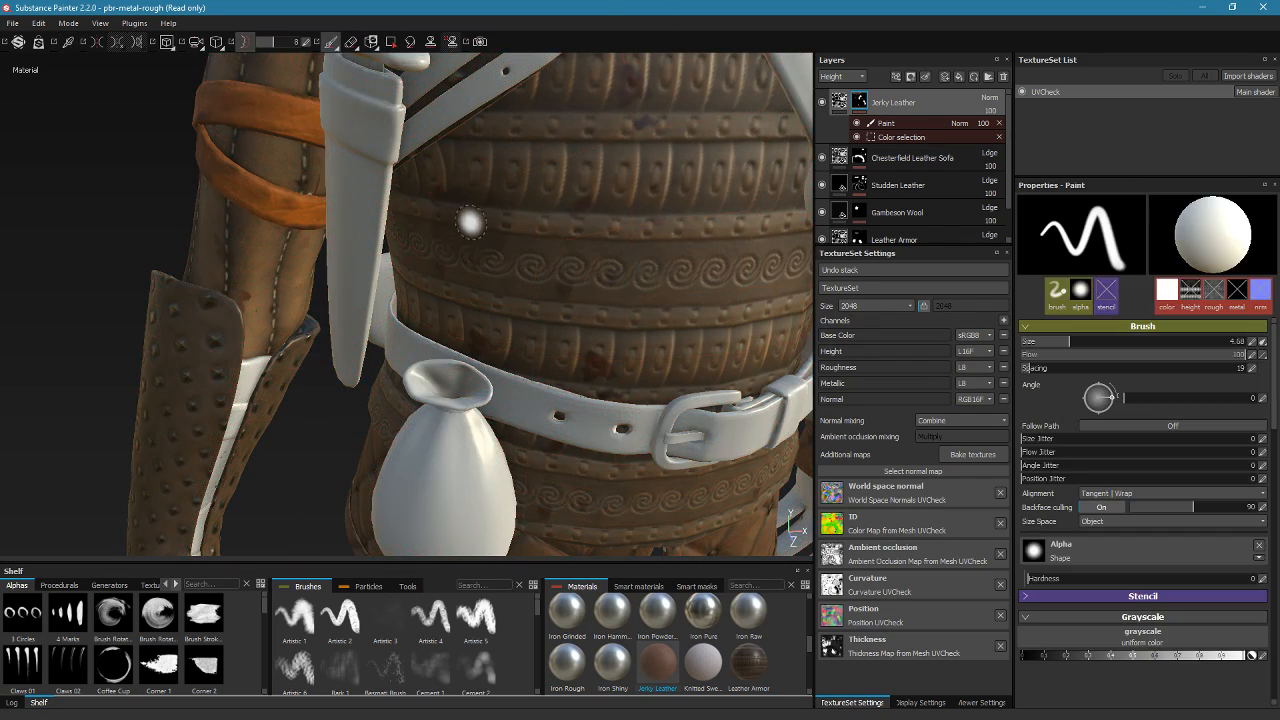
alt+drag(466, 223, 382, 461)
alt+middle_drag(382, 461, 284, 572)
alt+right_drag(284, 572, 215, 150)
alt+drag(215, 150, 302, 216)
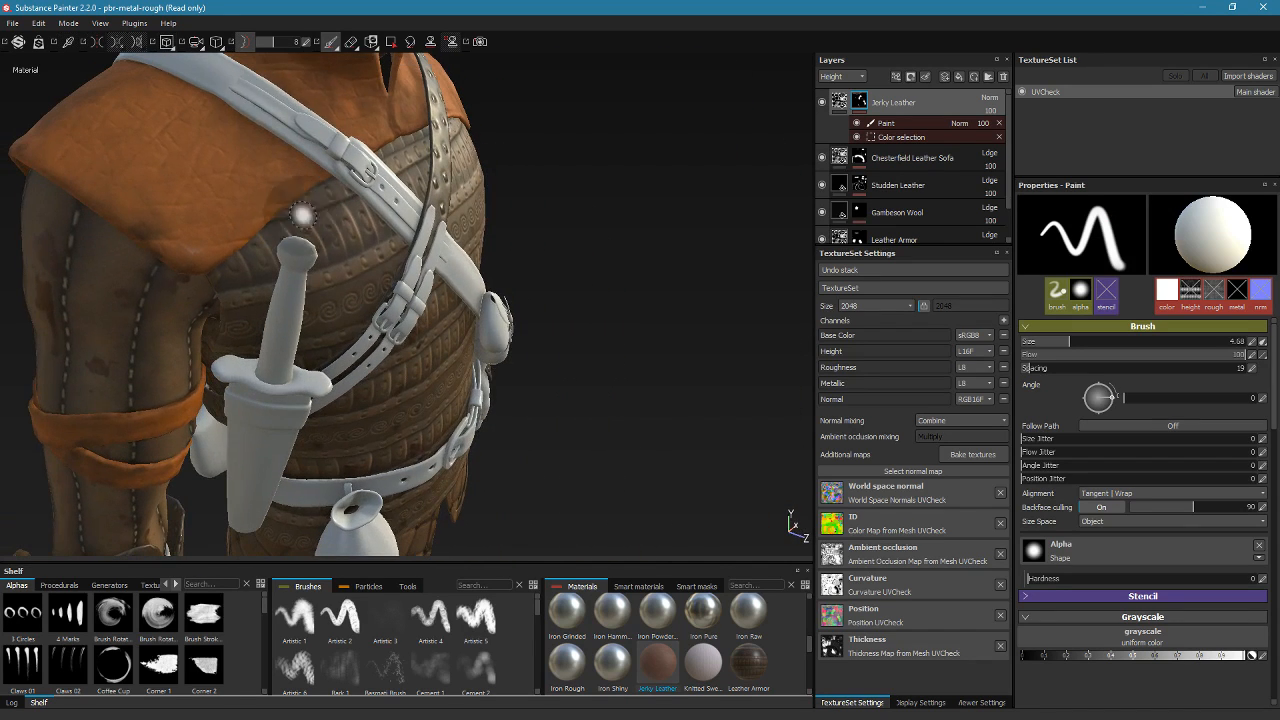
click(390, 41)
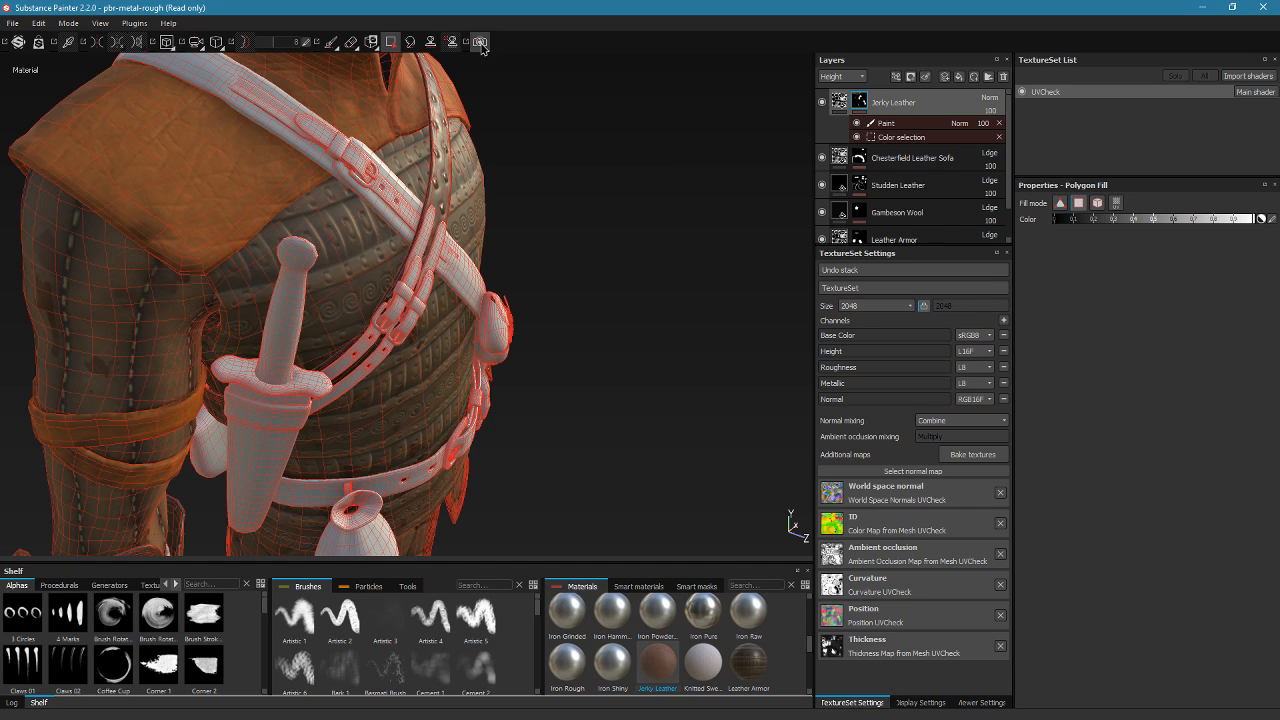
click(331, 41)
mouse_move(571, 180)
alt+mouse_down()
mouse_move(588, 172)
mouse_move(335, 150)
alt+mouse_up()
alt+right_drag(335, 150, 160, 42)
alt+drag(255, 150, 374, 178)
alt+middle_drag(374, 178, 352, 90)
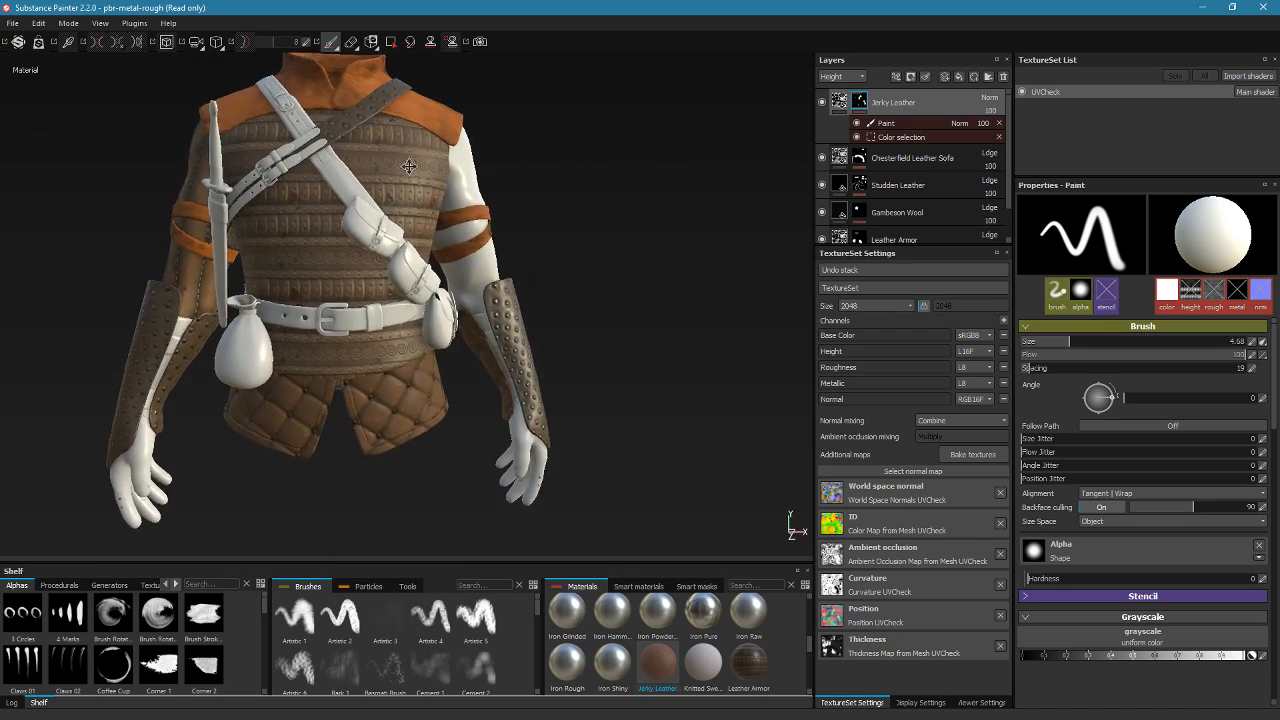
Add a paint effect above the color selection in the Chesterfield Leather Sofa layer's mask
alt+drag(352, 90, 503, 250)
alt+middle_drag(503, 250, 597, 206)
alt+drag(597, 206, 455, 187)
alt+right_drag(455, 187, 521, 213)
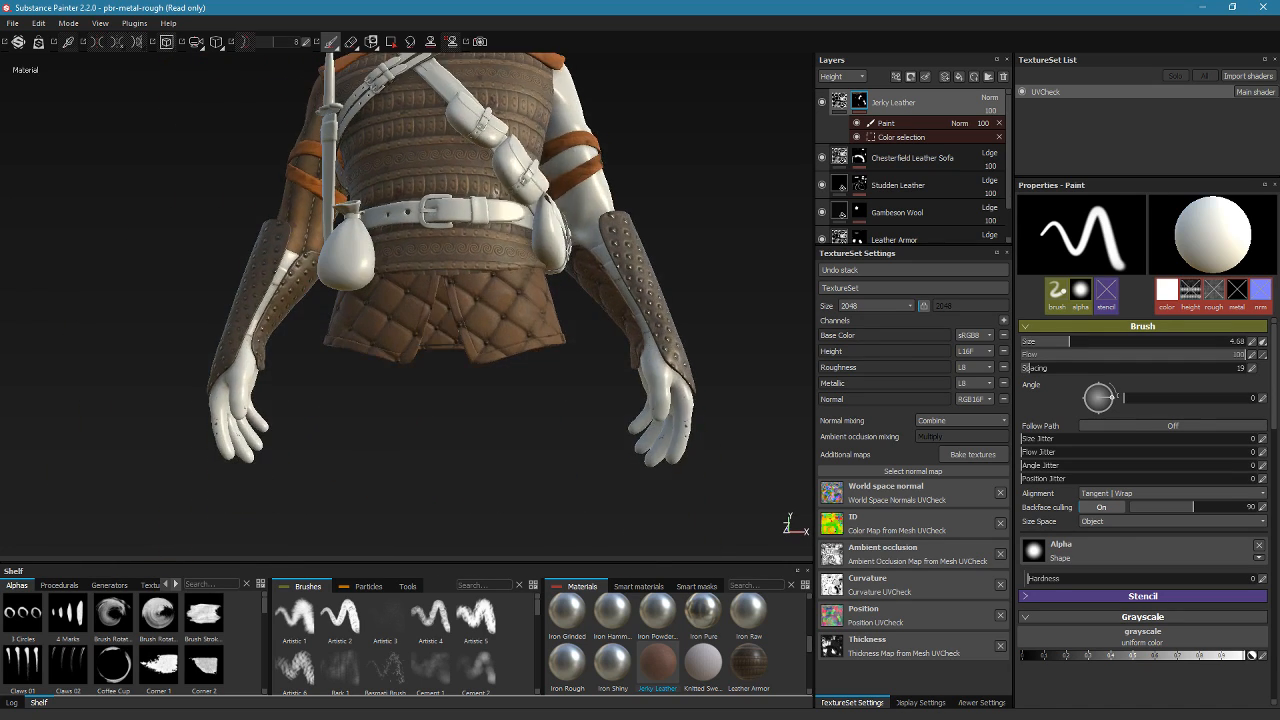
alt+middle_drag(521, 213, 588, 240)
alt+drag(588, 240, 481, 333)
mouse_move(482, 334)
alt+right_down()
mouse_move(597, 214)
mouse_move(481, 334)
alt+right_up()
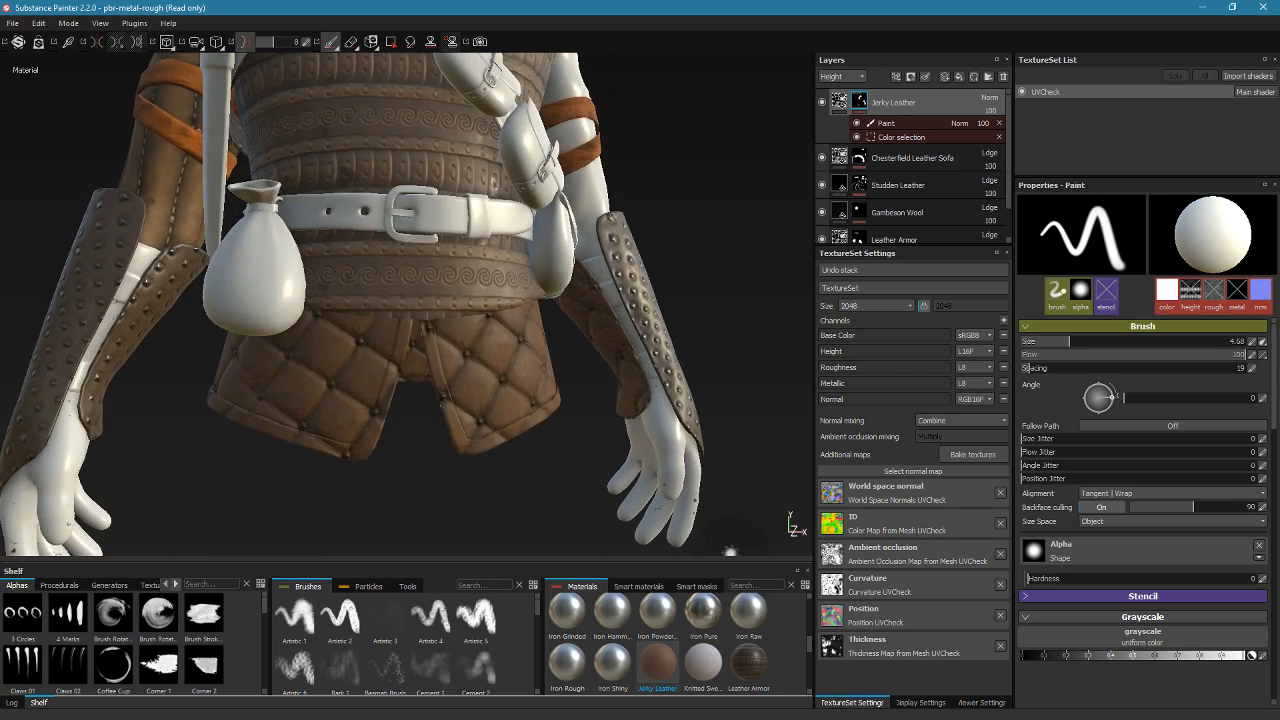
alt+drag(481, 334, 497, 374)
click(858, 157)
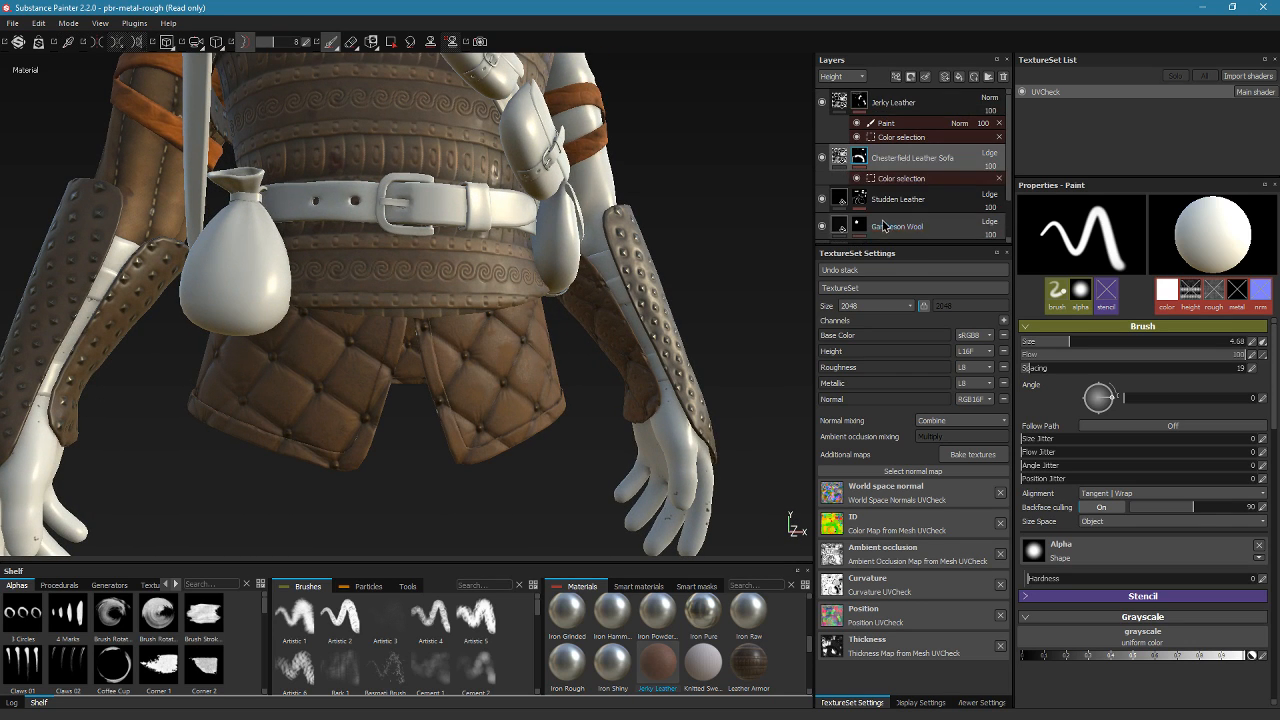
click(898, 184)
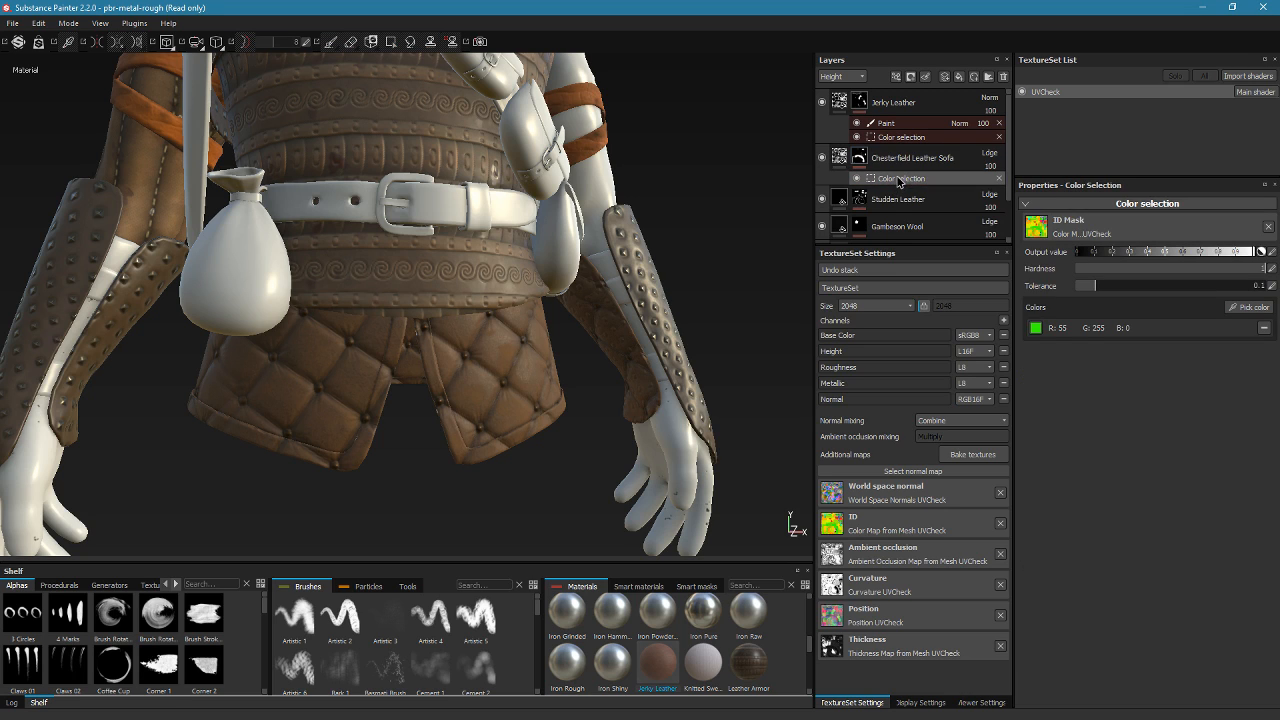
right_click(898, 181)
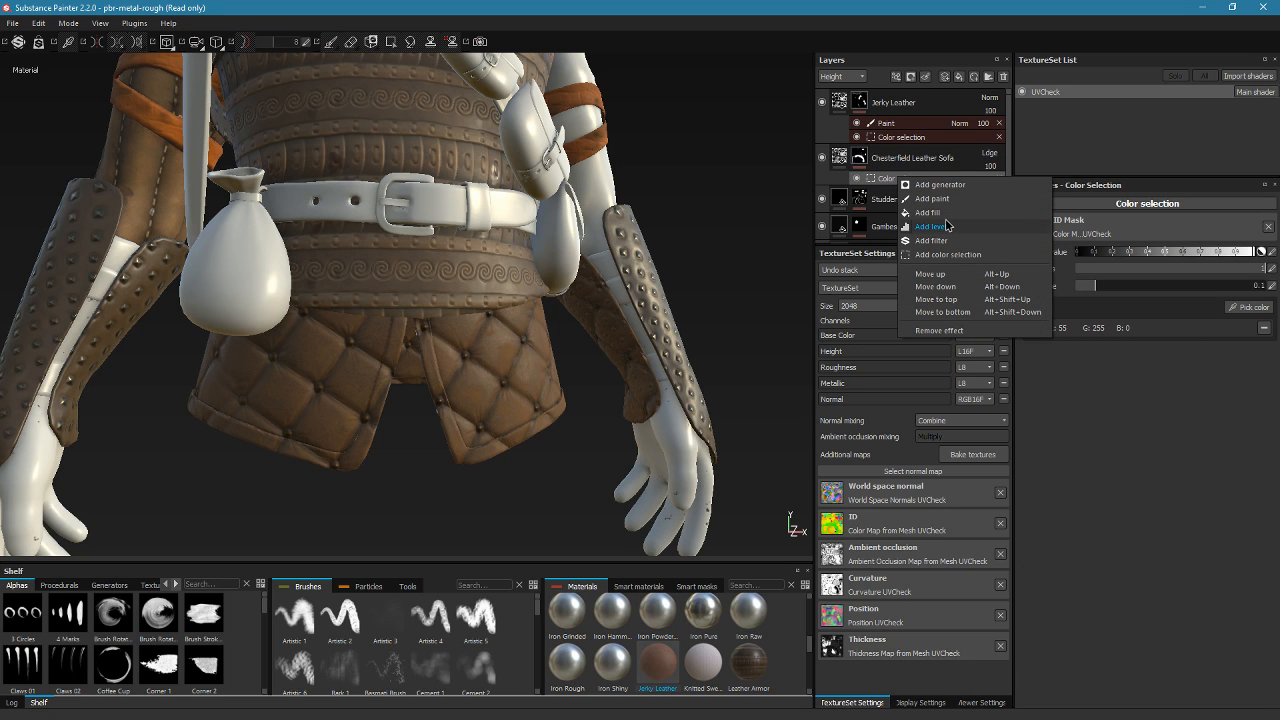
click(932, 198)
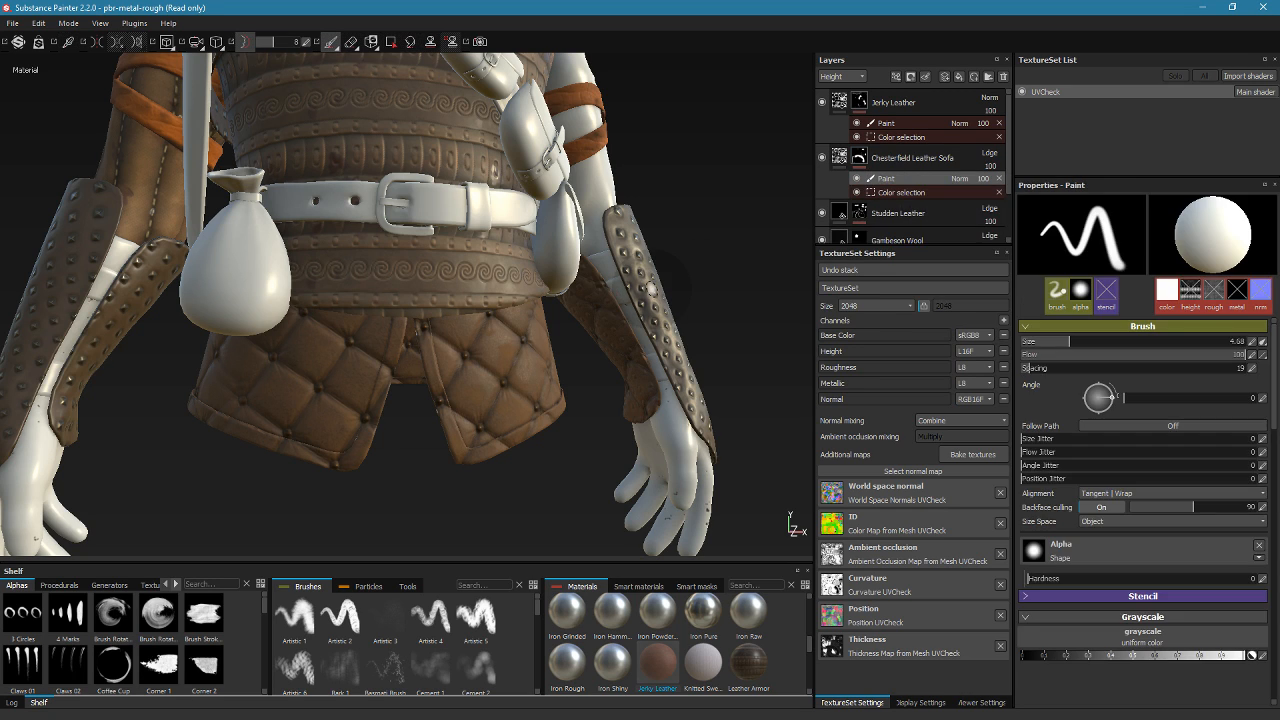
Use Polygon Fill in mesh fill mode to remove the quilted skirt's border trim from the Chesterfield Leather Sofa mask
alt+drag(777, 248, 781, 262)
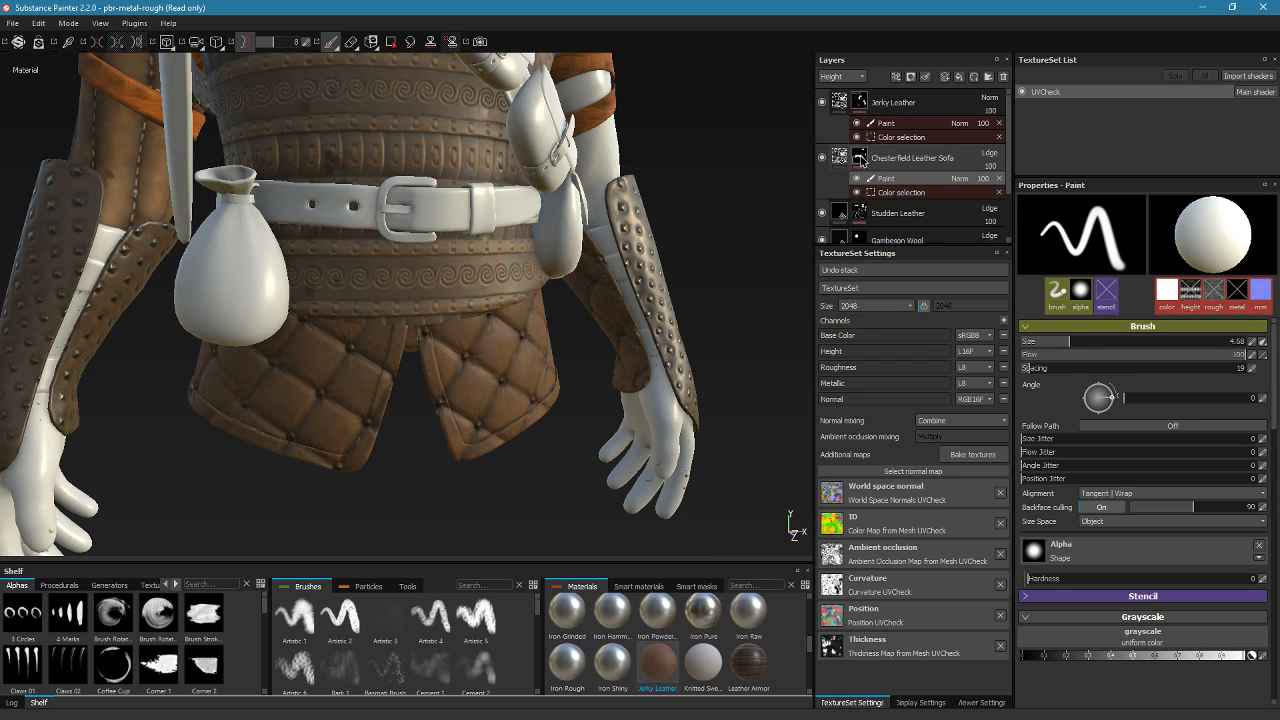
click(390, 41)
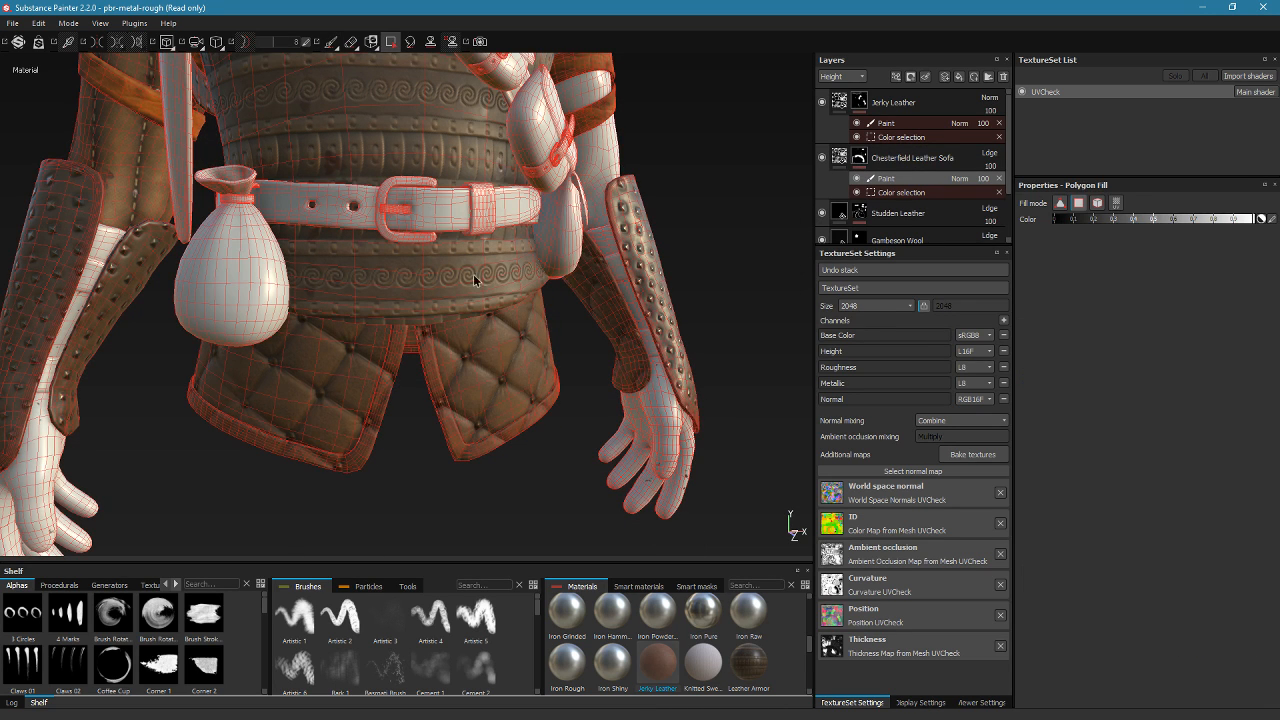
alt+drag(411, 419, 401, 396)
alt+right_drag(403, 402, 480, 572)
alt+drag(414, 483, 400, 401)
alt+right_drag(401, 403, 530, 602)
alt+drag(412, 455, 422, 482)
alt+middle_drag(420, 466, 425, 395)
alt+drag(425, 410, 463, 428)
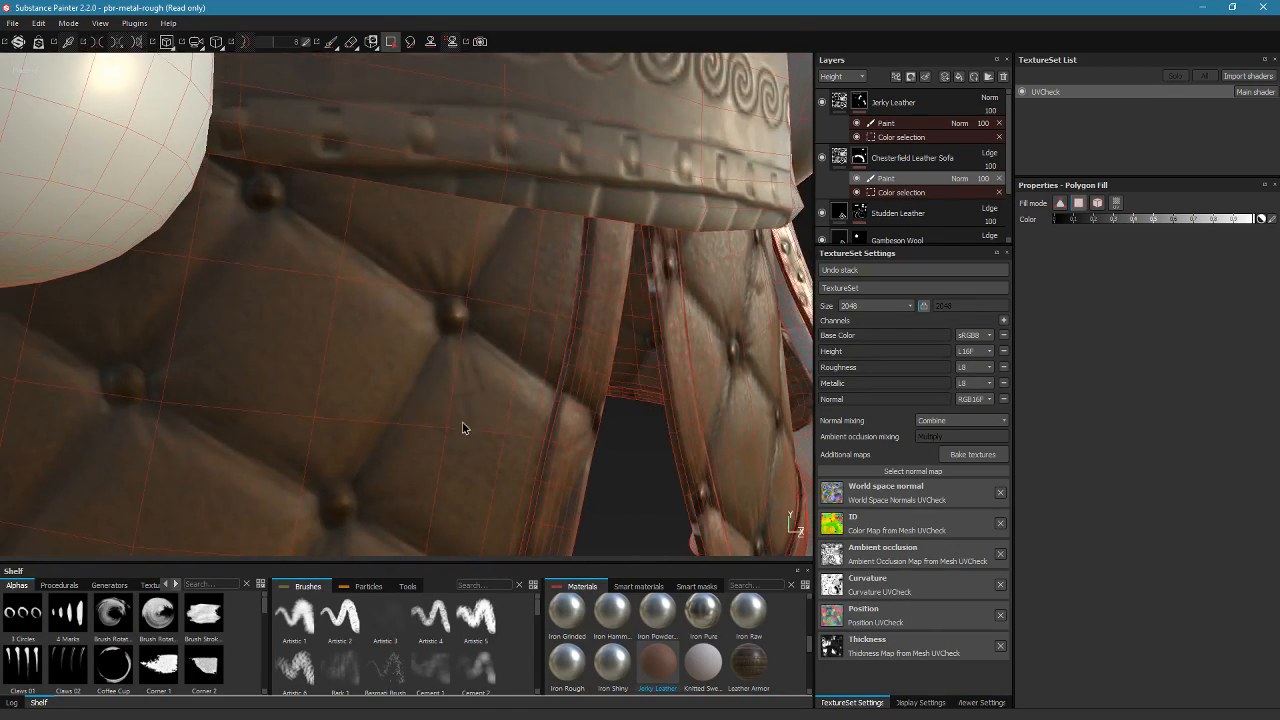
alt+drag(586, 279, 631, 293)
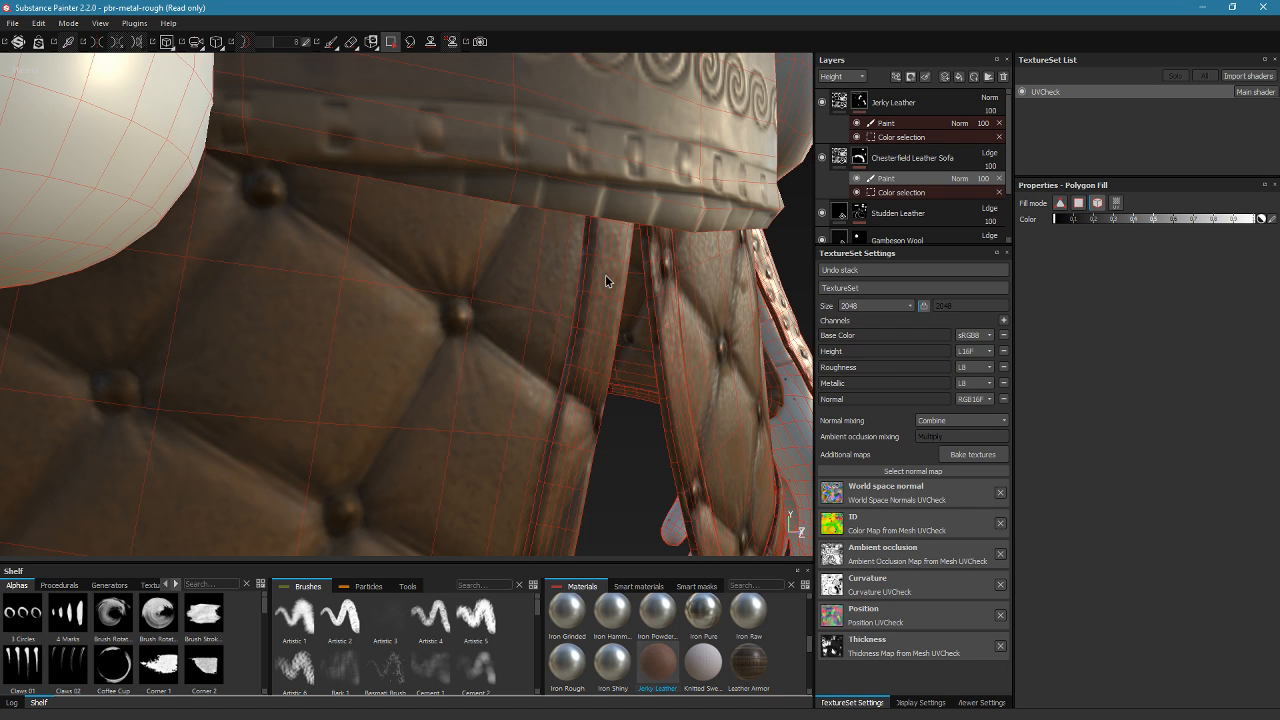
mouse_move(608, 280)
alt+mouse_down()
mouse_move(617, 366)
mouse_move(580, 428)
mouse_move(338, 264)
mouse_move(314, 343)
mouse_move(202, 258)
mouse_move(171, 280)
mouse_move(351, 294)
mouse_move(563, 363)
mouse_move(475, 350)
mouse_move(166, 44)
alt+mouse_up()
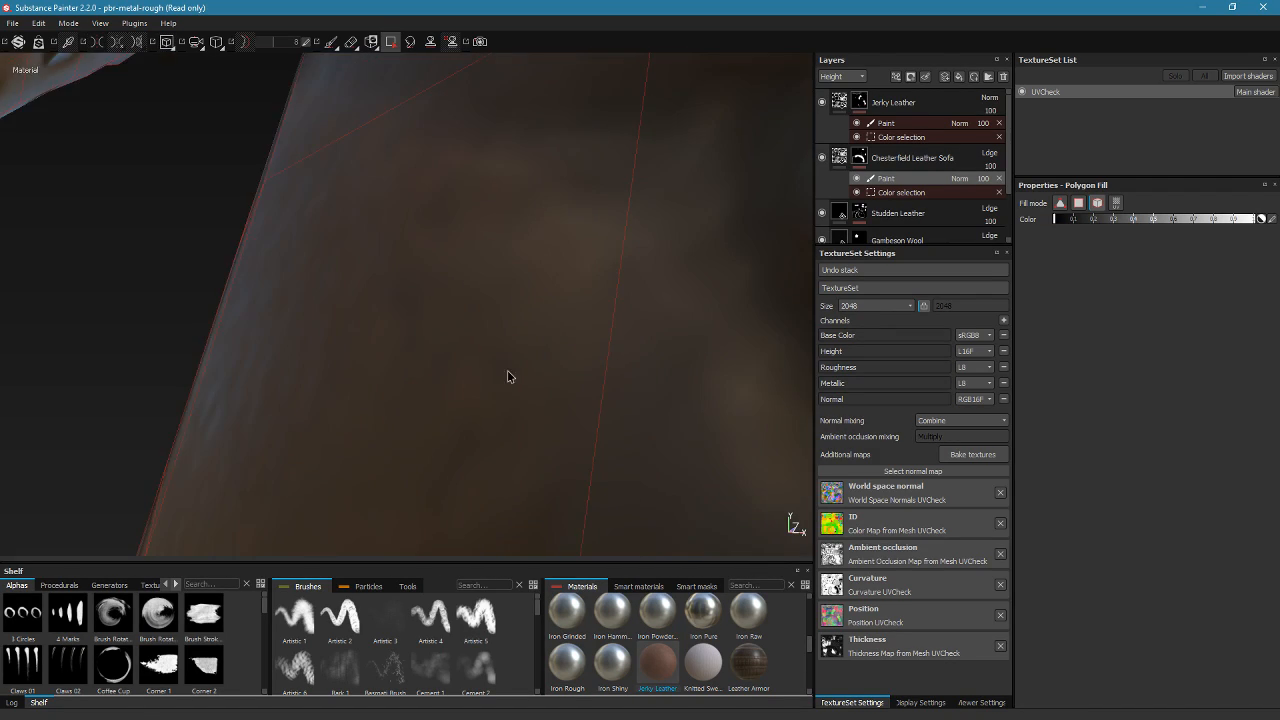
mouse_move(511, 377)
alt+right_down()
mouse_move(94, 108)
mouse_move(60, 50)
alt+right_up()
alt+right_drag(577, 446, 160, 85)
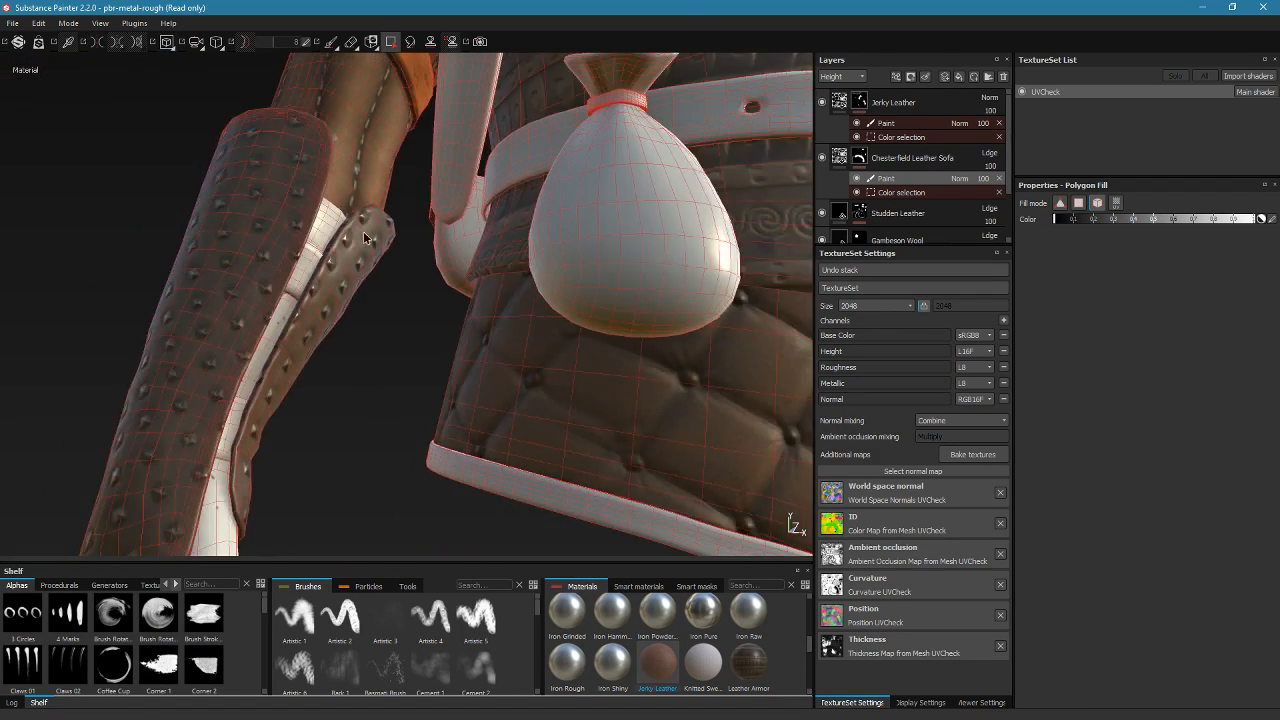
Examine the quilted skirt's unmasked trim from the front and side, and return to the Paint brush
mouse_move(610, 300)
alt+mouse_down()
mouse_move(428, 243)
mouse_move(563, 300)
mouse_move(384, 303)
alt+mouse_up()
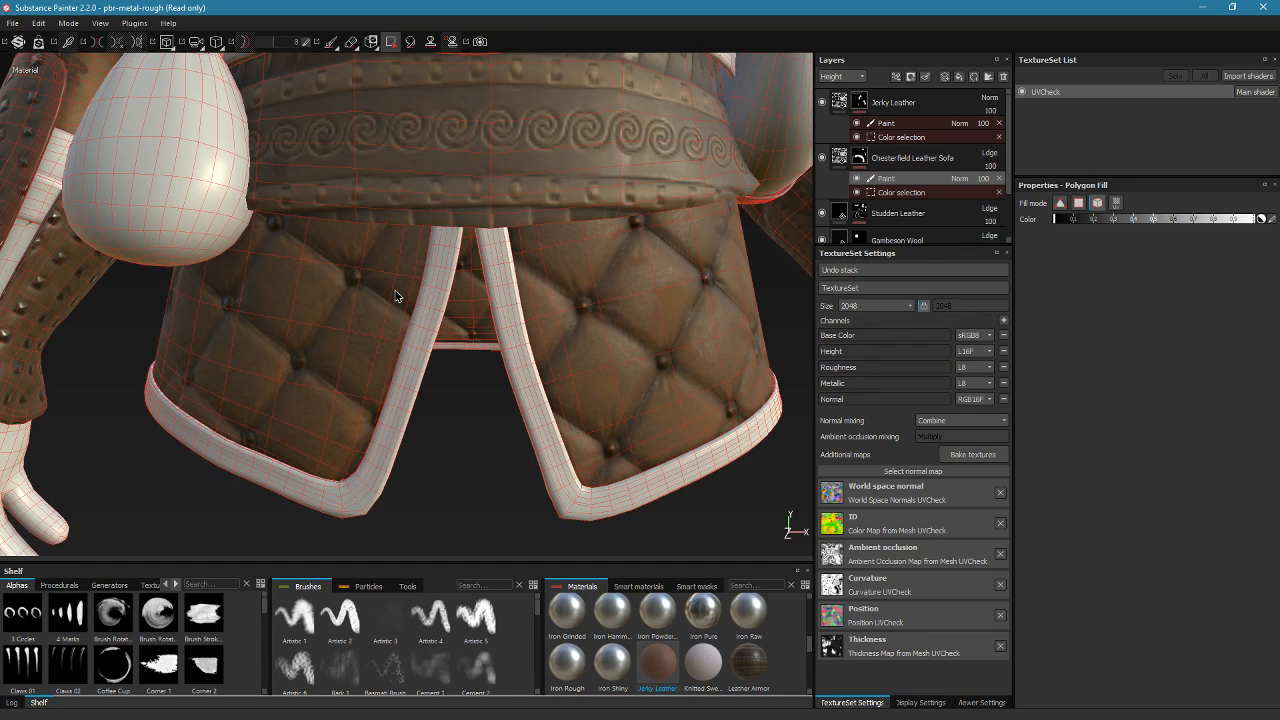
alt+right_drag(405, 468, 250, 300)
alt+drag(400, 450, 494, 471)
mouse_move(494, 471)
alt+right_down()
mouse_move(403, 420)
mouse_move(96, 42)
alt+right_up()
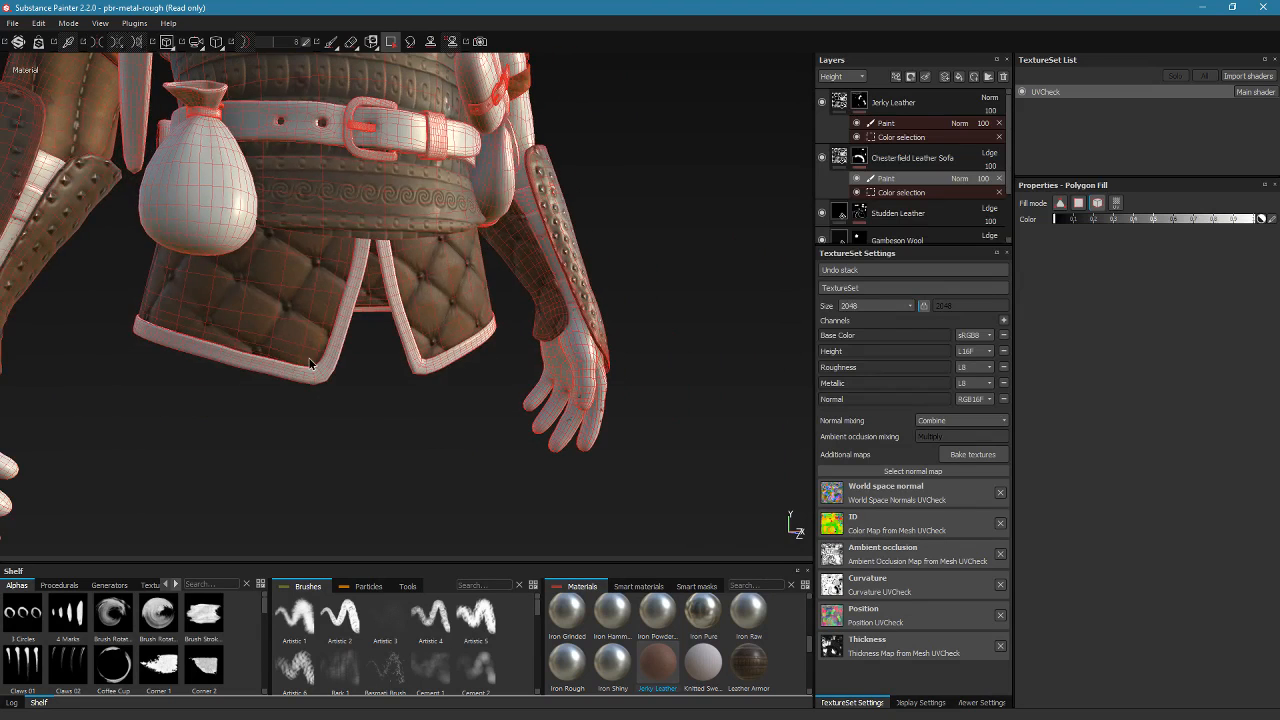
alt+middle_drag(303, 370, 333, 466)
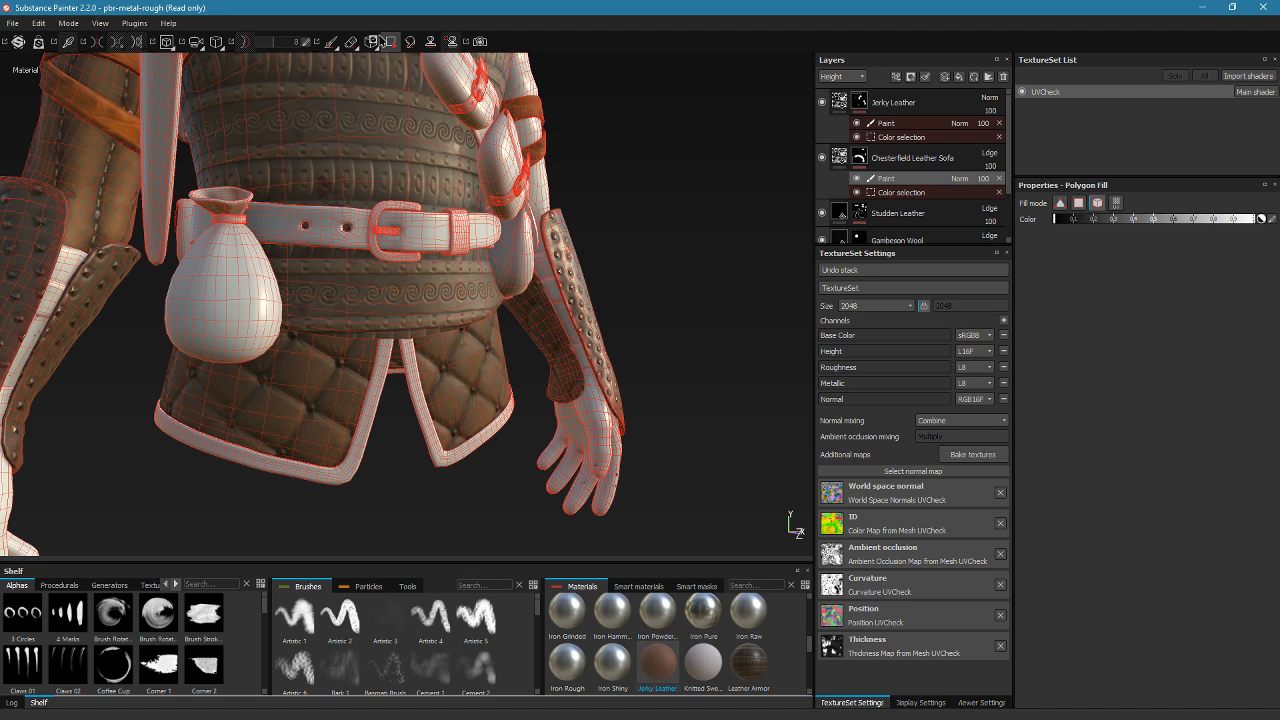
click(331, 41)
mouse_move(520, 300)
alt+mouse_down()
mouse_move(590, 334)
mouse_move(580, 397)
mouse_move(580, 263)
alt+mouse_up()
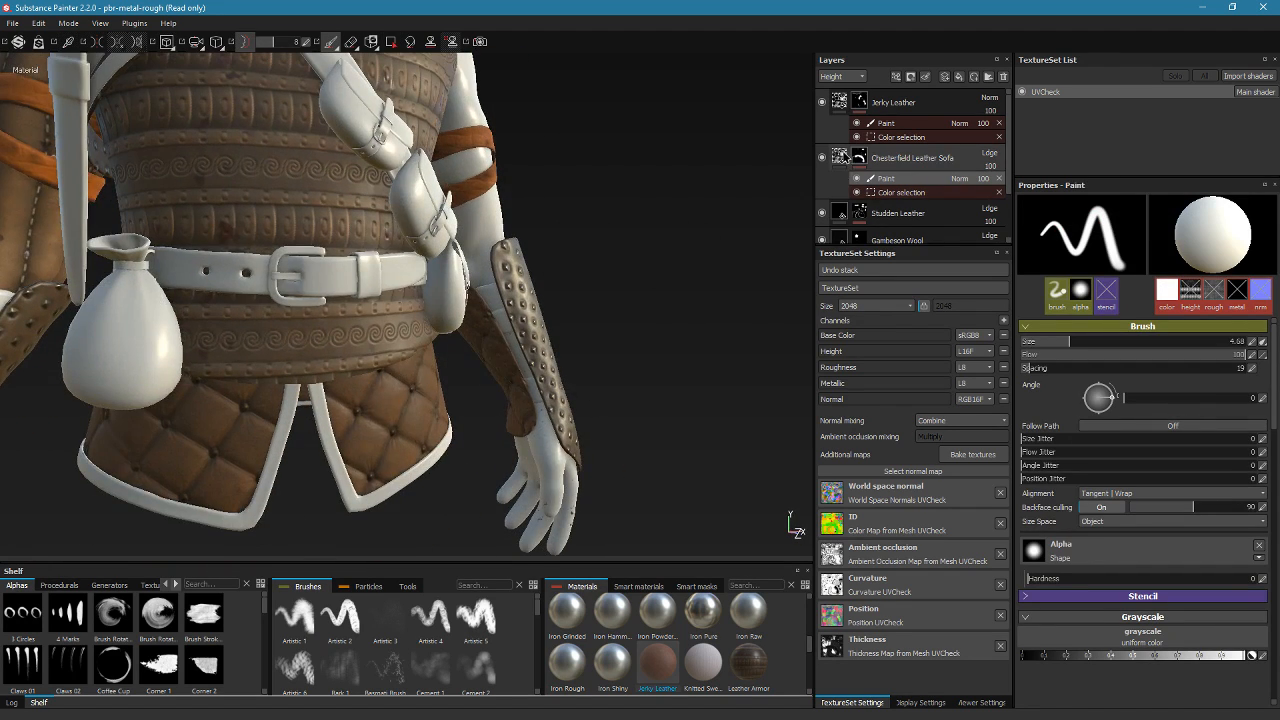
Open the Chesterfield Leather Sofa layer's fill properties at its advanced color parameters, with the quilted skirt in view
click(839, 157)
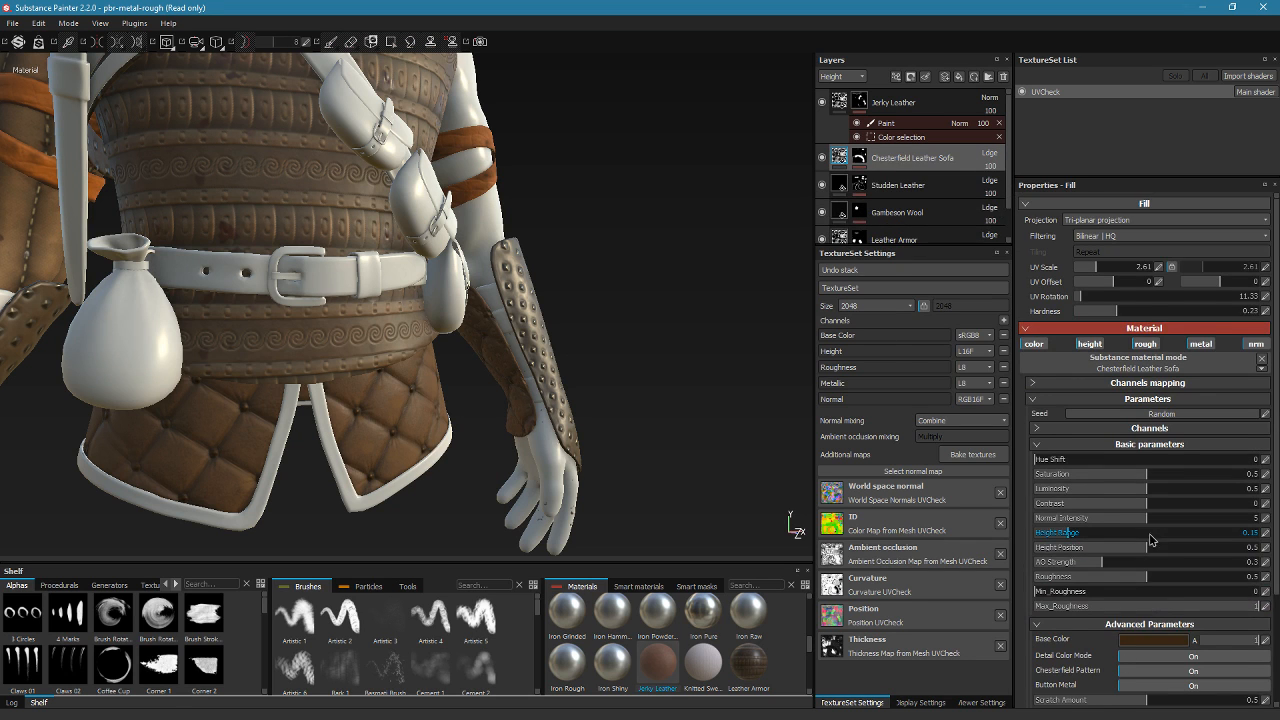
scroll(1149, 533, down, 3)
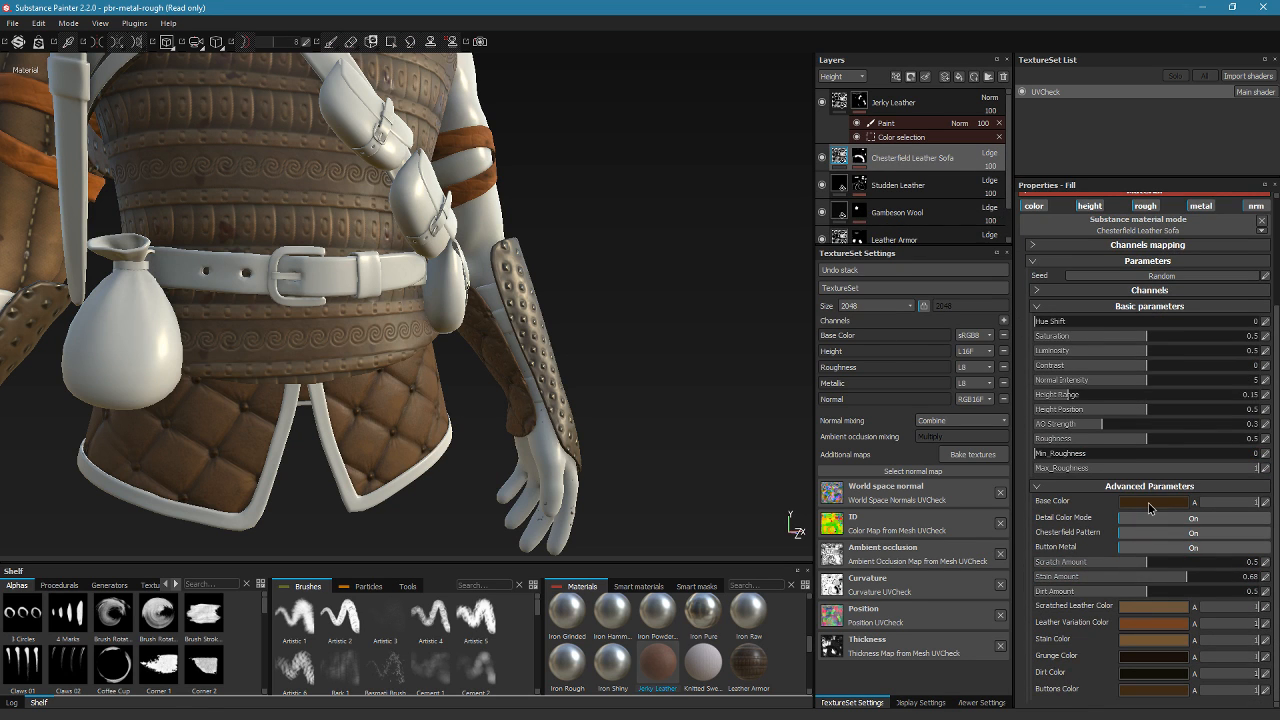
alt+drag(377, 349, 320, 474)
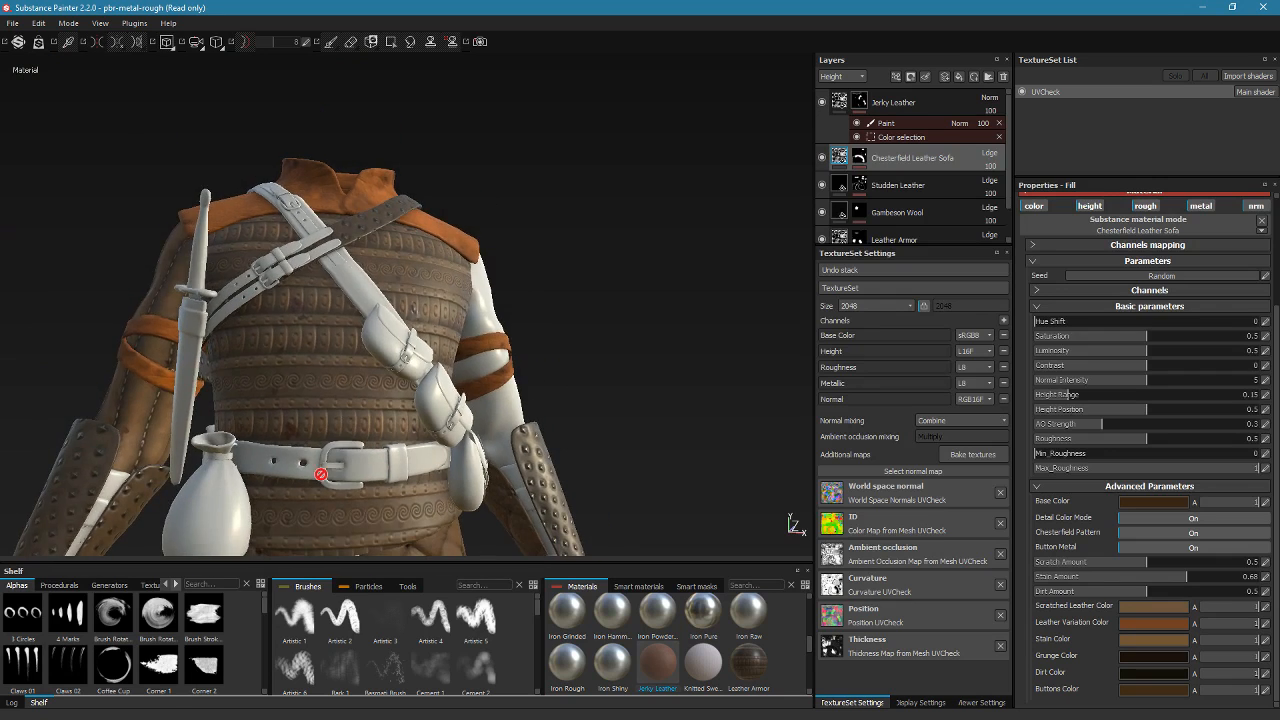
alt+middle_drag(320, 474, 355, 341)
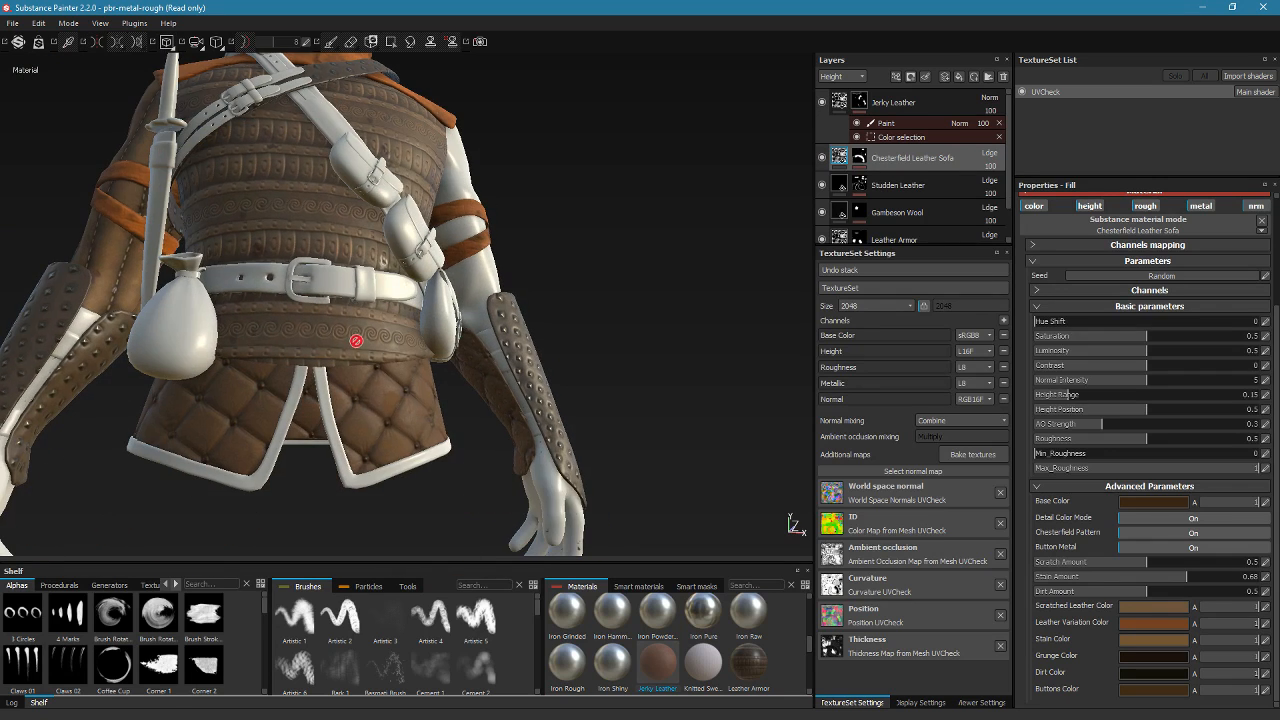
Try lighter brown, red and dark red Base Colors on the Chesterfield Leather Sofa material, and undo the changes
click(1154, 500)
click(1114, 502)
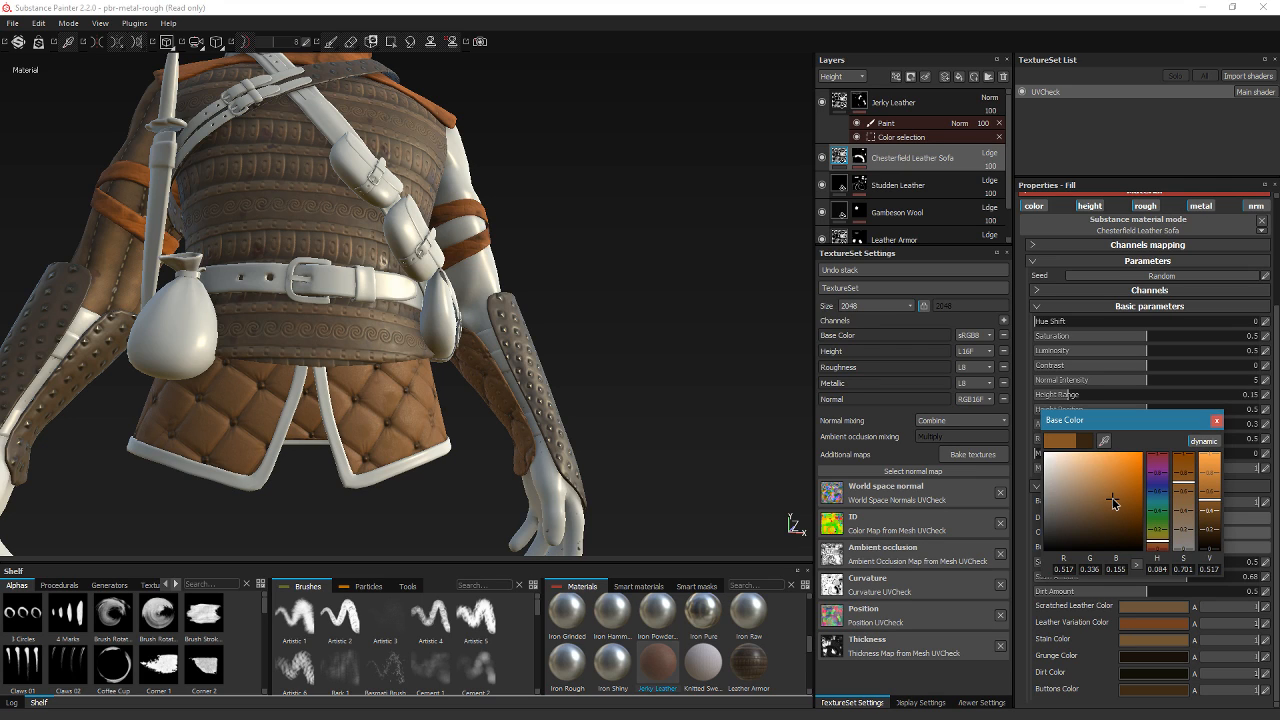
drag(1114, 502, 1111, 502)
drag(1160, 544, 1168, 557)
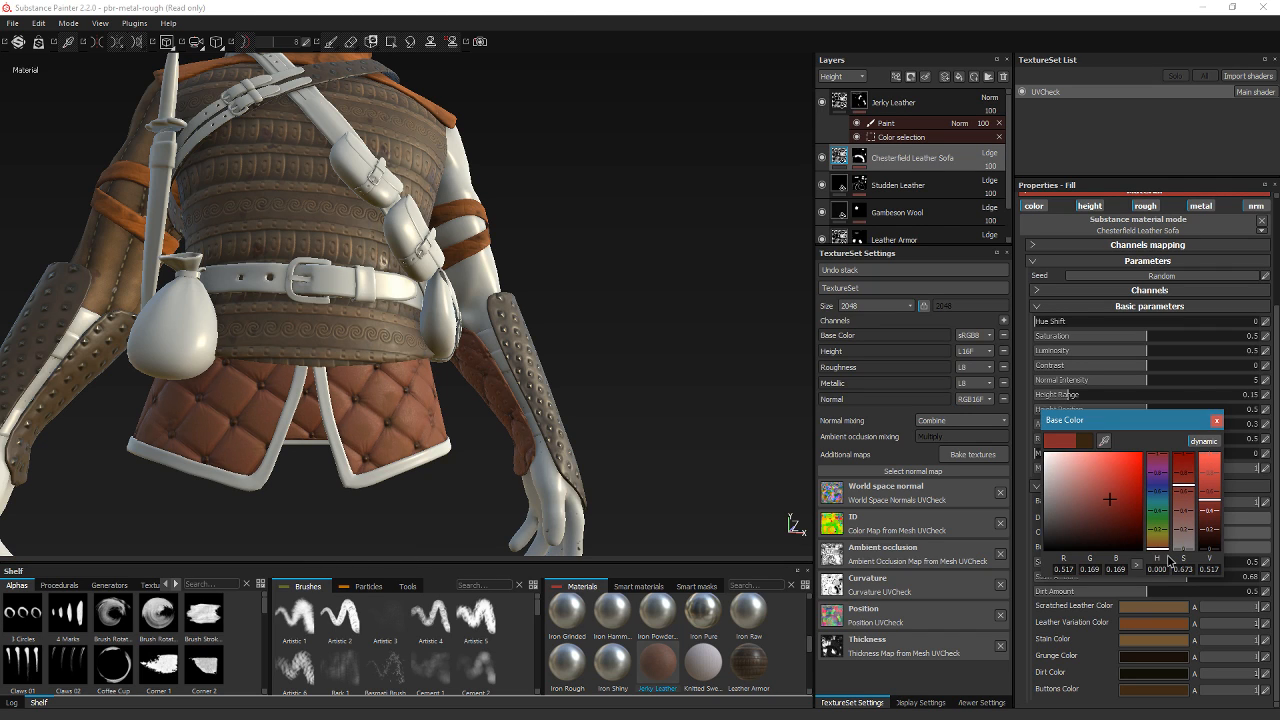
click(1124, 527)
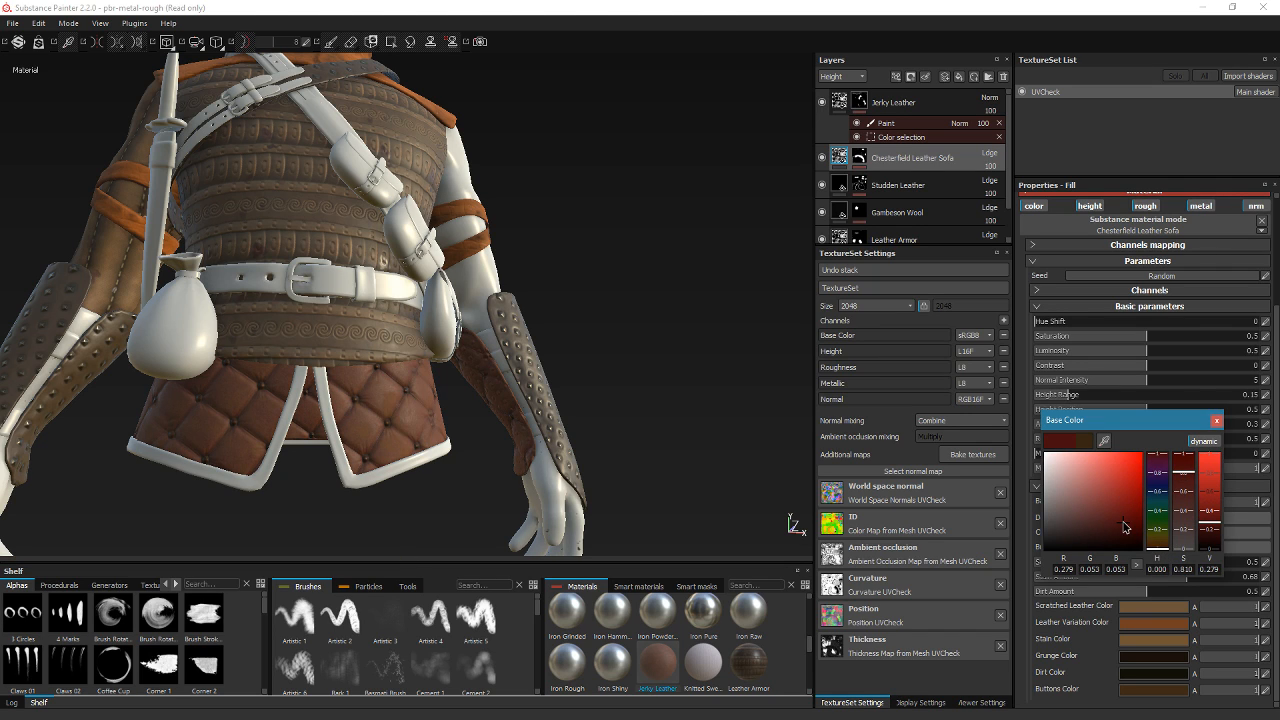
key(ctrl+z)
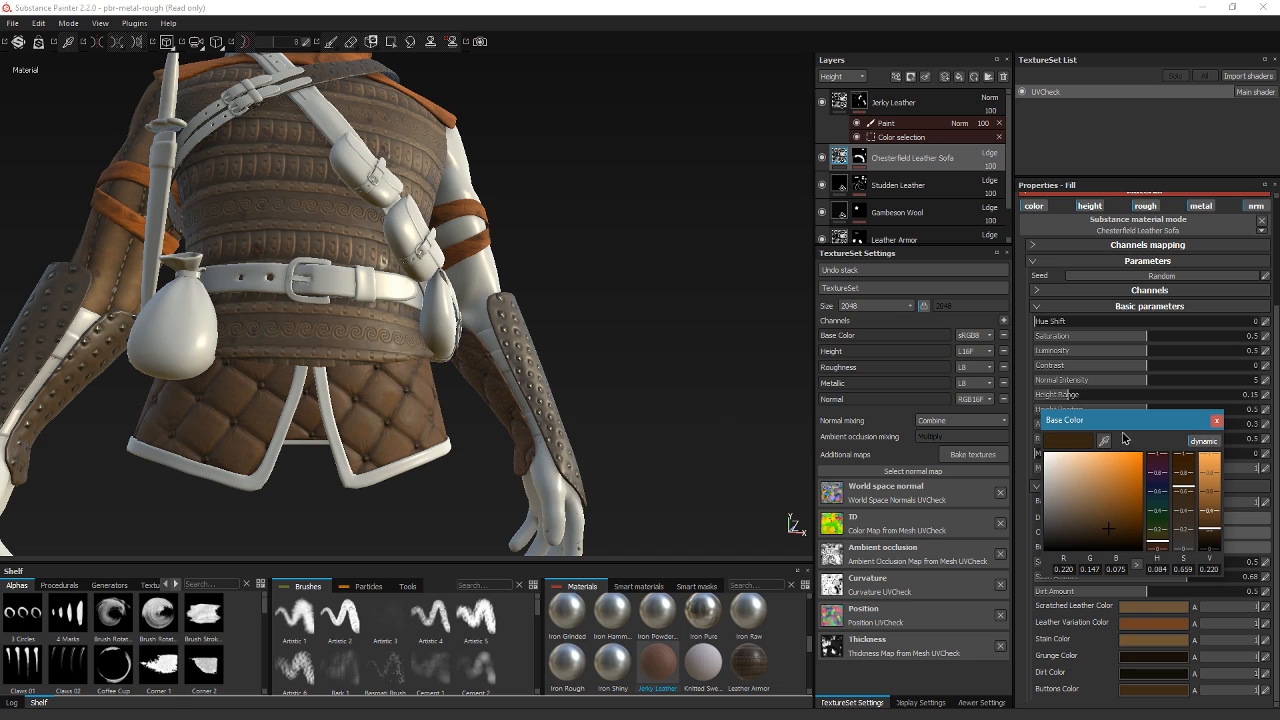
click(1216, 420)
Set the Chesterfield Leather Sofa's Base Color to a desaturated brown, R 0.252, G 0.209, B 0.166, and check it from the side
alt+drag(504, 328, 450, 390)
scroll(493, 385, down, 3)
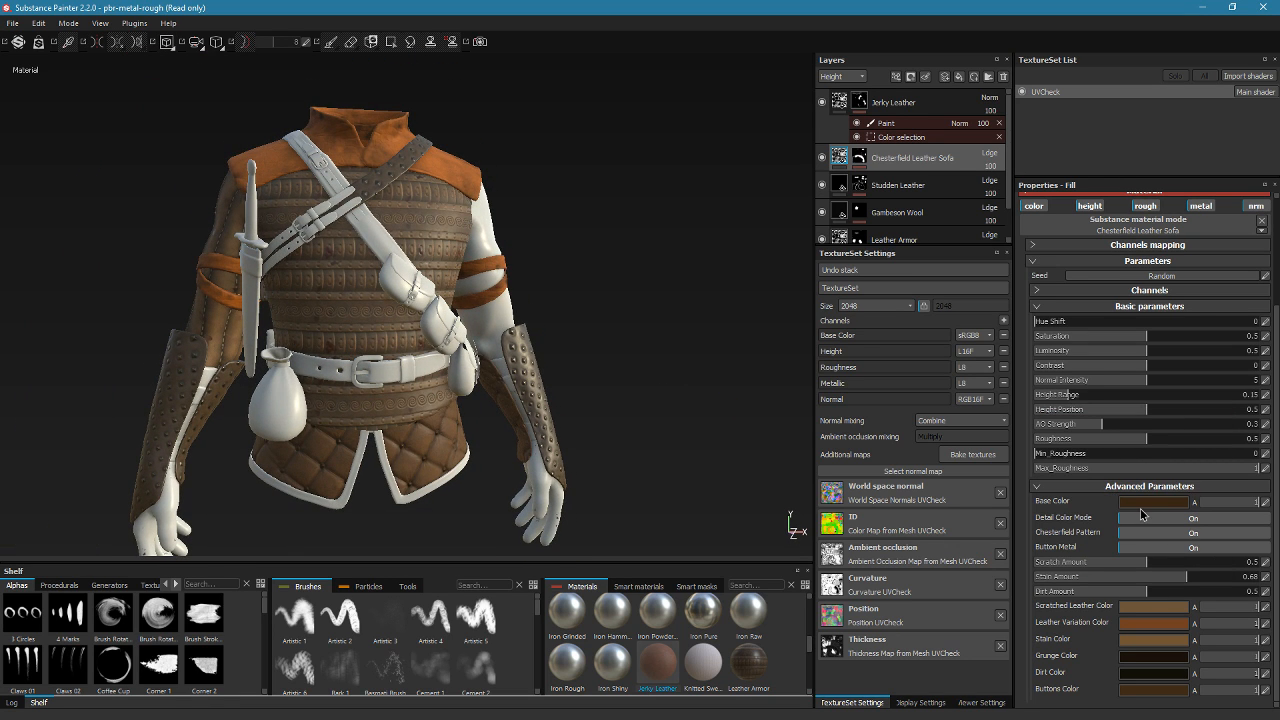
click(1145, 503)
drag(1090, 527, 1078, 528)
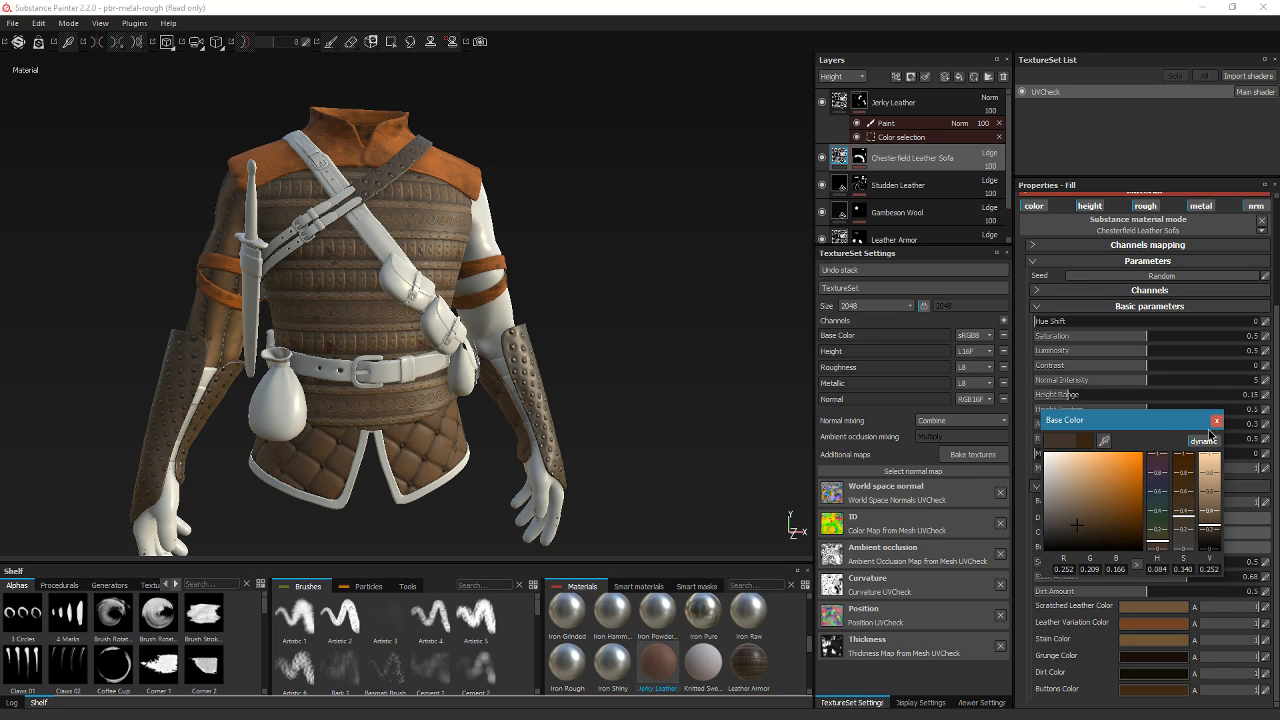
click(1216, 420)
alt+drag(400, 412, 625, 400)
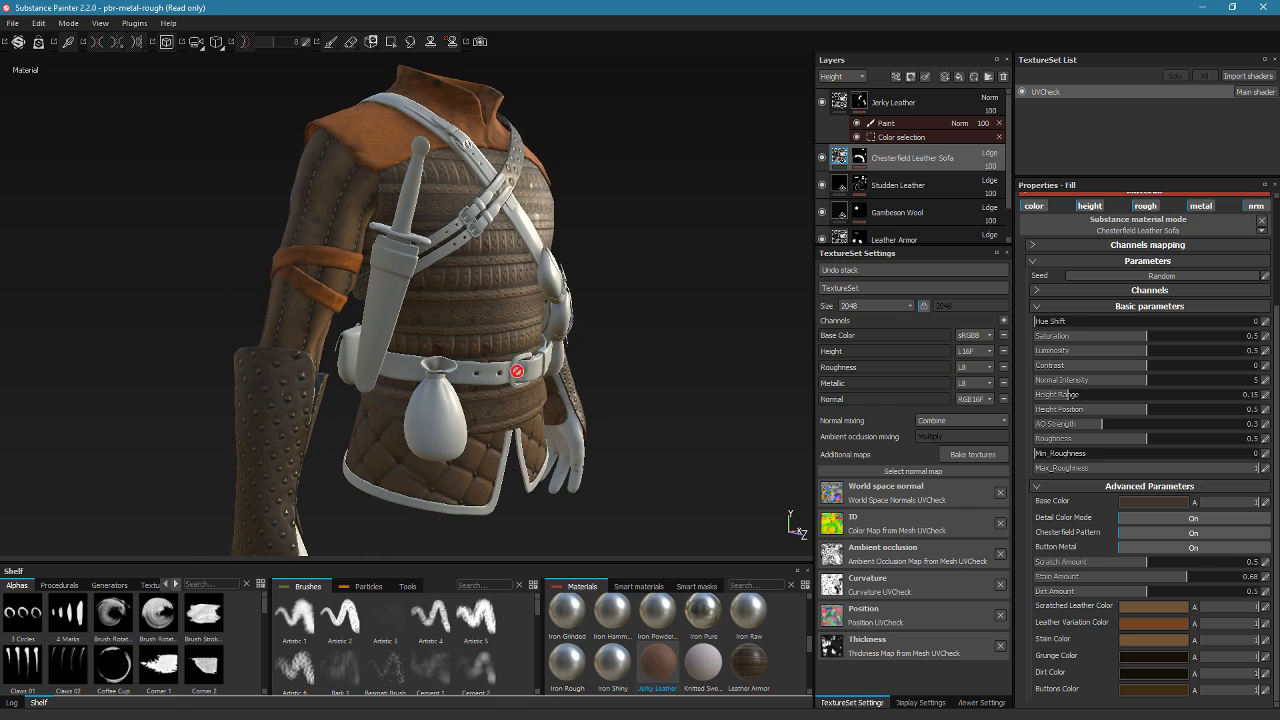
Look through the Gambeson Wool layer's fill parameters, collapsing the Stitching, Main and Blood Splatters groups
scroll(900, 197, down, 1)
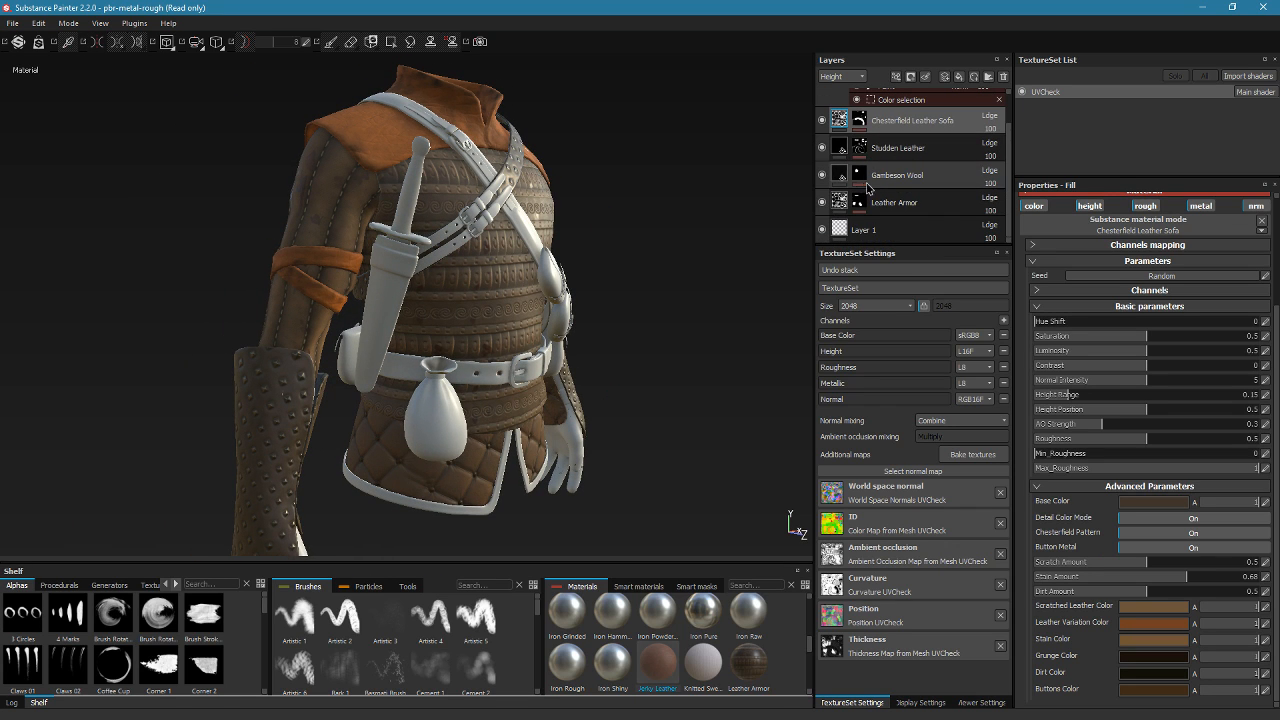
click(840, 175)
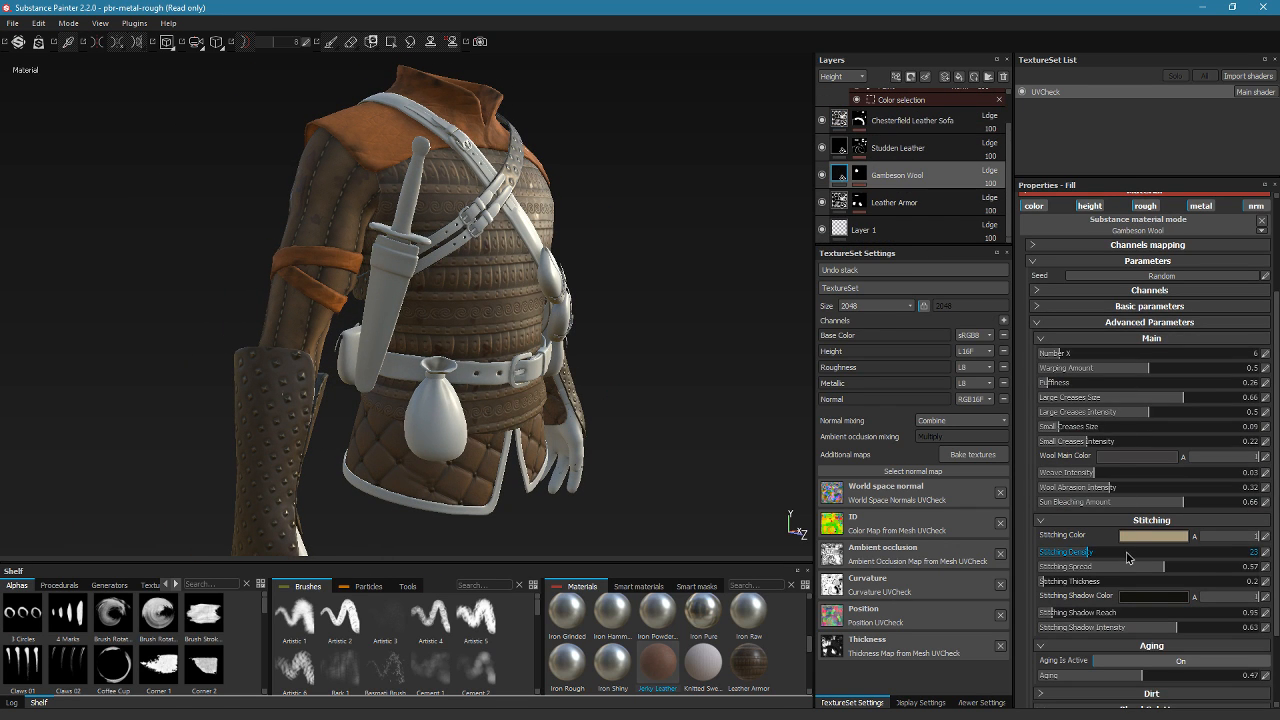
scroll(1146, 540, down, 3)
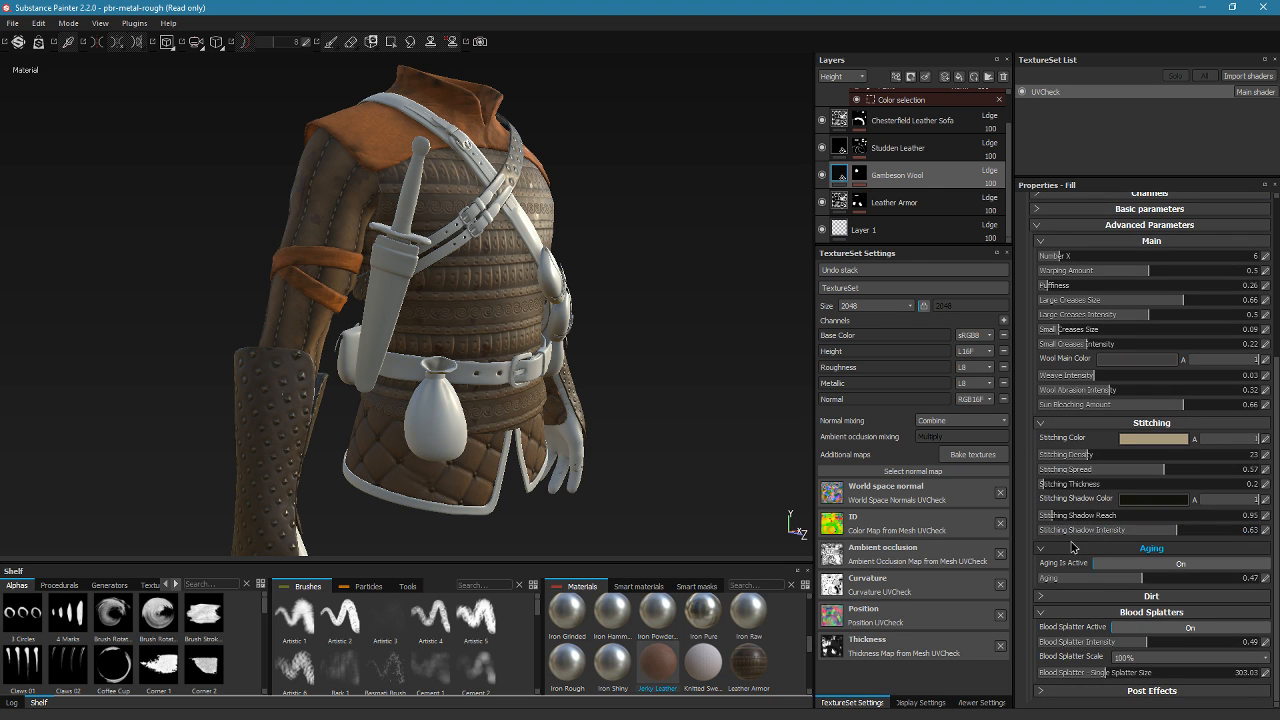
click(1070, 423)
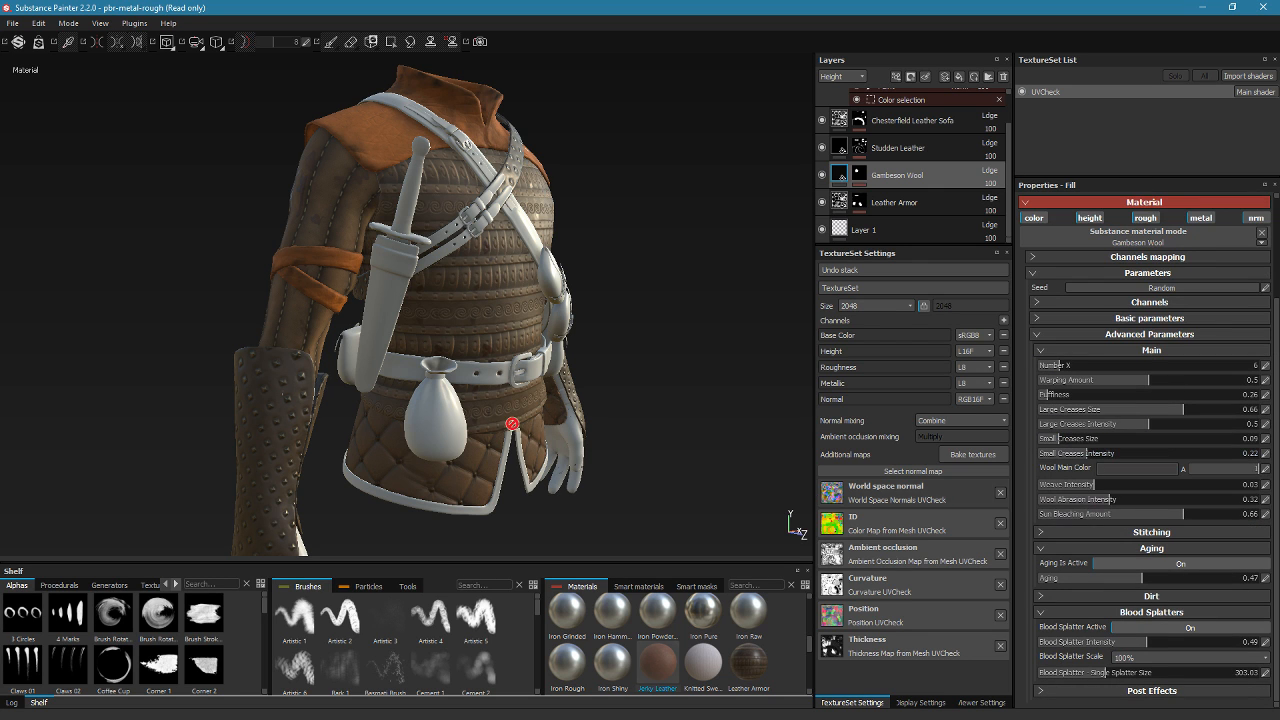
alt+drag(472, 402, 326, 278)
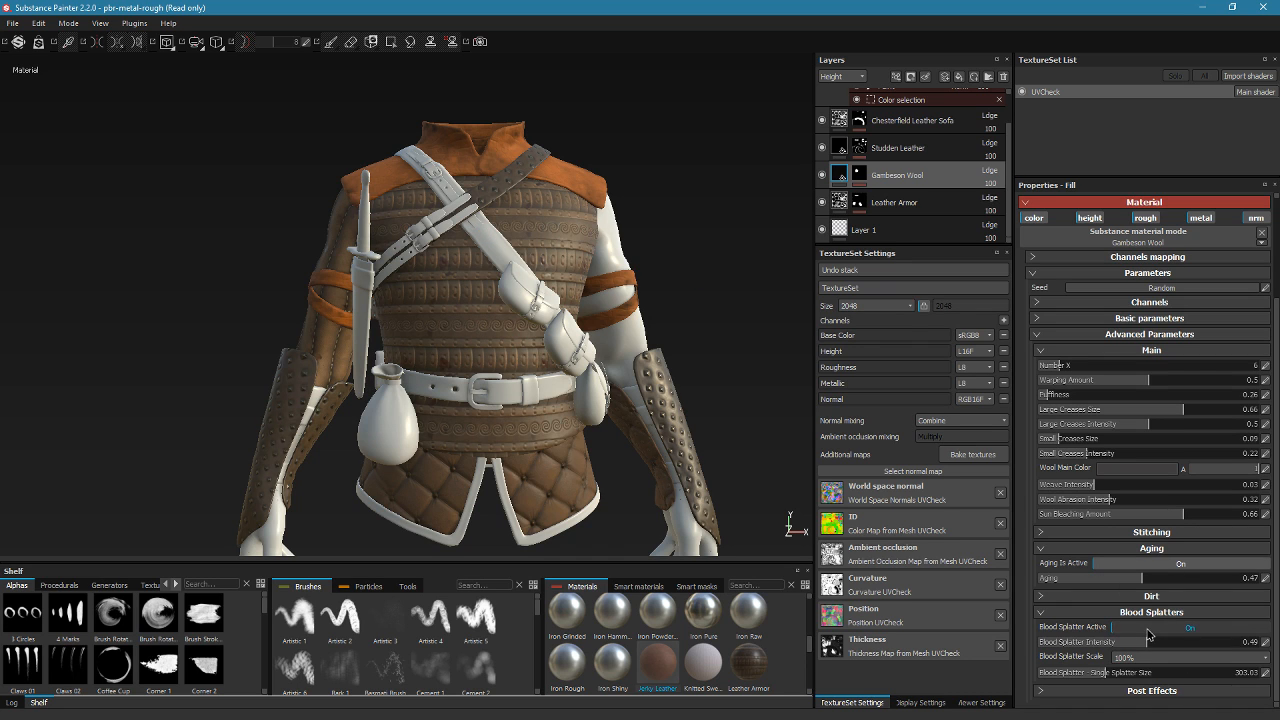
scroll(1130, 500, up, 3)
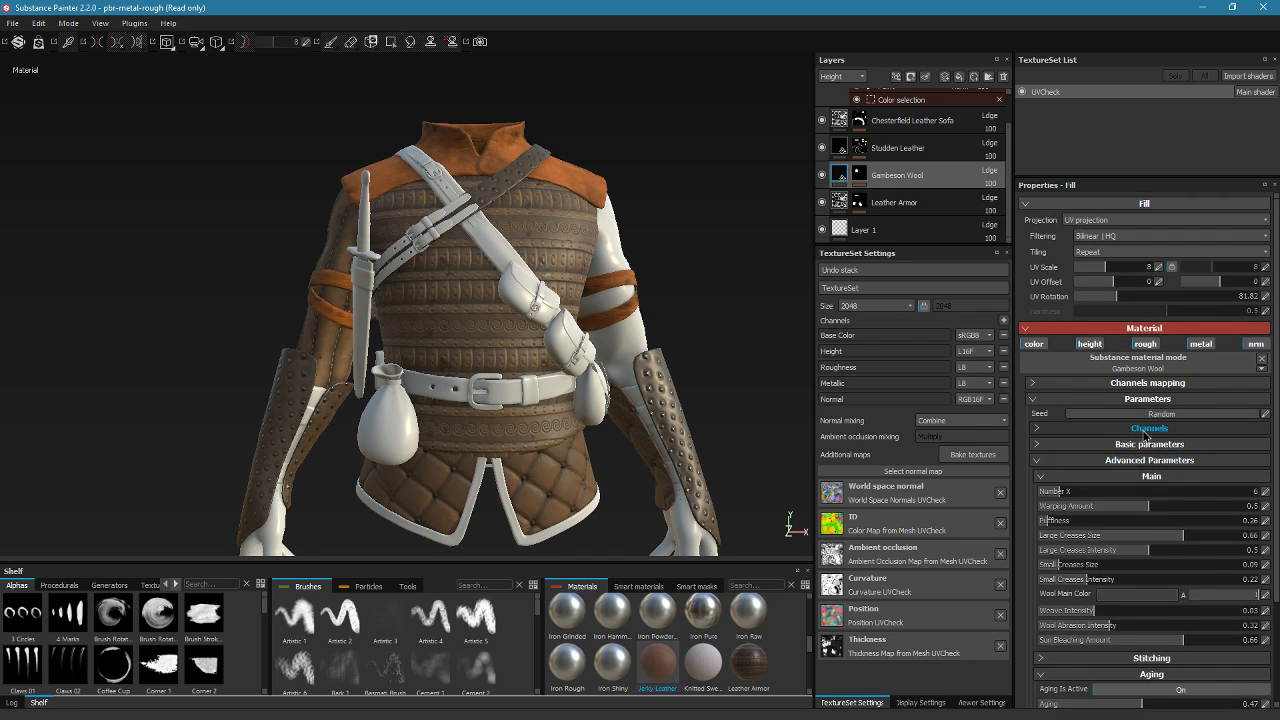
click(1127, 480)
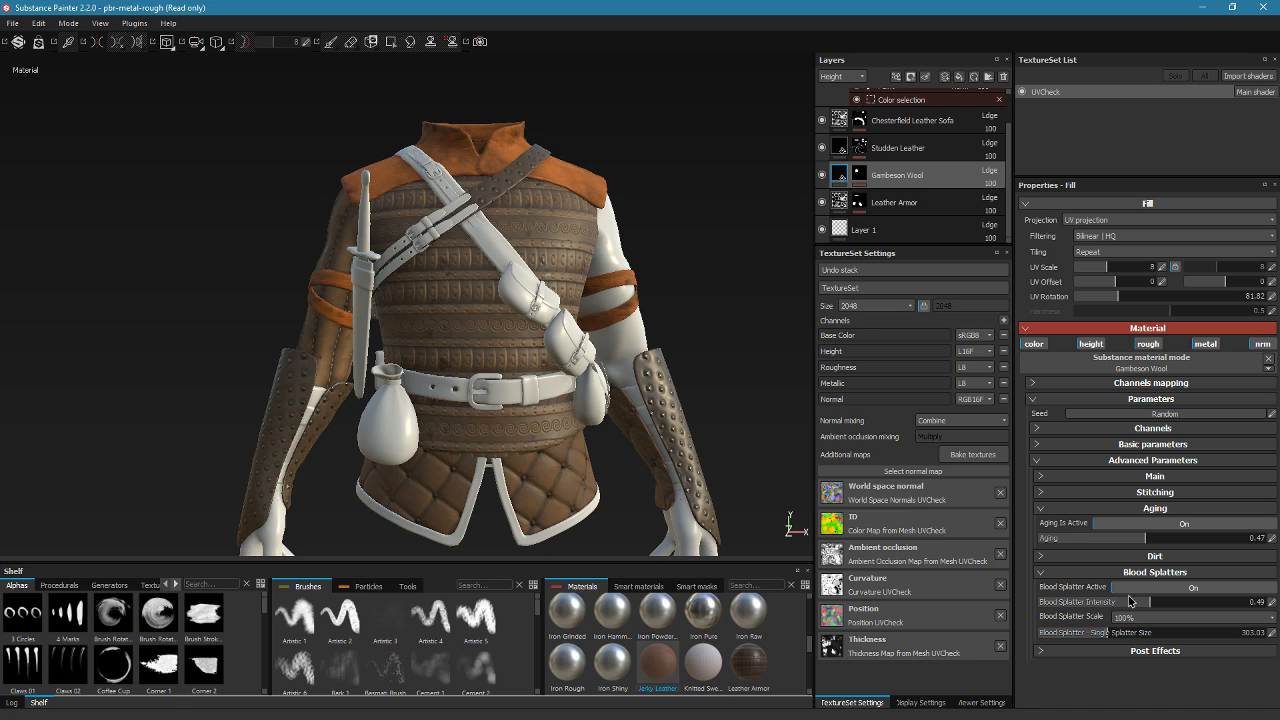
click(1100, 572)
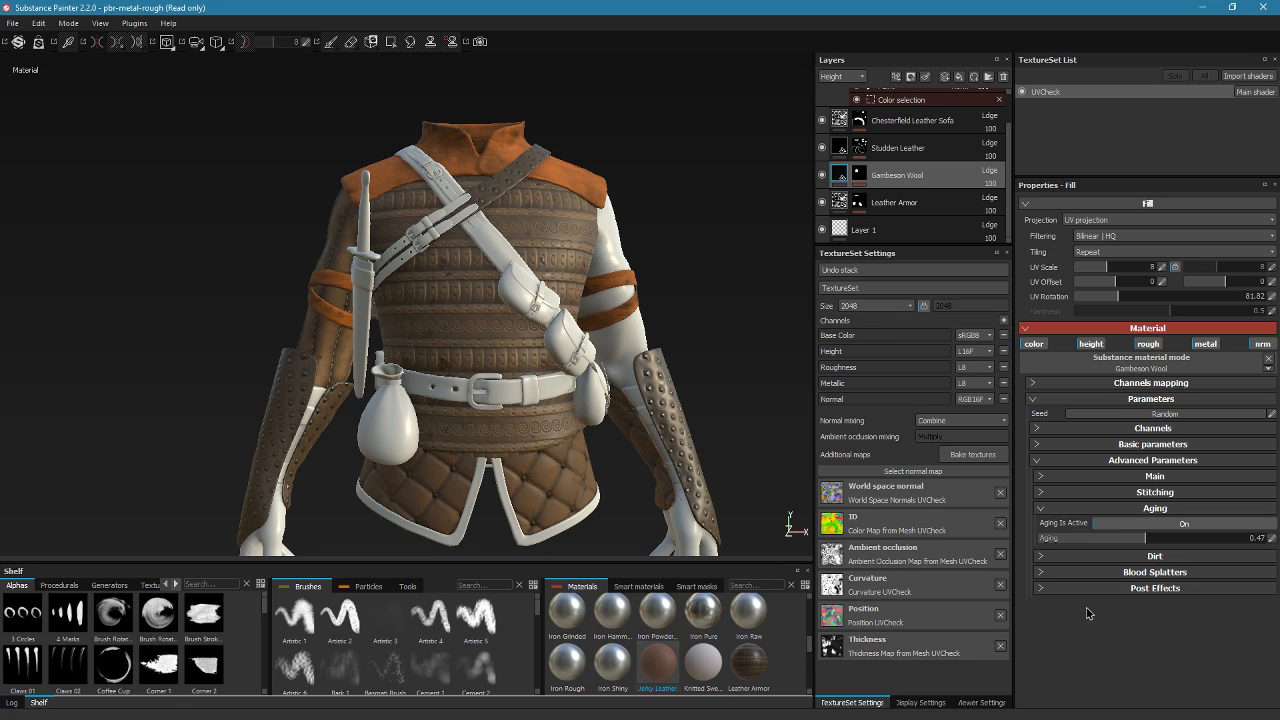
Change the Gambeson Wool layer's Wool Main Color to a dark brown, R 0.190, G 0.112, B 0.073, and check it on the model
click(1100, 508)
click(1105, 476)
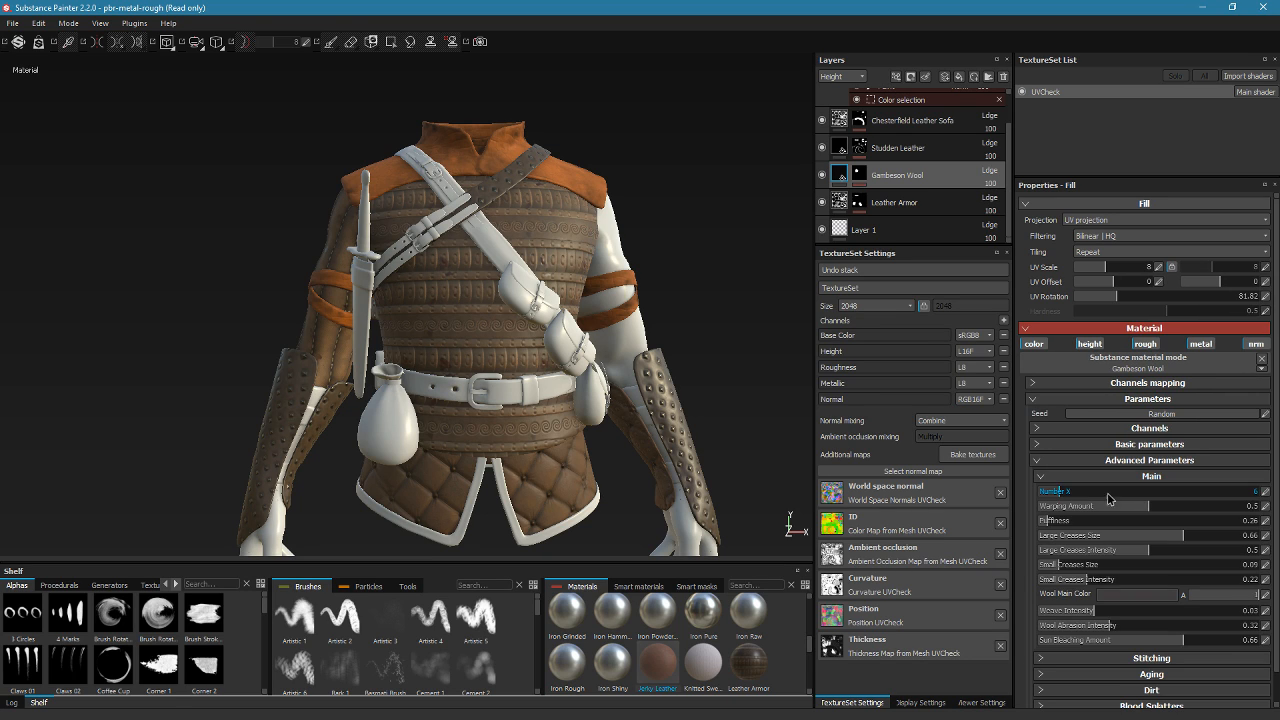
click(1123, 603)
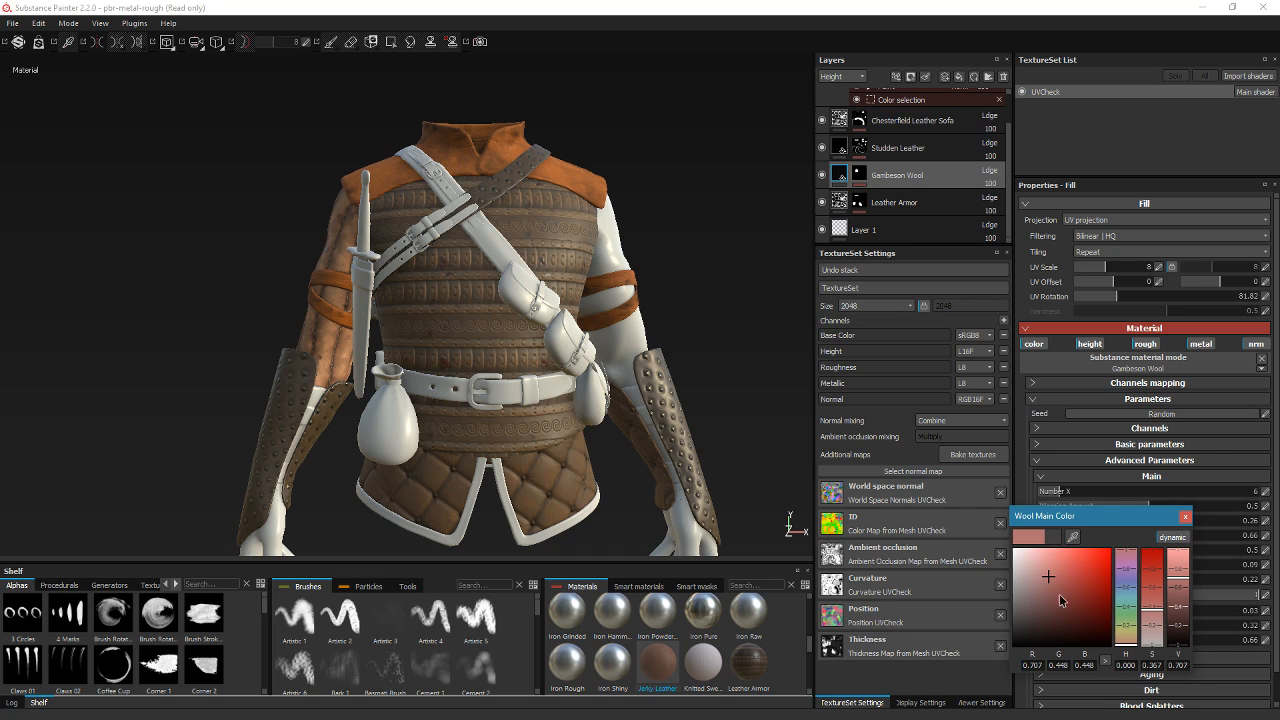
click(1122, 644)
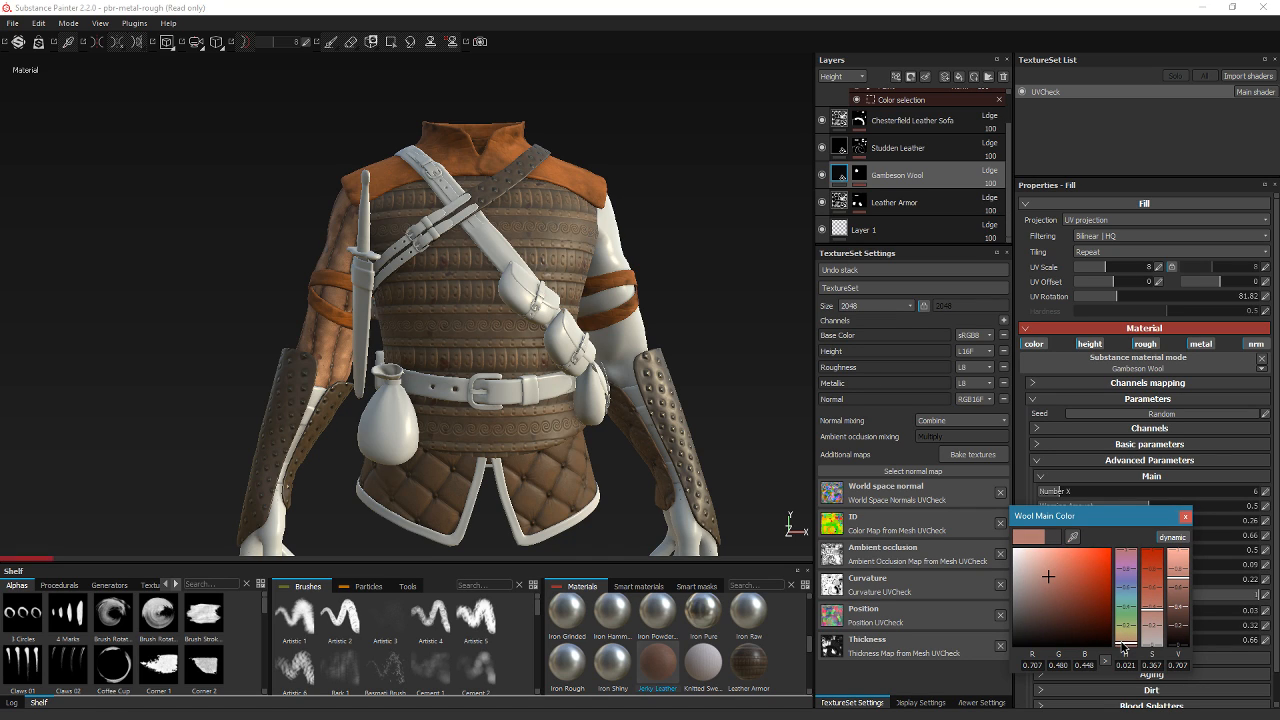
click(1122, 641)
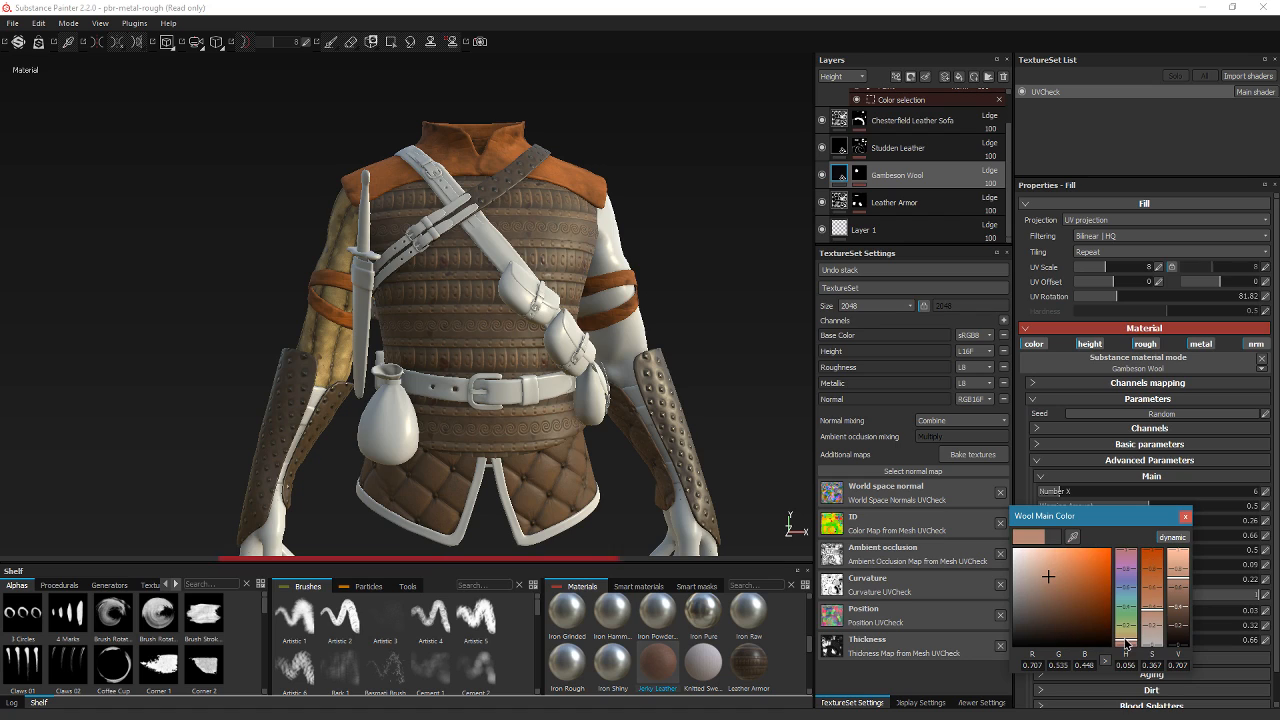
click(1073, 626)
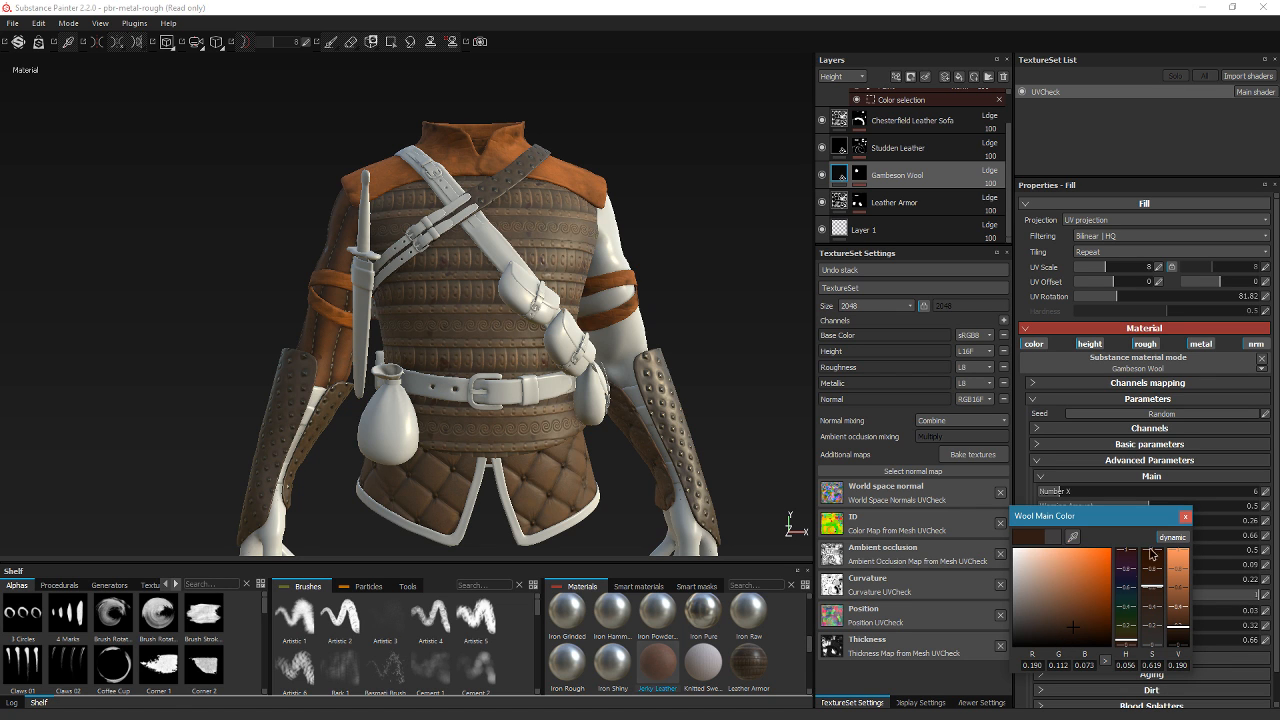
click(1186, 517)
alt+drag(497, 320, 617, 314)
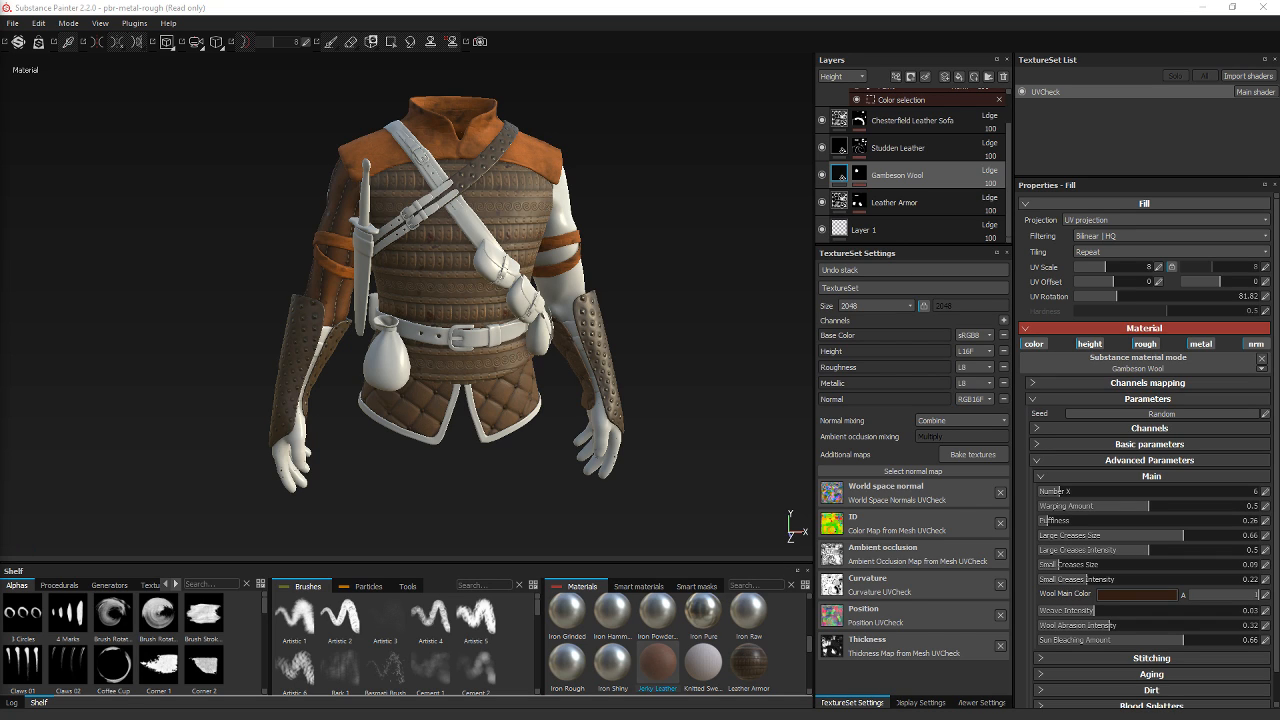
click(777, 586)
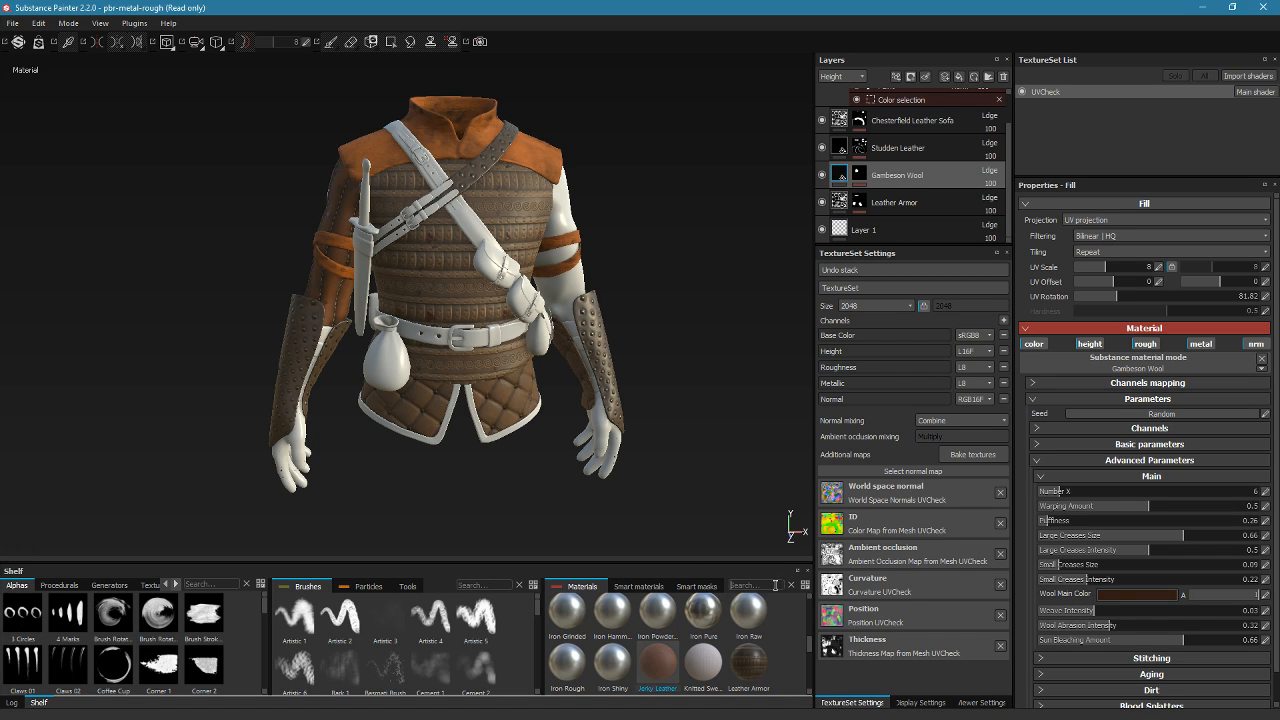
text(hid)
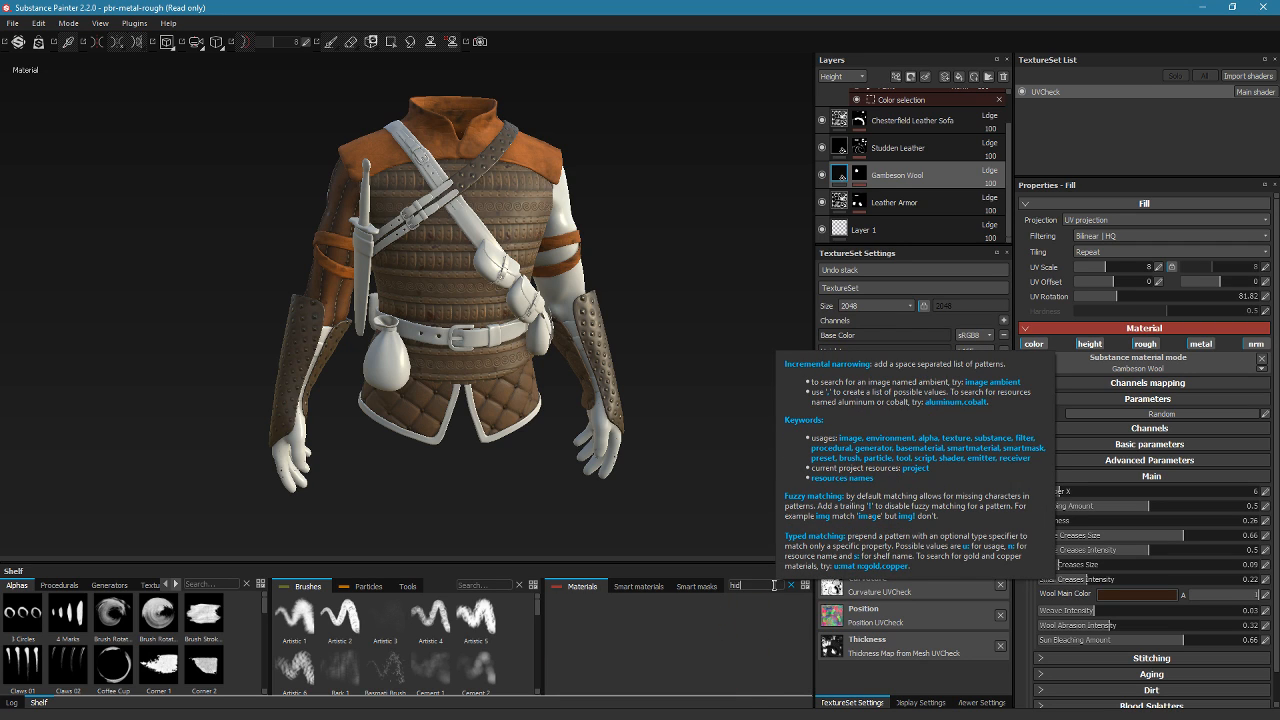
key(BackSpace)
key(BackSpace)
key(BackSpace)
key(BackSpace)
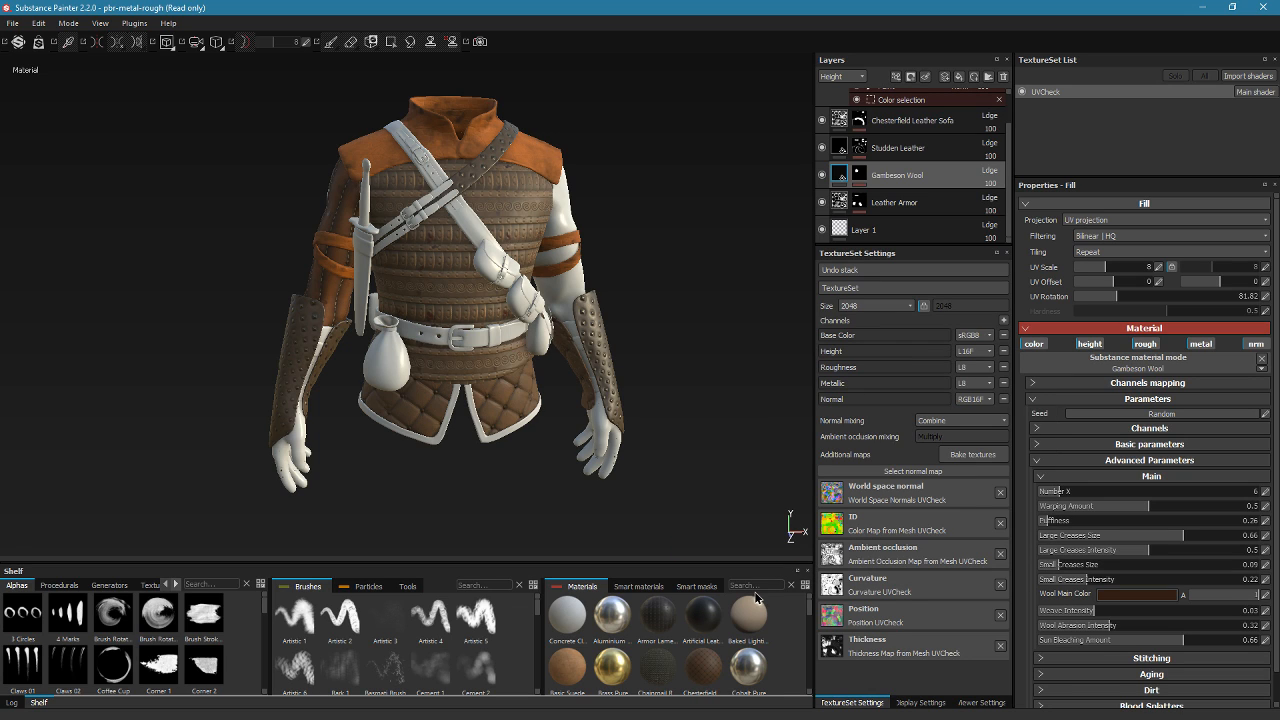
Search the materials for "sued" and add Basic Suede as a fill layer directly above Gambeson Wool
text(sued)
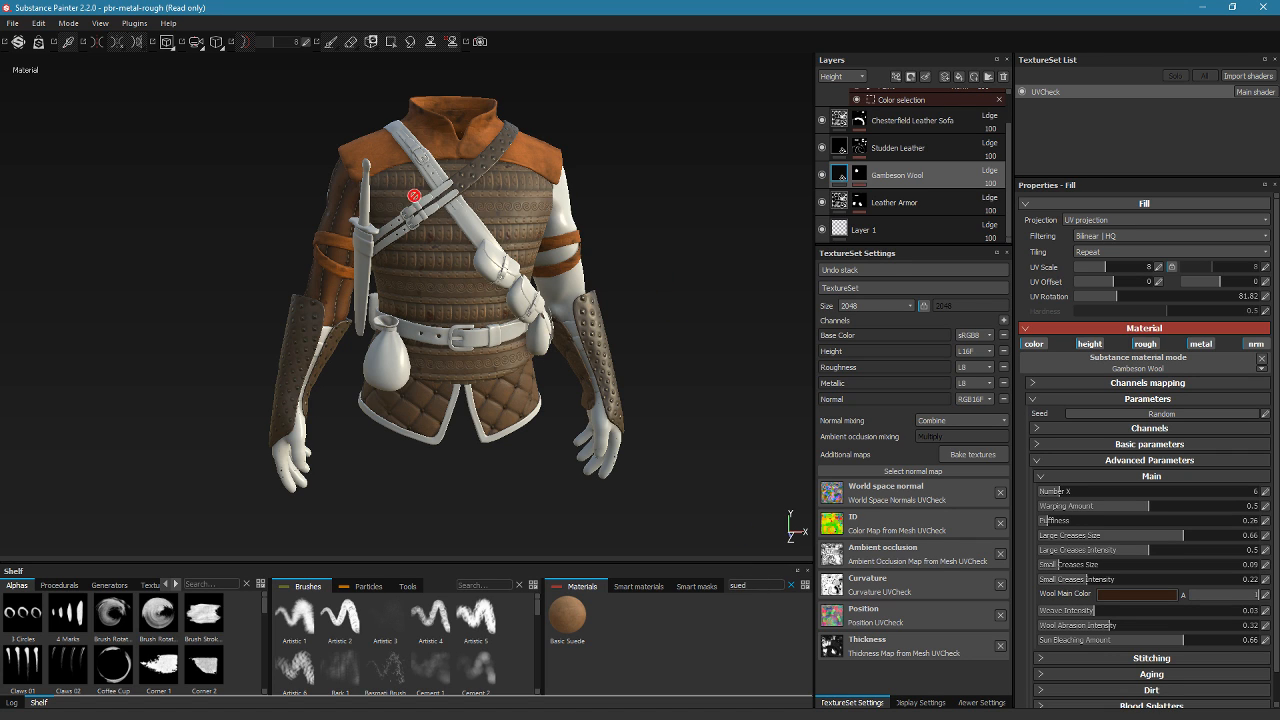
mouse_move(640, 274)
alt+mouse_down()
mouse_move(737, 212)
mouse_move(646, 246)
mouse_move(646, 291)
alt+mouse_up()
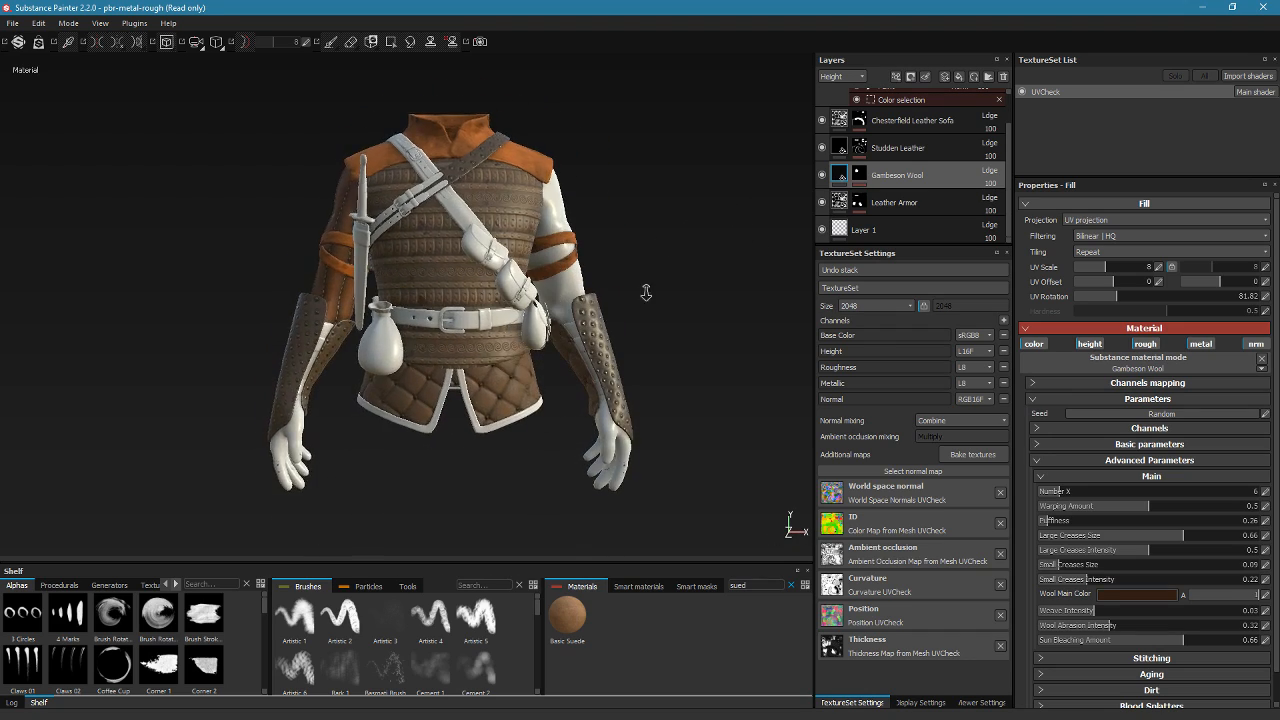
alt+right_drag(646, 291, 791, 442)
alt+middle_drag(646, 362, 661, 295)
alt+drag(661, 295, 468, 422)
alt+middle_drag(468, 422, 489, 497)
alt+drag(489, 497, 657, 446)
alt+right_drag(530, 304, 430, 262)
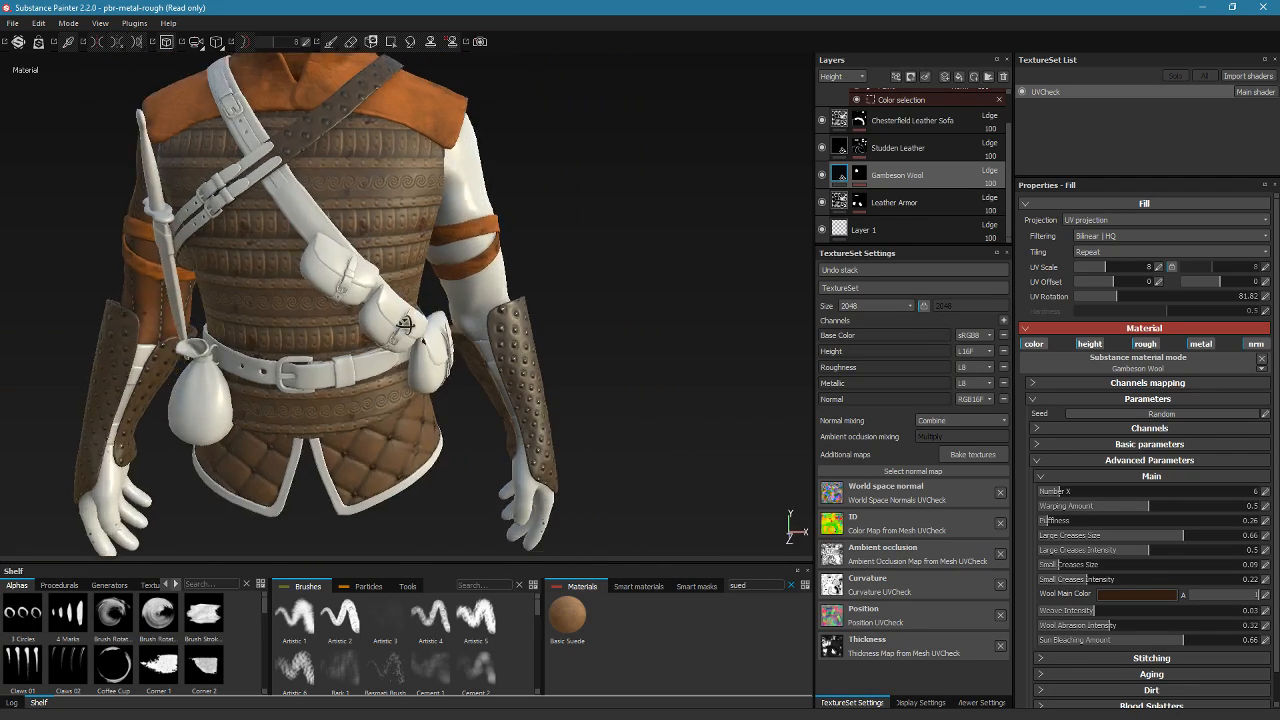
alt+middle_drag(337, 362, 417, 397)
alt+drag(417, 397, 320, 436)
alt+drag(338, 391, 461, 430)
drag(580, 612, 921, 174)
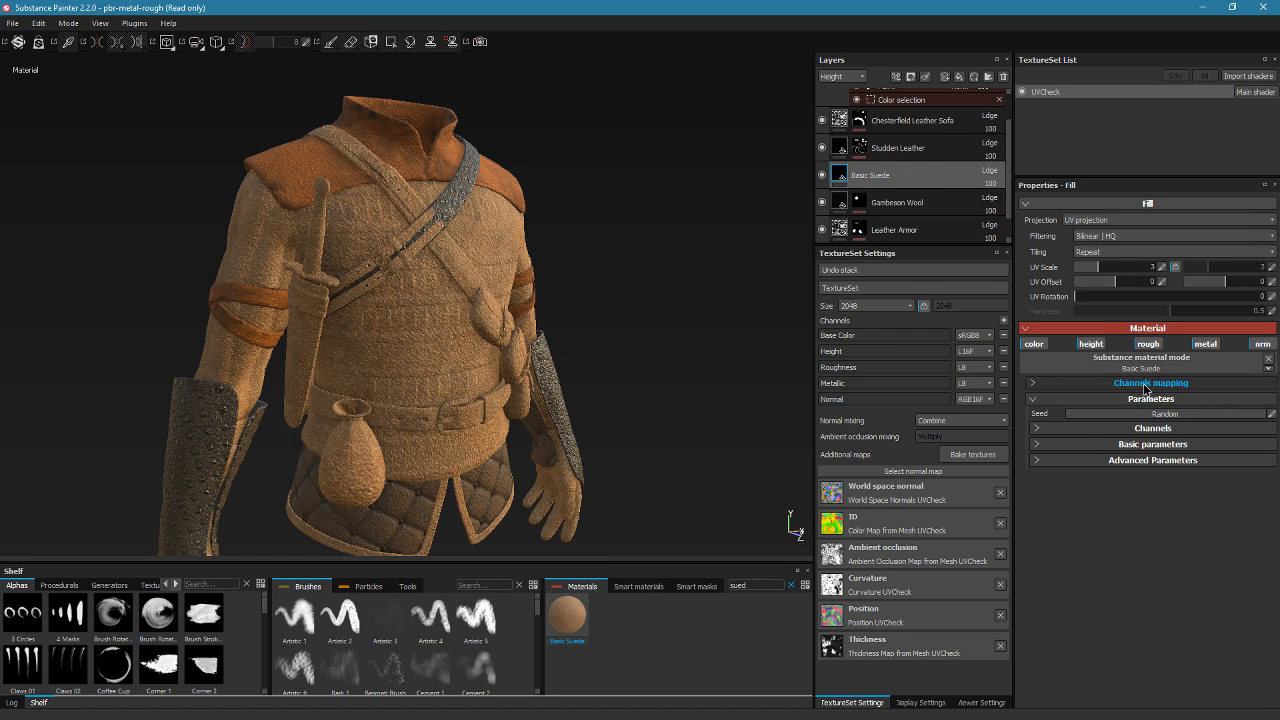
Set the Basic Suede layer's Height Range to 0.02 and Normal Intensity to 0.53 in its basic parameters
scroll(512, 327, up, 6)
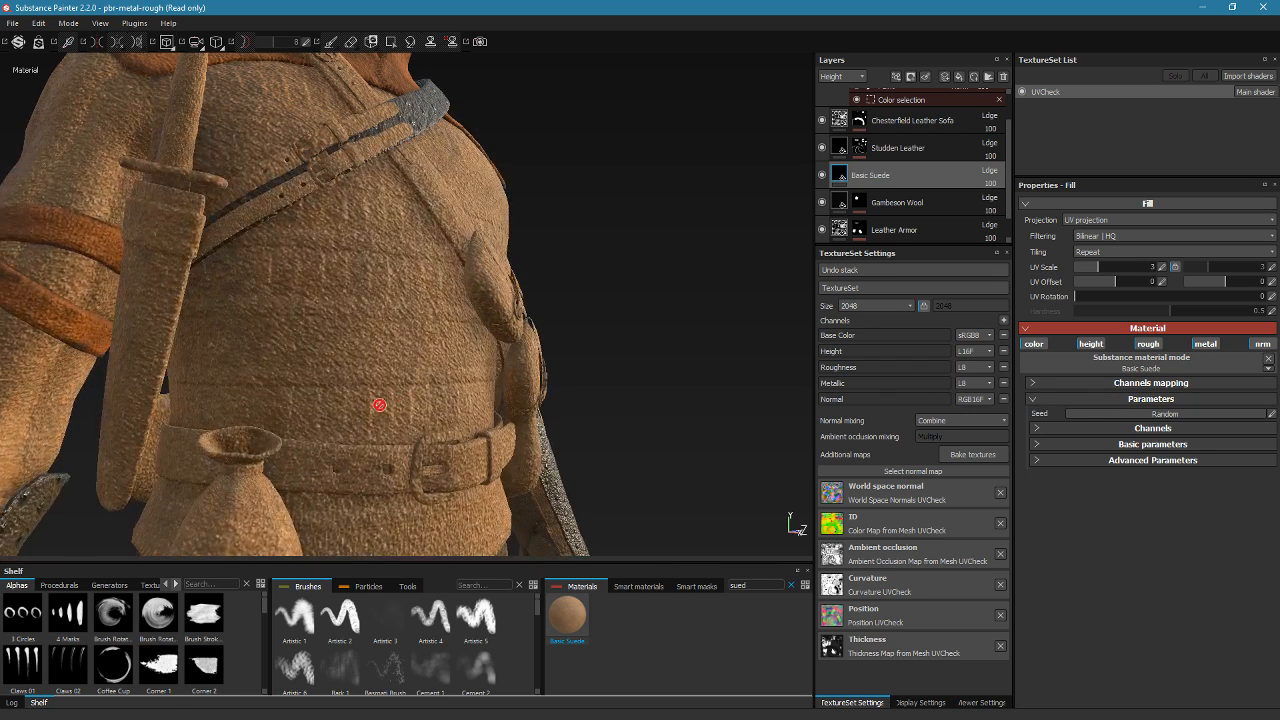
click(1115, 447)
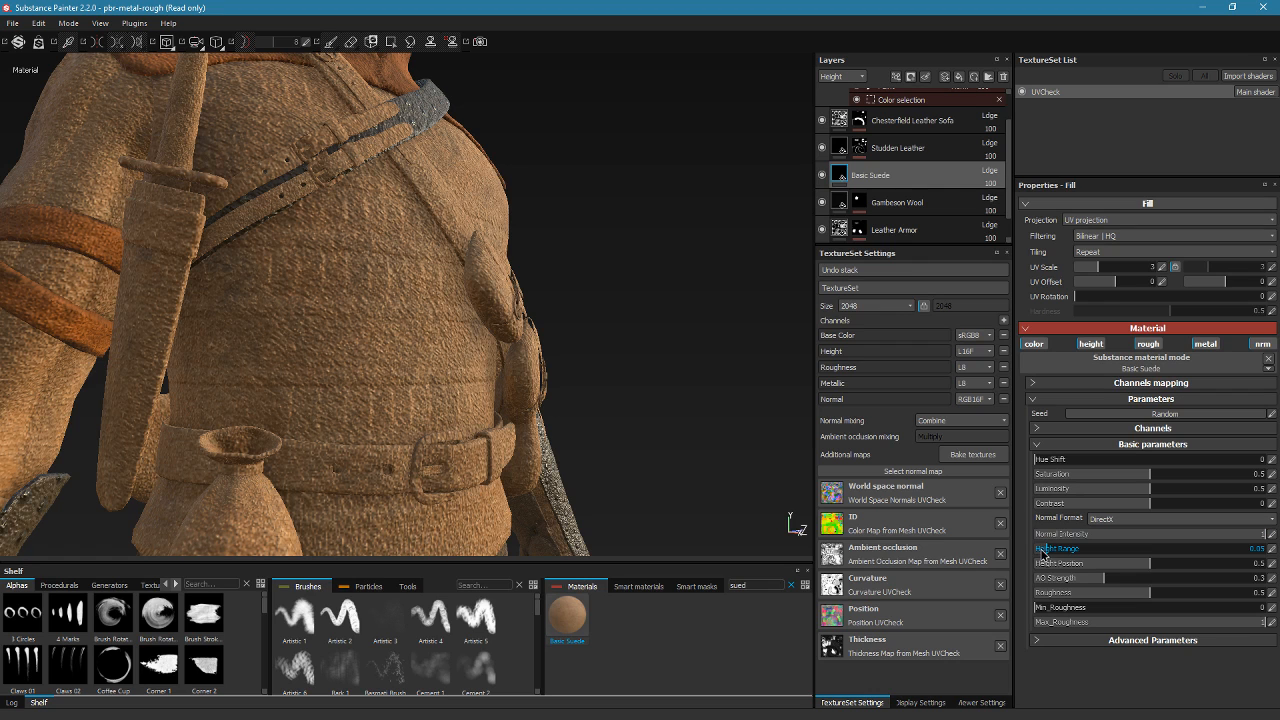
drag(1040, 535, 1153, 546)
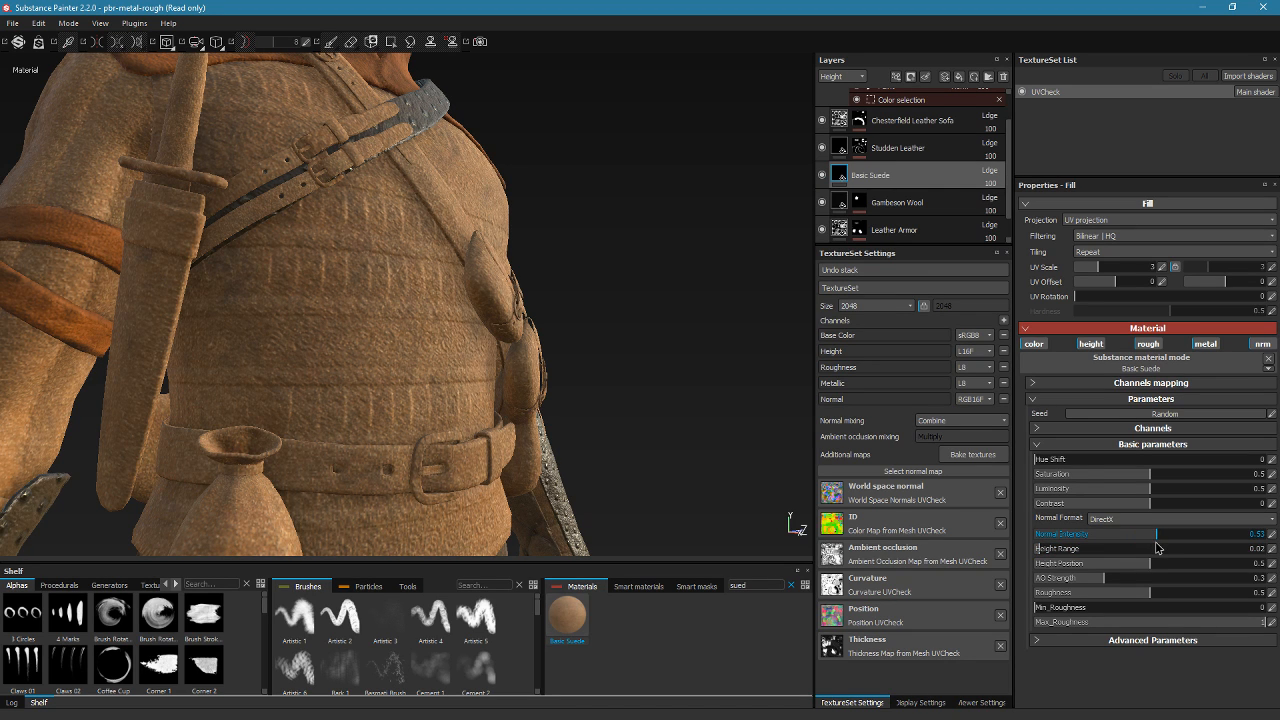
alt+drag(574, 311, 446, 340)
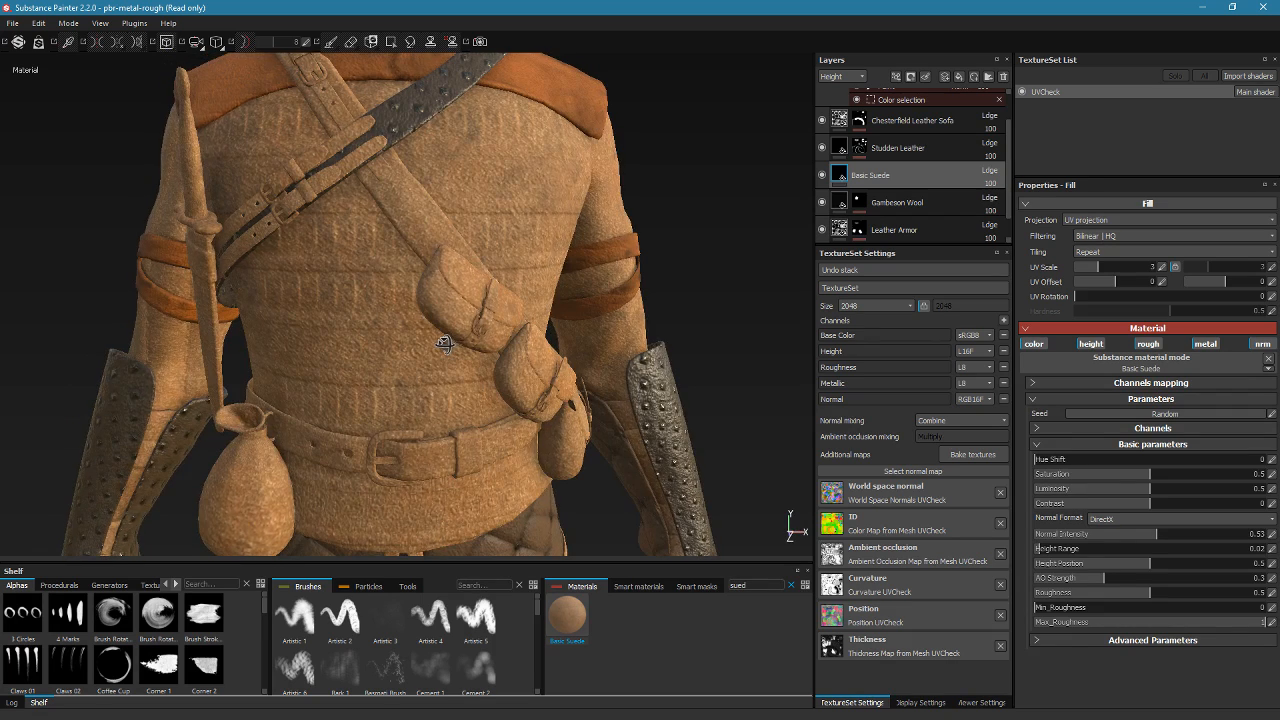
Mask Basic Suede with a color selection, picking the hanging pouch's green ID color, R 159, G 255, B 0
right_click(921, 180)
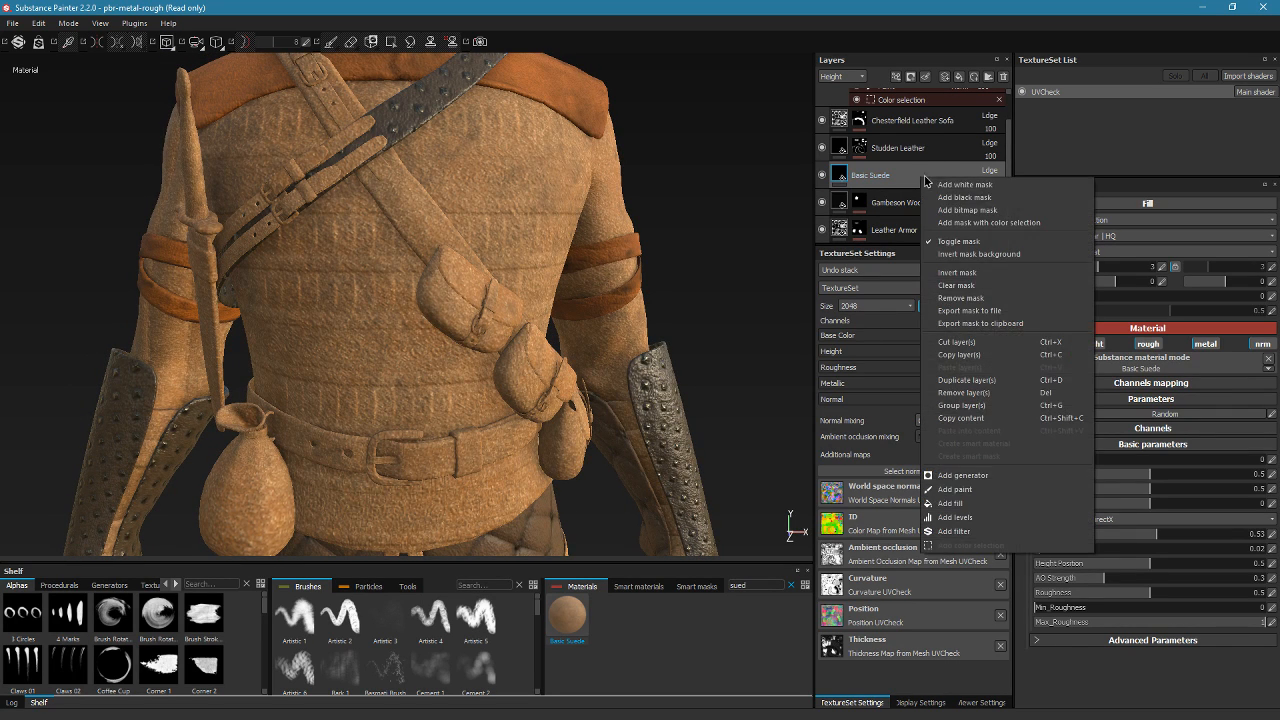
click(1006, 222)
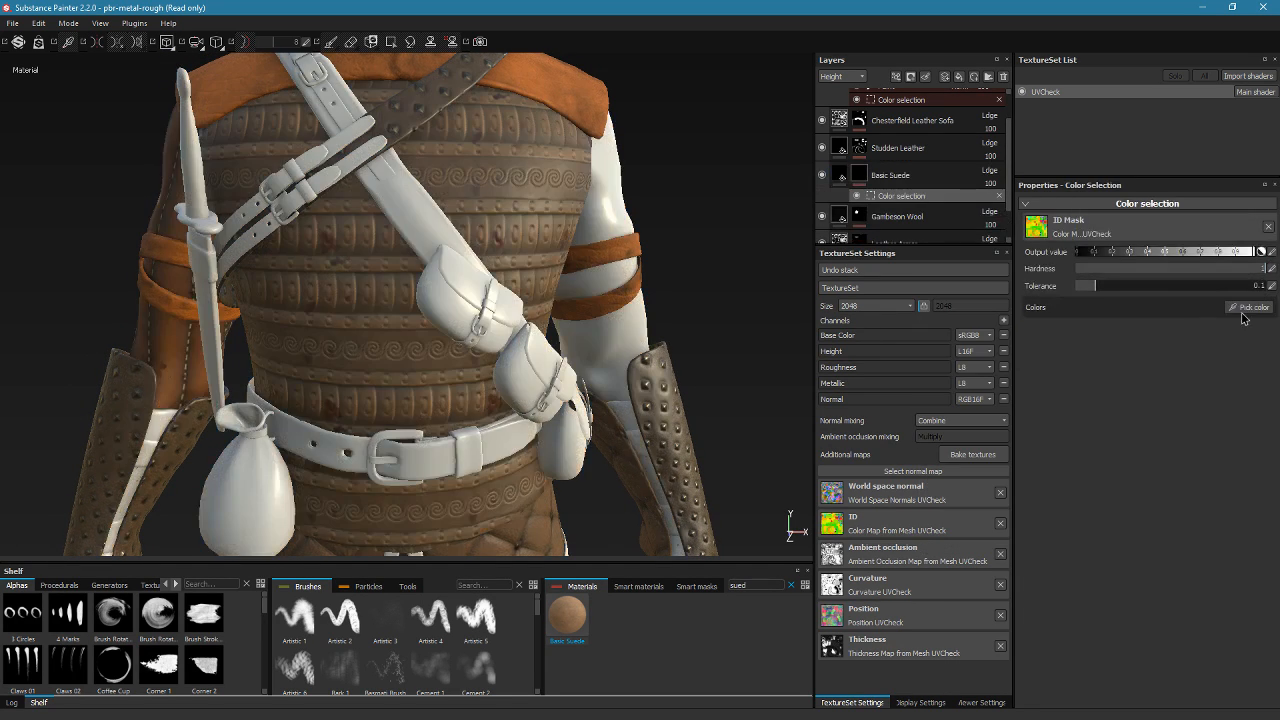
click(1244, 309)
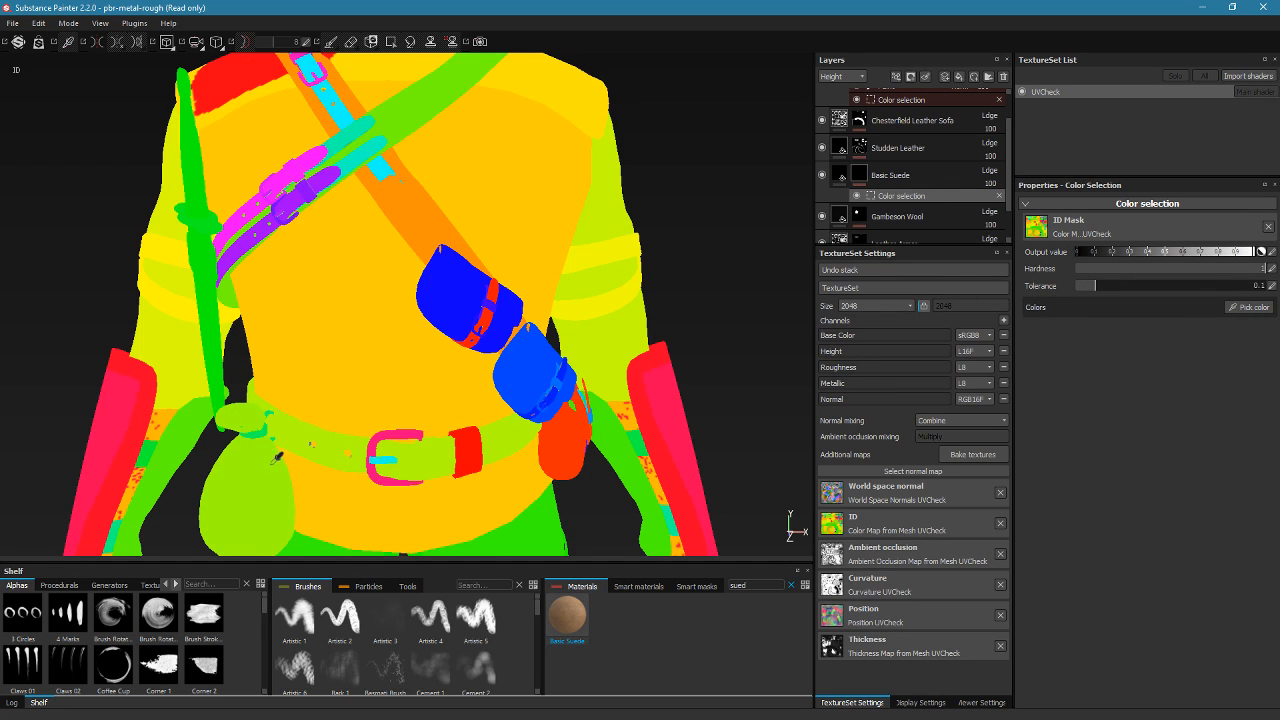
click(274, 460)
alt+drag(366, 423, 866, 326)
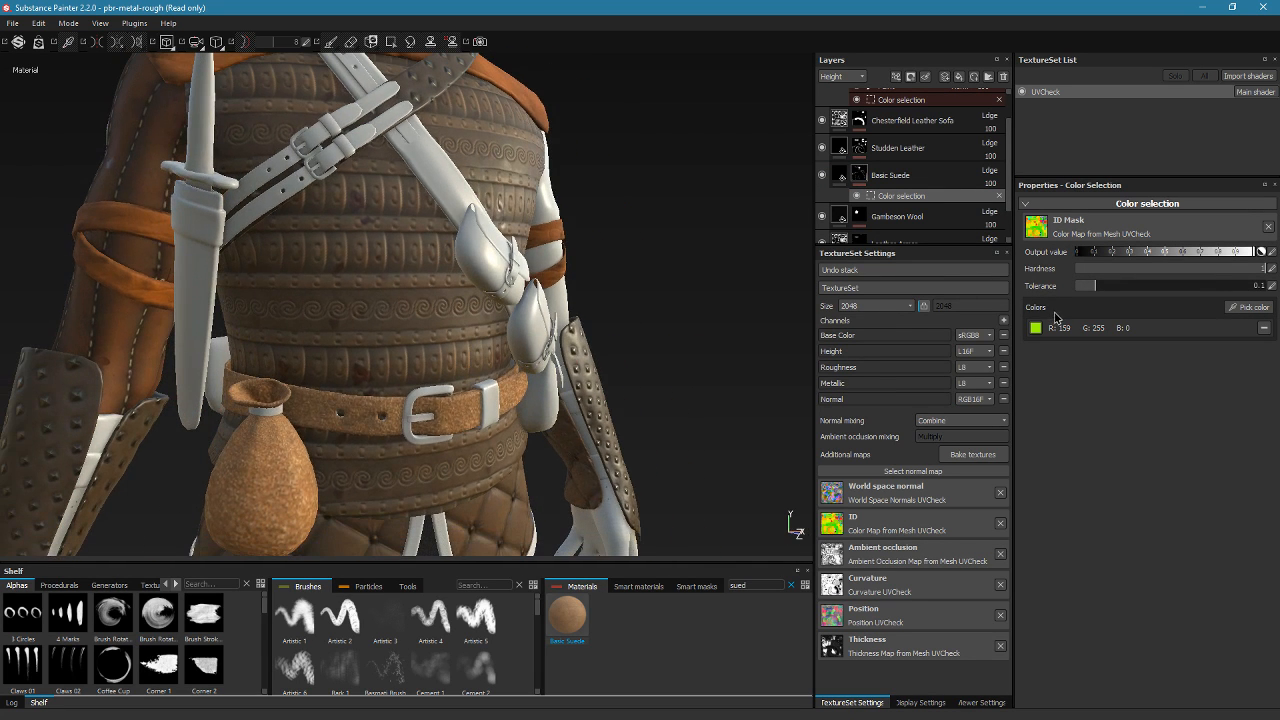
Set the Basic Suede color selection's Tolerance to 0 so the belt is excluded from the mask
drag(1082, 290, 1060, 288)
alt+drag(553, 323, 506, 314)
alt+drag(614, 330, 549, 270)
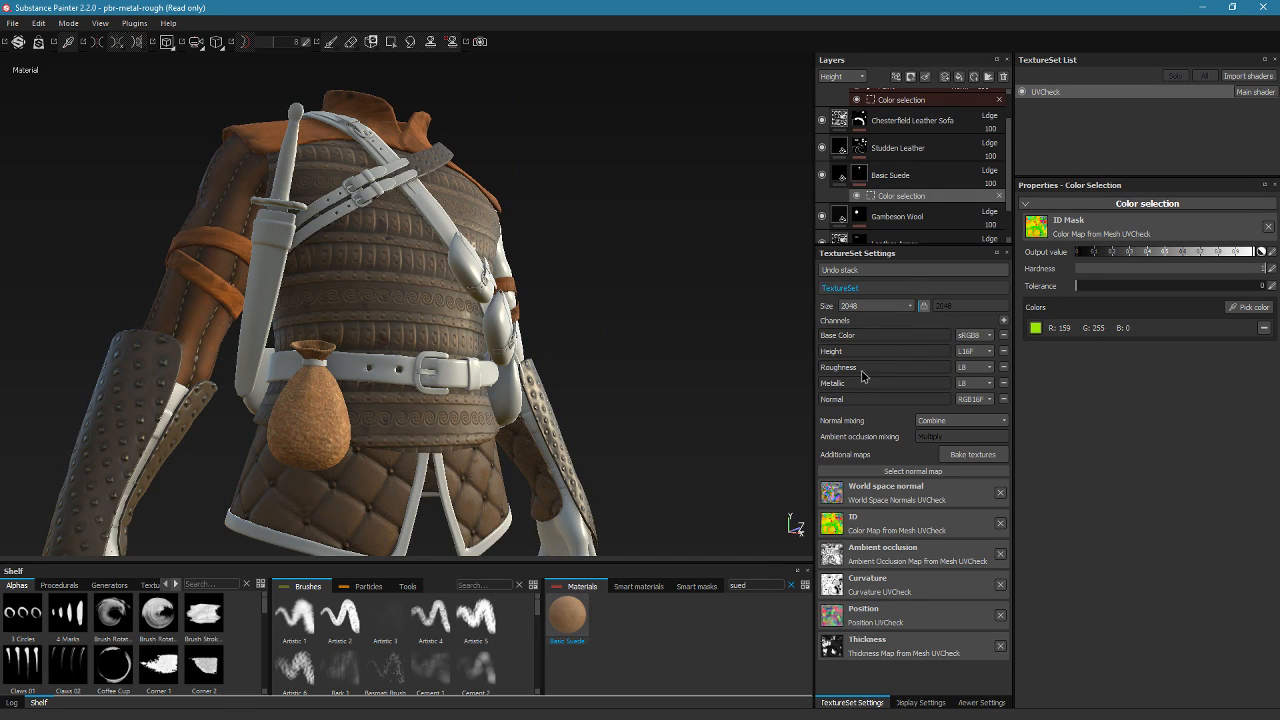
Set Basic Suede's Stain Amount to 0.69, Normal Intensity to 0.23 and Height Range to 0.01
click(895, 175)
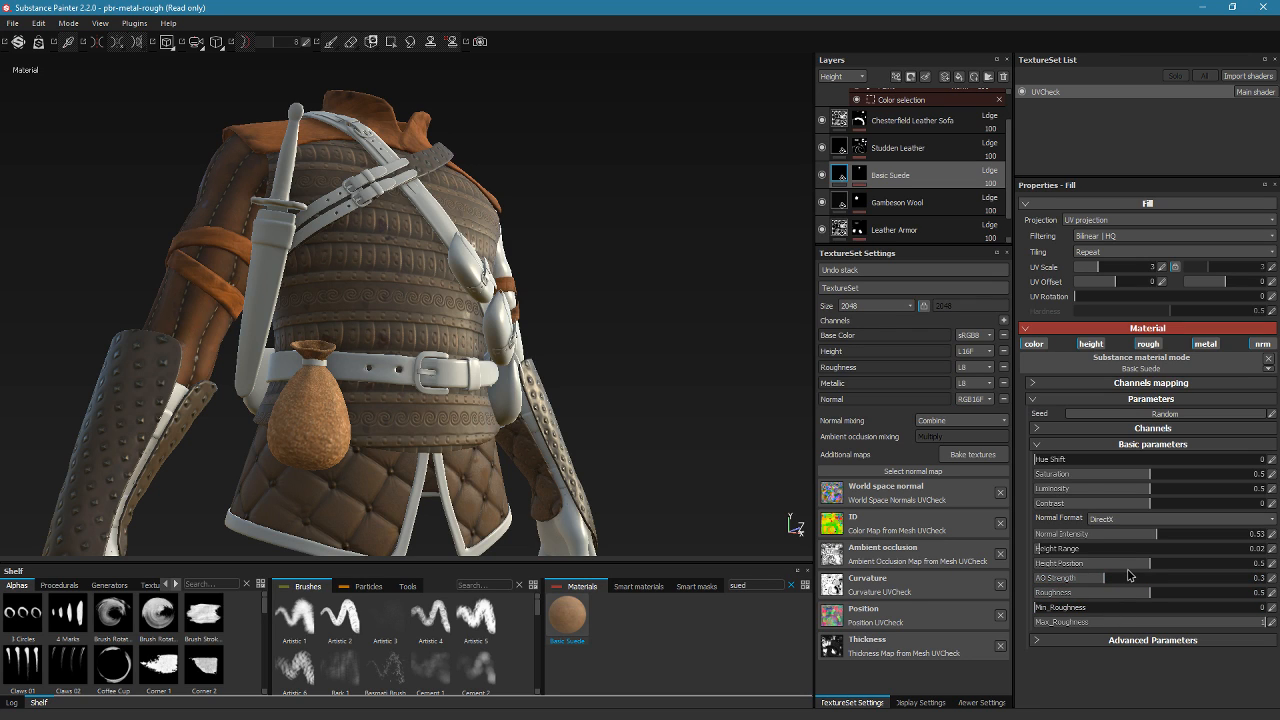
click(1094, 647)
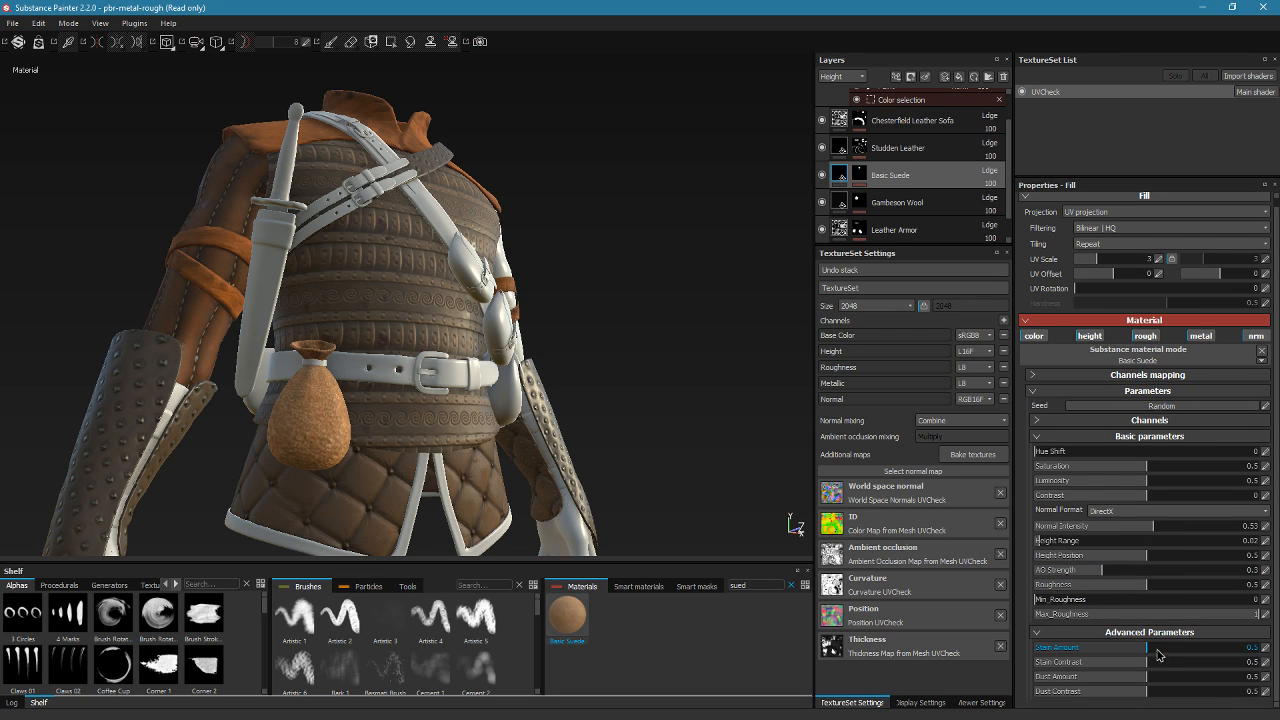
drag(1160, 652, 1188, 655)
click(1088, 528)
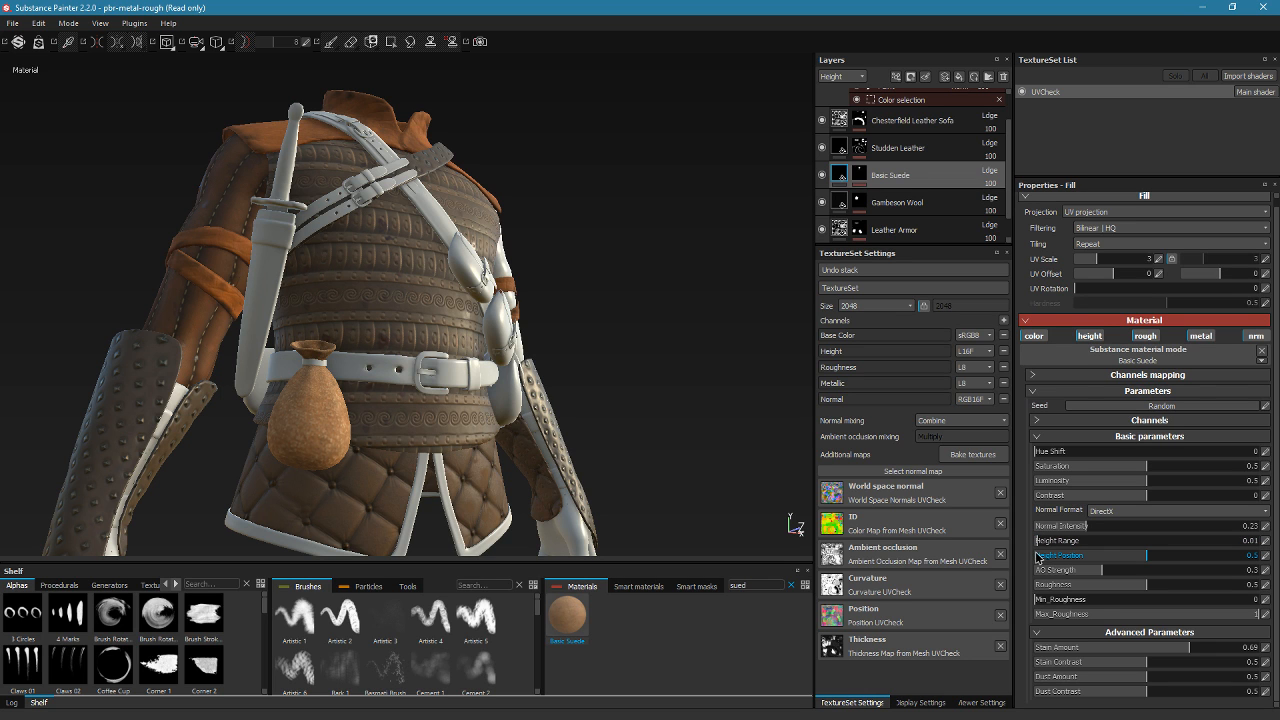
mouse_move(506, 450)
alt+mouse_down()
mouse_move(334, 484)
mouse_move(487, 444)
alt+mouse_up()
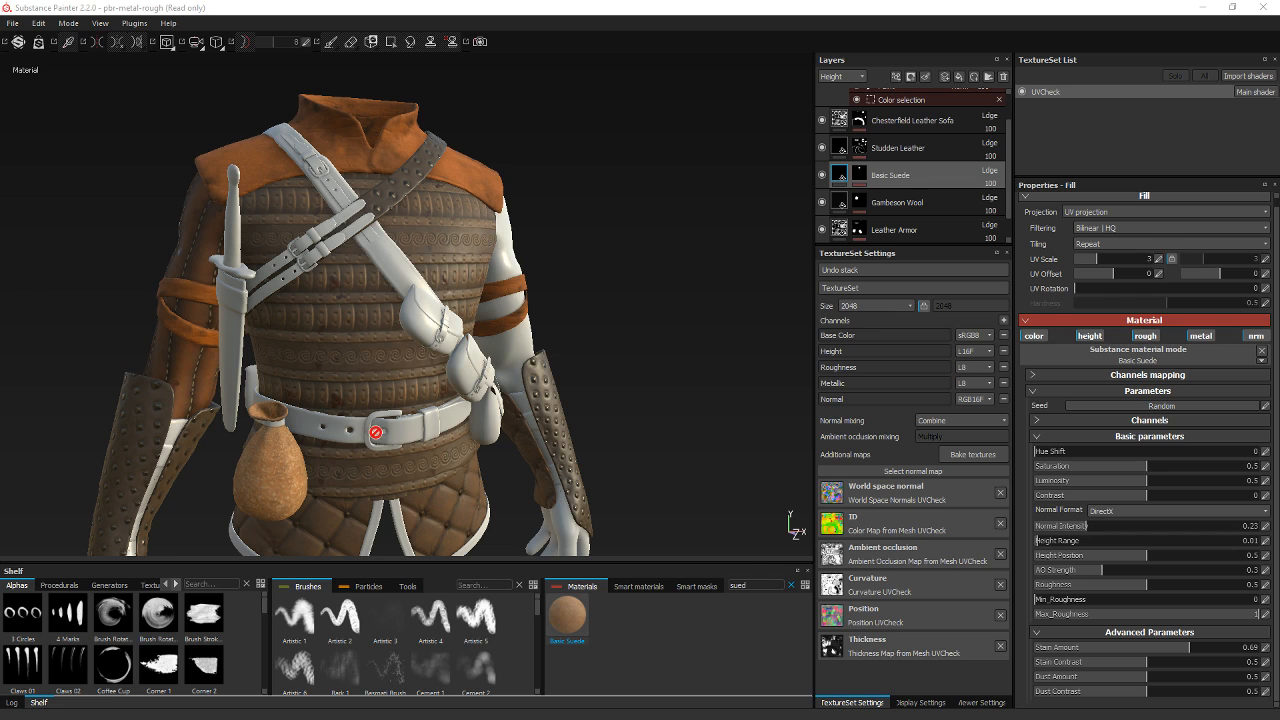
Search the materials for "snake" and add Snakeskin Patterned Leather as a fill layer just below Studden Leather
click(751, 587)
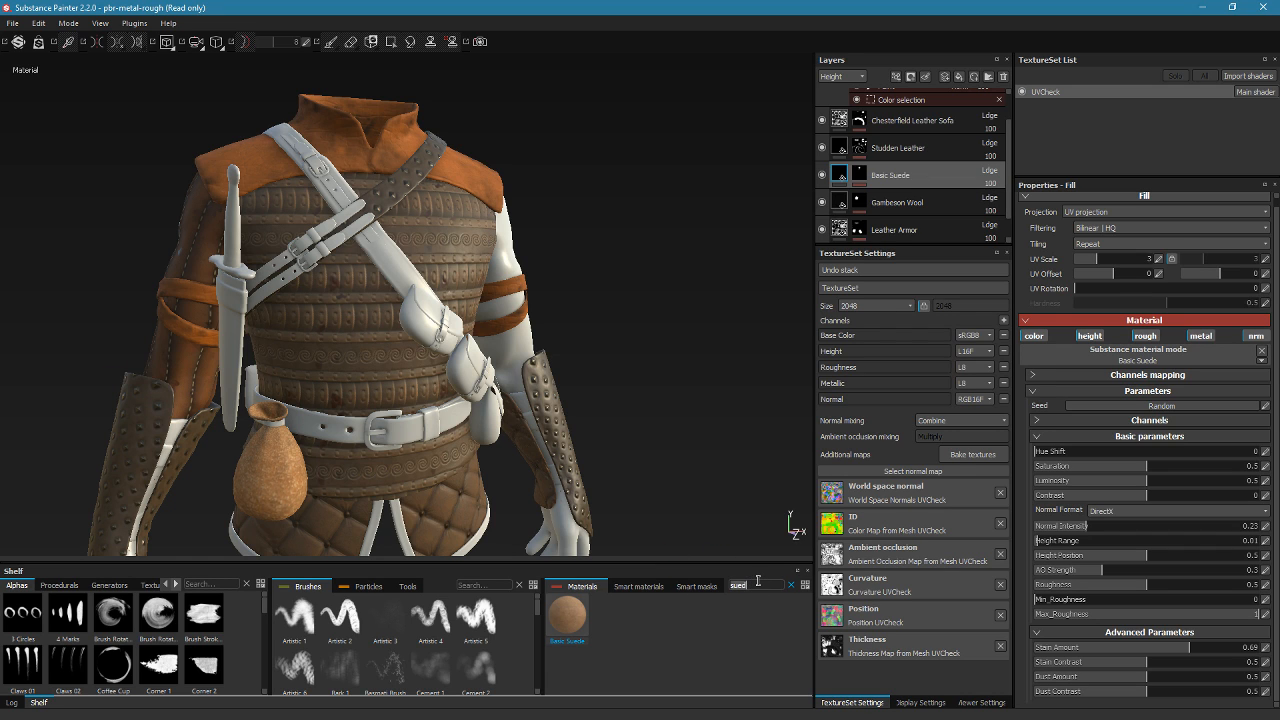
text(snak)
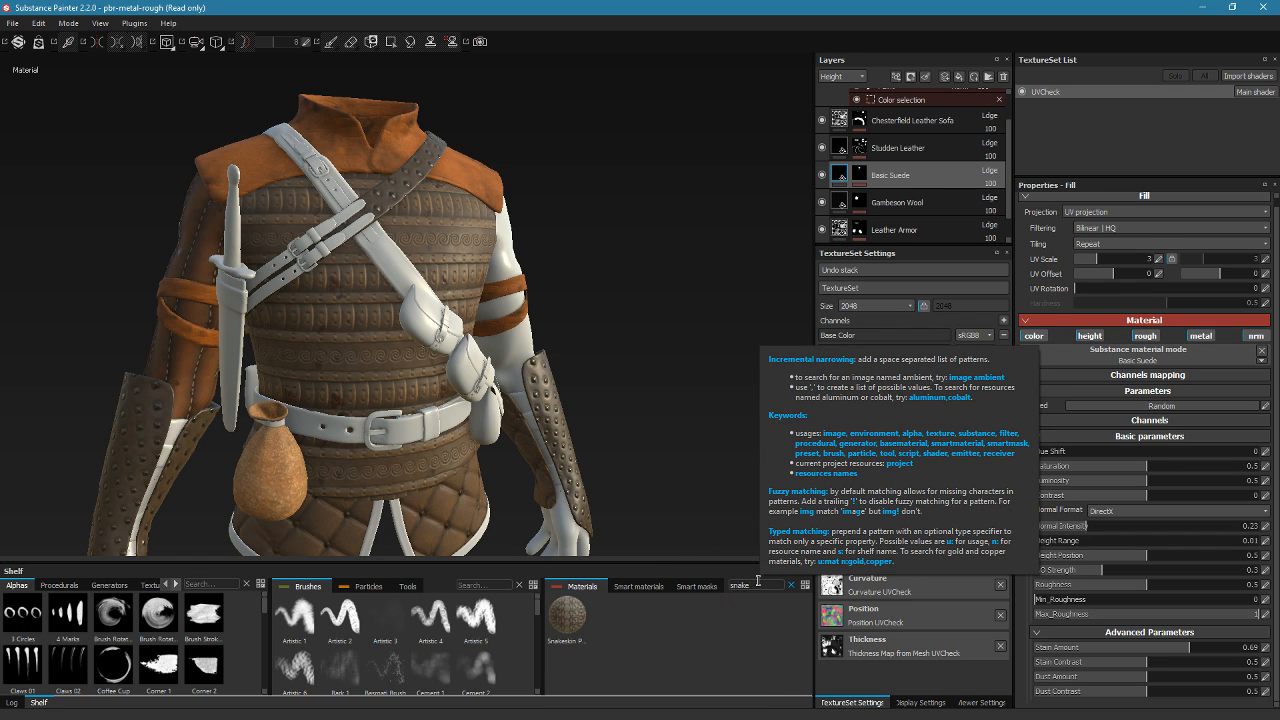
text(e)
drag(567, 612, 911, 184)
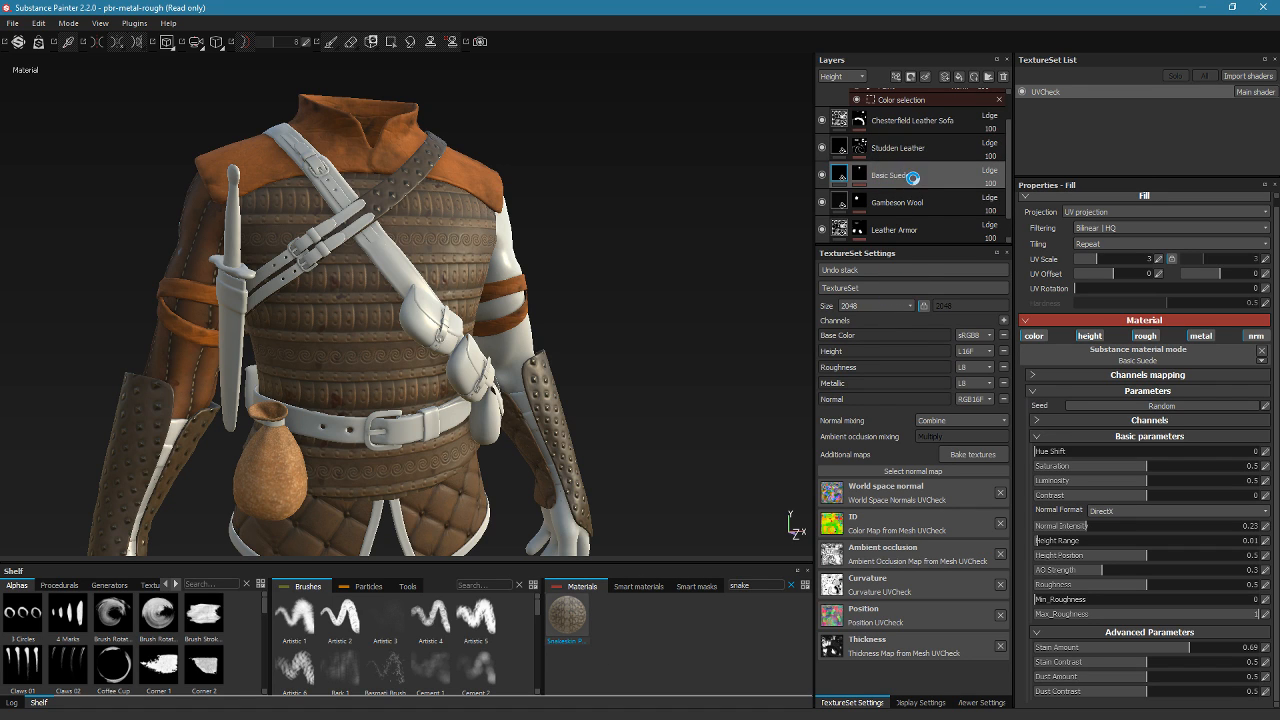
Set the Gambeson Wool layer's Height Range to 0.11 in its basic parameters
click(882, 210)
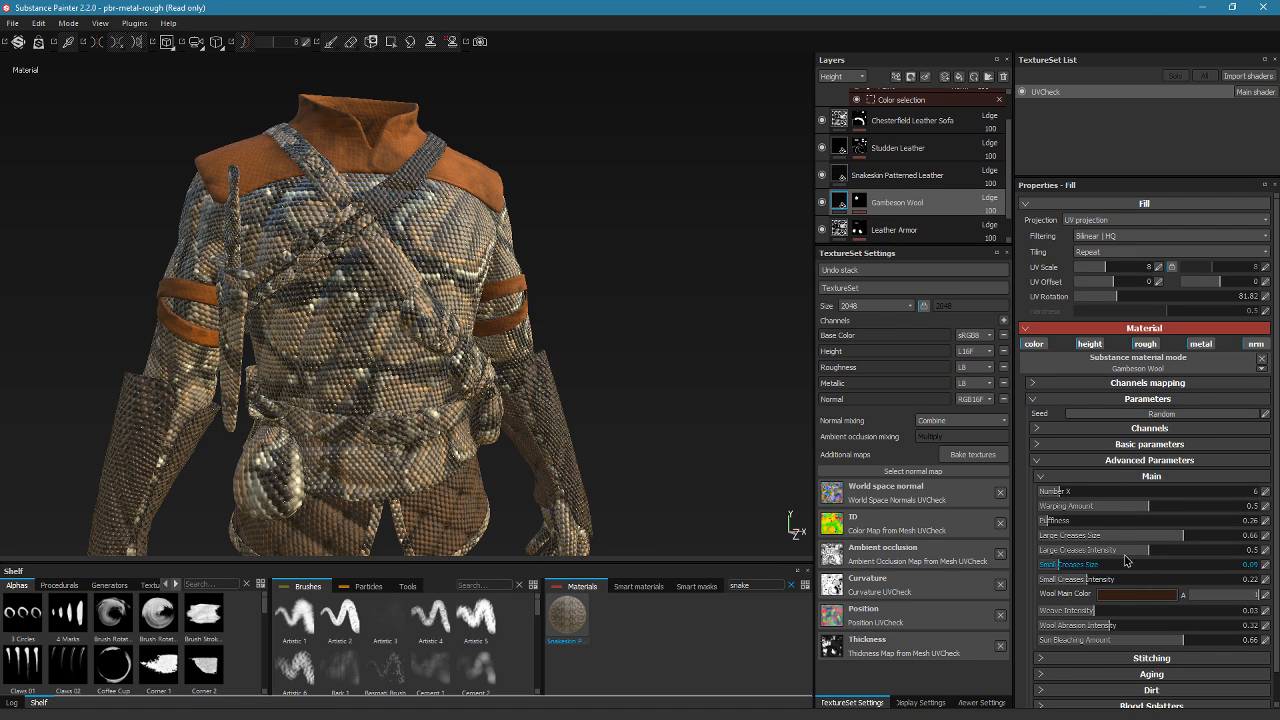
click(1140, 444)
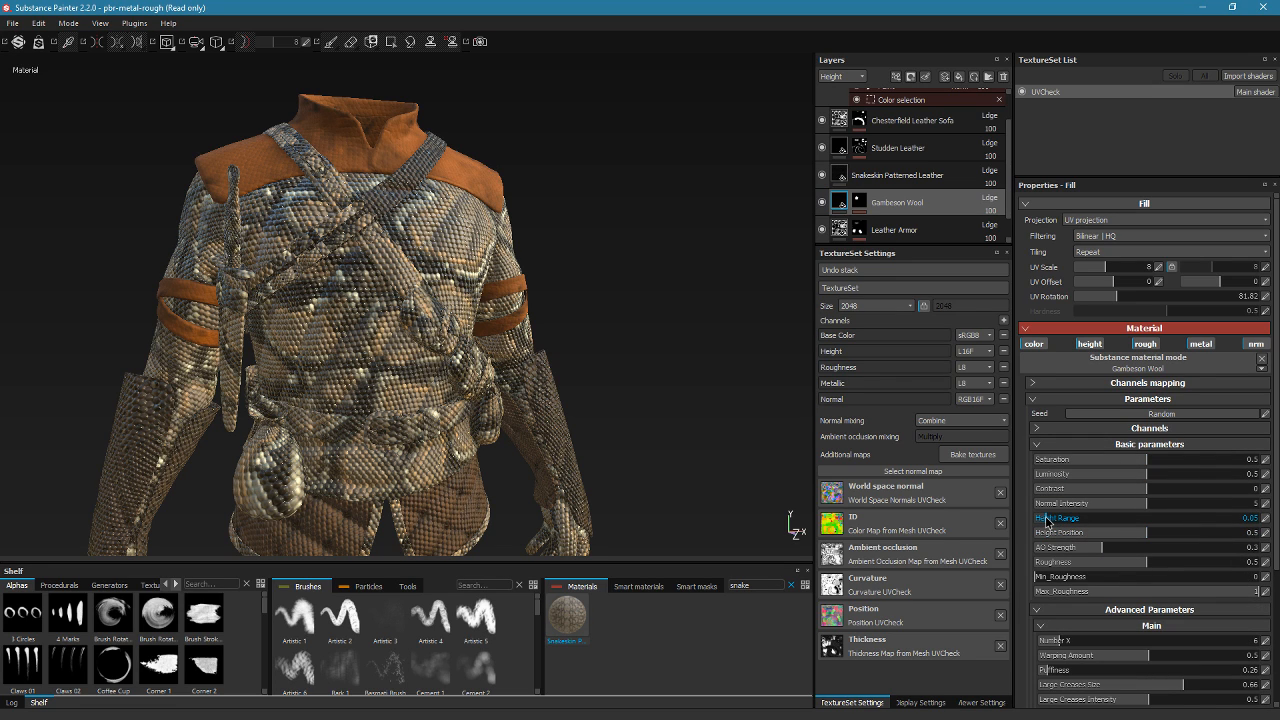
drag(1047, 520, 1058, 520)
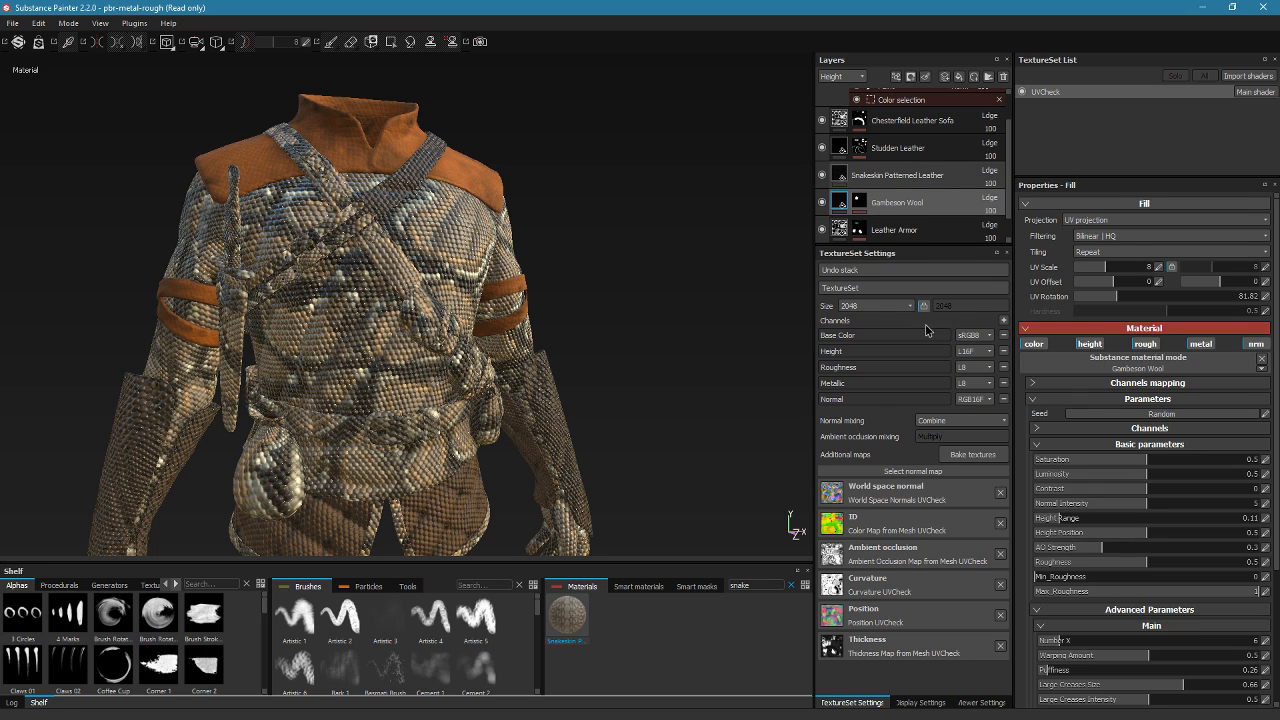
Set the Snakeskin Patterned Leather layer's Height Range to 0.07 and check it on the model
click(1060, 444)
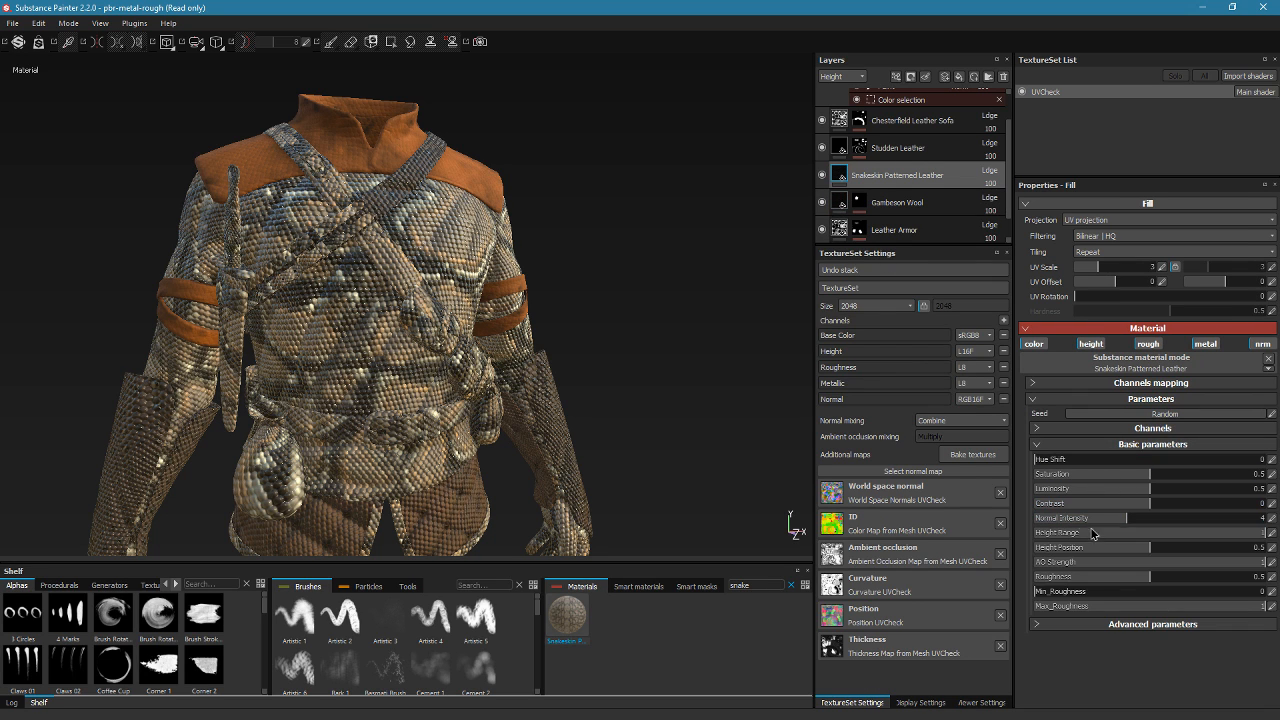
drag(1092, 533, 1050, 540)
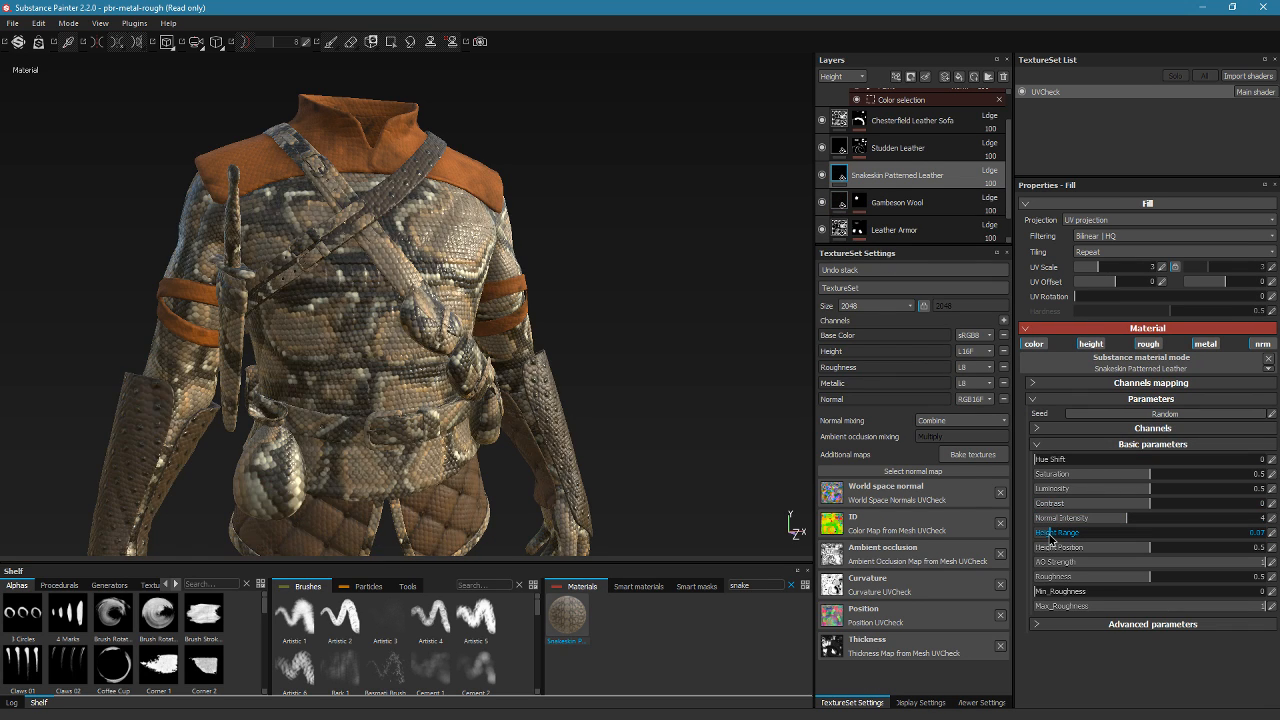
alt+drag(470, 490, 526, 486)
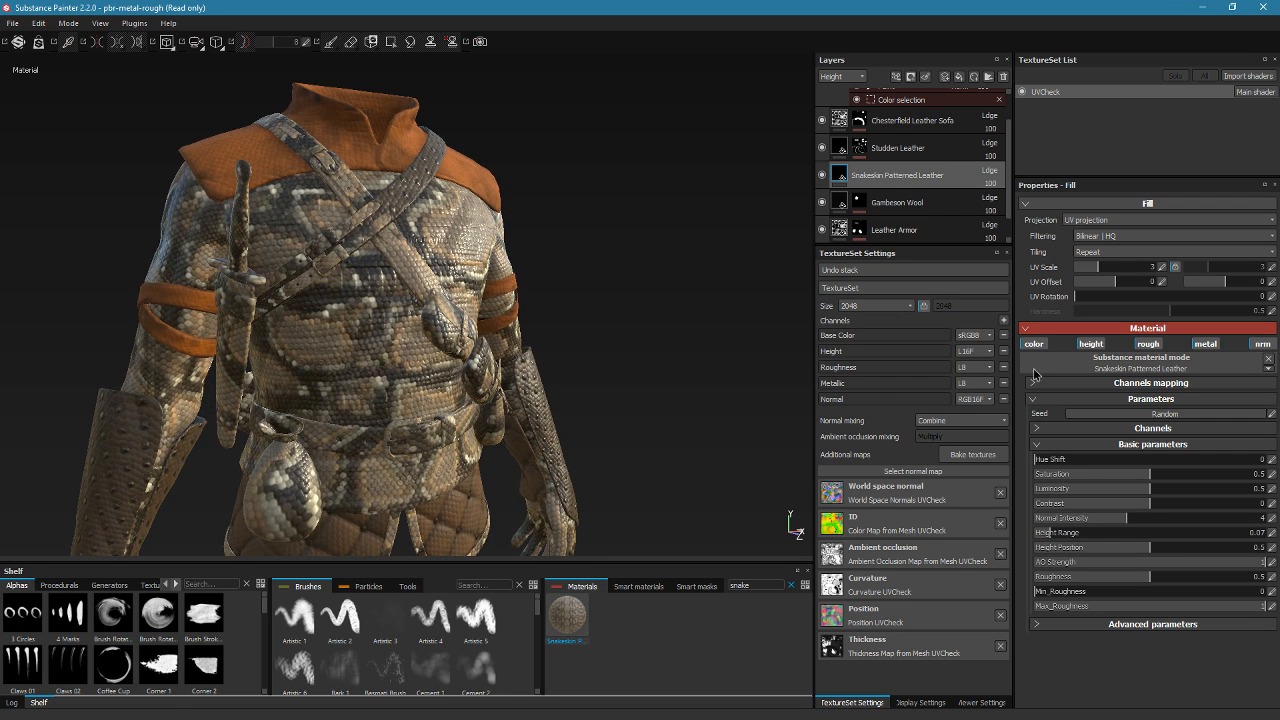
Set the Snakeskin Patterned Leather's UV Scale to 14.85 and mask it to the pouch's green ID colour with Tolerance 0.04
drag(1098, 267, 1115, 270)
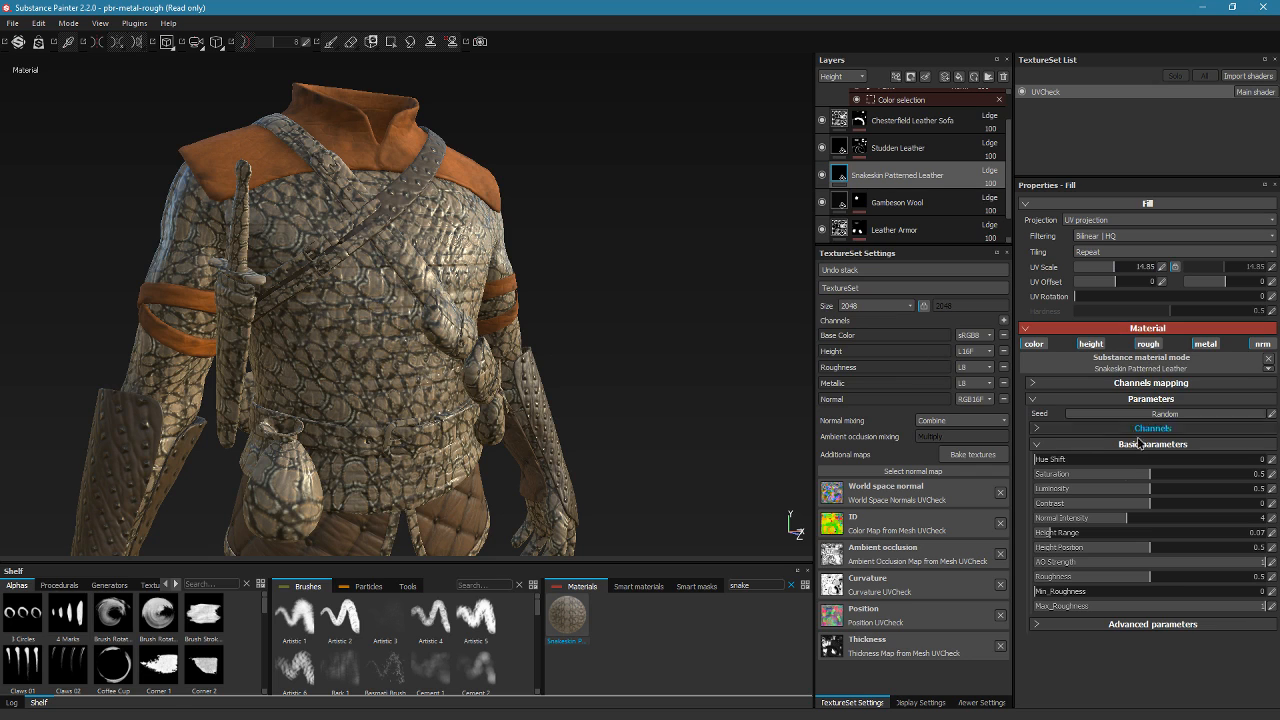
right_click(896, 175)
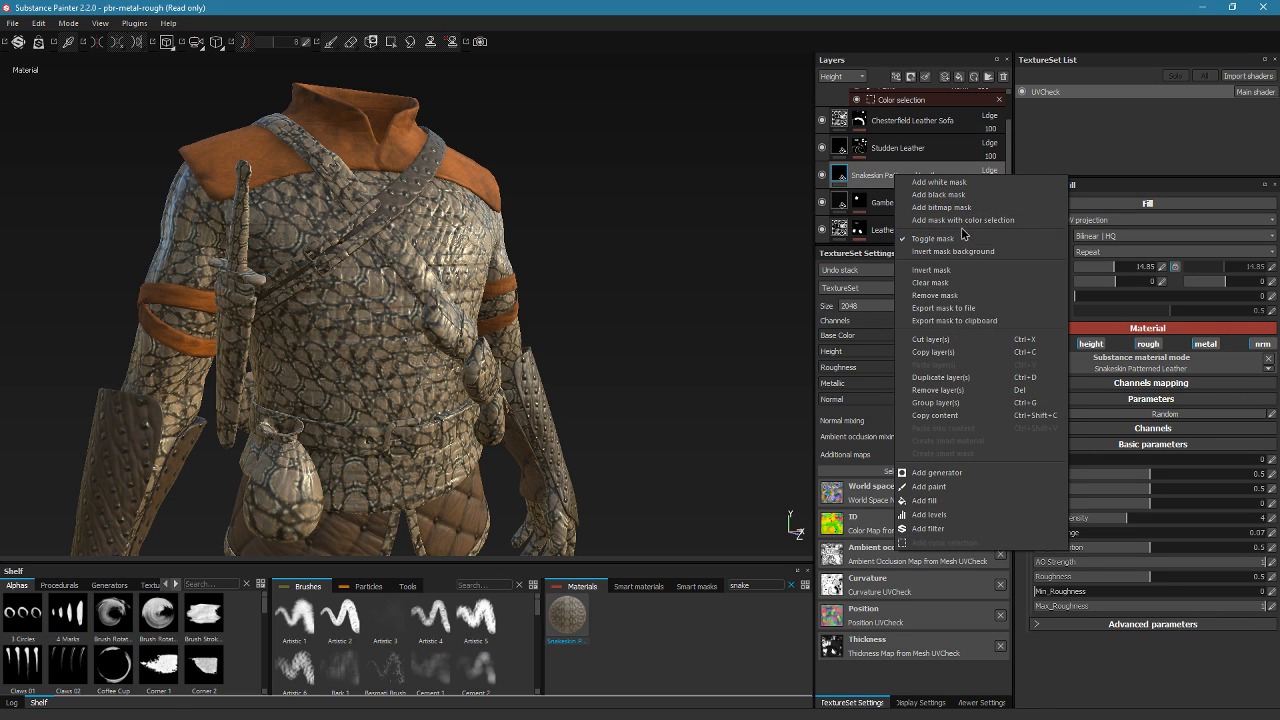
click(962, 220)
click(1248, 308)
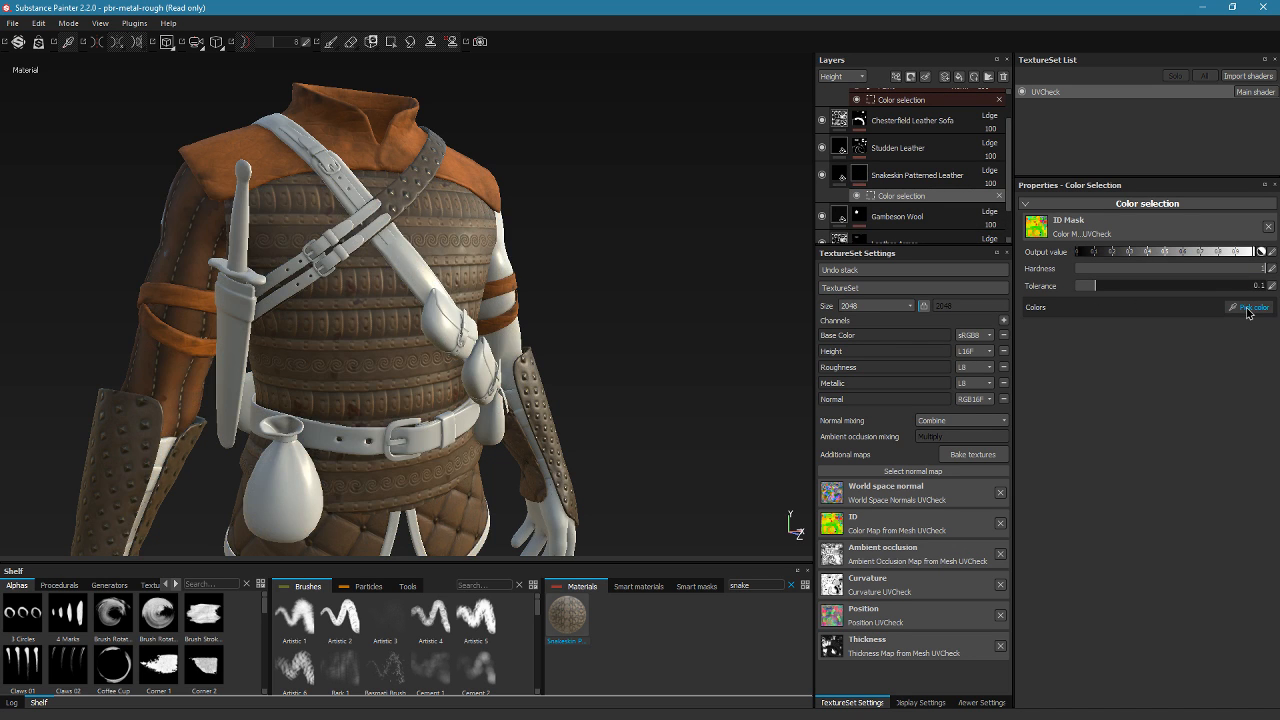
click(301, 488)
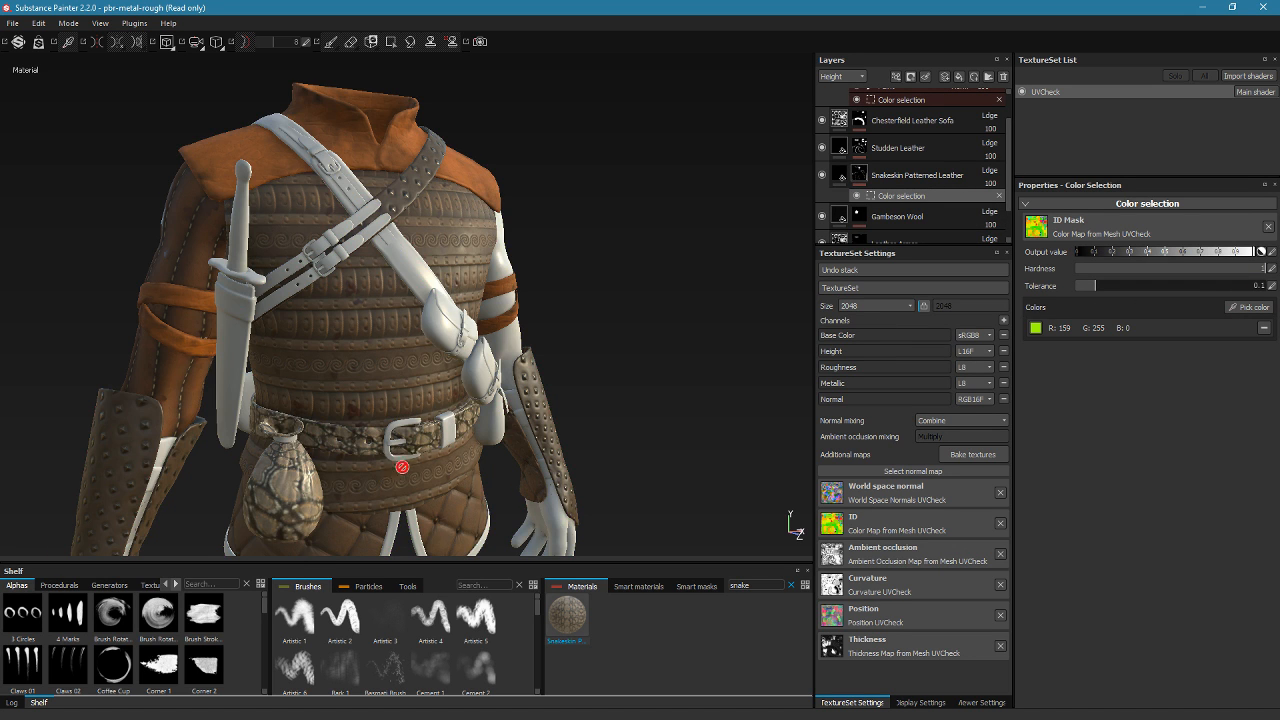
alt+drag(402, 467, 368, 444)
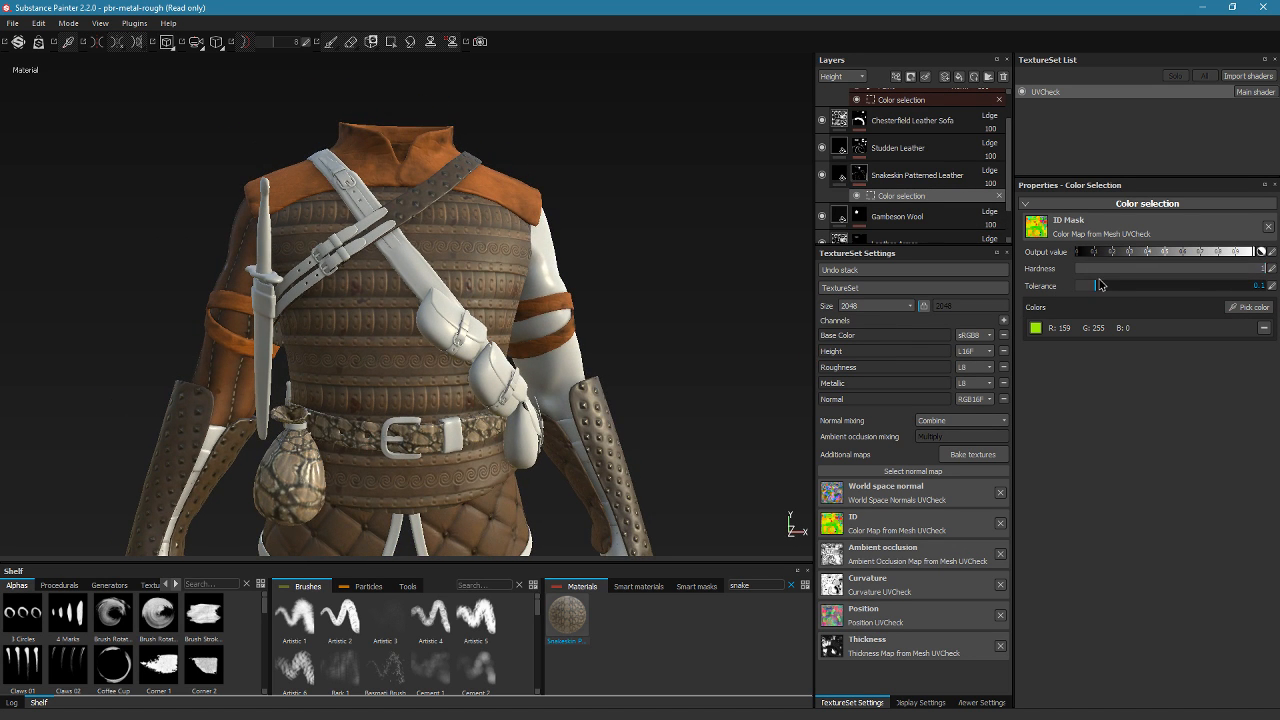
alt+drag(389, 424, 540, 350)
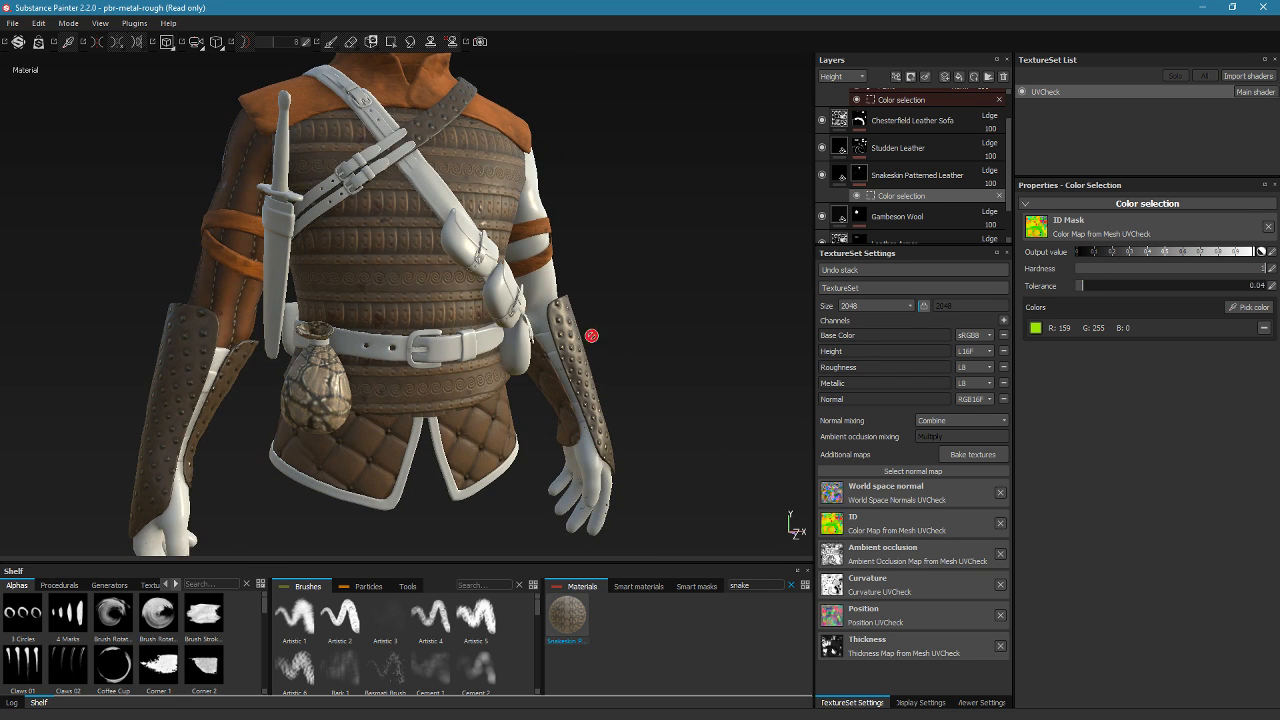
Set the Snakeskin Patterned Leather layer's UV Scale to 15.62 and inspect the pouch and torso on the model
click(838, 175)
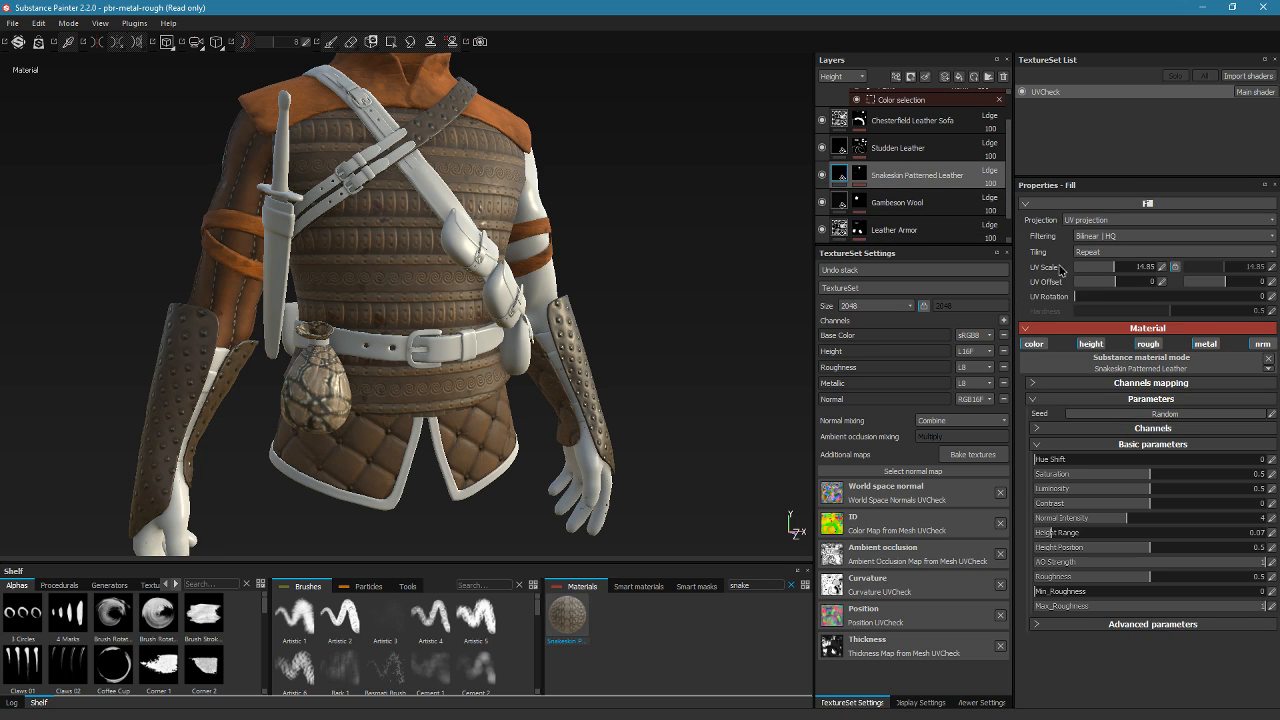
drag(1120, 270, 1115, 270)
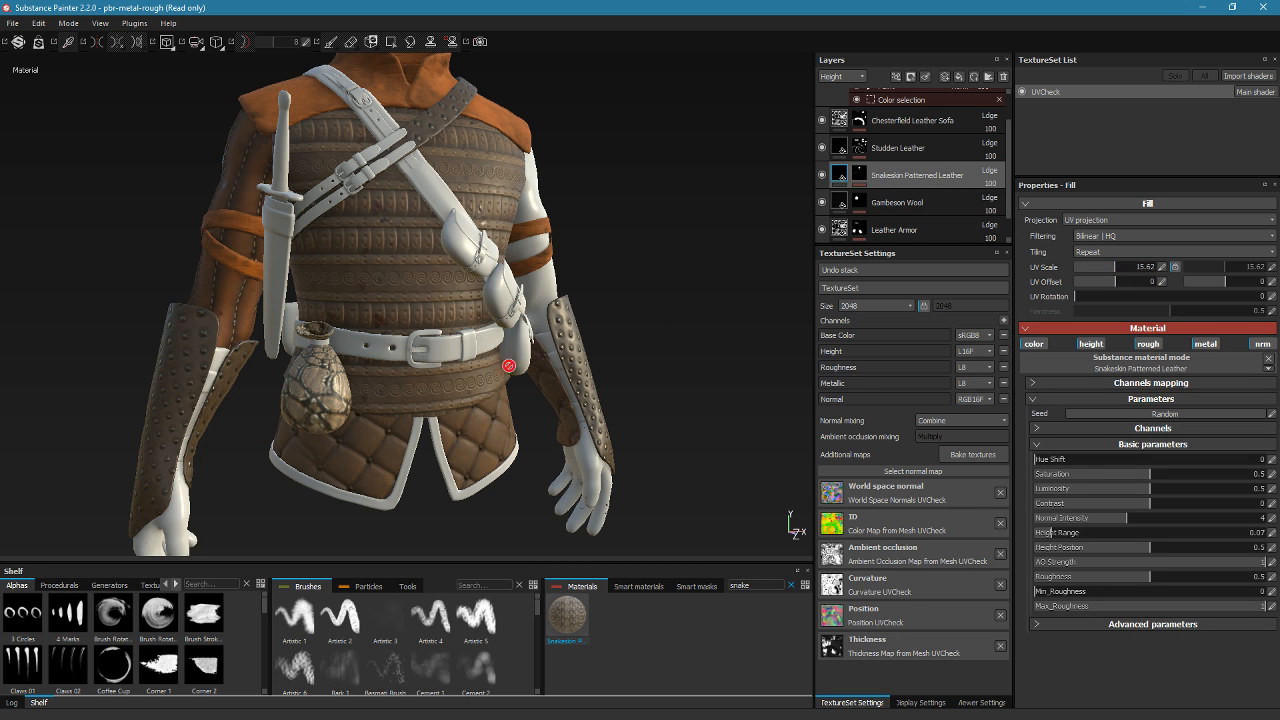
alt+drag(480, 360, 420, 410)
alt+right_drag(420, 420, 430, 305)
alt+drag(430, 305, 405, 344)
alt+middle_drag(405, 344, 205, 430)
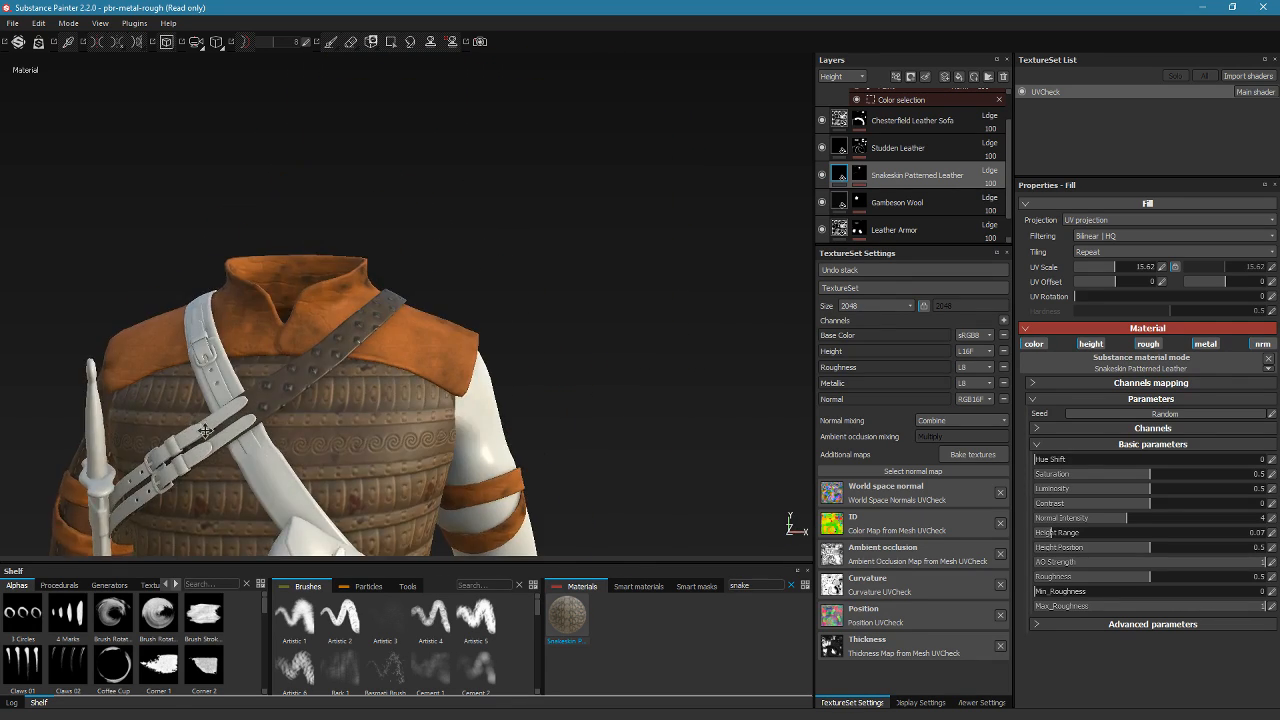
key(f)
scroll(380, 290, up, 3)
mouse_move(415, 306)
alt+mouse_down()
mouse_move(586, 271)
mouse_move(553, 190)
mouse_move(734, 200)
mouse_move(606, 160)
mouse_move(443, 248)
mouse_move(173, 258)
alt+mouse_up()
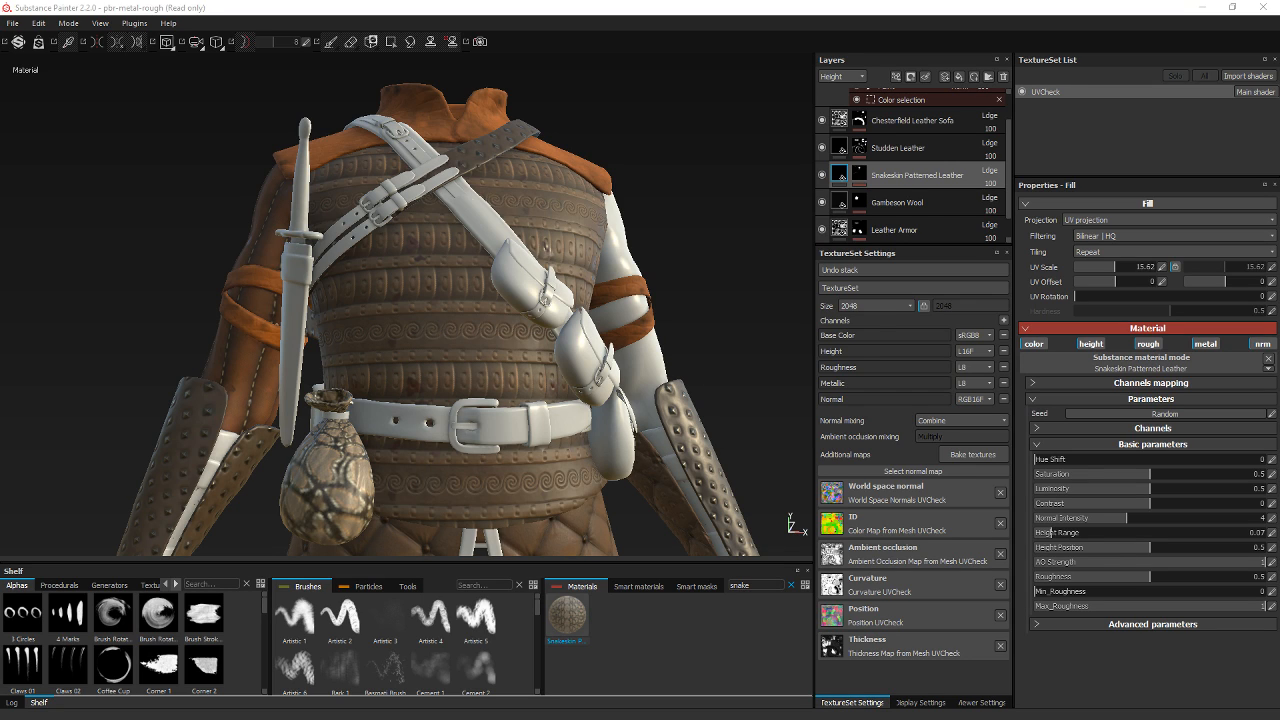
Search the materials for "leather" and add Plain Leather below Studden Leather in place of the snakeskin layer
drag(0, 440, 654, 640)
click(761, 583)
text(leather)
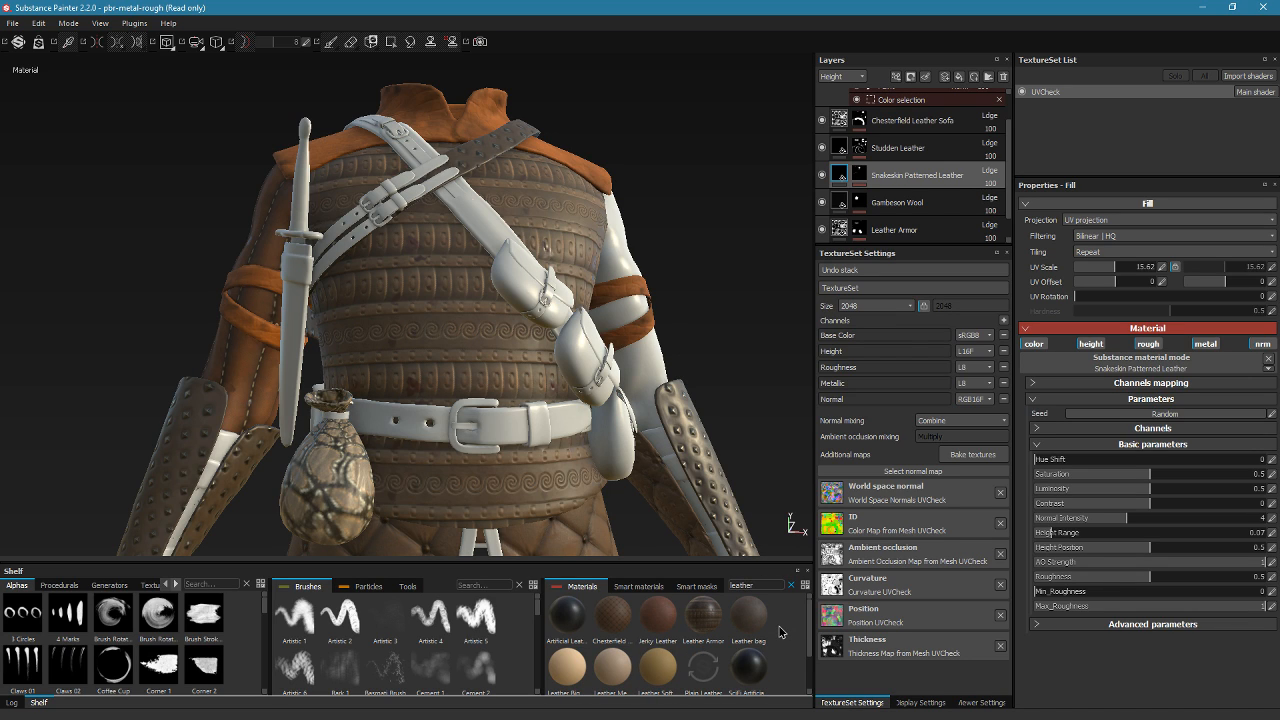
scroll(780, 632, down, 1)
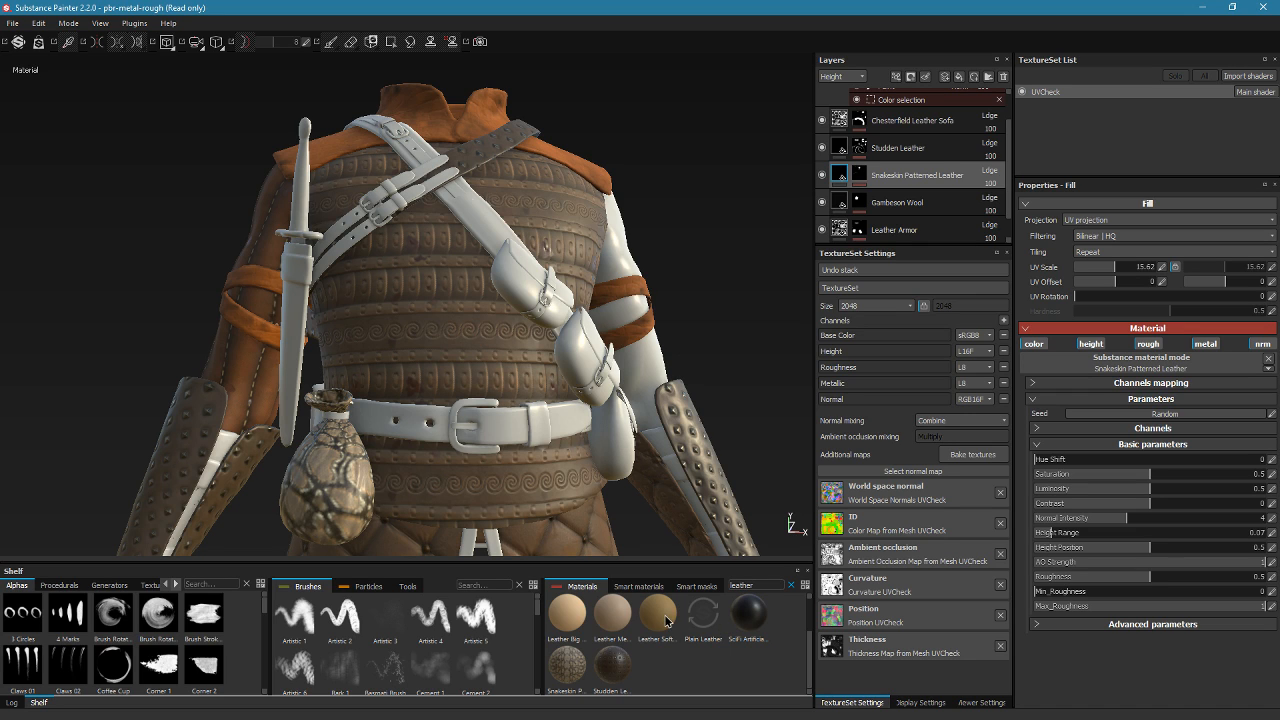
drag(703, 614, 893, 172)
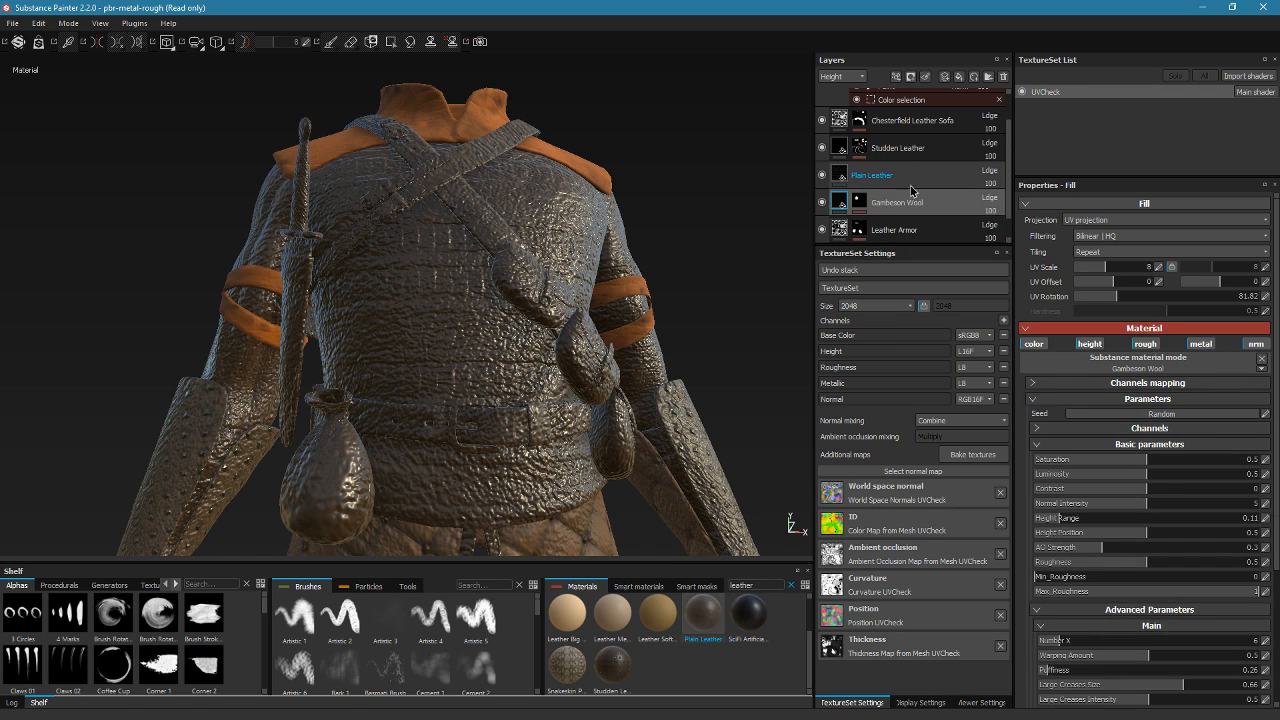
Set the Plain Leather layer's Height Range to 0.08 and expand its advanced parameters
click(1066, 444)
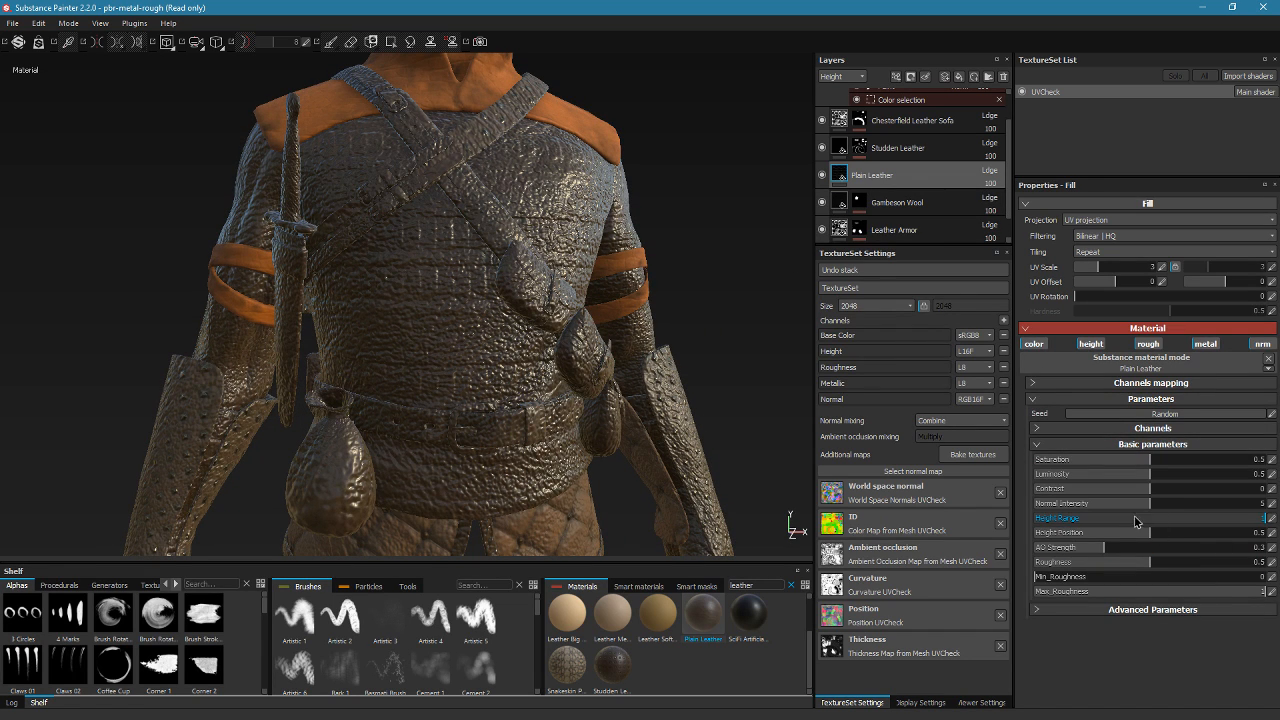
drag(1053, 526, 1050, 526)
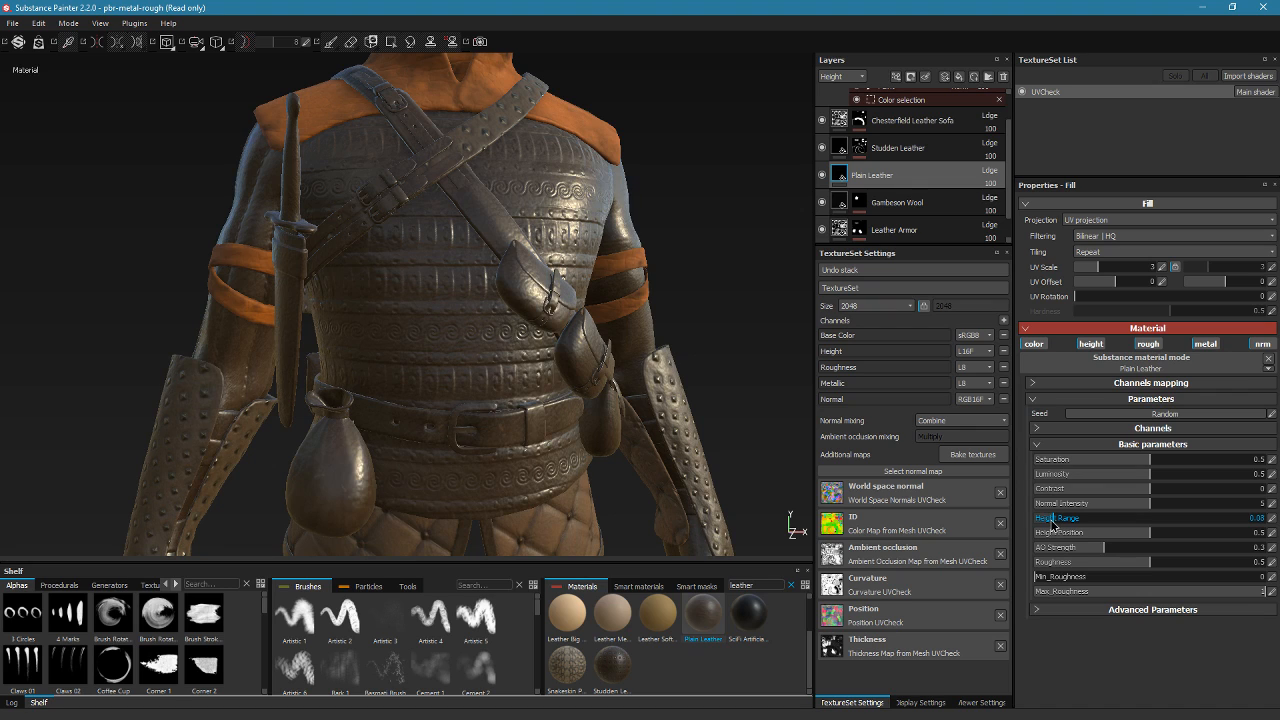
click(1100, 609)
scroll(1100, 621, down, 1)
click(1098, 612)
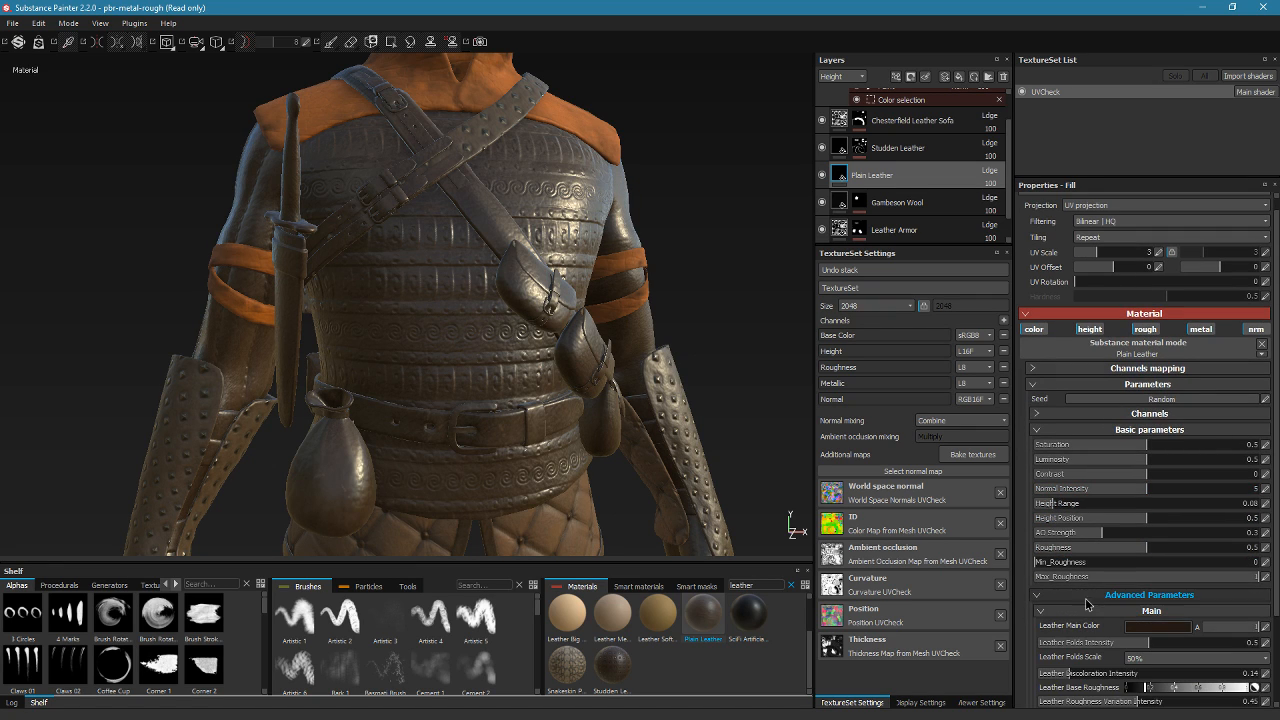
Raise Plain Leather's Leather Base Roughness to a lighter grey and set its Leather Folds Intensity to 0.75
scroll(1130, 610, down, 3)
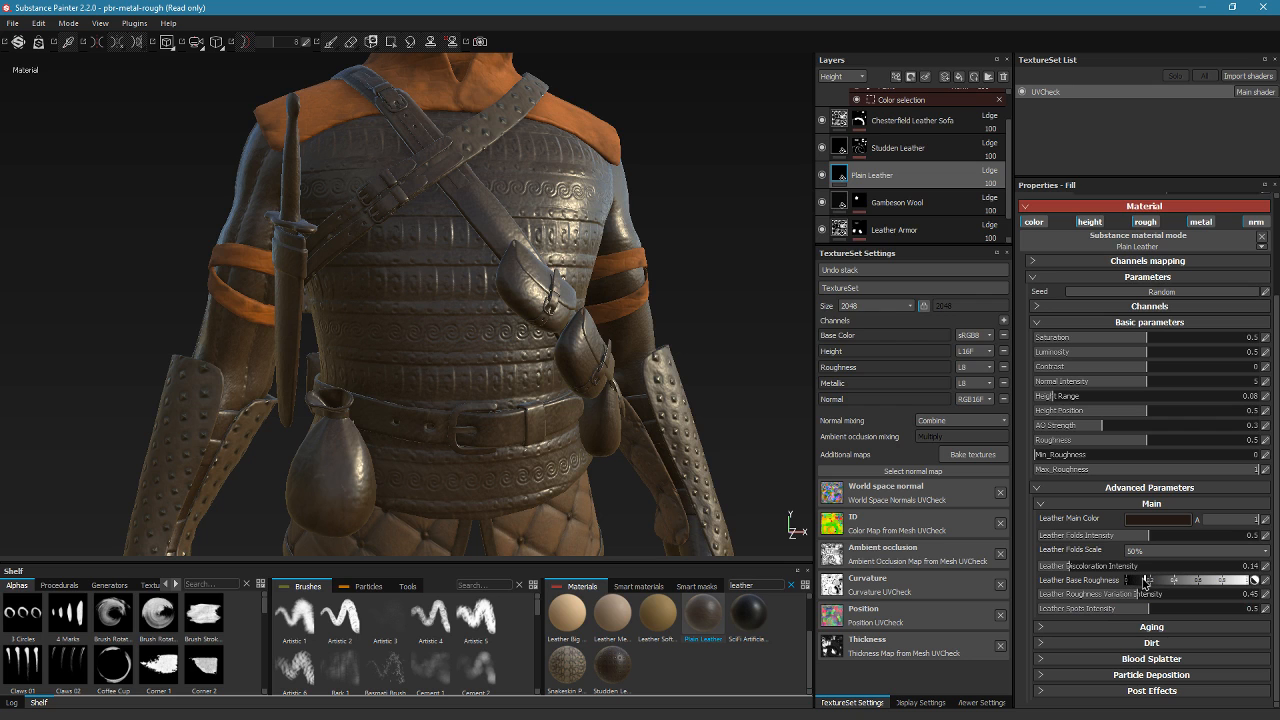
drag(1145, 583, 1176, 586)
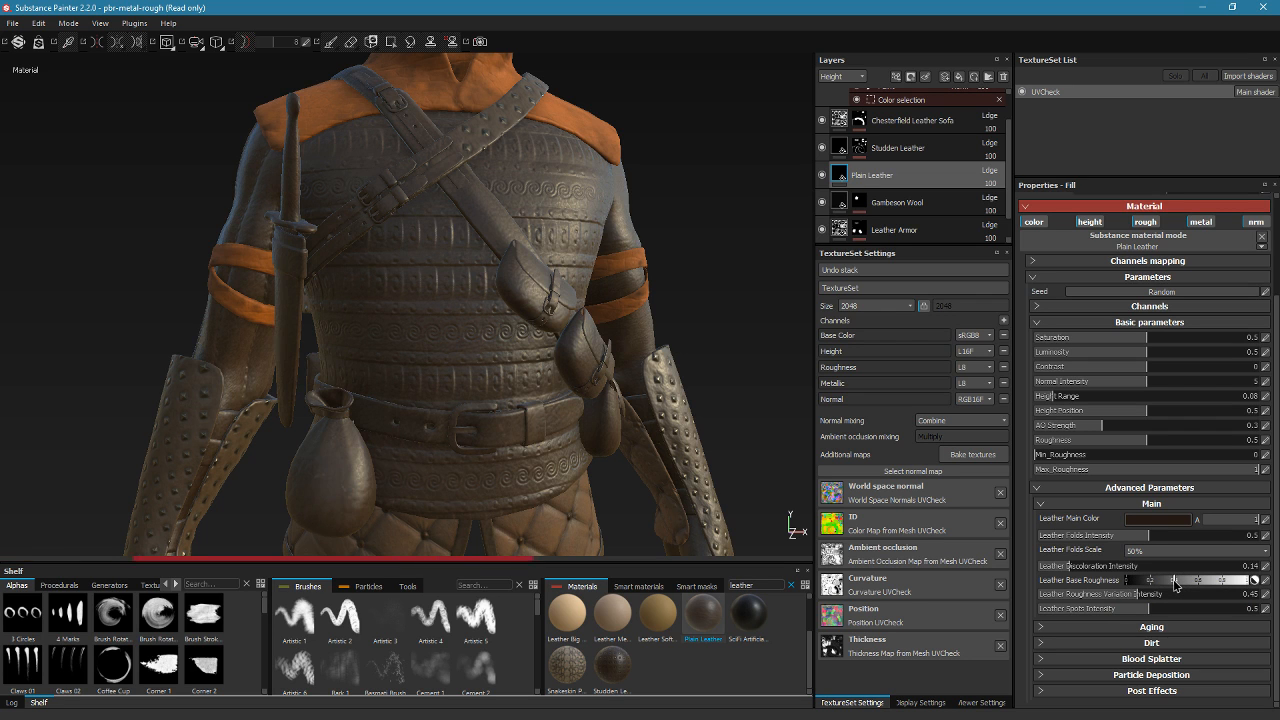
alt+drag(578, 341, 575, 414)
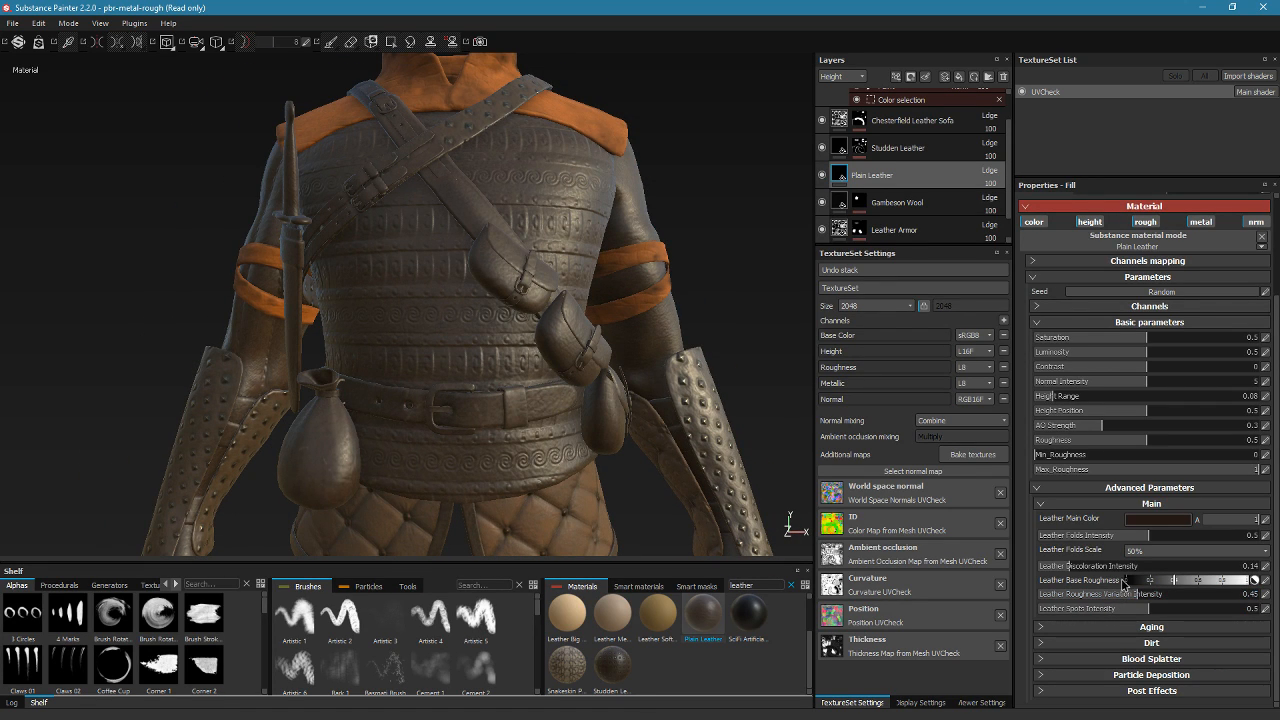
drag(1148, 536, 1199, 541)
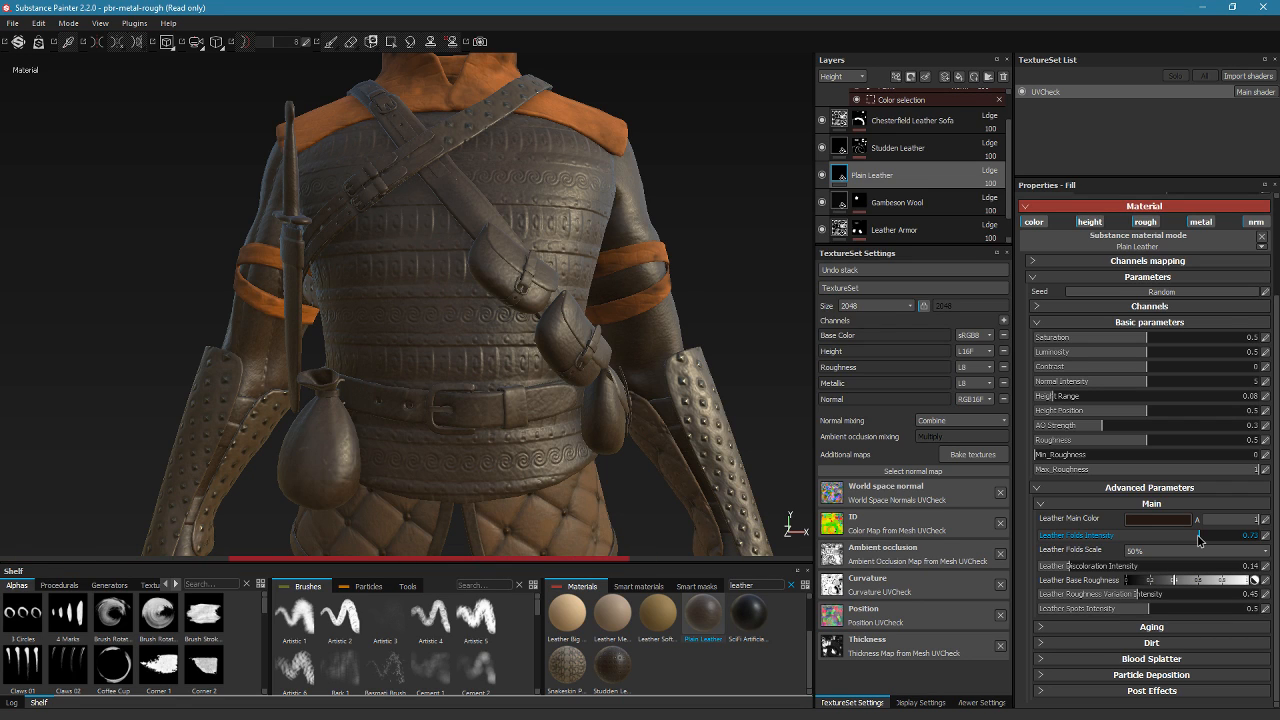
drag(1199, 539, 1205, 539)
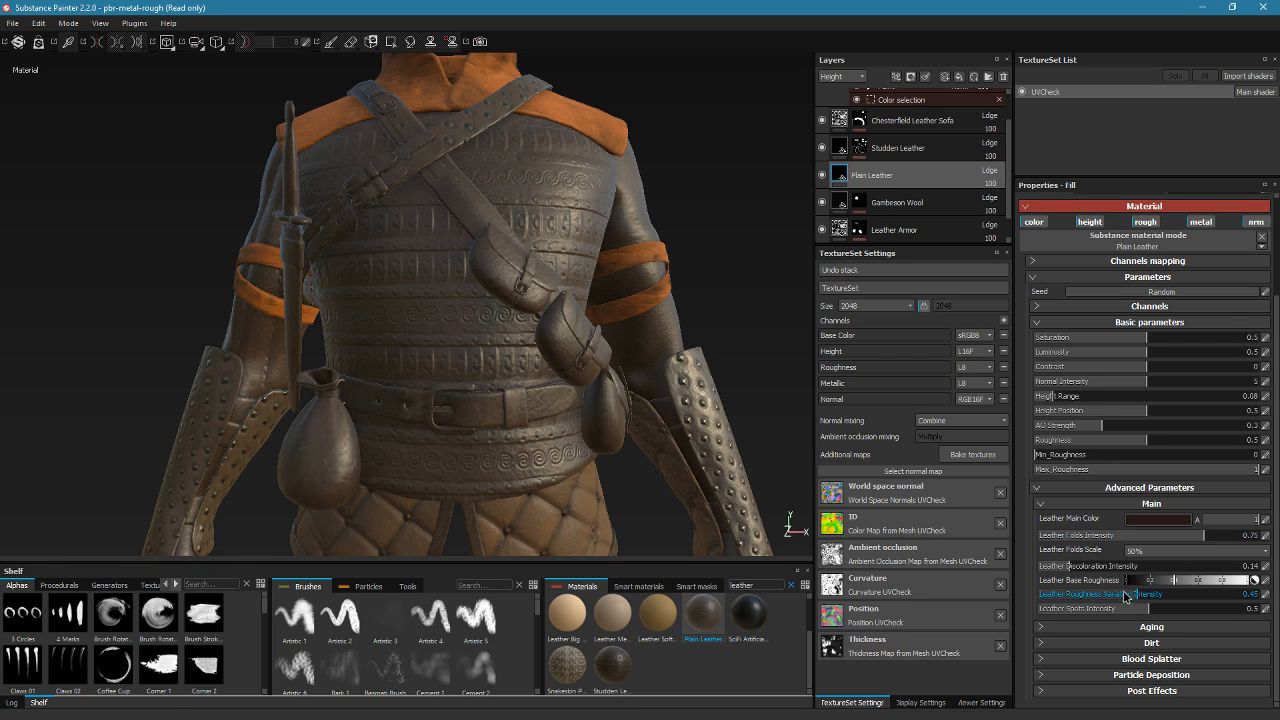
Set Plain Leather's Aging Amount to 0.66 and Dirt Intensity to 0.62, checking the wear on the model
click(1160, 626)
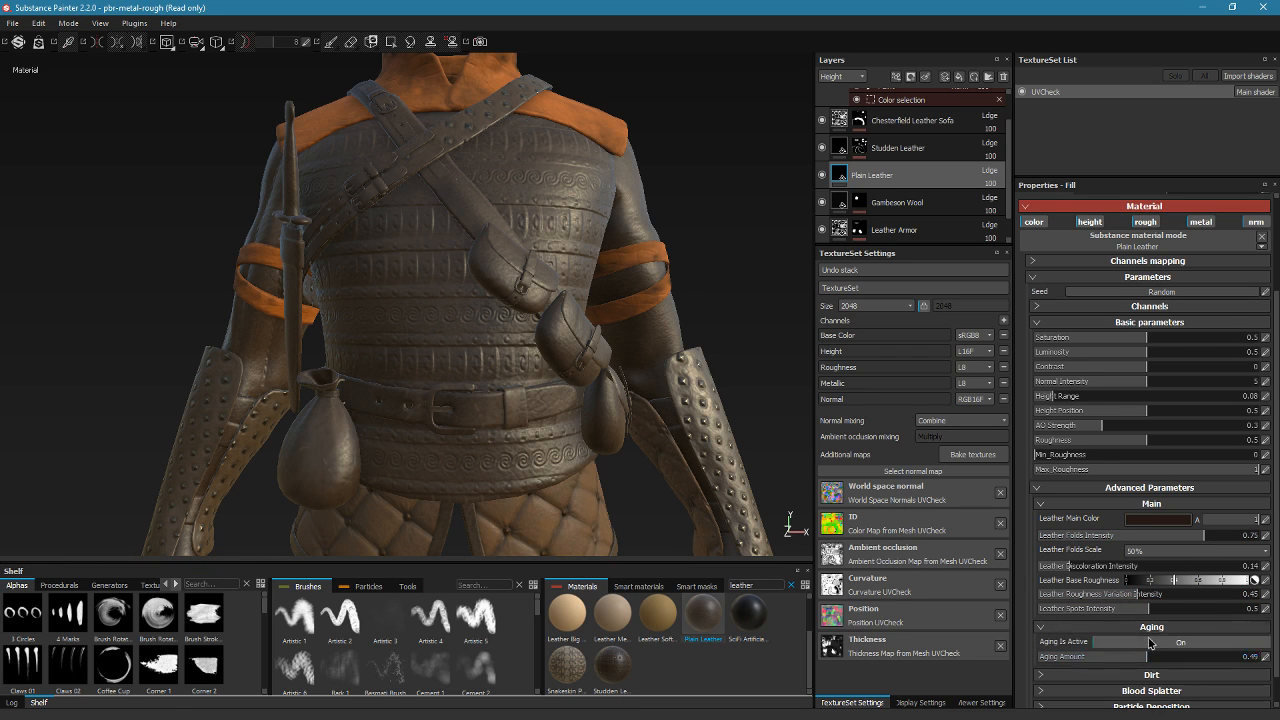
click(1187, 655)
click(1185, 674)
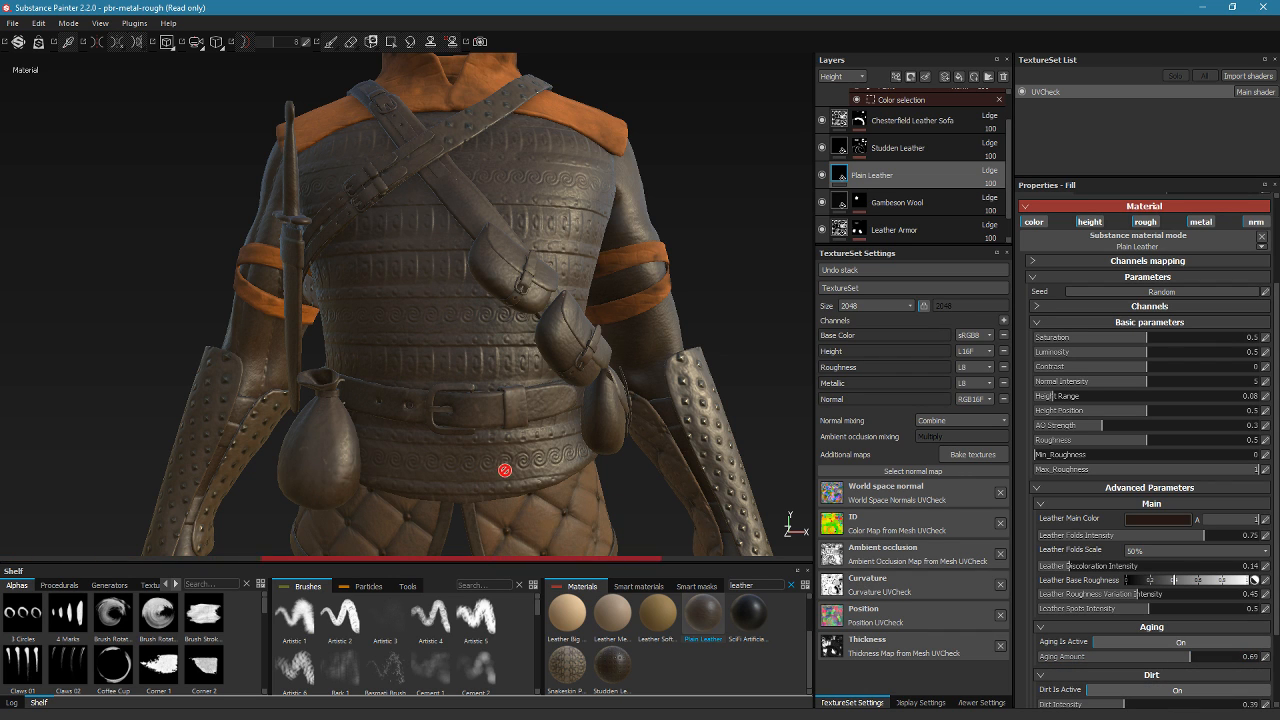
middle_drag(502, 466, 508, 367)
alt+drag(508, 367, 680, 371)
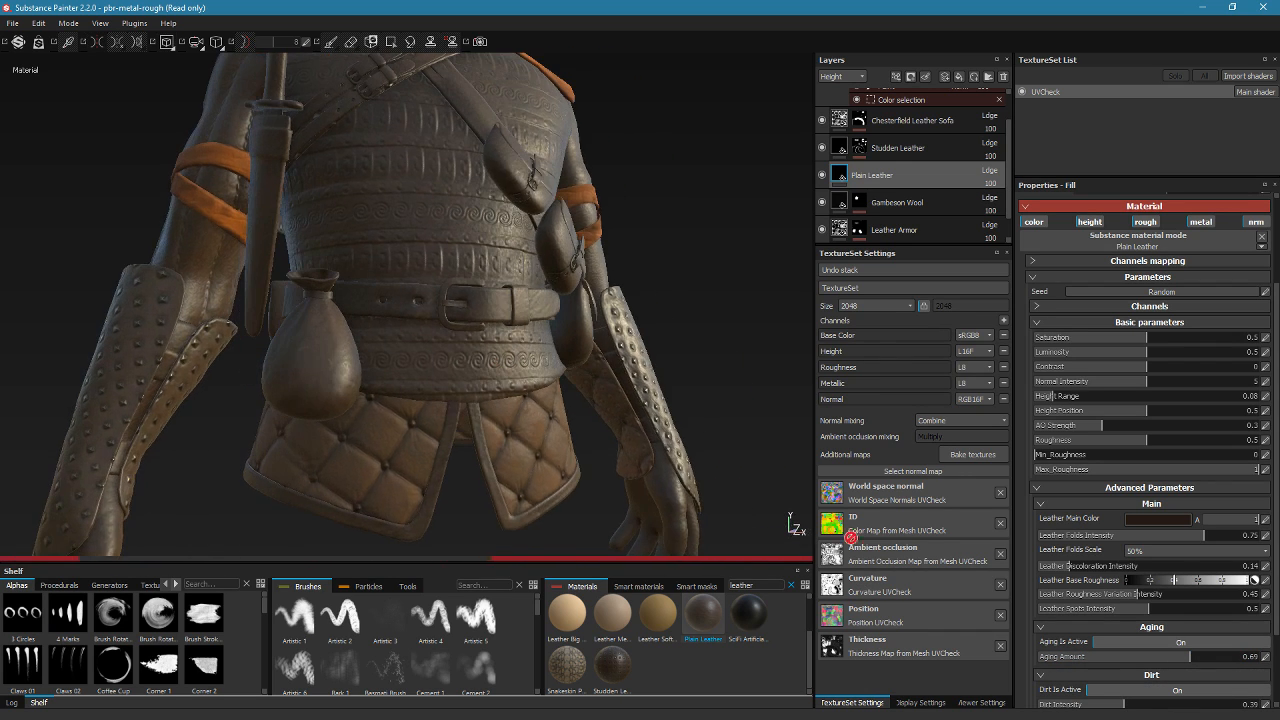
click(1209, 657)
click(1191, 658)
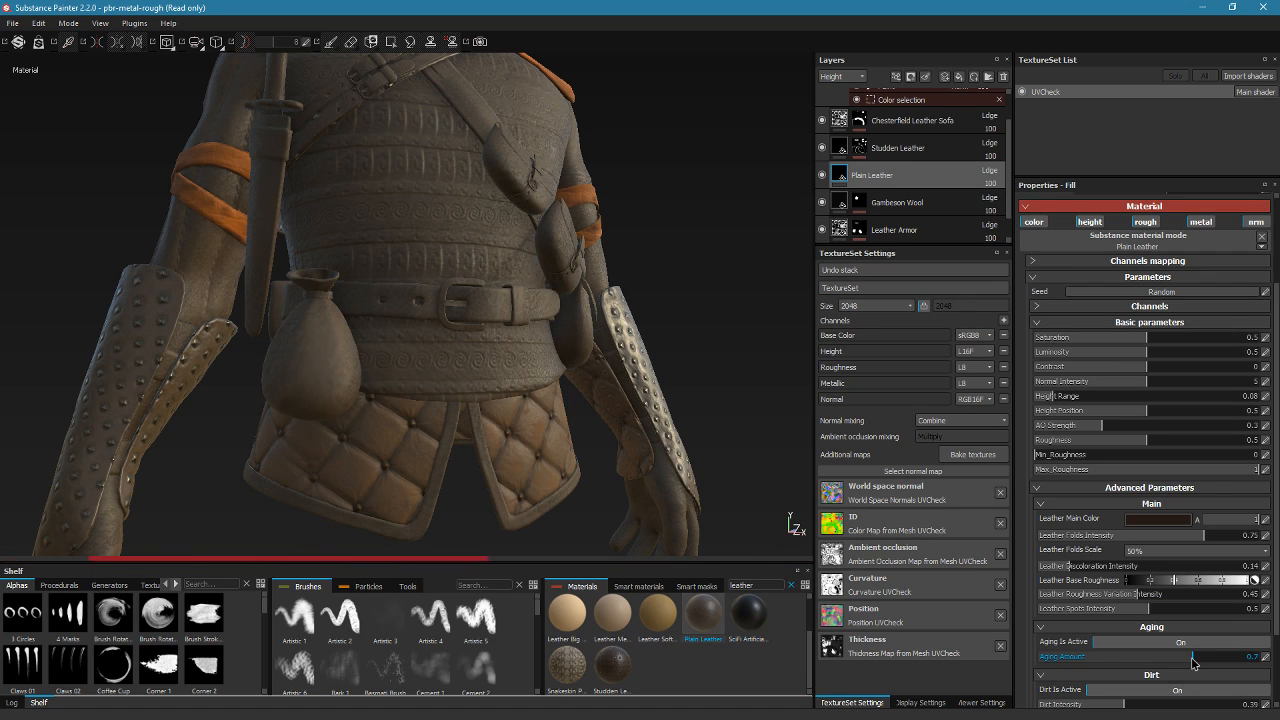
click(1183, 657)
click(1174, 705)
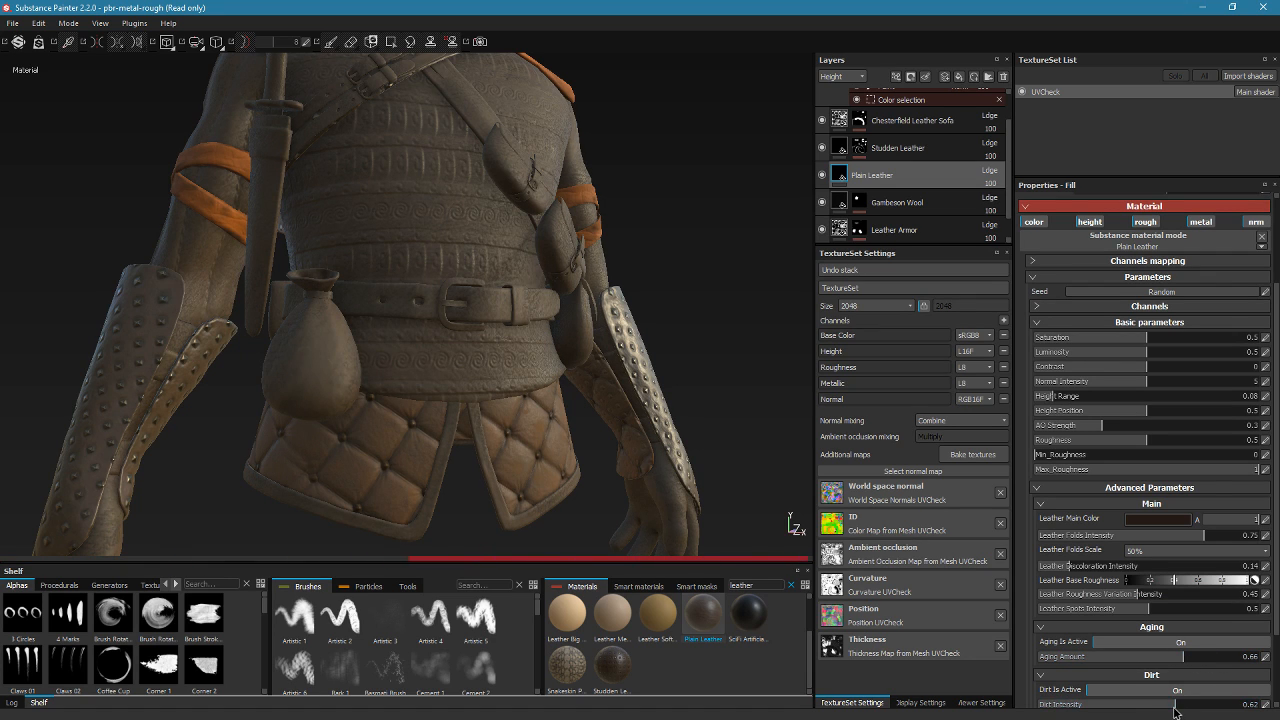
scroll(794, 523, up, 3)
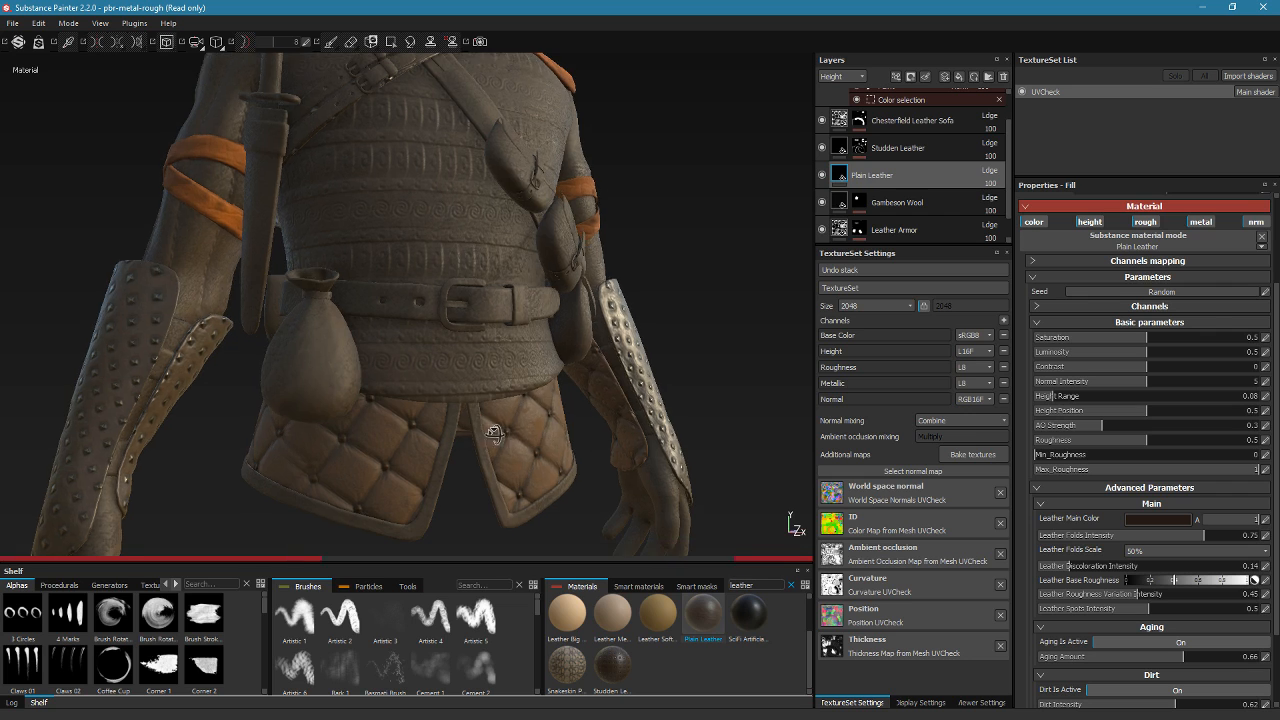
alt+drag(581, 447, 427, 432)
alt+middle_drag(427, 432, 397, 474)
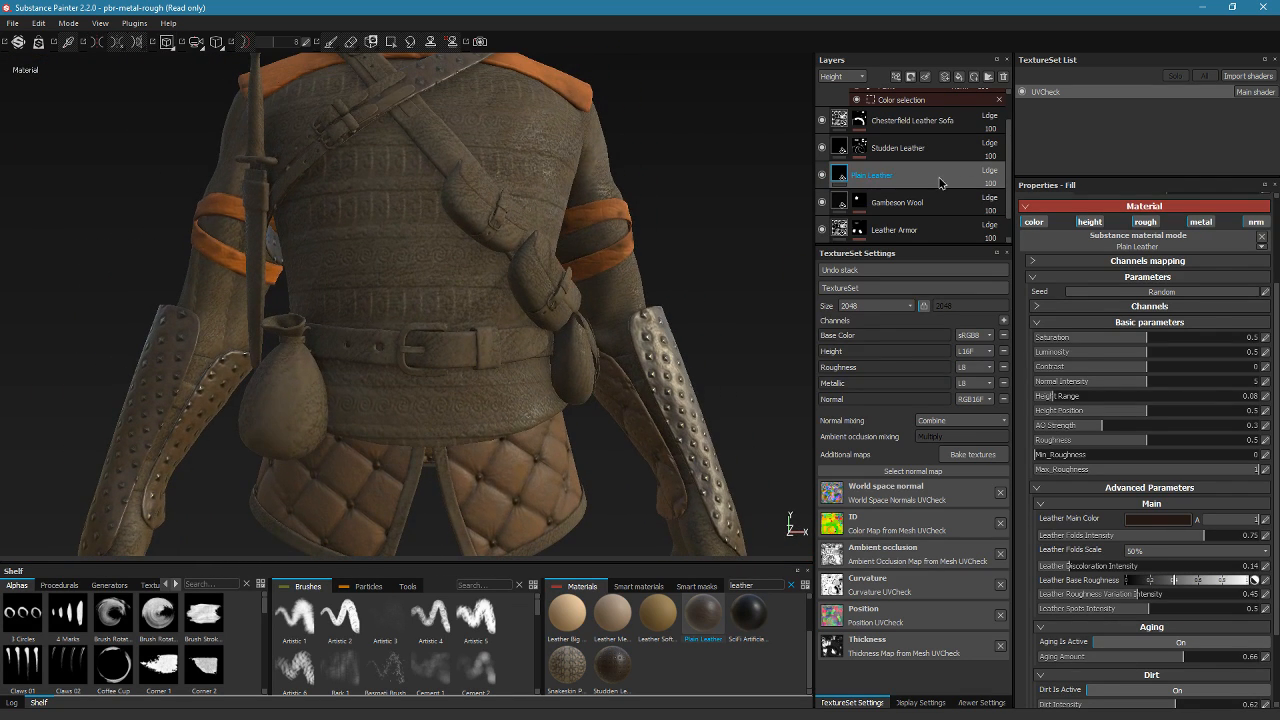
Mask Plain Leather by colour selection to the green ID colour of the large pouch and belt and the middle strap pouch's blue
right_click(940, 183)
click(1012, 224)
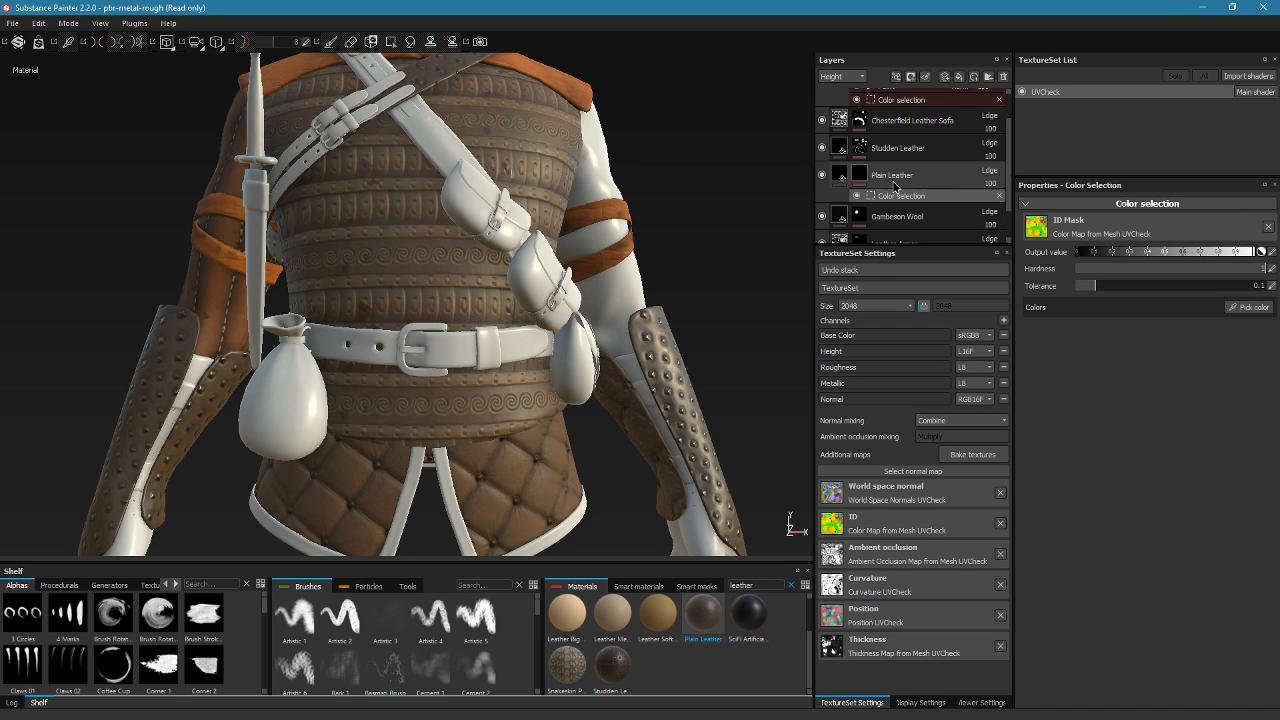
click(1248, 308)
click(292, 392)
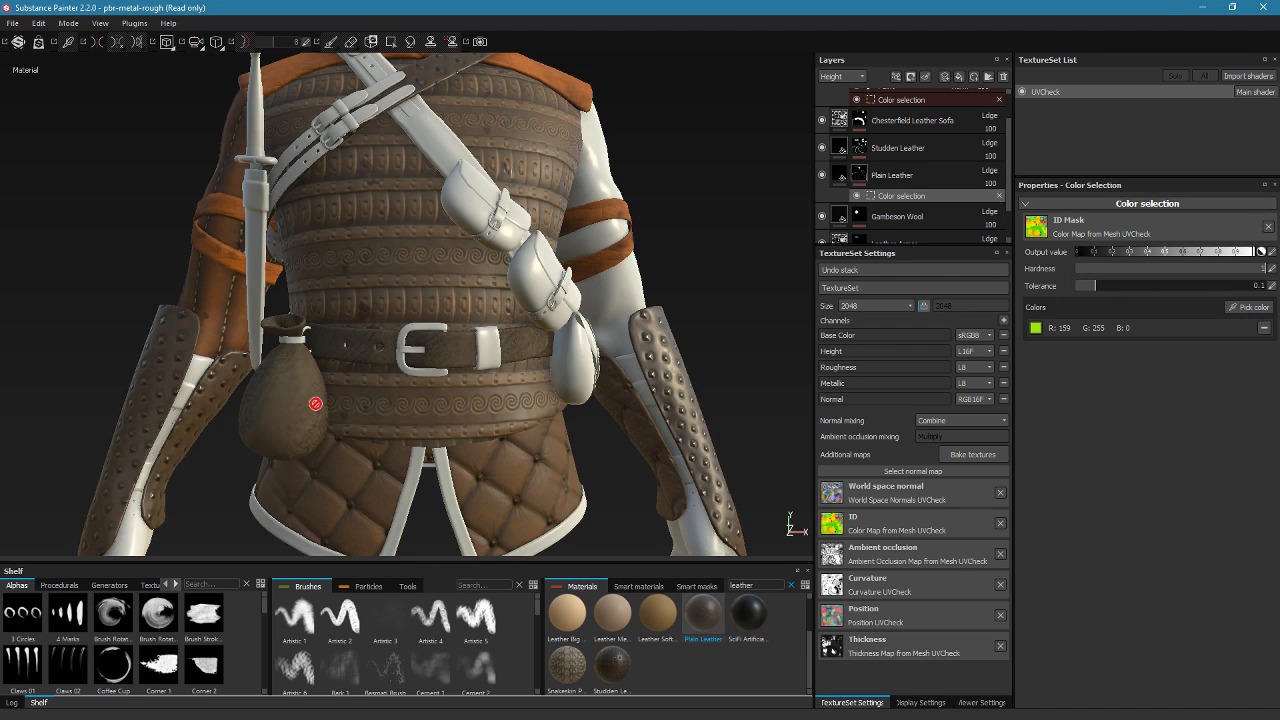
click(1248, 308)
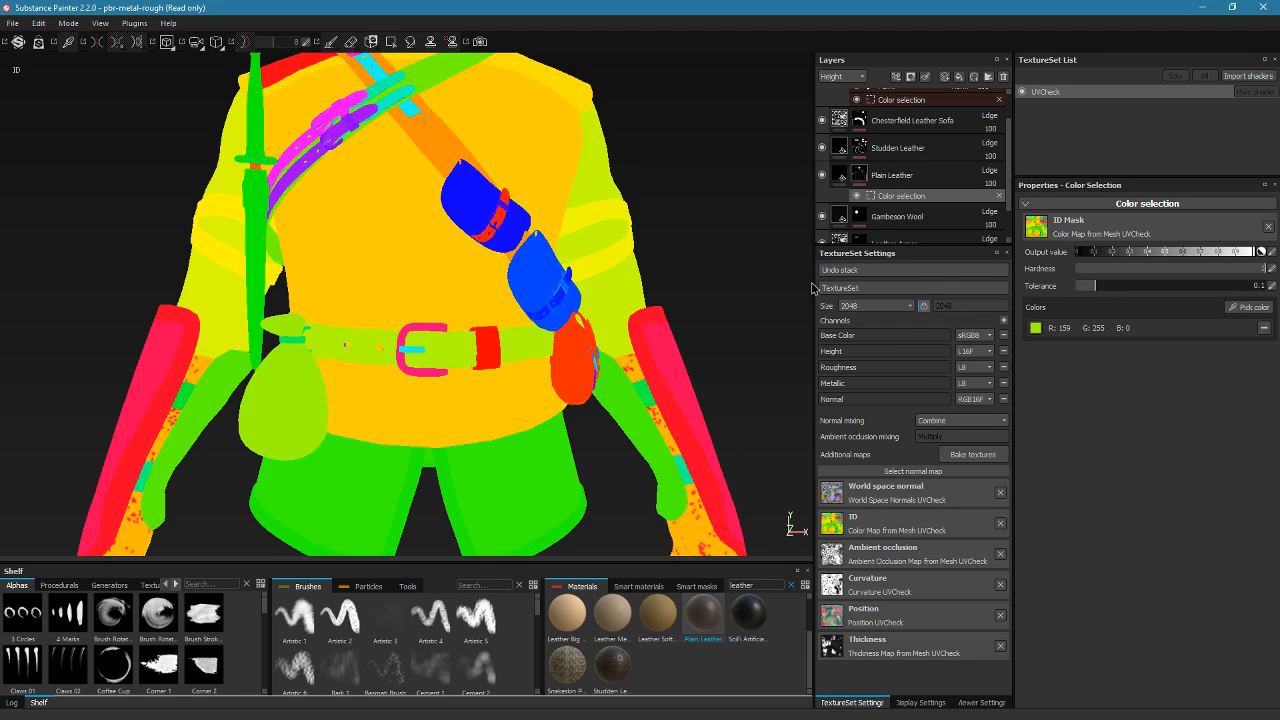
click(540, 262)
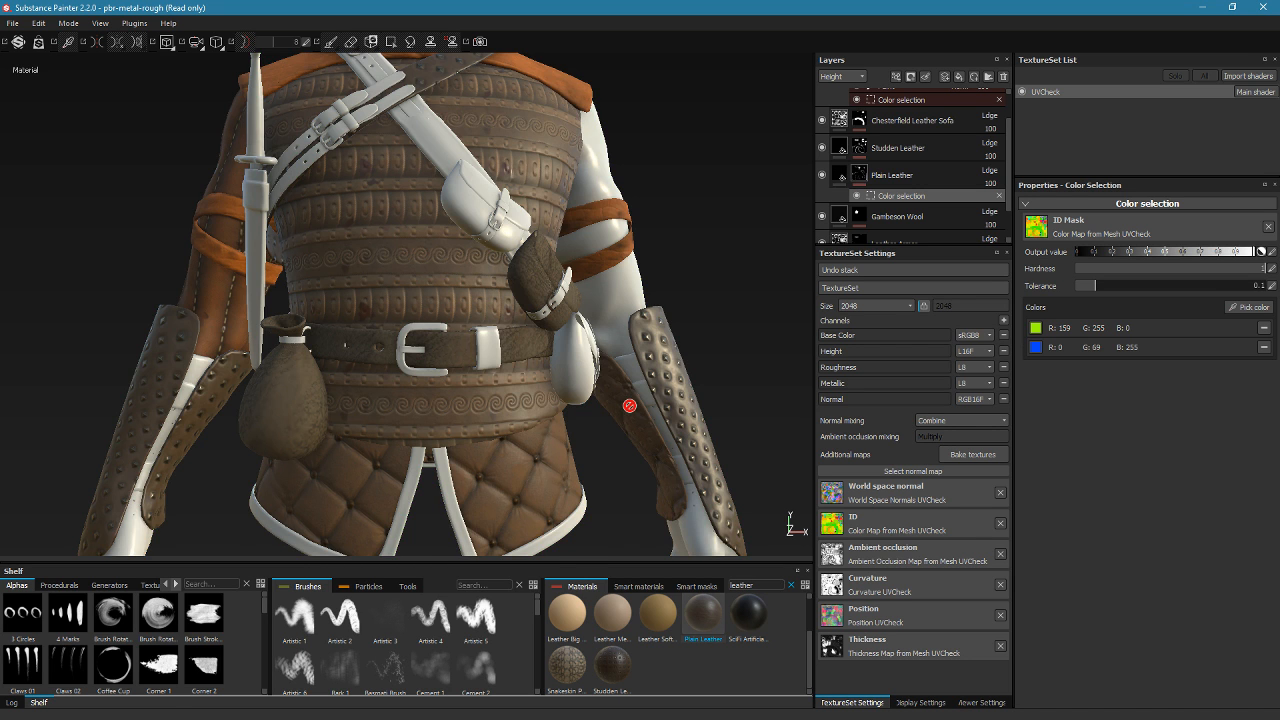
mouse_move(628, 400)
alt+mouse_down()
mouse_move(546, 431)
mouse_move(705, 363)
alt+mouse_up()
Duplicate the Plain Leather layer and remove both picked colours from the copy's colour selection mask
click(935, 177)
right_click(935, 177)
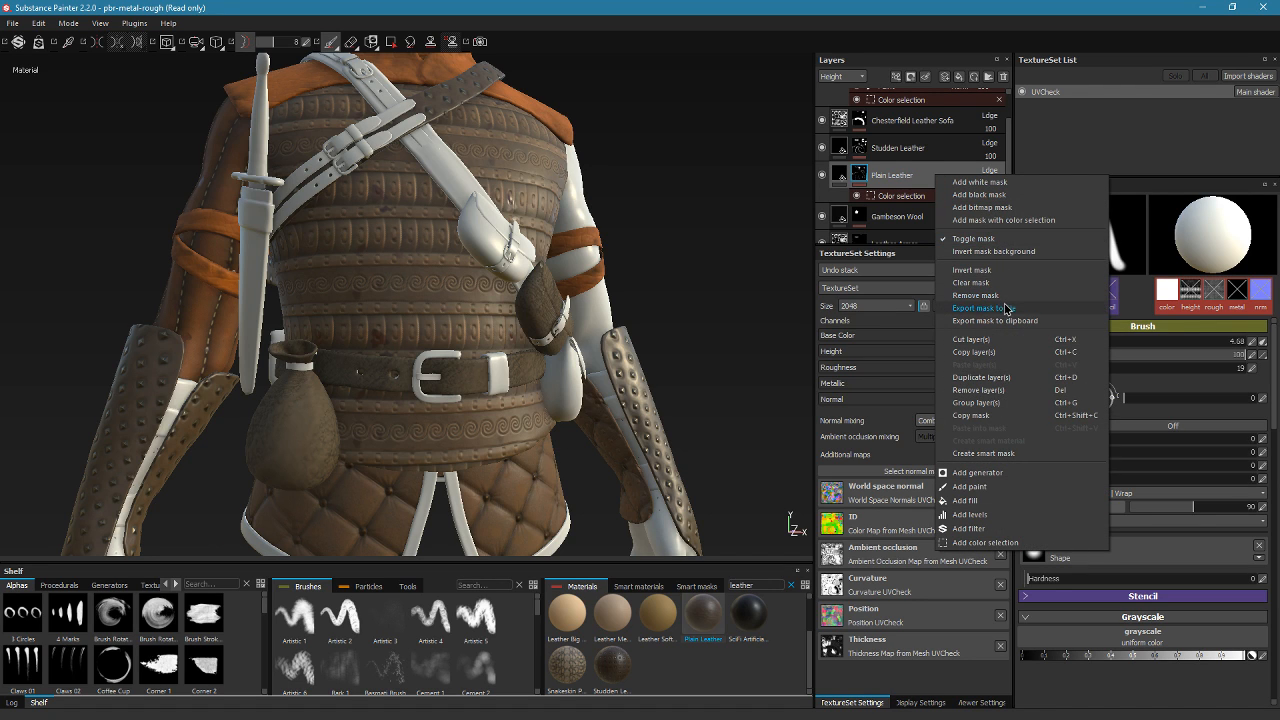
click(982, 377)
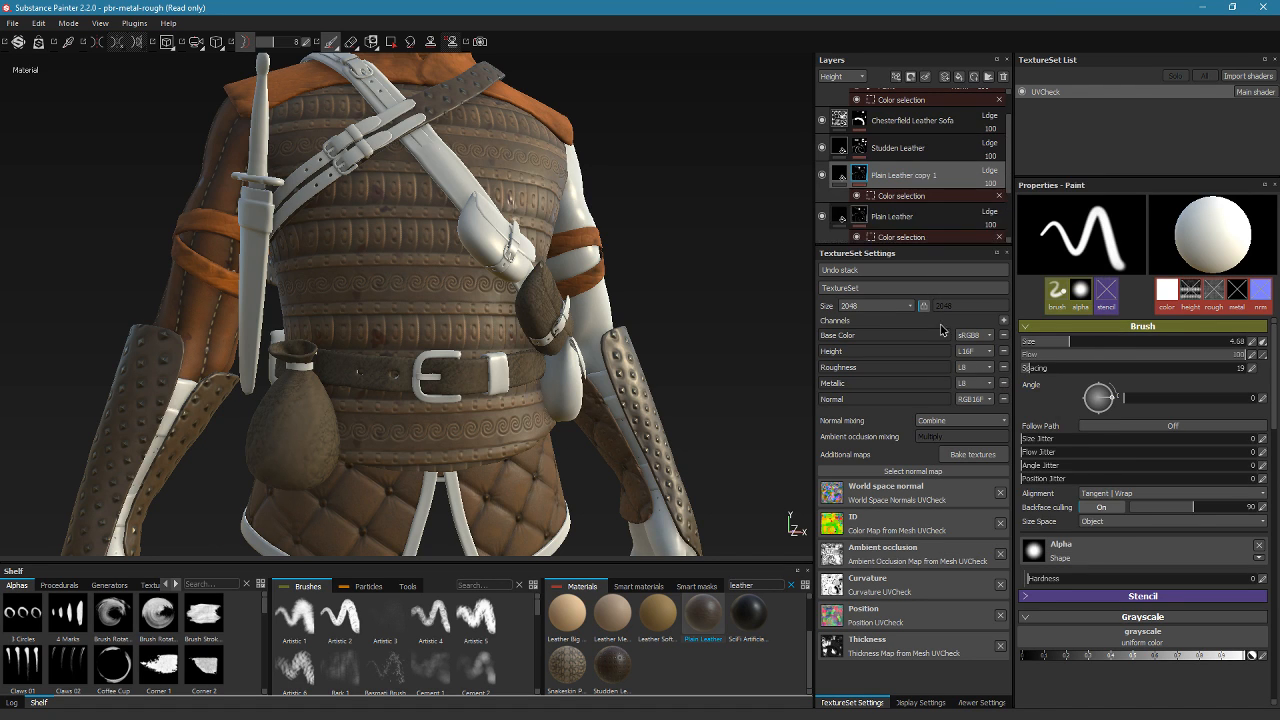
click(927, 196)
click(1264, 347)
click(1264, 327)
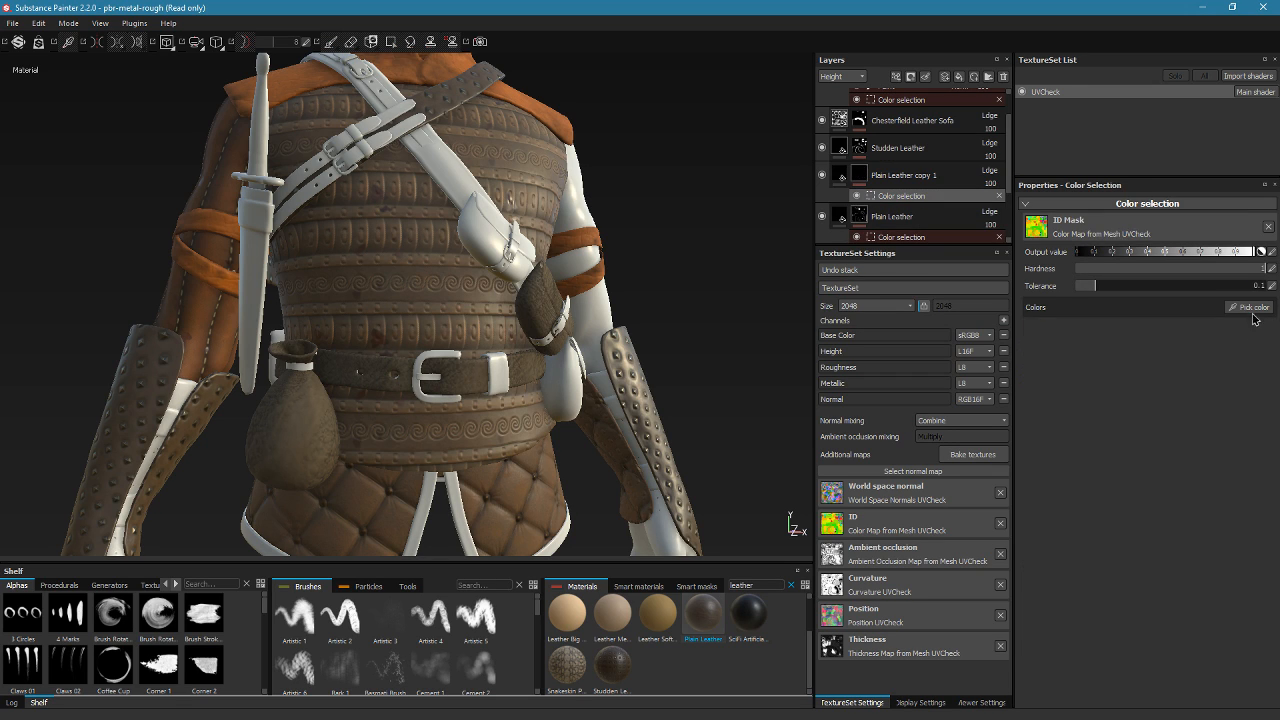
Pick the lowest pouch's orange-red and the uppermost strap pouch's dark blue ID colours for the Plain Leather copy's mask
click(1248, 307)
click(557, 371)
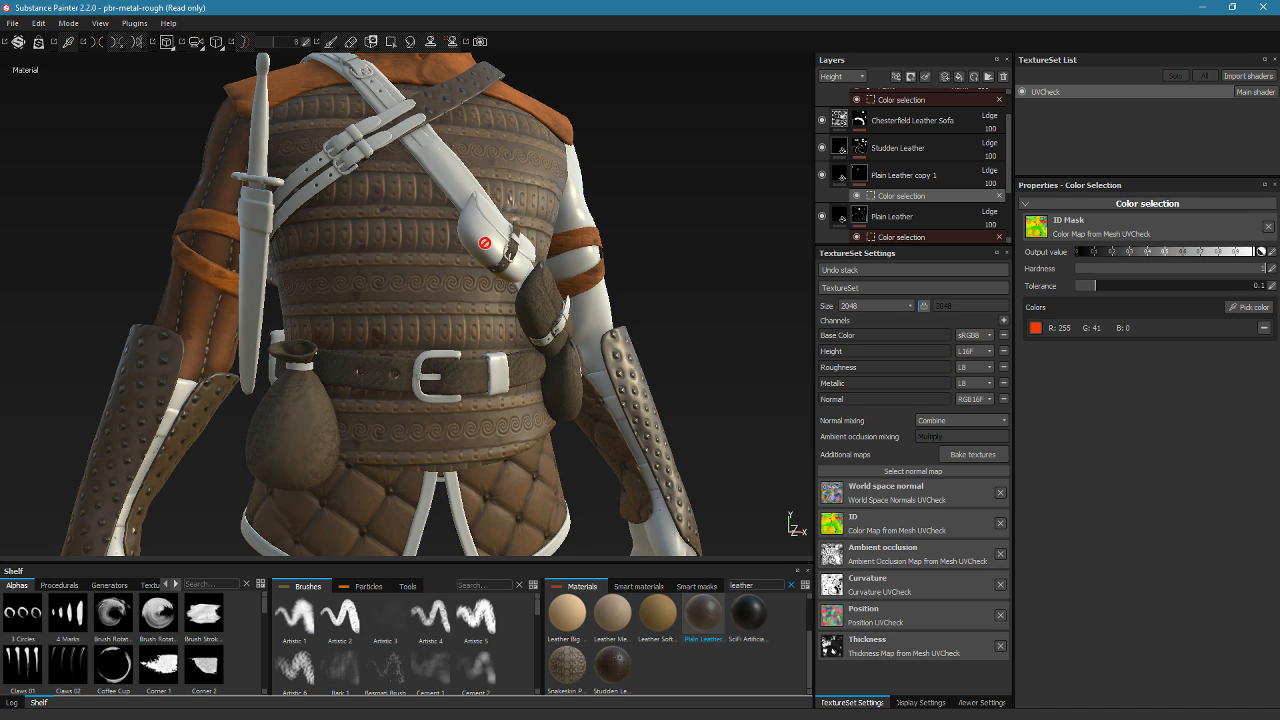
click(1248, 307)
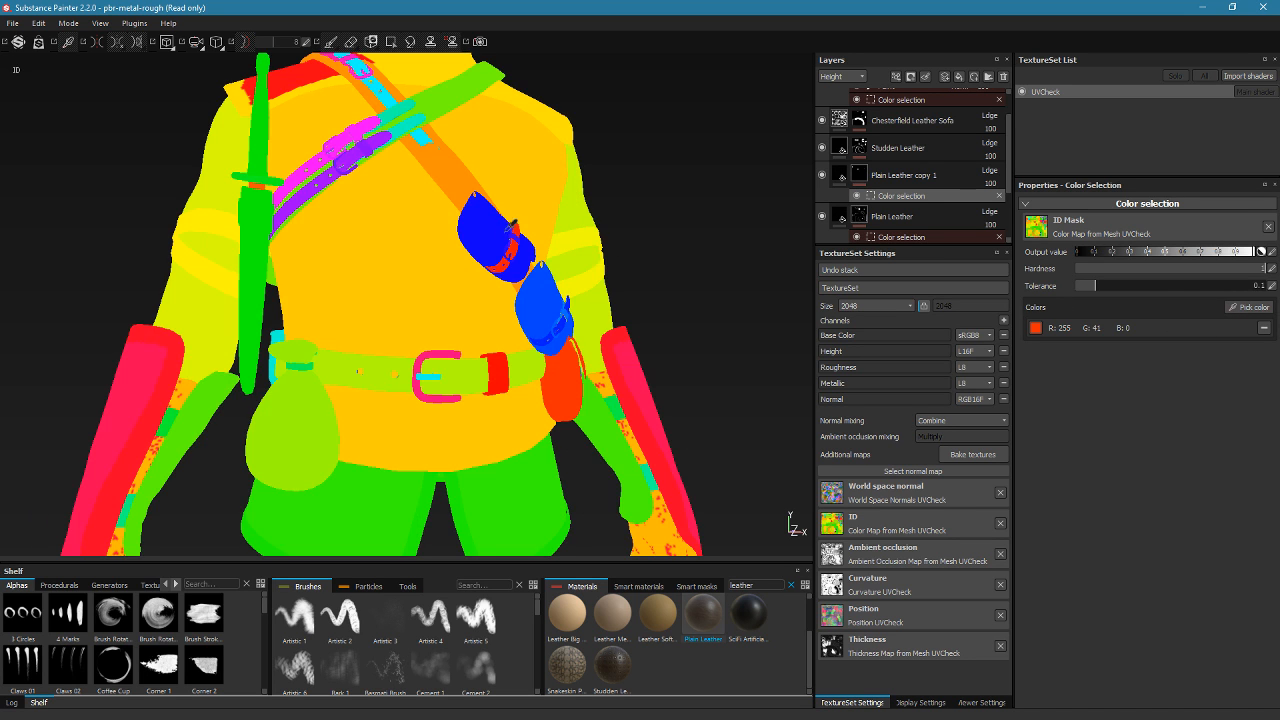
click(481, 233)
alt+drag(481, 233, 705, 372)
scroll(697, 470, up, 3)
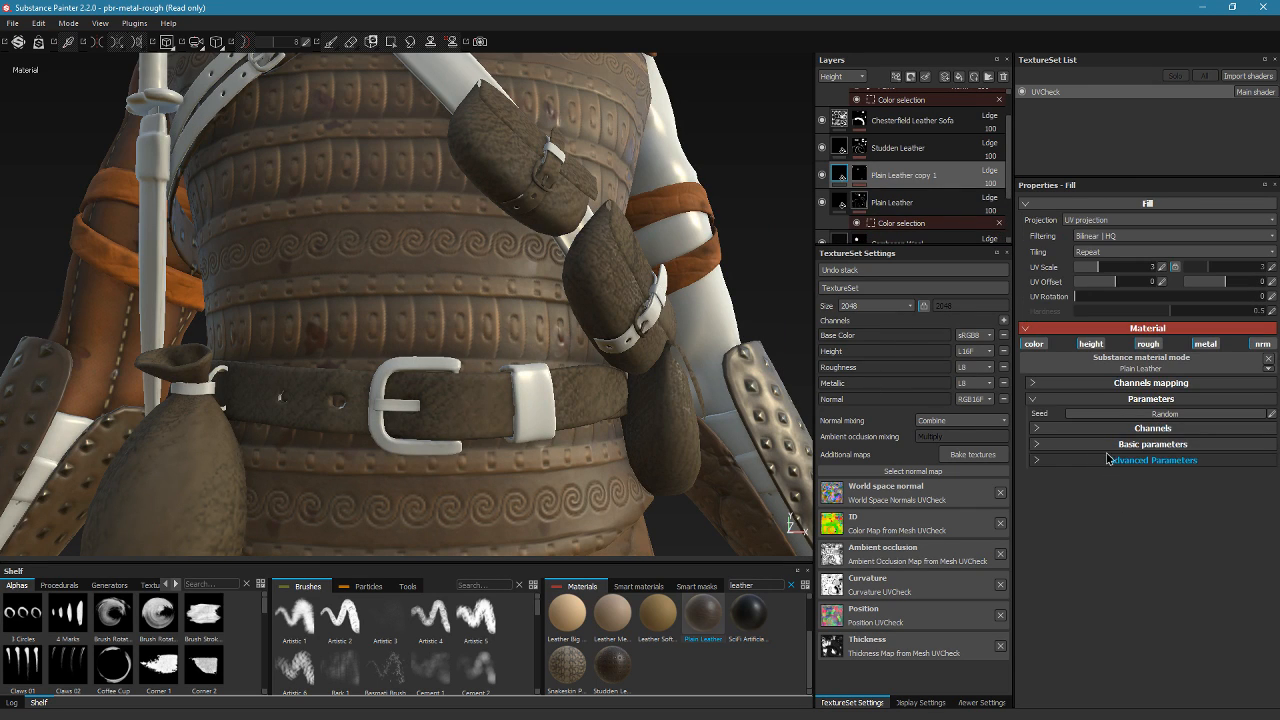
Set the Plain Leather copy 1 layer's Leather Main Color to a lighter greyish brown (R 0.367, G 0.291, B 0.247)
click(1110, 460)
click(1130, 477)
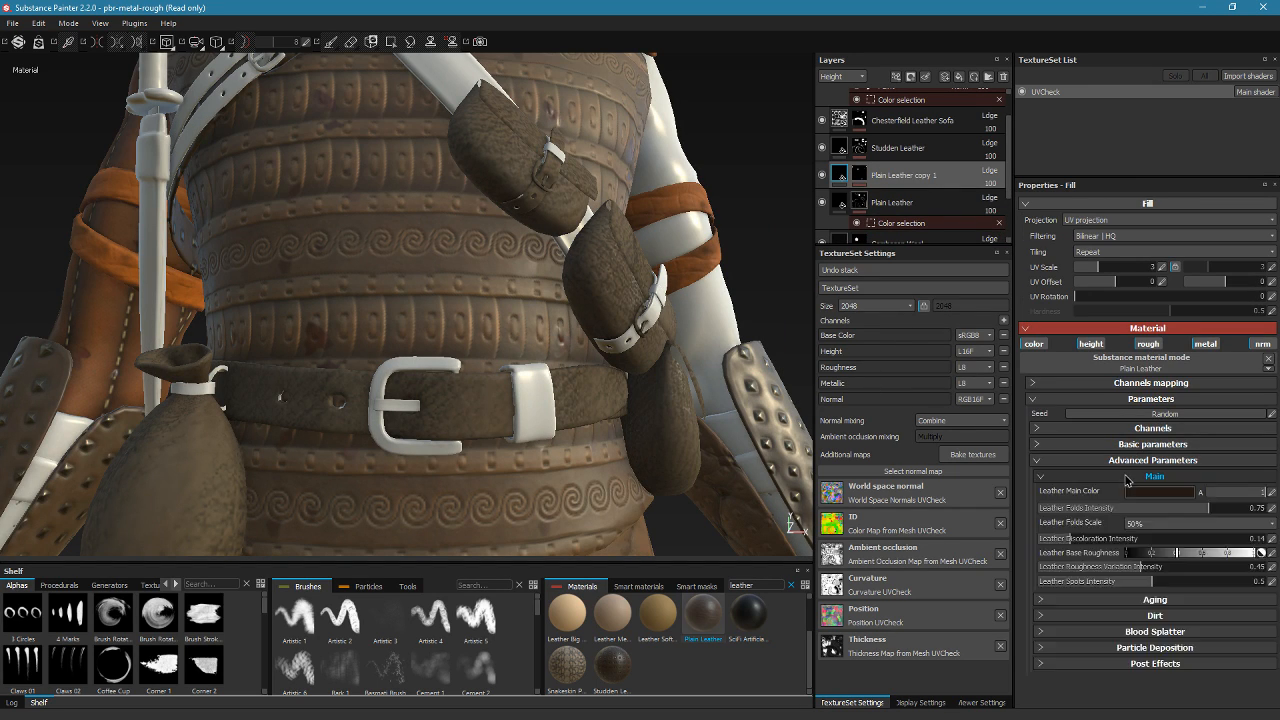
click(1160, 492)
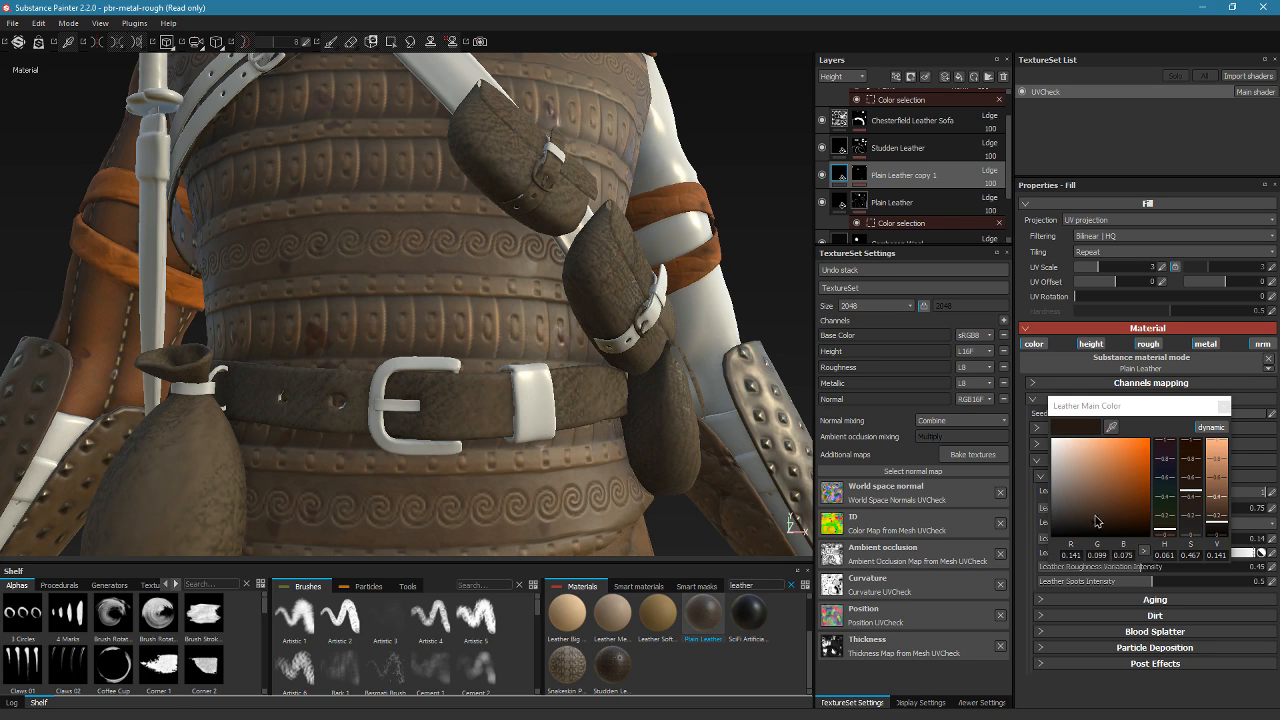
drag(1097, 520, 1097, 509)
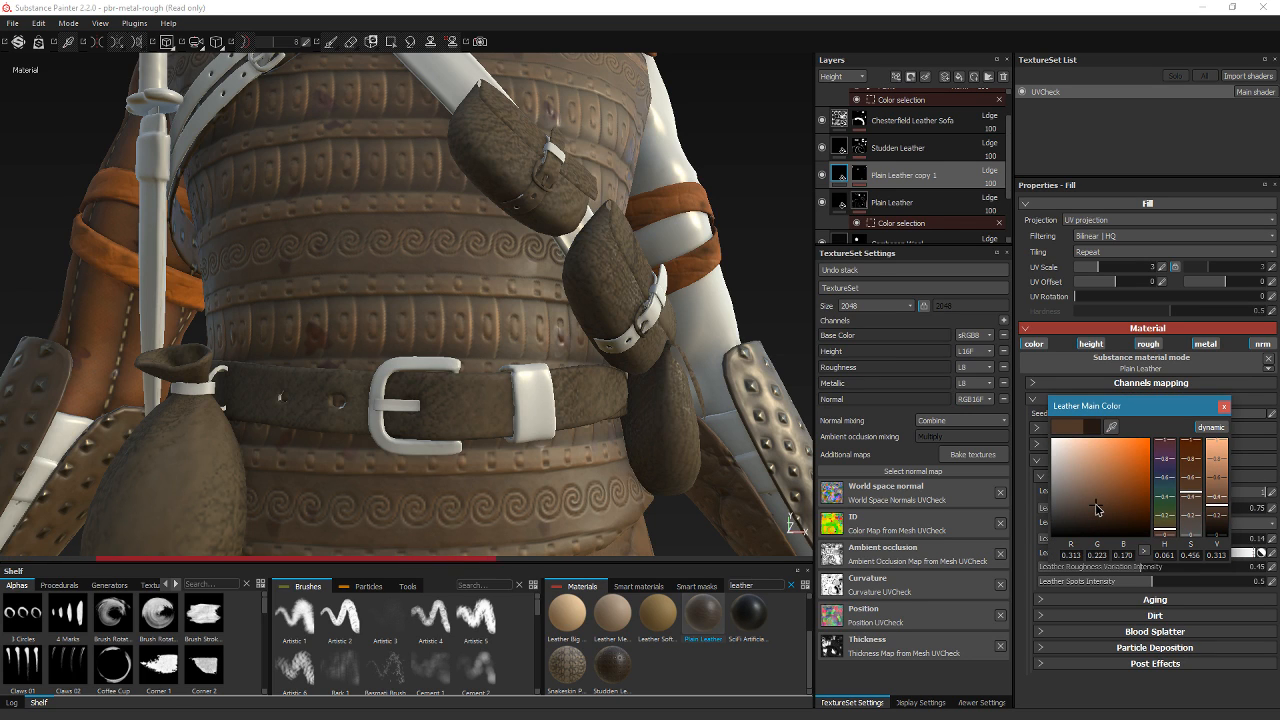
drag(1097, 510, 1083, 499)
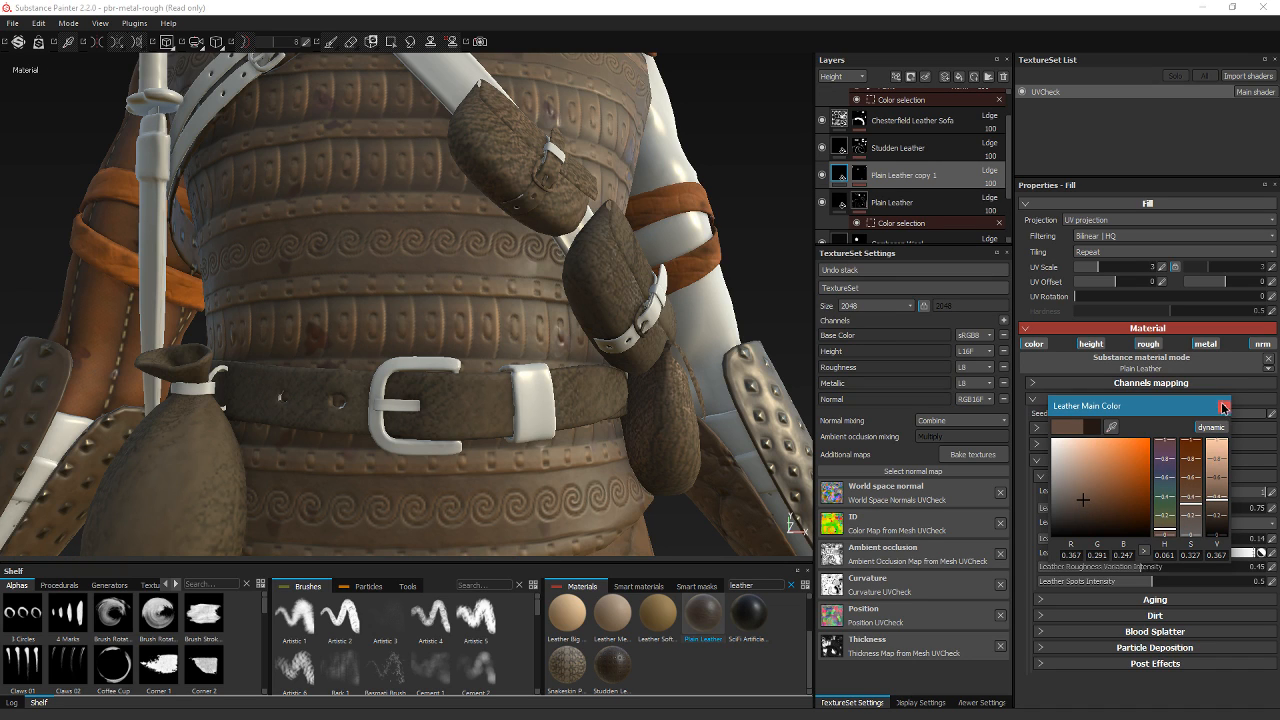
click(1222, 407)
Set the Aging Amount to 0.34 and the Dirt Intensity to 0.31 on the Plain Leather copy 1 layer
click(1152, 599)
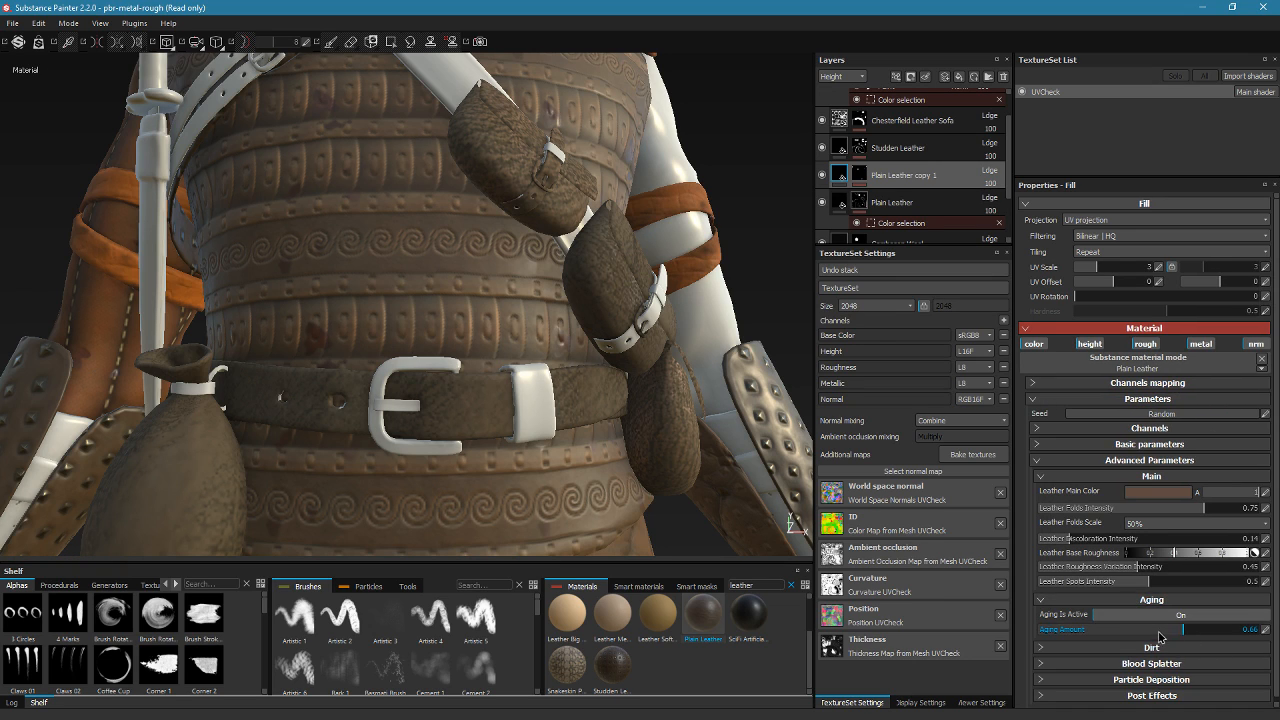
drag(1160, 637, 1114, 632)
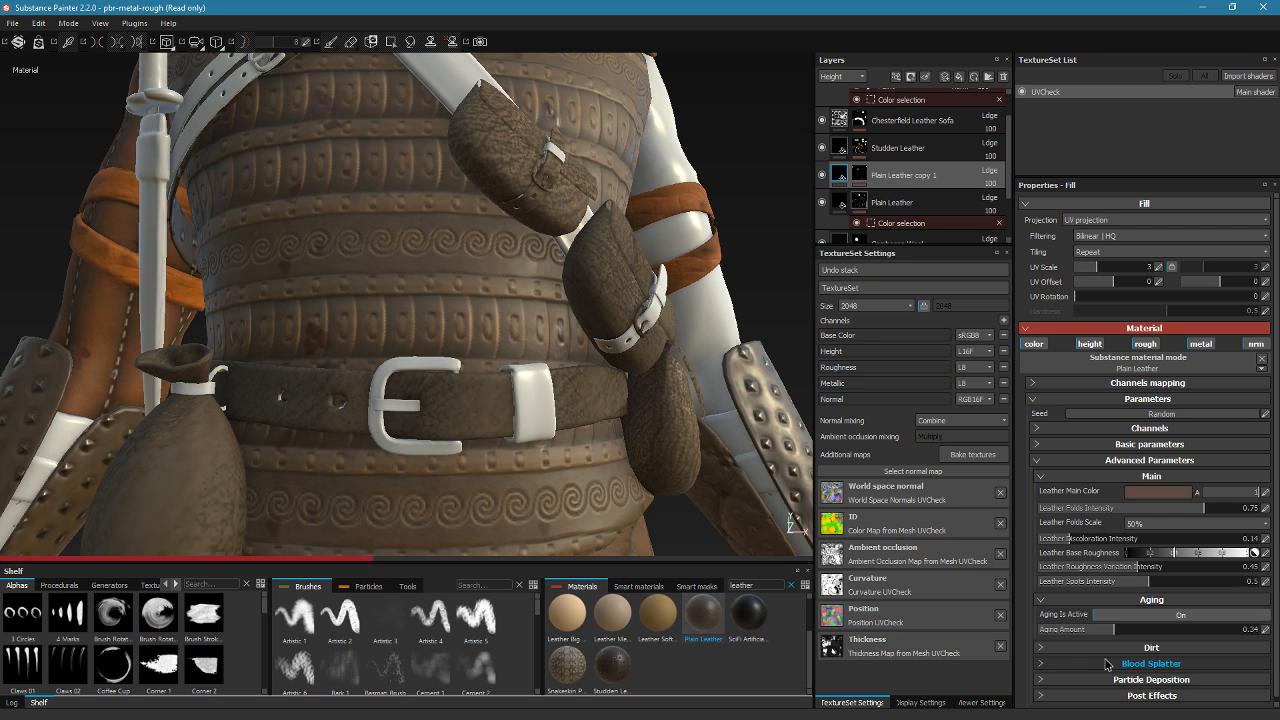
alt+drag(700, 386, 624, 426)
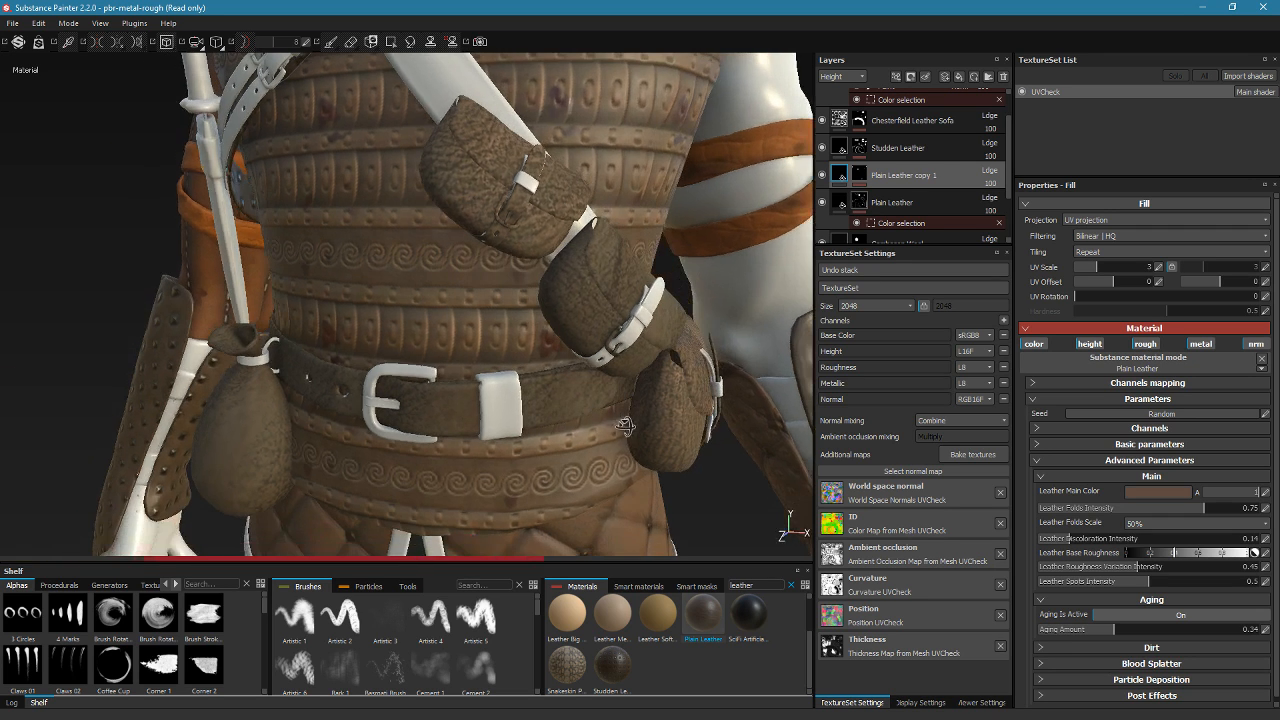
alt+right_drag(664, 452, 511, 280)
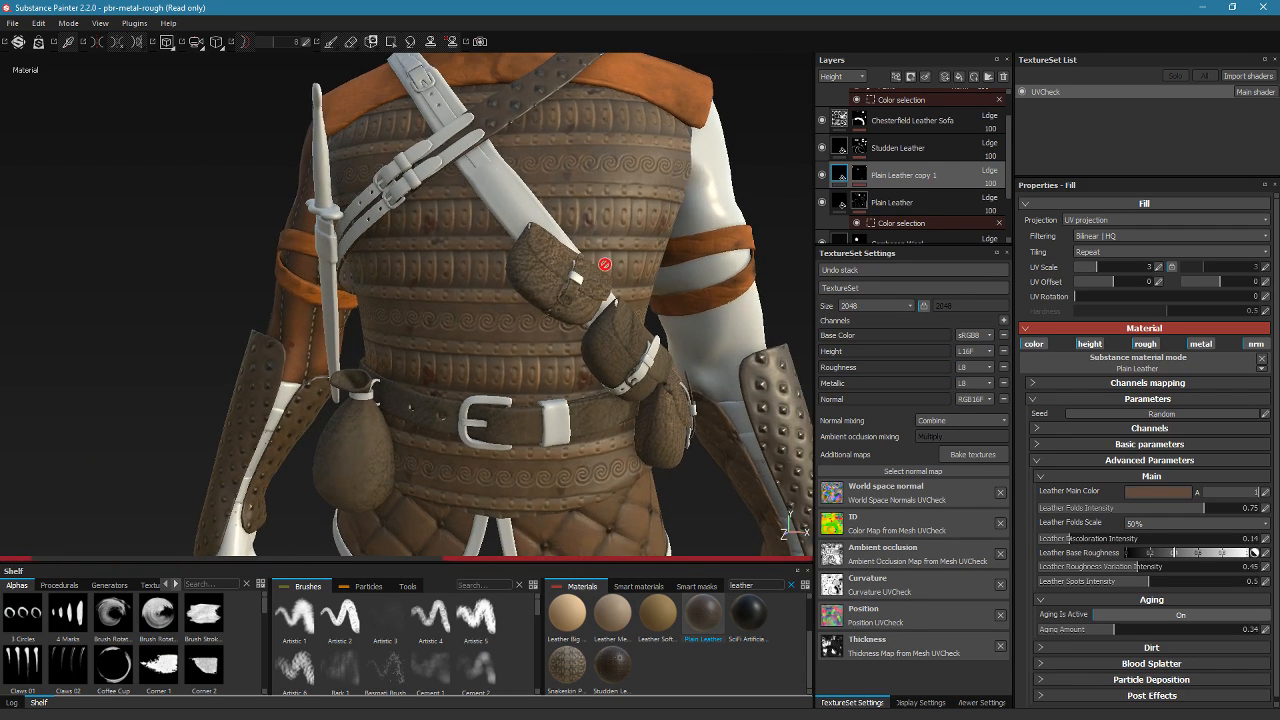
alt+drag(604, 264, 722, 357)
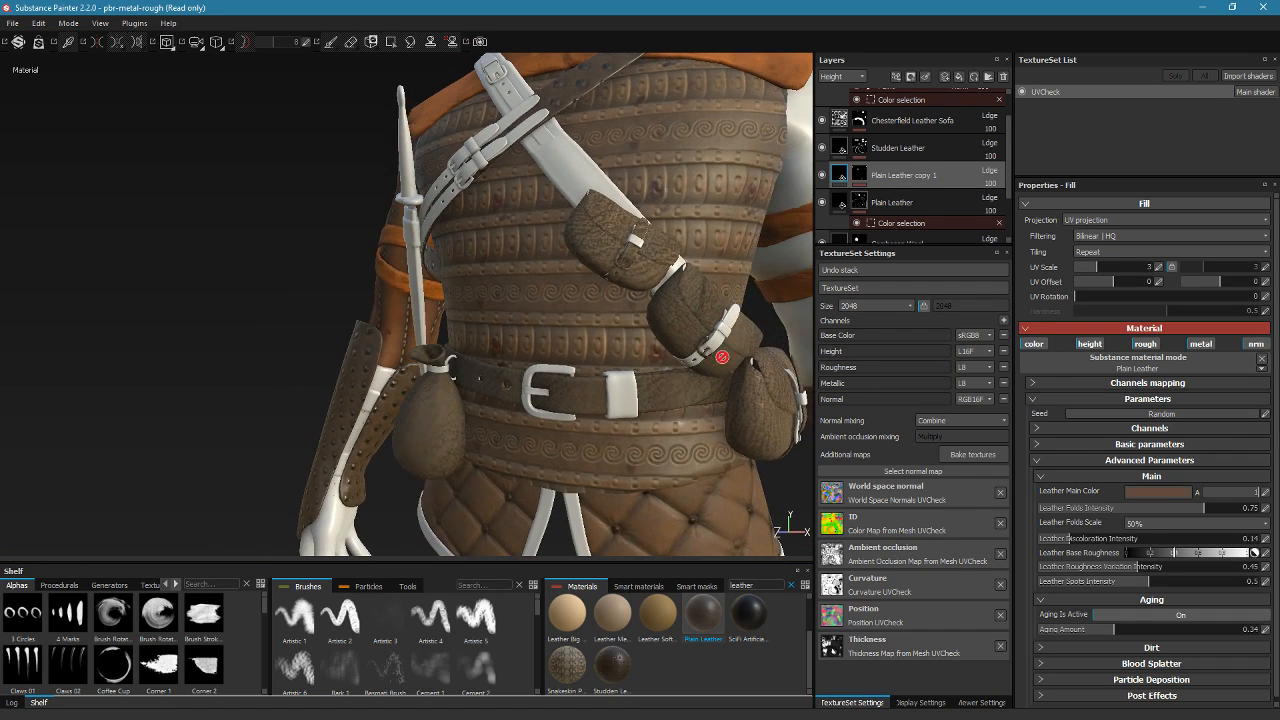
click(1150, 648)
drag(1153, 677, 1108, 684)
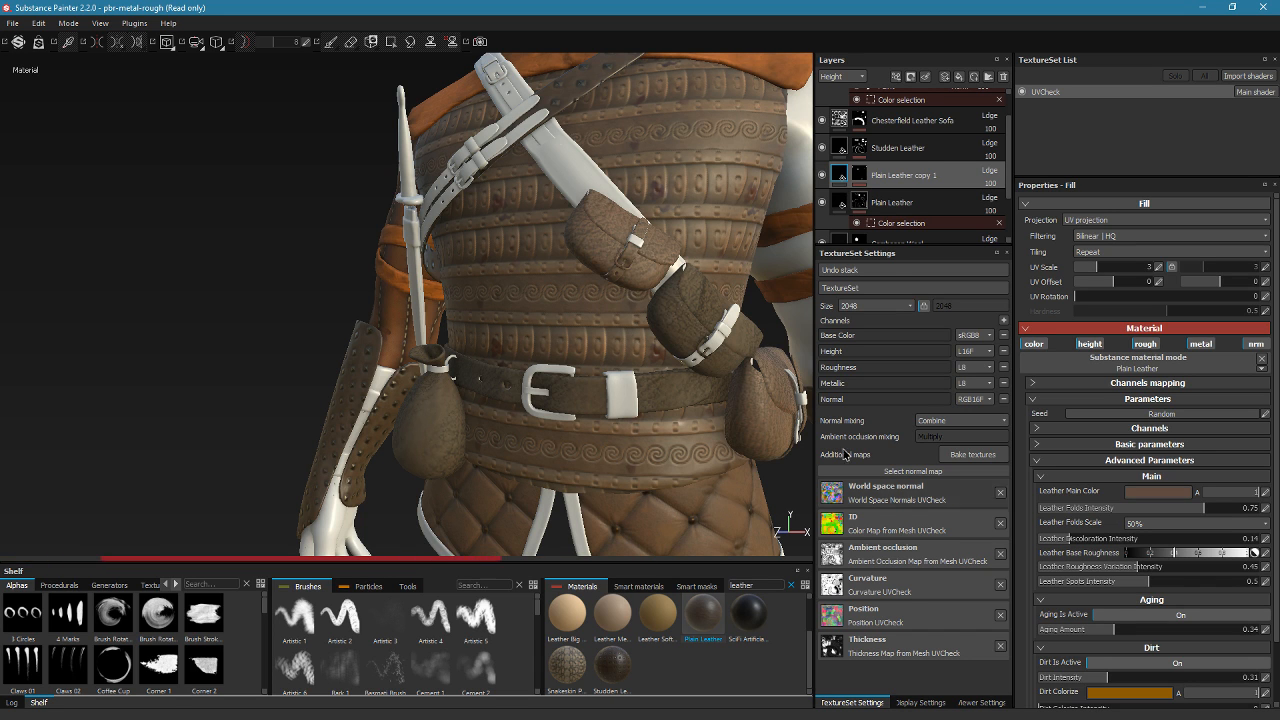
alt+drag(727, 377, 445, 258)
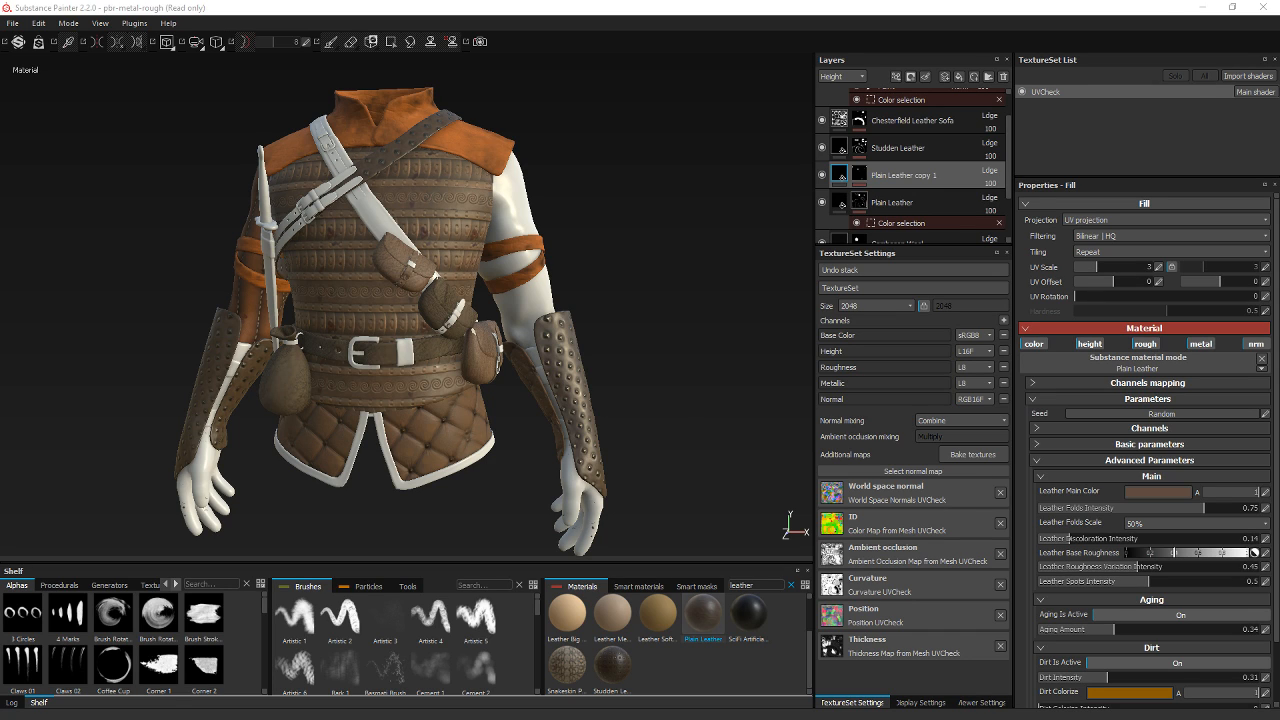
Import the external material file into the shelf and clear the "leather" filter from the materials list
drag(0, 500, 731, 670)
click(747, 668)
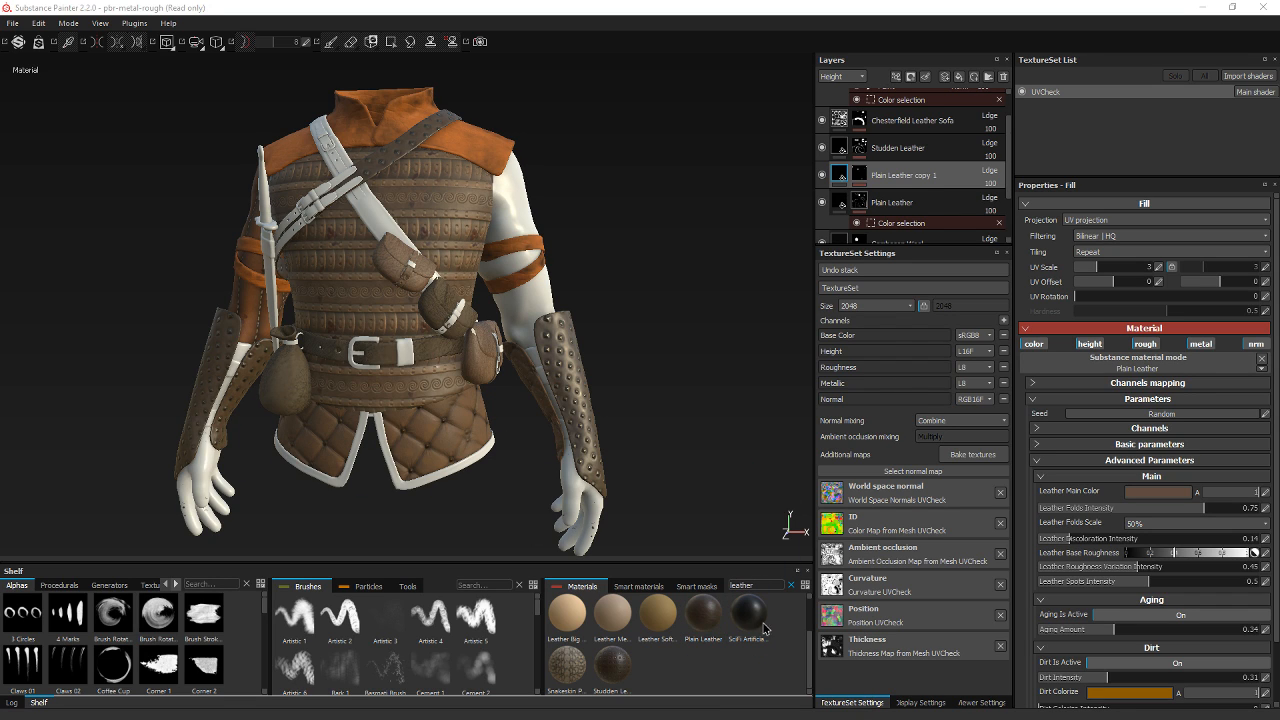
click(793, 586)
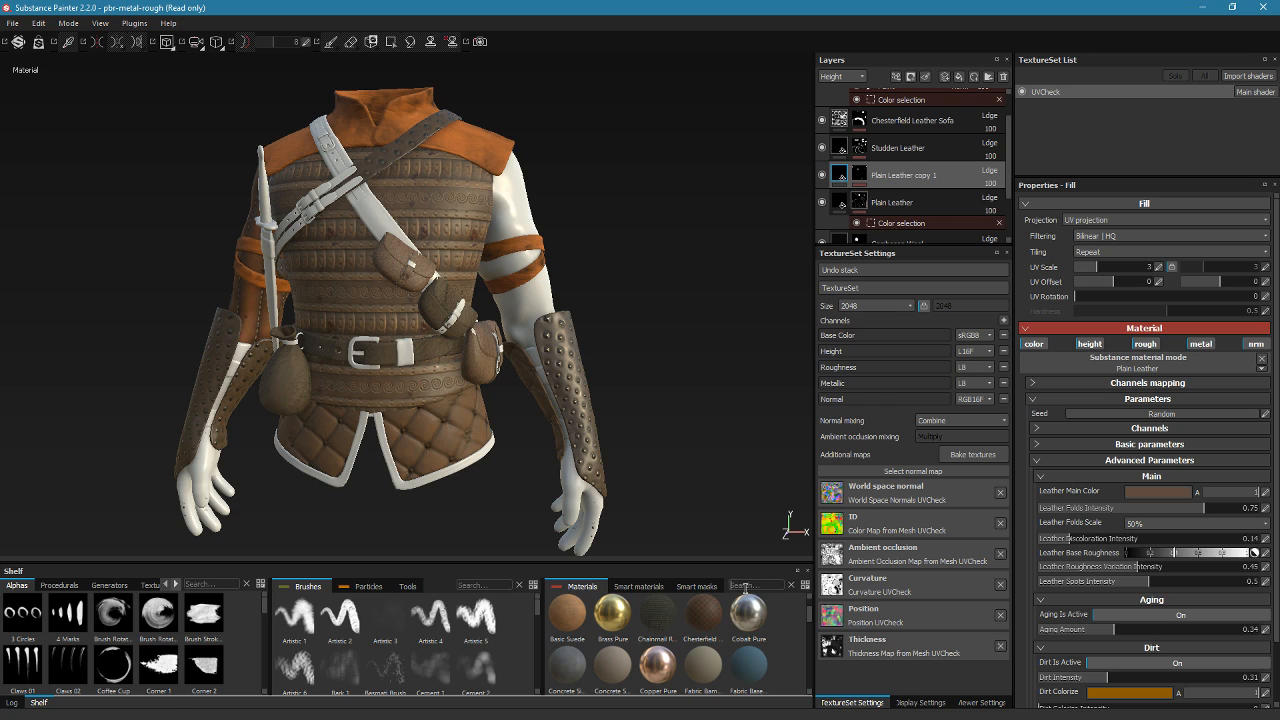
Try the Chainmail Round Rings material on the Plain Leather copy 1 layer, and undo it
click(657, 616)
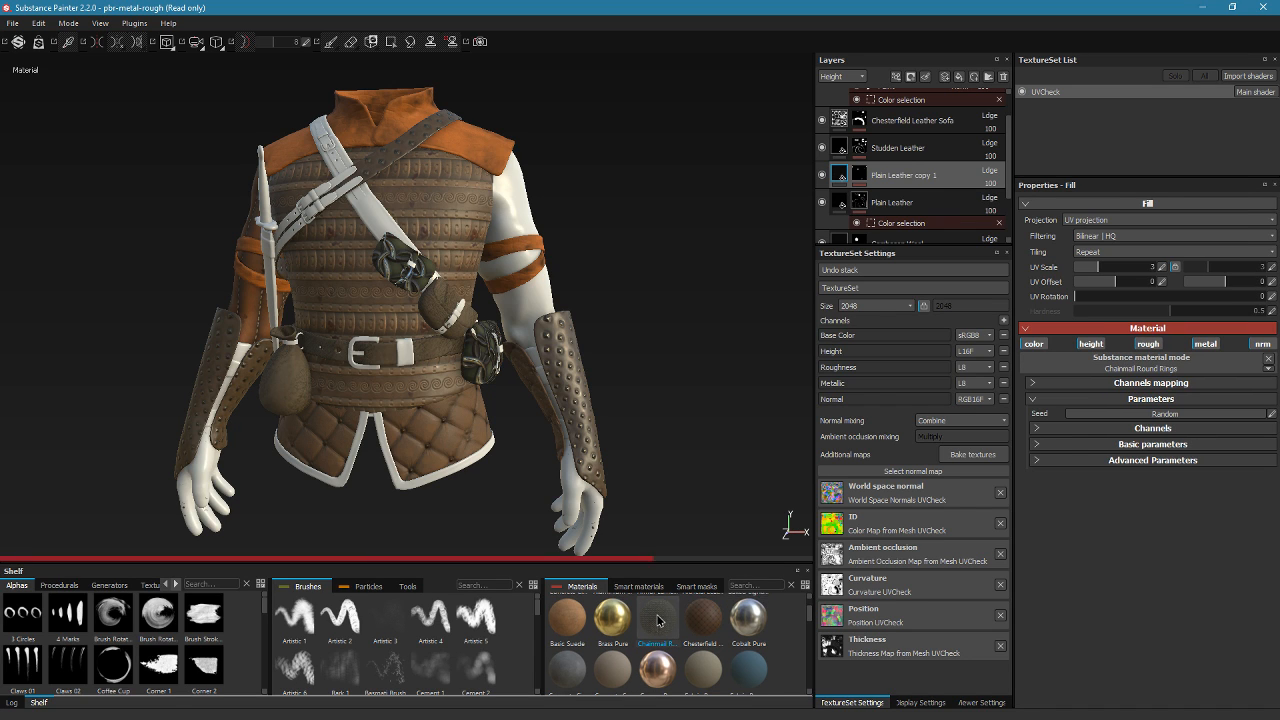
key(ctrl+z)
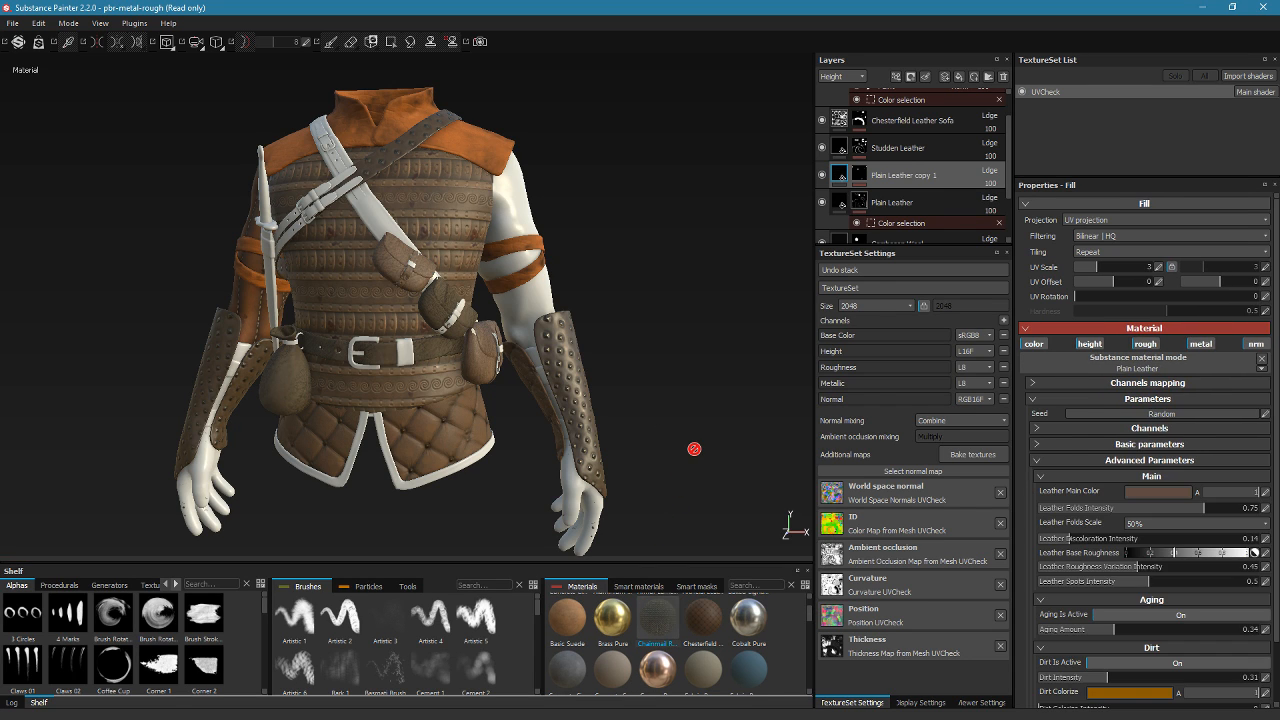
alt+drag(695, 498, 785, 570)
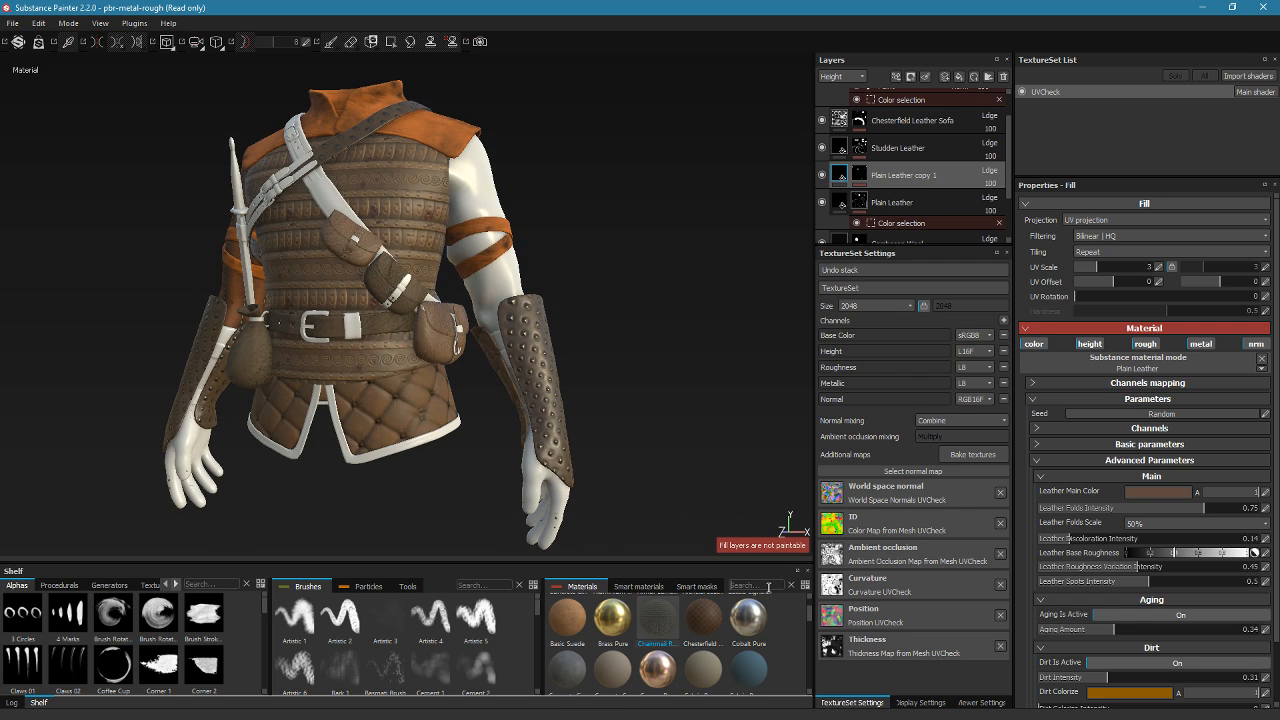
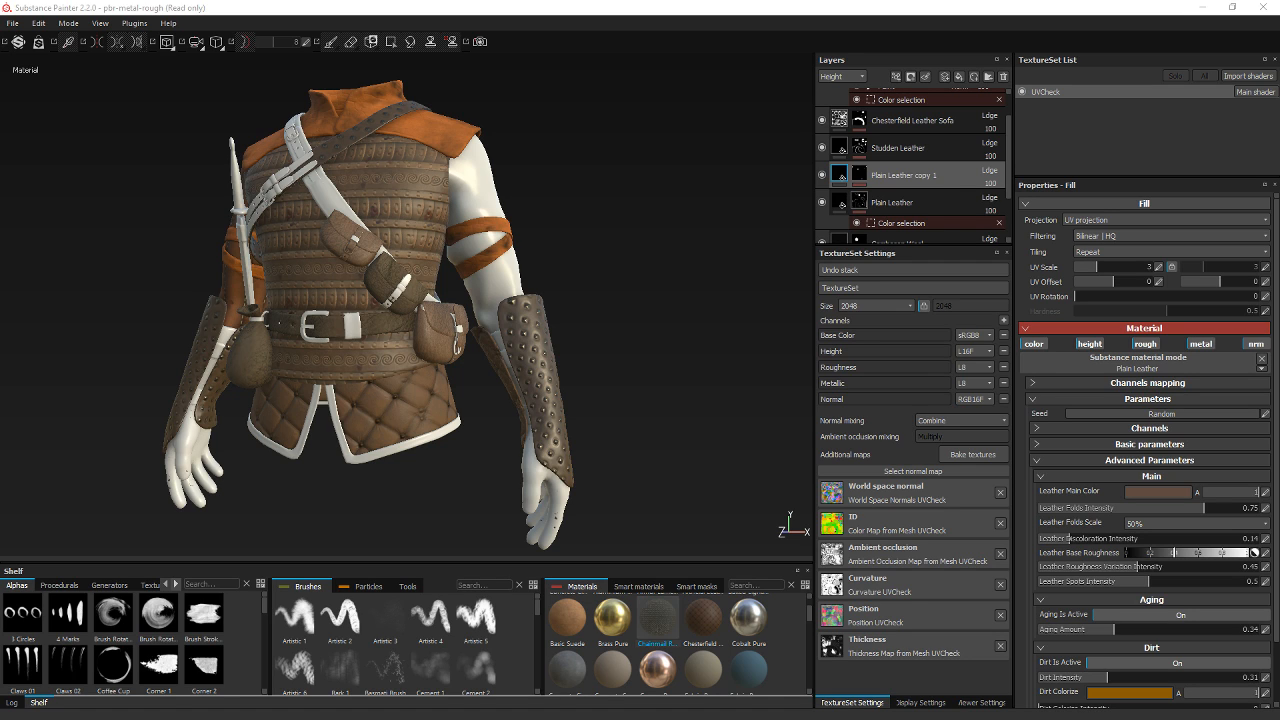
Import the additional armor materials into the shelf and add Scale Armor as a fill layer above Plain Leather copy 1
drag(468, 319, 745, 640)
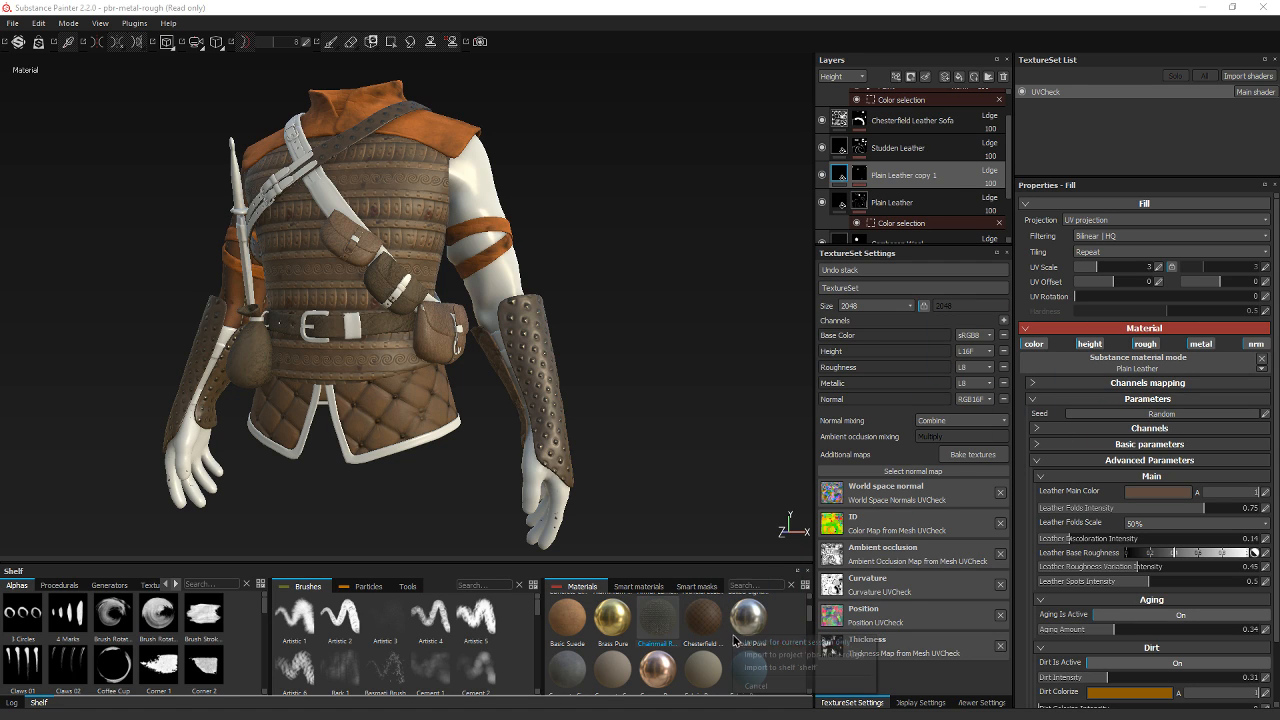
click(806, 655)
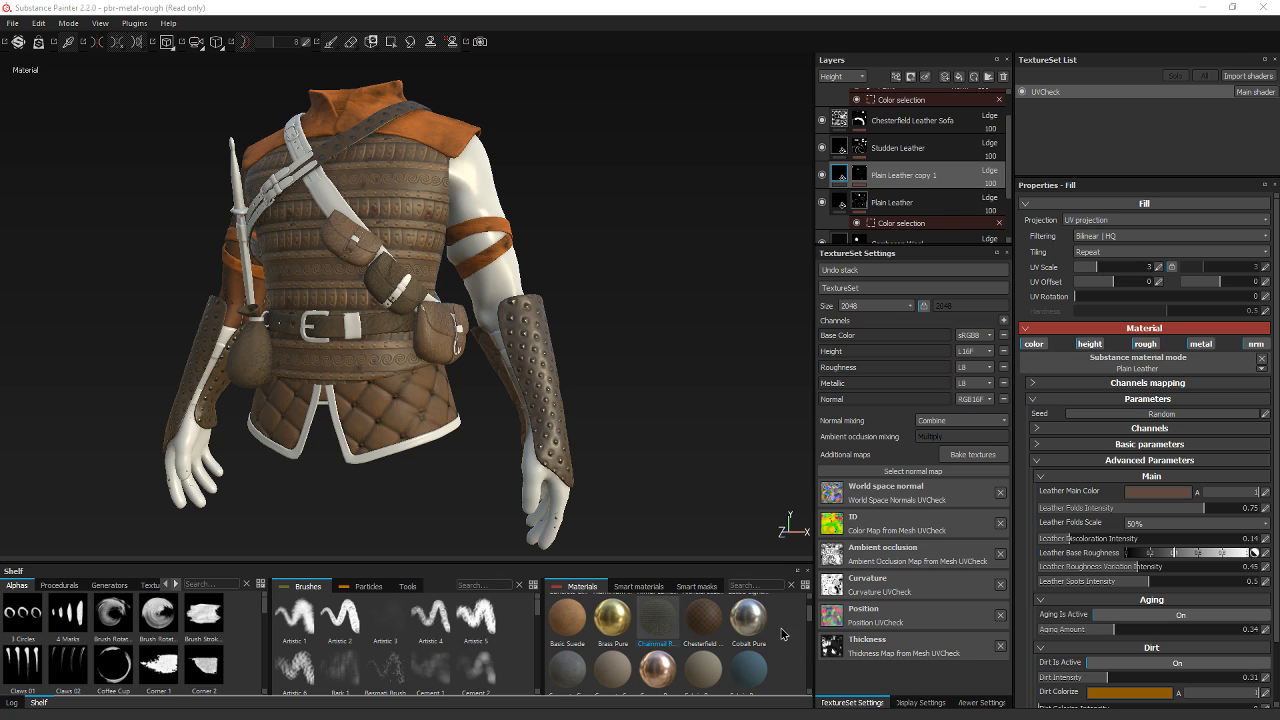
scroll(783, 620, down, 5)
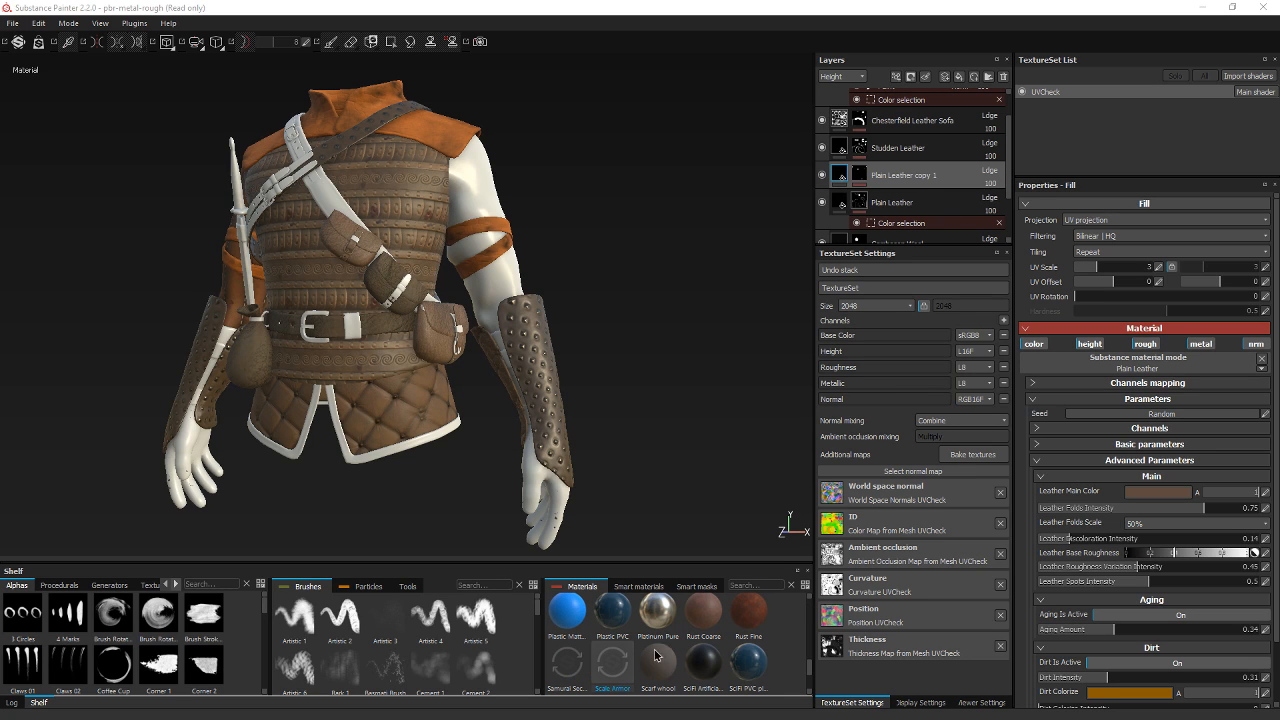
drag(606, 669, 901, 165)
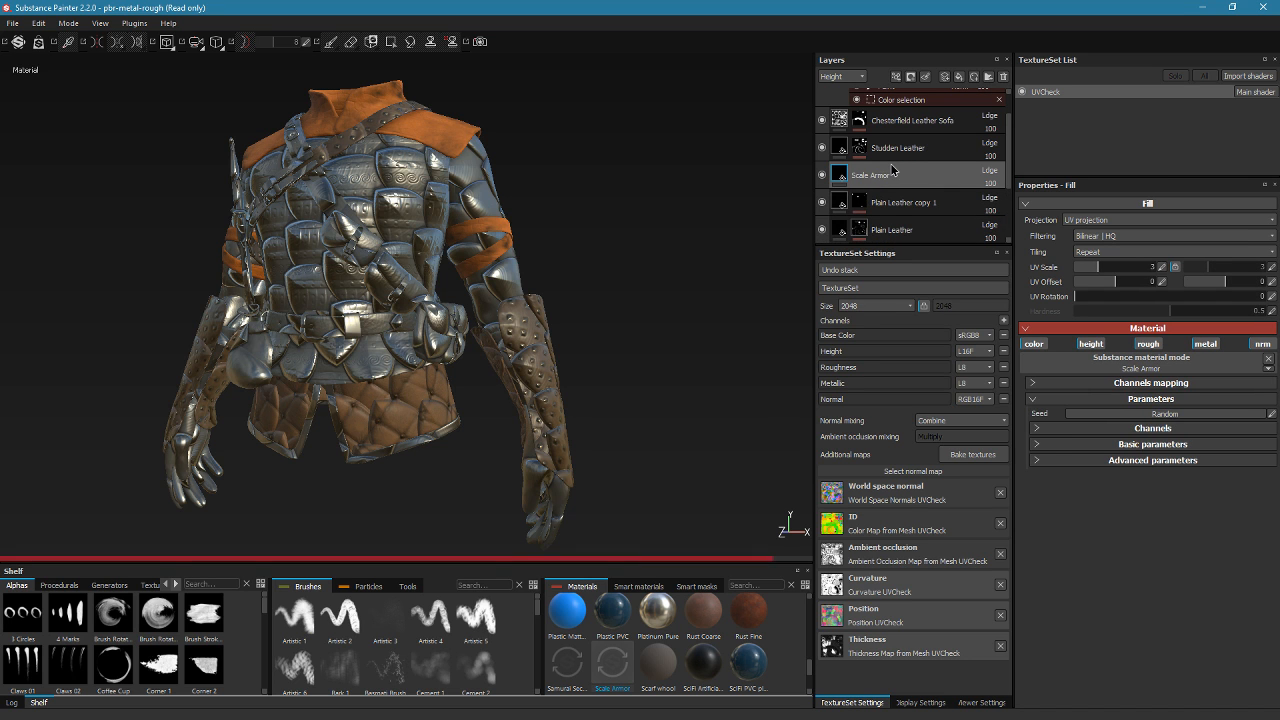
mouse_move(591, 275)
alt+mouse_down()
mouse_move(554, 297)
mouse_move(577, 214)
mouse_move(471, 243)
mouse_move(560, 231)
mouse_move(598, 298)
alt+mouse_up()
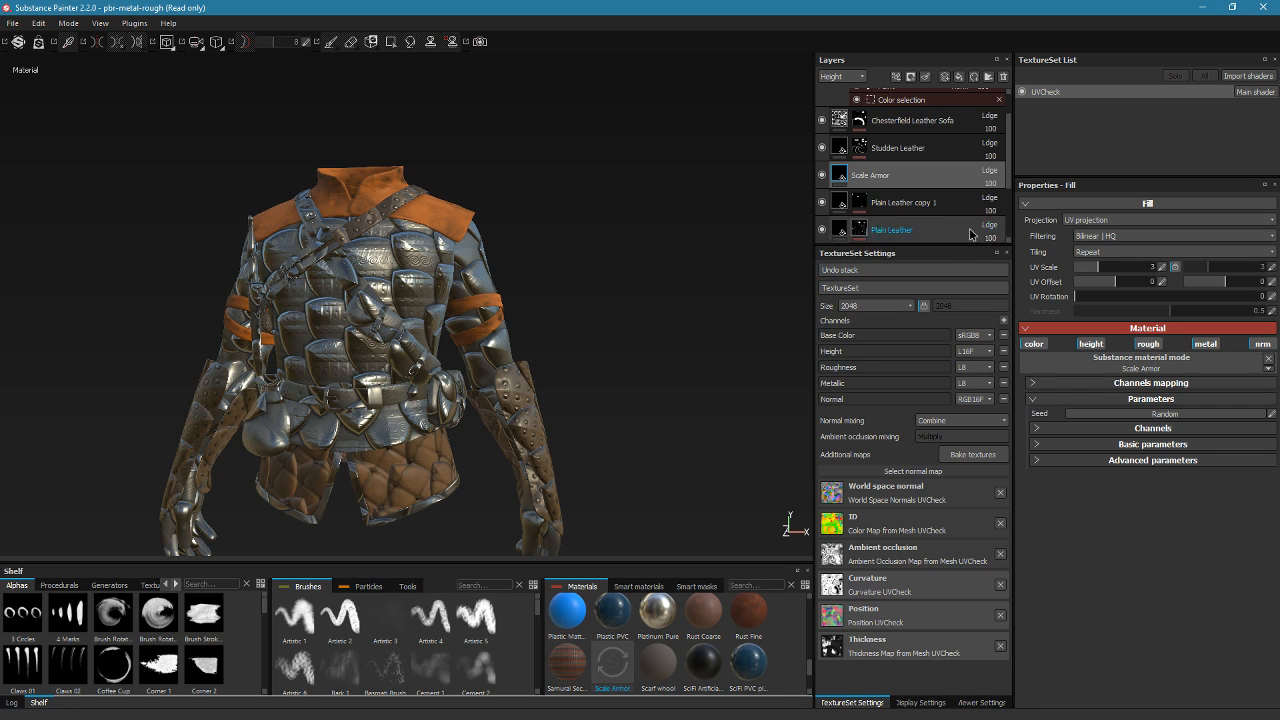
Mask the Scale Armor layer by color selection, using the sleeve's yellow-green ID color (R 200, G 255, B 0) with tolerance 0
right_click(916, 170)
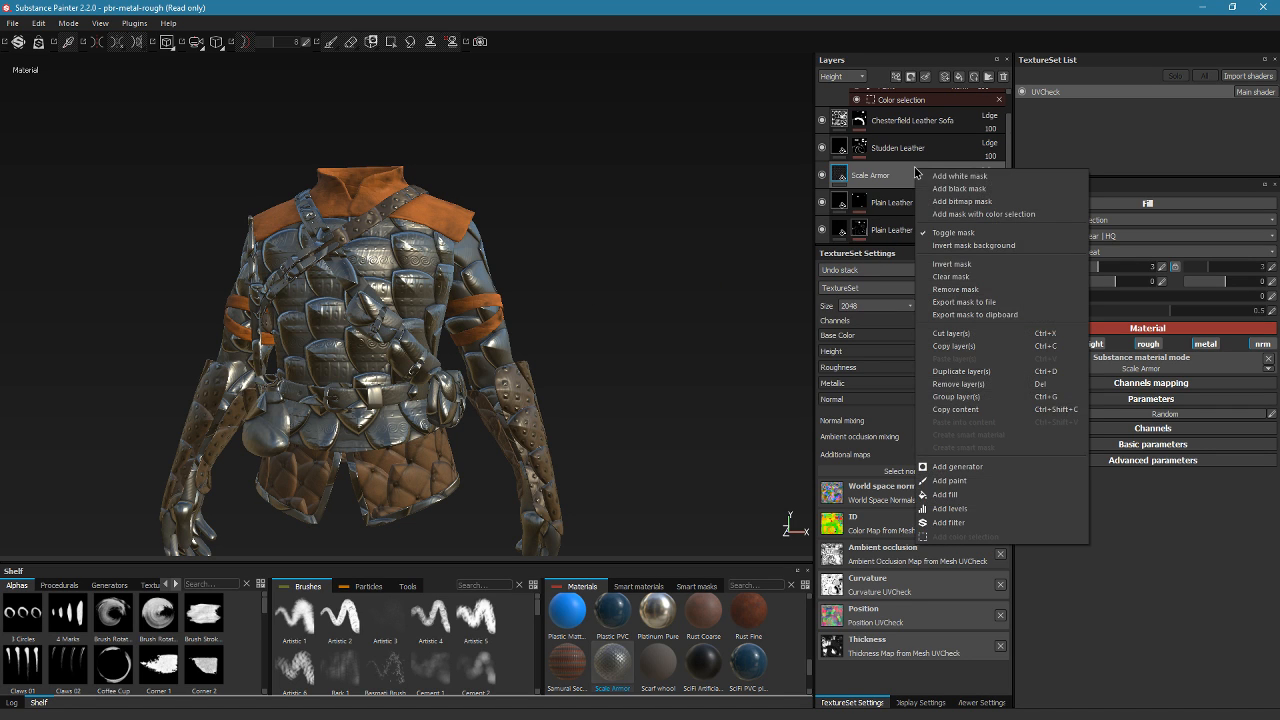
click(990, 214)
click(1241, 311)
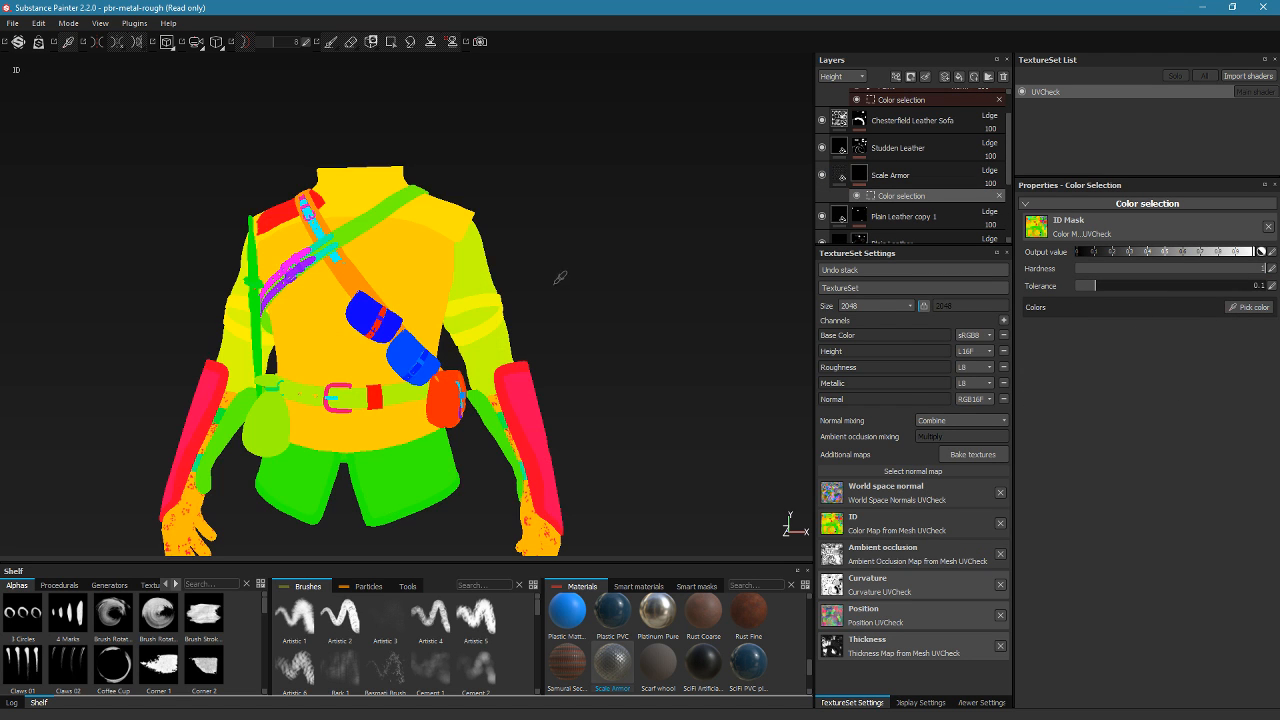
click(490, 259)
mouse_move(566, 280)
alt+mouse_down()
mouse_move(296, 249)
mouse_move(580, 269)
mouse_move(583, 249)
mouse_move(573, 268)
alt+mouse_up()
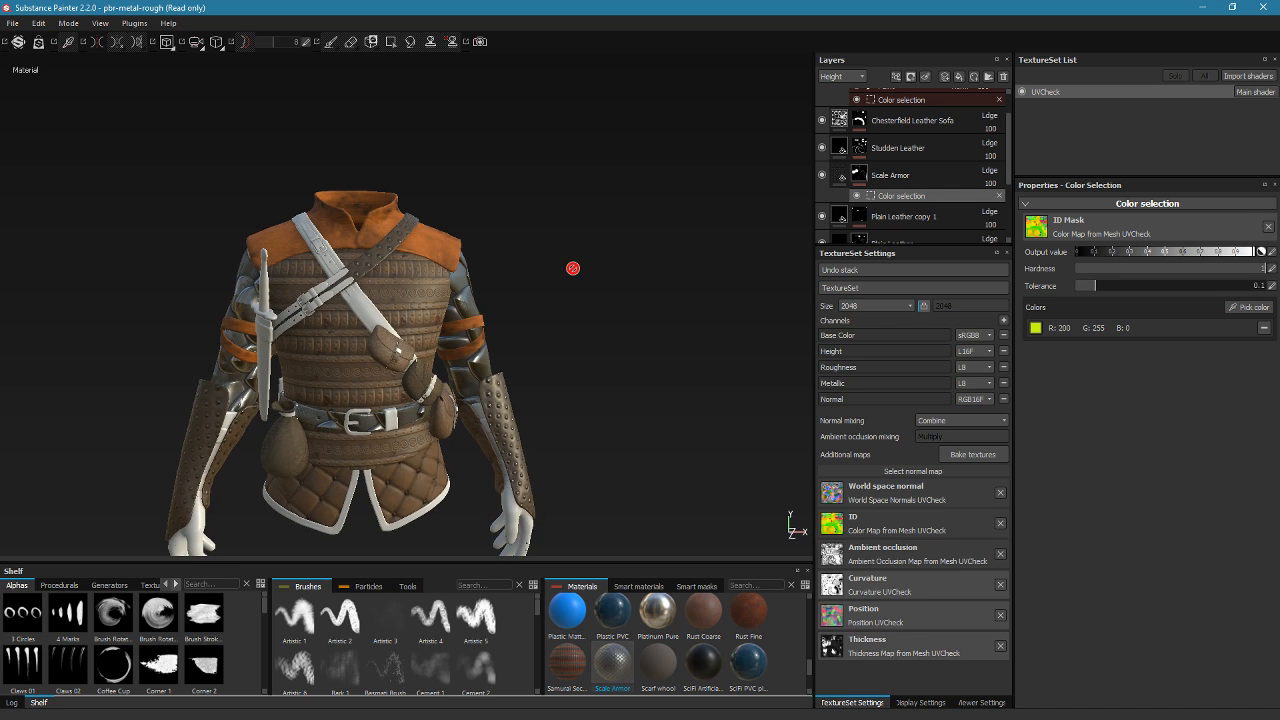
drag(1088, 287, 961, 289)
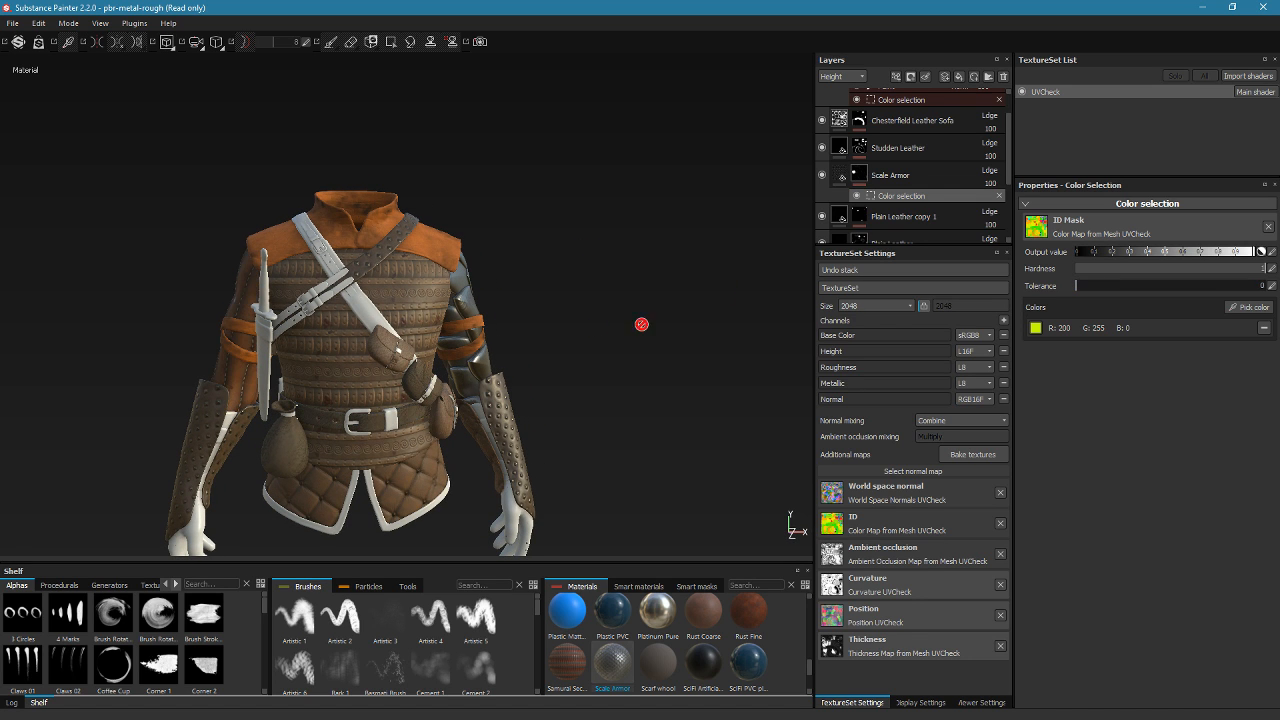
alt+drag(642, 324, 378, 412)
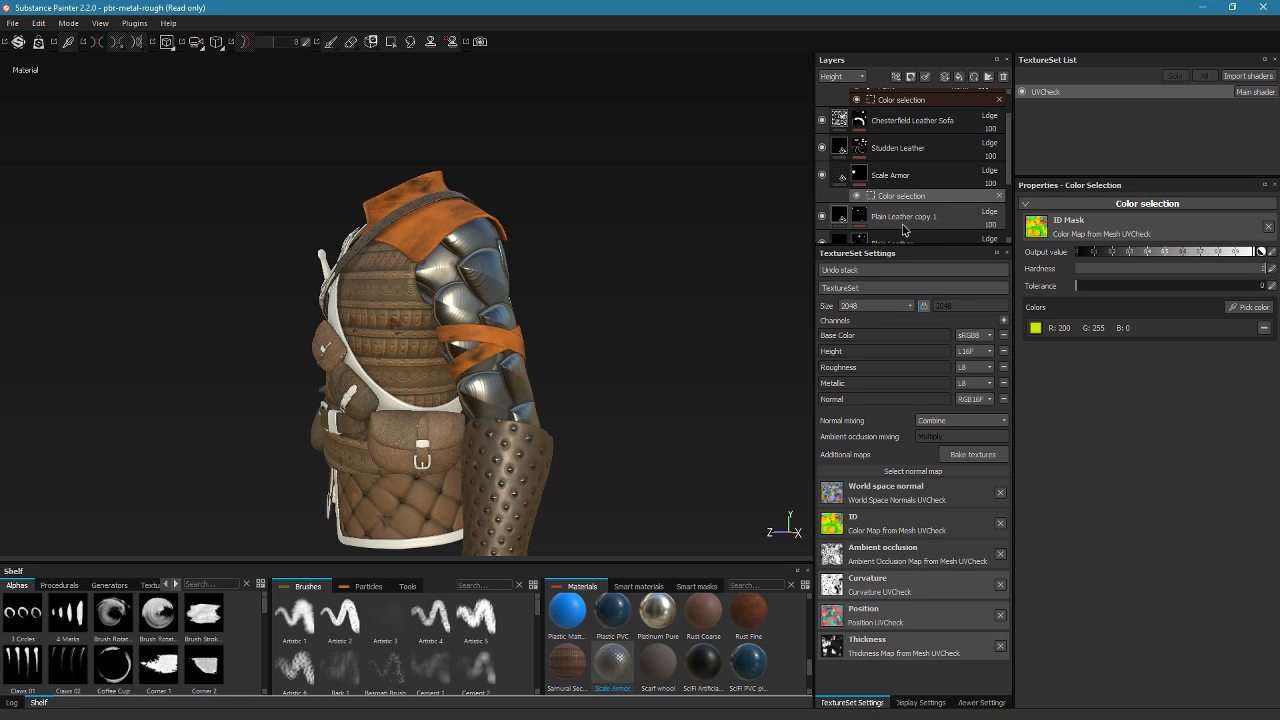
Set the Scale Armor fill's UV Rotation to 147.27 and its UV Scale to 10.17
click(841, 176)
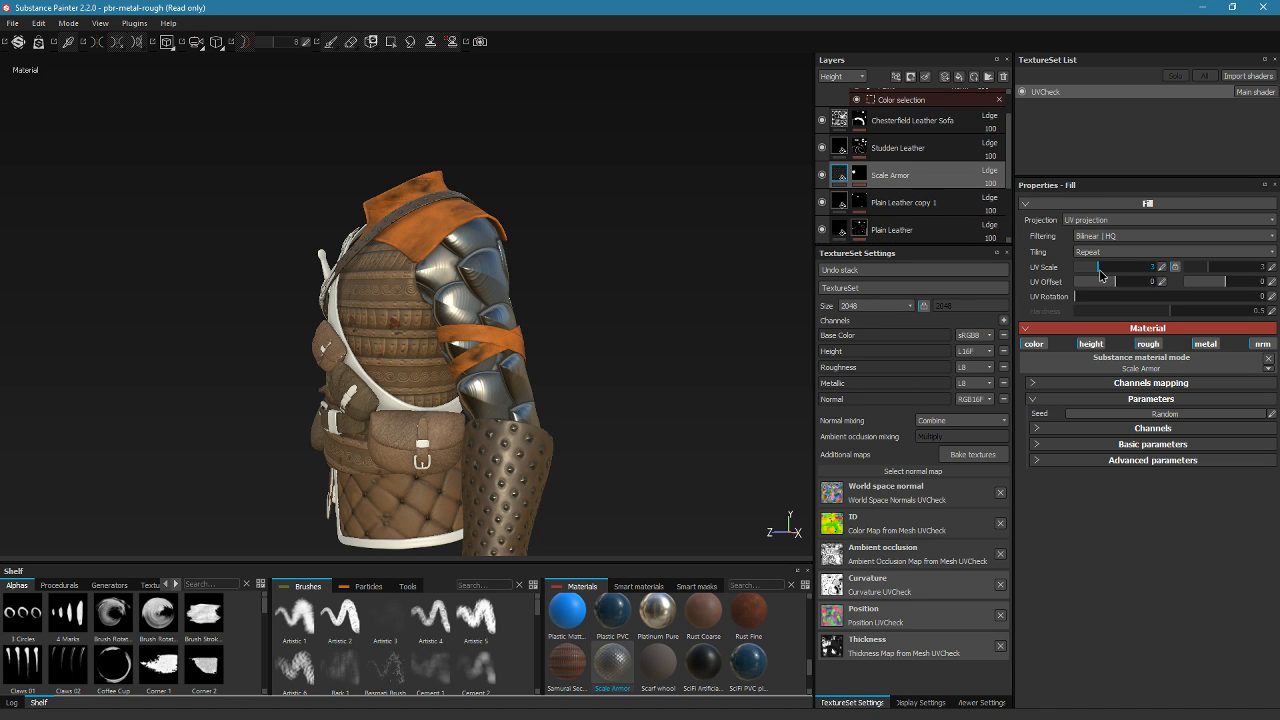
click(1100, 300)
drag(1102, 306, 1154, 330)
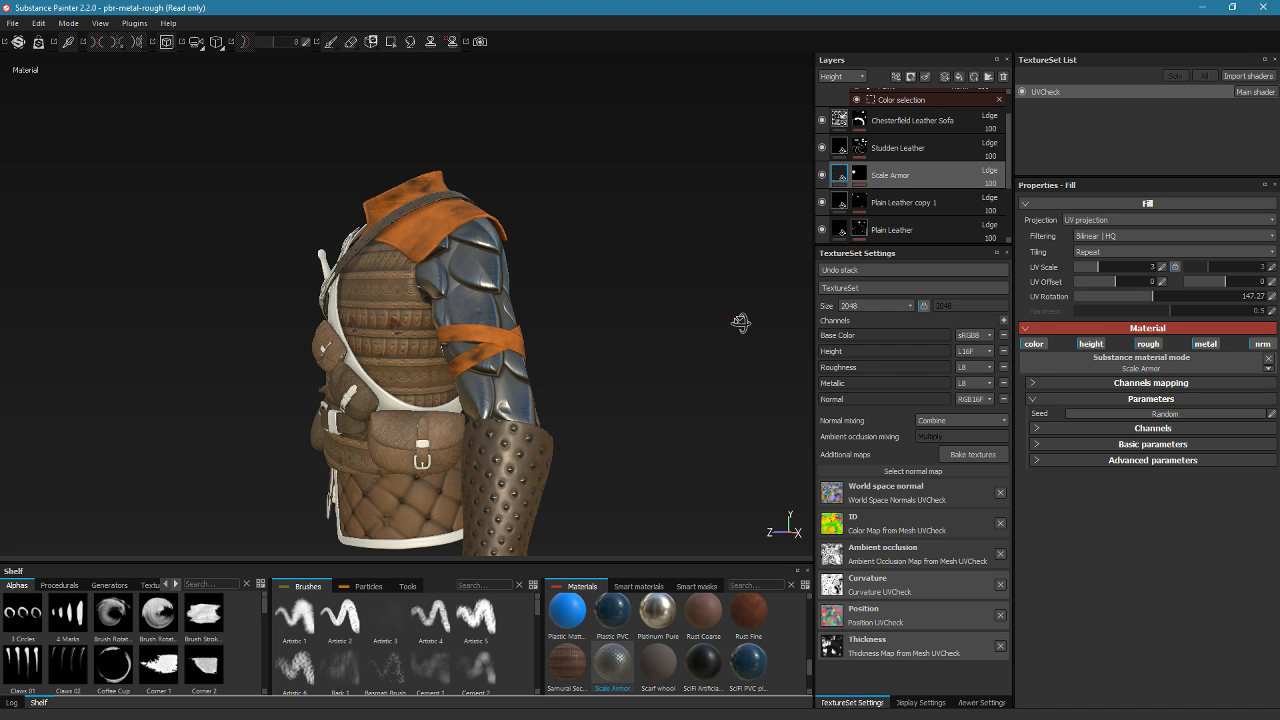
alt+drag(741, 323, 872, 316)
drag(1098, 267, 1118, 277)
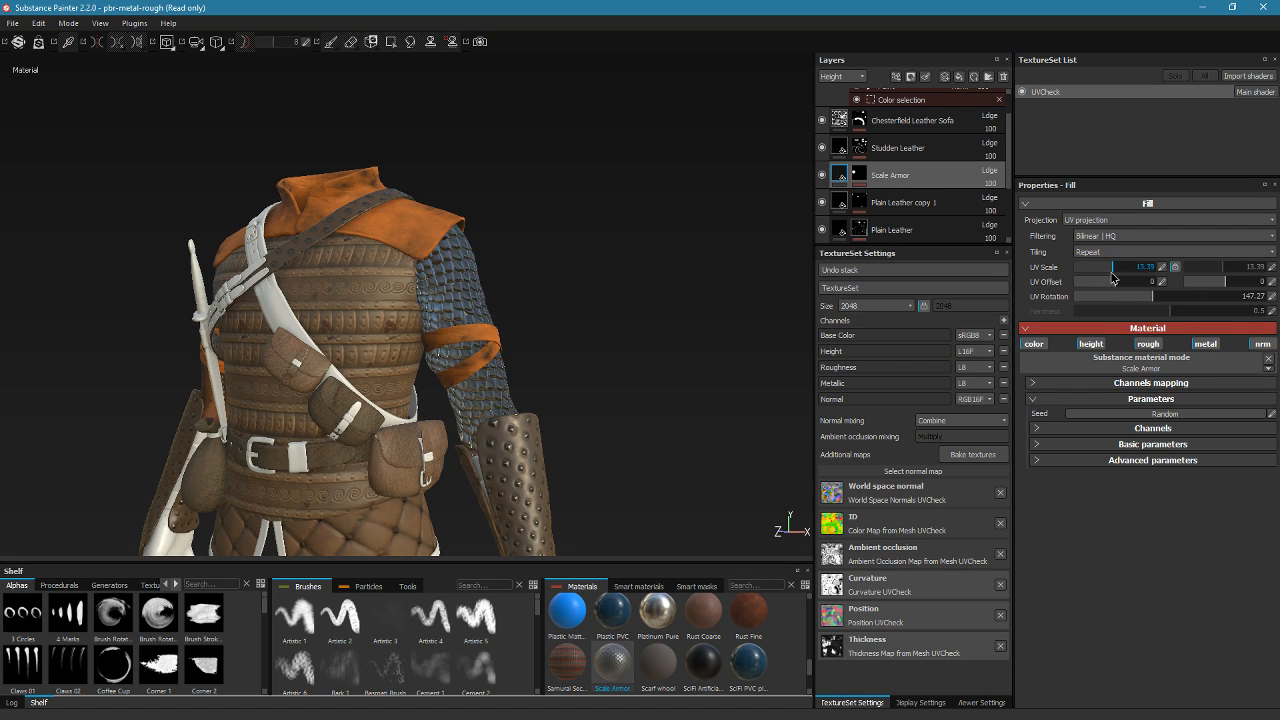
Reduce the Scale Armor material's Height Range to 0.09 in its basic parameters
click(1079, 444)
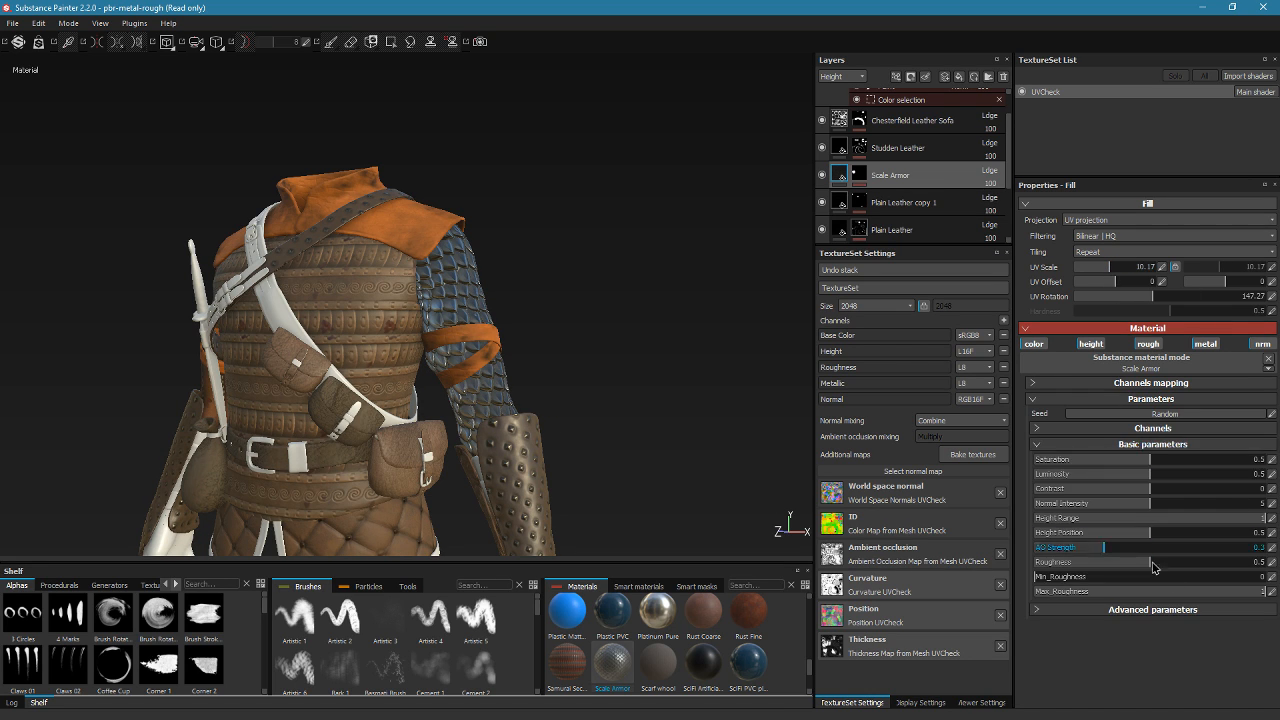
drag(1126, 518, 1052, 525)
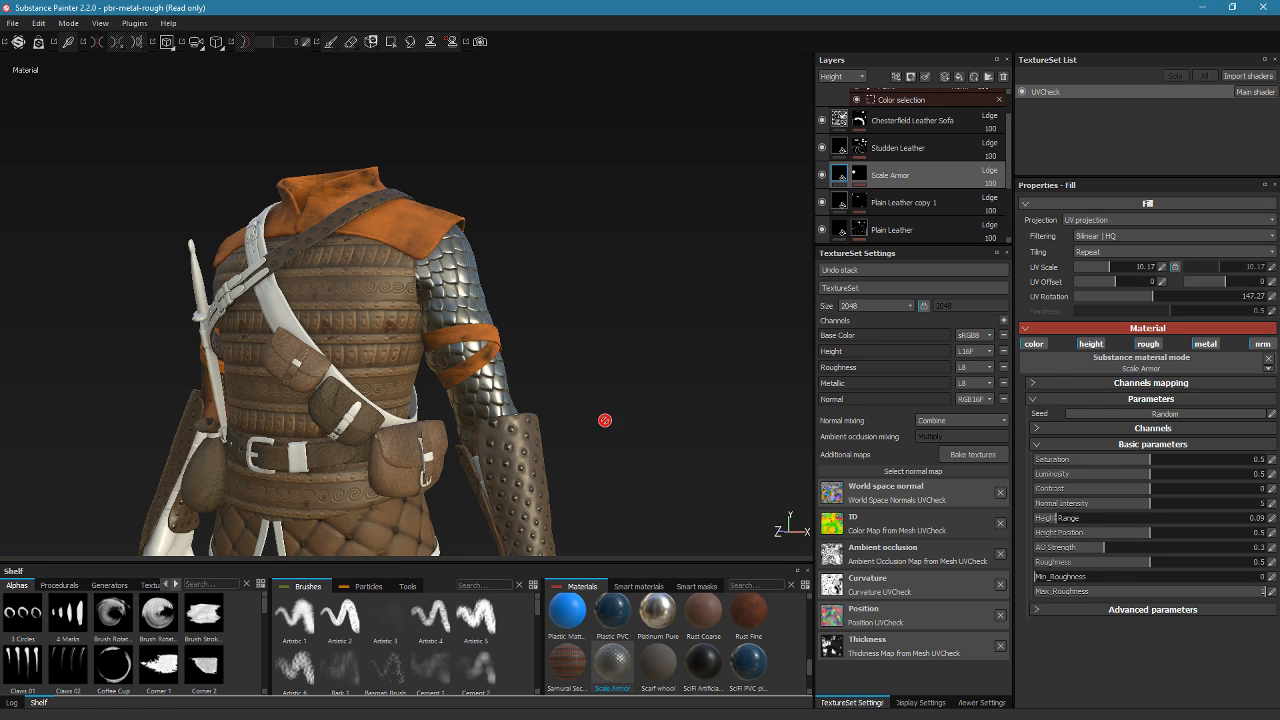
alt+drag(603, 423, 720, 270)
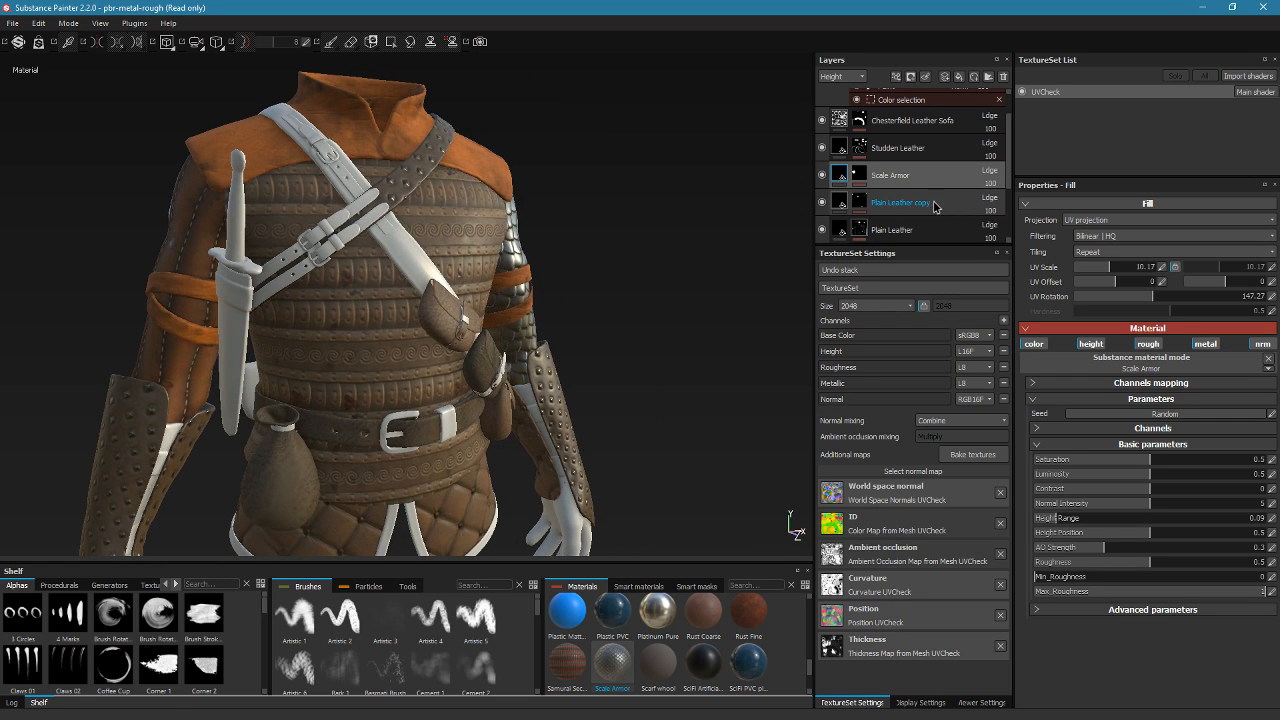
Rename the Plain Leather copy 1 layer as "Plain Leather 2"
click(926, 205)
double_click(924, 204)
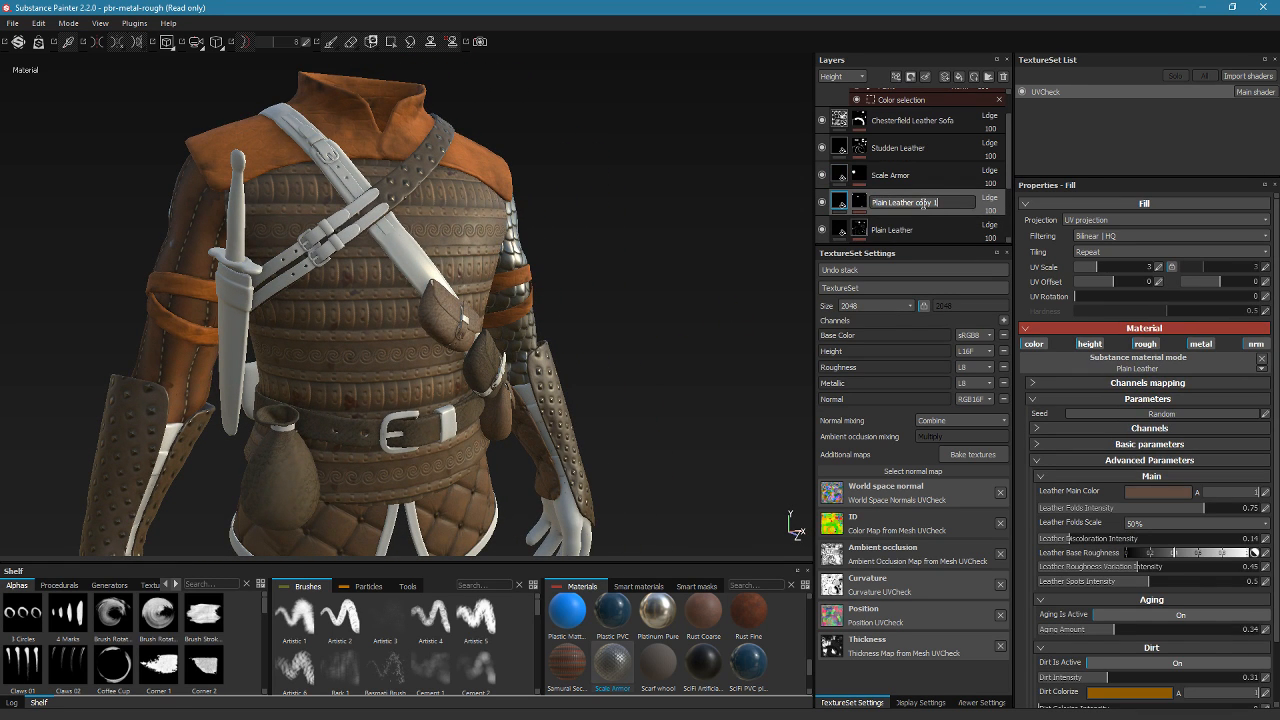
text(Plain Leather 2)
key(Return)
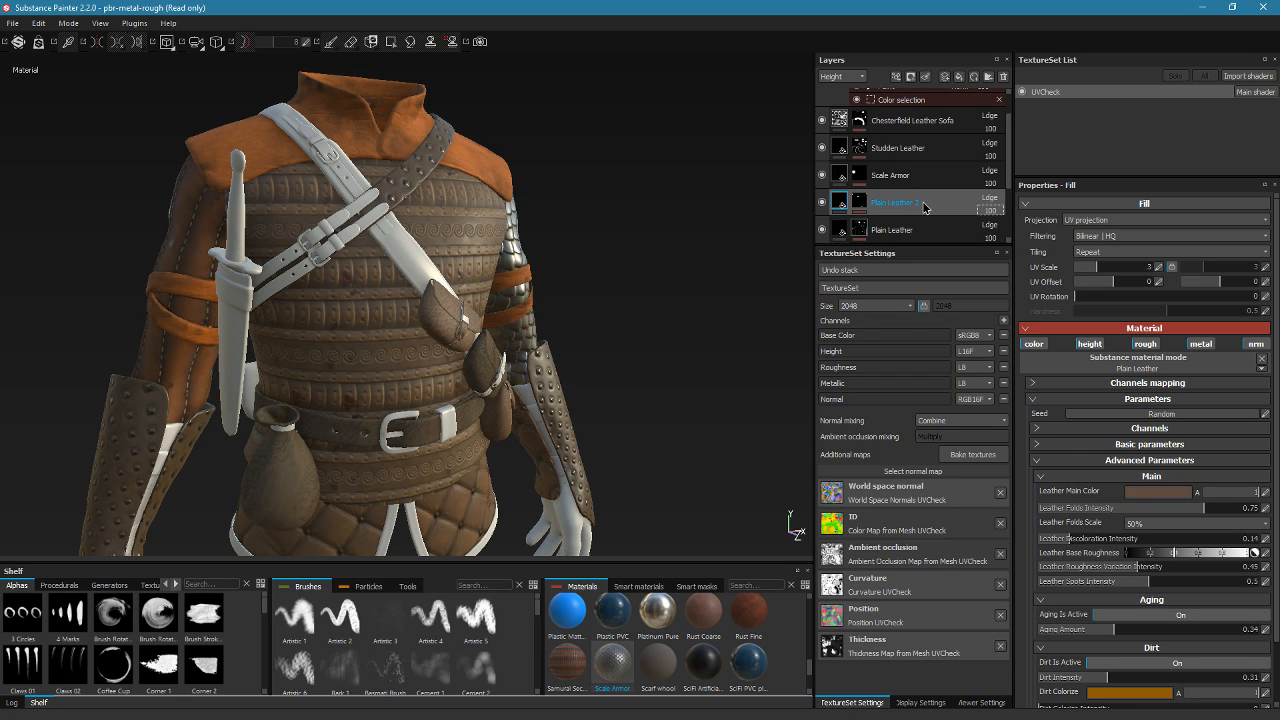
Rename the Plain Leather layer as "Plain Leather 1"
key(Down)
key(Down)
key(Down)
click(900, 235)
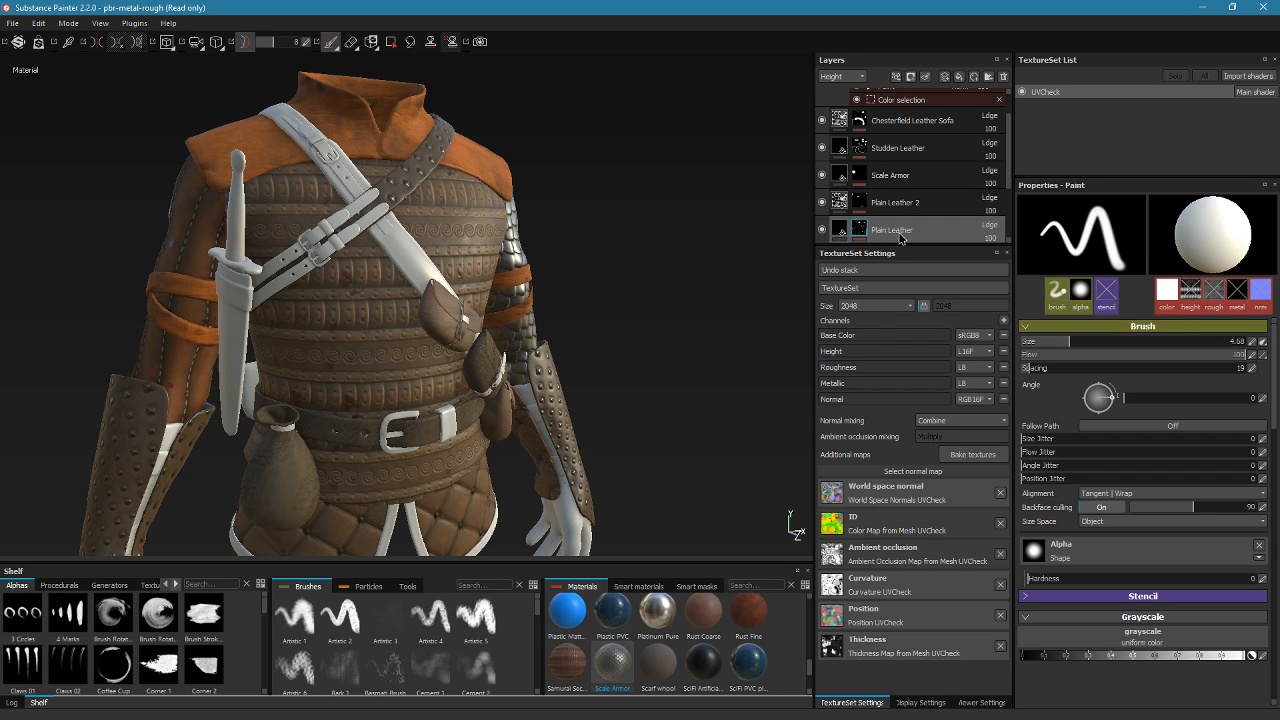
double_click(906, 230)
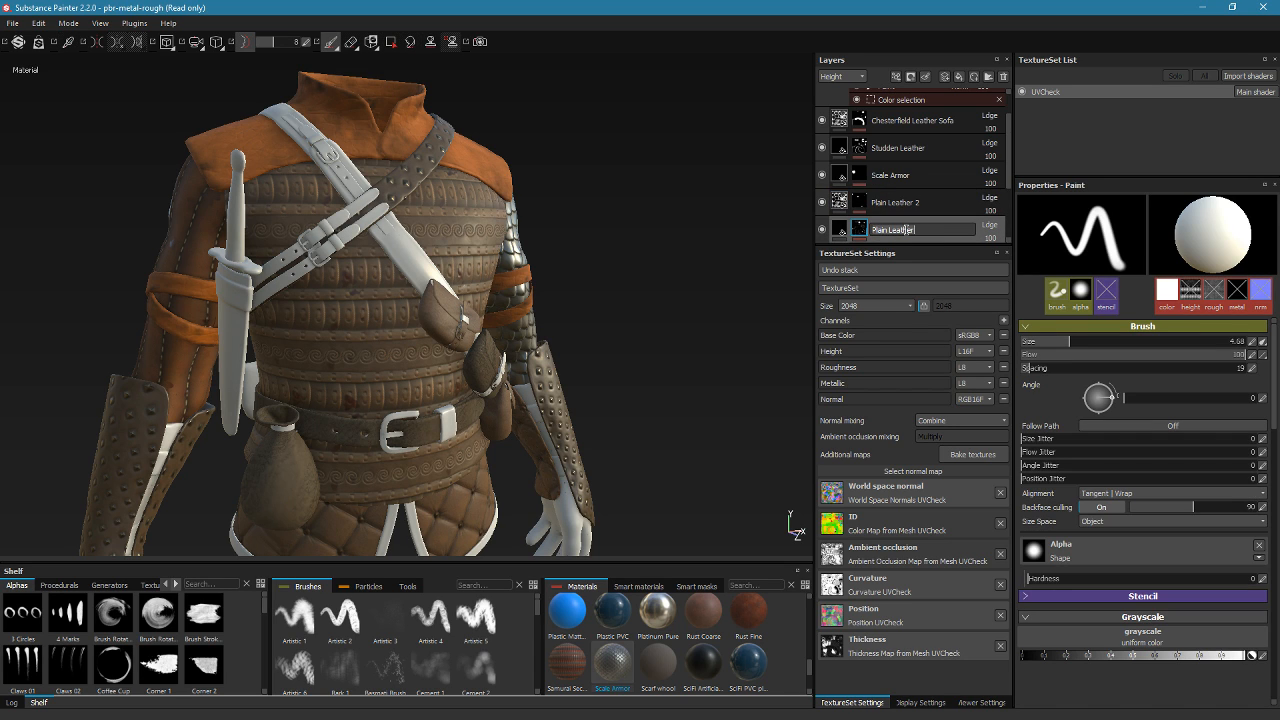
text(P)
key(Tab)
Add the chest strap's orange (R 255, G 145, B 0) and turquoise (R 0, G 255, B 172) ID colors to Plain Leather 1's color selection
alt+drag(578, 178, 607, 246)
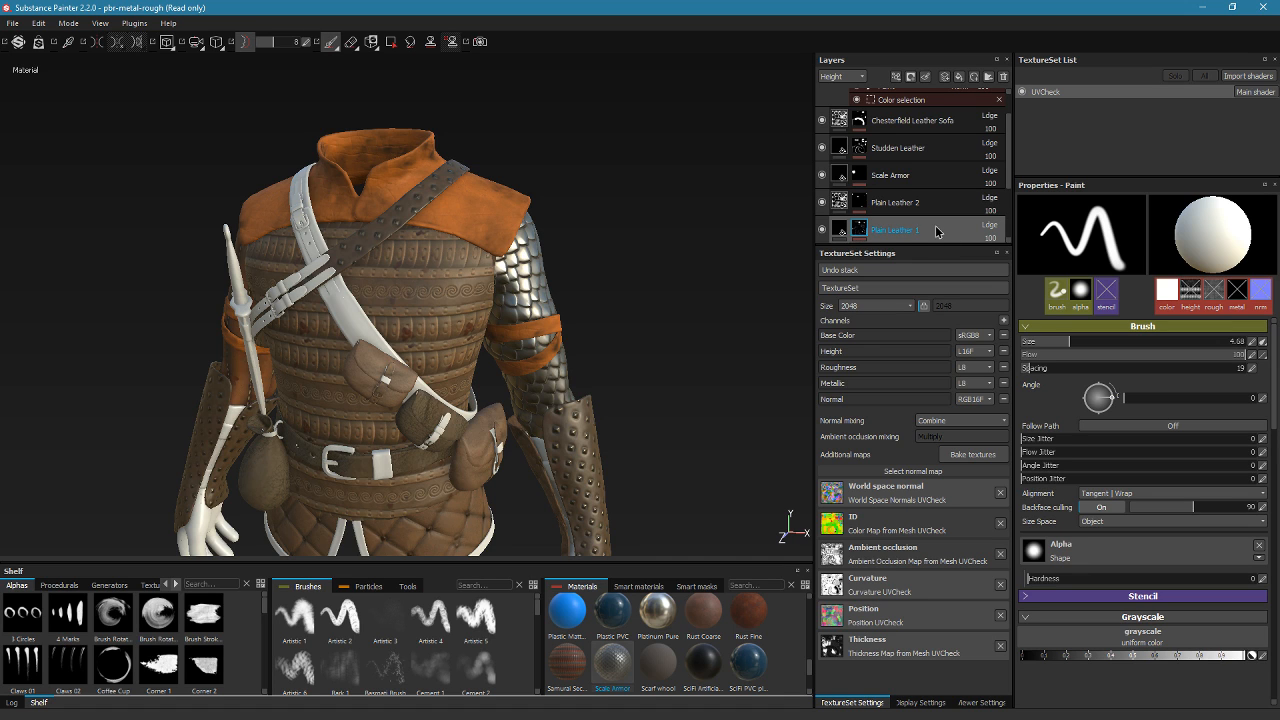
alt+drag(790, 520, 797, 533)
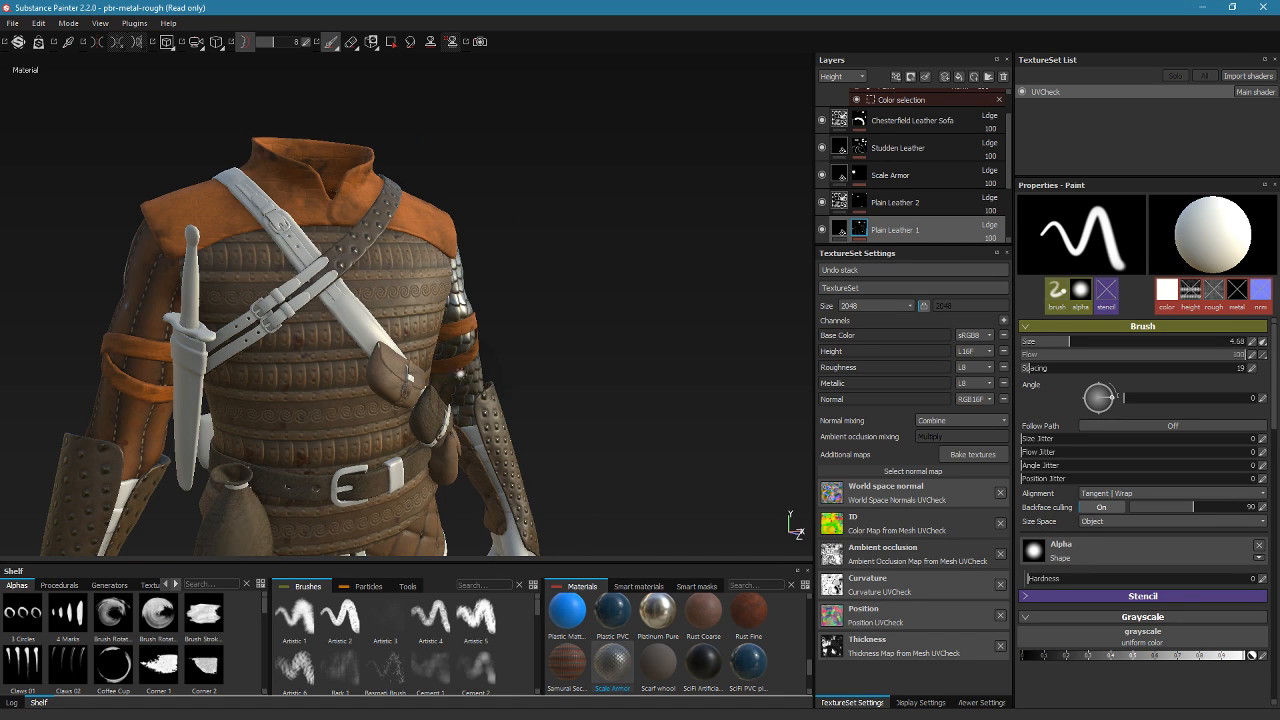
click(858, 229)
click(918, 156)
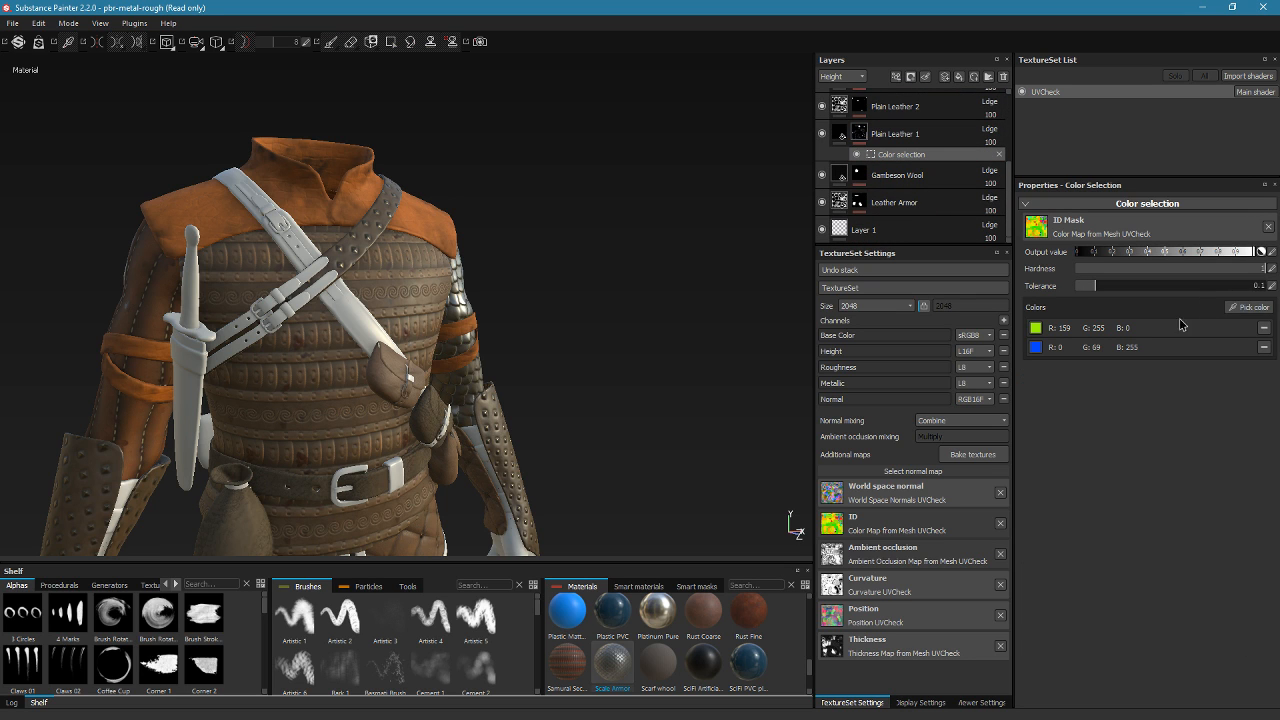
click(1248, 307)
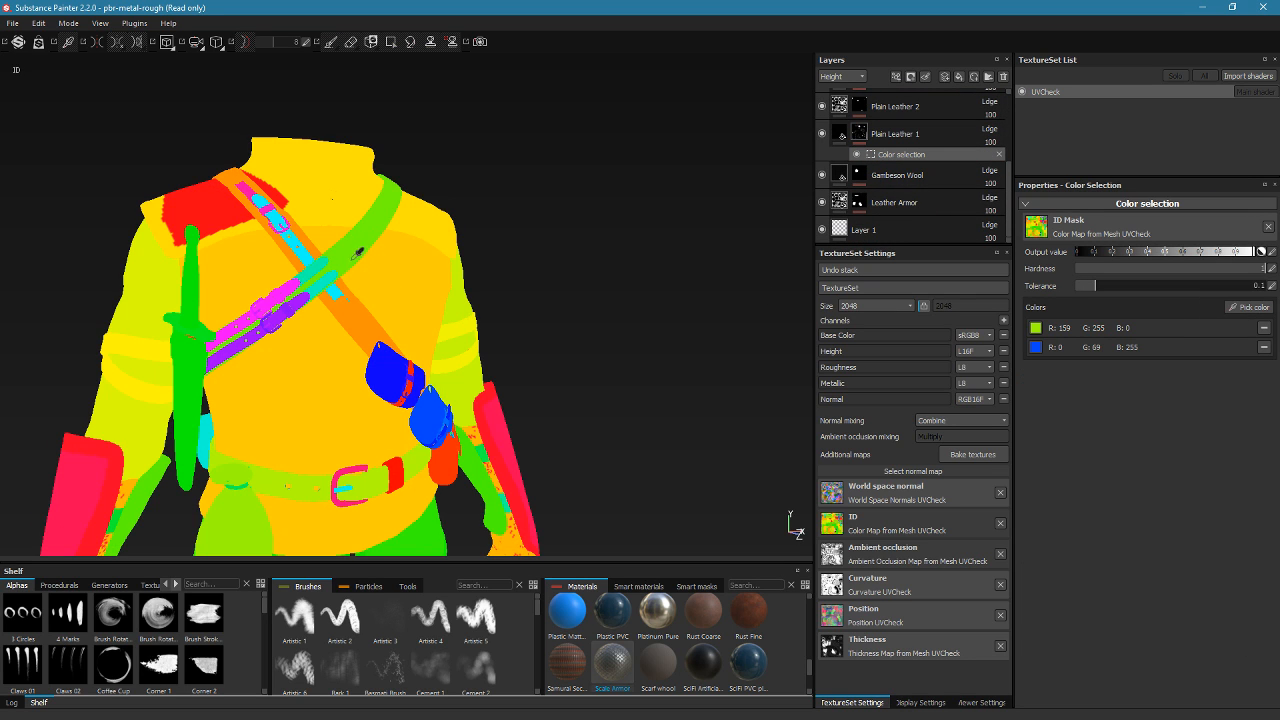
click(350, 303)
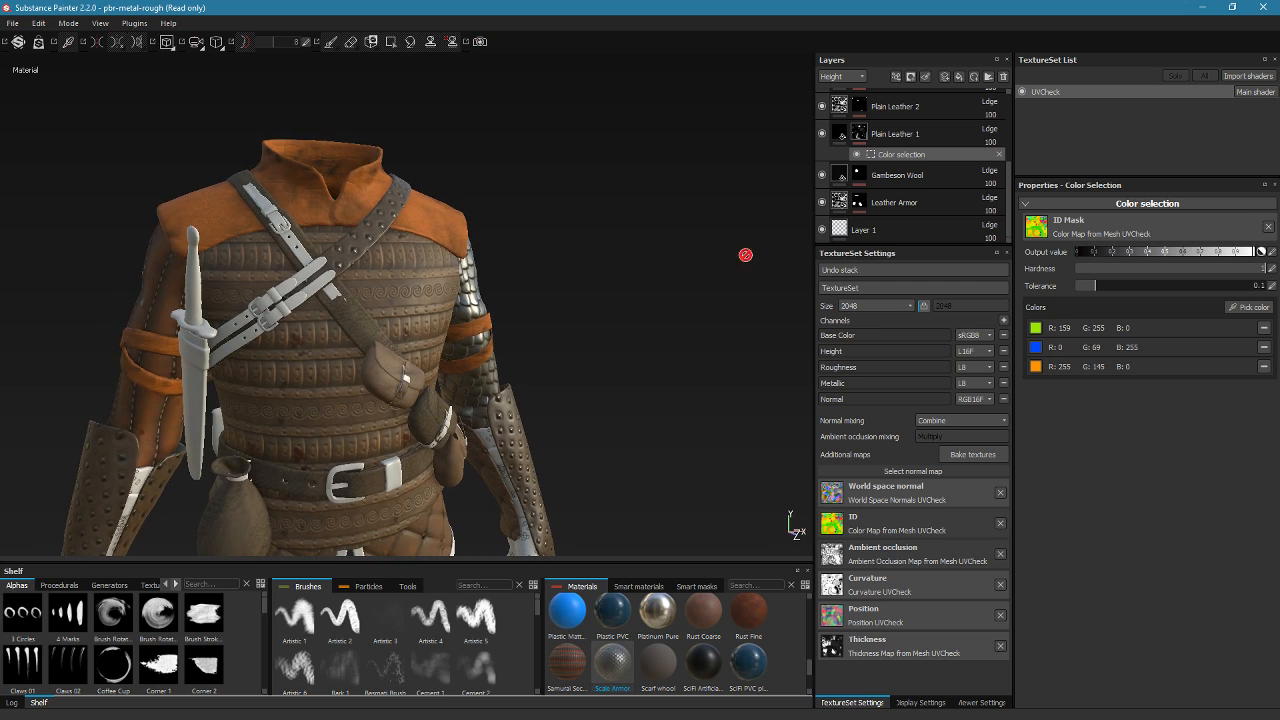
click(1245, 307)
click(318, 261)
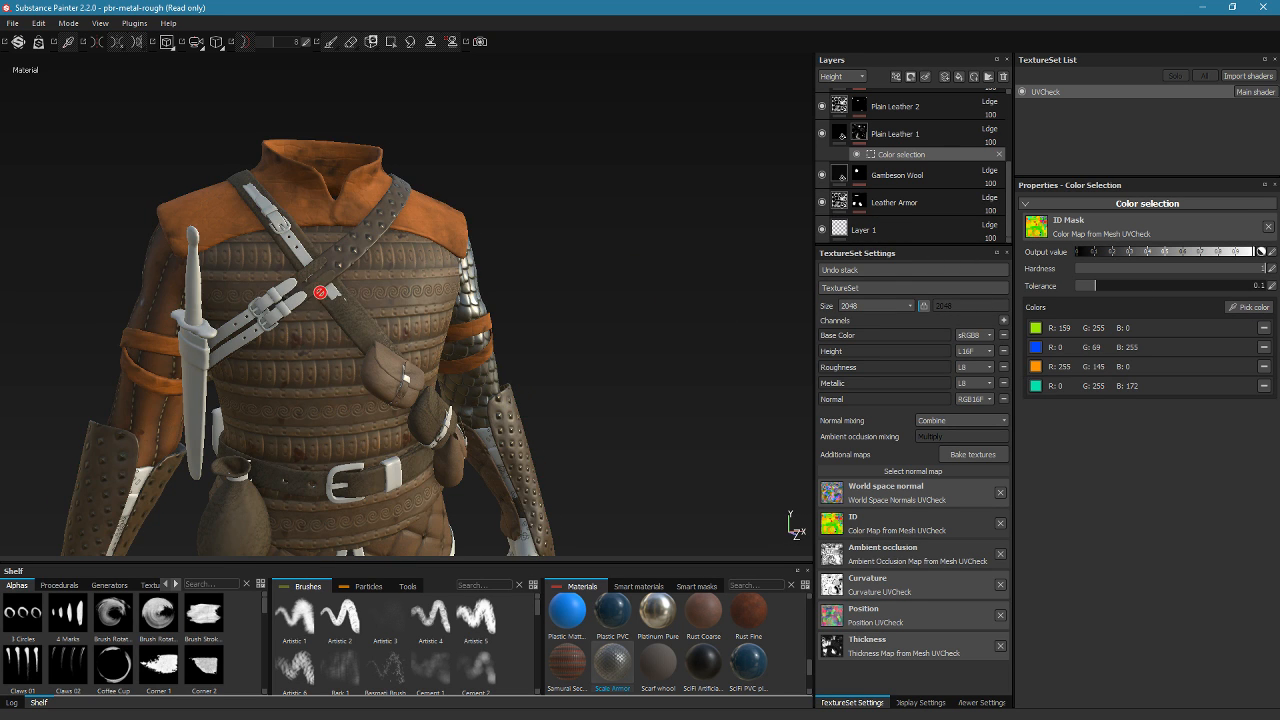
click(1239, 310)
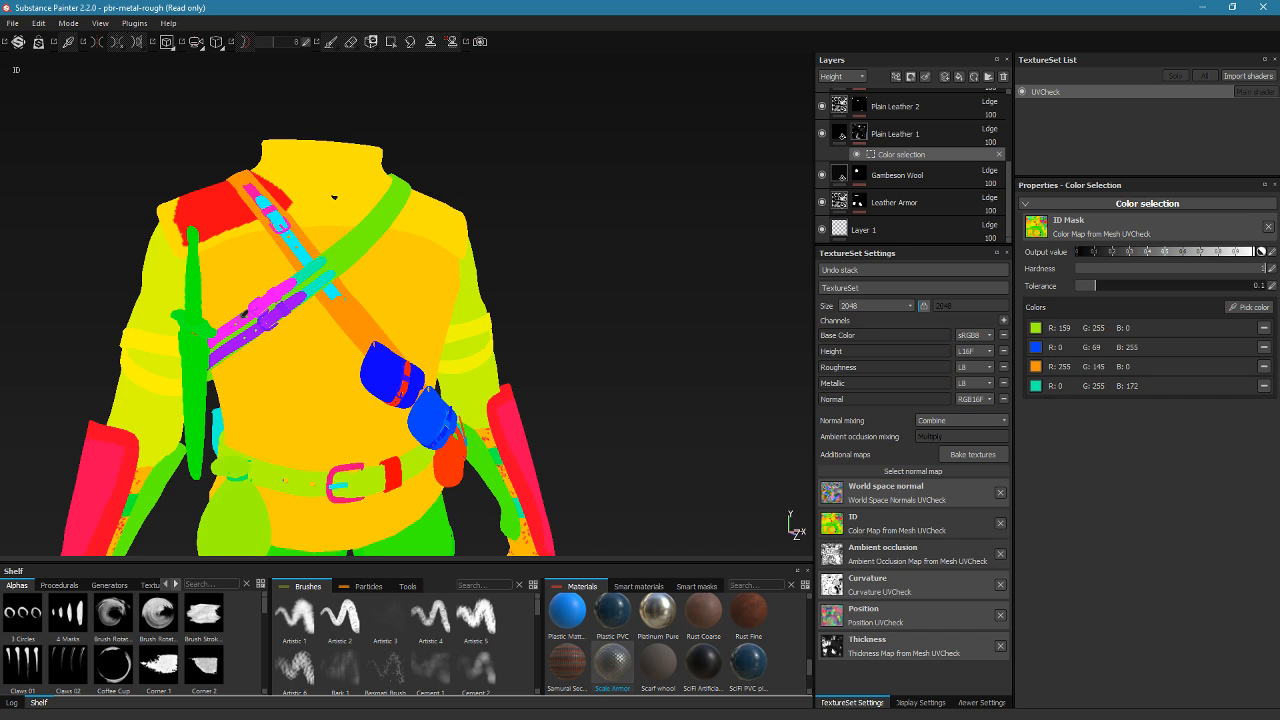
click(226, 329)
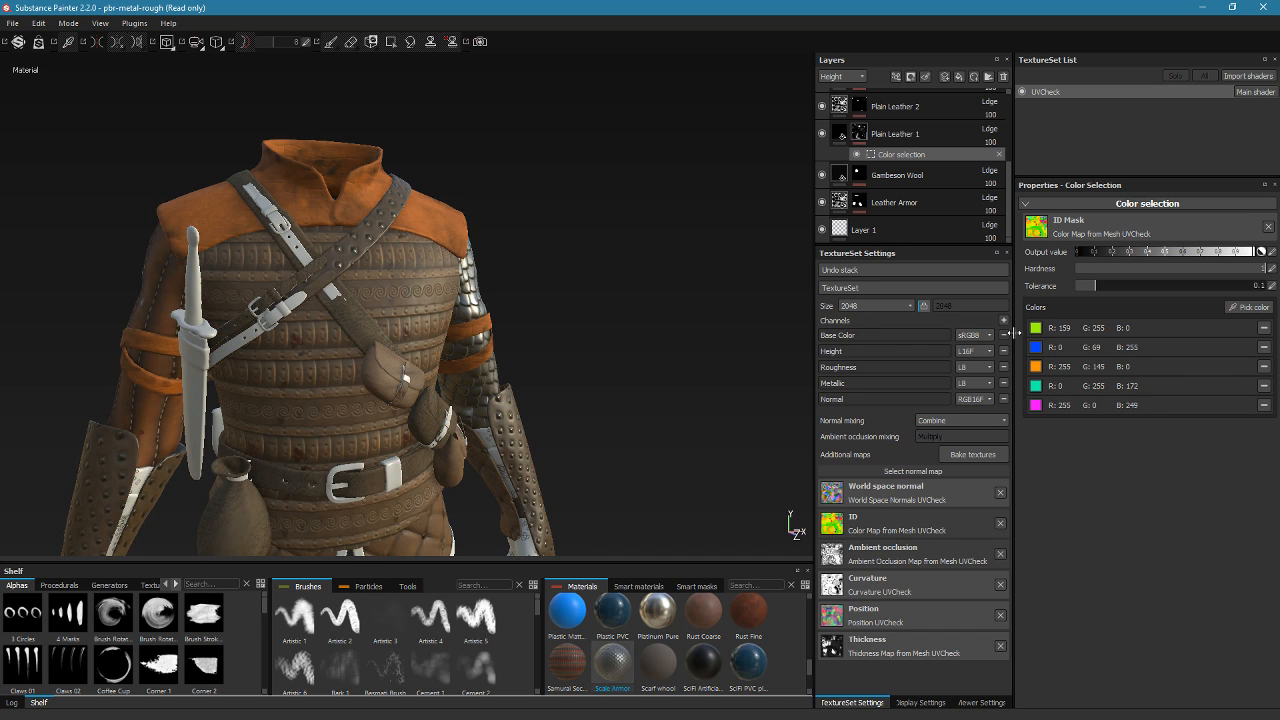
key(ctrl+z)
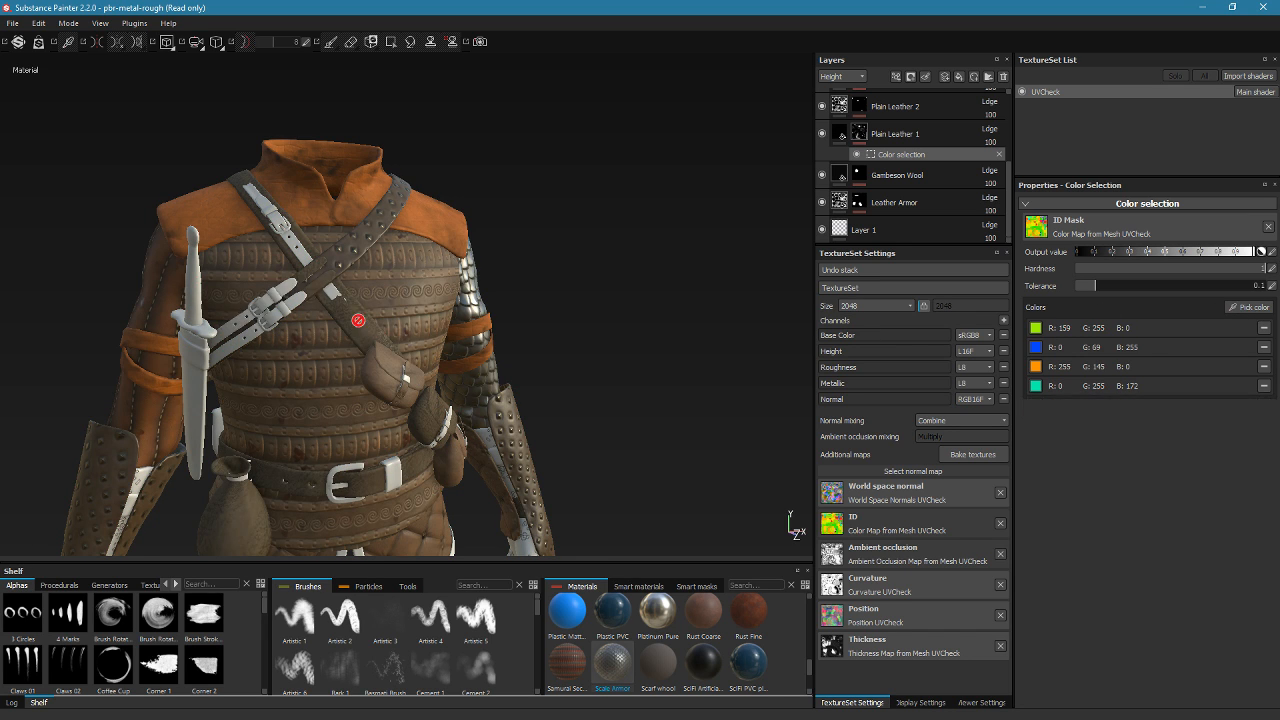
Select the color selection effect on the Plain Leather 2 layer's mask
scroll(352, 299, up, 3)
alt+drag(352, 299, 185, 310)
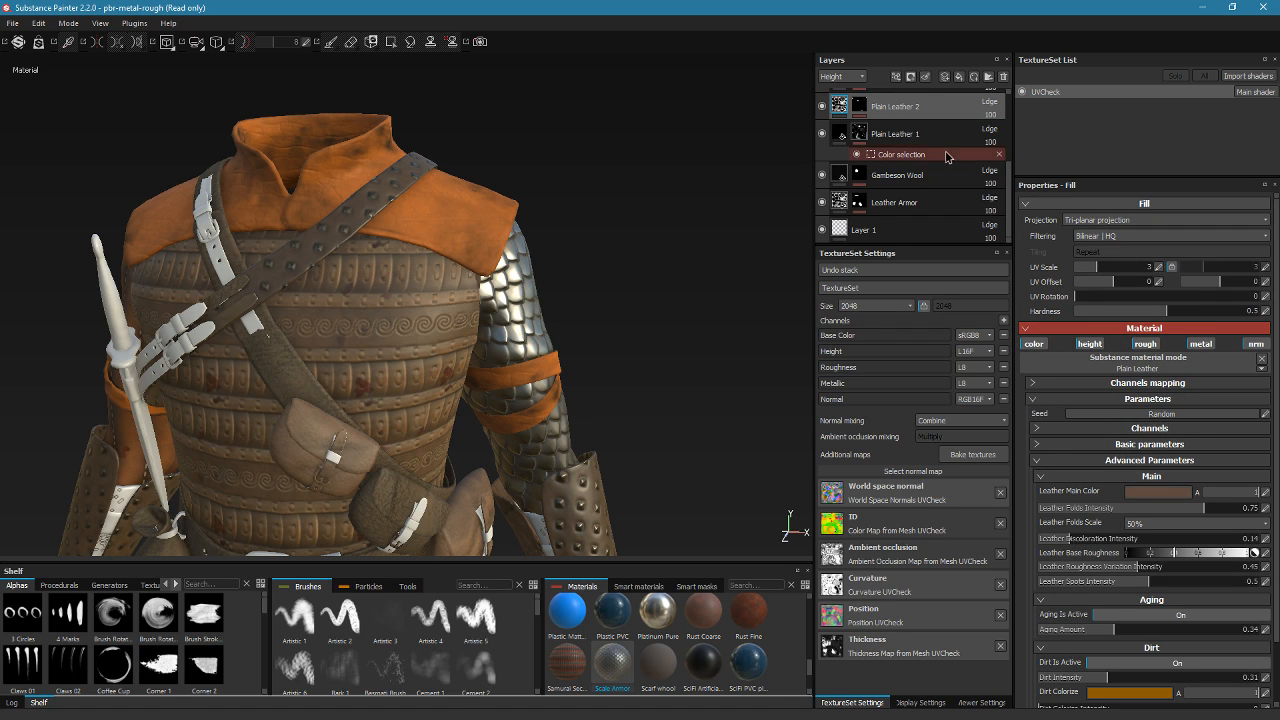
click(861, 107)
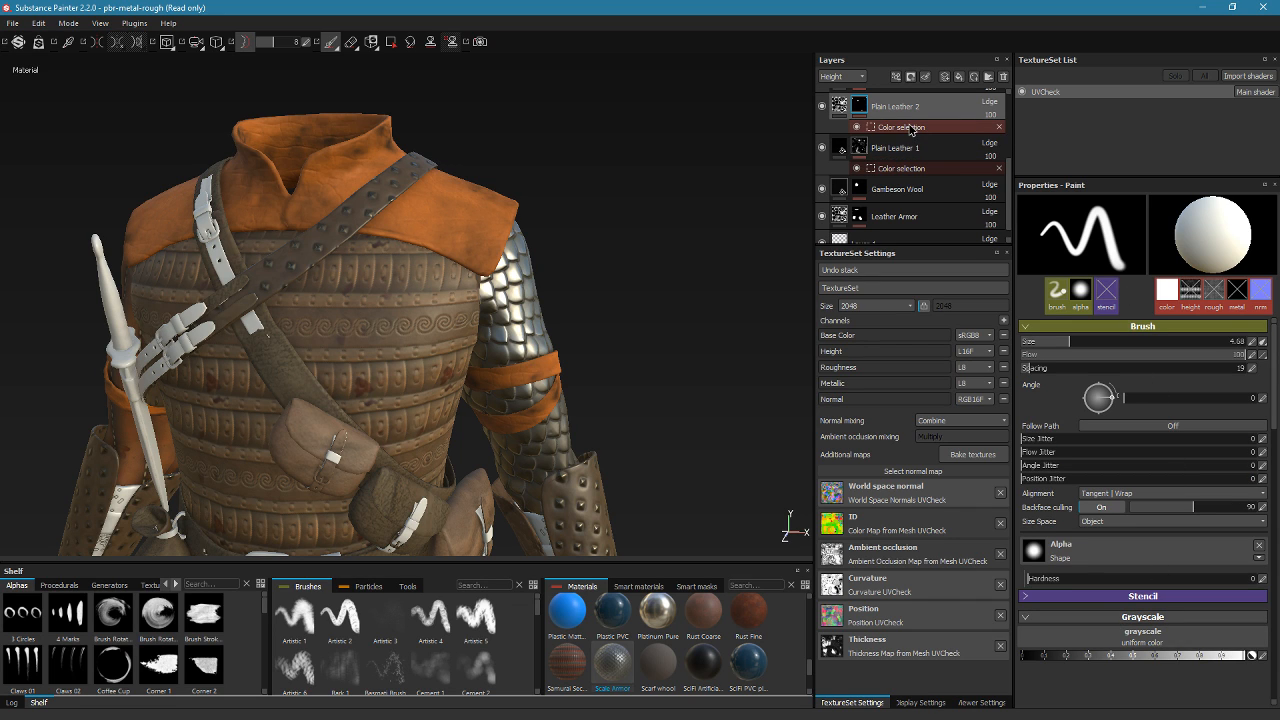
click(911, 129)
click(1248, 306)
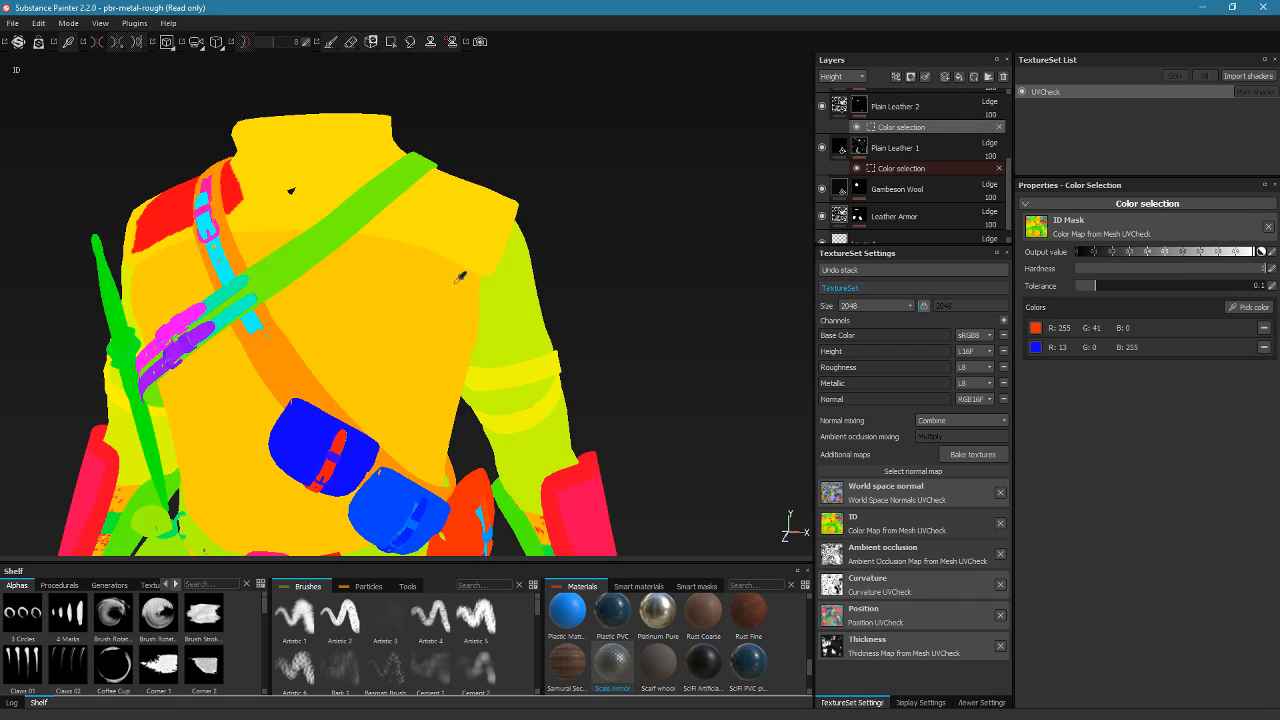
click(242, 305)
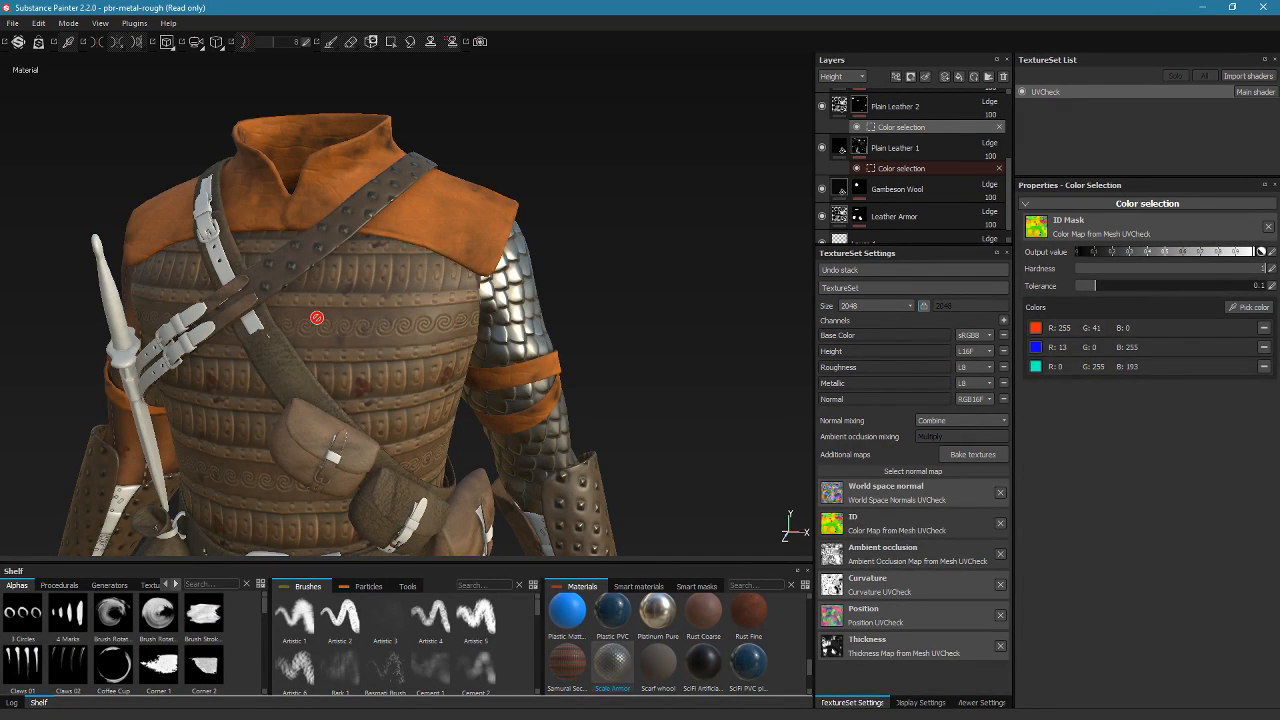
click(1264, 366)
Add the small belts' purple (R 159, G 0, B 255) and magenta (R 255, G 0, B 249) ID colors to Plain Leather 2's color selection
click(1248, 306)
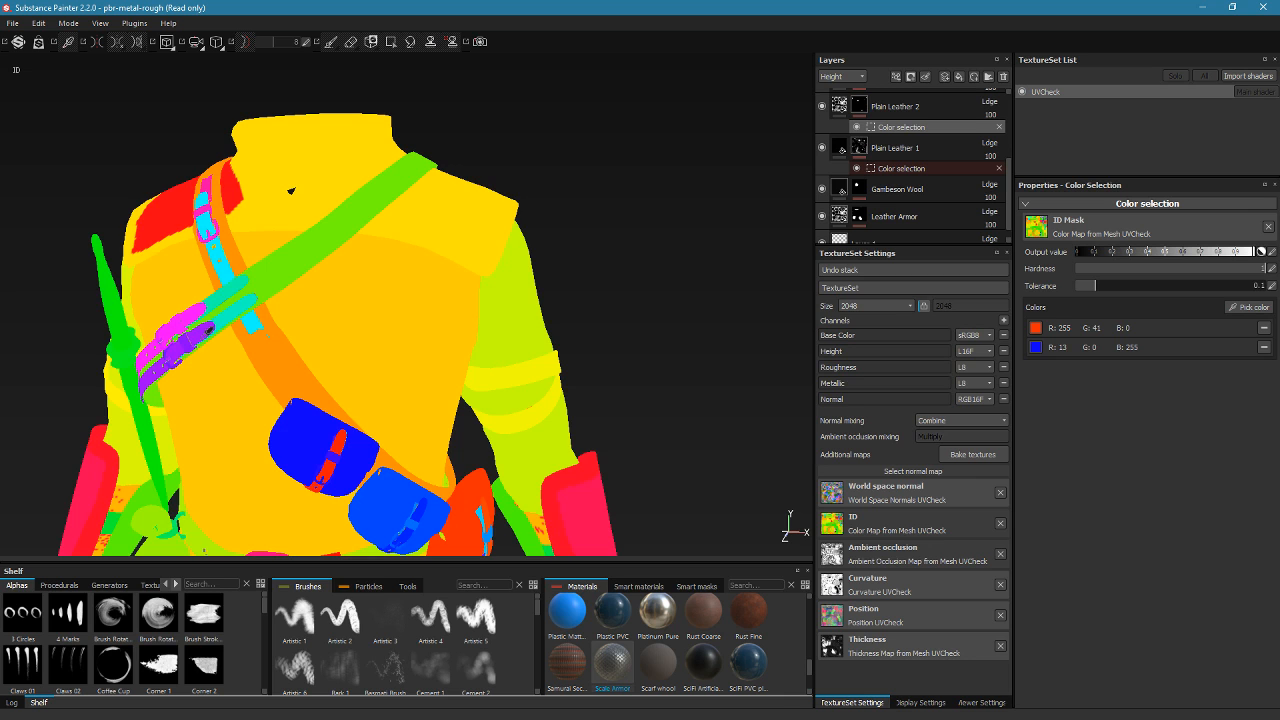
click(206, 332)
click(1248, 306)
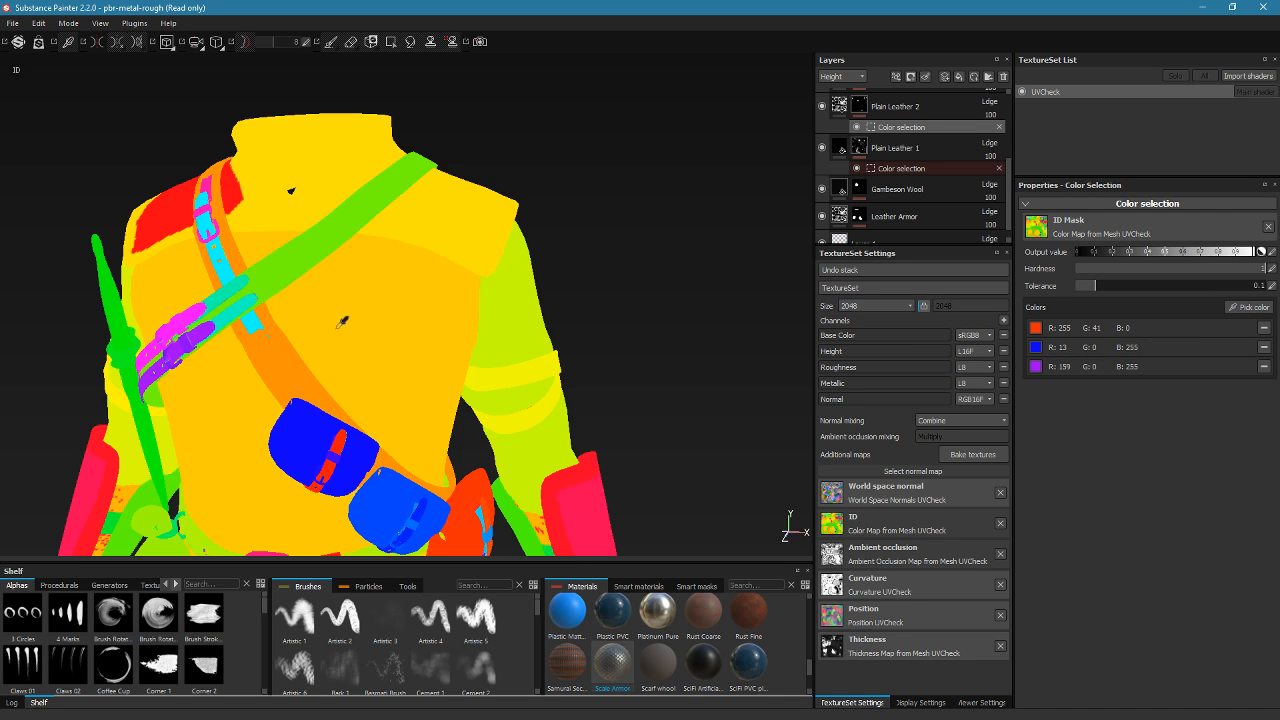
click(200, 311)
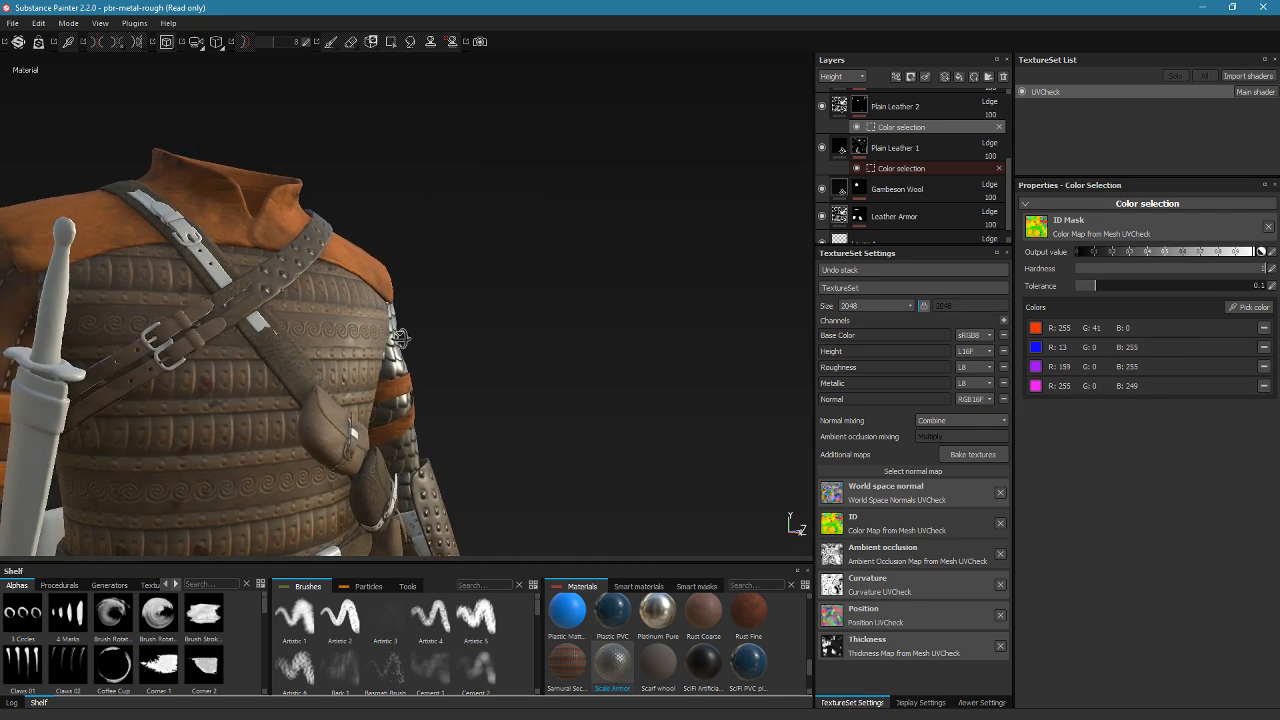
Add the chest strap's cyan (R 0, G 255, B 255) and pink (R 255, G 0, B 166) ID colors to Plain Leather 2's color selection
click(1248, 306)
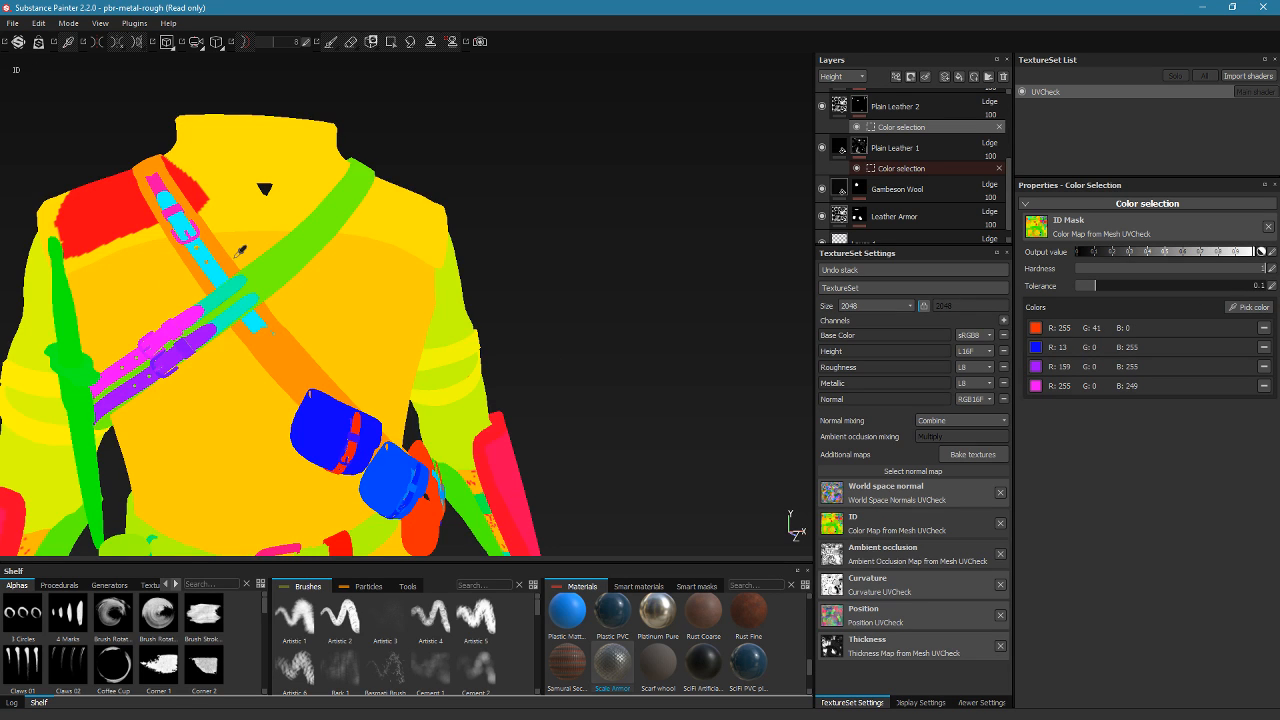
click(222, 264)
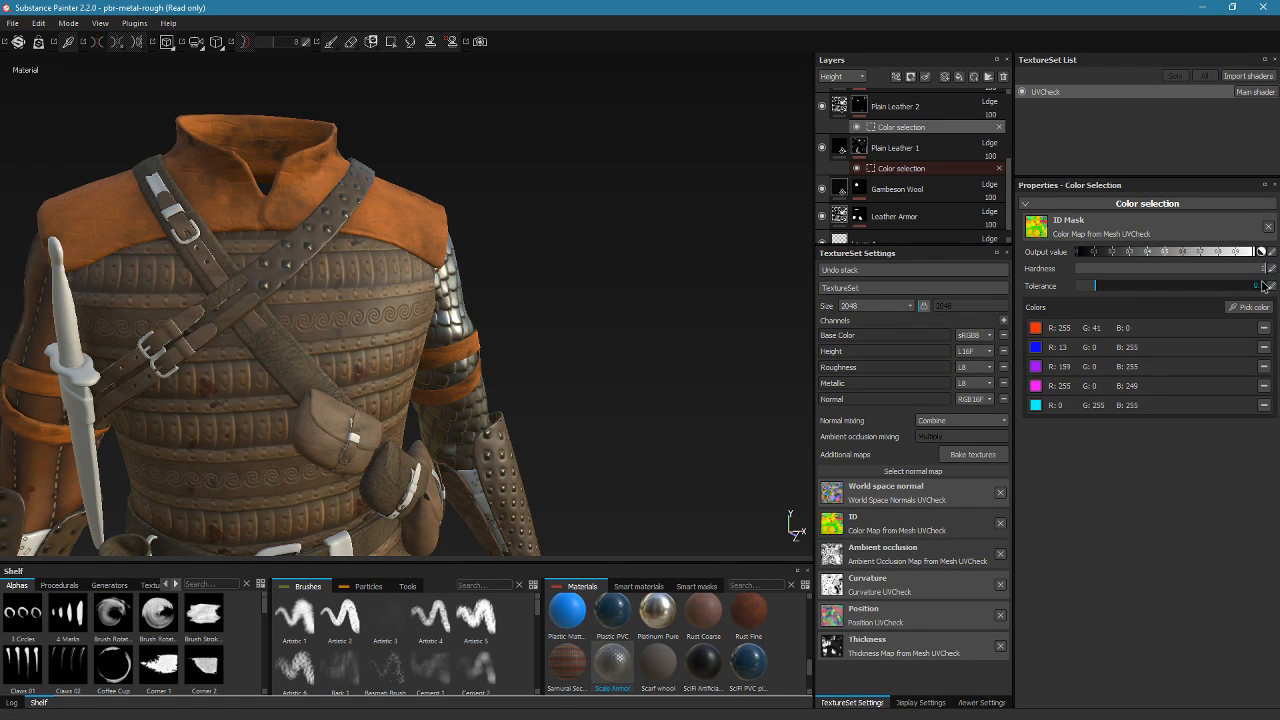
click(1262, 311)
click(1262, 309)
click(1250, 307)
click(161, 172)
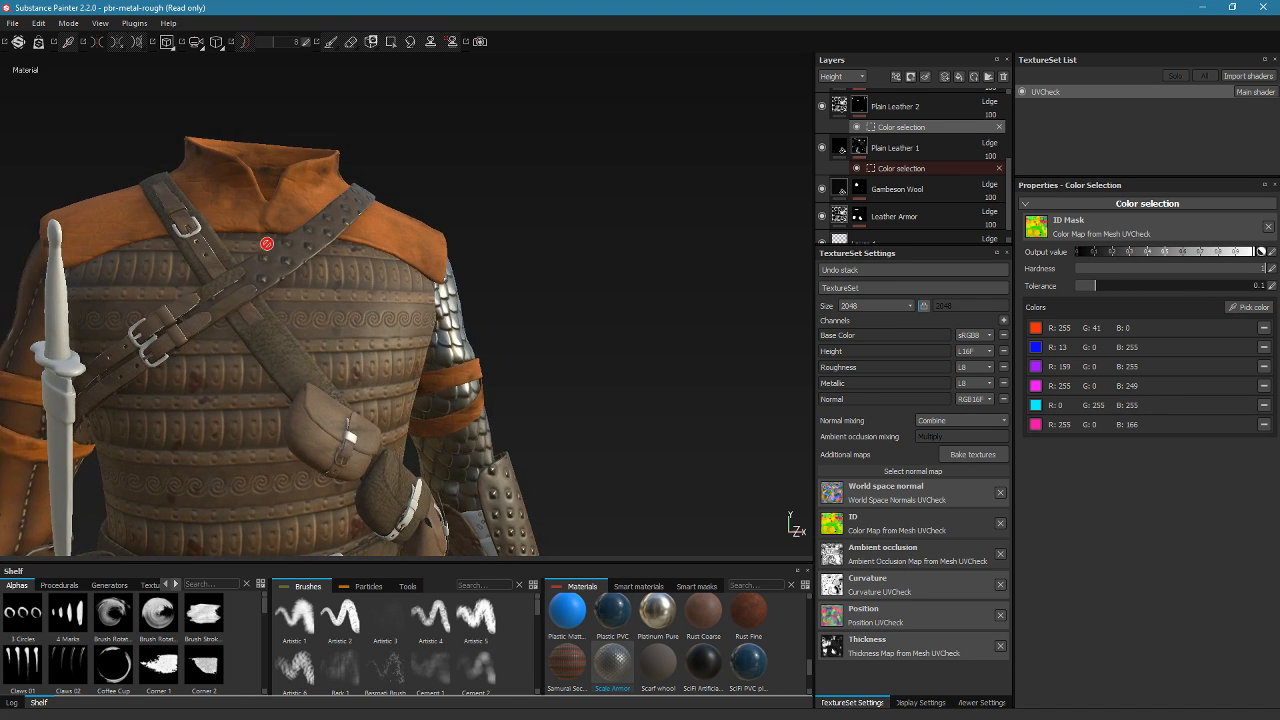
Add the pouch straps' blue ID colors (R 0, G 27, B 255 and R 0, G 152, B 255) to Plain Leather 2's color selection
scroll(251, 170, up, 3)
scroll(251, 170, down, 2)
click(1250, 307)
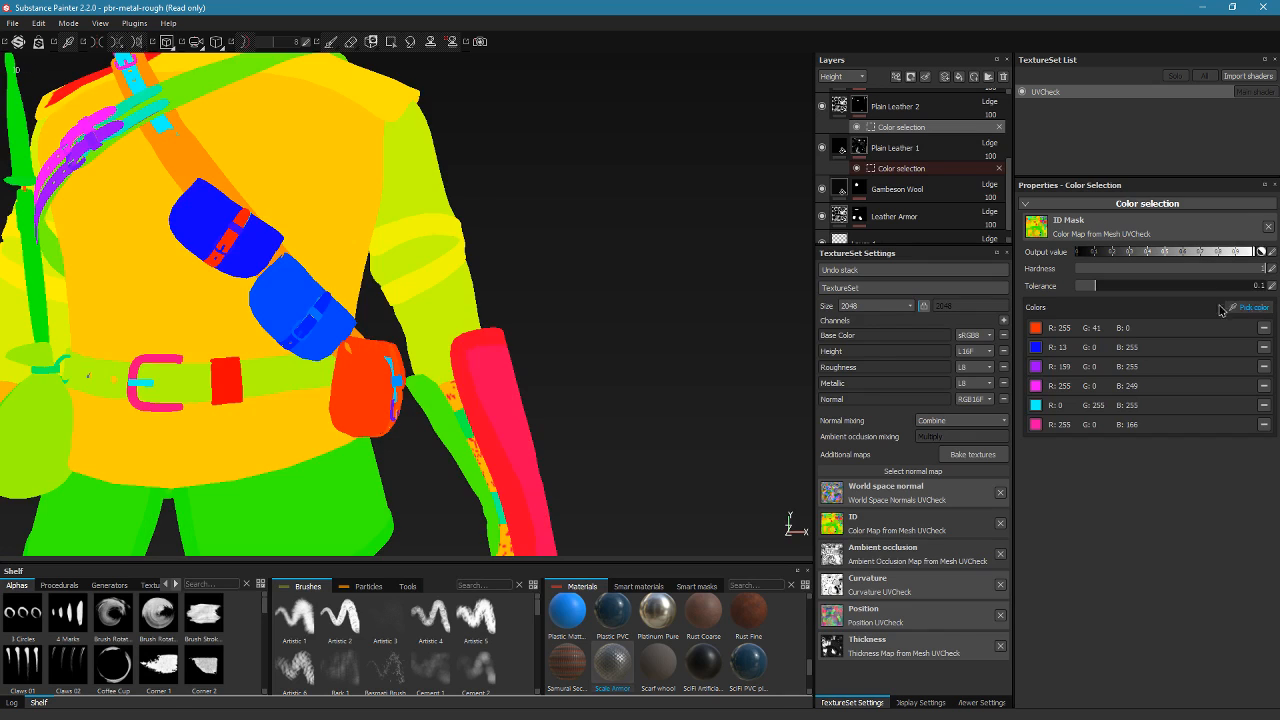
click(317, 312)
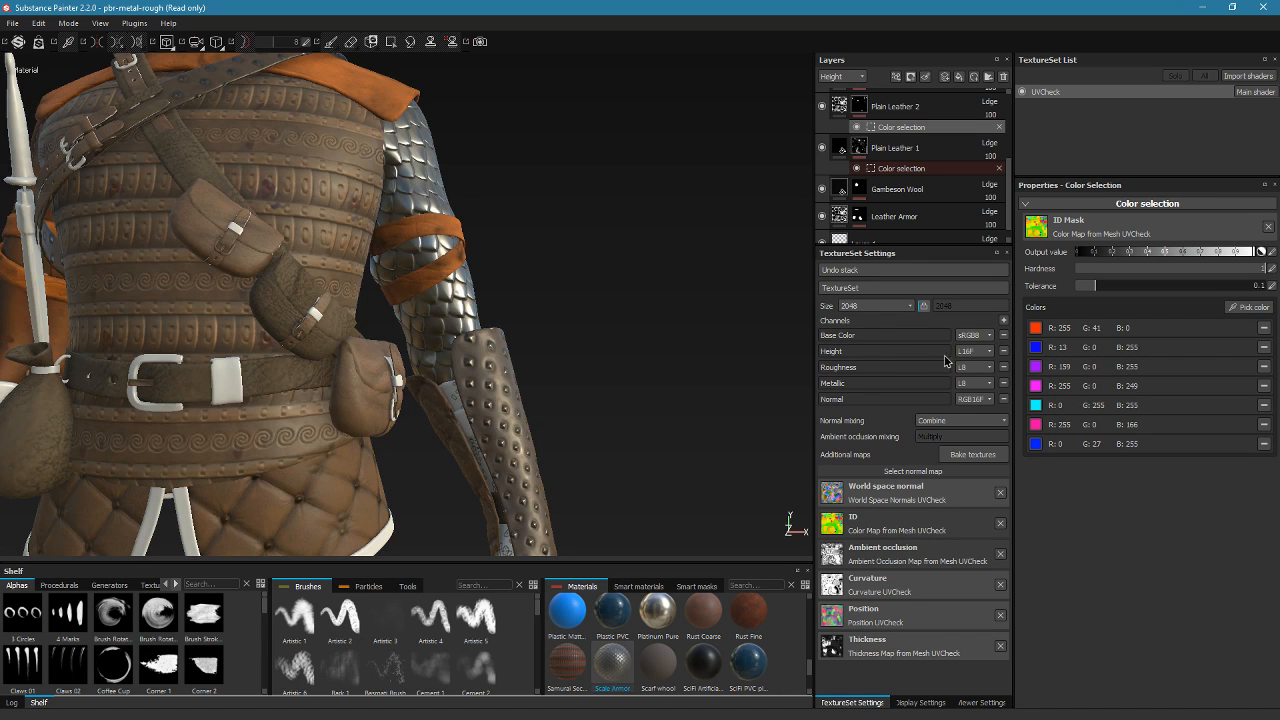
click(1250, 307)
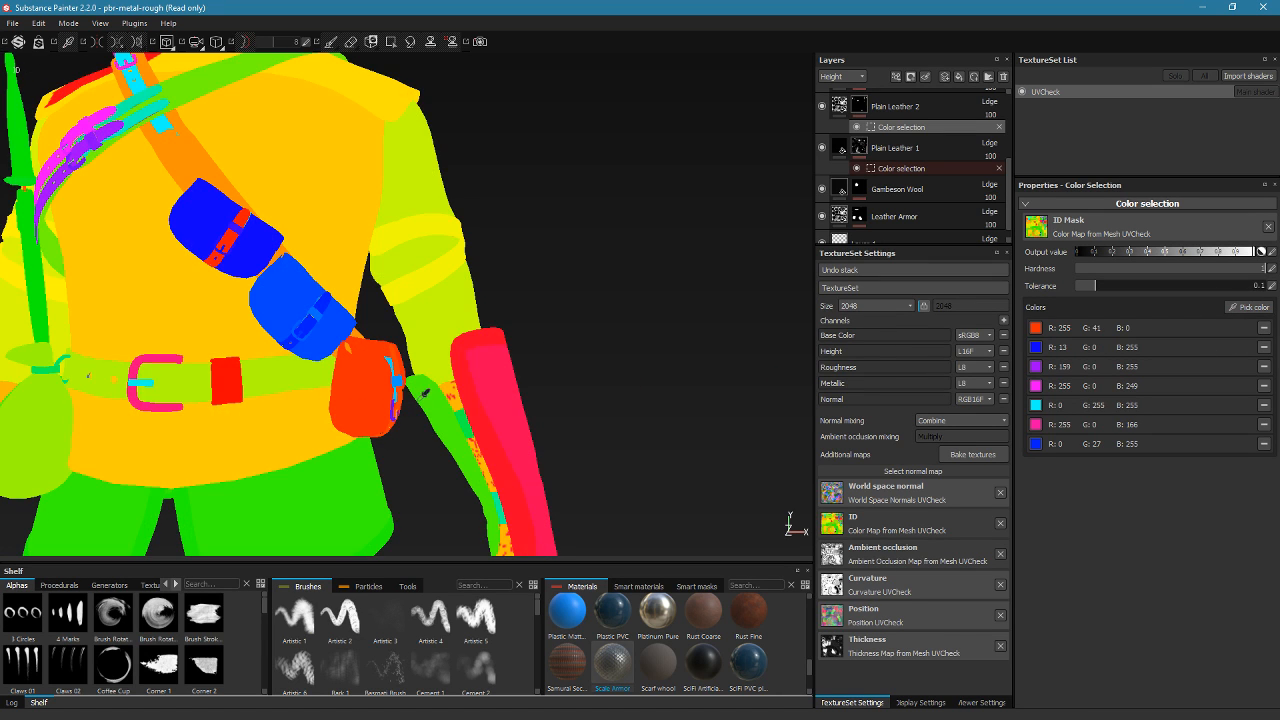
click(322, 352)
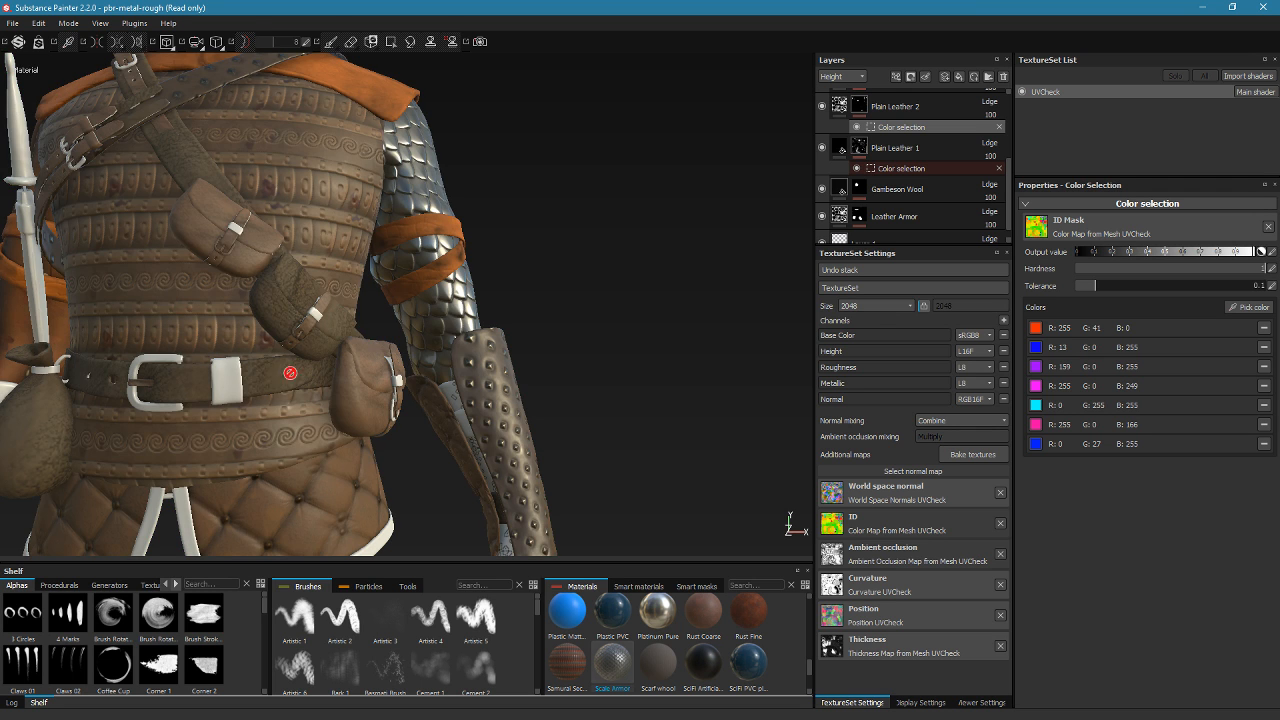
alt+drag(322, 352, 689, 381)
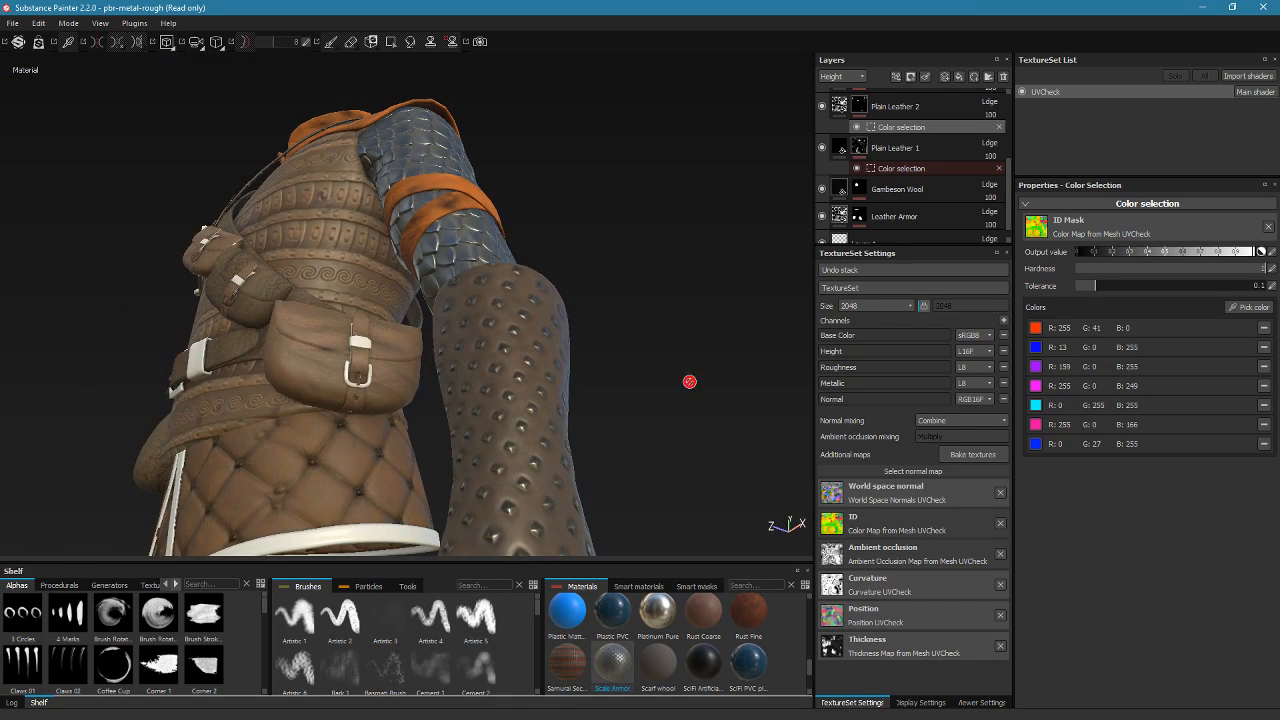
click(1250, 307)
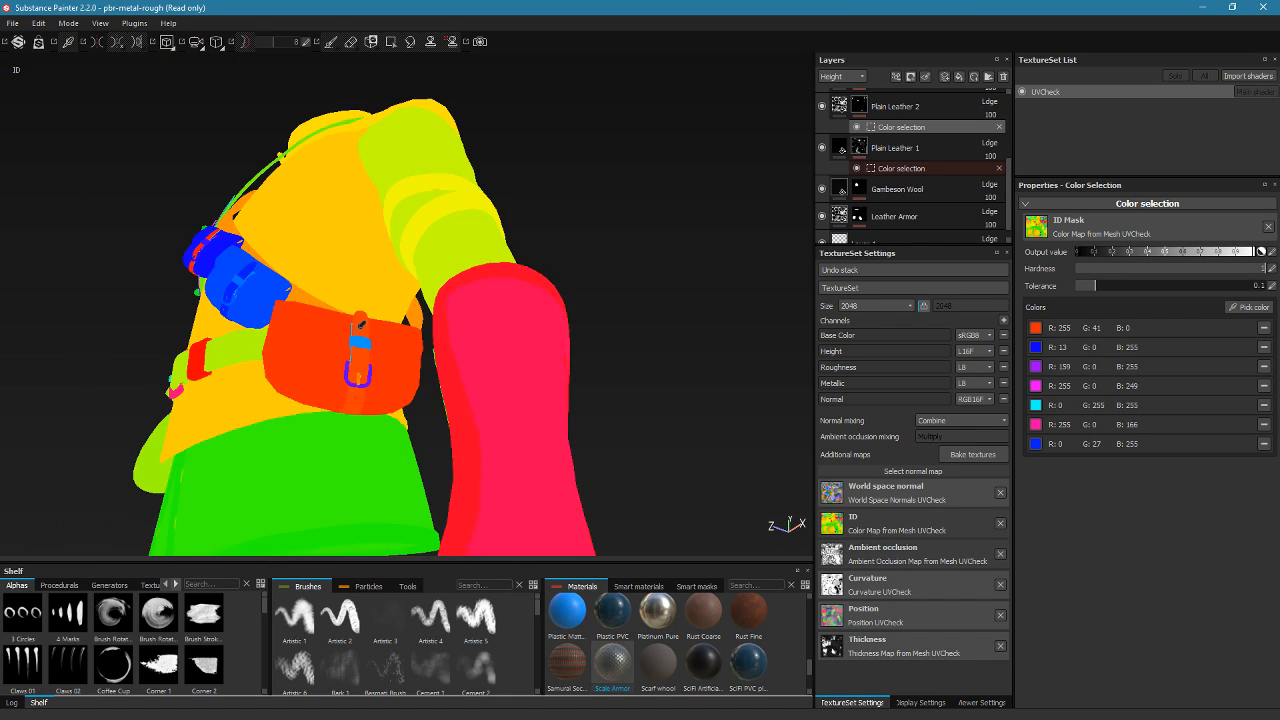
click(360, 338)
mouse_move(354, 349)
alt+mouse_down()
mouse_move(120, 333)
mouse_move(350, 348)
alt+mouse_up()
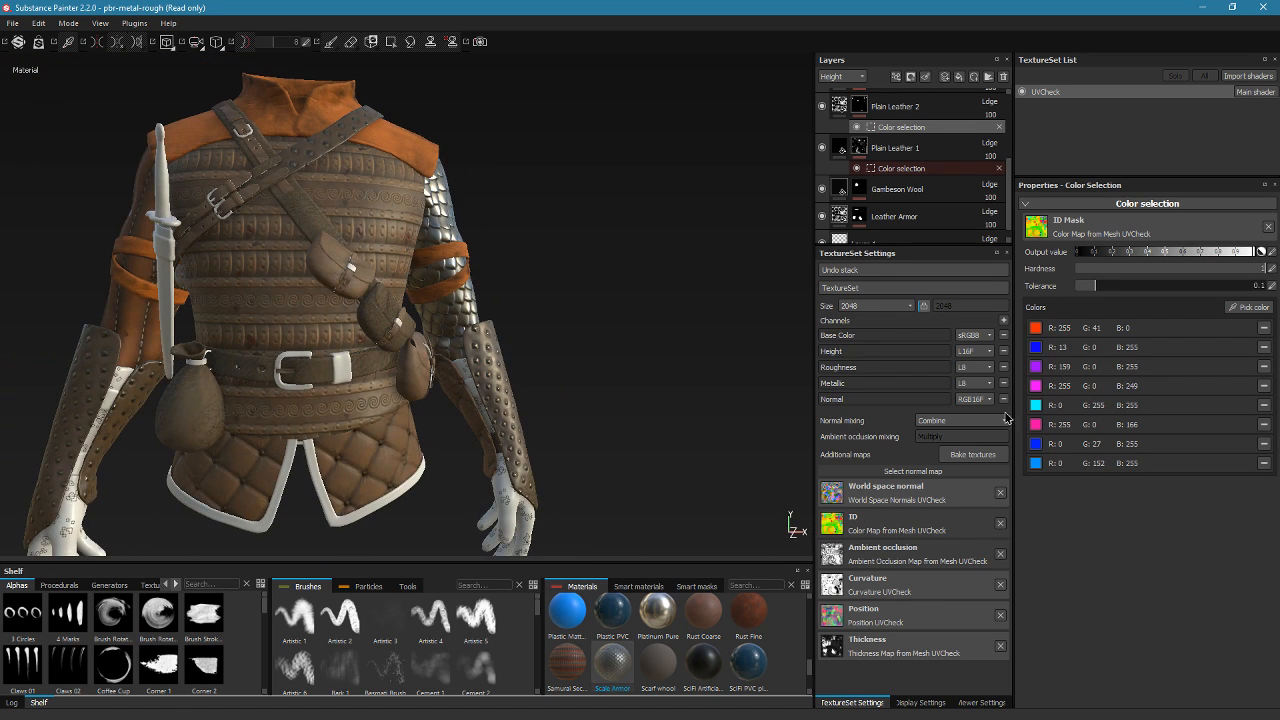
Raise the tolerance of Plain Leather 2's color selection to 0.56 to cover the remaining strap and pouch parts
drag(1096, 286, 1113, 287)
alt+drag(636, 395, 285, 414)
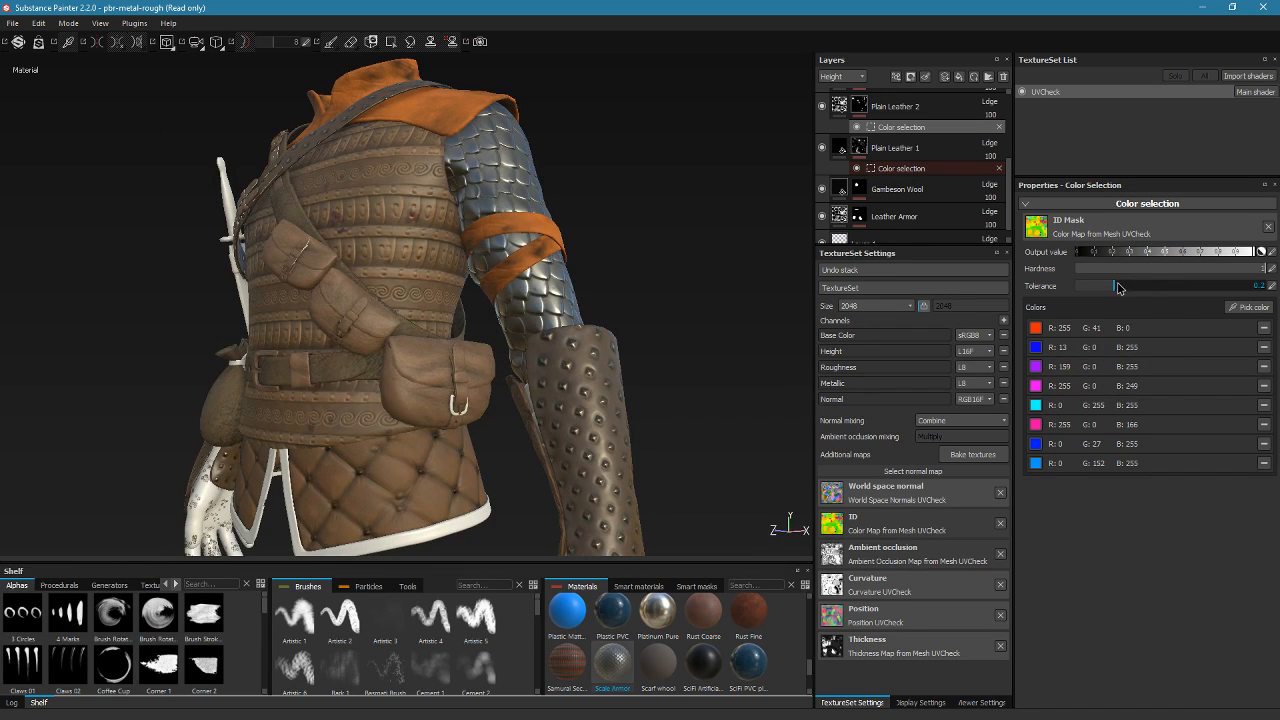
drag(1118, 288, 1148, 300)
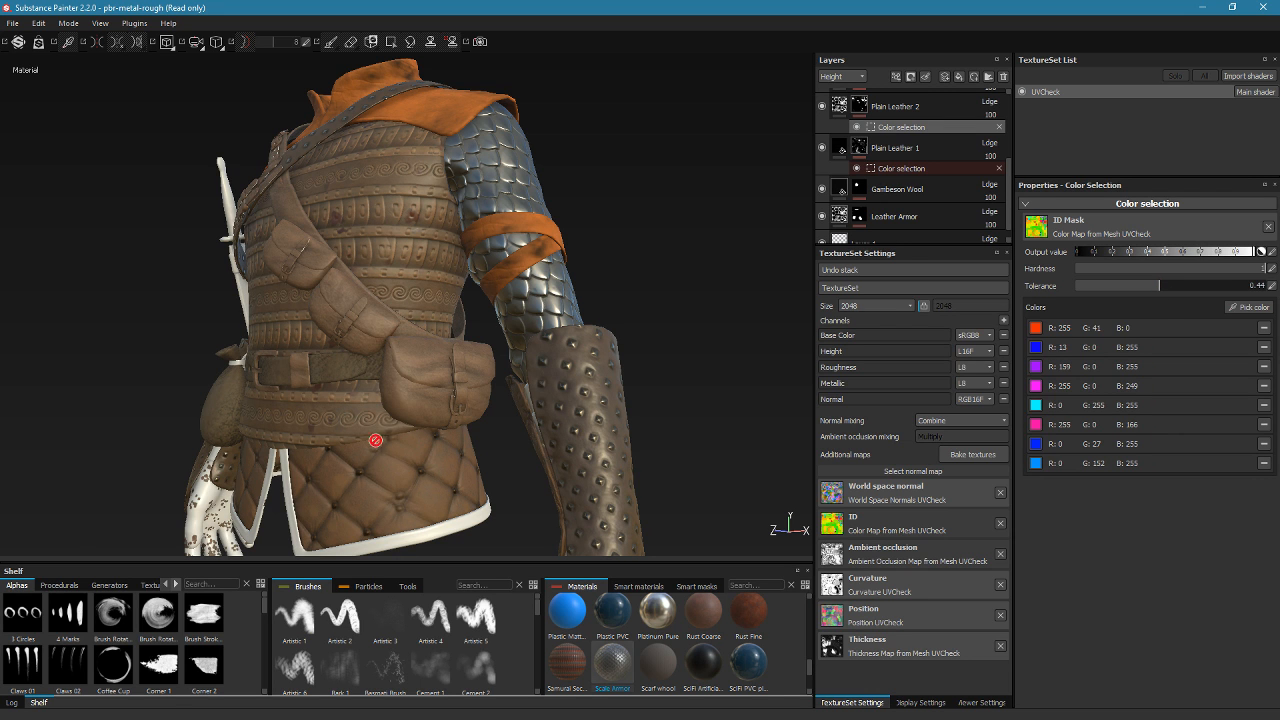
alt+drag(374, 437, 574, 364)
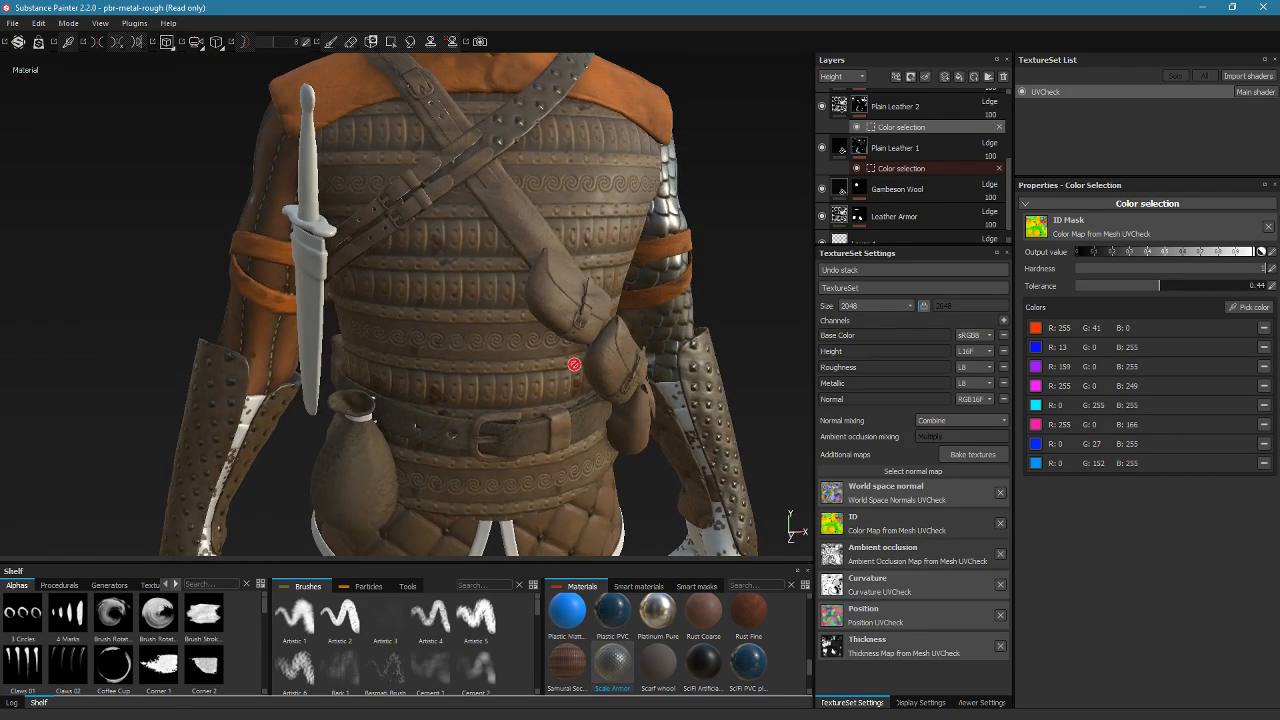
alt+drag(520, 272, 610, 268)
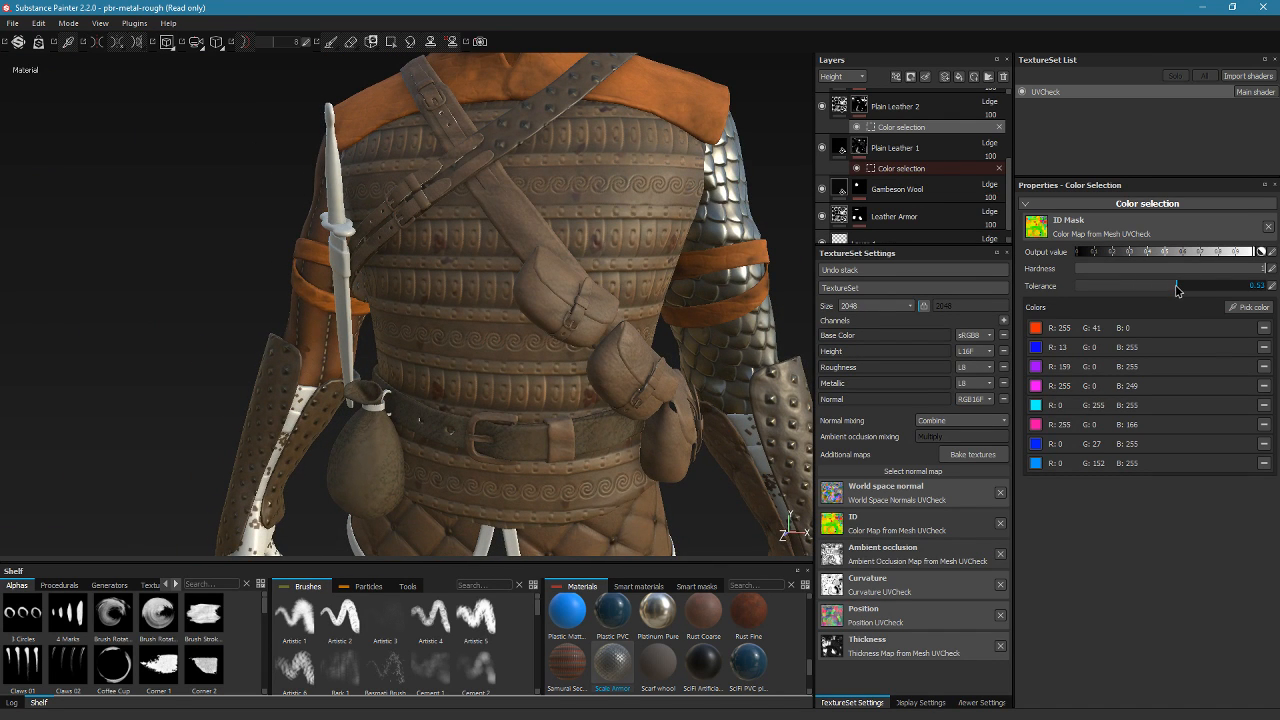
drag(1196, 291, 1182, 289)
Add a paint effect to Plain Leather 2's mask above its color selection and choose Polygon Fill
alt+drag(538, 320, 460, 244)
alt+right_drag(460, 244, 997, 484)
alt+middle_drag(458, 208, 586, 427)
alt+drag(586, 427, 546, 363)
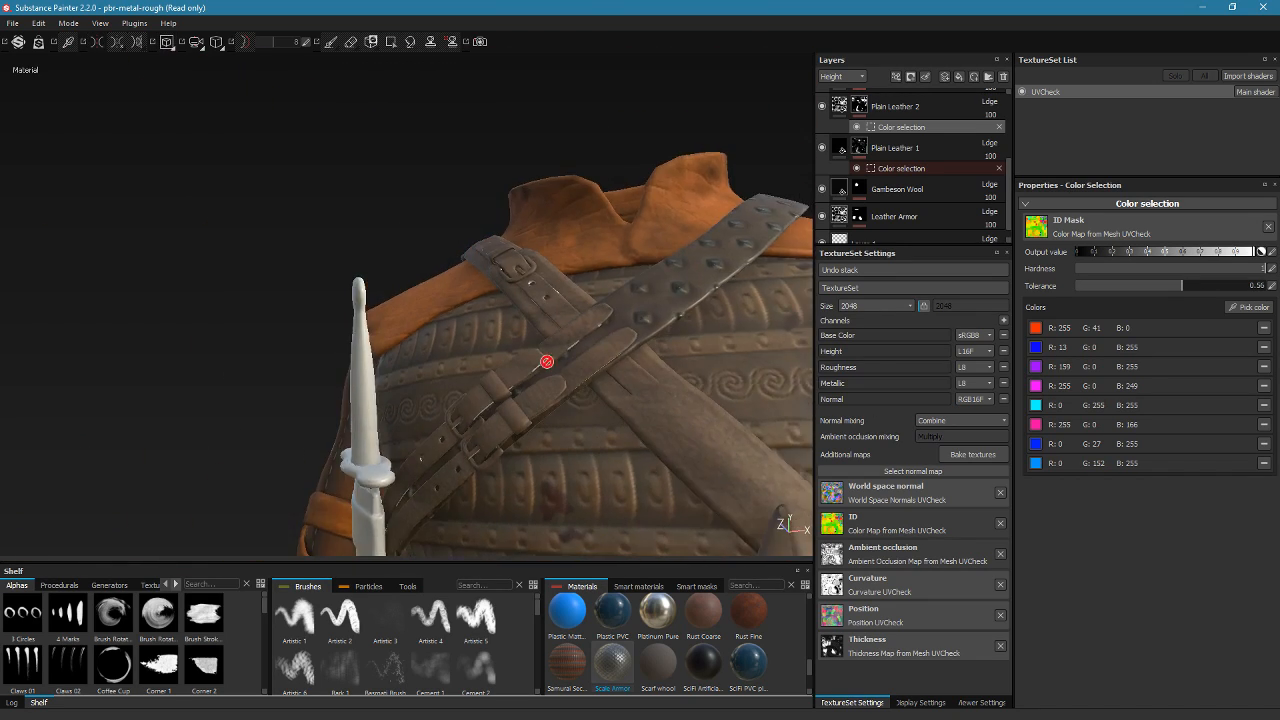
alt+right_drag(546, 363, 984, 421)
alt+drag(500, 430, 545, 373)
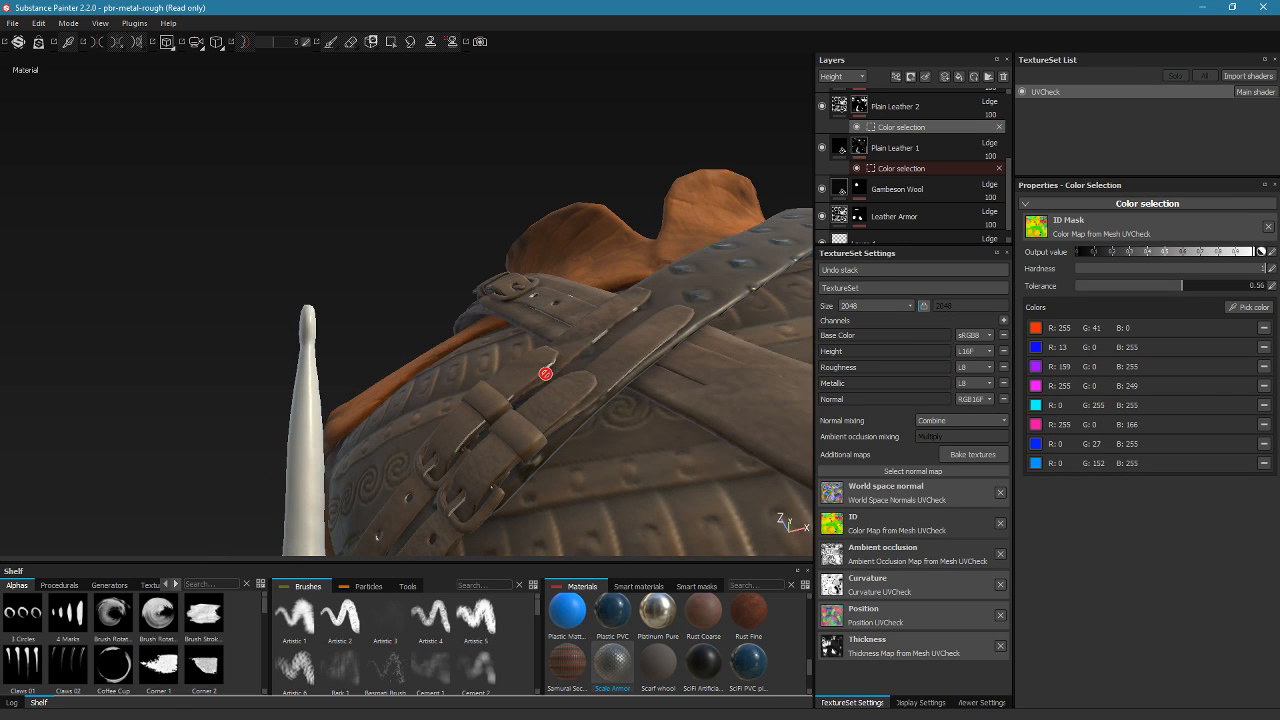
right_click(912, 130)
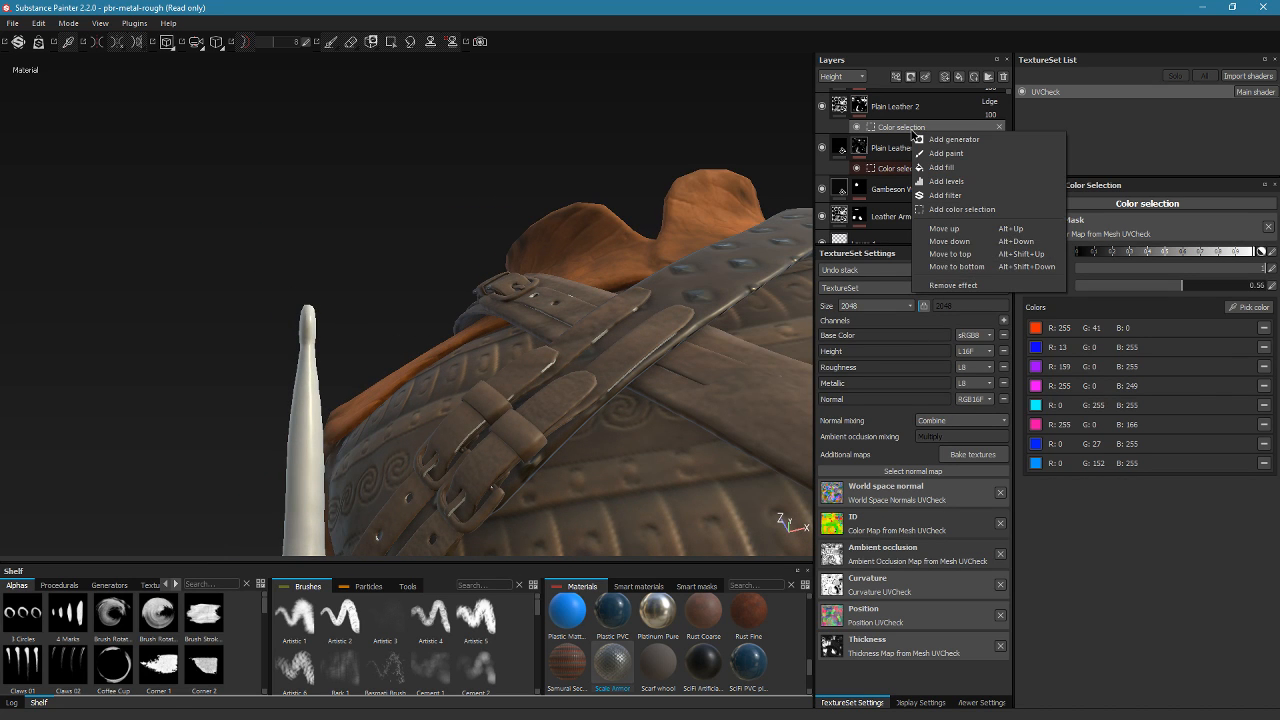
click(965, 153)
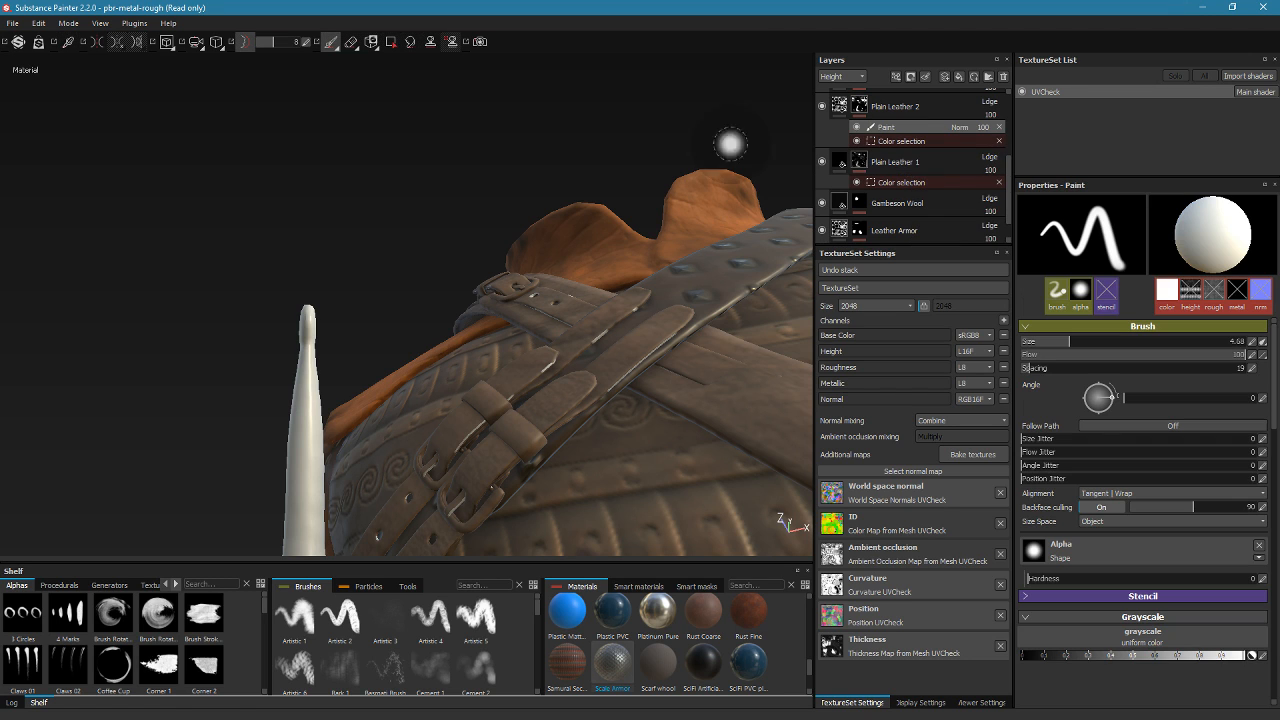
click(390, 42)
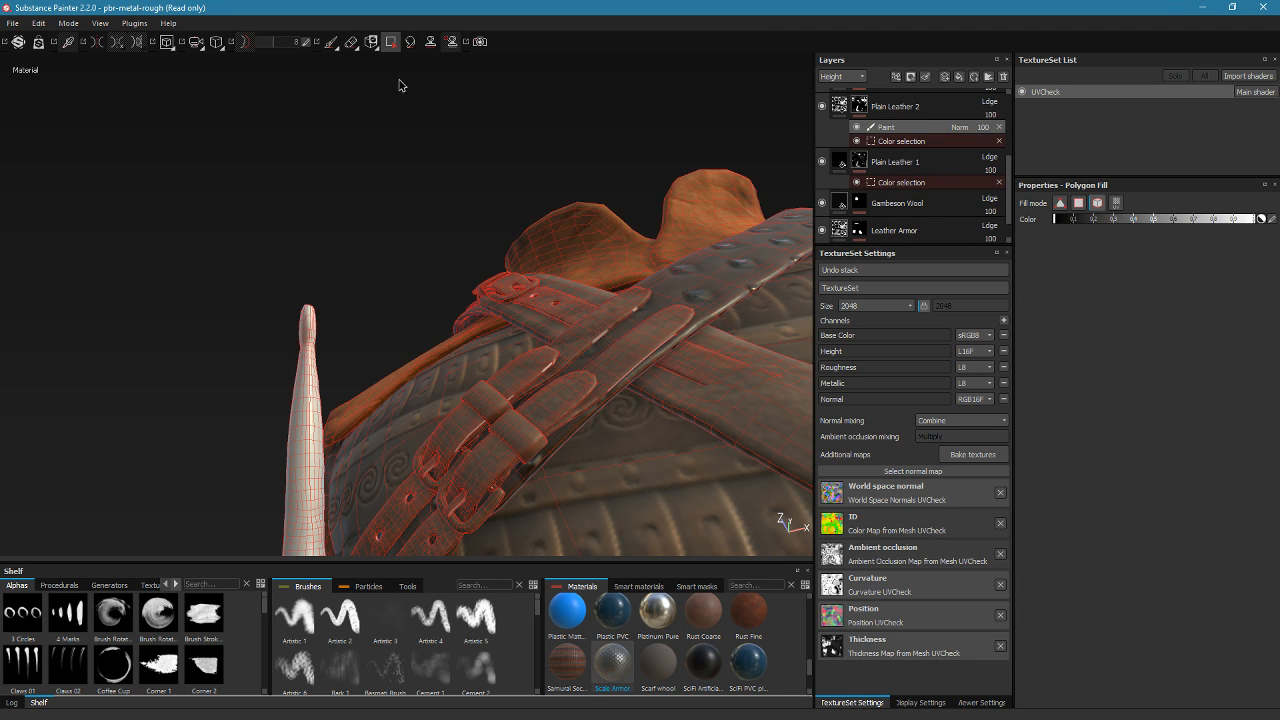
Fill the chest strap's end piece in Plain Leather 2's mask so the leather covers its bare edges
click(598, 343)
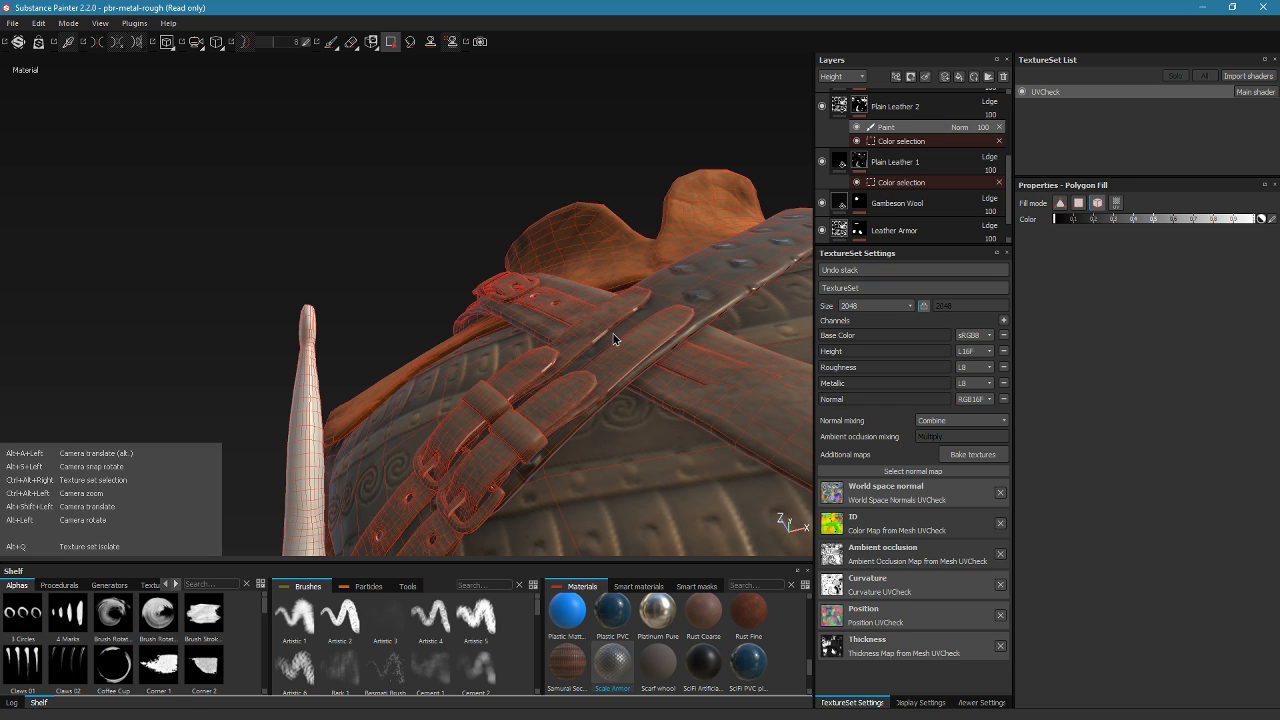
alt+drag(608, 337, 885, 403)
alt+drag(534, 411, 436, 466)
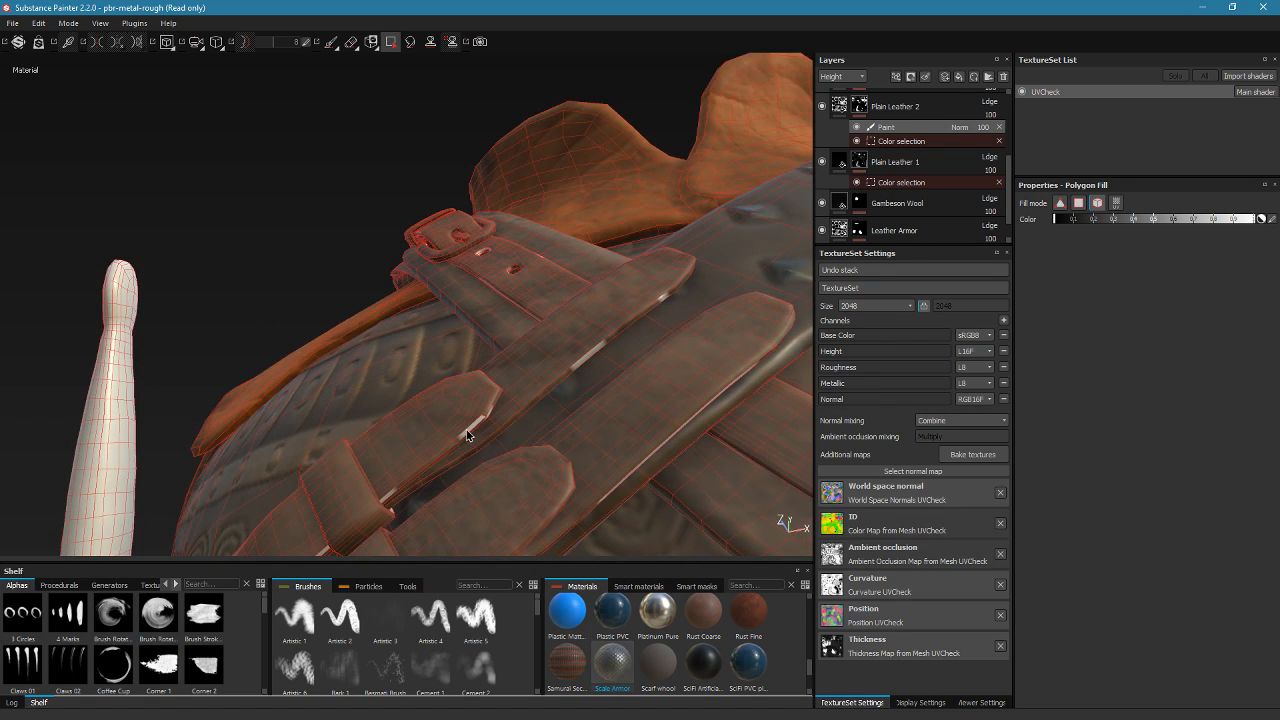
click(467, 435)
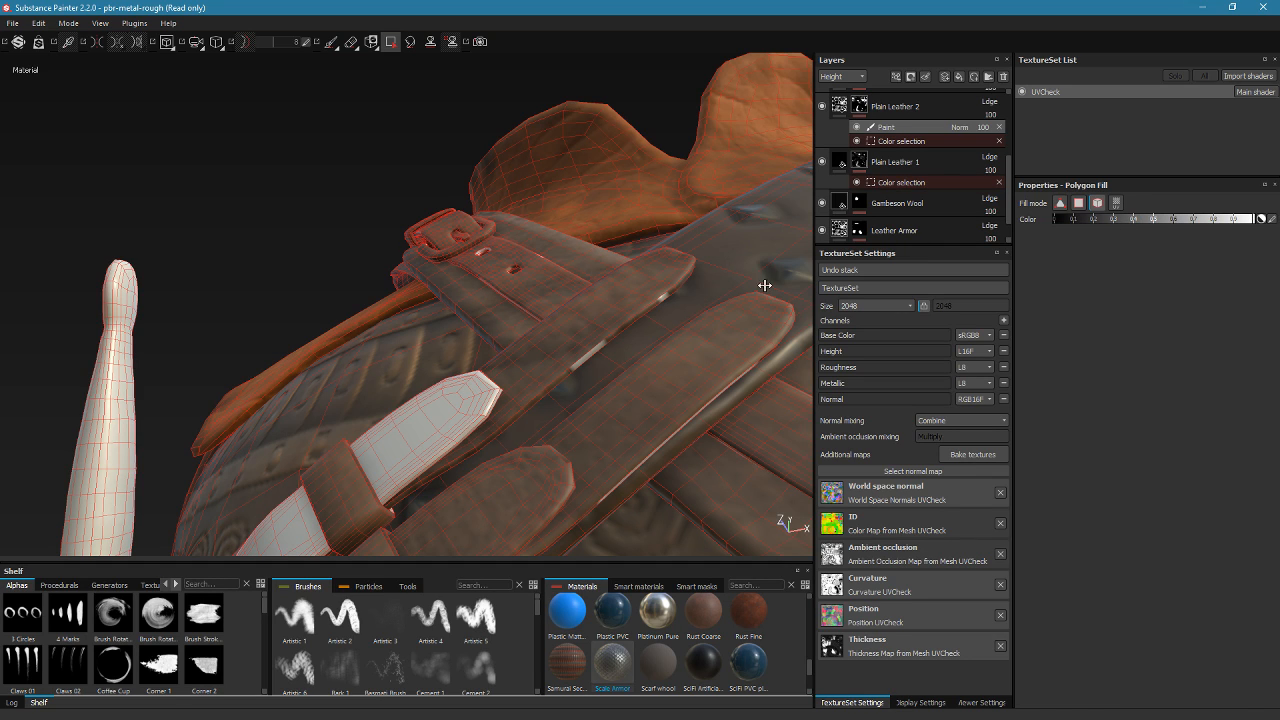
click(405, 422)
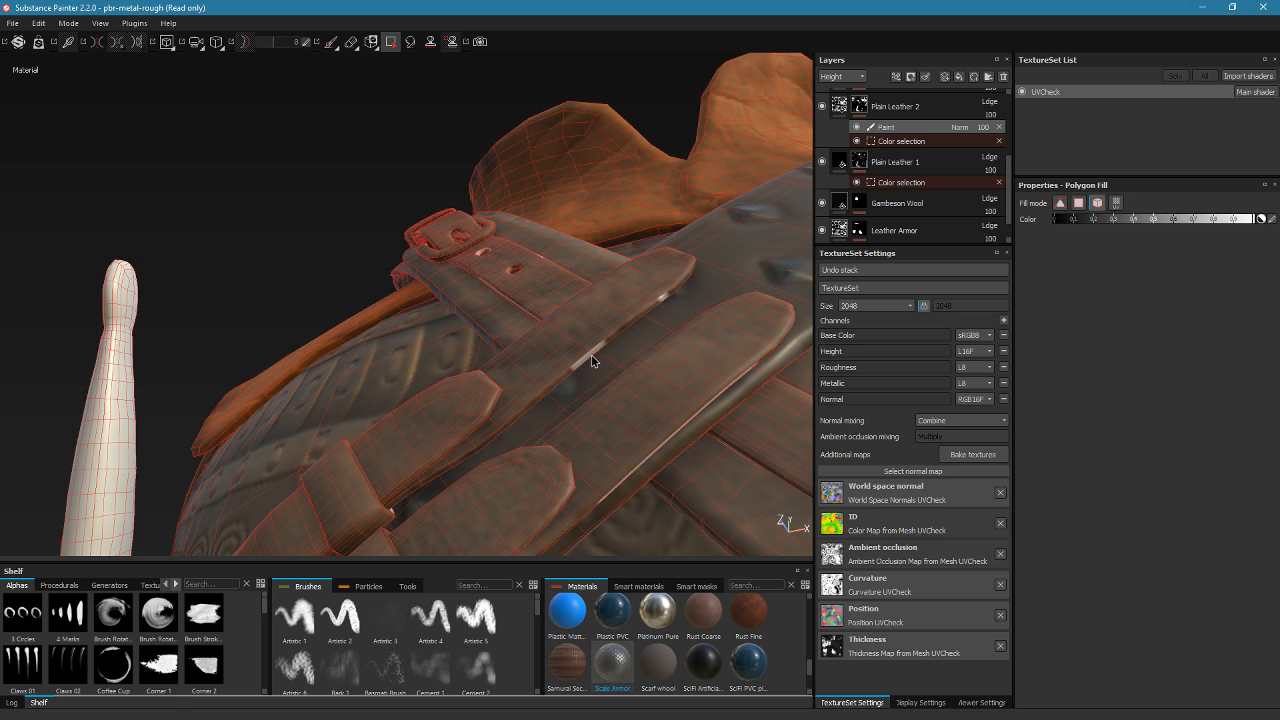
Fill the buckled shoulder strap in Plain Leather 2's mask to cover its bare holes and edges, and check the remaining straps and pouches
alt+drag(699, 372, 488, 262)
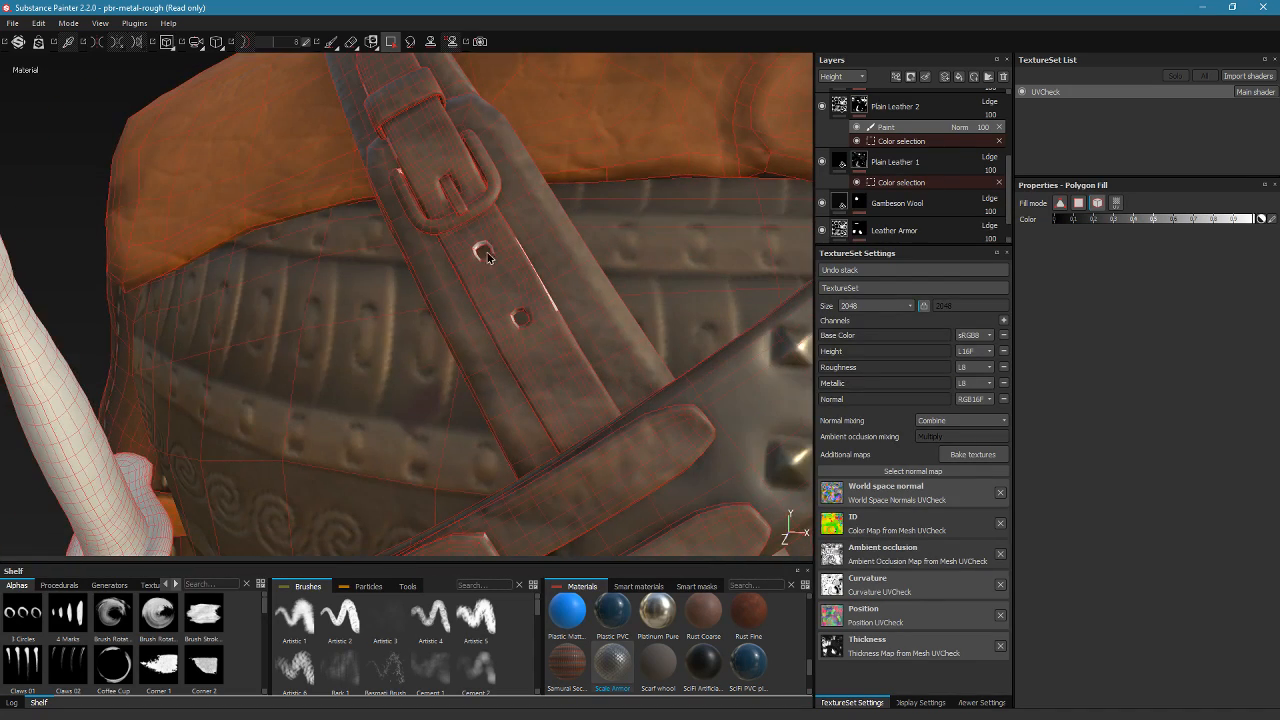
mouse_move(548, 334)
alt+mouse_down()
mouse_move(506, 343)
mouse_move(543, 309)
alt+mouse_up()
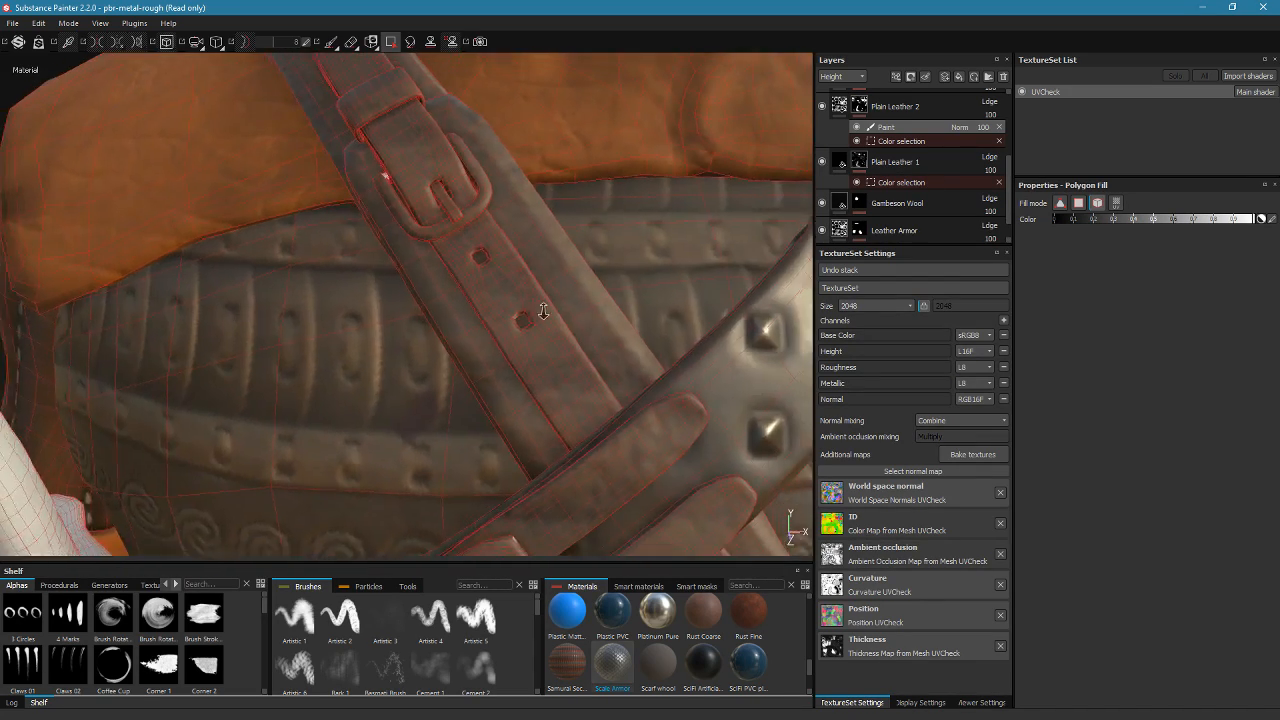
alt+right_drag(543, 309, 200, 130)
alt+middle_drag(530, 415, 574, 392)
alt+drag(574, 392, 471, 255)
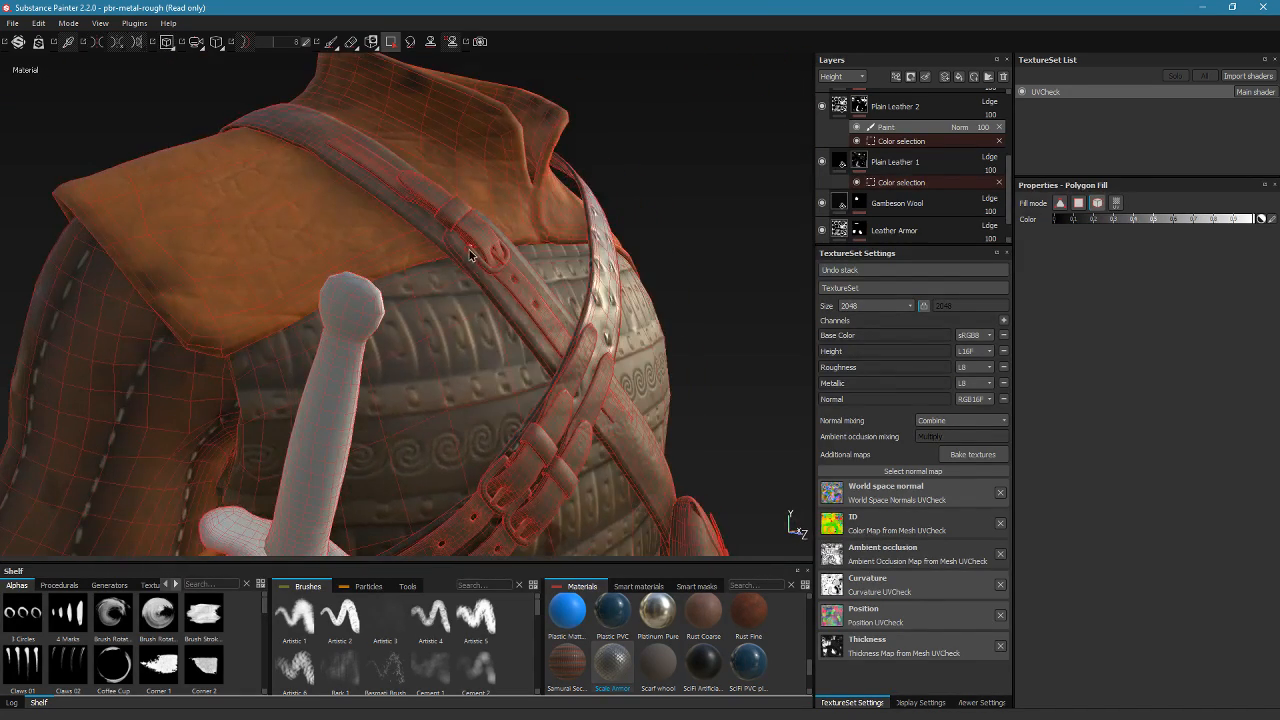
alt+drag(582, 344, 391, 197)
mouse_move(391, 197)
alt+right_down()
mouse_move(423, 183)
mouse_move(536, 276)
mouse_move(385, 190)
alt+right_up()
alt+drag(385, 190, 492, 348)
alt+drag(409, 331, 655, 655)
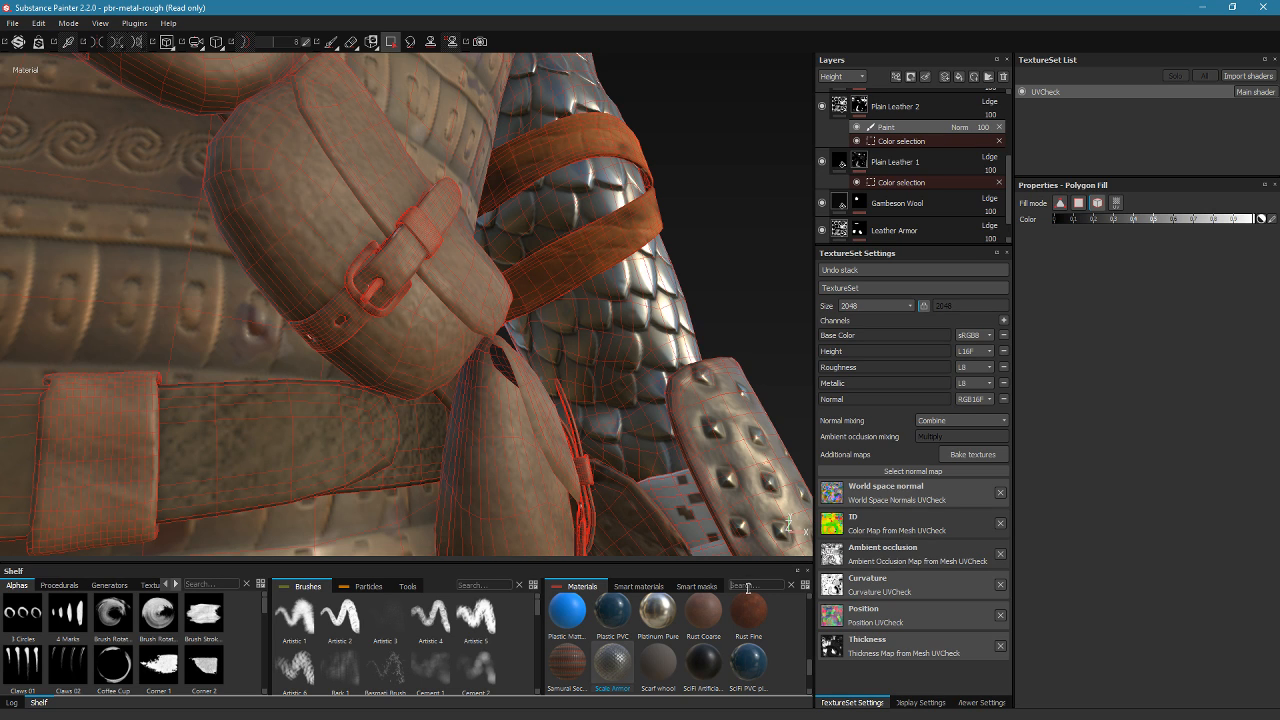
Search the shelf's materials for "met" and clear the search
mouse_move(747, 588)
text(met)
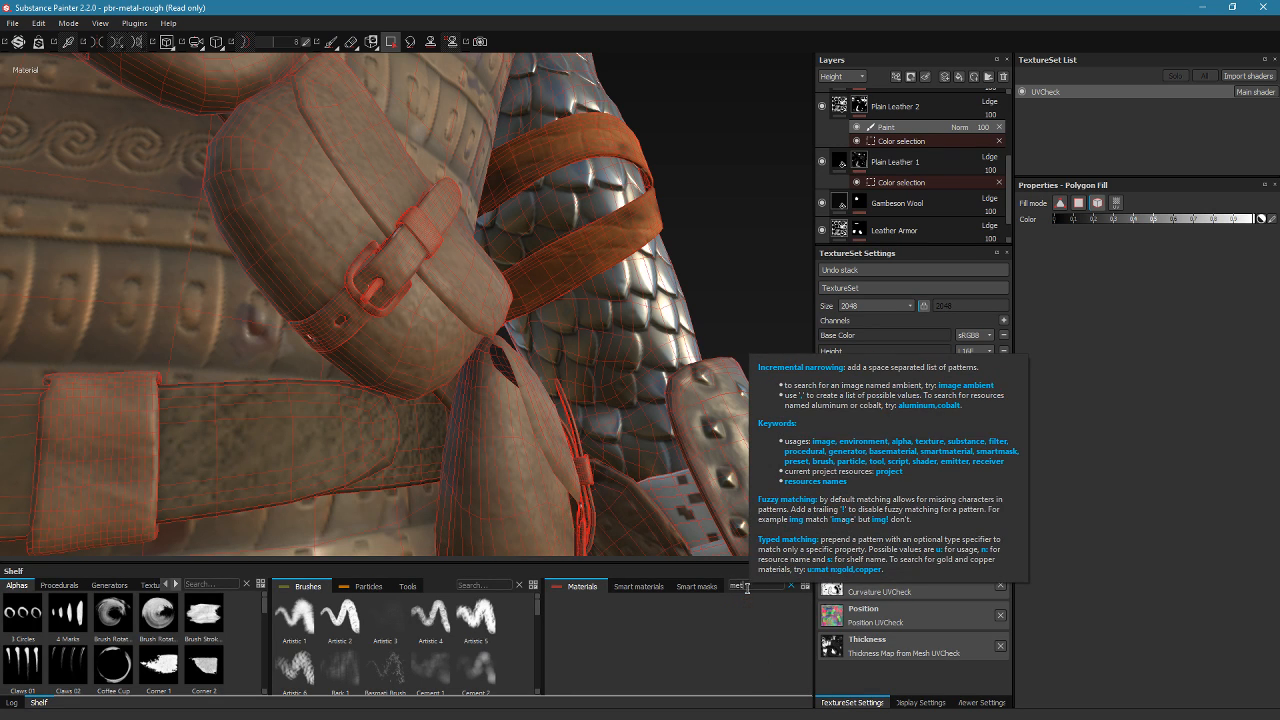
key(BackSpace)
key(BackSpace)
key(BackSpace)
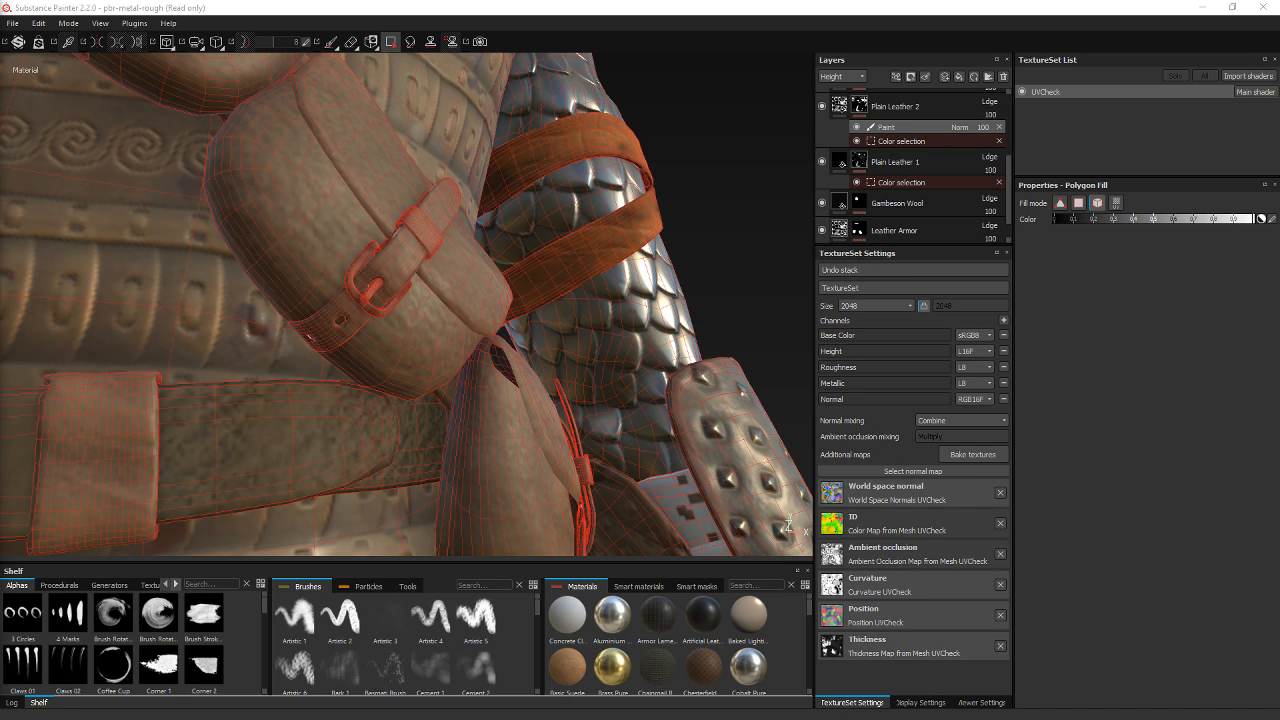
Switch to the Opera web browser and open gametextures.com
drag(2, 250, 426, 294)
double_click(385, 118)
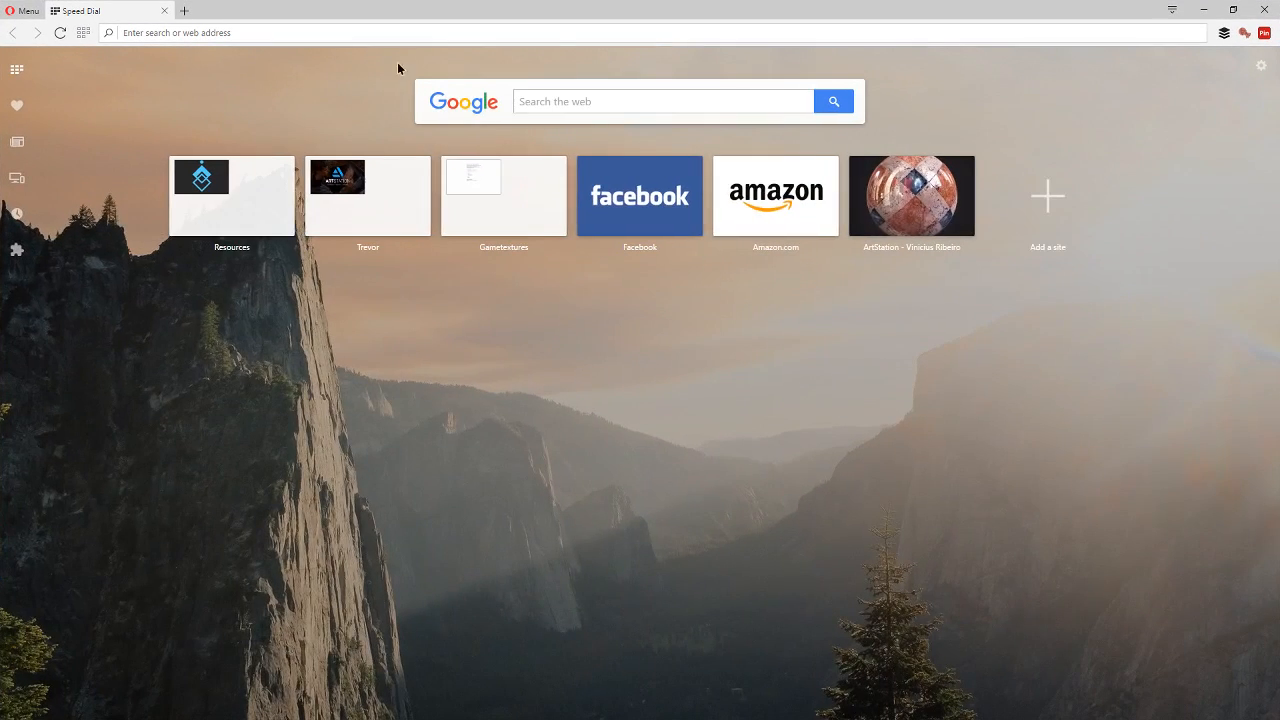
click(381, 32)
text(gametextures.com)
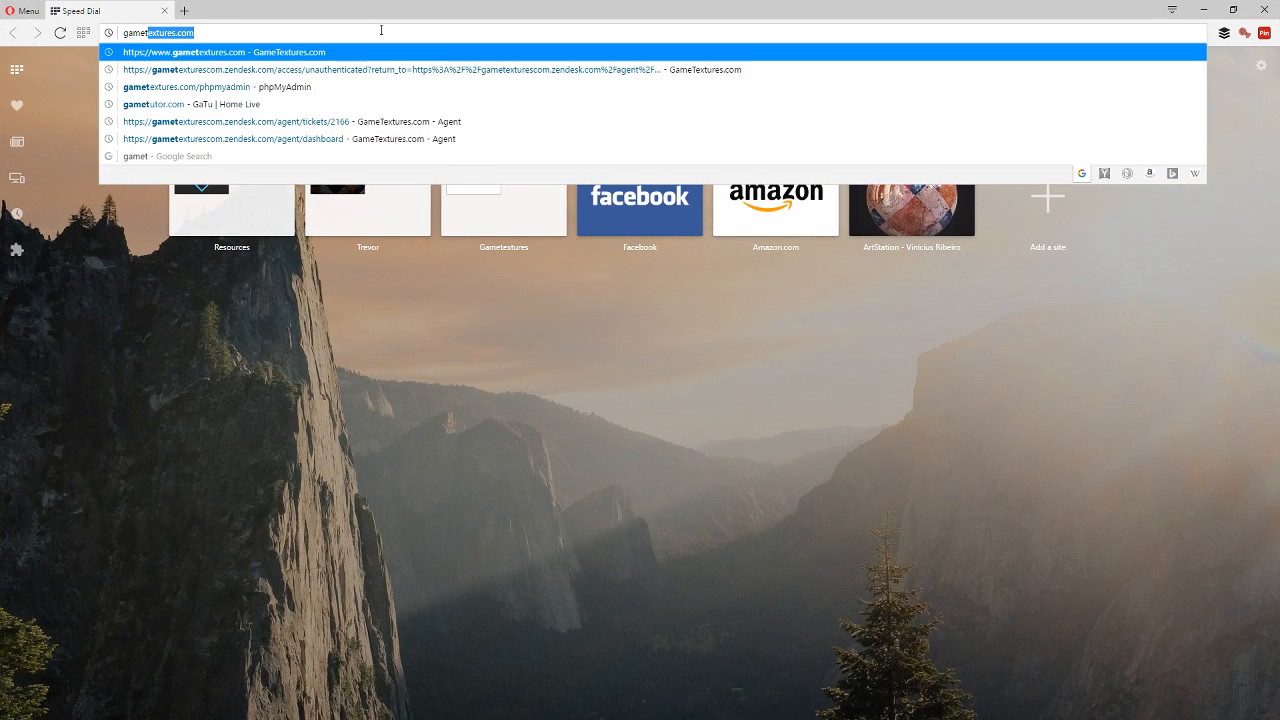
key(Return)
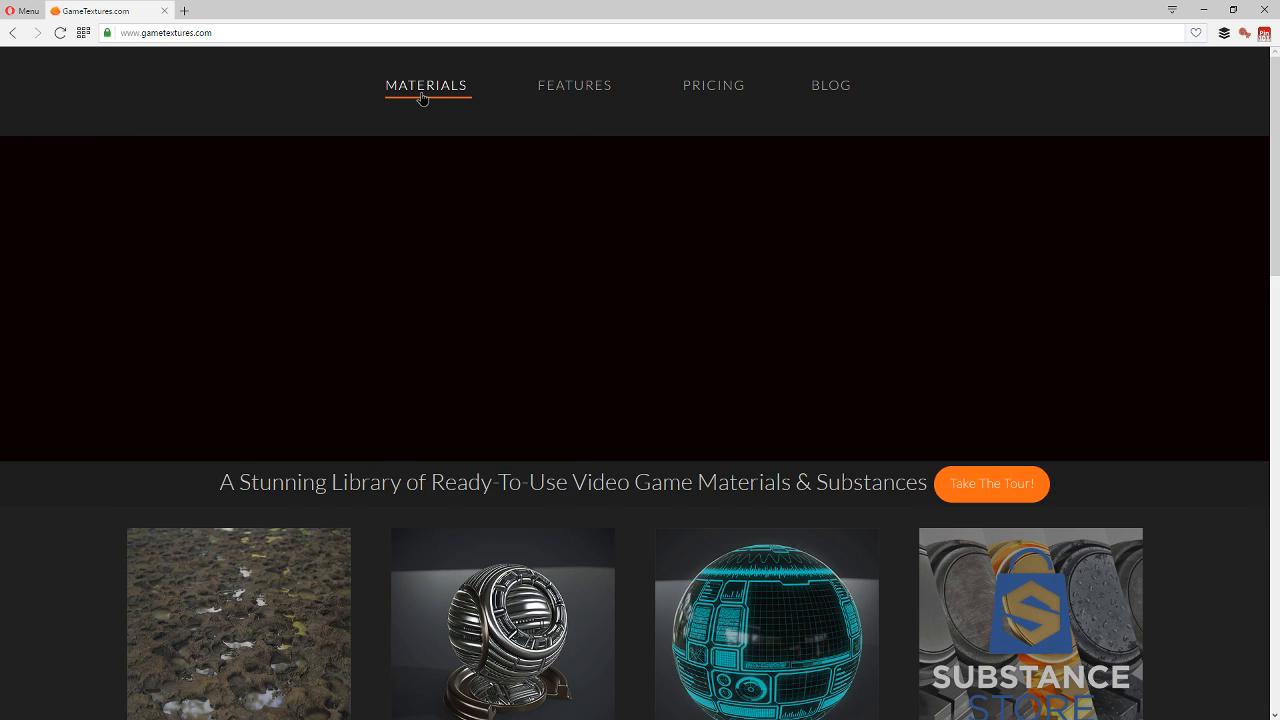
Search the site's materials library for "metal" and preview Burnt Out Car Metal
click(422, 97)
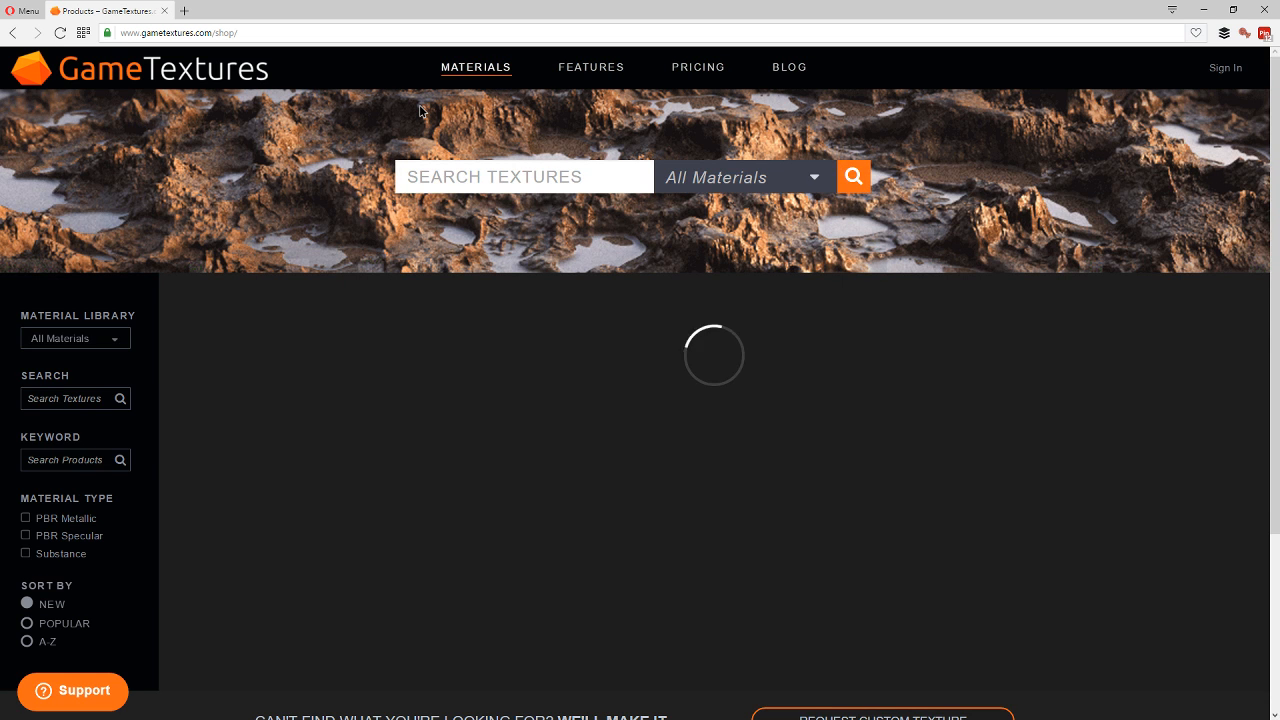
click(462, 178)
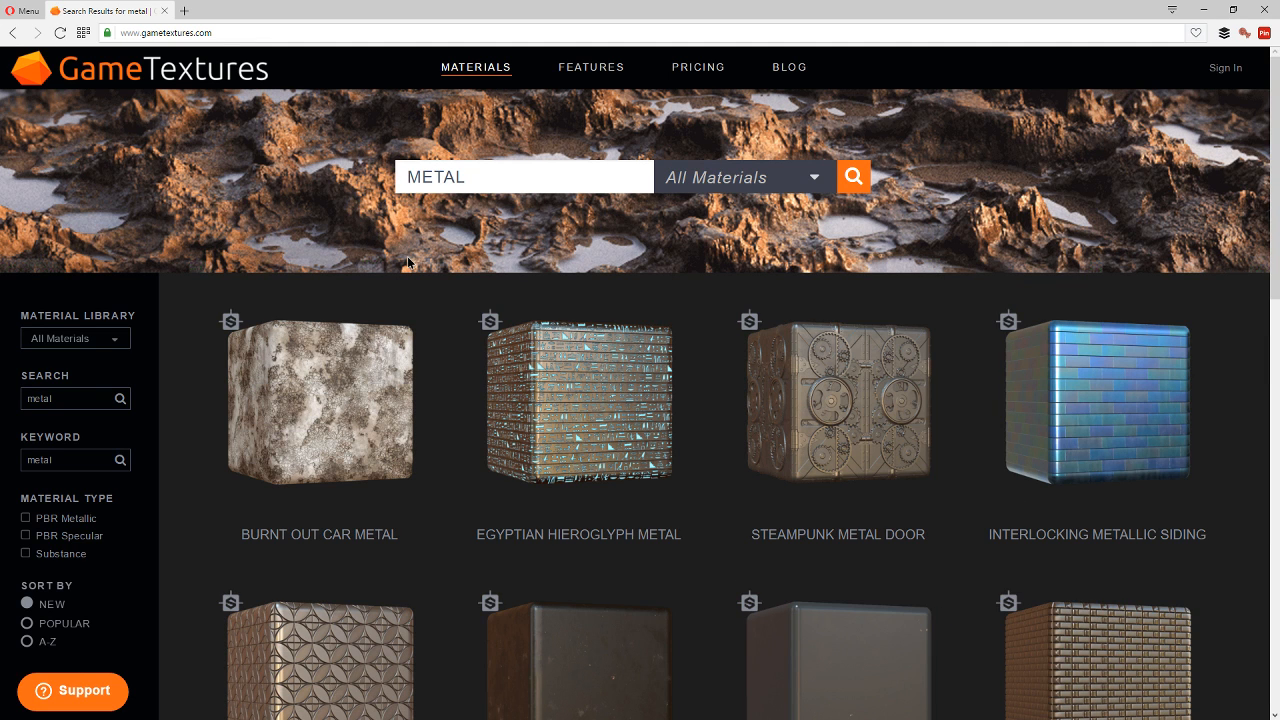
click(350, 472)
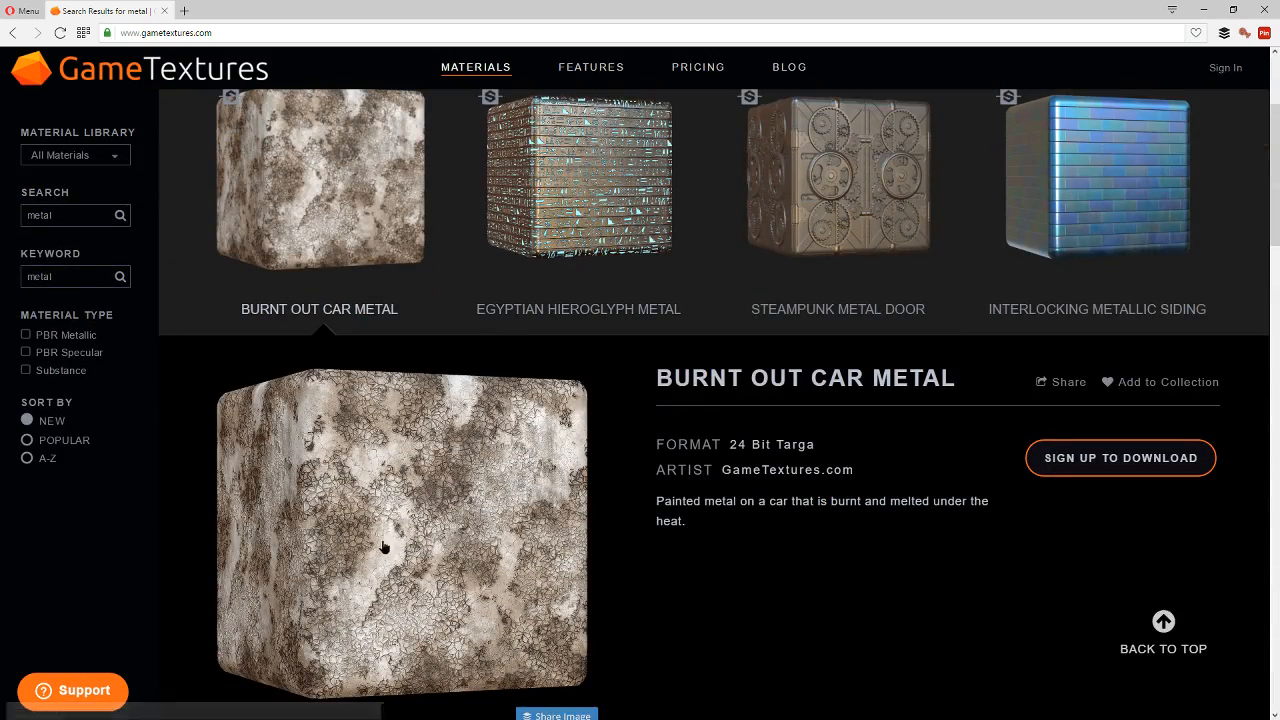
scroll(663, 200, down, 1)
scroll(834, 214, up, 2)
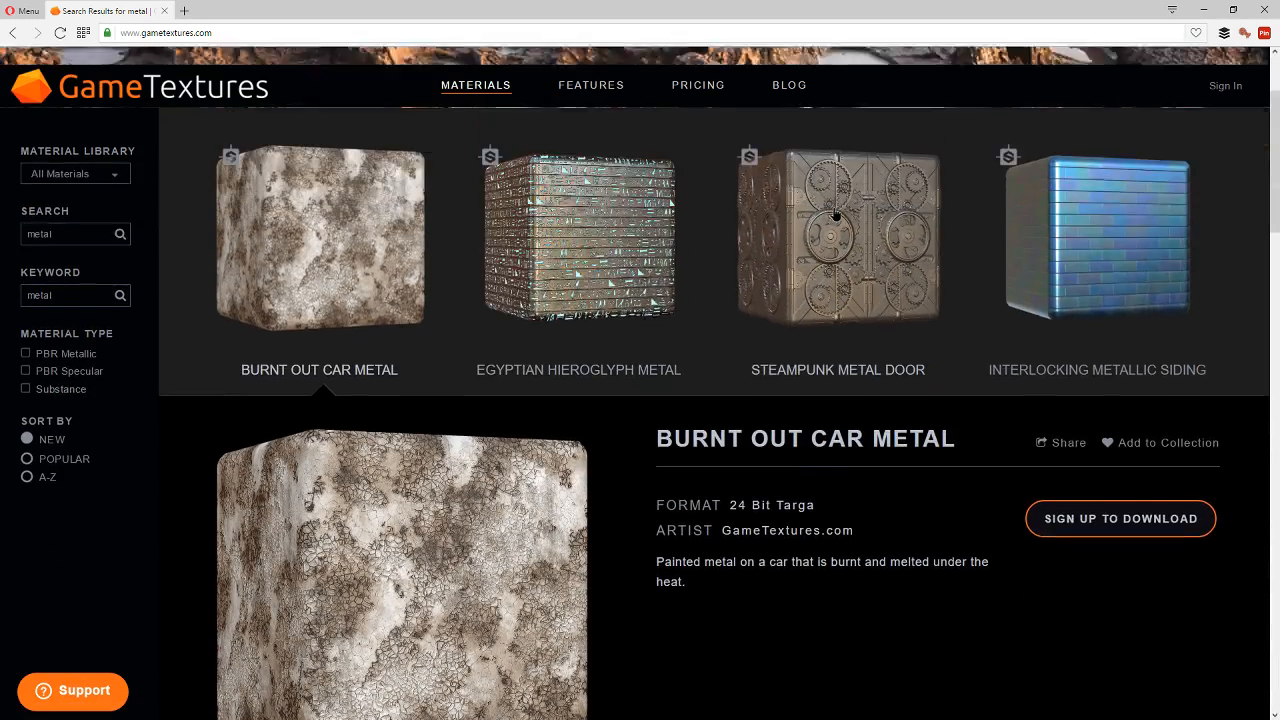
Look through the metal search results for steel, iron, brass or other metals suited to the armor's hardware
scroll(835, 214, down, 8)
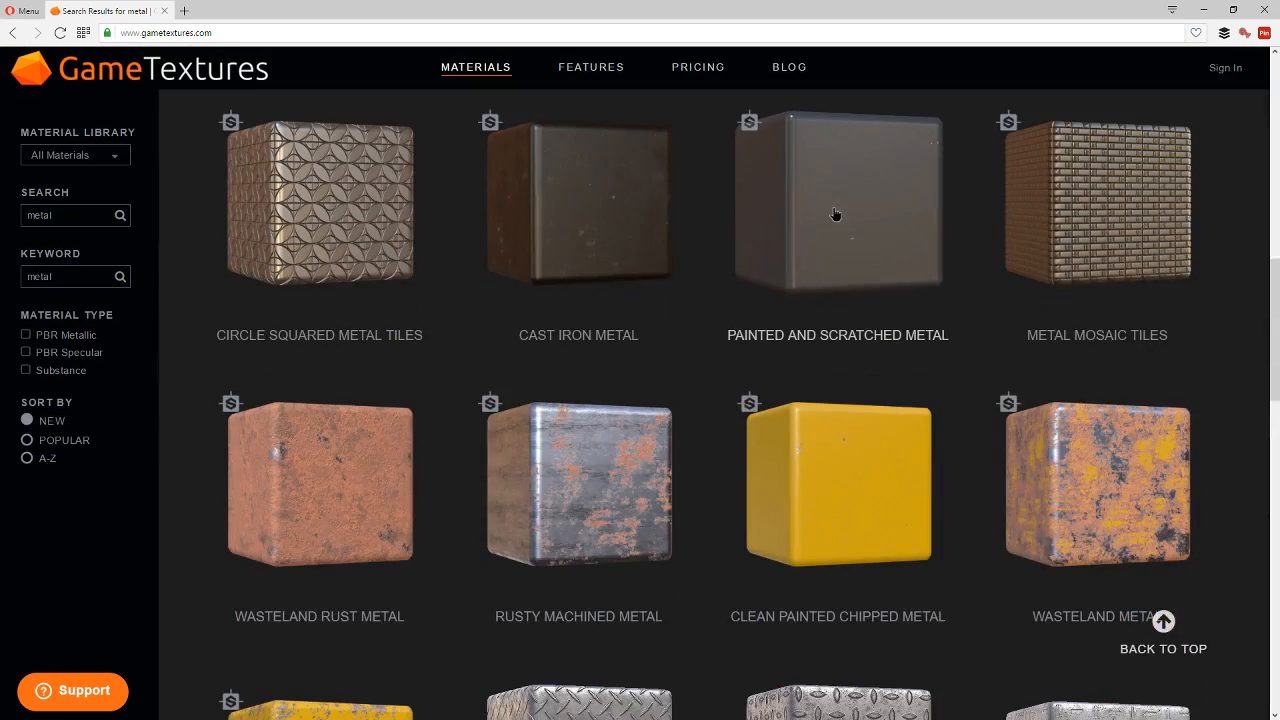
scroll(897, 274, down, 3)
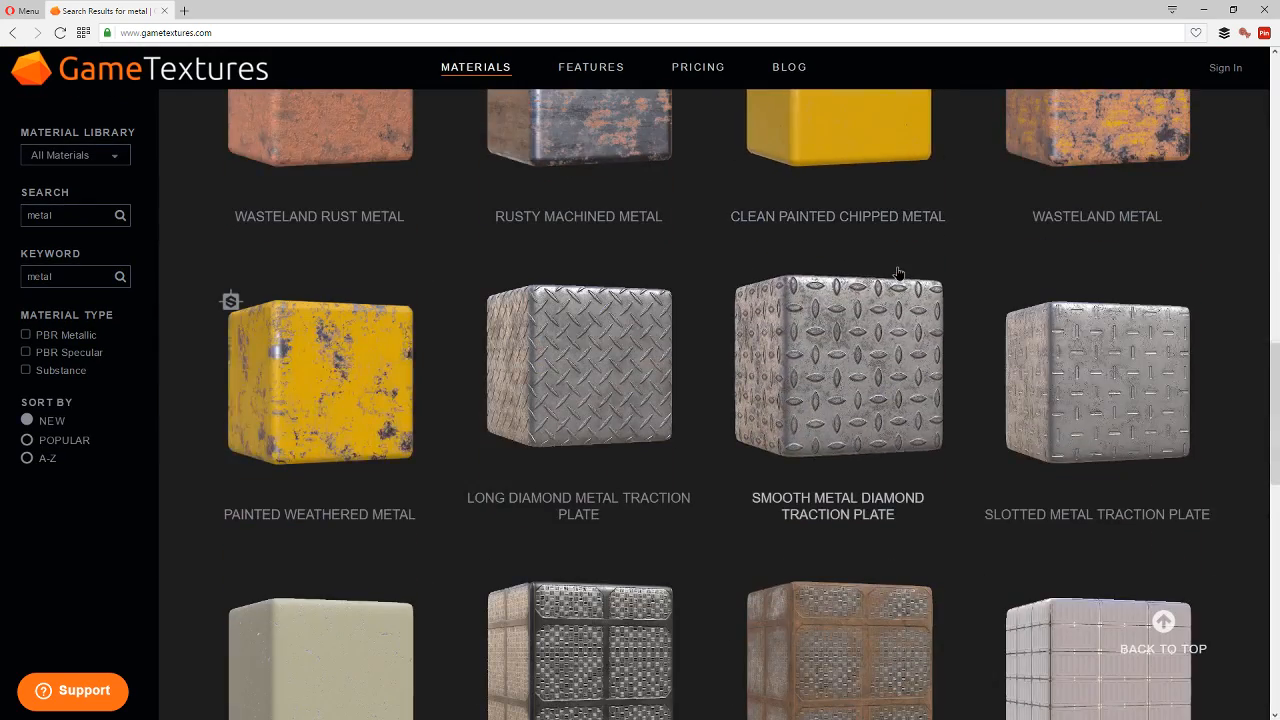
scroll(896, 272, down, 2)
scroll(895, 273, down, 6)
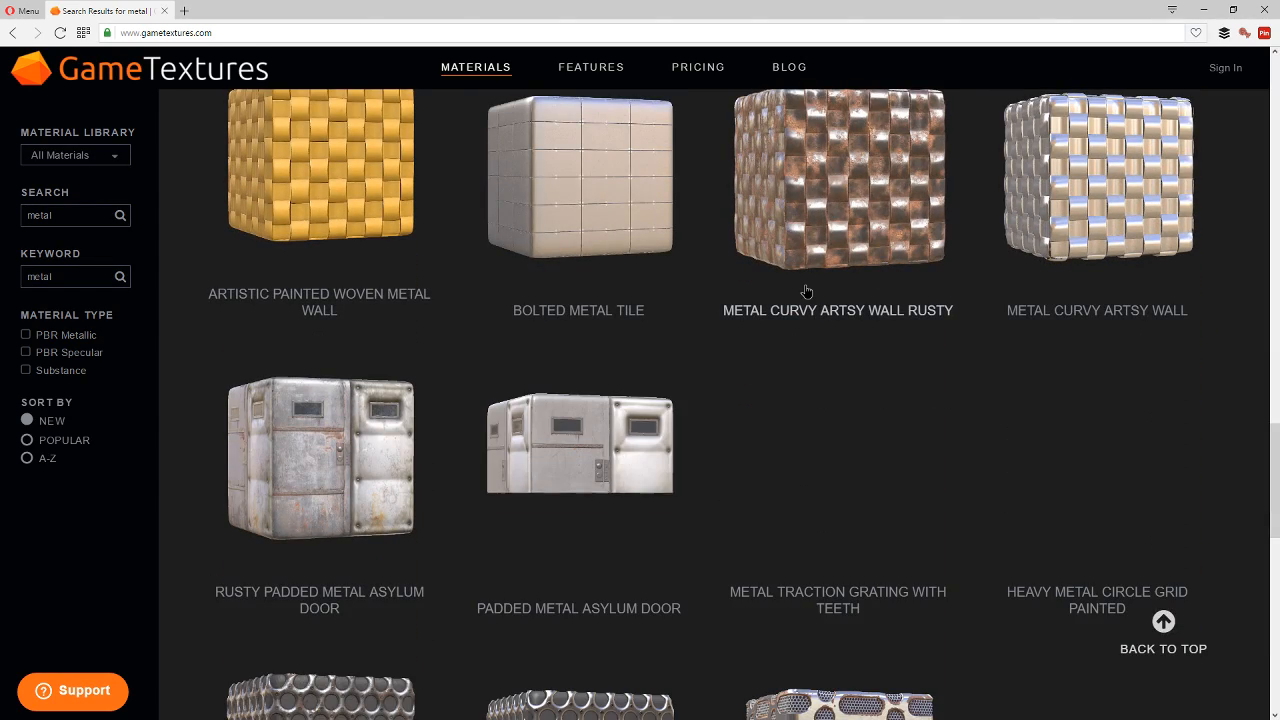
scroll(806, 291, down, 5)
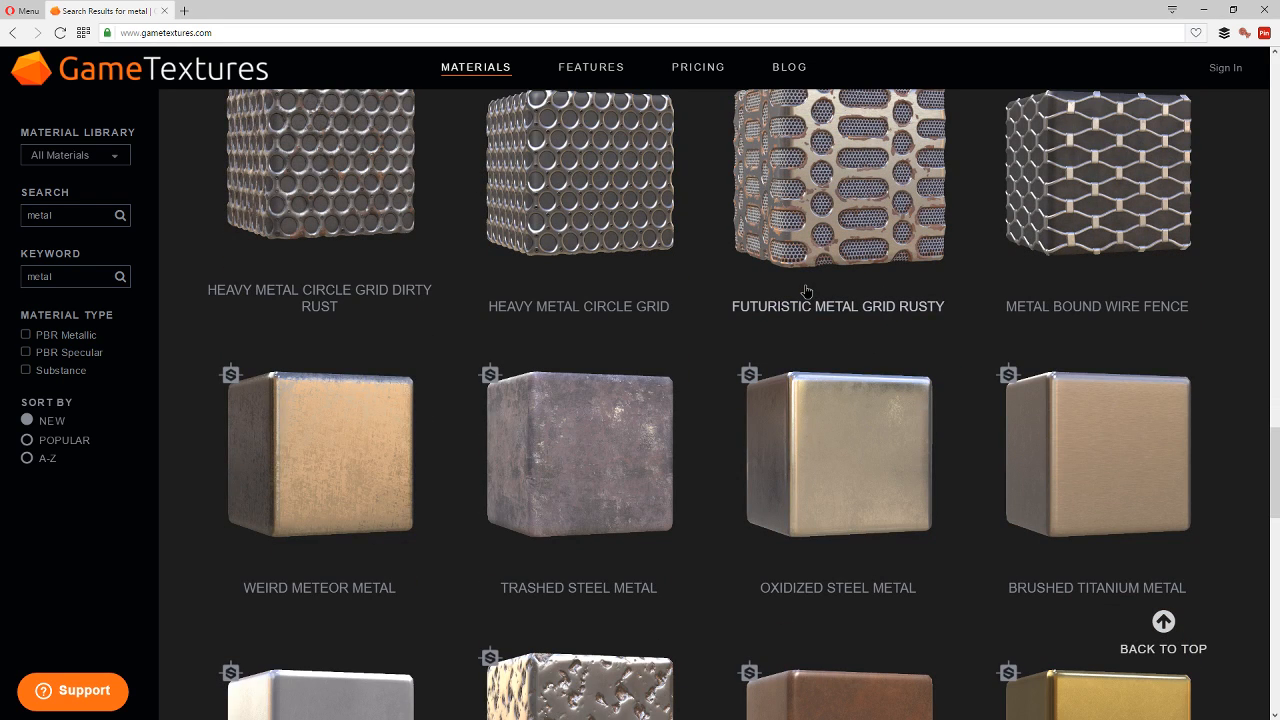
scroll(806, 291, down, 2)
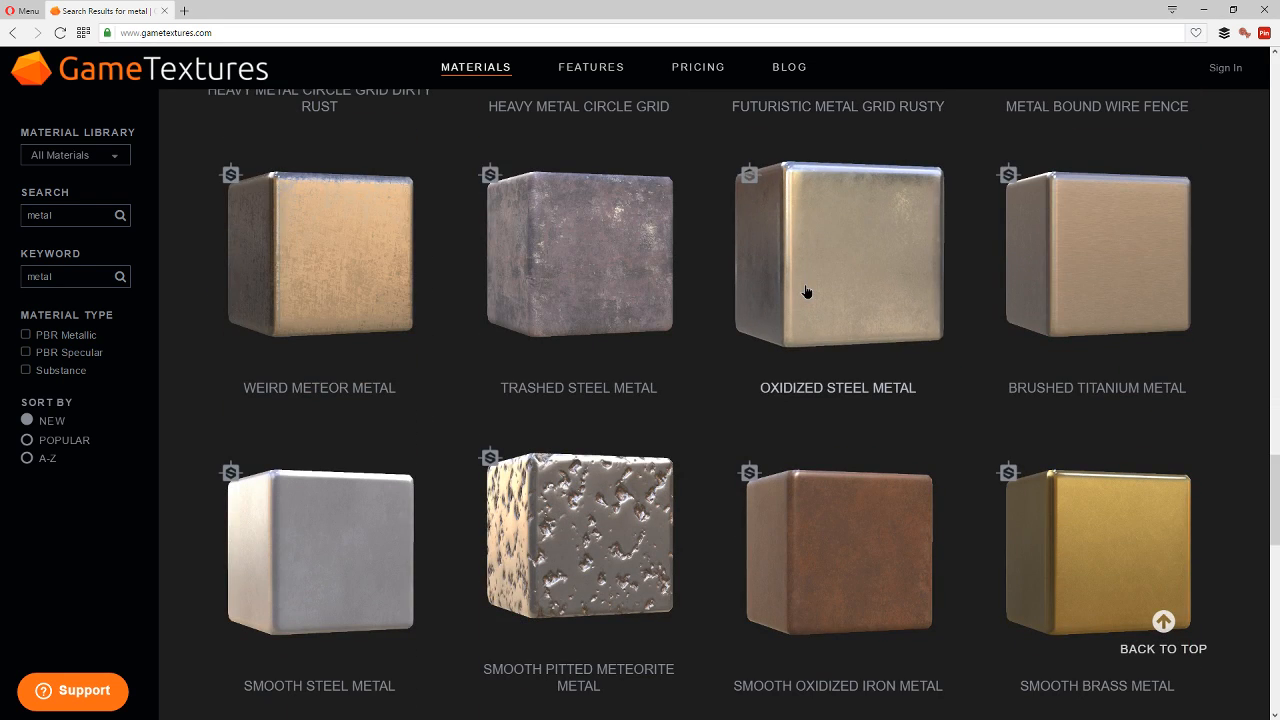
scroll(806, 291, down, 1)
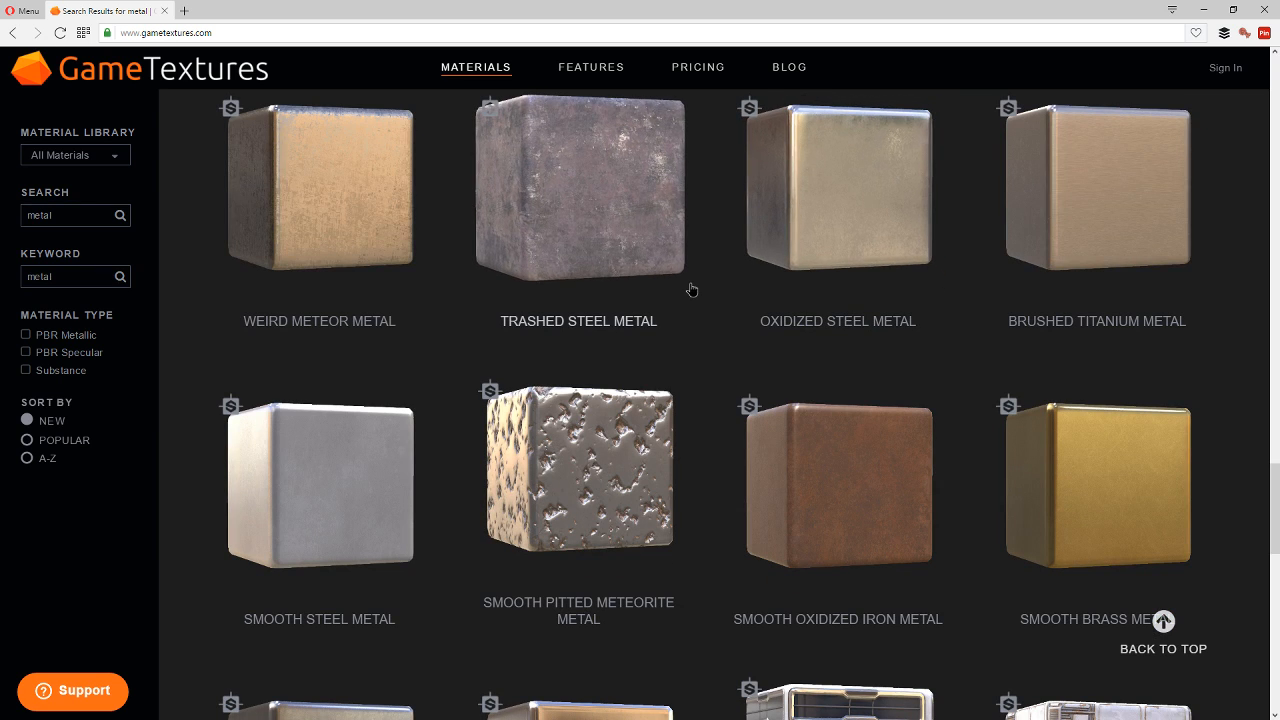
scroll(796, 277, down, 1)
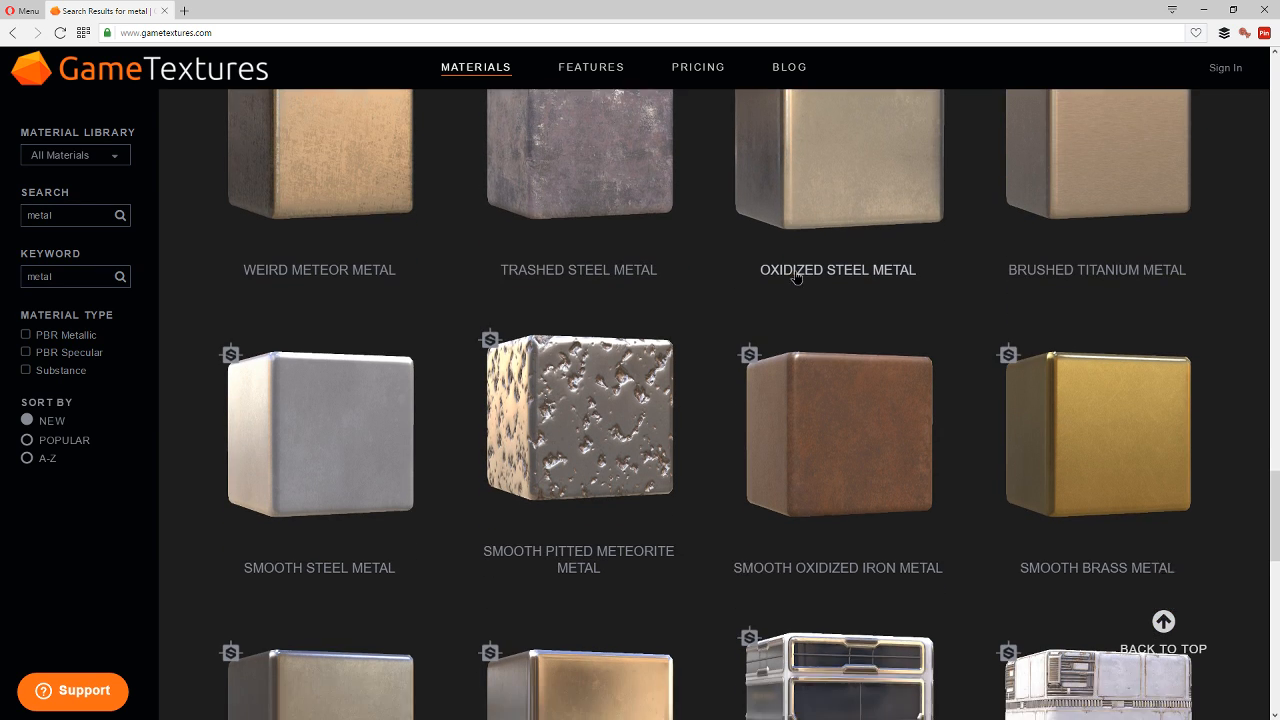
scroll(796, 277, up, 1)
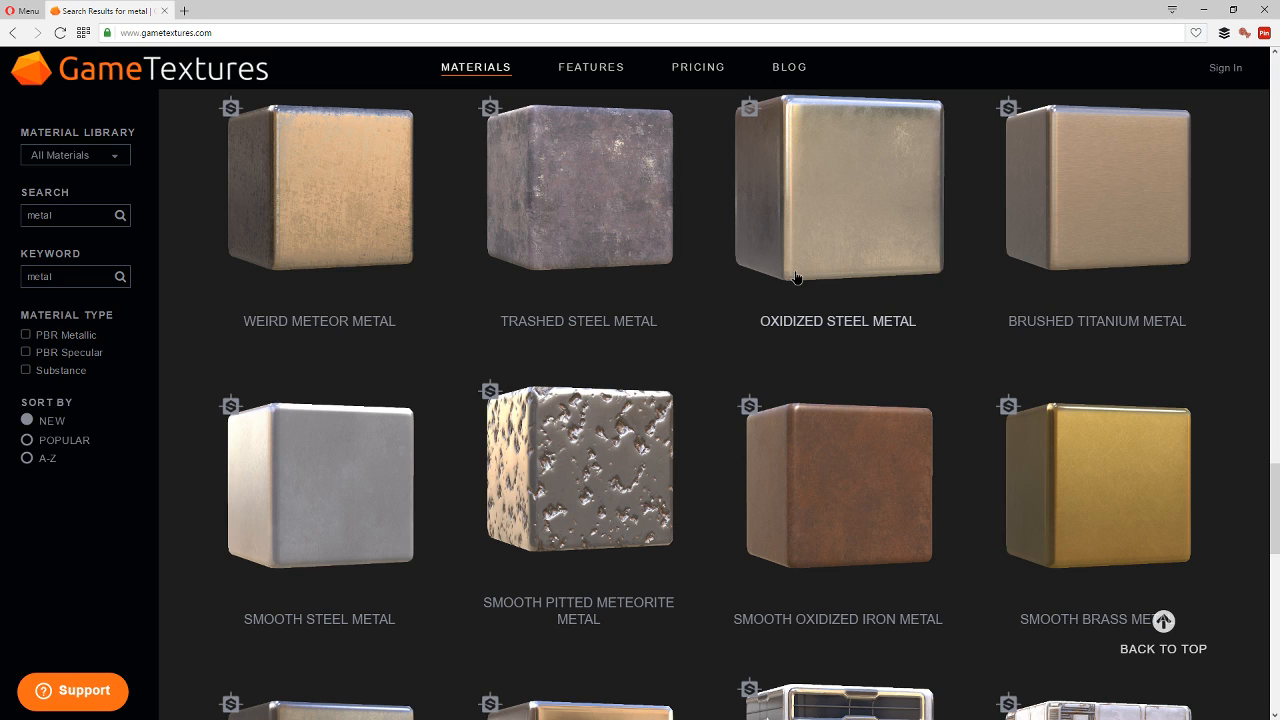
scroll(796, 277, down, 4)
scroll(796, 277, down, 3)
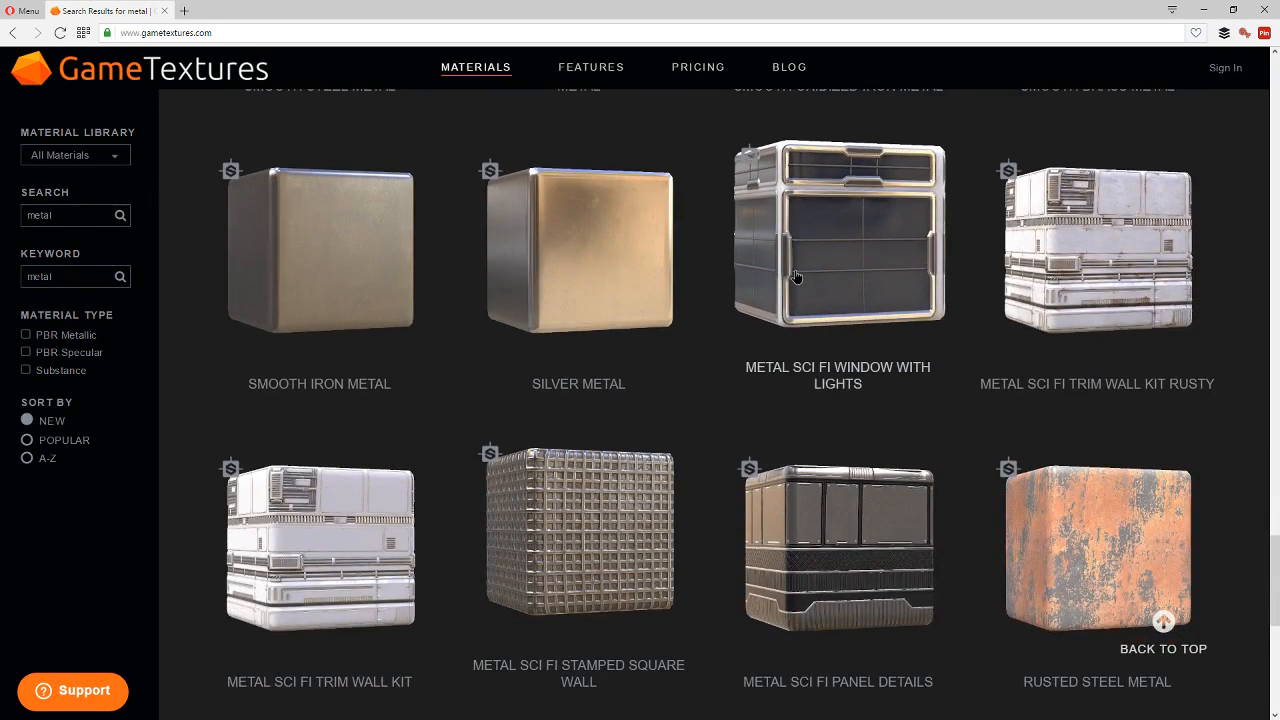
scroll(796, 277, down, 4)
scroll(796, 275, up, 7)
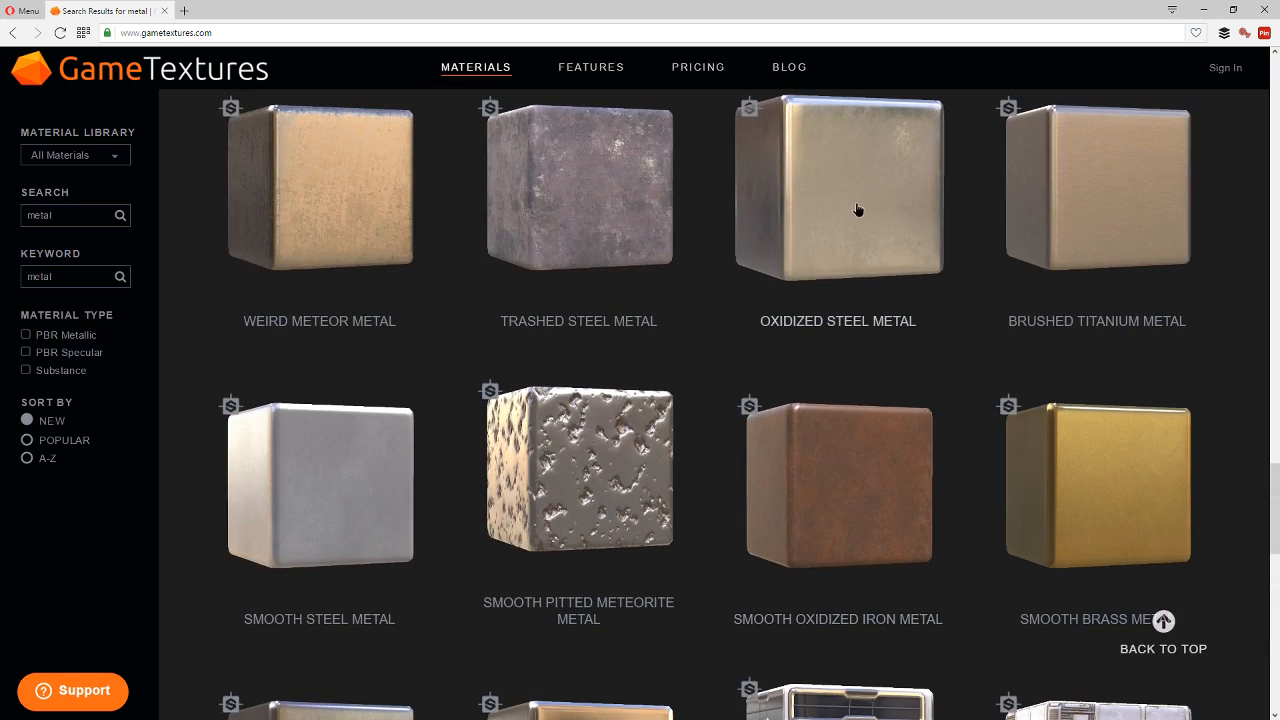
scroll(857, 207, down, 1)
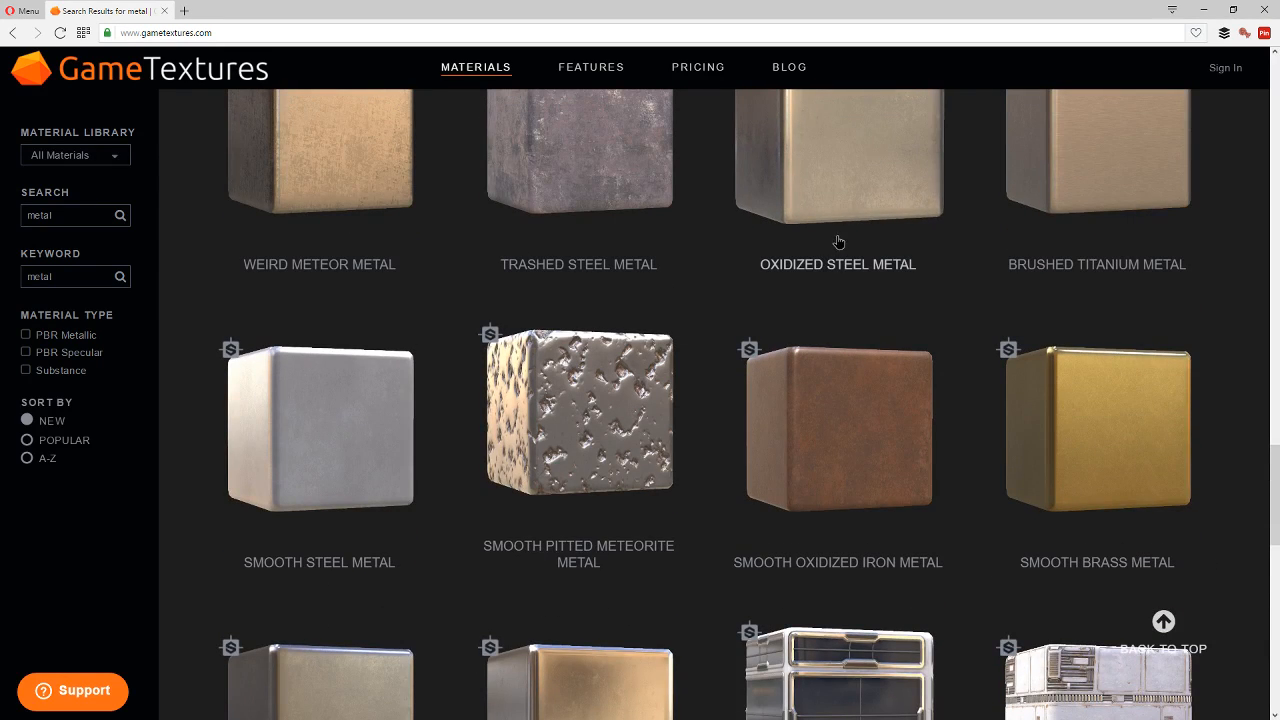
Sign in to the GameTextures site with the saved account e-mail and password
scroll(1245, 120, up, 2)
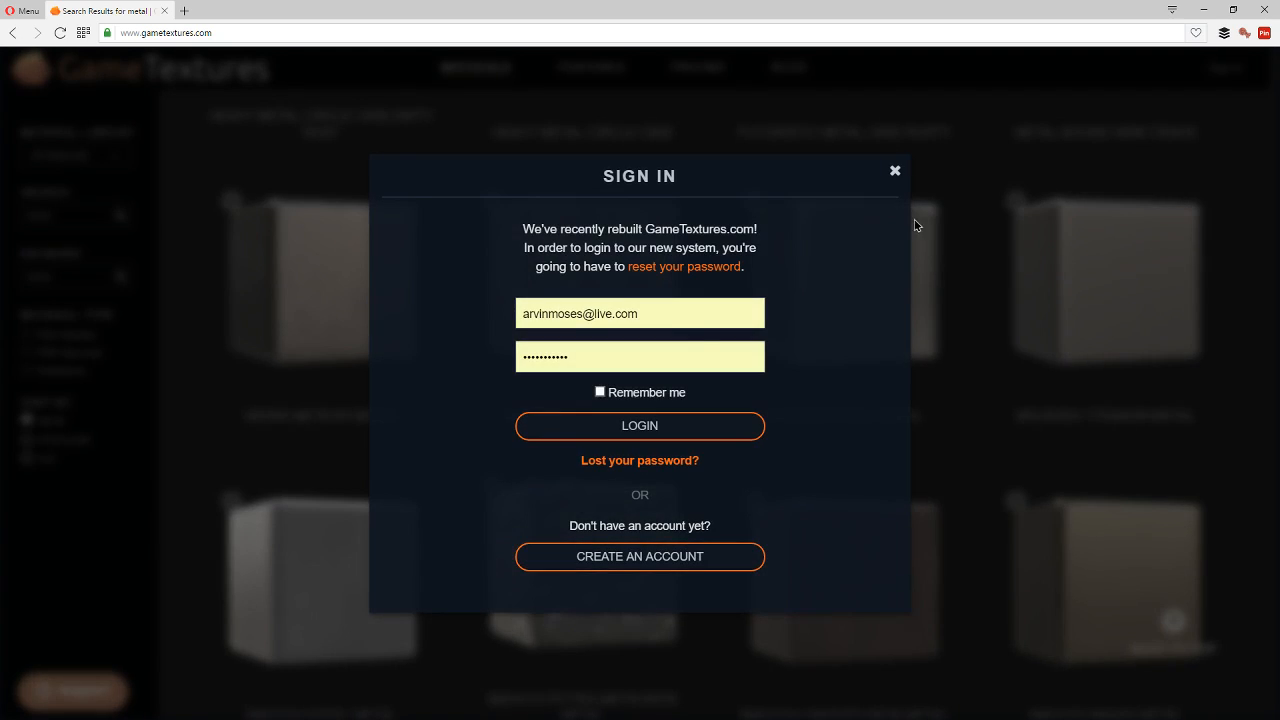
click(600, 432)
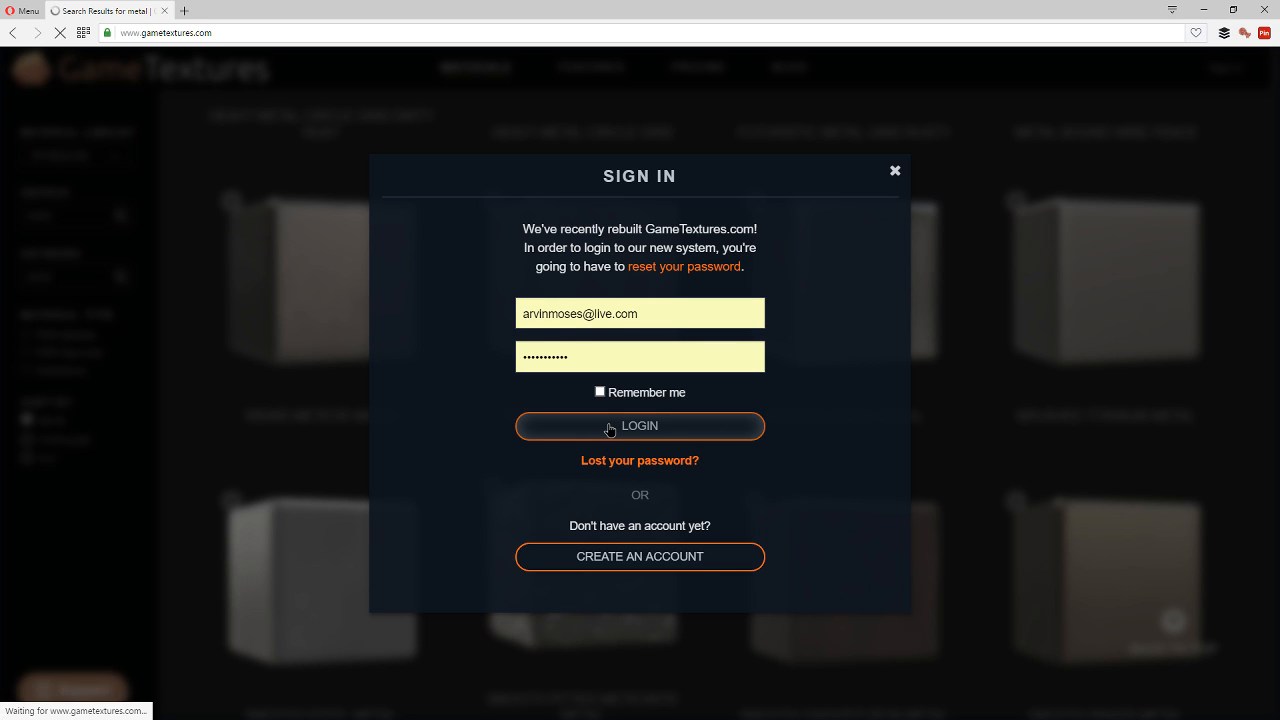
Submit the sign-in form, open the full materials library and search it for "steel"
click(669, 432)
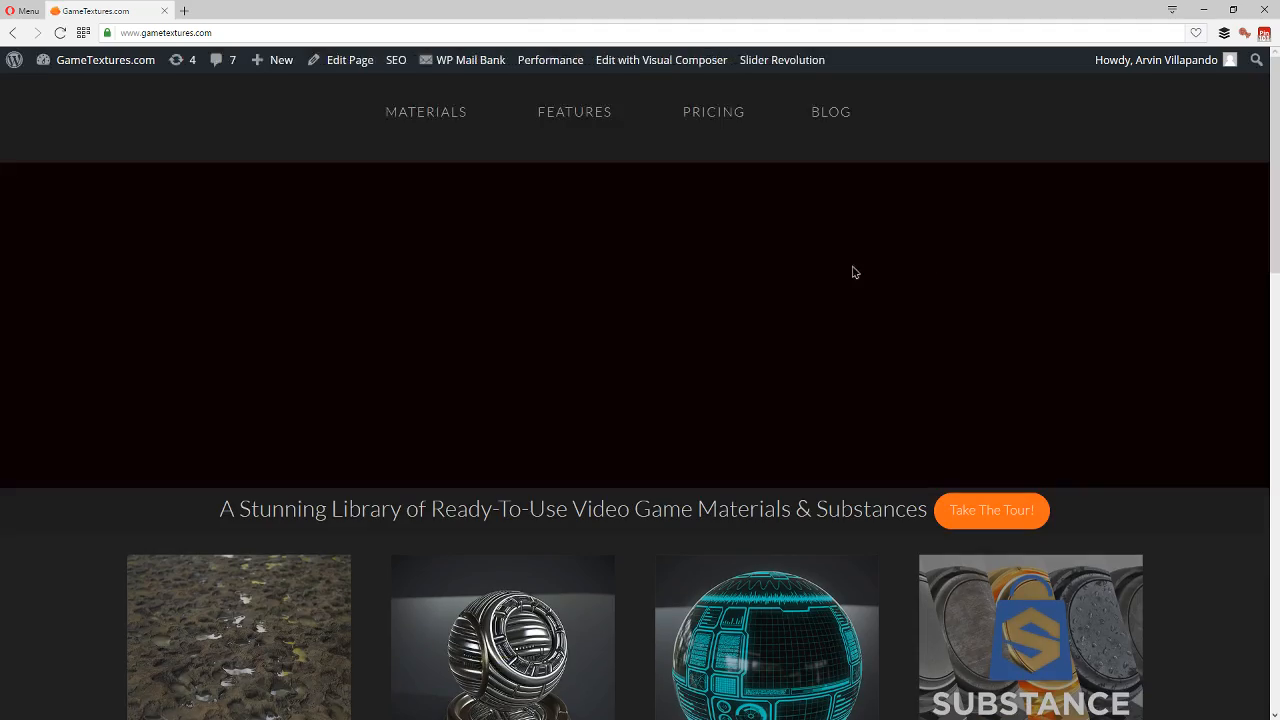
mouse_move(395, 116)
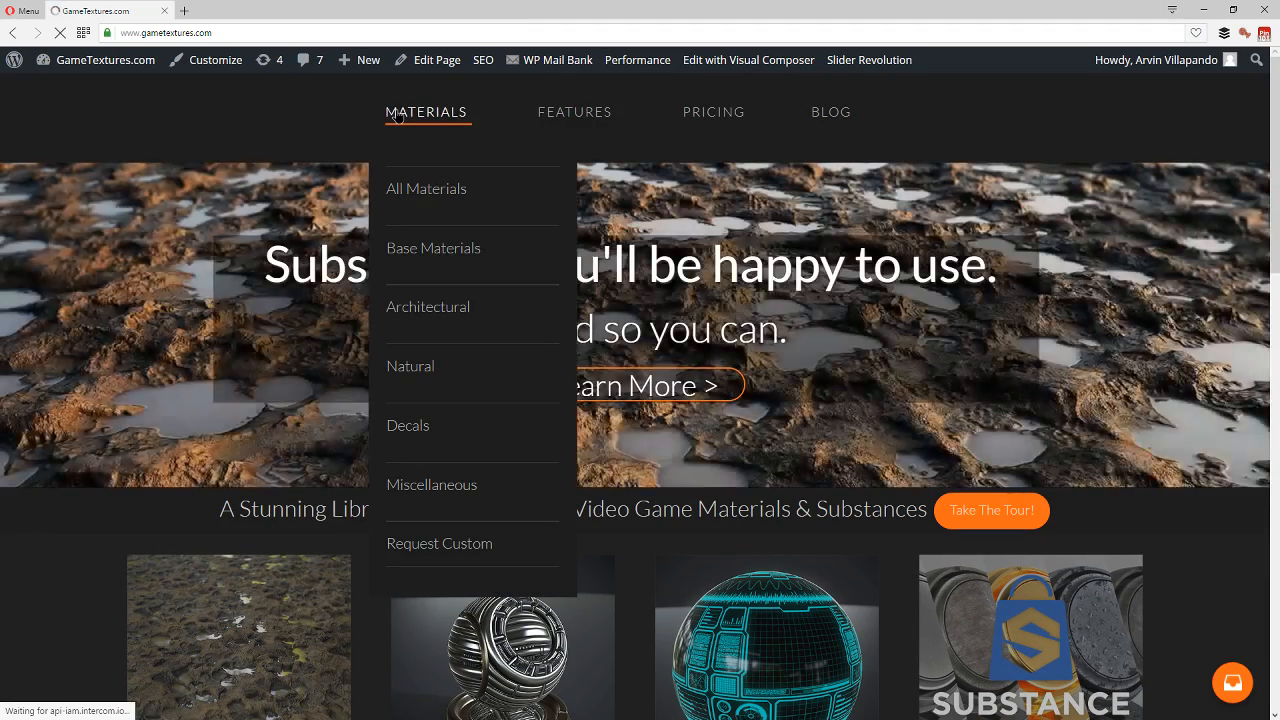
click(534, 172)
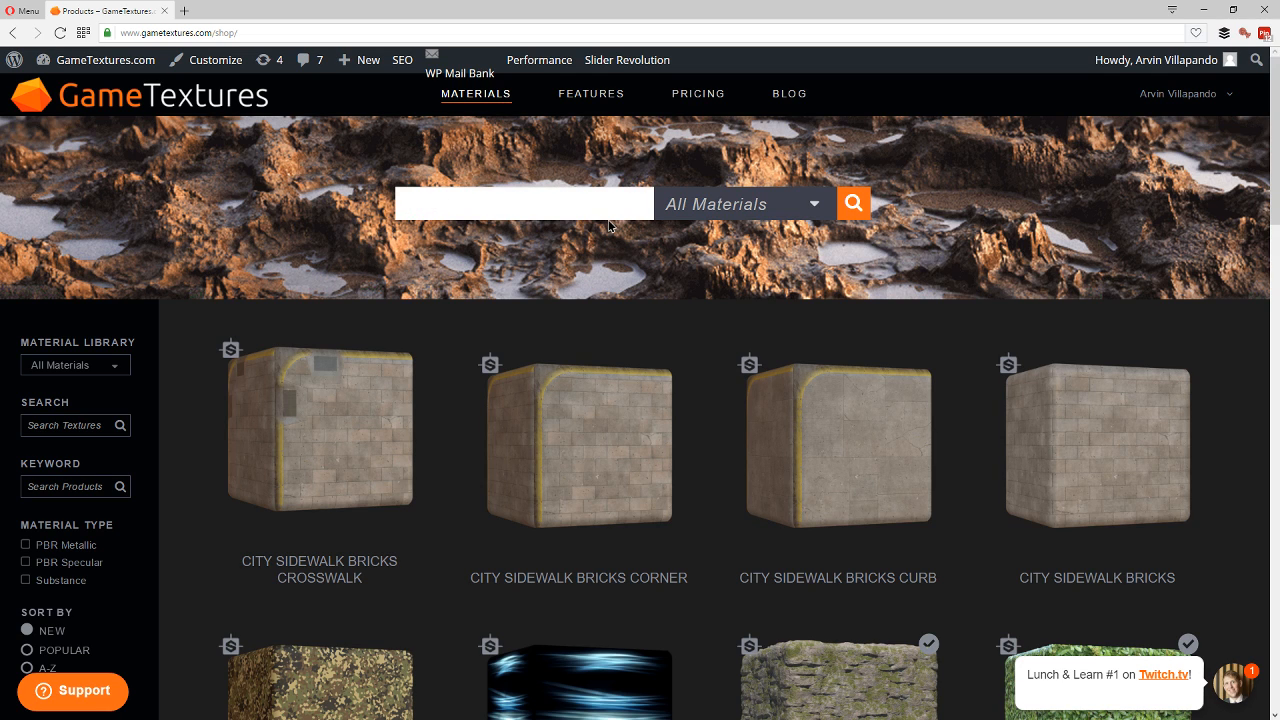
key(Return)
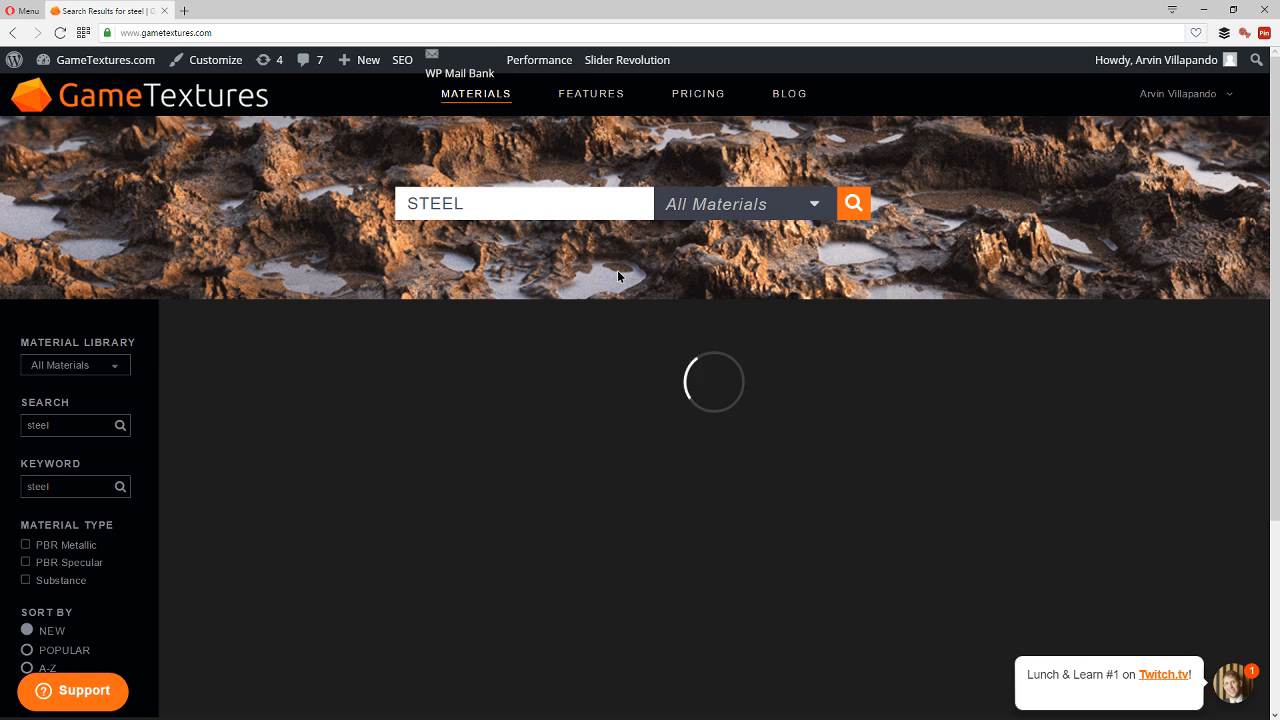
Look through the steel search results and open the details of Hardened Tempered Steel
scroll(484, 376, down, 2)
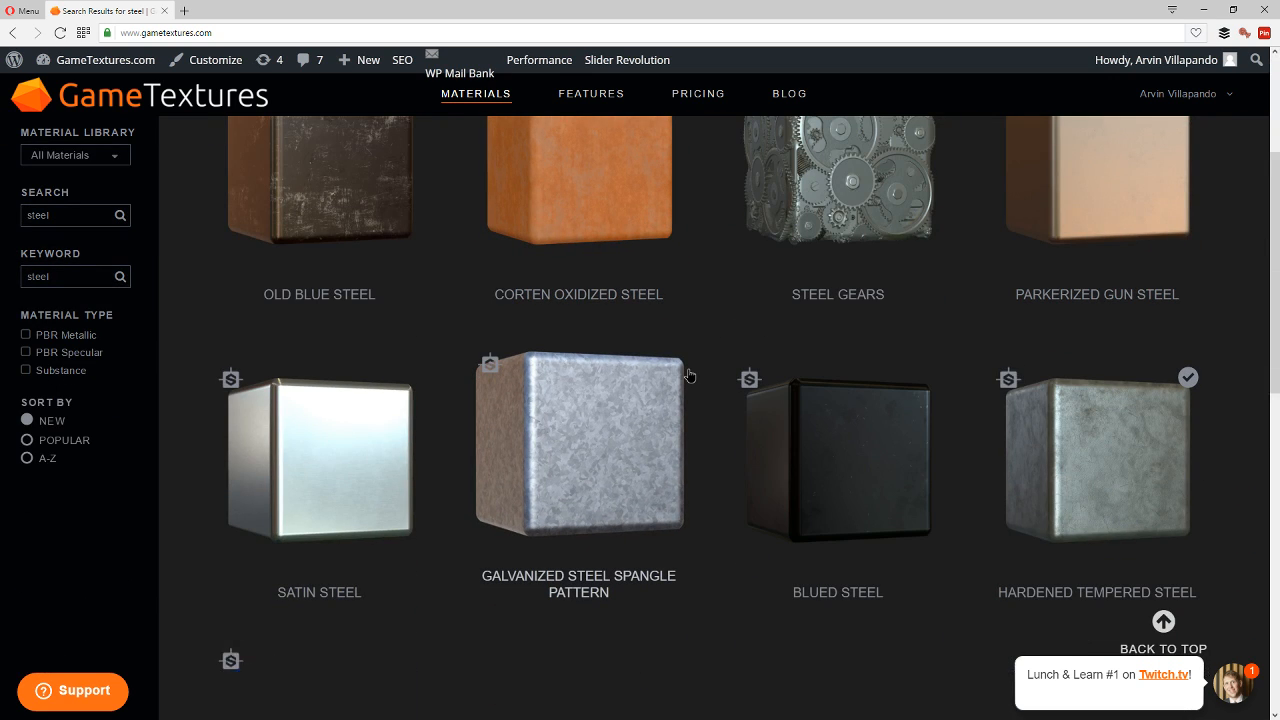
scroll(689, 375, down, 2)
scroll(689, 375, down, 1)
scroll(689, 375, down, 5)
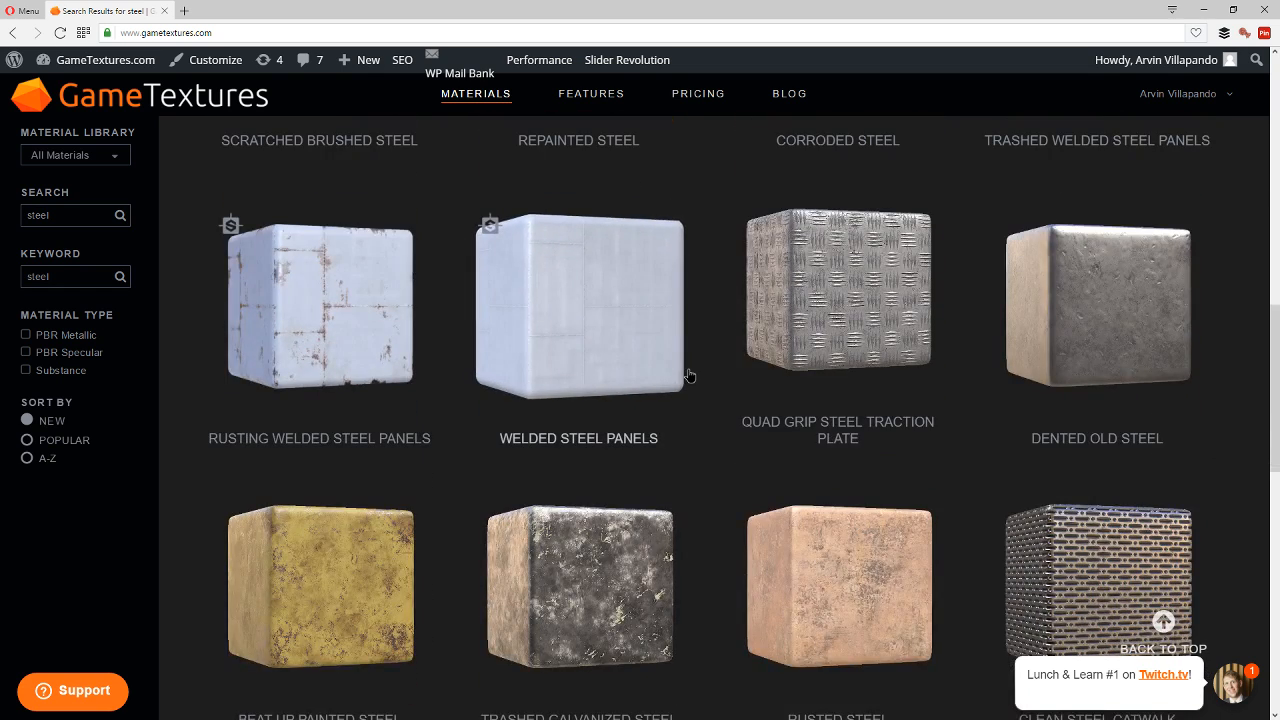
scroll(703, 366, up, 8)
scroll(764, 372, up, 3)
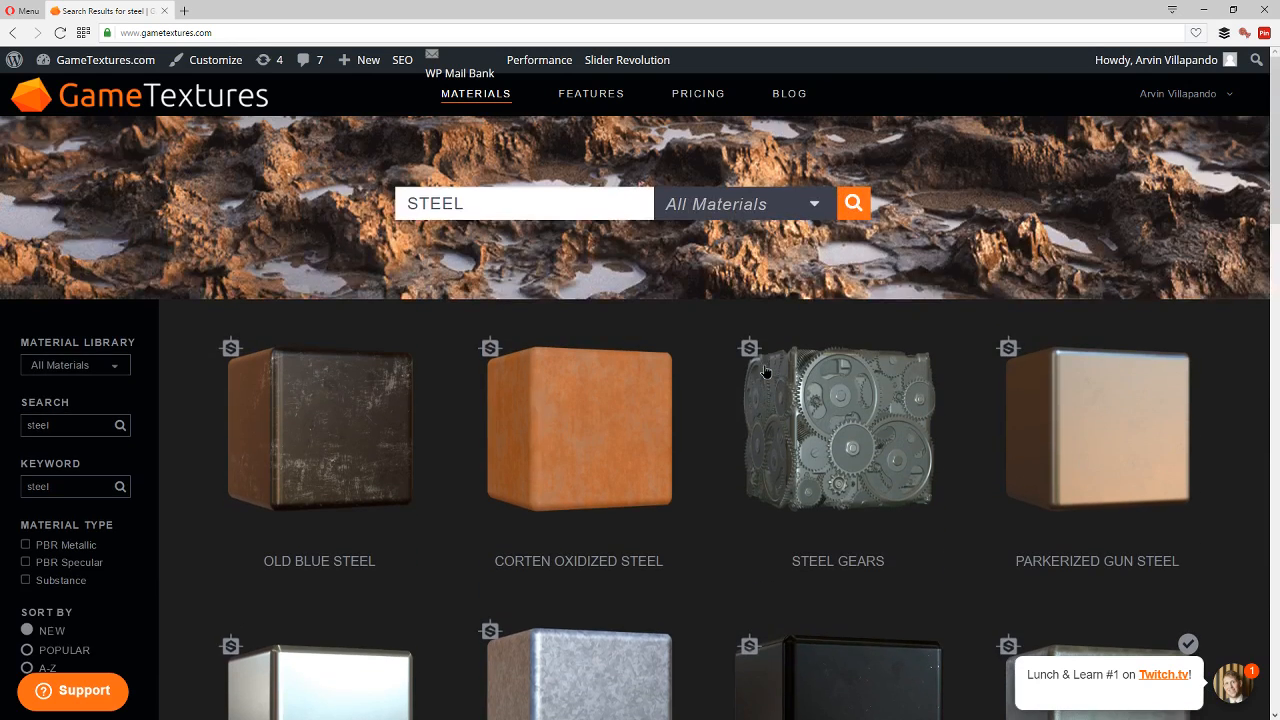
scroll(770, 372, down, 3)
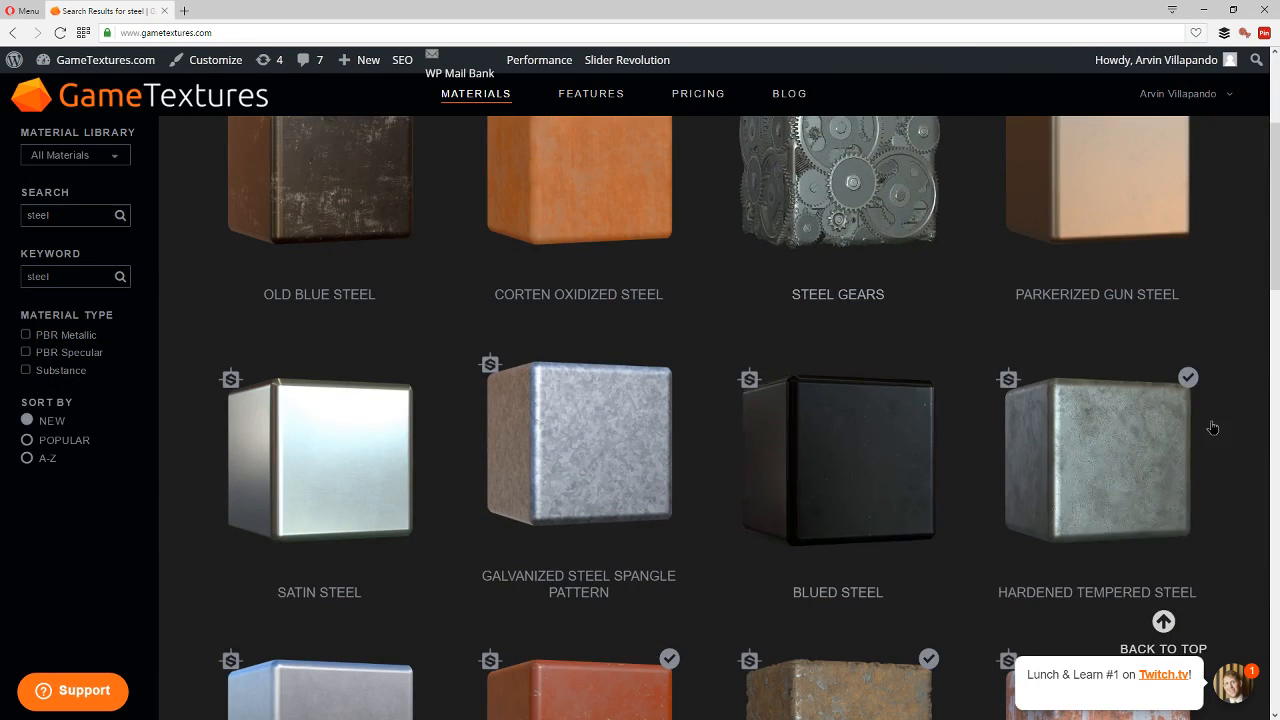
click(1143, 478)
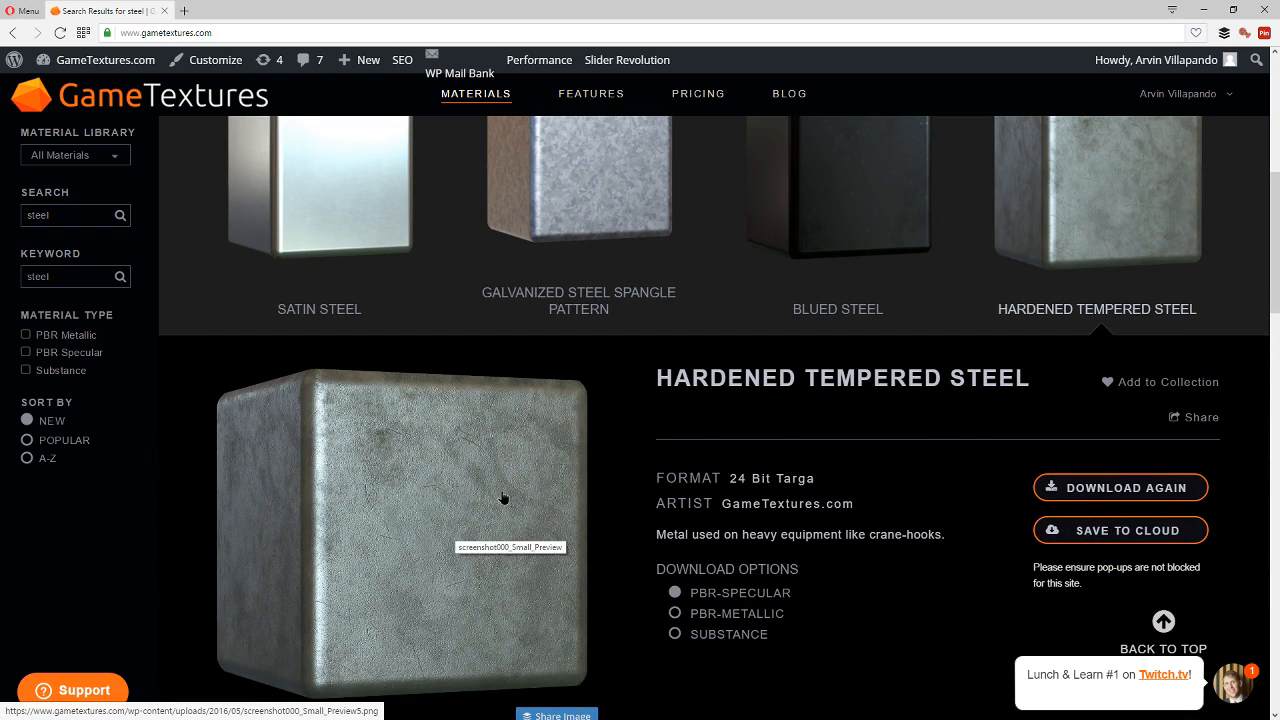
Choose the Substance version of Hardened Tempered Steel and download it again
scroll(500, 500, up, 10)
double_click(515, 201)
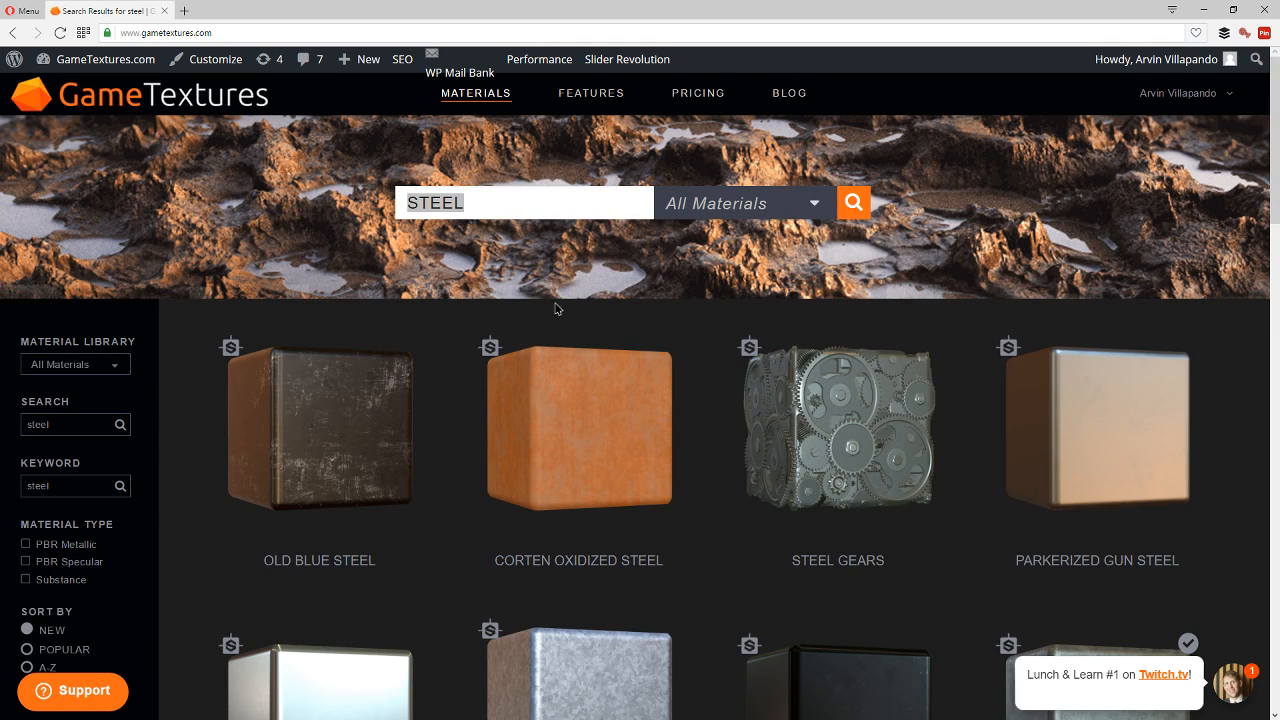
scroll(557, 308, down, 5)
click(1040, 405)
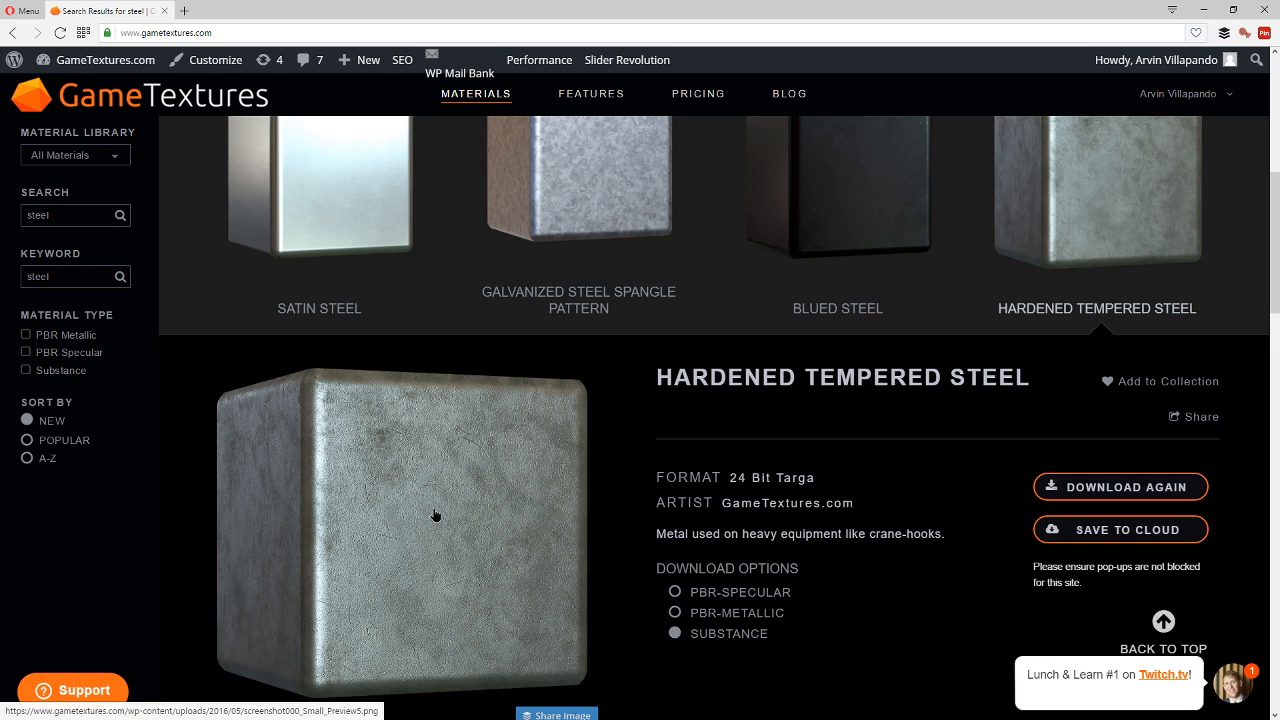
click(1152, 487)
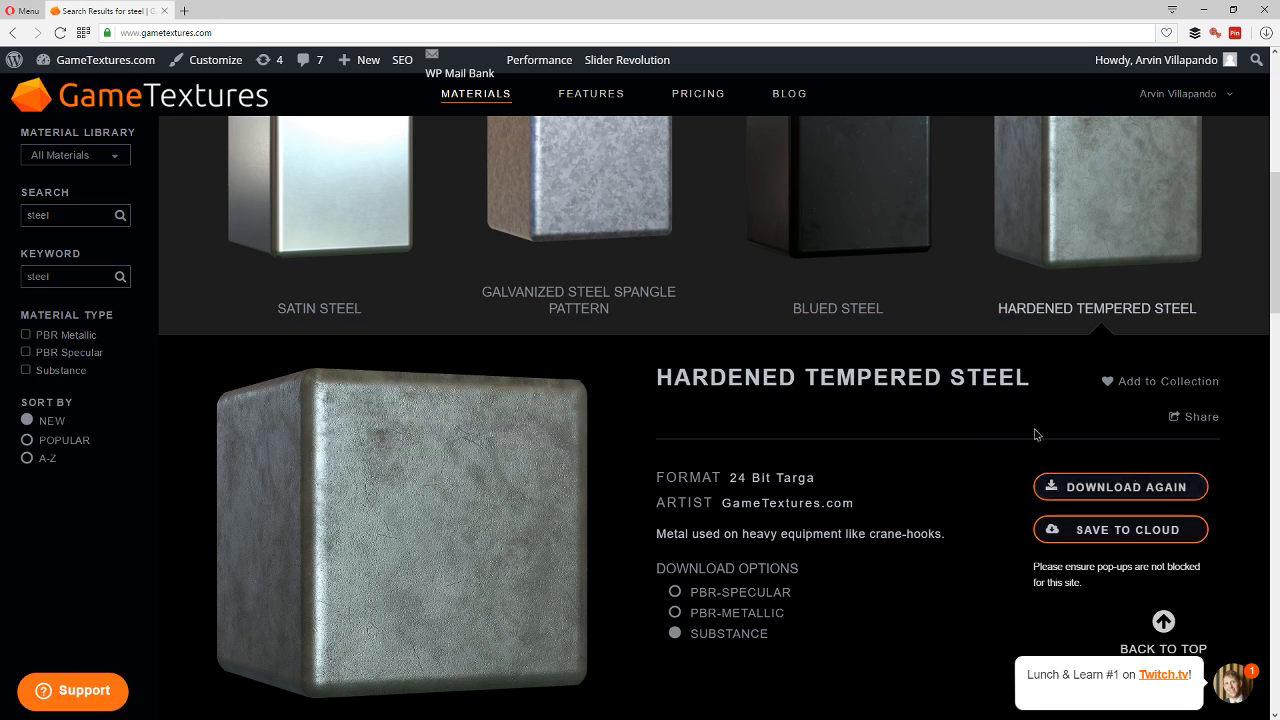
Open the downloaded archive and copy Metal_HardenedTemperedSteel.sbsar into the BaseMetal01 folder, replacing the existing file
click(1266, 32)
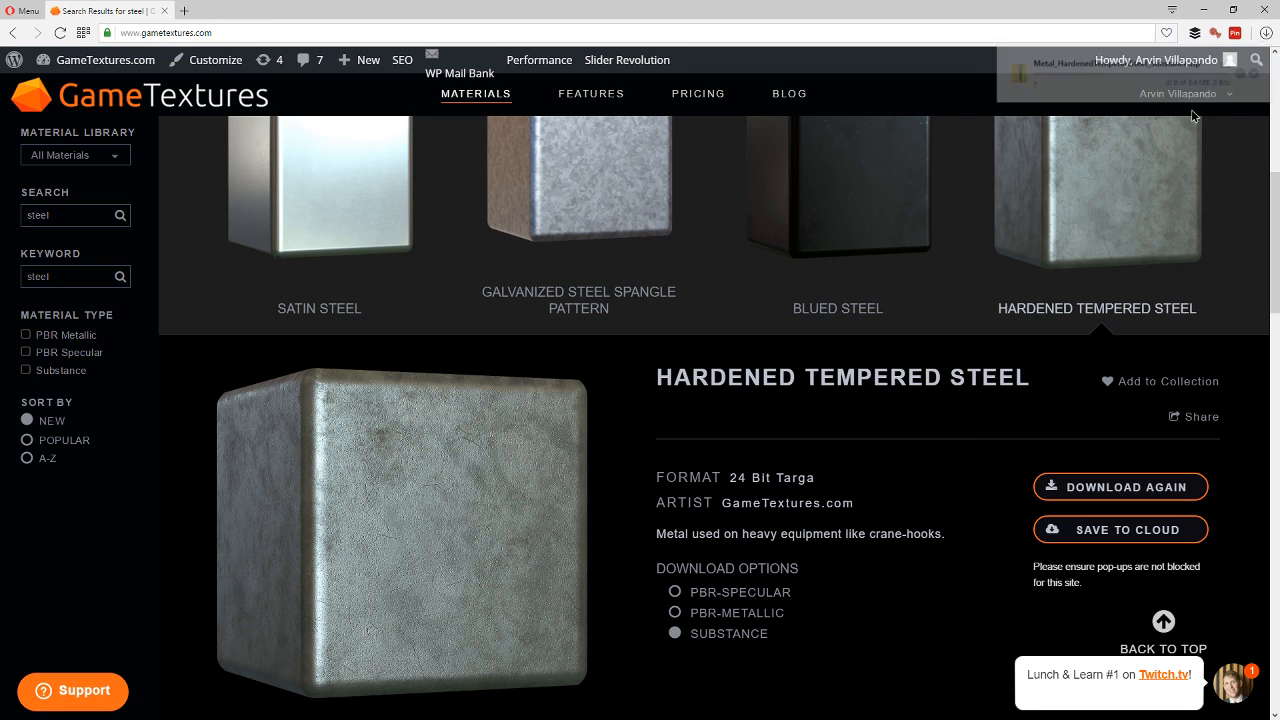
double_click(1146, 84)
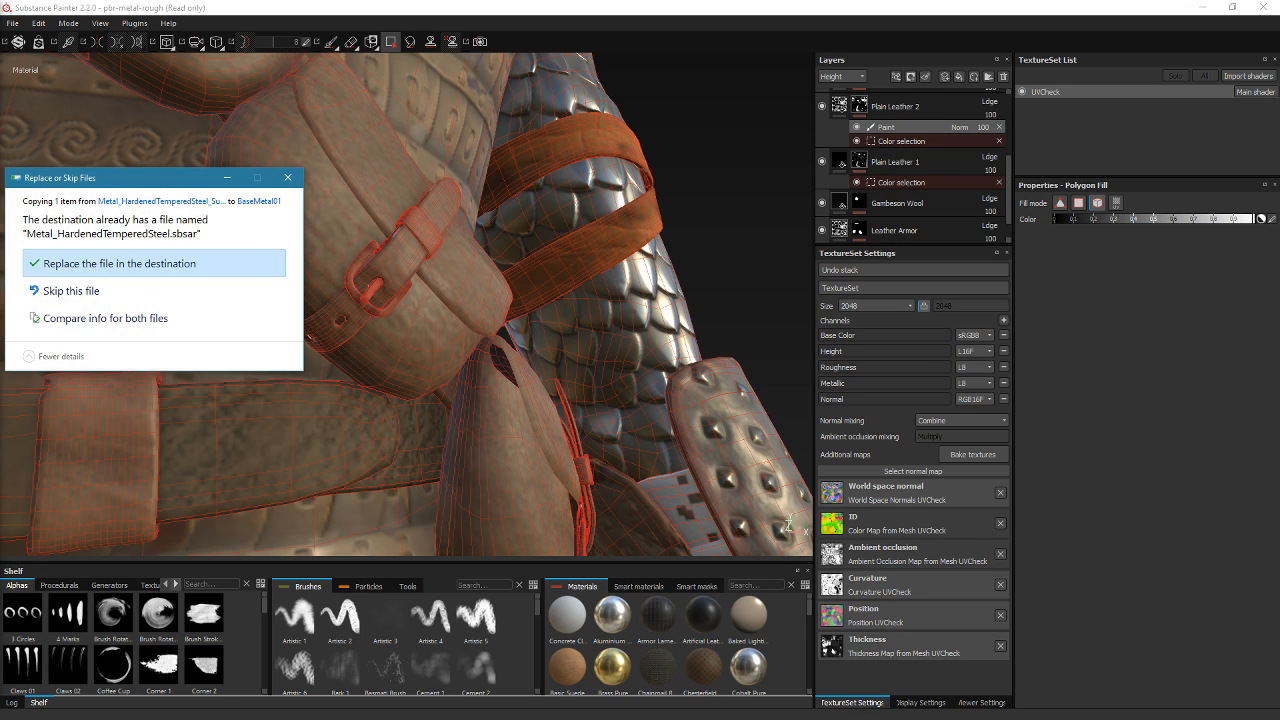
click(189, 263)
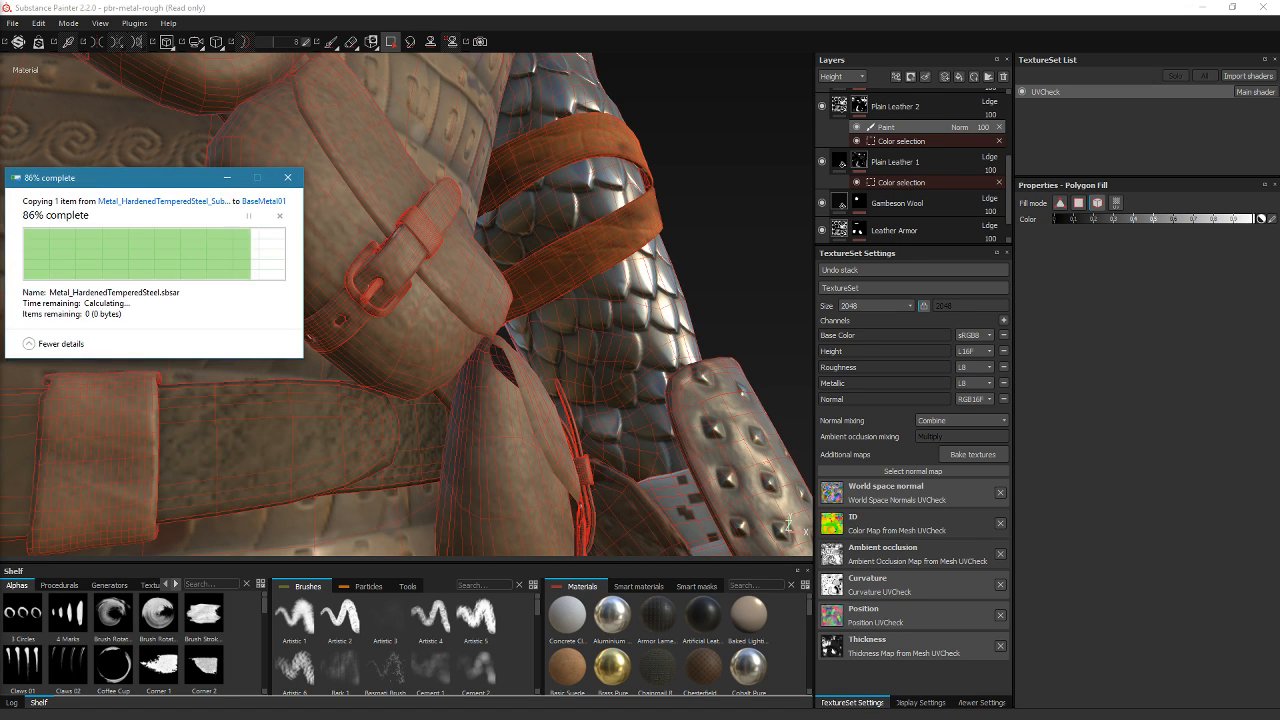
Import Metal_HardenedTemperedSteel.sbsar into Substance Painter for the current session only and add it as a fill layer above Plain Leather 2
drag(1279, 520, 675, 660)
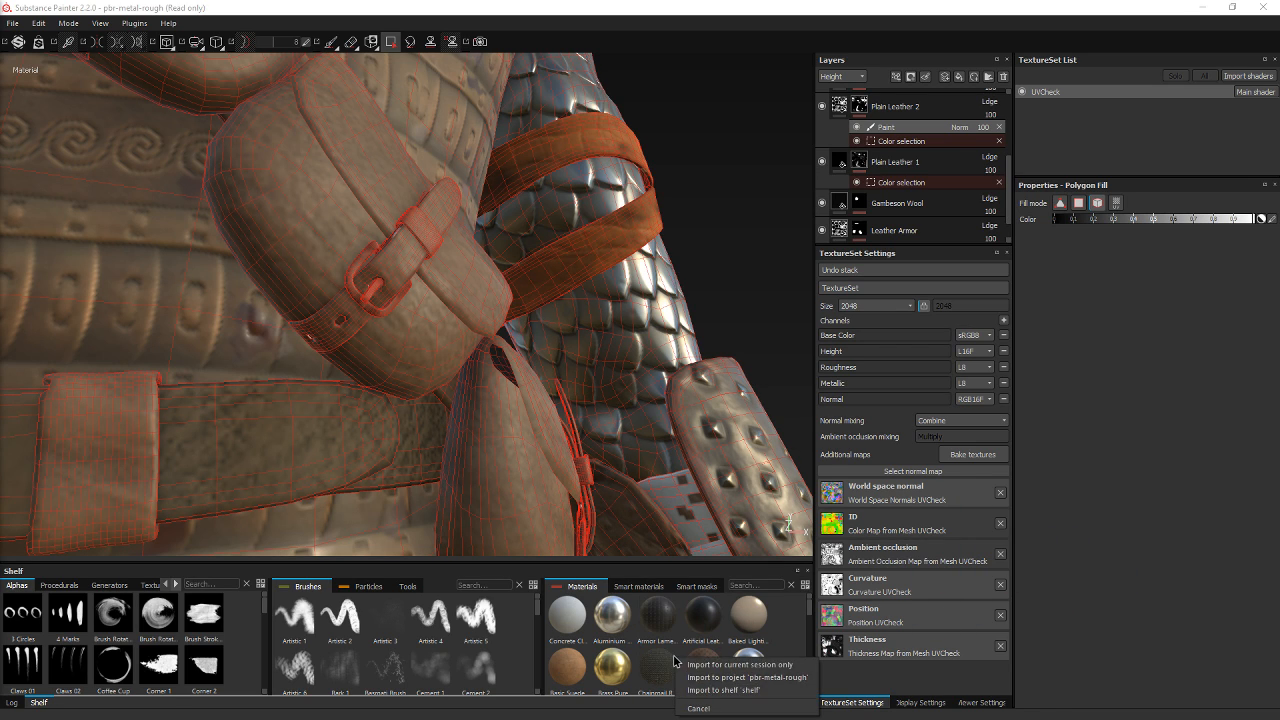
click(713, 667)
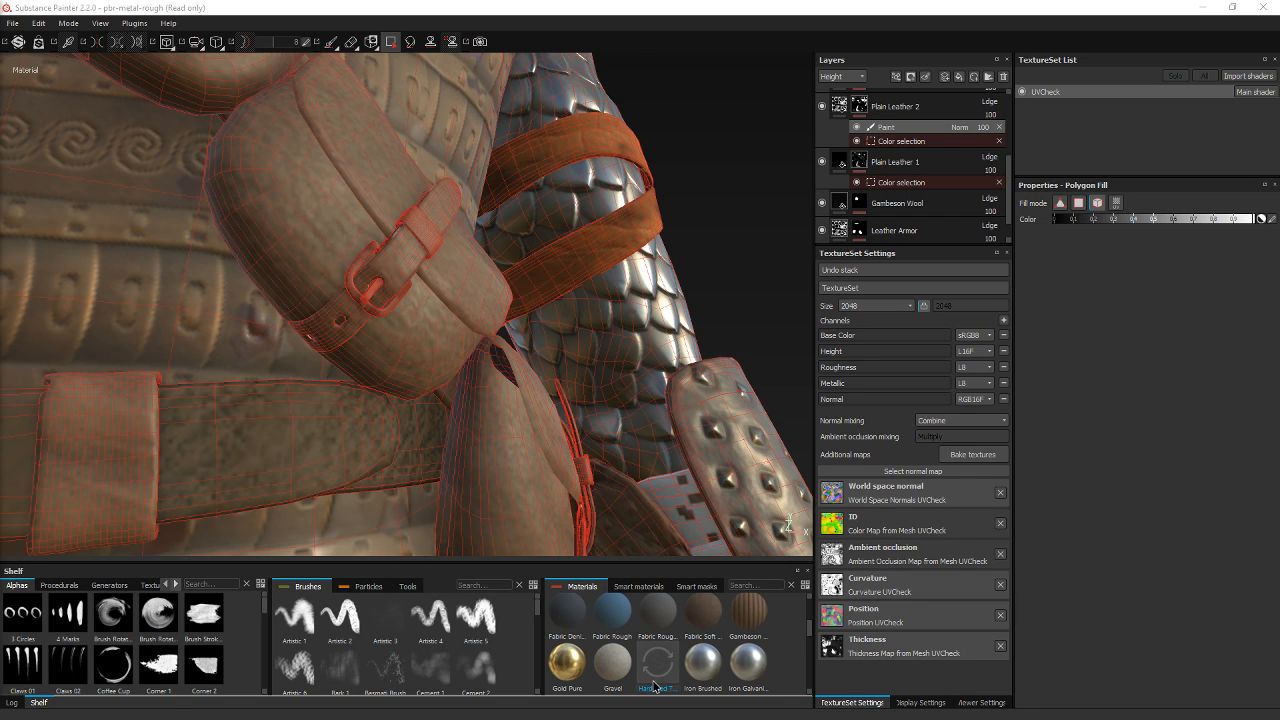
drag(657, 680, 907, 98)
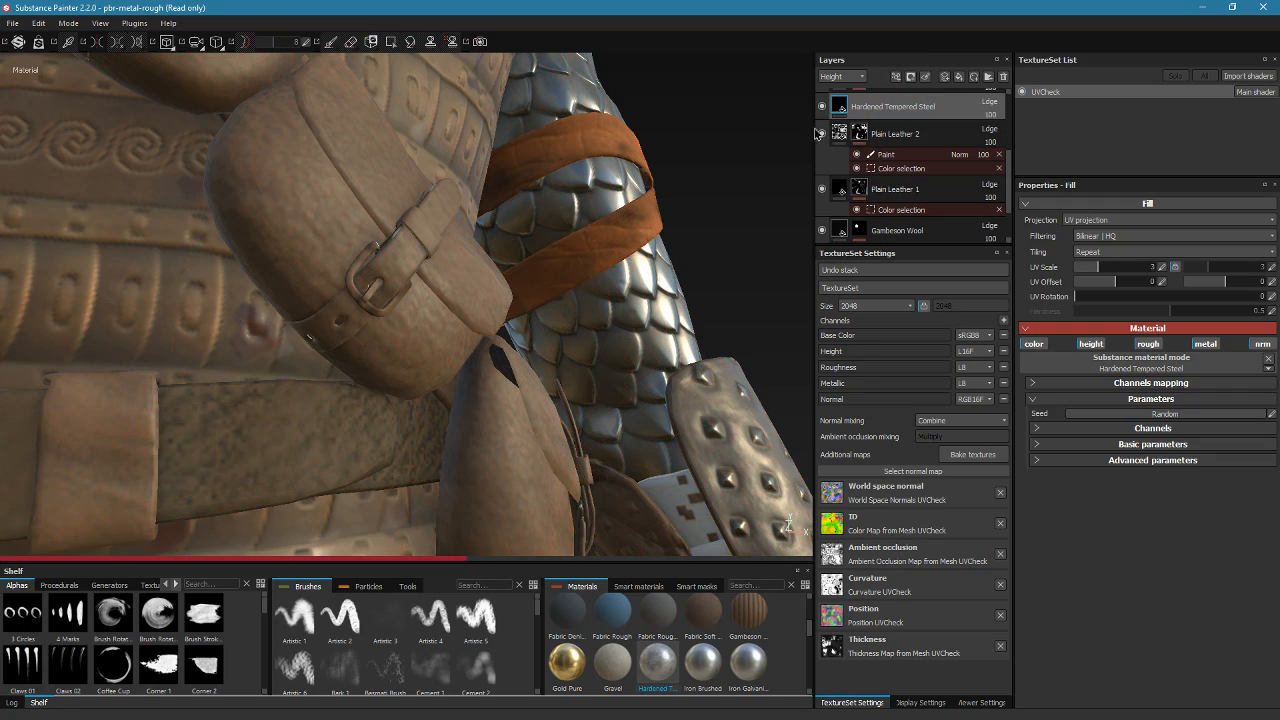
Lower the Hardened Tempered Steel material's Height Range to 0.02 in its basic parameters
alt+drag(495, 296, 540, 277)
alt+right_drag(540, 277, 146, 149)
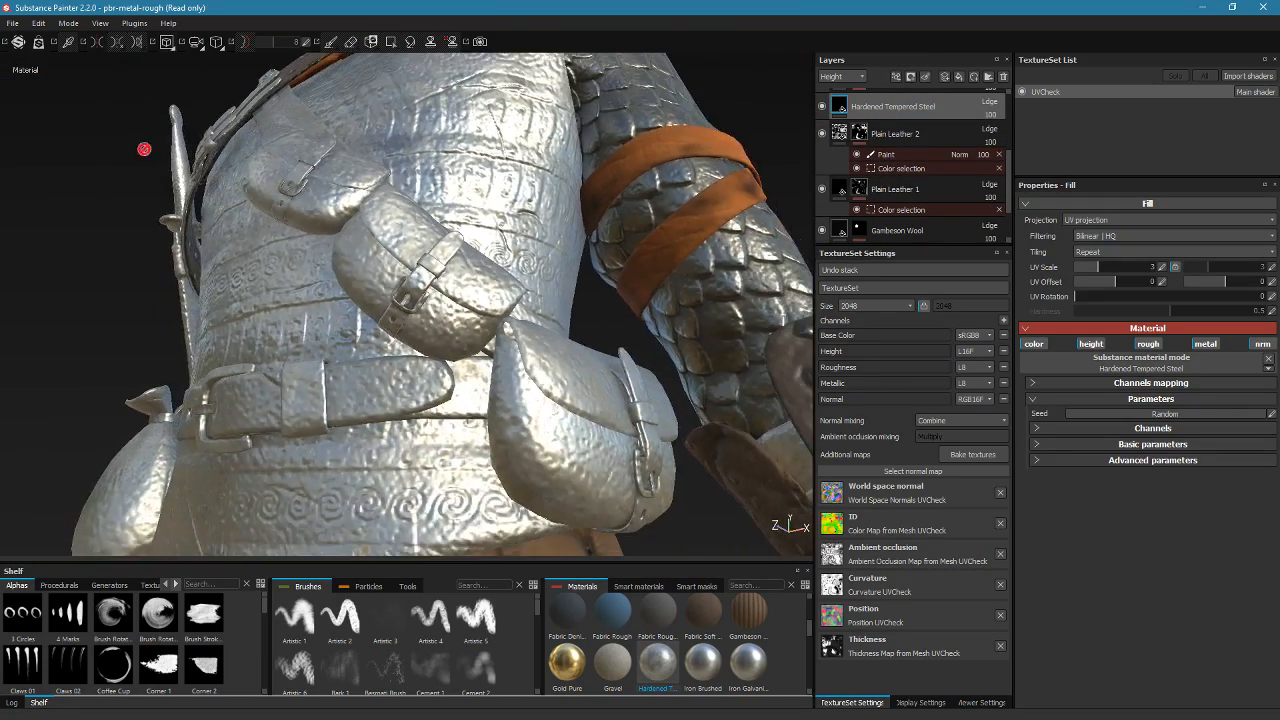
alt+drag(146, 149, 337, 294)
click(1105, 446)
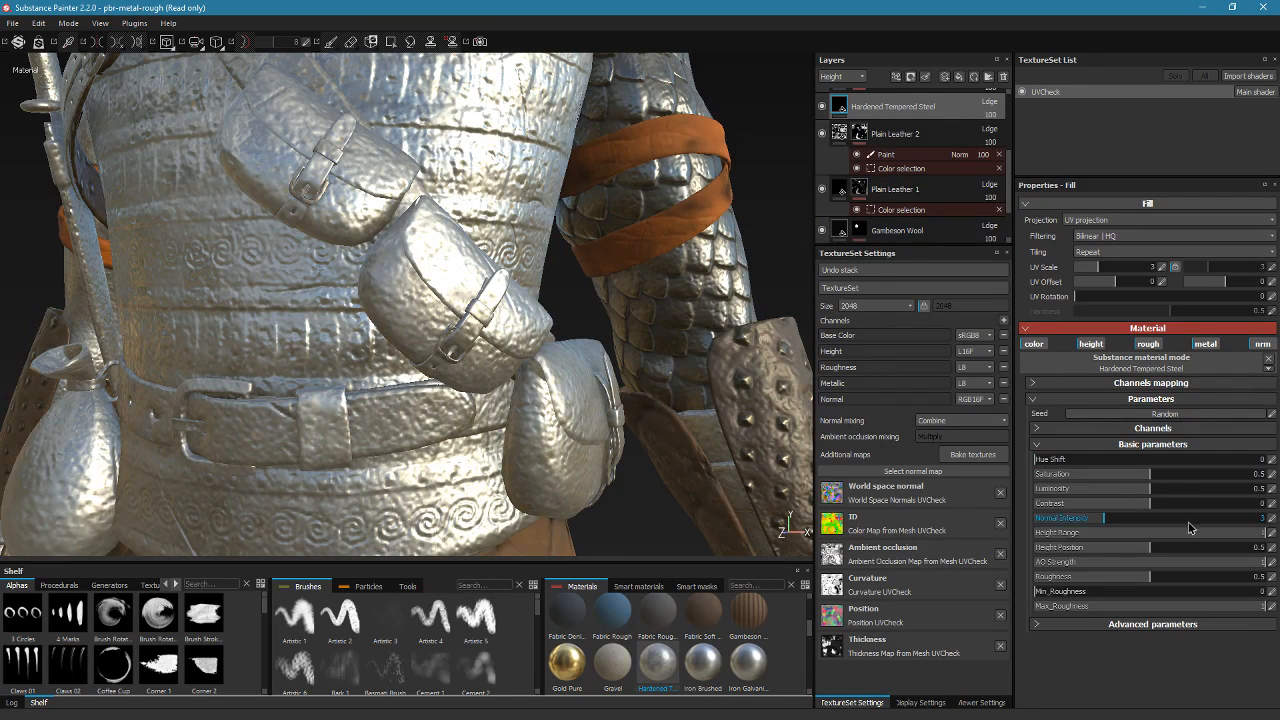
drag(1115, 532, 1042, 538)
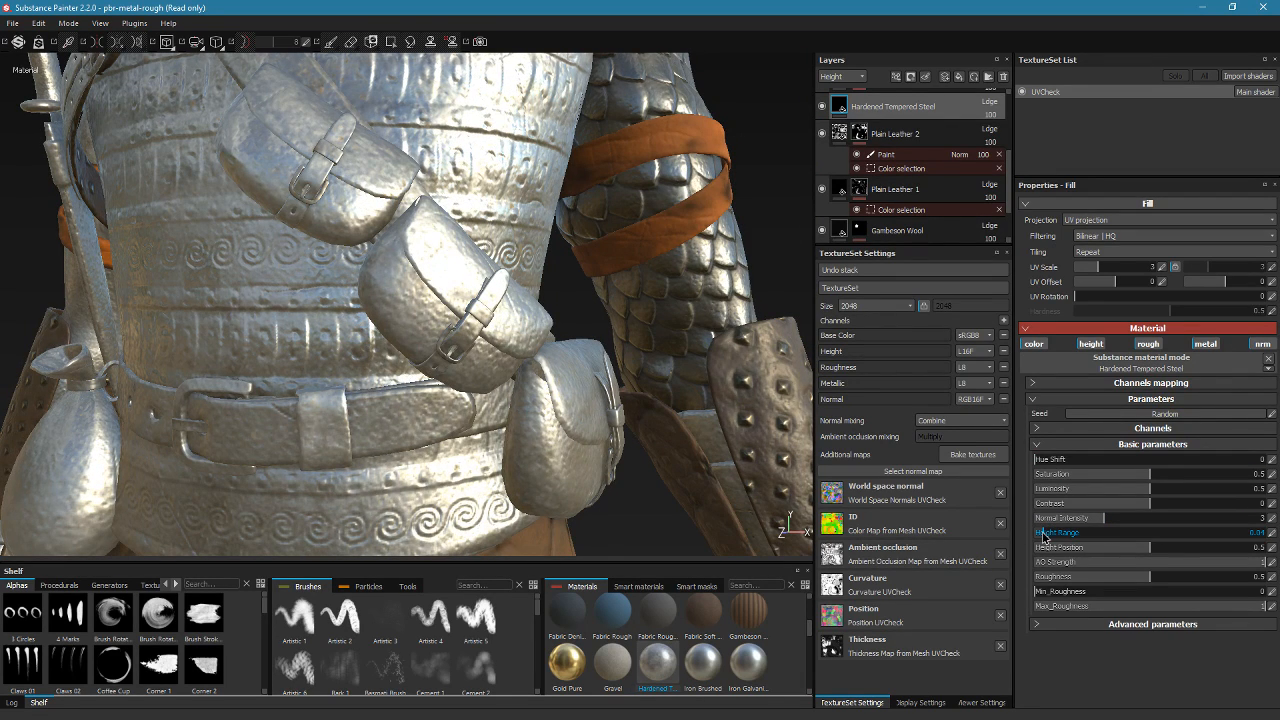
Review the steel material's advanced parameters and darken it by setting Luminosity to 0.42
click(1078, 624)
scroll(1155, 592, down, 3)
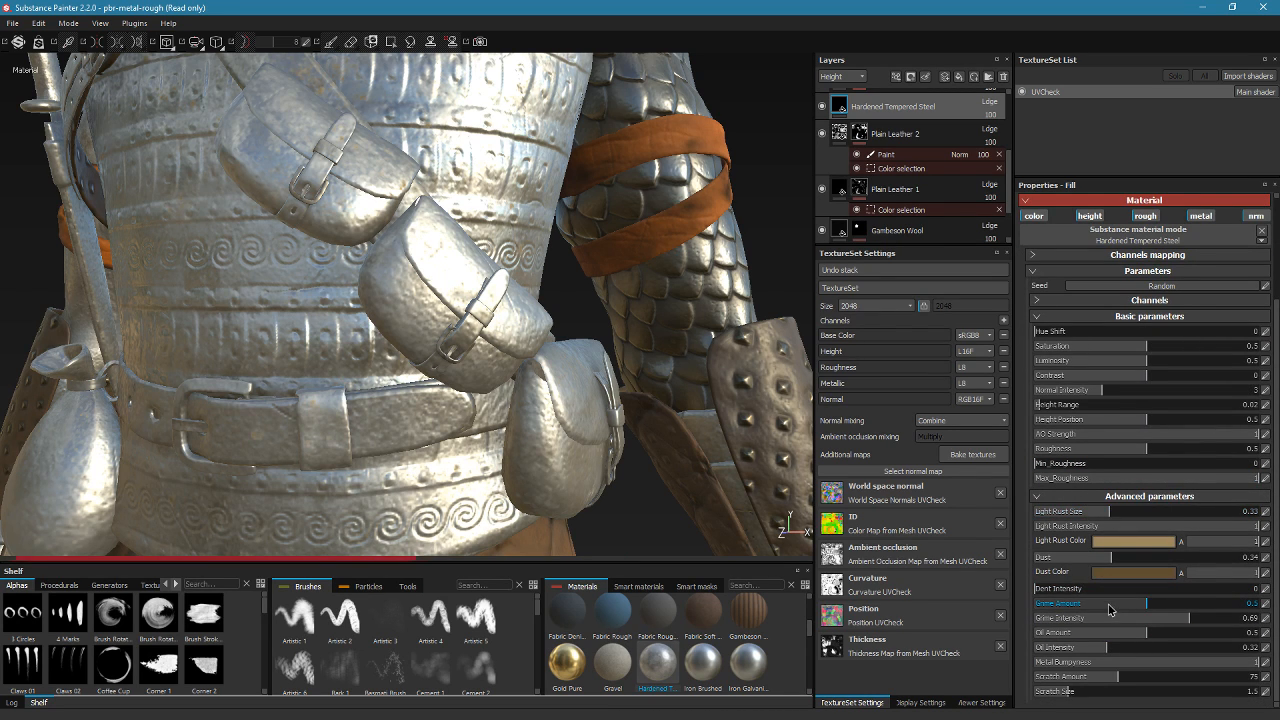
scroll(1112, 662, up, 1)
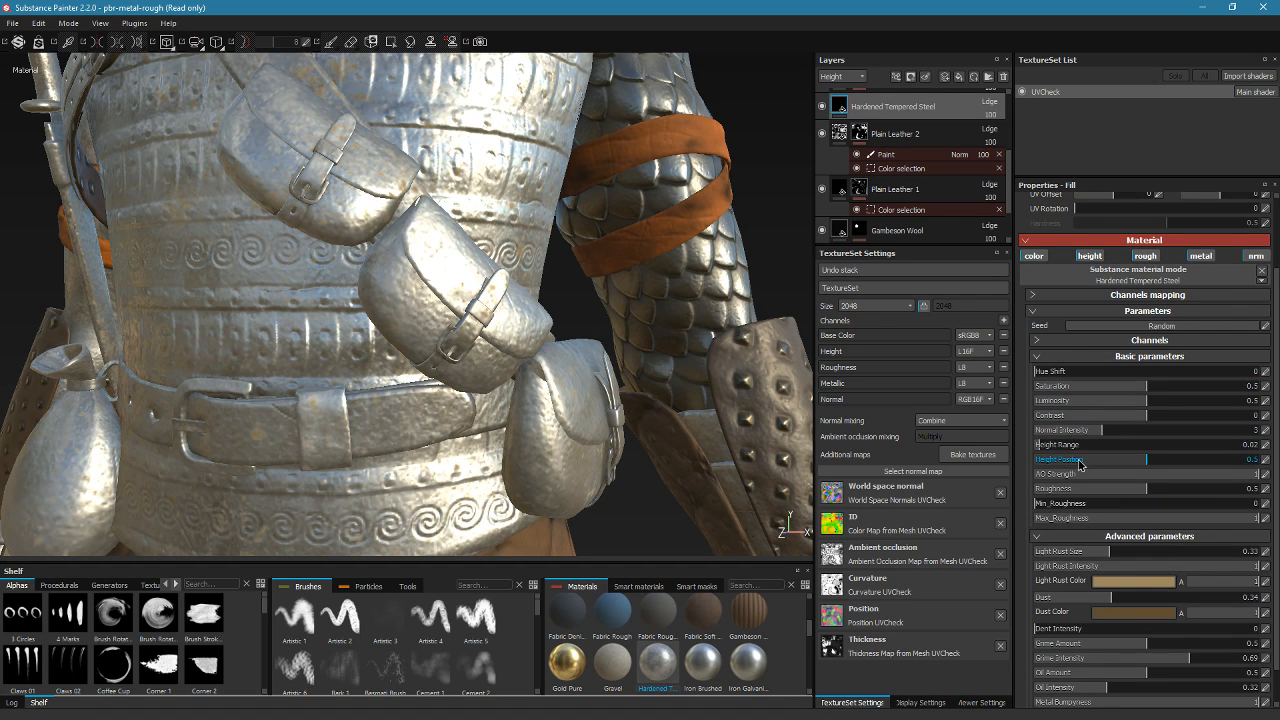
scroll(1113, 355, up, 2)
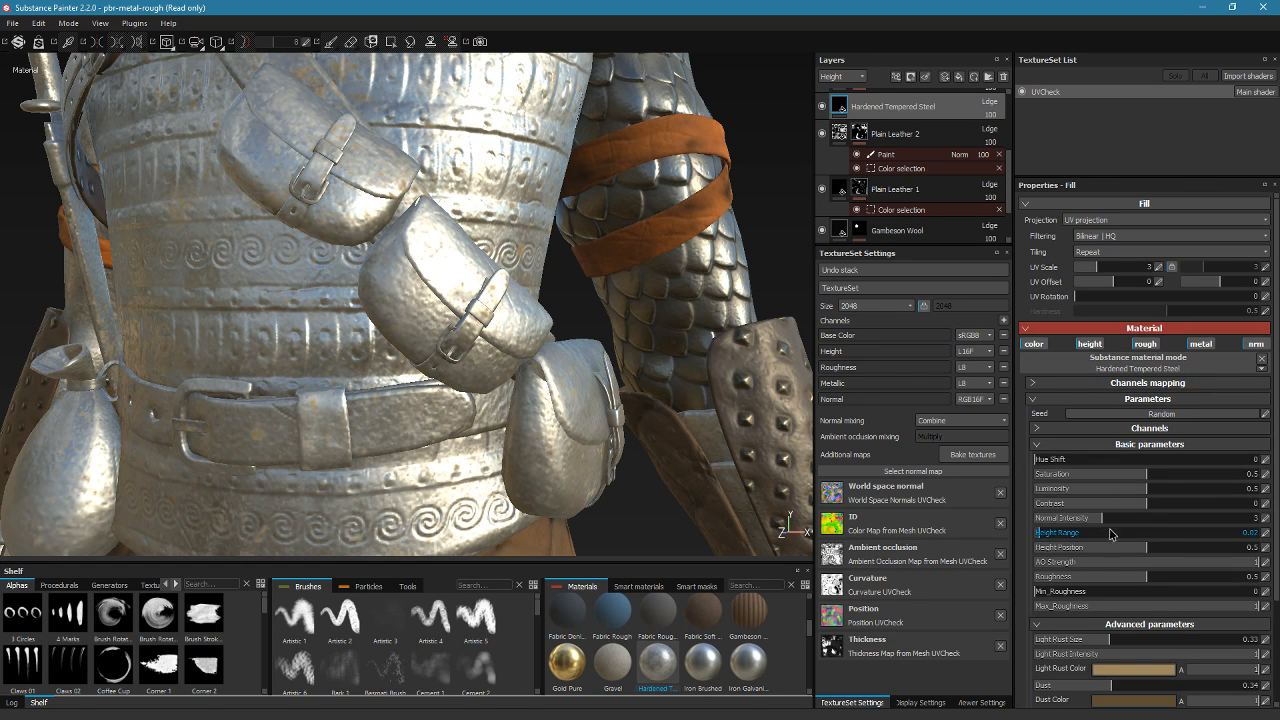
click(1127, 489)
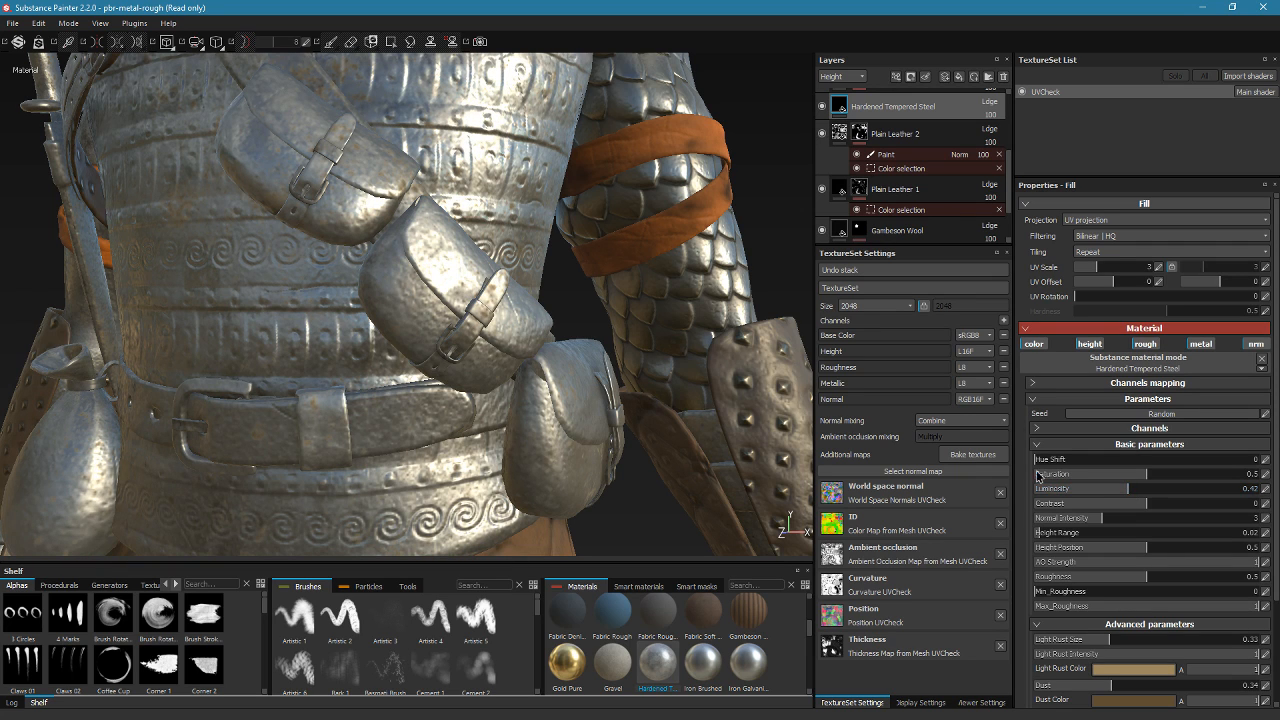
right_click(900, 120)
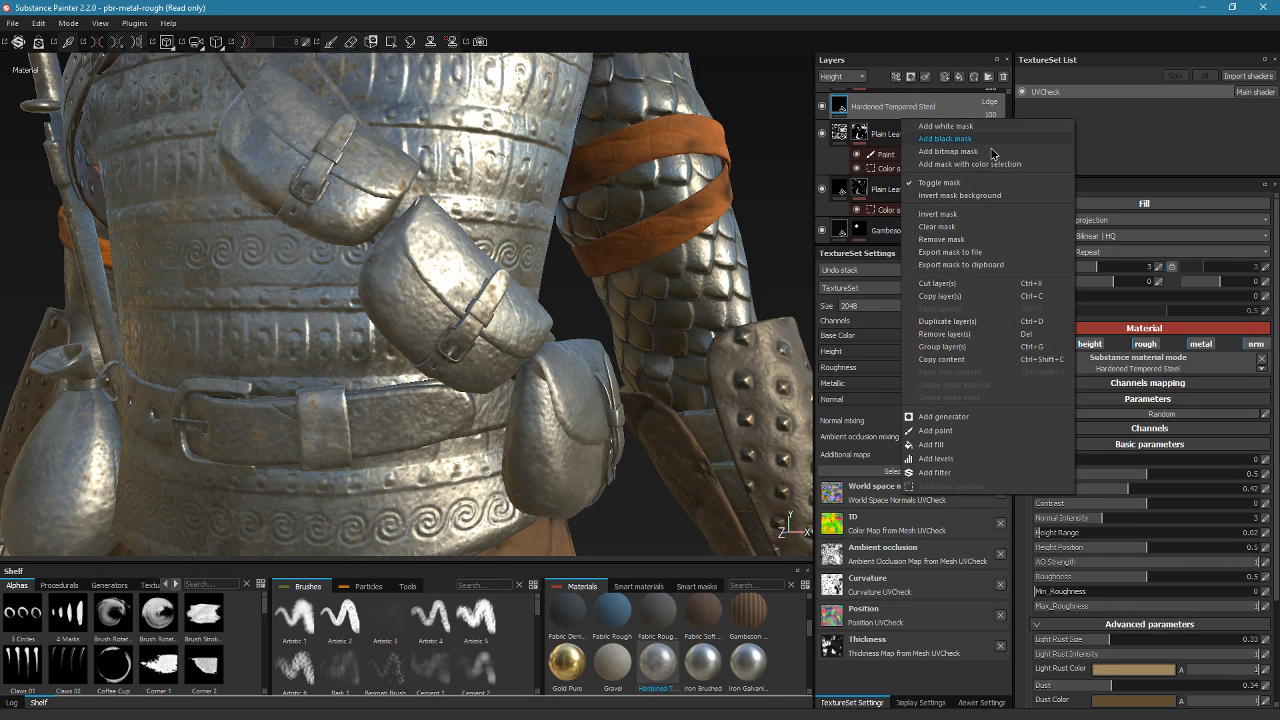
click(985, 165)
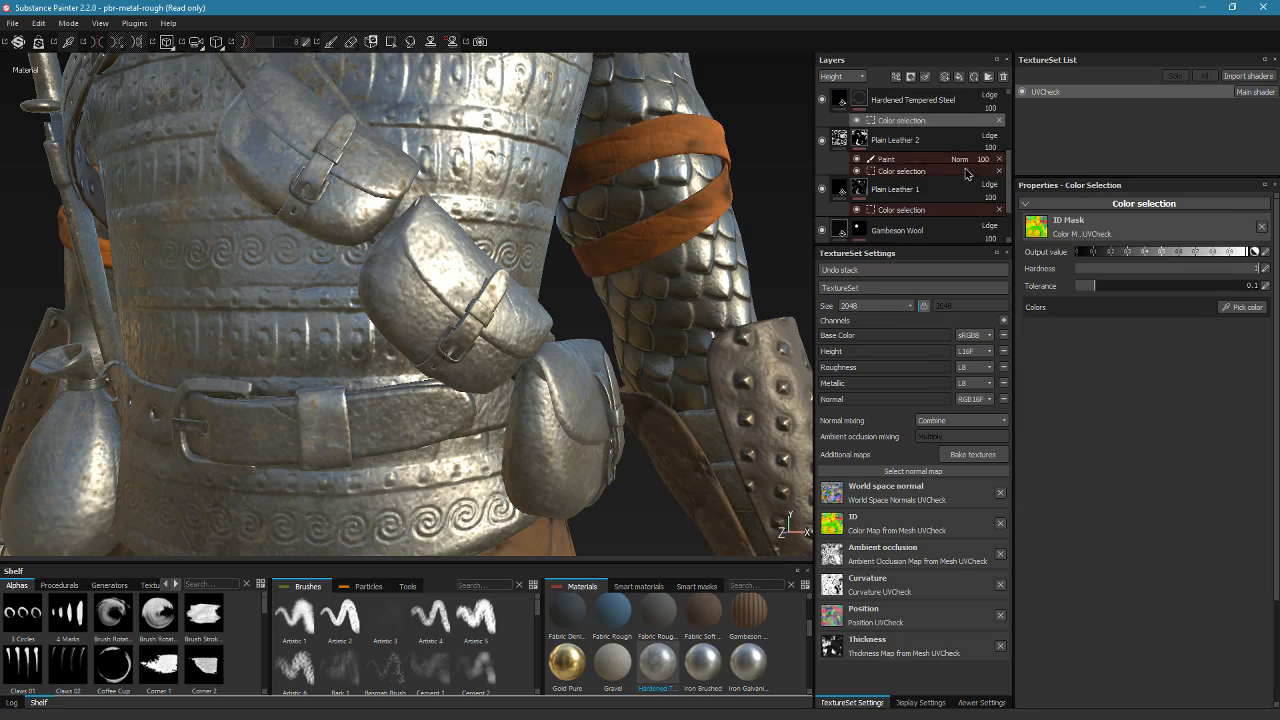
alt+drag(611, 191, 578, 323)
alt+right_drag(579, 323, 620, 408)
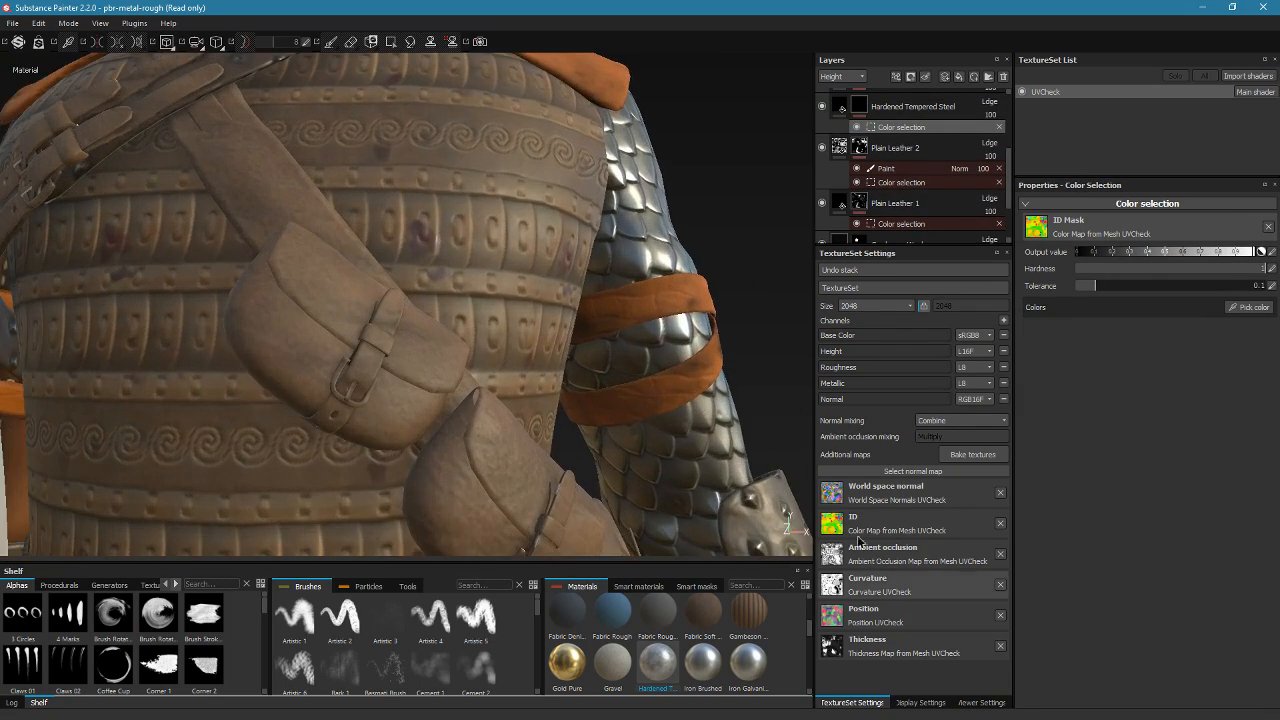
alt+drag(578, 397, 596, 400)
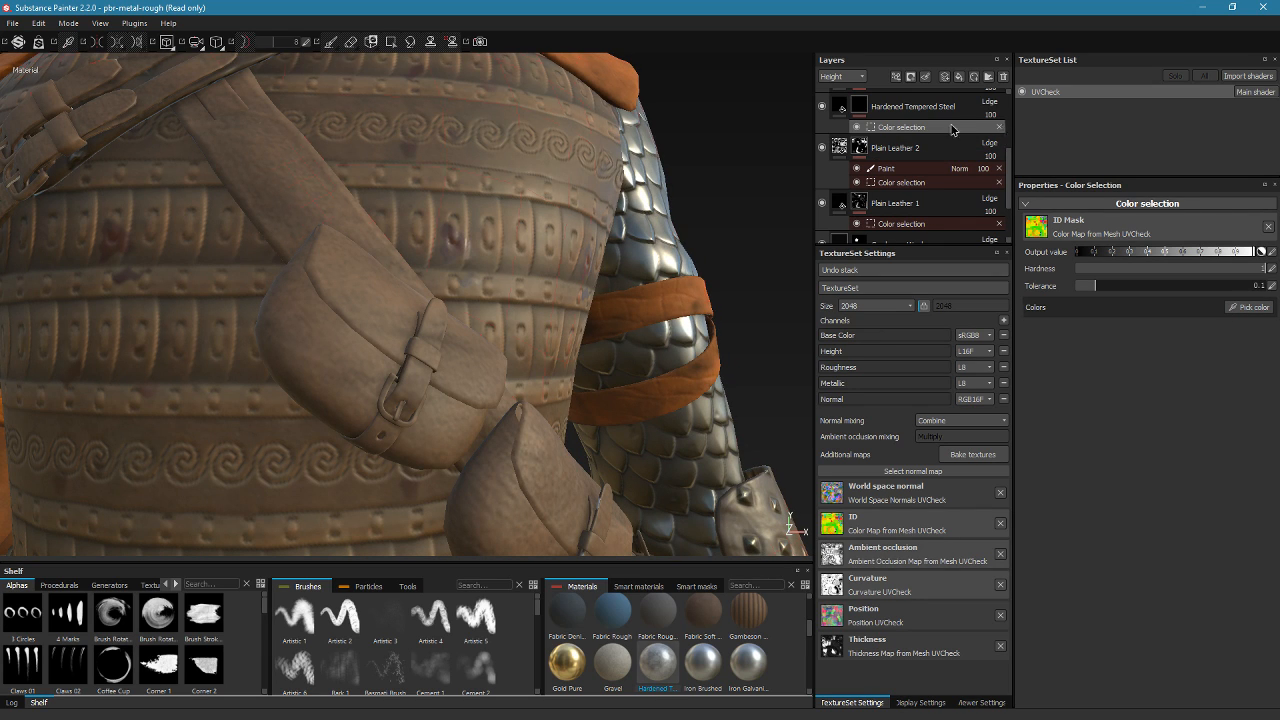
key(Delete)
Give the Hardened Tempered Steel layer a black mask and add a paint effect to the mask
right_click(862, 108)
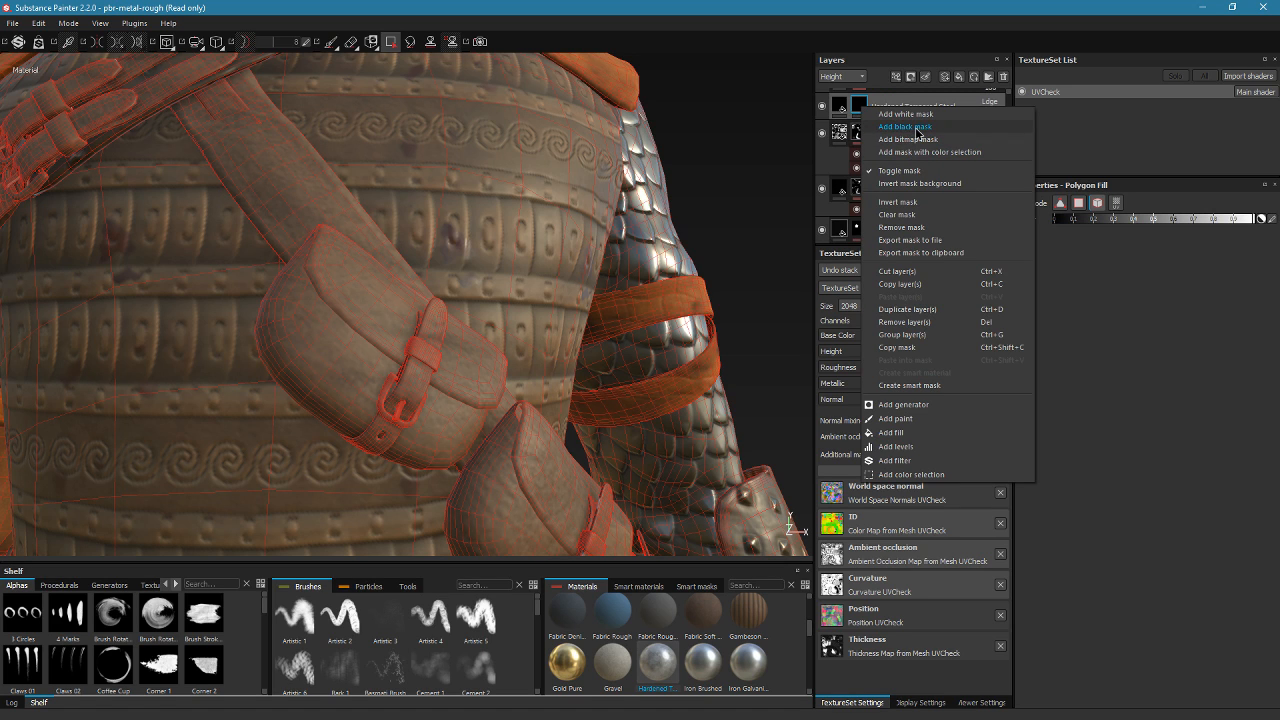
click(922, 128)
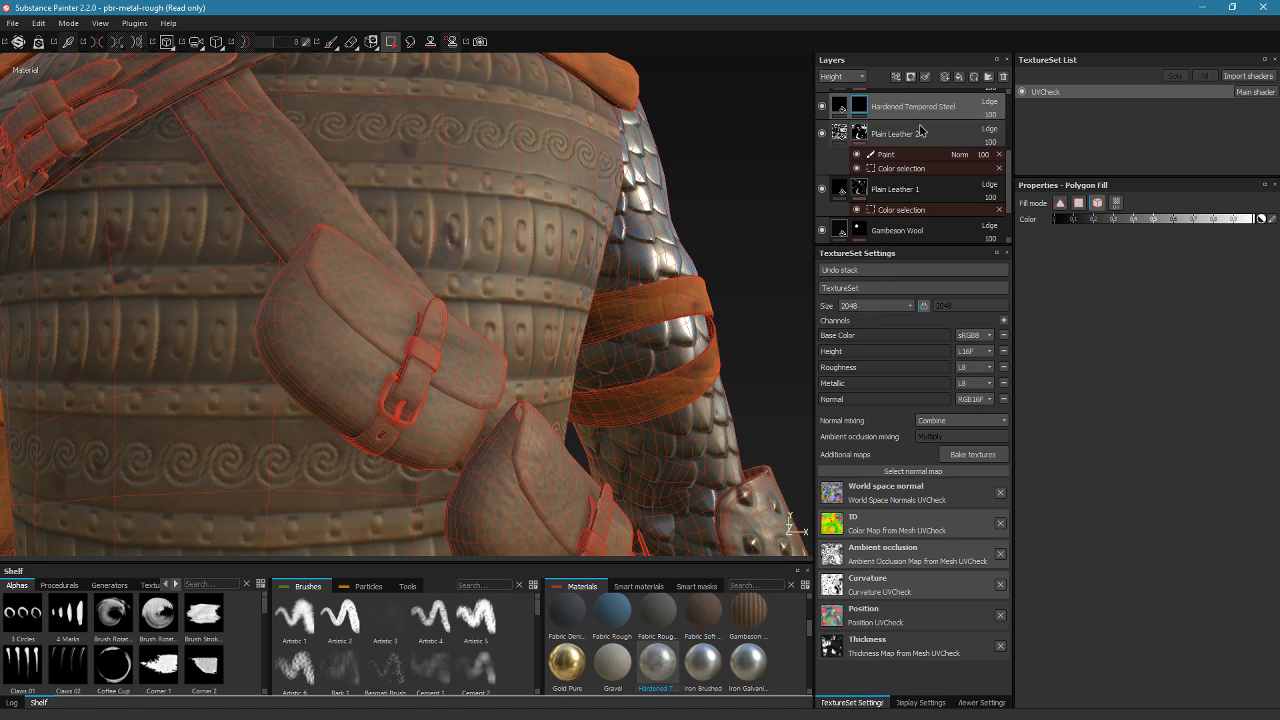
right_click(863, 110)
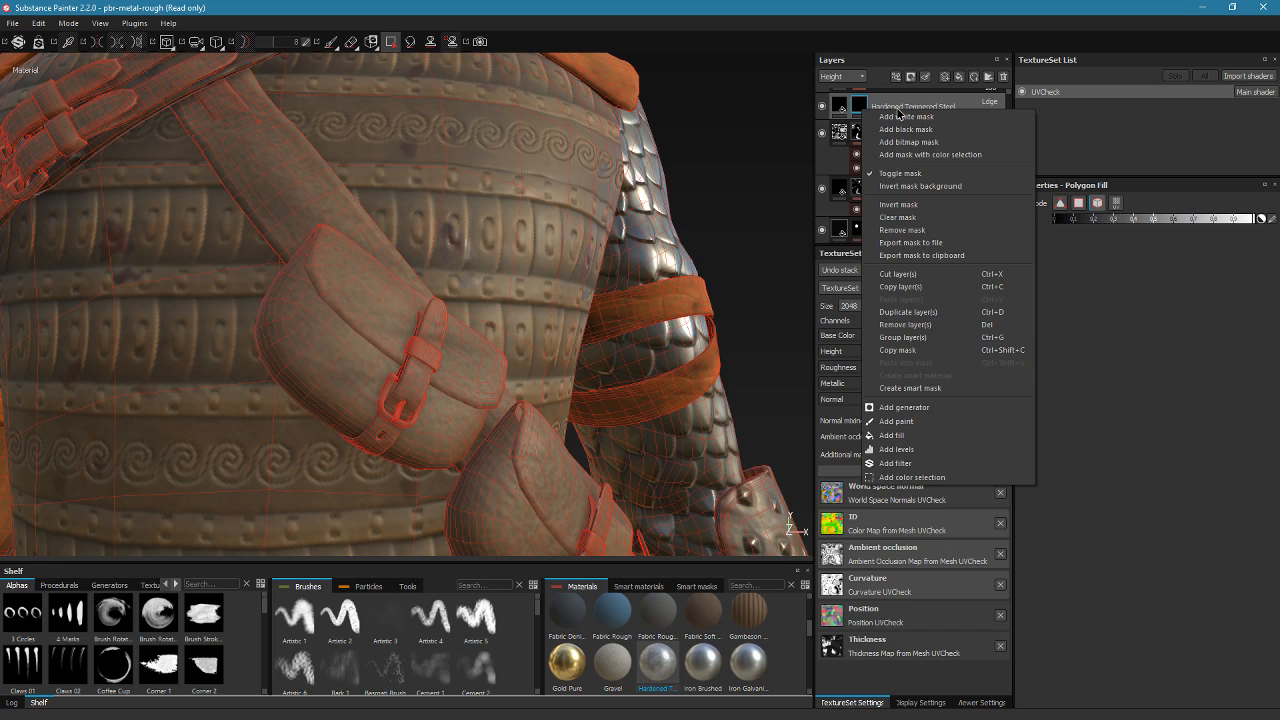
click(925, 421)
Polygon-fill the pouch buckles and the large waist-belt buckle in the Hardened Tempered Steel mask
alt+drag(629, 339, 482, 341)
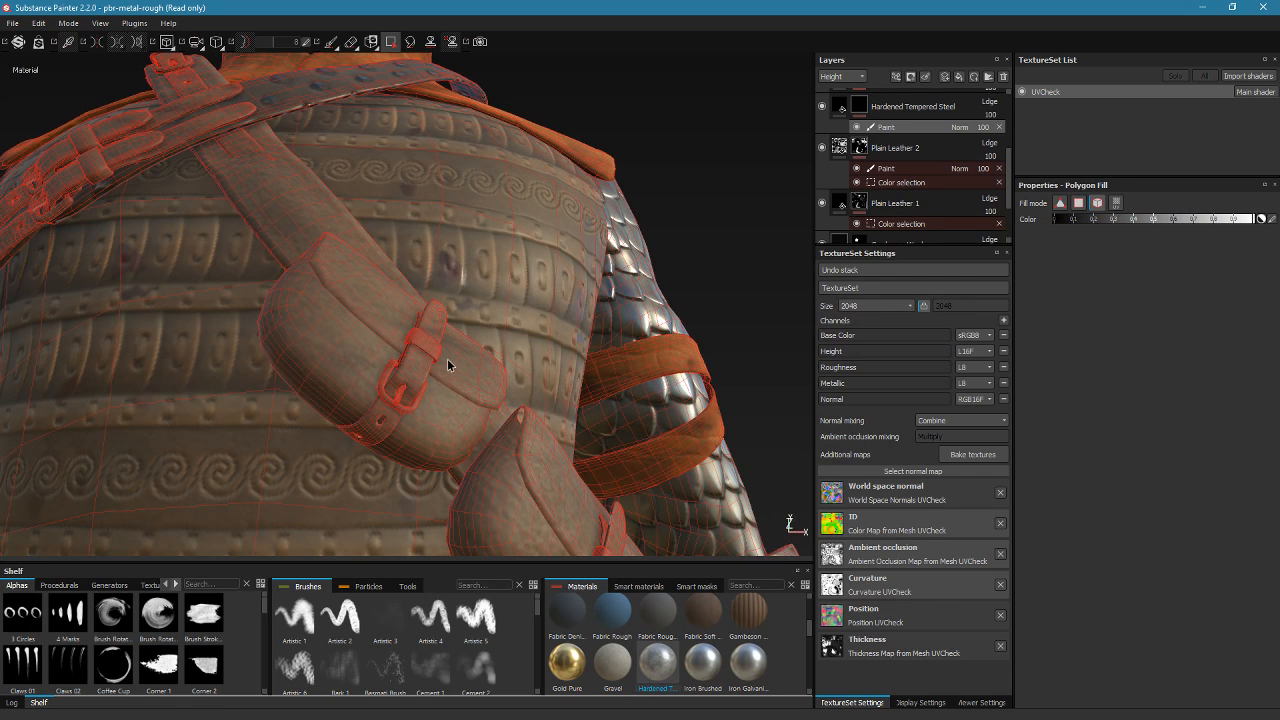
alt+right_drag(394, 320, 351, 394)
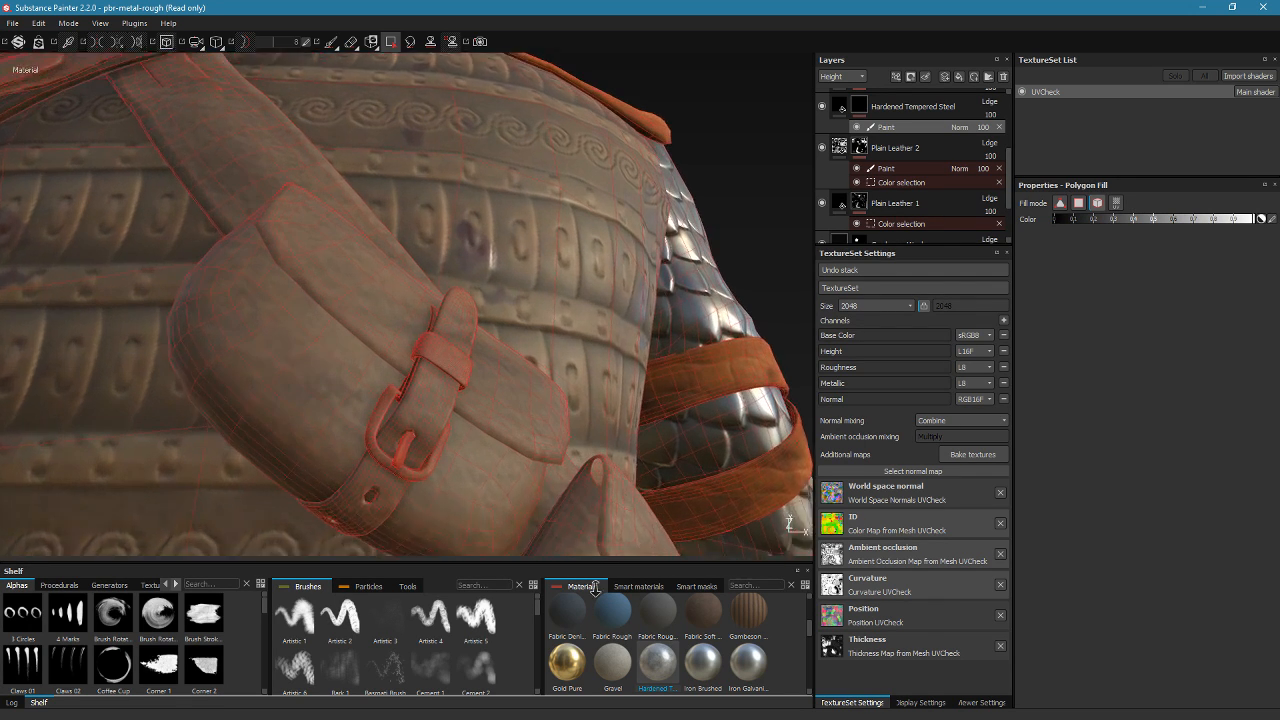
click(378, 430)
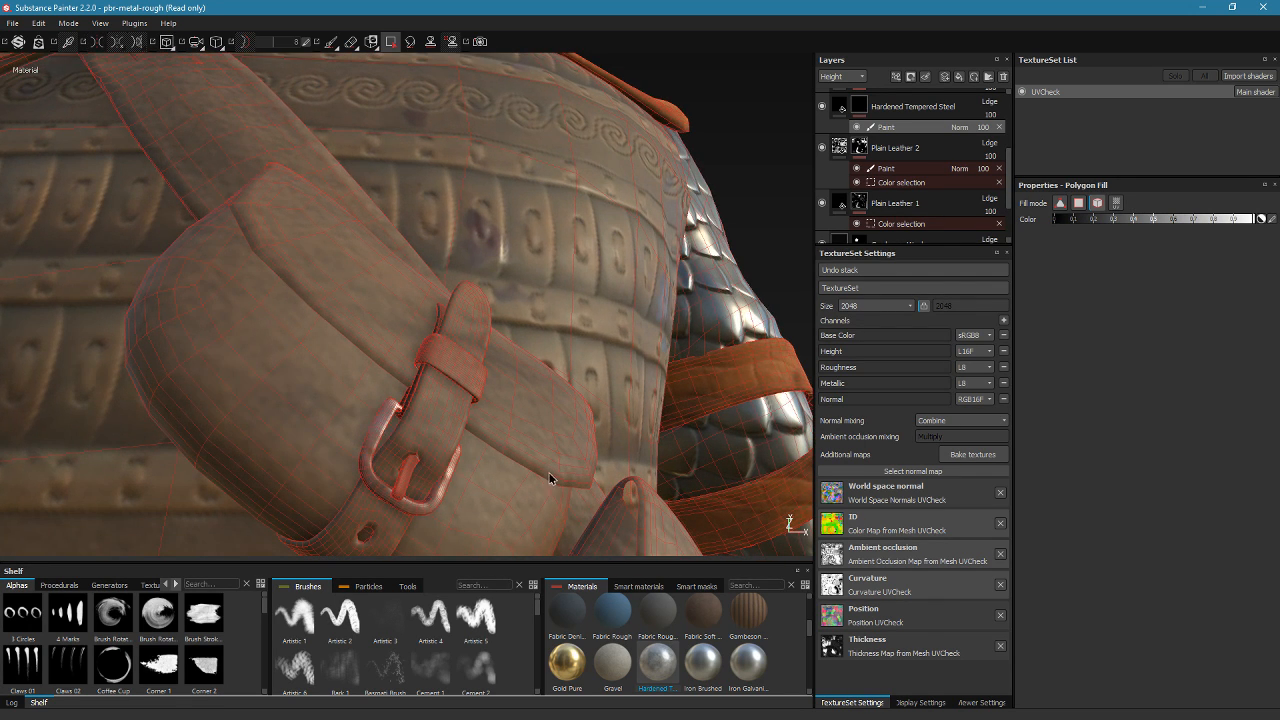
alt+drag(549, 479, 489, 385)
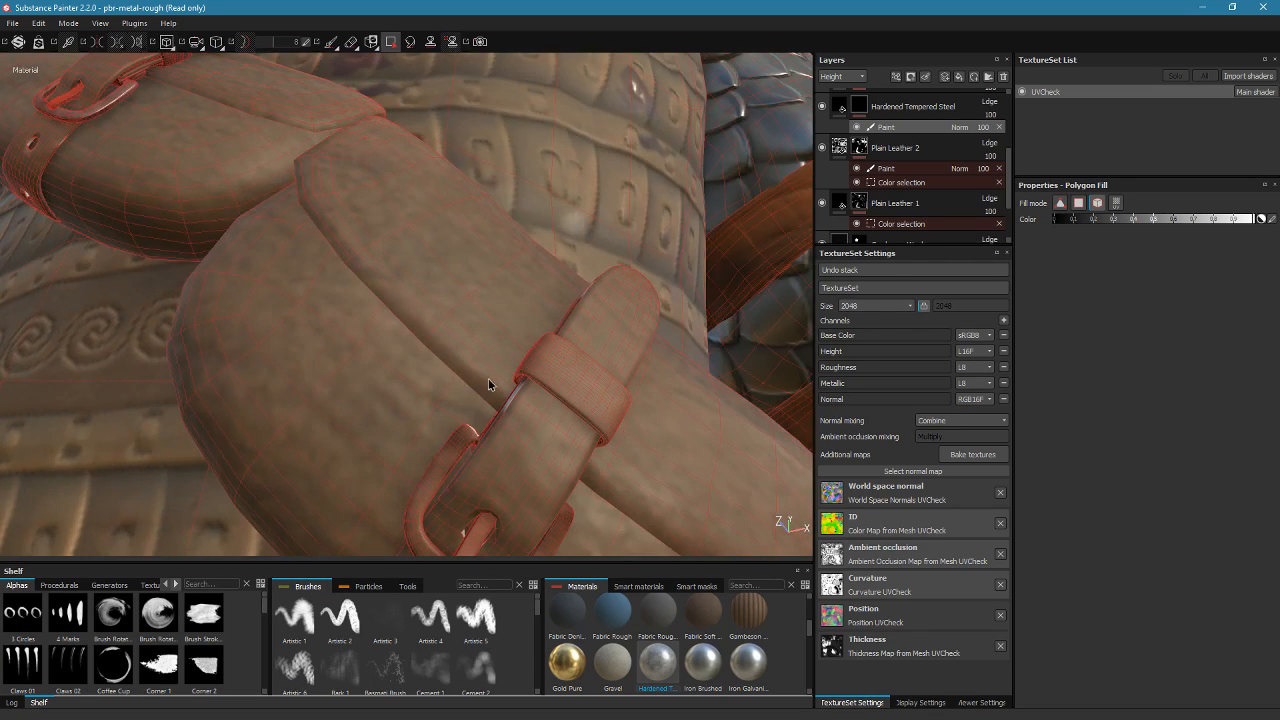
alt+drag(460, 441, 207, 324)
alt+middle_drag(240, 444, 477, 129)
alt+drag(477, 129, 370, 246)
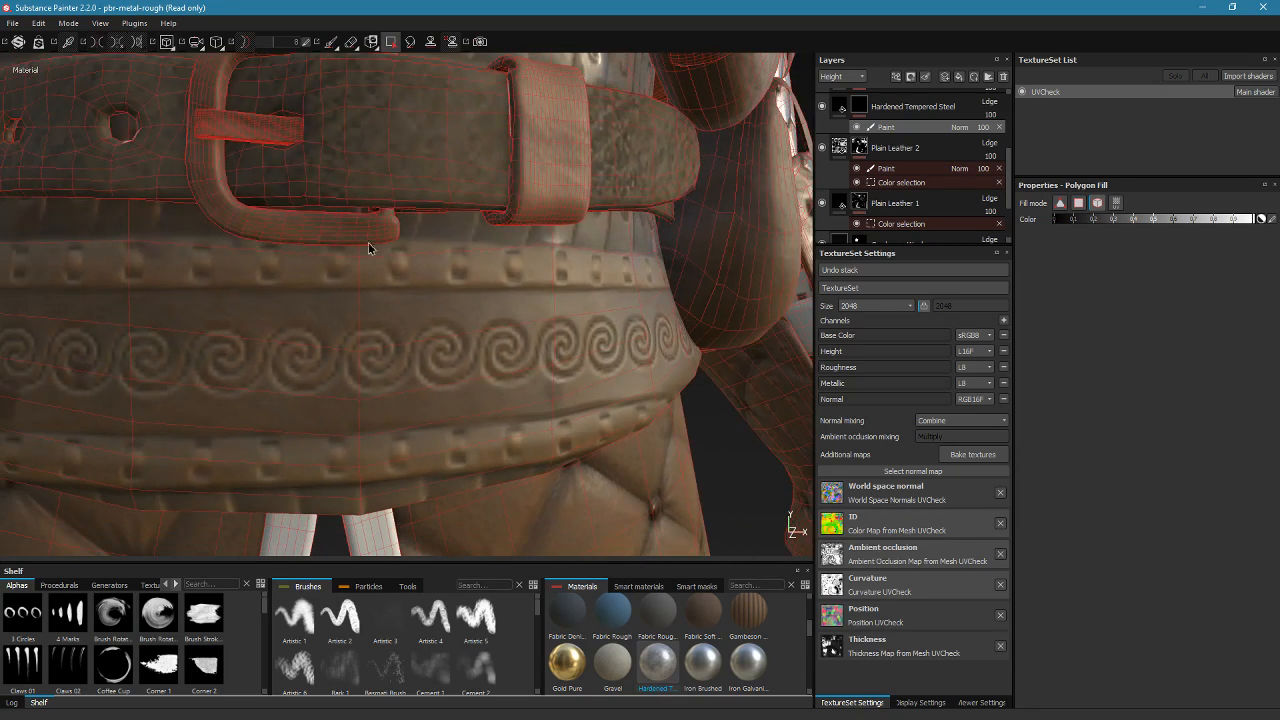
click(348, 229)
Polygon-fill the sword's handle and crossguard in the Hardened Tempered Steel mask
alt+drag(210, 168, 489, 151)
alt+middle_drag(489, 151, 506, 443)
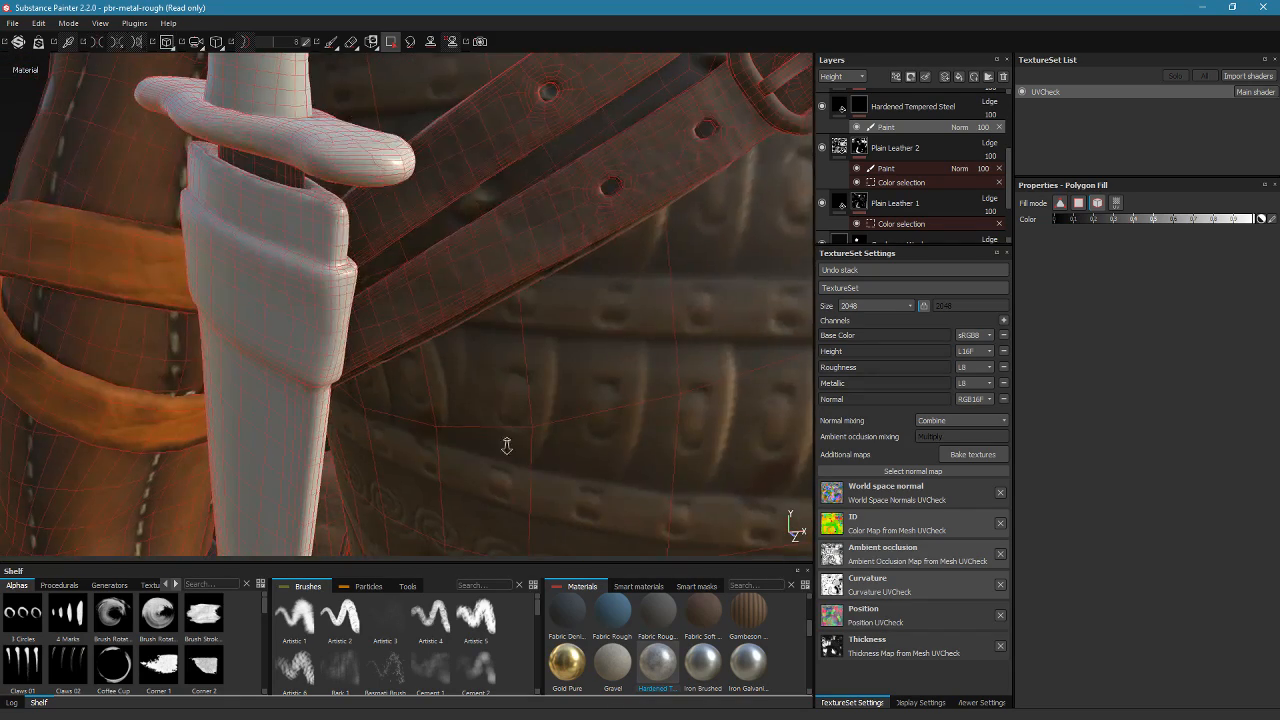
alt+drag(506, 443, 409, 408)
click(366, 207)
alt+drag(369, 177, 482, 222)
key(shift)
click(376, 276)
alt+right_drag(482, 222, 409, 240)
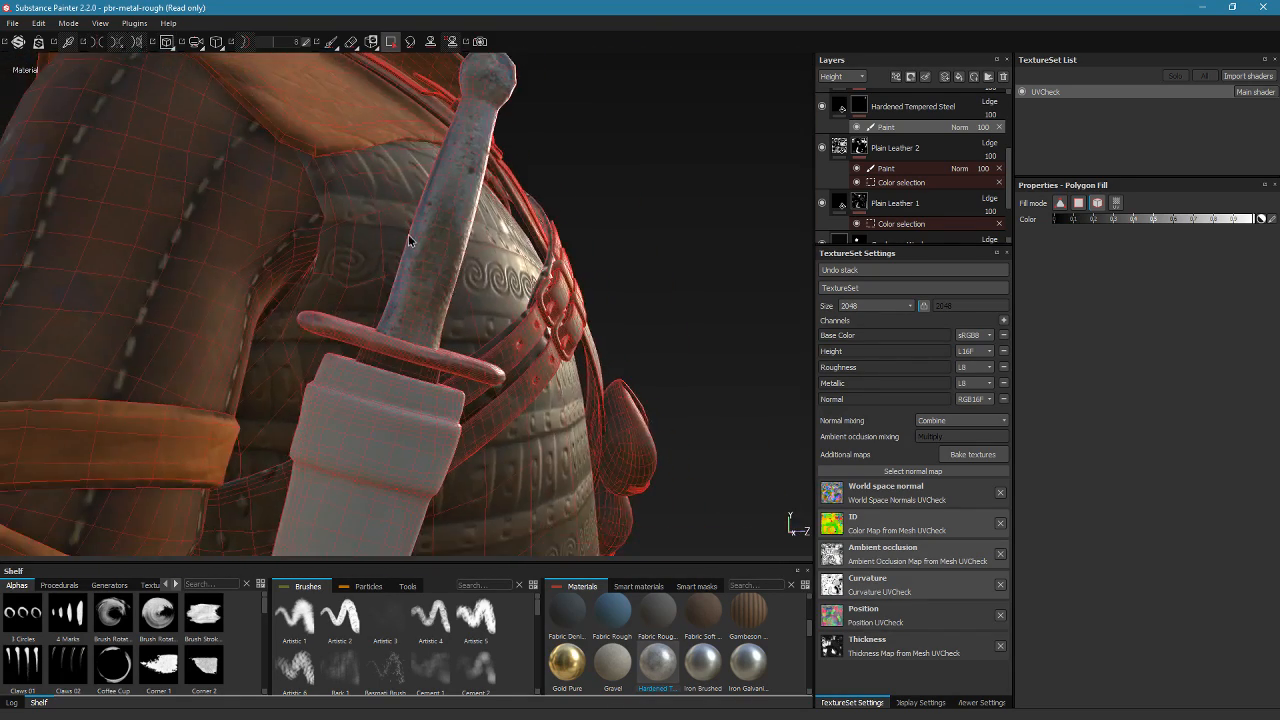
Polygon-fill the buckles on the crossed chest straps and shoulder strap in the steel mask, and switch back to the Paint tool
alt+drag(425, 352, 347, 322)
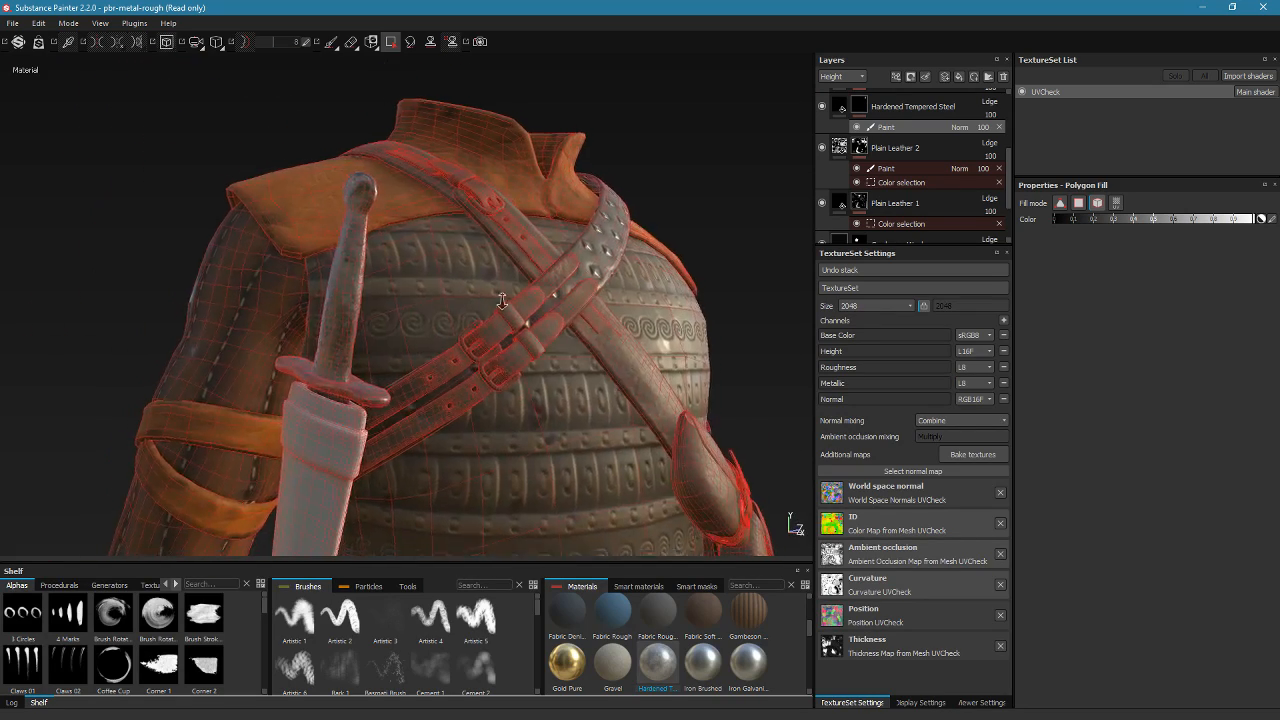
alt+right_drag(347, 322, 471, 379)
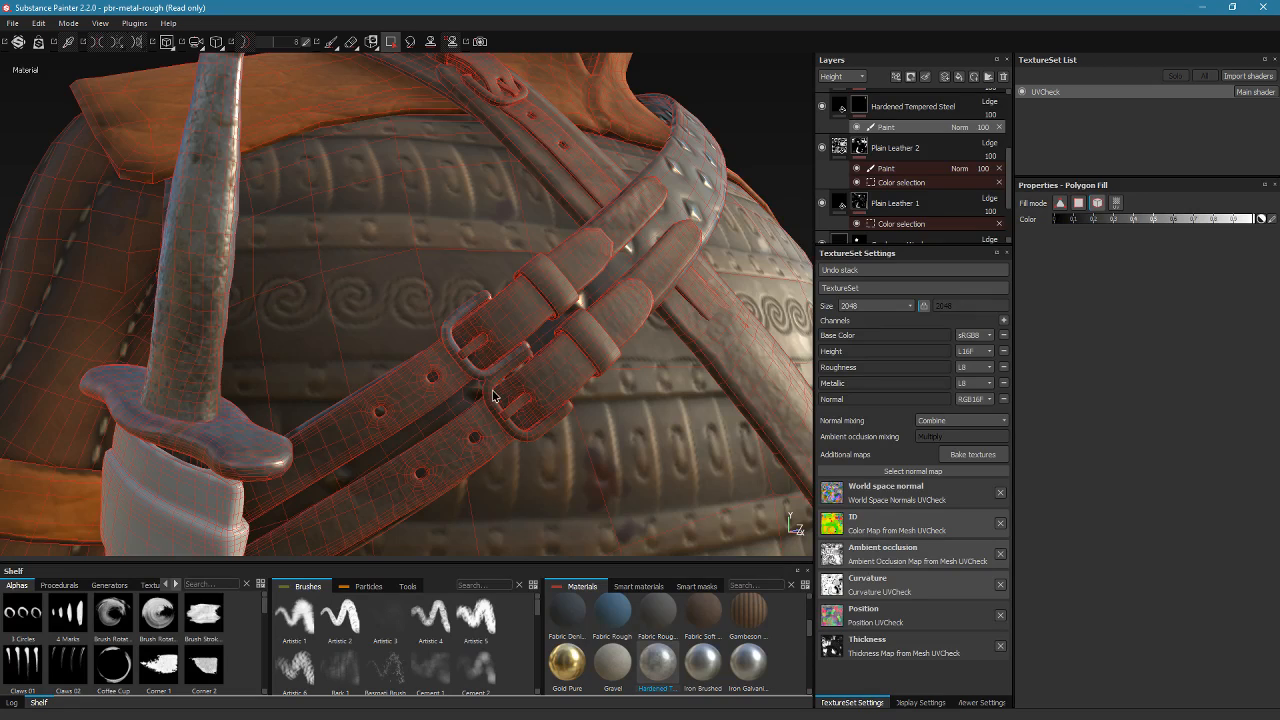
alt+right_drag(597, 290, 550, 248)
alt+drag(550, 248, 404, 430)
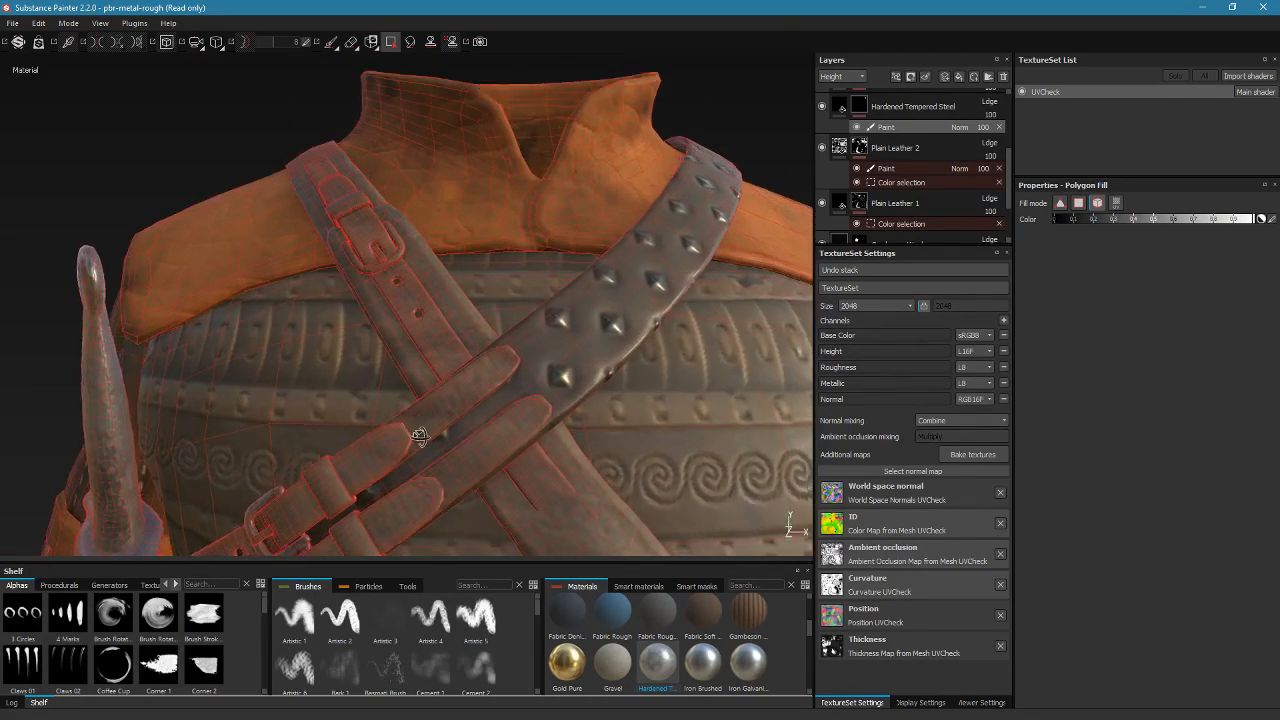
alt+right_drag(404, 430, 434, 383)
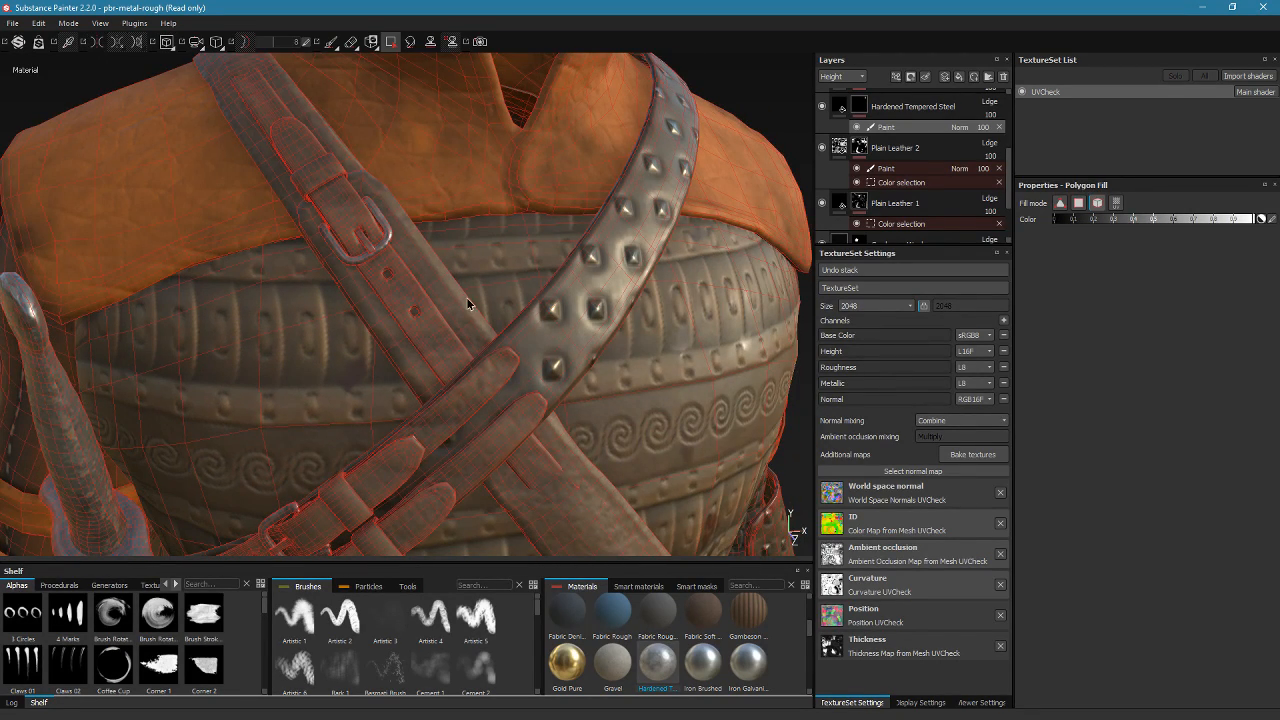
alt+right_drag(466, 297, 431, 294)
alt+drag(431, 294, 344, 270)
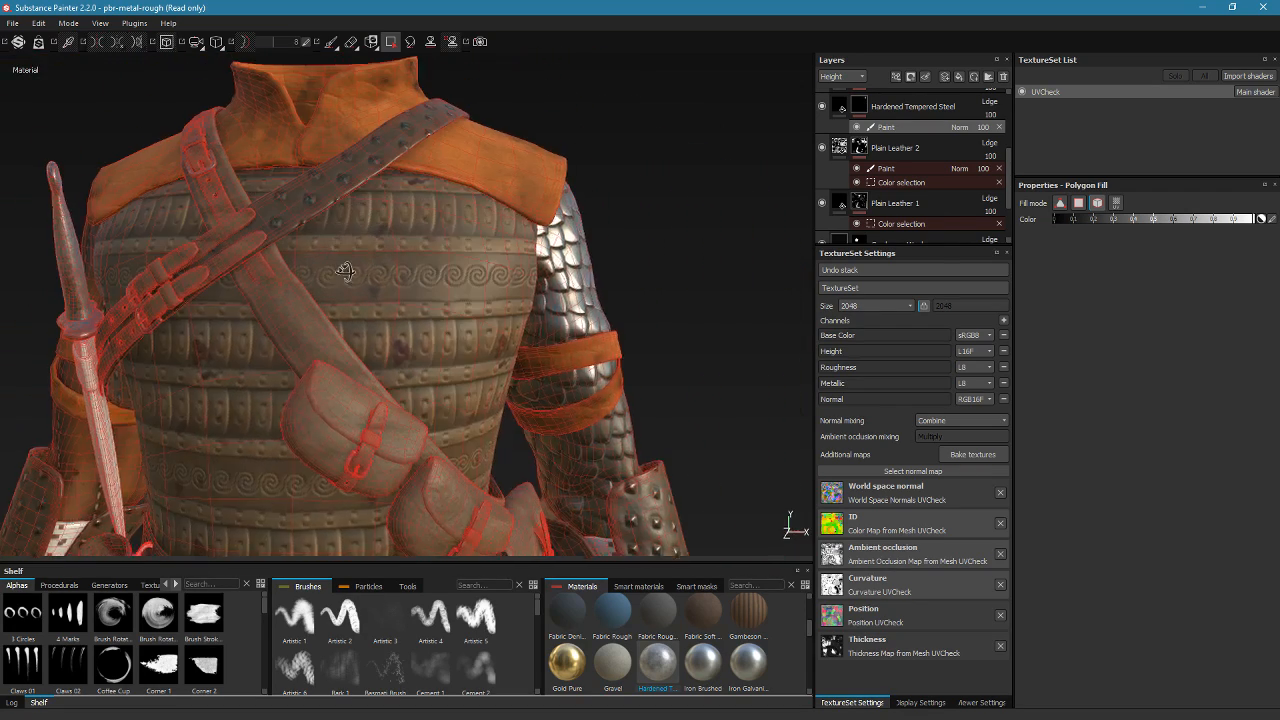
alt+right_drag(345, 271, 312, 258)
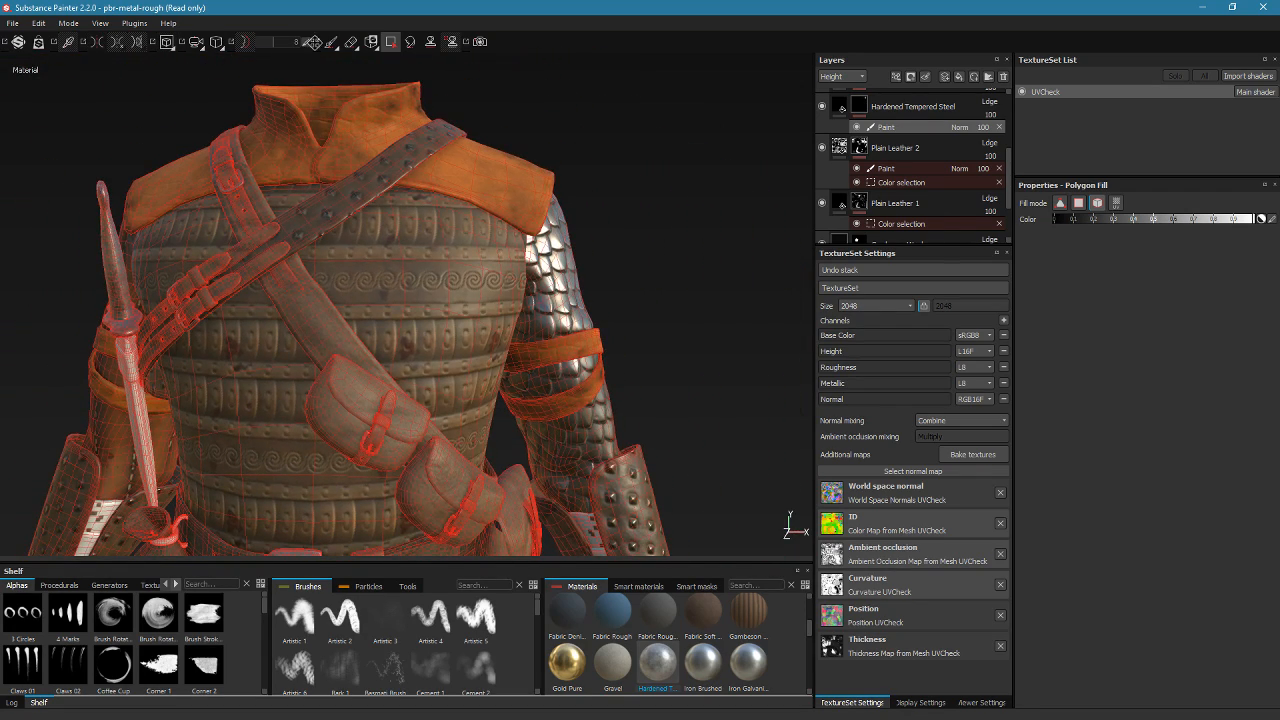
click(333, 44)
Inspect the steel hardware and raise the Hardened Tempered Steel fill's UV Scale to 7.48
mouse_move(609, 163)
alt+mouse_down()
mouse_move(657, 197)
mouse_move(674, 246)
mouse_move(620, 226)
mouse_move(574, 181)
mouse_move(594, 134)
mouse_move(600, 194)
alt+mouse_up()
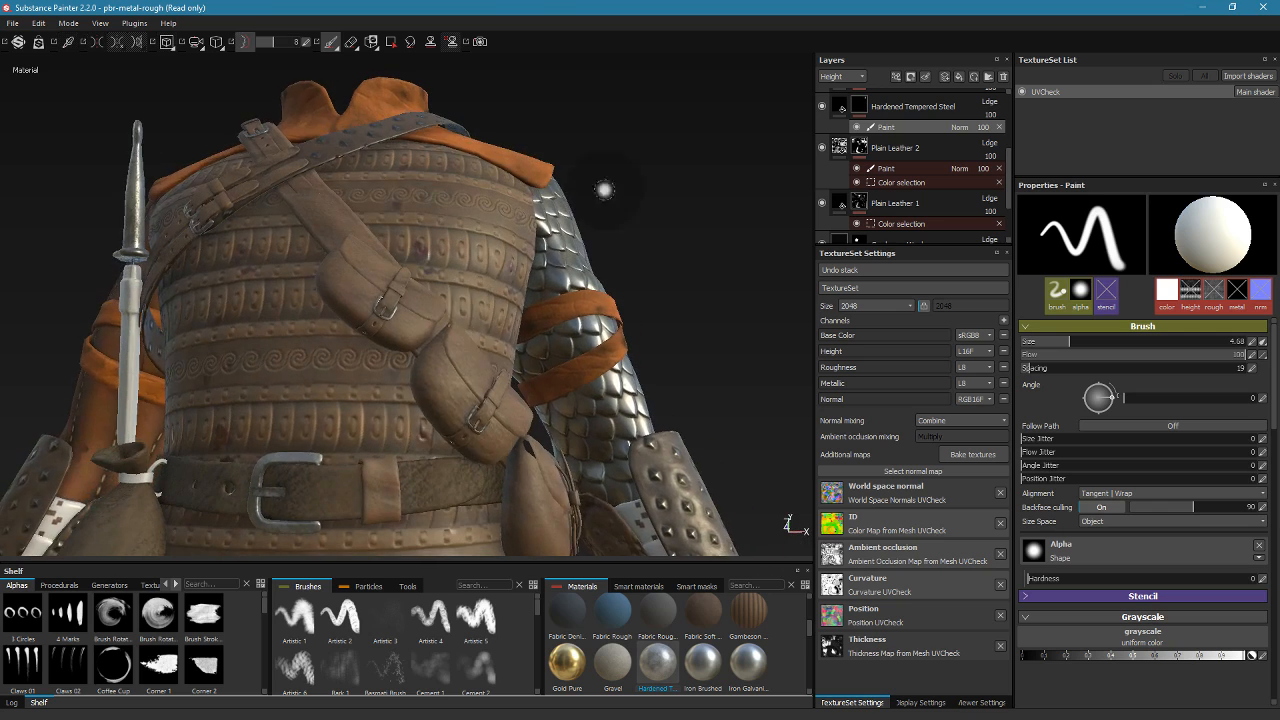
alt+right_drag(600, 194, 522, 472)
mouse_move(522, 472)
alt+mouse_down()
mouse_move(423, 423)
mouse_move(457, 463)
mouse_move(408, 326)
mouse_move(320, 286)
alt+mouse_up()
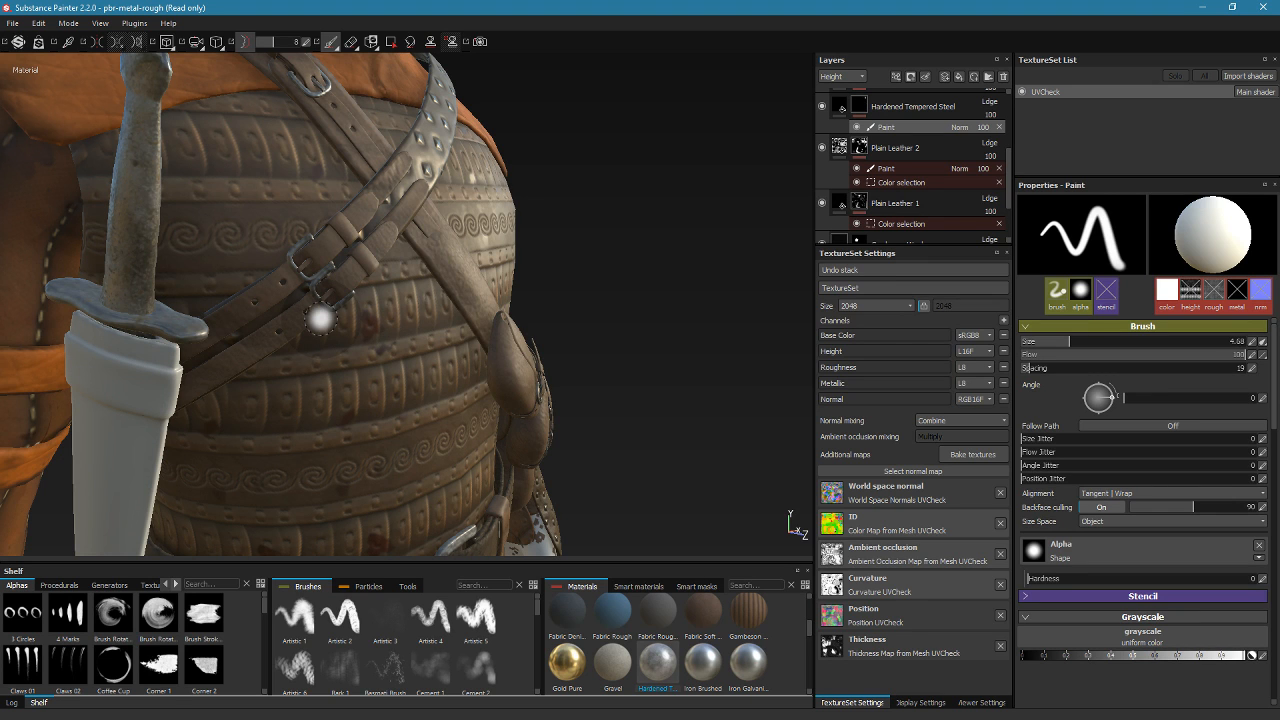
alt+drag(532, 358, 410, 265)
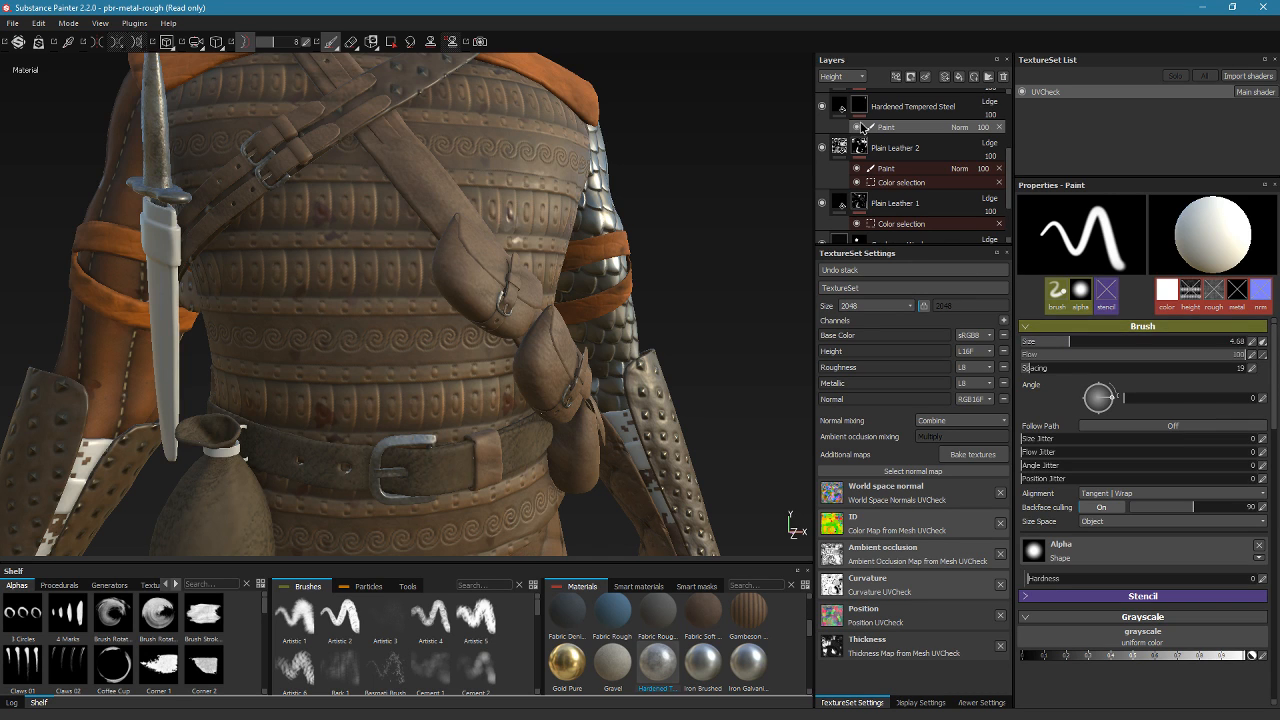
scroll(842, 140, up, 1)
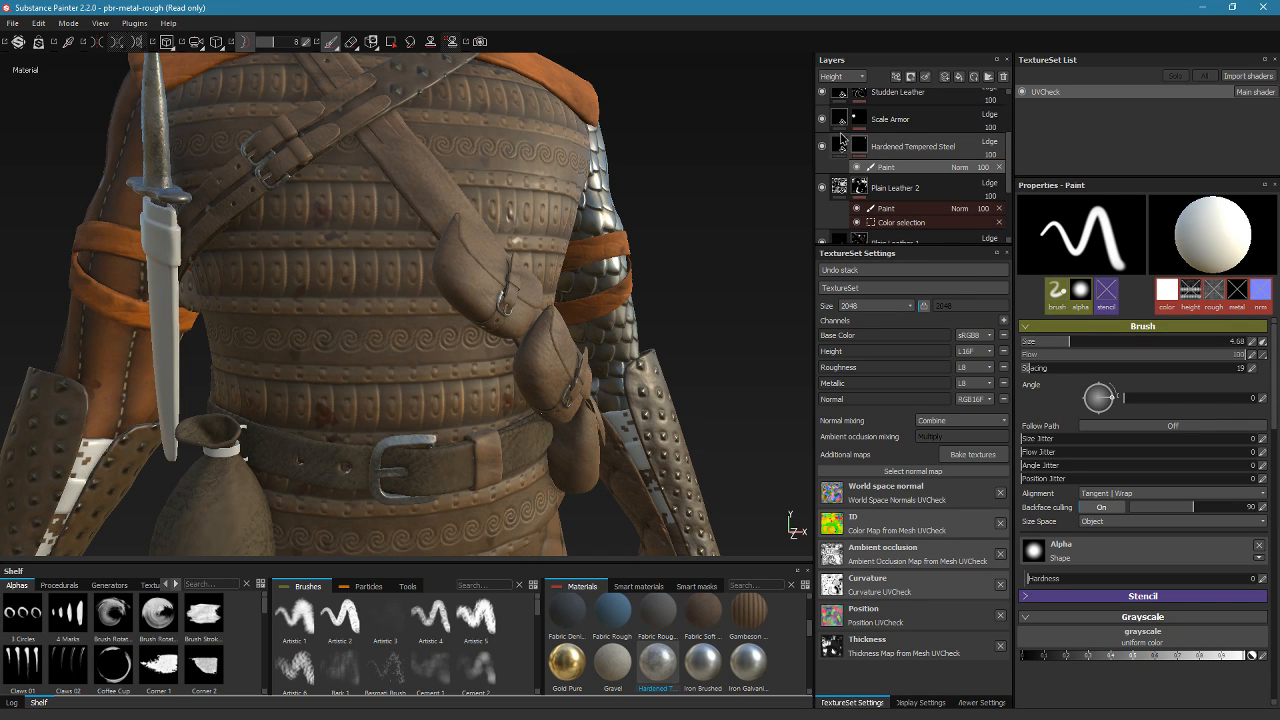
click(838, 144)
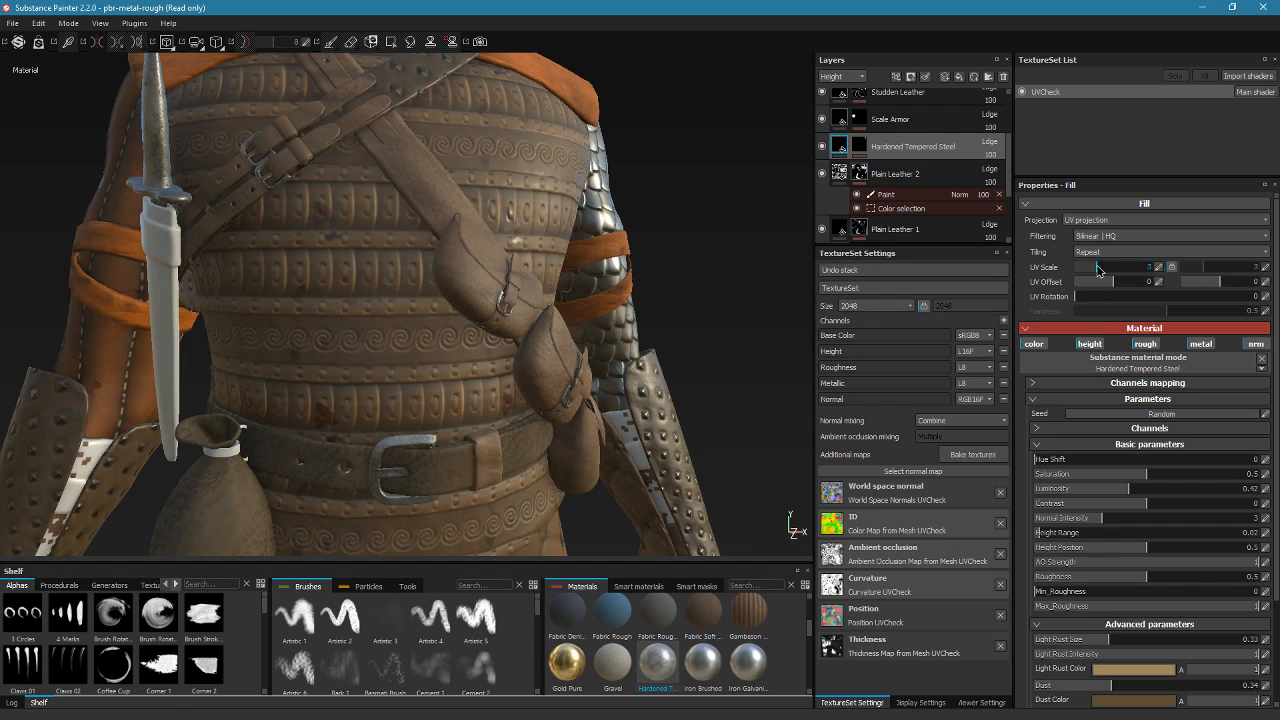
drag(1099, 268, 1104, 270)
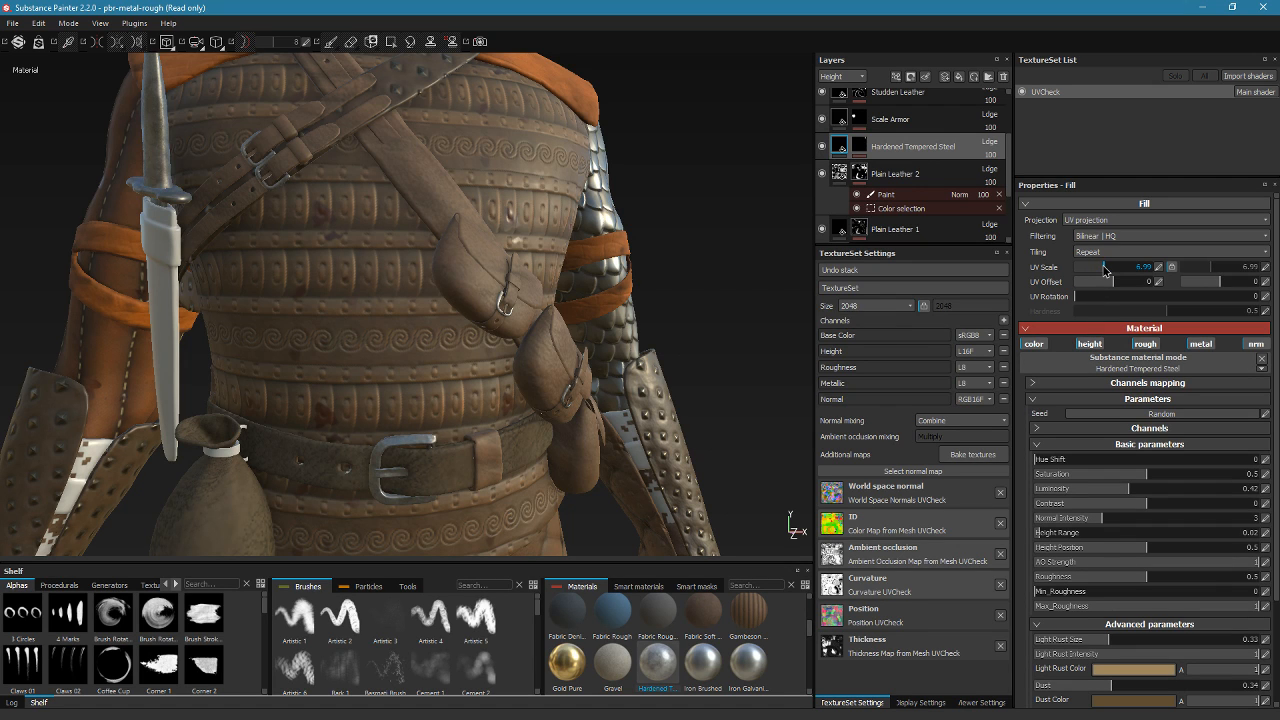
Try to pick the skirt trim's ID color for the Plain Leather 1 layer's color selection
alt+drag(470, 180, 441, 379)
alt+drag(355, 373, 514, 414)
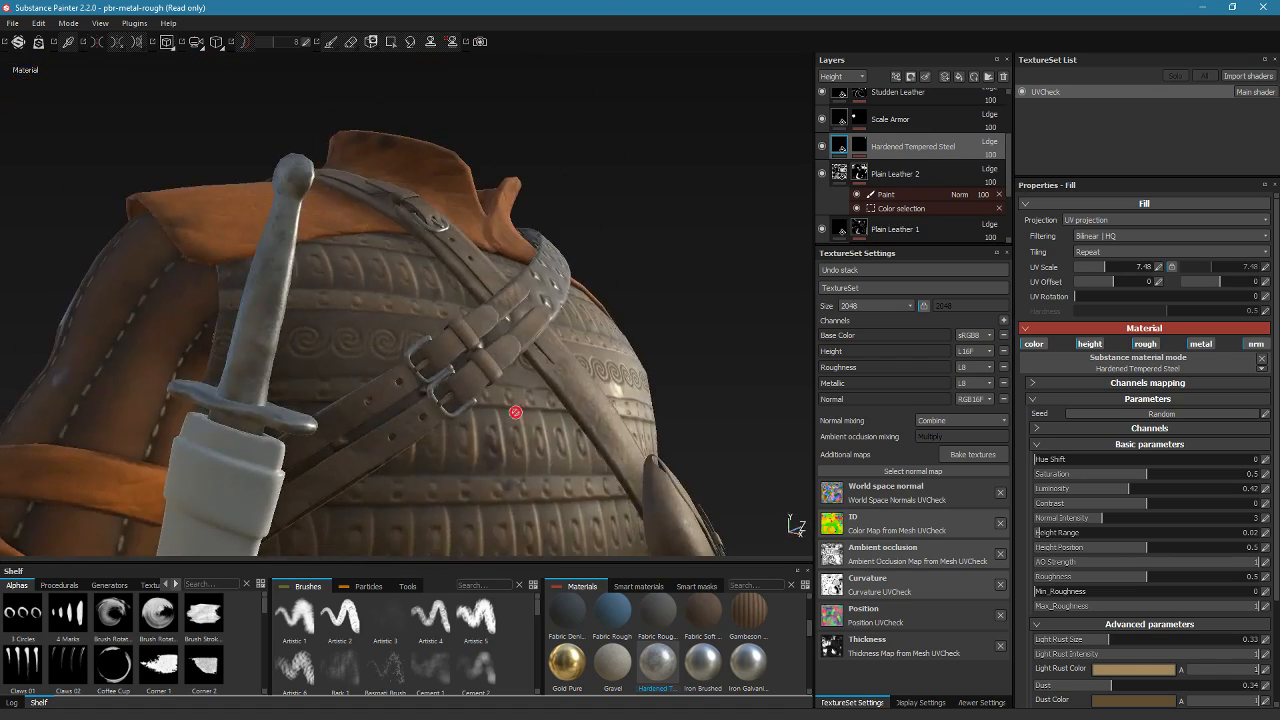
alt+right_drag(514, 414, 428, 522)
alt+middle_drag(428, 522, 397, 316)
alt+drag(397, 316, 446, 467)
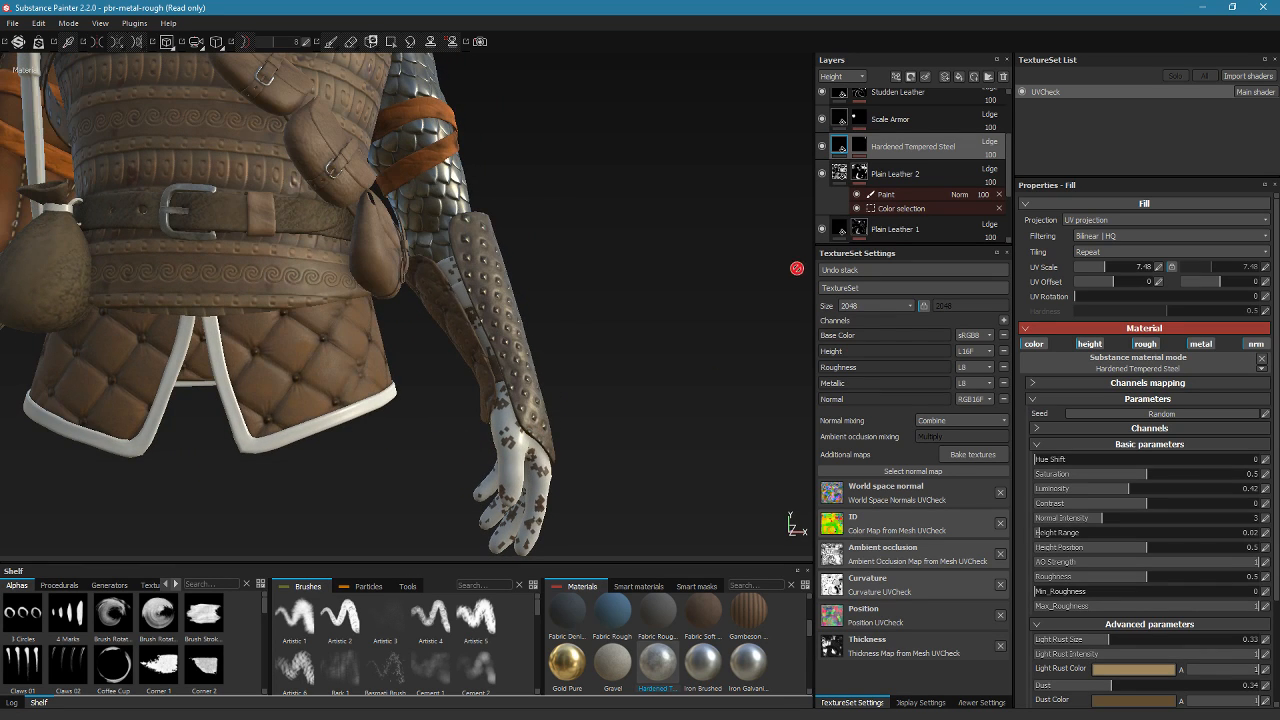
scroll(920, 165, down, 2)
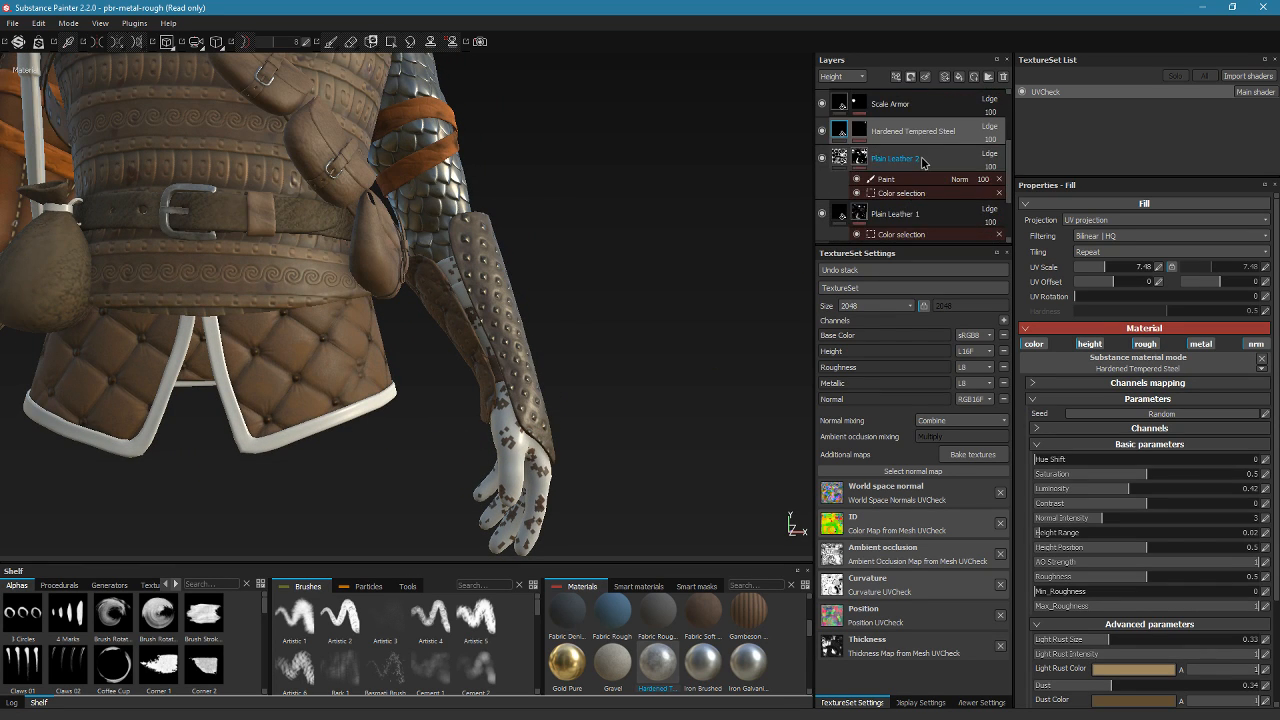
click(922, 163)
click(934, 215)
click(930, 236)
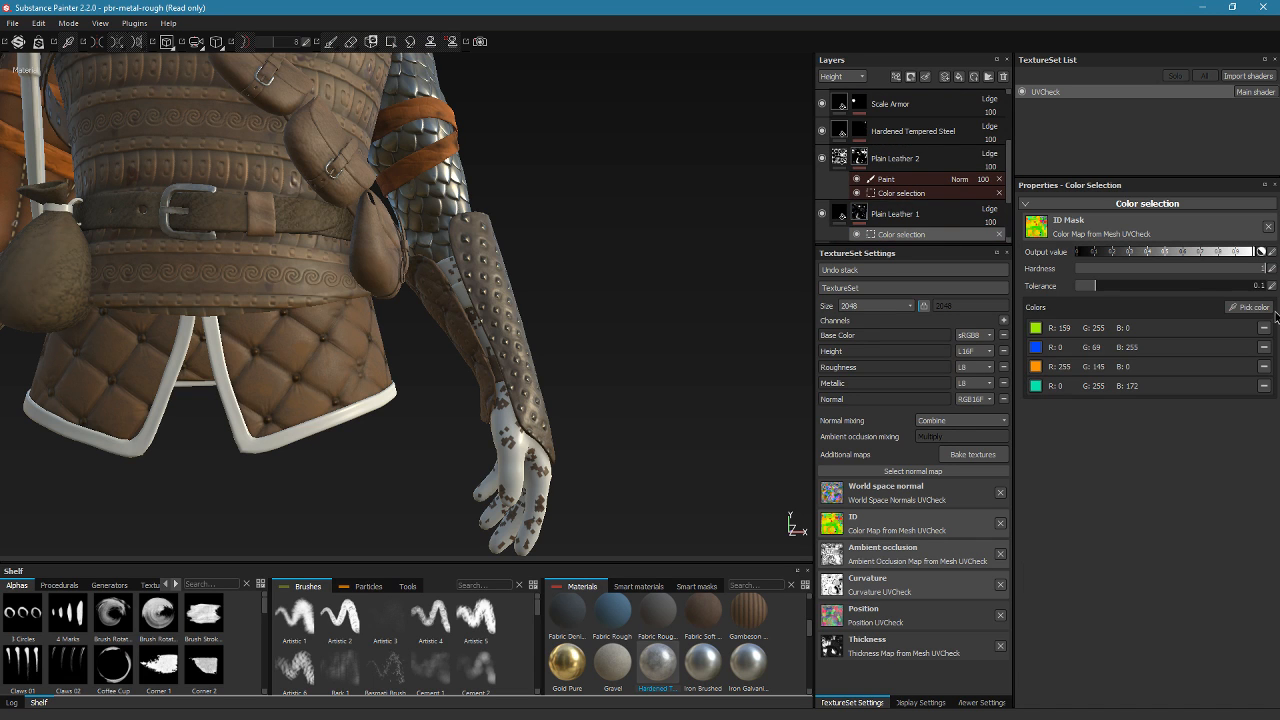
click(1247, 308)
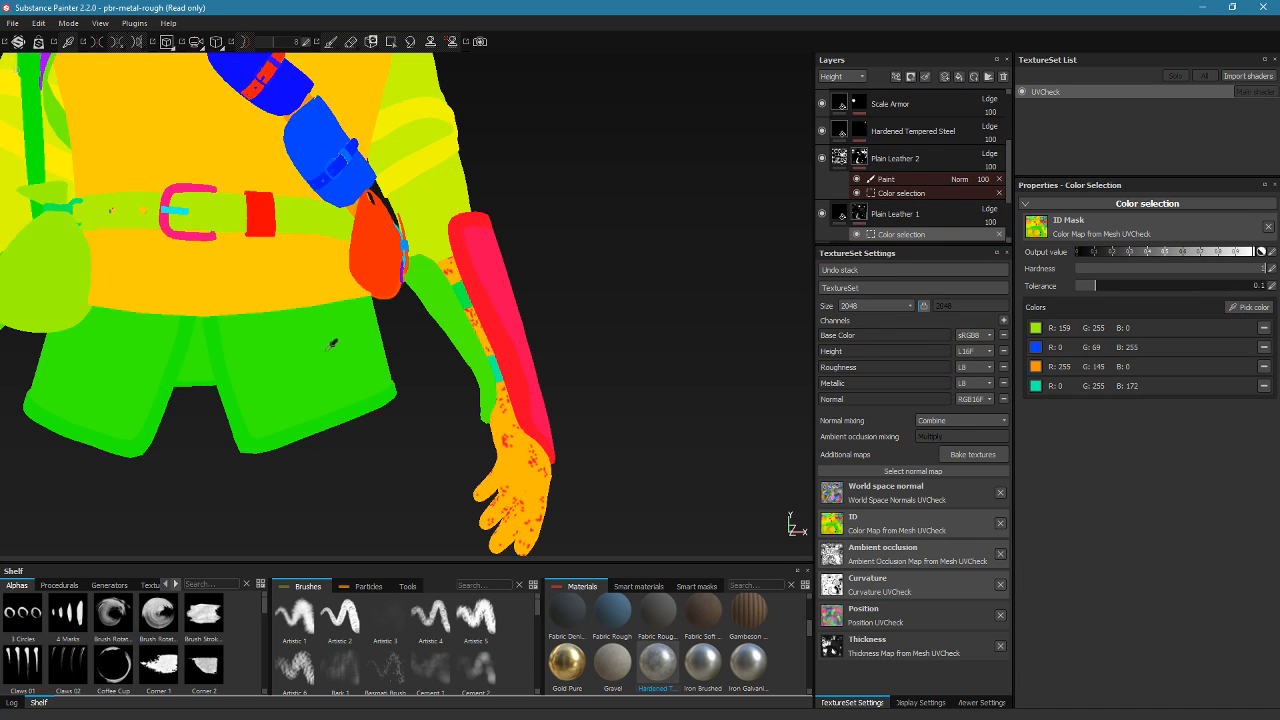
click(240, 418)
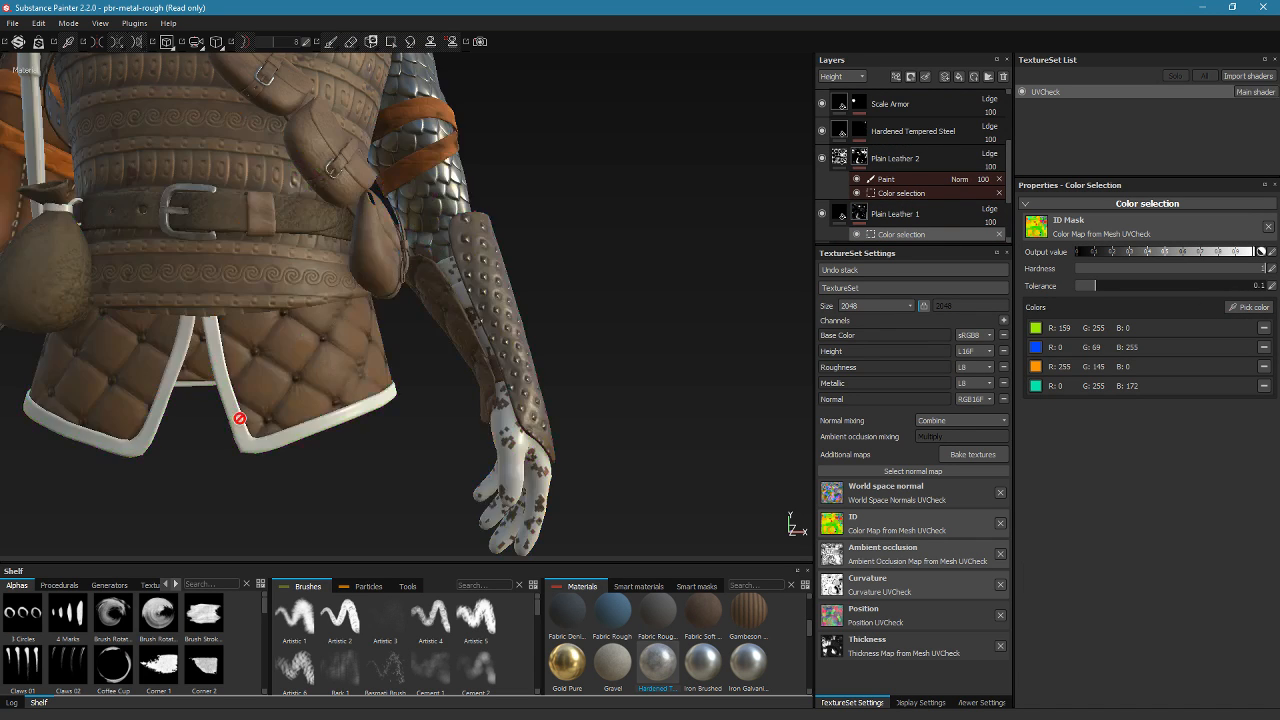
Add a paint effect to the Plain Leather 1 mask and polygon-fill the white skirt trim with it
right_click(936, 233)
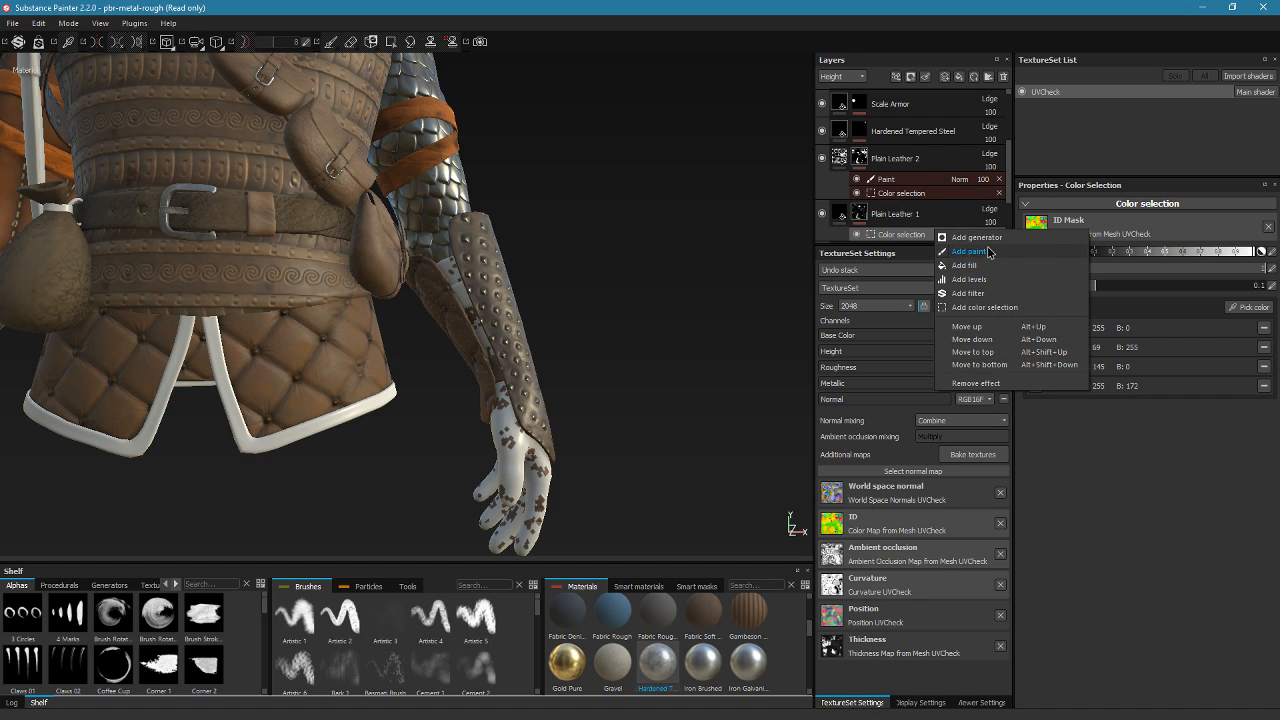
click(988, 252)
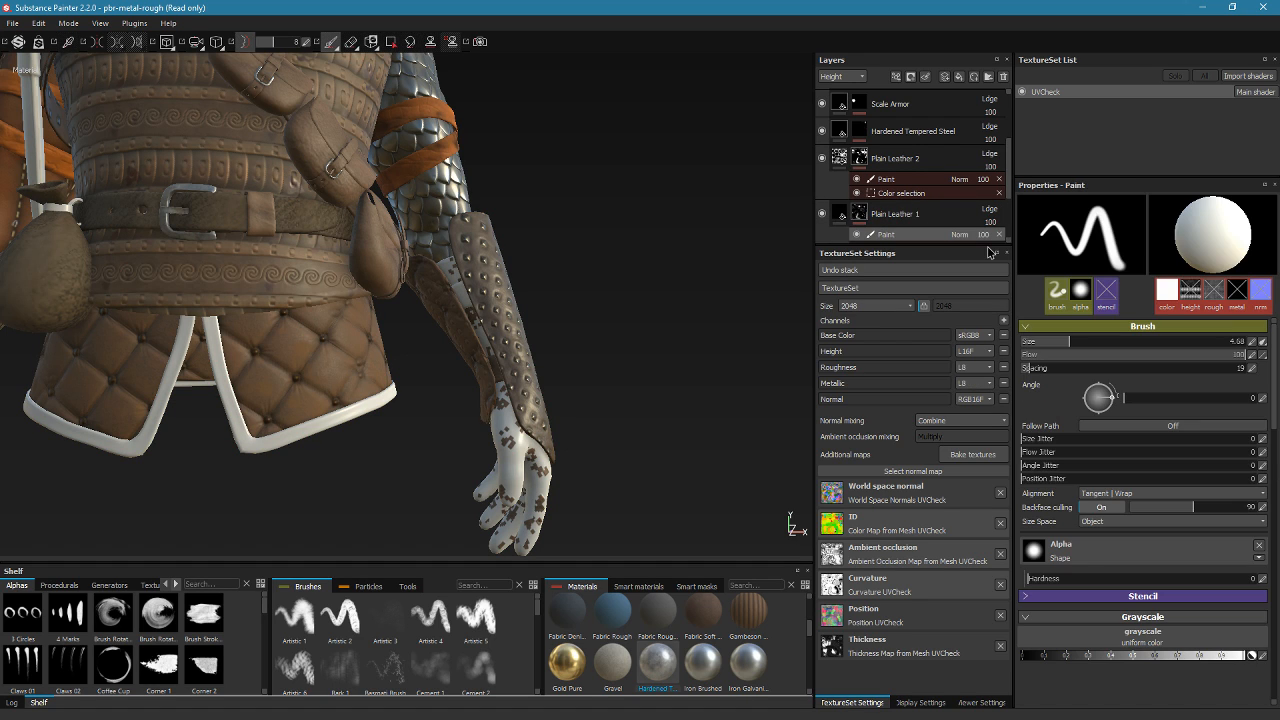
click(391, 41)
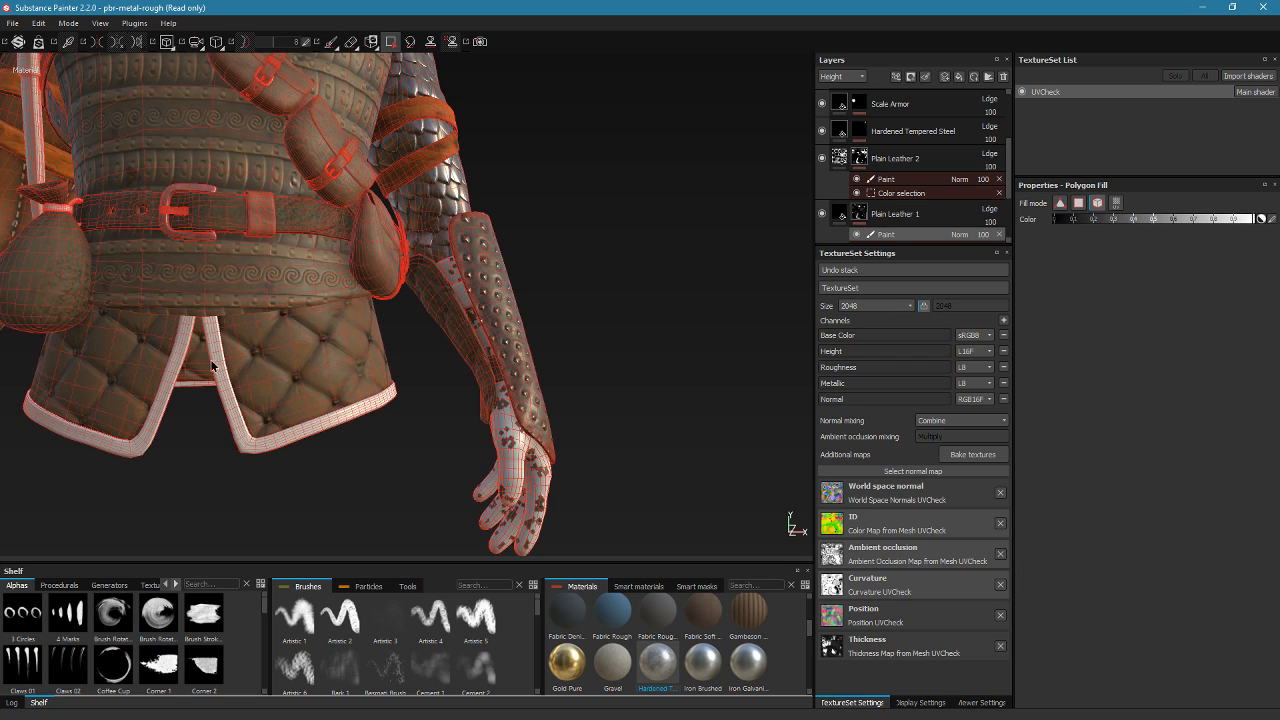
click(226, 396)
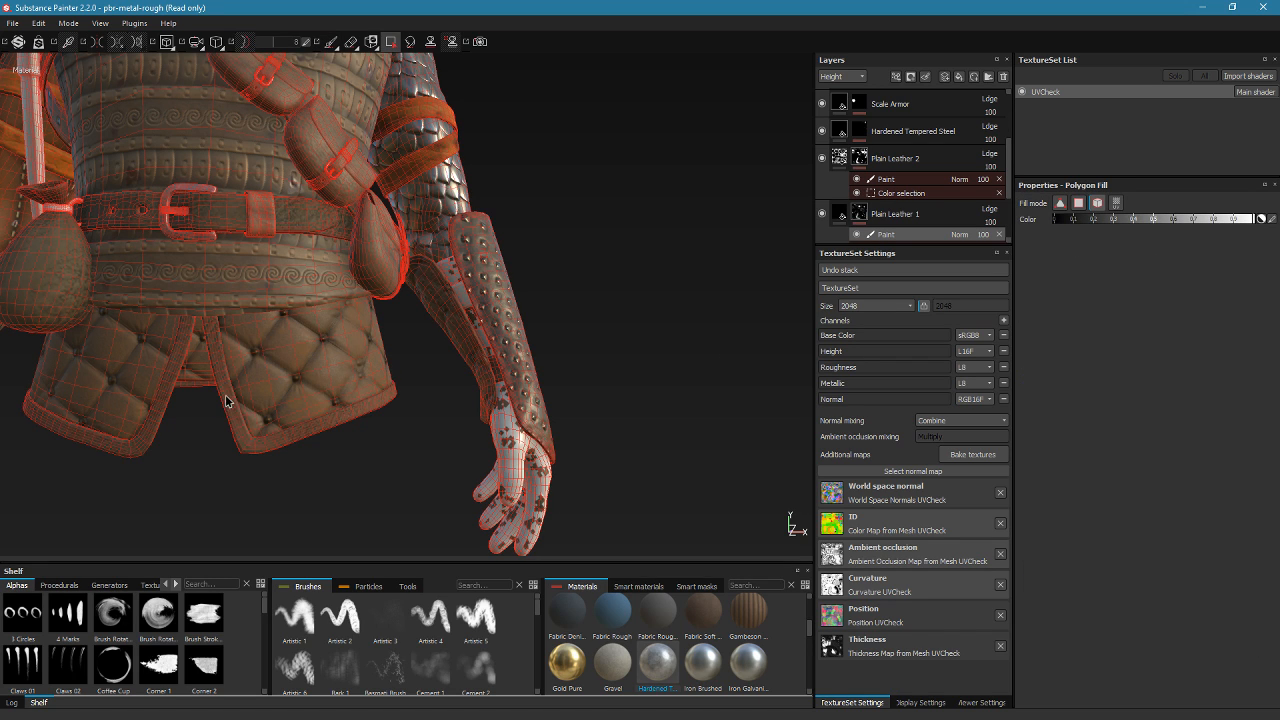
click(331, 41)
Examine the outfit as a whole, the side pouches and scale sleeve, and the quilted skirt with its leather trim
mouse_move(386, 486)
alt+mouse_down()
mouse_move(408, 509)
mouse_move(490, 500)
mouse_move(346, 451)
mouse_move(543, 494)
mouse_move(671, 329)
mouse_move(489, 360)
alt+mouse_up()
alt+right_drag(489, 360, 605, 223)
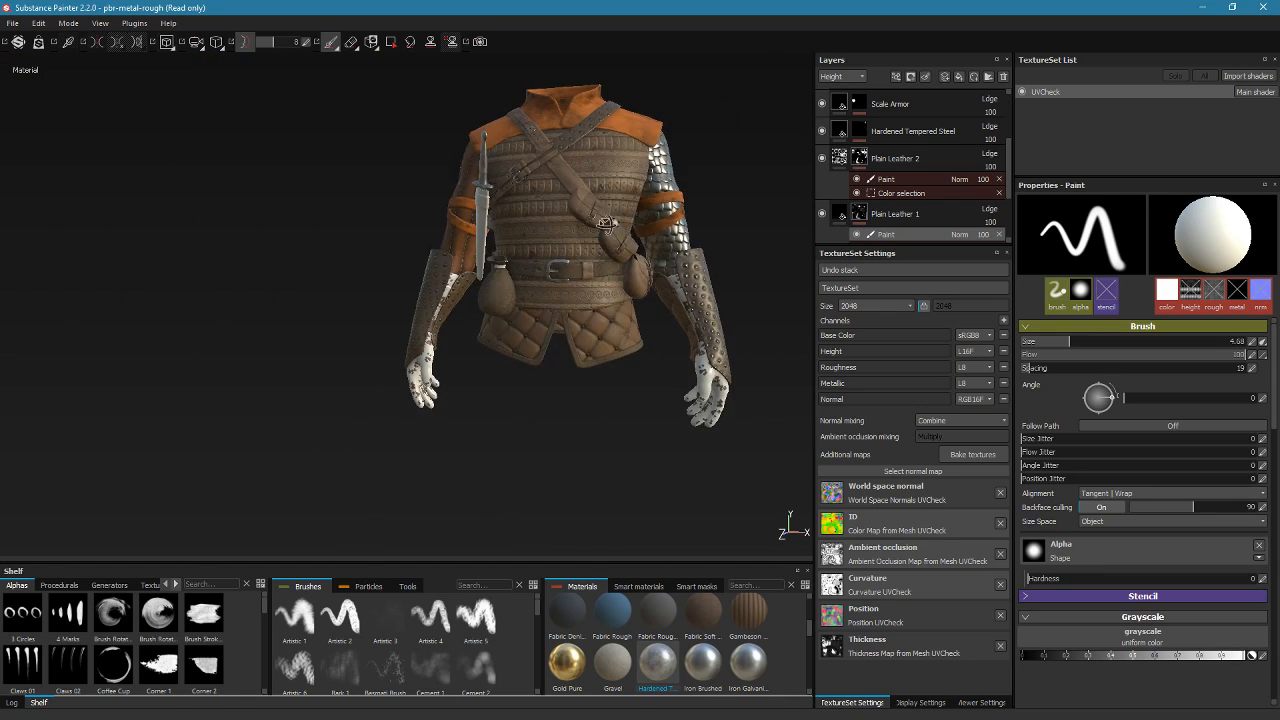
alt+drag(605, 223, 560, 280)
alt+drag(560, 280, 509, 323)
alt+right_drag(509, 323, 566, 360)
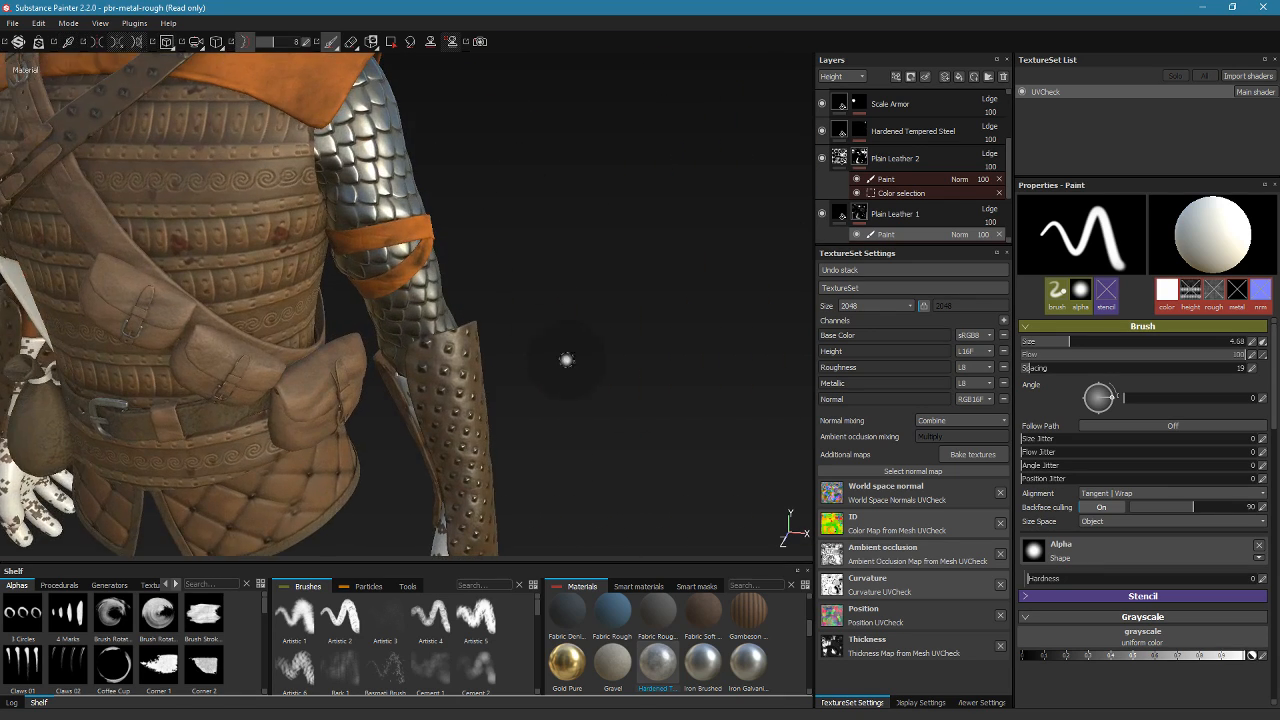
alt+drag(566, 360, 580, 430)
alt+right_drag(580, 430, 636, 478)
mouse_move(636, 478)
alt+mouse_down()
mouse_move(506, 349)
mouse_move(602, 362)
alt+mouse_up()
alt+right_drag(602, 362, 641, 419)
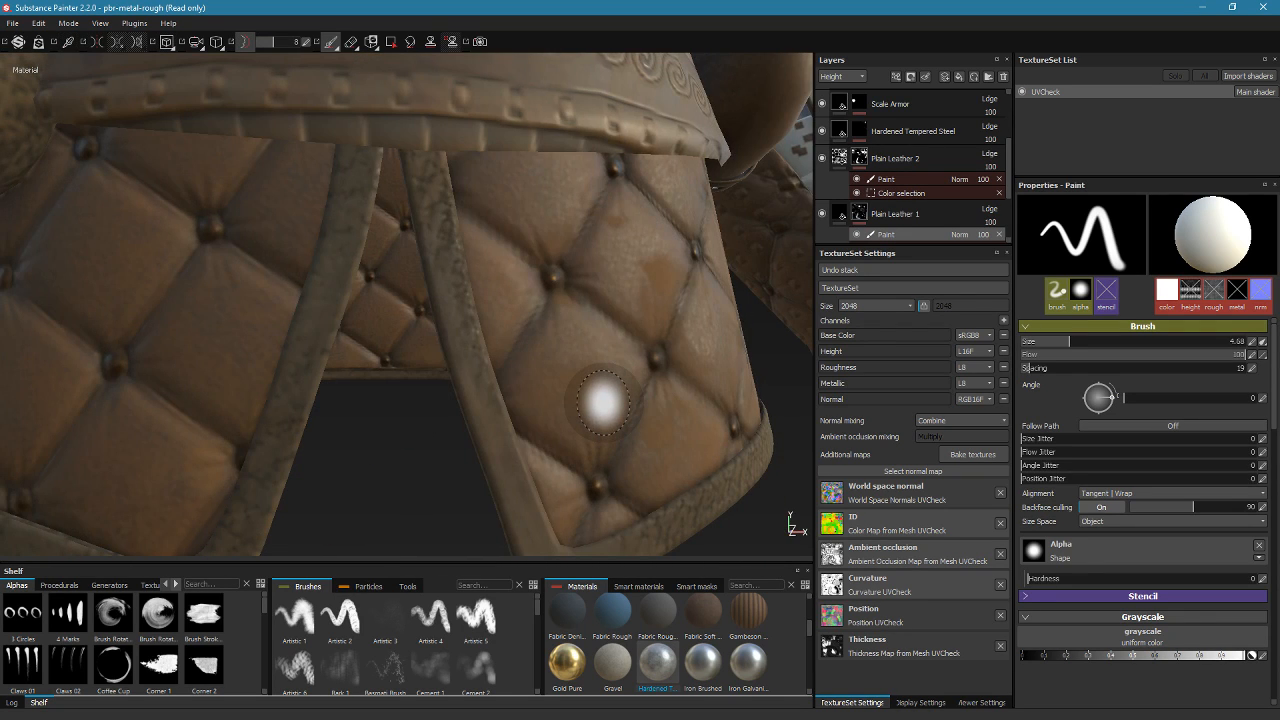
Filter the brushes with "stit" and select the Stitches 4 brush
click(408, 587)
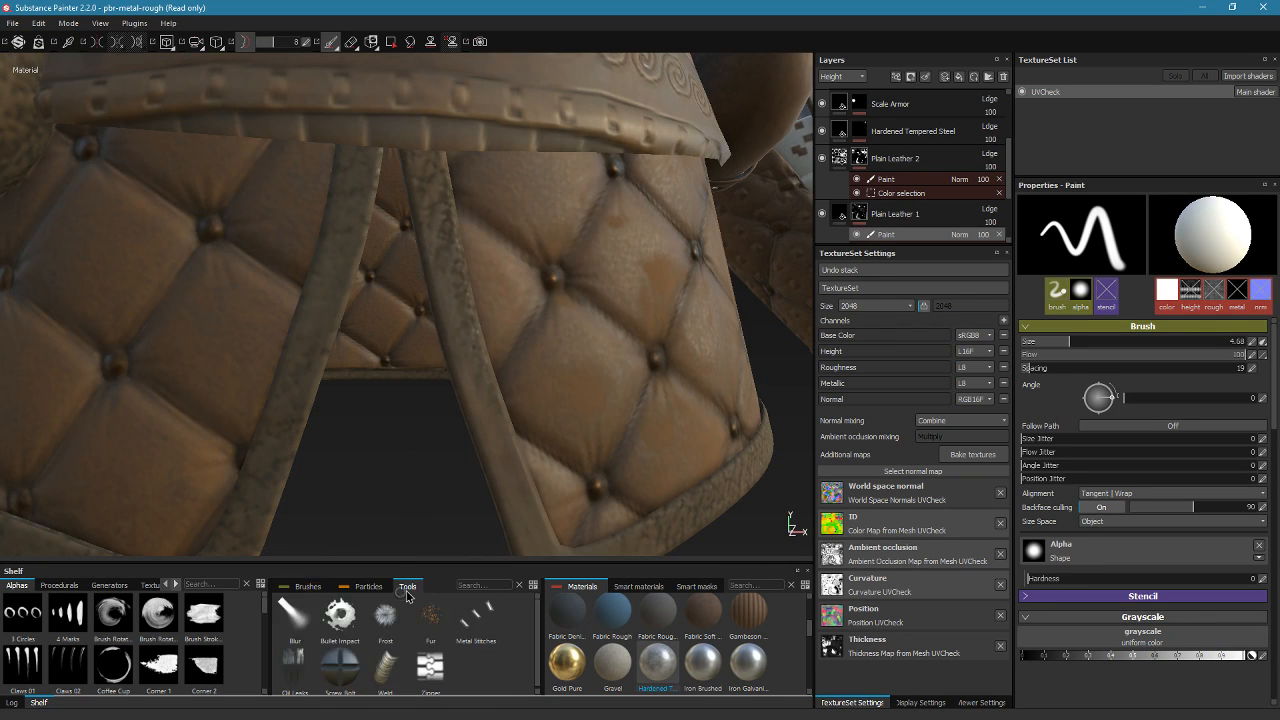
click(307, 587)
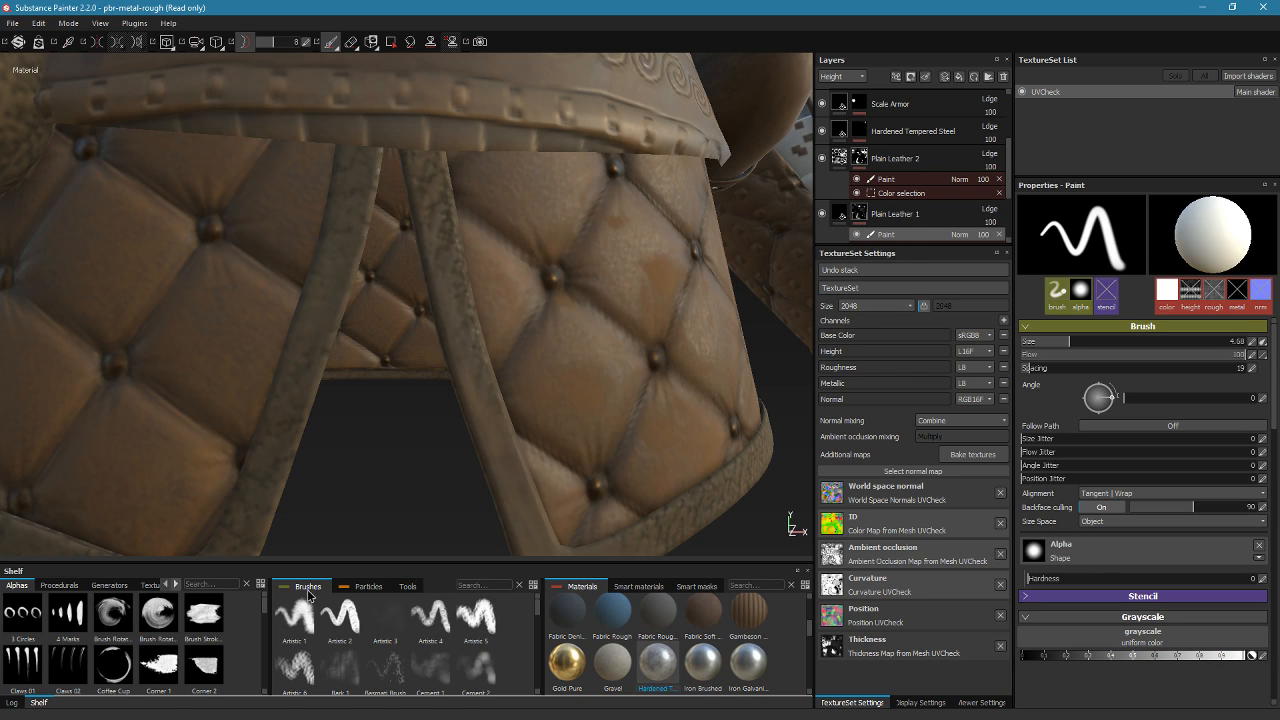
click(477, 588)
text(sti)
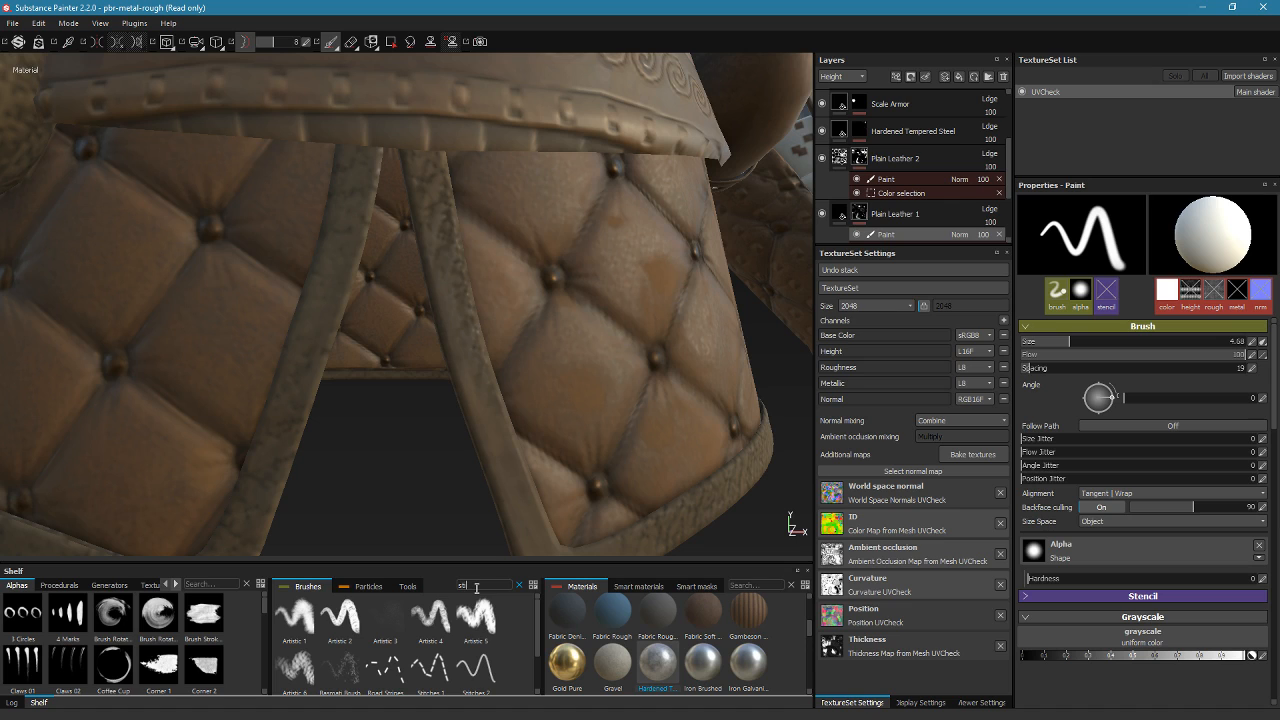
text(t)
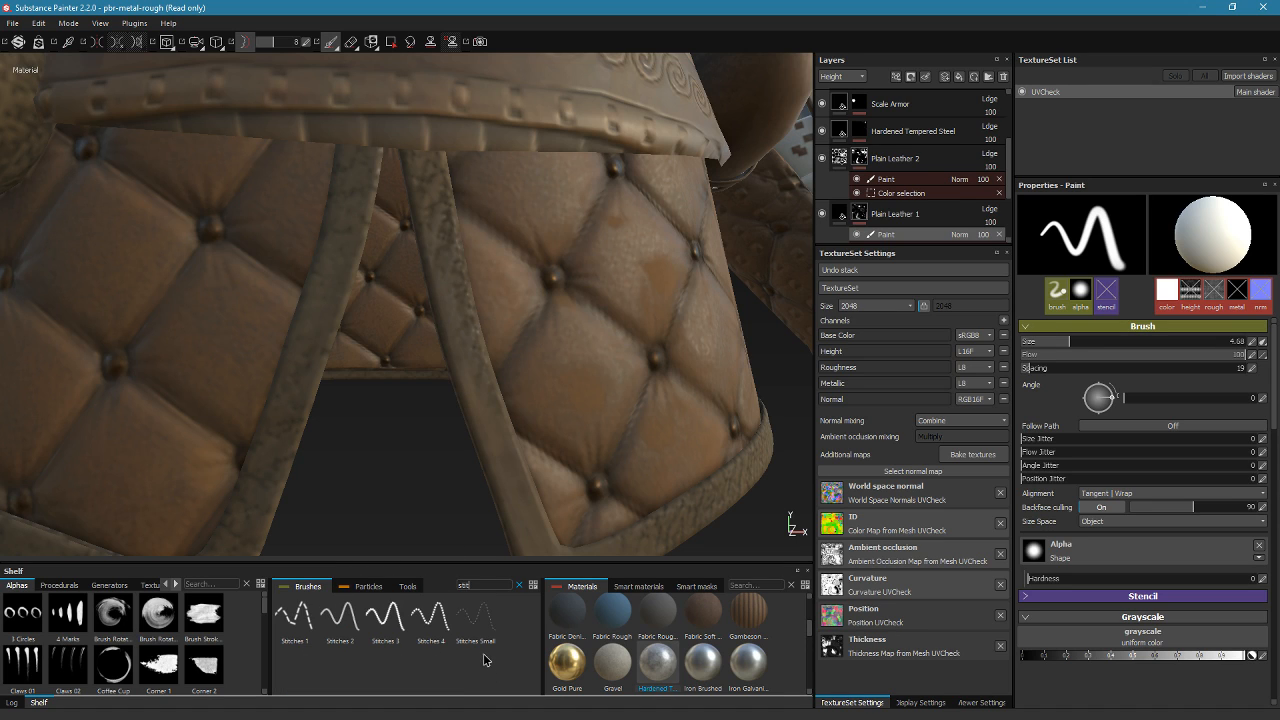
click(445, 618)
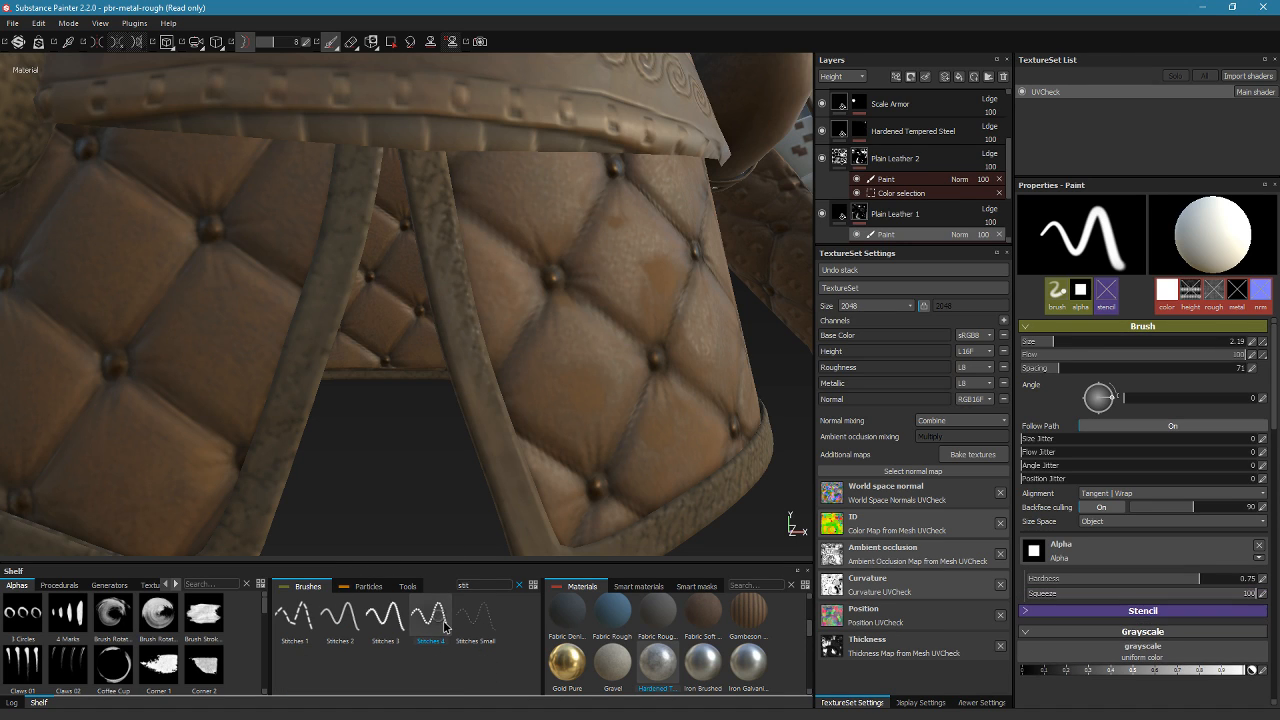
Add a new paint layer, move it above the Scale Armor layer, and rename it "Stitch"
click(942, 78)
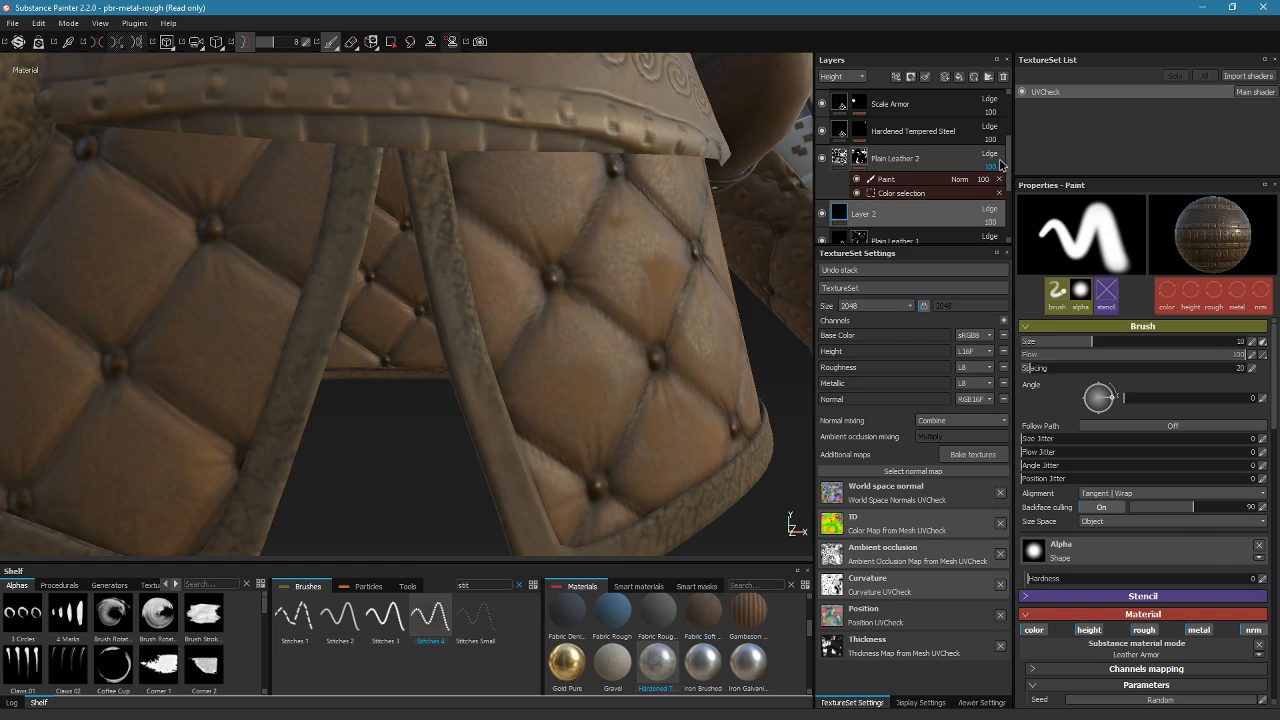
drag(917, 207, 940, 98)
double_click(862, 104)
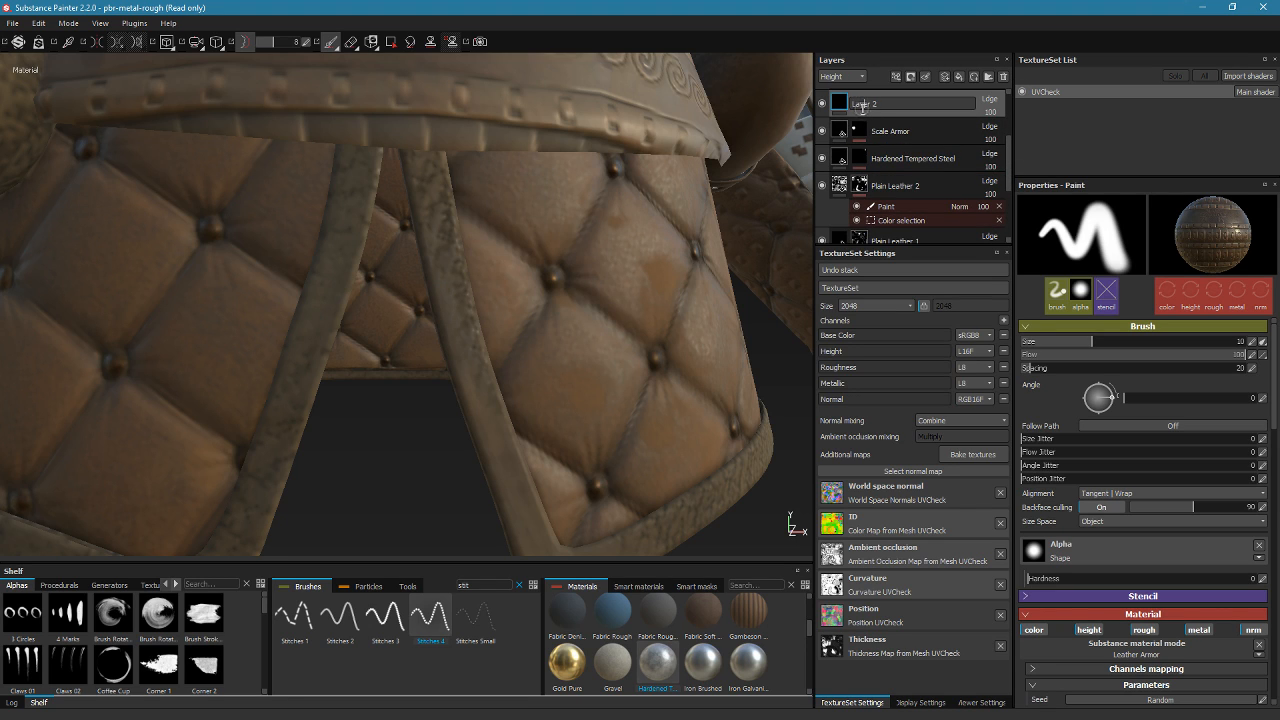
text(Stitch)
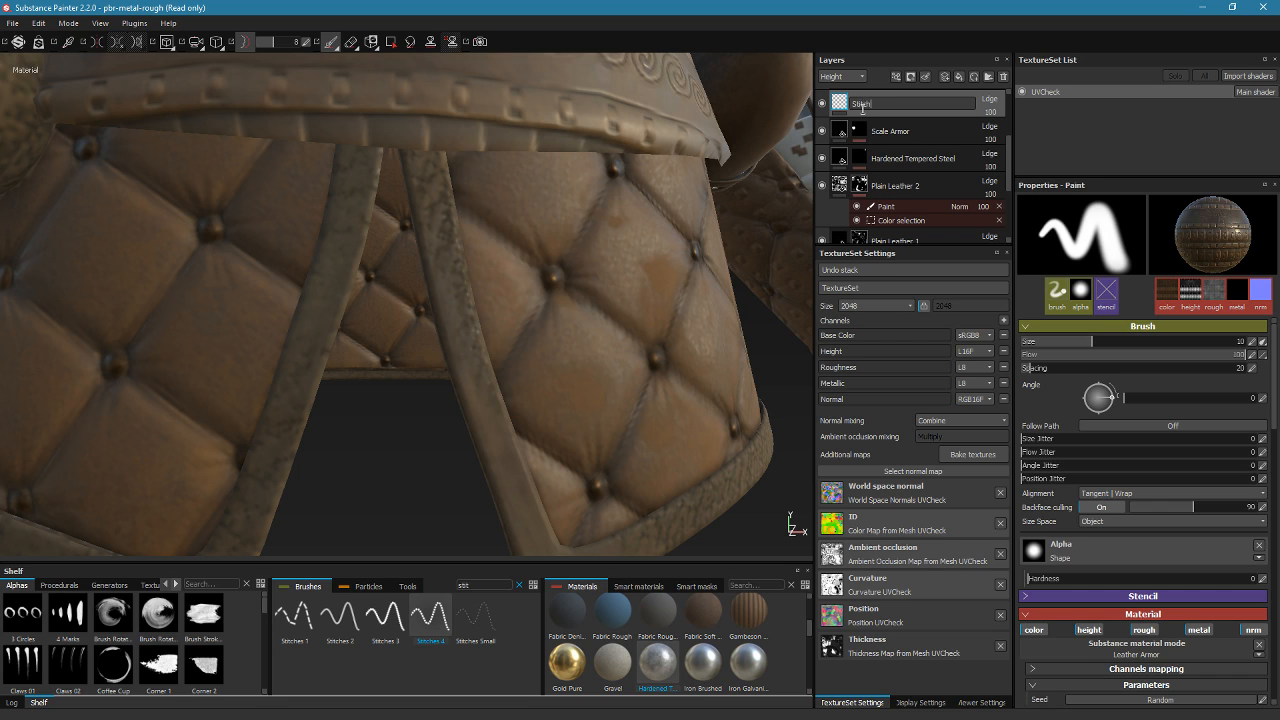
key(Return)
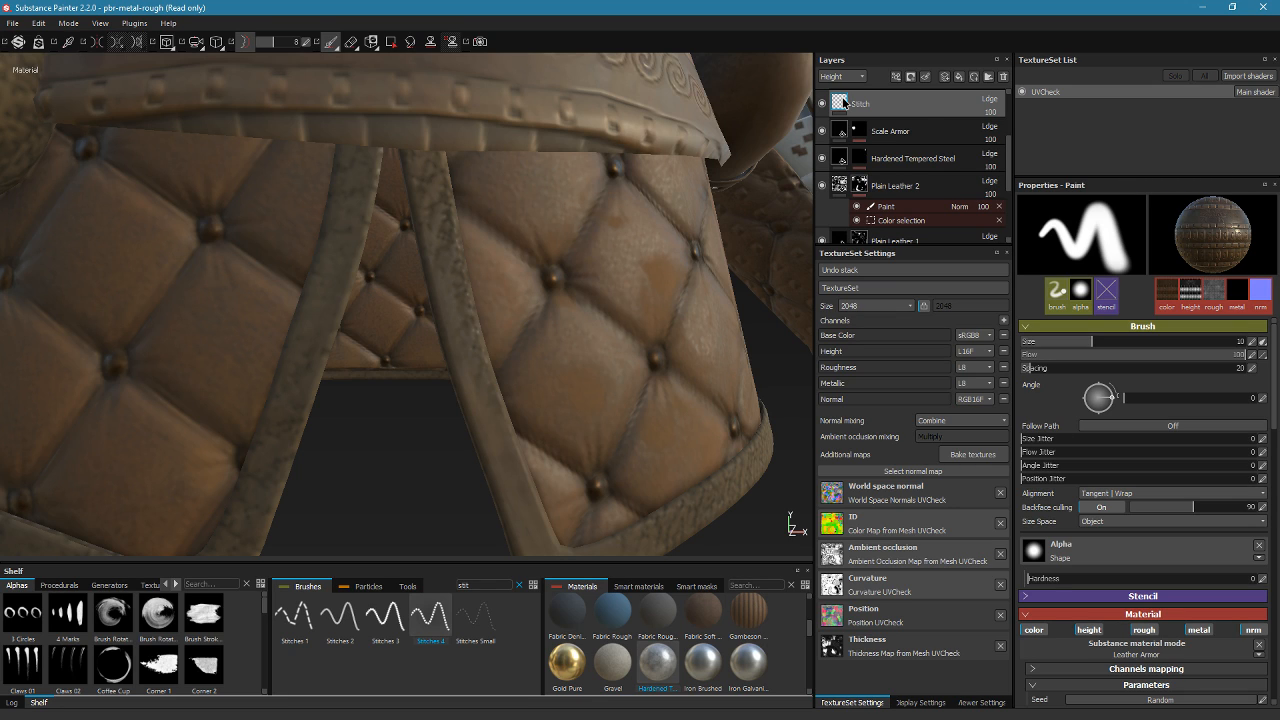
click(757, 586)
text(def)
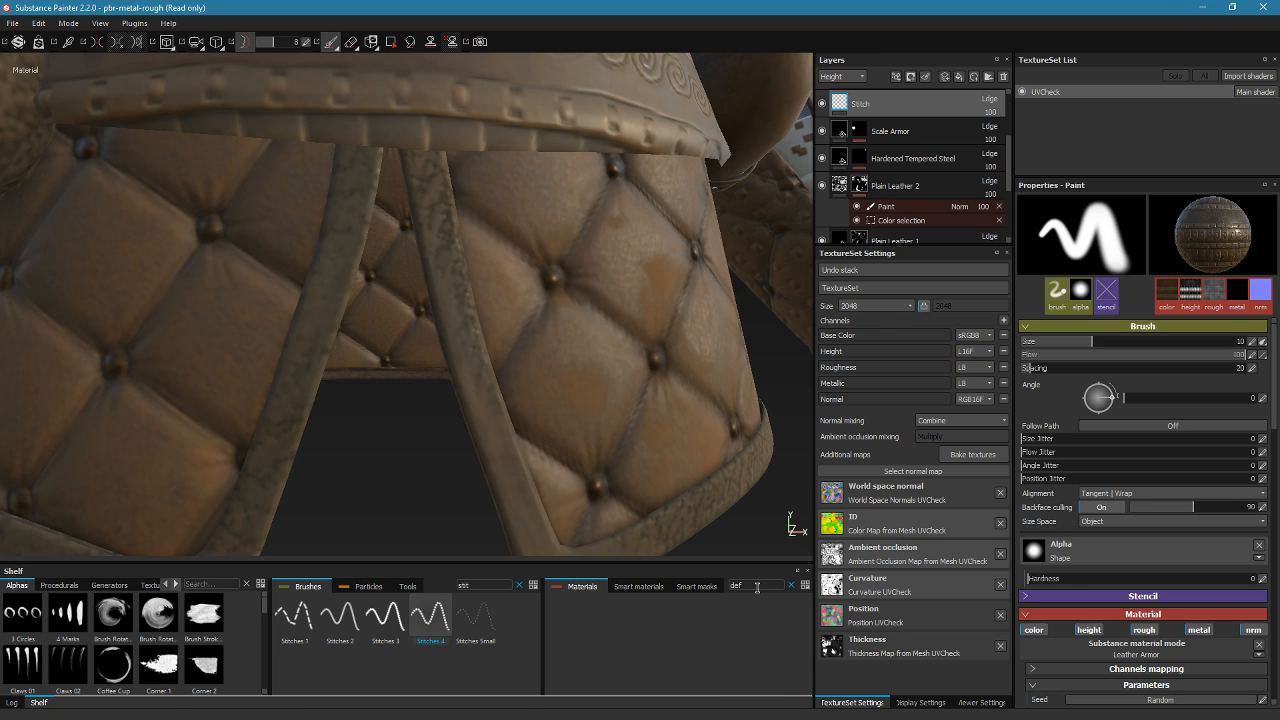
key(BackSpace)
key(BackSpace)
key(BackSpace)
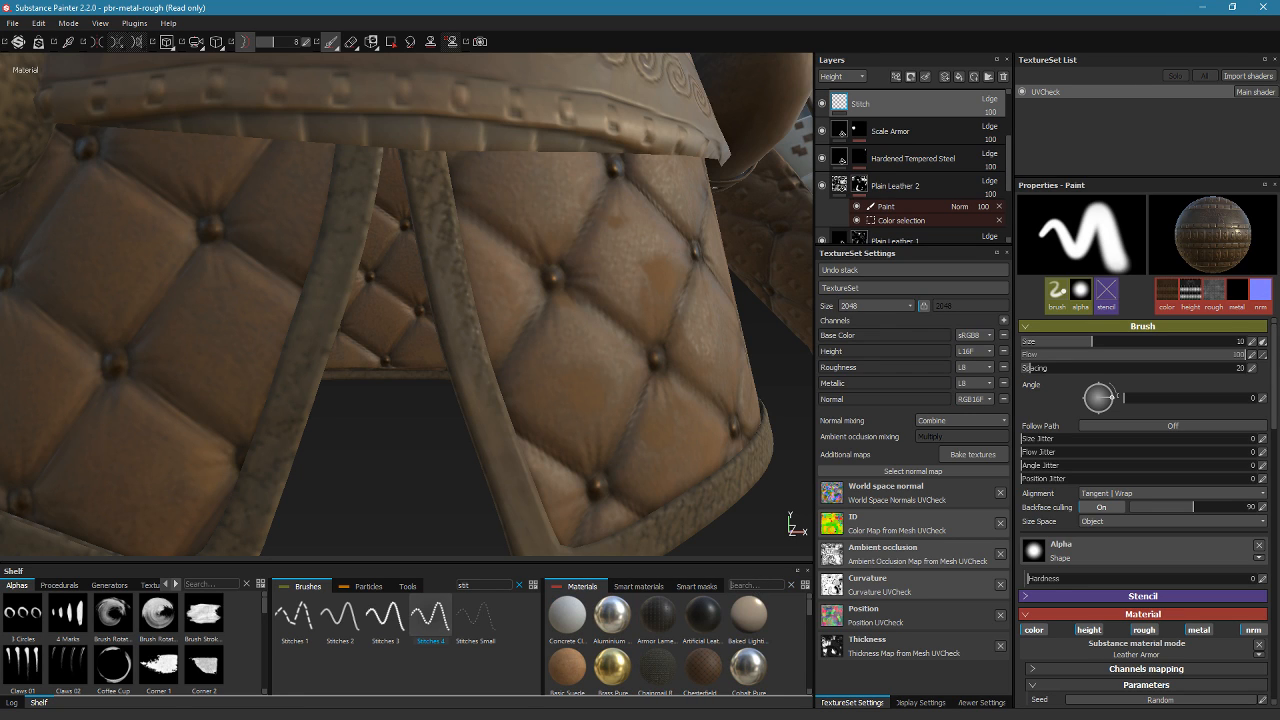
Remove the Leather Armor material from the brush and set its base color to a pale yellowish tan
click(1258, 645)
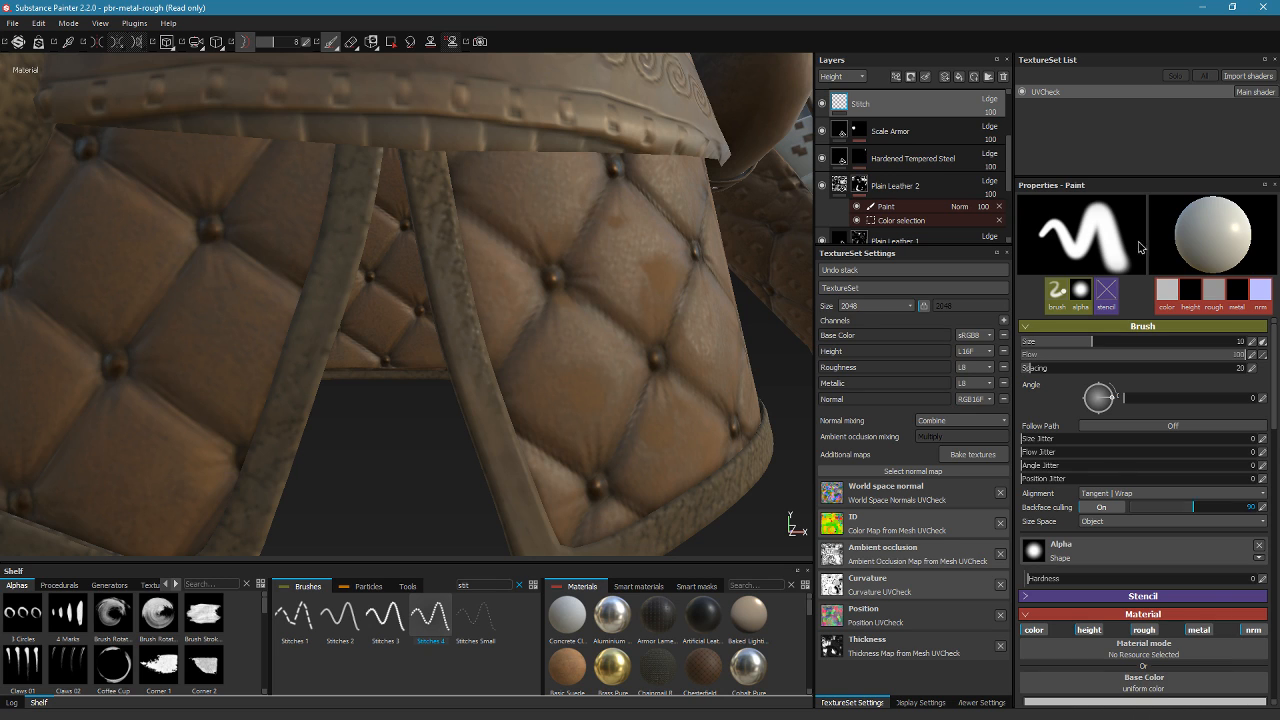
scroll(1233, 453, down, 3)
scroll(1233, 453, down, 1)
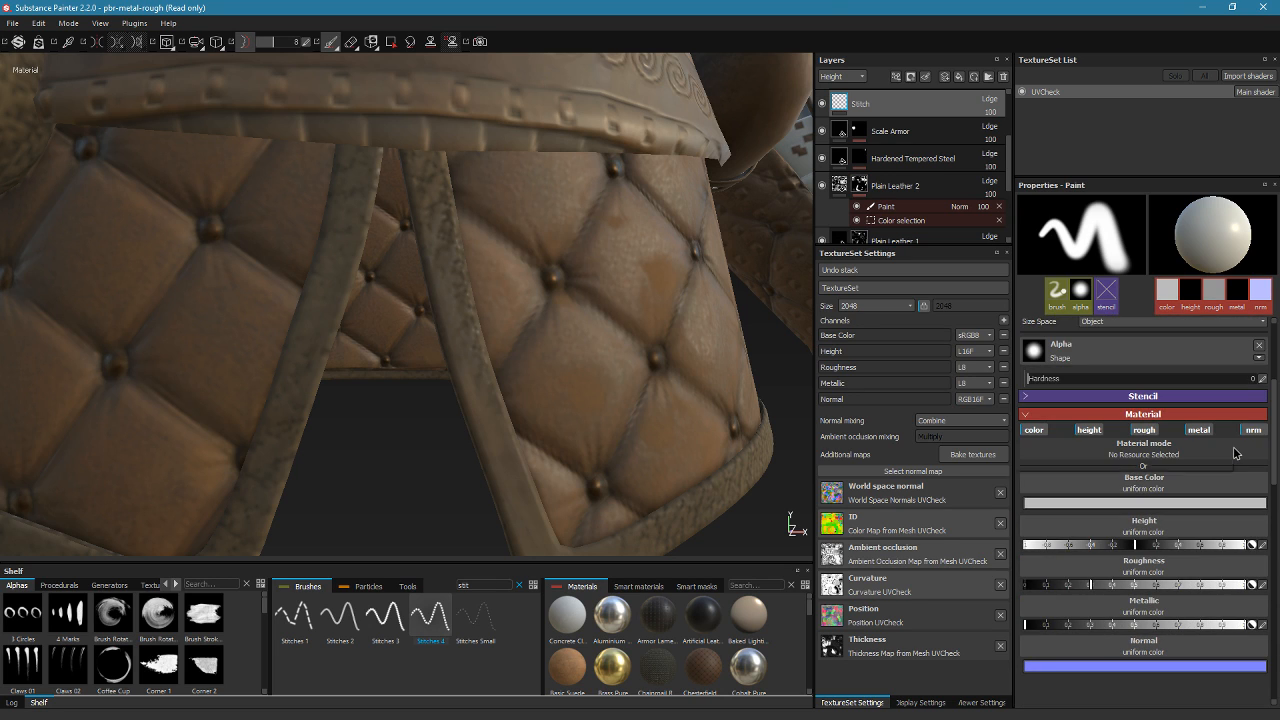
click(1172, 503)
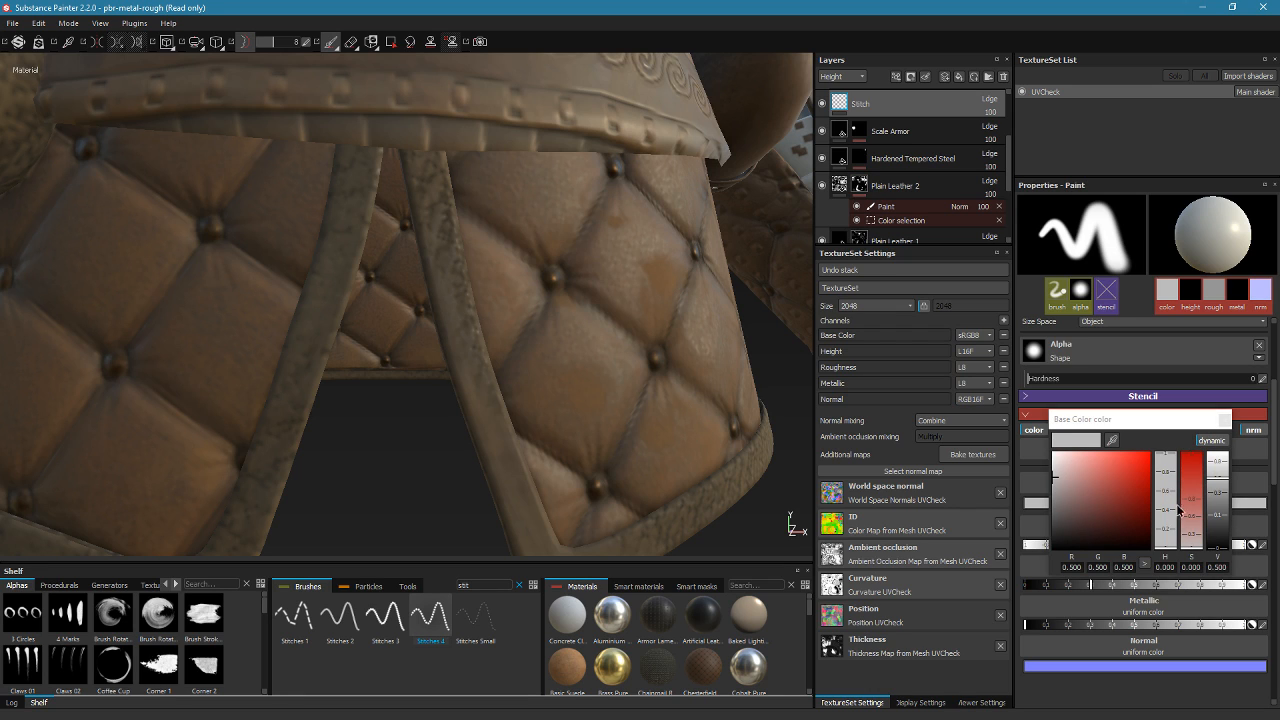
drag(1112, 501, 1111, 476)
drag(1165, 545, 1193, 526)
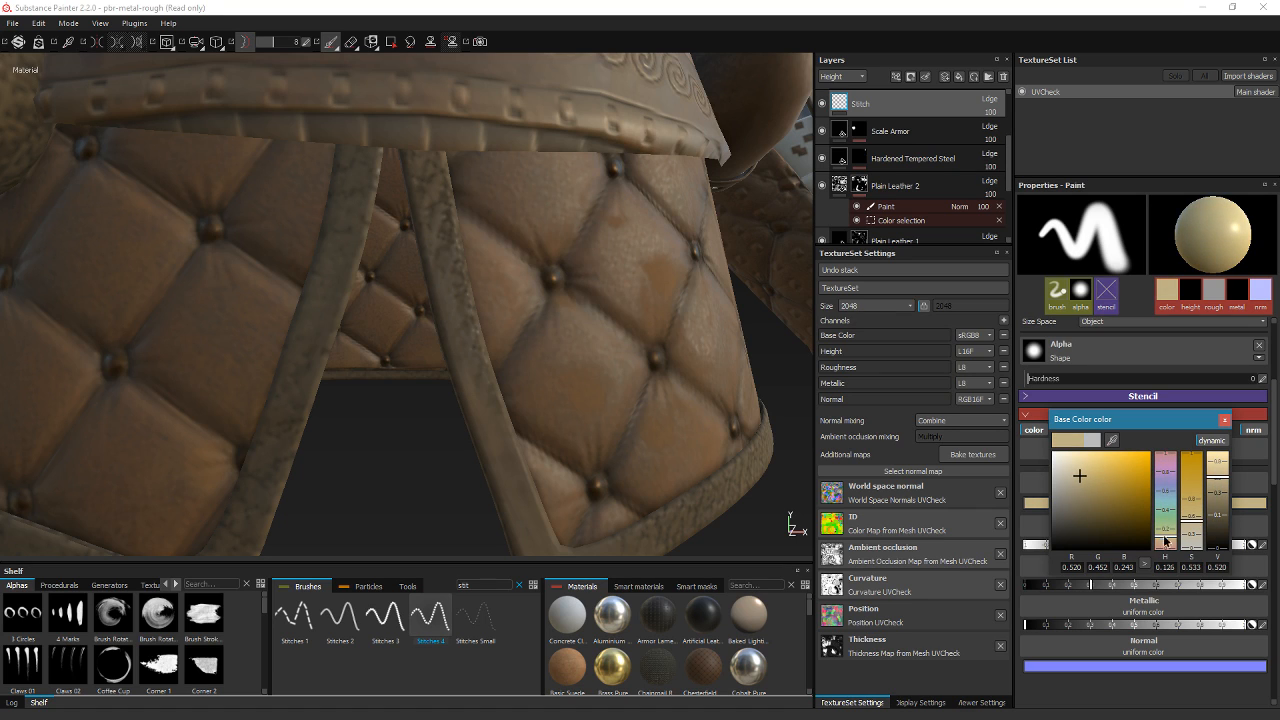
click(1168, 540)
click(1226, 419)
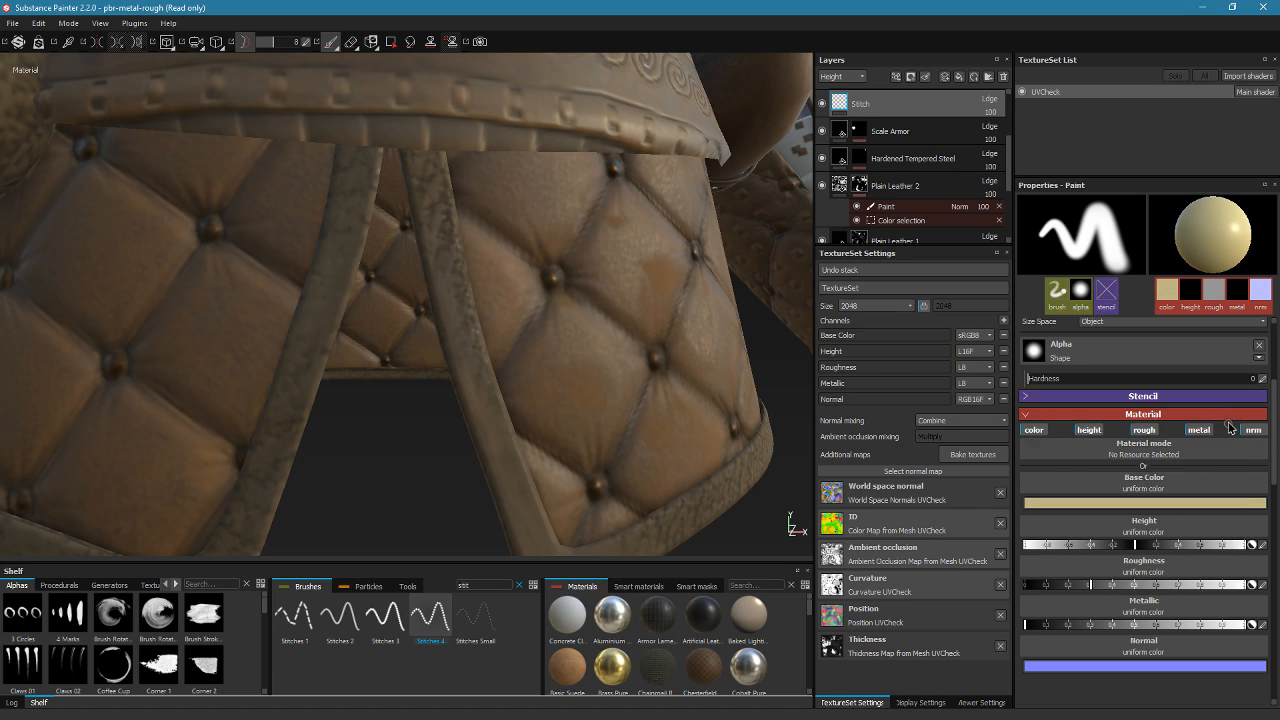
Set the brush material's roughness to about 0.75 and its height to a slightly positive value, about 0.05
mouse_move(1193, 585)
mouse_down()
mouse_move(1227, 586)
mouse_move(1143, 586)
mouse_move(1189, 590)
mouse_up()
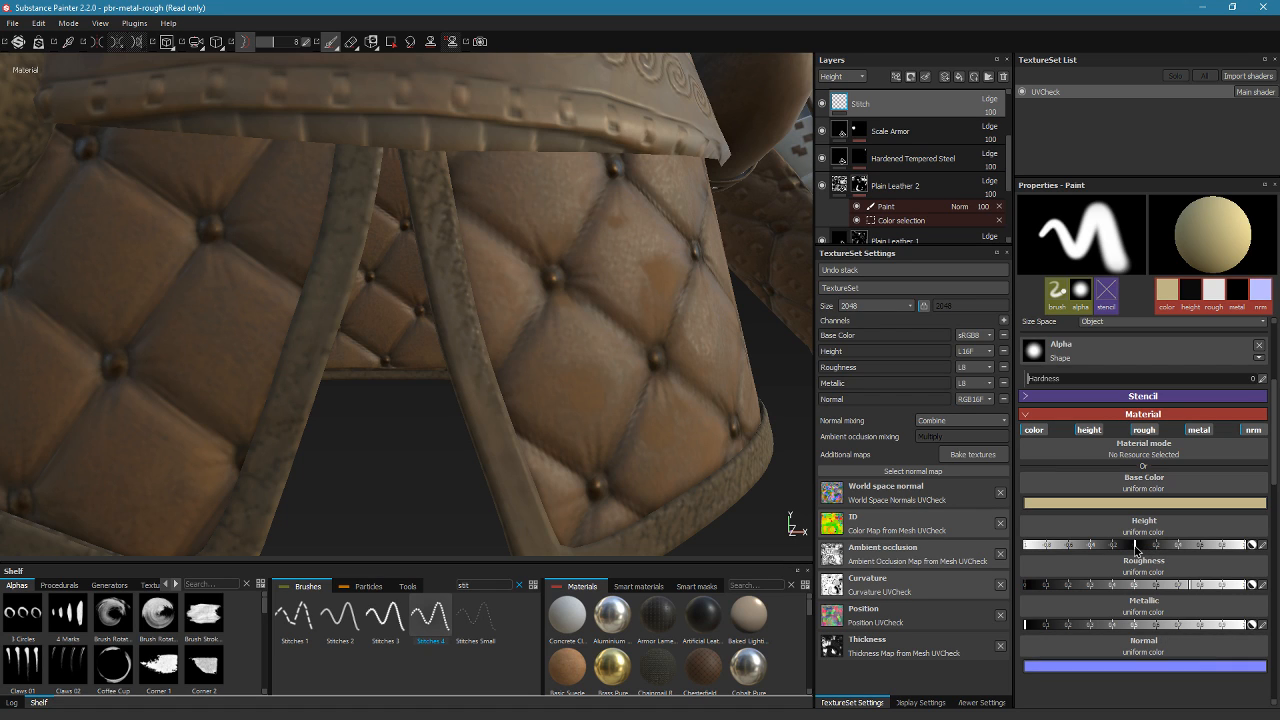
drag(1135, 548, 1140, 548)
click(1262, 545)
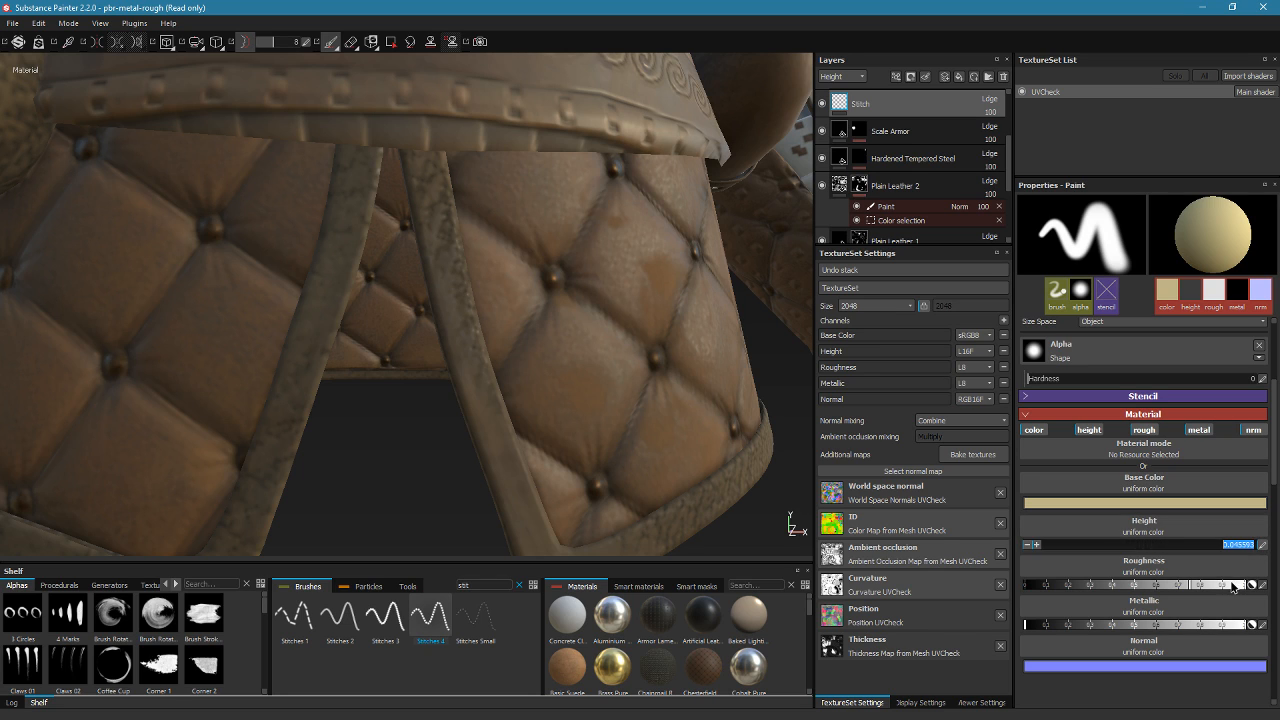
click(1028, 546)
click(1247, 560)
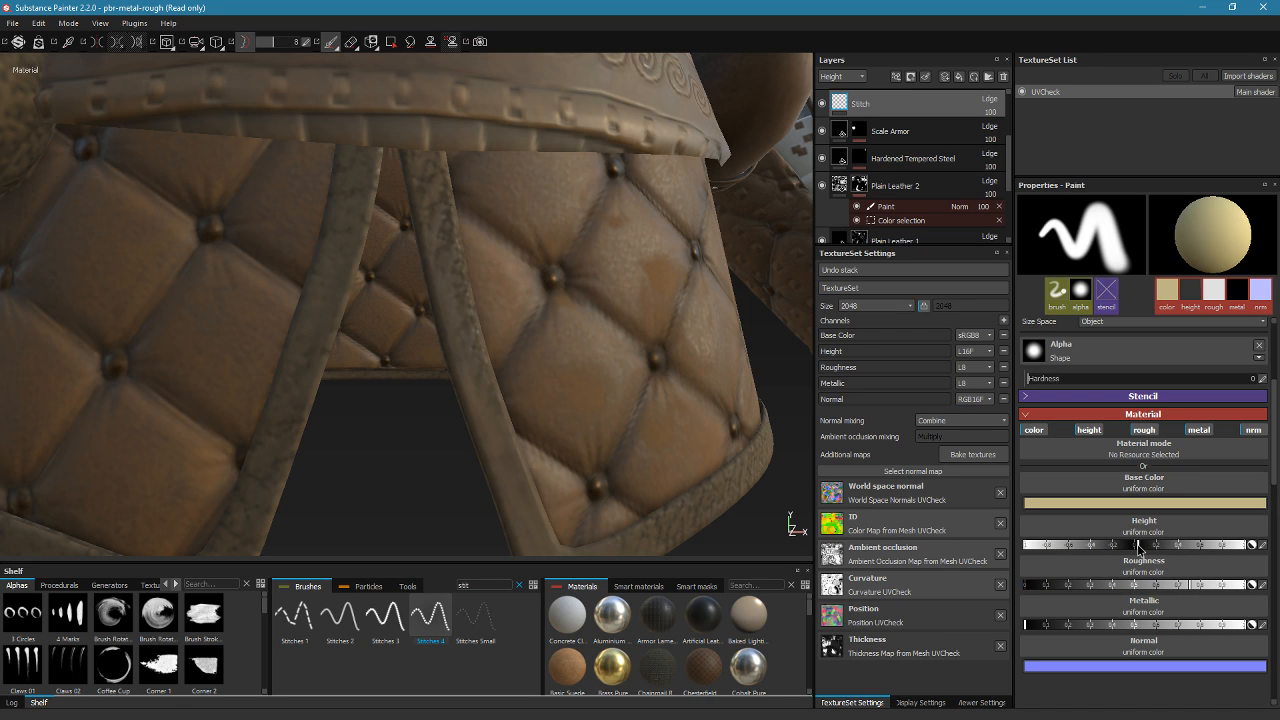
mouse_move(1138, 546)
mouse_down()
mouse_move(1154, 545)
mouse_move(1138, 546)
mouse_up()
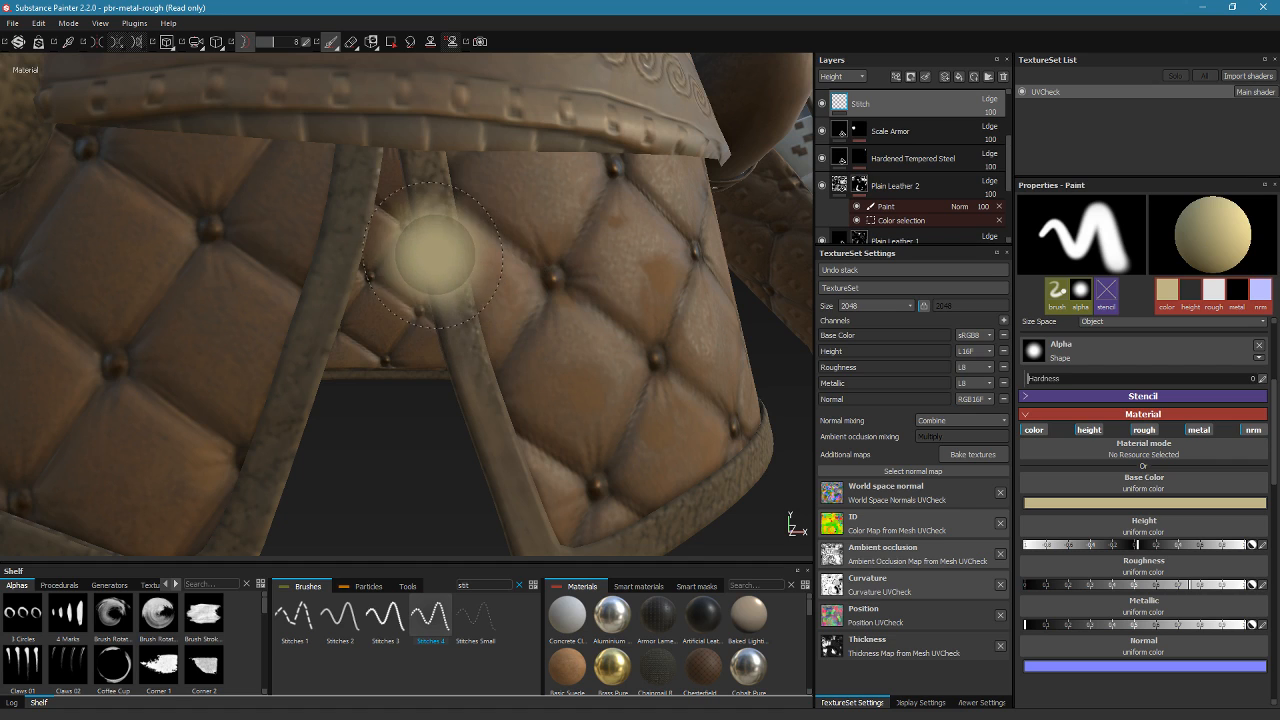
Reduce the brush size, compare the numbered stitch brushes, and choose Stitches Small for the thread
ctrl+right_drag(437, 256, 445, 250)
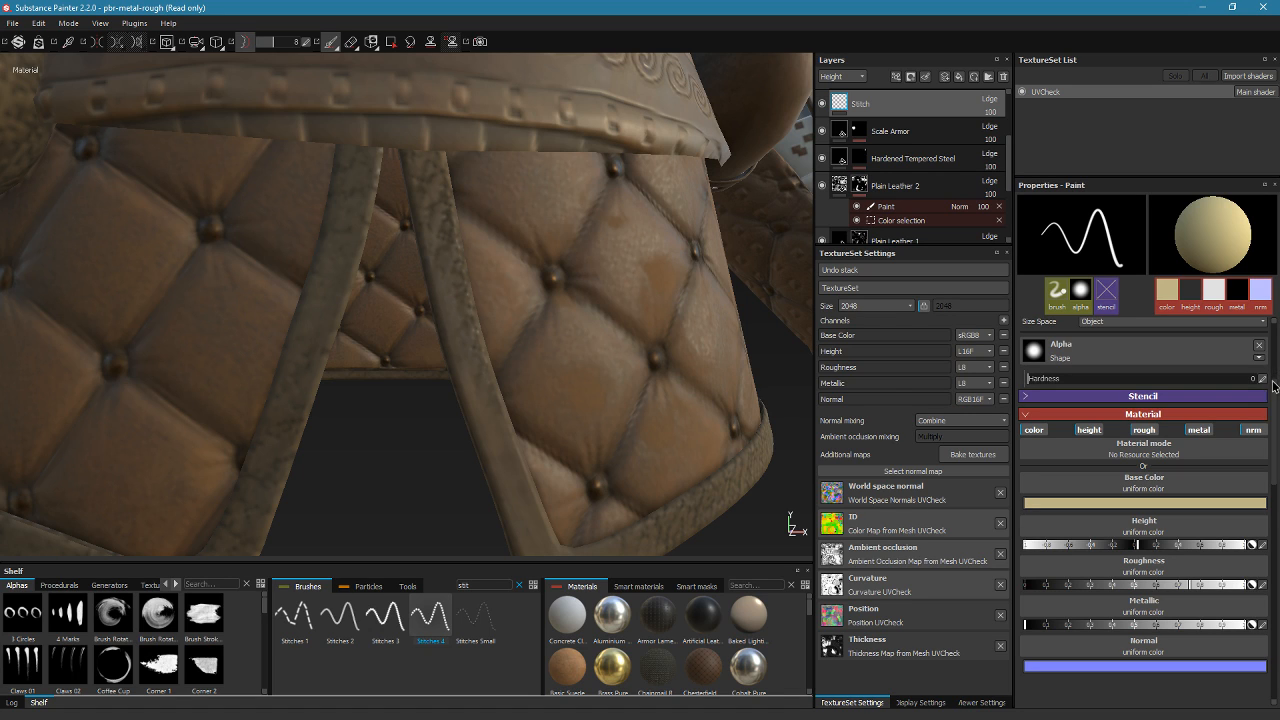
scroll(1276, 377, up, 1)
scroll(1276, 377, up, 1)
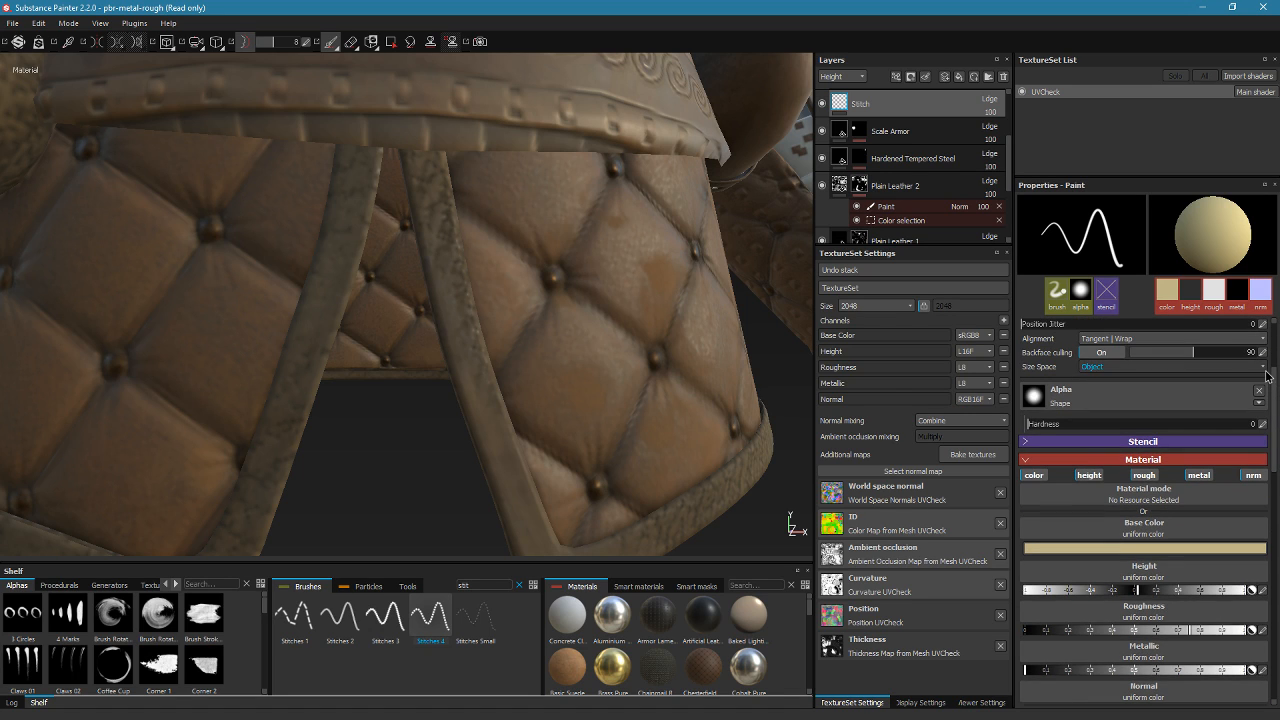
click(429, 624)
click(390, 622)
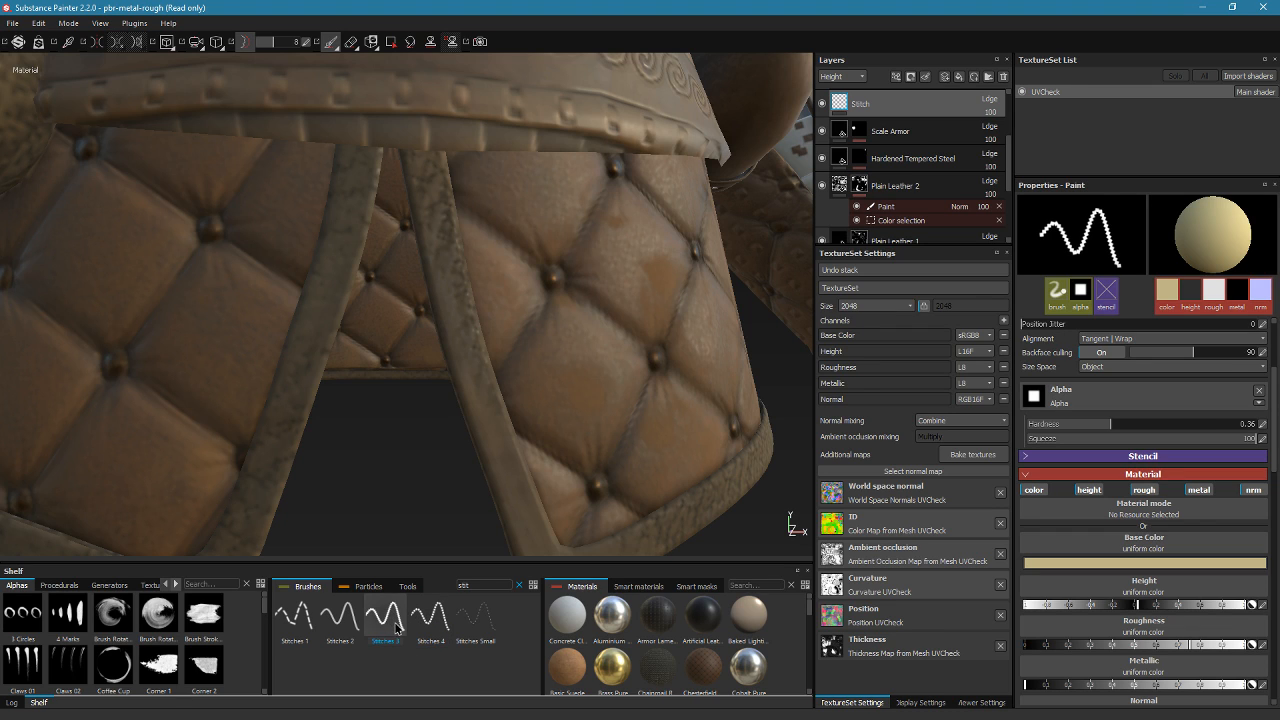
click(342, 620)
click(302, 616)
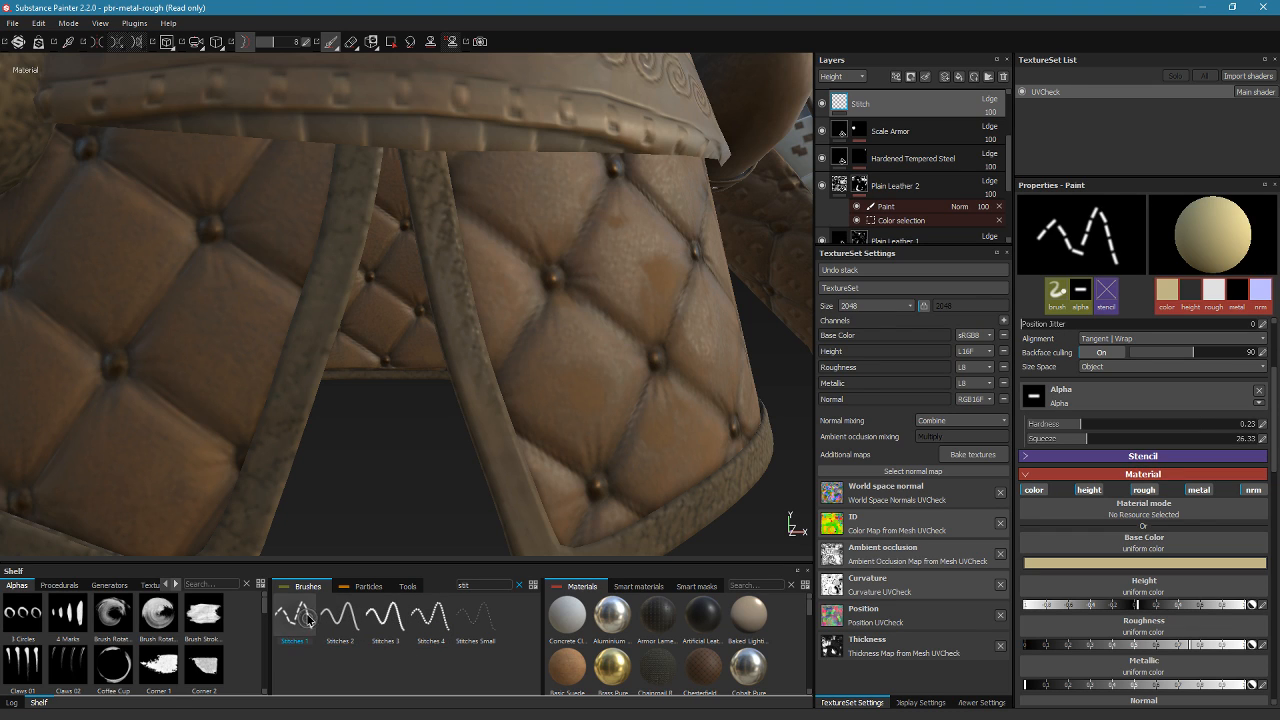
click(470, 626)
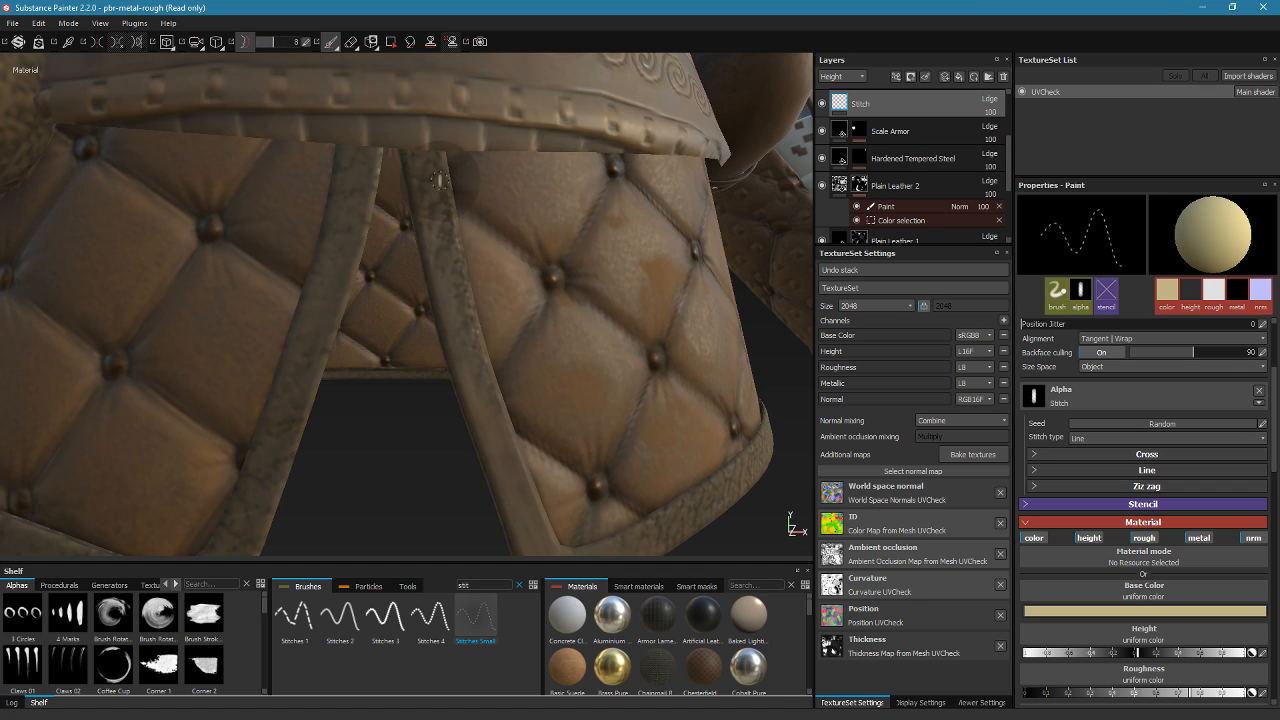
Set the lazy mouse distance to 4.06, try small stitches down the skirt trim's front edge, and undo the trial stroke
ctrl+right_drag(426, 166, 426, 187)
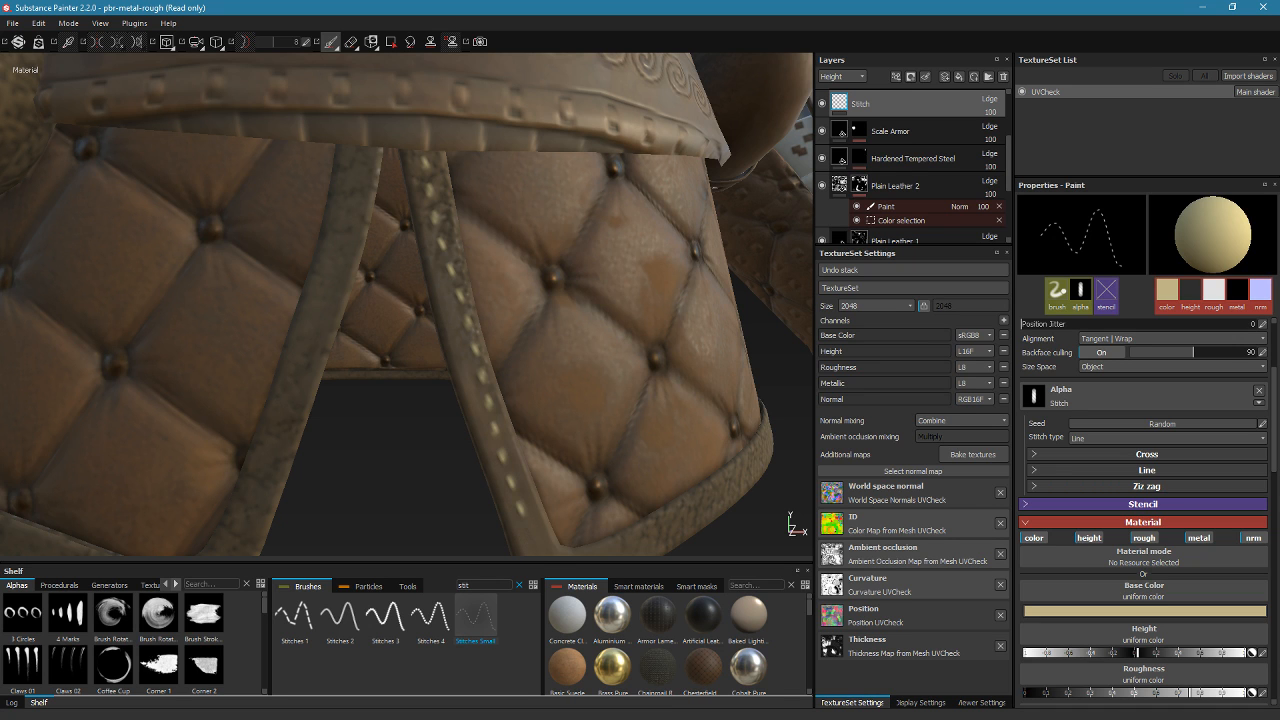
mouse_move(646, 388)
alt+mouse_down()
mouse_move(626, 410)
mouse_move(602, 359)
mouse_move(440, 344)
alt+mouse_up()
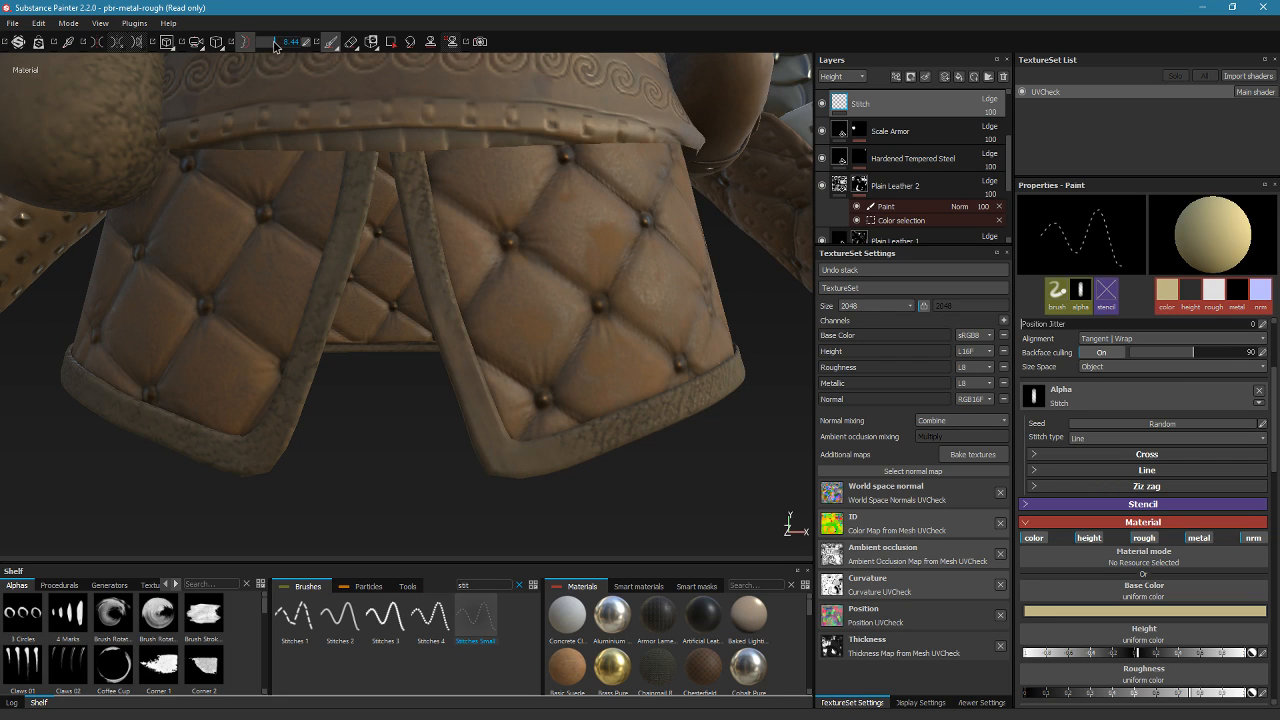
text(5)
key(Return)
drag(267, 47, 263, 52)
drag(407, 155, 453, 358)
key(ctrl+z)
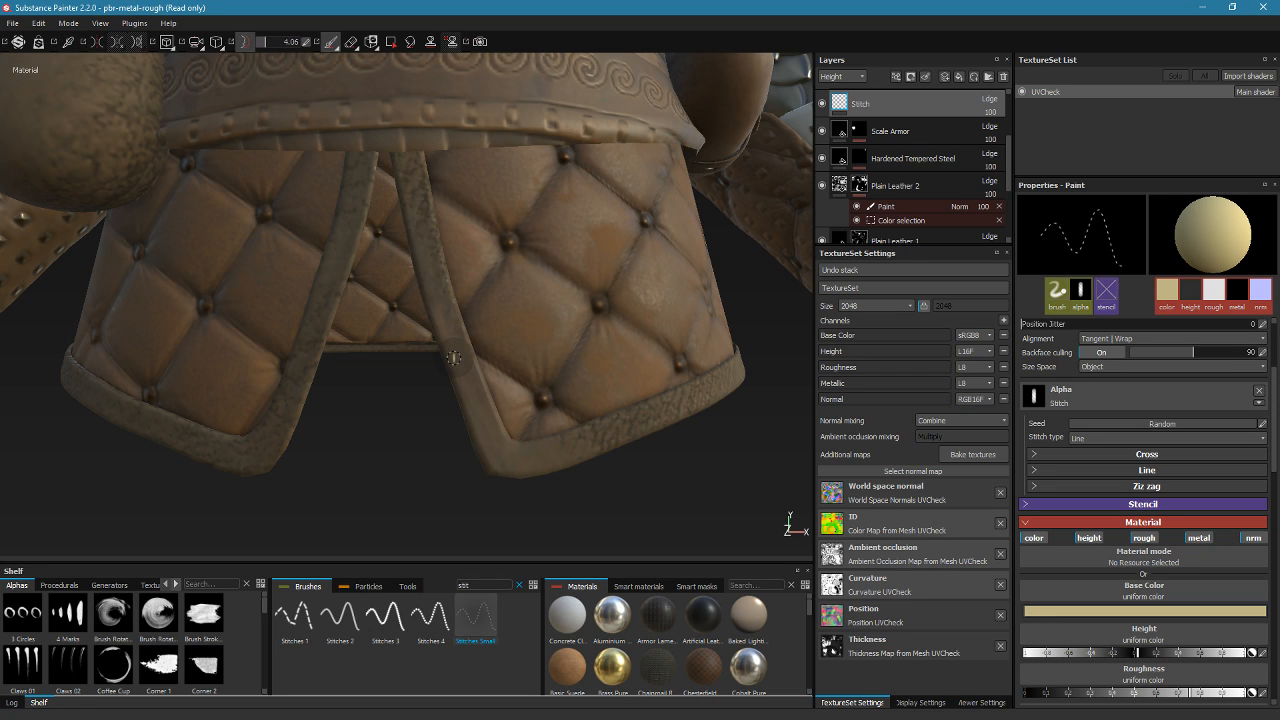
Raise the stitch height to about 0.1, test it on the skirt trim's vertical edge, and undo the test stroke
drag(1142, 655, 1152, 655)
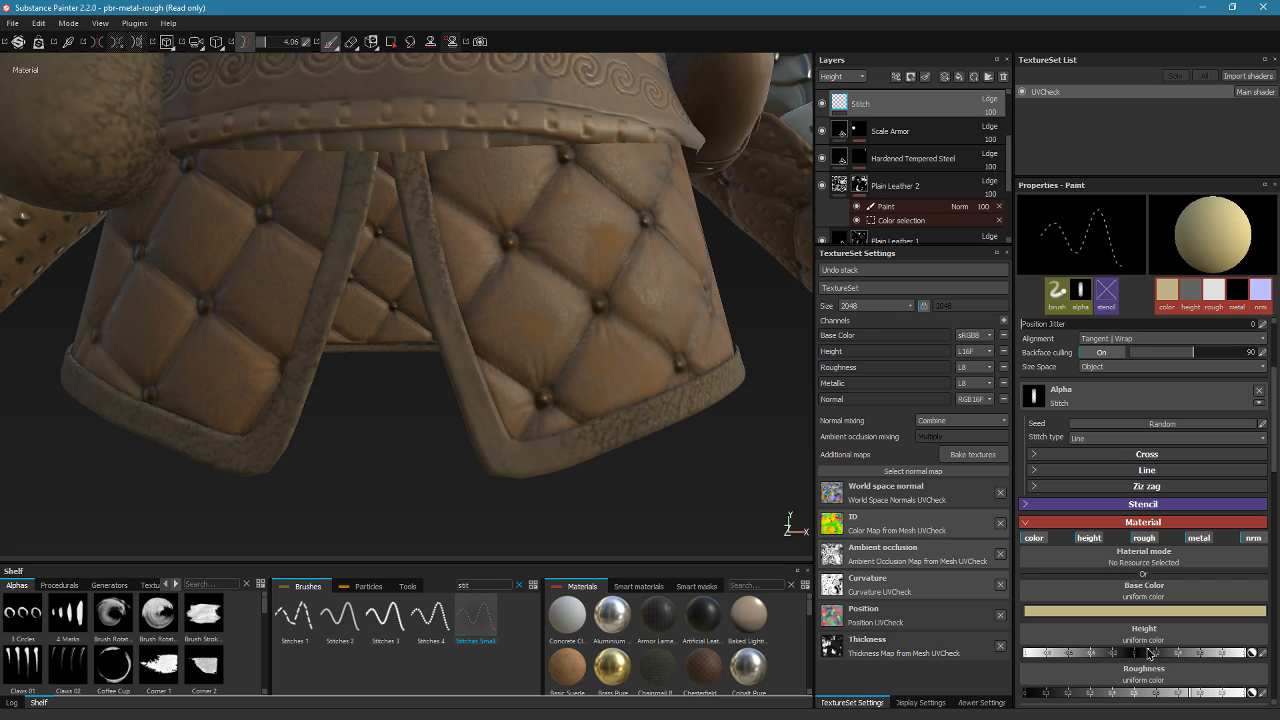
drag(405, 152, 437, 281)
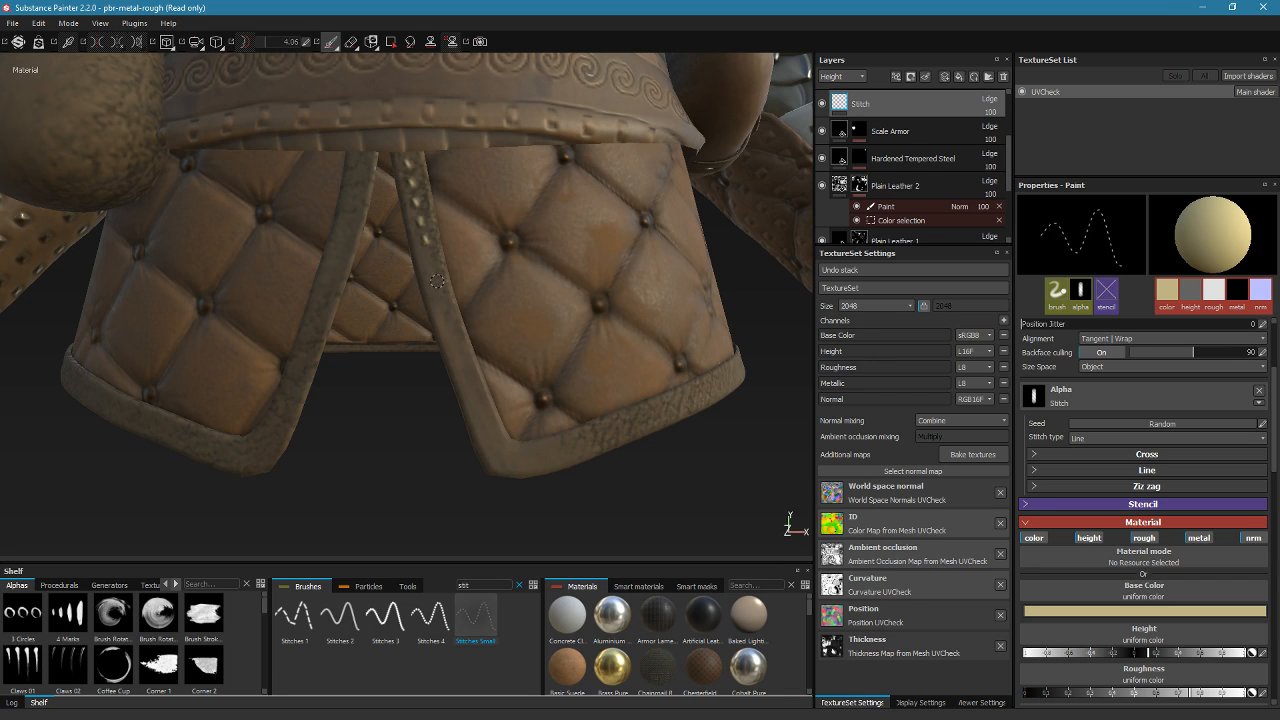
key(ctrl+z)
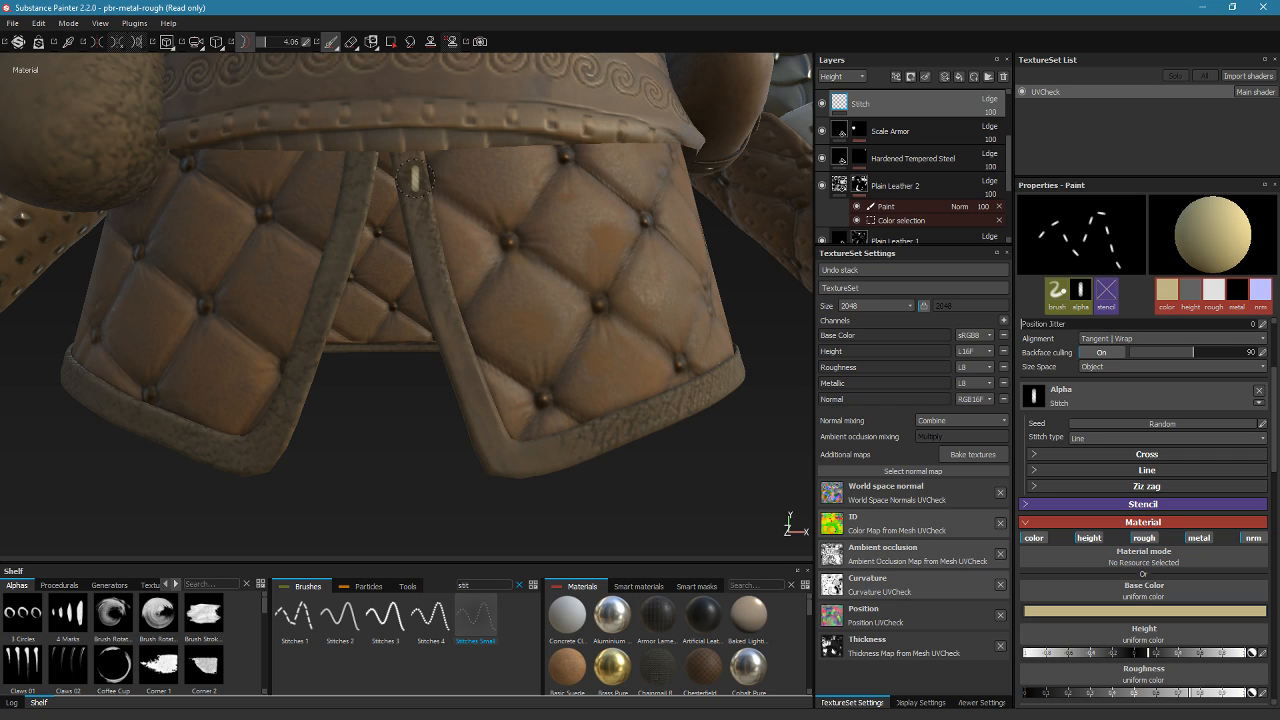
Try stitches down the skirt trim's front edge and along the hem around the side to the back
mouse_move(409, 156)
mouse_down()
mouse_move(486, 437)
mouse_move(521, 467)
mouse_move(579, 466)
mouse_move(635, 439)
mouse_move(640, 421)
mouse_up()
mouse_move(702, 460)
alt+mouse_down()
mouse_move(711, 443)
mouse_move(636, 467)
mouse_move(538, 385)
mouse_move(570, 338)
mouse_move(583, 437)
mouse_move(560, 425)
alt+mouse_up()
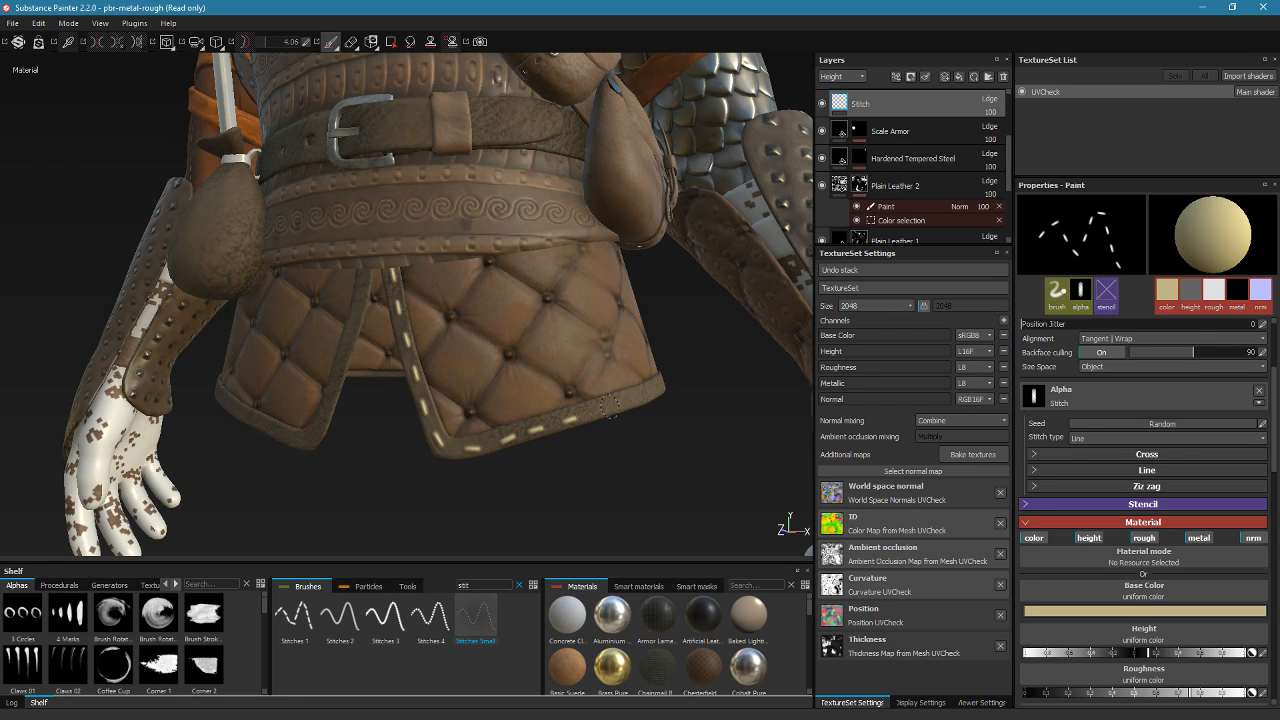
mouse_move(652, 393)
alt+mouse_down()
mouse_move(663, 429)
mouse_move(700, 409)
mouse_move(508, 428)
alt+mouse_up()
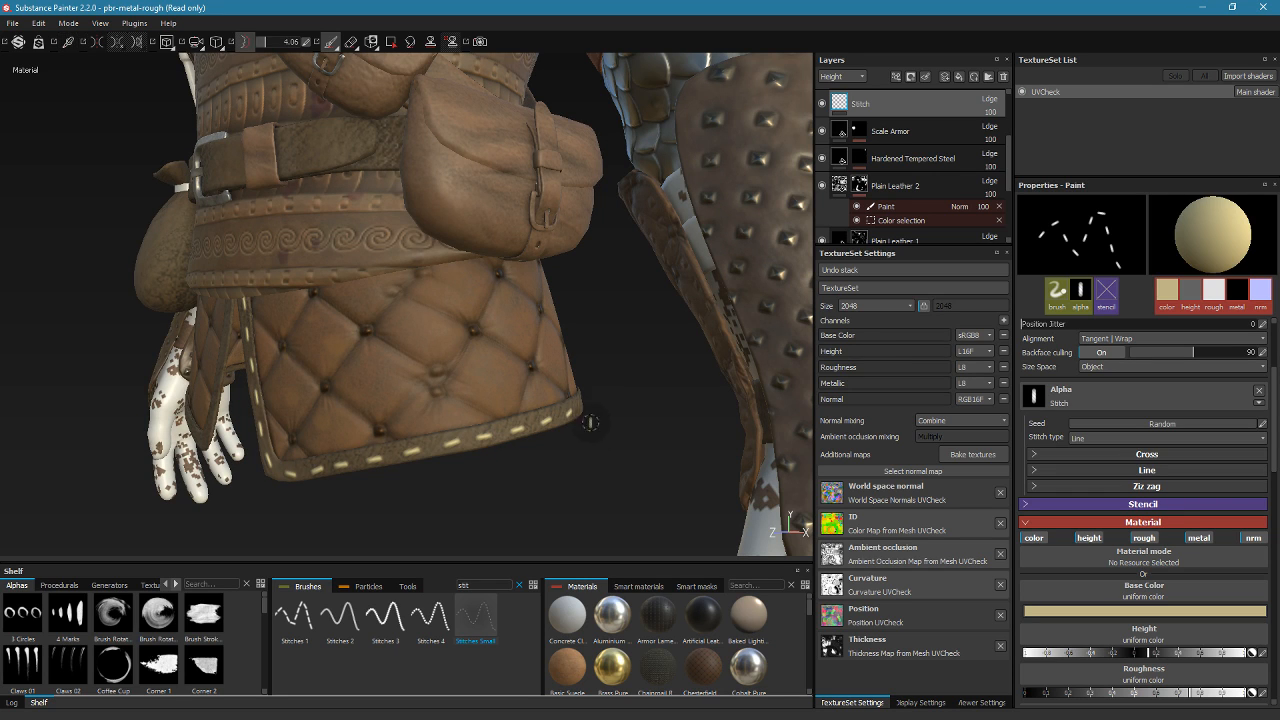
mouse_move(612, 440)
alt+mouse_down()
mouse_move(569, 432)
mouse_move(620, 432)
mouse_move(484, 442)
mouse_move(570, 450)
alt+mouse_up()
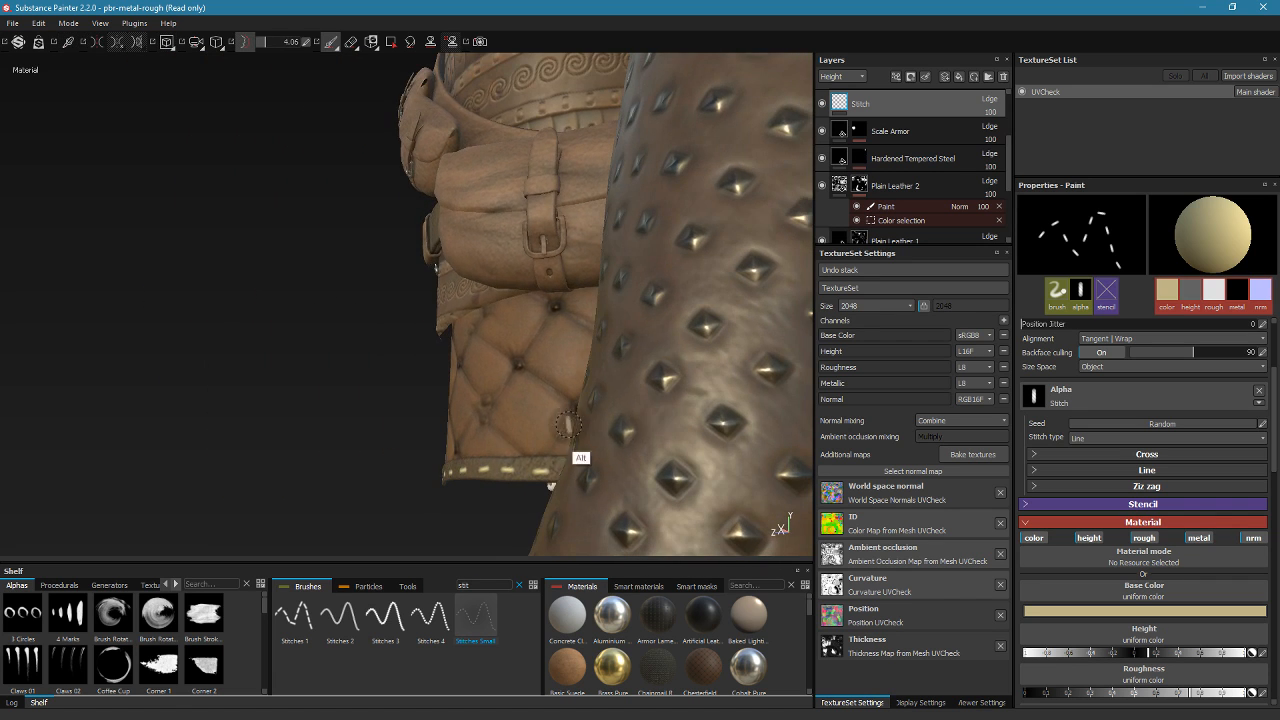
mouse_move(309, 354)
alt+mouse_down()
mouse_move(180, 340)
mouse_move(542, 410)
alt+mouse_up()
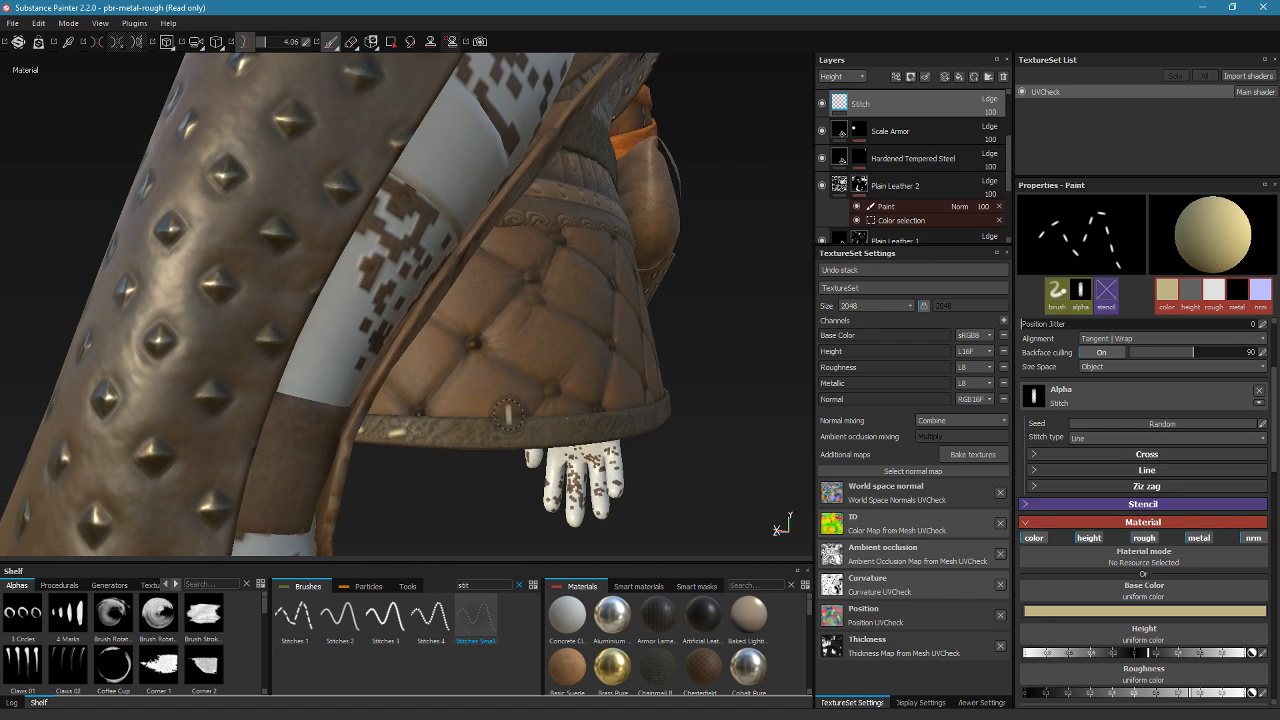
drag(428, 430, 517, 441)
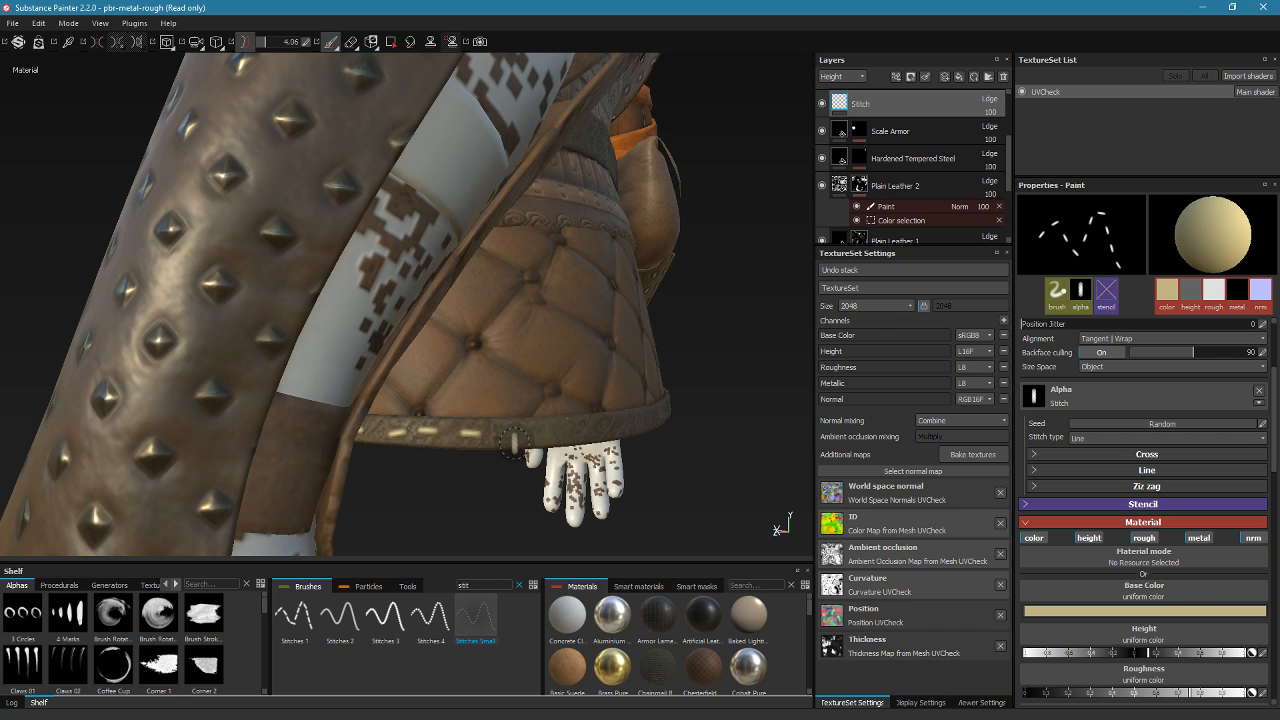
Undo the stitches on the skirt trim and reduce the brush size for finer thread
alt+drag(463, 477, 646, 463)
mouse_move(443, 450)
alt+shift+mouse_down()
mouse_move(708, 430)
mouse_move(437, 480)
mouse_move(579, 418)
mouse_move(458, 438)
mouse_move(454, 427)
alt+shift+mouse_up()
key(ctrl+z)
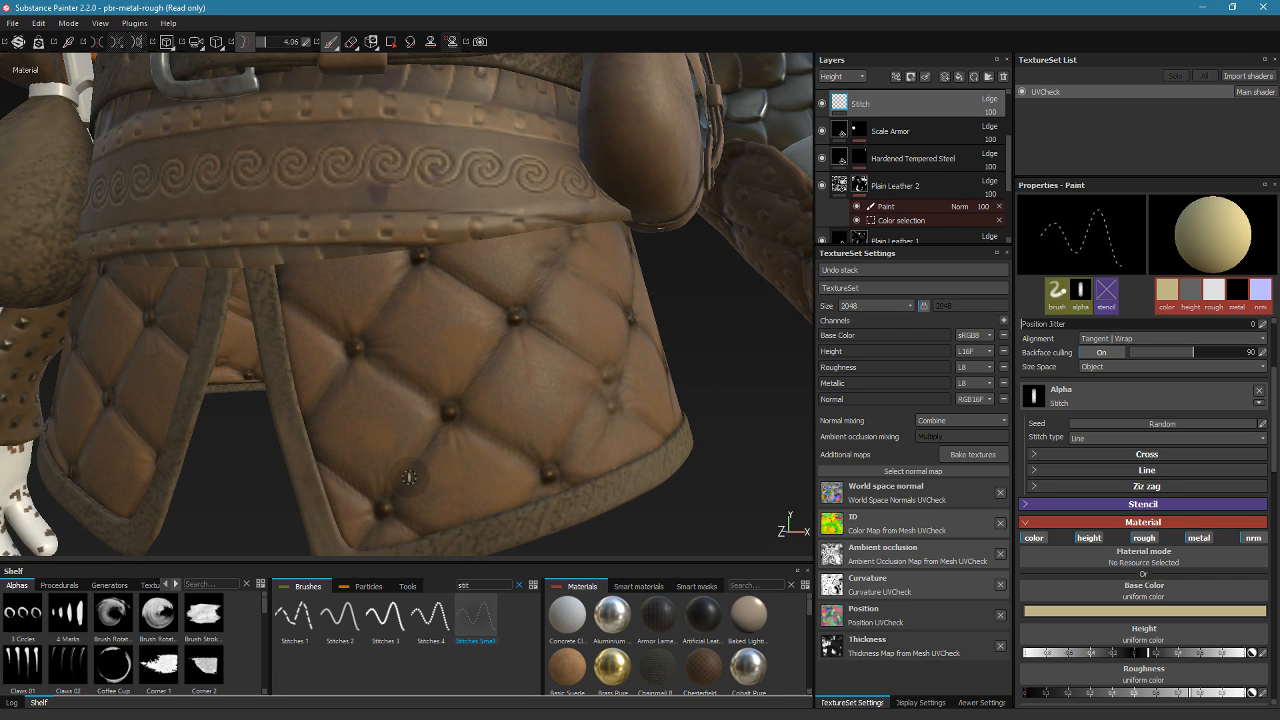
Set the stitch base color to a lighter, warmer tan with R 0.597, G 0.439, B 0.304
click(1155, 611)
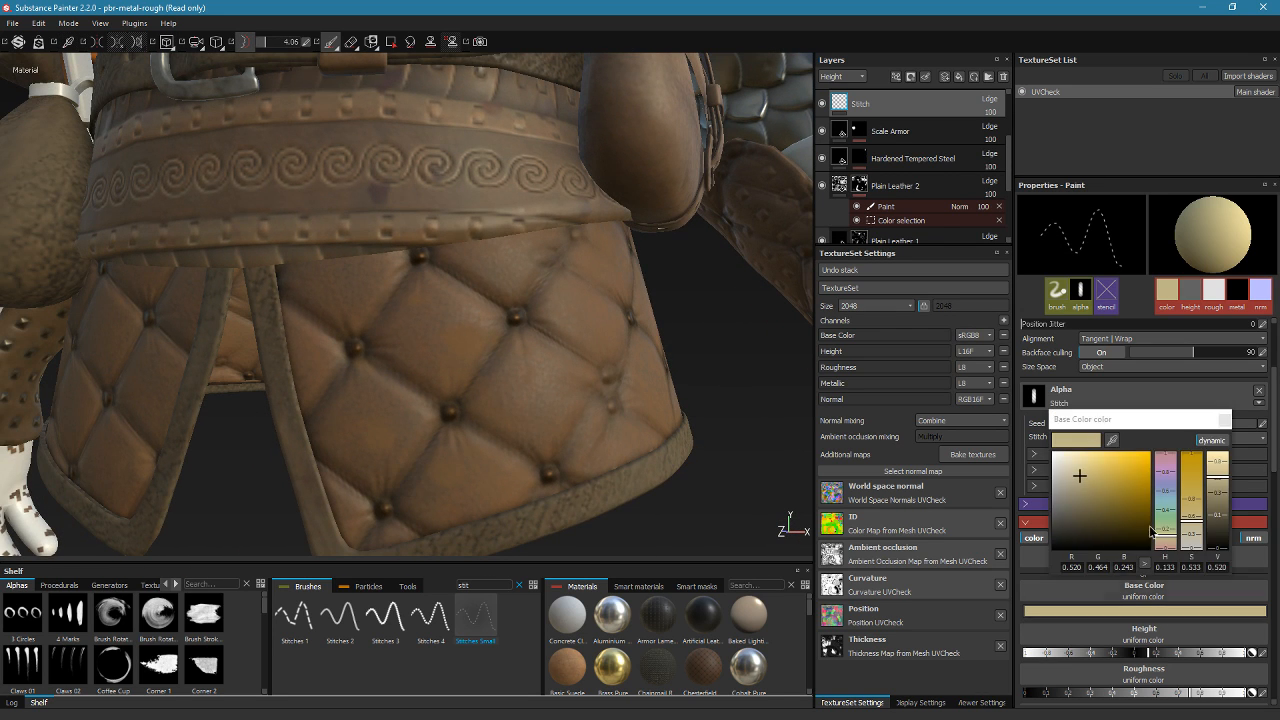
click(1077, 473)
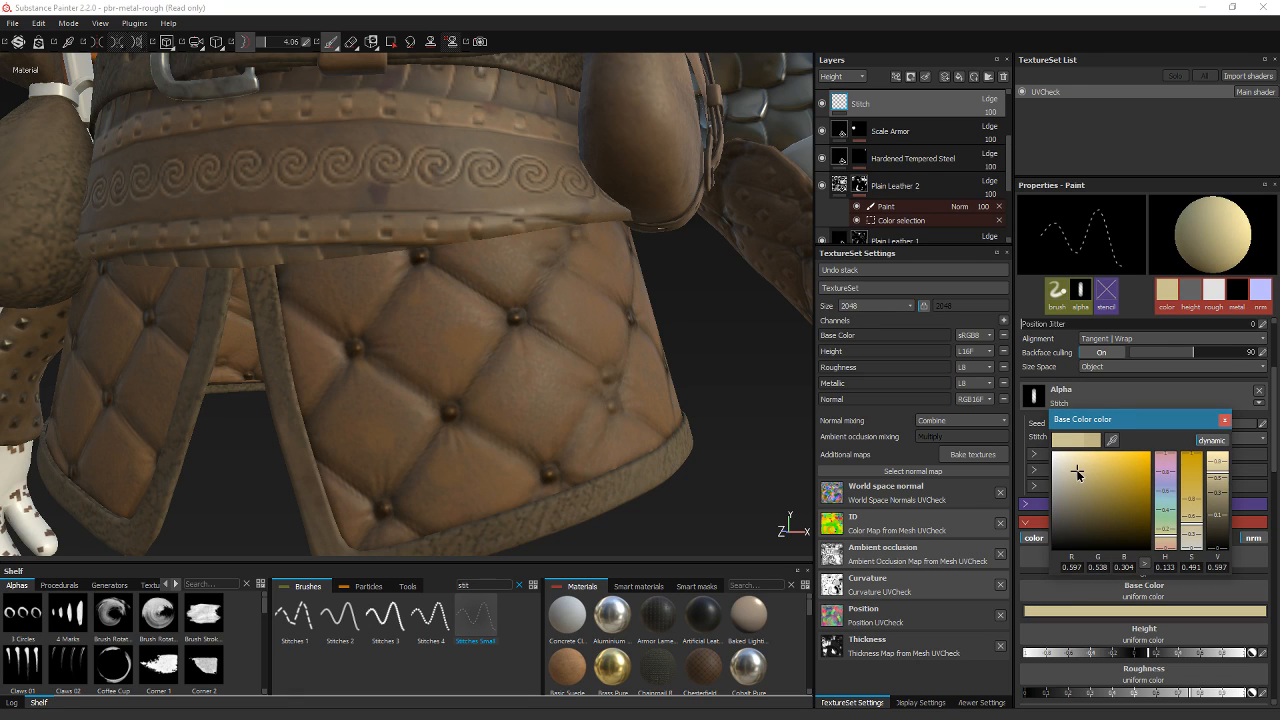
drag(1170, 540, 1172, 545)
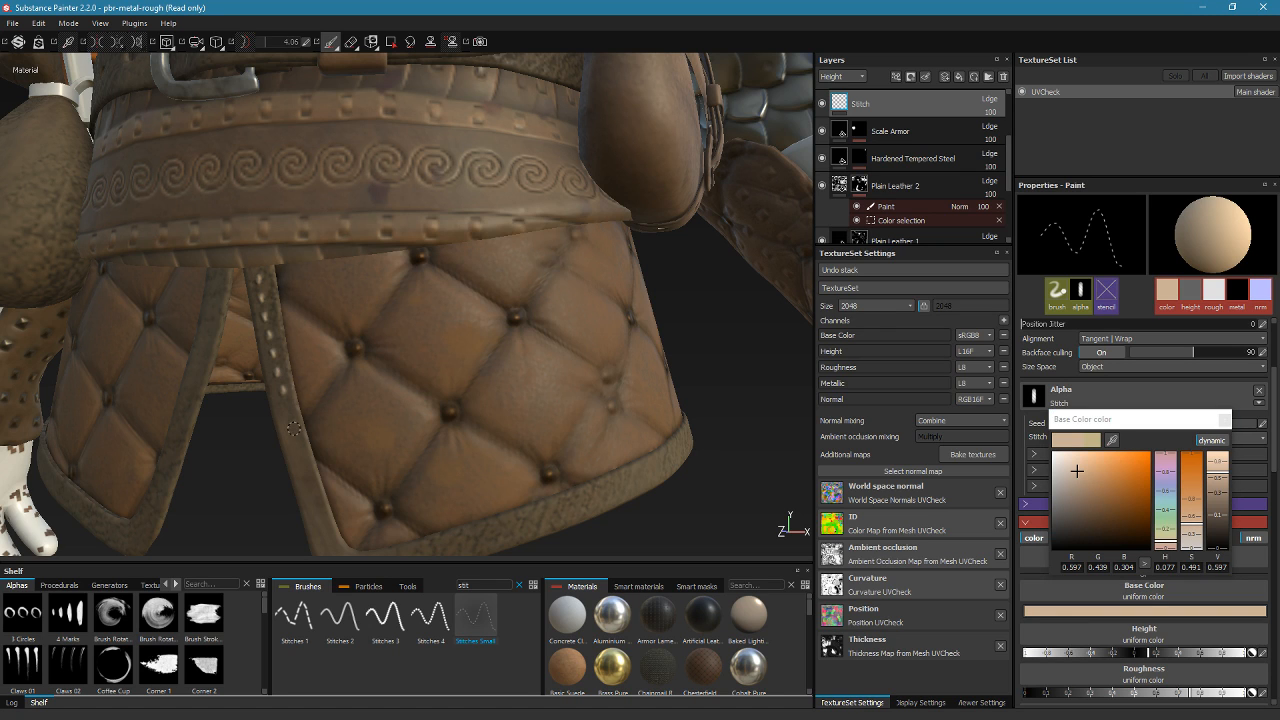
Try the finer stitches down the trim's front edge and around the side hem, and undo them
drag(294, 429, 323, 531)
alt+middle_drag(363, 510, 345, 333)
mouse_move(300, 350)
mouse_down()
mouse_move(321, 391)
mouse_move(344, 394)
mouse_move(532, 331)
mouse_up()
mouse_move(626, 370)
alt+shift+mouse_down()
mouse_move(594, 380)
mouse_move(619, 366)
alt+shift+mouse_up()
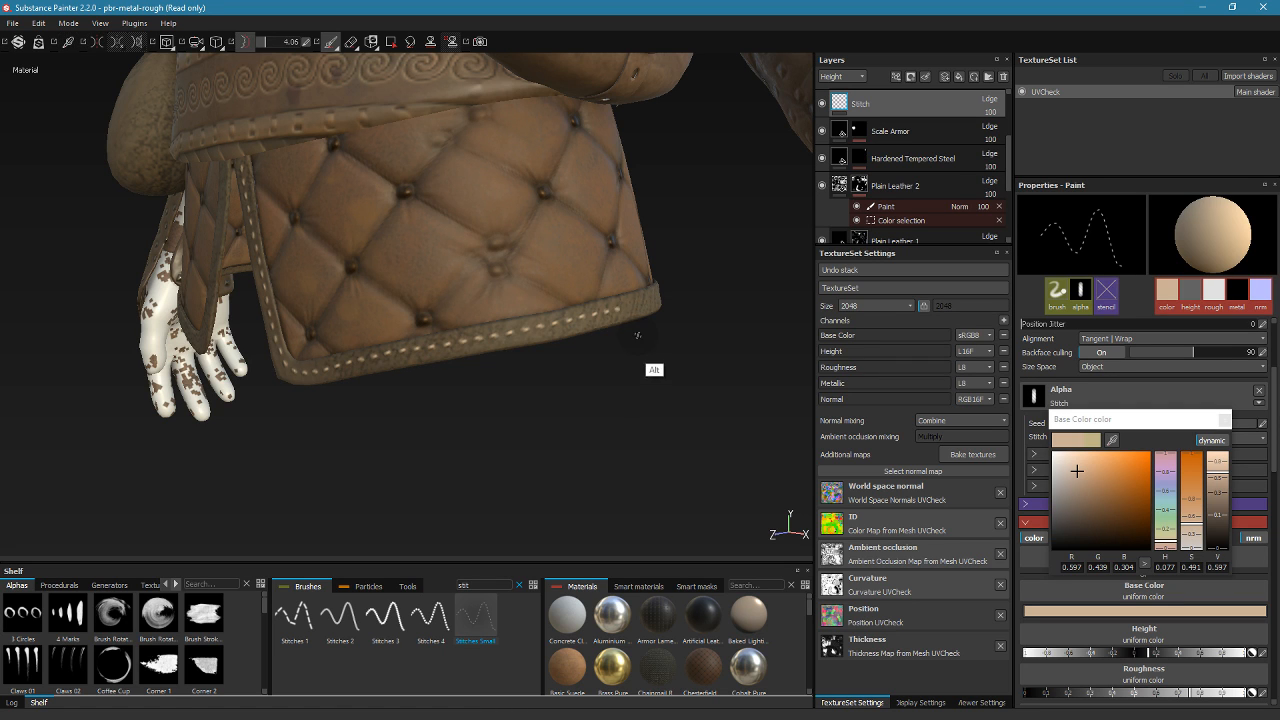
mouse_move(654, 369)
alt+shift+mouse_down()
mouse_move(511, 351)
mouse_move(597, 349)
alt+shift+mouse_up()
alt+drag(518, 371, 505, 340)
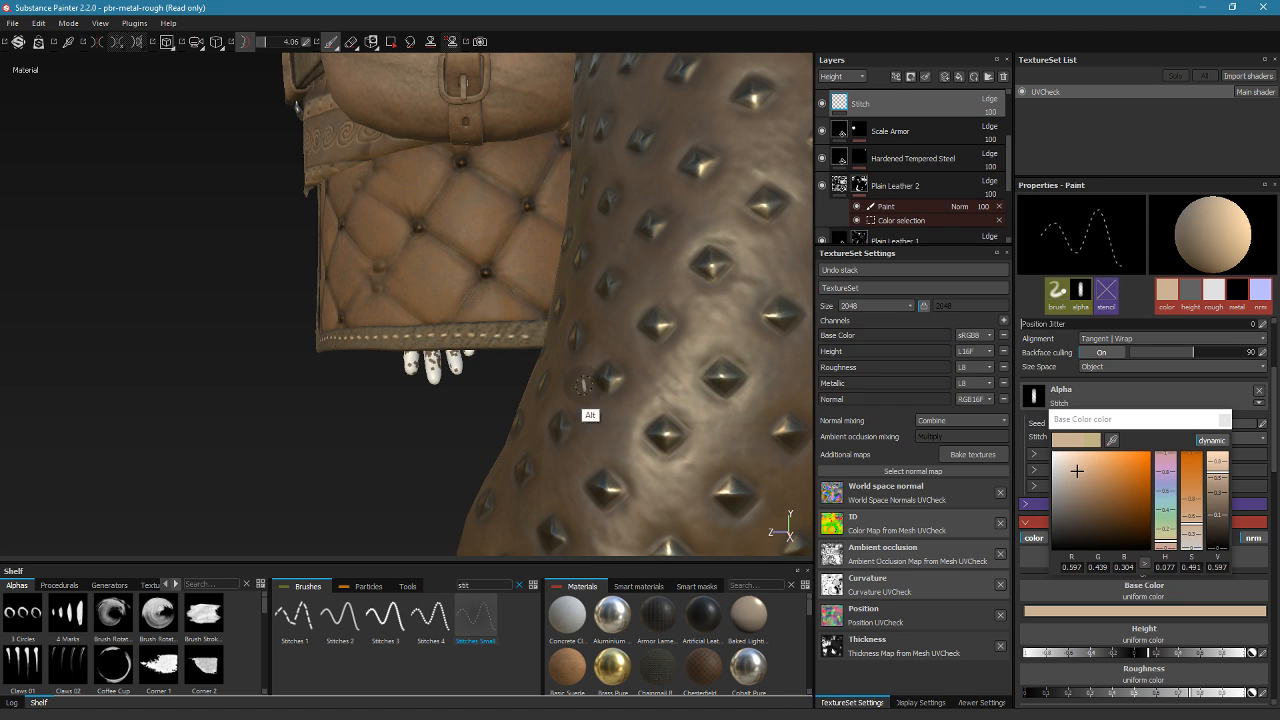
mouse_move(586, 414)
alt+mouse_down()
mouse_move(563, 374)
mouse_move(318, 318)
alt+mouse_up()
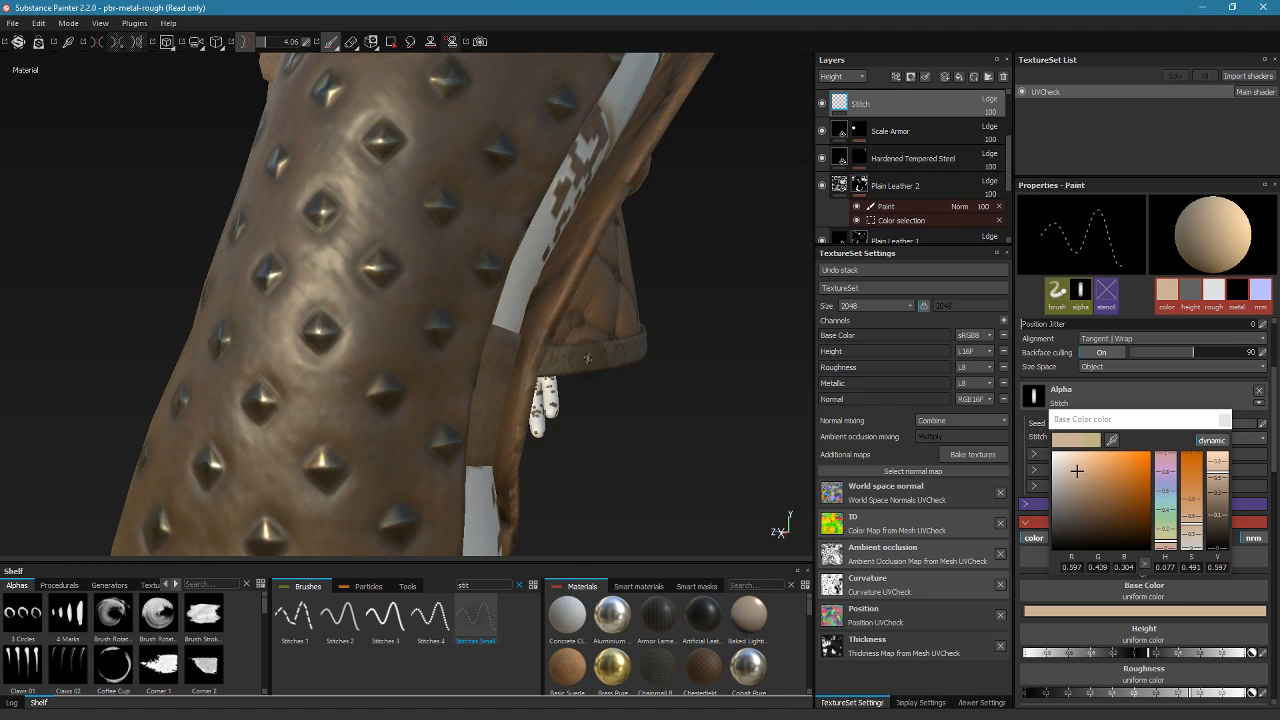
alt+drag(575, 362, 663, 391)
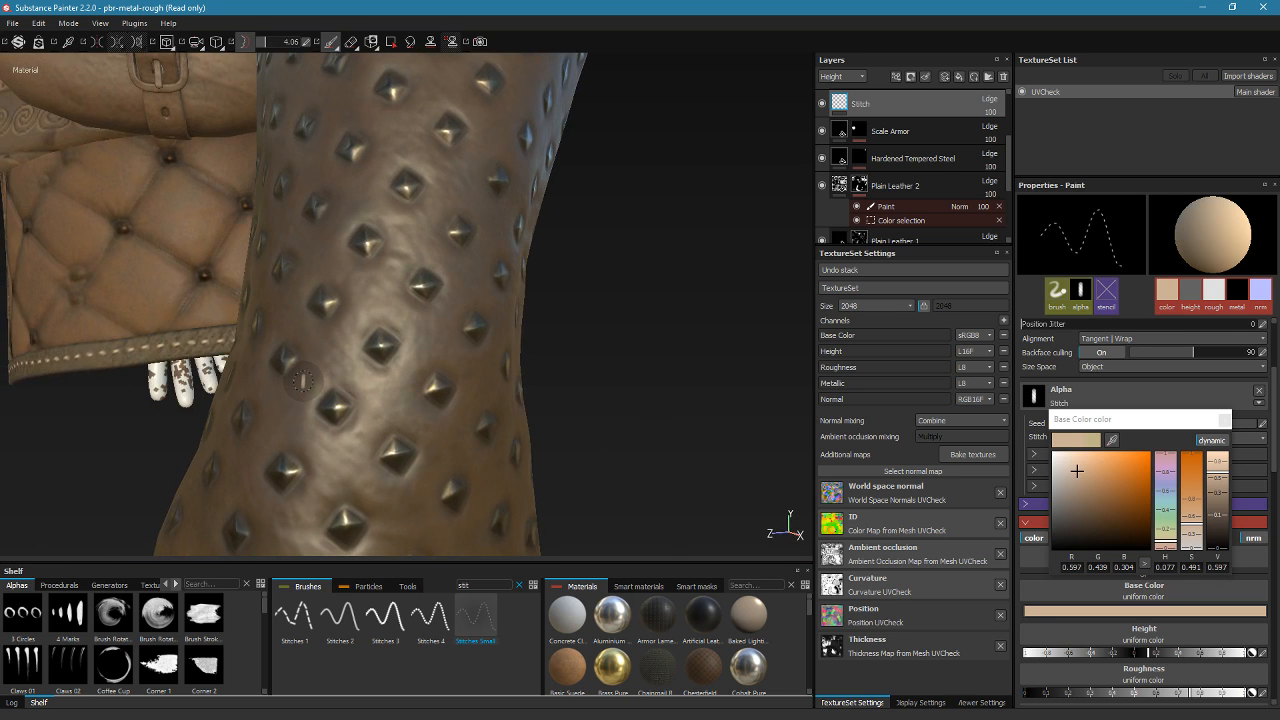
alt+drag(304, 380, 654, 371)
alt+drag(320, 356, 640, 368)
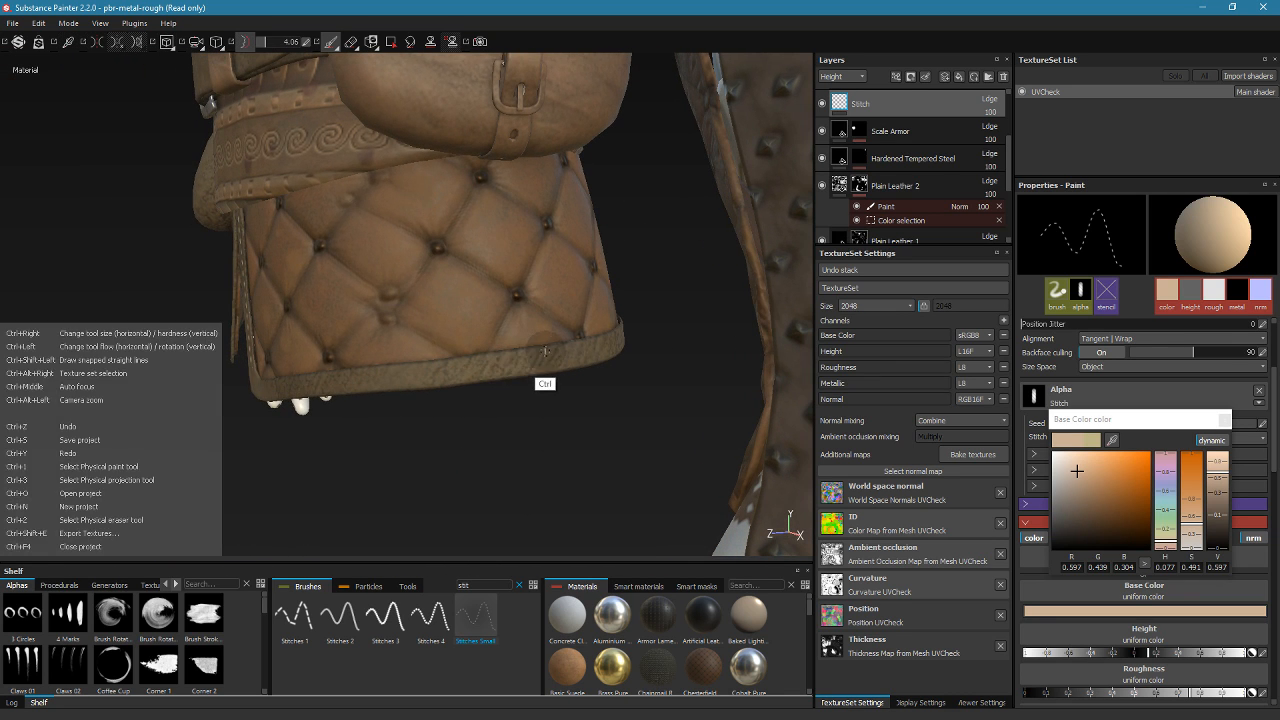
Turn on symmetry and paint fine mirrored stitches down the skirt's front edges and along the front hem
alt+drag(362, 362, 364, 236)
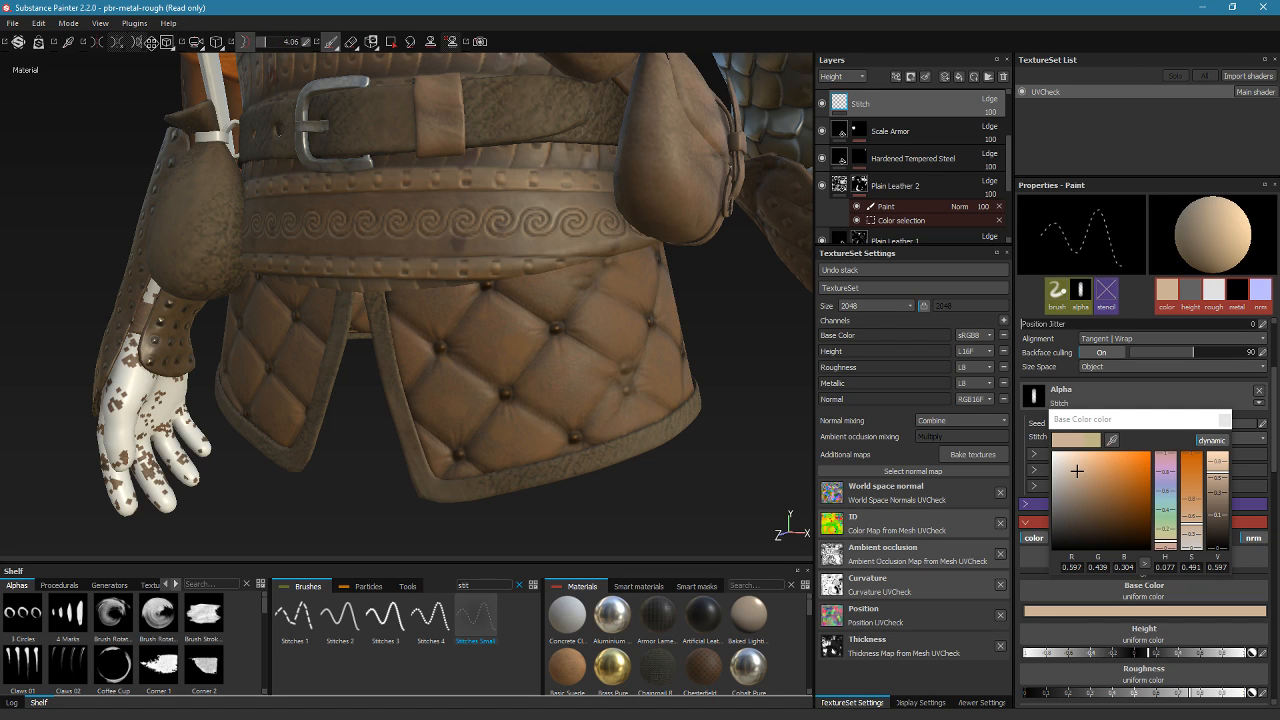
click(99, 46)
alt+drag(451, 321, 546, 315)
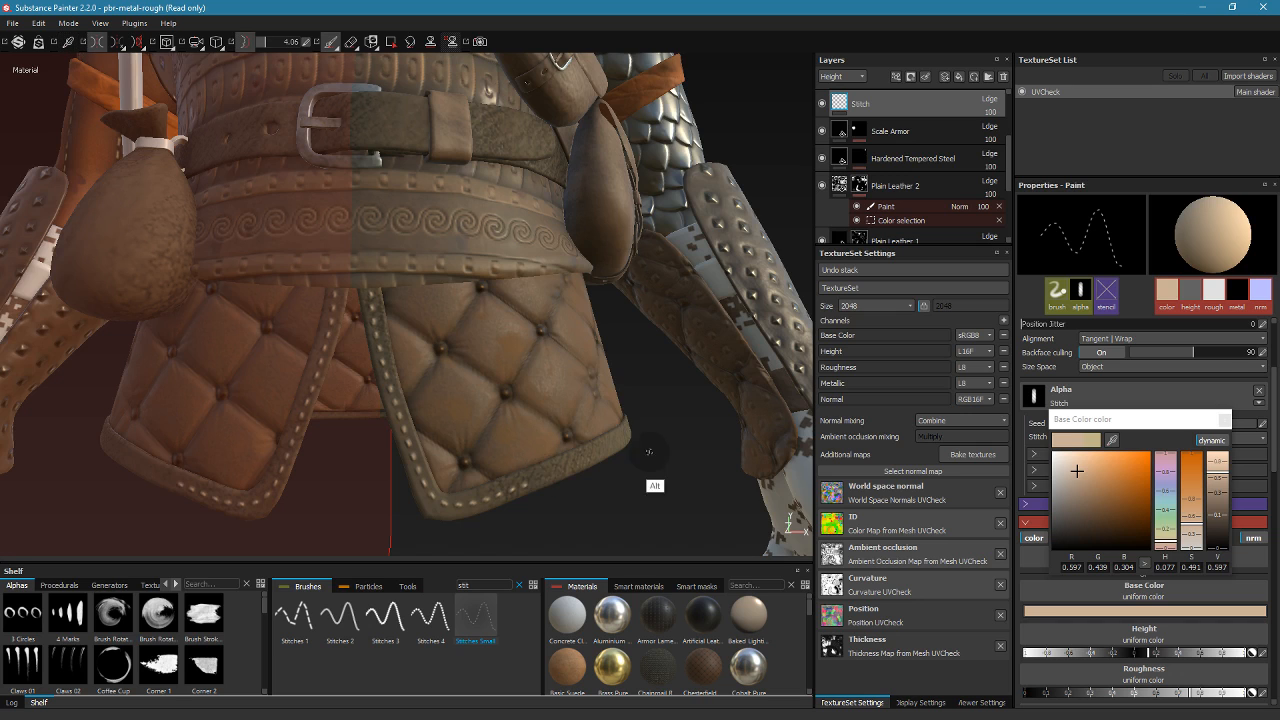
alt+drag(543, 478, 592, 460)
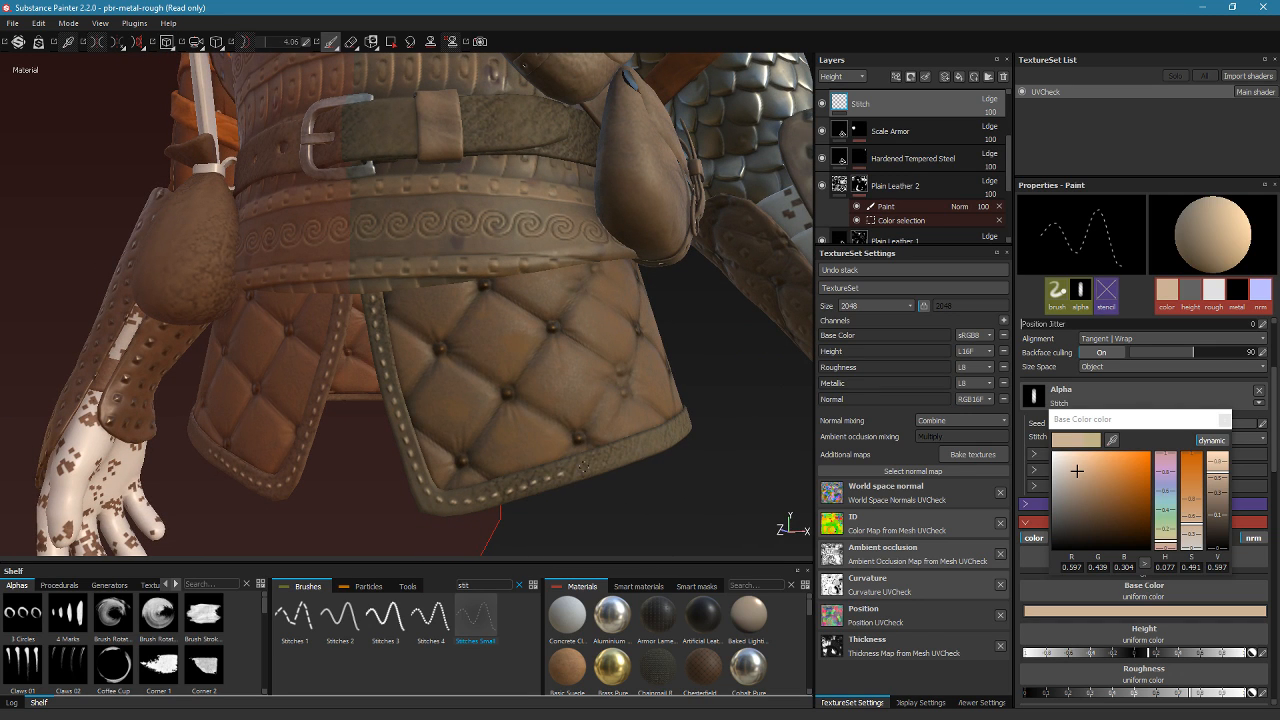
alt+drag(665, 437, 686, 468)
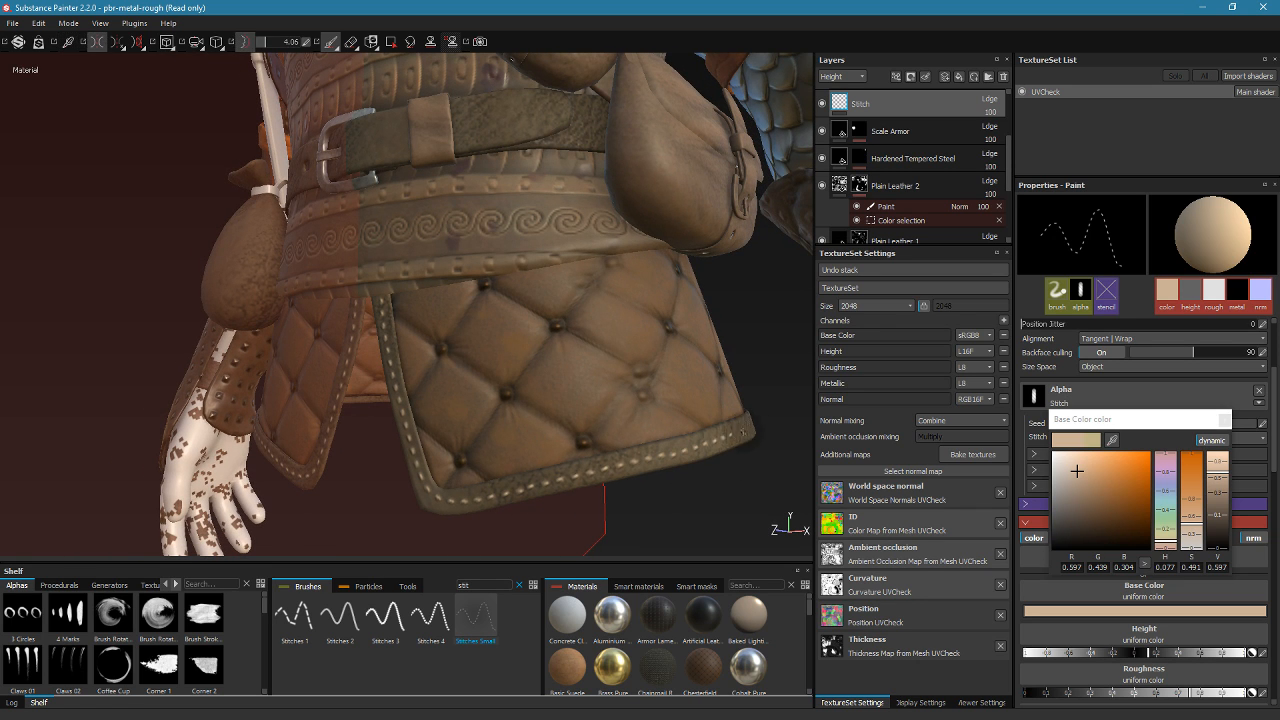
Continue the mirrored stitches along the hem around to the back, undoing the stretch that crosses the symmetry plane
mouse_move(735, 432)
alt+mouse_down()
mouse_move(641, 457)
mouse_move(650, 446)
mouse_move(509, 411)
mouse_move(475, 421)
alt+mouse_up()
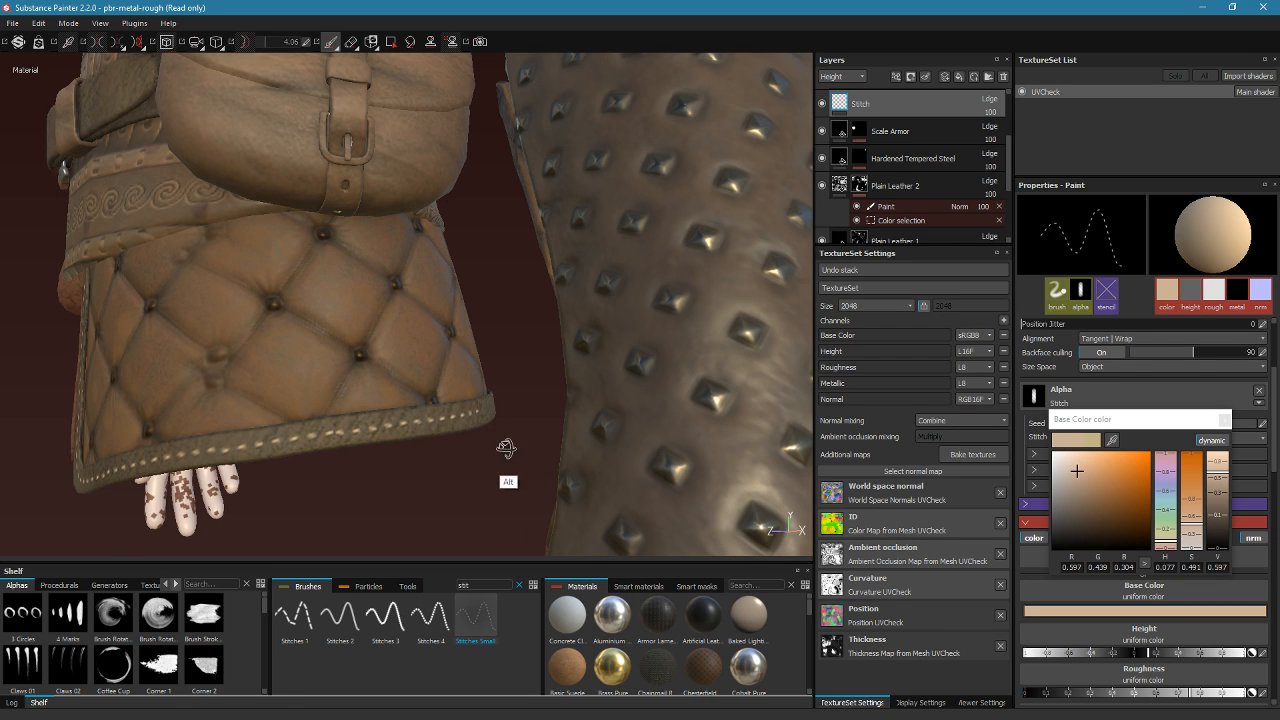
alt+drag(503, 449, 335, 456)
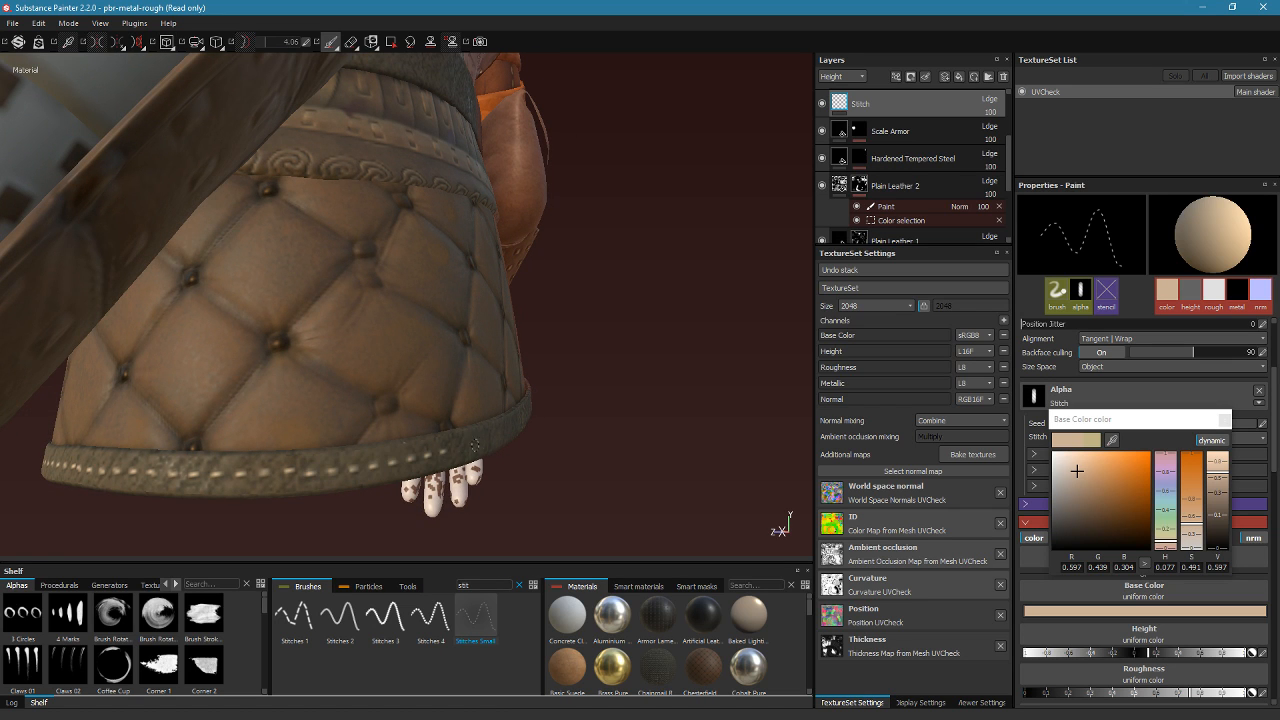
alt+drag(473, 444, 345, 461)
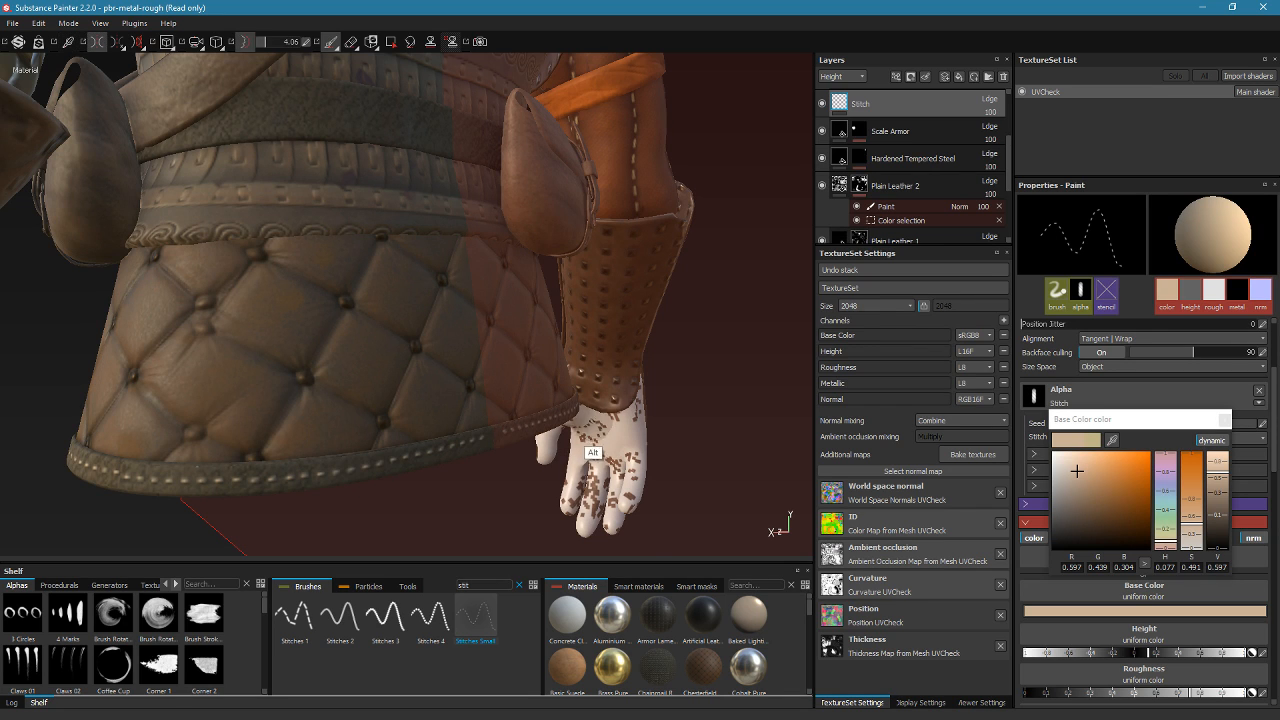
mouse_move(593, 421)
alt+mouse_down()
mouse_move(534, 445)
mouse_move(393, 429)
mouse_move(405, 430)
alt+mouse_up()
alt+drag(537, 450, 462, 290)
alt+drag(543, 385, 582, 502)
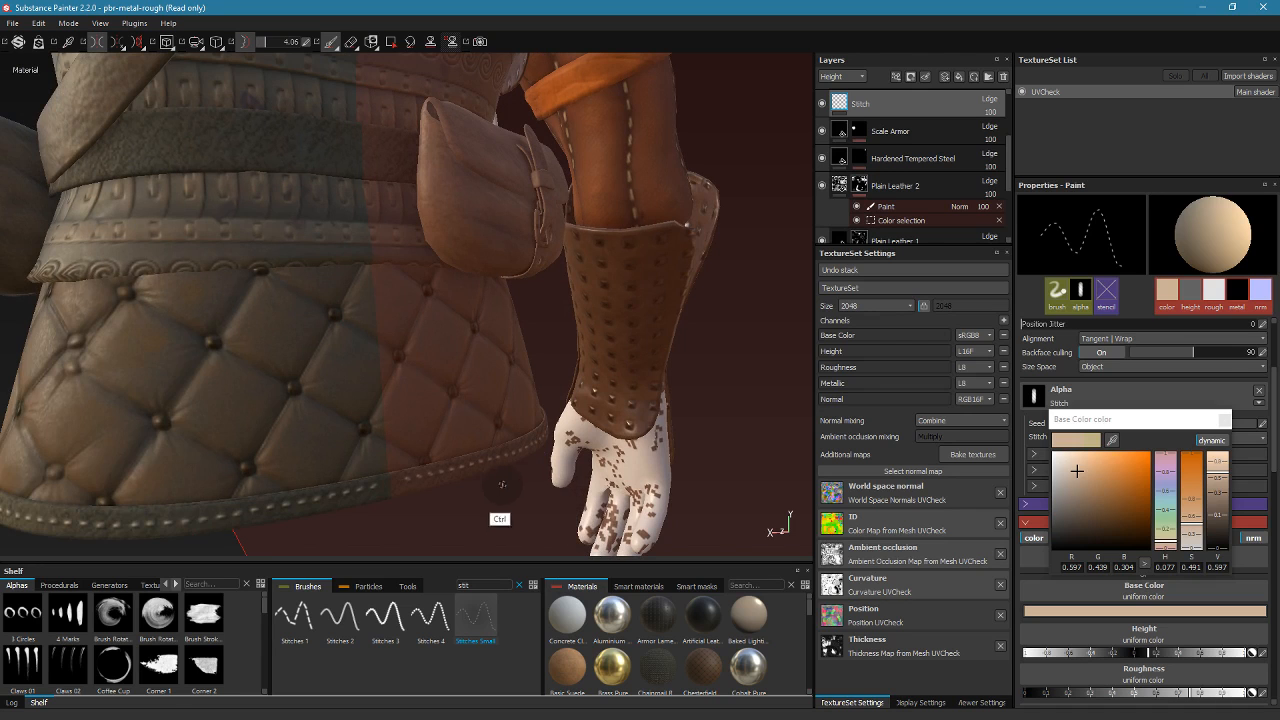
alt+drag(395, 508, 513, 457)
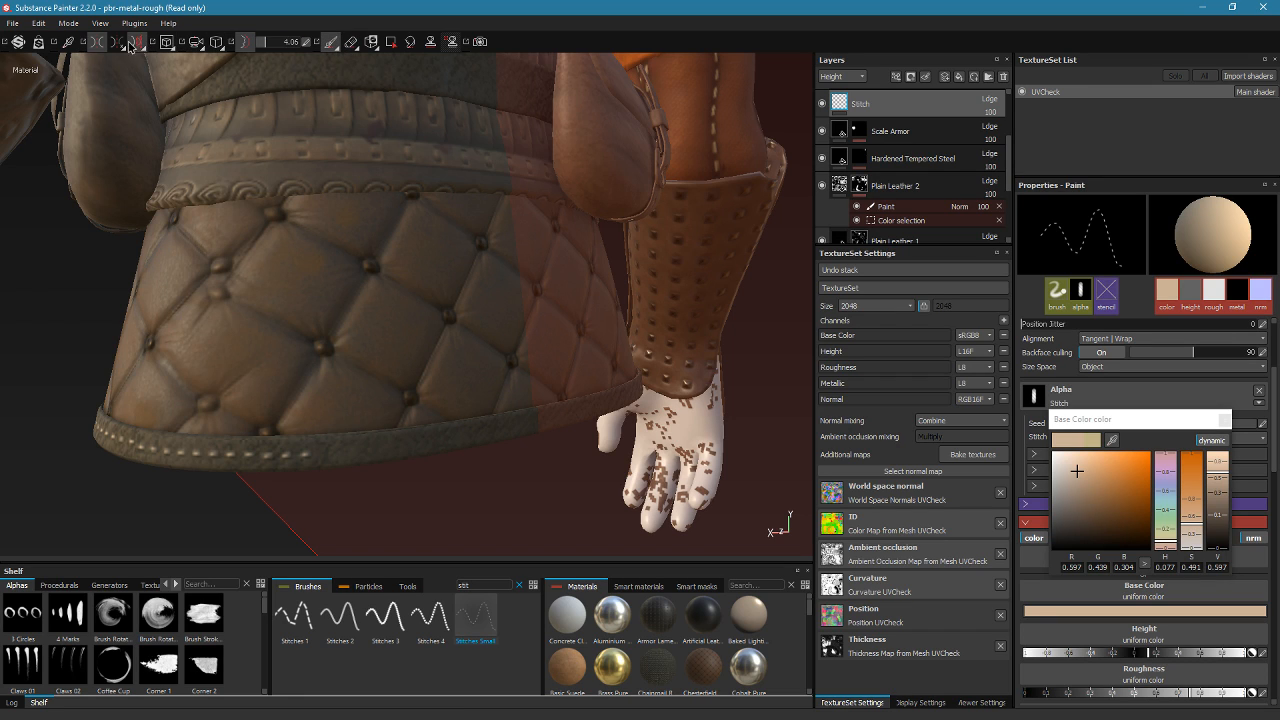
Turn off symmetry and stitch the remaining part of the skirt's back hem
click(97, 45)
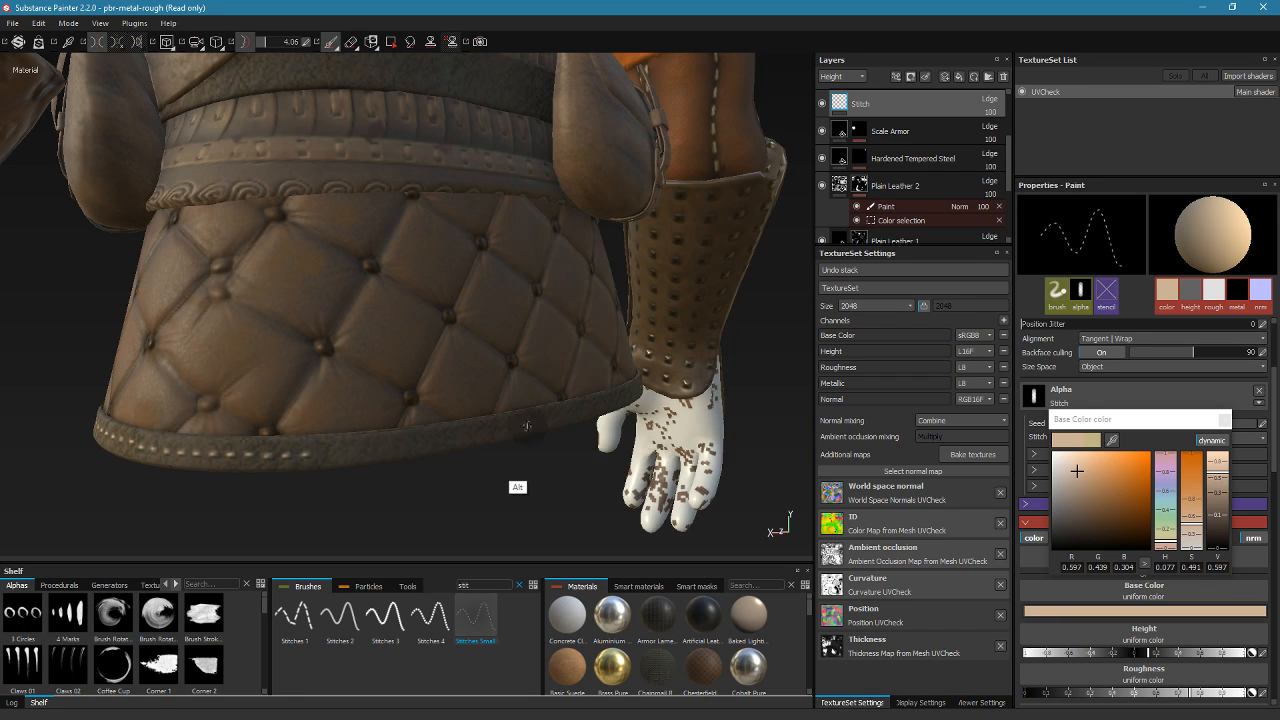
alt+drag(527, 426, 433, 452)
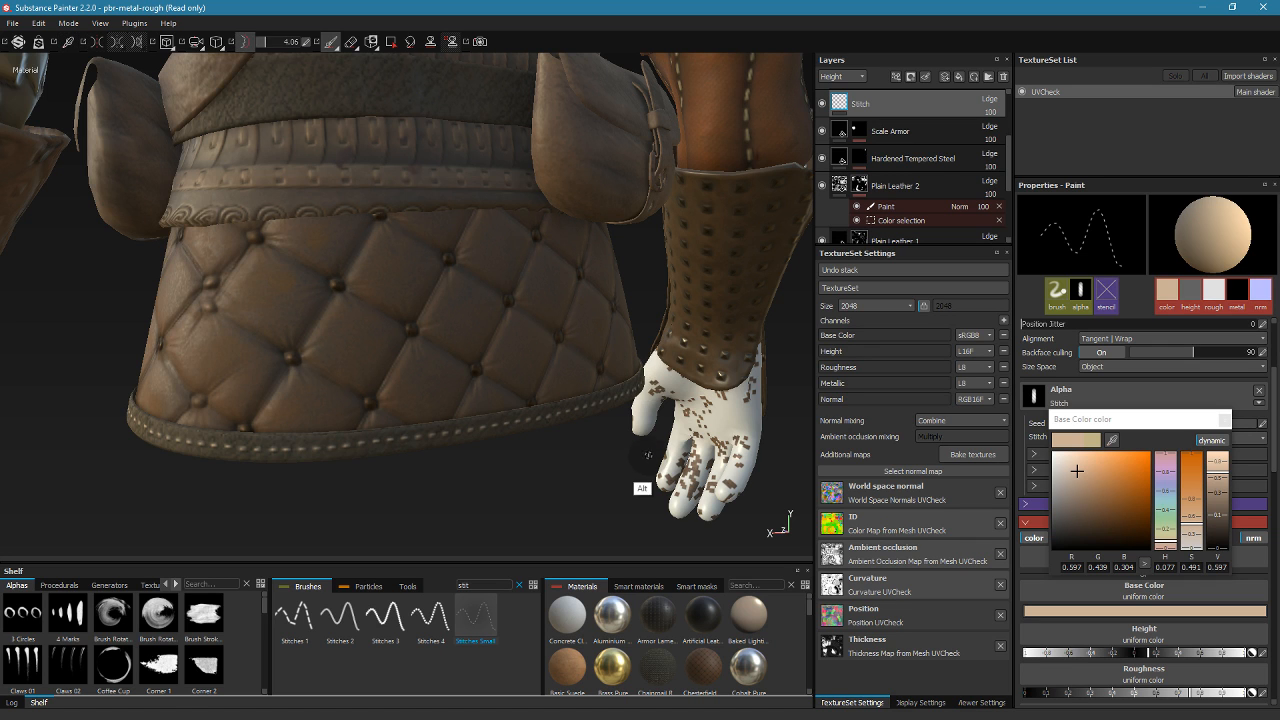
alt+drag(648, 462, 790, 348)
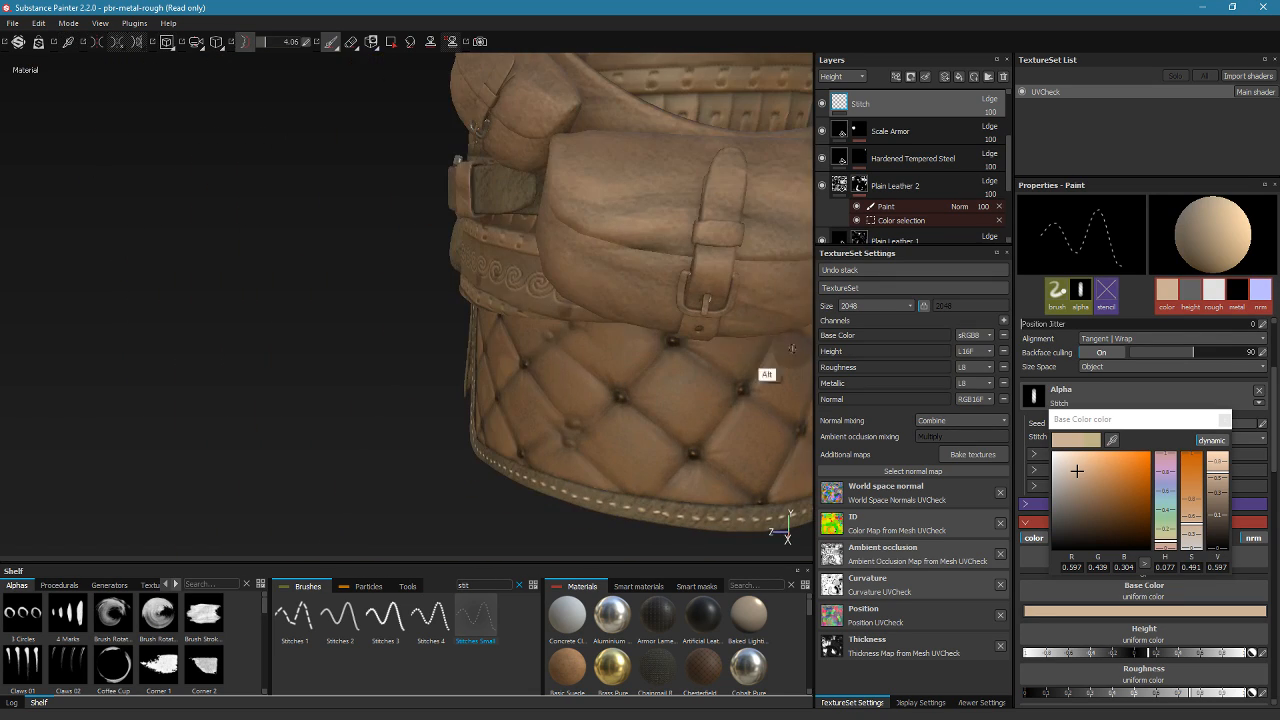
Paint stitches along the side pouch's flap edge, from its front side past the buckle to the far side
alt+drag(556, 364, 567, 315)
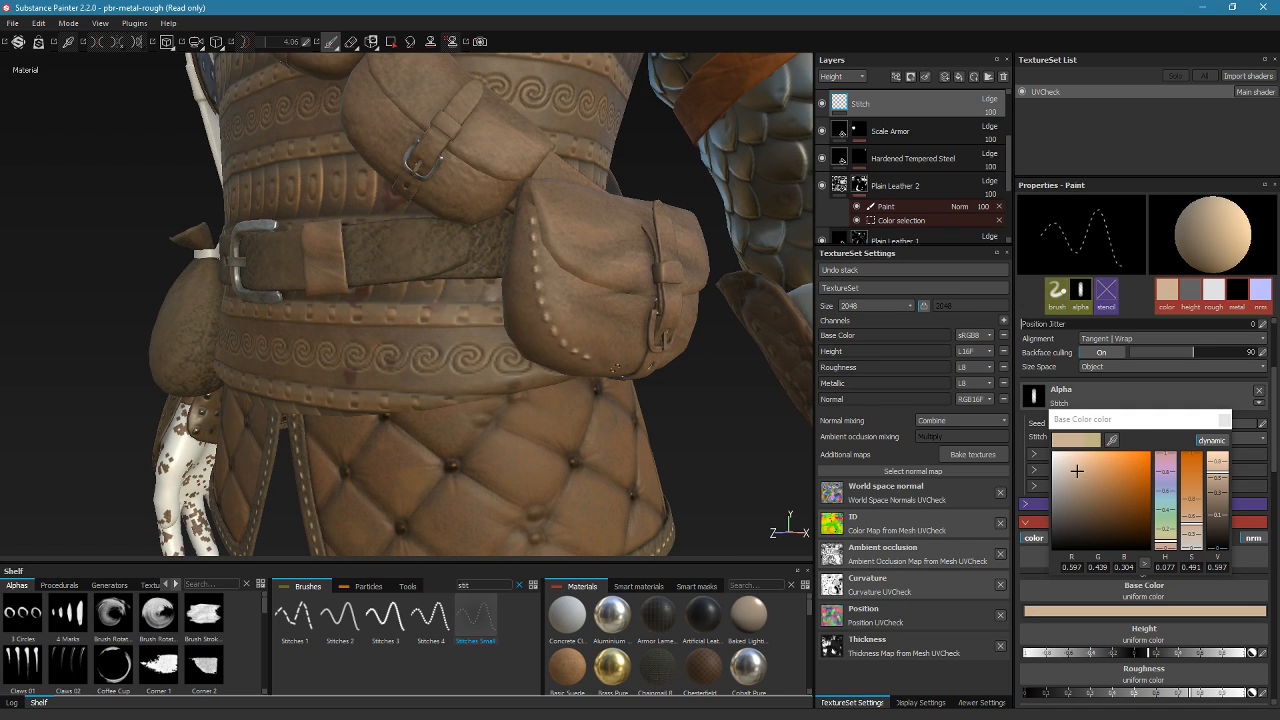
alt+drag(760, 340, 657, 327)
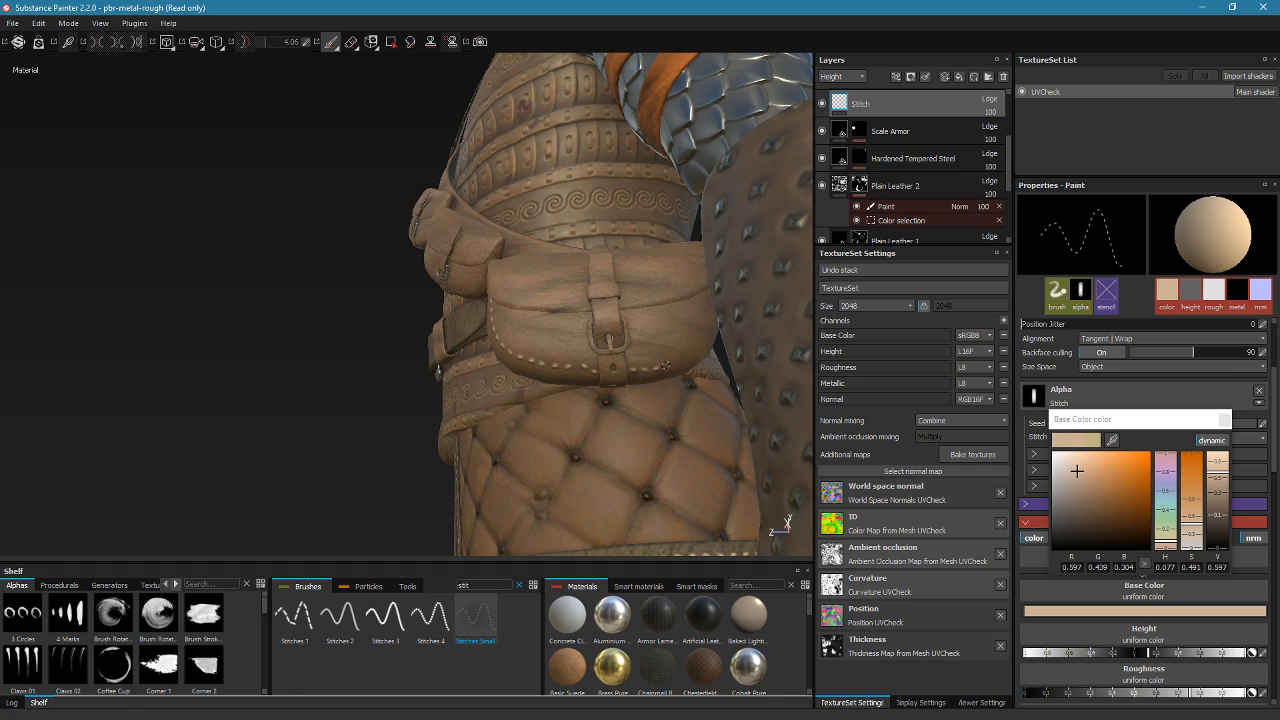
alt+drag(706, 376, 640, 342)
alt+right_drag(640, 342, 711, 494)
alt+right_drag(639, 356, 696, 474)
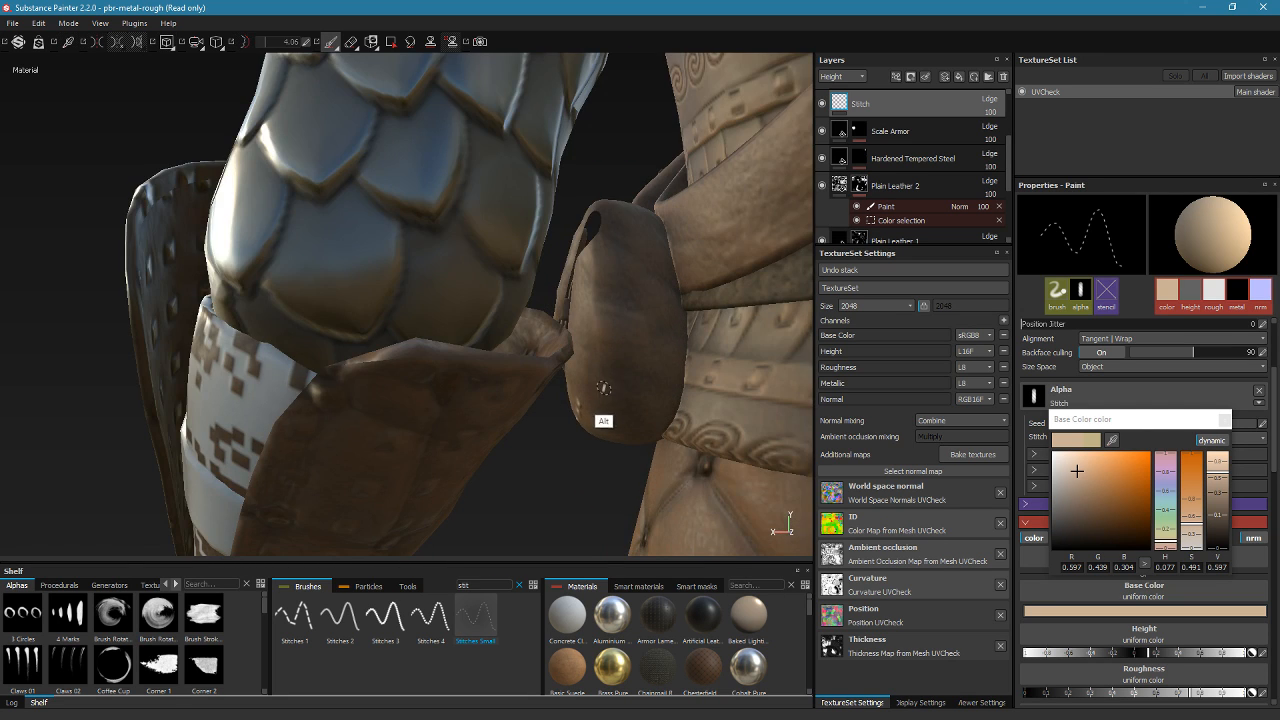
alt+drag(603, 388, 579, 297)
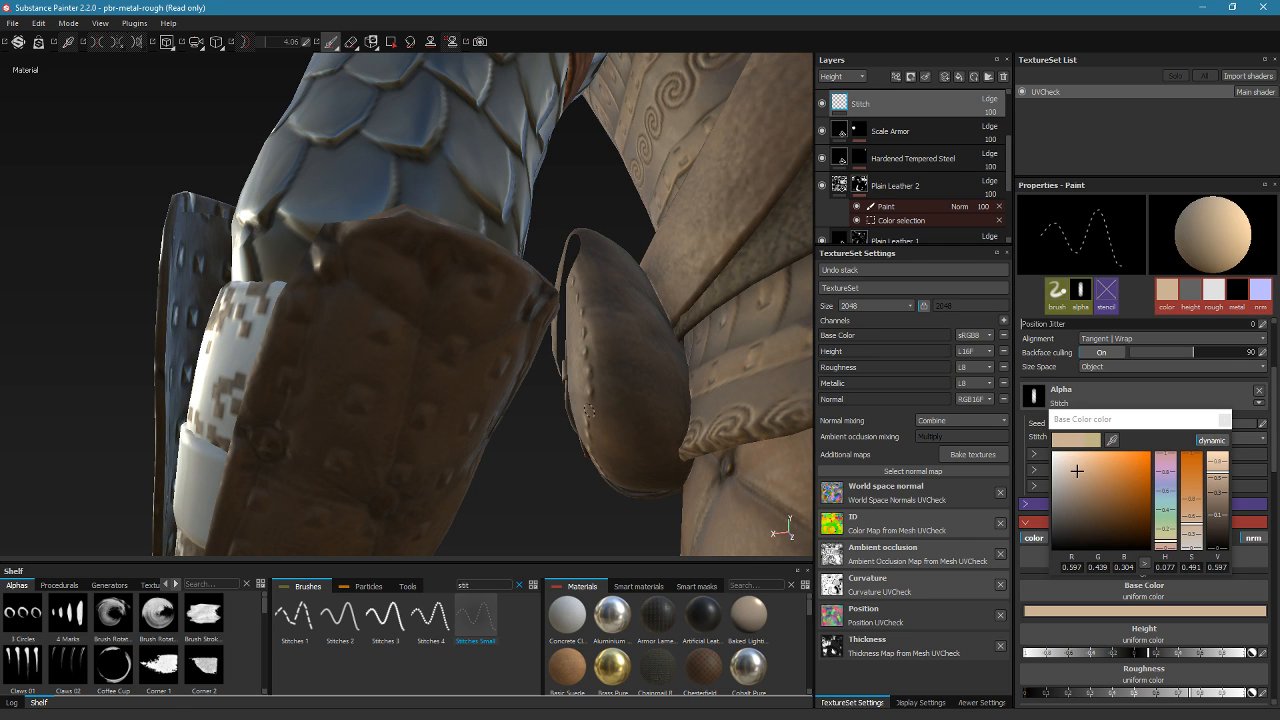
alt+drag(643, 398, 900, 354)
alt+right_drag(652, 428, 627, 413)
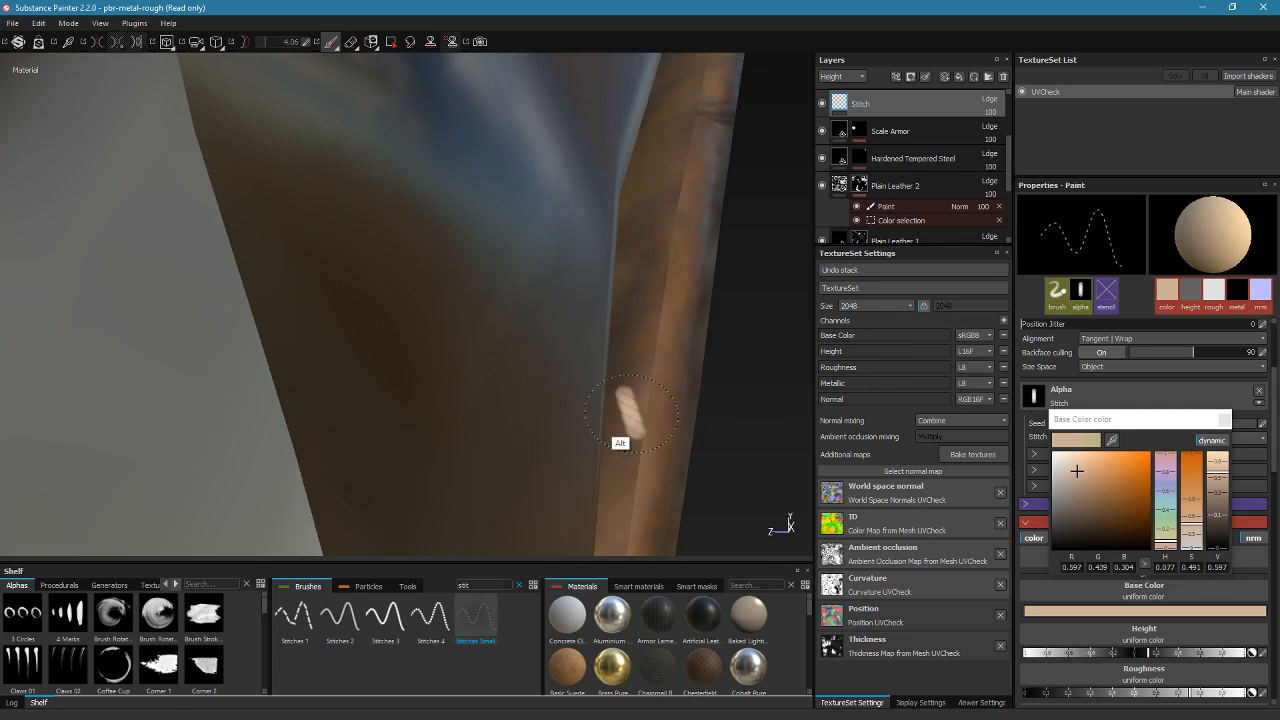
alt+drag(631, 413, 757, 422)
ctrl+alt+drag(662, 253, 470, 290)
mouse_move(586, 386)
ctrl+alt+mouse_down()
mouse_move(476, 260)
mouse_move(511, 266)
ctrl+alt+mouse_up()
alt+drag(637, 357, 679, 377)
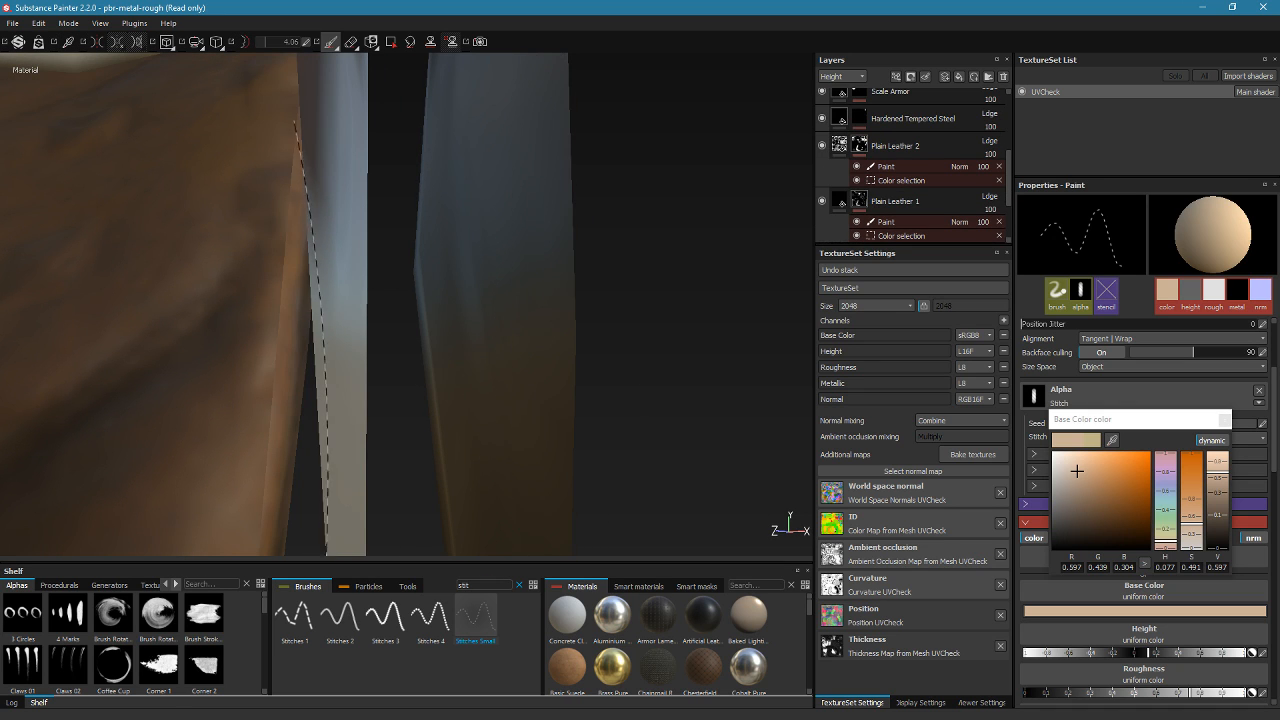
mouse_move(534, 314)
alt+mouse_down()
mouse_move(506, 414)
mouse_move(513, 385)
mouse_move(391, 295)
alt+mouse_up()
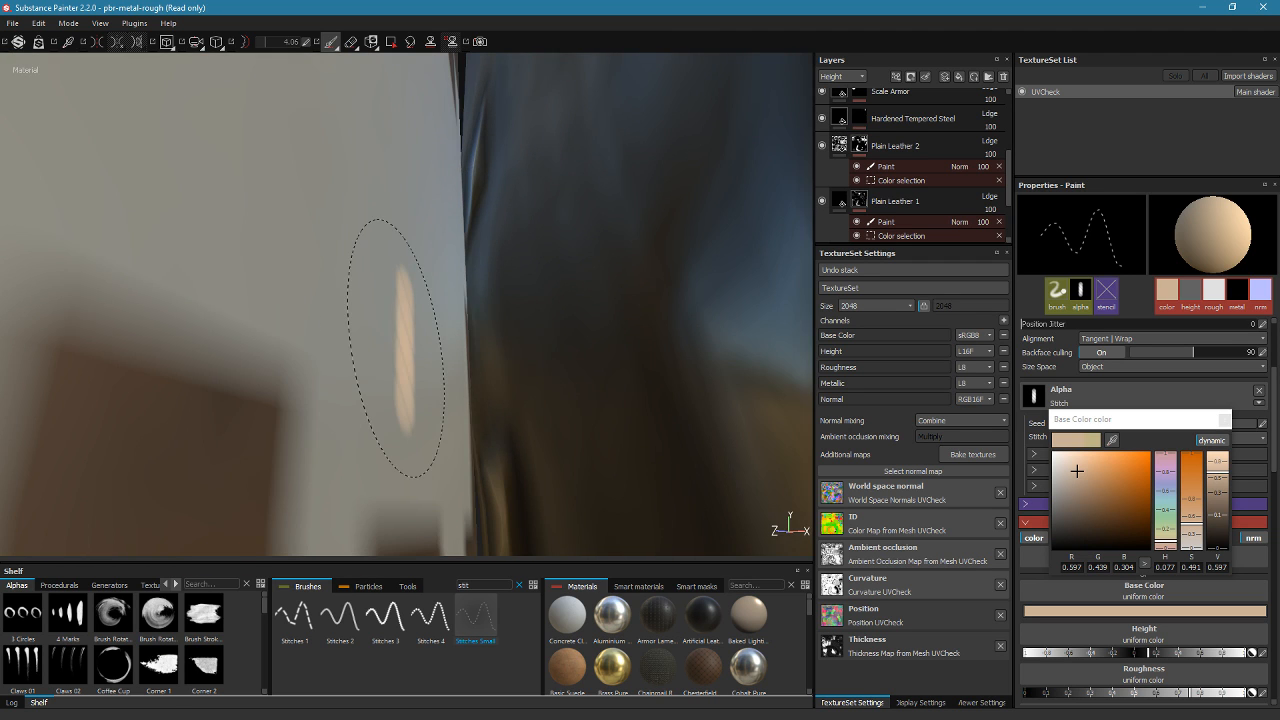
alt+drag(395, 345, 672, 75)
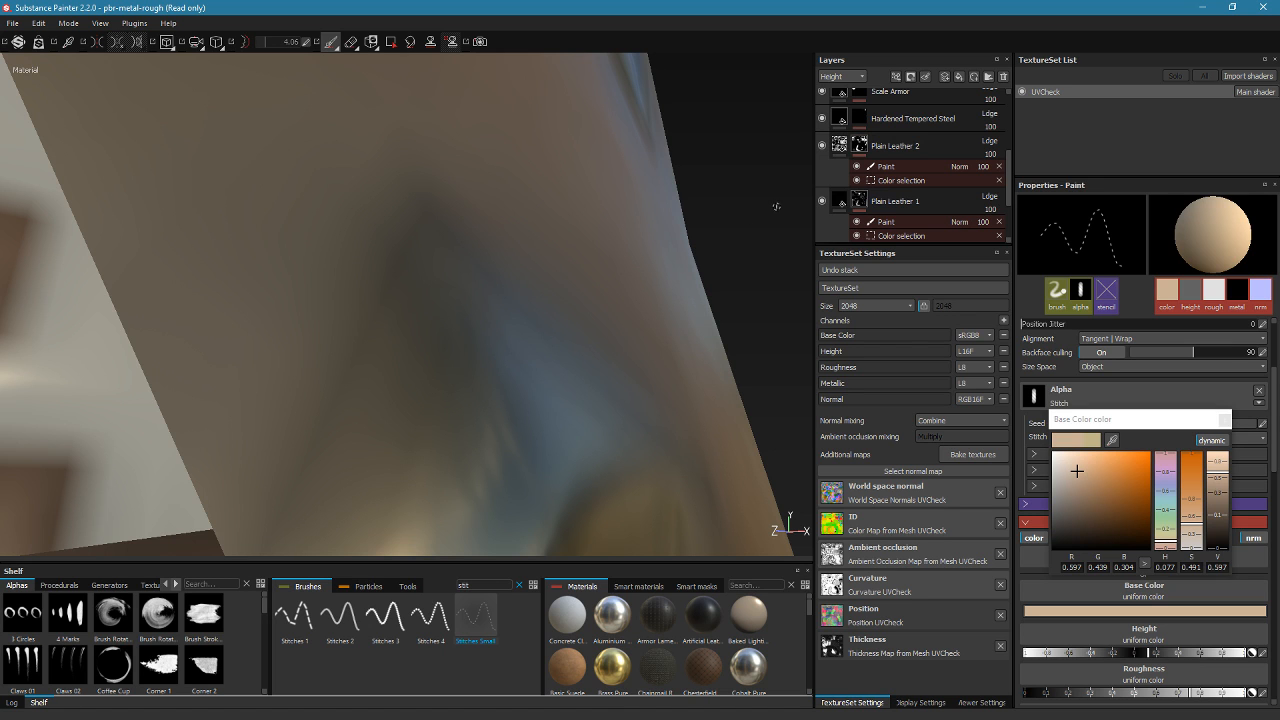
alt+drag(722, 293, 723, 206)
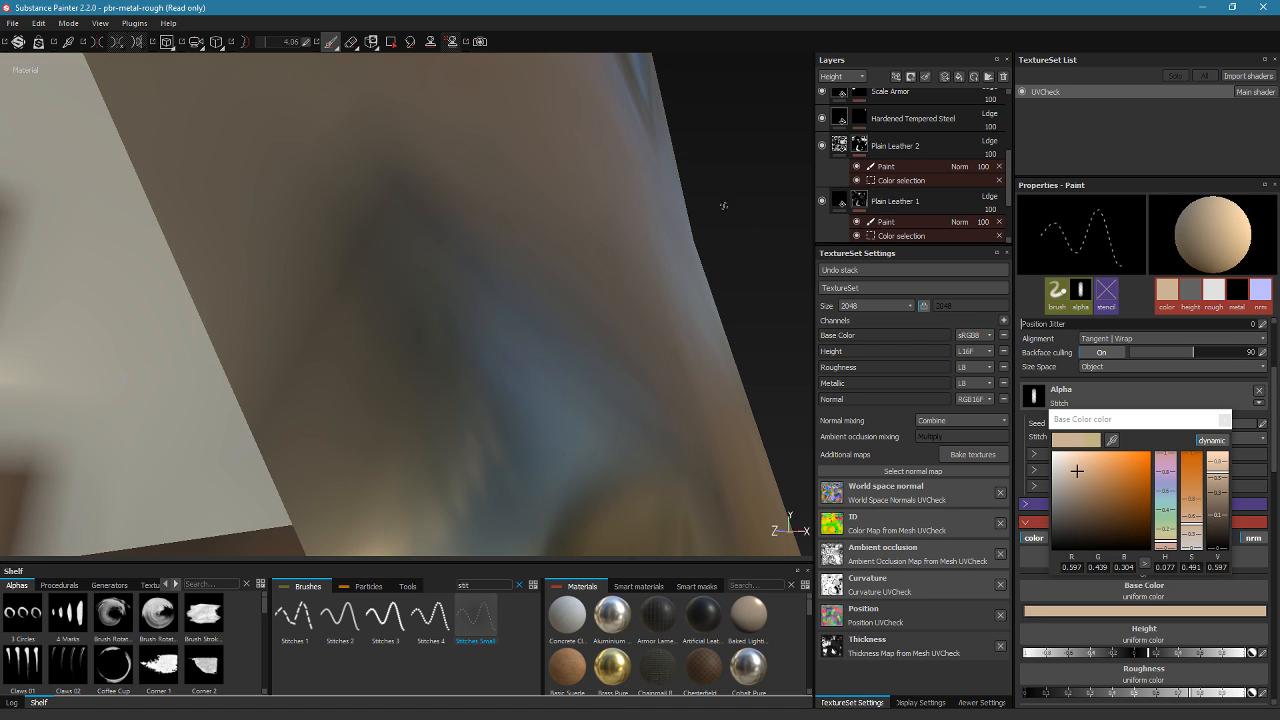
Paint stitches along the middle pouch's side seam, lower edge and flap edge
scroll(711, 205, down, 10)
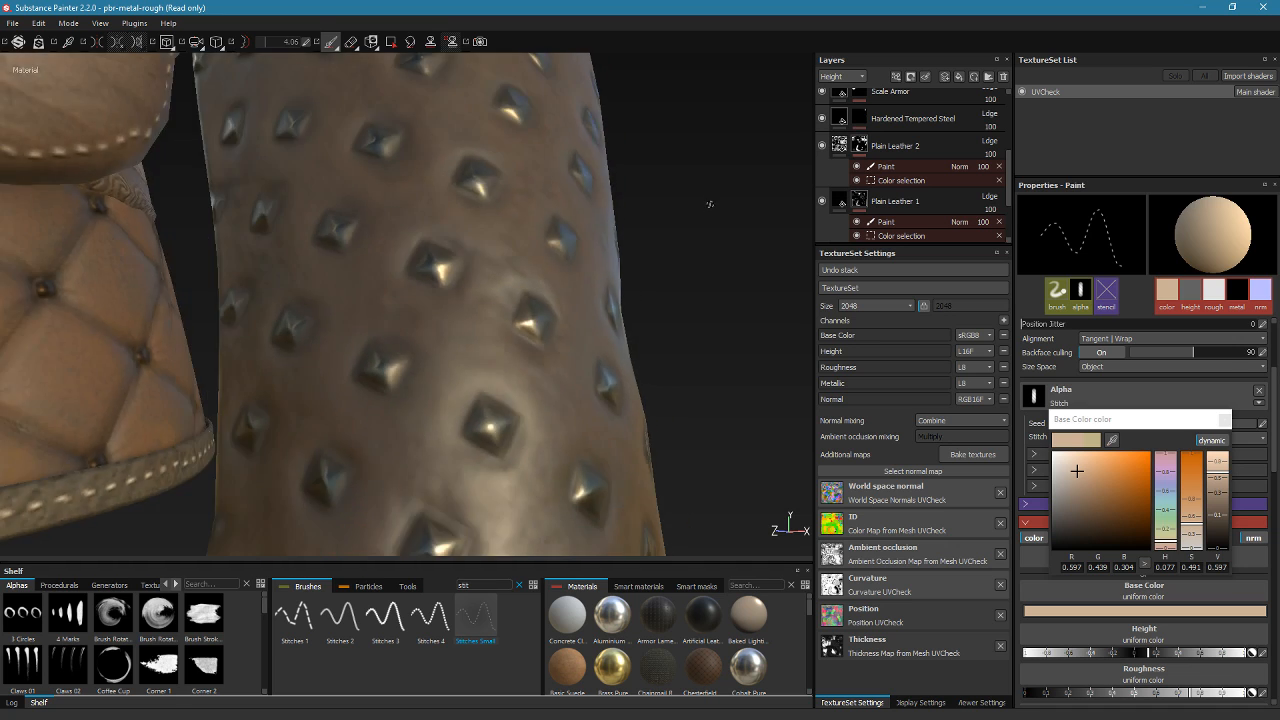
scroll(709, 210, down, 3)
alt+drag(465, 311, 585, 312)
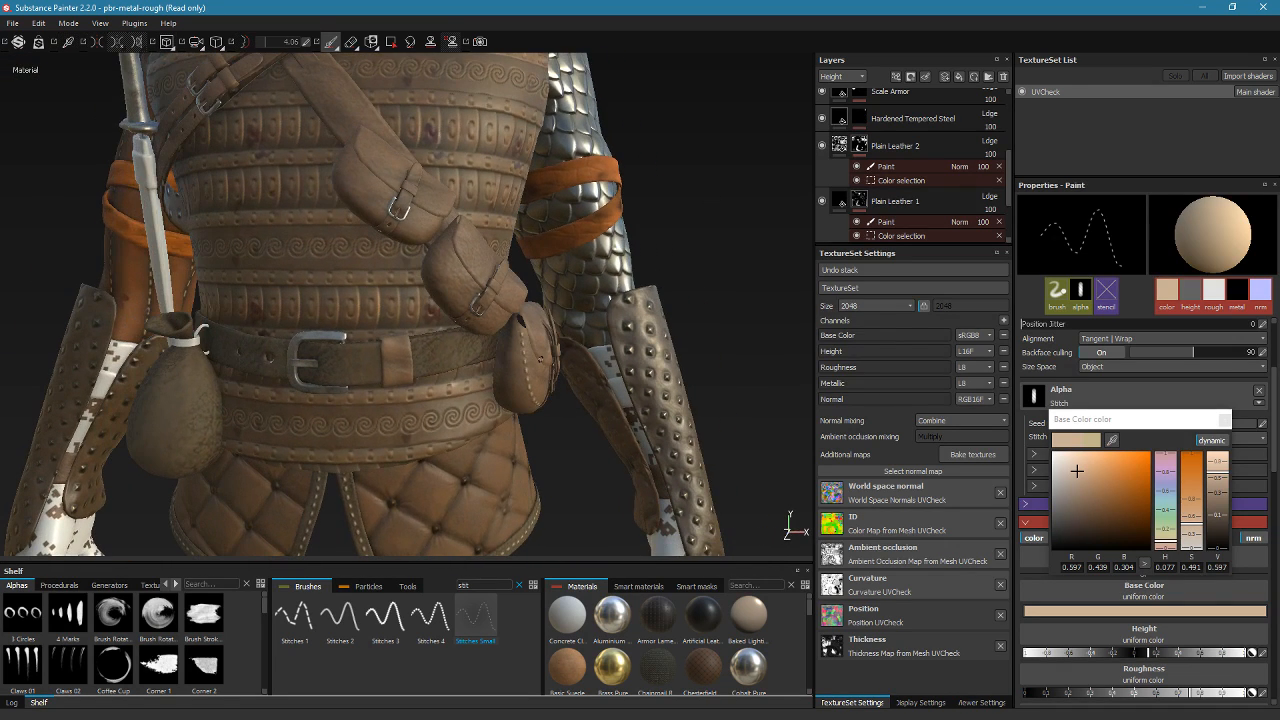
scroll(478, 262, up, 5)
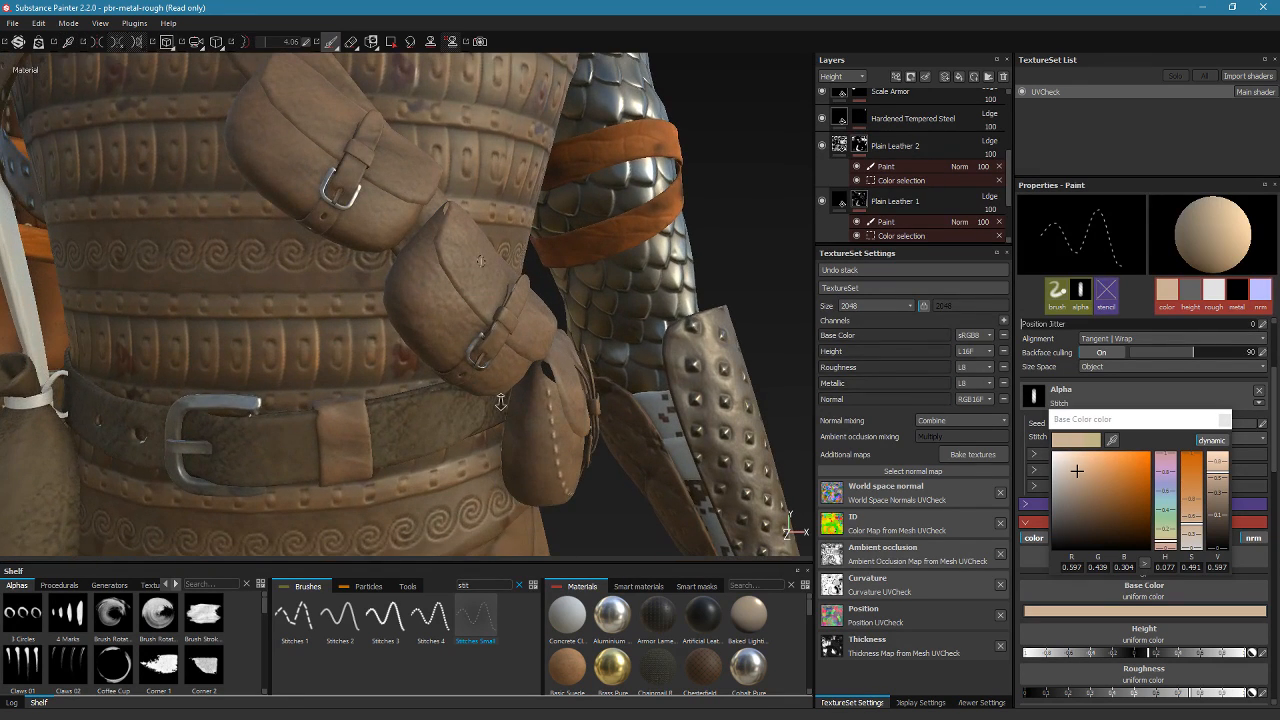
alt+right_drag(500, 401, 406, 254)
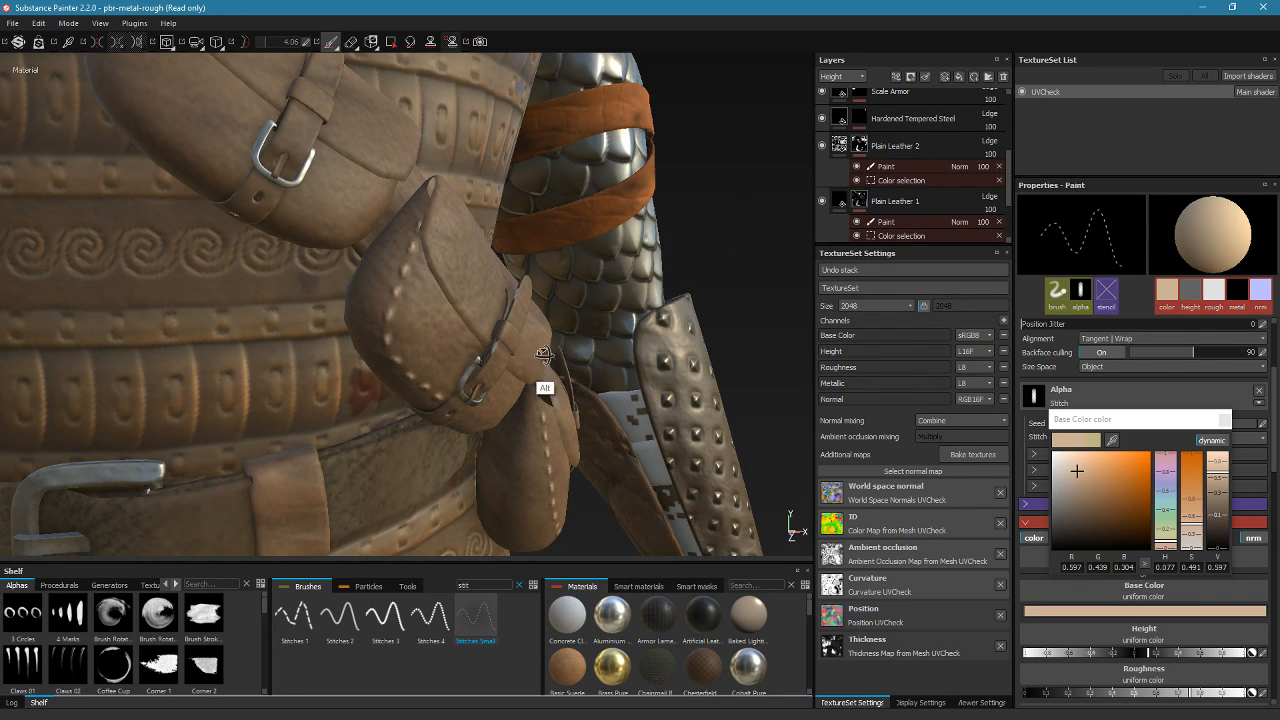
alt+drag(543, 388, 445, 390)
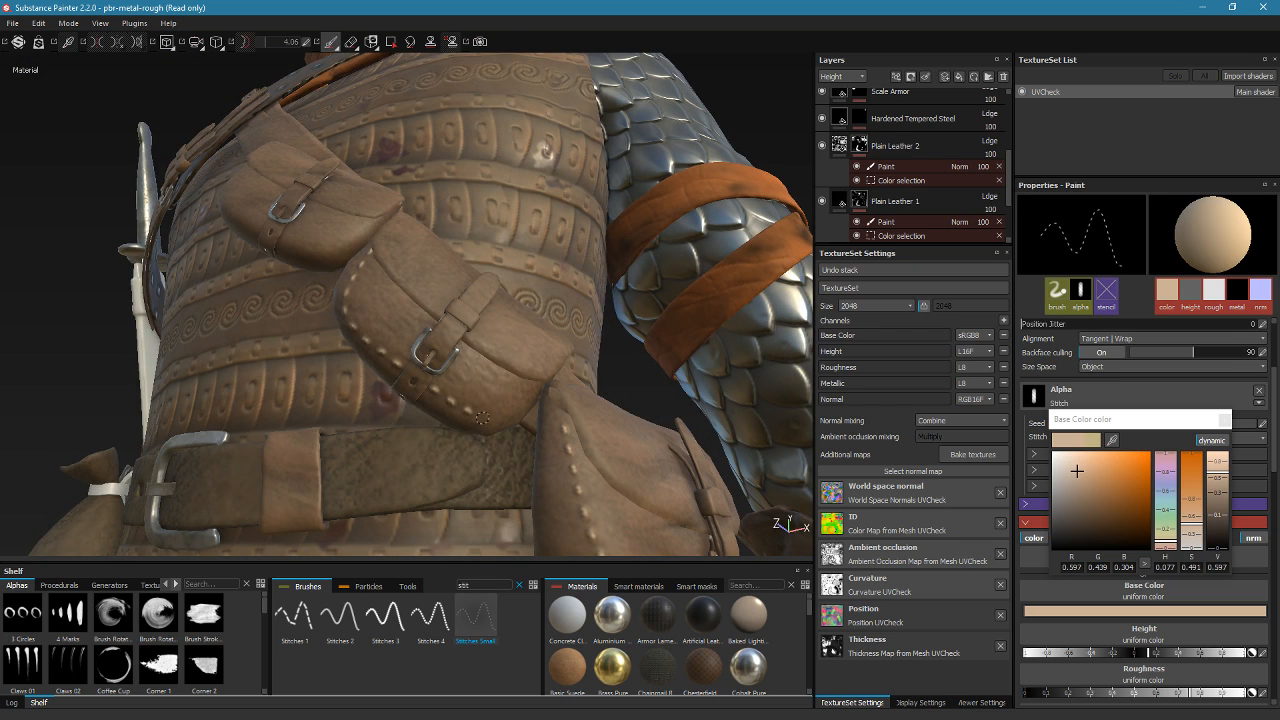
alt+drag(603, 332, 539, 306)
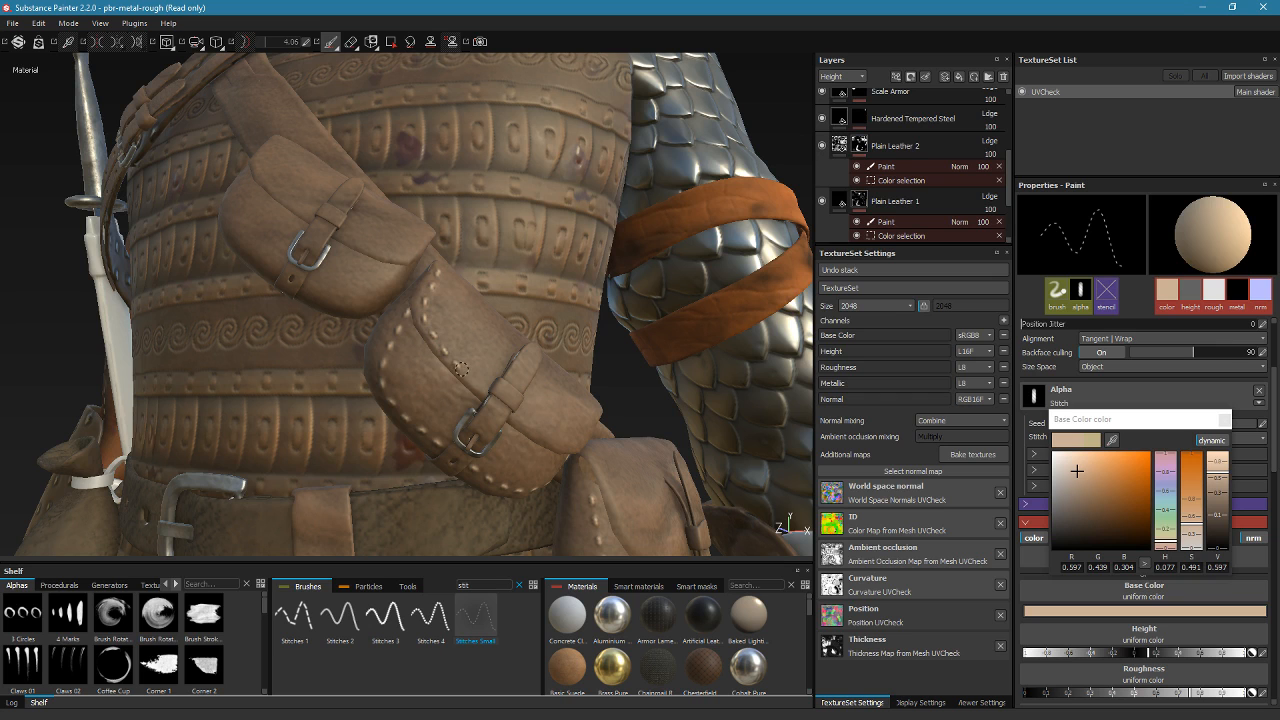
alt+drag(481, 390, 453, 378)
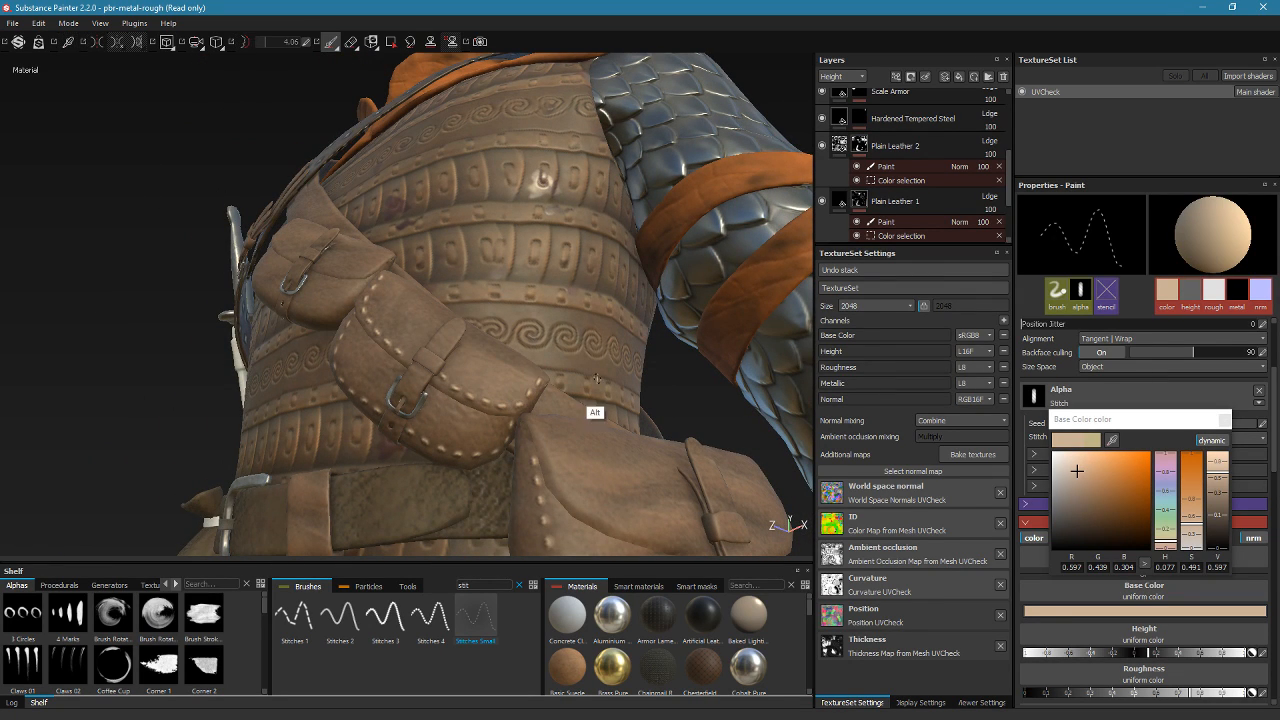
Paint matching stitches along the side seam and flap edge of the uppermost pouch on the chest strap
alt+drag(627, 388, 544, 358)
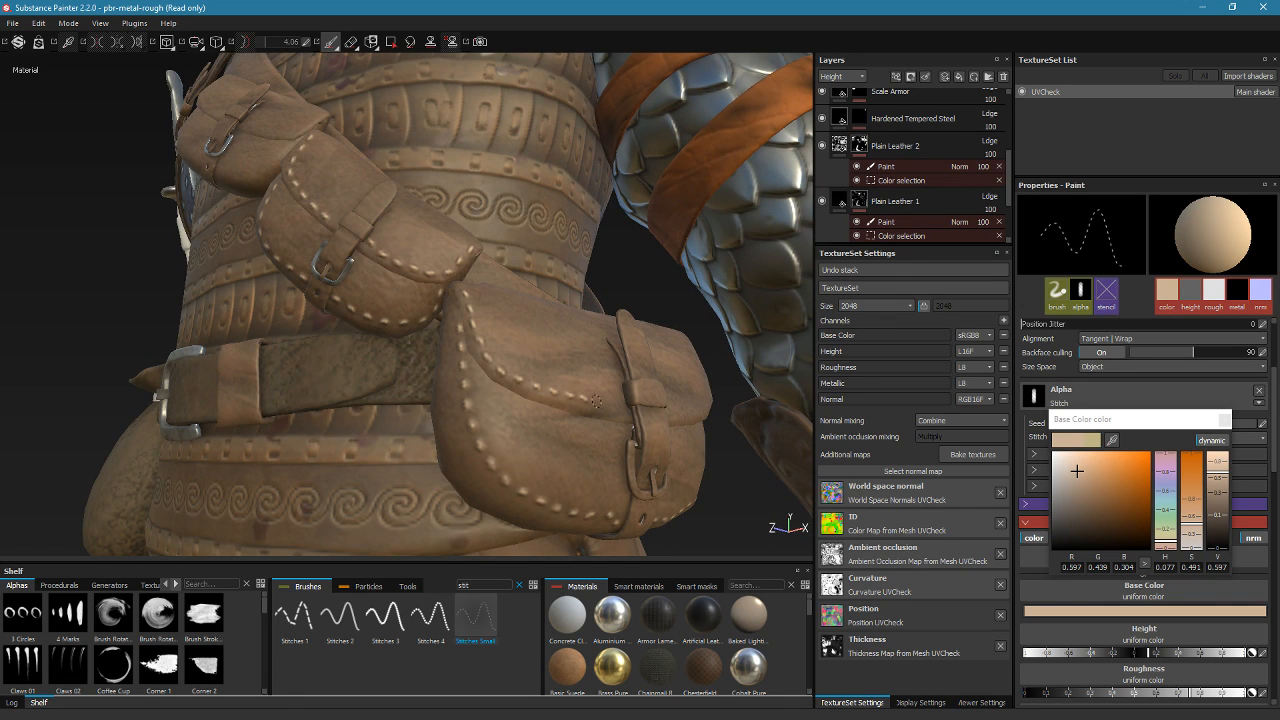
alt+drag(697, 403, 556, 256)
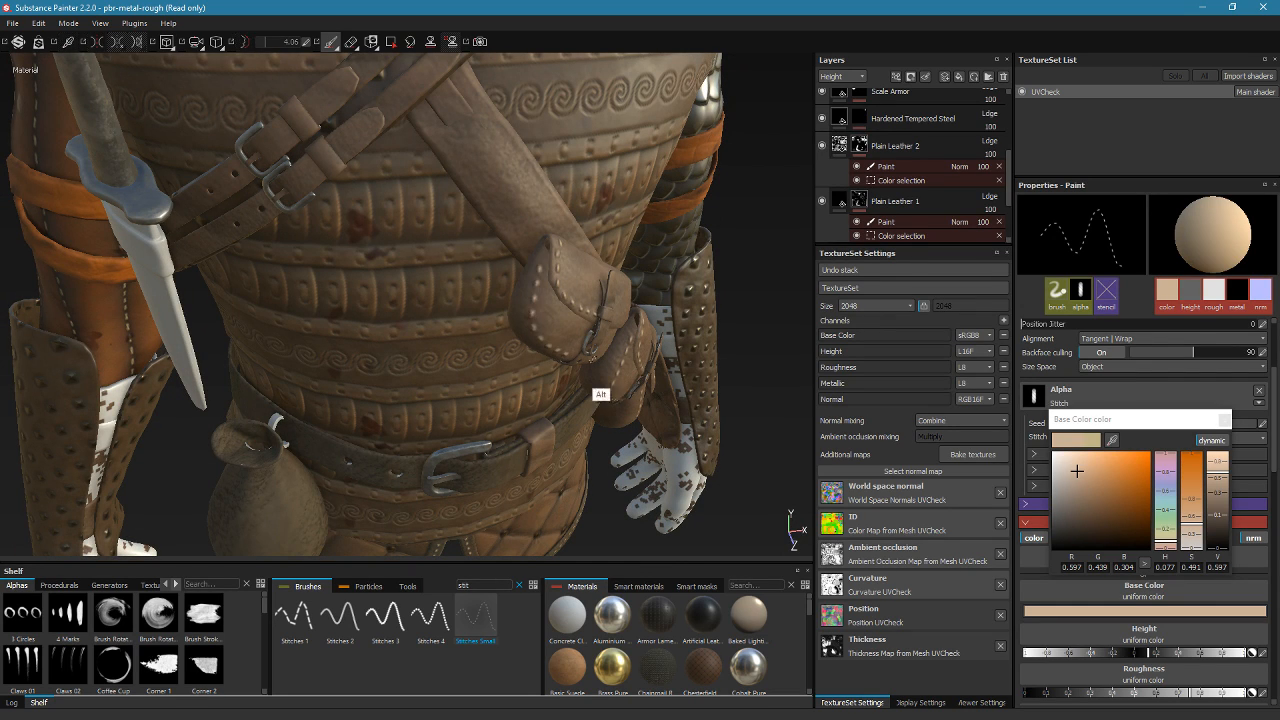
alt+drag(596, 388, 530, 320)
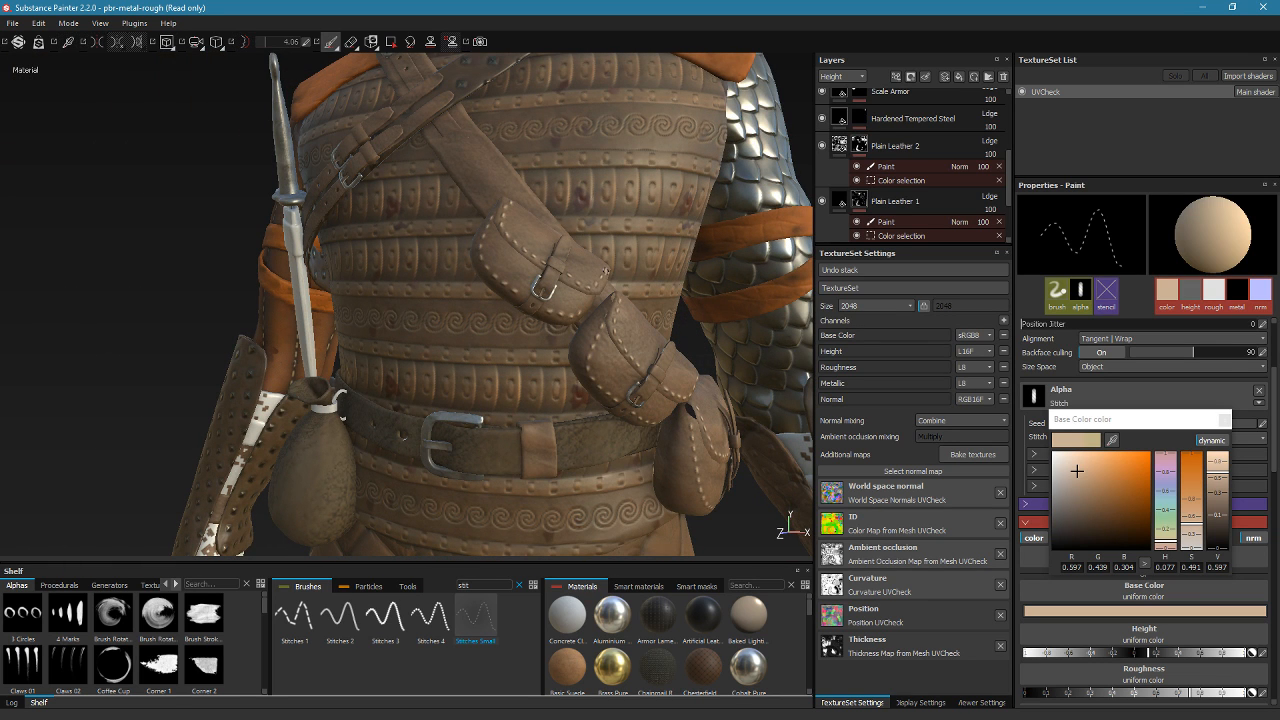
Paint stitches along the upper and lower edges of the belt between the hanging sack and the buckle
alt+drag(684, 361, 730, 368)
alt+right_drag(730, 368, 617, 136)
alt+right_drag(747, 333, 712, 257)
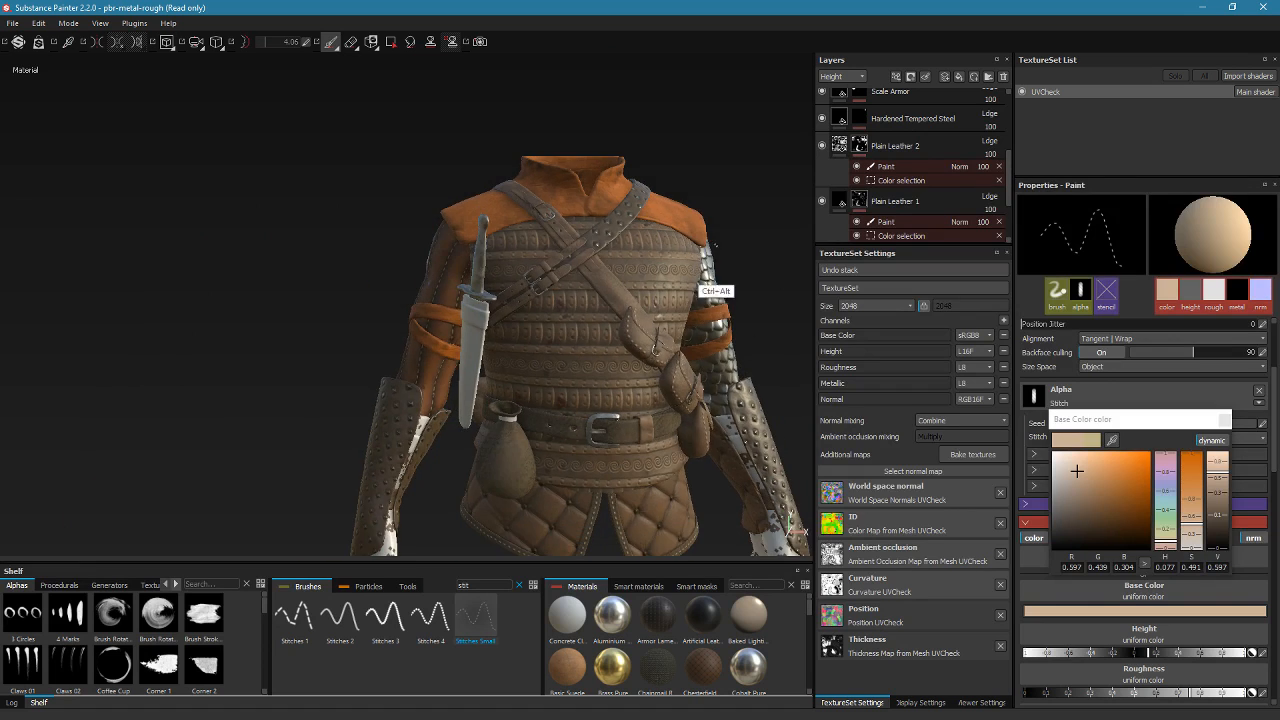
alt+middle_drag(741, 342, 723, 330)
alt+drag(723, 330, 645, 316)
alt+right_drag(489, 223, 648, 535)
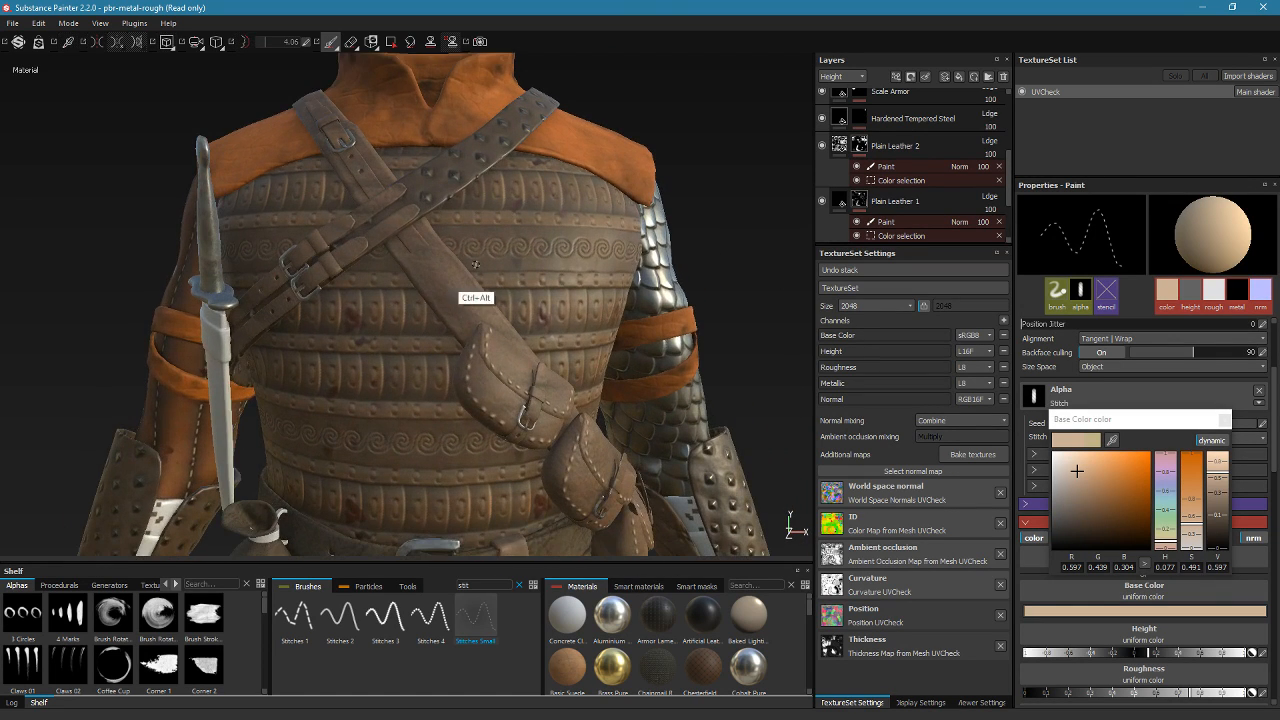
alt+right_drag(476, 265, 483, 359)
alt+drag(483, 359, 523, 434)
alt+right_drag(523, 434, 536, 112)
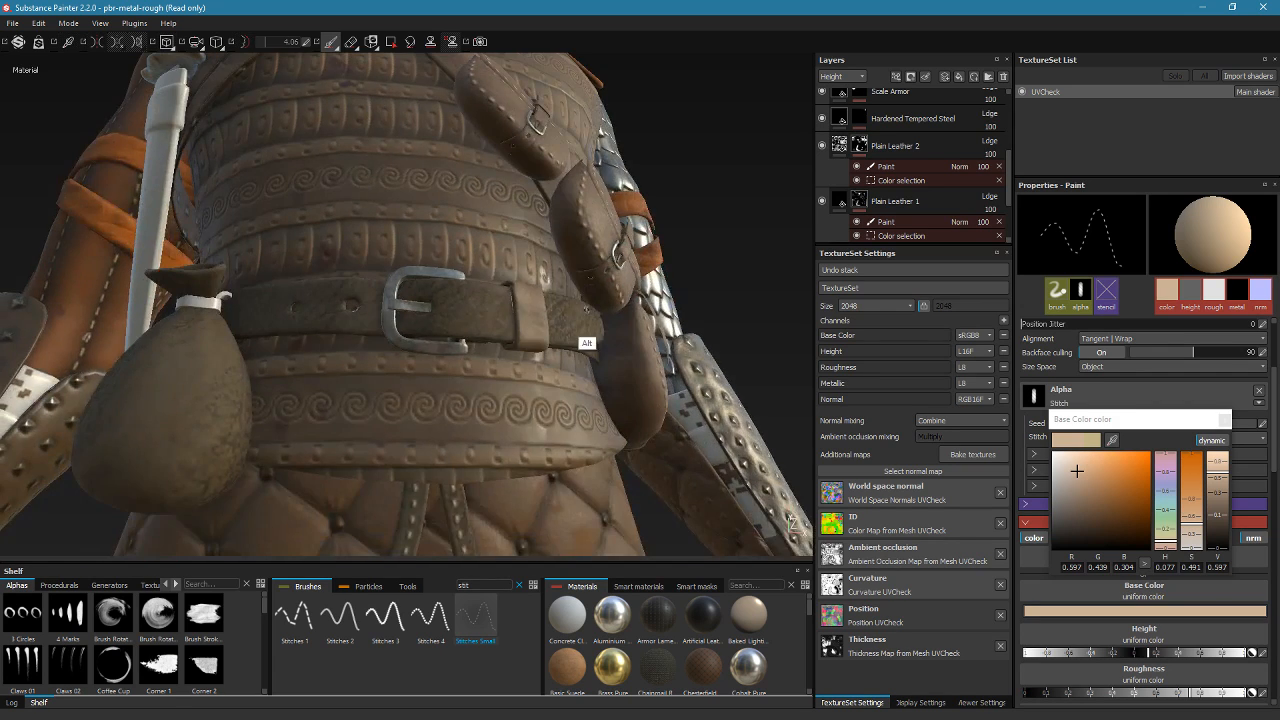
alt+drag(580, 338, 566, 395)
alt+drag(688, 413, 700, 413)
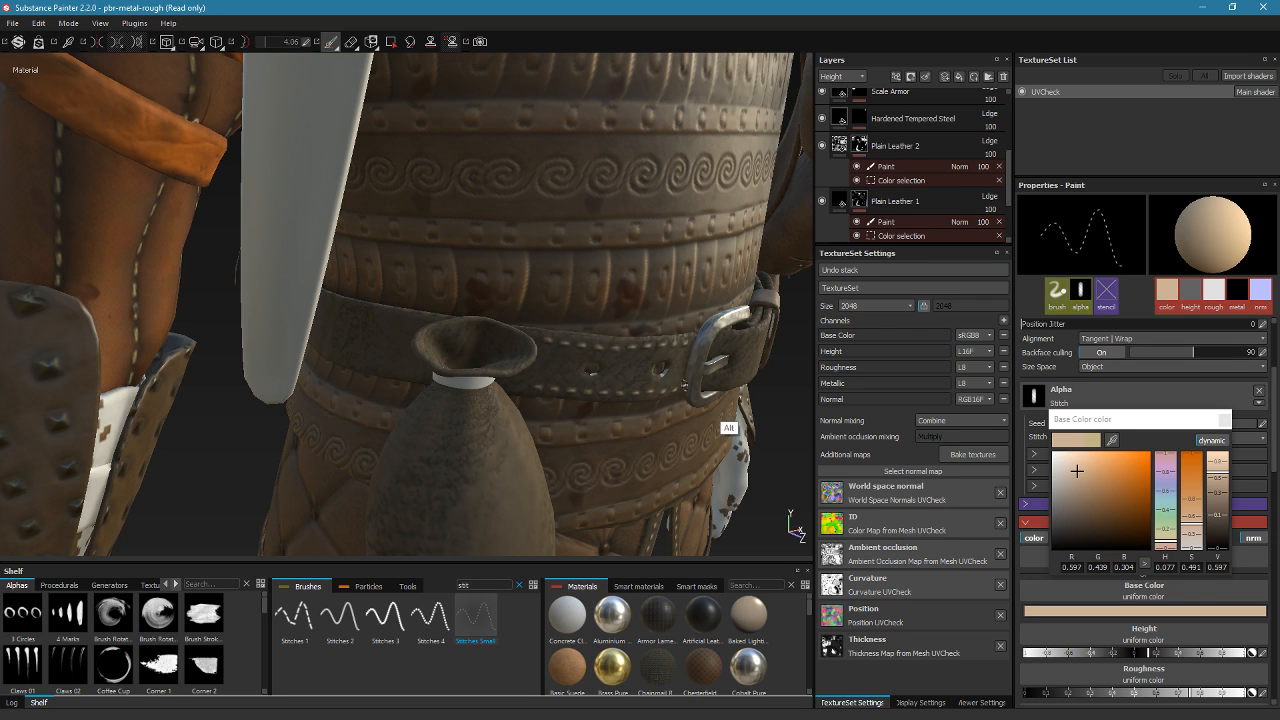
Continue the stitches along both belt edges from the buckle past the belt loop to the side pouches
alt+drag(729, 429, 675, 326)
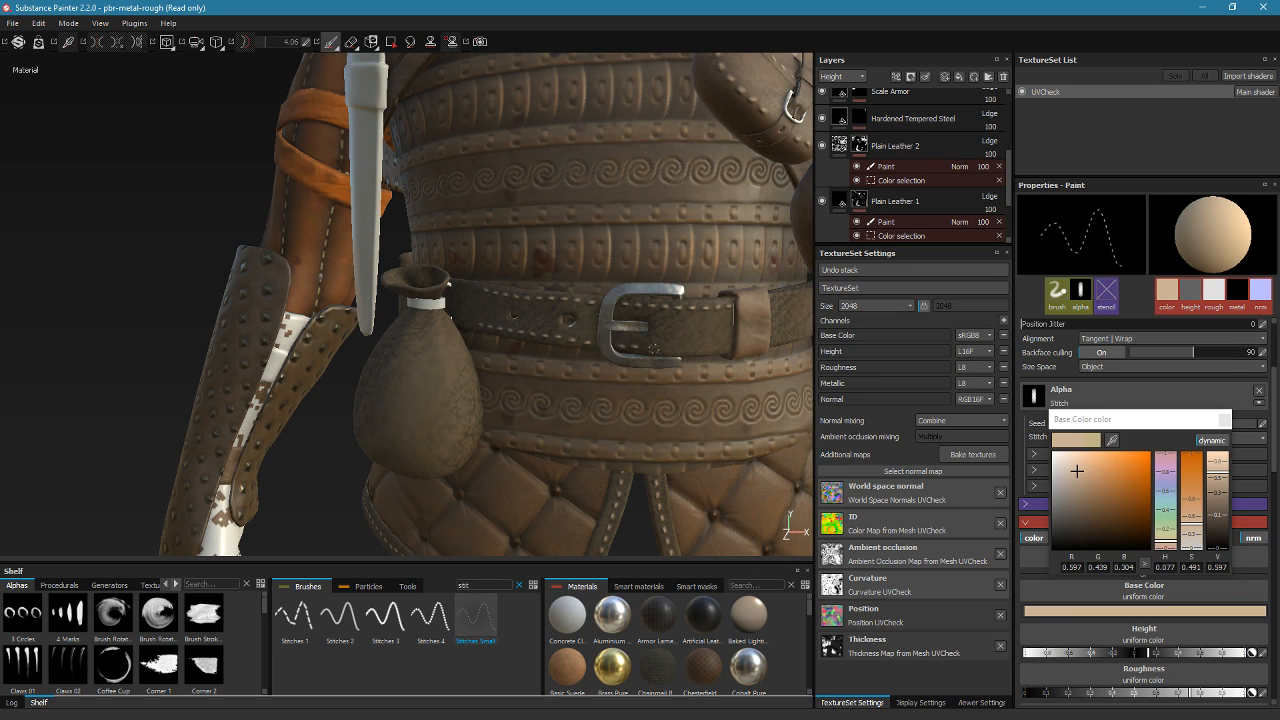
alt+drag(709, 400, 530, 320)
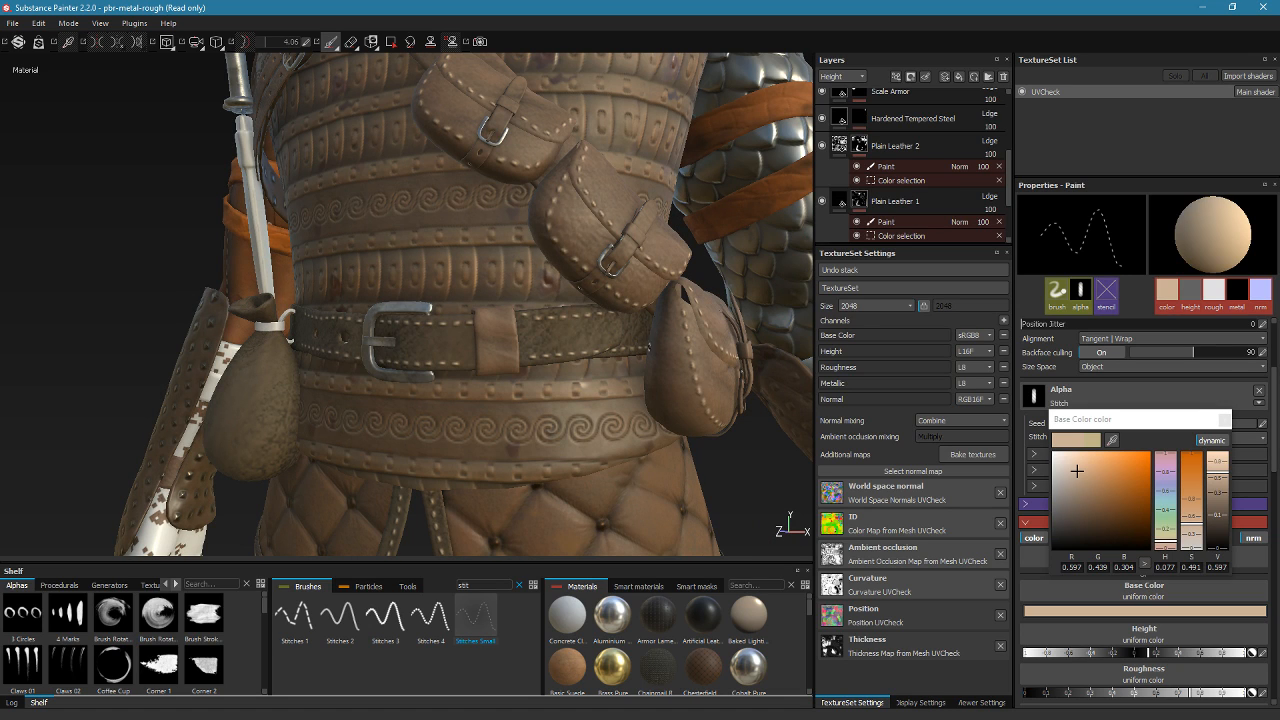
alt+drag(506, 393, 532, 322)
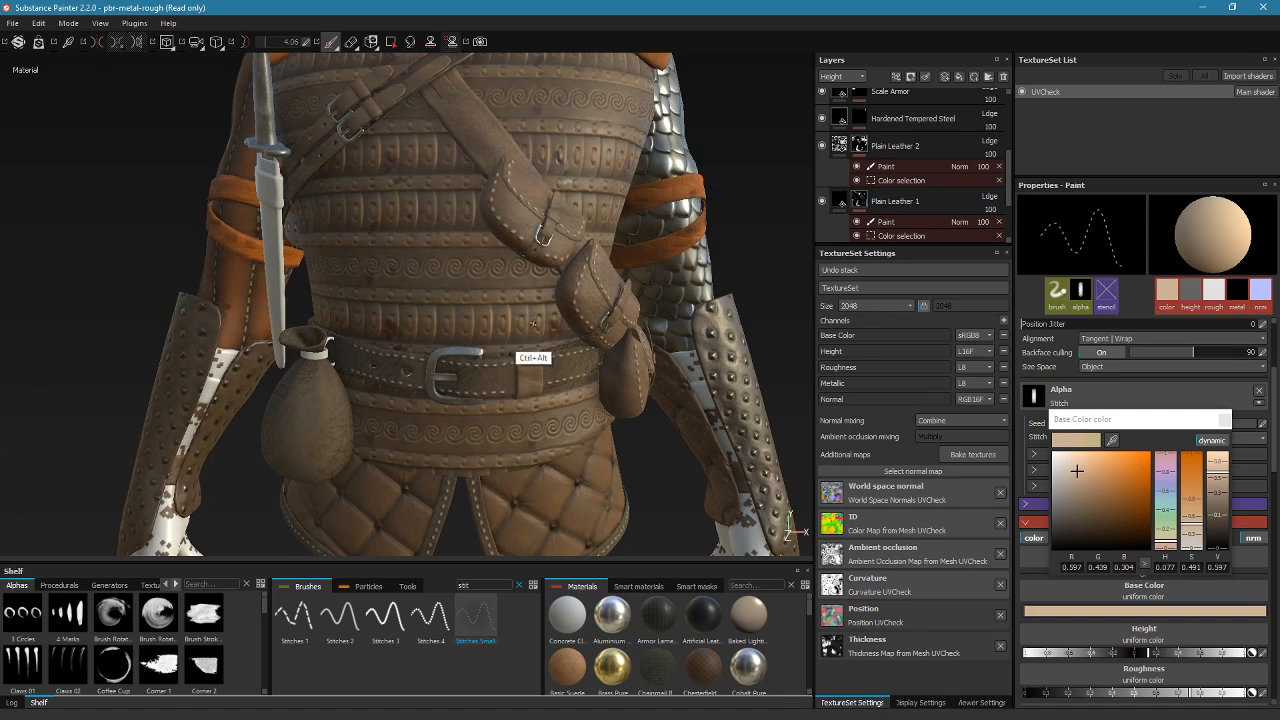
alt+drag(577, 402, 700, 449)
alt+drag(551, 443, 690, 390)
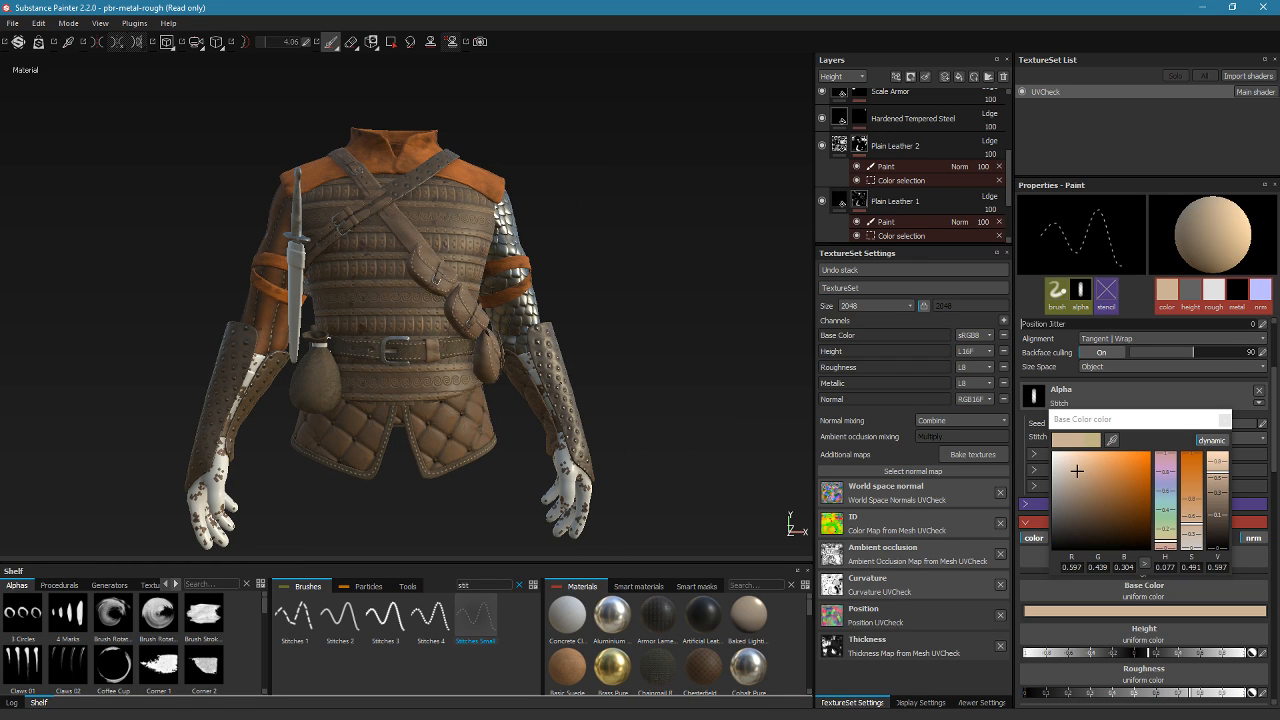
Look through the shelf's texture, procedural, filter and environment resources
click(100, 589)
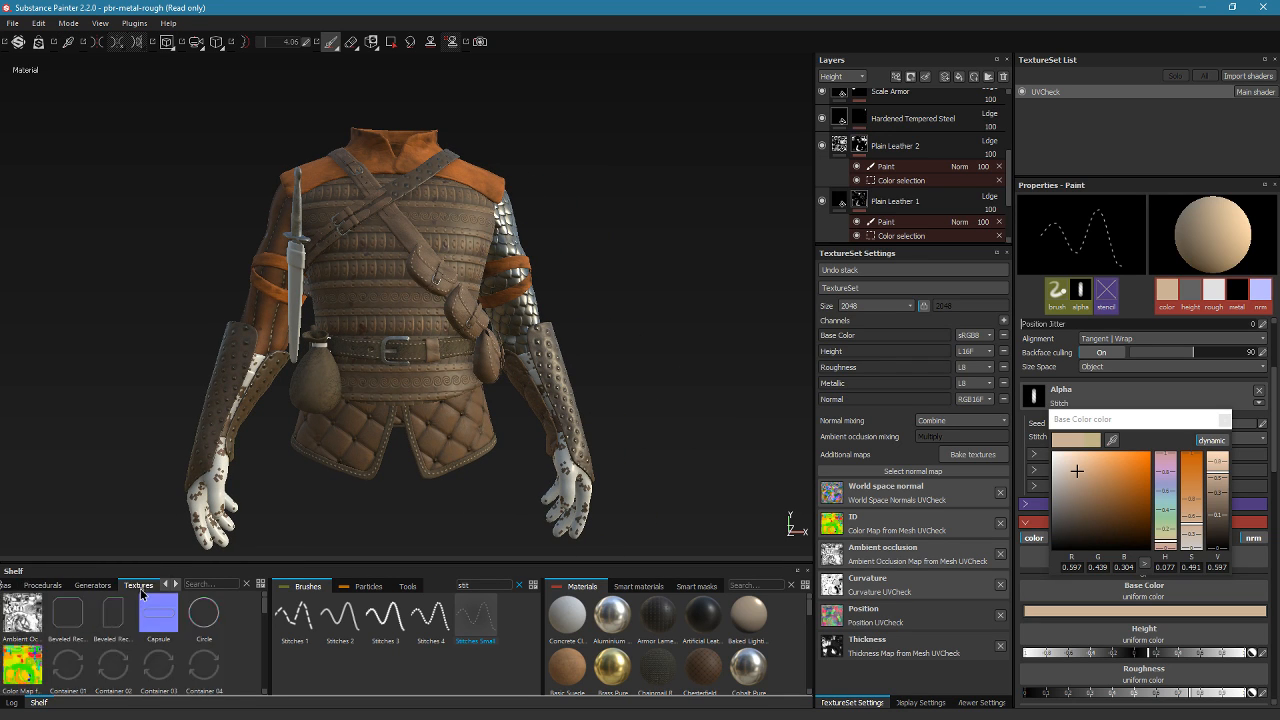
click(42, 585)
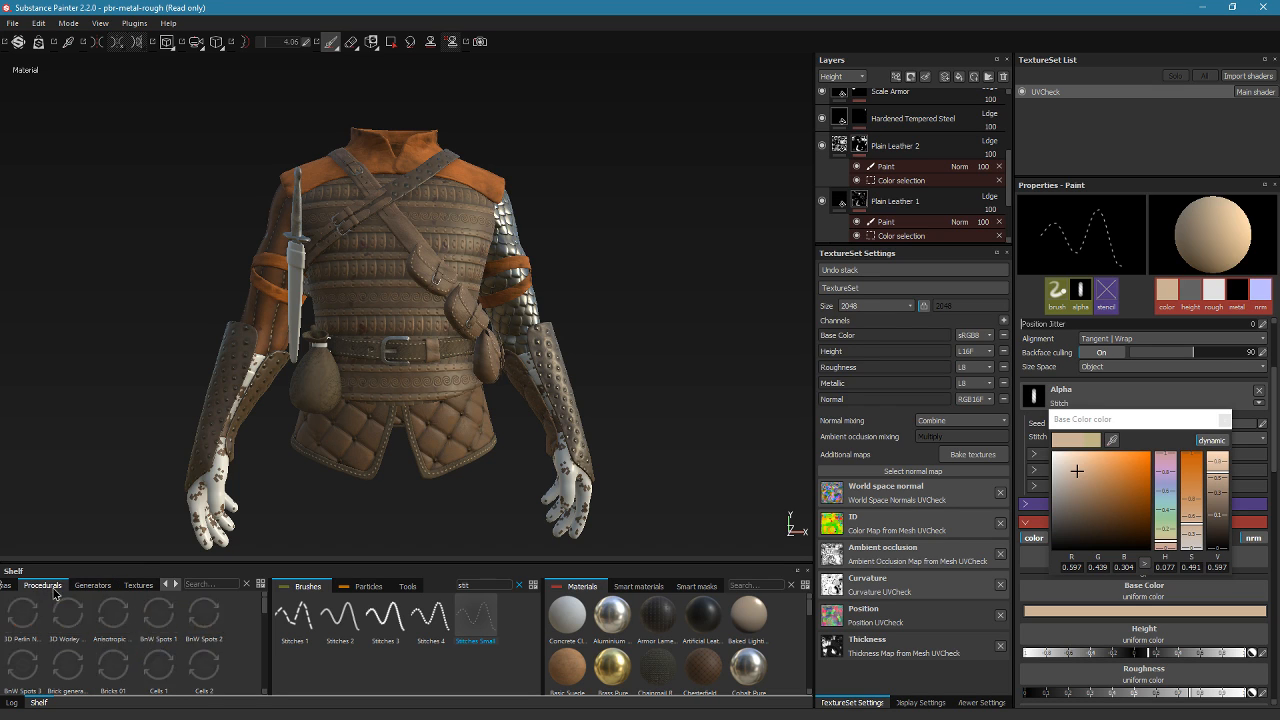
click(139, 585)
click(176, 584)
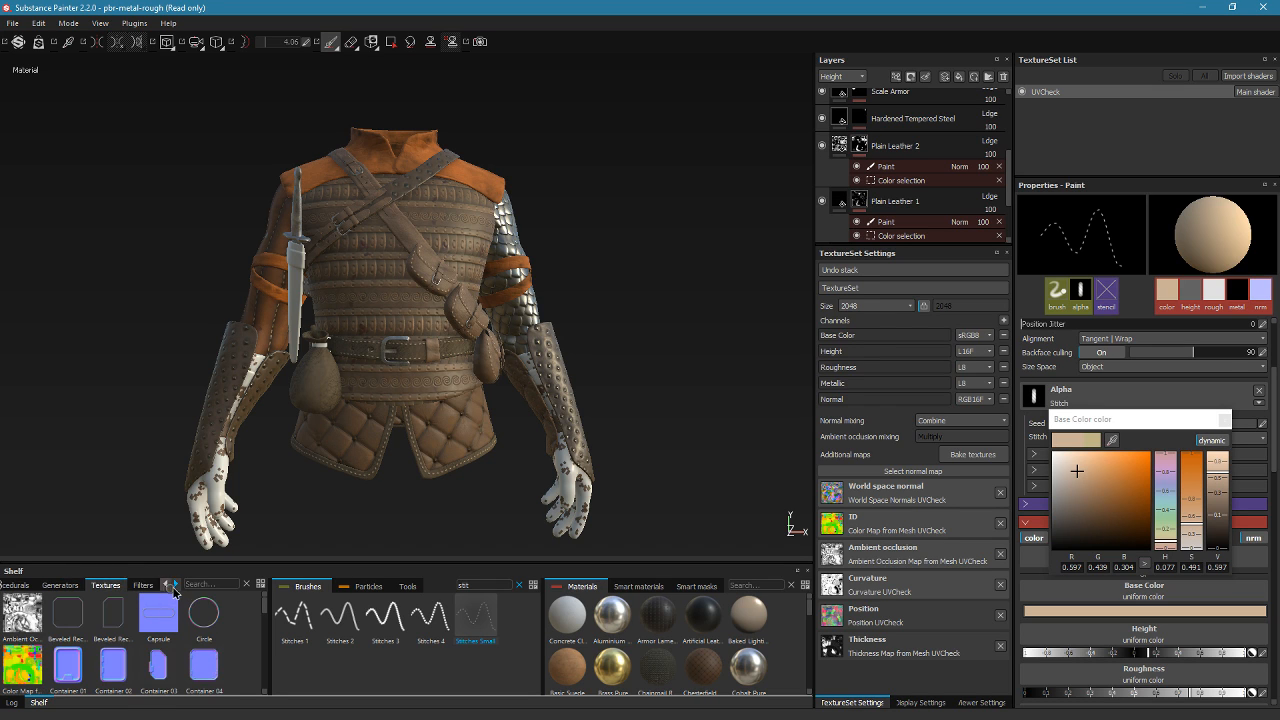
click(143, 585)
click(177, 585)
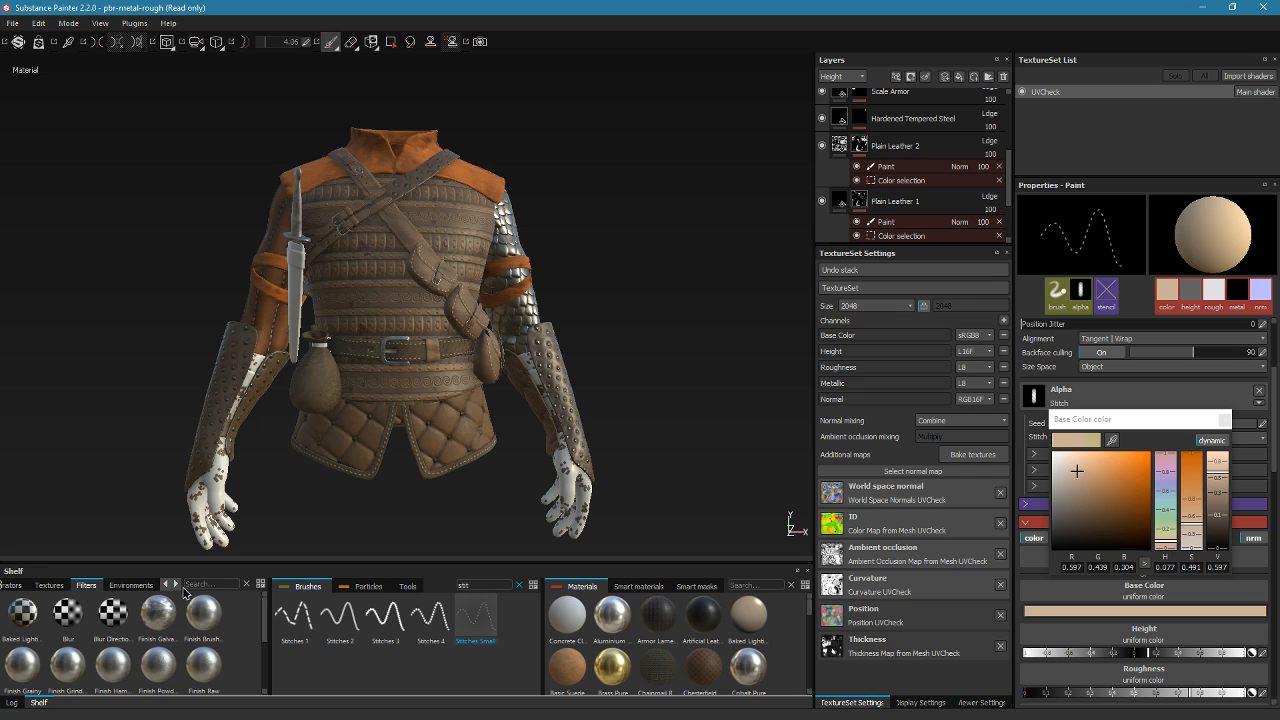
click(135, 585)
click(168, 585)
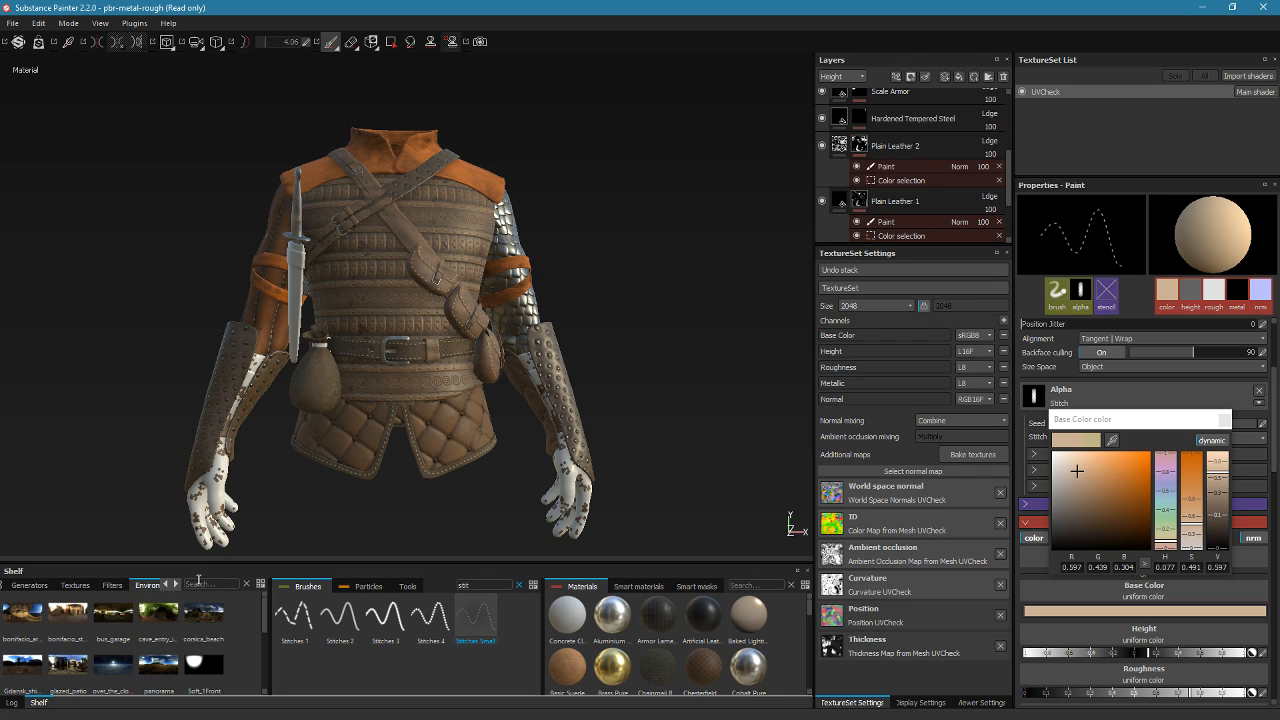
Clear the brush search filter and bring the spots brushes at the end of the brush list into view
click(519, 586)
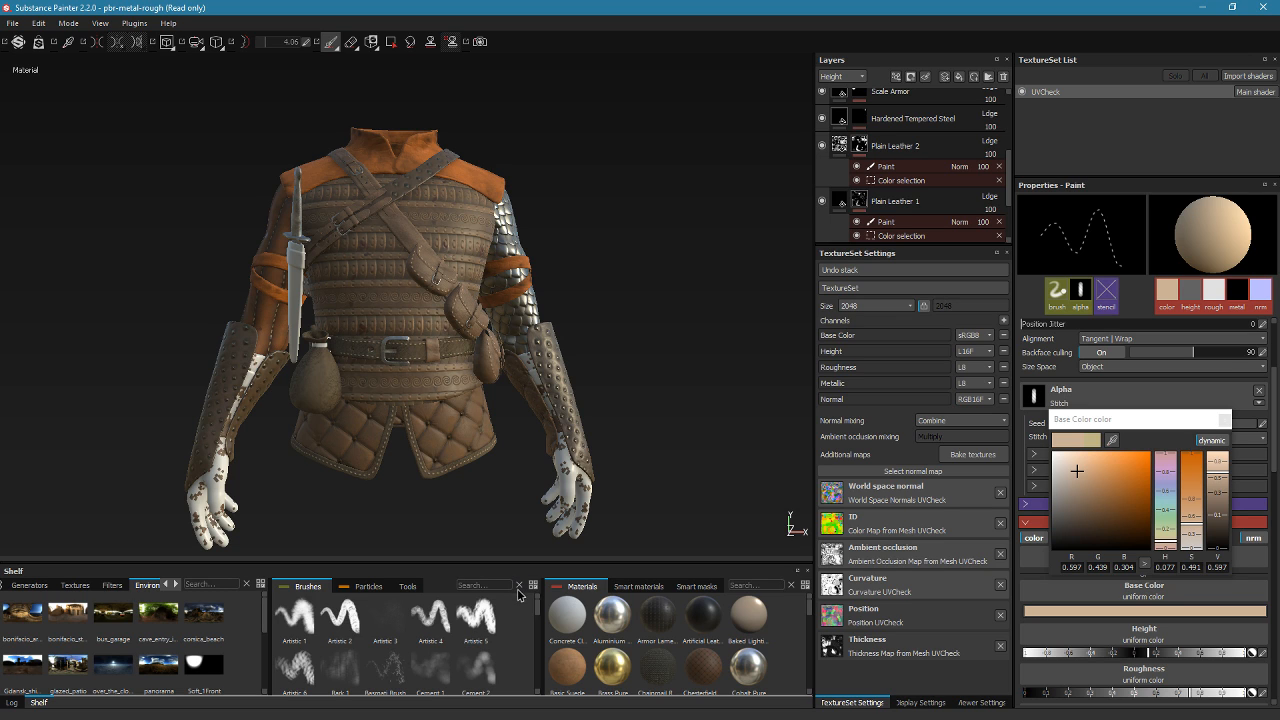
drag(538, 608, 537, 685)
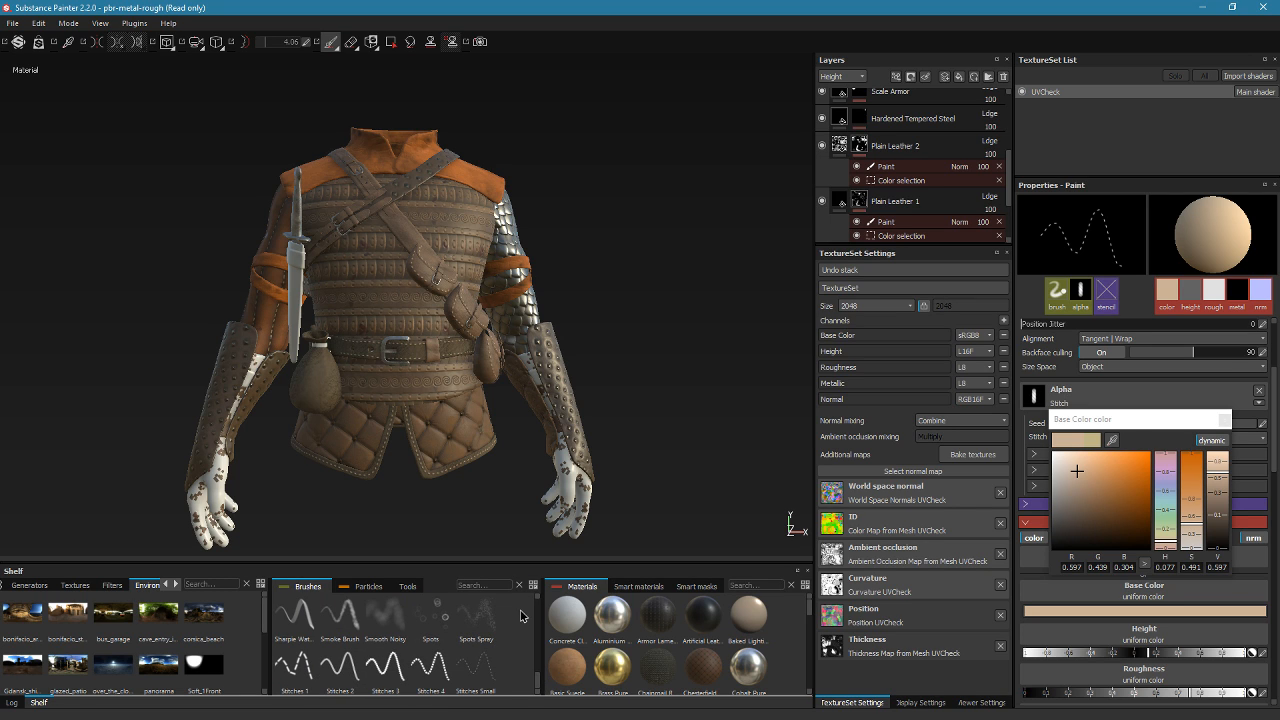
alt+right_drag(560, 320, 1144, 575)
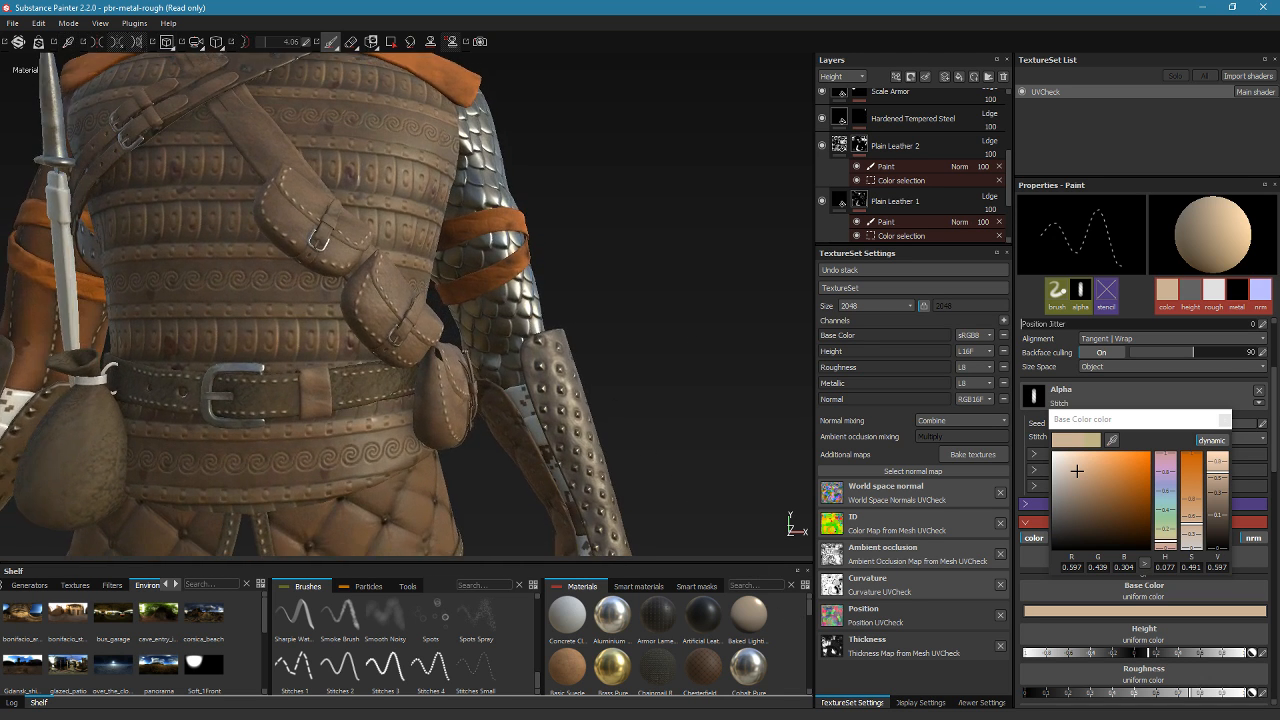
alt+drag(465, 352, 530, 350)
alt+middle_drag(530, 350, 650, 265)
alt+right_drag(650, 265, 700, 300)
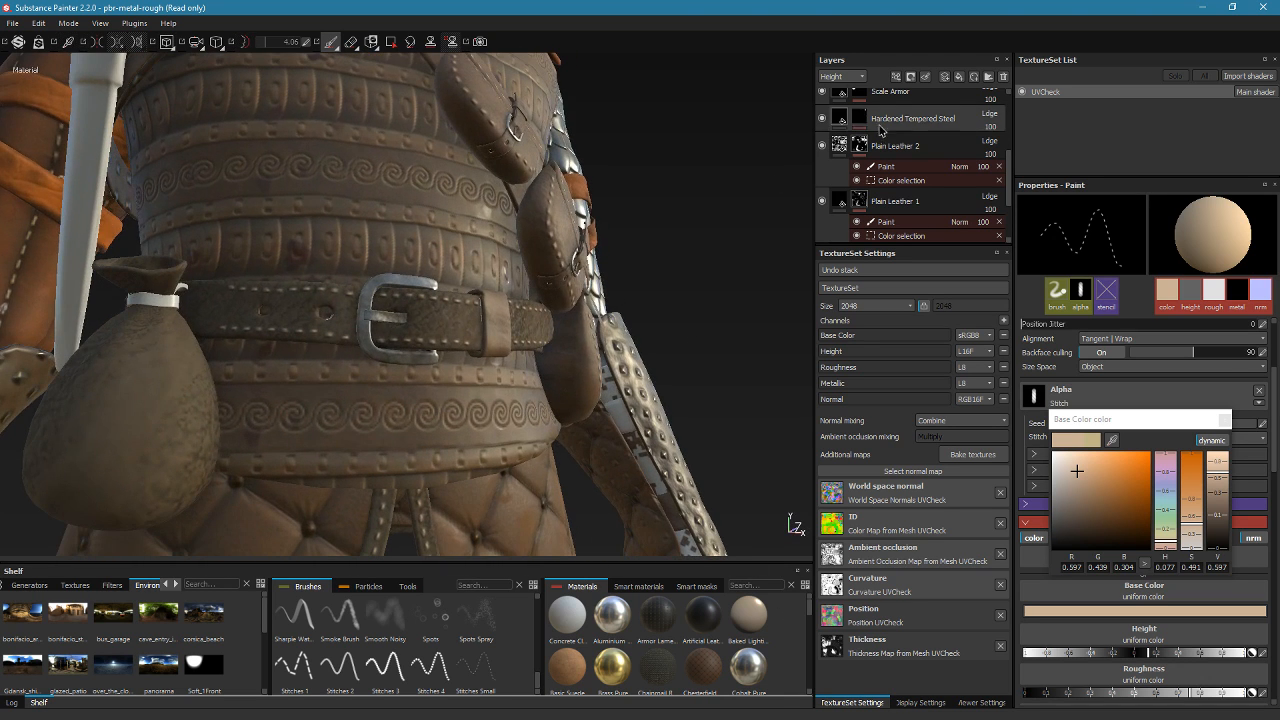
Add a new paint layer above the Stitch layer and name it Grunge
scroll(880, 130, up, 3)
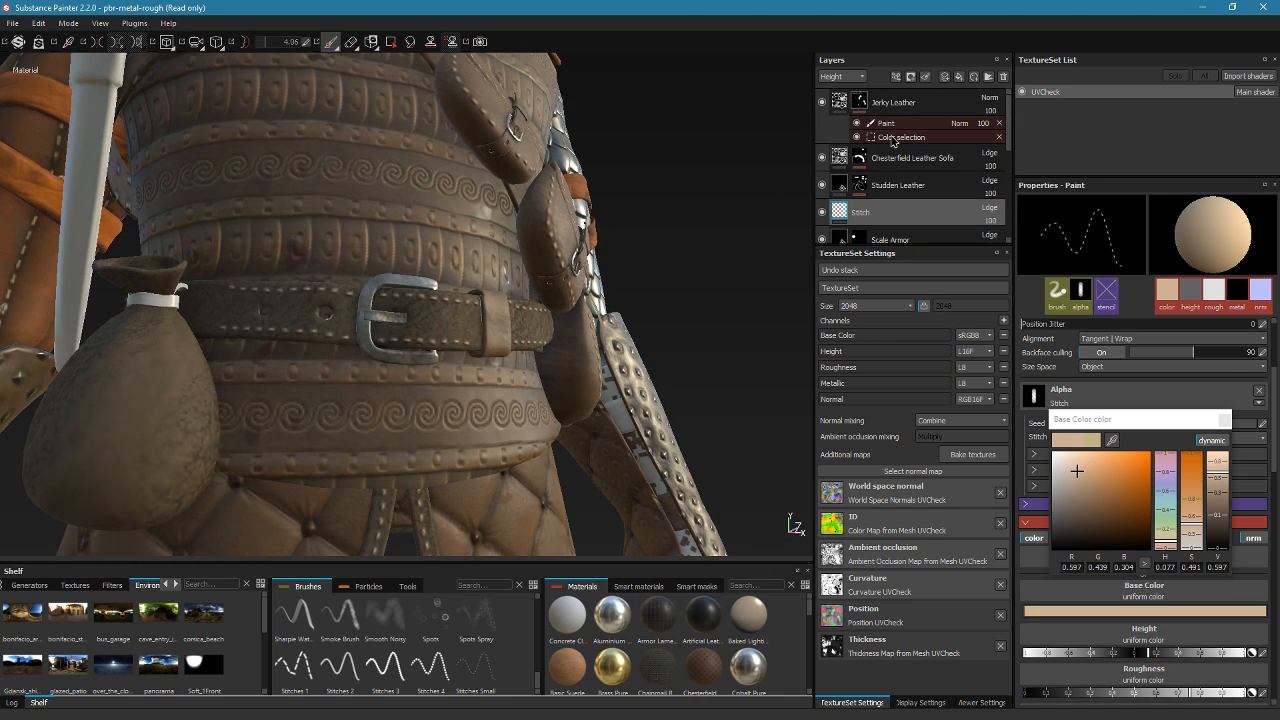
click(944, 77)
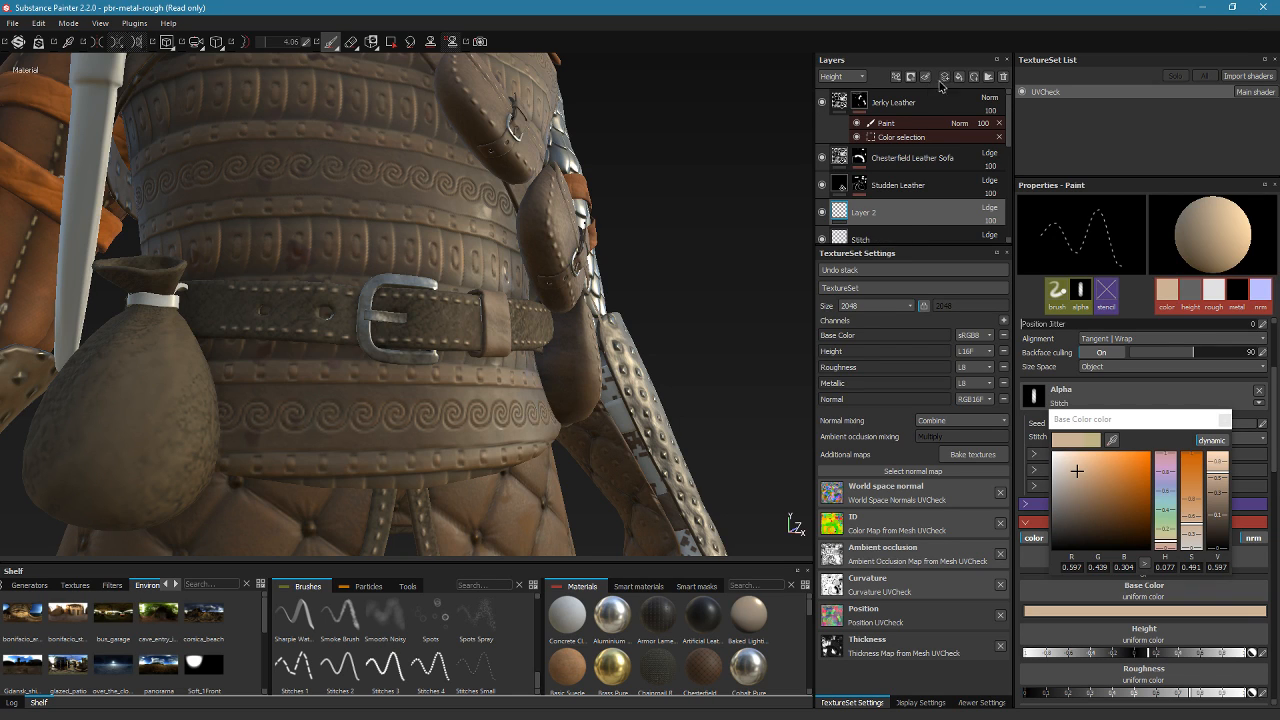
double_click(866, 213)
text(Gripe)
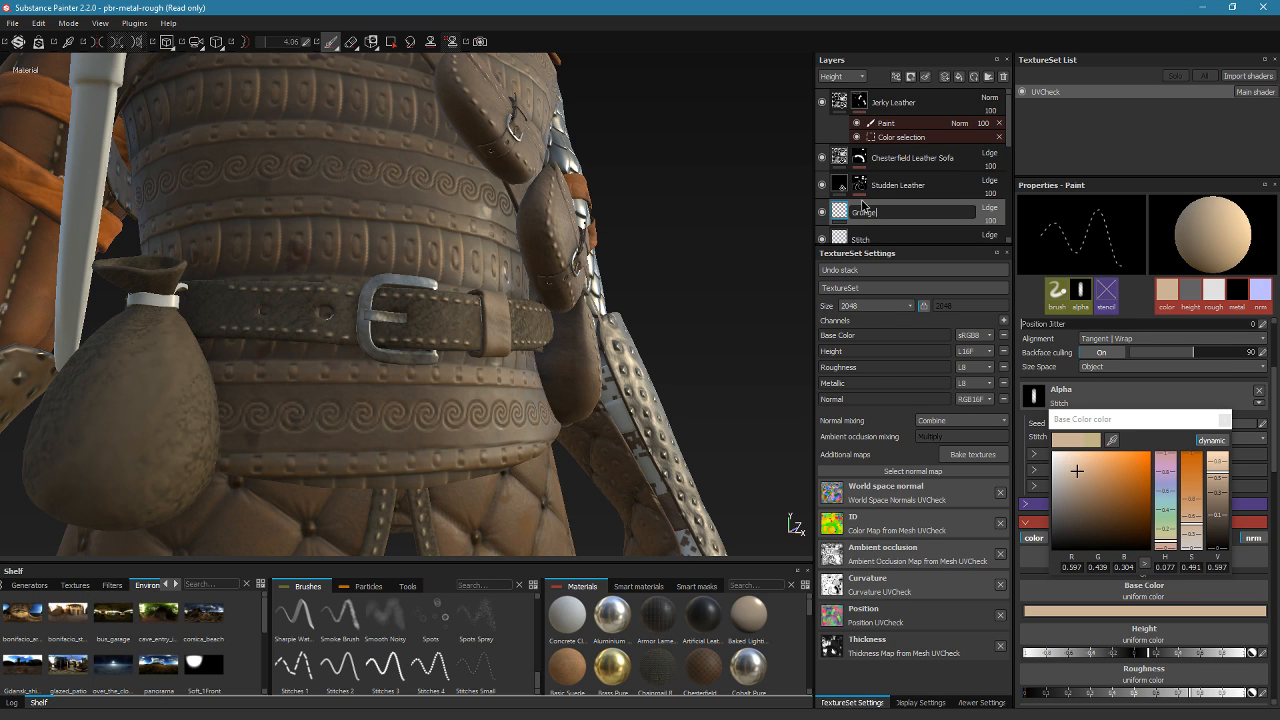
key(Return)
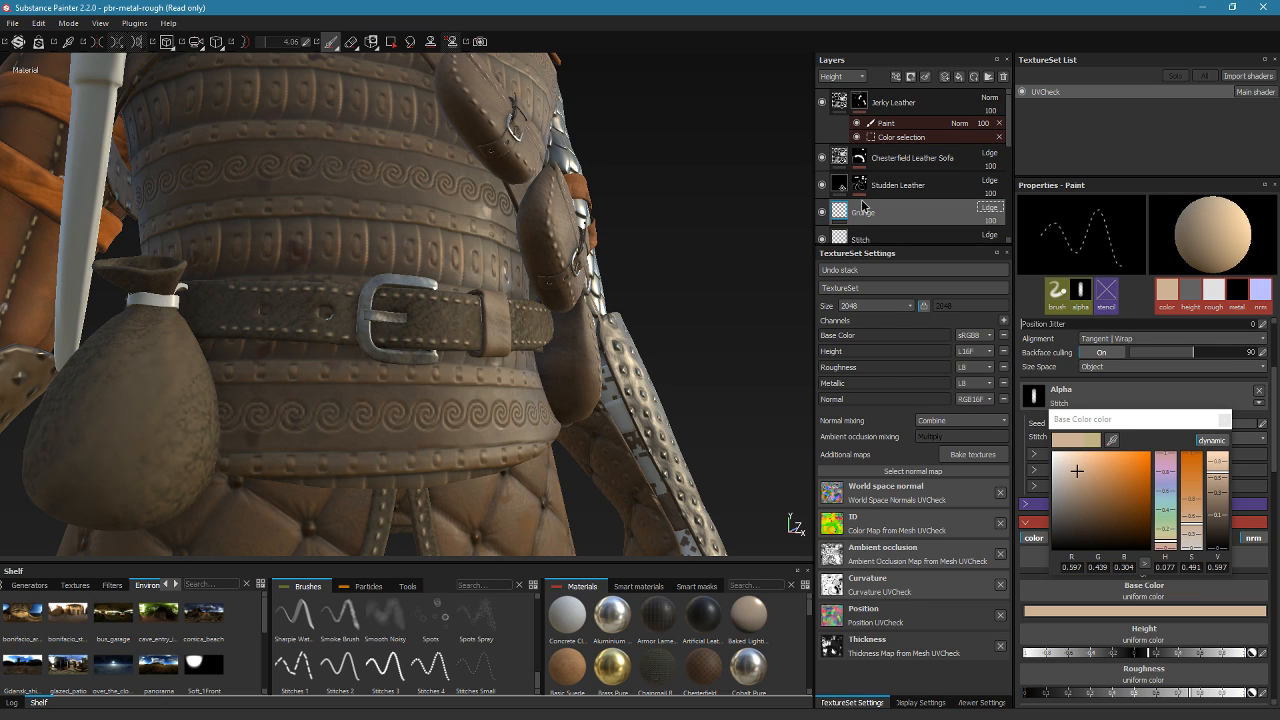
Choose the Spots Spray brush, set its base color to dark brown, and disable its height, metallic and normal channels
click(484, 626)
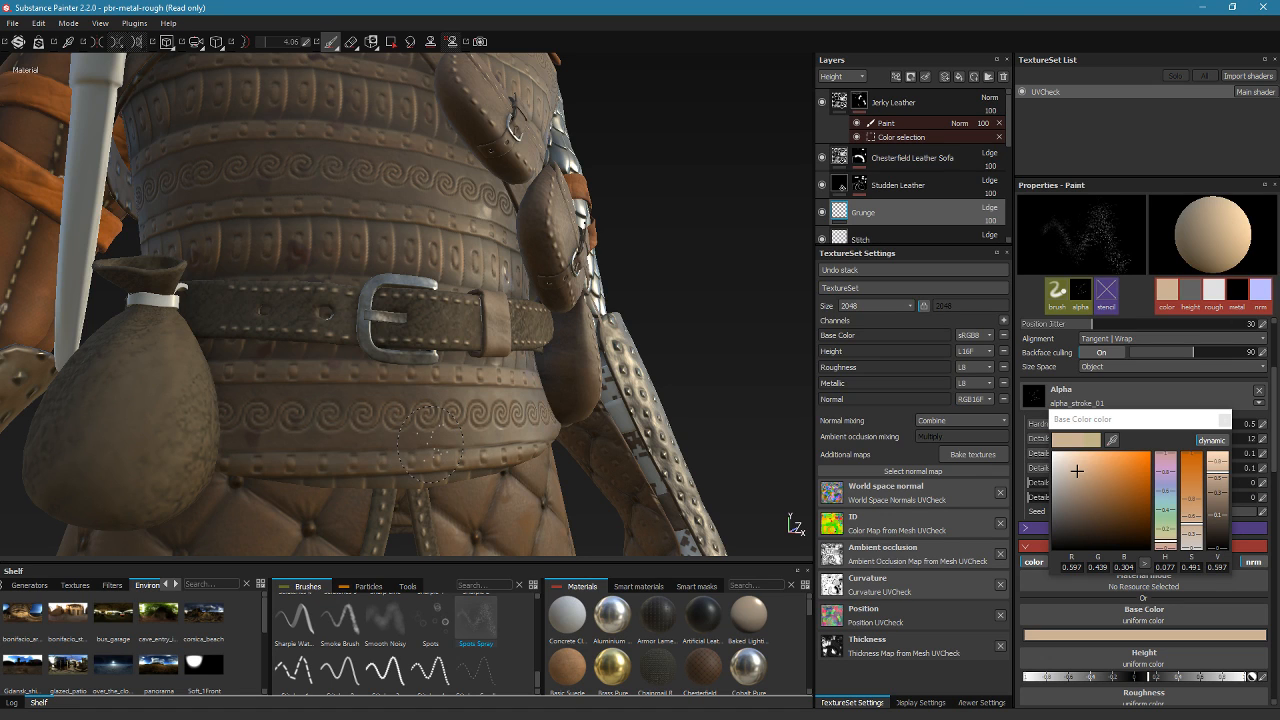
drag(1082, 498, 1102, 526)
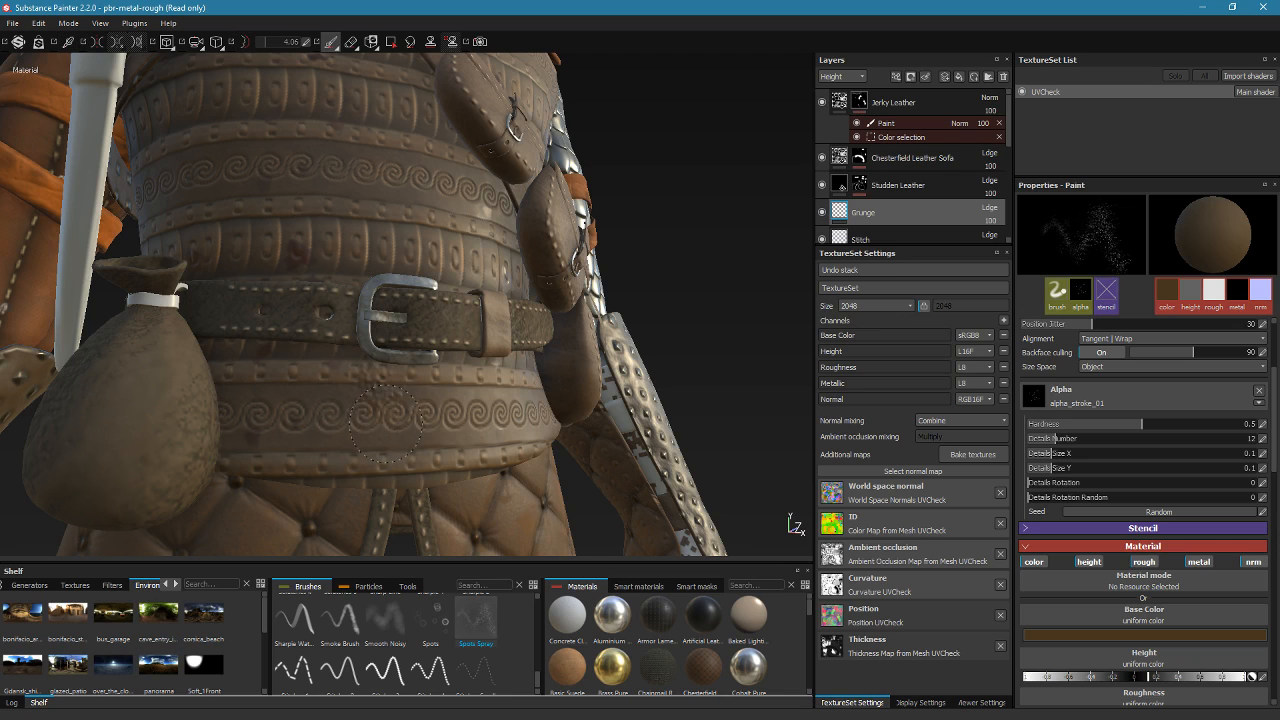
click(1089, 561)
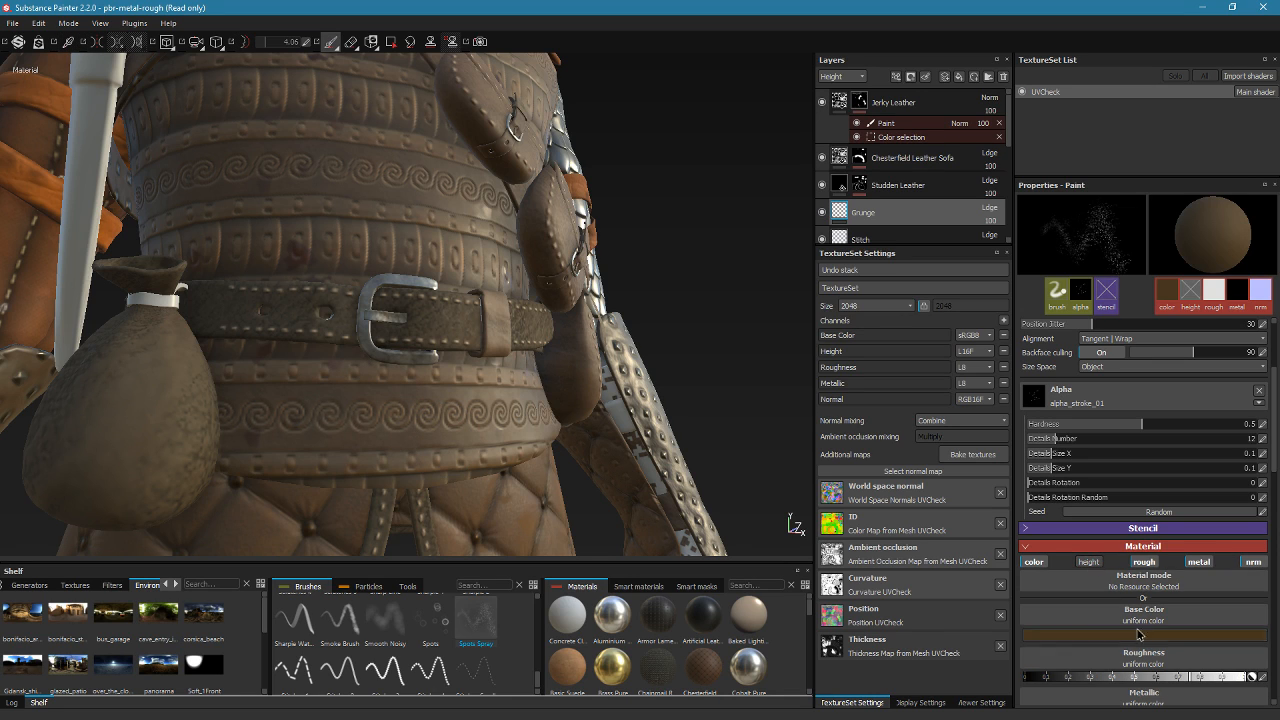
click(1201, 563)
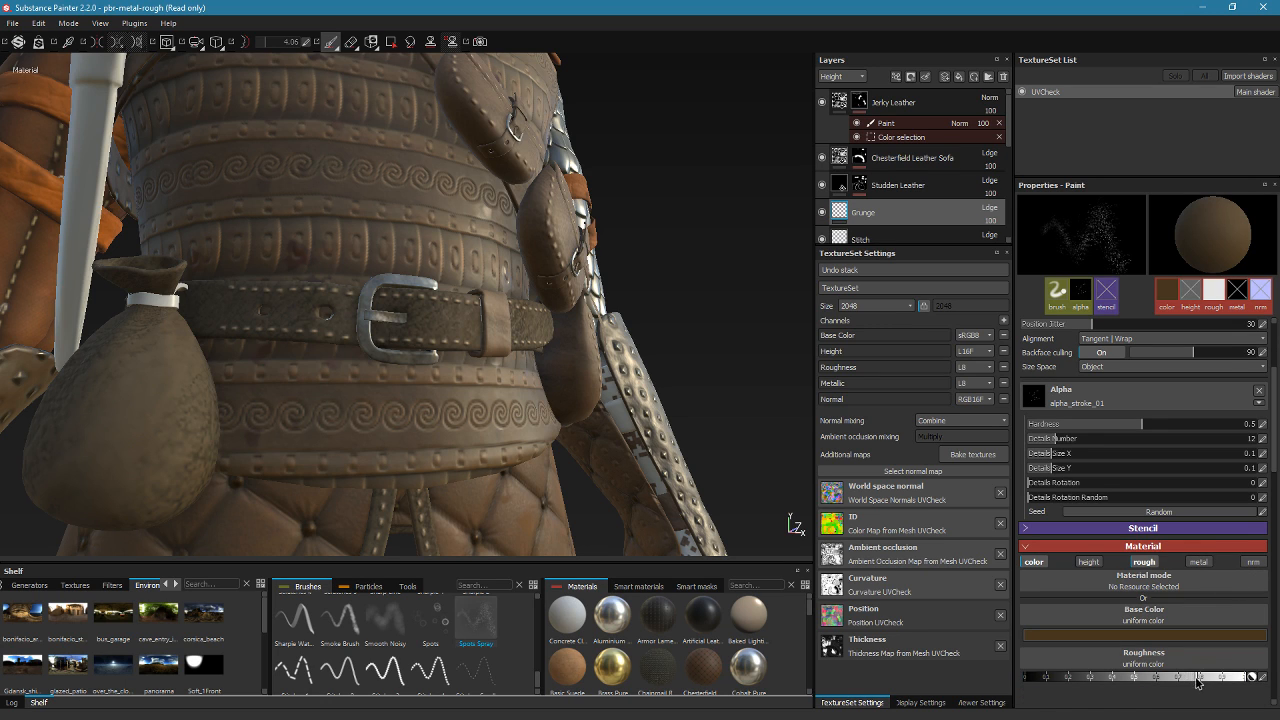
Raise the brush's roughness slightly and move the Grunge layer to the top of the layer stack
drag(1198, 681, 1215, 684)
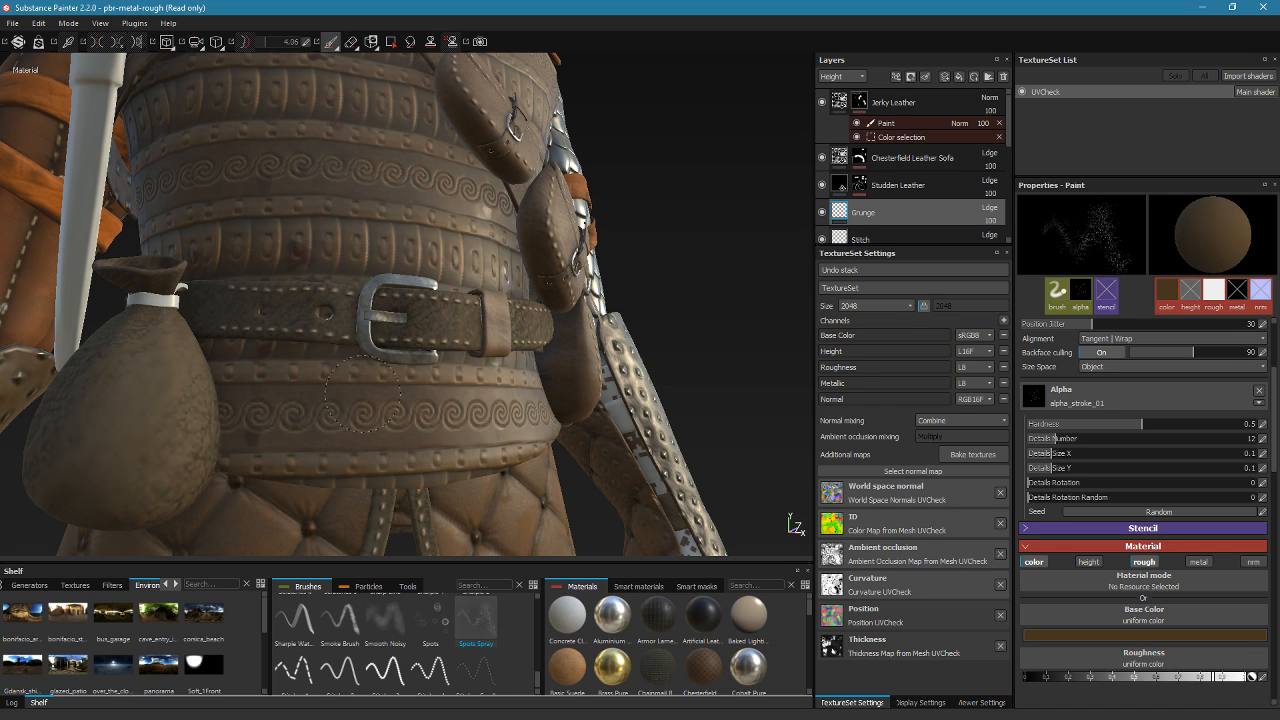
alt+drag(424, 392, 484, 396)
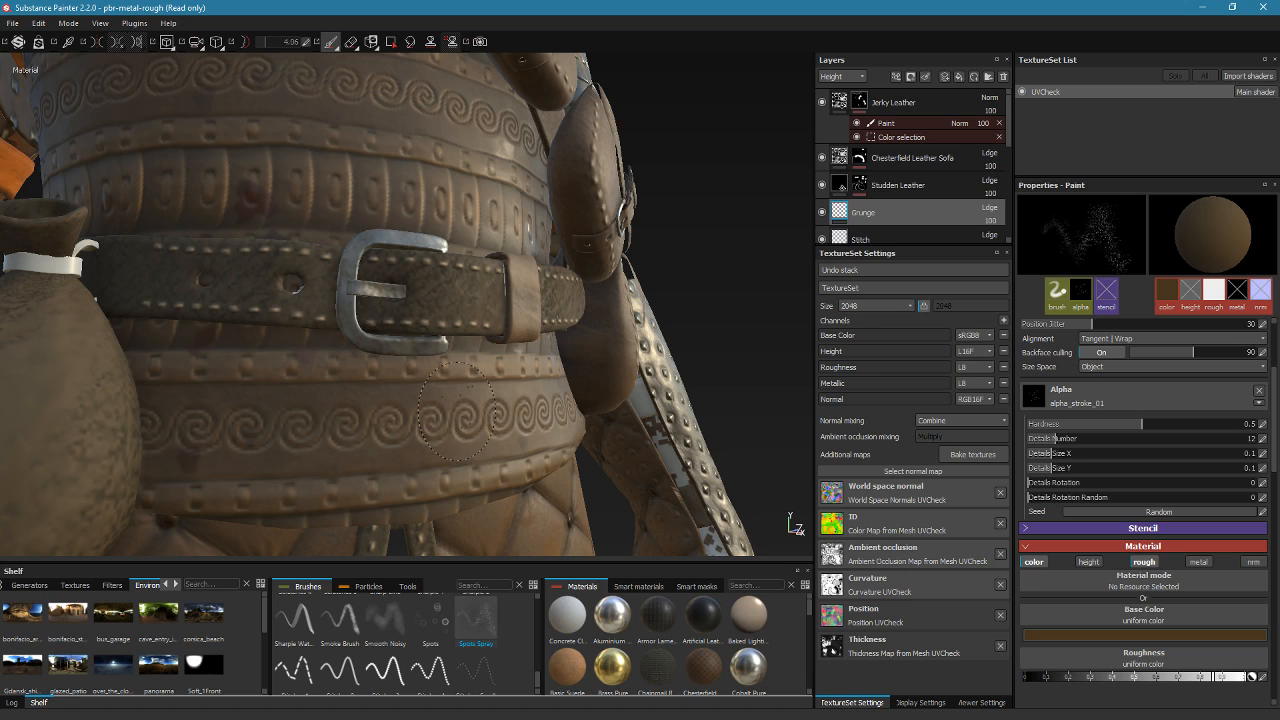
drag(886, 216, 900, 95)
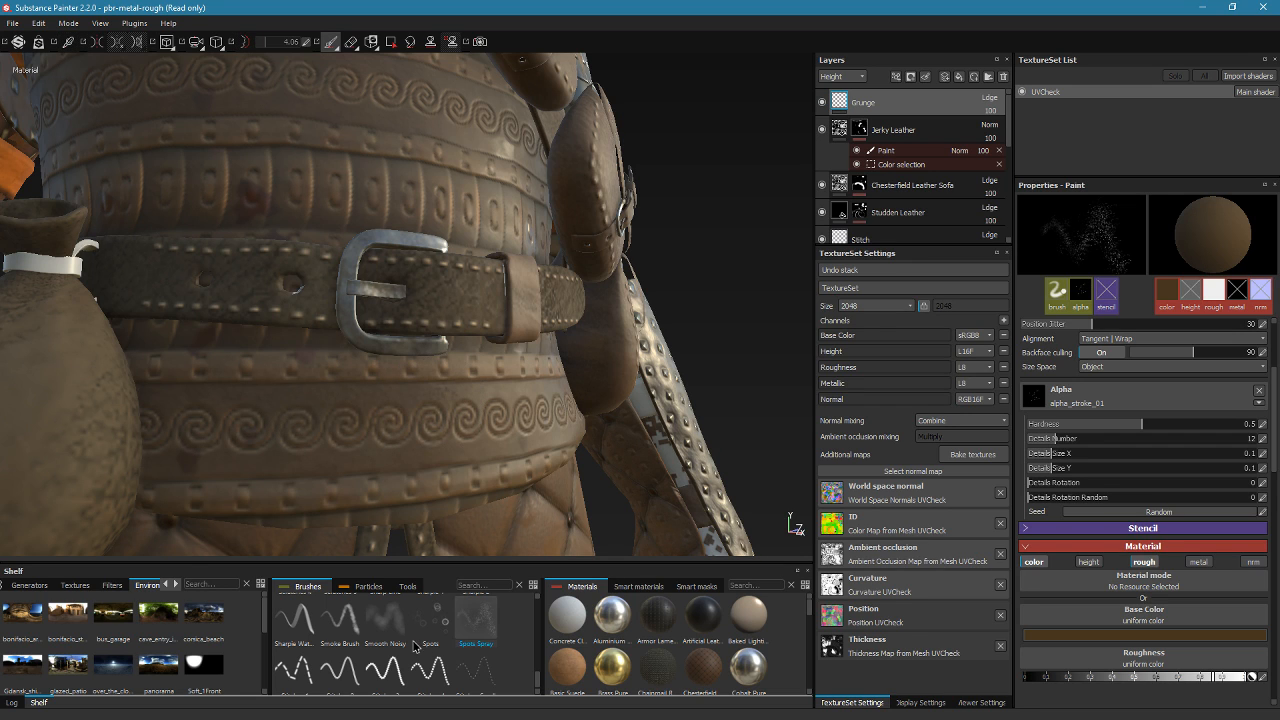
Choose the Scratches 3 brush, change its base color to light tan, and lower its roughness to a mid value
drag(538, 682, 540, 670)
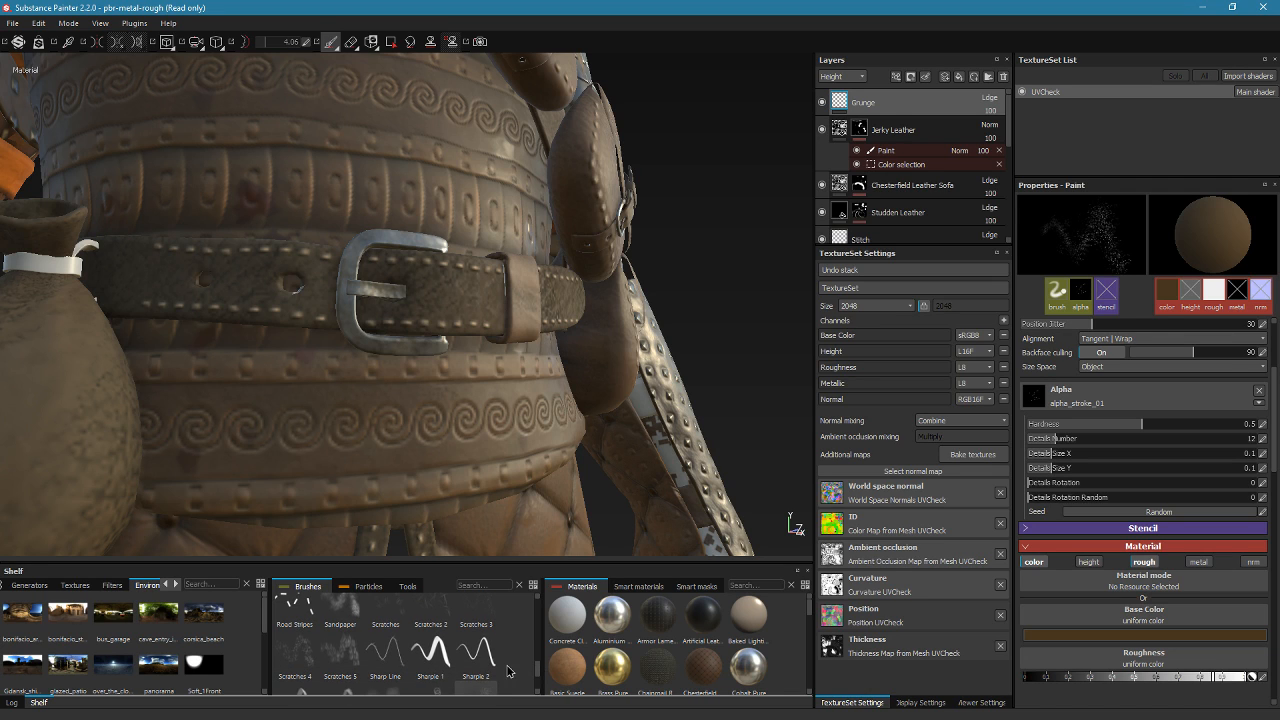
click(483, 623)
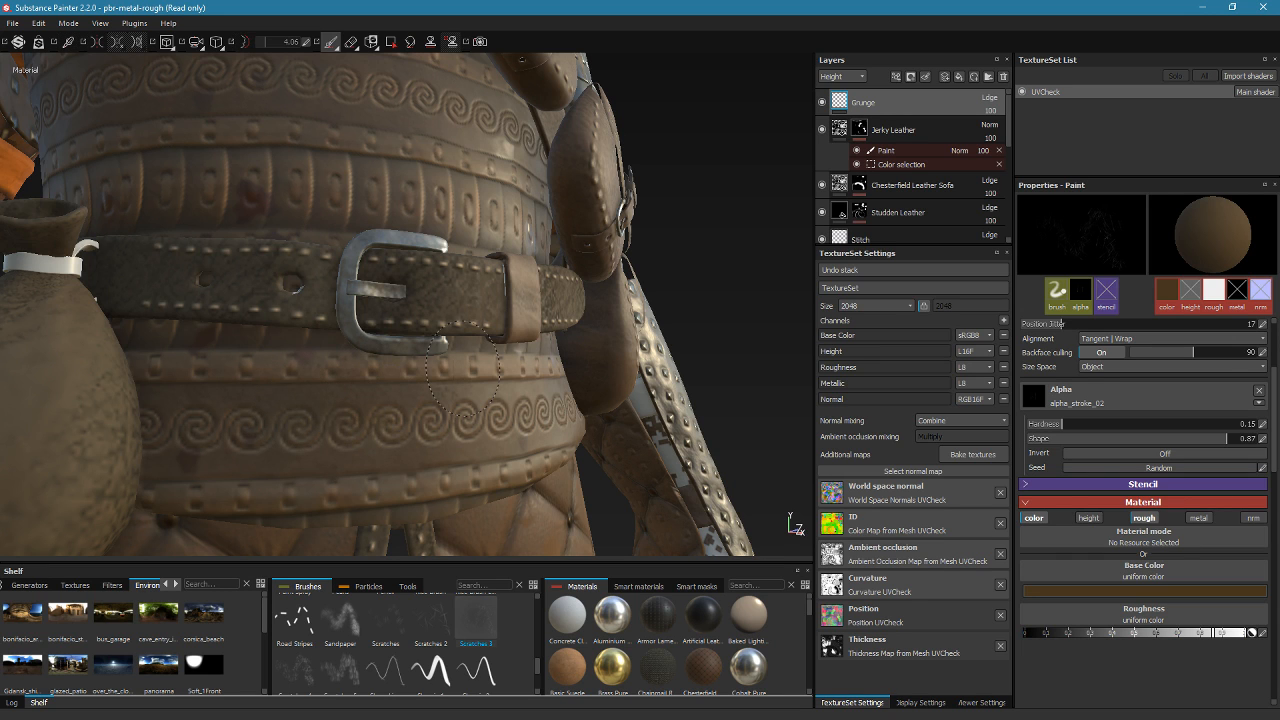
alt+drag(429, 466, 423, 449)
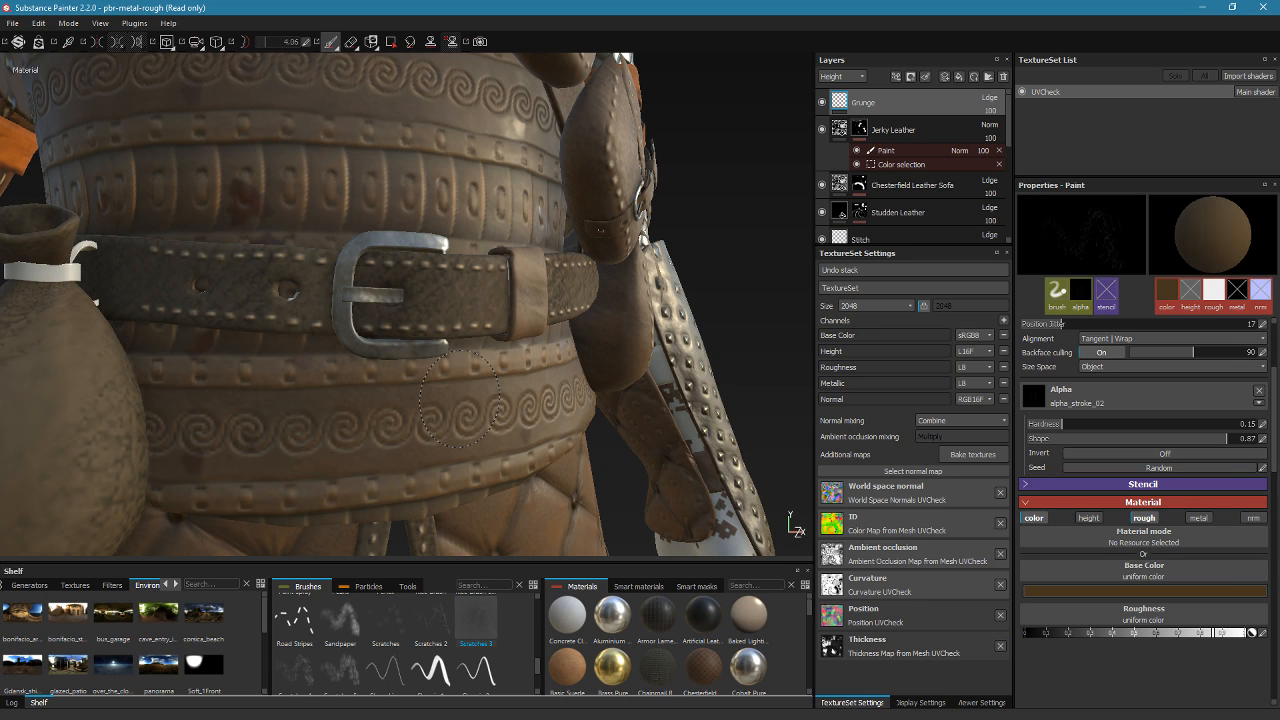
click(1145, 594)
click(1120, 528)
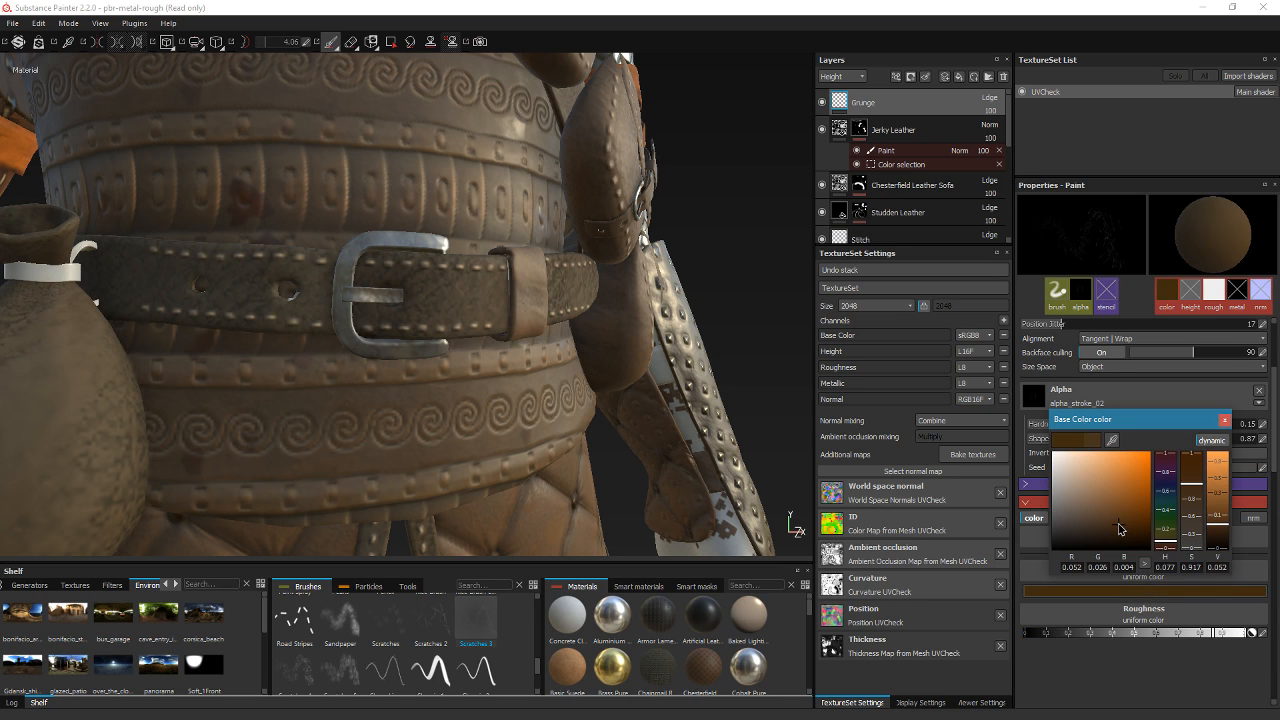
click(1100, 492)
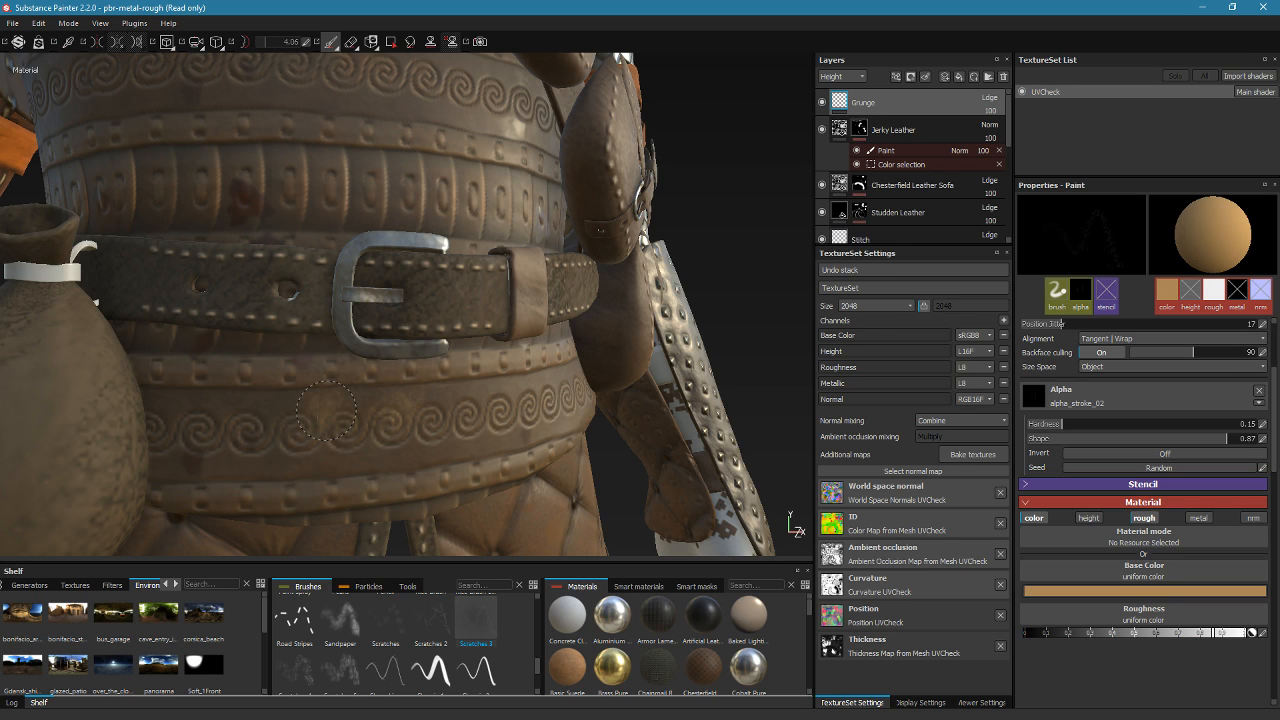
drag(1179, 641, 1117, 640)
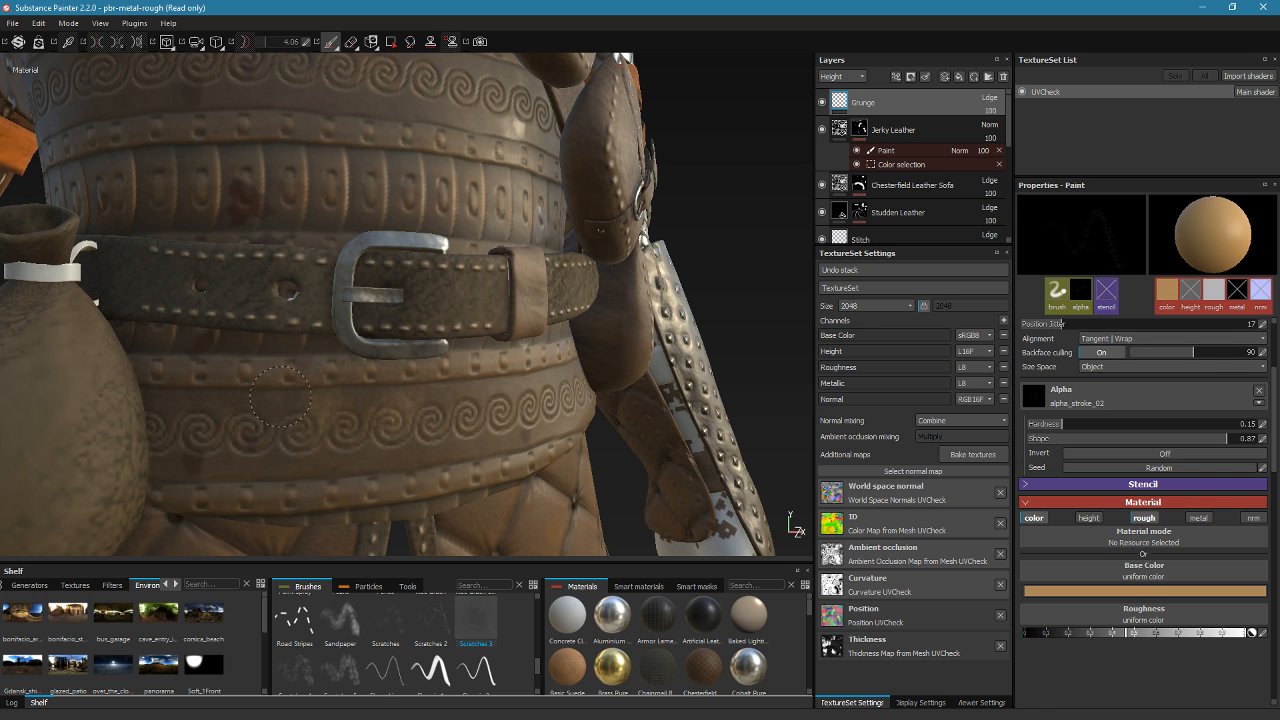
Choose the Default Soft brush and set its size to about 0.58 for working on the torso armor
mouse_move(430, 385)
alt+mouse_down()
mouse_move(394, 410)
mouse_move(436, 400)
mouse_move(410, 442)
mouse_move(408, 380)
alt+mouse_up()
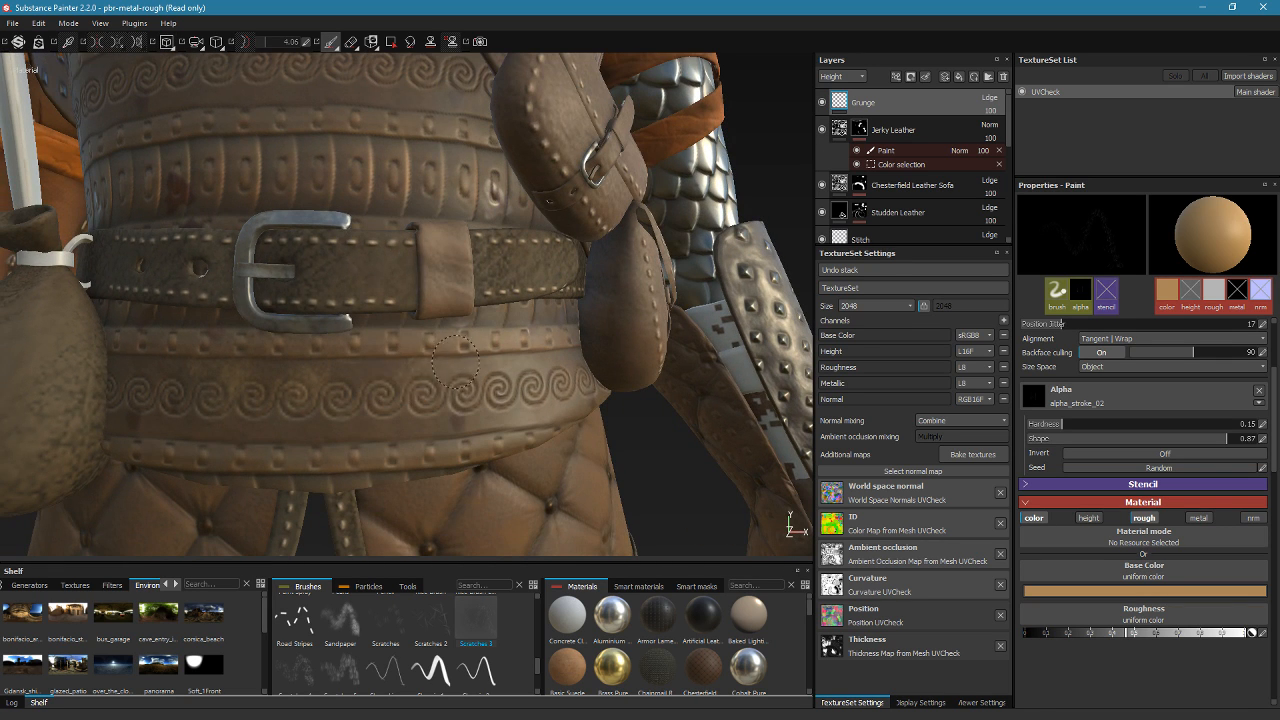
mouse_move(535, 410)
alt+shift+mouse_down()
mouse_move(518, 350)
mouse_move(517, 394)
mouse_move(570, 400)
mouse_move(511, 370)
mouse_move(586, 405)
mouse_move(497, 135)
mouse_move(588, 426)
mouse_move(628, 408)
mouse_move(652, 366)
mouse_move(583, 333)
mouse_move(591, 393)
mouse_move(557, 316)
mouse_move(617, 370)
alt+shift+mouse_up()
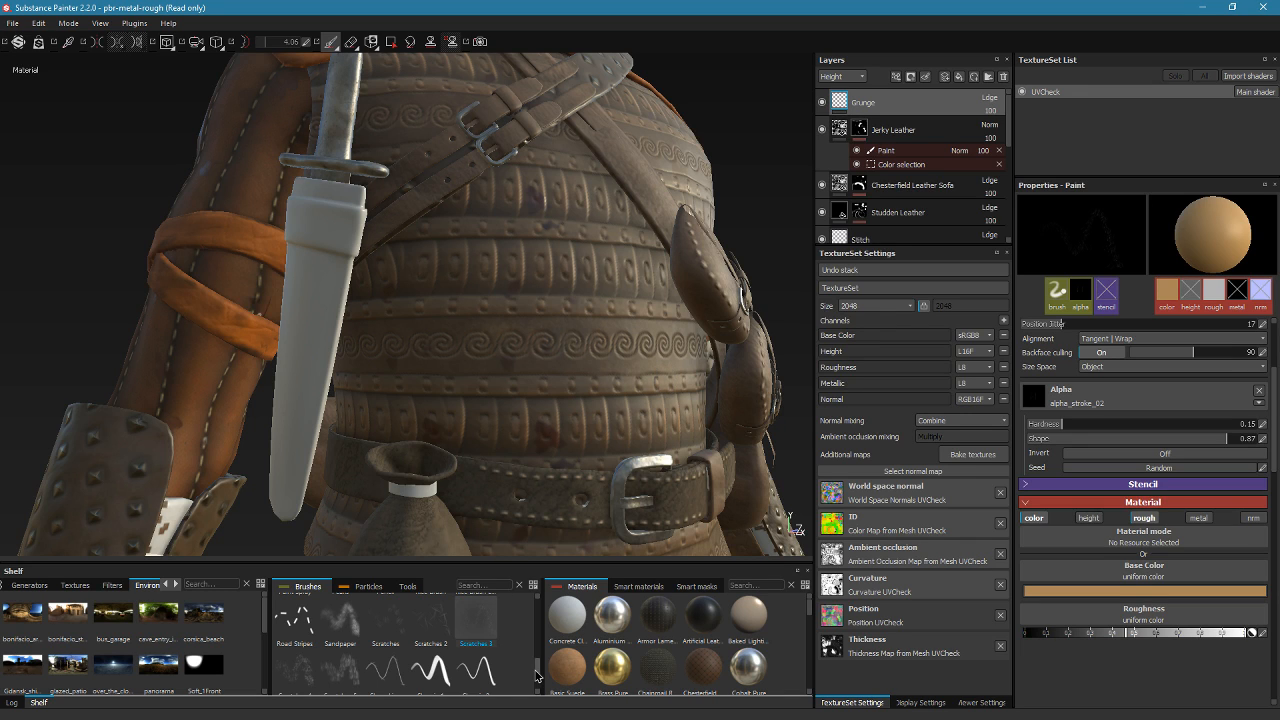
mouse_move(537, 676)
mouse_down()
mouse_move(540, 635)
mouse_move(523, 630)
mouse_up()
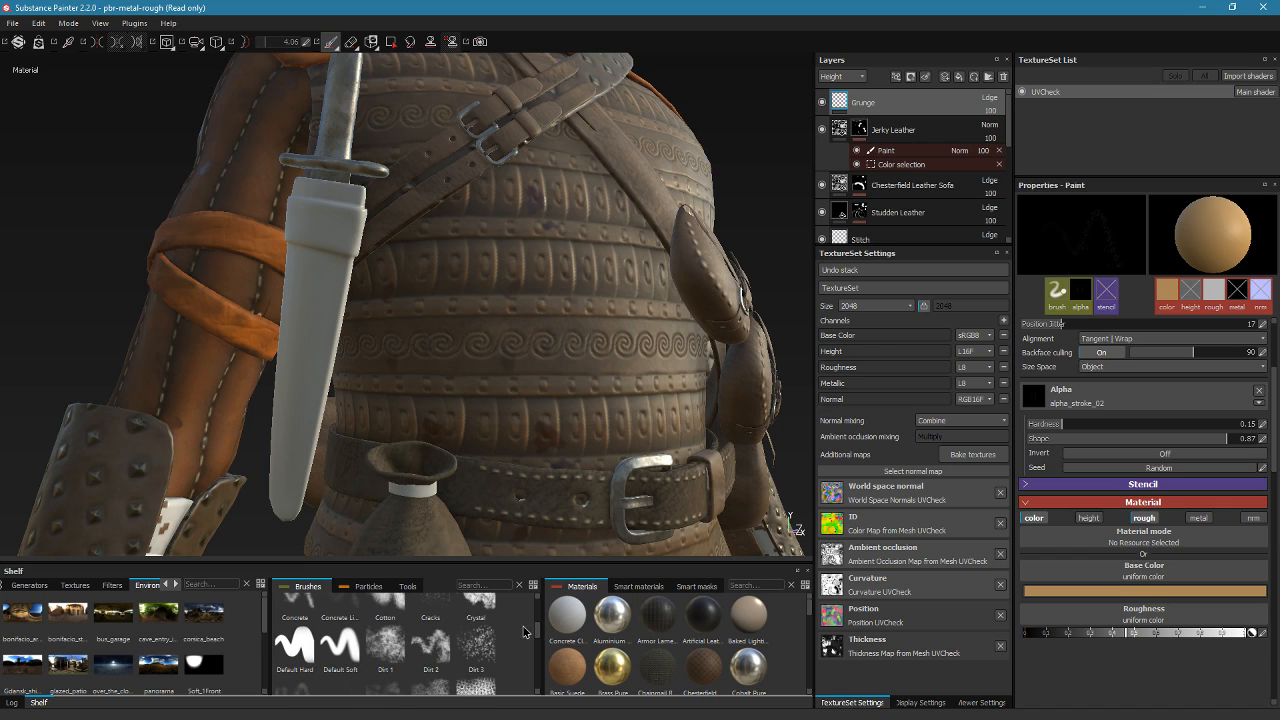
click(345, 647)
ctrl+right_drag(511, 341, 468, 341)
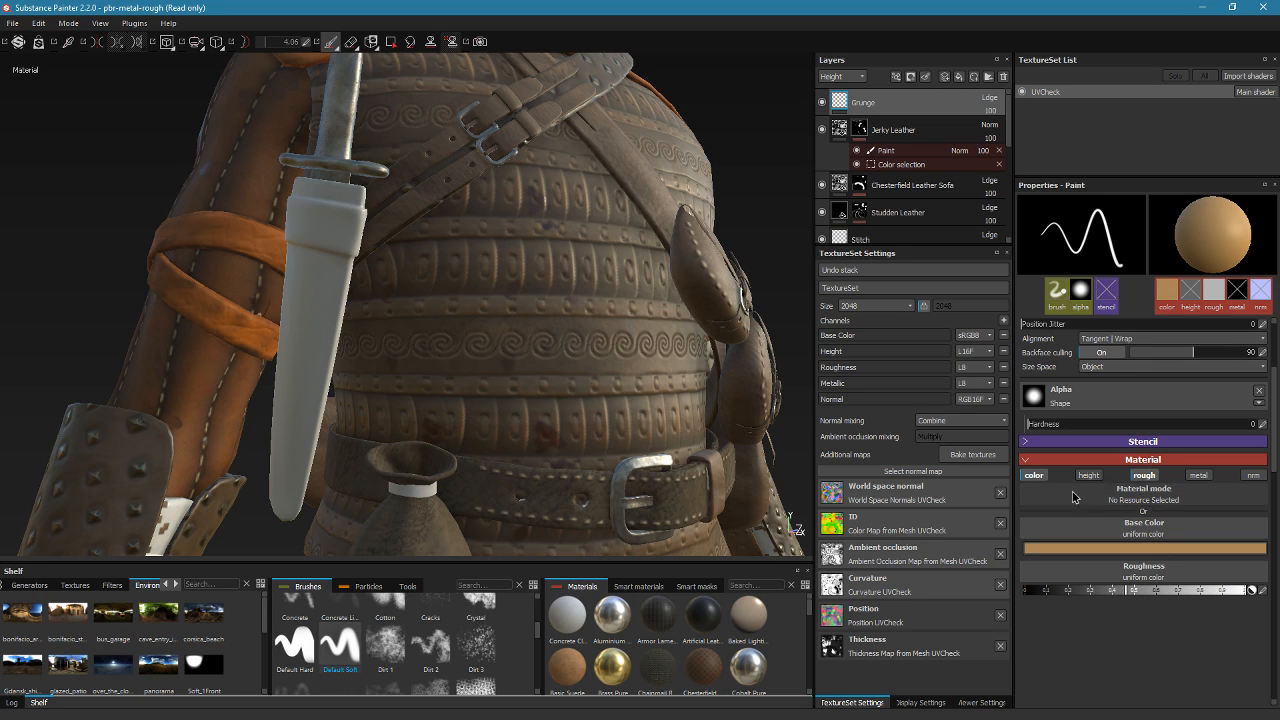
Limit the brush to the height channel with a slightly negative height and try a diagonal stroke across the torso armor
click(1034, 475)
click(1144, 475)
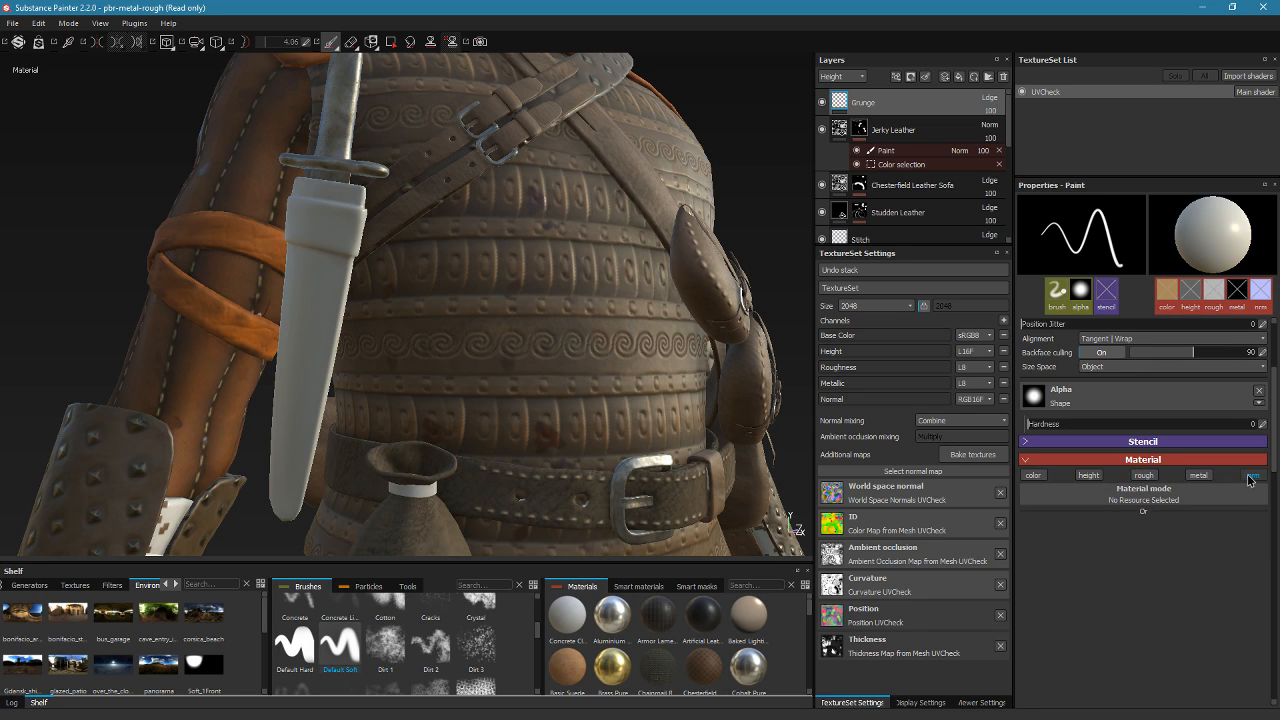
click(1088, 475)
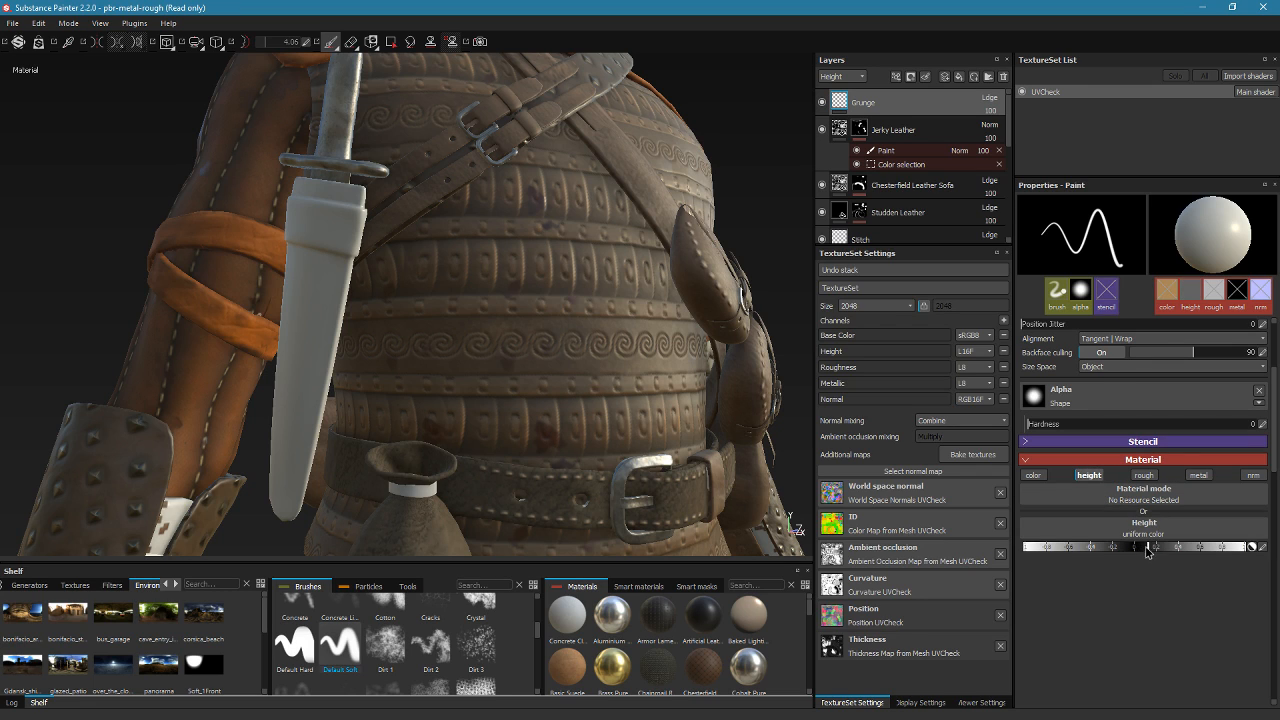
drag(1147, 551, 1122, 548)
drag(425, 373, 577, 240)
Set the brush's size and flow to respond to pen pressure
drag(1274, 412, 1273, 367)
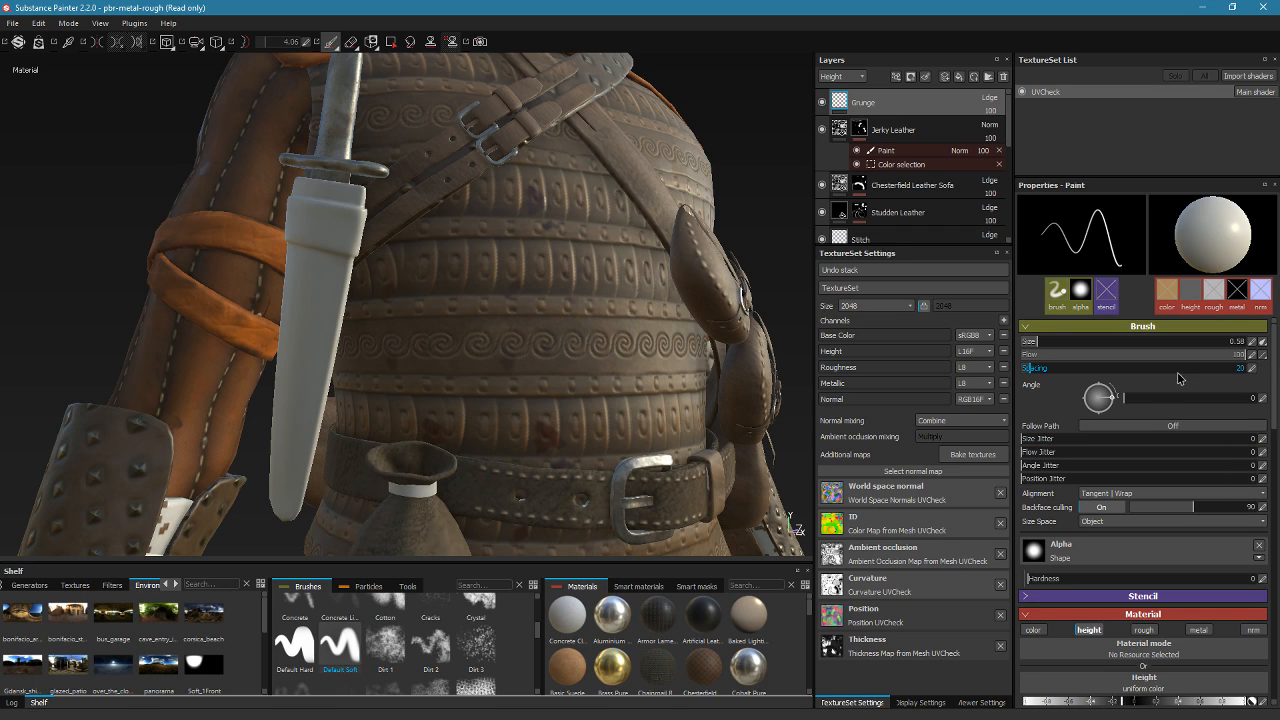
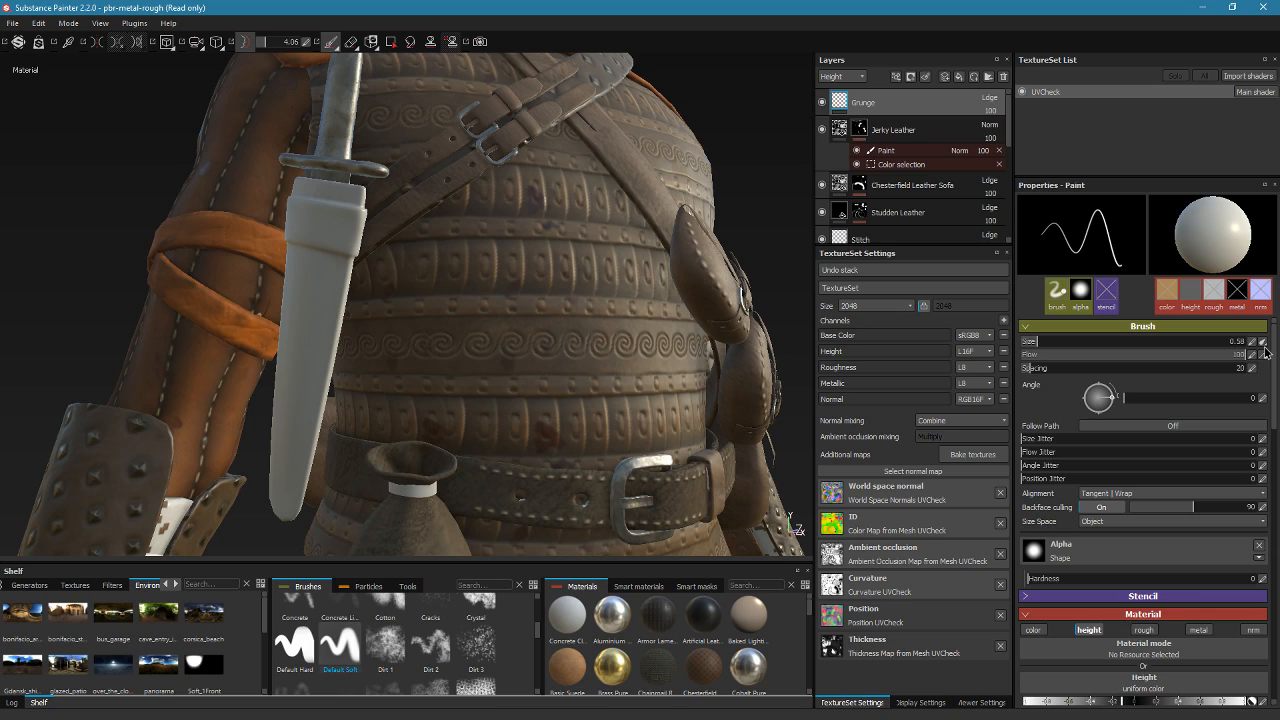
click(1252, 343)
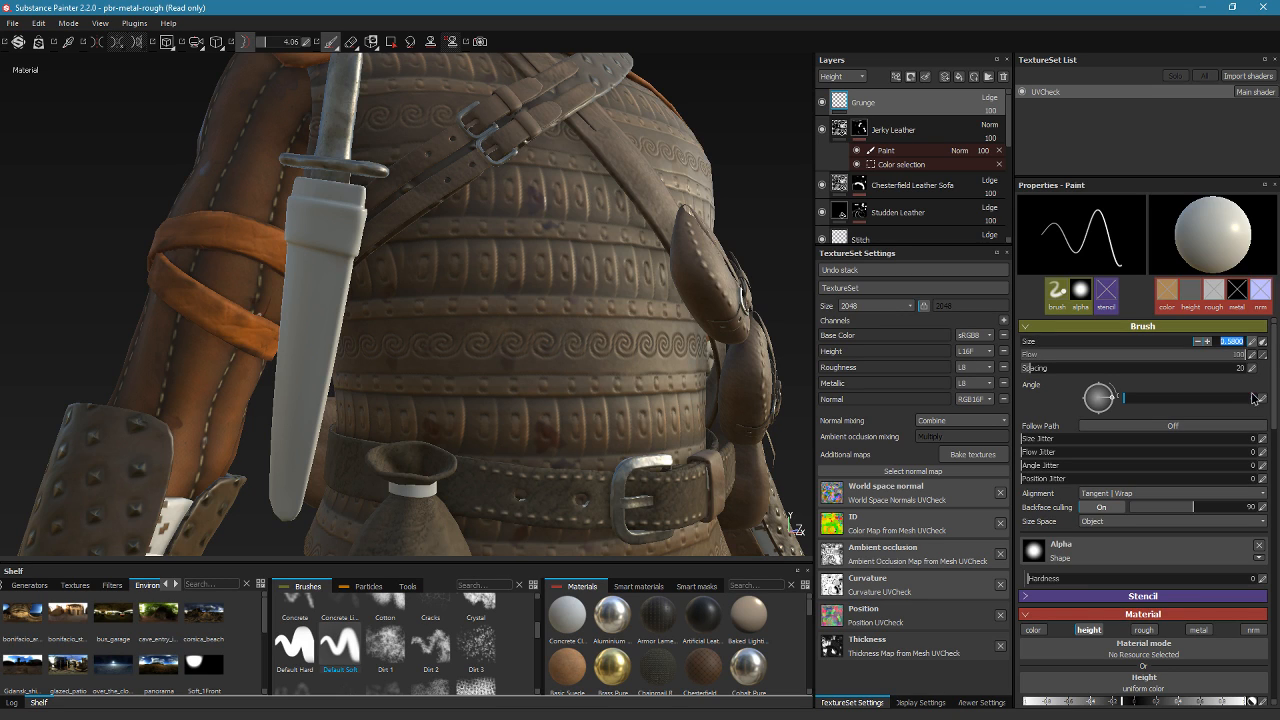
key(Return)
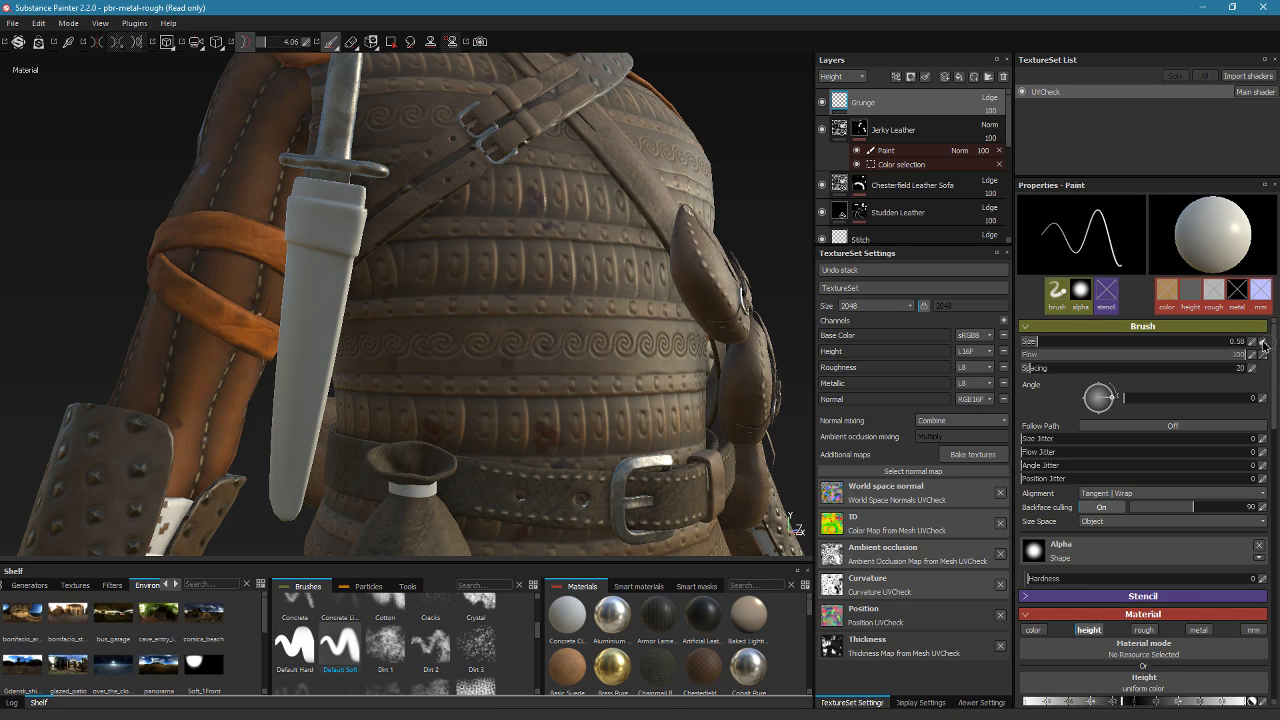
click(1263, 342)
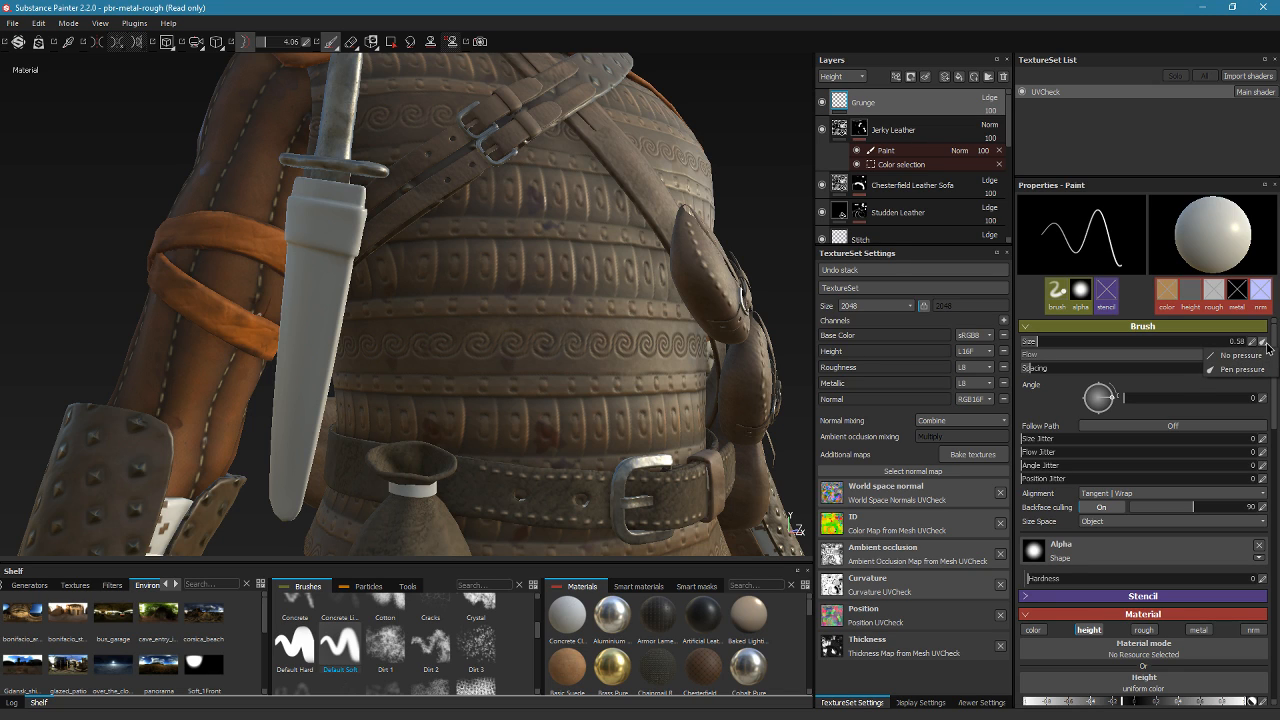
click(1242, 369)
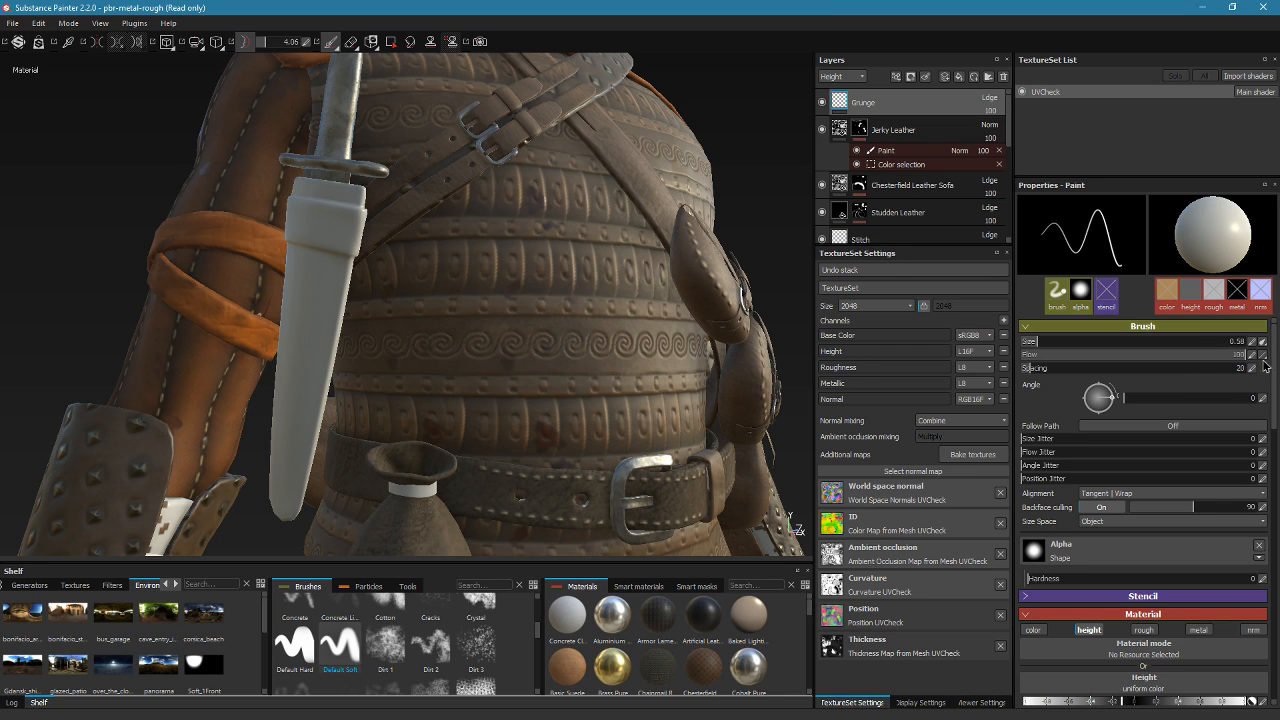
click(1263, 356)
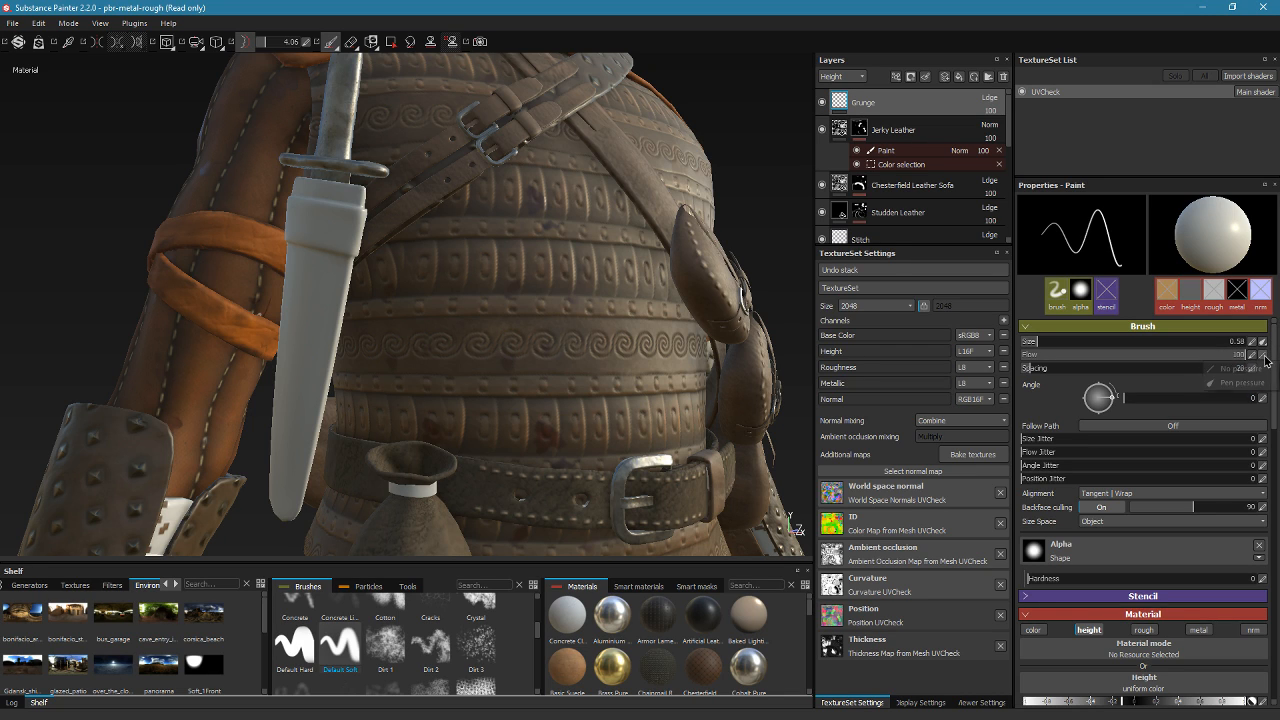
click(1254, 381)
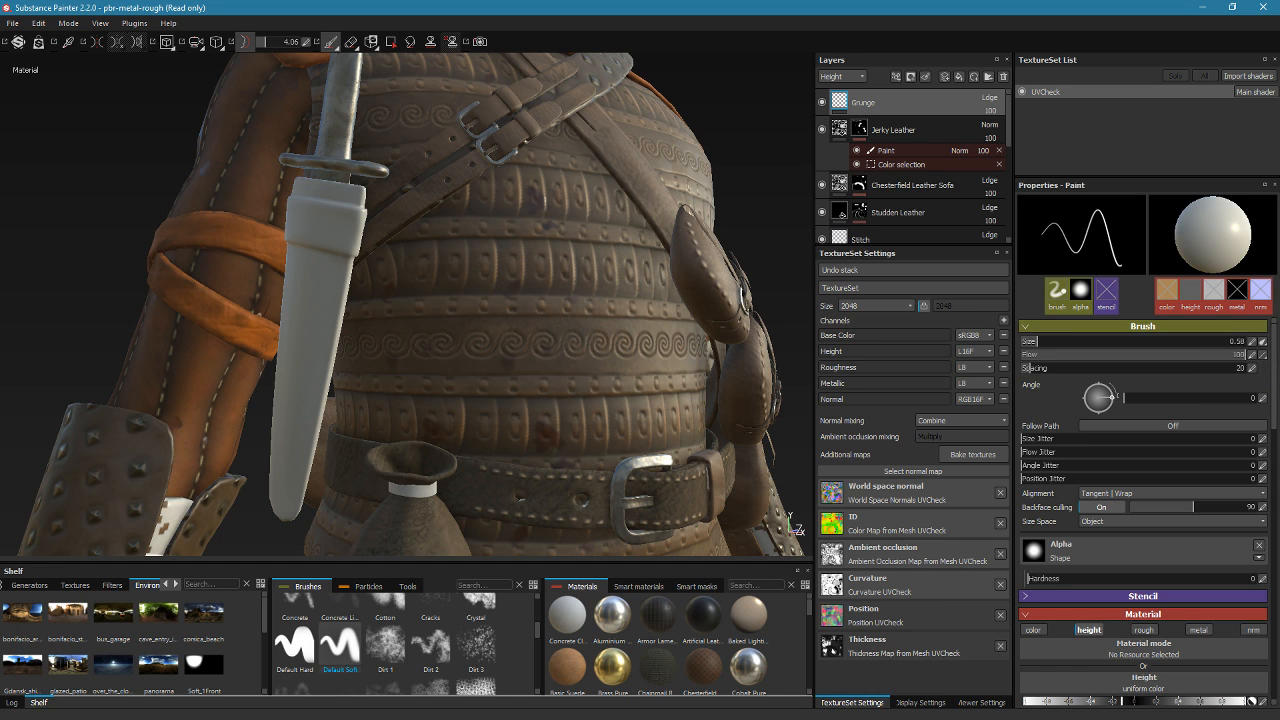
Reduce the brush size to 0.1, trying diagonal cuts across the lower torso armor and undoing the last one
drag(384, 400, 426, 362)
alt+drag(737, 190, 747, 197)
alt+drag(509, 352, 552, 291)
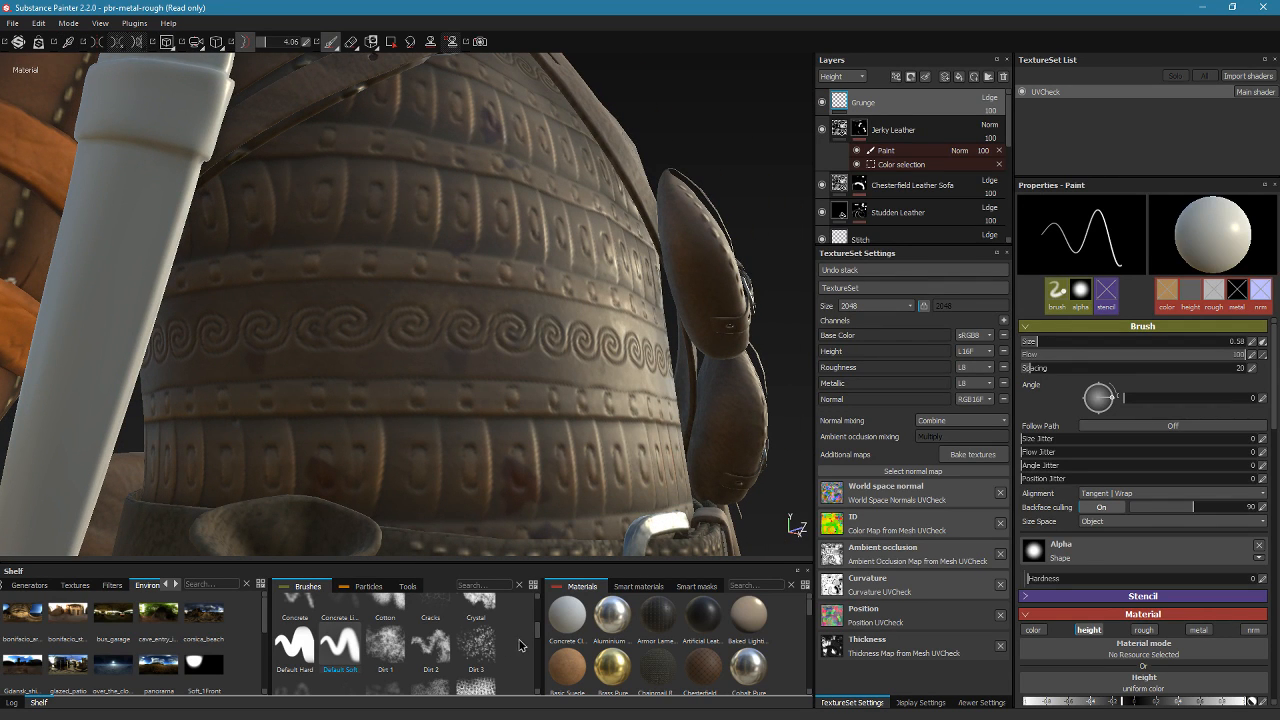
drag(540, 636, 530, 597)
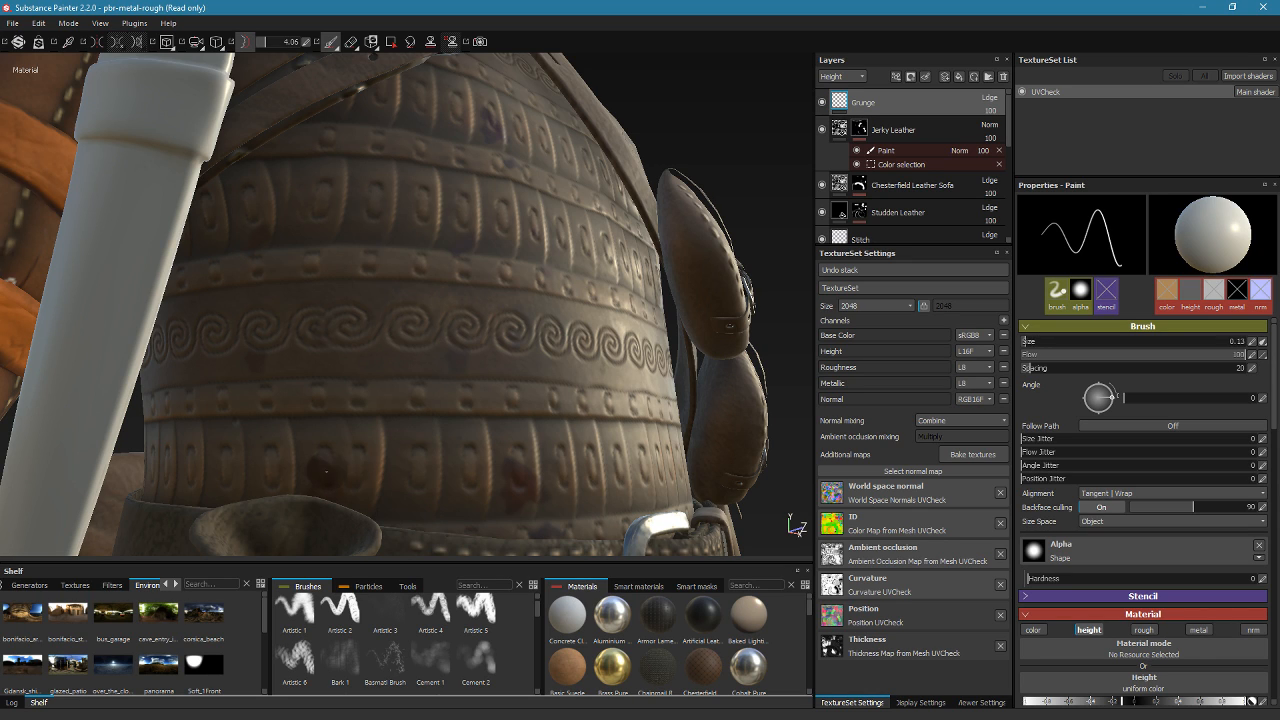
ctrl+right_drag(326, 471, 318, 471)
drag(252, 432, 368, 342)
key(ctrl+z)
Try carving a long and a short cut into the upper torso armor, undoing each stroke
mouse_move(751, 154)
alt+mouse_down()
mouse_move(716, 202)
mouse_move(790, 172)
mouse_move(772, 268)
alt+mouse_up()
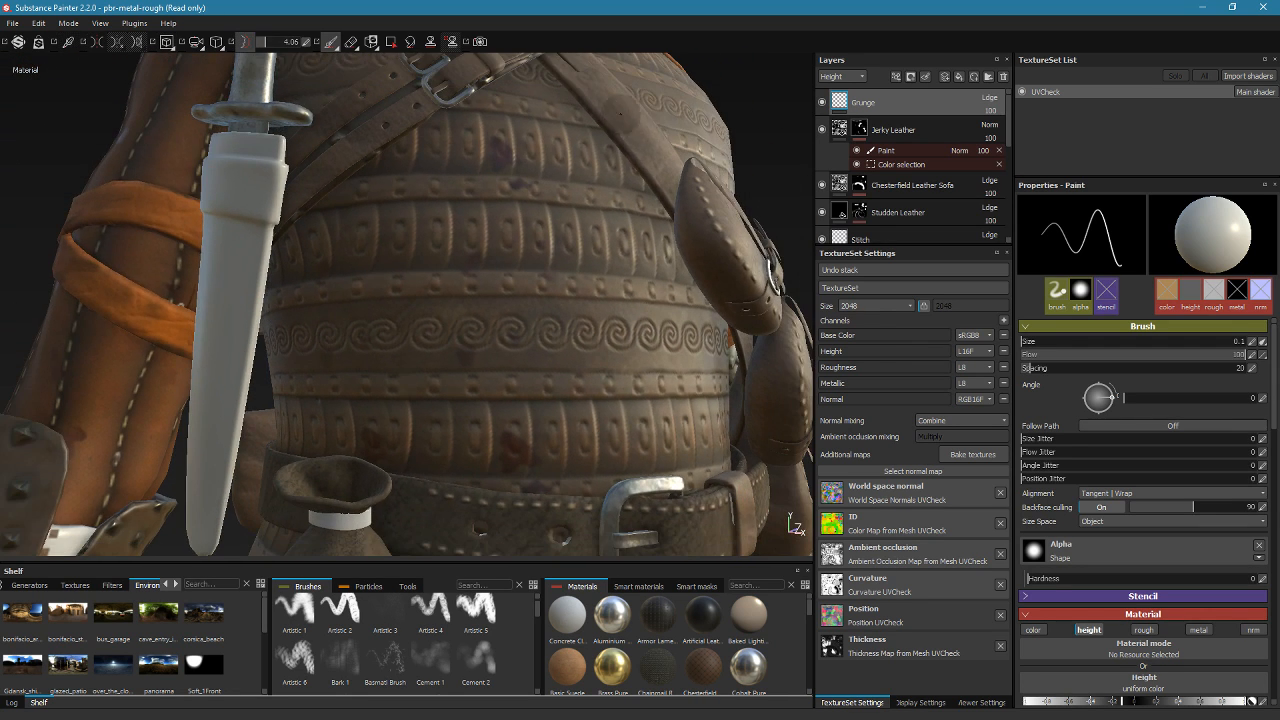
scroll(754, 266, down, 1)
drag(538, 165, 591, 295)
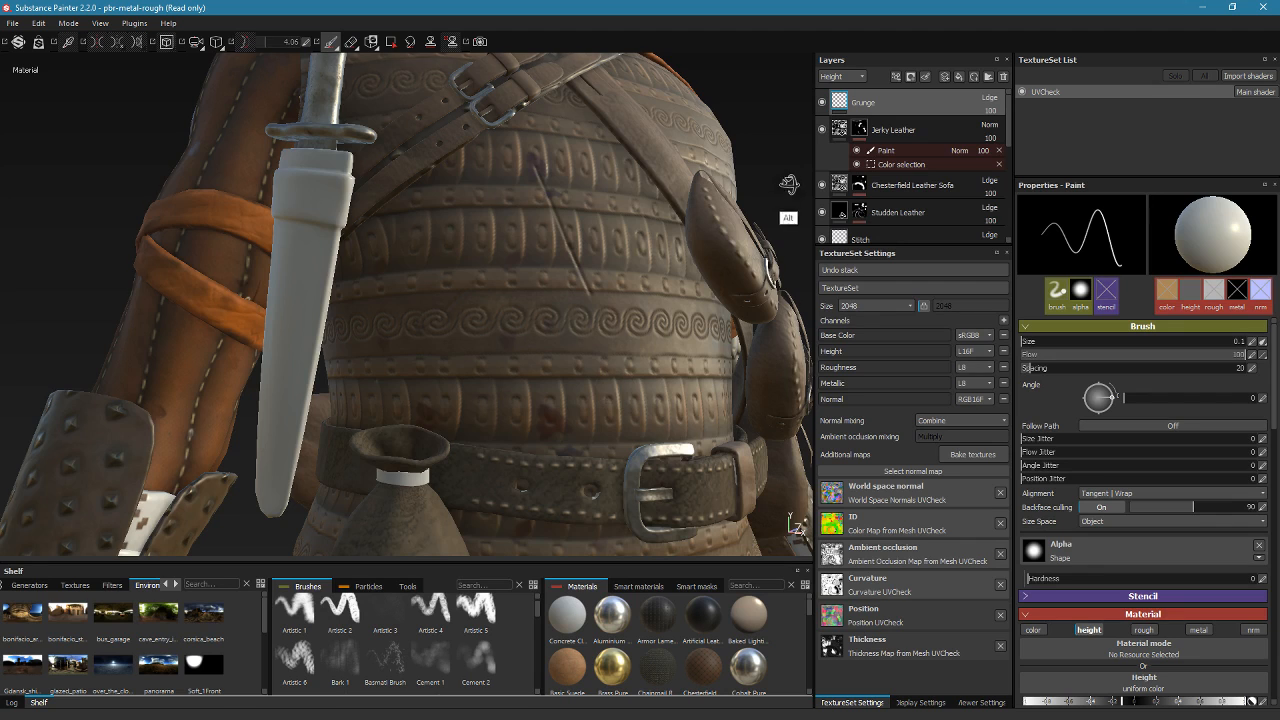
alt+drag(789, 184, 760, 207)
key(ctrl+z)
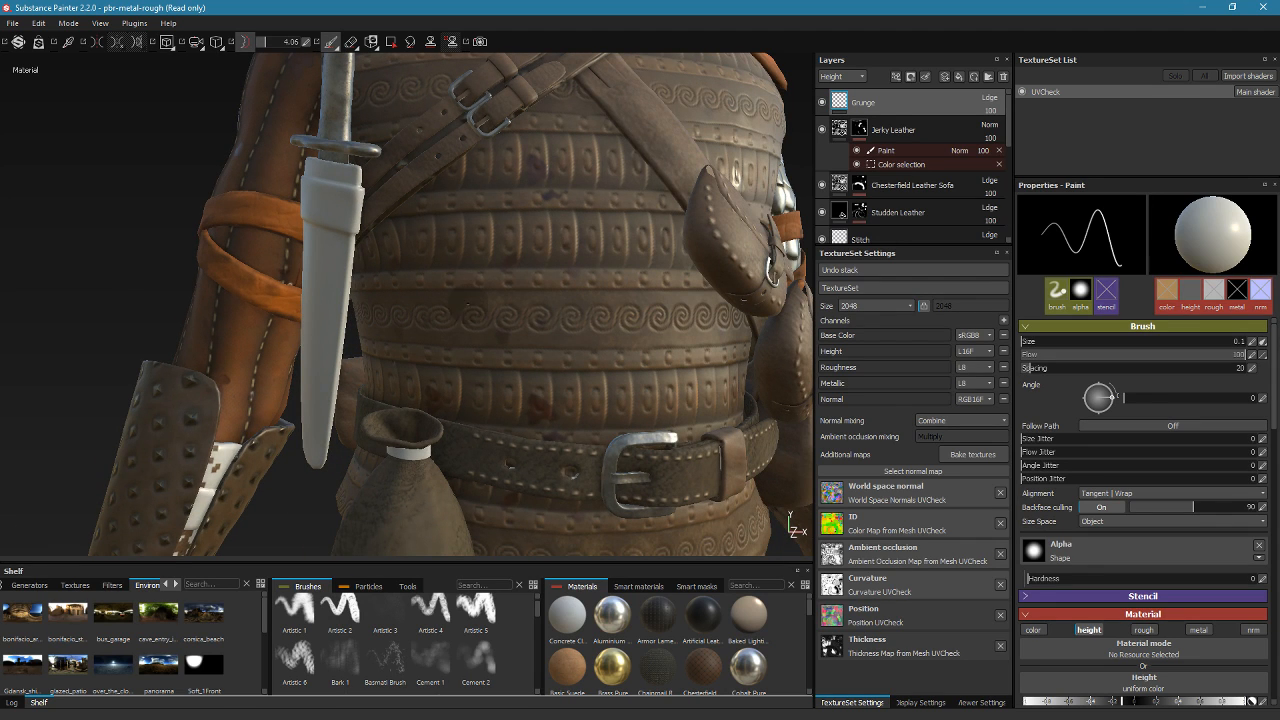
drag(546, 190, 562, 198)
key(ctrl+z)
Add a Basic Suede layer above Grunge with a color selection mask using the forearm guards' ID color, R 255, G 0, B 62
alt+drag(574, 172, 440, 245)
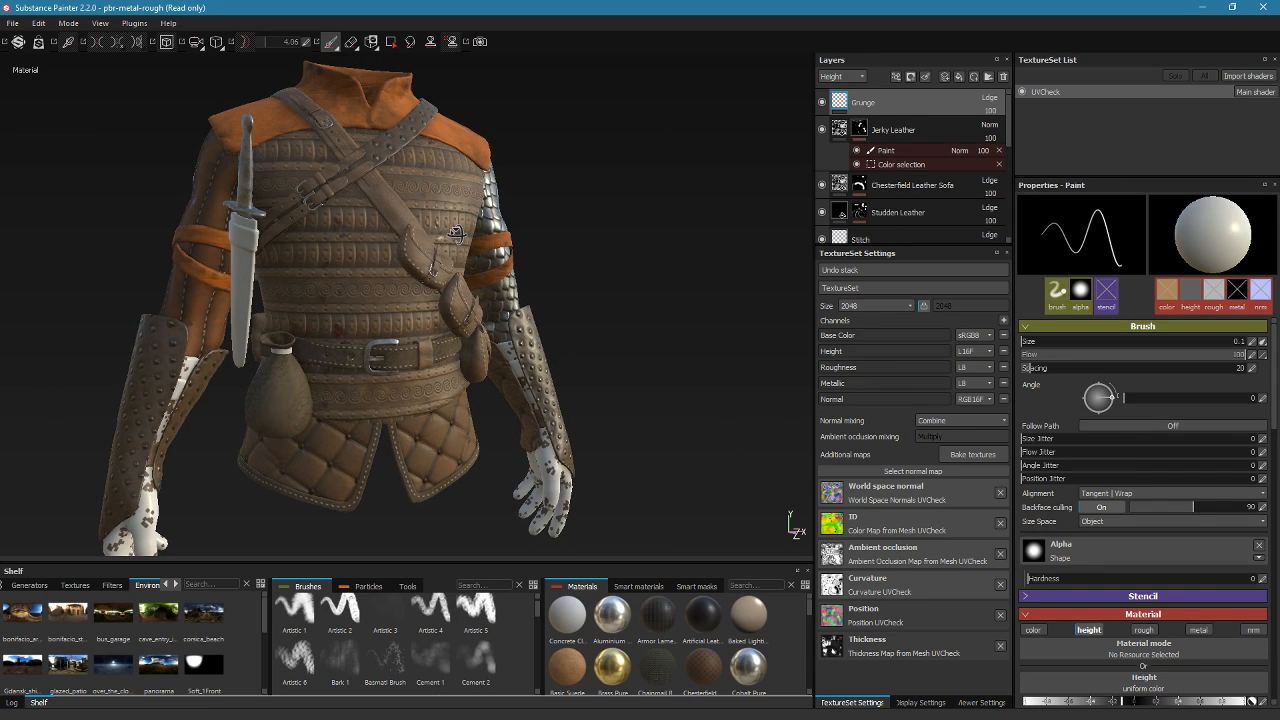
alt+drag(466, 290, 520, 375)
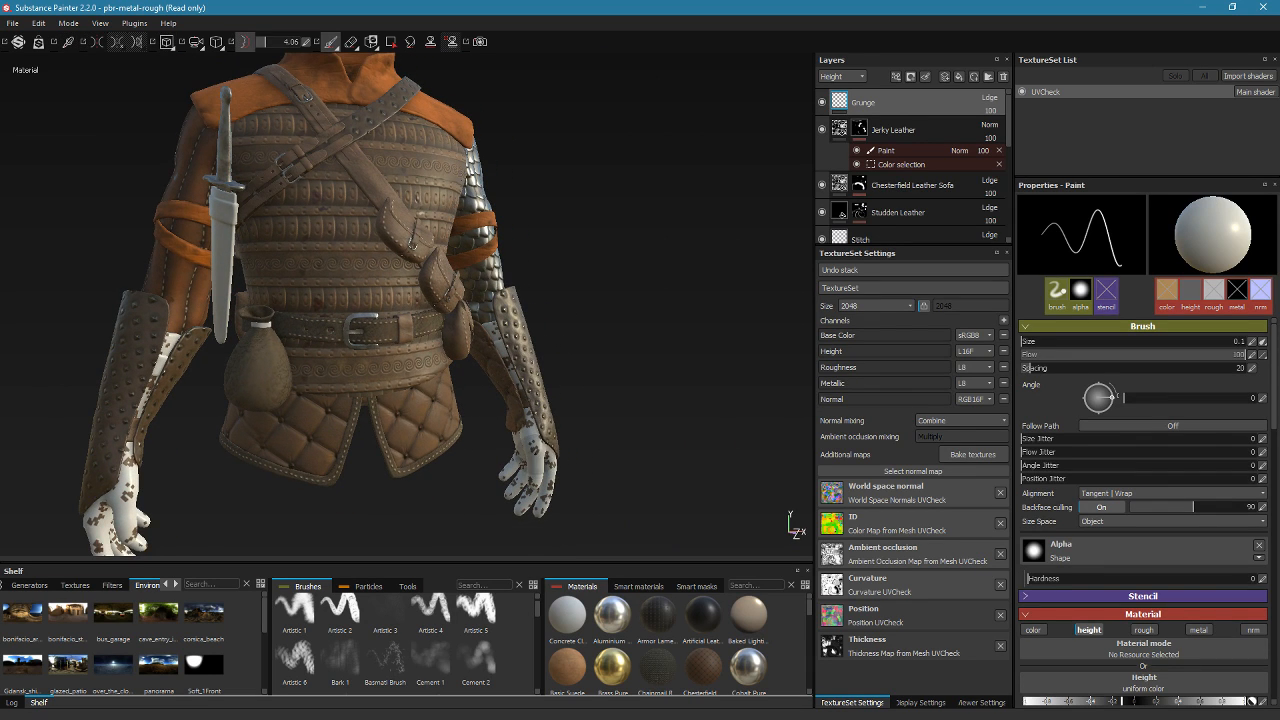
alt+drag(772, 300, 788, 291)
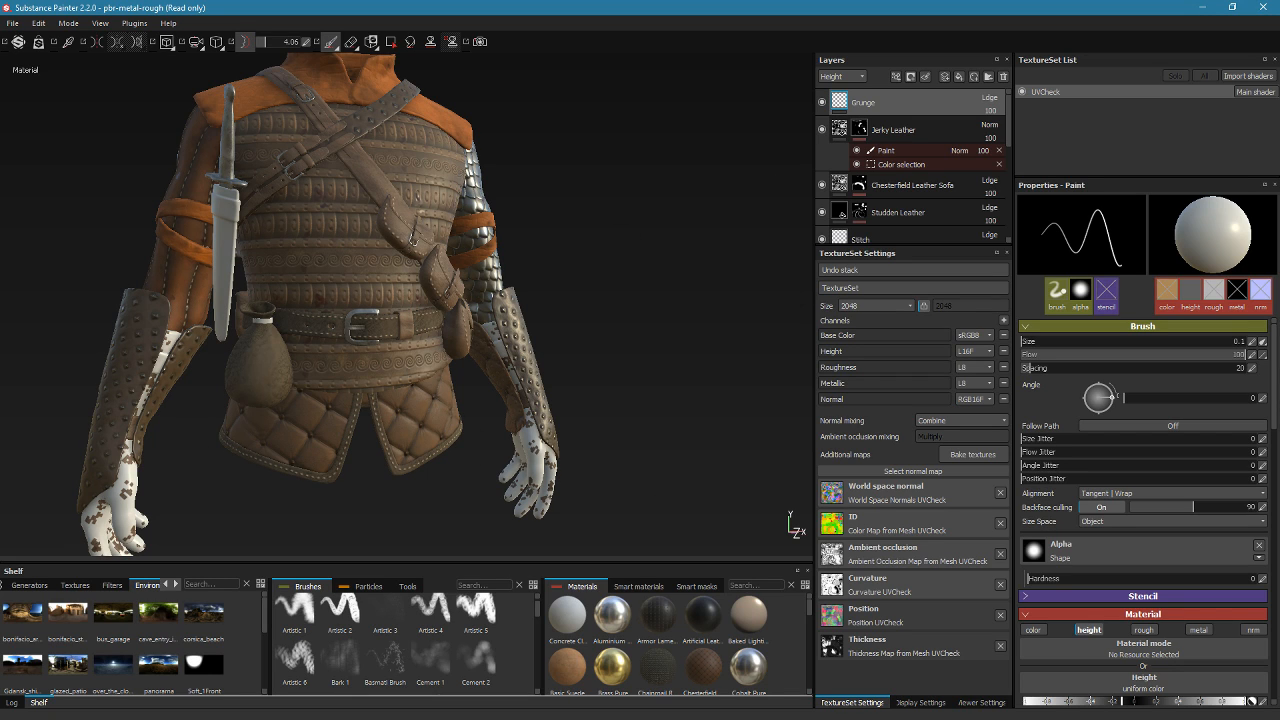
drag(566, 665, 880, 102)
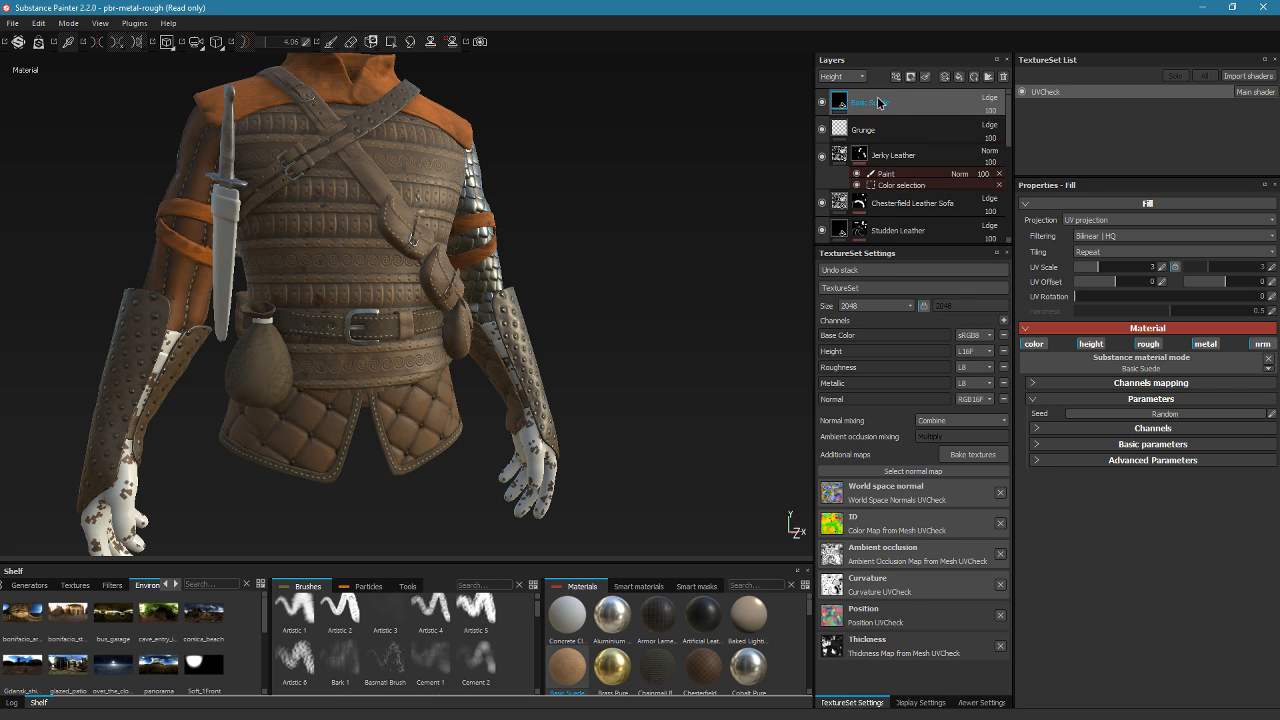
right_click(881, 104)
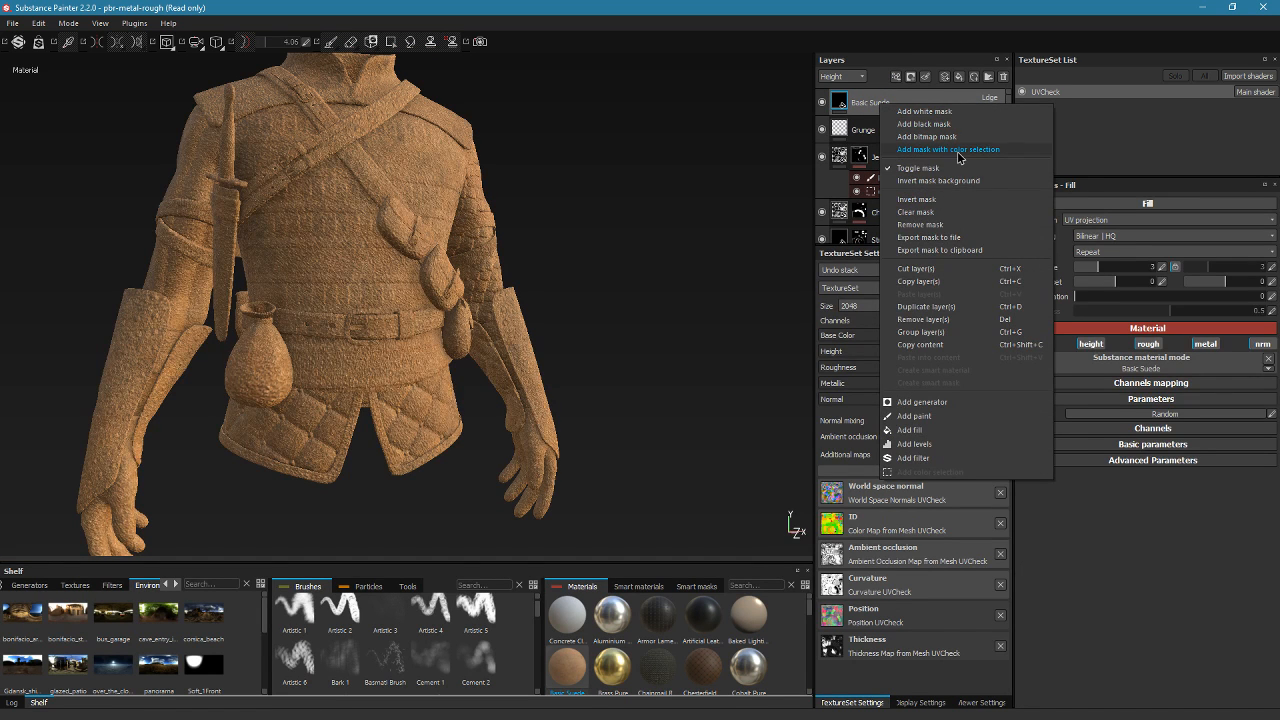
click(955, 150)
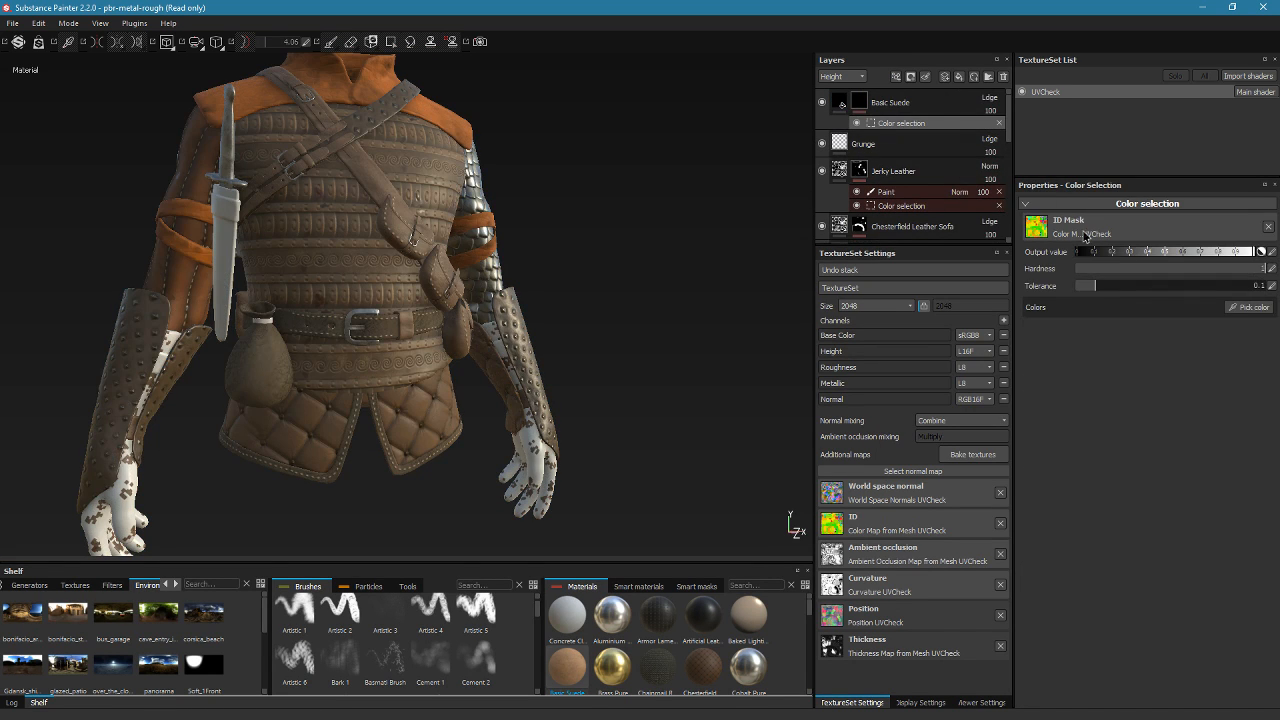
click(1248, 307)
click(542, 440)
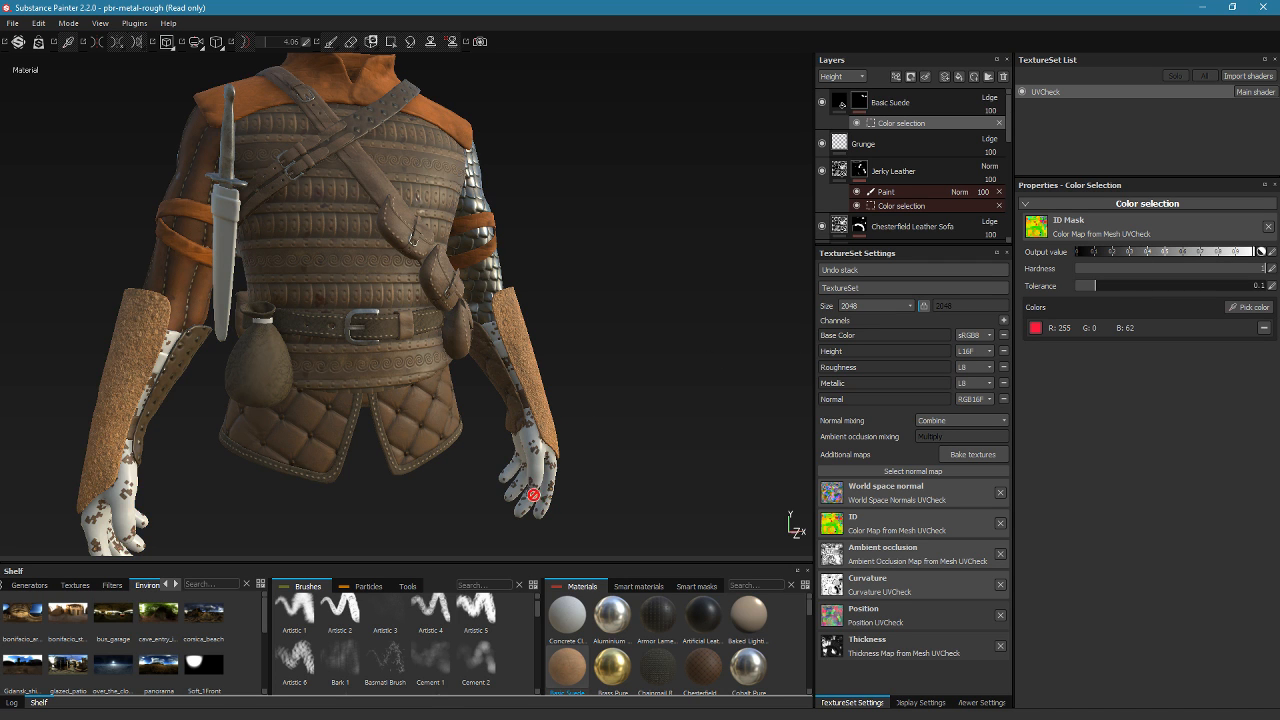
Replace the Basic Suede mask's selected color with the hands' ID color, R 255, G 186, B 0, and set its tolerance to 0
click(1263, 327)
click(1248, 307)
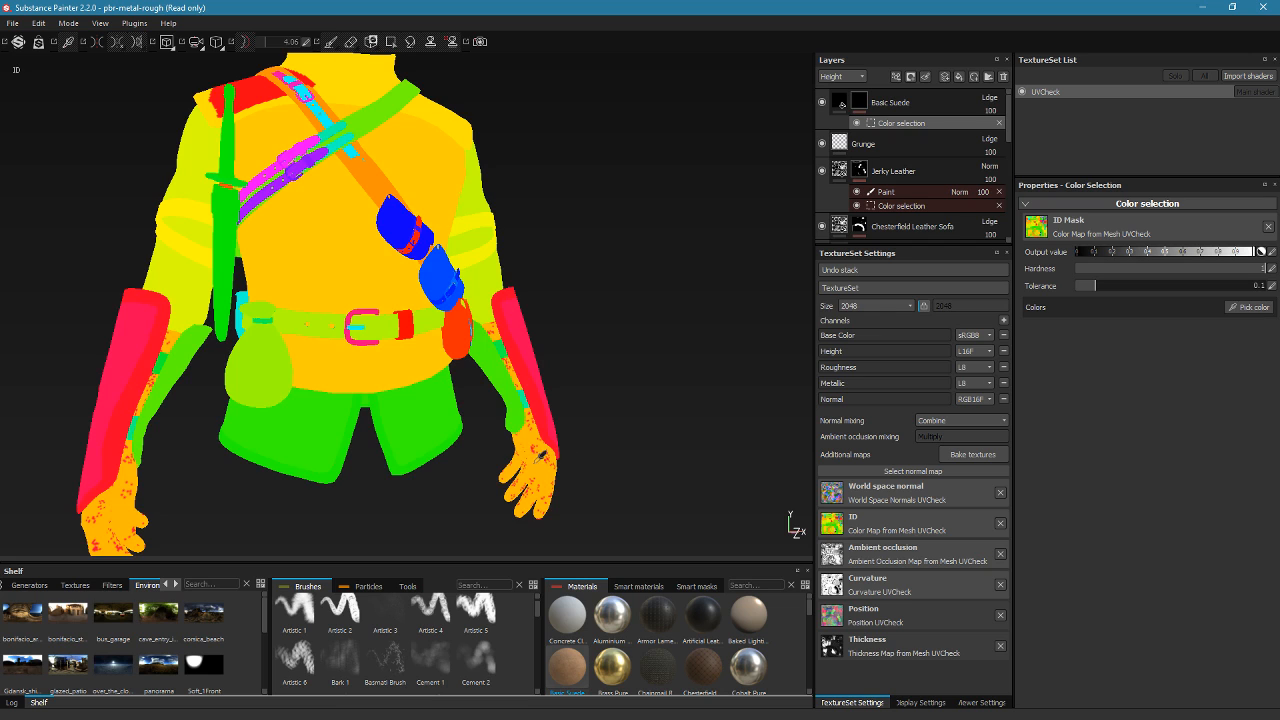
click(533, 465)
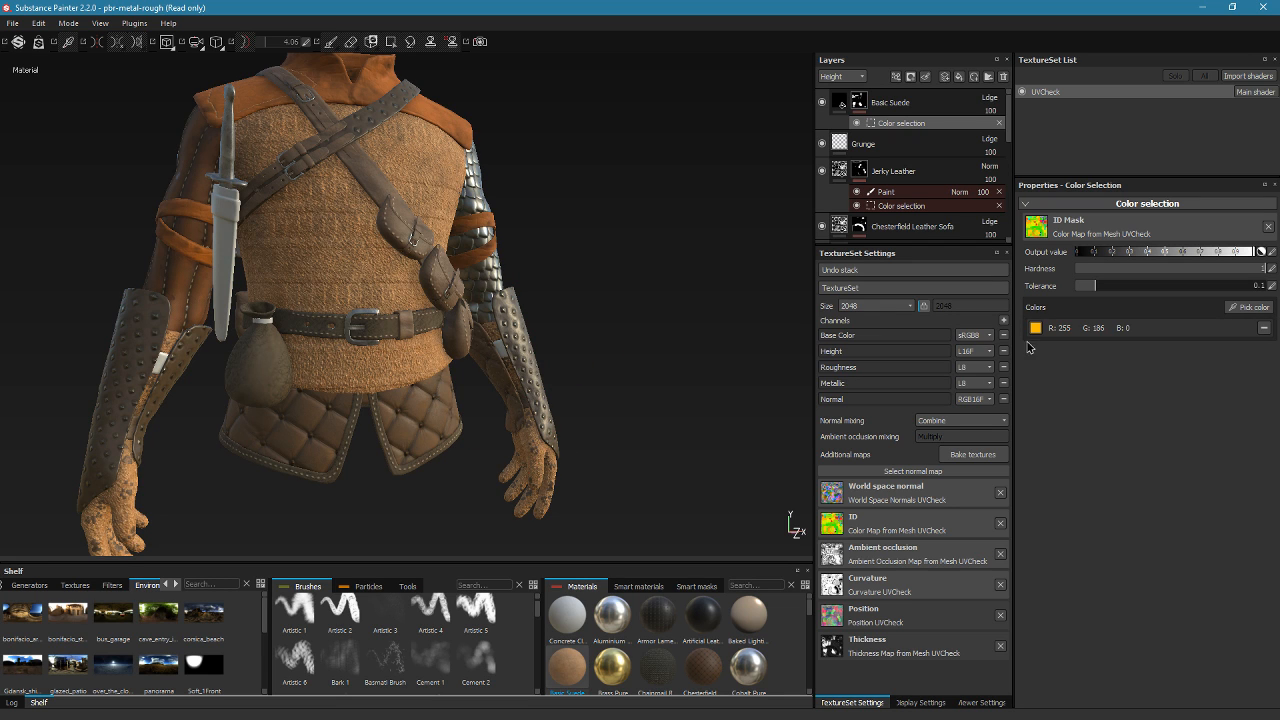
drag(1082, 292, 1071, 291)
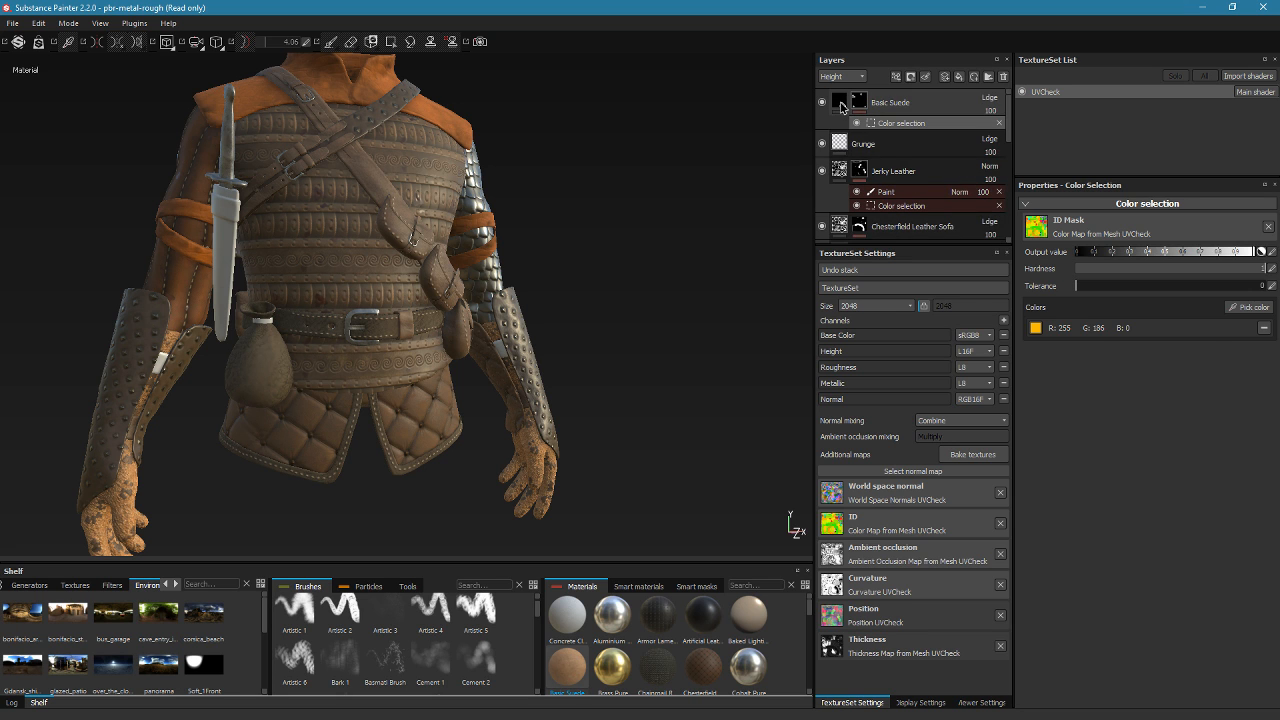
Set the Basic Suede fill's height range to 0, normal intensity to 0.27 and luminosity to 0.41
click(842, 105)
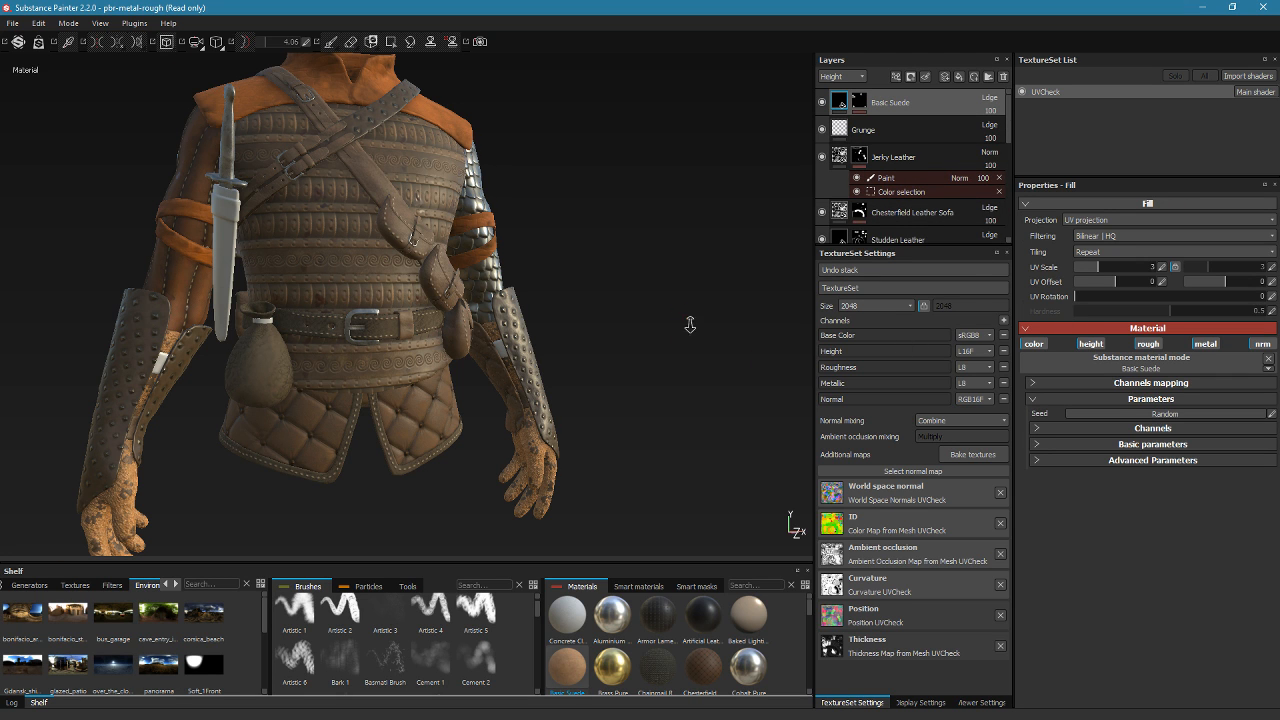
scroll(690, 324, down, 3)
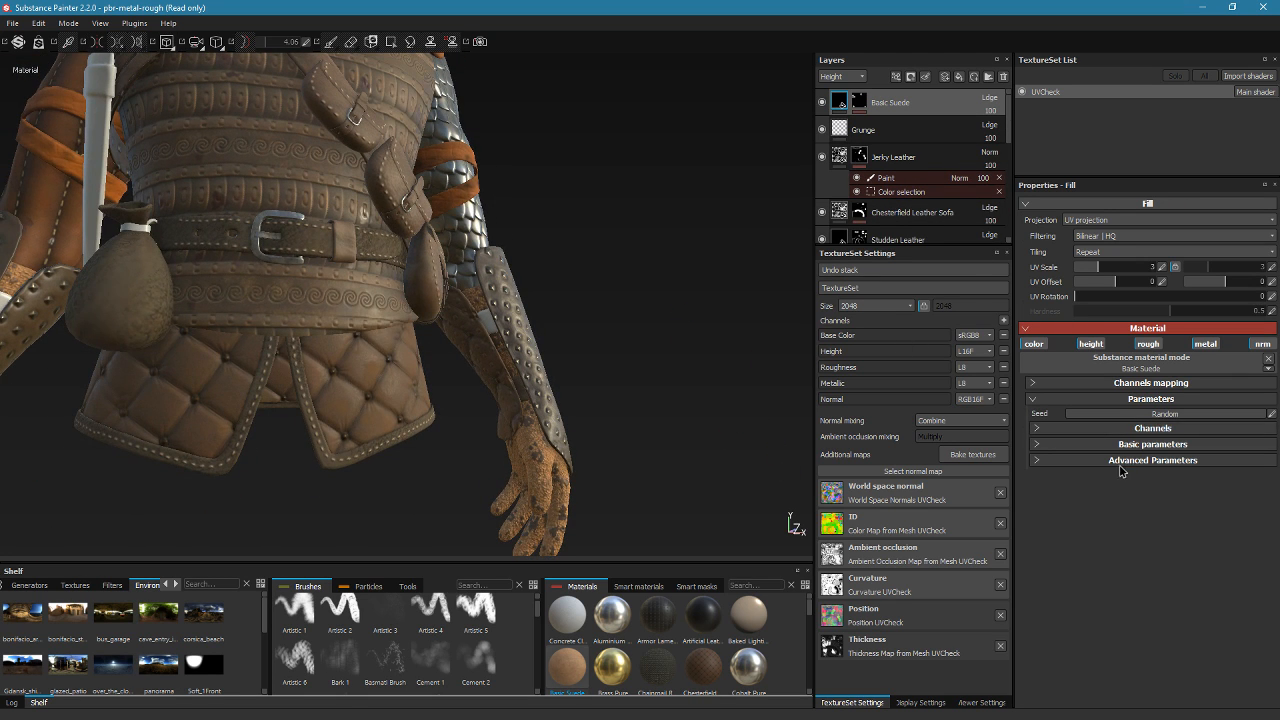
click(1121, 463)
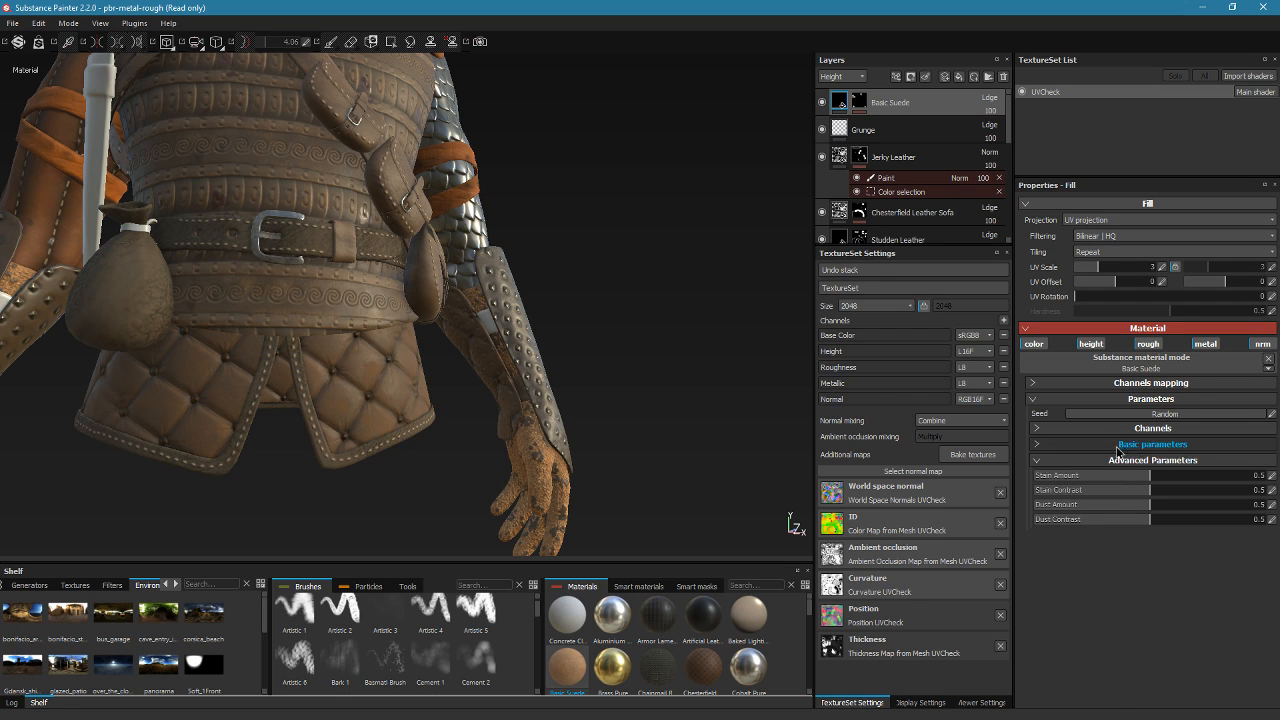
click(1119, 446)
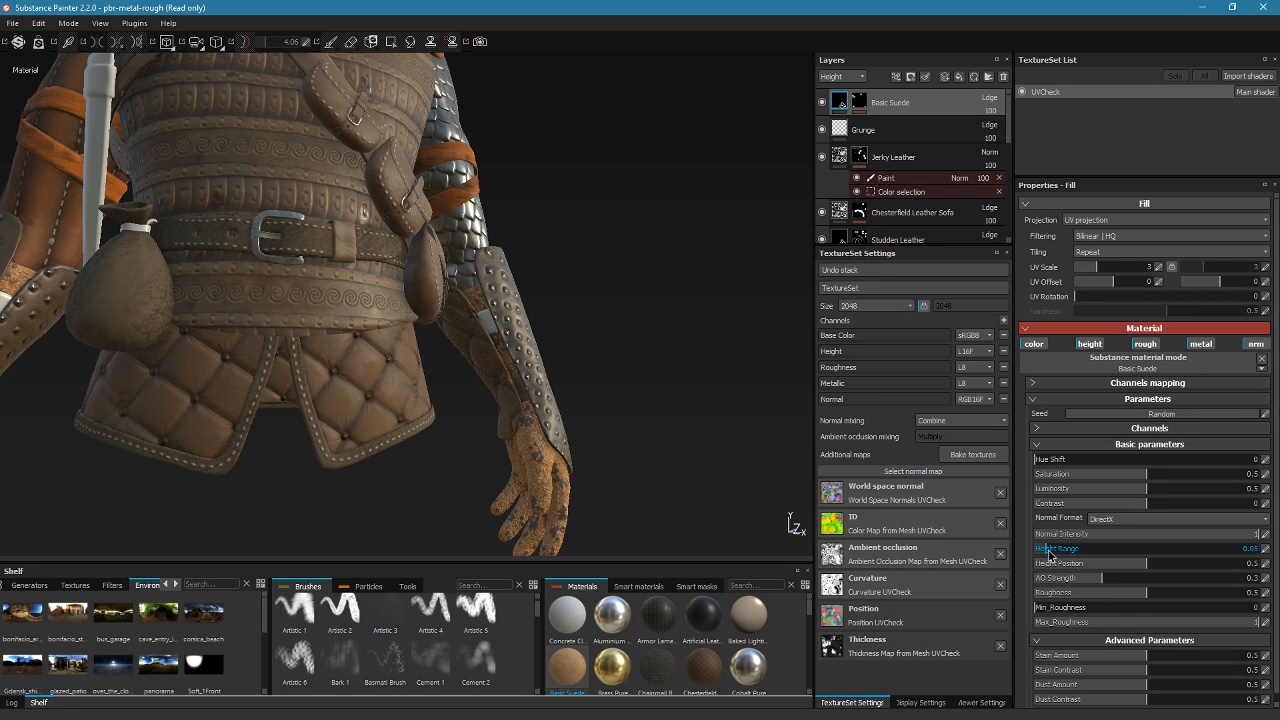
drag(1130, 536, 1094, 537)
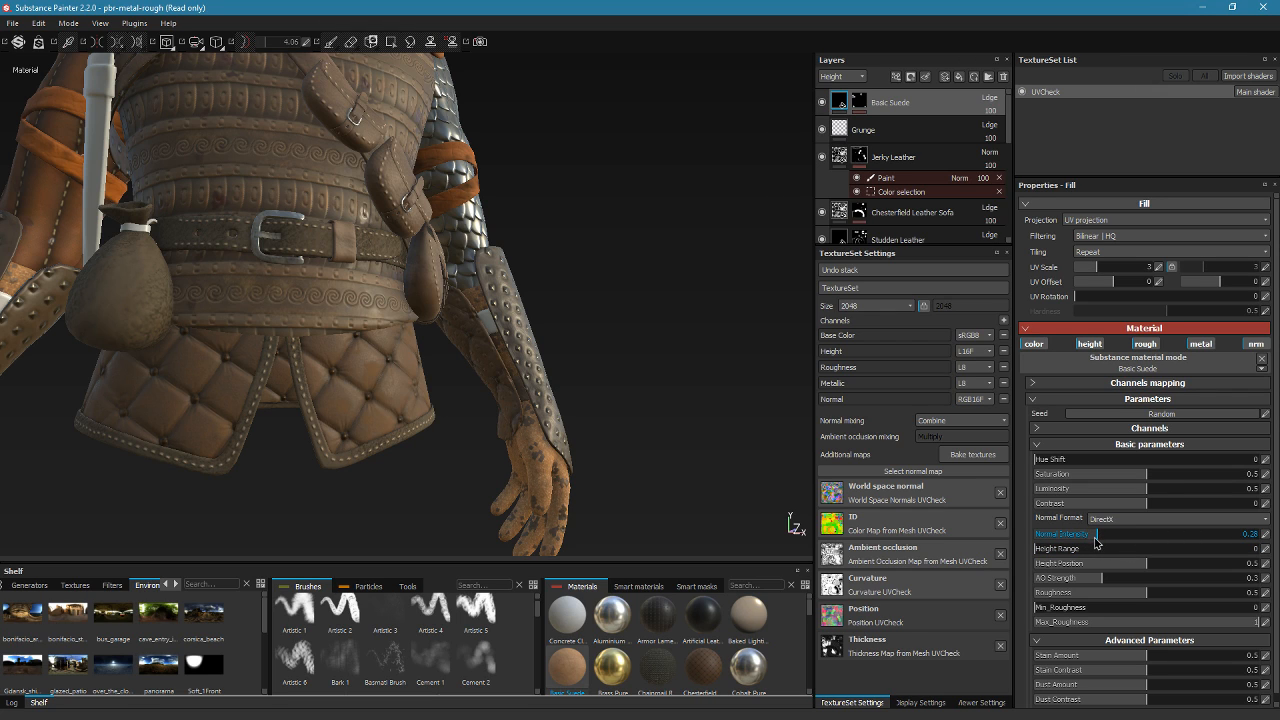
scroll(1106, 564, down, 1)
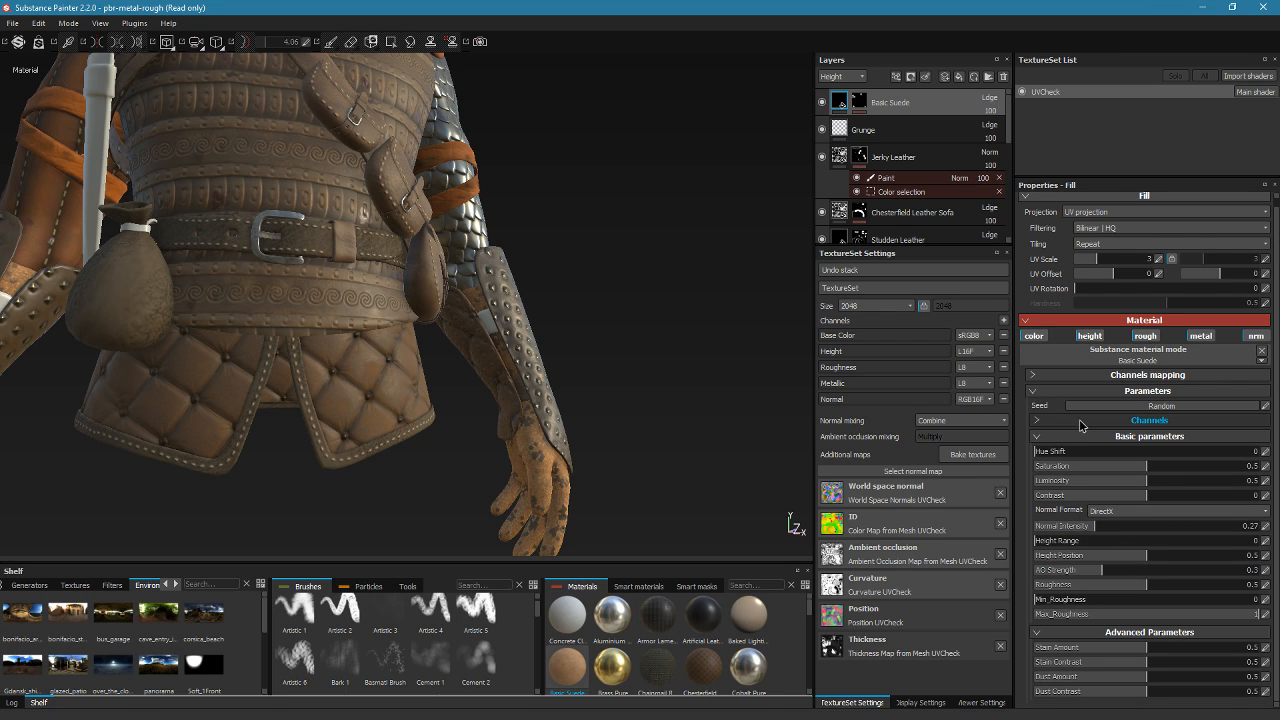
mouse_move(1105, 483)
mouse_down()
mouse_move(1138, 485)
mouse_move(1125, 479)
mouse_up()
Polygon-fill the white patch on the forearm guard in Plain Leather 2's mask Paint effect, and return to the Paint tool
alt+drag(791, 457, 718, 487)
scroll(574, 383, down, 3)
mouse_move(574, 383)
alt+mouse_down()
mouse_move(490, 388)
mouse_move(581, 381)
mouse_move(663, 346)
mouse_move(588, 362)
mouse_move(584, 392)
alt+mouse_up()
scroll(568, 387, up, 2)
scroll(883, 214, down, 5)
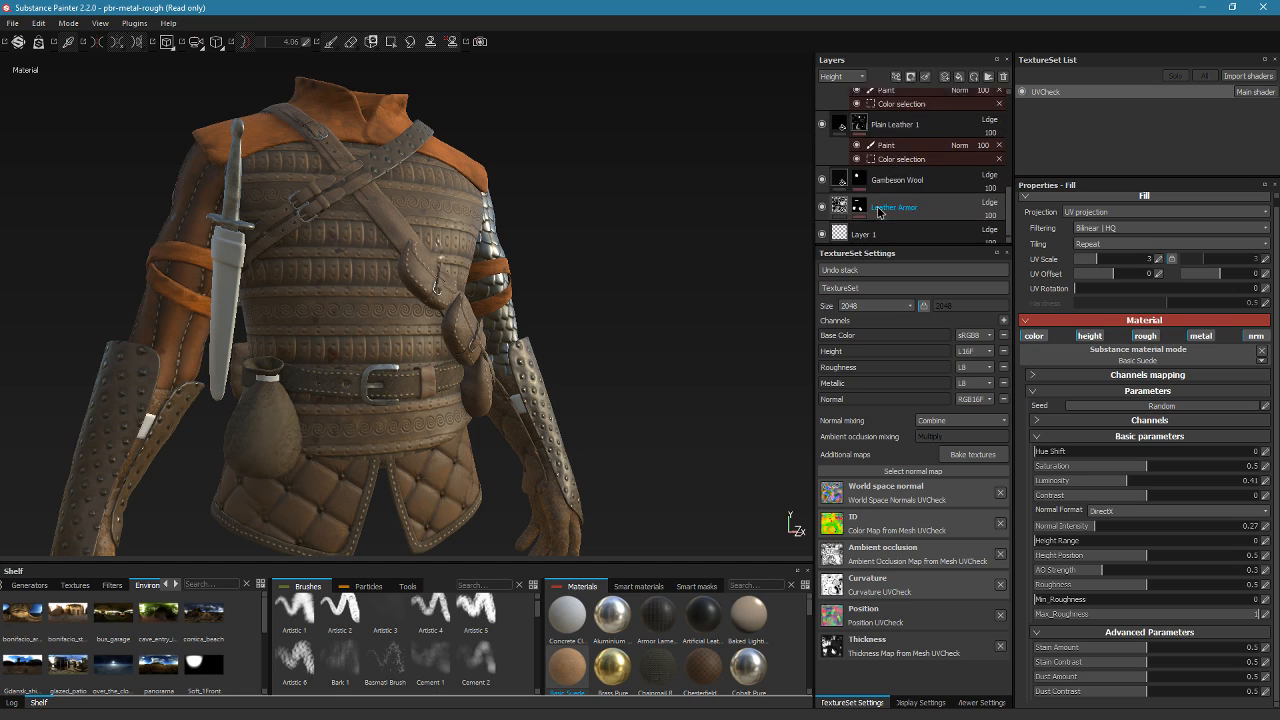
scroll(890, 190, up, 3)
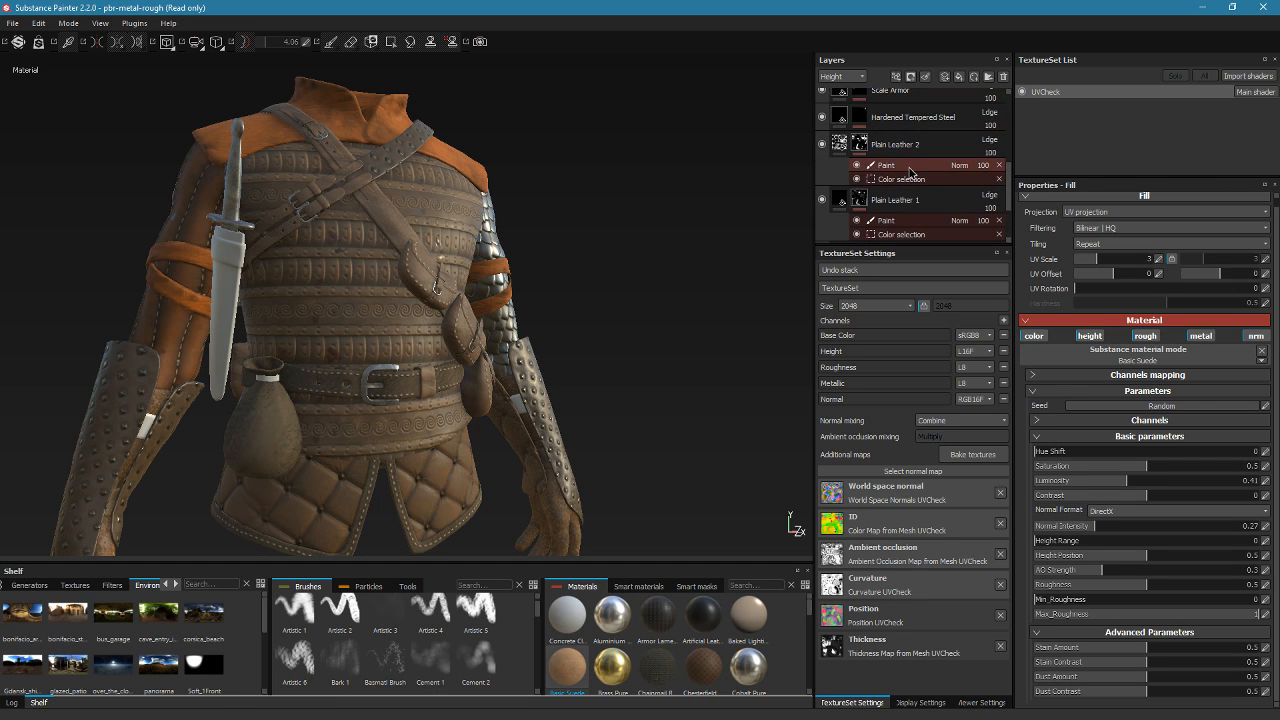
click(906, 164)
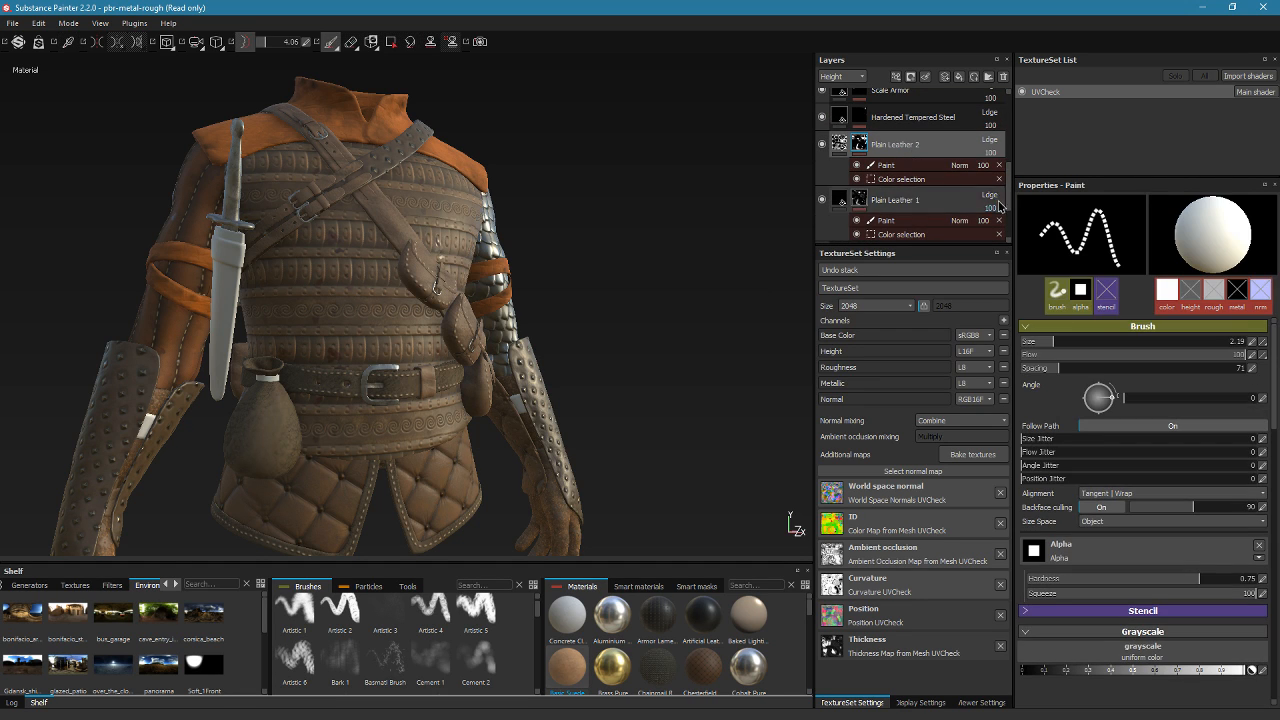
click(906, 179)
click(890, 165)
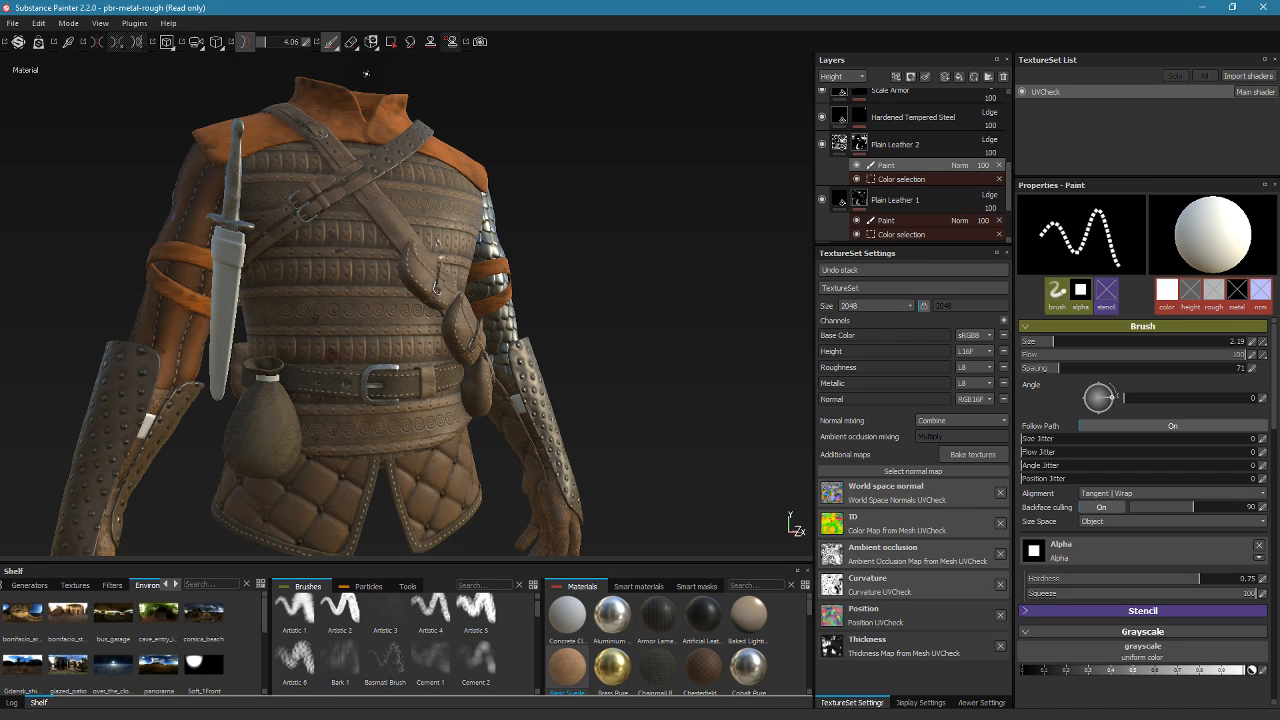
click(391, 41)
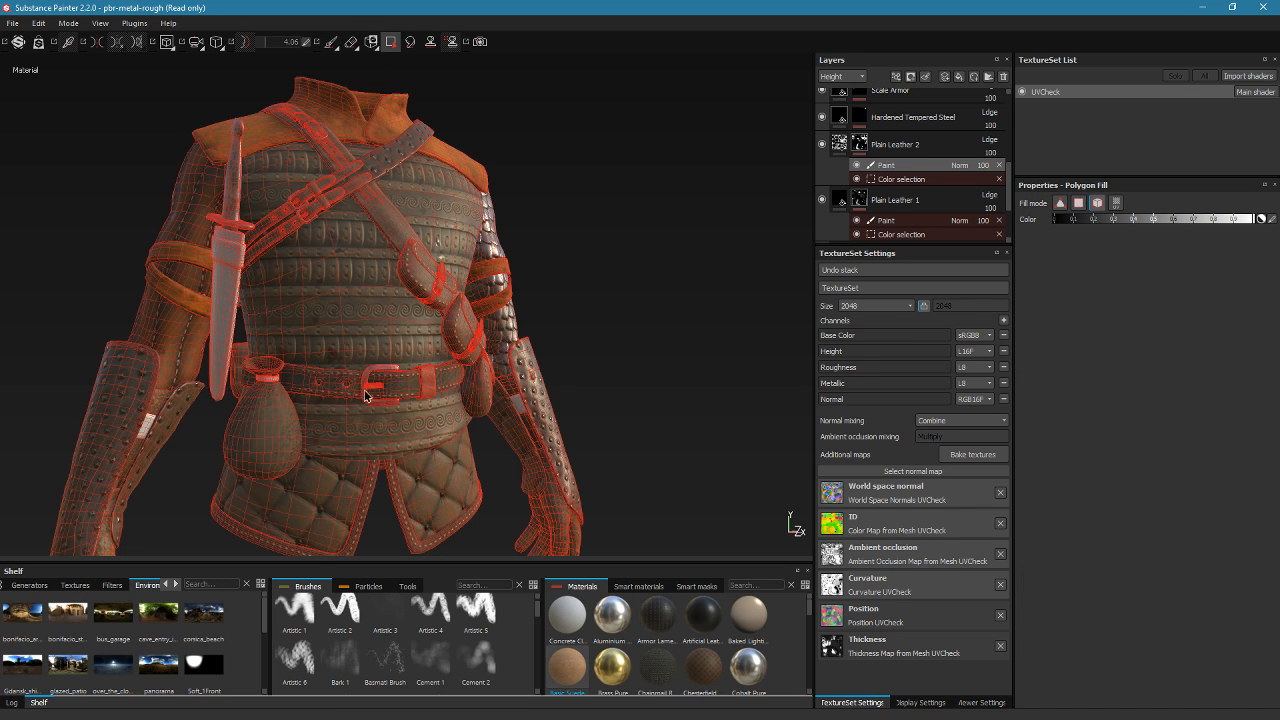
alt+drag(490, 398, 345, 429)
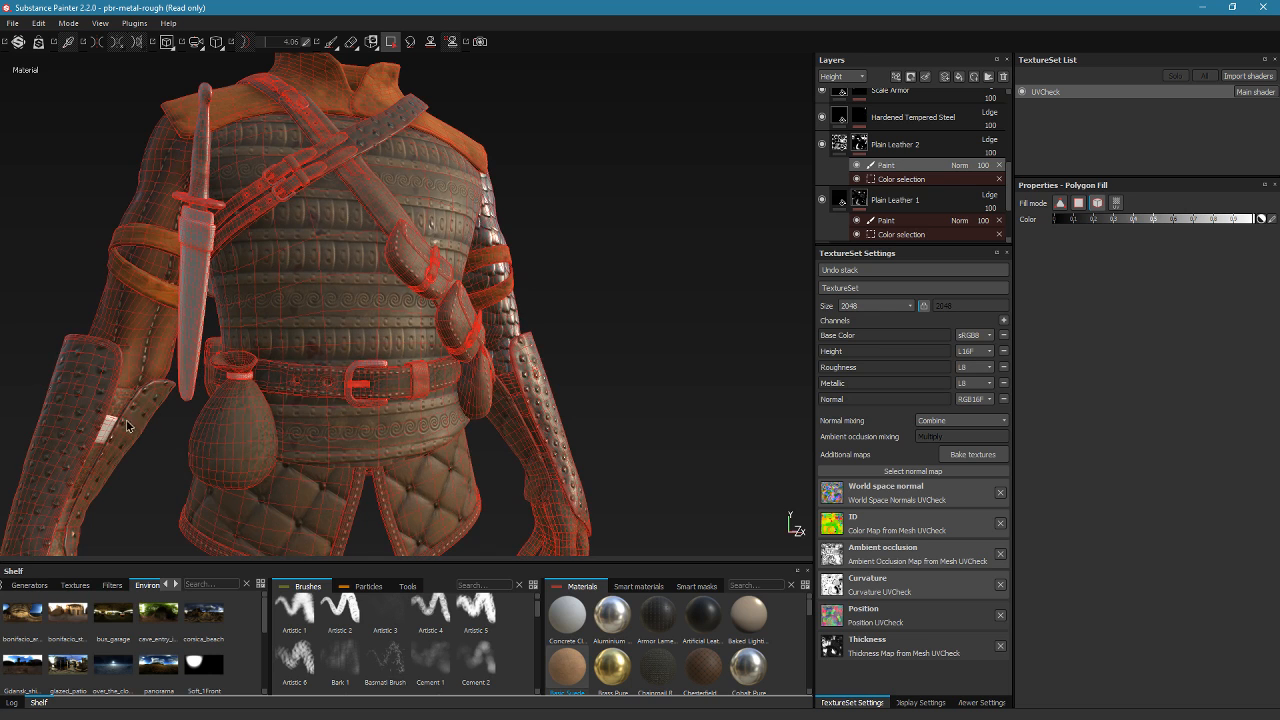
alt+drag(299, 394, 359, 426)
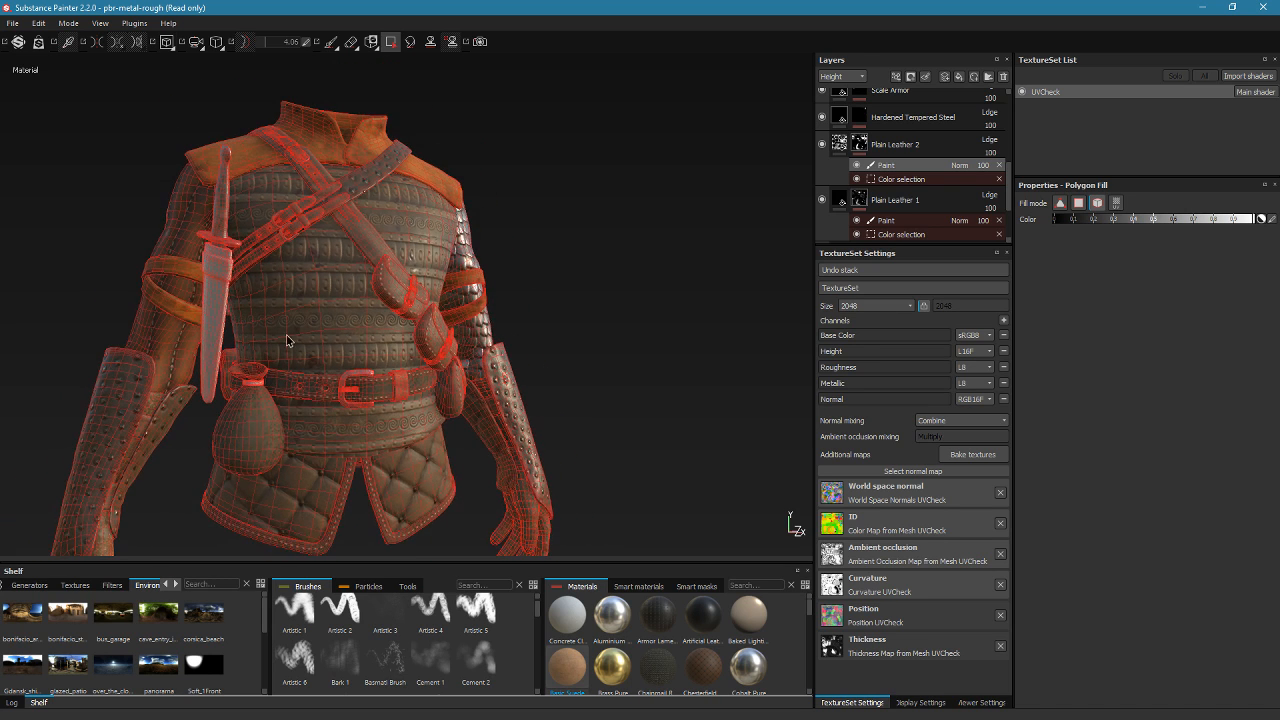
click(331, 41)
Frame the whole outfit at a three-quarter angle and render it with Iray
mouse_move(520, 185)
alt+mouse_down()
mouse_move(561, 195)
mouse_move(494, 186)
mouse_move(489, 210)
mouse_move(500, 183)
mouse_move(517, 186)
alt+mouse_up()
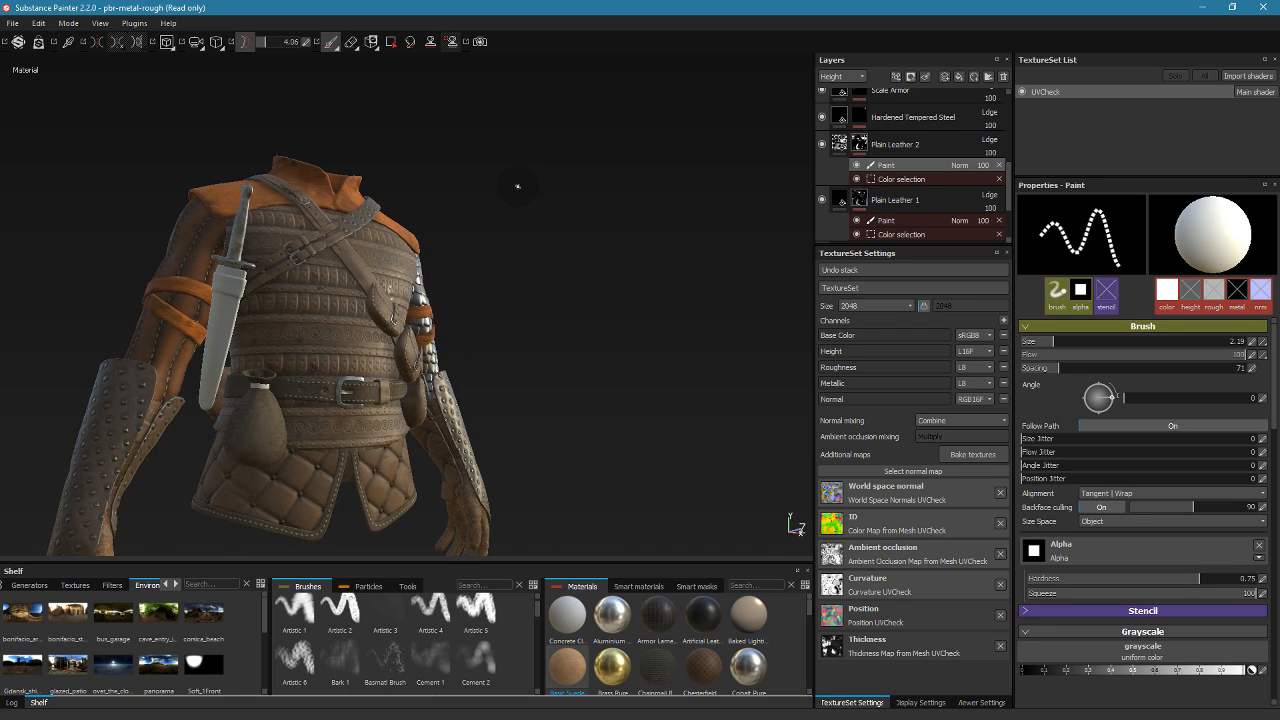
alt+drag(447, 132, 482, 60)
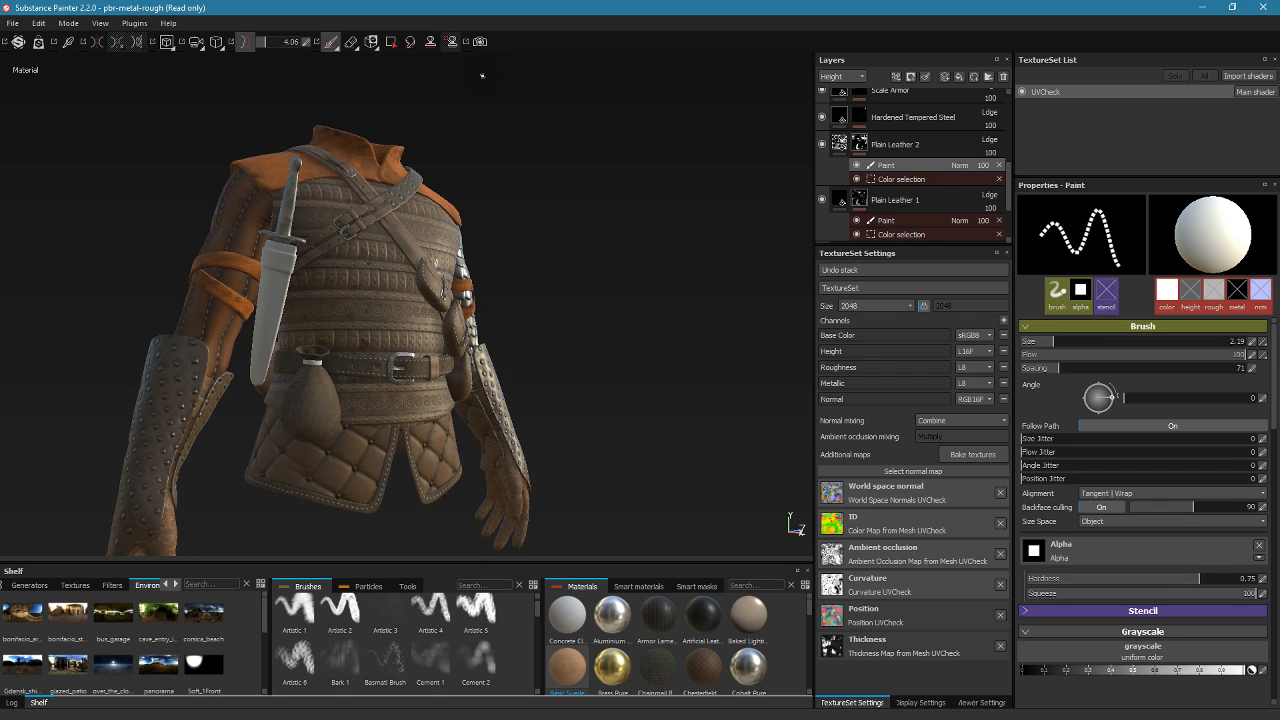
key(F10)
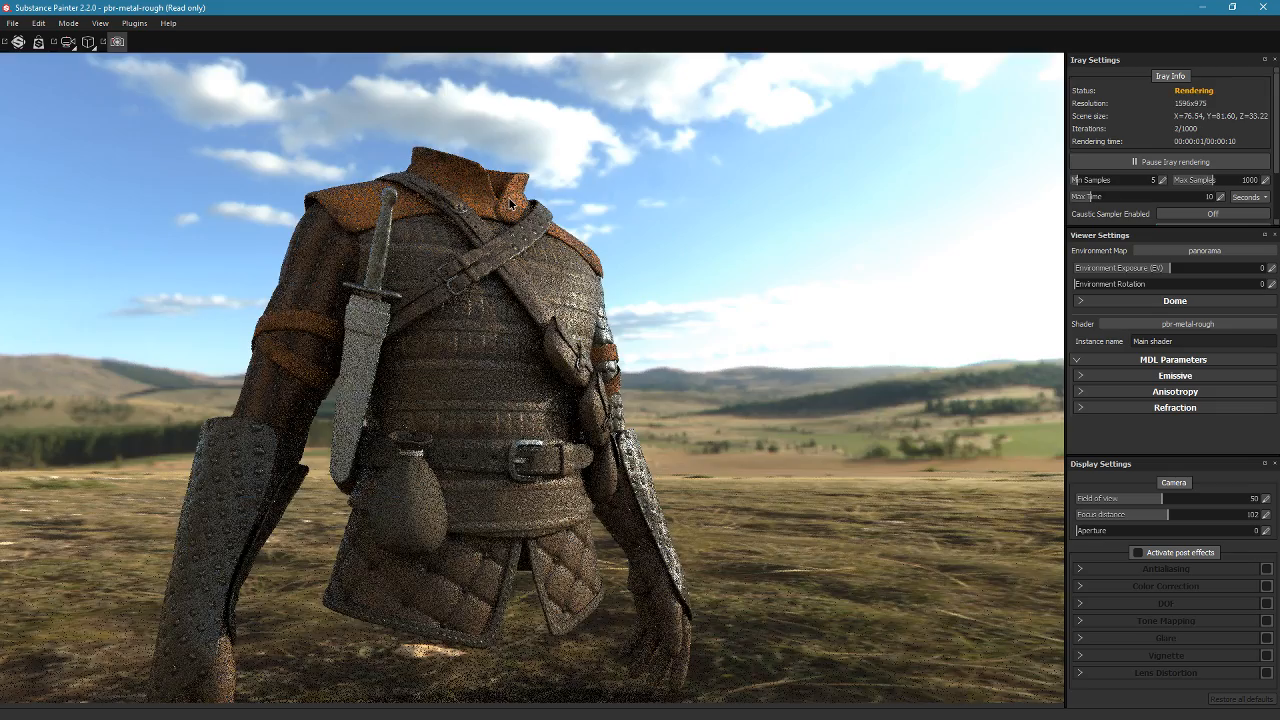
mouse_move(620, 279)
alt+mouse_down()
mouse_move(623, 300)
mouse_move(634, 263)
mouse_move(630, 284)
mouse_move(617, 281)
alt+mouse_up()
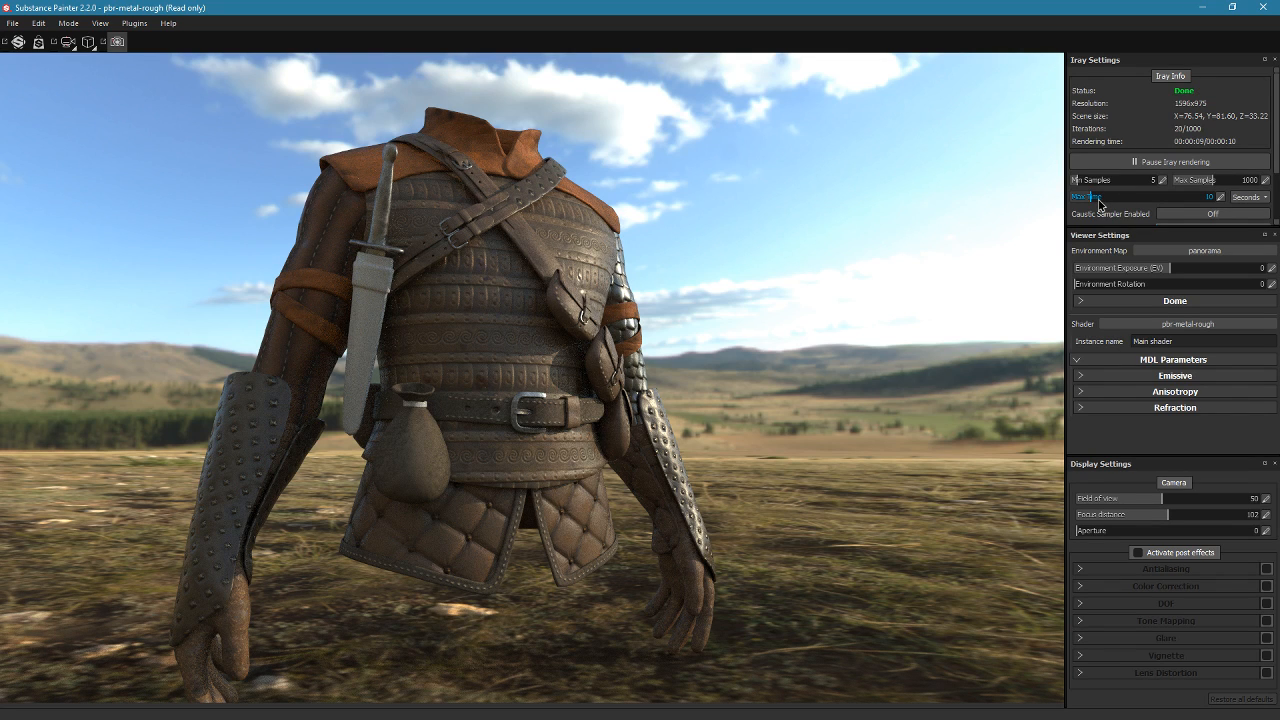
Set the Iray maximum render time to 67 seconds and enable the caustic sampler
mouse_move(1099, 203)
mouse_down()
mouse_move(1148, 199)
mouse_move(1107, 200)
mouse_up()
click(1182, 216)
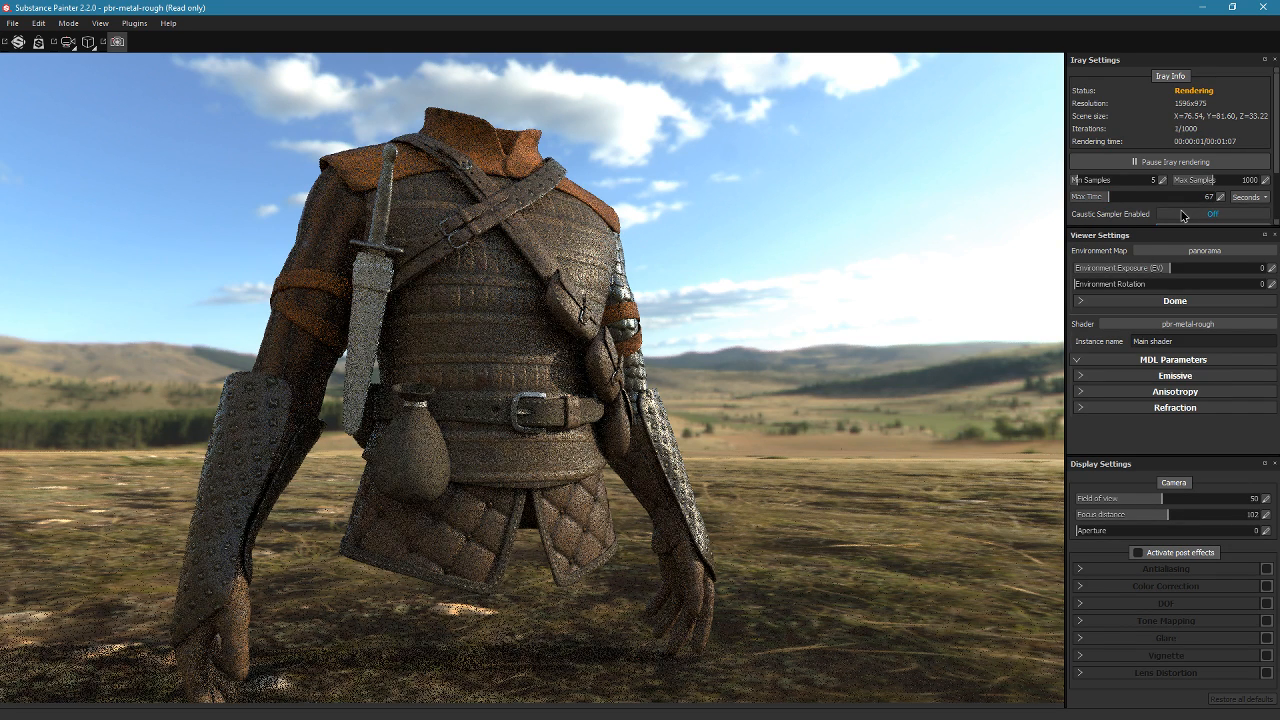
click(1182, 216)
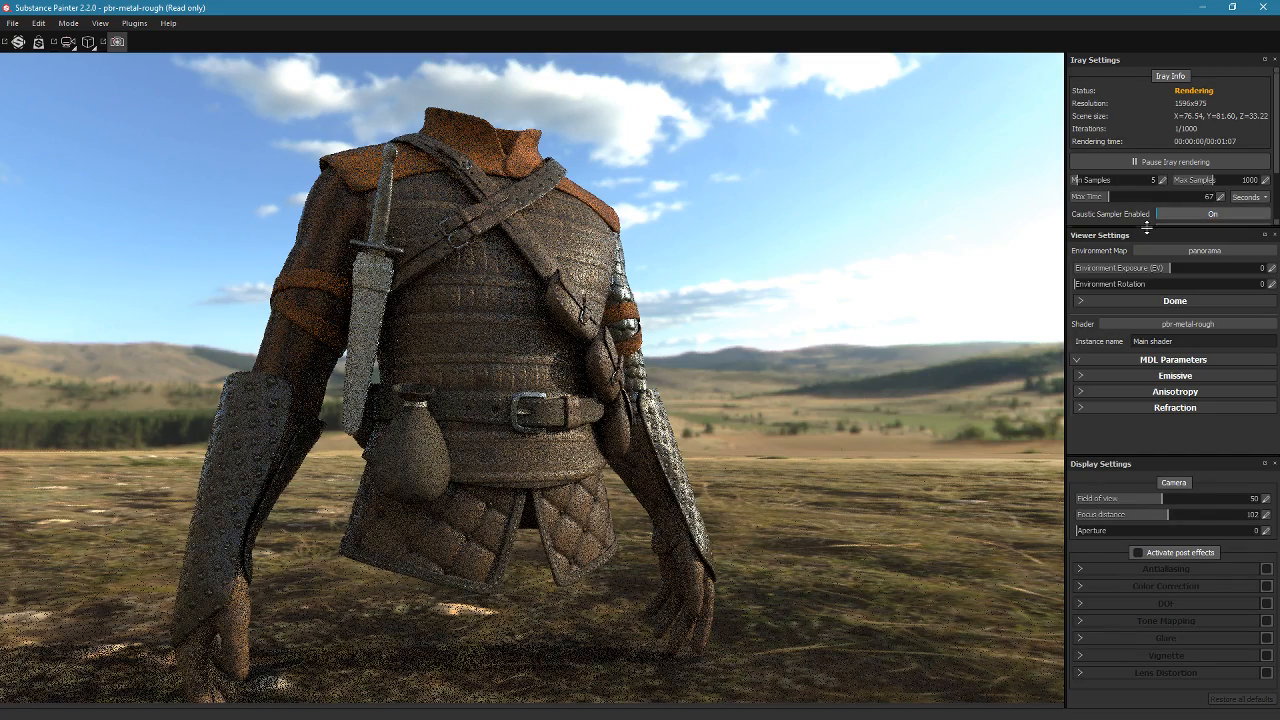
drag(1146, 228, 1147, 270)
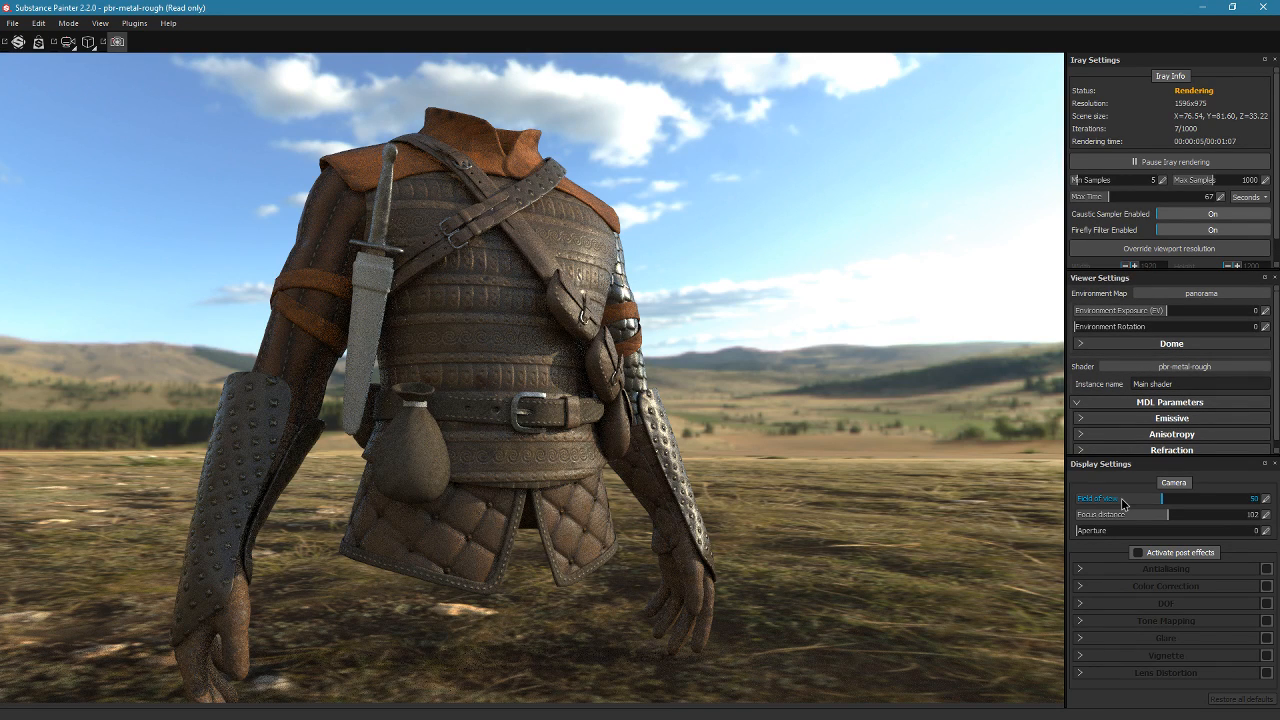
Activate post effects, set the camera's aperture to 1.2 and focus distance to 103.55, and open the Dome settings
click(1137, 553)
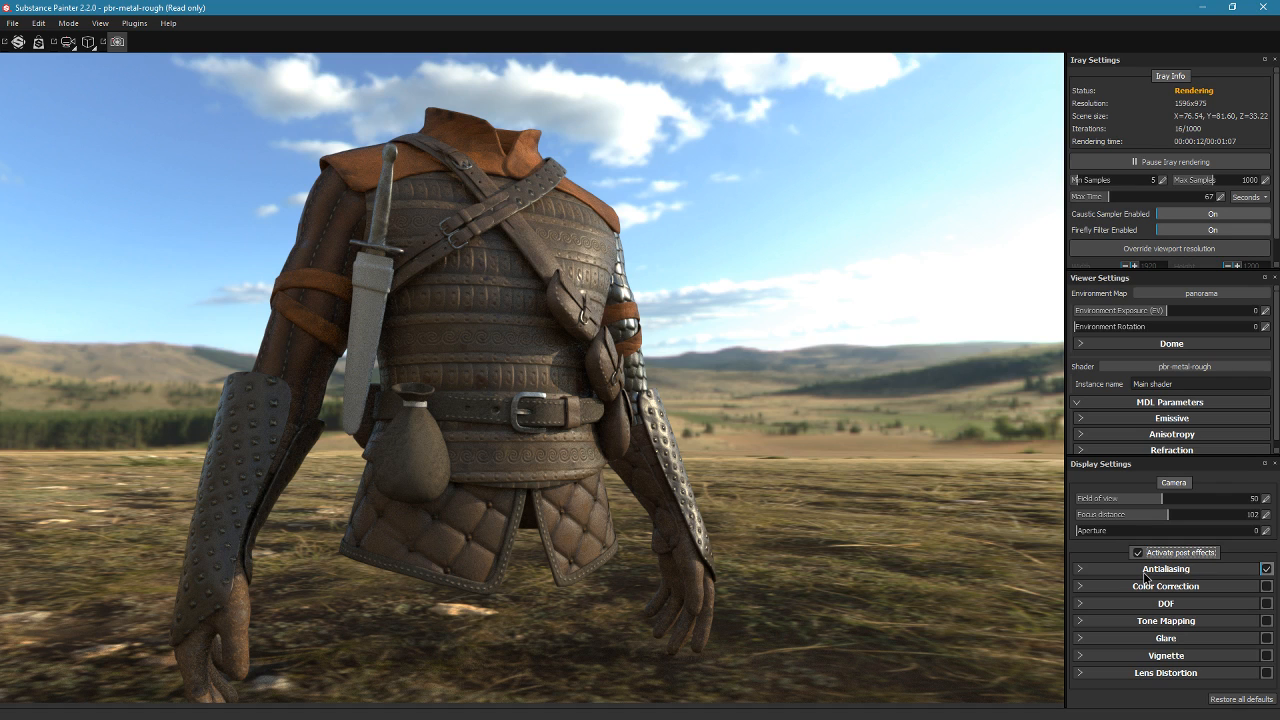
click(1089, 531)
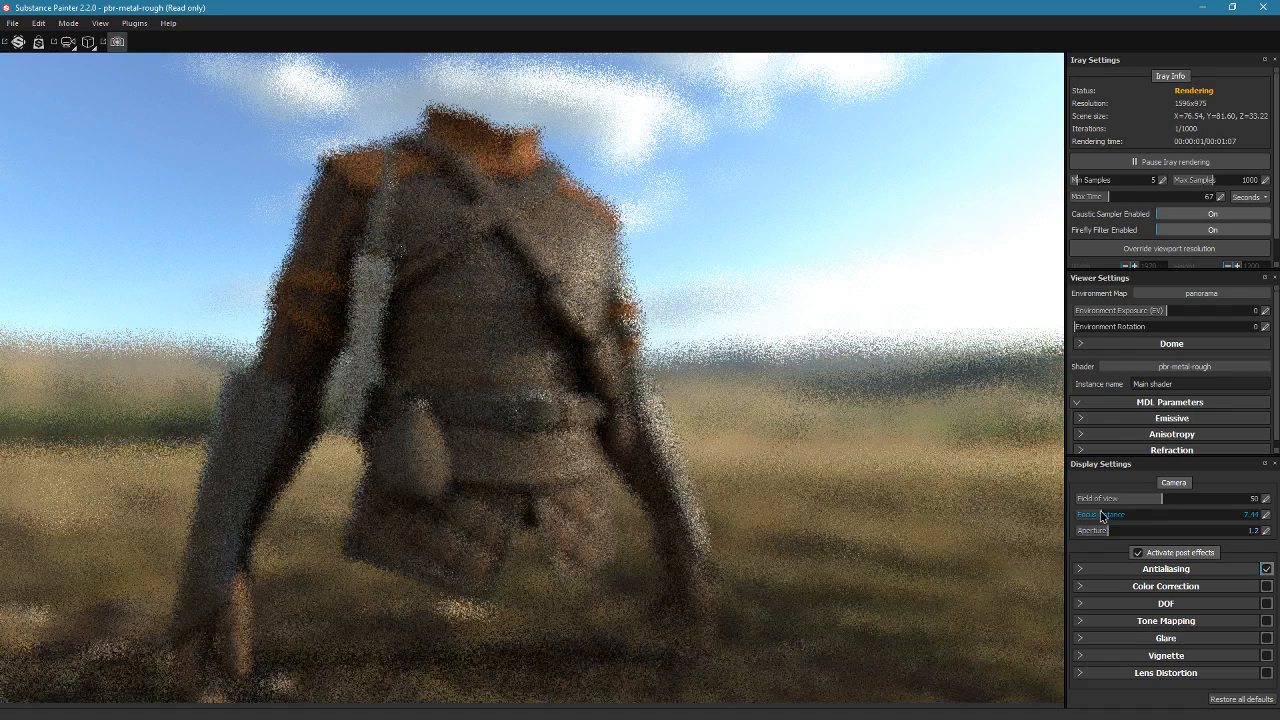
drag(1101, 515, 1161, 521)
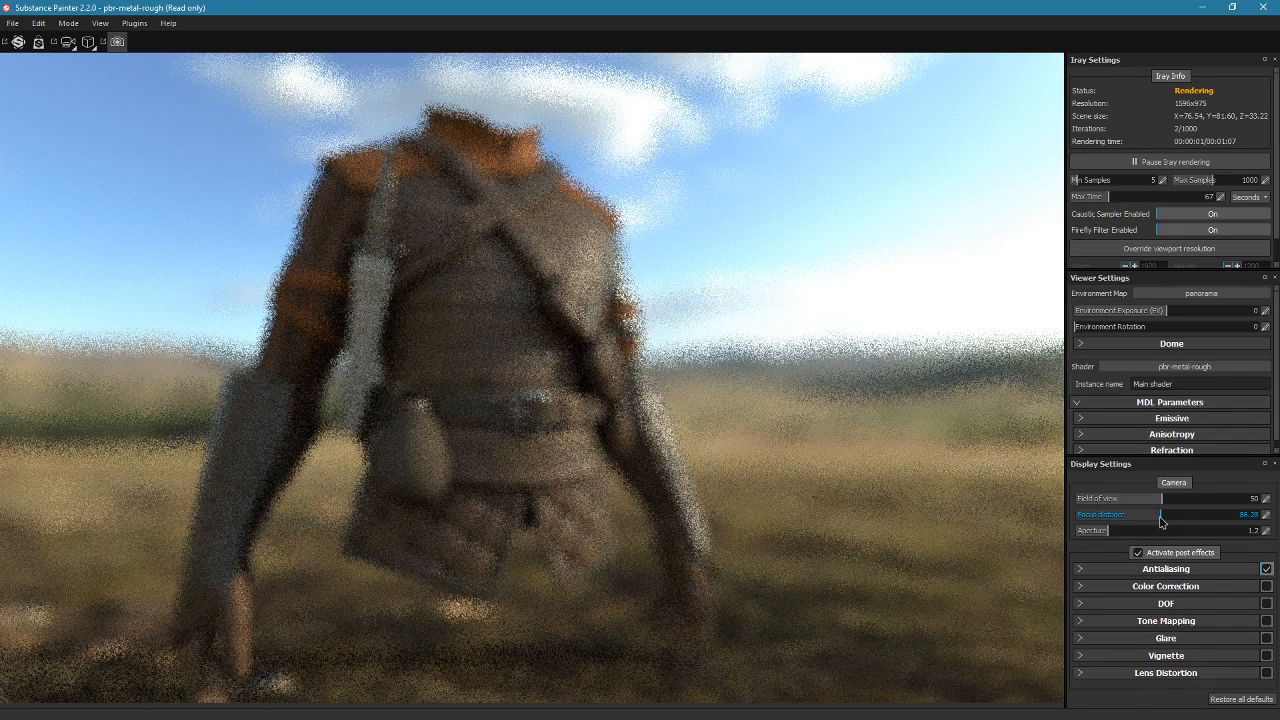
drag(1160, 520, 1143, 519)
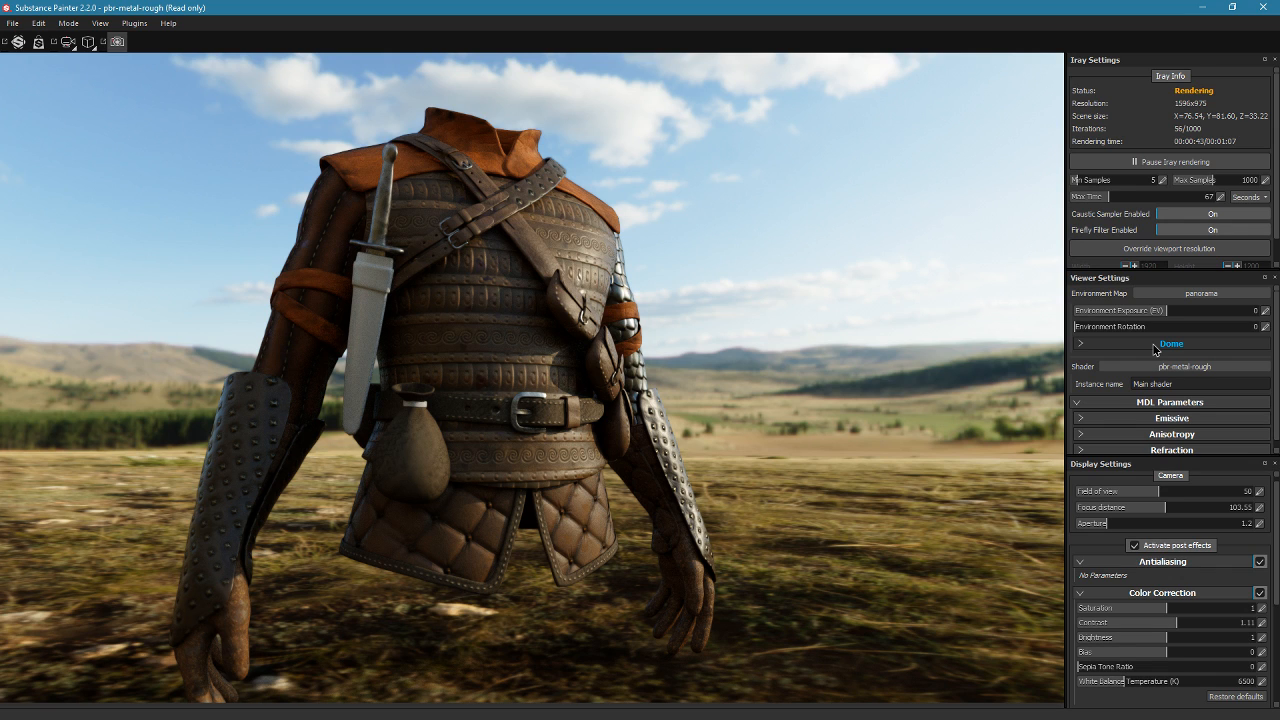
click(1160, 343)
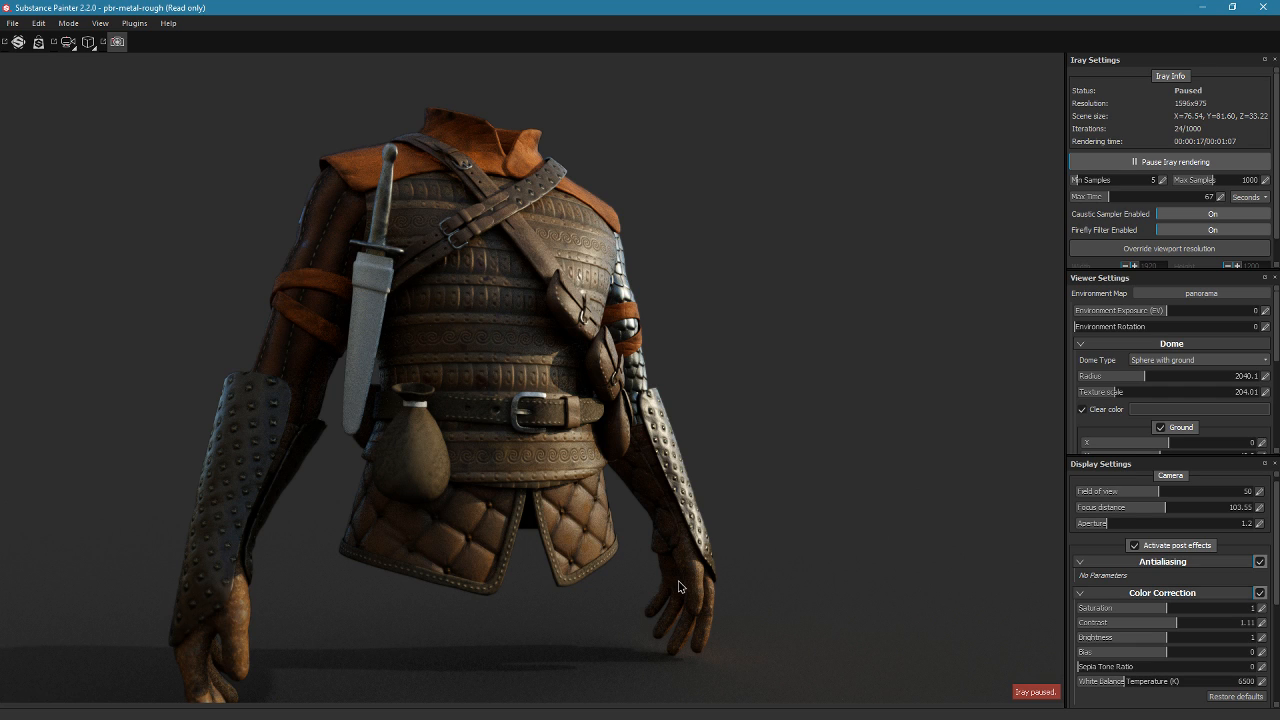
Open the texture export and choose the Vray configuration
click(14, 23)
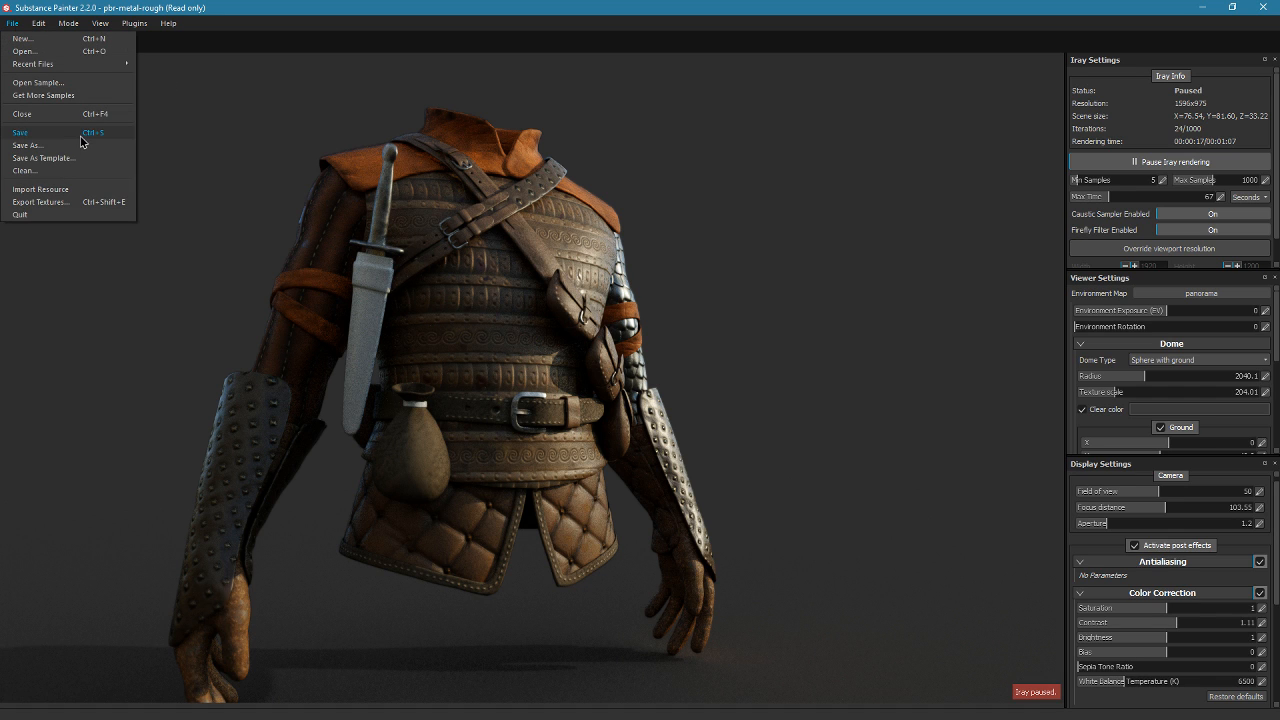
click(94, 202)
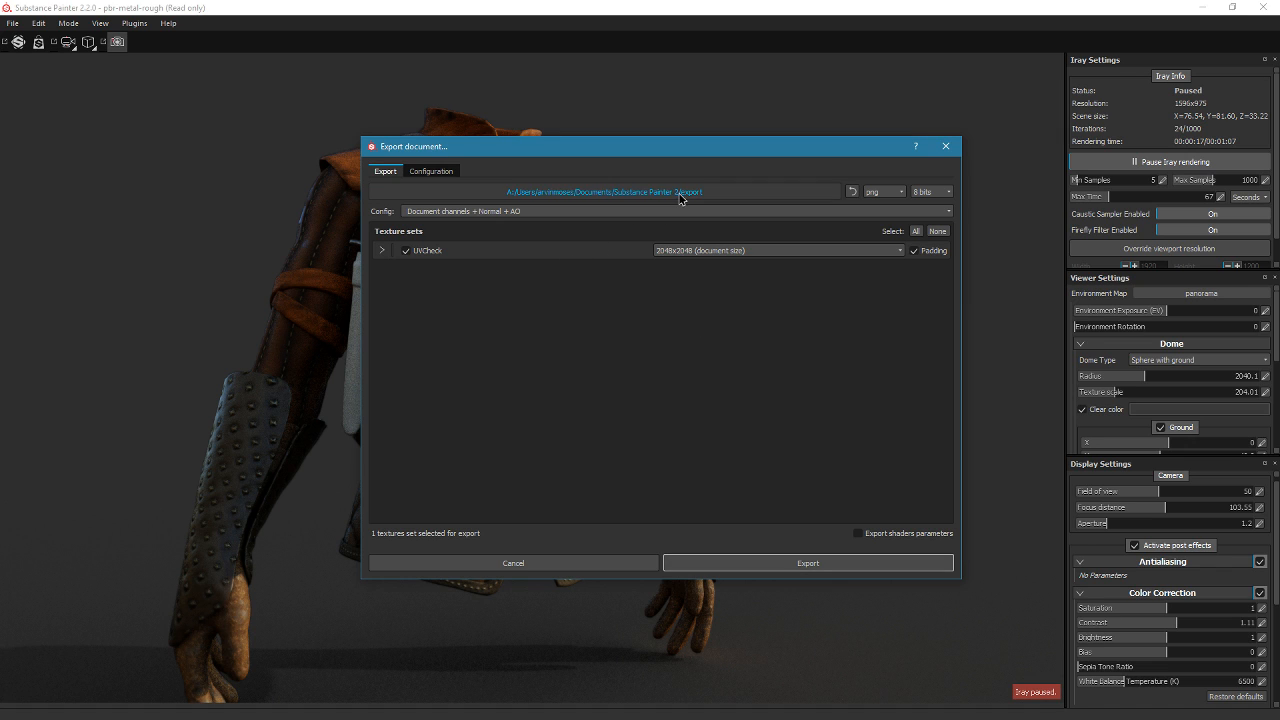
click(637, 211)
scroll(551, 240, down, 5)
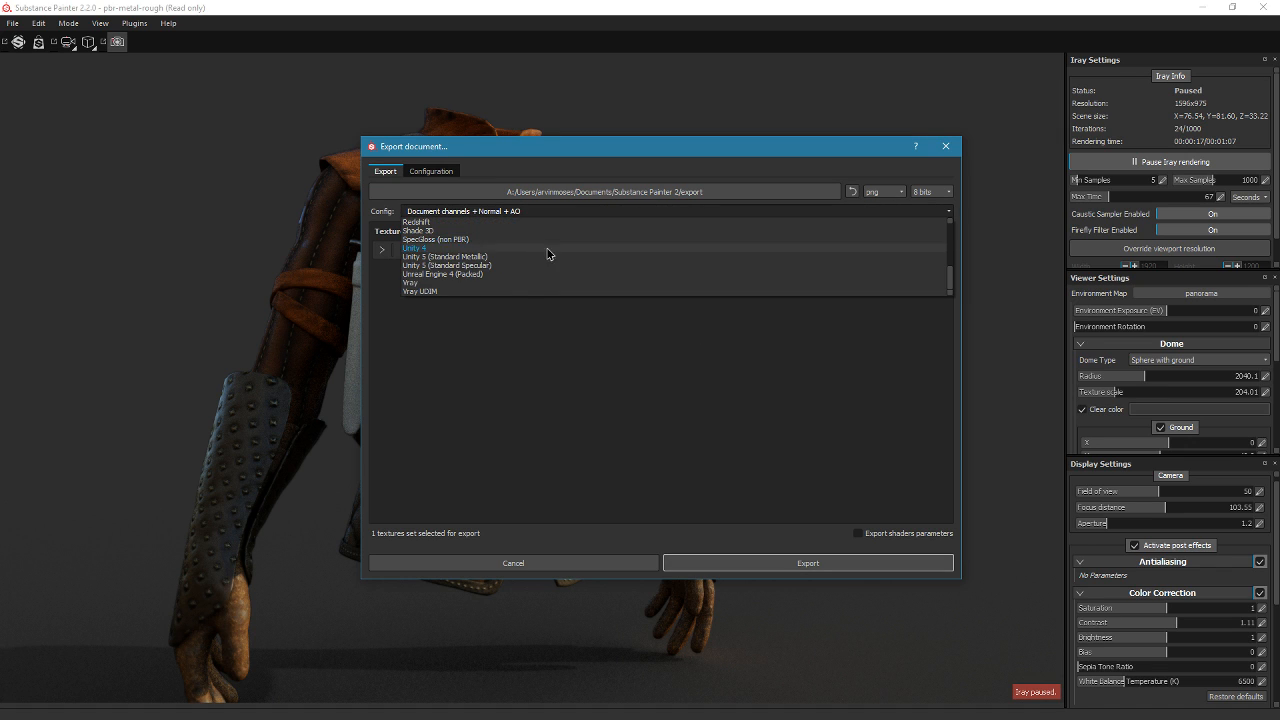
click(478, 283)
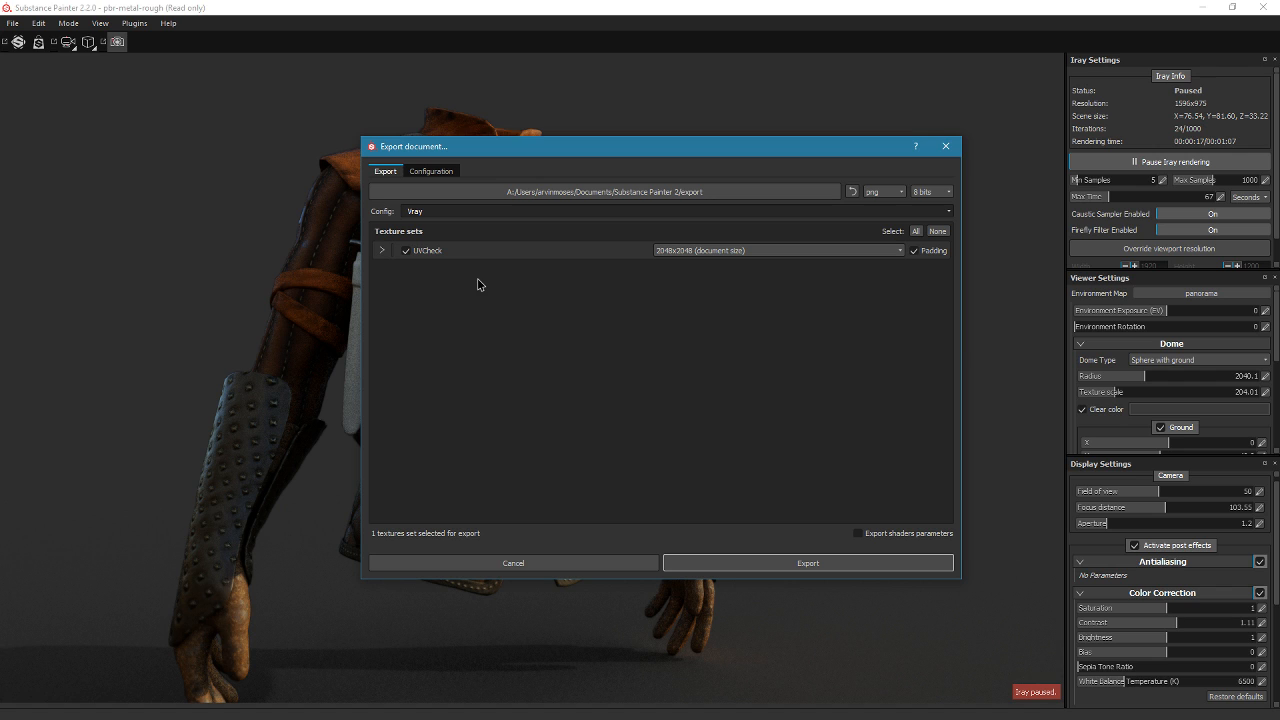
Switch the export configuration to Redshift, to Keyshot and finally to Dota 2
click(515, 209)
scroll(485, 260, up, 3)
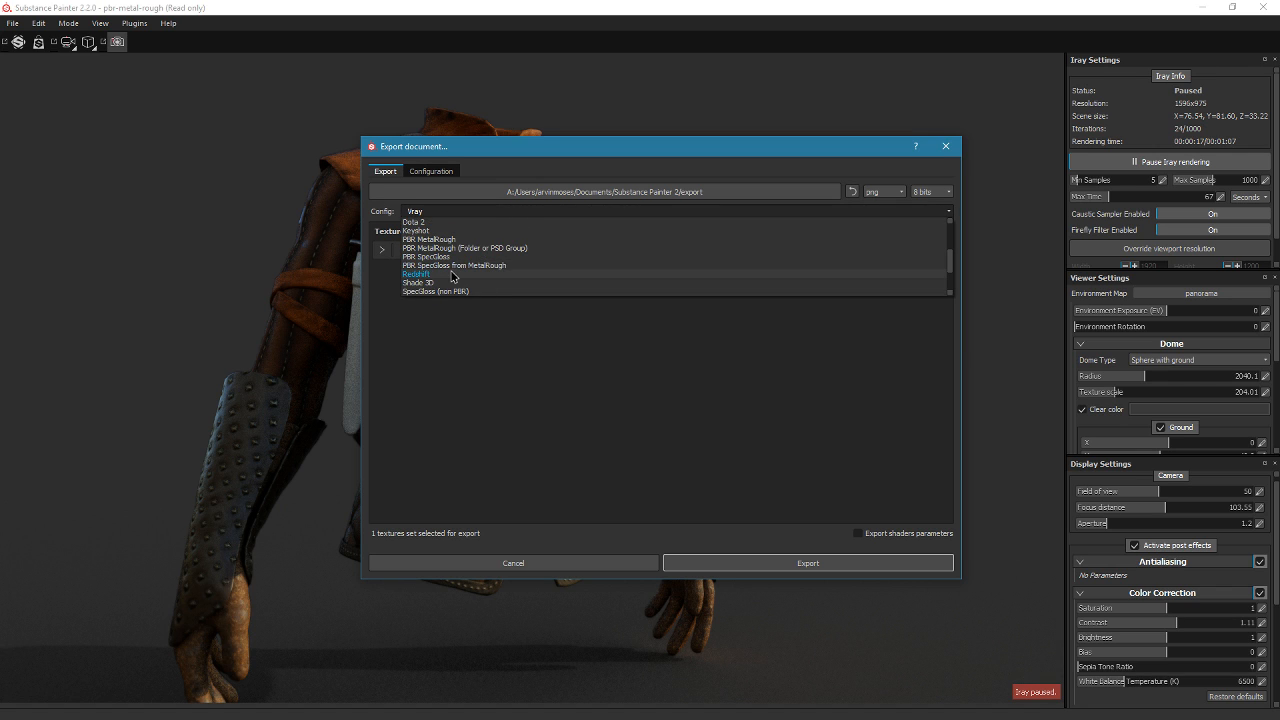
click(451, 274)
click(465, 213)
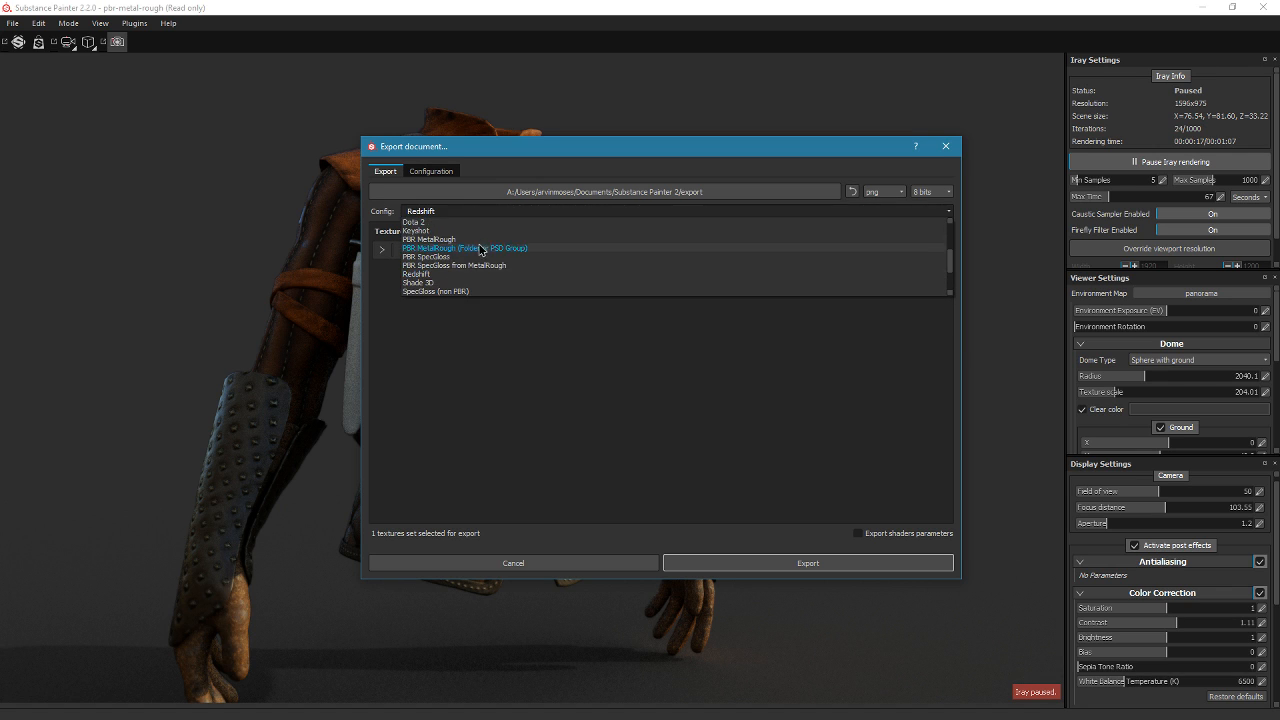
scroll(480, 249, down, 1)
scroll(478, 250, up, 1)
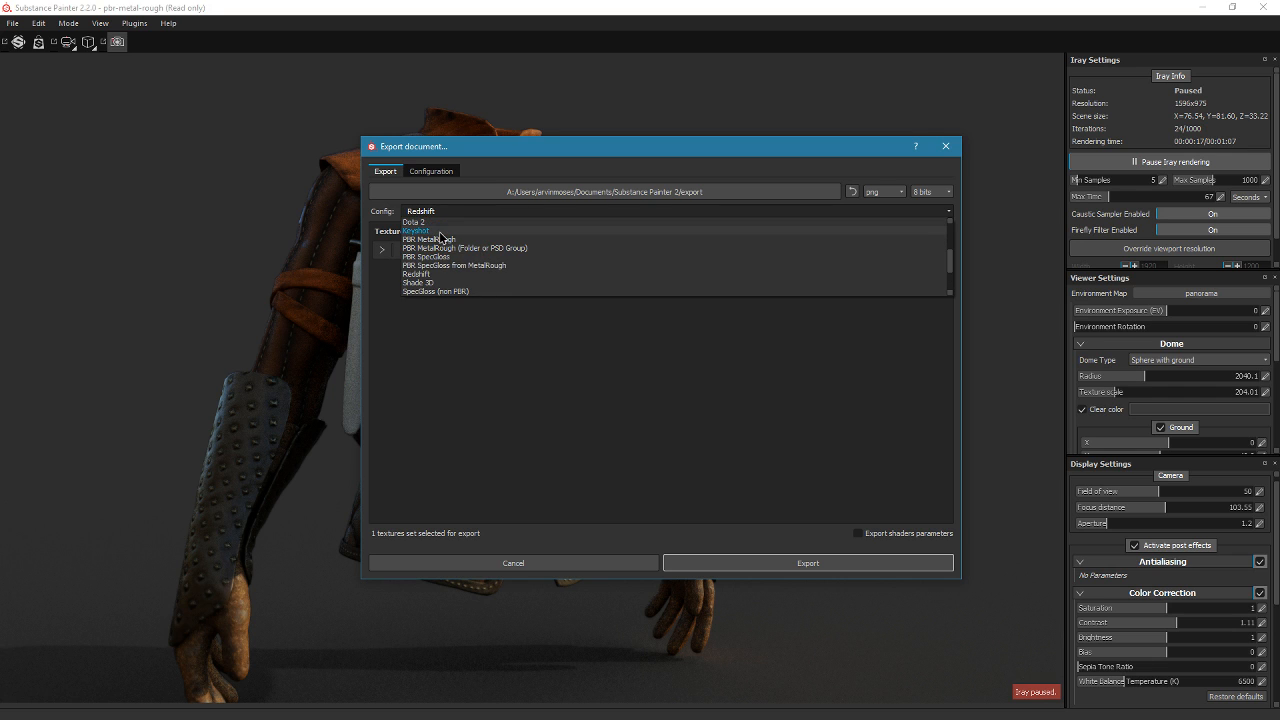
click(440, 233)
click(449, 214)
scroll(466, 252, up, 2)
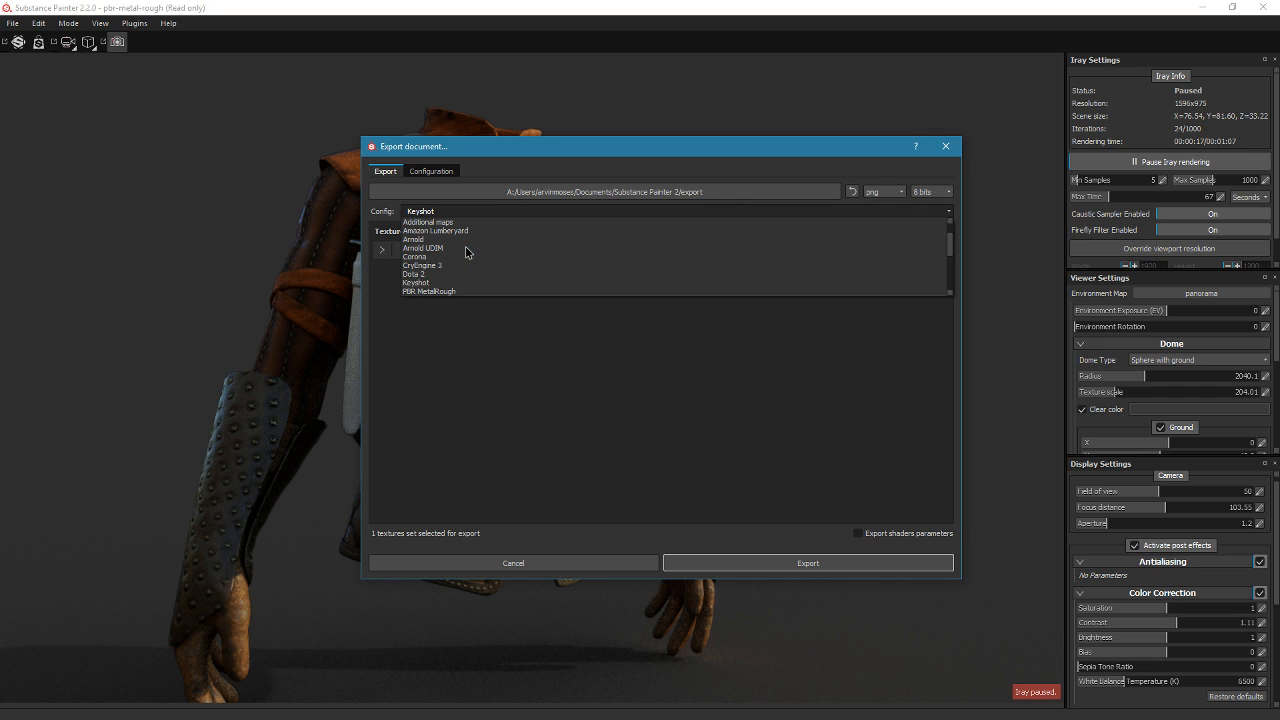
click(440, 274)
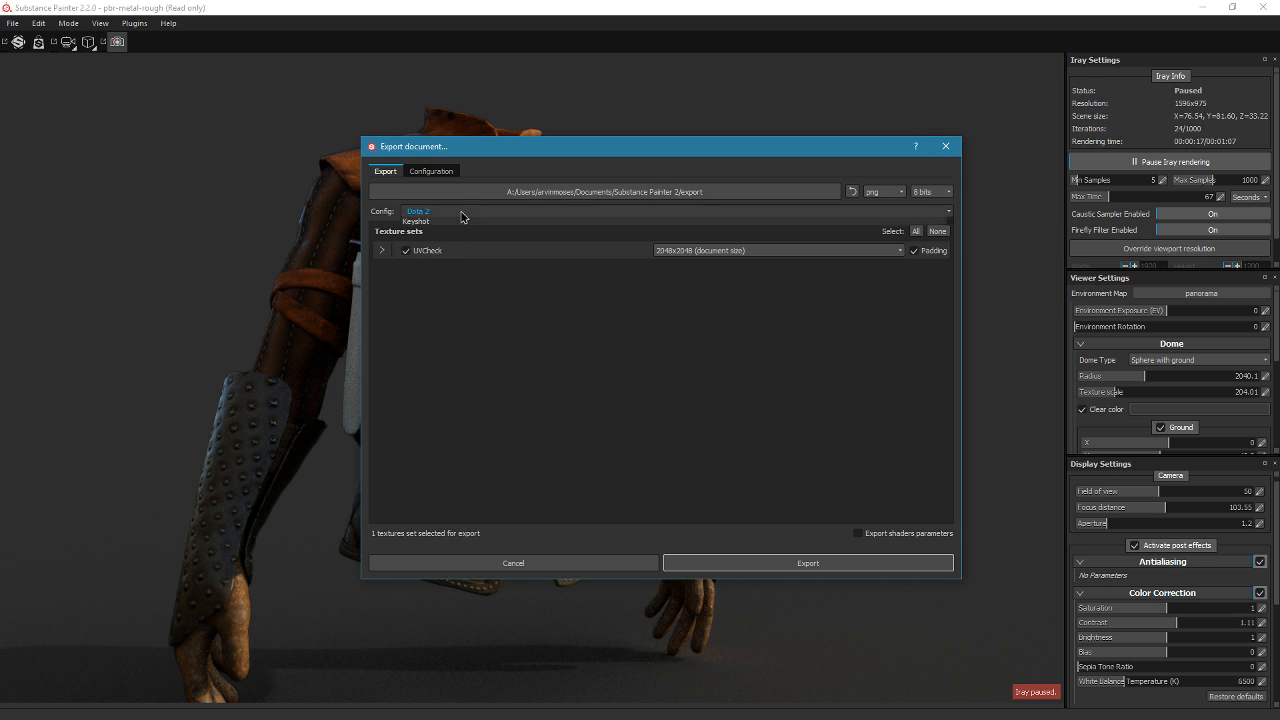
Look through the available export configurations for other renderers and game engines, including Arnold, Unity 5, Unreal Engine 4 and Vray
click(462, 214)
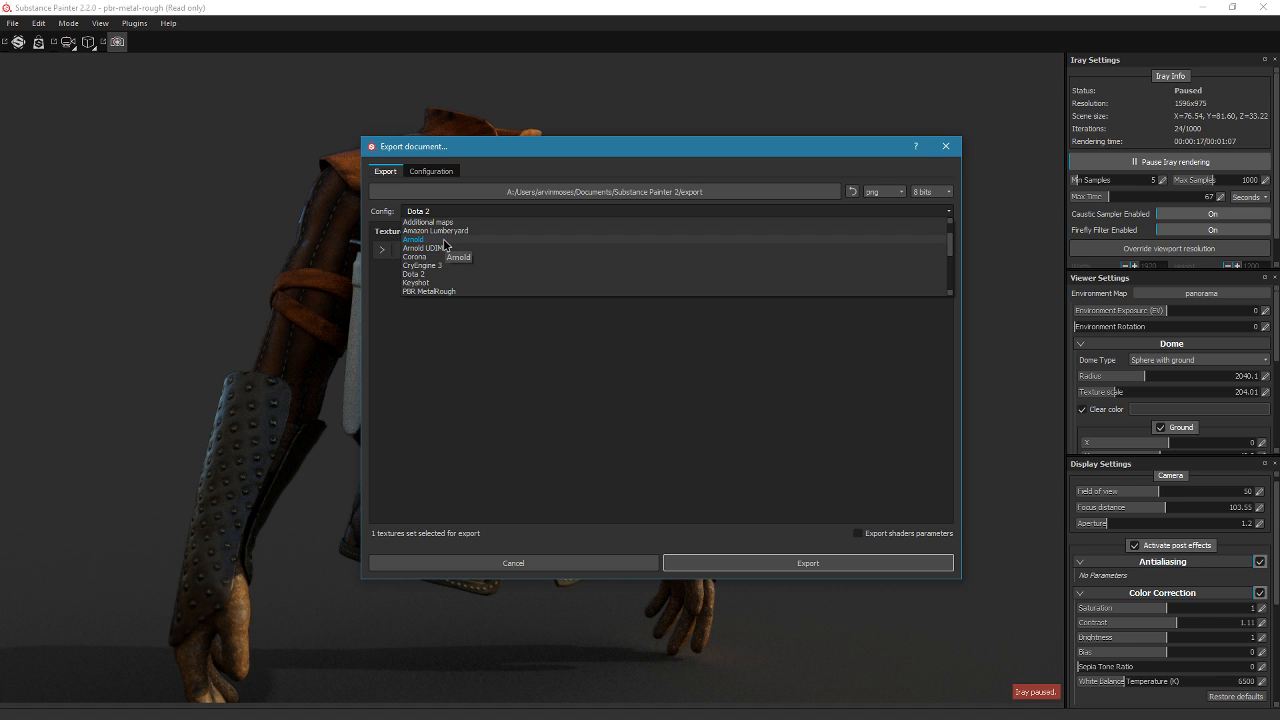
scroll(460, 257, down, 1)
scroll(474, 258, down, 4)
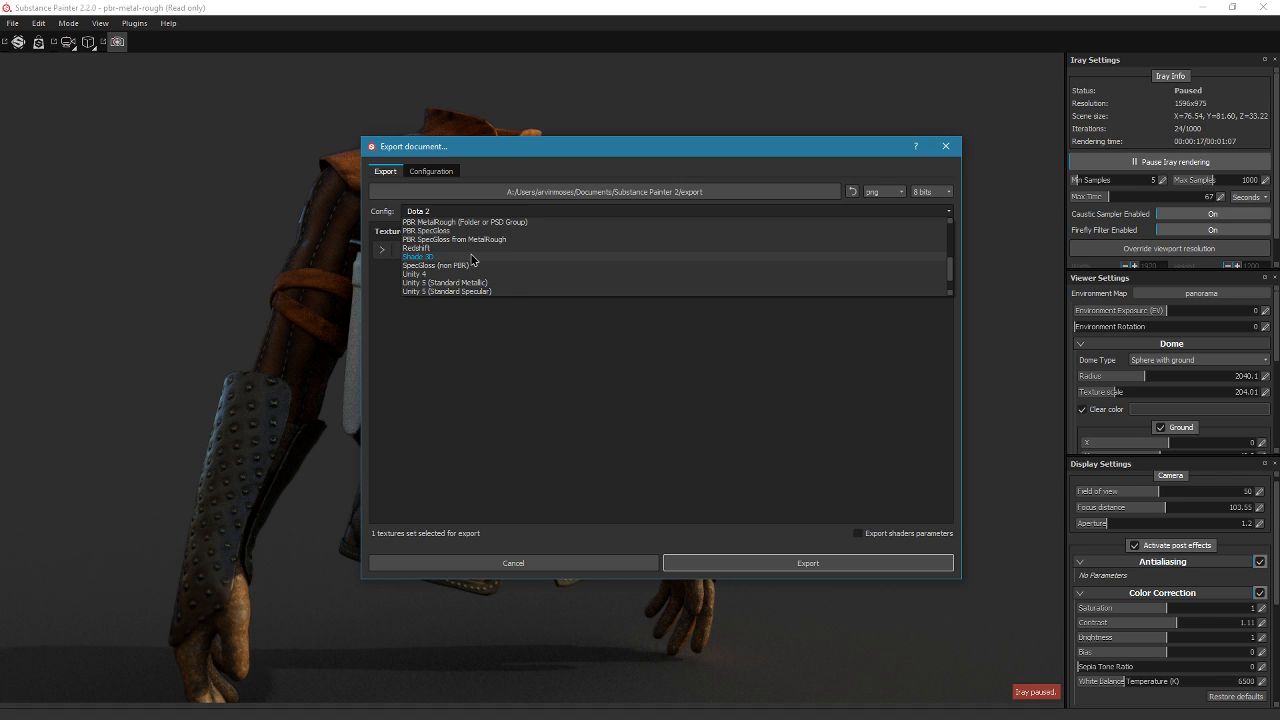
click(805, 166)
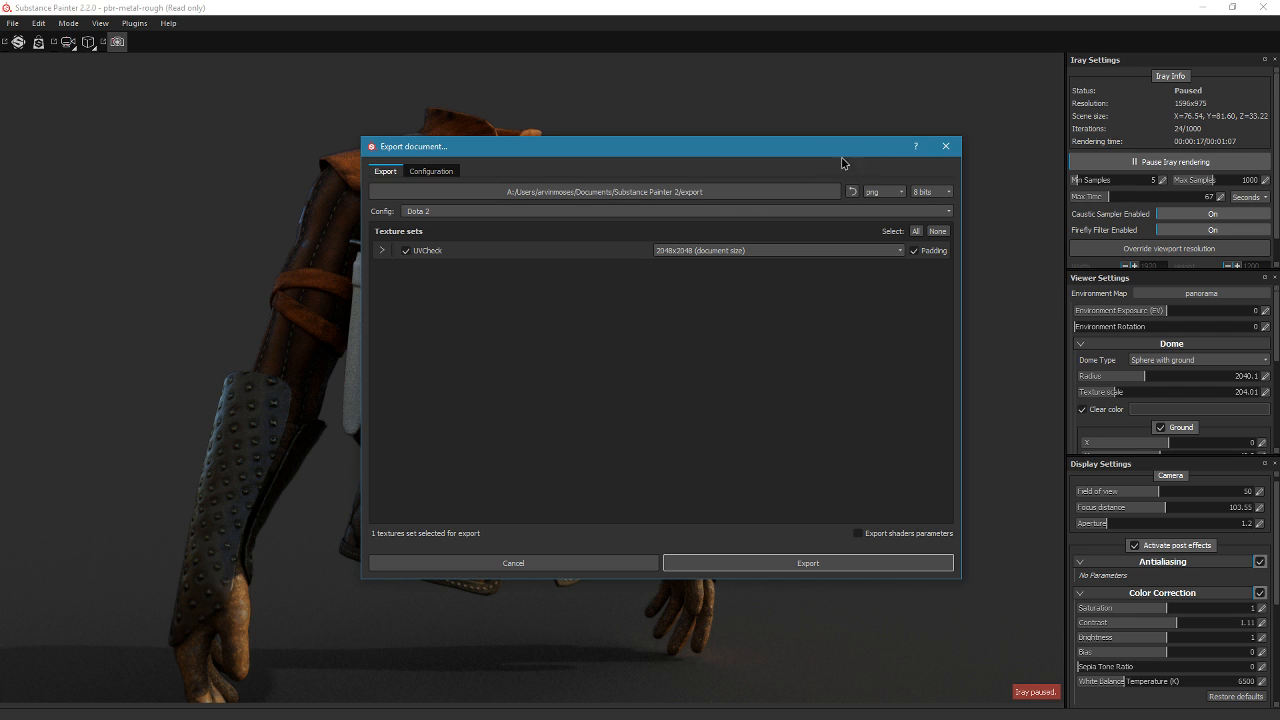
click(590, 211)
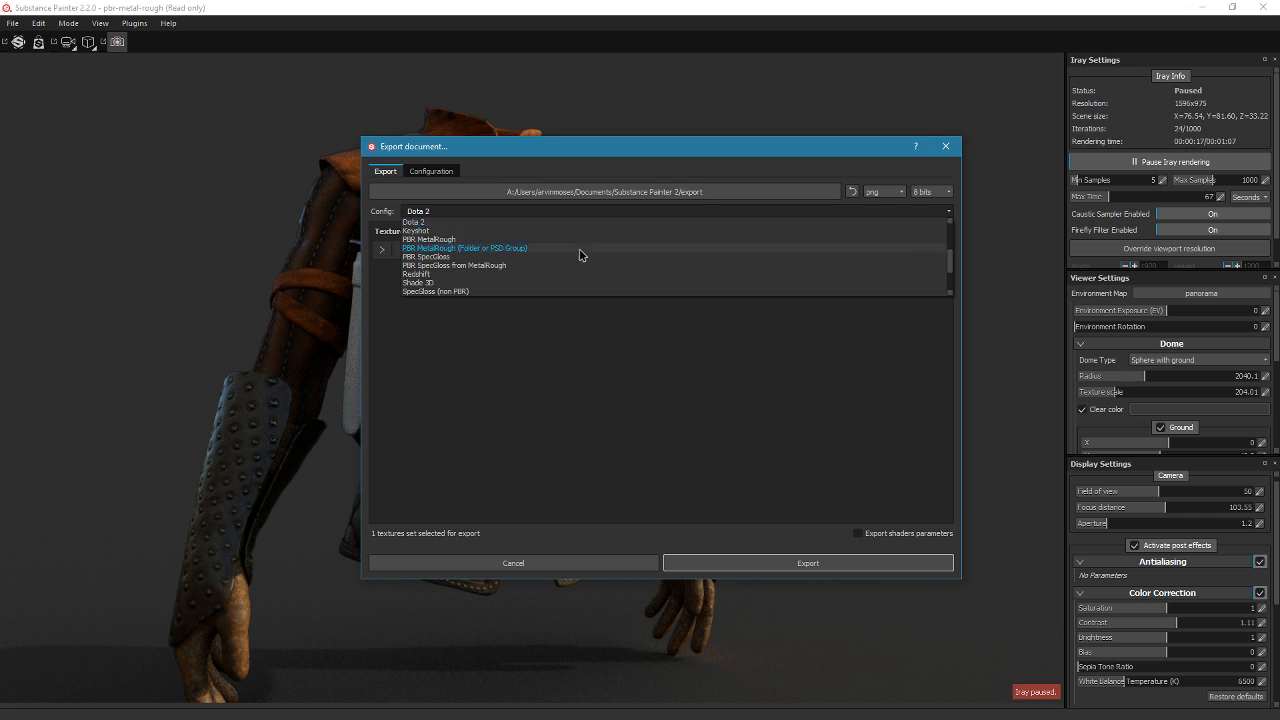
scroll(565, 262, down, 2)
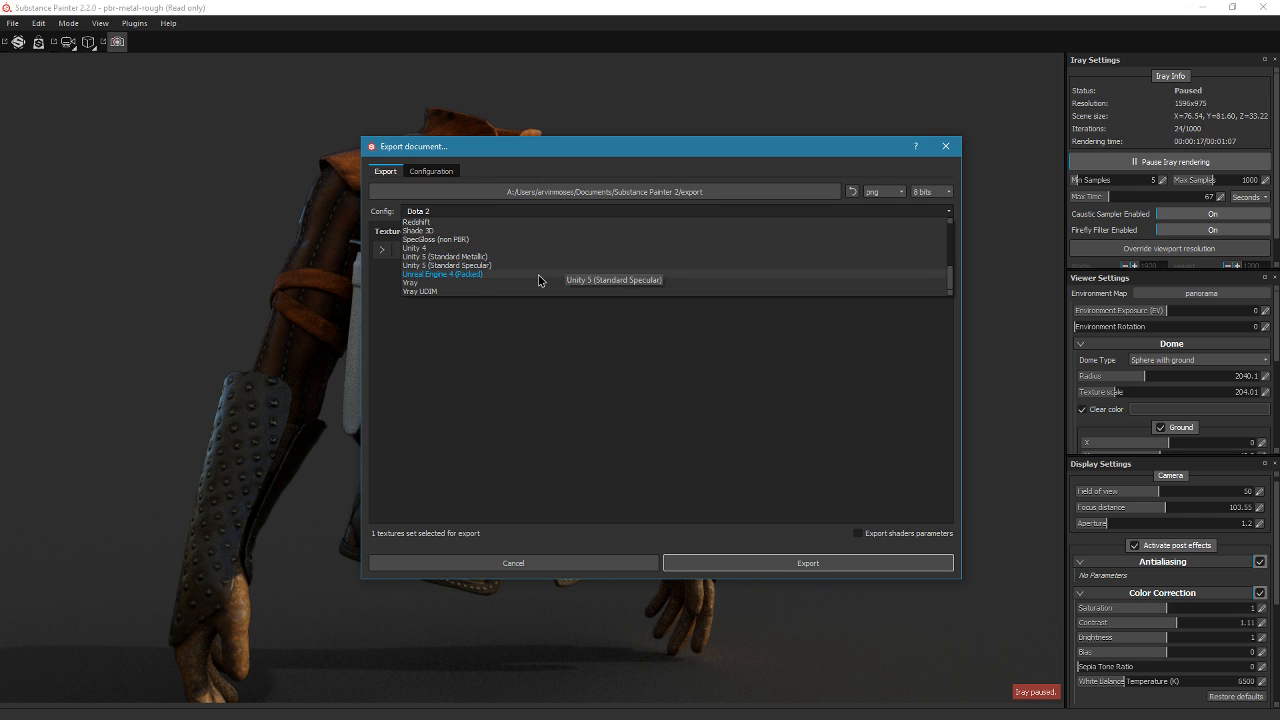
scroll(537, 279, up, 5)
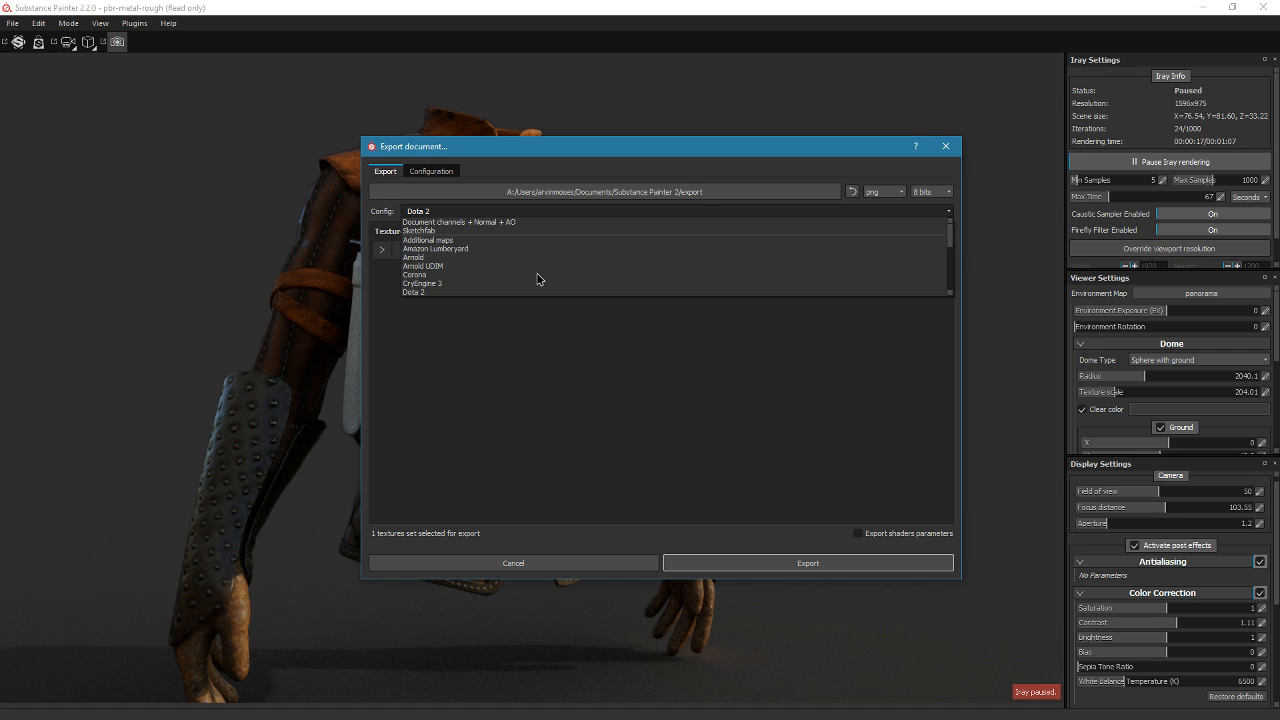
Move the export dialog off the upper part of the outfit and close it without exporting
click(607, 171)
drag(519, 155, 469, 248)
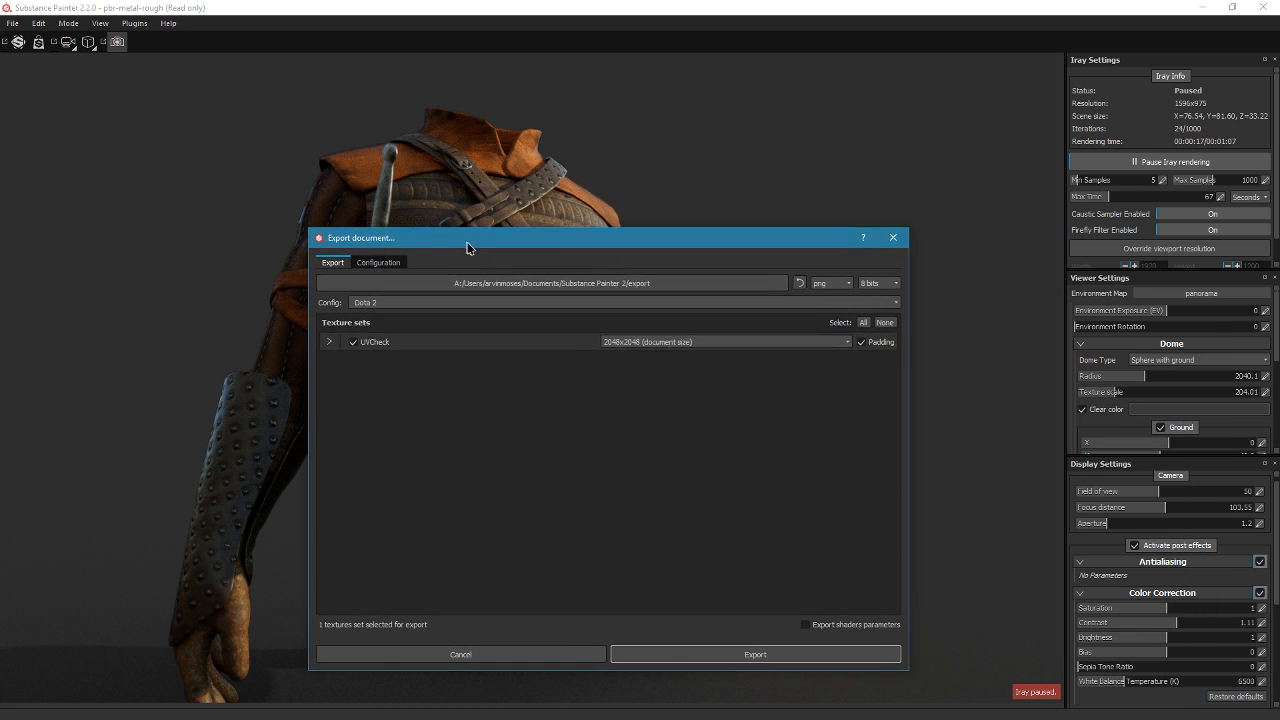
click(898, 240)
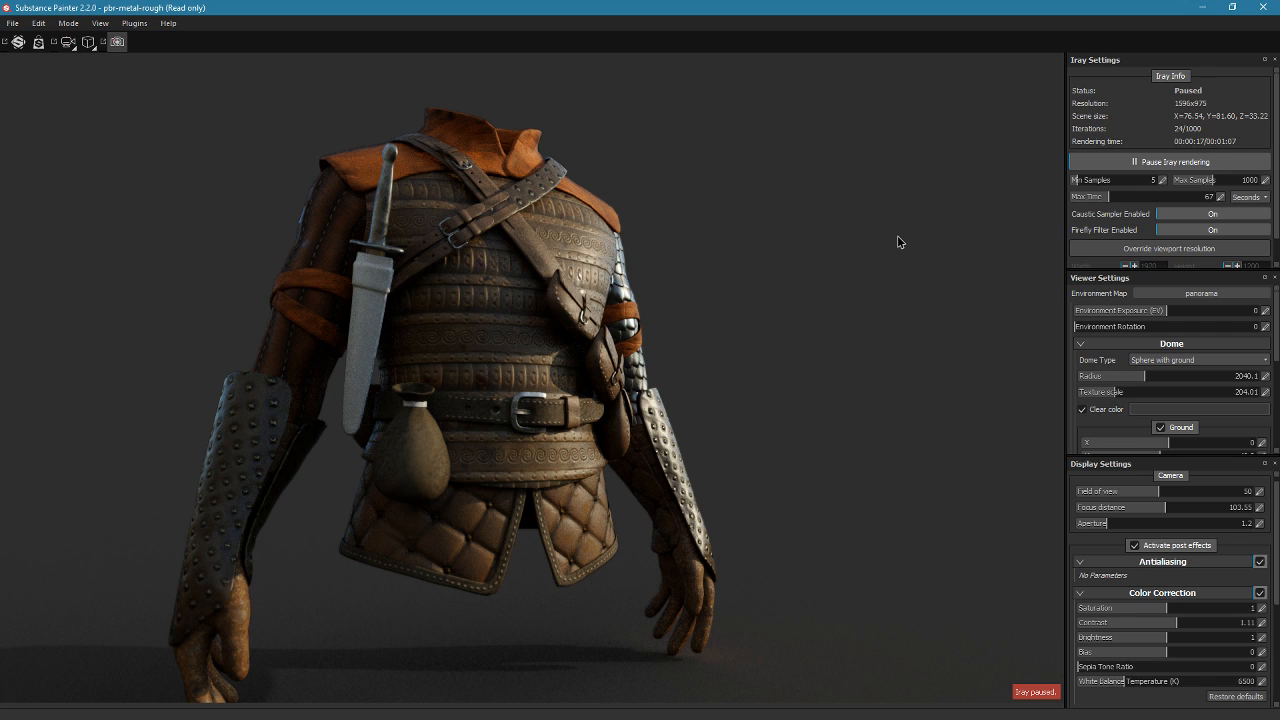